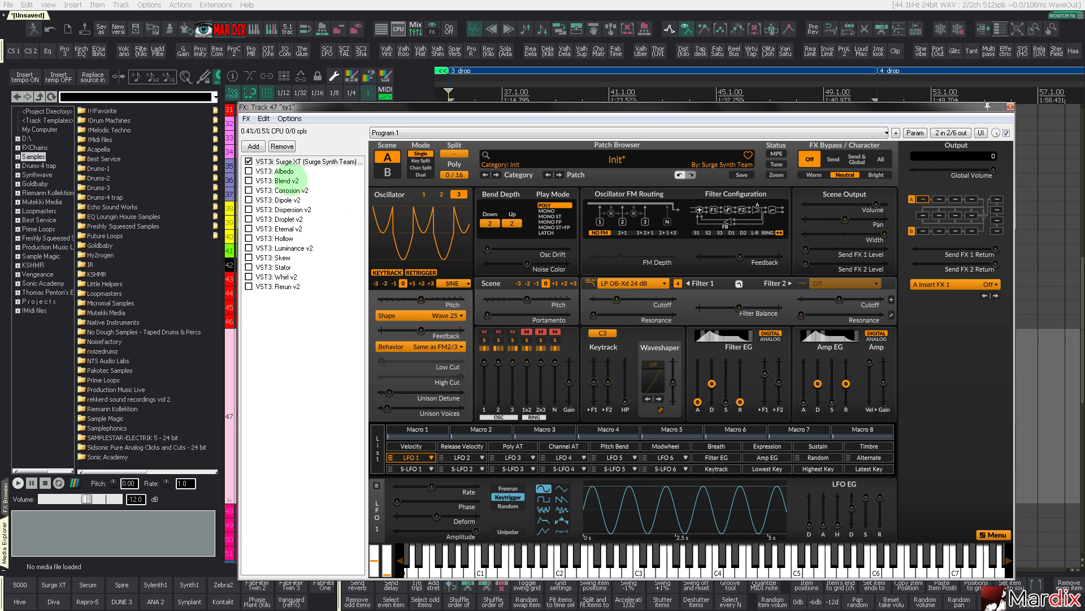
Browse the Blend effect in the sy1 chain, enable the Hollow reverb instead, and close the chain
click(276, 171)
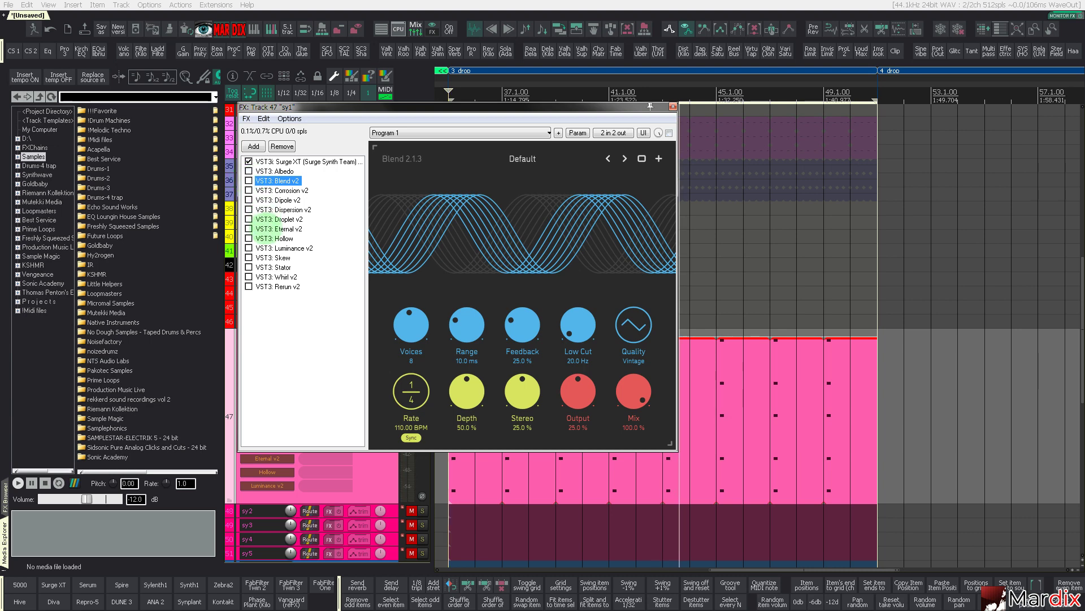
click(275, 238)
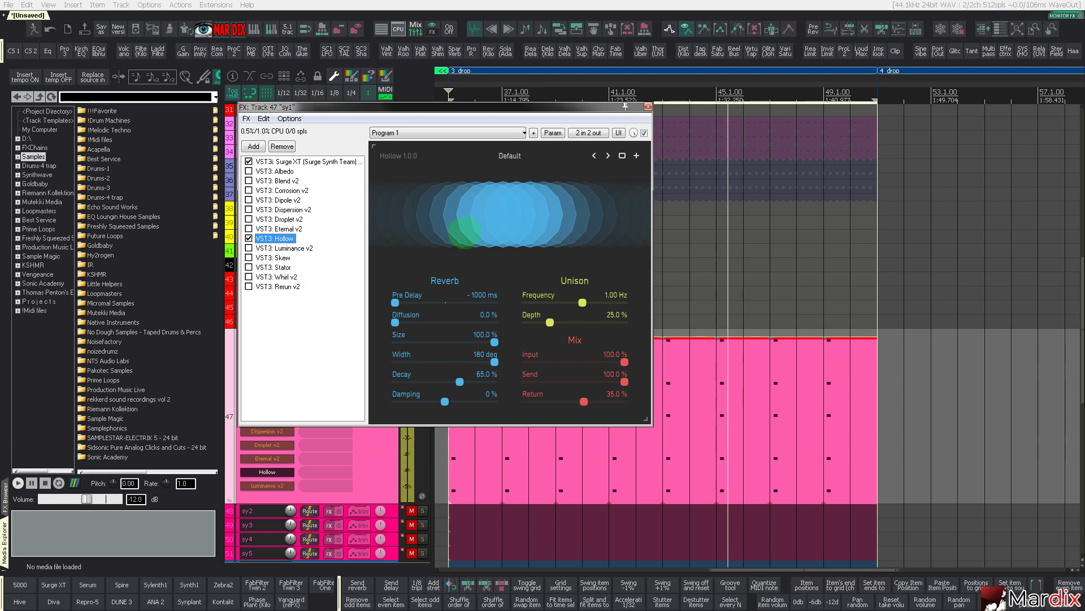
click(647, 107)
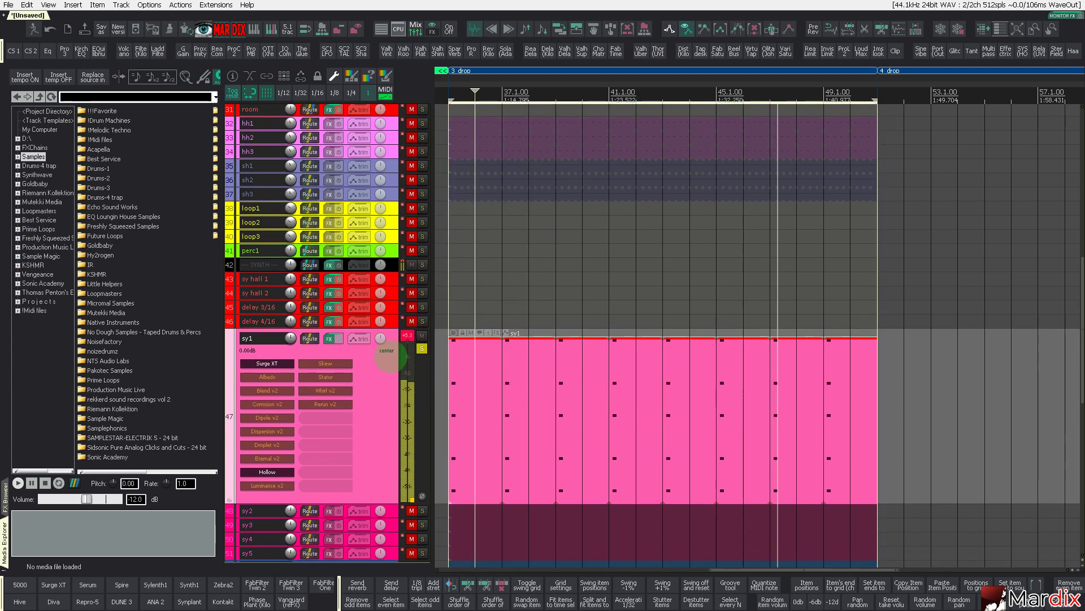
Examine the chord notes of the sy1 MIDI item in the MIDI editor and return to the arrangement
double_click(509, 383)
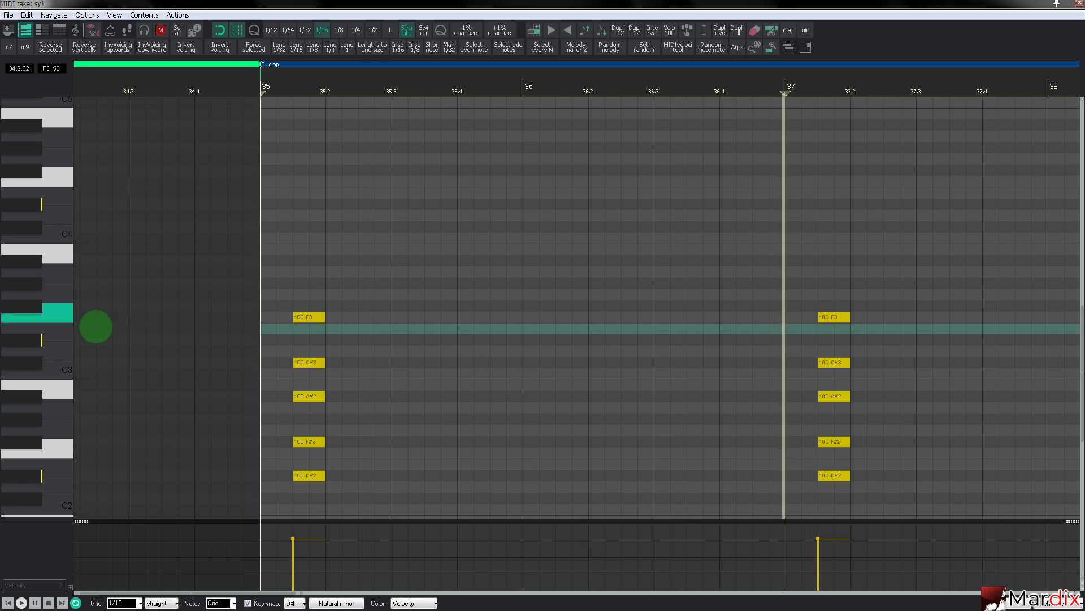
scroll(47, 328, down, 1)
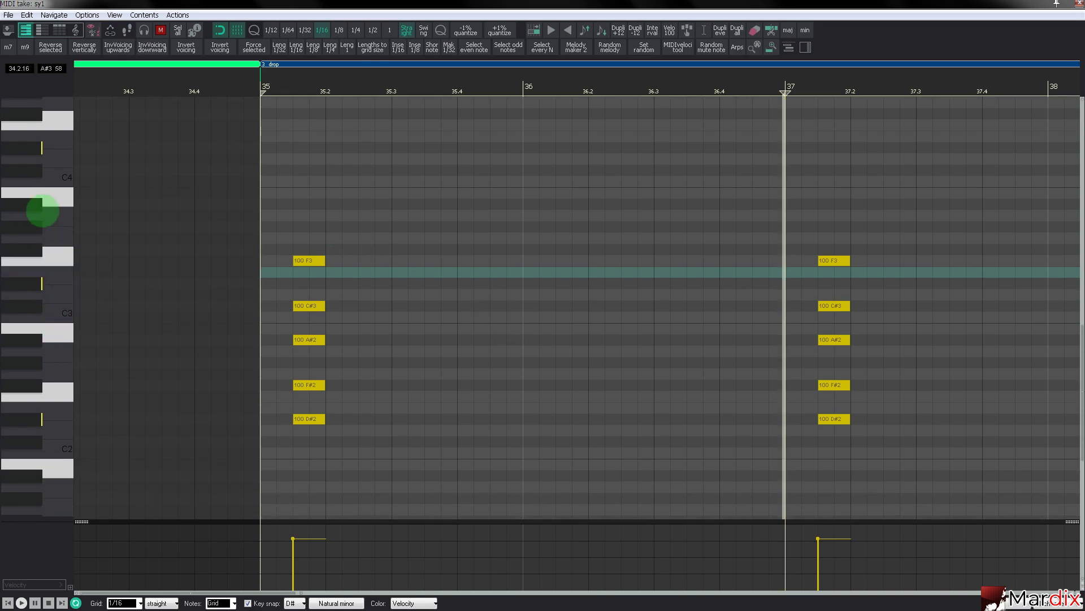
click(38, 197)
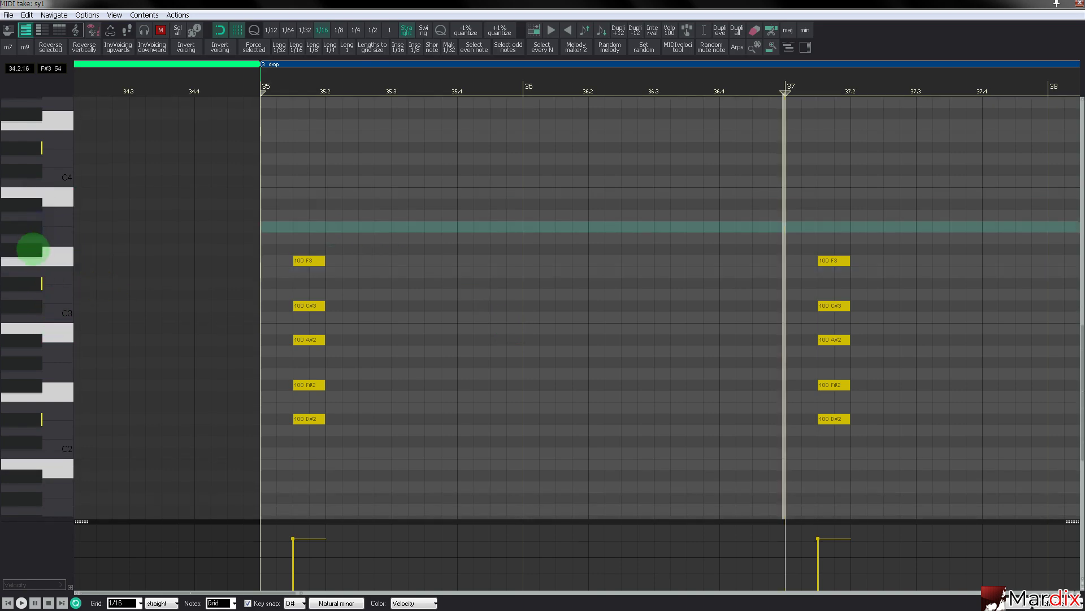
scroll(229, 344, up, 3)
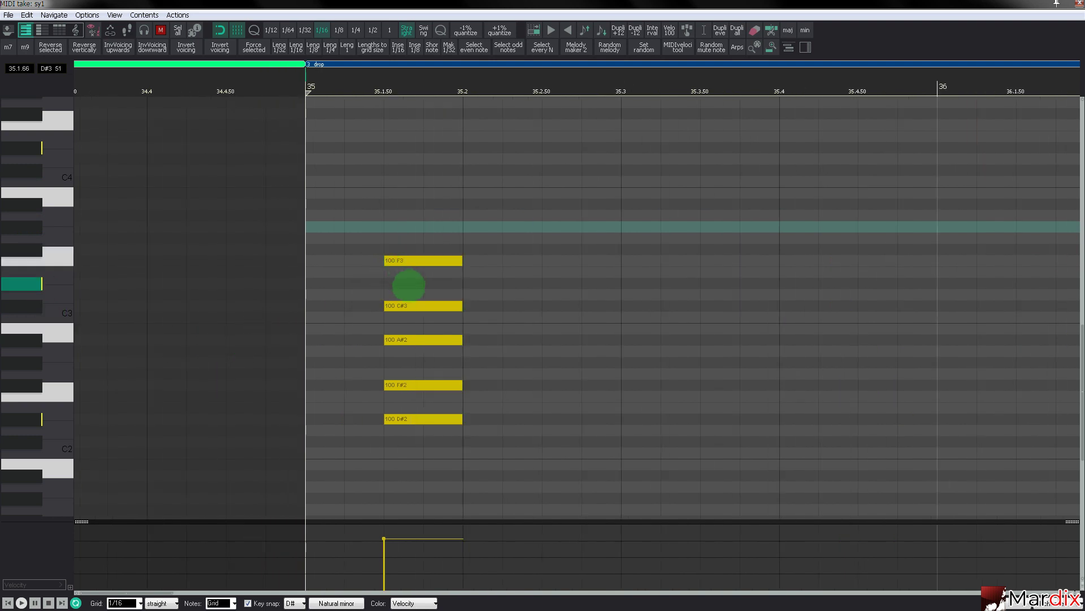
scroll(410, 305, up, 2)
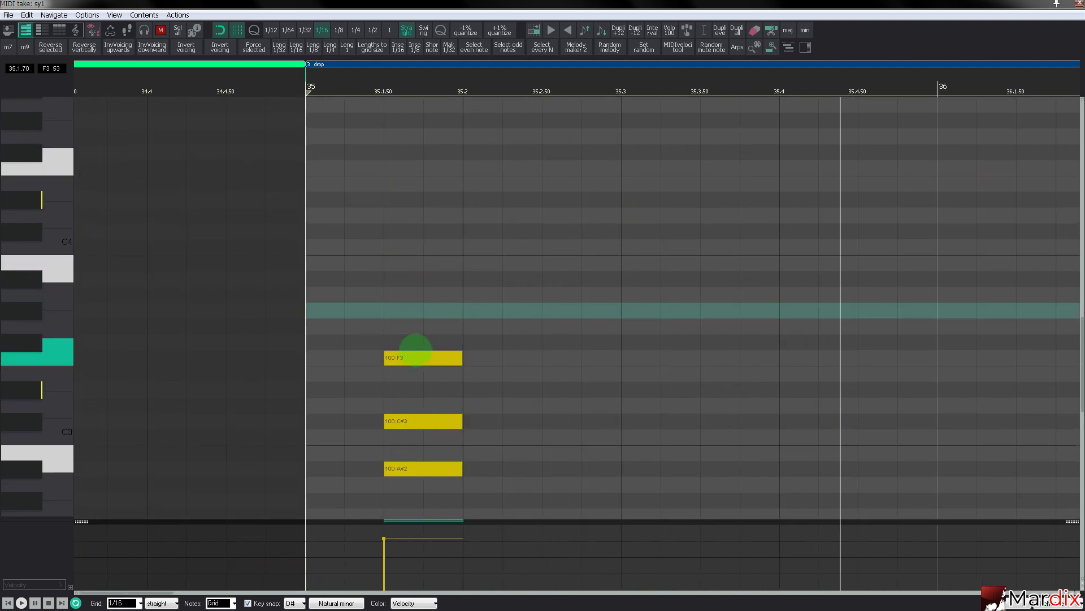
key(Escape)
click(469, 364)
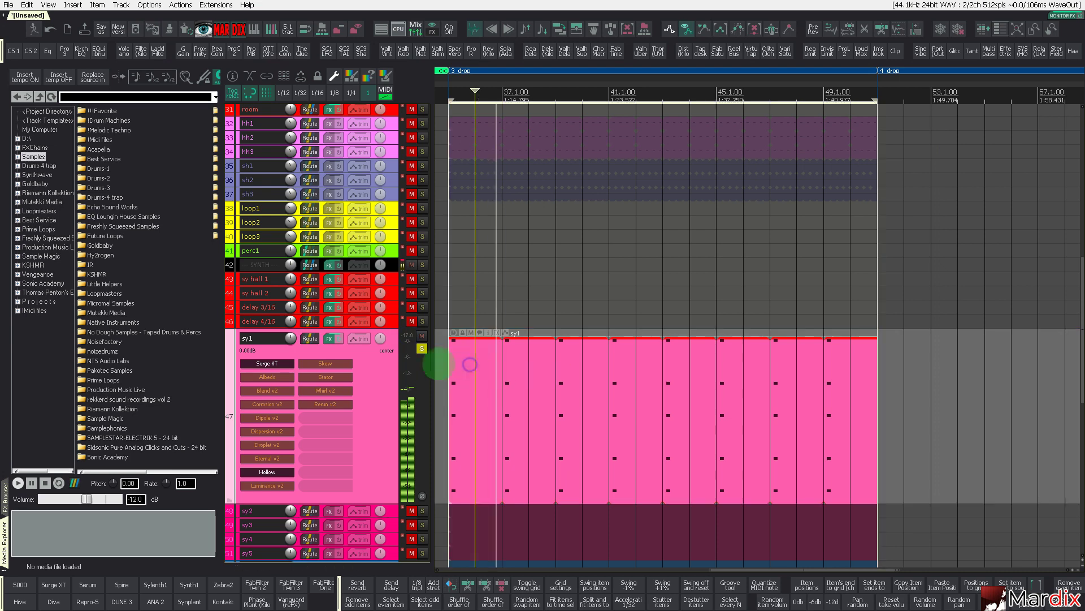
Slightly lower the scene output volume of Surge XT on the sy1 track and close its window
click(267, 363)
drag(577, 353, 569, 354)
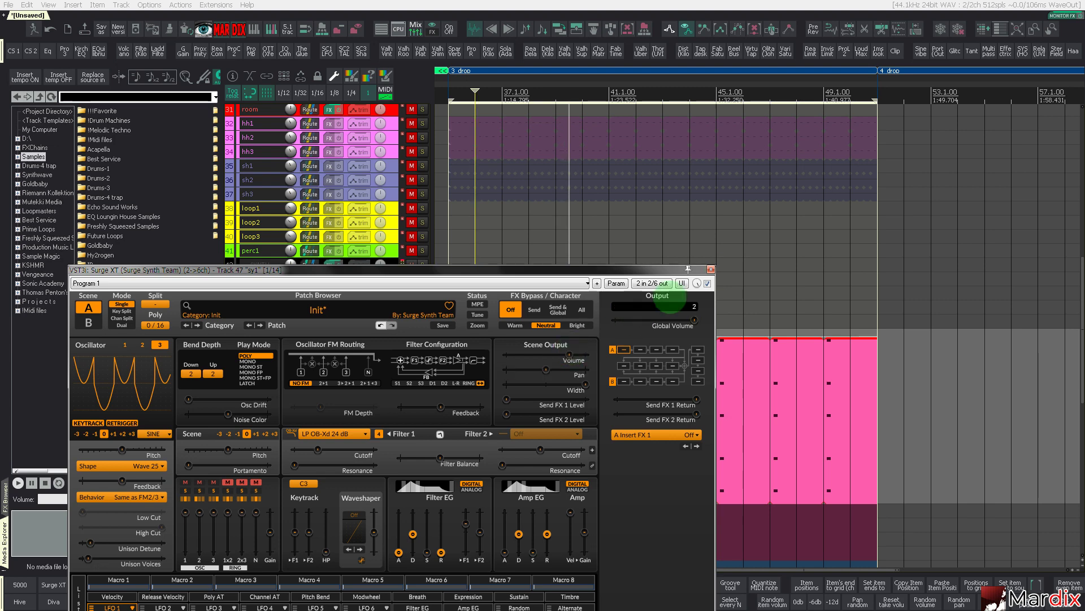
click(710, 269)
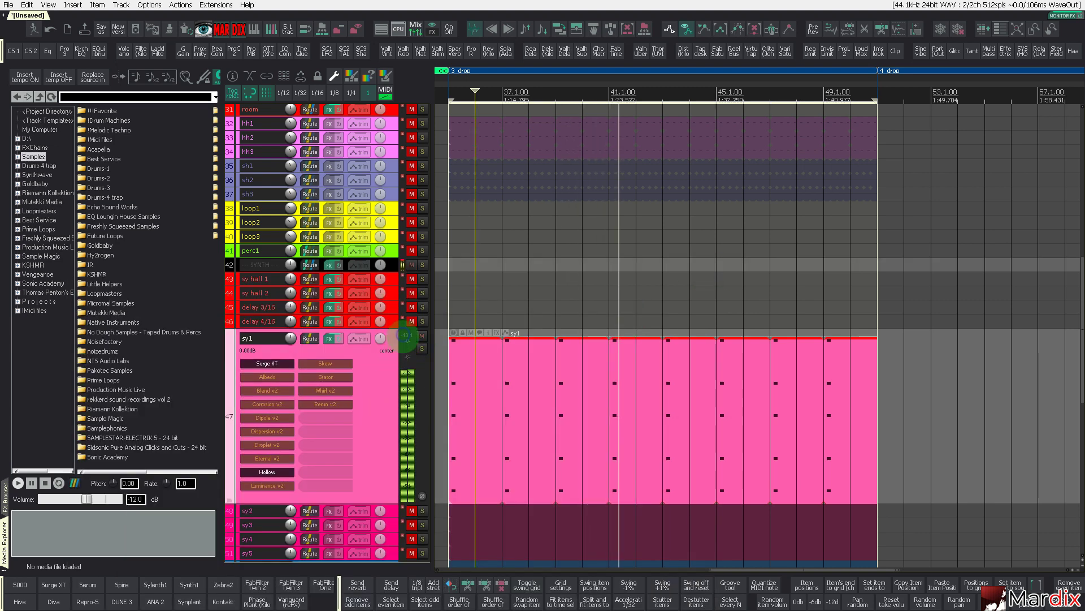
Mute the ba1 bass track and unmute the kick1 and kick2 tracks
scroll(403, 338, up, 10)
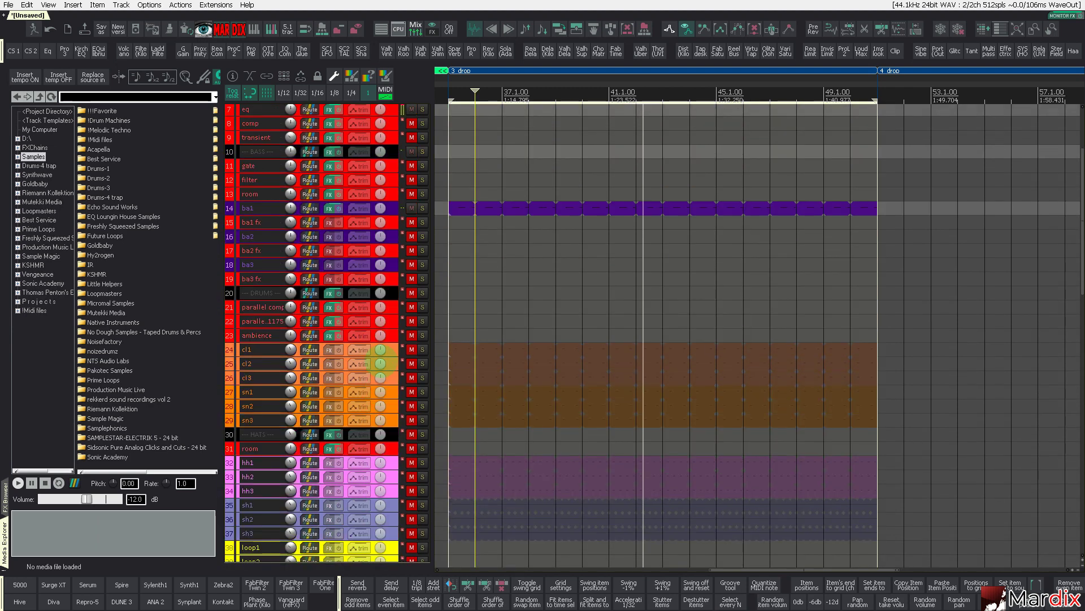
scroll(380, 364, up, 3)
click(412, 329)
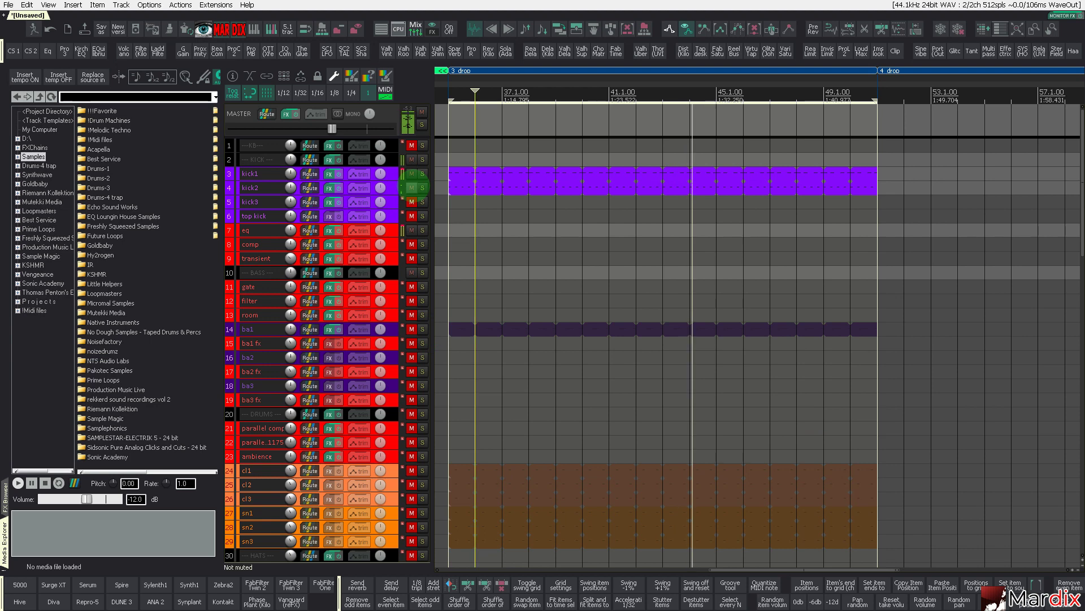
Switch the sample in the kick2 track's sampler to MUT2_Kick_03.wav and close the sampler
click(395, 188)
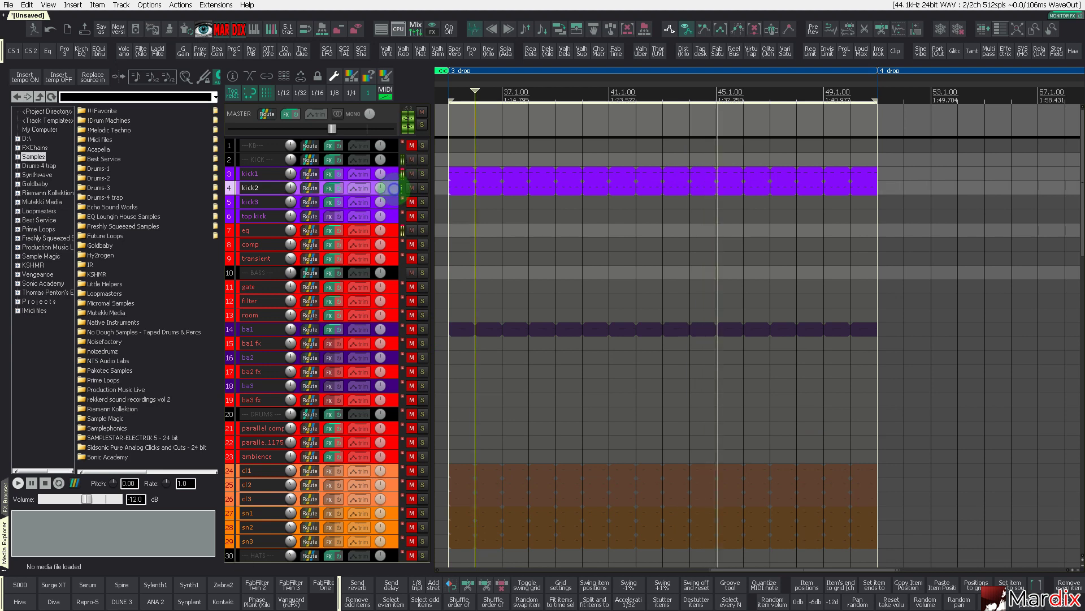
key(shift+grave)
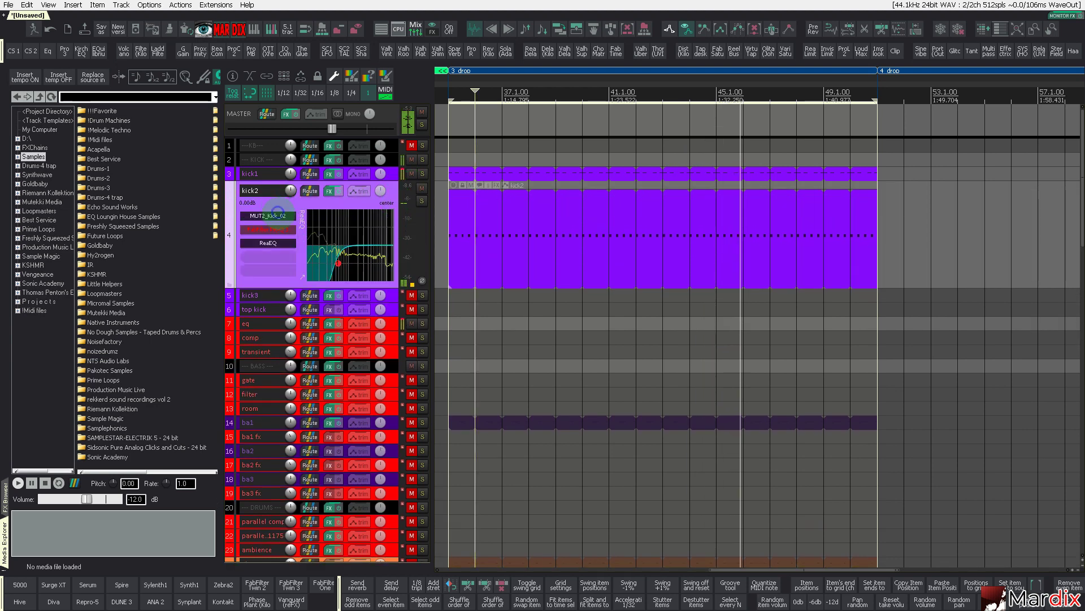
click(272, 215)
drag(249, 42, 587, 262)
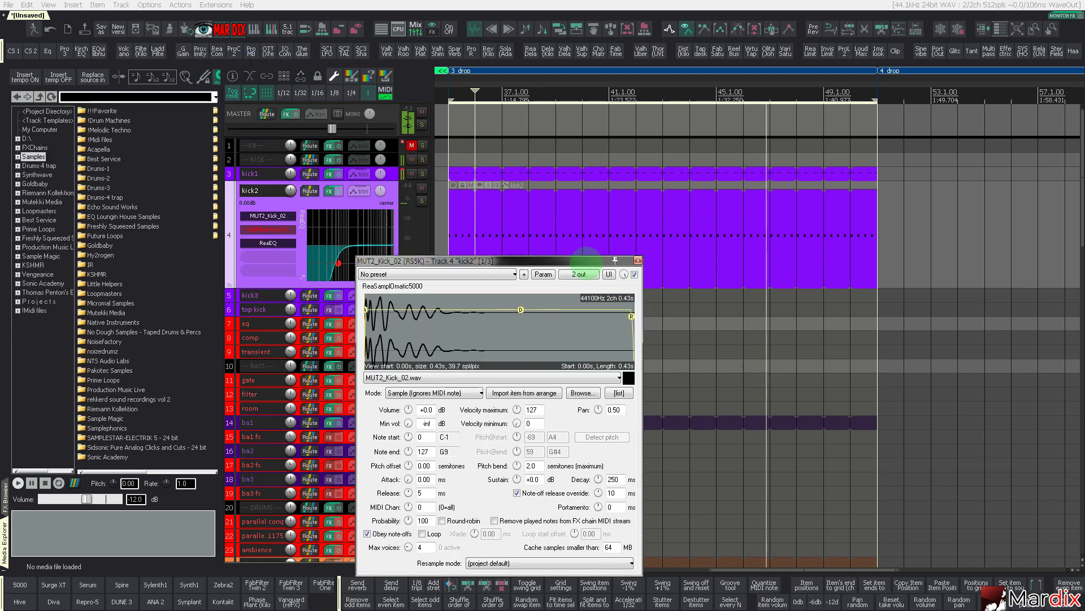
double_click(559, 376)
scroll(558, 376, down, 1)
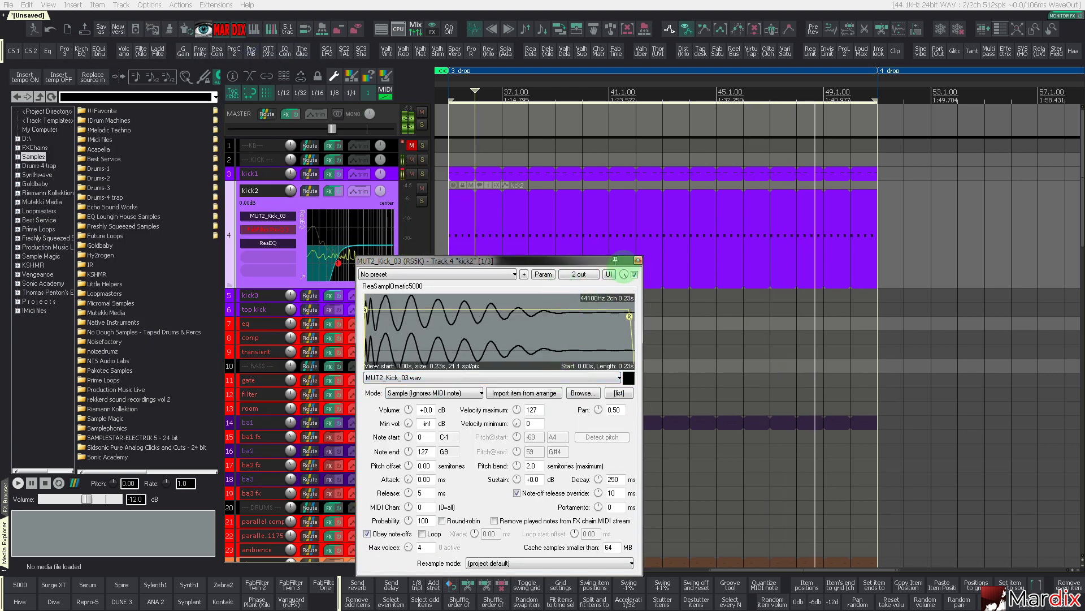
click(638, 260)
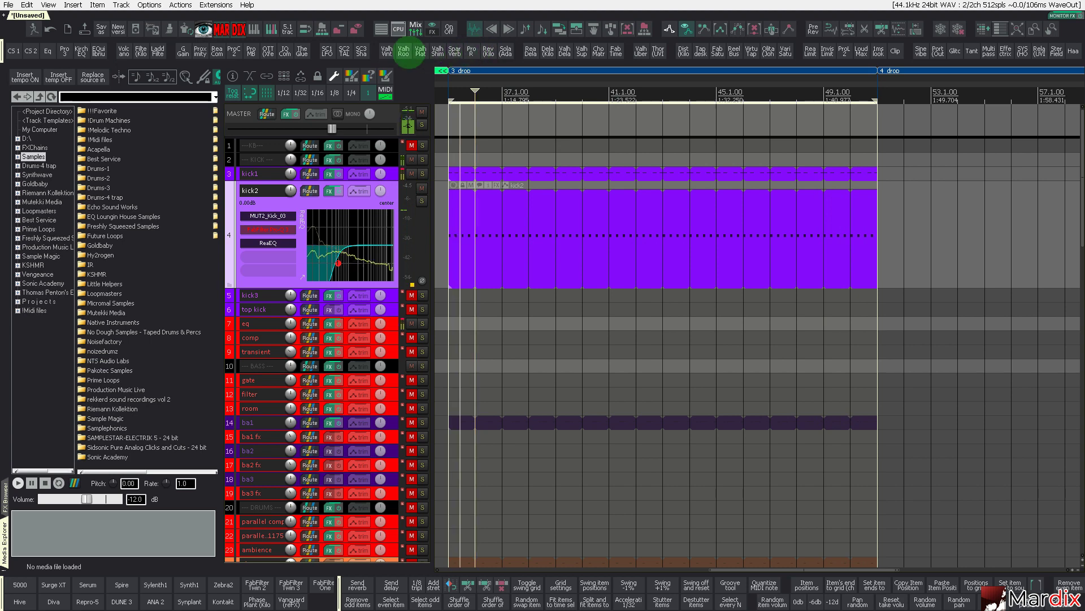
Add ValhallaRoom to the kick2 track, set its mix to 5.0 %, and close the plugin
click(404, 54)
drag(278, 40, 682, 266)
drag(472, 424, 464, 450)
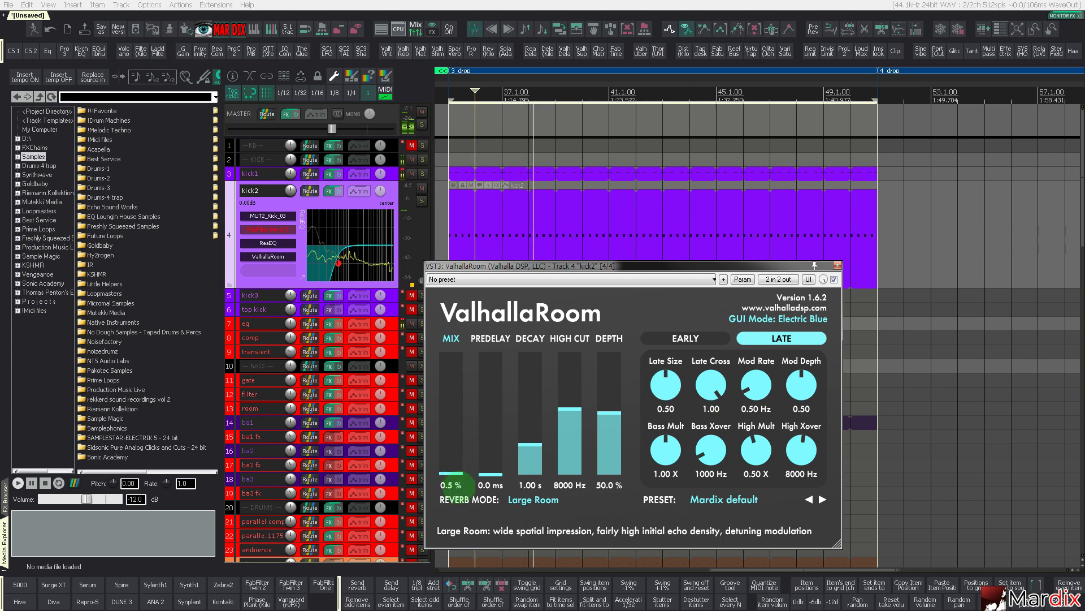
click(476, 474)
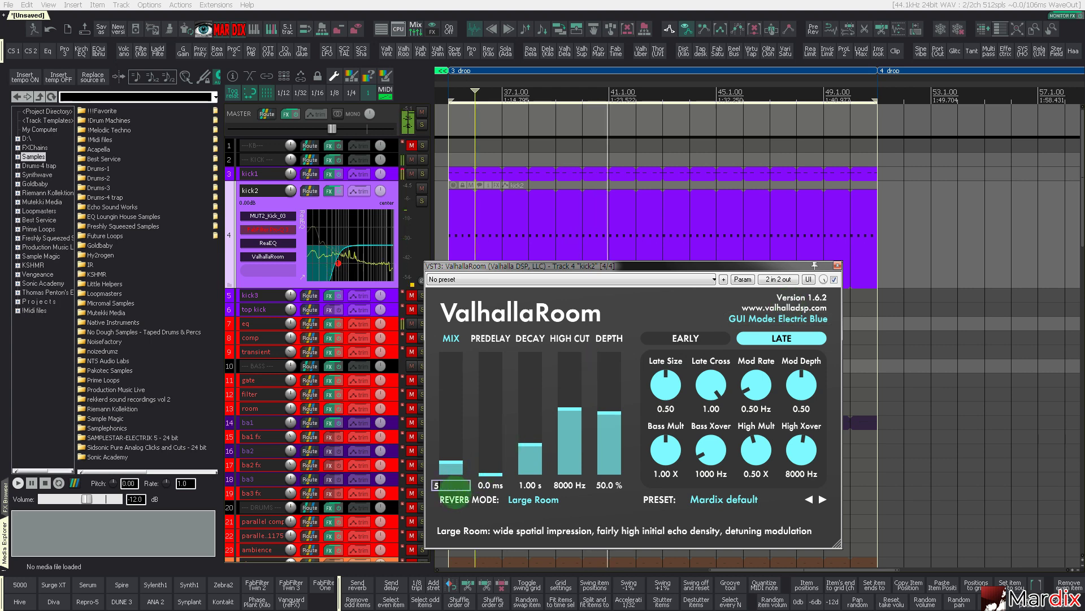
text(5)
key(Return)
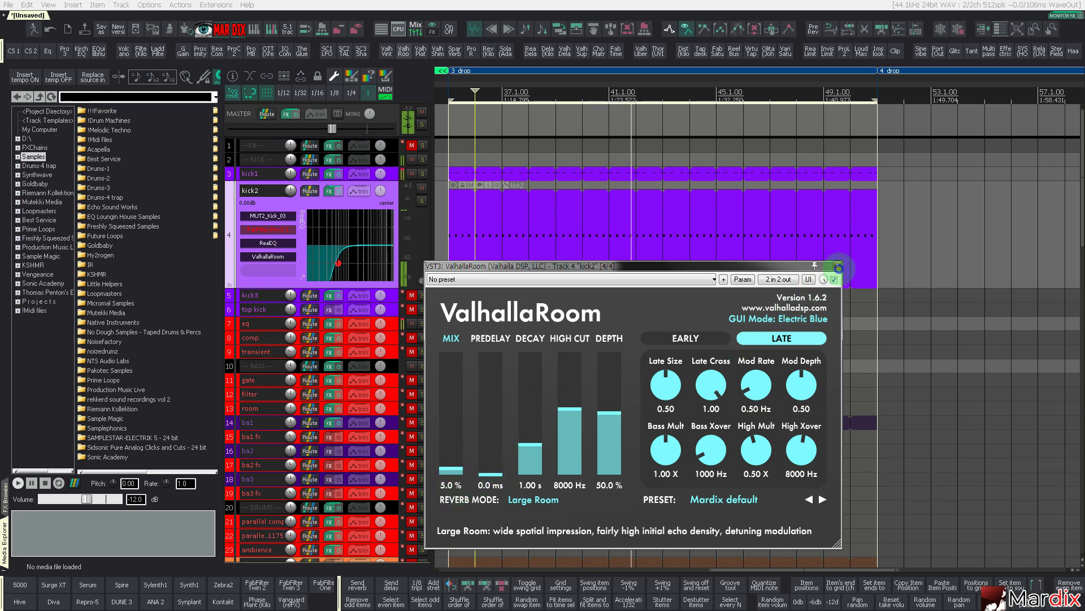
click(838, 265)
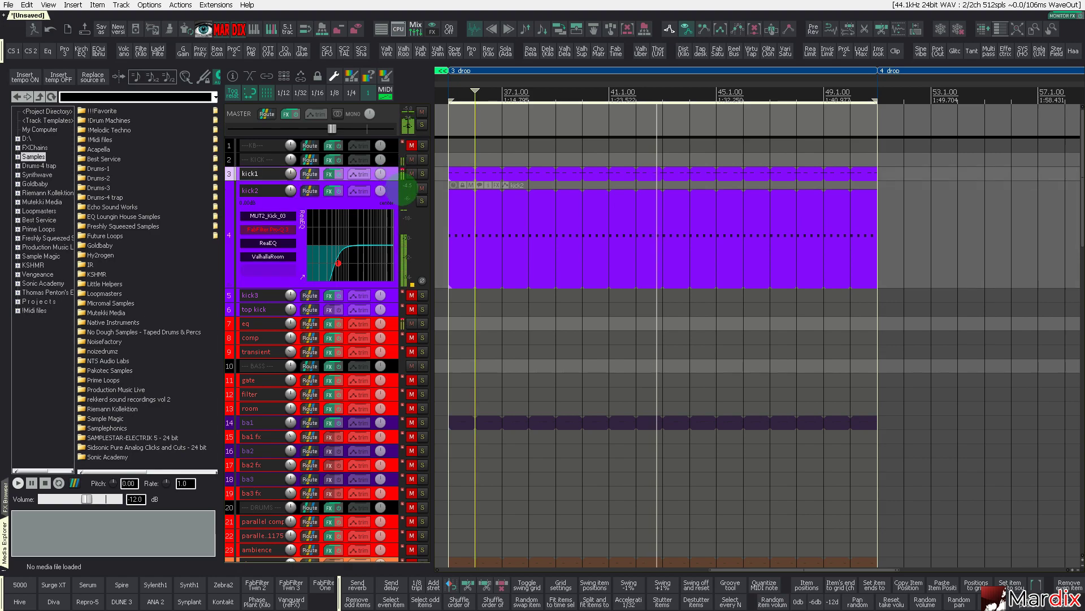
Shift the kick1 MIDI notes that start bars 36 and 38 one sixteenth later and close the MIDI editor
scroll(404, 189, up, 2)
double_click(480, 194)
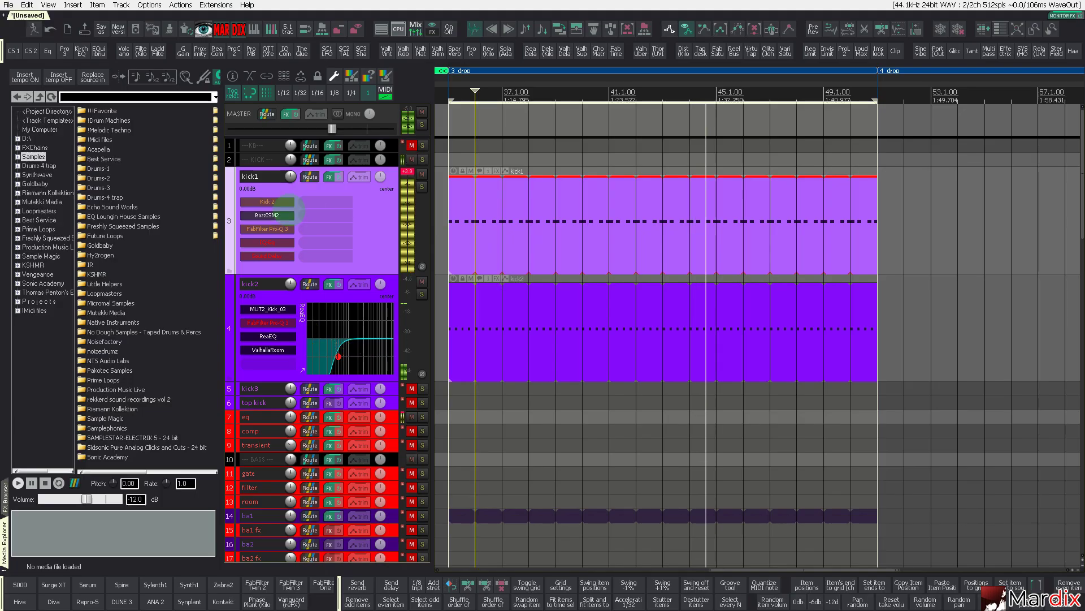
drag(424, 140, 409, 236)
double_click(563, 211)
key(ctrl+l)
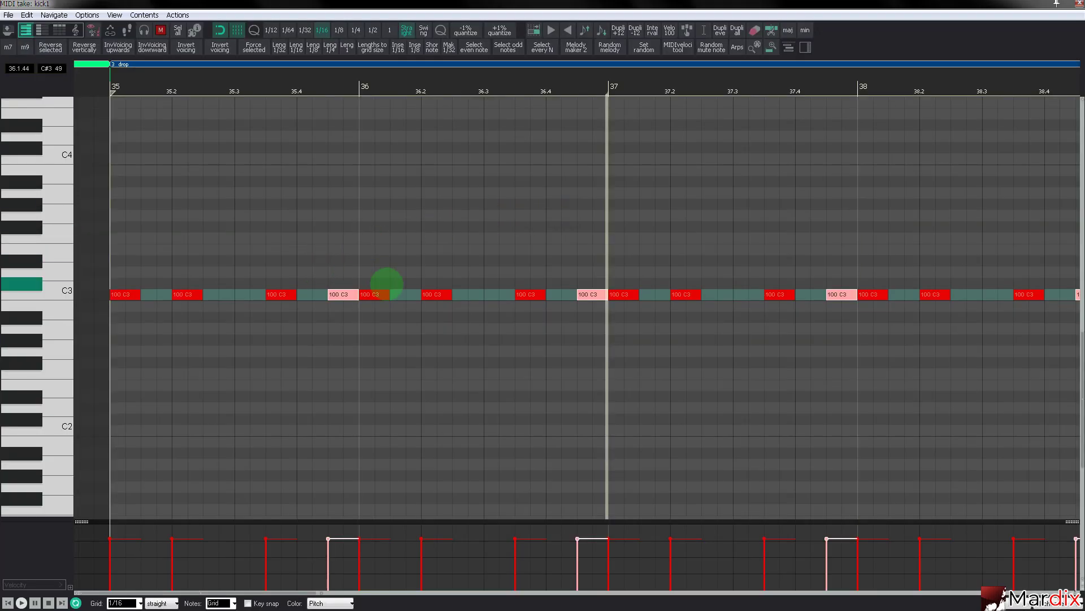
click(377, 290)
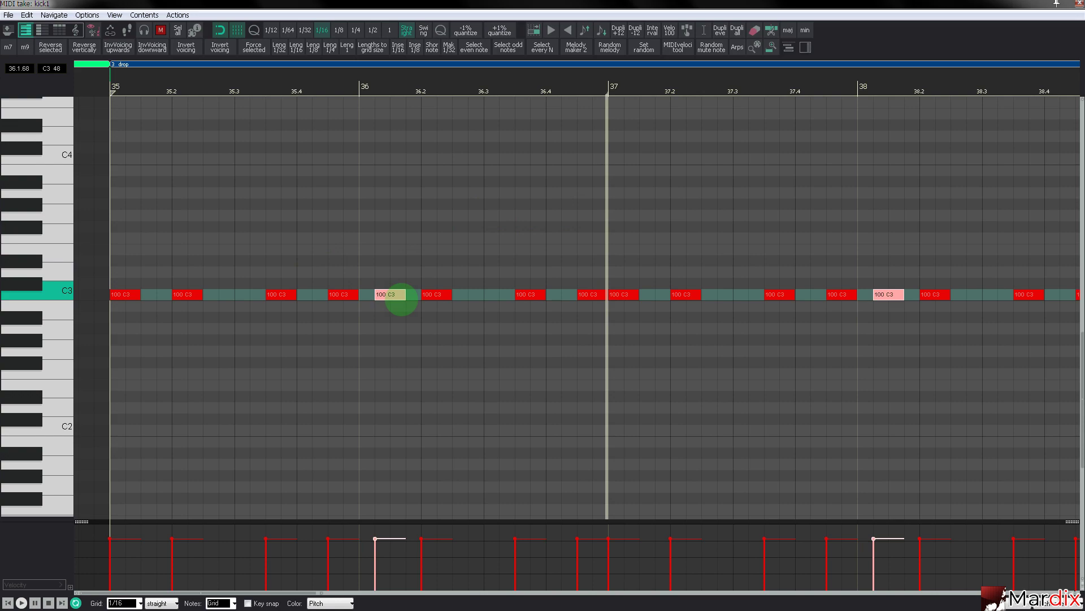
key(Escape)
Set tEnd to 0.0 ms in the BazzISM2 kick synth on the kick1 track
drag(392, 236, 535, 324)
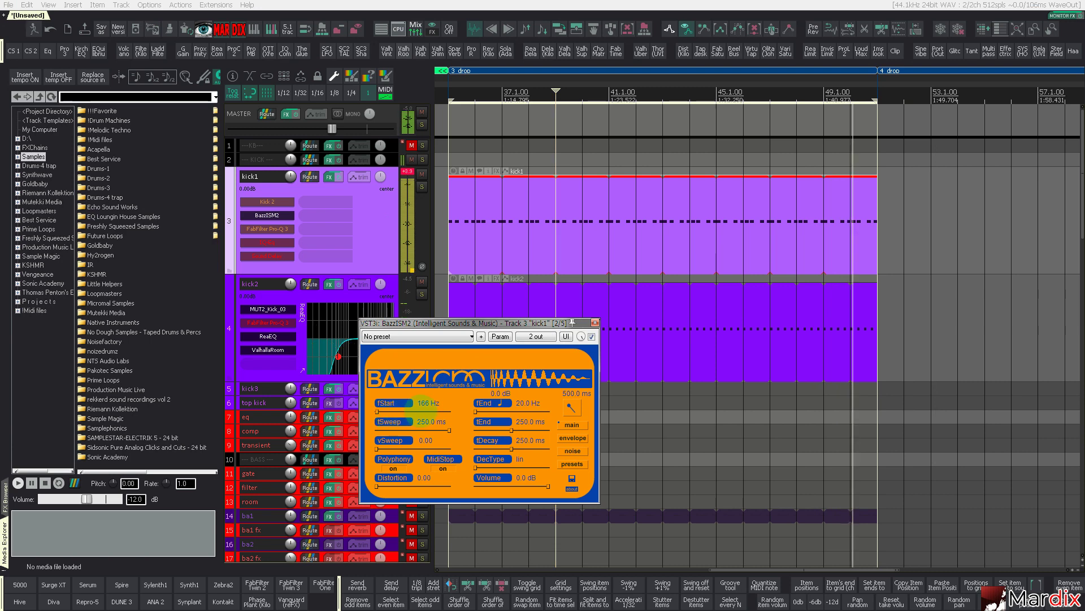
drag(511, 430, 475, 431)
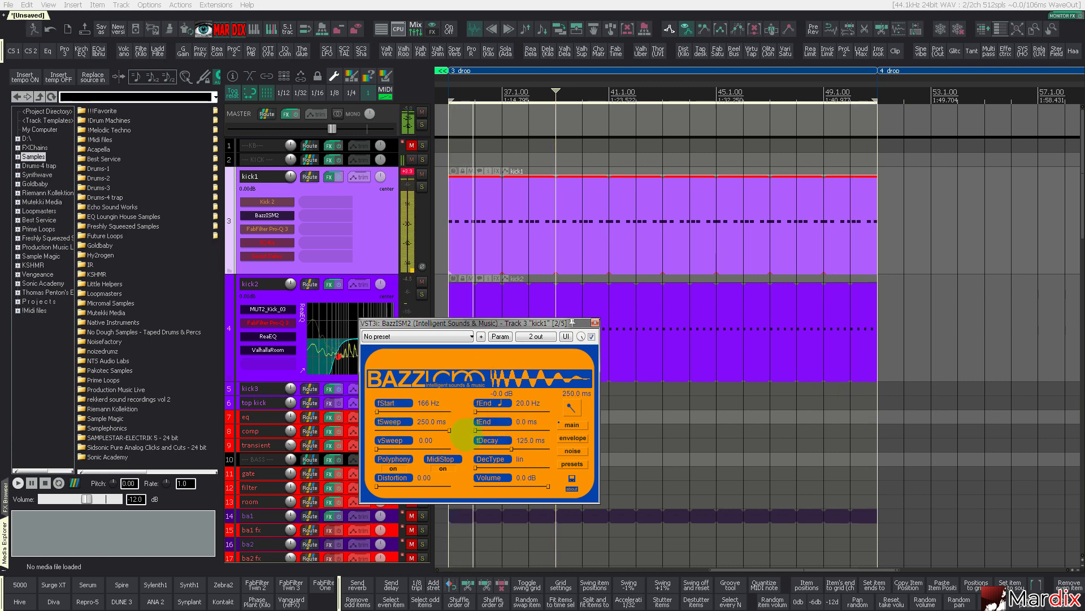
Try a 175 ms tSweep and a 0.50 vSweep in BazzISM2, returning them to 250 ms and 0.00
drag(450, 431, 446, 432)
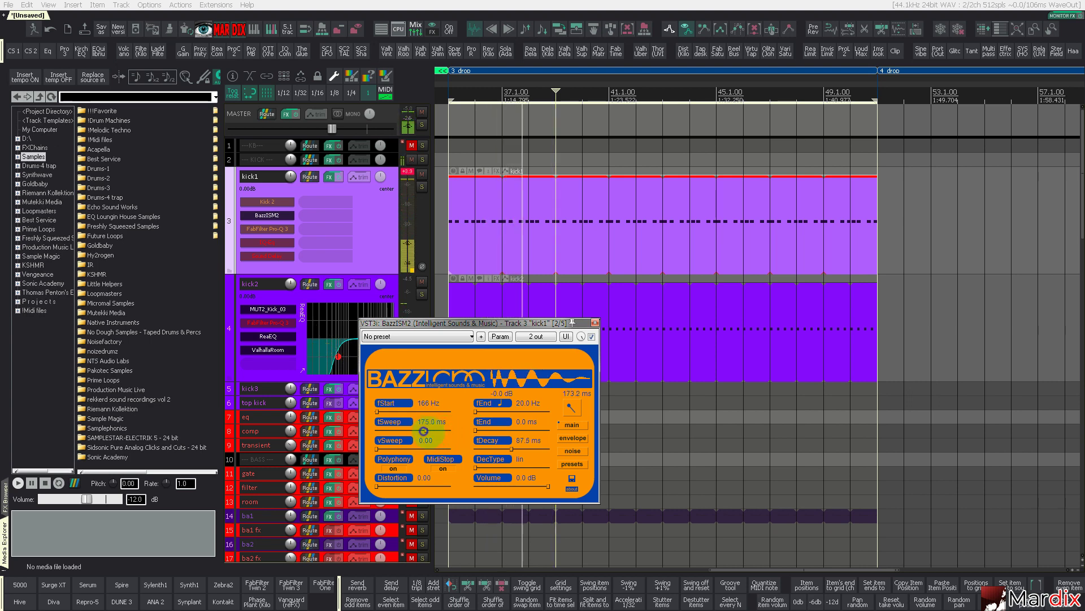
drag(423, 431, 452, 430)
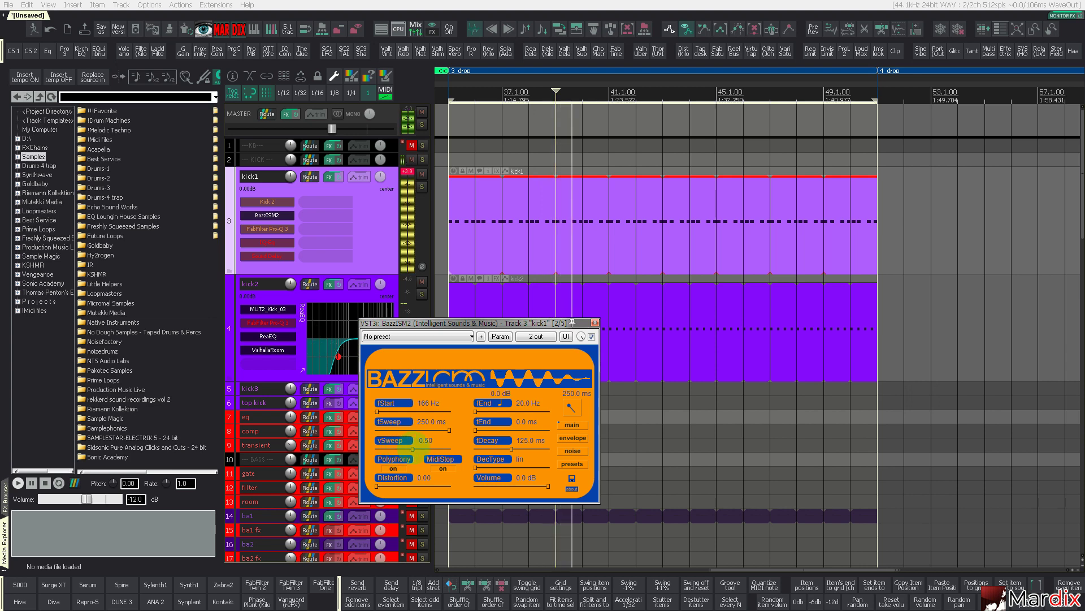
drag(409, 448, 366, 457)
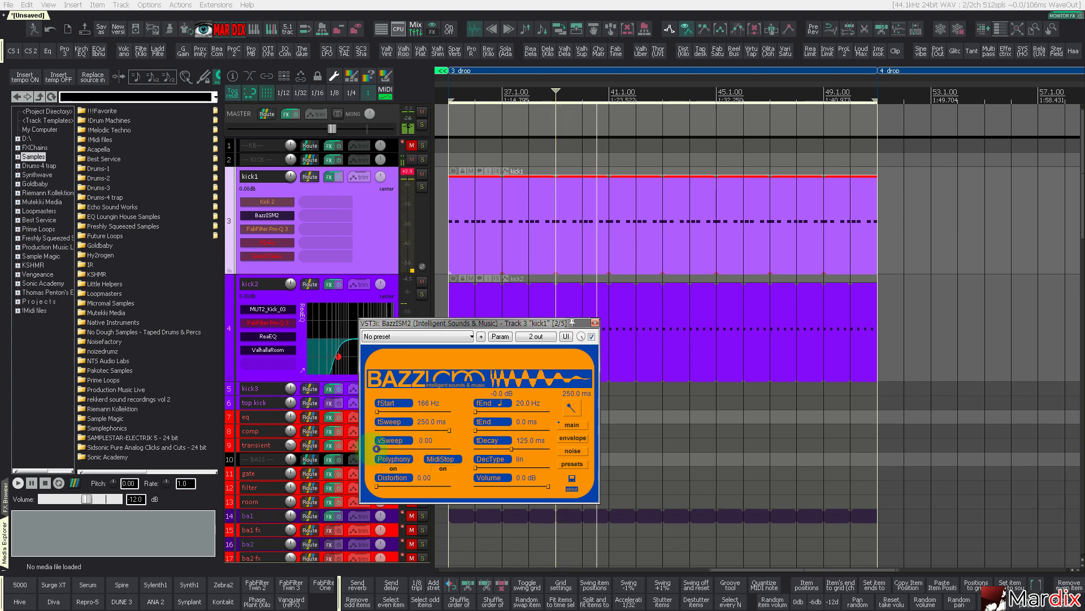
Set the BazzISM2 kick's start frequency to 300 Hz
click(377, 412)
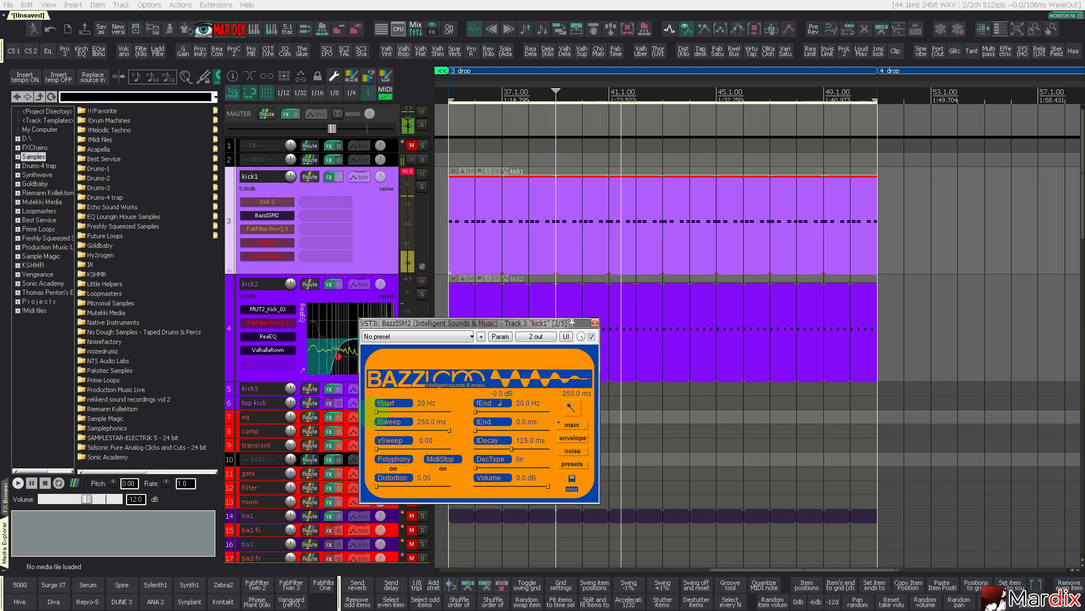
drag(377, 412, 397, 417)
scroll(378, 412, up, 1)
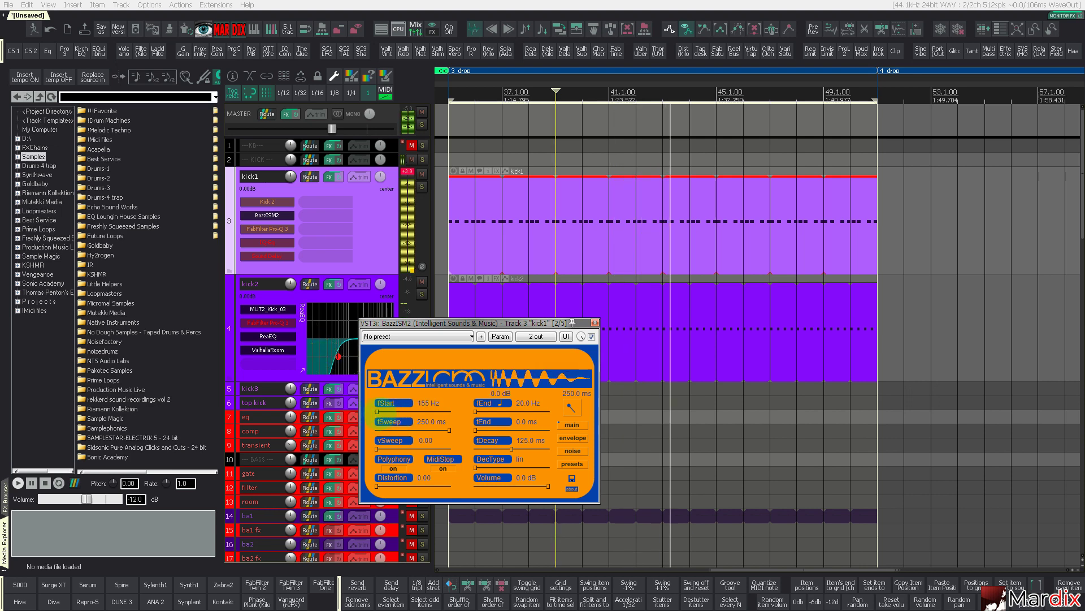
scroll(377, 412, up, 6)
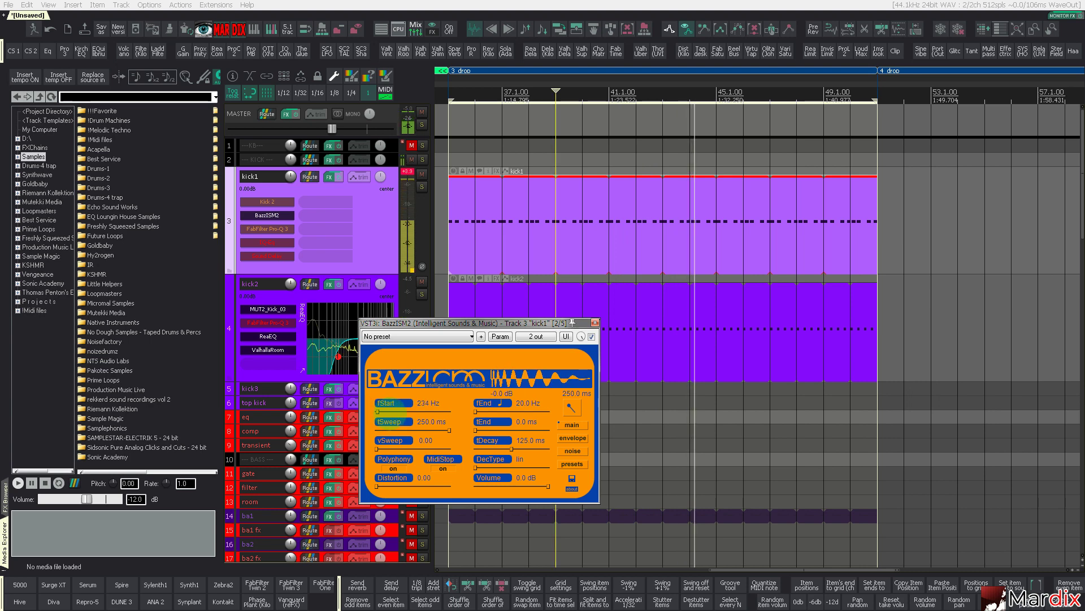
scroll(395, 415, down, 2)
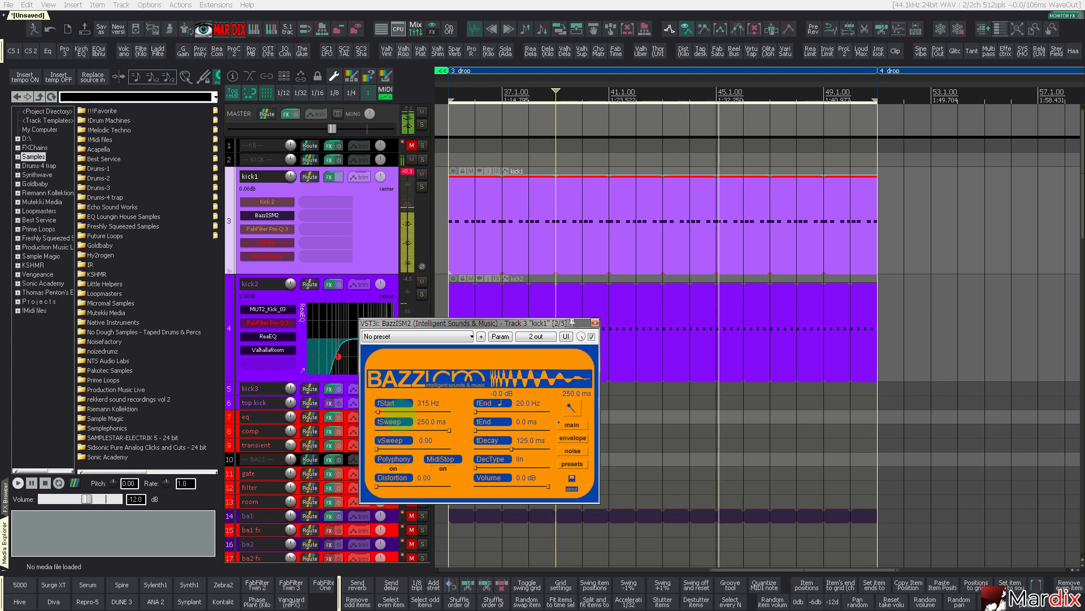
scroll(396, 416, down, 1)
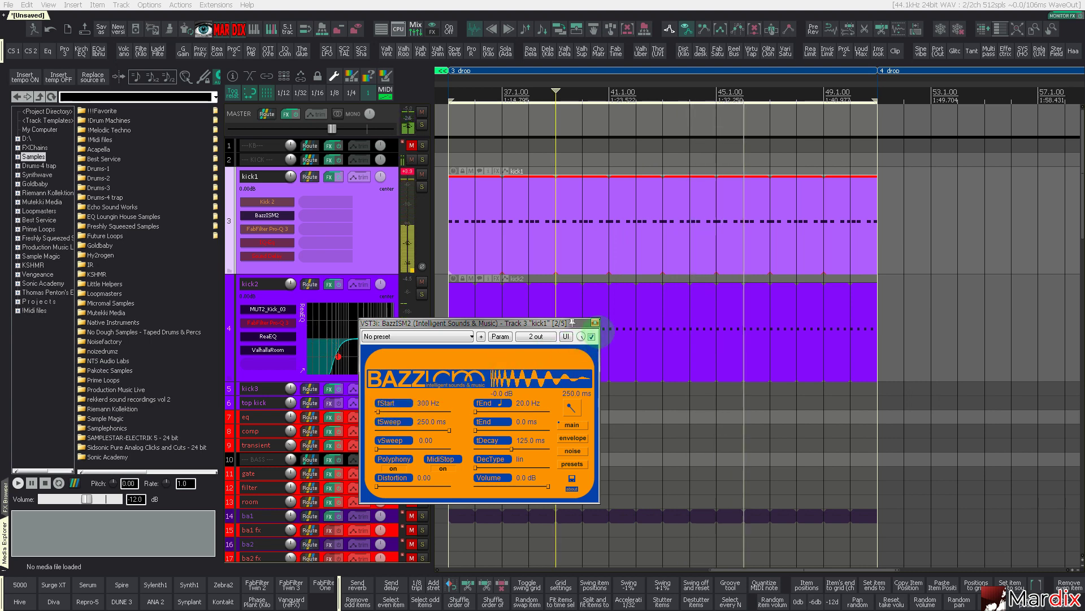
Close BazzISM2 and remove Kick 2, FabFilter Pro-Q 3 and the remaining unused effects from the kick1 track, keeping only BazzISM2
click(594, 322)
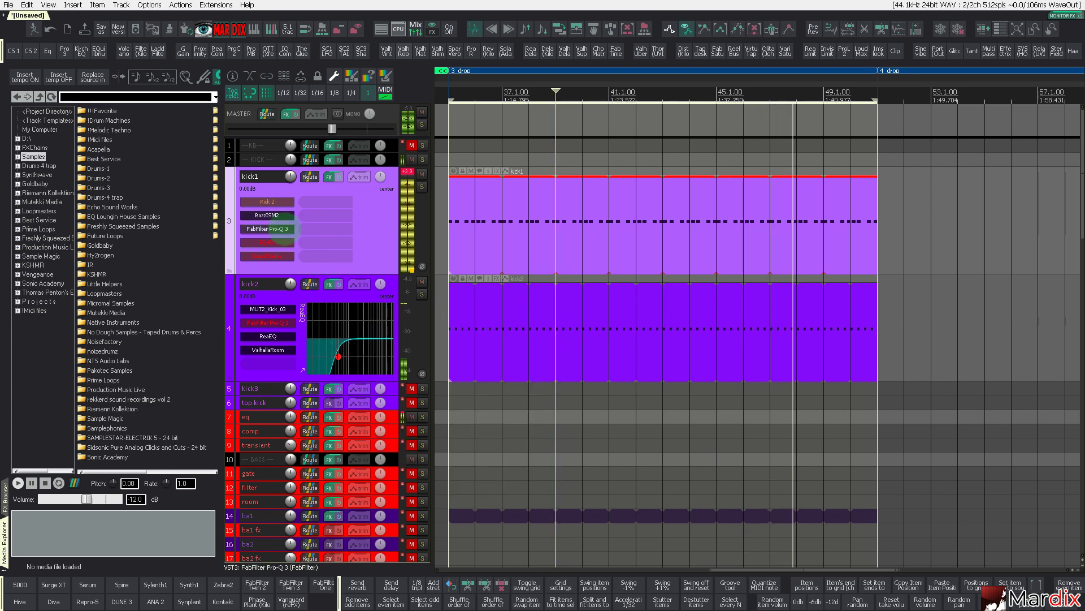
ctrl+click(284, 228)
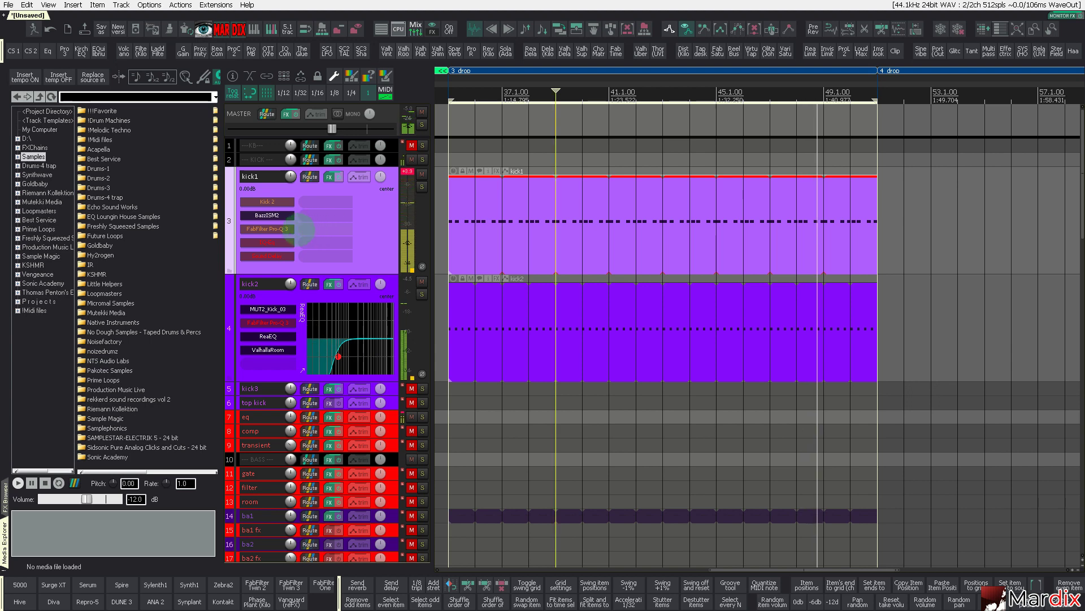
alt+click(284, 229)
alt+click(284, 229)
alt+click(284, 229)
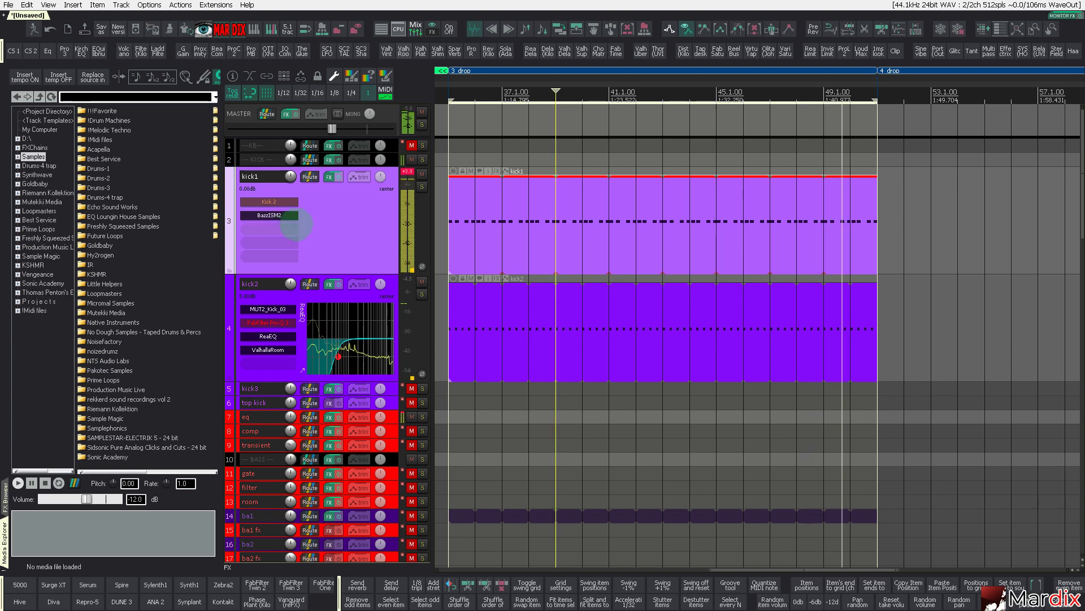
alt+click(285, 202)
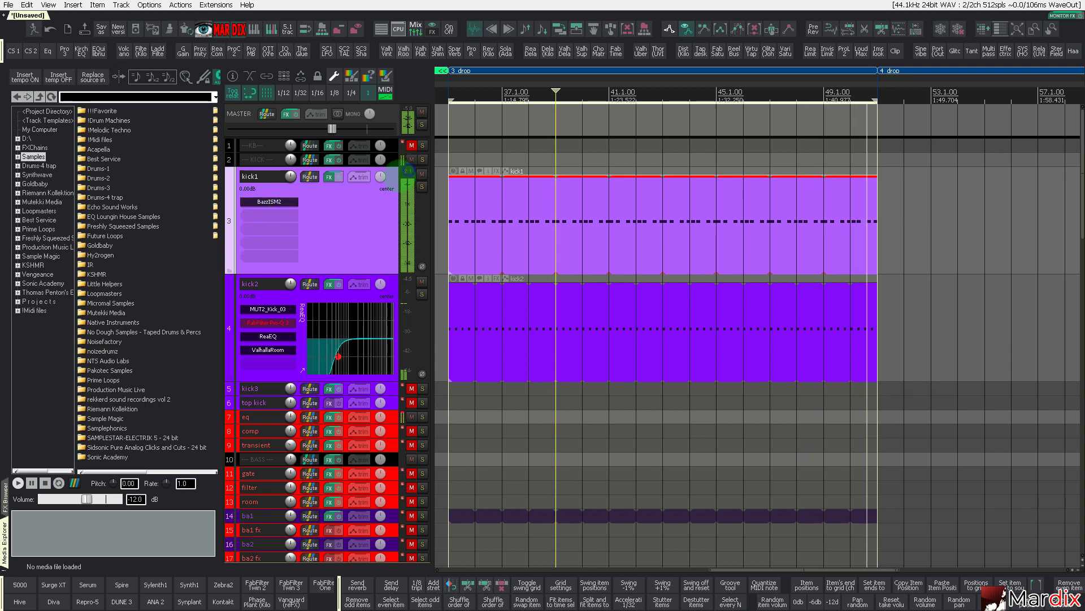
Inspect the Tube-Tech PE 1C equalizer settings on the eq track, then close the plugin
scroll(653, 336, down, 2)
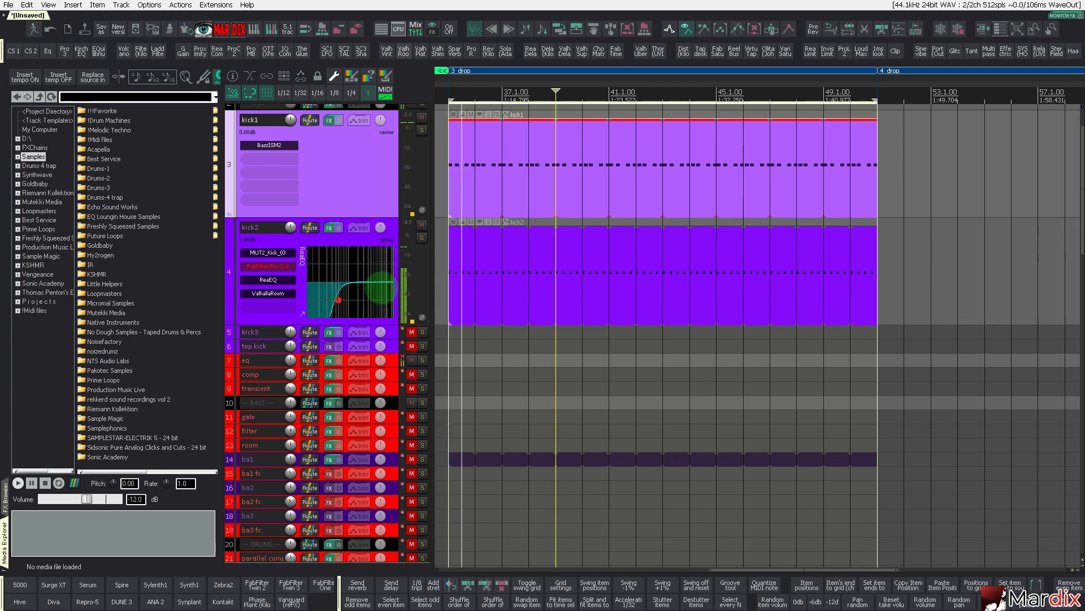
click(379, 364)
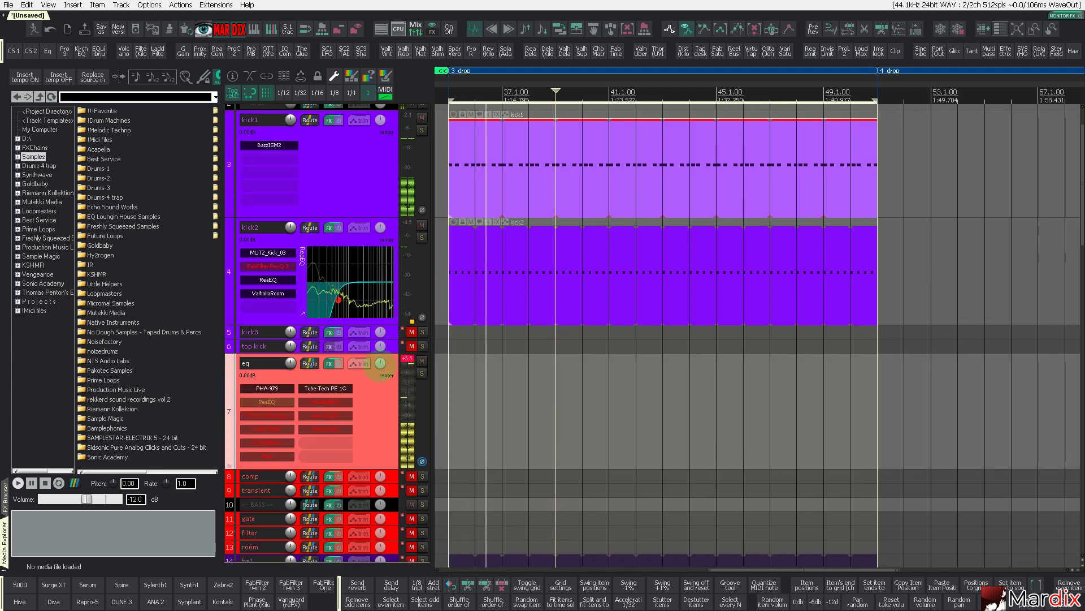
click(325, 388)
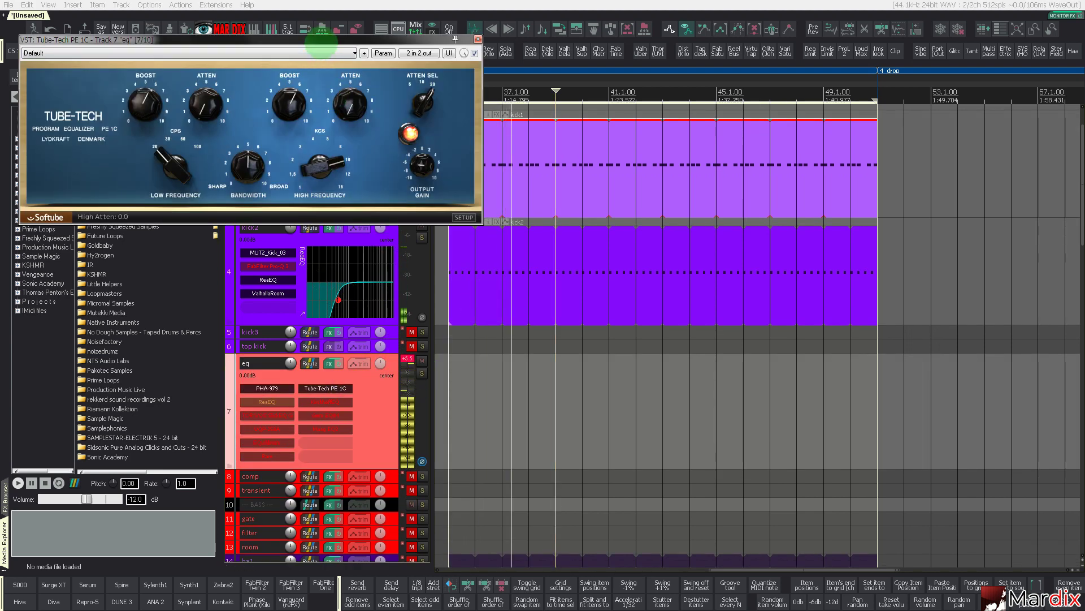
drag(321, 44, 713, 307)
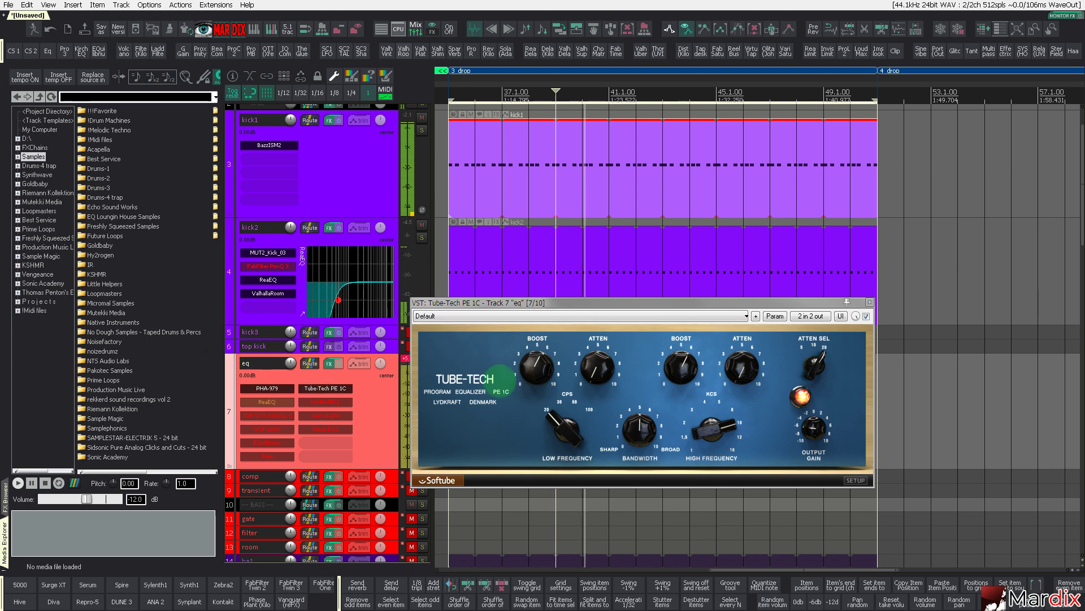
mouse_move(546, 342)
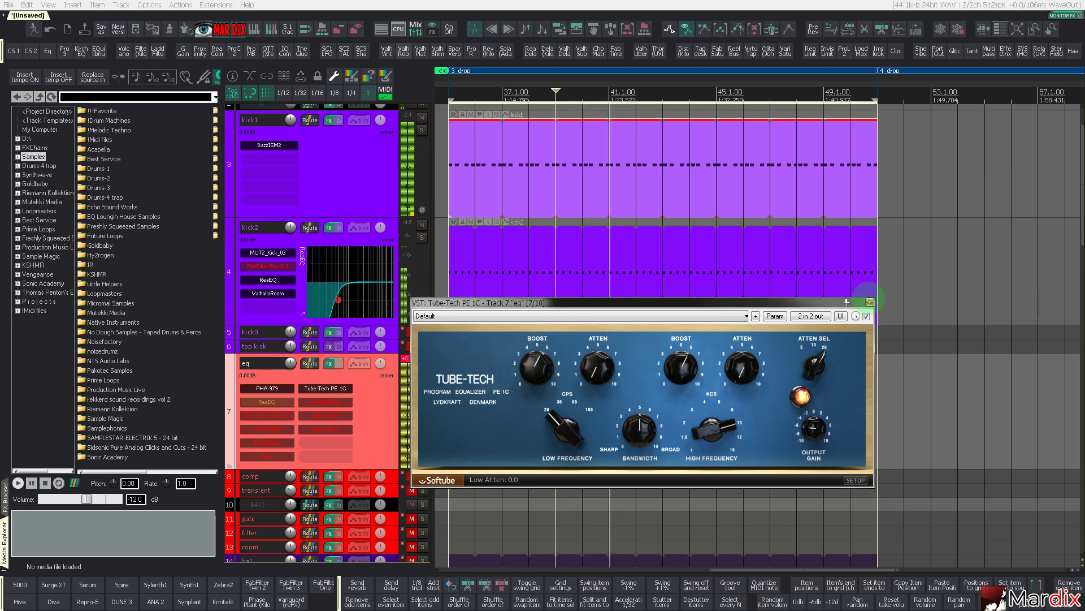
click(870, 303)
Unmute the ba1 bass track and select it so its effects and MIDI items are expanded
scroll(407, 322, down, 1)
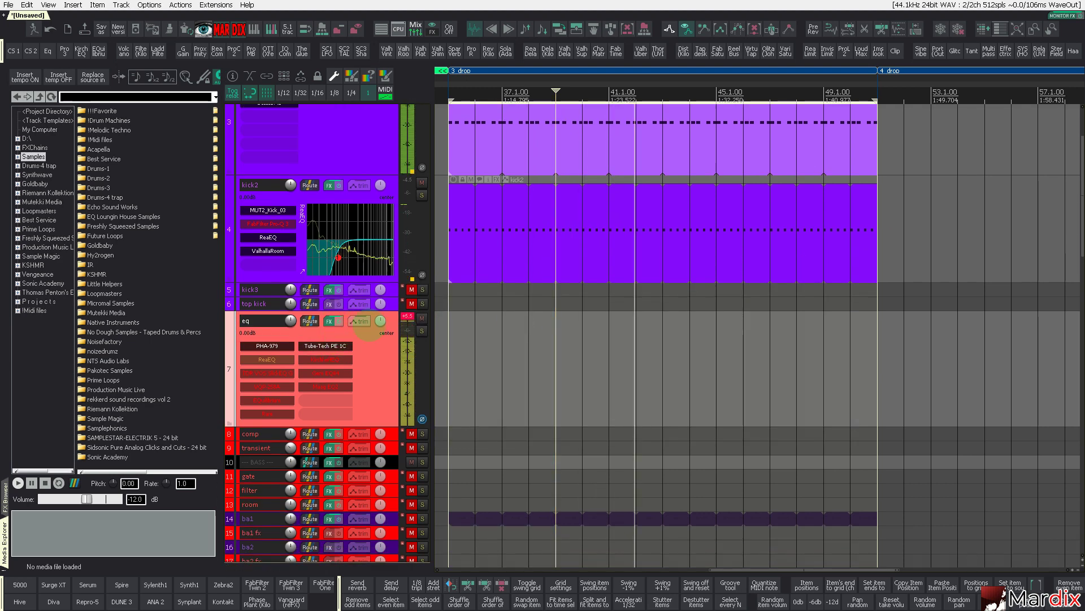
scroll(407, 322, down, 3)
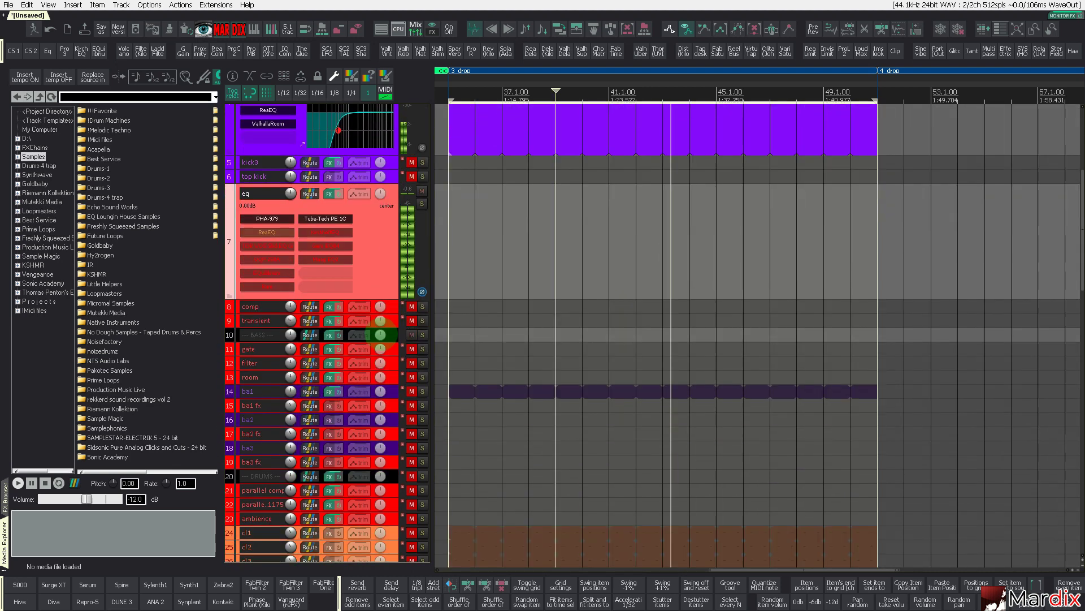
scroll(391, 336, down, 1)
click(411, 363)
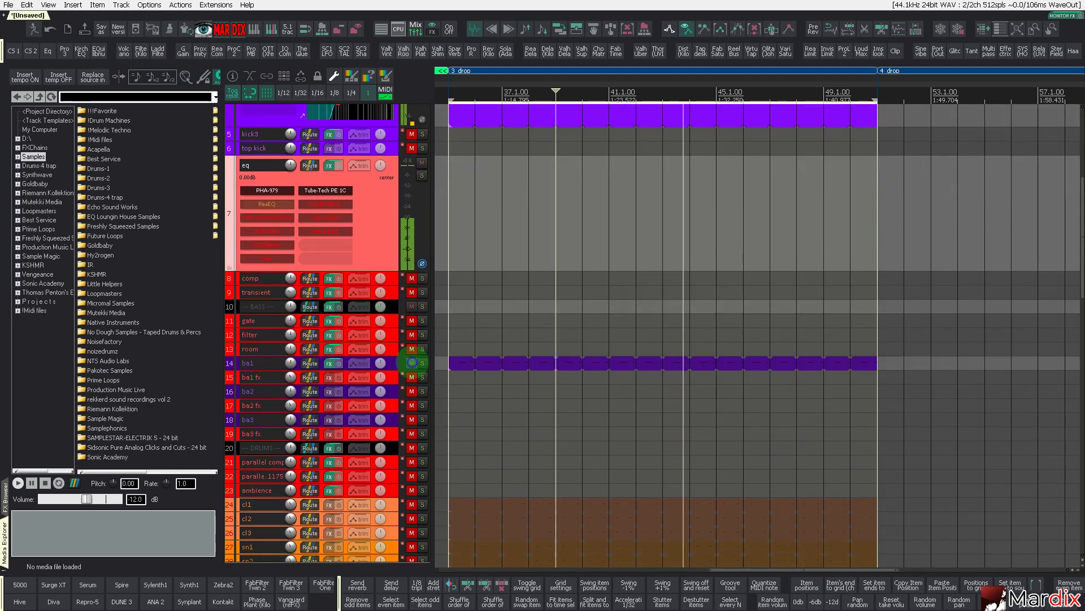
click(392, 362)
scroll(392, 362, up, 3)
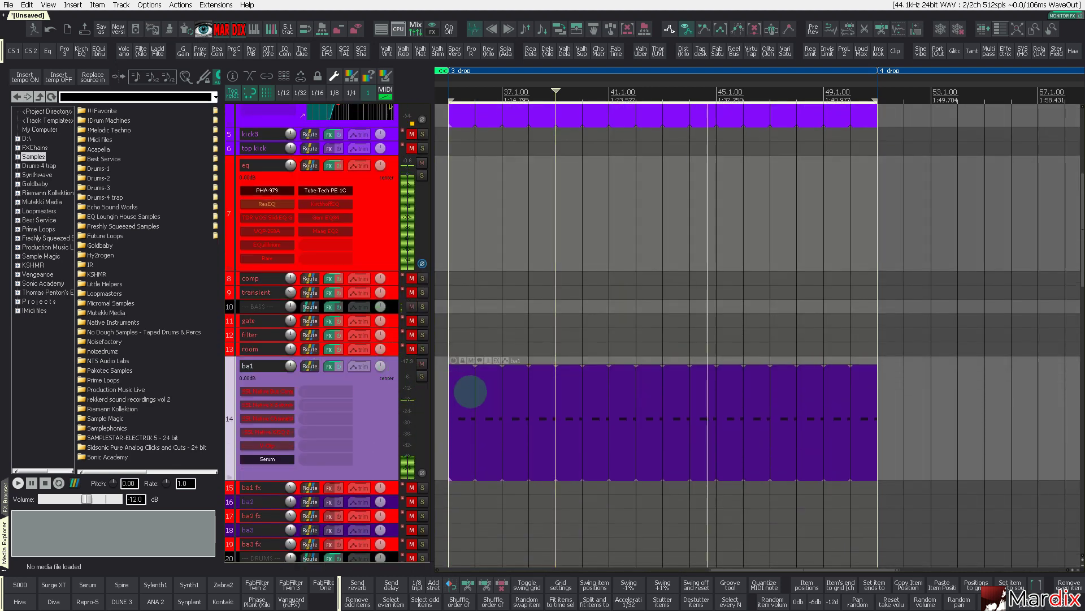
Remove all the unused effects above Serum from the ba1 track, leaving only Serum in the chain
alt+click(280, 391)
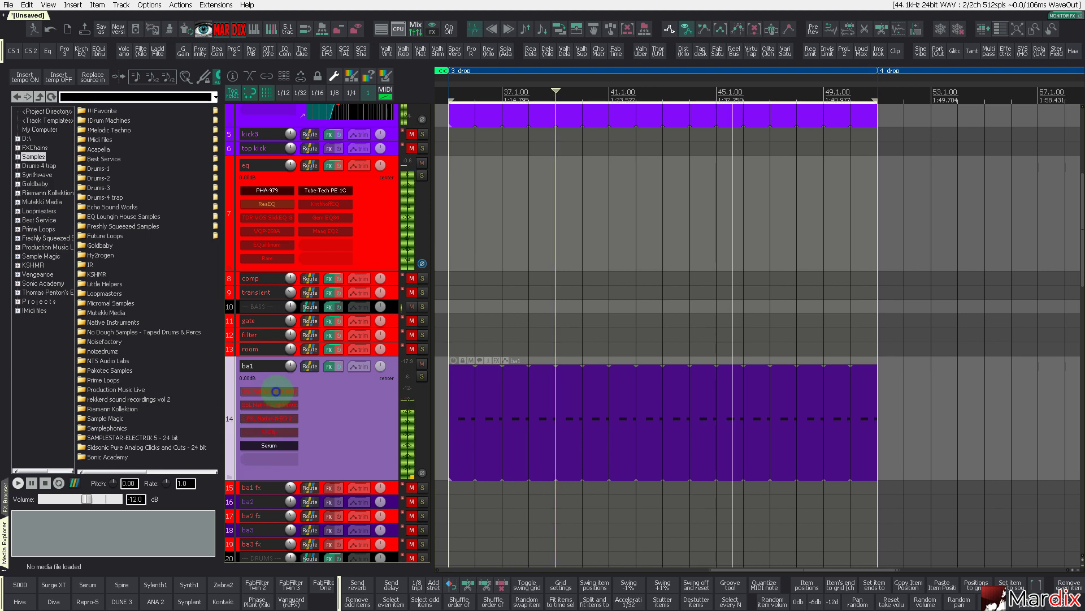
alt+click(283, 391)
alt+click(284, 390)
alt+click(286, 390)
alt+click(285, 389)
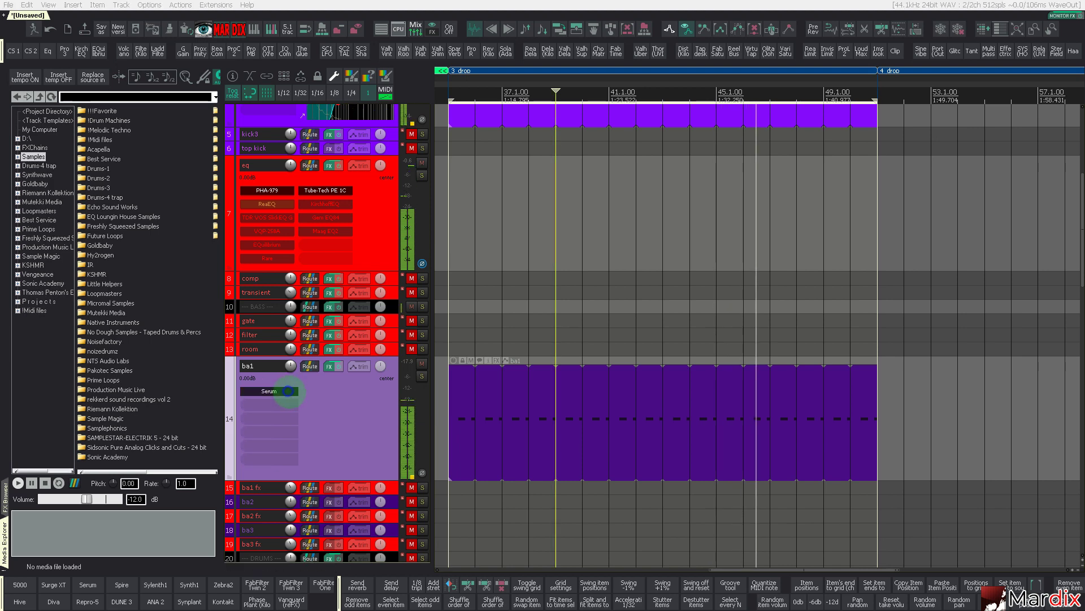
Reduce the LFO 1 modulation amount on oscillator A's coarse pitch in ba1's Serum, check the oscillator page and close the synth
click(285, 389)
drag(353, 109, 629, 161)
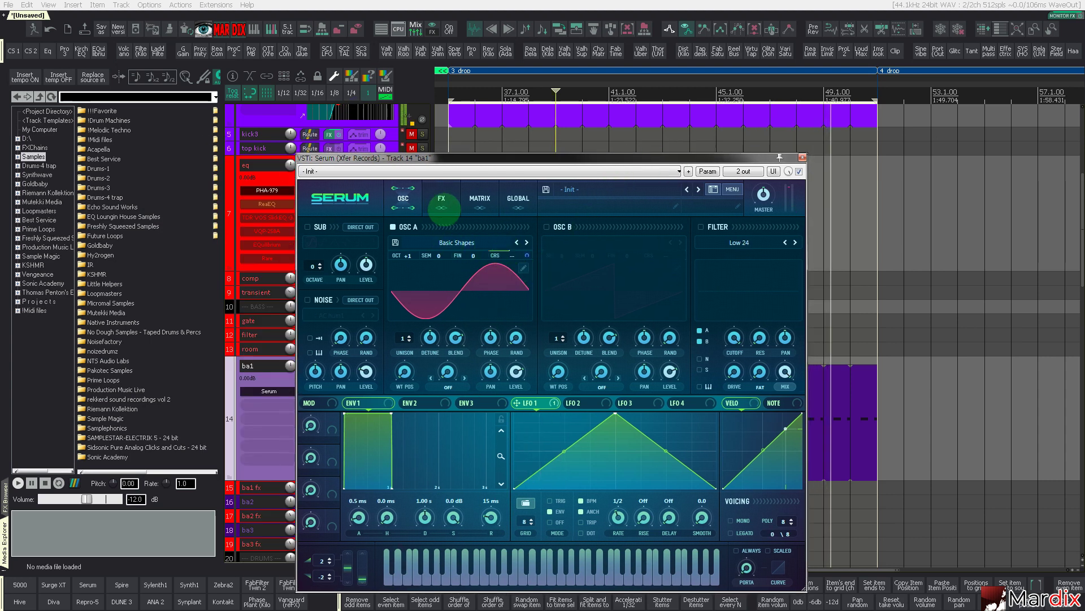
click(442, 201)
click(479, 198)
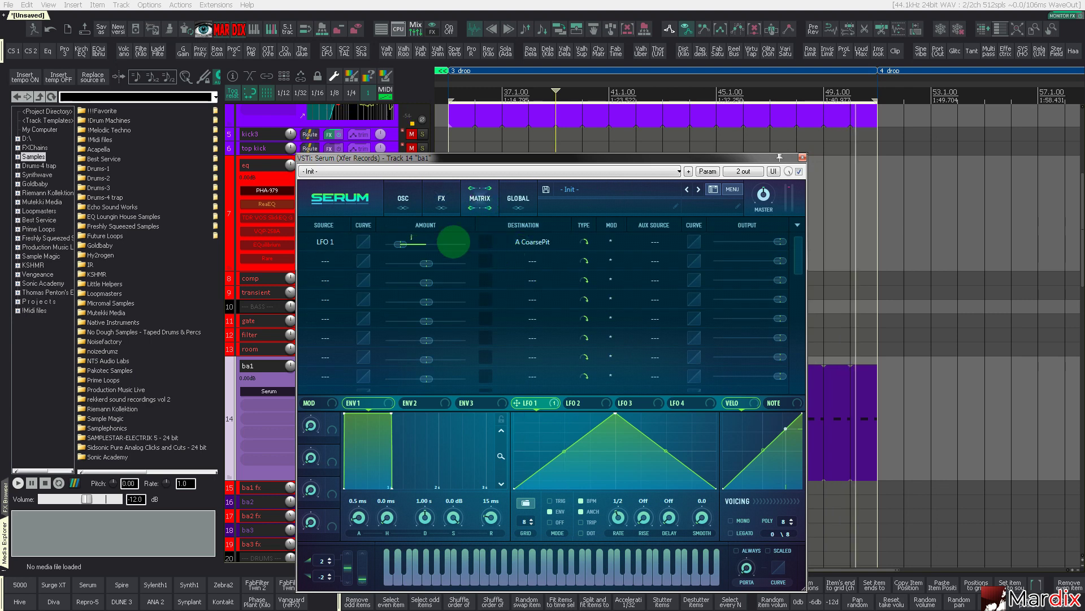
click(404, 201)
click(473, 203)
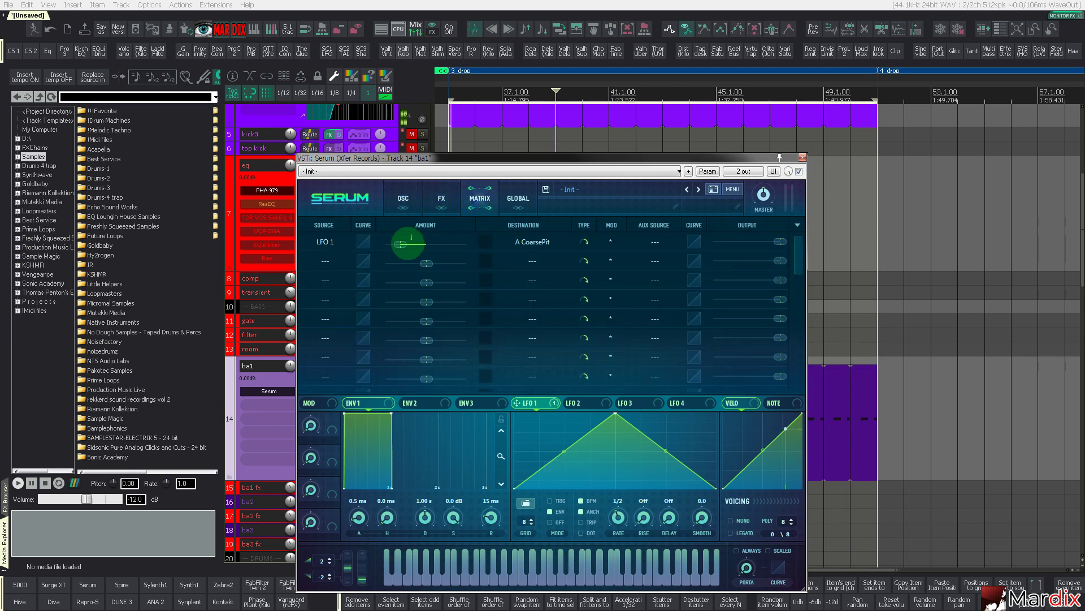
mouse_move(401, 244)
mouse_down()
mouse_move(431, 248)
mouse_move(414, 244)
mouse_up()
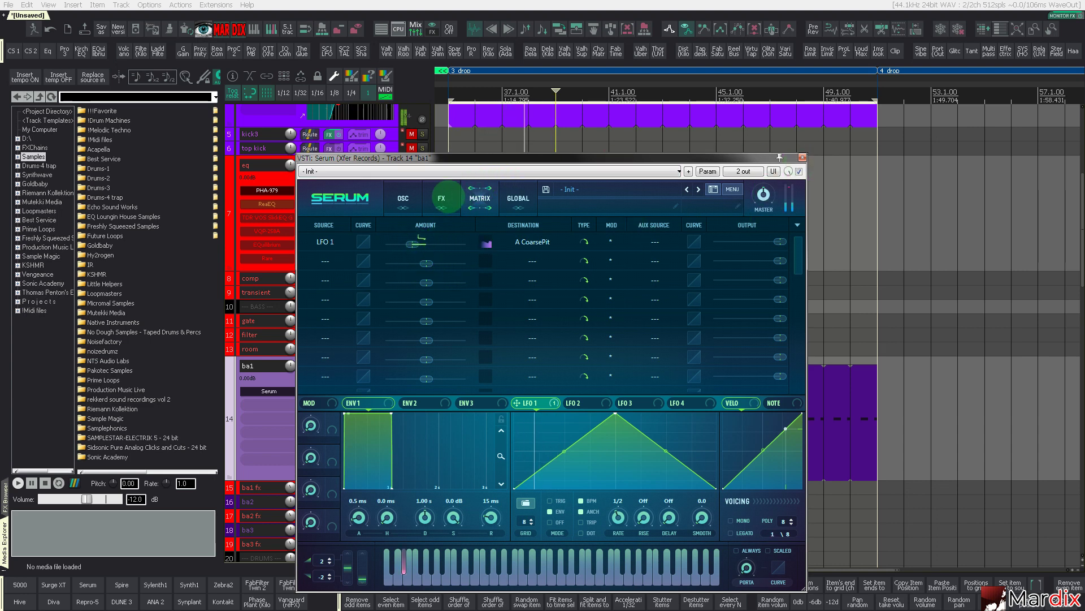
click(415, 199)
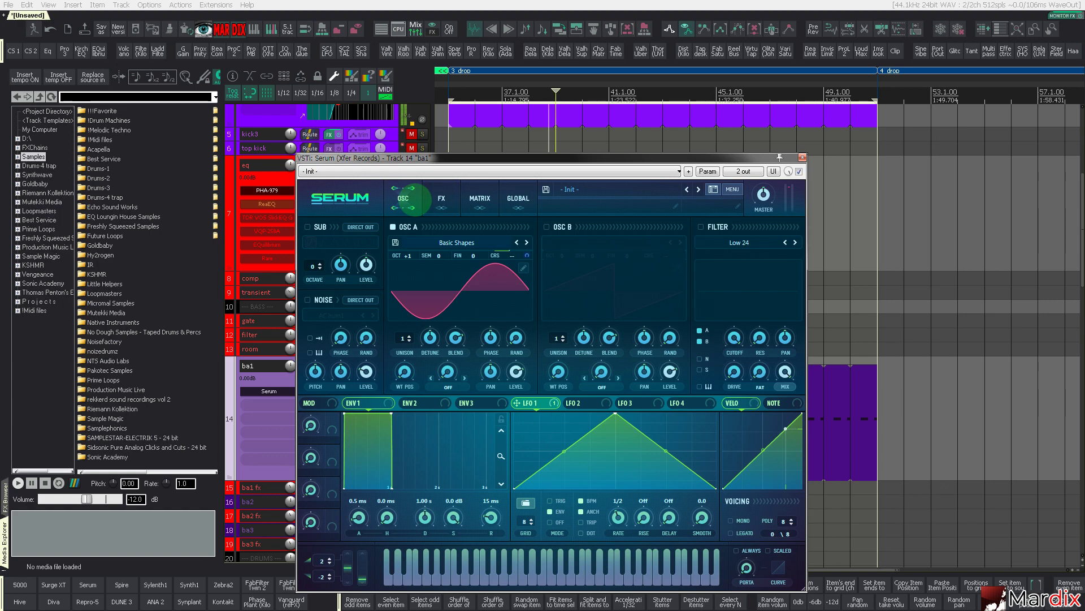
click(802, 157)
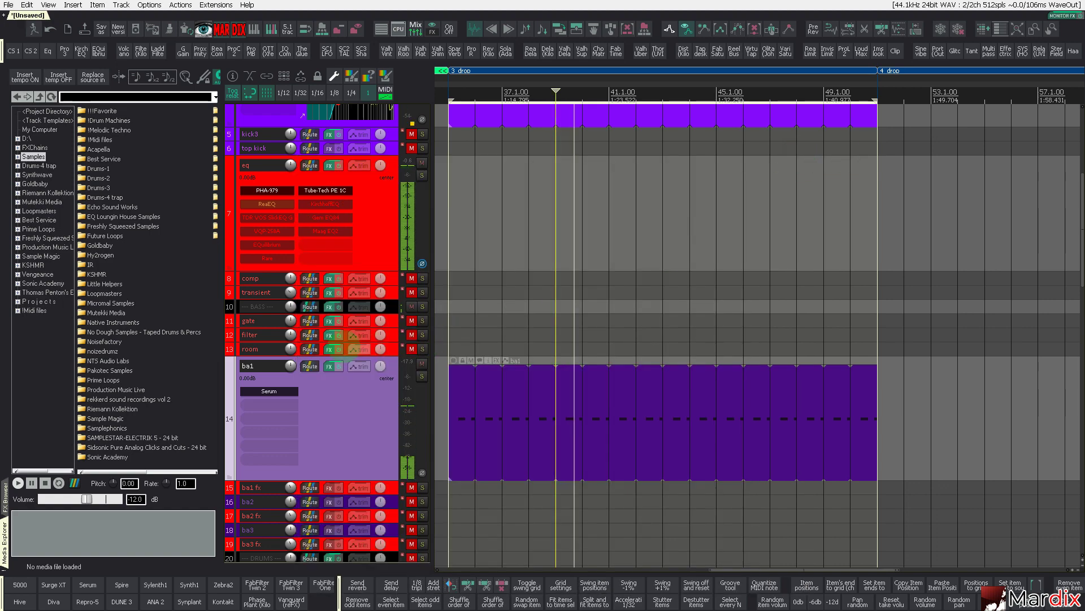
Switch the kick2 sampler's sound to MUT2_Kick_06.wav and remove FabFilter Pro-Q 3 from the kick2 chain
scroll(339, 351, down, 6)
scroll(342, 346, down, 10)
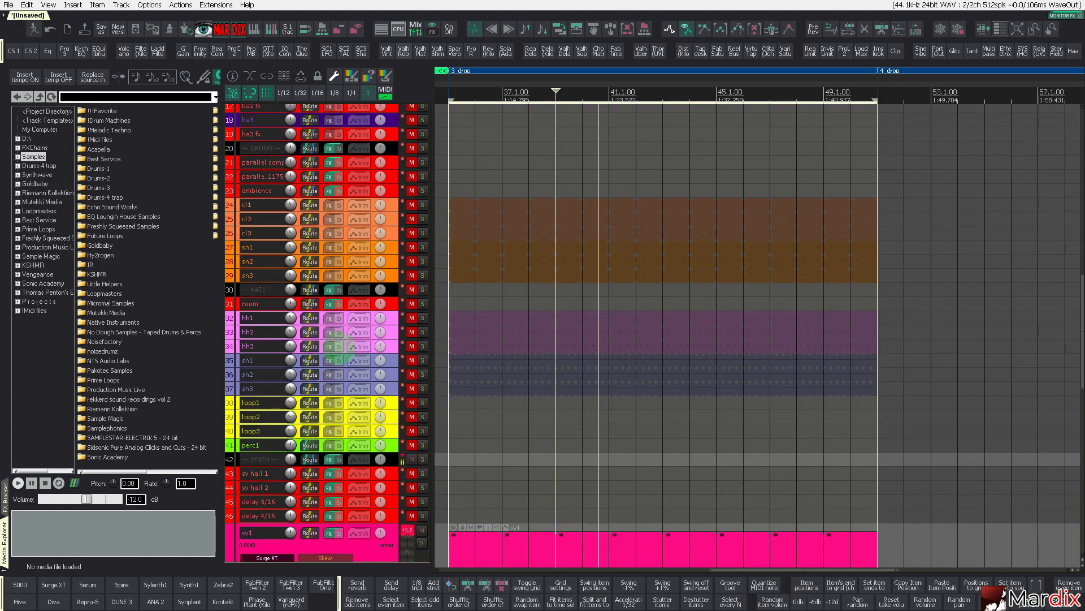
scroll(340, 348, up, 10)
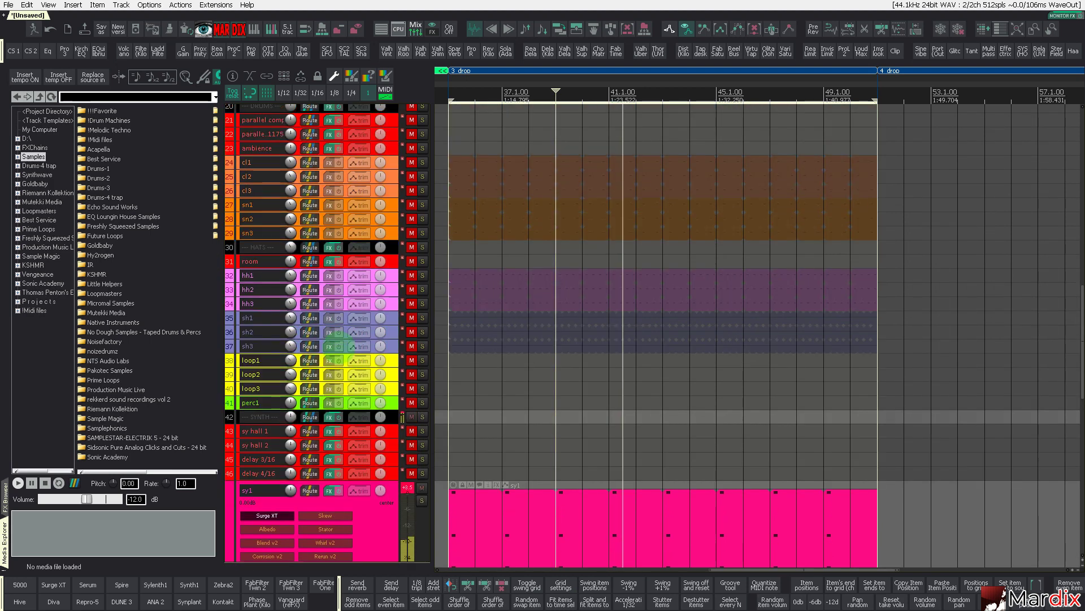
scroll(342, 345, up, 7)
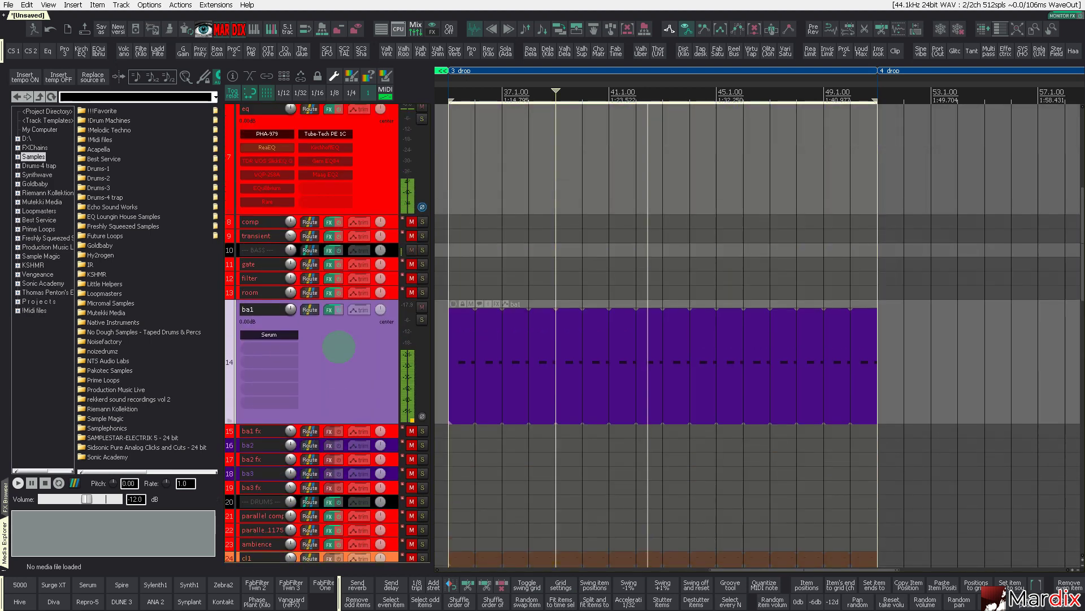
scroll(342, 271, up, 2)
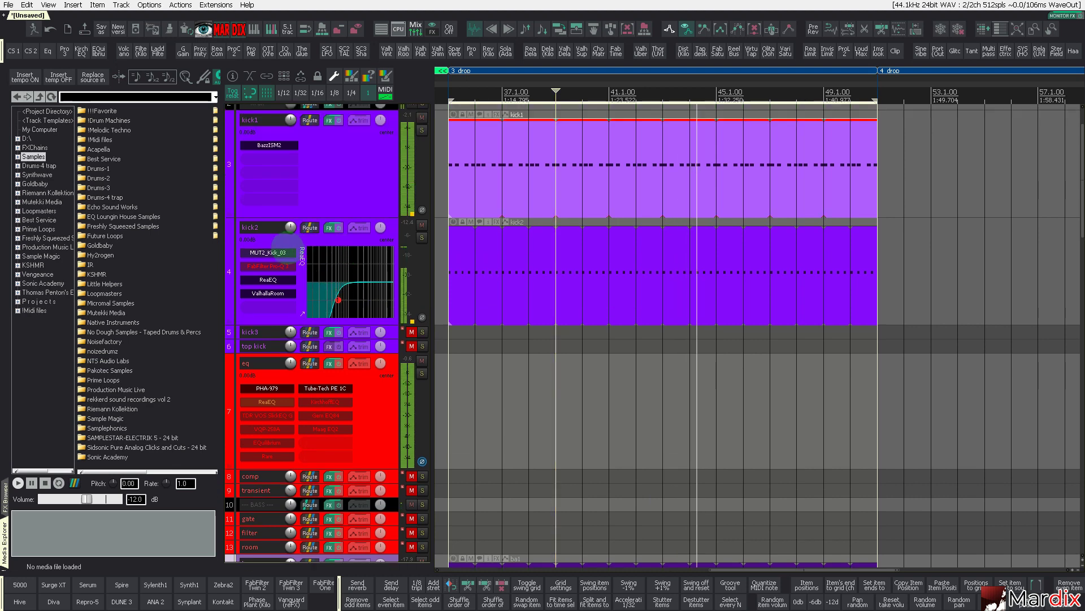
click(269, 253)
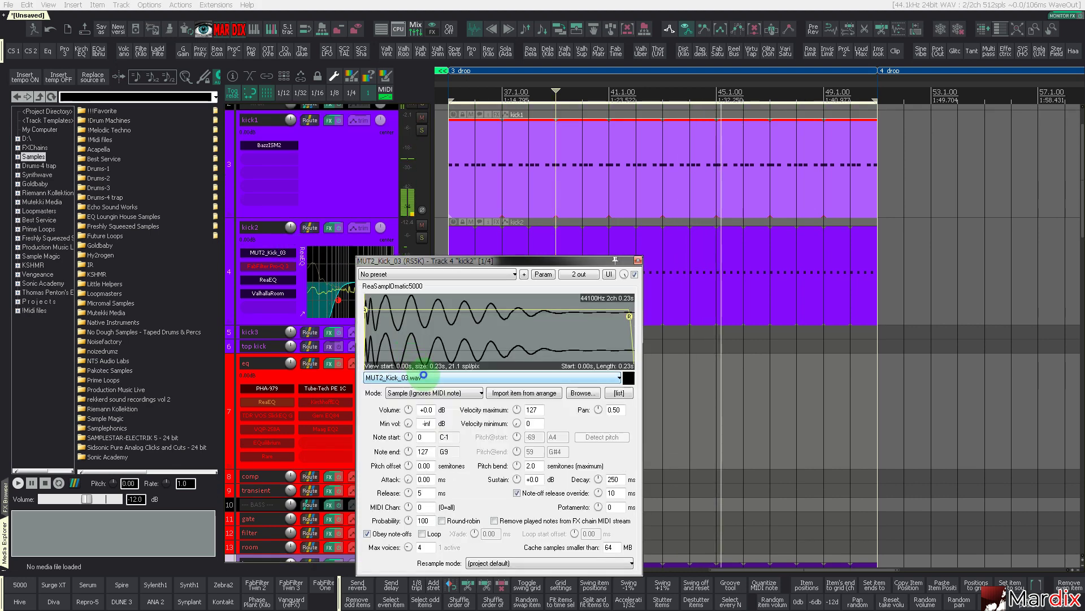
scroll(424, 377, down, 1)
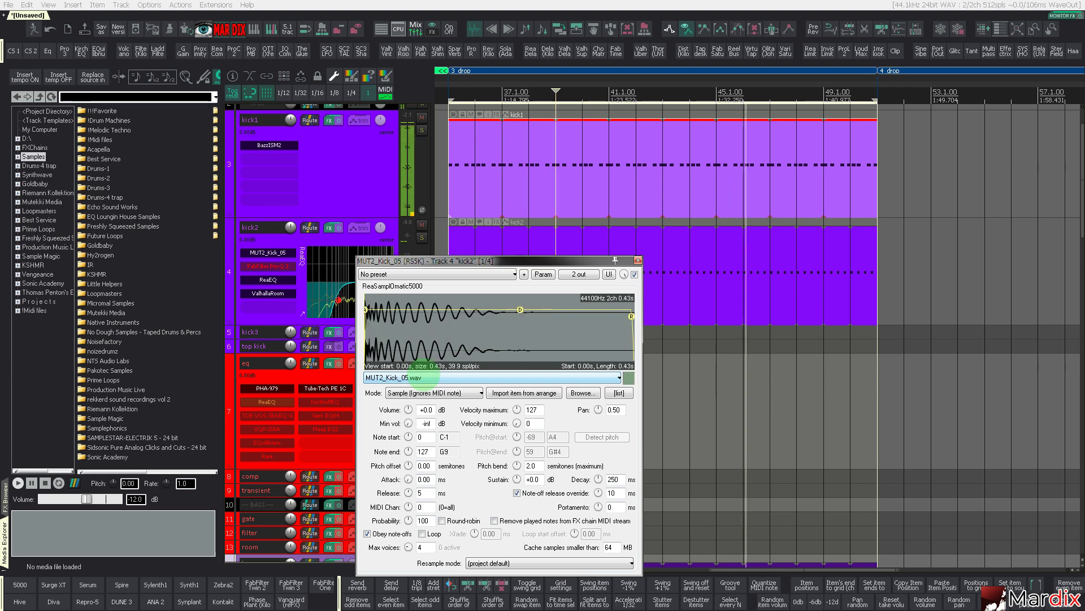
scroll(424, 378, down, 1)
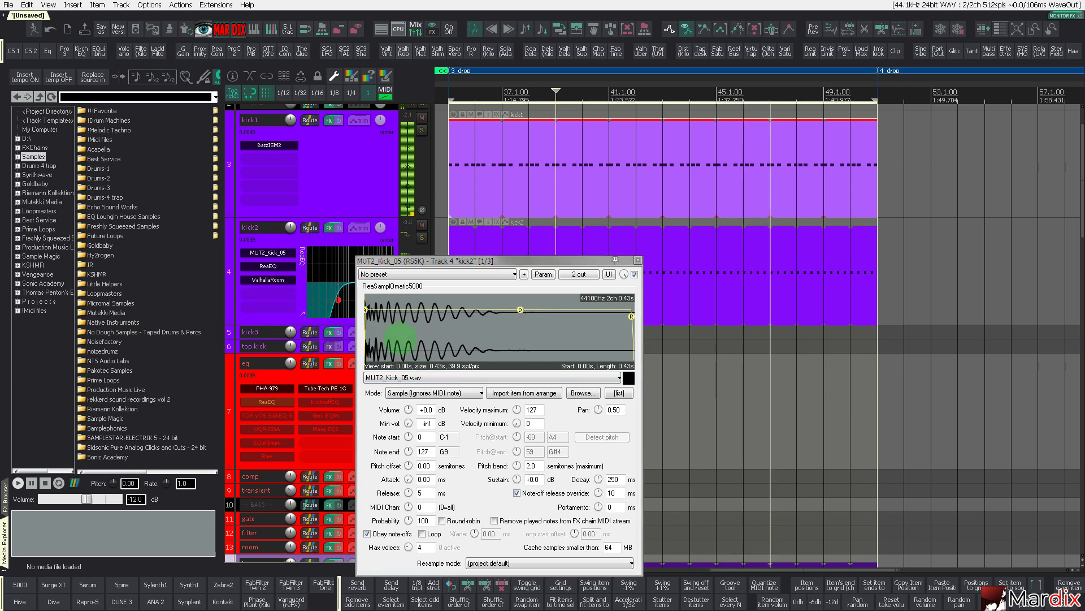
scroll(421, 377, down, 1)
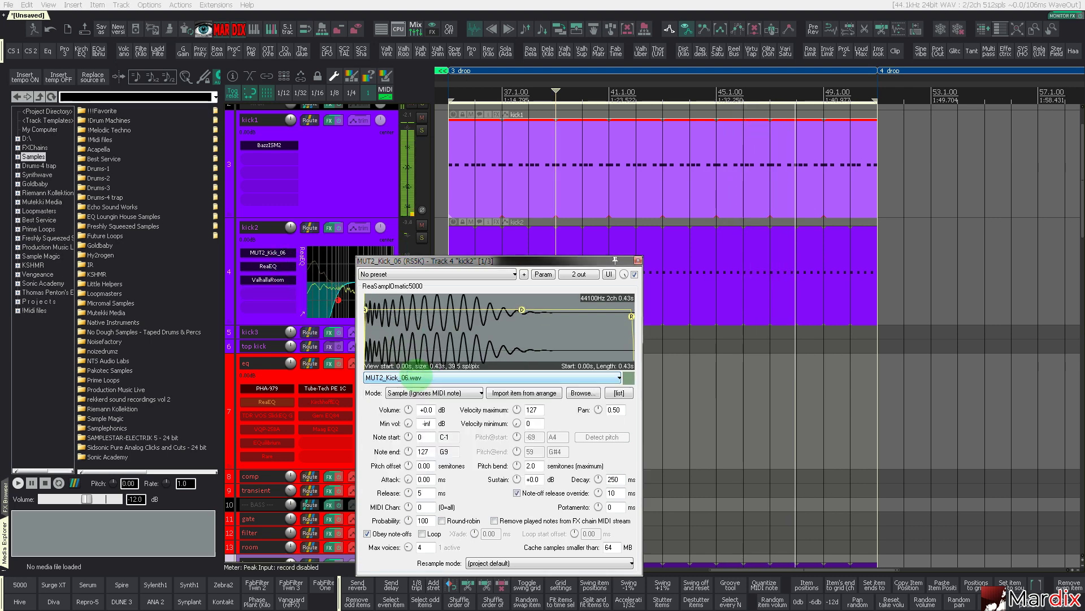
Set the ValhallaRoom reverb decay on kick2 to 5.00 s and close the reverb
click(272, 280)
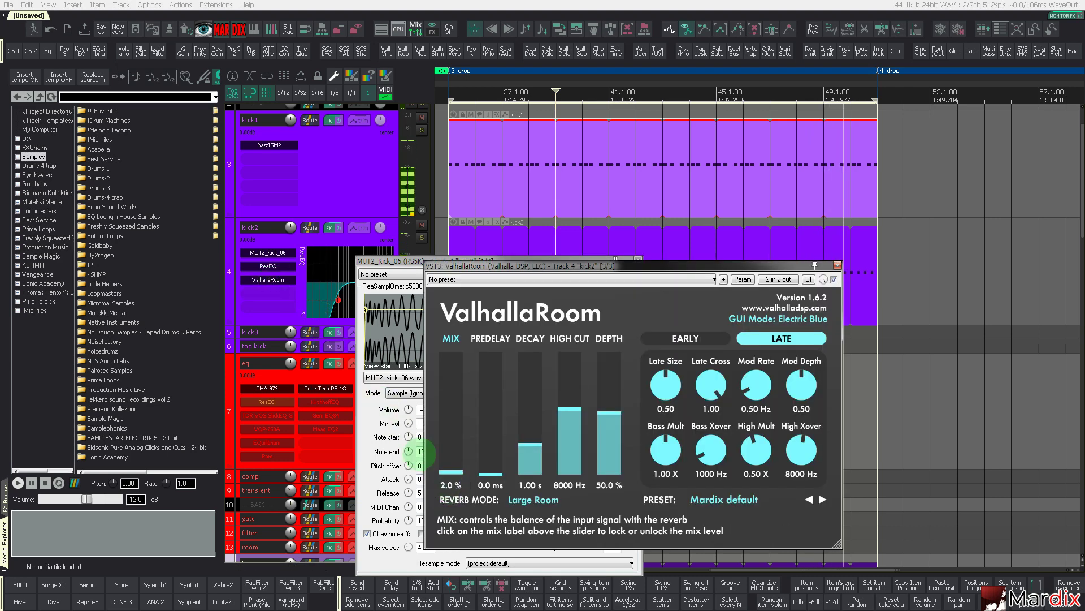
click(280, 279)
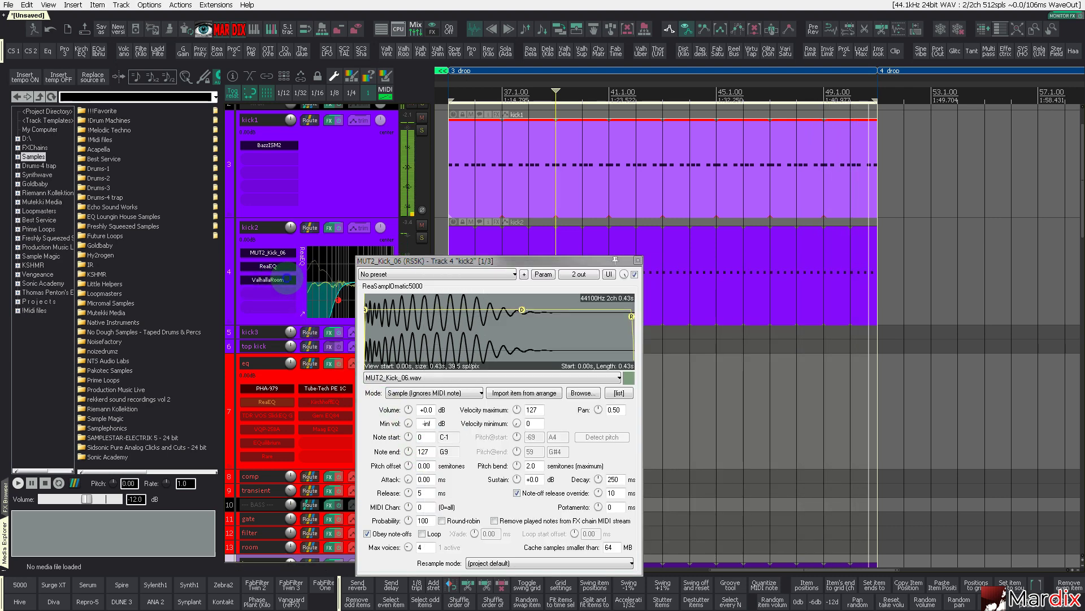
click(281, 279)
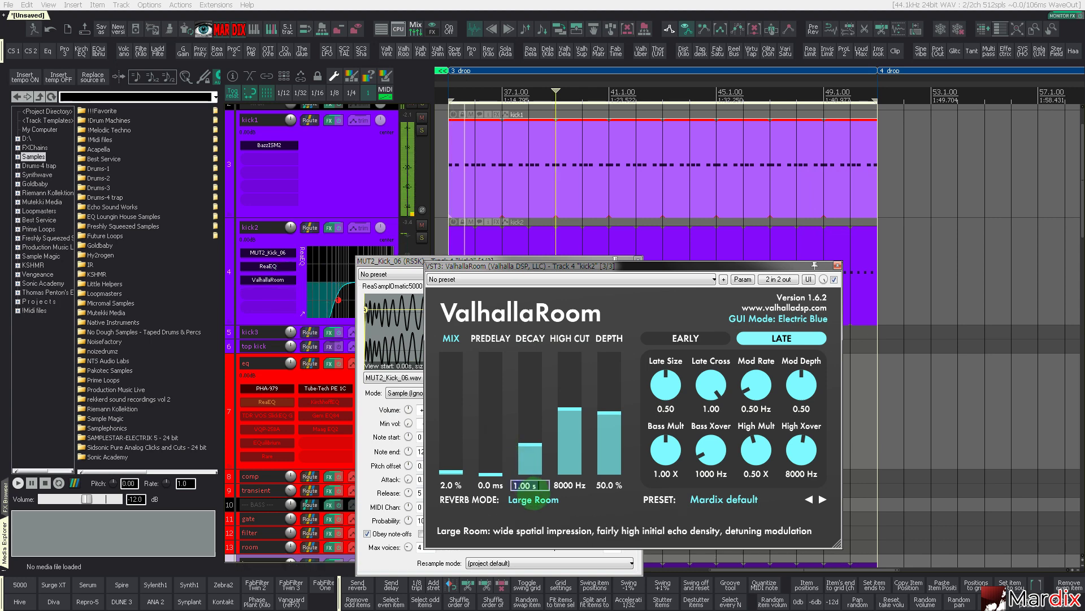
key(Return)
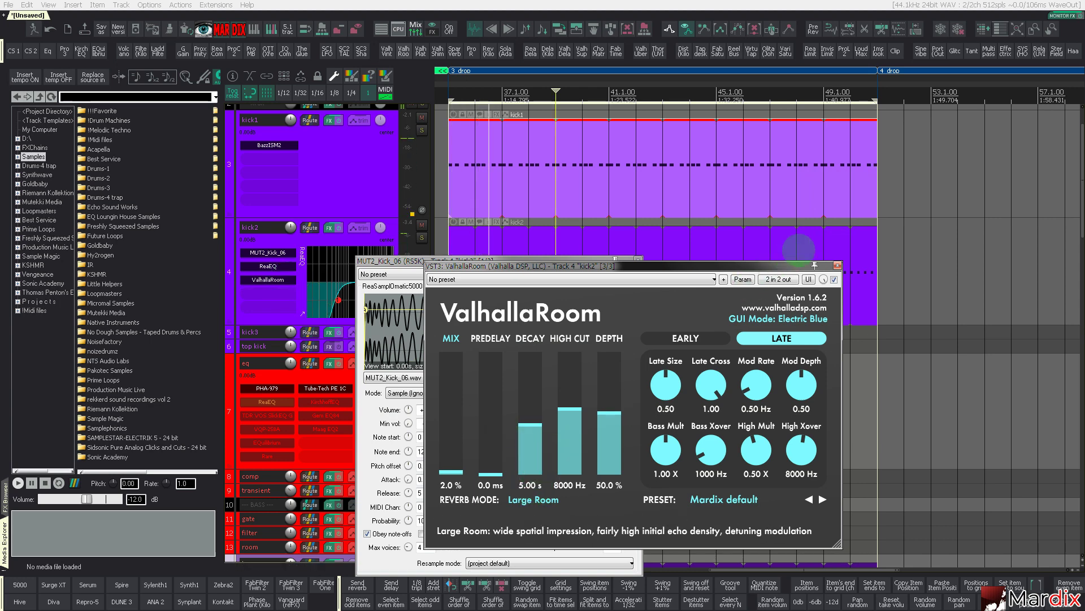
click(837, 264)
Change the kick2 sampler's sample to MUT2_Kick_07.wav
drag(605, 261, 639, 255)
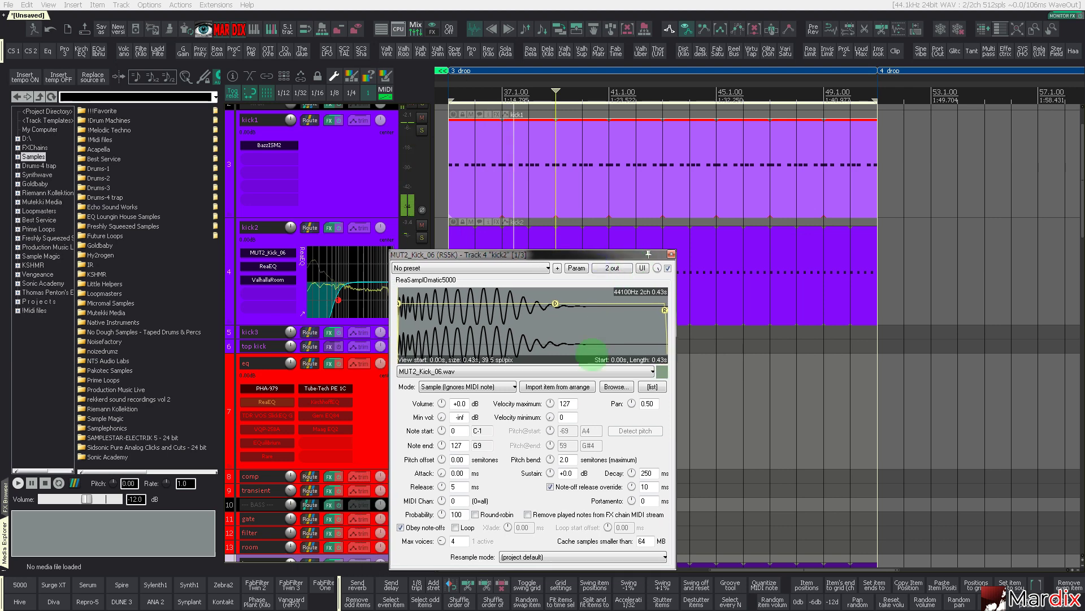
click(590, 371)
click(590, 367)
key(Down)
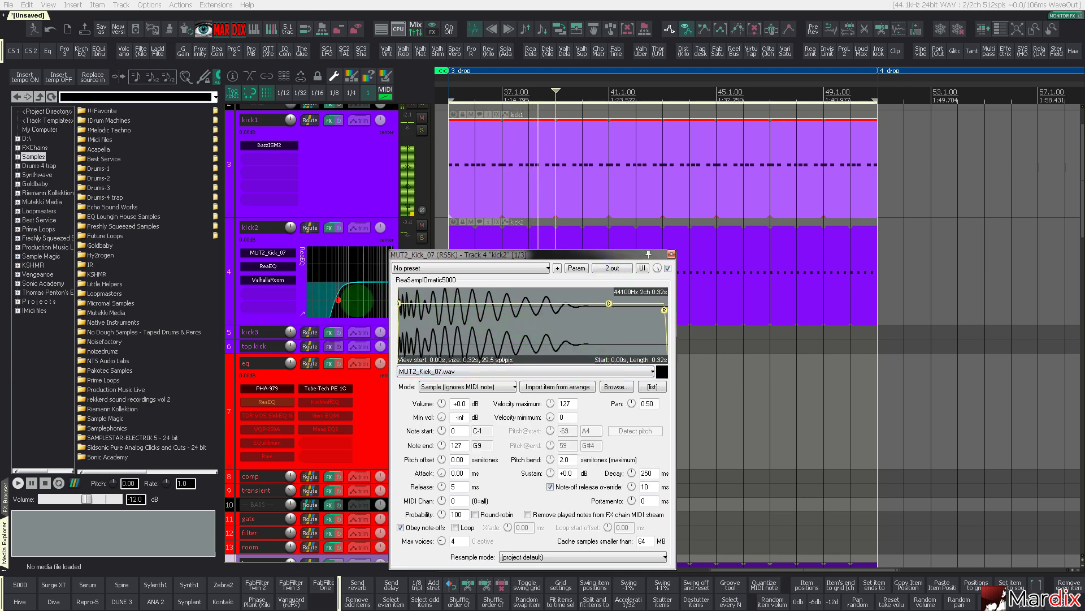
Lower the high-pass filter frequency in kick2's ReaEQ and close the open kick2 plug-in windows
click(284, 268)
mouse_move(242, 311)
mouse_down()
mouse_move(136, 328)
mouse_move(216, 320)
mouse_move(158, 310)
mouse_up()
key(Escape)
drag(472, 255, 477, 256)
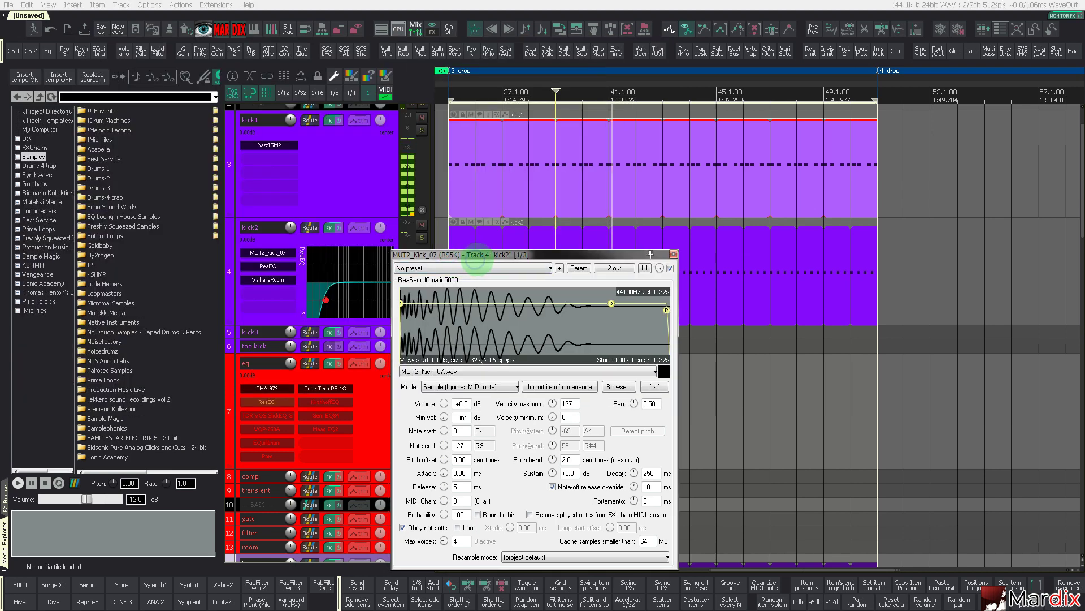
key(Escape)
Bypass the ValhallaRoom reverb on the kick2 track
scroll(341, 299, down, 1)
scroll(340, 308, down, 4)
scroll(339, 306, up, 3)
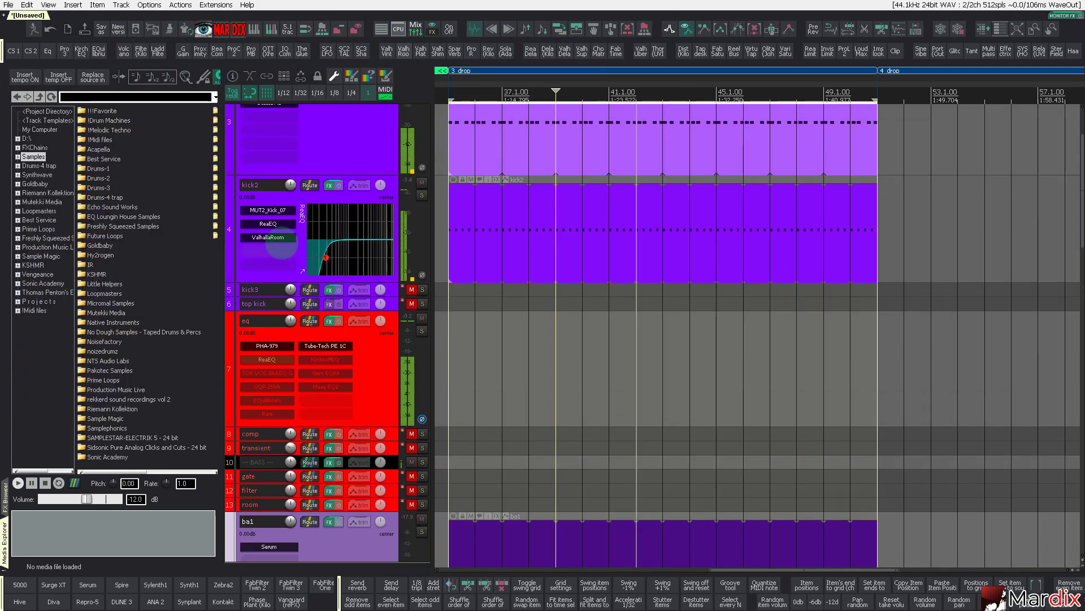
shift+click(278, 234)
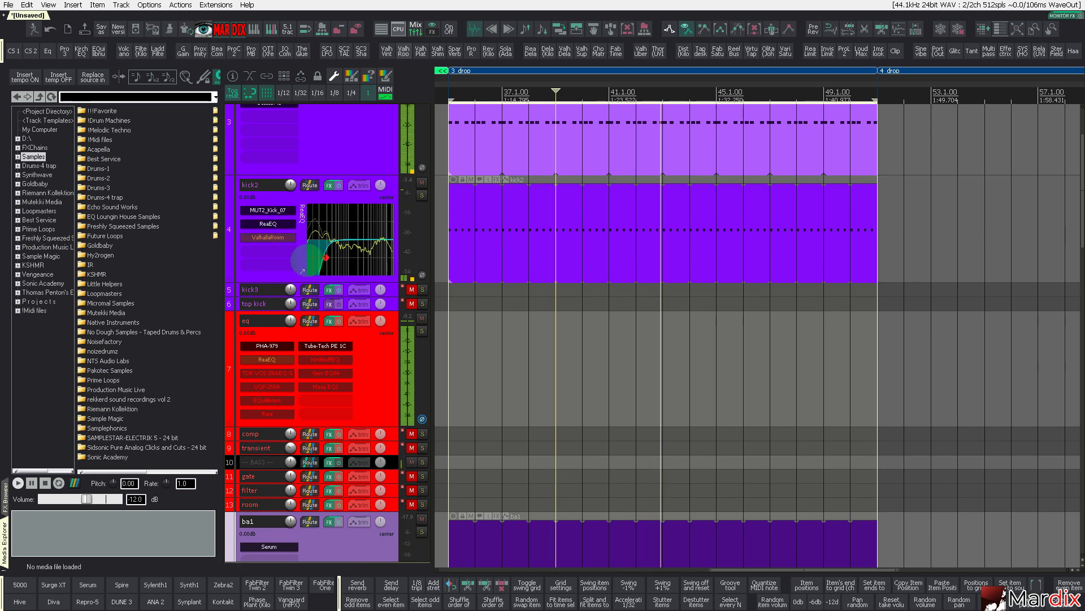
Select the sy1 synth track and open its Surge XT instrument
scroll(346, 296, down, 3)
scroll(346, 297, down, 8)
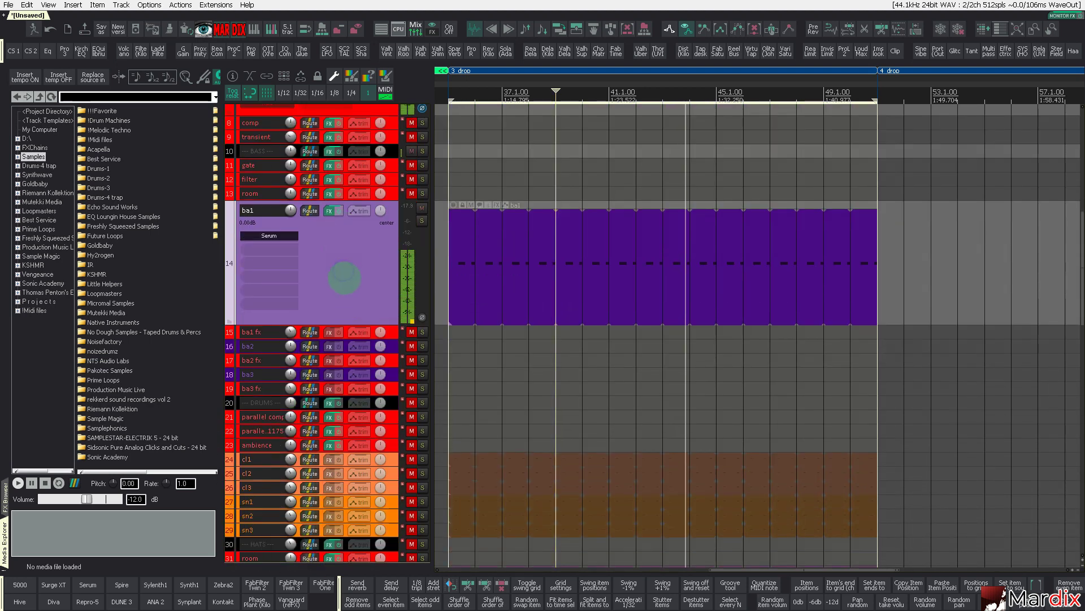
scroll(344, 277, up, 3)
scroll(355, 306, down, 10)
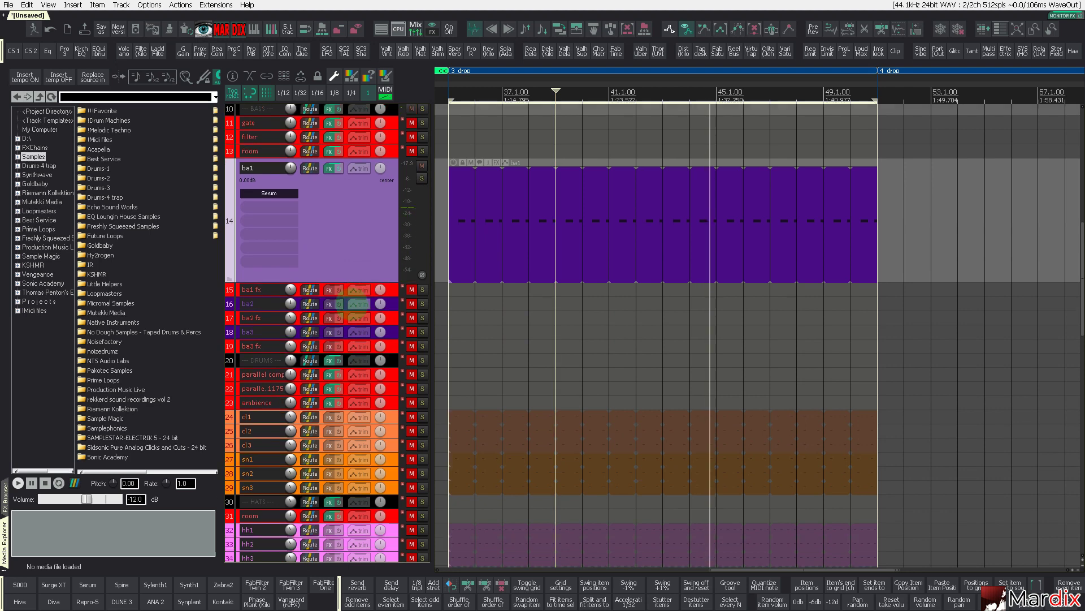
scroll(355, 306, down, 7)
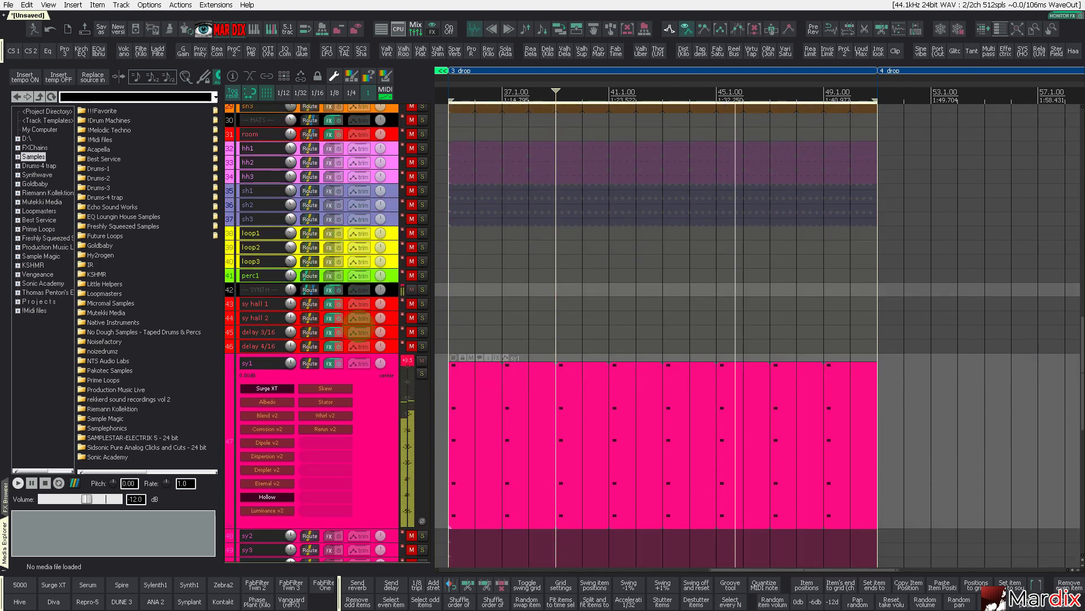
click(401, 370)
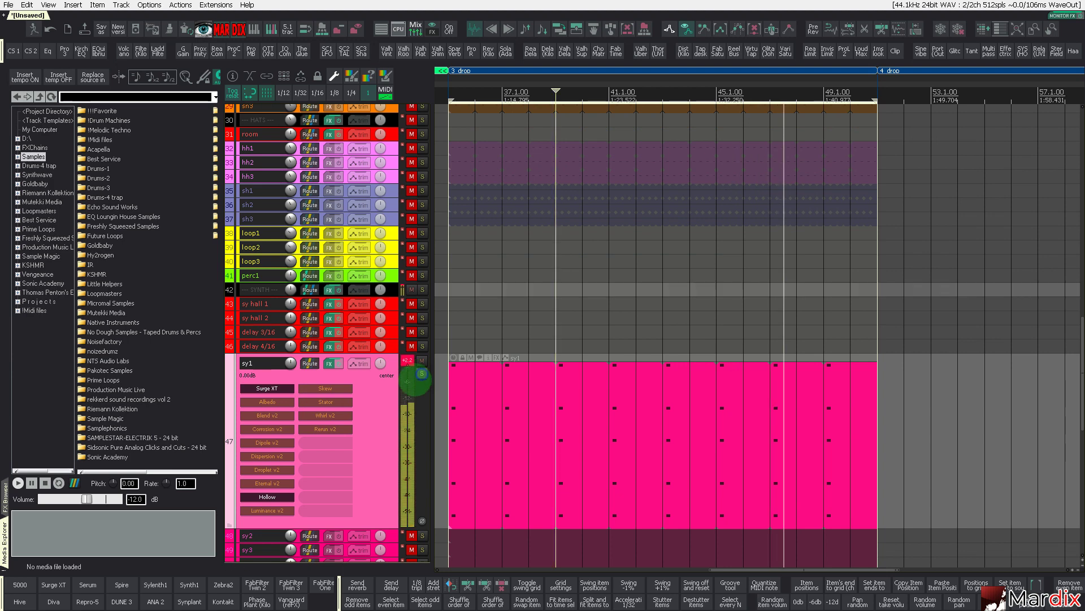
click(280, 389)
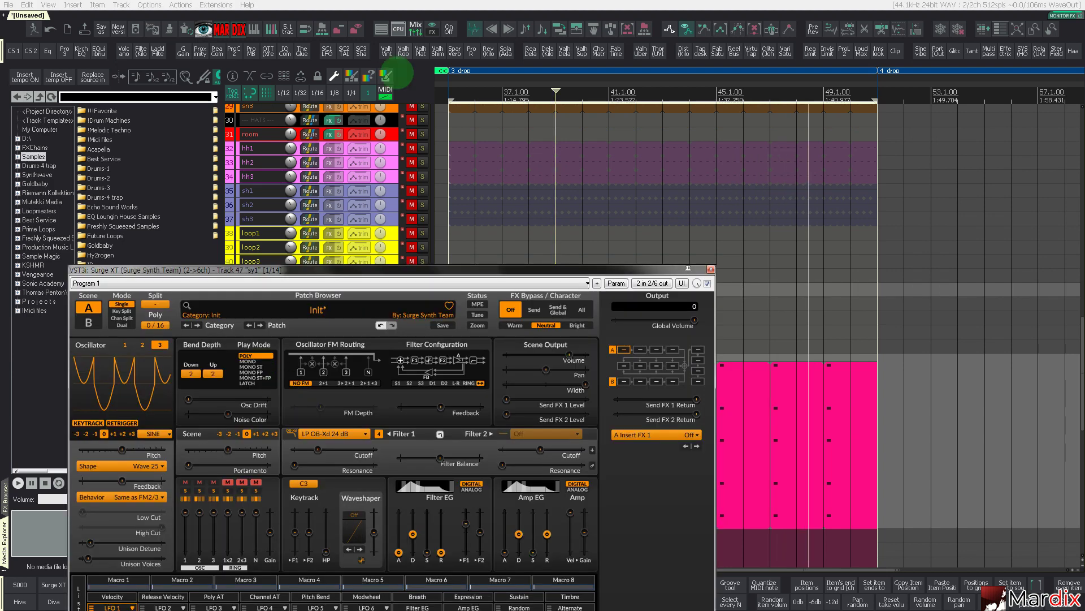
Set both the regular and first-beat tones of the master track's MMetronome to Bongo, and close the plug-in and mixer
click(415, 28)
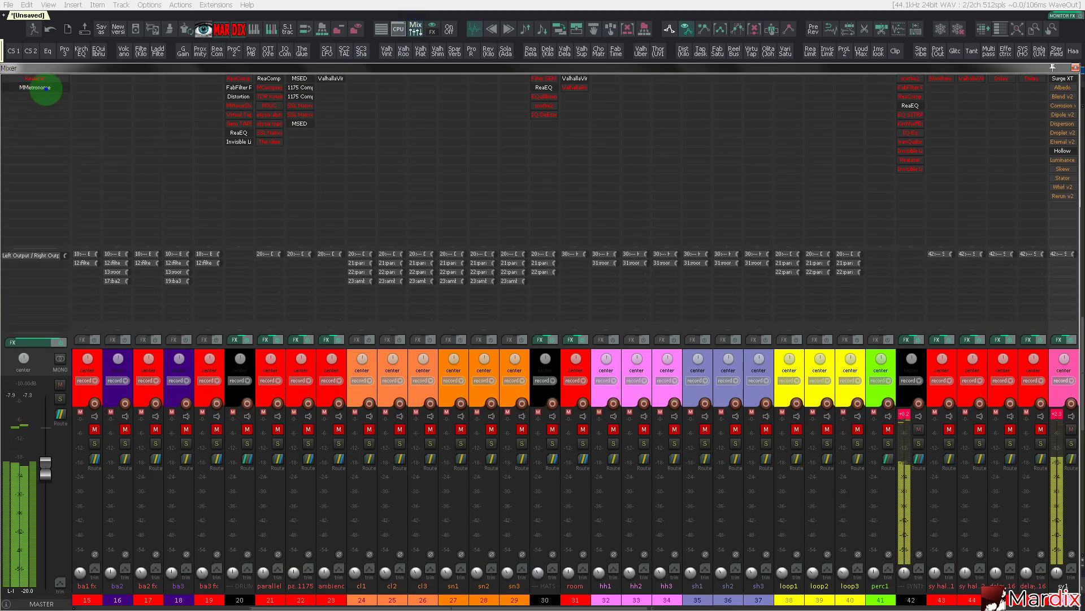
click(45, 88)
drag(283, 135, 425, 165)
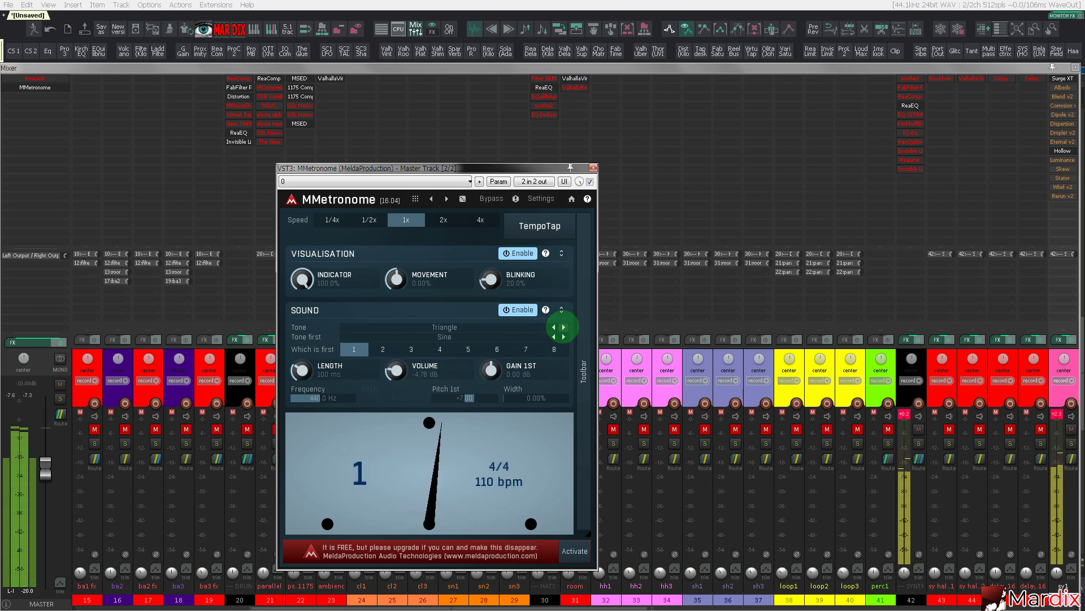
click(564, 327)
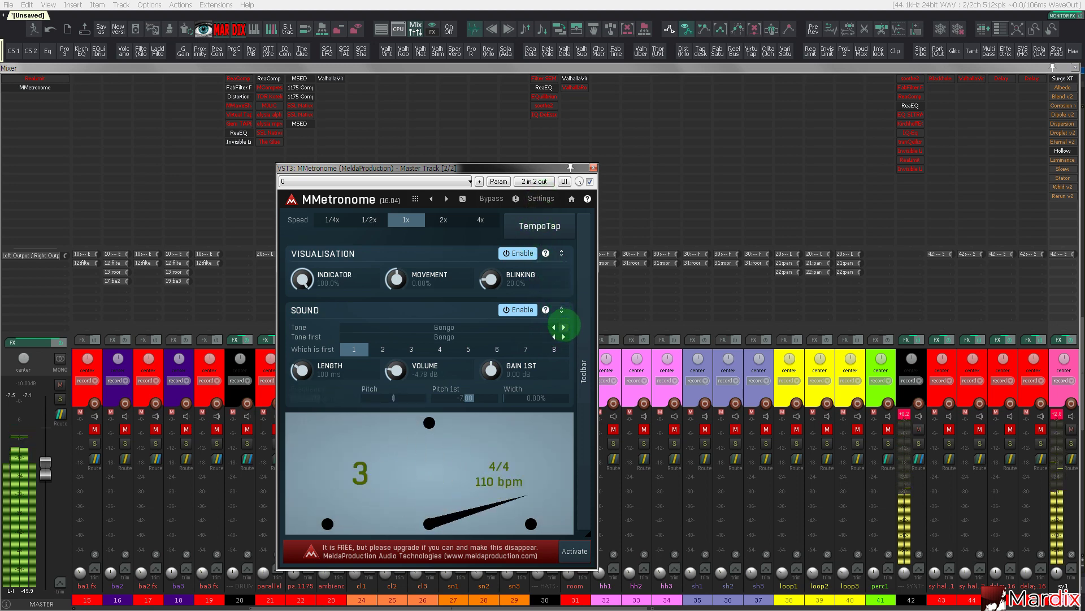
click(557, 170)
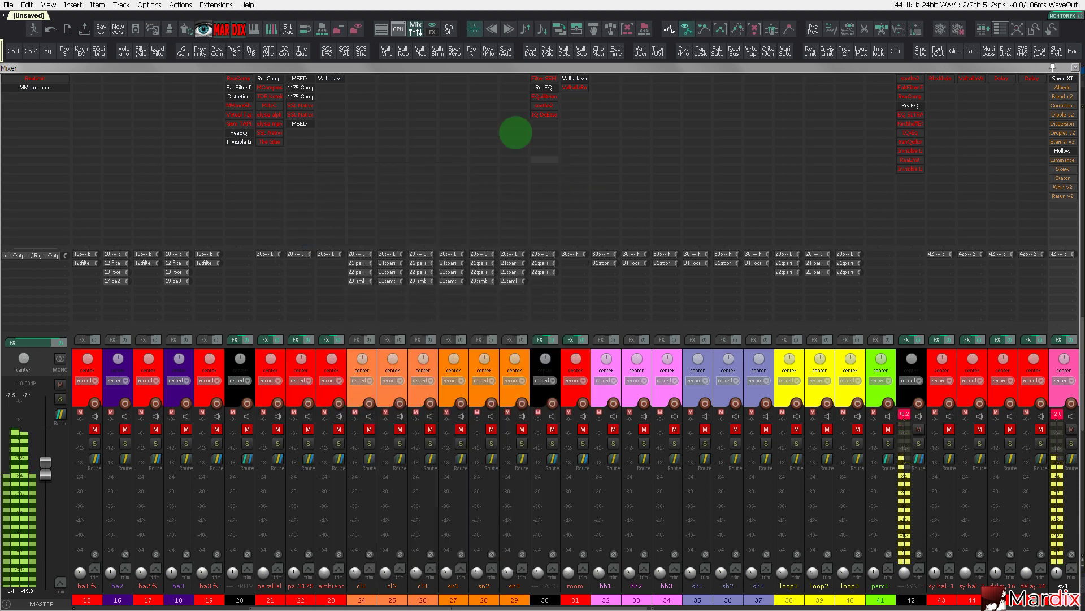
click(423, 25)
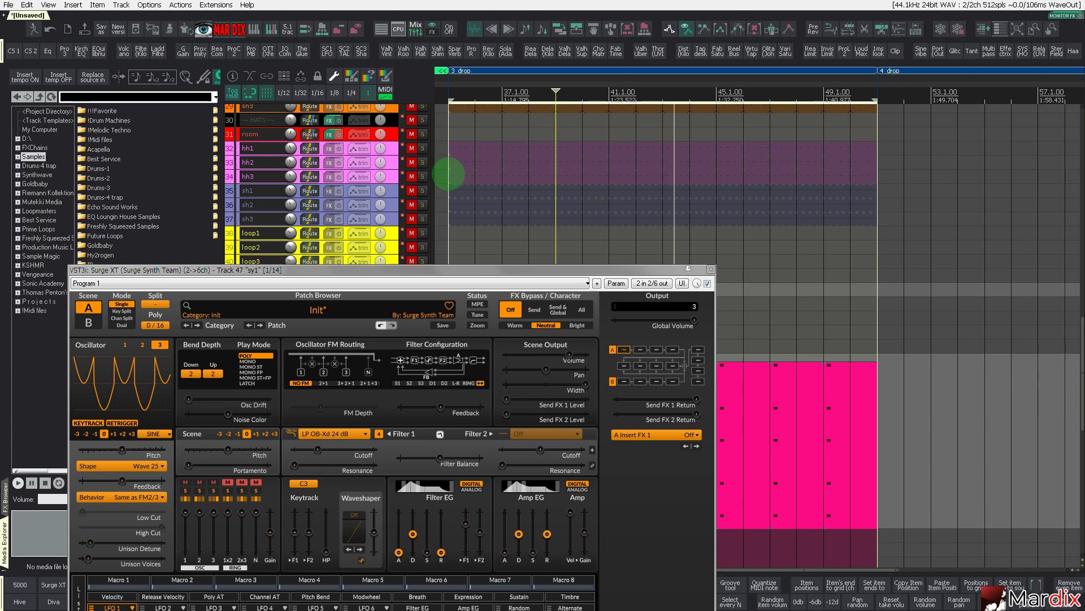
Bypass MMetronome on the master track and close the mixer, the metronome and Surge XT
drag(513, 269, 676, 189)
click(416, 25)
click(395, 189)
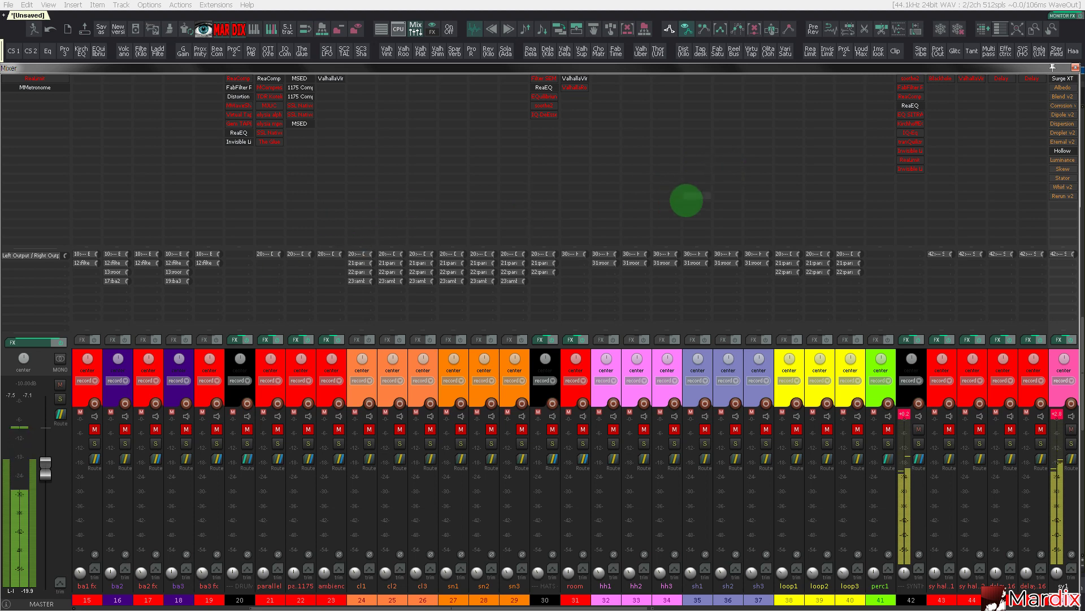
click(37, 90)
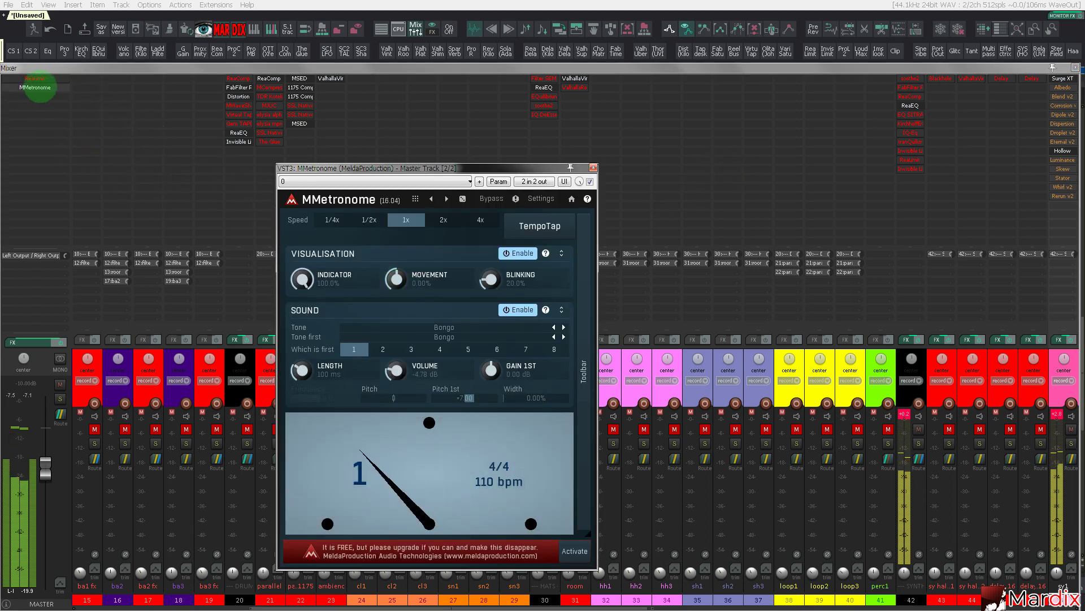
click(36, 90)
click(416, 26)
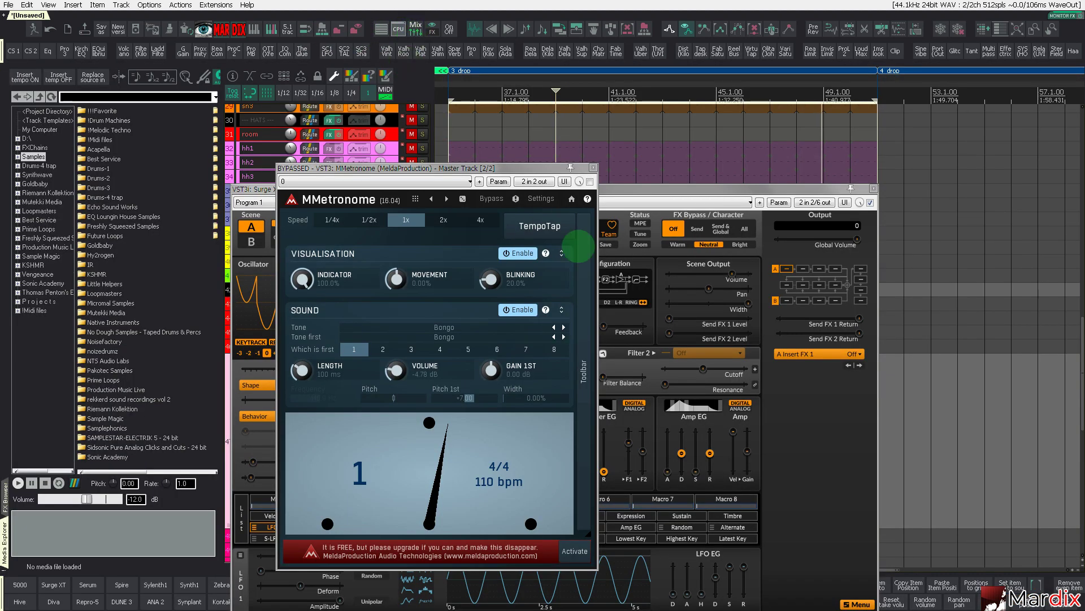
click(593, 168)
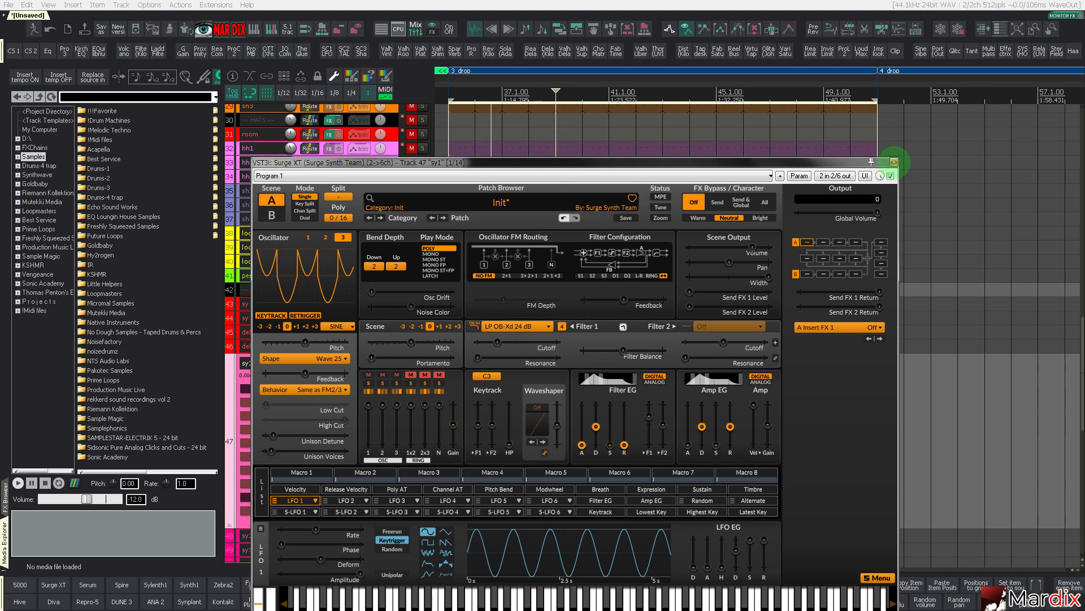
click(894, 161)
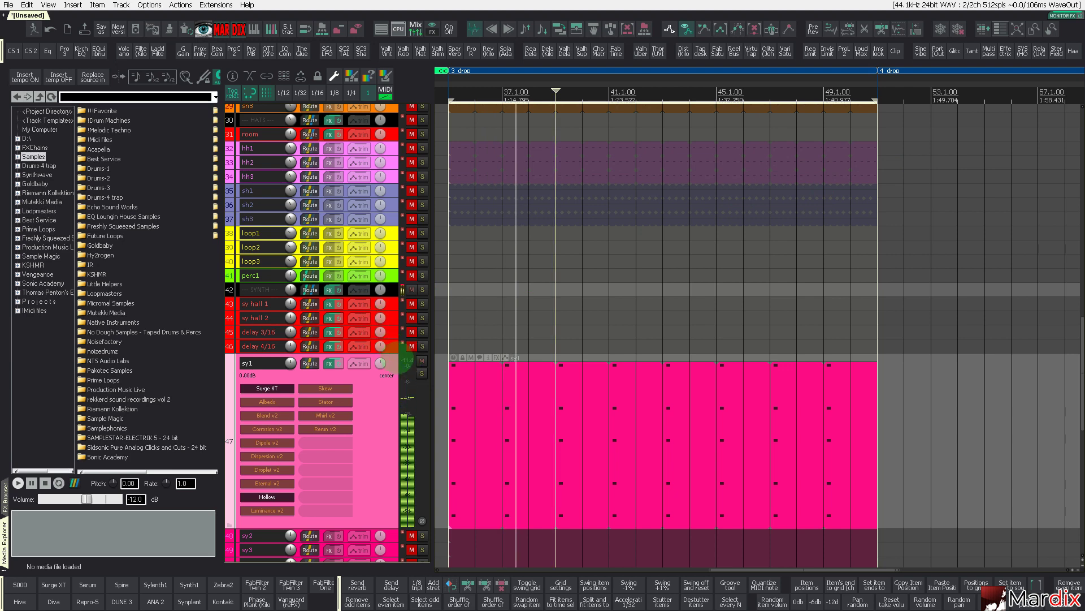
Open the first part of the sy1 chord pattern in the MIDI editor and show all of its chord notes
click(481, 402)
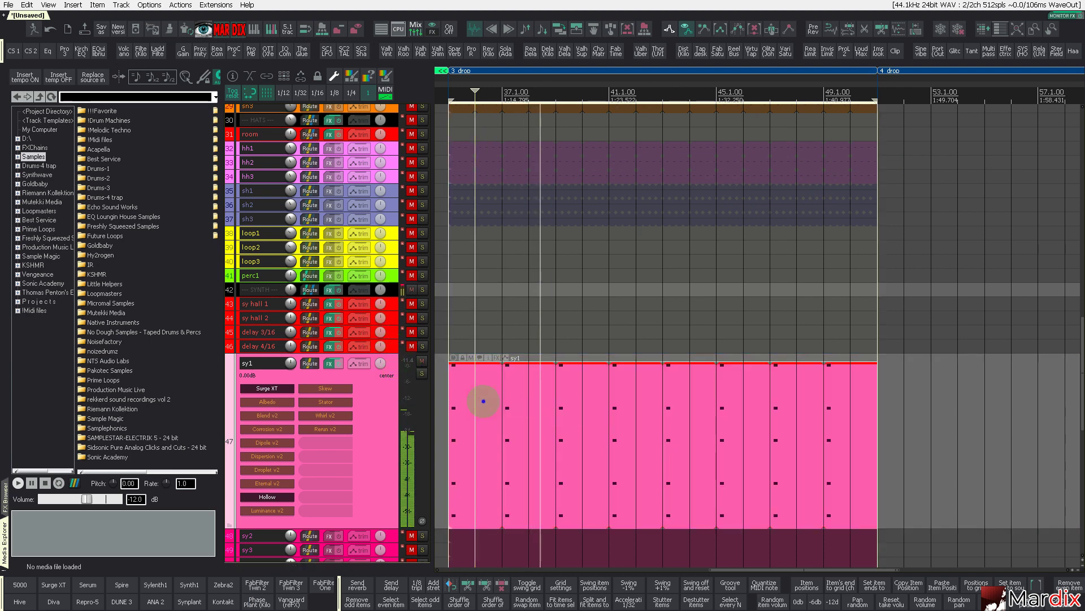
double_click(483, 401)
scroll(144, 335, down, 5)
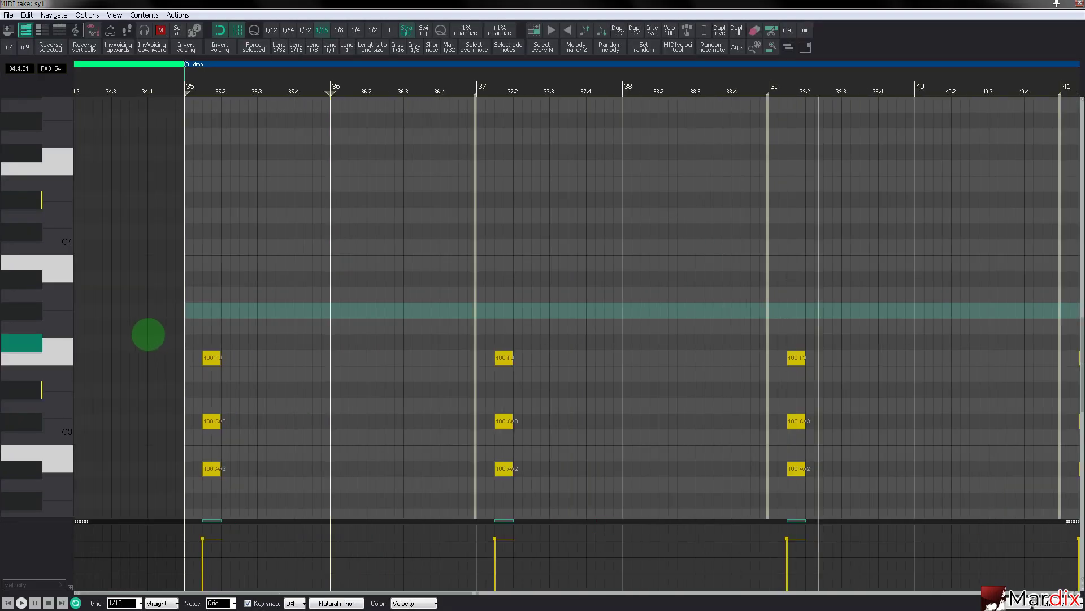
scroll(49, 325, down, 3)
scroll(50, 325, down, 1)
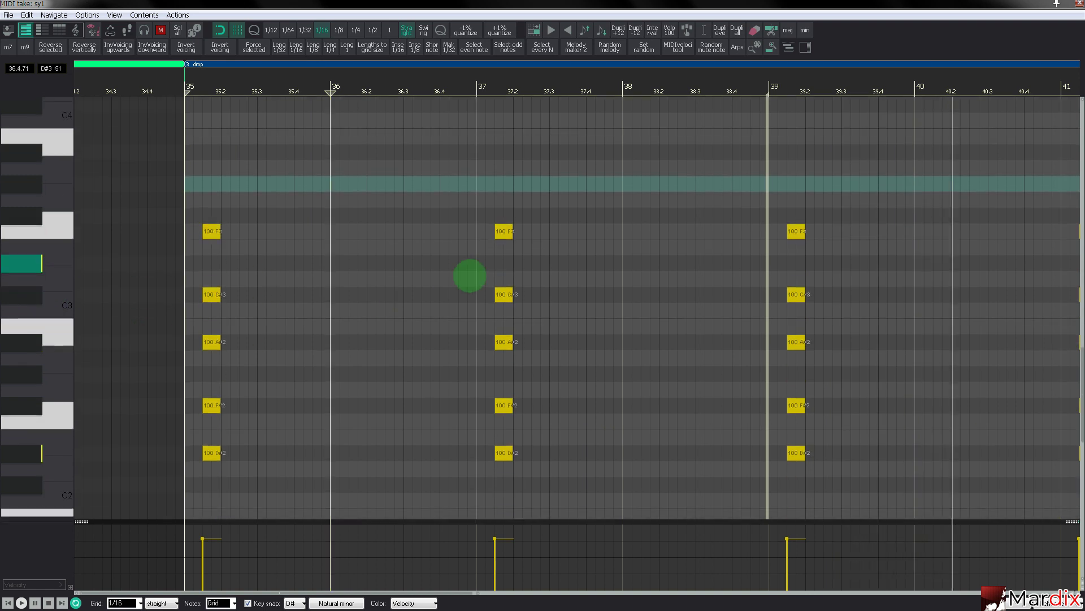
Try duplicating the whole chord at 37.2 upward with G#3 as its top note, and undo the duplication
drag(570, 200, 443, 497)
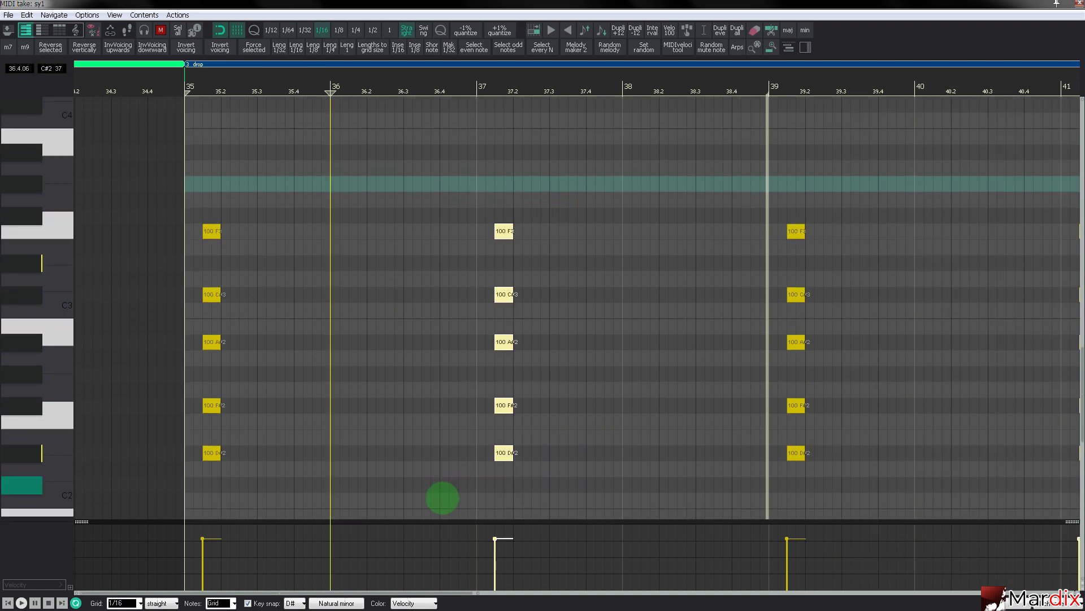
scroll(518, 363, up, 3)
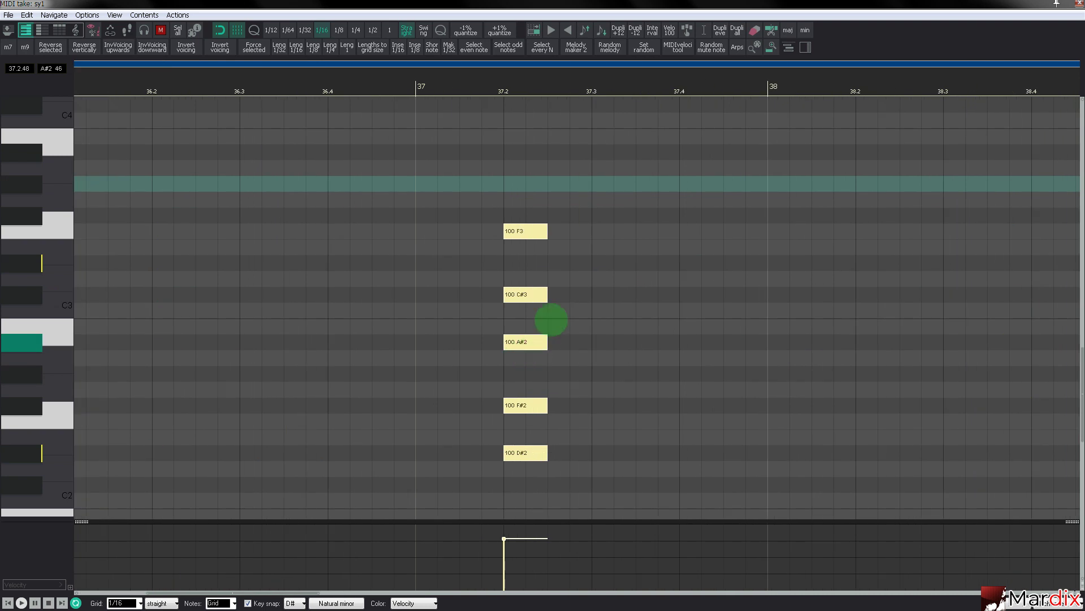
drag(546, 233, 536, 204)
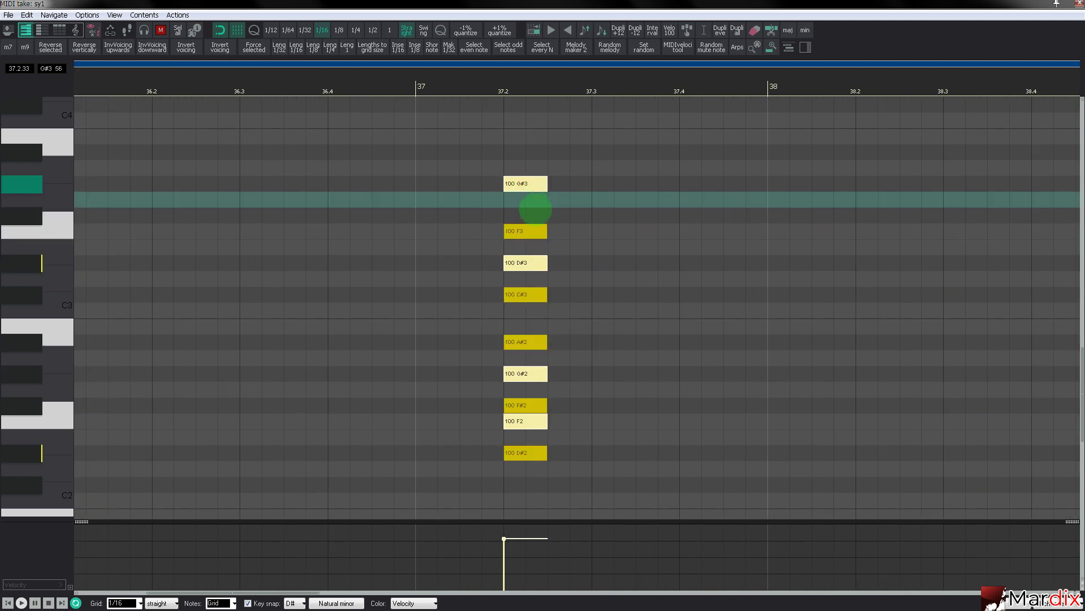
key(ctrl+z)
click(528, 219)
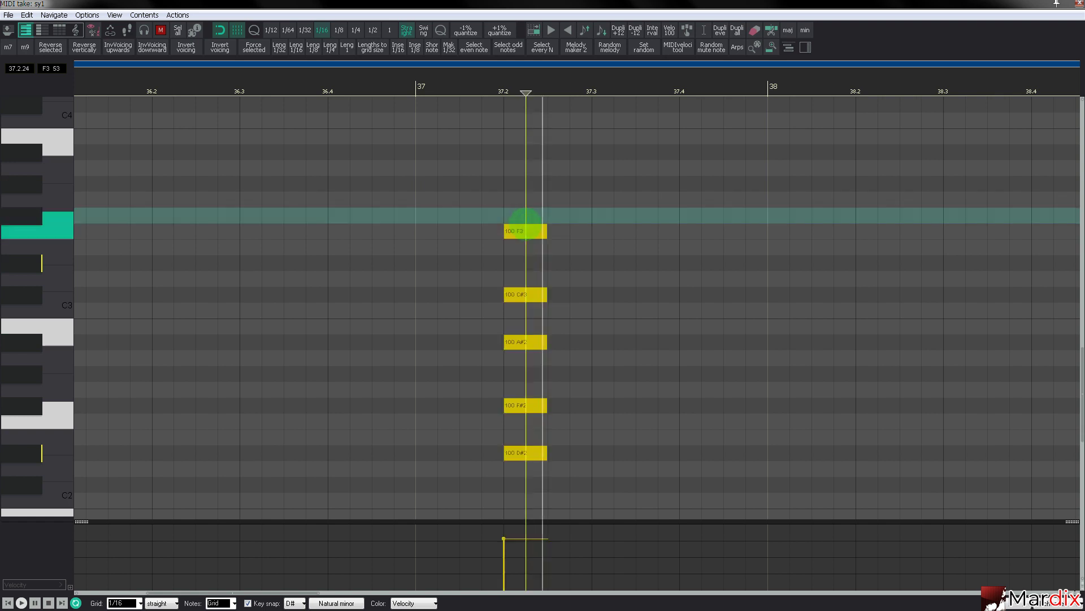
Add a G#3 to the chord at 37.2 by copying its F3 note upward, and close the MIDI editor
drag(530, 230, 522, 179)
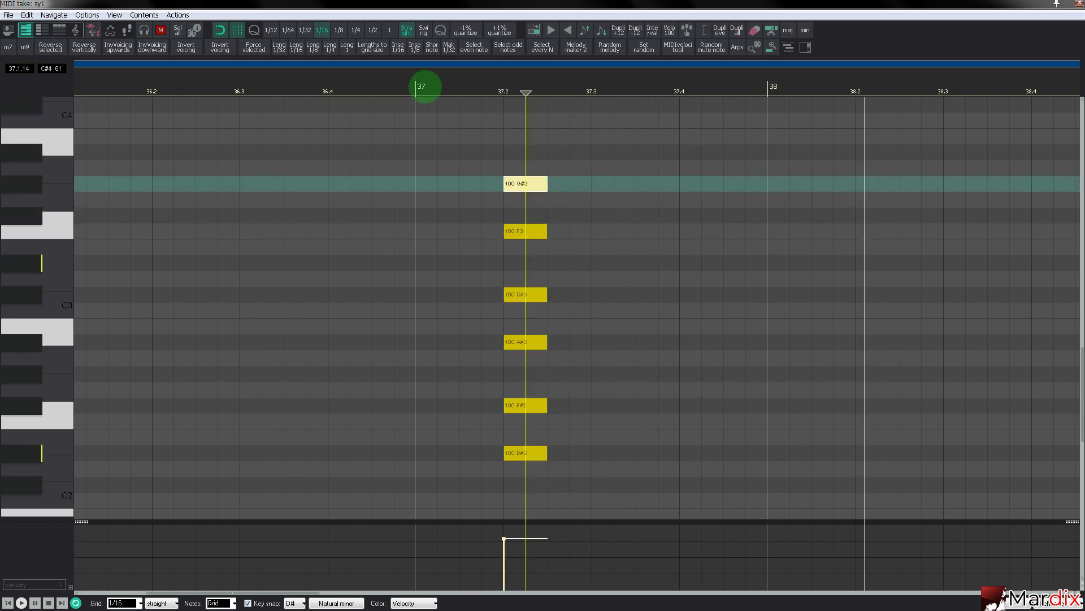
click(421, 88)
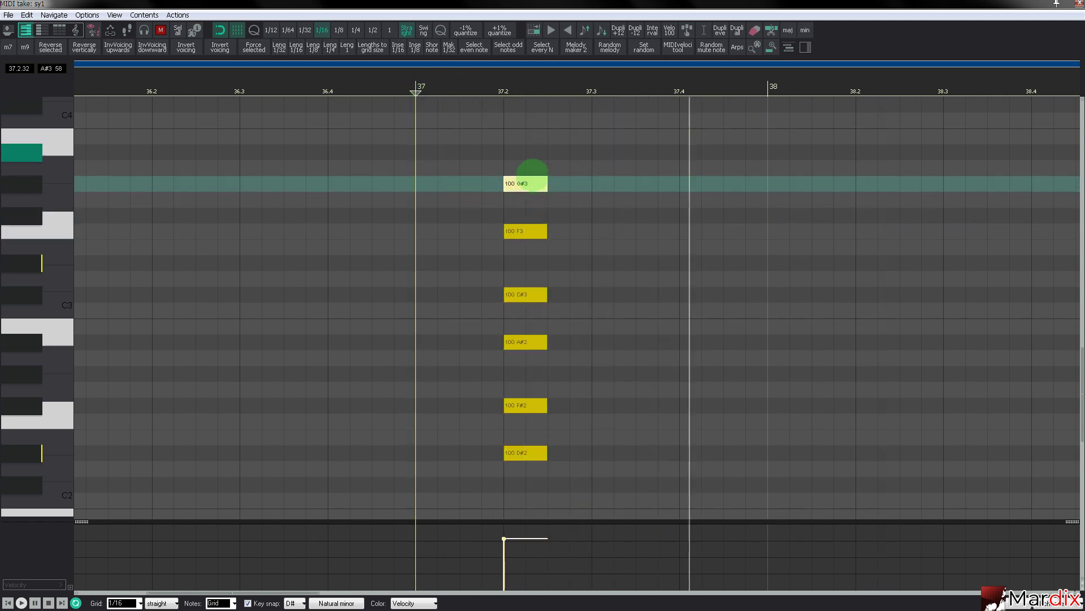
key(Escape)
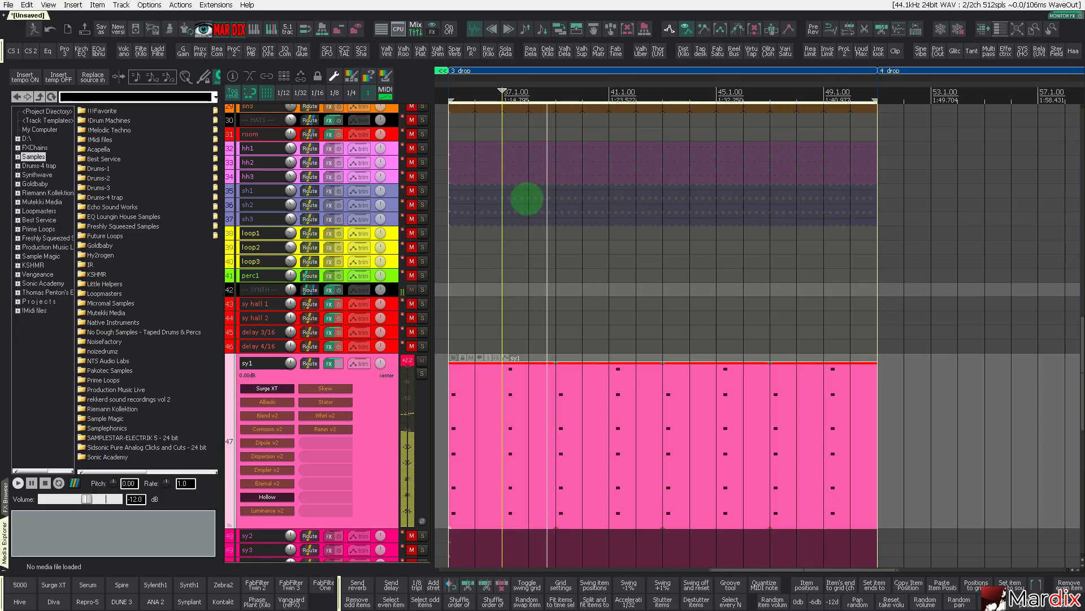
Enable Luminance v2 in sy1's effects chain with 21.6 % decay and set its return to 48.6 %
click(408, 360)
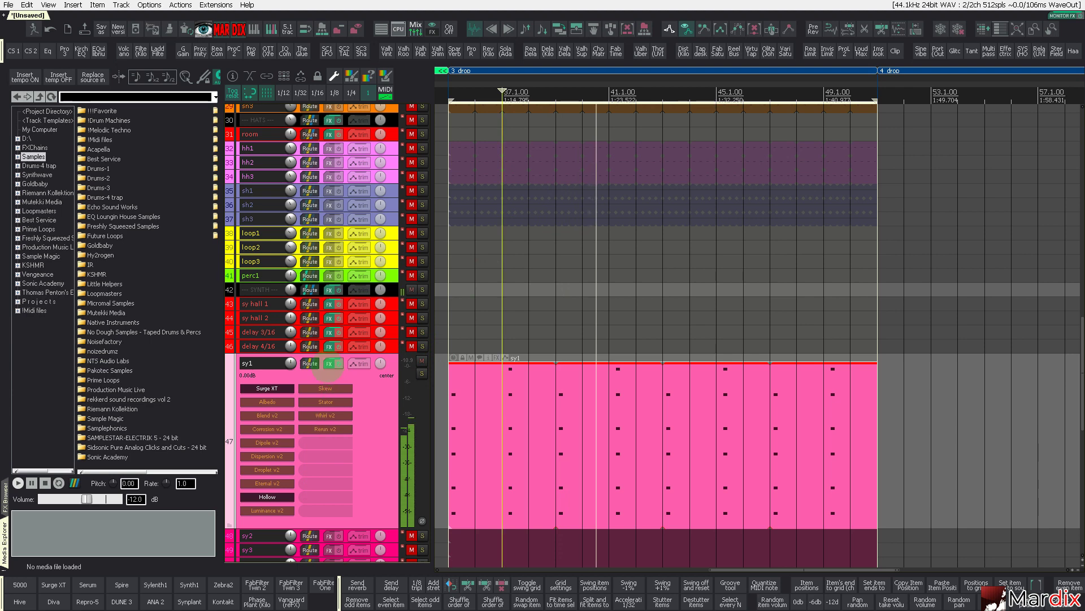
click(328, 363)
click(282, 248)
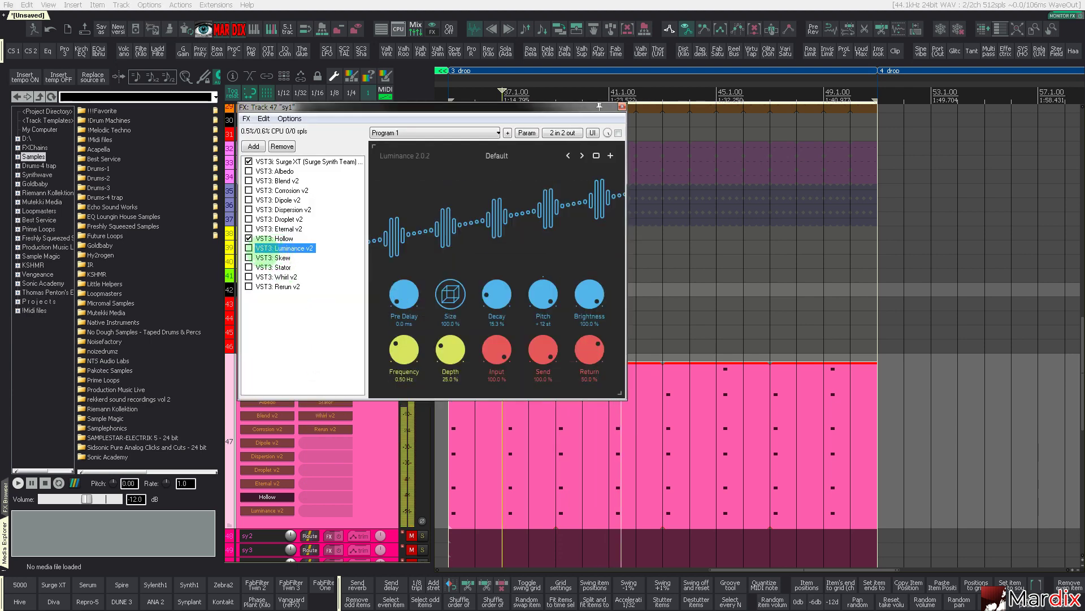
drag(415, 107, 541, 242)
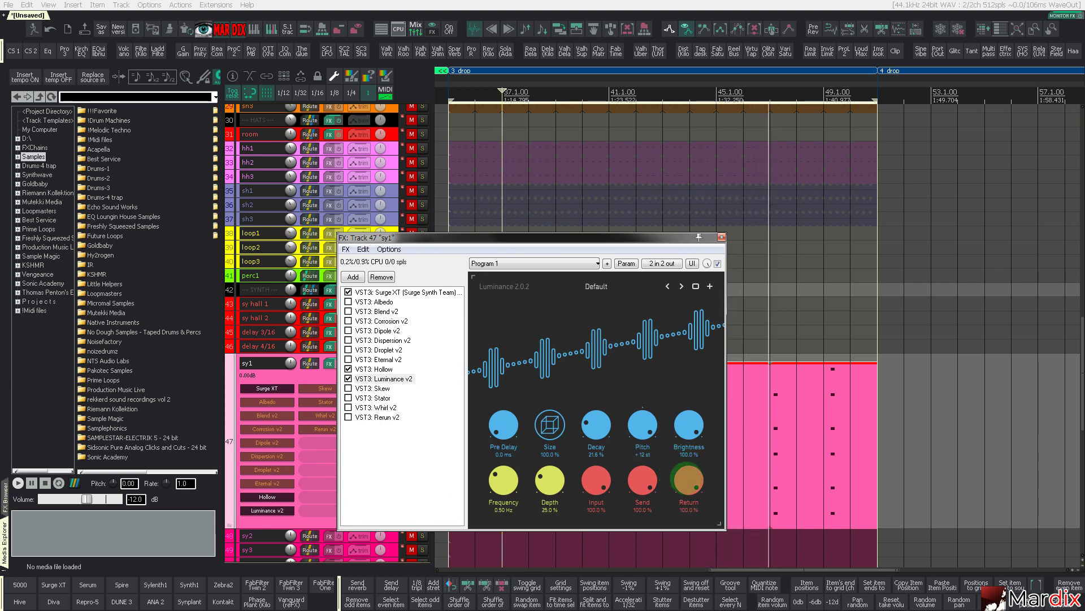
drag(685, 481, 674, 525)
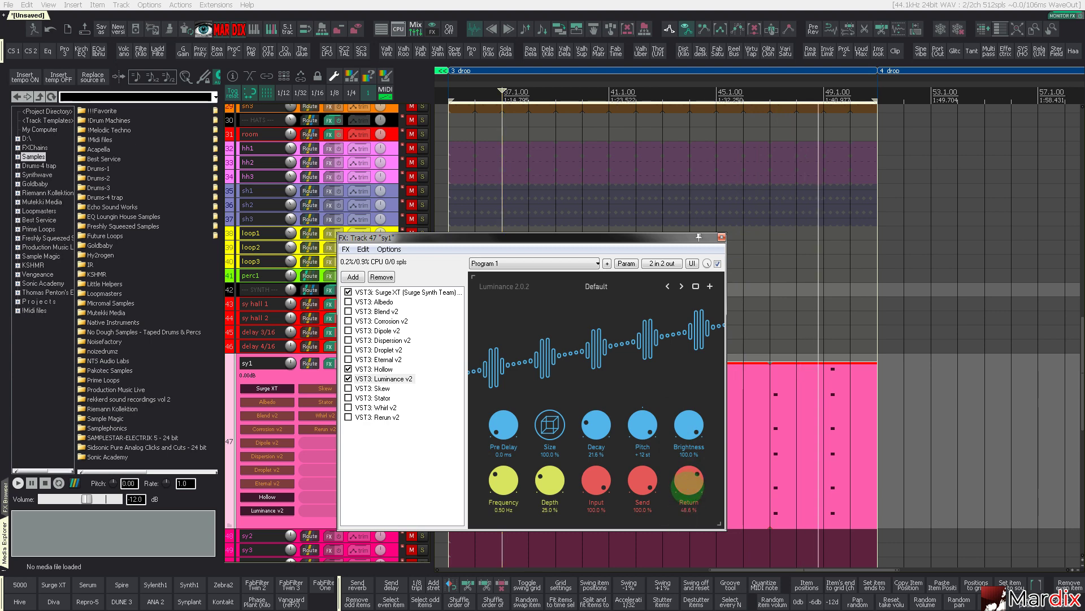
Show Surge XT in sy1's effects chain, audition a note on its keyboard and close the chain
click(394, 292)
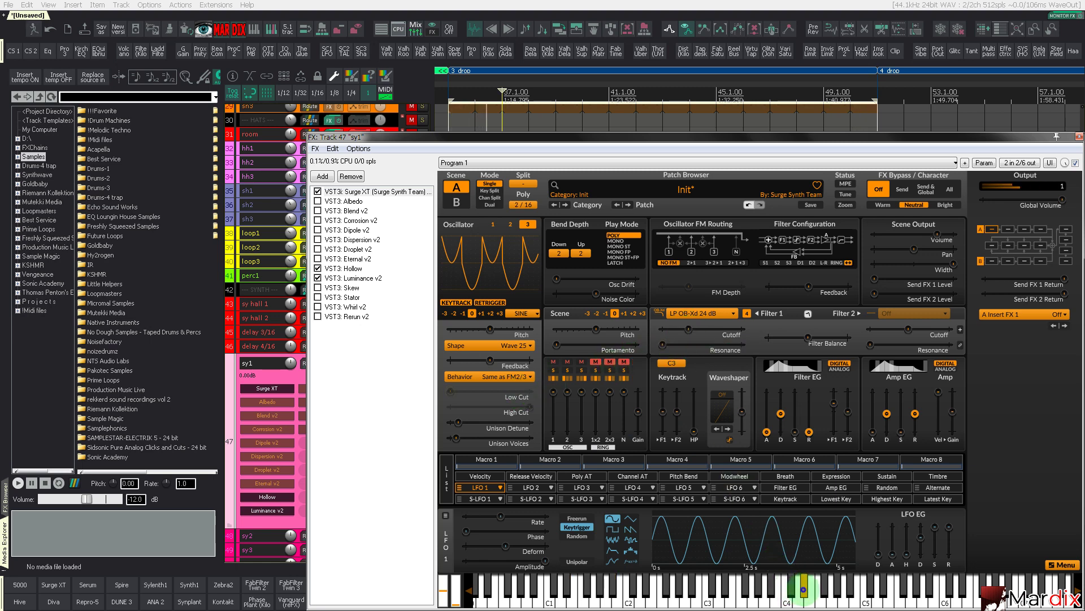
key(Escape)
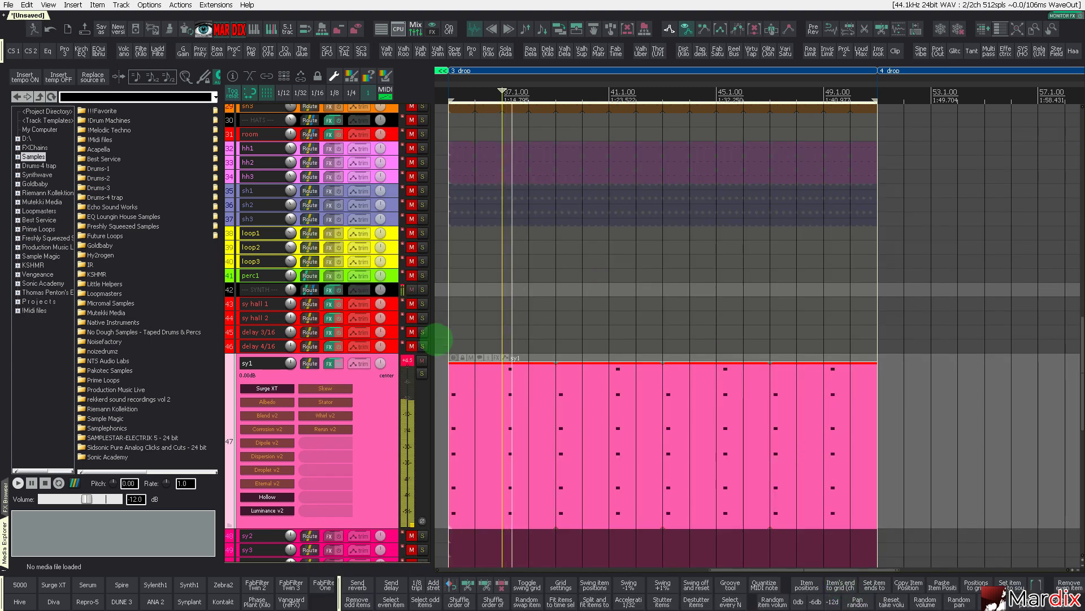
scroll(342, 316, up, 10)
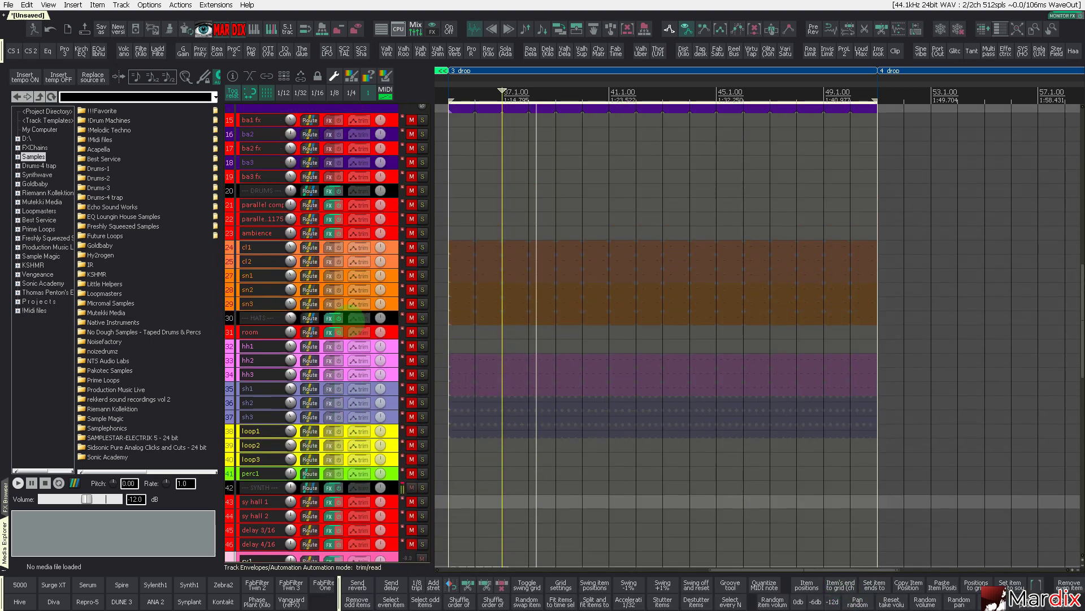
Browse the kick samples in kick2's sampler, choose MUT2_Kick_09.wav and close the sampler
scroll(342, 317, up, 6)
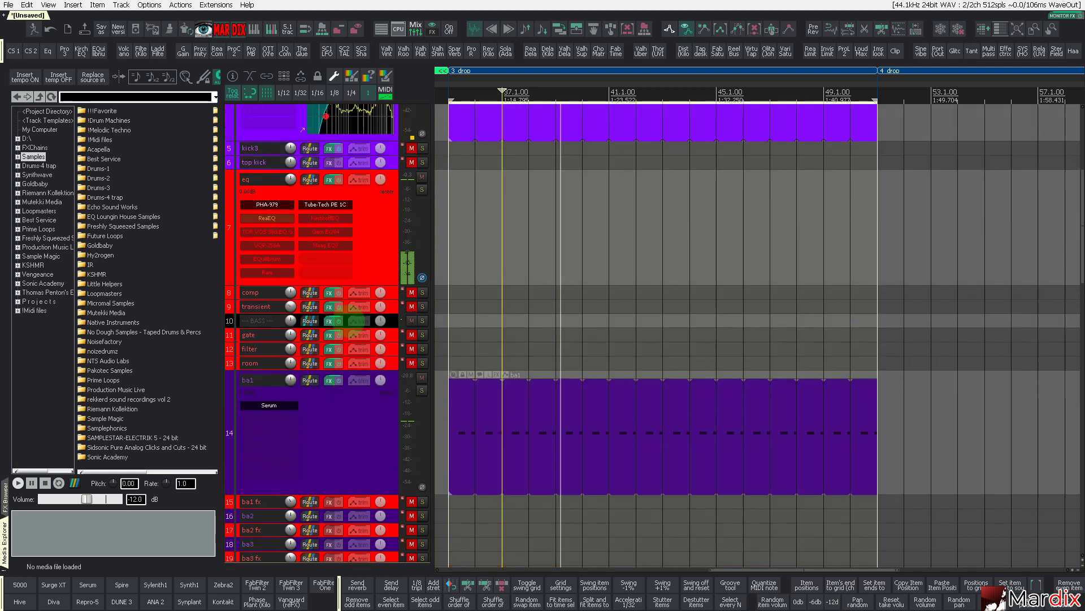
scroll(342, 317, up, 1)
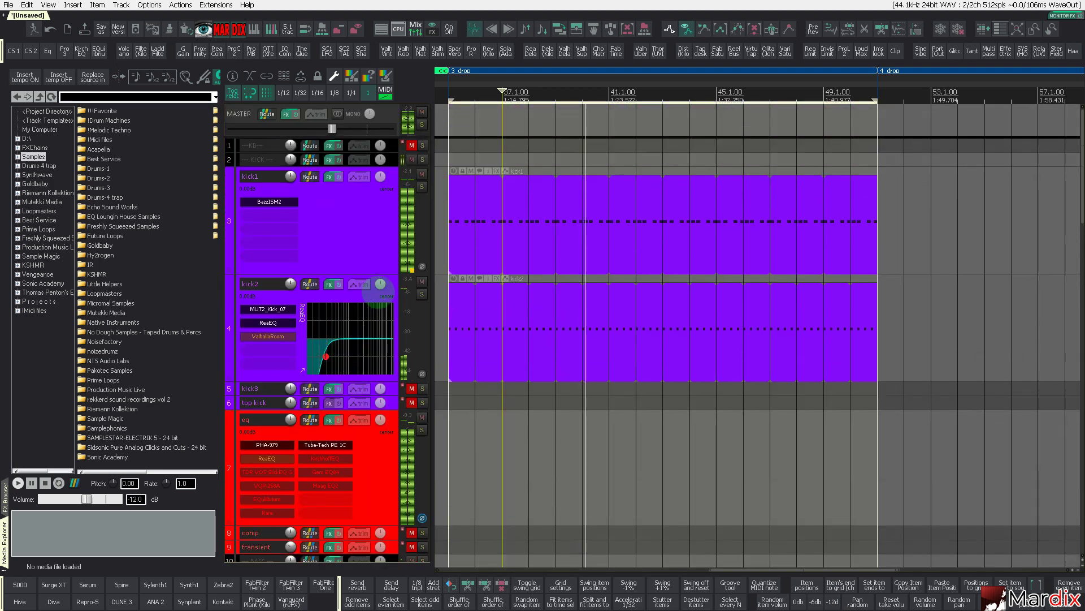
click(268, 309)
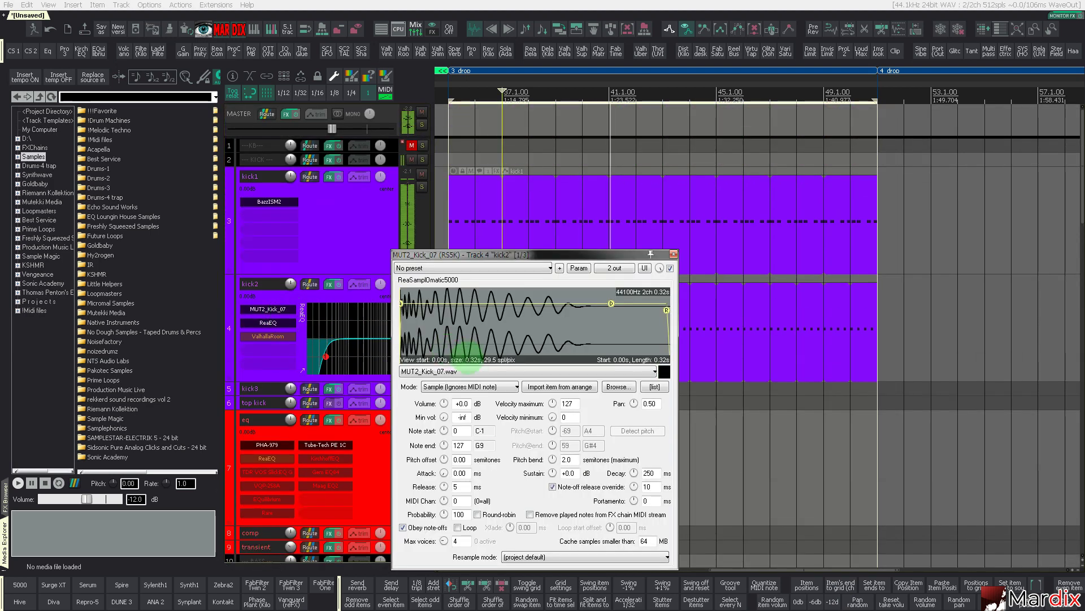
scroll(473, 368, down, 1)
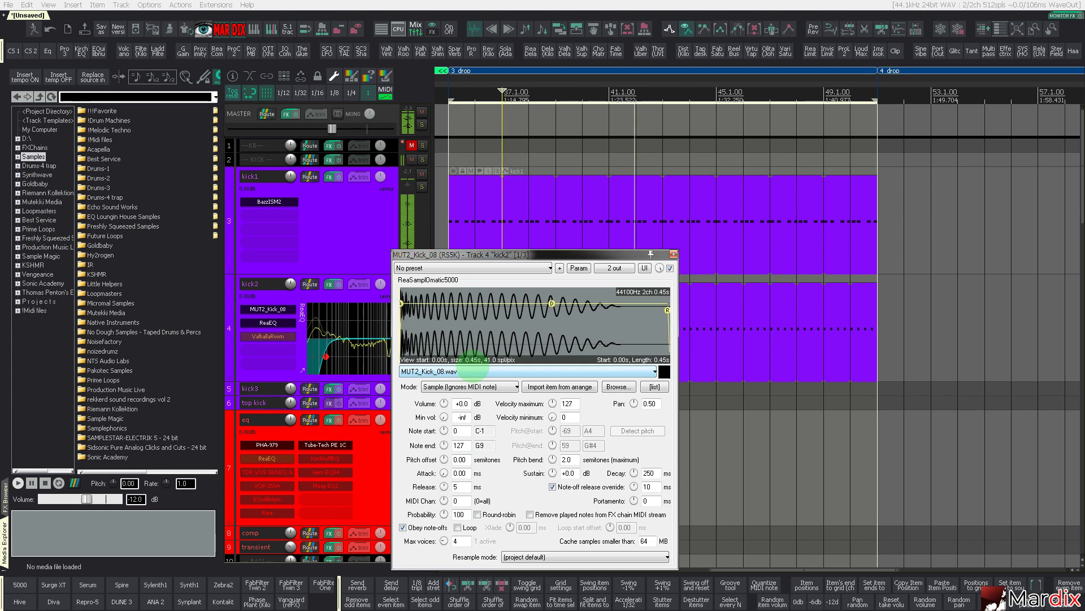
scroll(472, 369, down, 1)
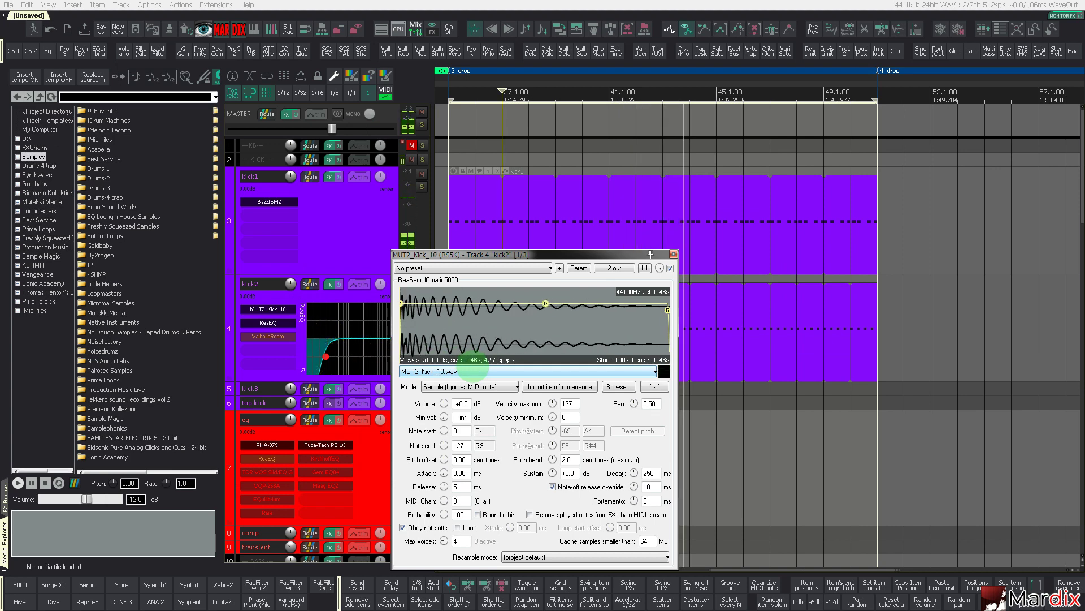
scroll(472, 371, up, 1)
click(673, 255)
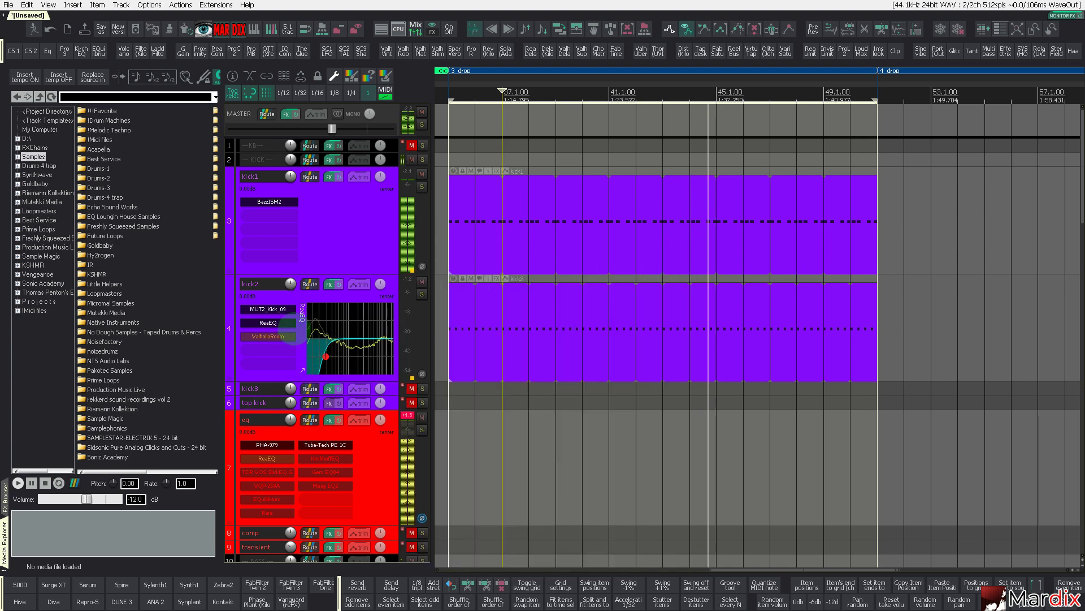
Add a low-pass band just above 1 kHz to the ReaEQ on kick2 and close the equalizer
click(289, 323)
double_click(622, 370)
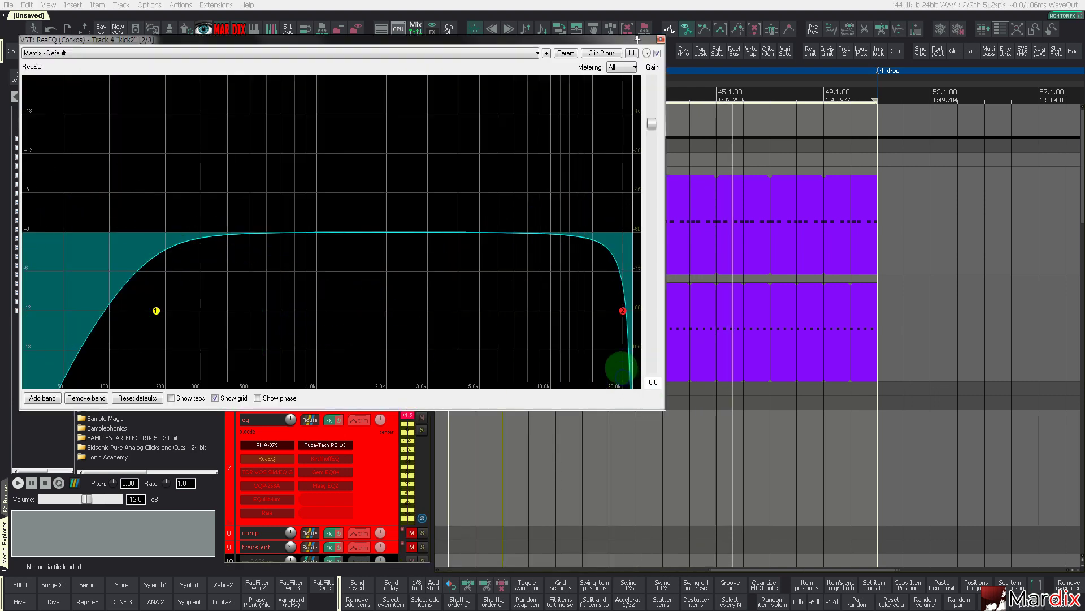
drag(623, 310, 334, 315)
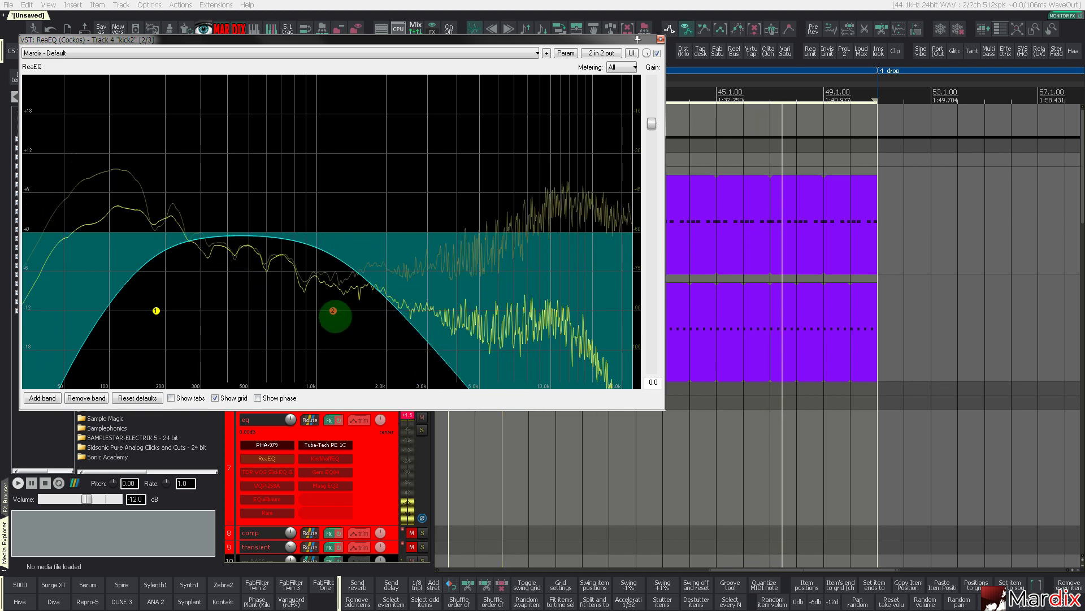
key(Escape)
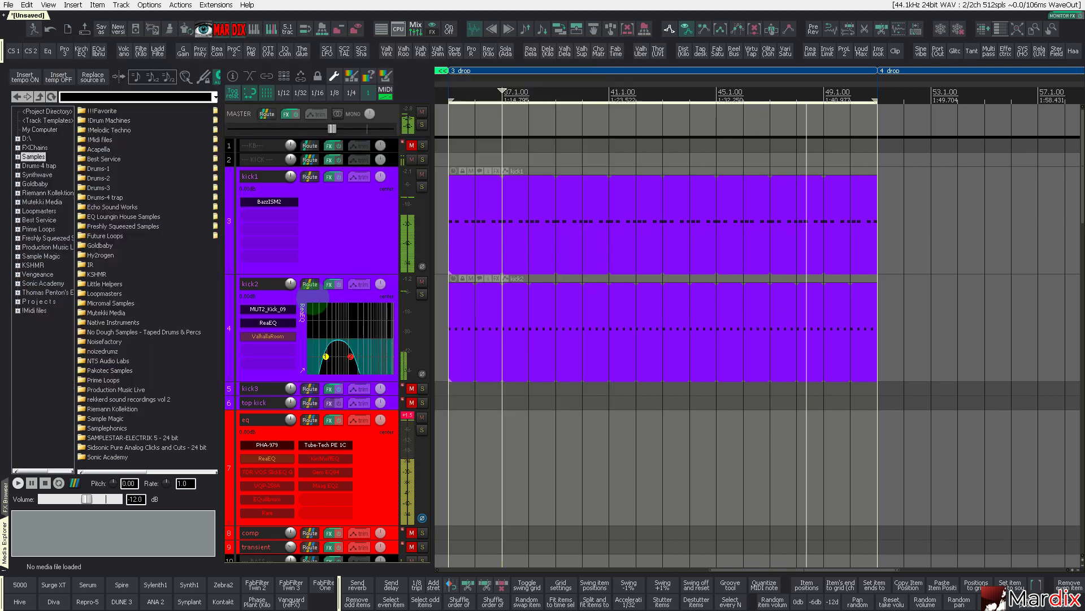
Add ReaEQ to kick1 with its high-pass at the lowest frequency and a low-pass just above 100 Hz
click(329, 259)
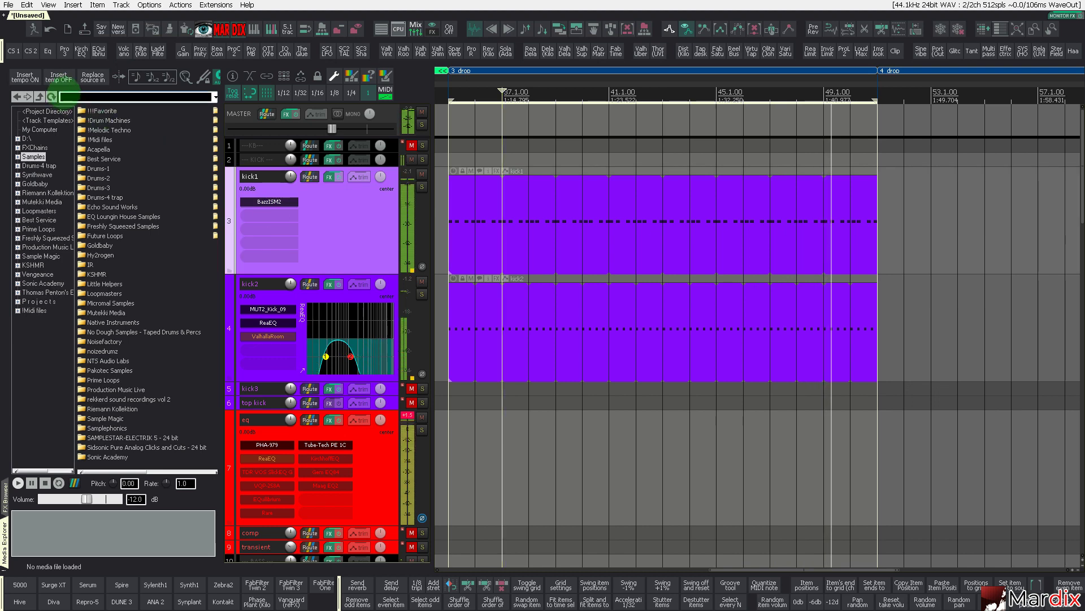
click(48, 51)
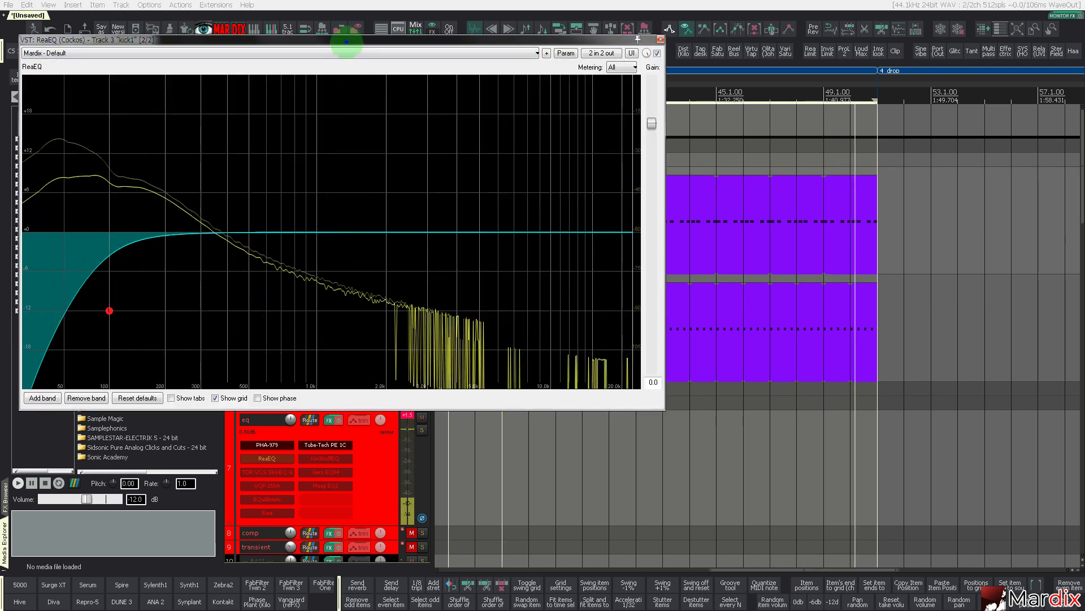
drag(343, 59, 577, 203)
drag(343, 466, 258, 467)
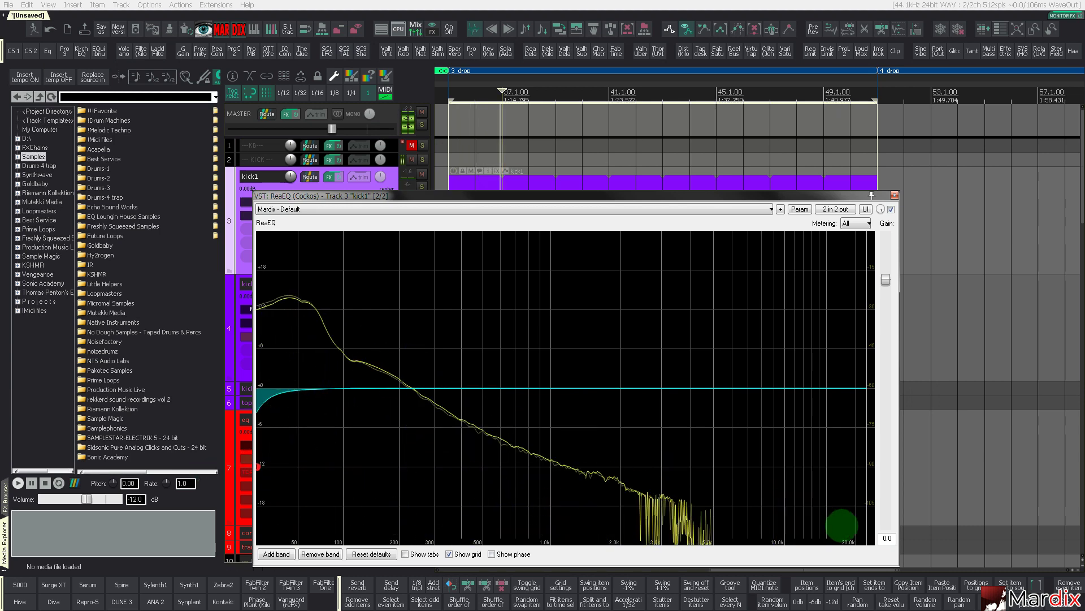
double_click(858, 531)
drag(858, 477, 354, 467)
key(Escape)
Unmute and enlarge the perc1 track, and add ReaSamplOmatic5000 to it
scroll(363, 454, down, 10)
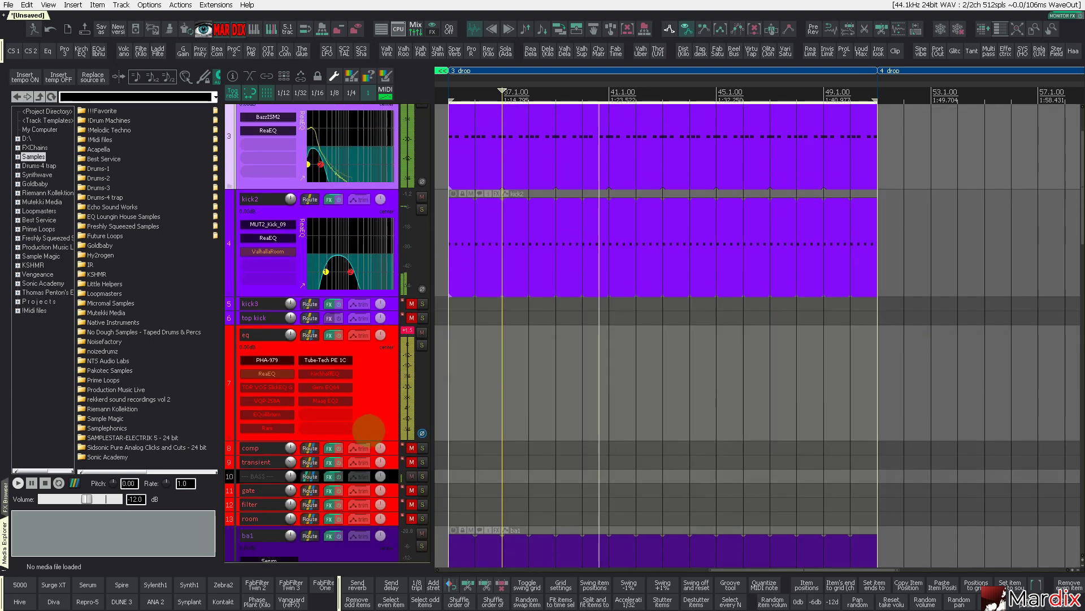
scroll(364, 454, down, 10)
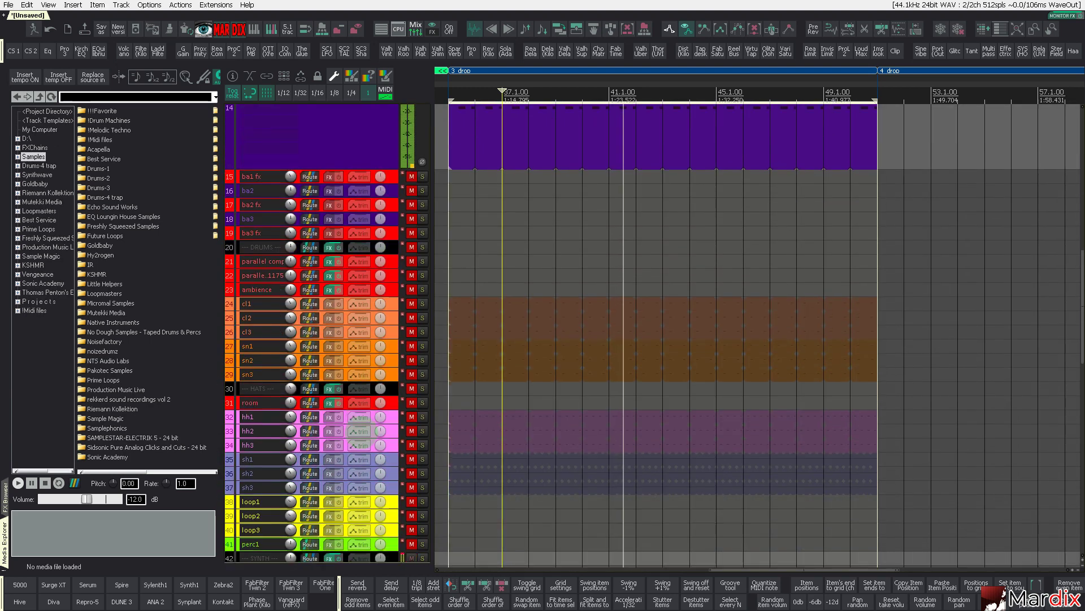
click(412, 417)
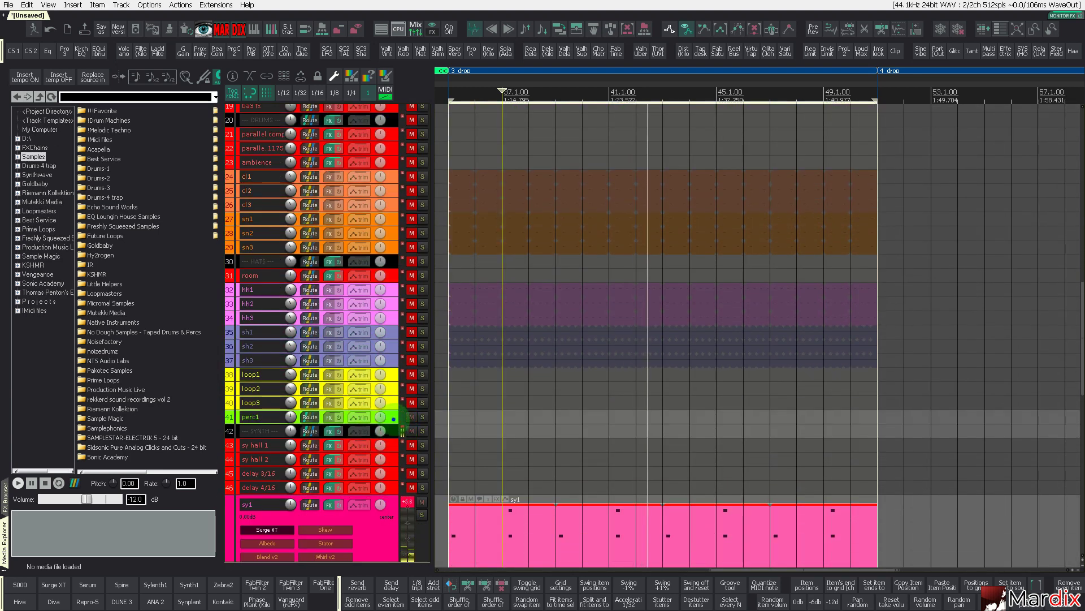
drag(289, 424, 288, 542)
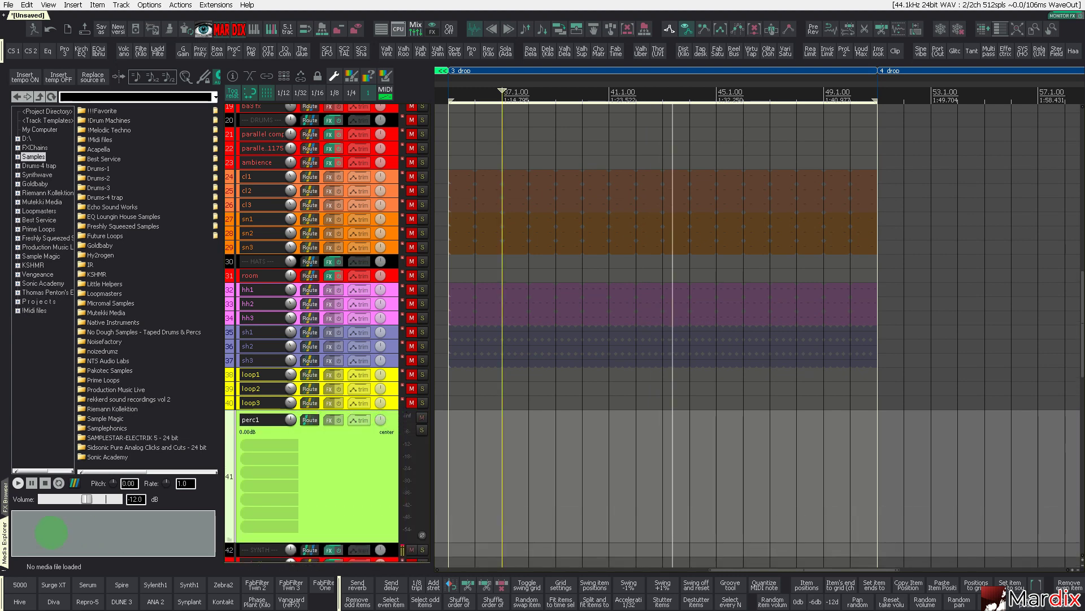
click(20, 582)
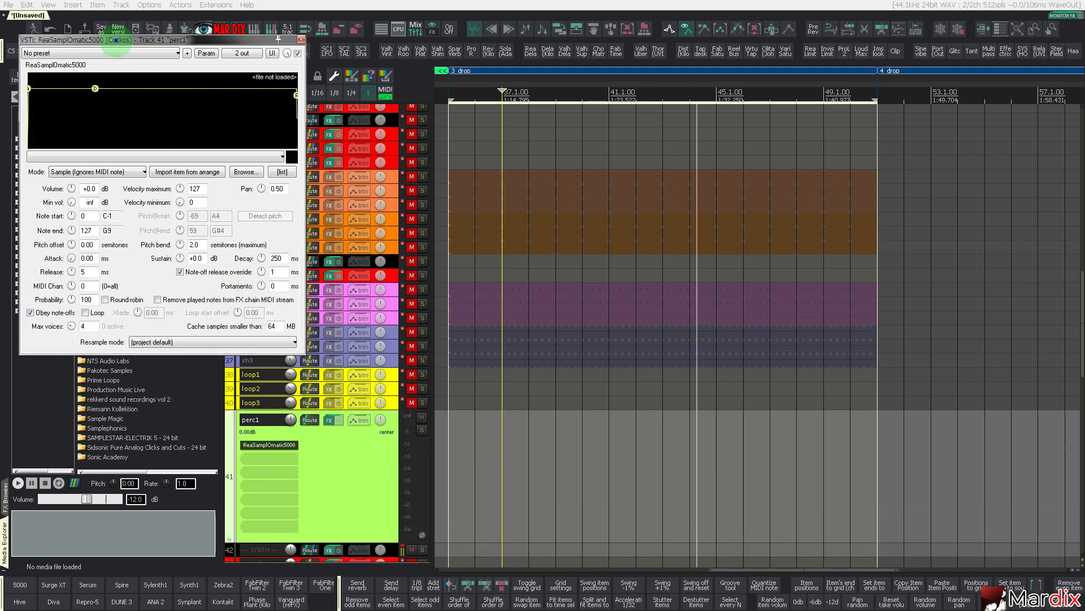
drag(96, 38, 368, 229)
Open the SS_LH9_PERCS folder within the Vol.9 pack of the Little Helpers samples
double_click(114, 284)
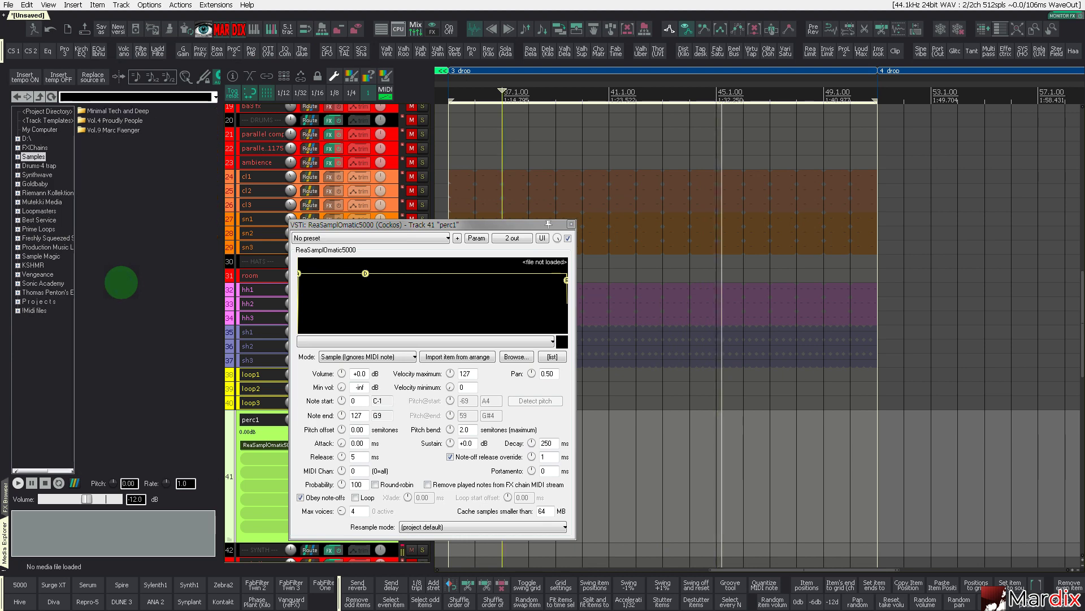
double_click(133, 130)
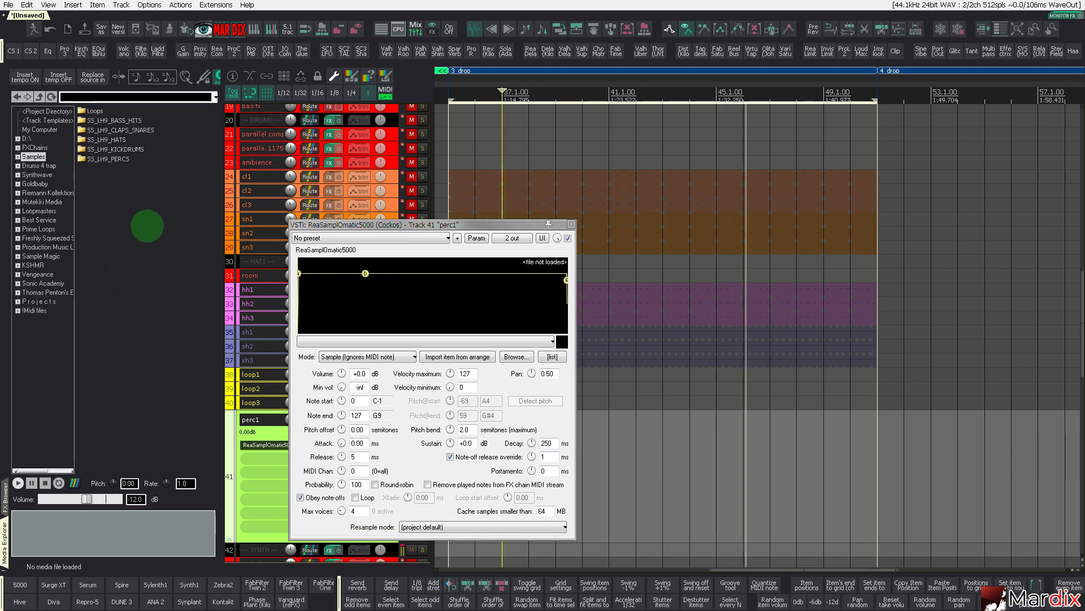
double_click(123, 158)
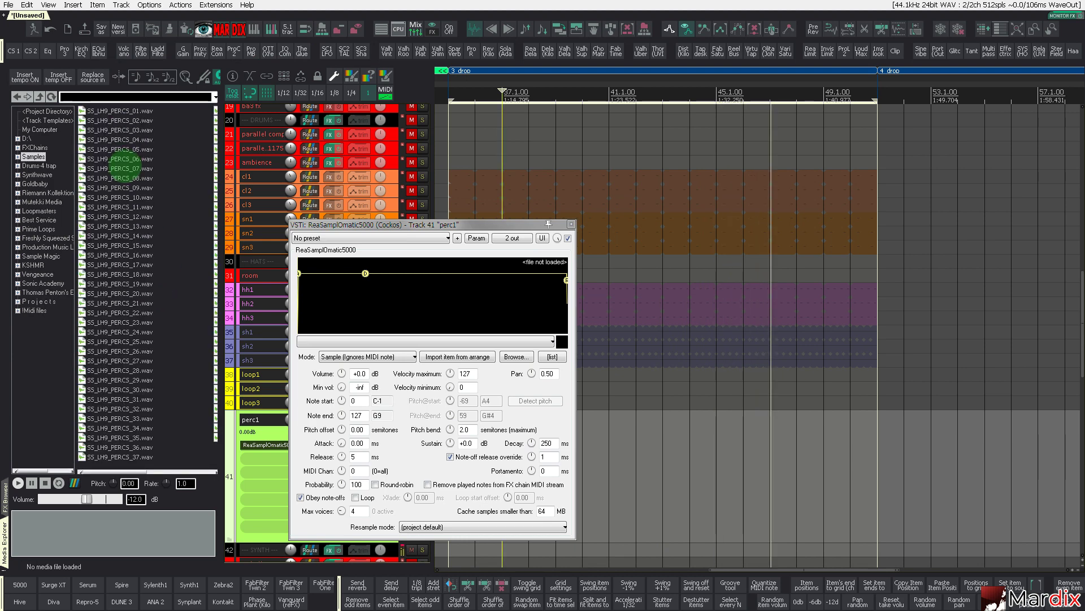
Audition the percussion samples, load SS_LH9_PERCS_10.wav into perc1's sampler and close the sampler
key(Down)
key(Down)
key(Down)
key(Down)
key(Down)
key(Down)
key(Down)
key(Down)
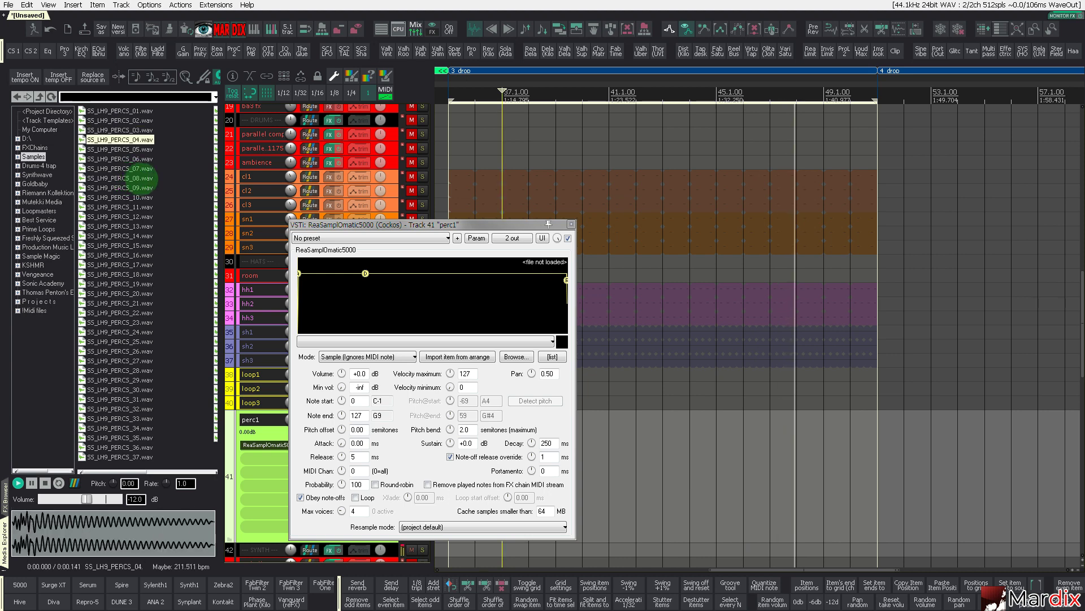
key(Down)
key(Down)
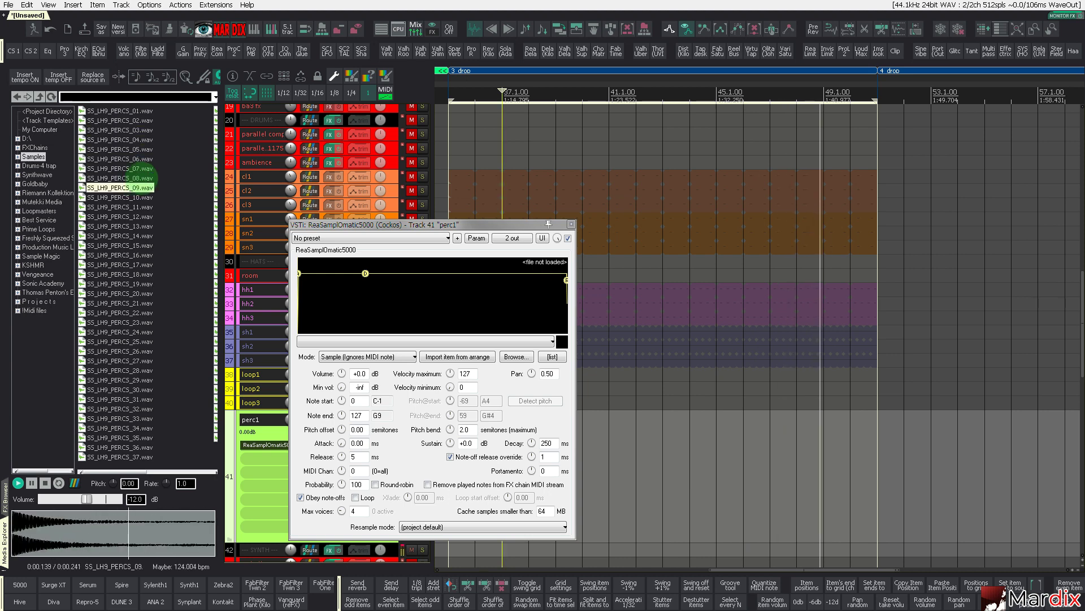
drag(141, 197, 378, 312)
click(571, 224)
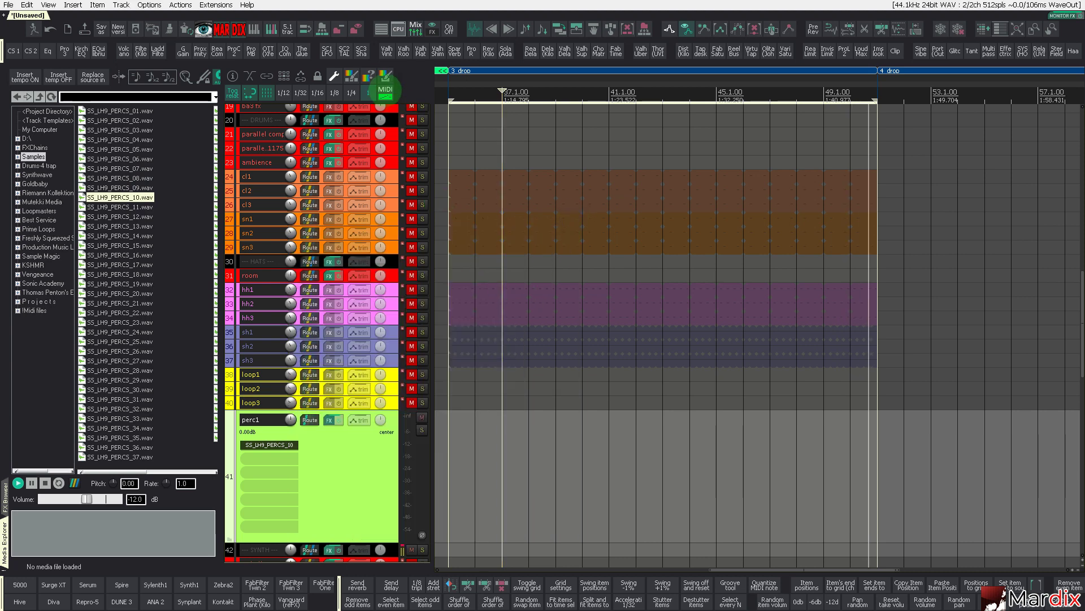
Create a MIDI item on perc1 across the drop with 1/16 D#4 notes at 35.2.50 and 35.4.25
double_click(478, 418)
double_click(482, 448)
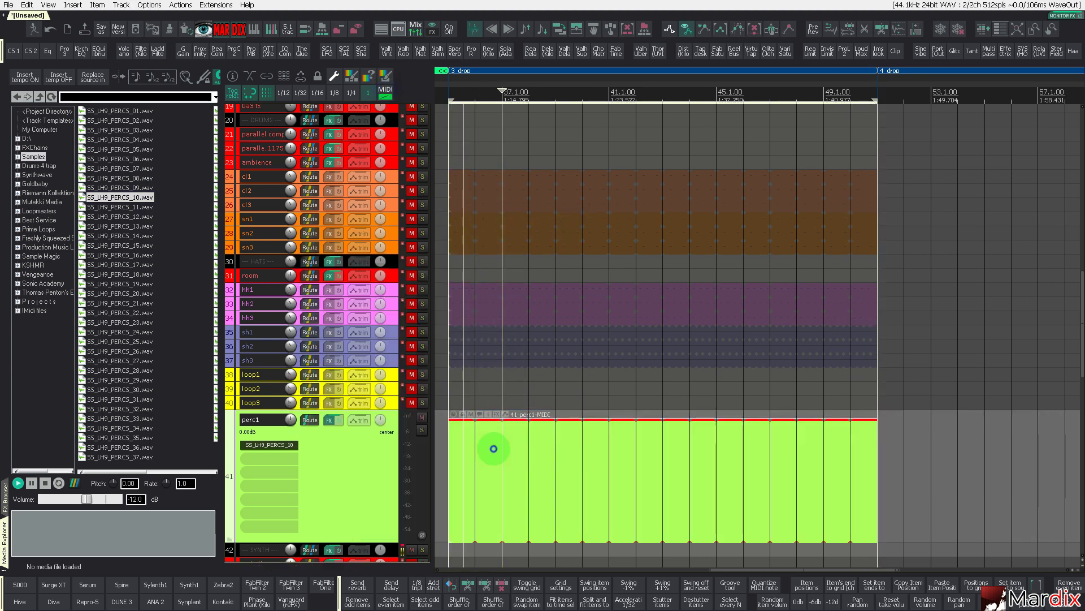
scroll(268, 207, up, 6)
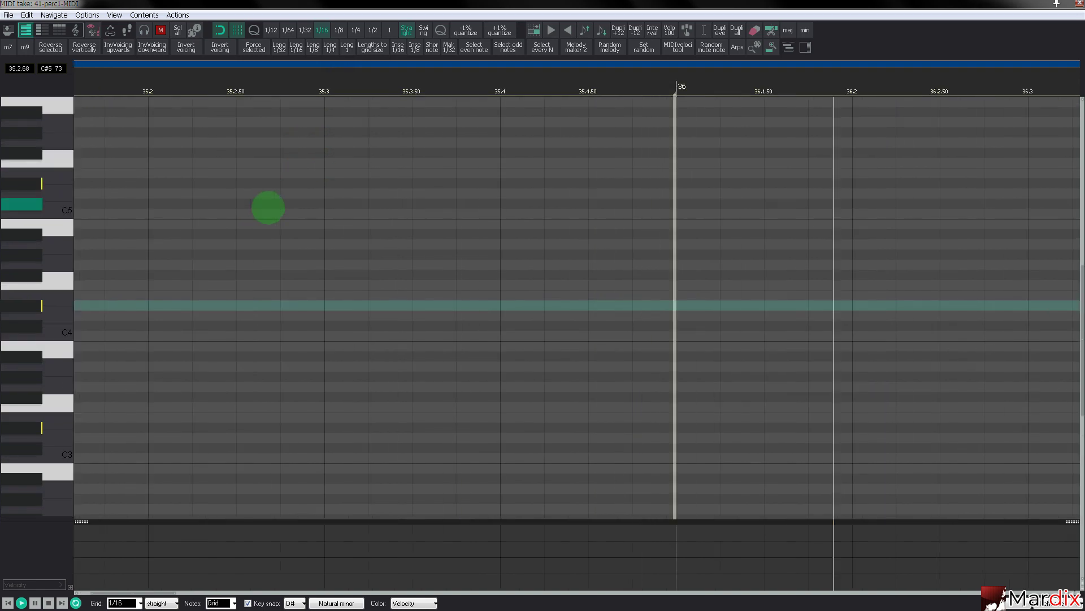
click(267, 301)
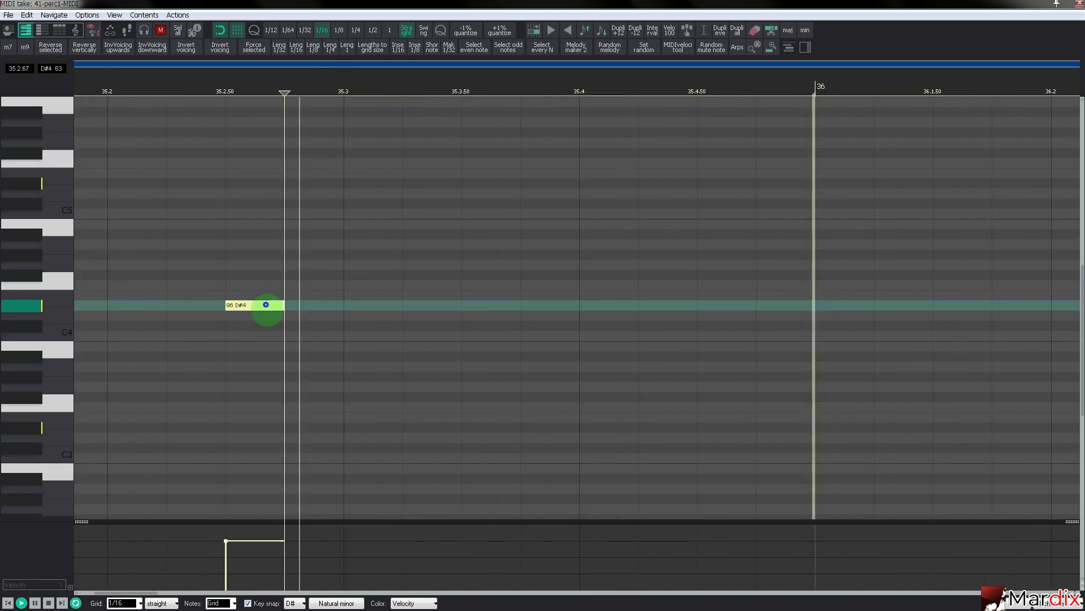
scroll(257, 183, down, 3)
drag(249, 82, 416, 102)
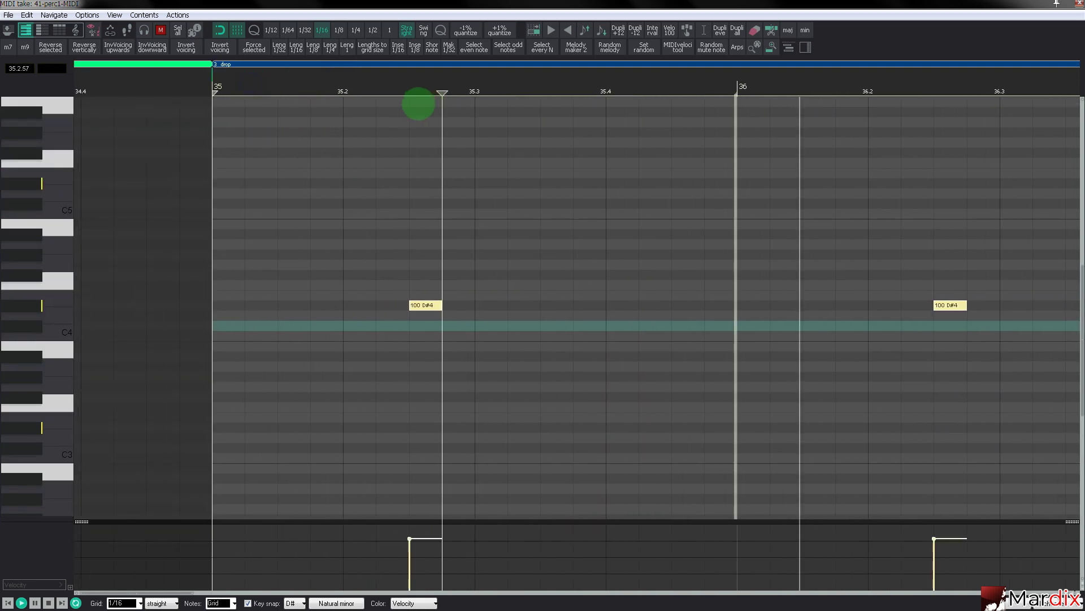
drag(466, 304, 573, 304)
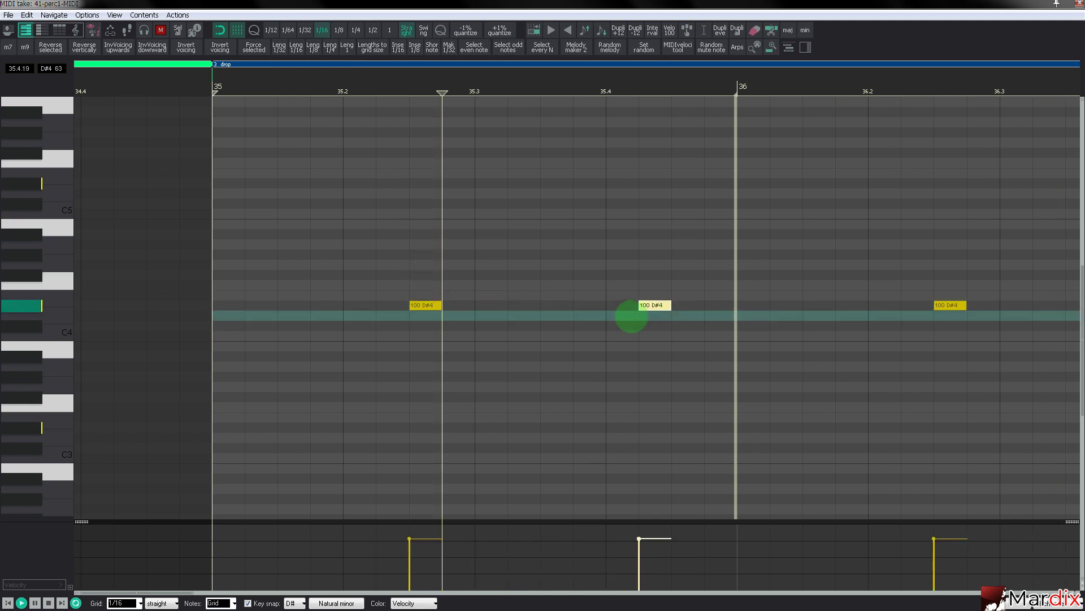
key(Escape)
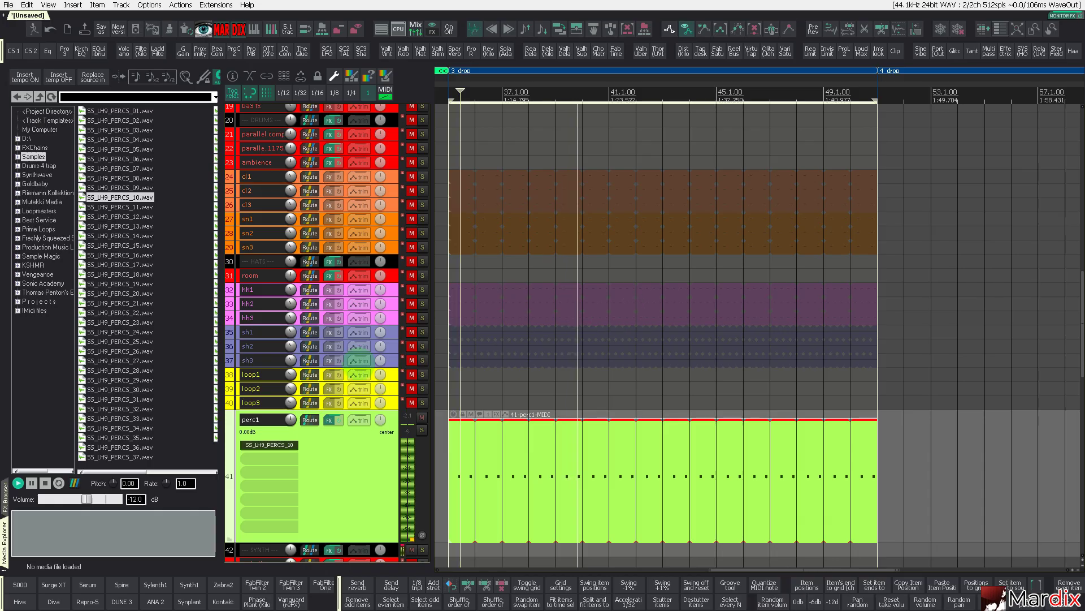
scroll(329, 359, up, 3)
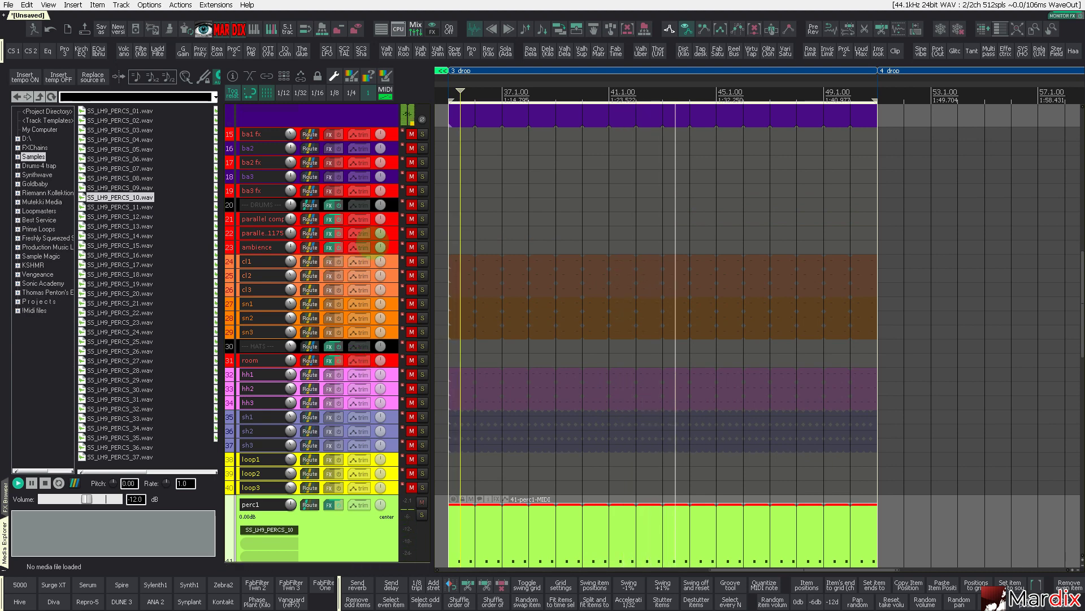
click(415, 28)
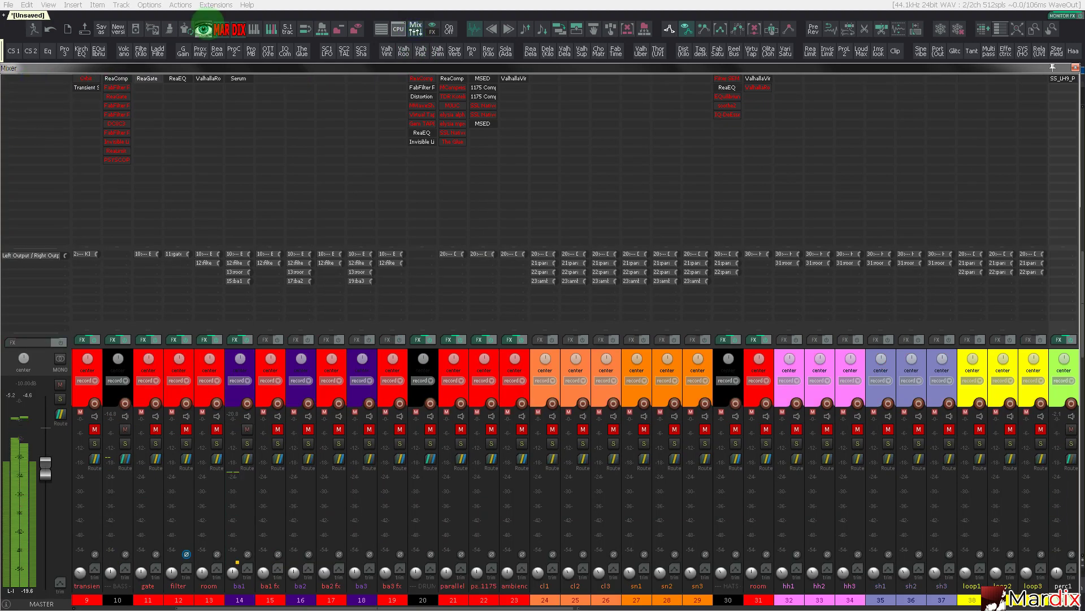
click(415, 29)
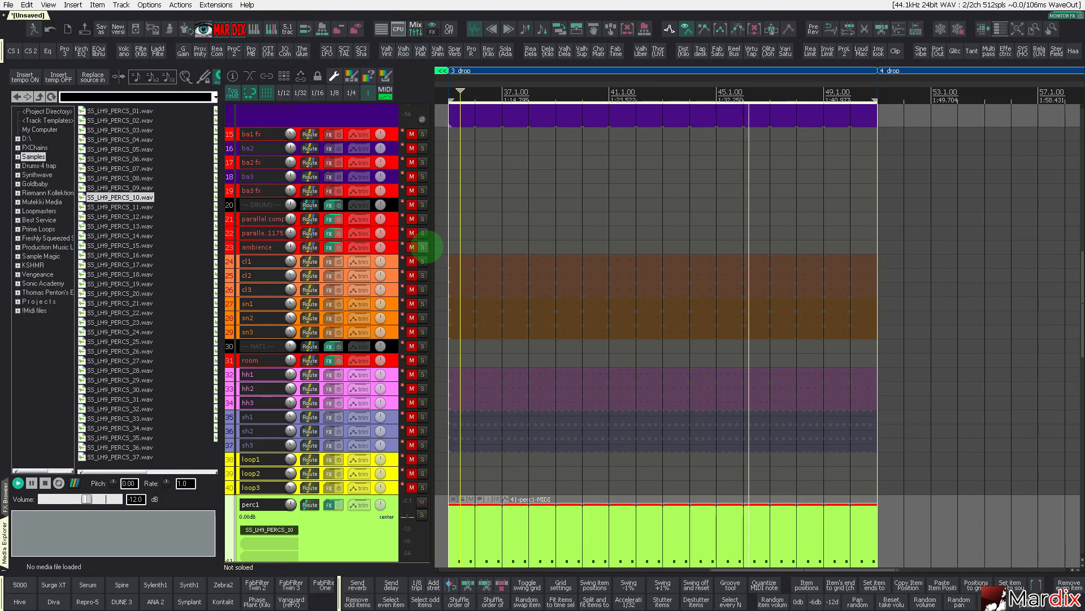
Unmute and enlarge the pa1 track, and select its MIDI item in the drop
scroll(355, 311, down, 5)
scroll(354, 310, down, 3)
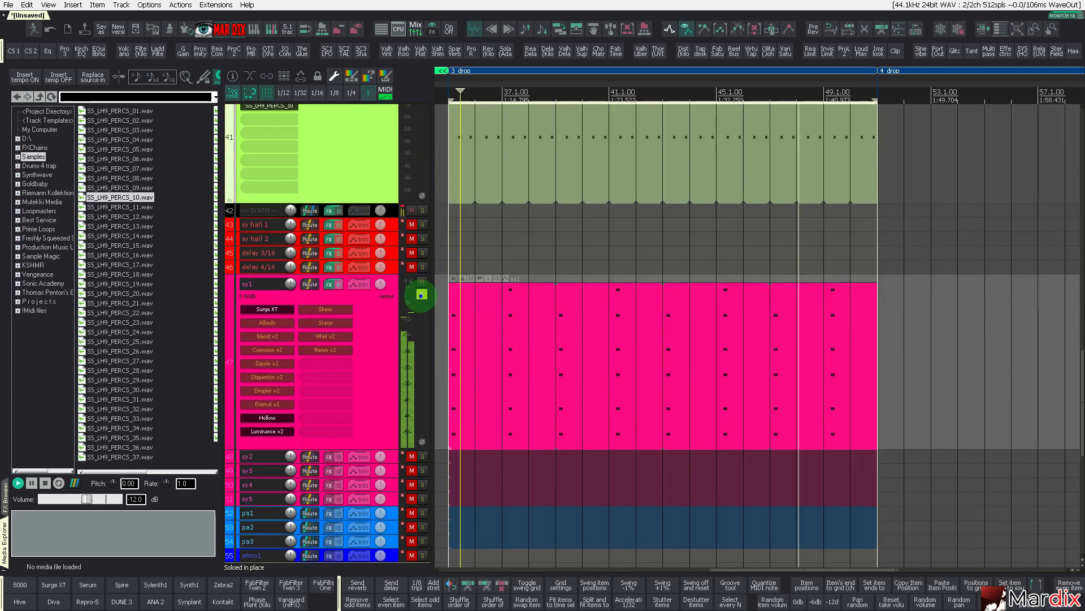
scroll(421, 295, down, 1)
click(412, 442)
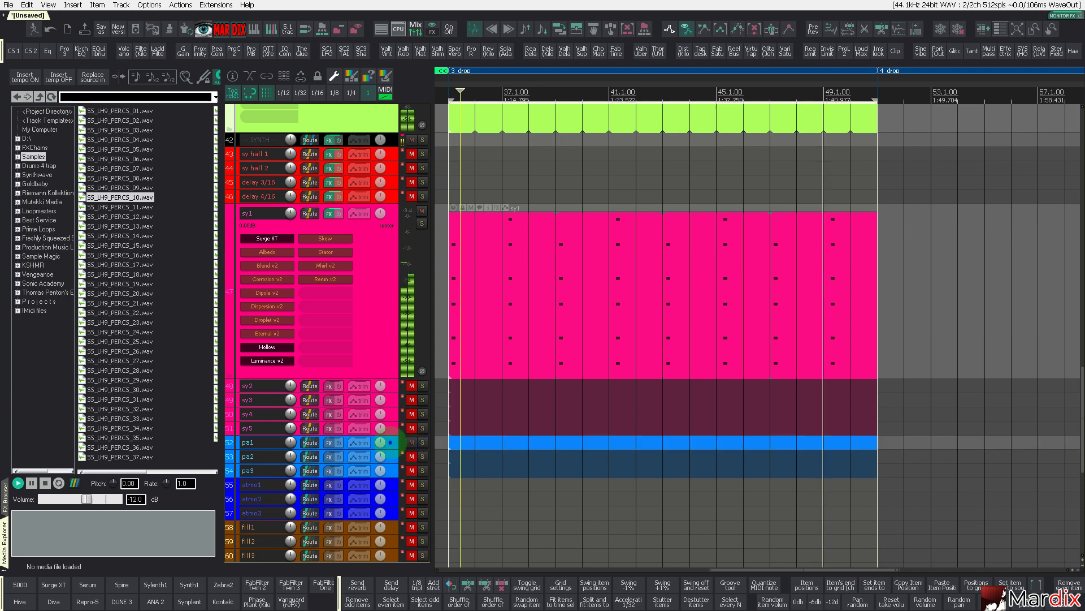
click(390, 444)
scroll(390, 444, up, 5)
click(485, 484)
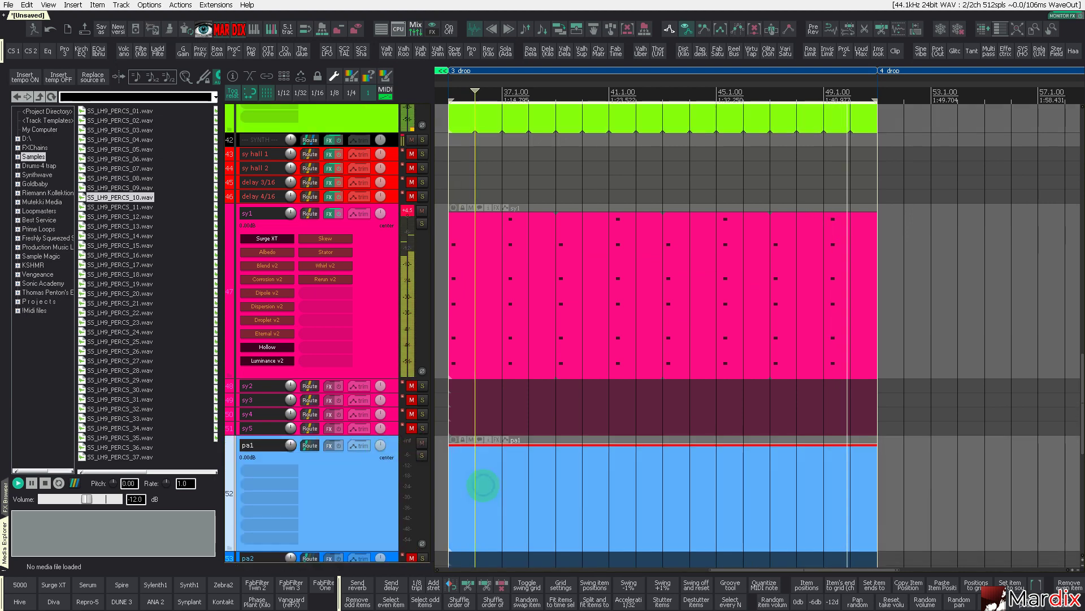
Loop the pa1 item every bar across the drop and load DUNE 3 on the pa1 track
click(483, 485)
click(483, 486)
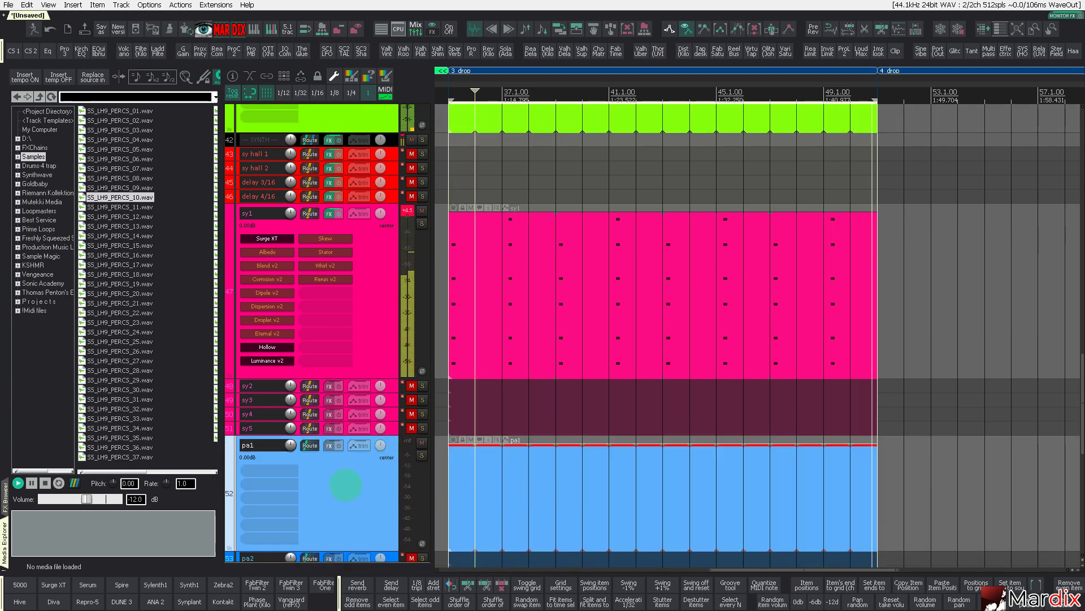
click(119, 601)
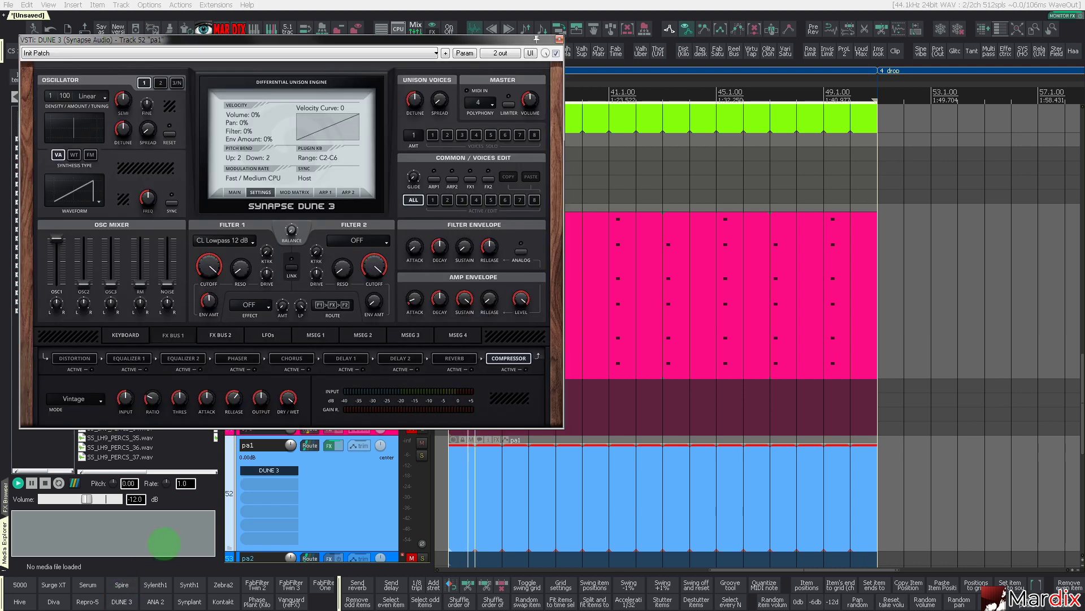
Load patch 001: Kitaro from the soundbank Ambient Sounds Part B (NeBULA XMAS) in pa1's DUNE 3 and close the synth
drag(332, 42, 603, 188)
click(508, 338)
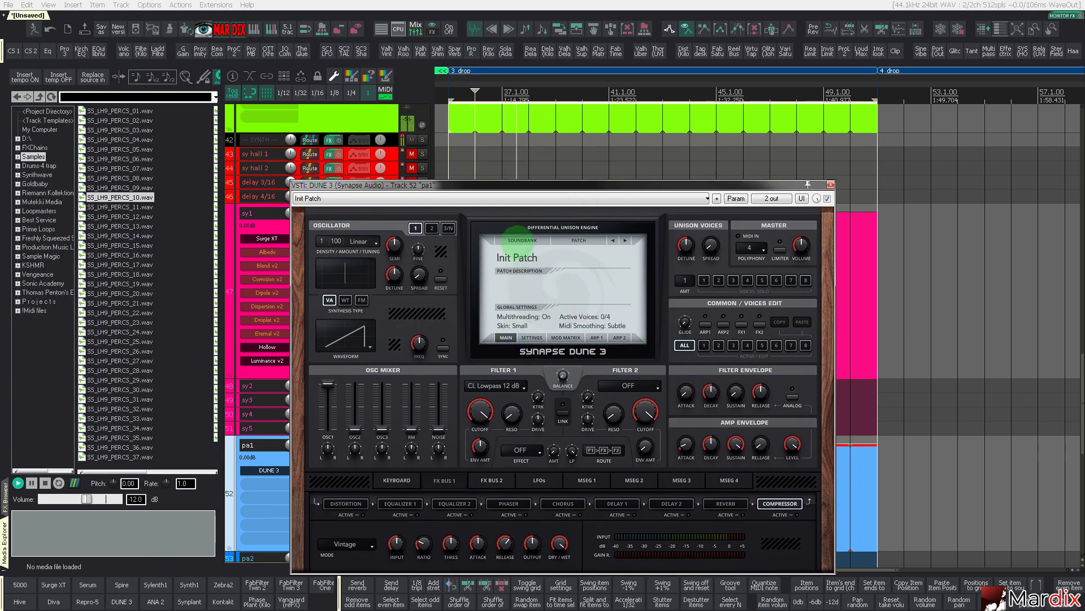
click(517, 239)
mouse_move(632, 36)
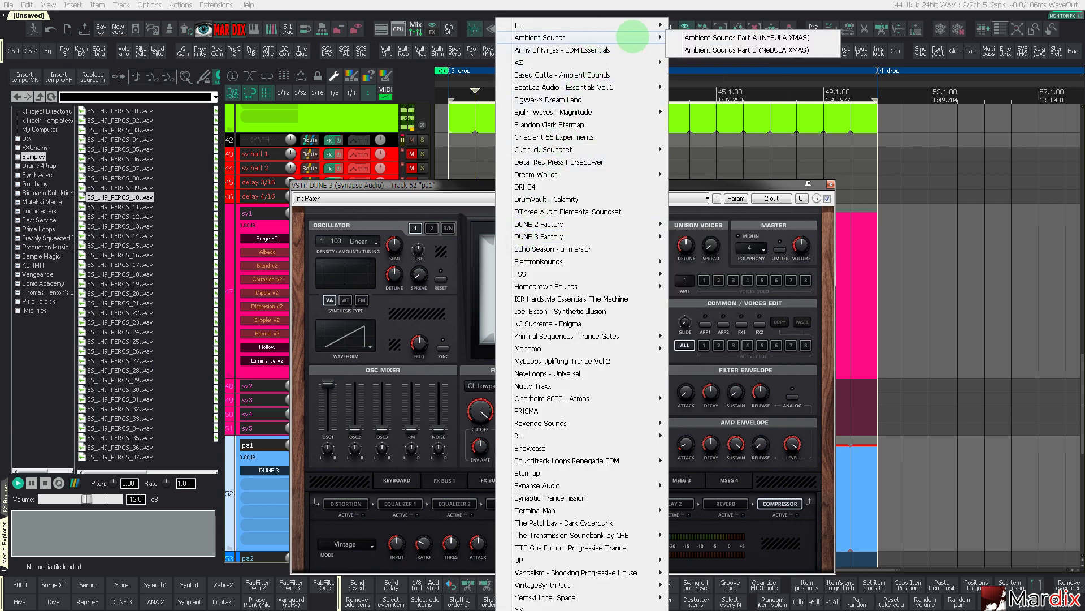
click(726, 50)
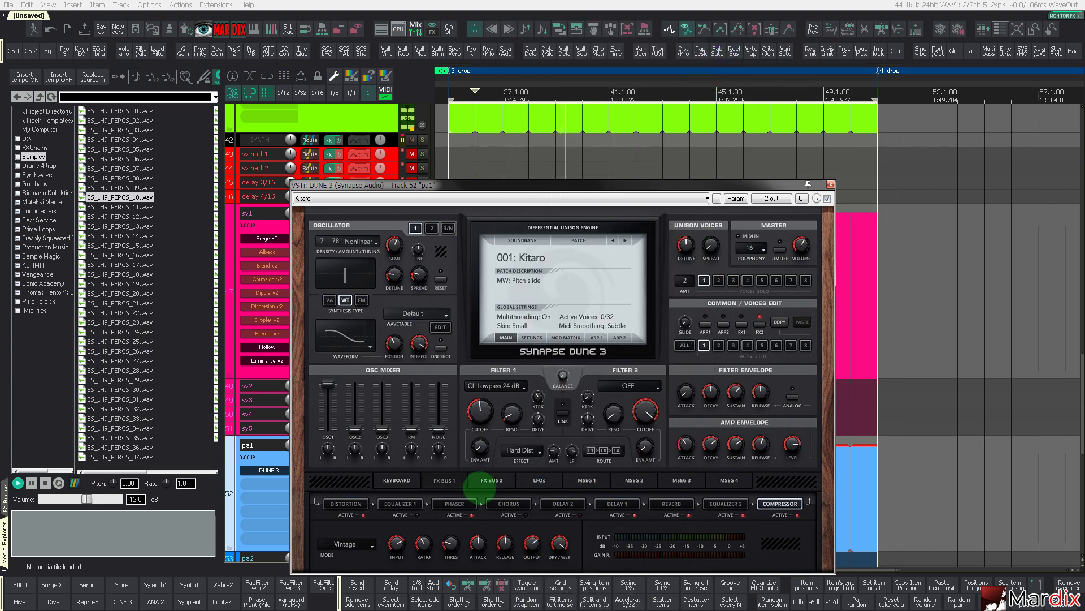
click(398, 479)
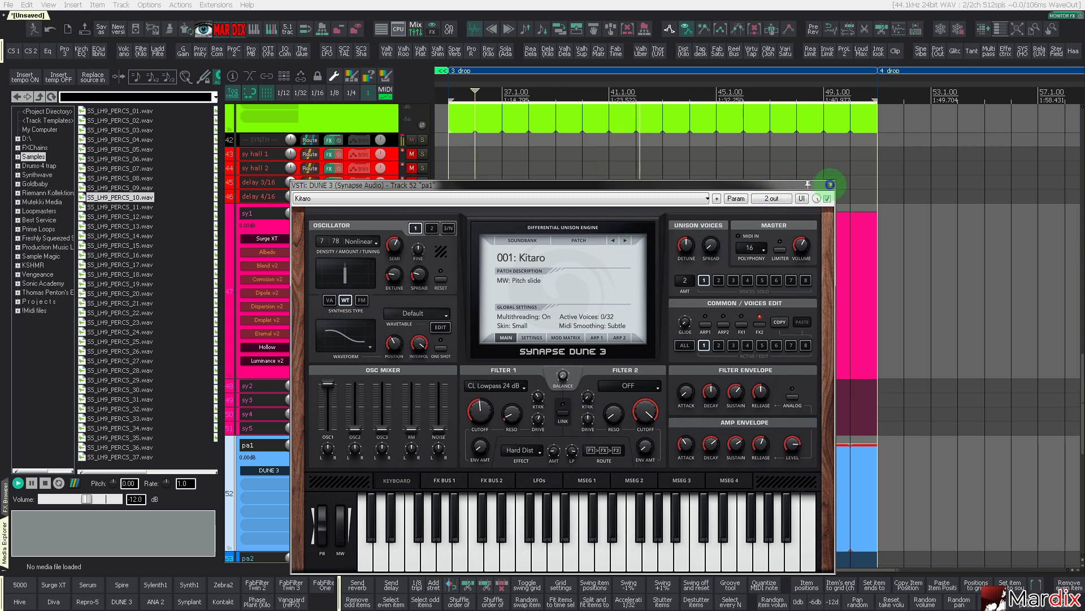
click(830, 185)
Open the pa1 item in the MIDI editor and add a 1/16 D#2 note at the start of bar 35
double_click(506, 454)
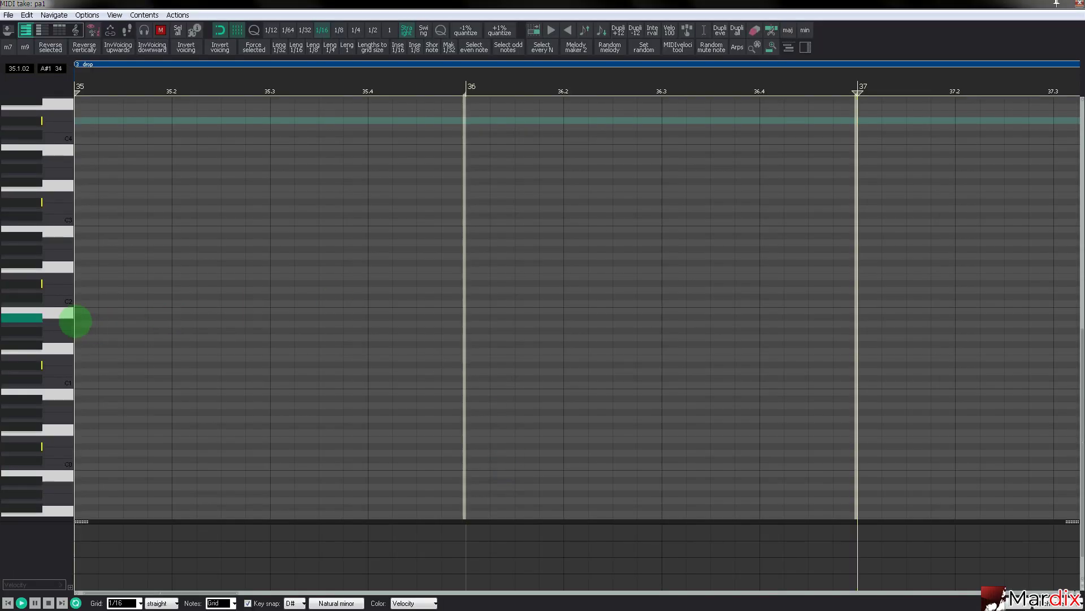
click(34, 286)
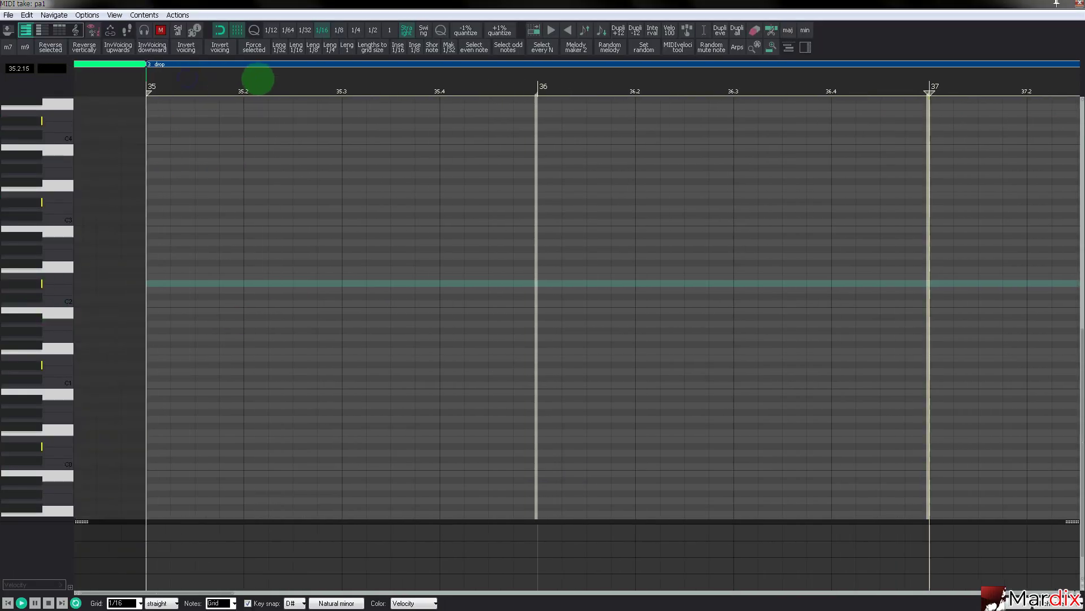
click(161, 287)
drag(164, 296, 166, 311)
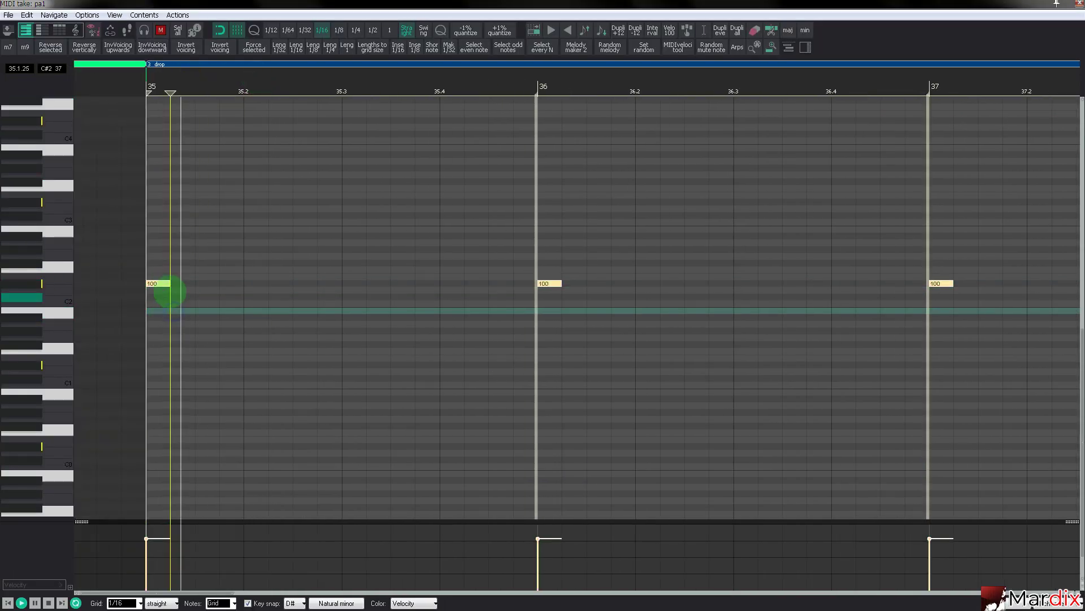
scroll(156, 305, up, 4)
click(168, 248)
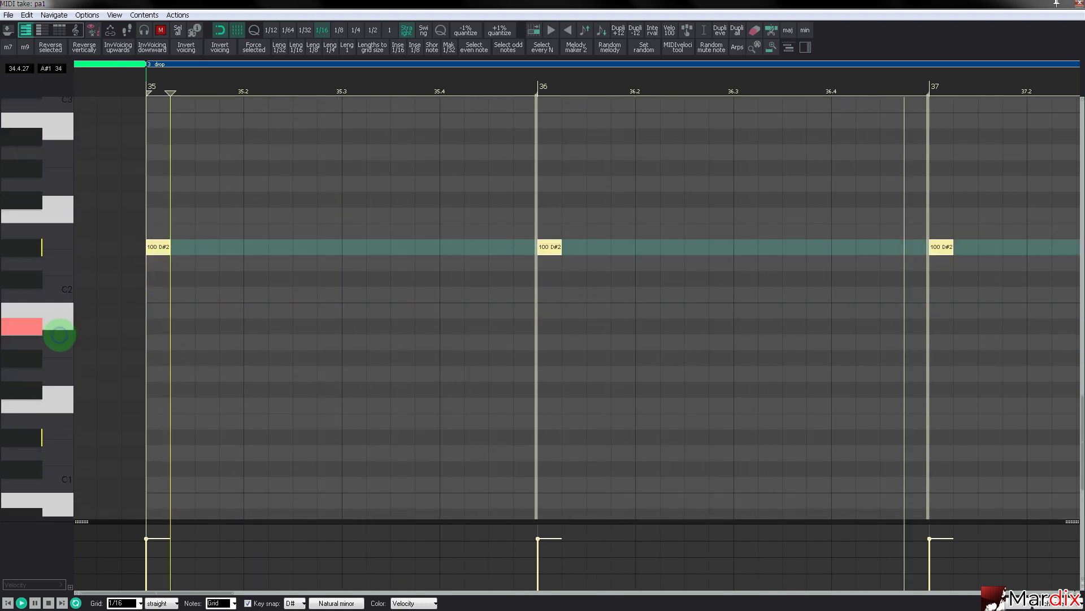
Audition low notes, lengthen the pa1 loop to two bars so the D#2 repeat at bar 36 is removed, and close the editor
click(55, 343)
click(42, 290)
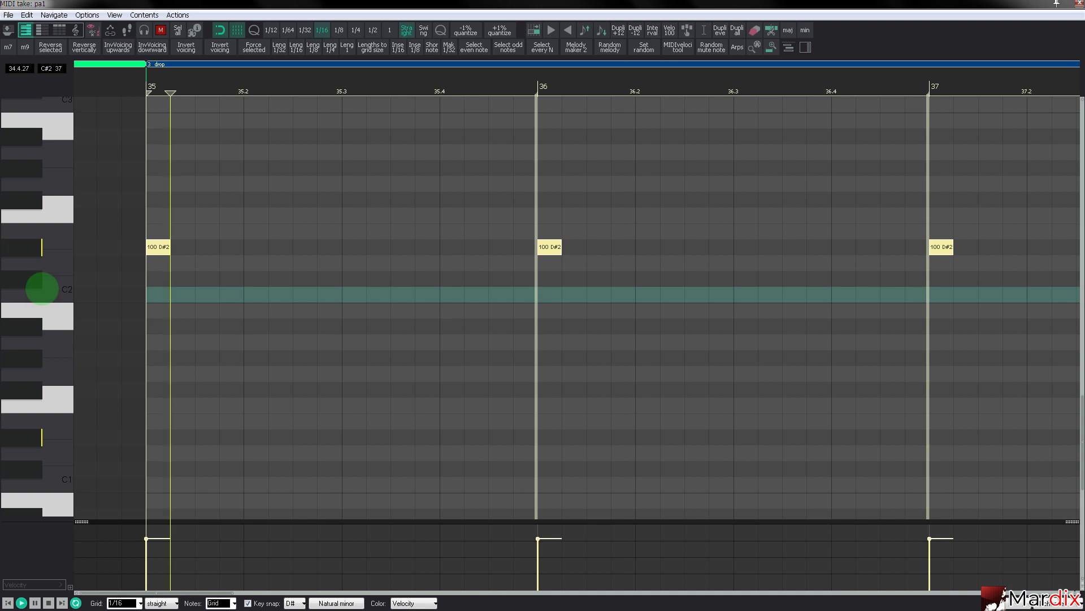
drag(568, 203, 507, 282)
key(Delete)
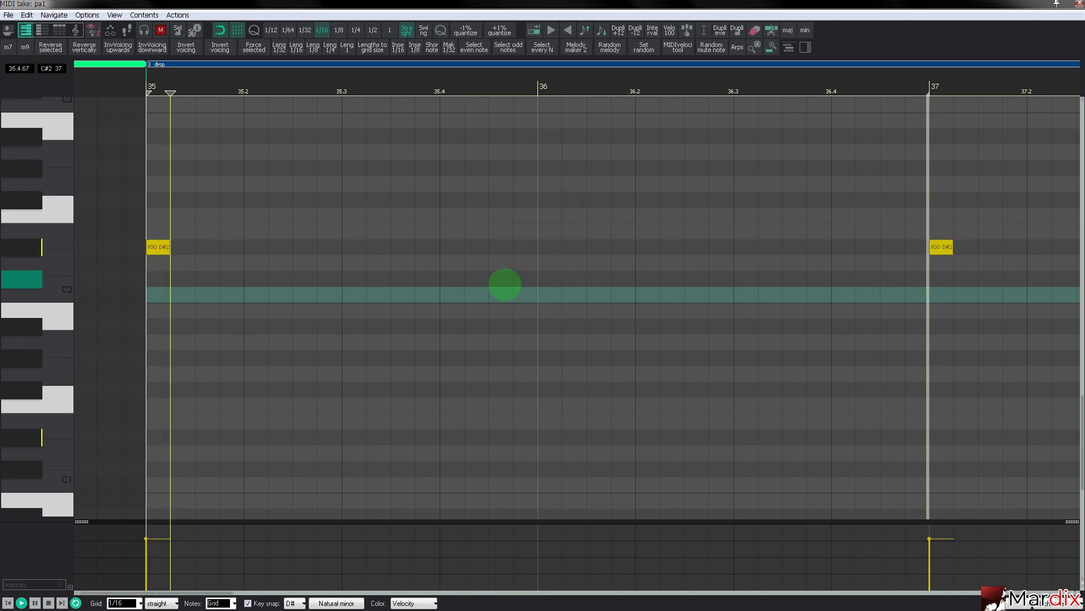
key(Escape)
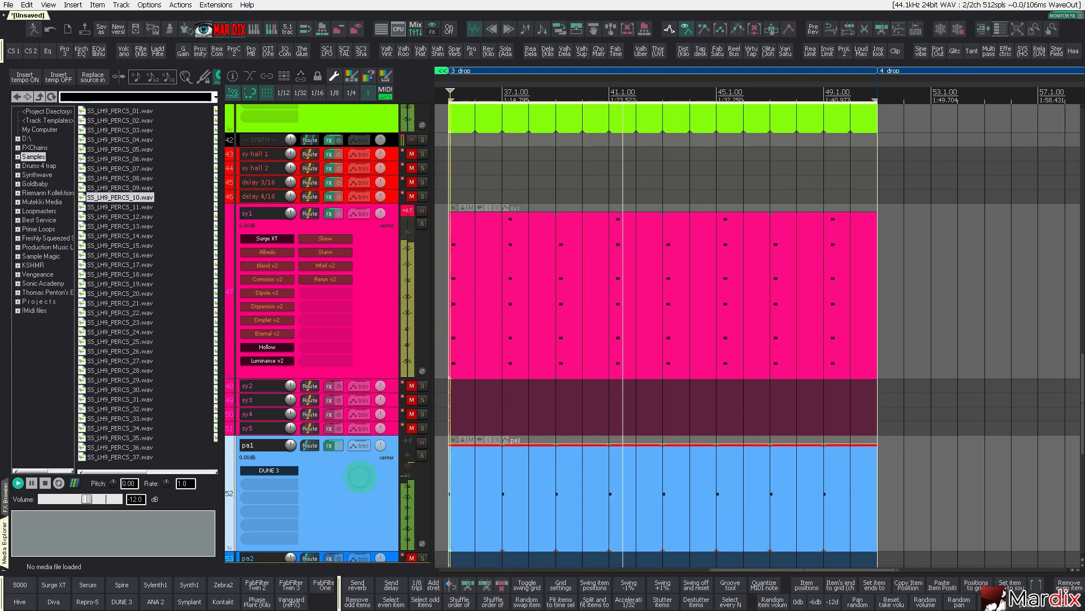
Unmute the pa2 track, copy DUNE 3 from pa1 onto it and enlarge the track
scroll(345, 452, down, 3)
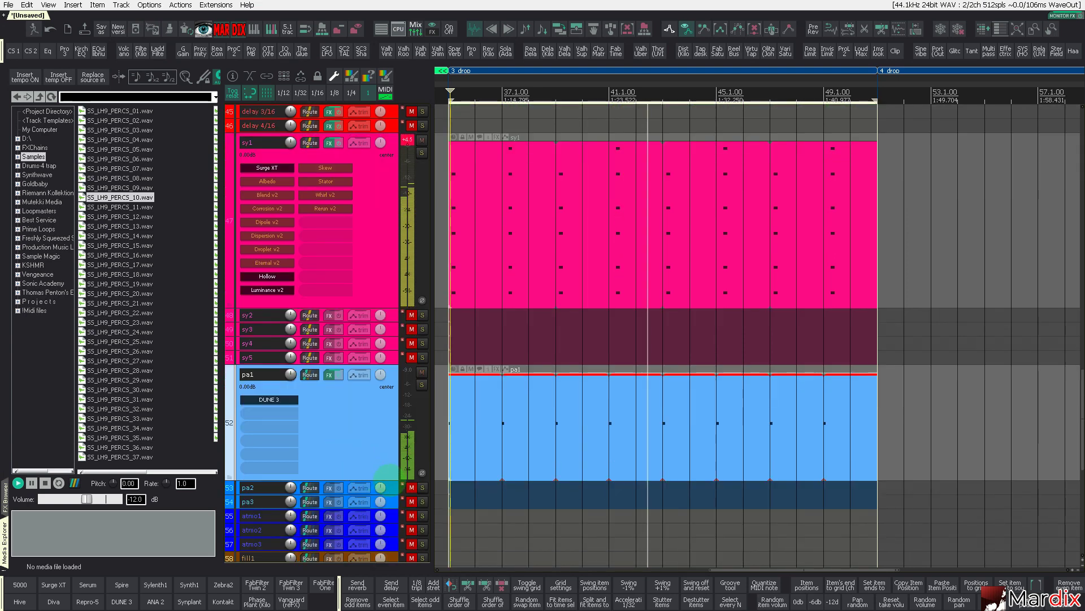
click(411, 488)
click(393, 488)
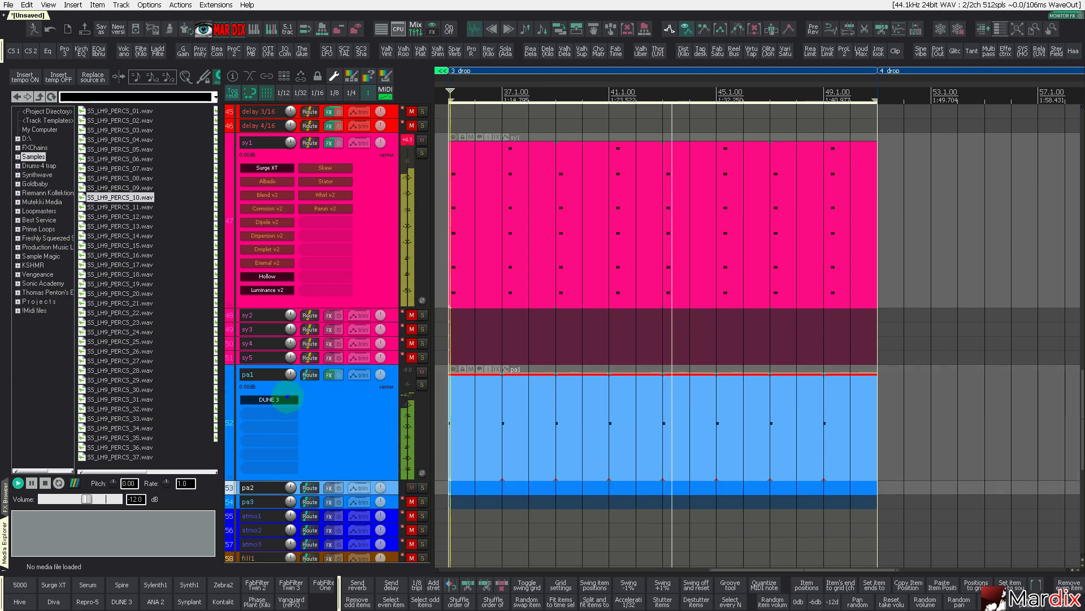
scroll(328, 481, down, 2)
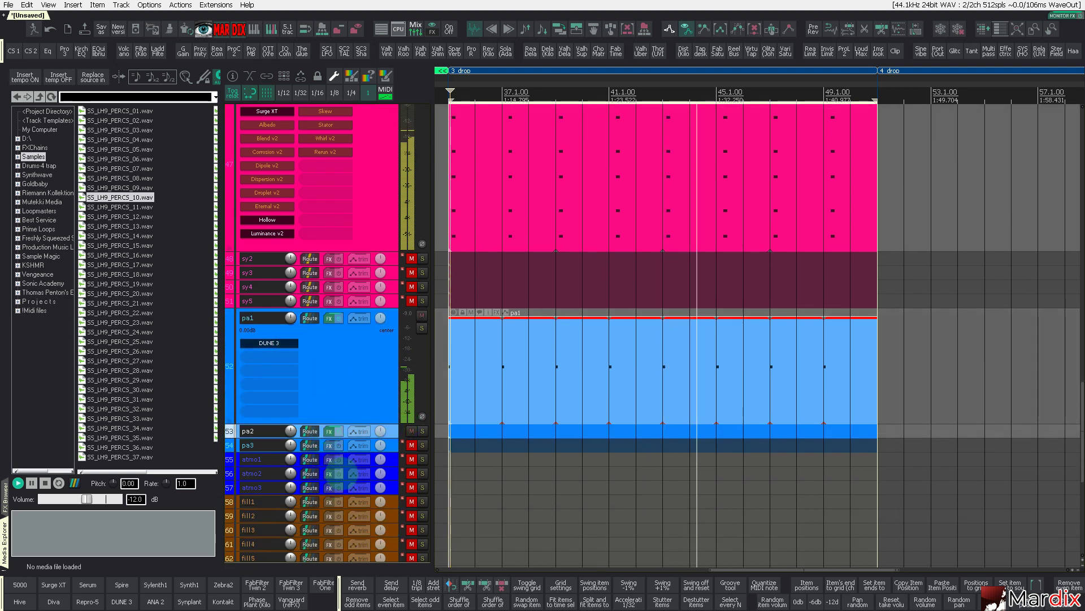
scroll(389, 432, up, 5)
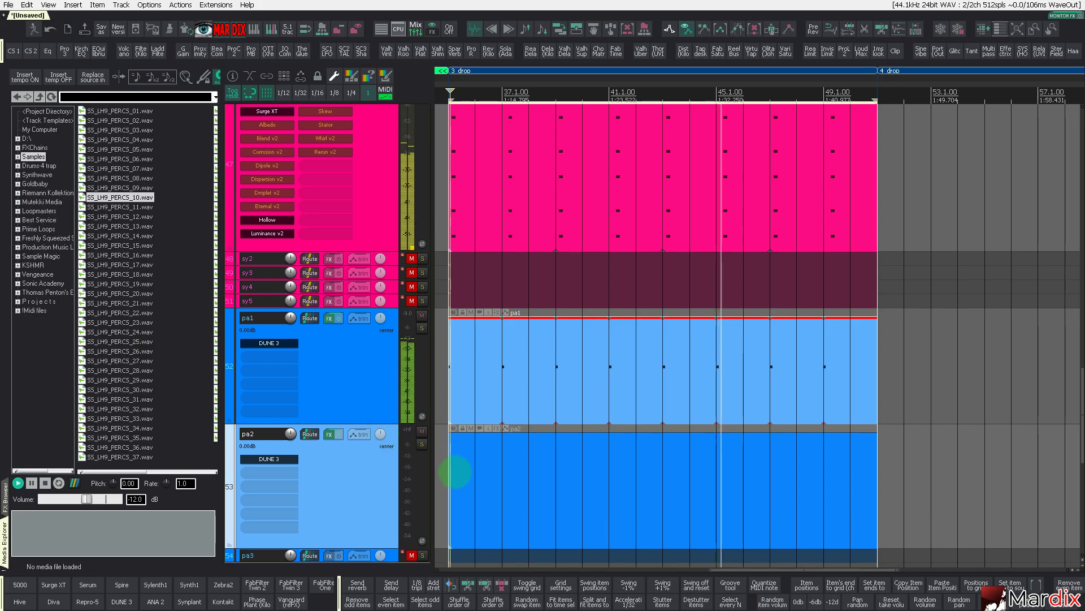
Open the pa2 item in the MIDI editor at the start of the drop, bar 35
double_click(467, 476)
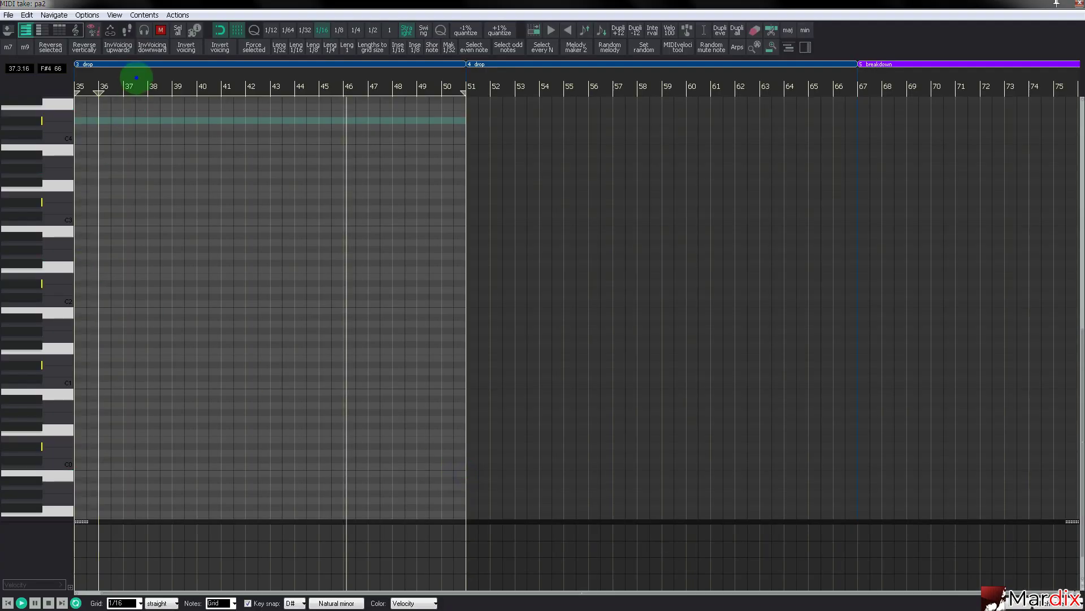
drag(137, 80, 242, 216)
scroll(243, 215, up, 6)
scroll(298, 223, up, 3)
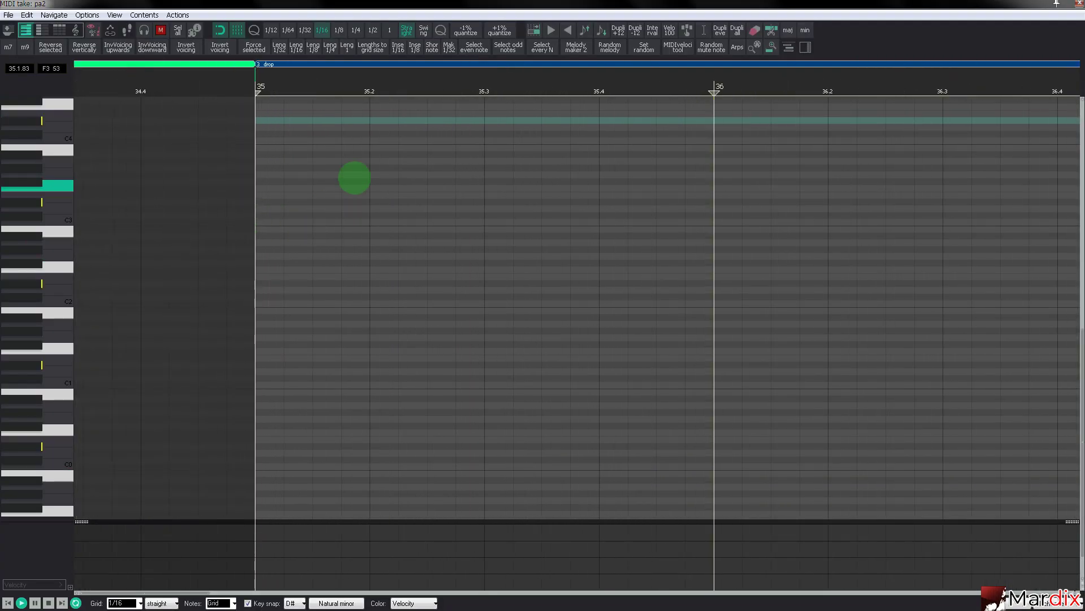
Try a 1/16 minor ninth chord on D#4 at 35.2 in the pa2 item, then delete it
click(371, 85)
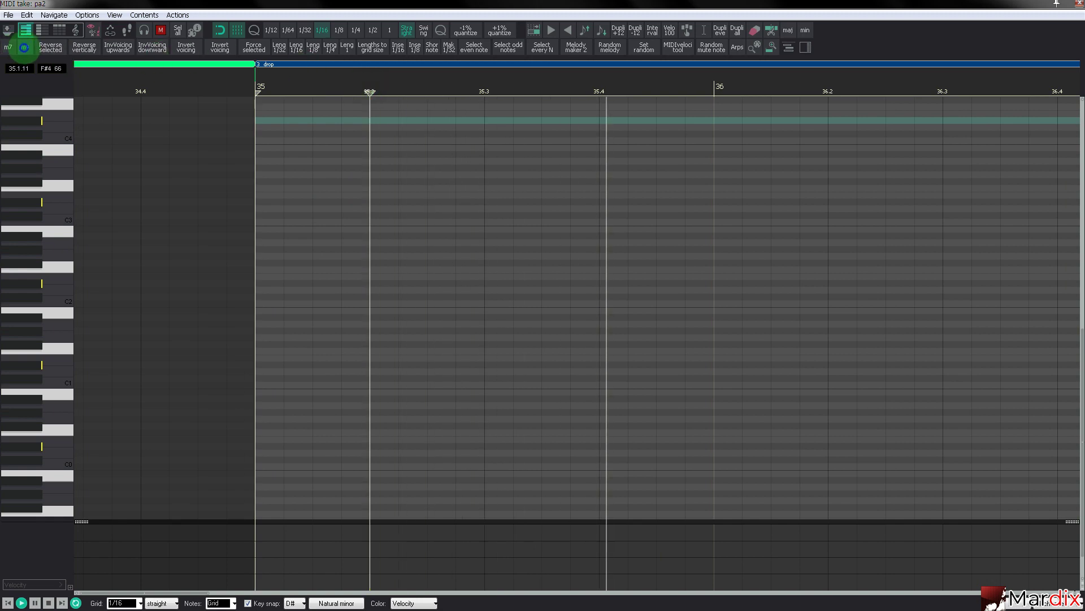
click(23, 47)
scroll(37, 252, up, 5)
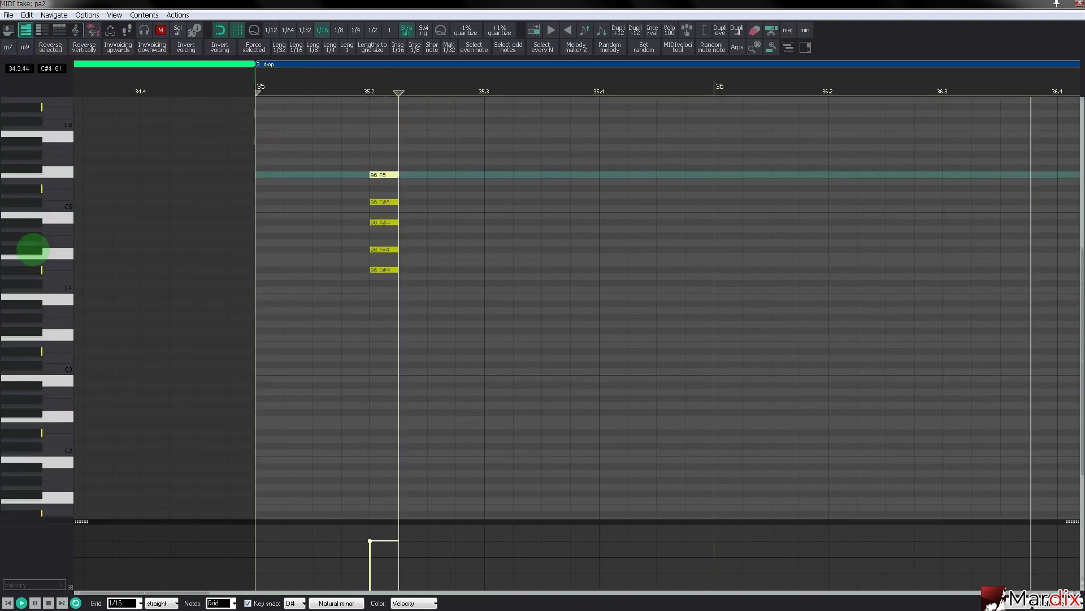
scroll(32, 249, up, 2)
click(315, 267)
key(space)
drag(351, 206, 424, 351)
key(Delete)
scroll(25, 348, down, 2)
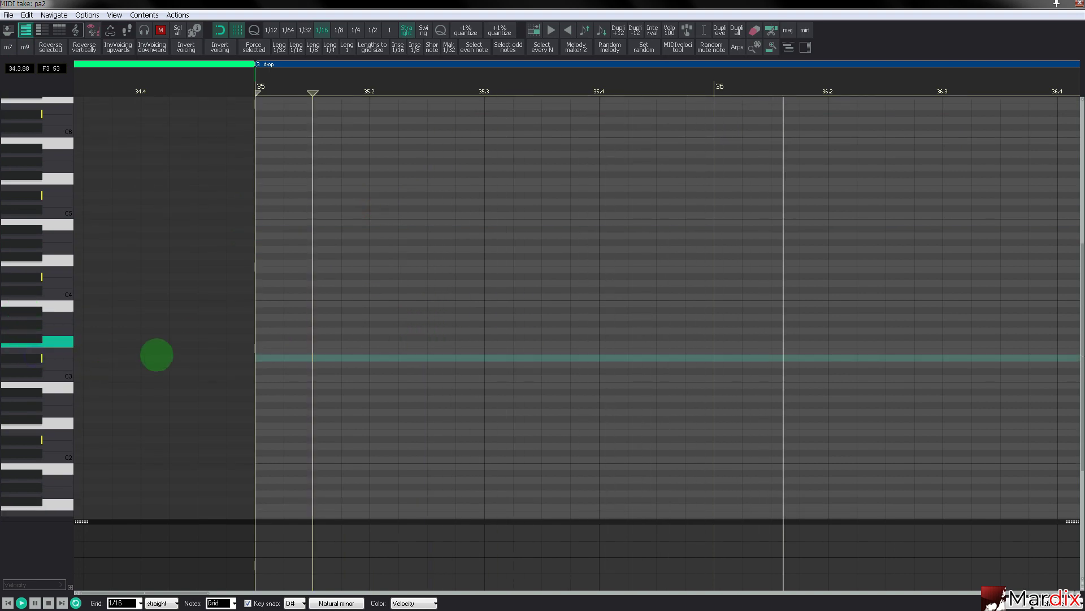
Insert a 1/16 minor ninth chord (D#3, F#3, A#3, C#4, F4) at 35.1.25 in the pa2 item with velocity 100
click(298, 357)
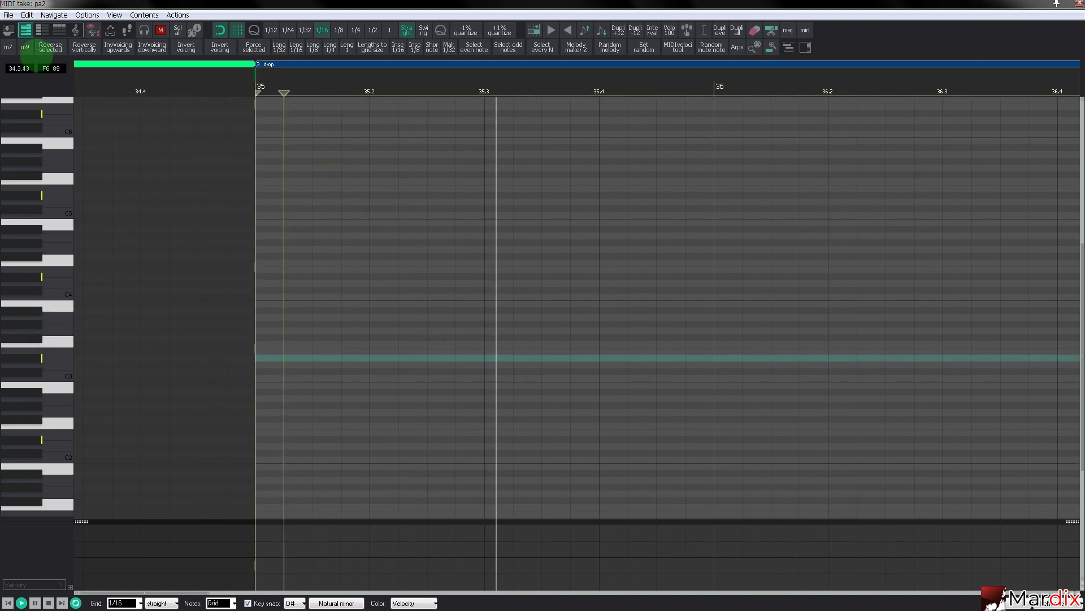
key(ctrl+v)
drag(282, 255, 345, 392)
click(363, 370)
key(v)
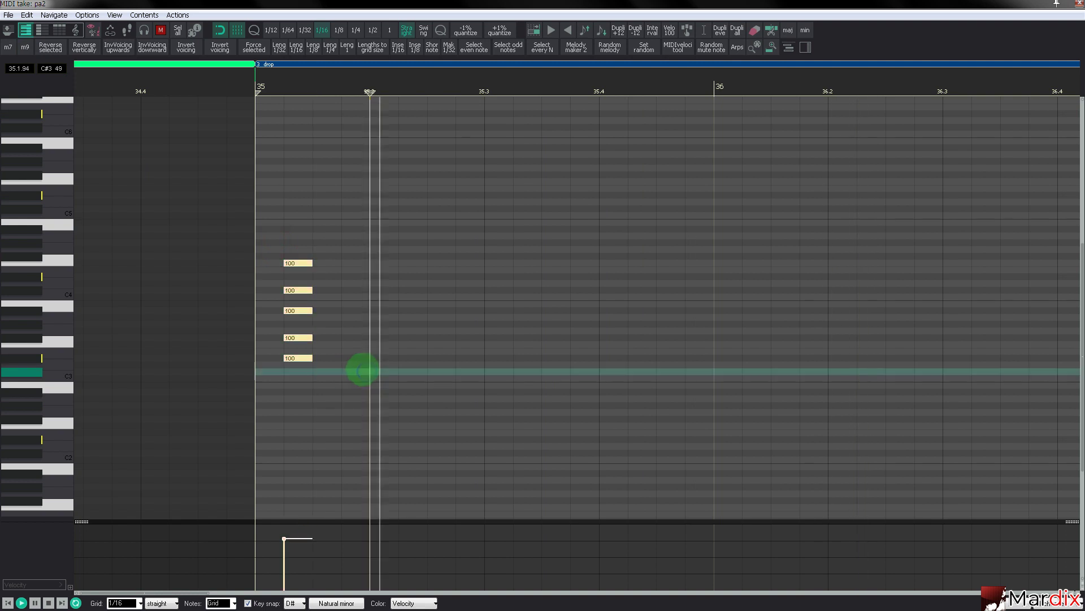
Shift the pa2 chord one sixteenth later to 35.1.50 and close the MIDI editor
scroll(272, 344, up, 3)
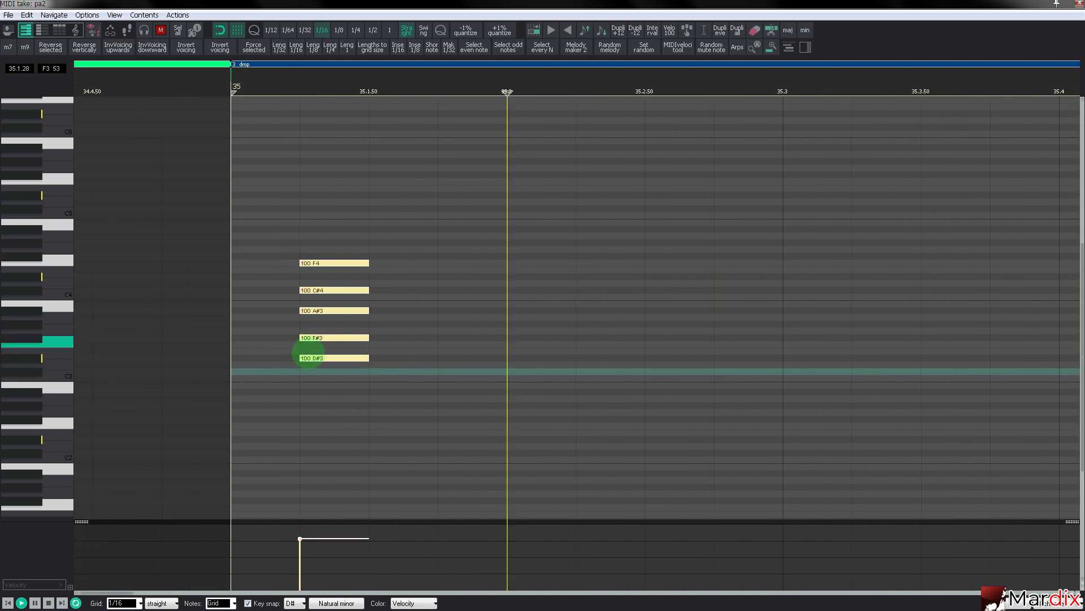
key(Right)
key(Right)
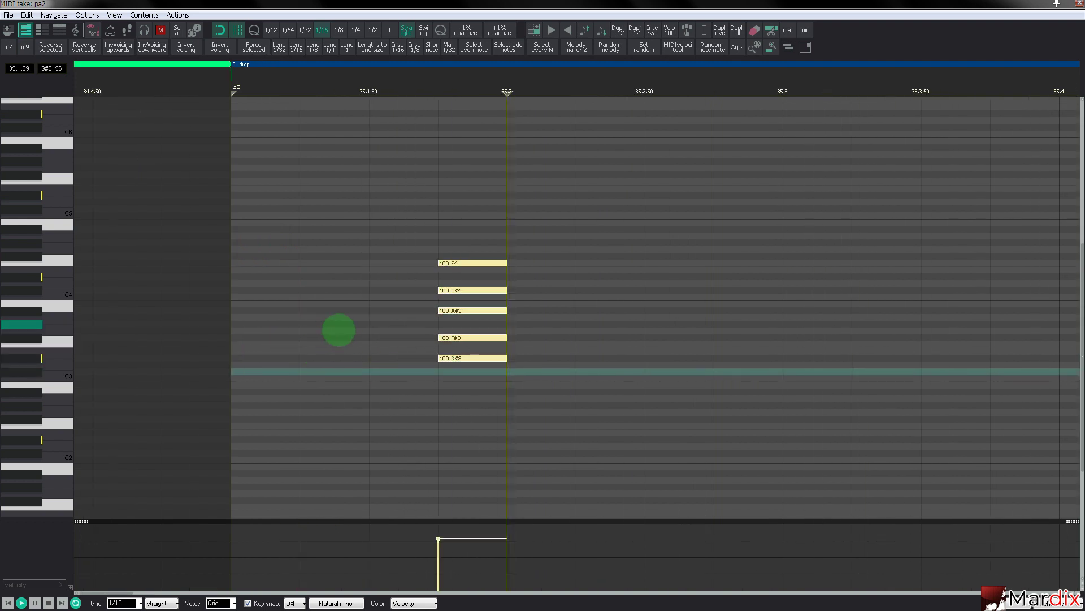
key(Left)
key(Escape)
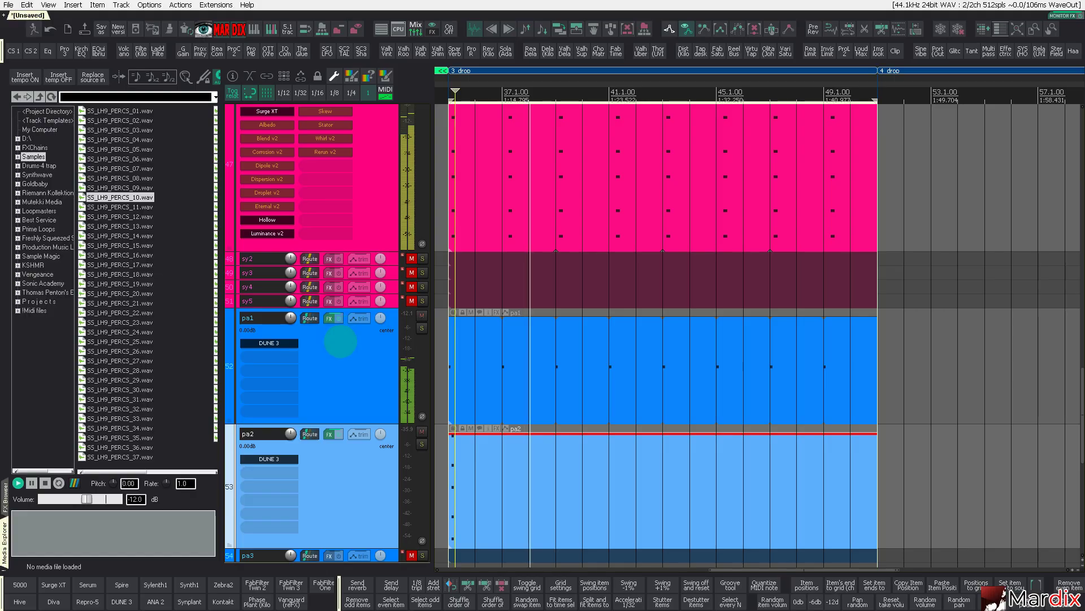
Loop the pa2 item every two bars across the drop
scroll(338, 351, down, 2)
click(475, 453)
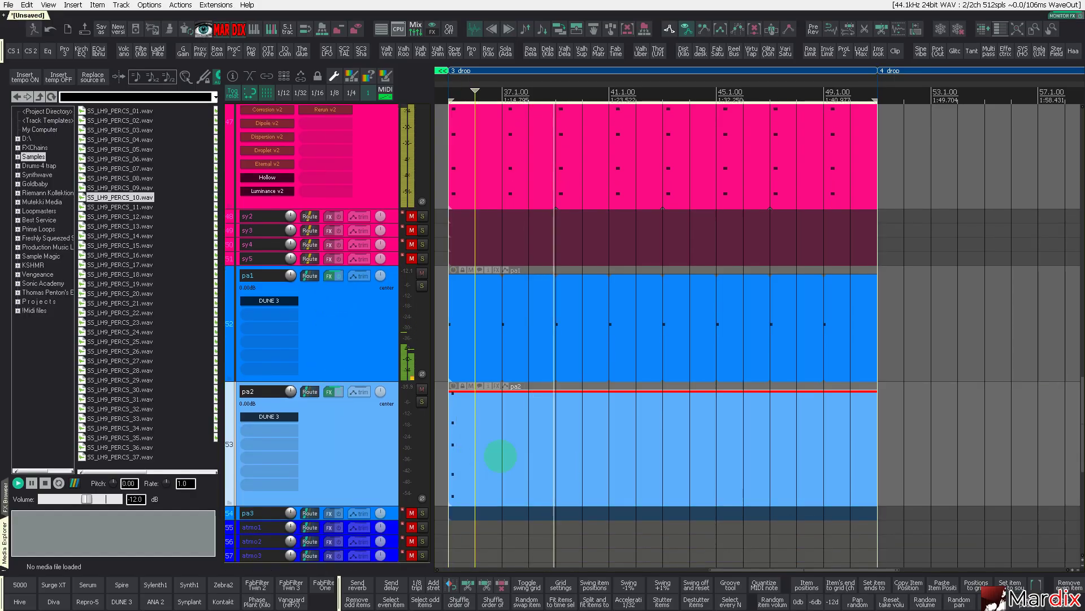
click(500, 456)
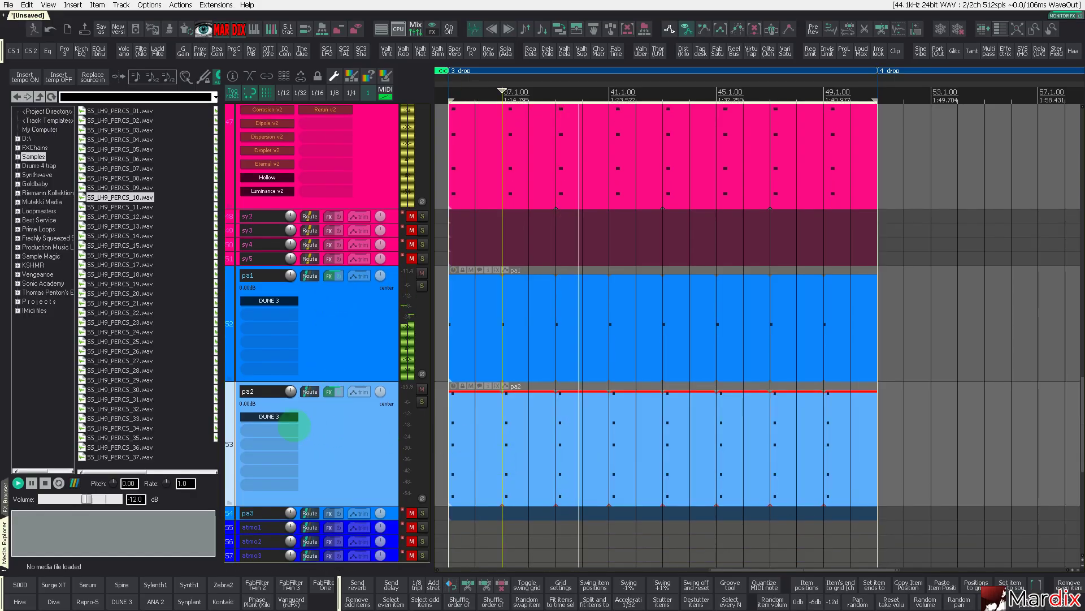
Open DUNE 3 on the pa2 track and audition the patches 037: Newby2 and 036: Newby12
click(290, 420)
click(281, 113)
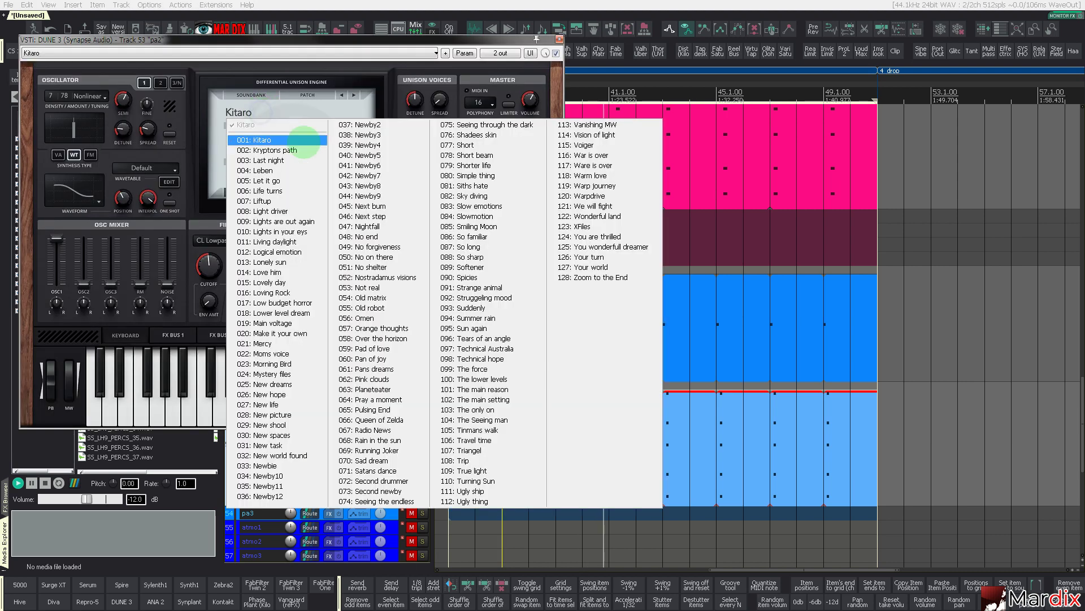
click(366, 145)
drag(329, 40, 513, 192)
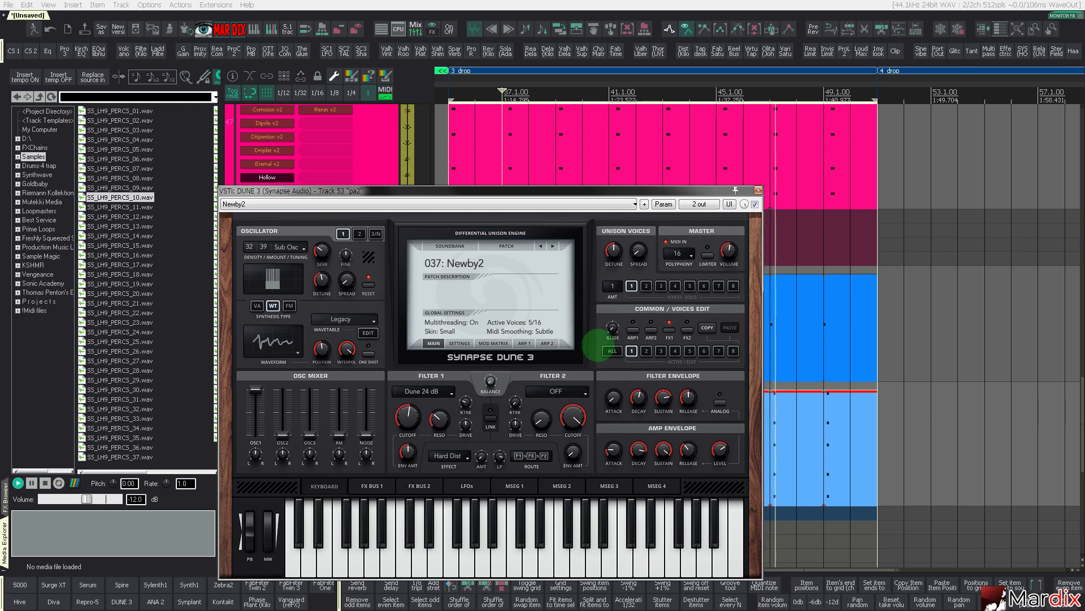
key(Left)
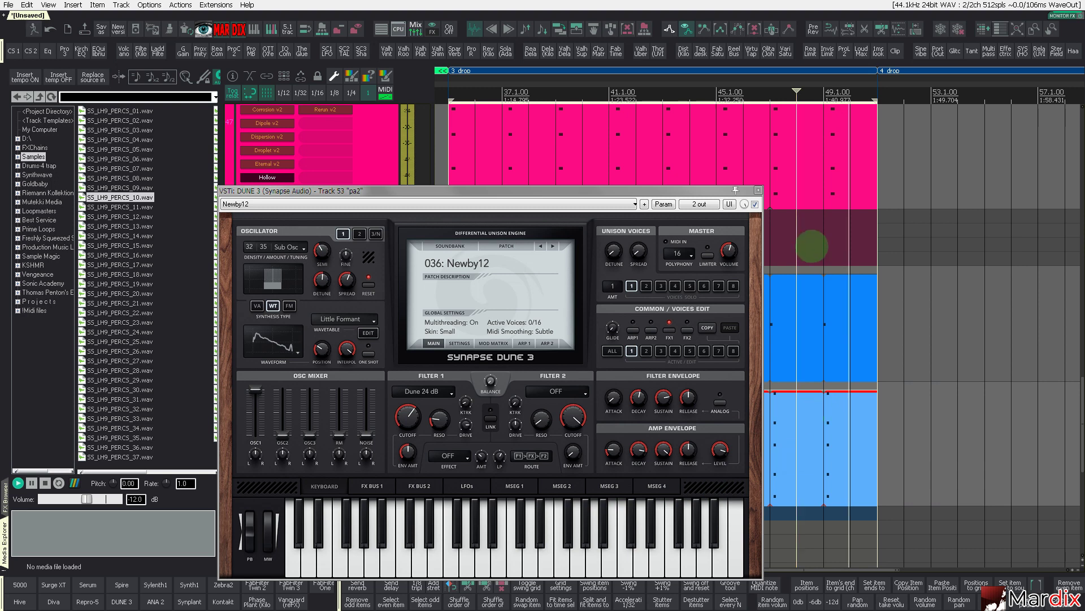
click(823, 123)
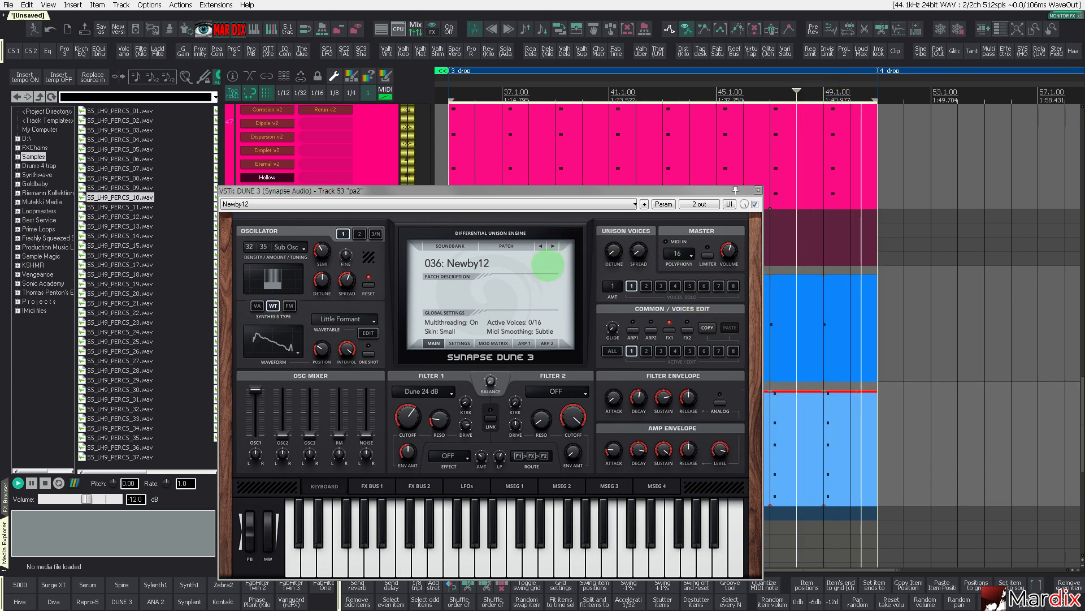
click(553, 246)
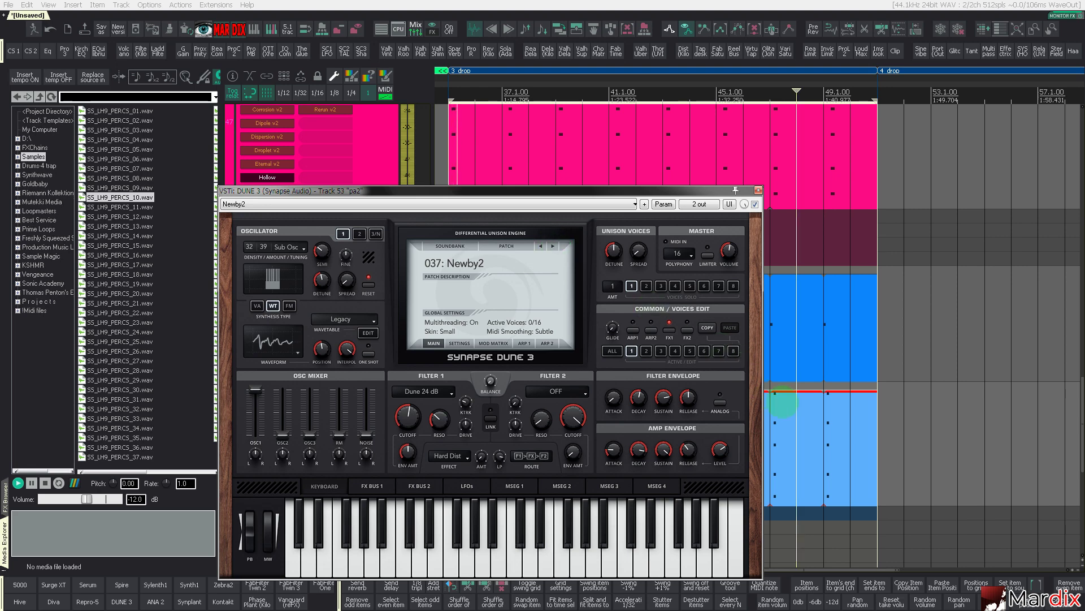
Load the patch 085: Smiling Moon in DUNE 3 on pa2 and close the plugin window
click(523, 265)
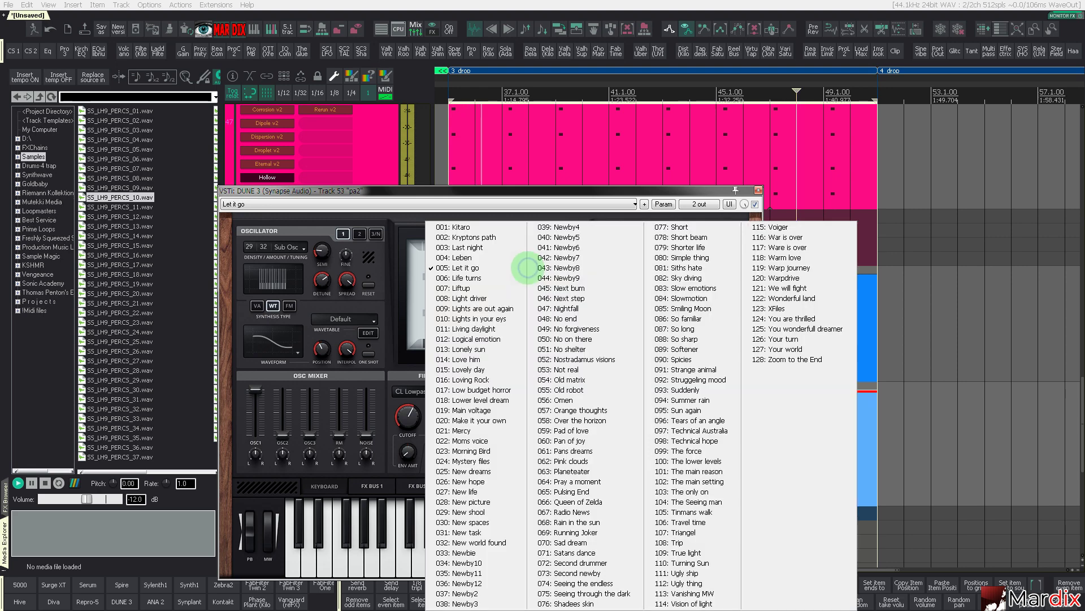
click(691, 308)
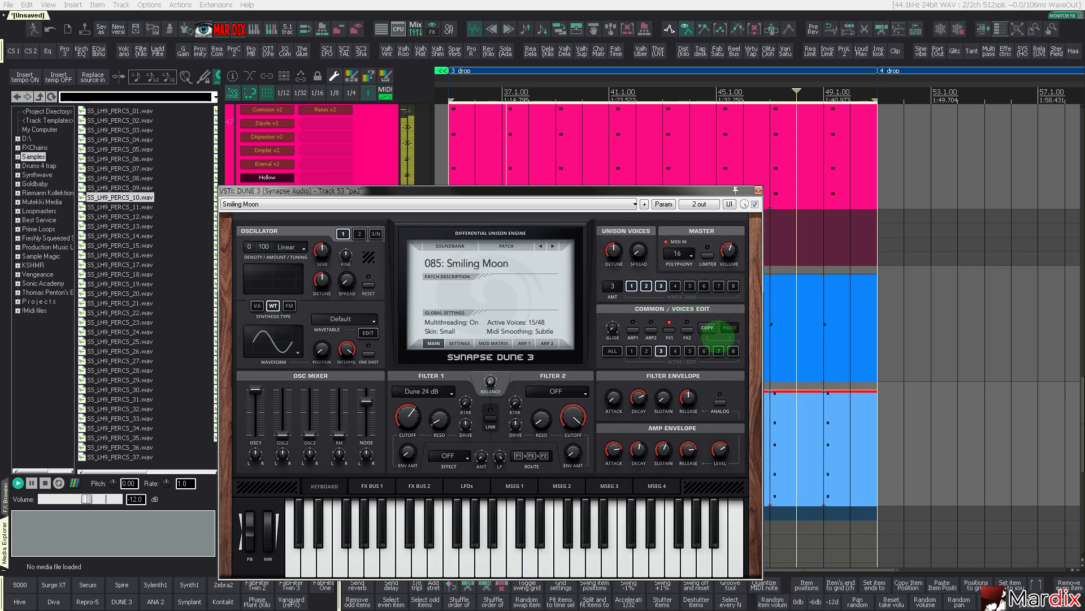
click(758, 190)
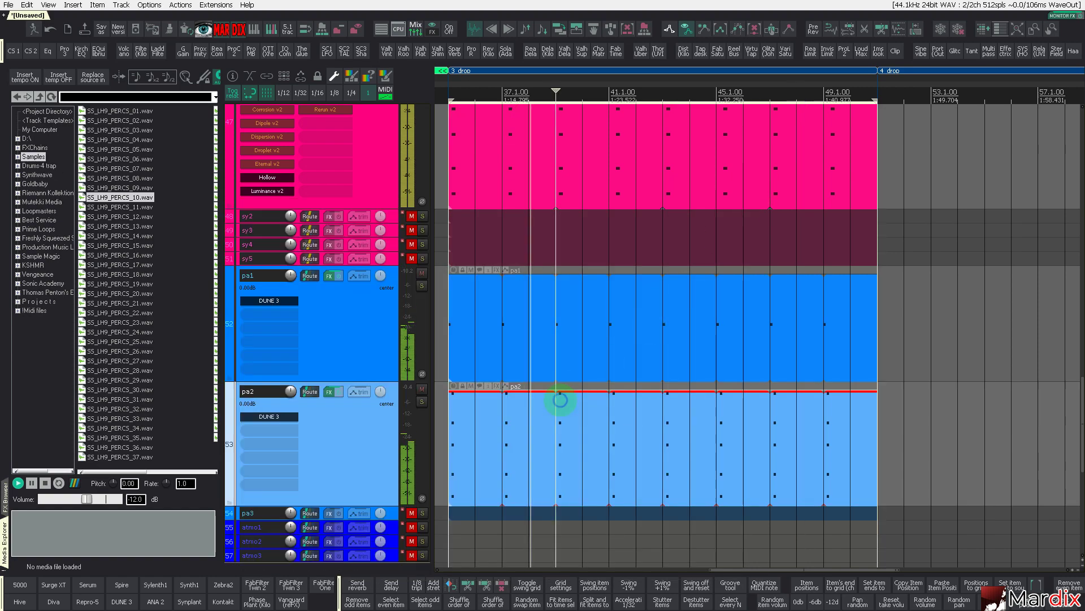
Lengthen the pa2 chord notes to 1/8 and move the chord to start at 35.2.75
double_click(557, 398)
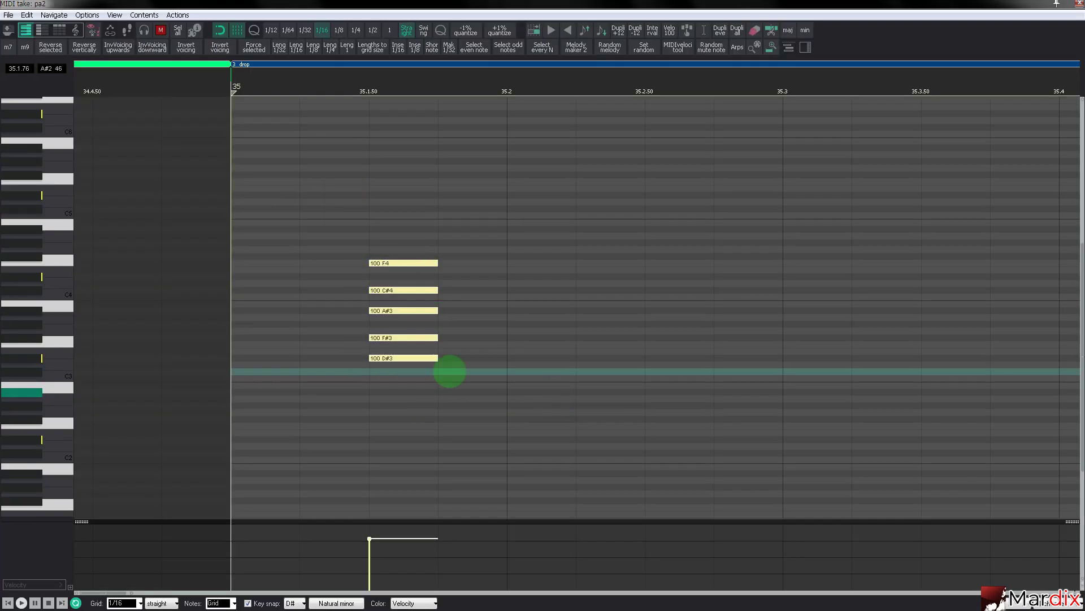
click(550, 30)
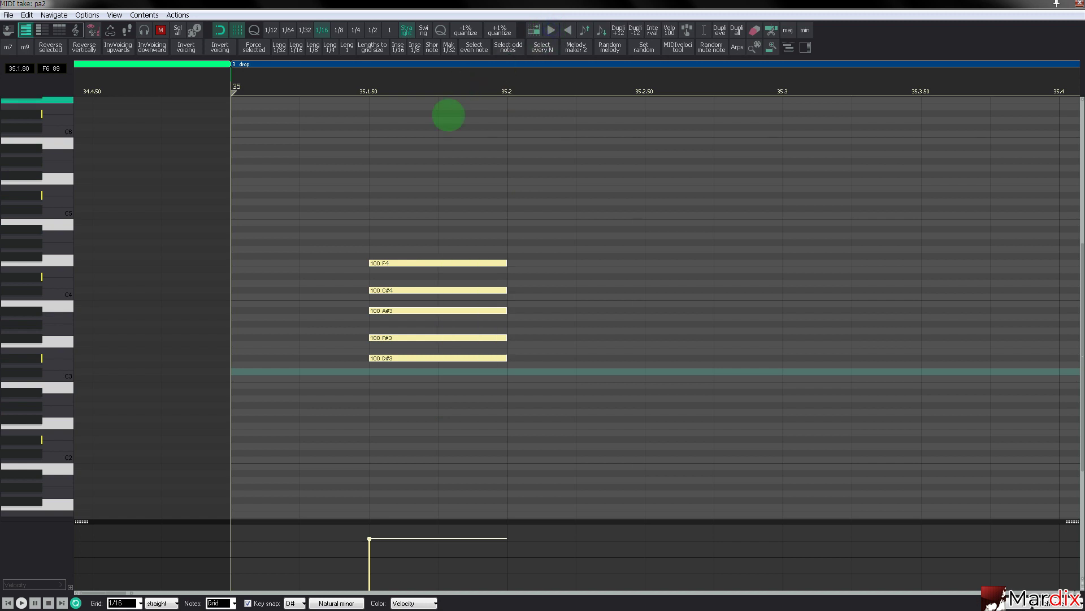
drag(441, 211, 386, 405)
key(Right)
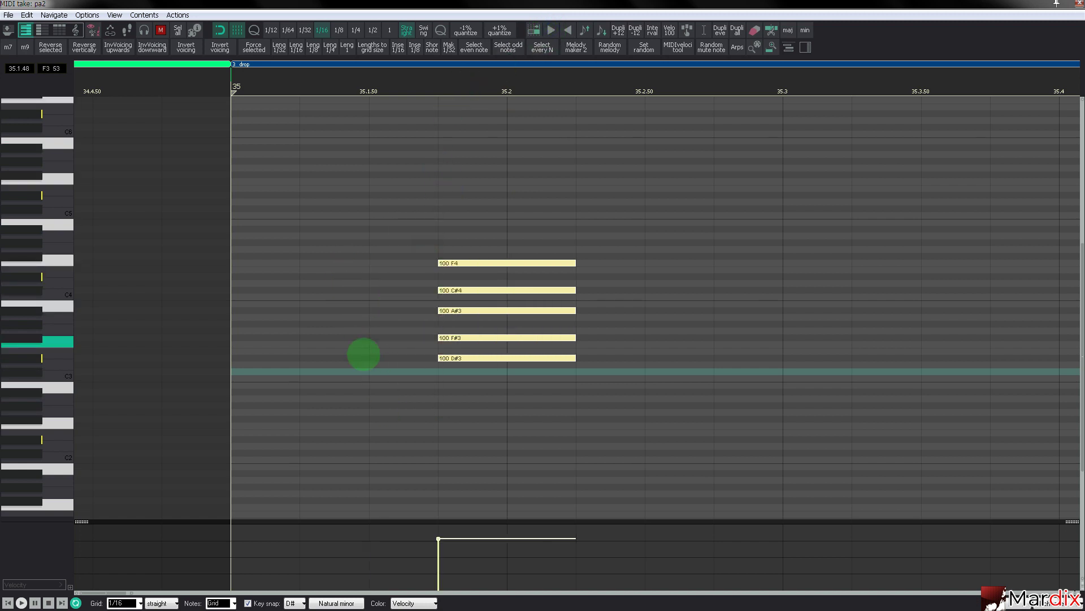
key(Right)
key(Right)
key(Right)
key(Right)
key(Right)
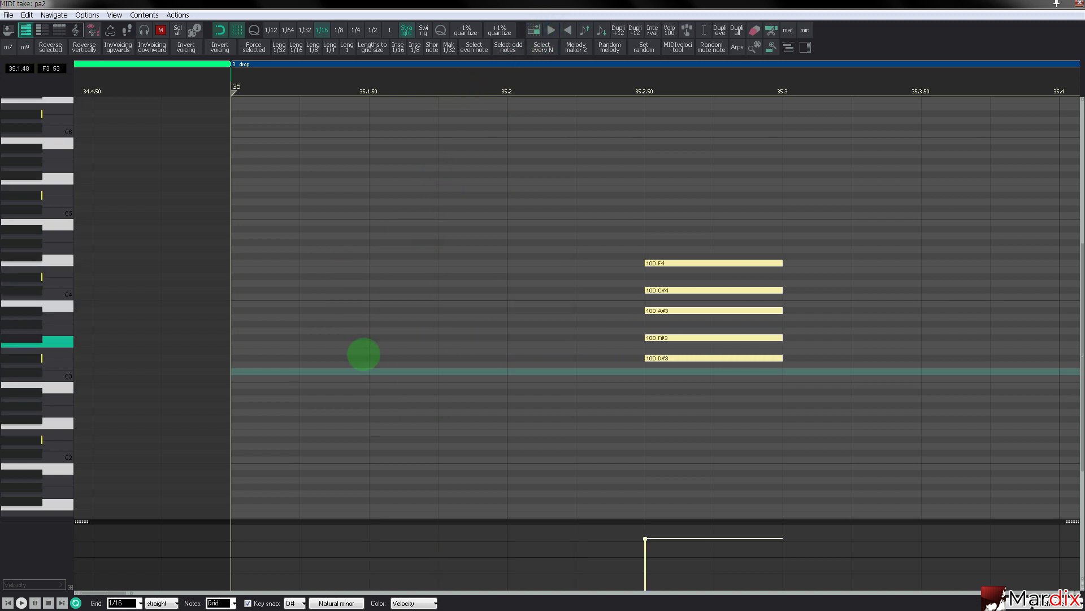
scroll(458, 291, down, 4)
key(Left)
scroll(536, 292, up, 1)
scroll(535, 292, up, 2)
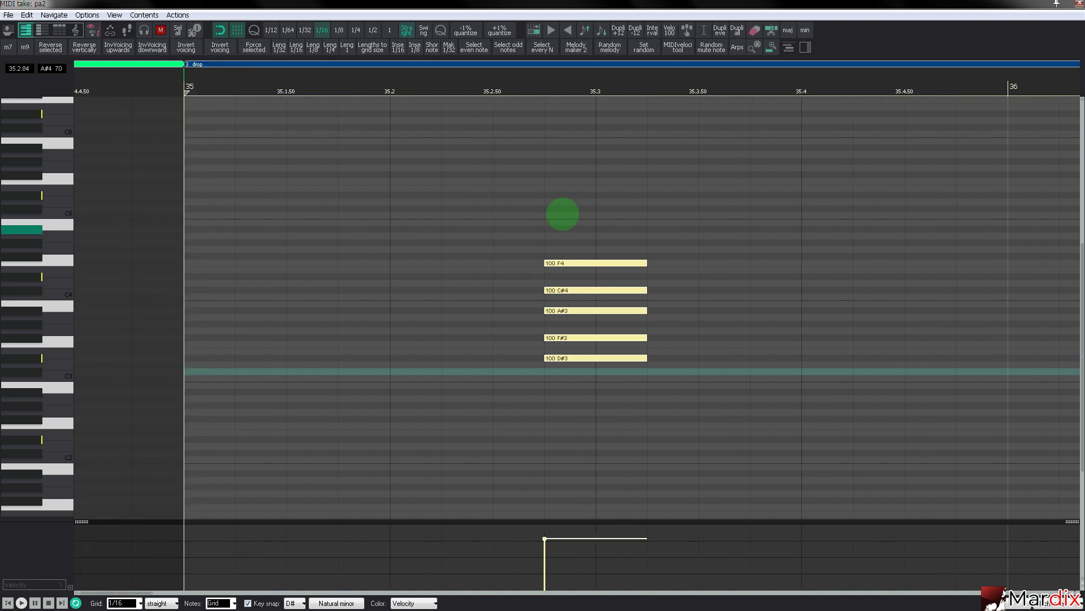
Transpose the pa2 chord up one octave to D#4, F#4, A#4, C#5 and F5, play it back and close the MIDI editor
click(334, 86)
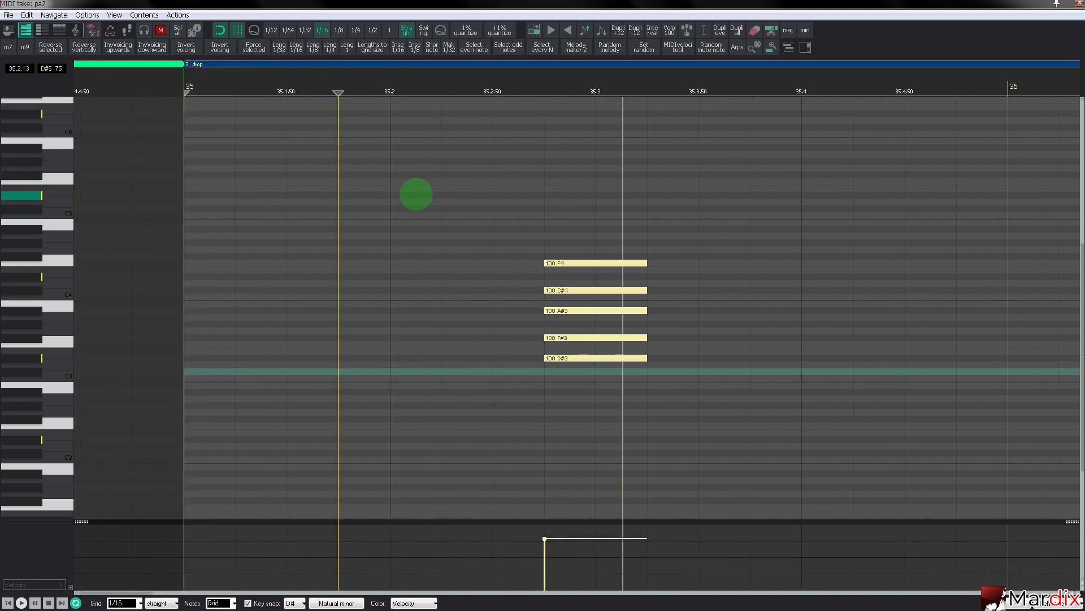
key(shift+Up)
click(436, 90)
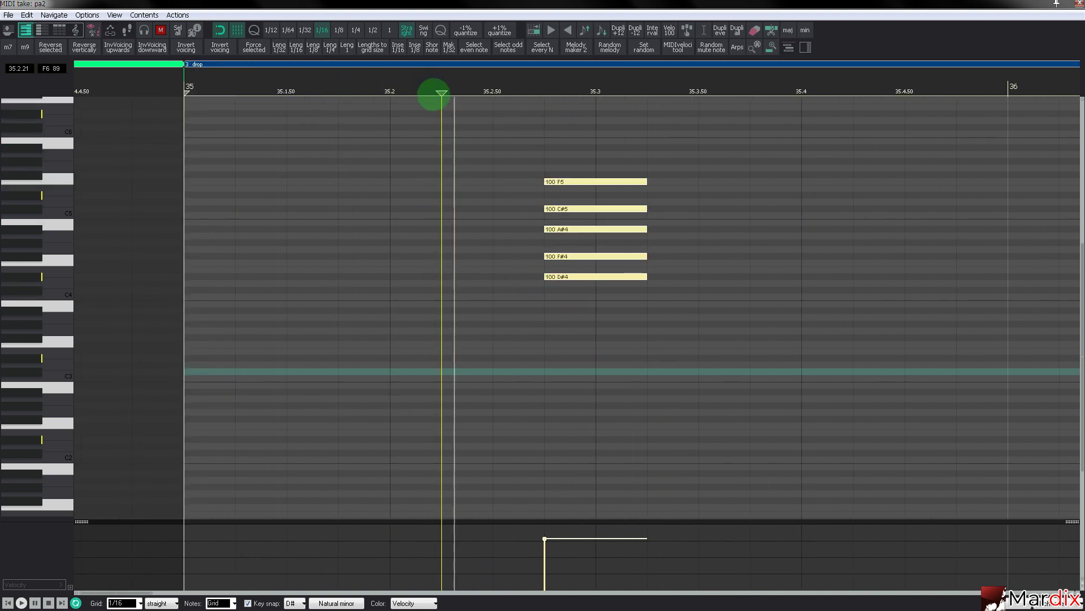
key(Escape)
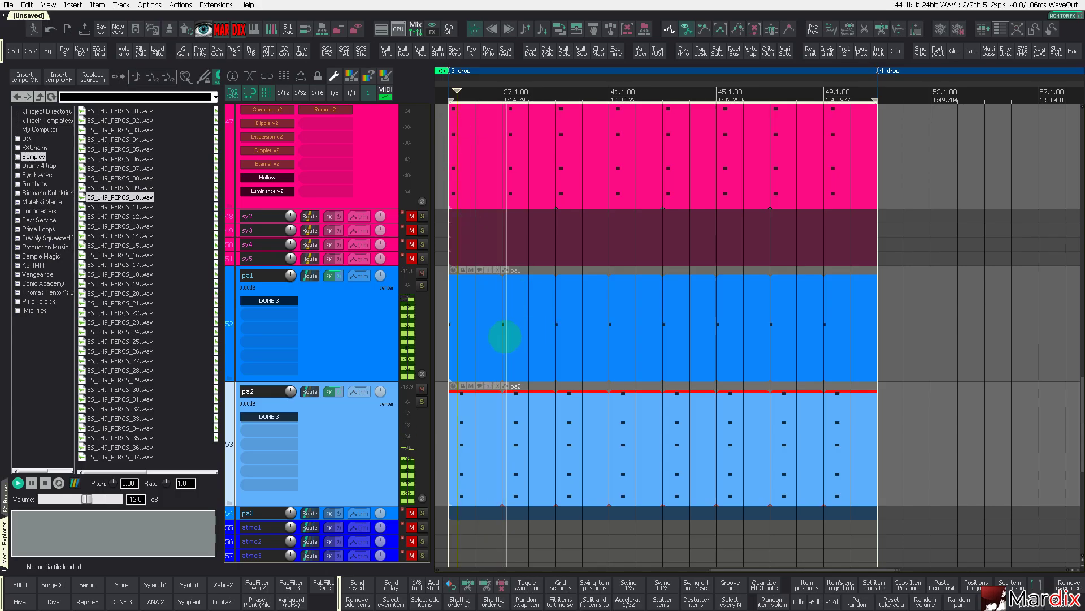
Audition the sy1 track in solo and unsolo it
scroll(352, 344, up, 3)
scroll(353, 343, down, 5)
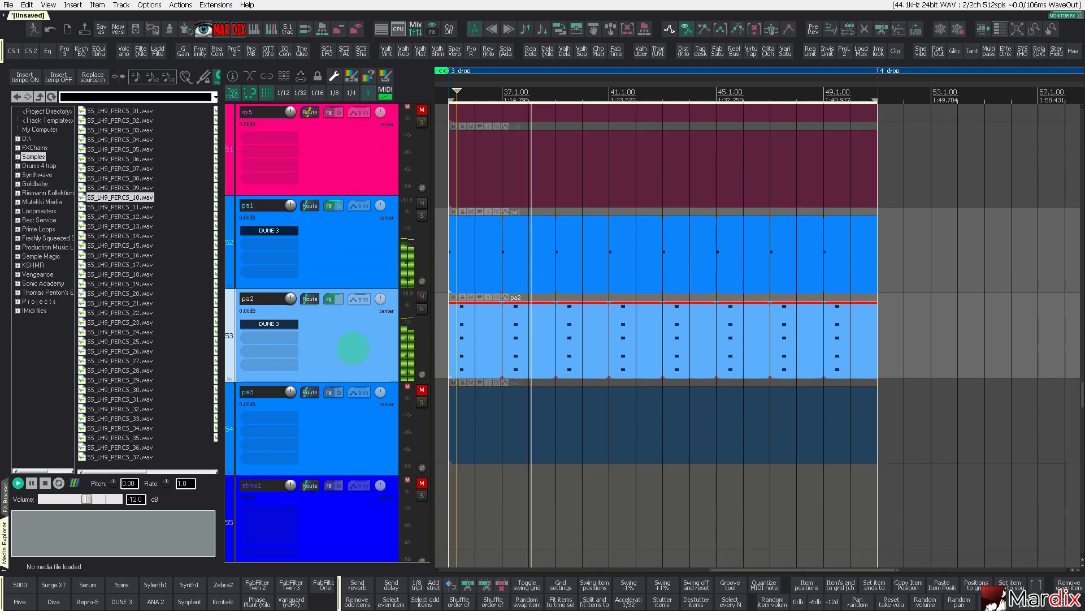
scroll(353, 343, up, 4)
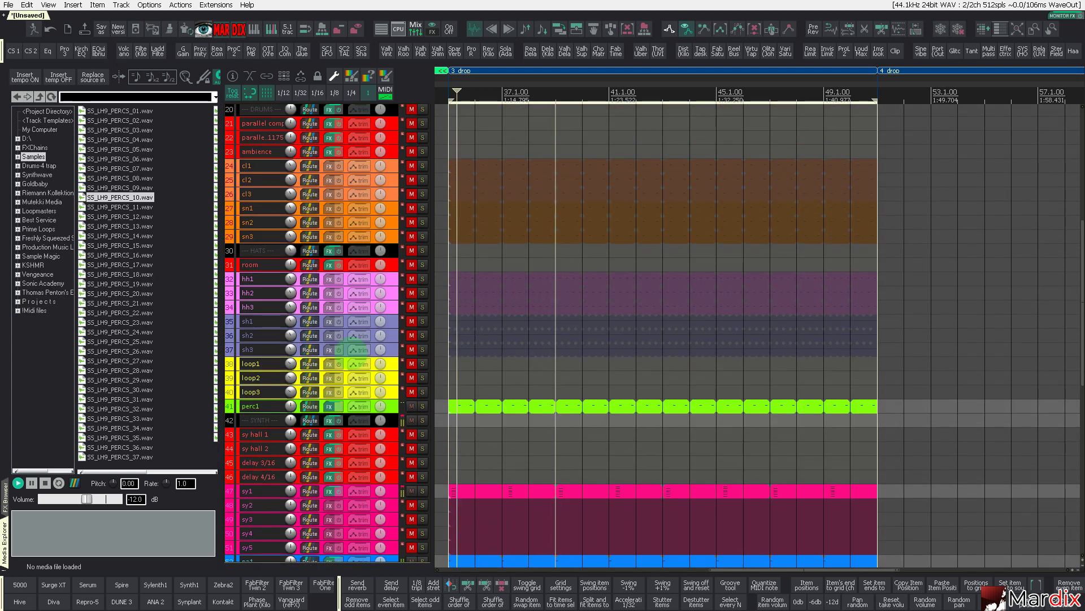
scroll(396, 355, down, 3)
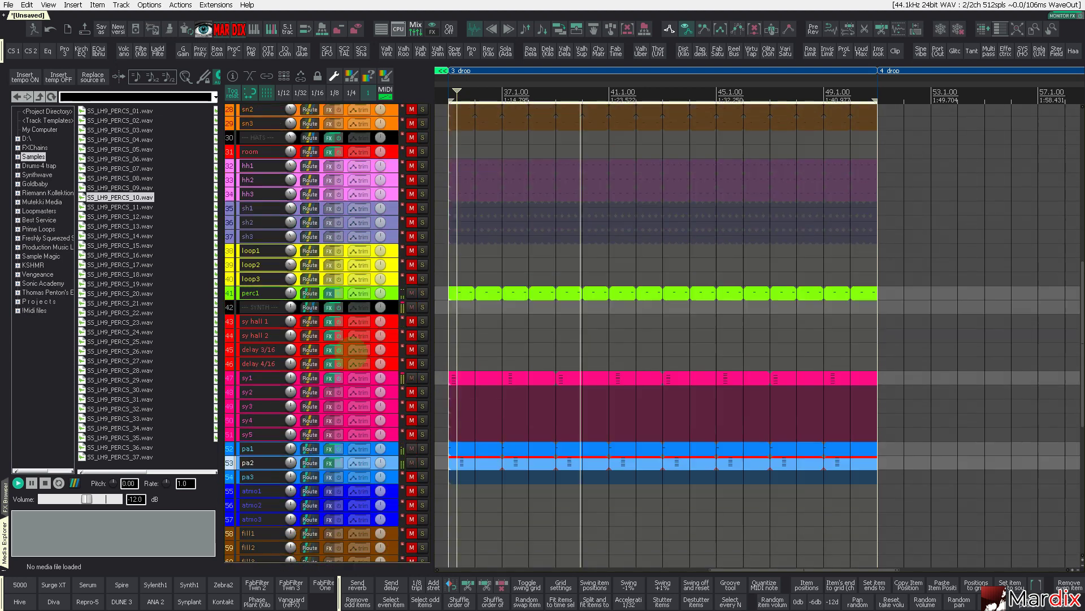
click(422, 364)
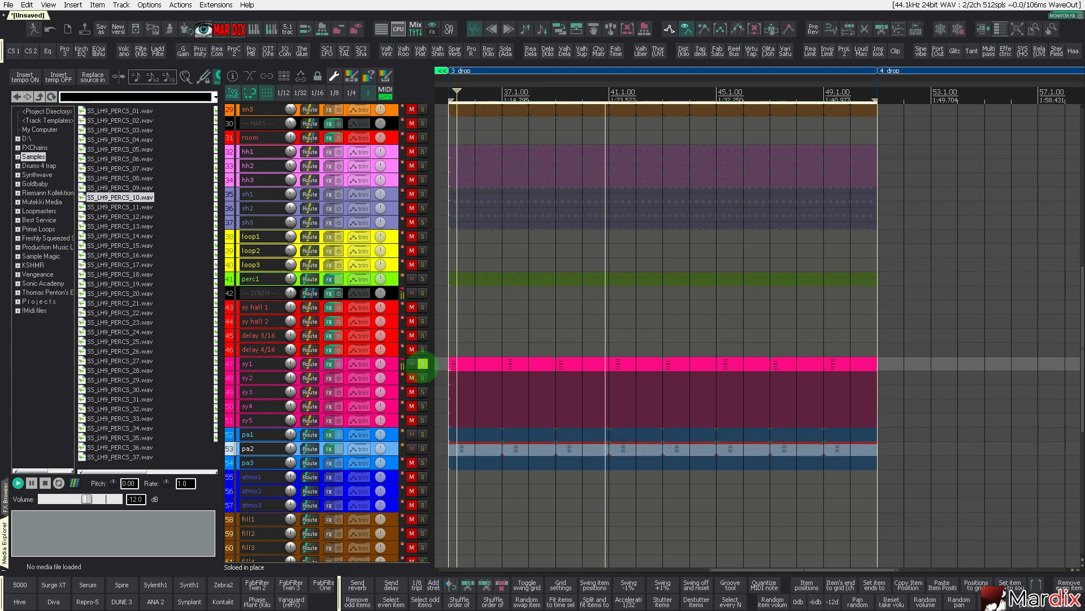
click(422, 364)
Raise the Filter 1 cutoff slightly in Surge XT on the sy1 track and close the plugin window
click(395, 363)
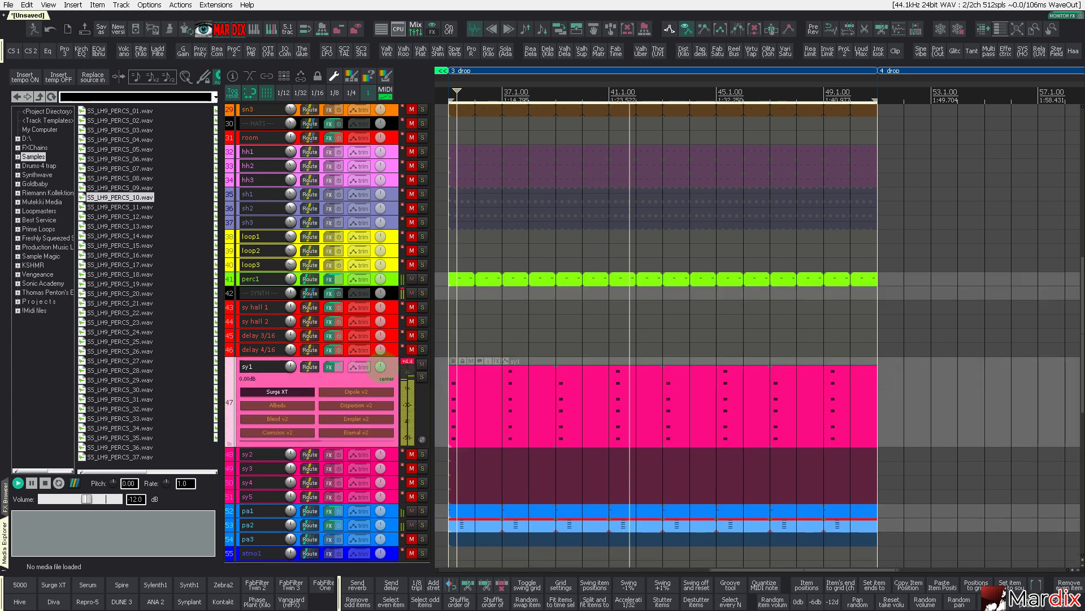
double_click(277, 391)
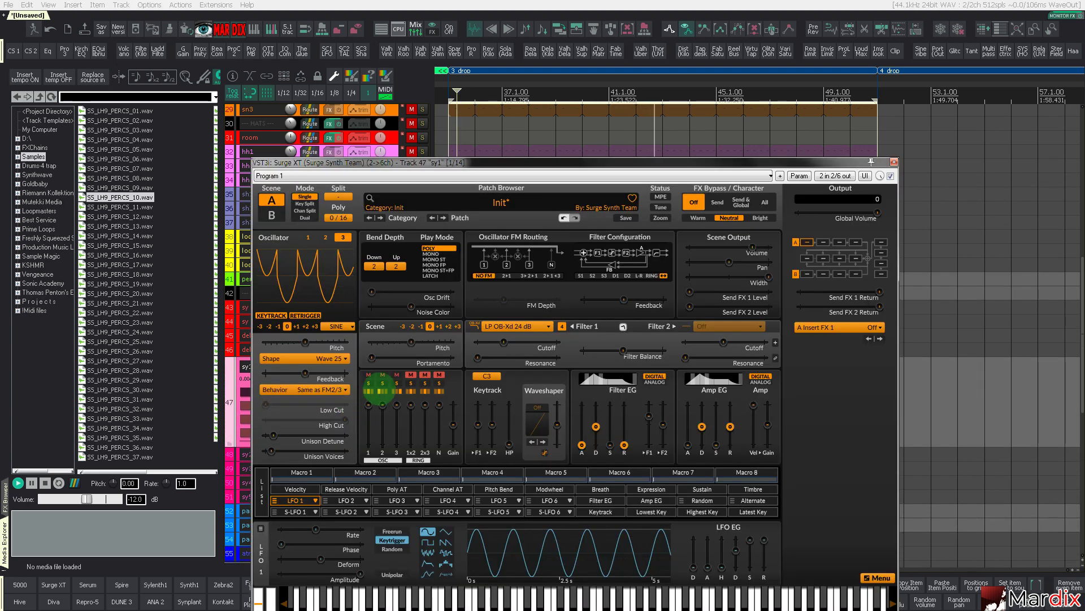
drag(503, 342, 522, 341)
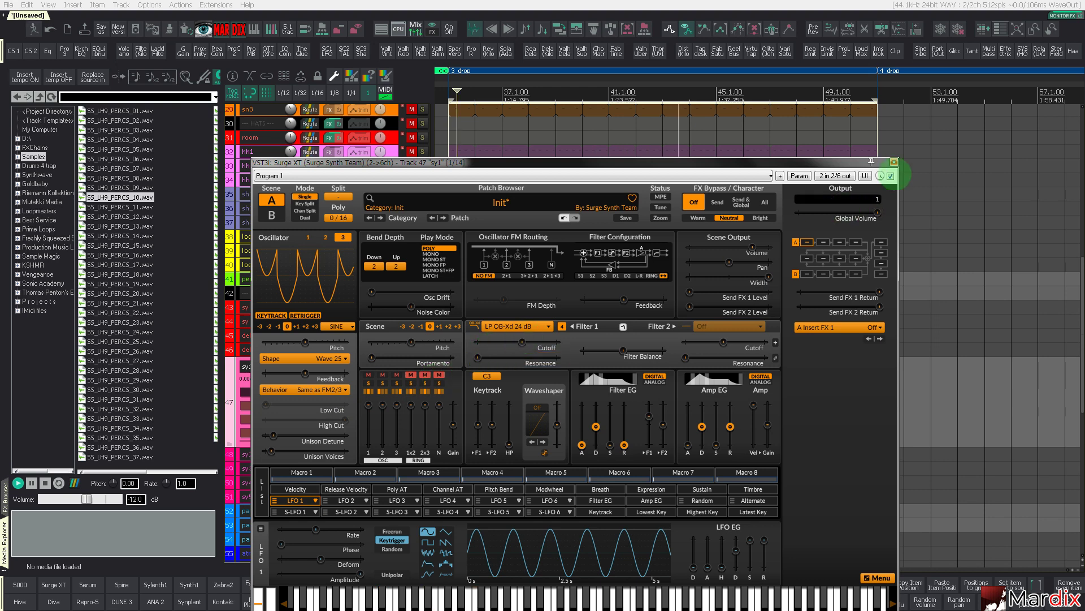
click(894, 161)
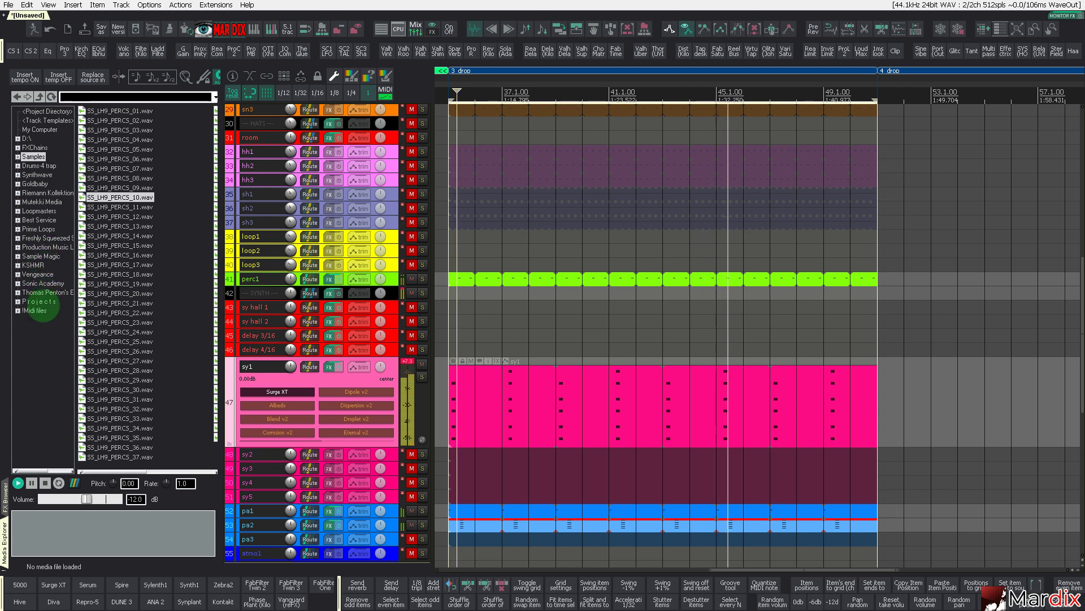
Add the MPhaser effect from the FX browser's Phaser folder to the sy1 track
click(5, 497)
scroll(65, 444, down, 3)
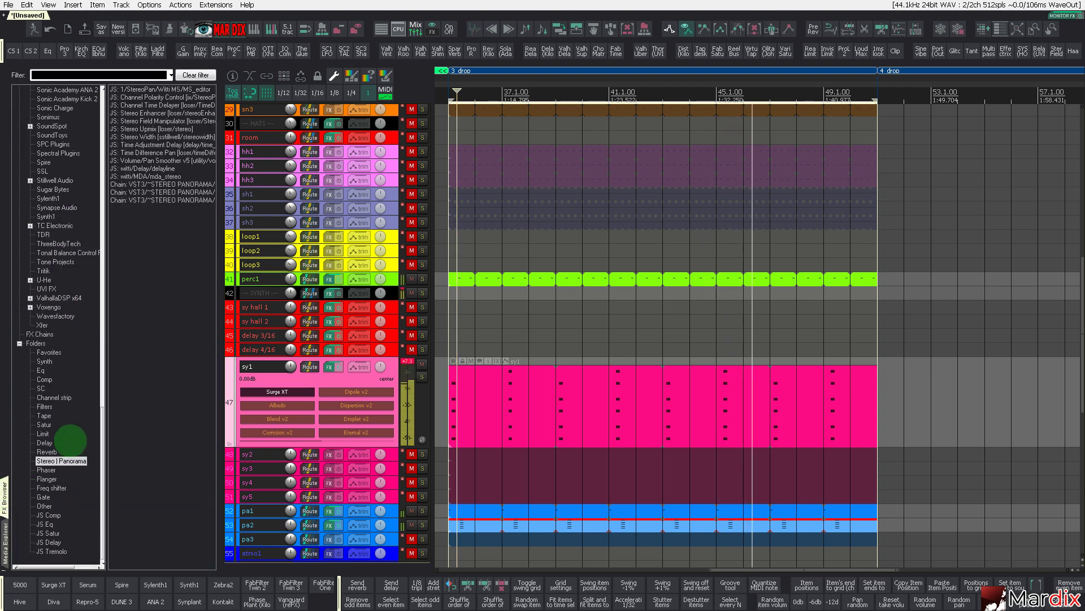
click(48, 479)
click(47, 470)
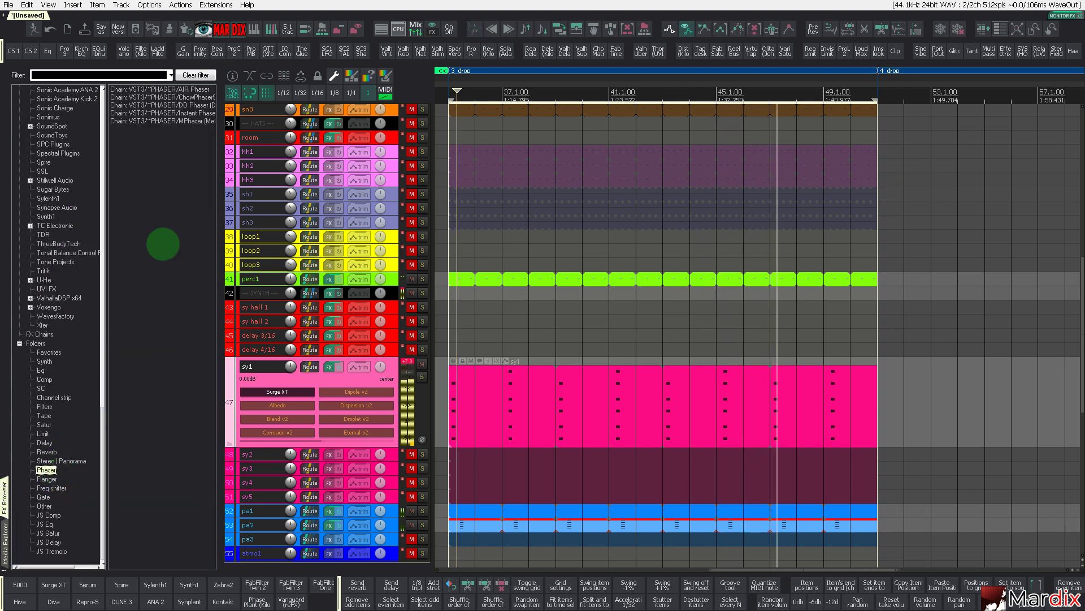
click(182, 122)
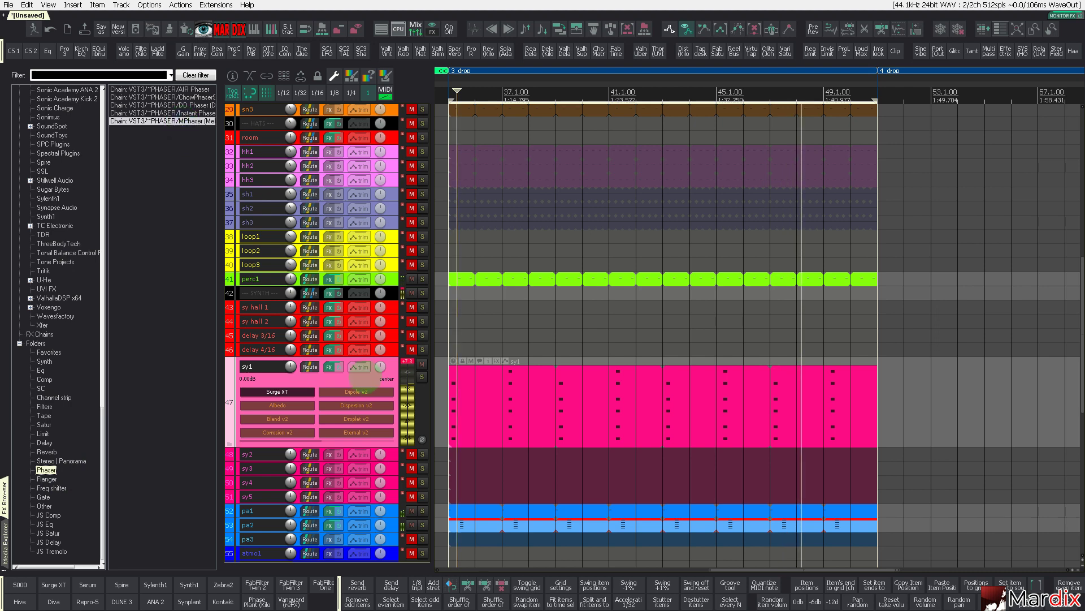
drag(357, 373, 358, 373)
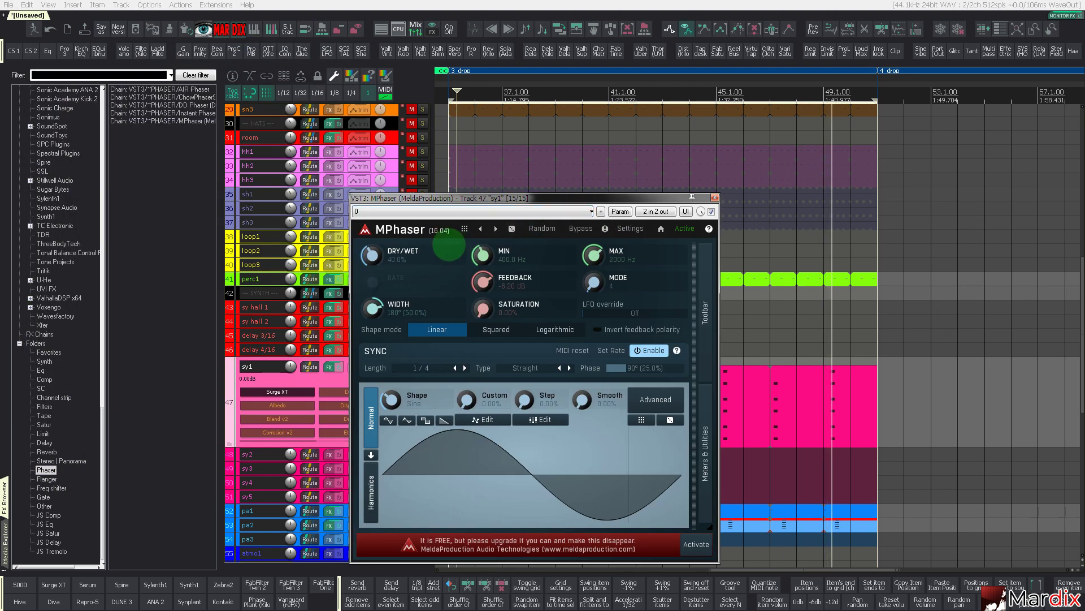
Set MPhaser to 35.2% dry/wet, 117° width and sync length 2, close it and check sy1 in solo
click(454, 368)
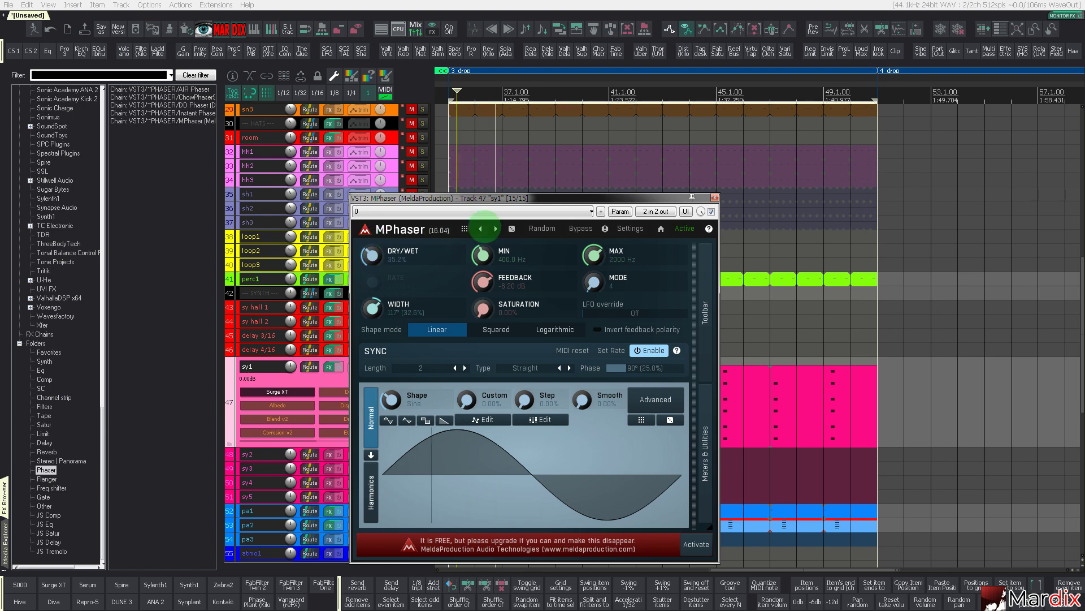
click(714, 197)
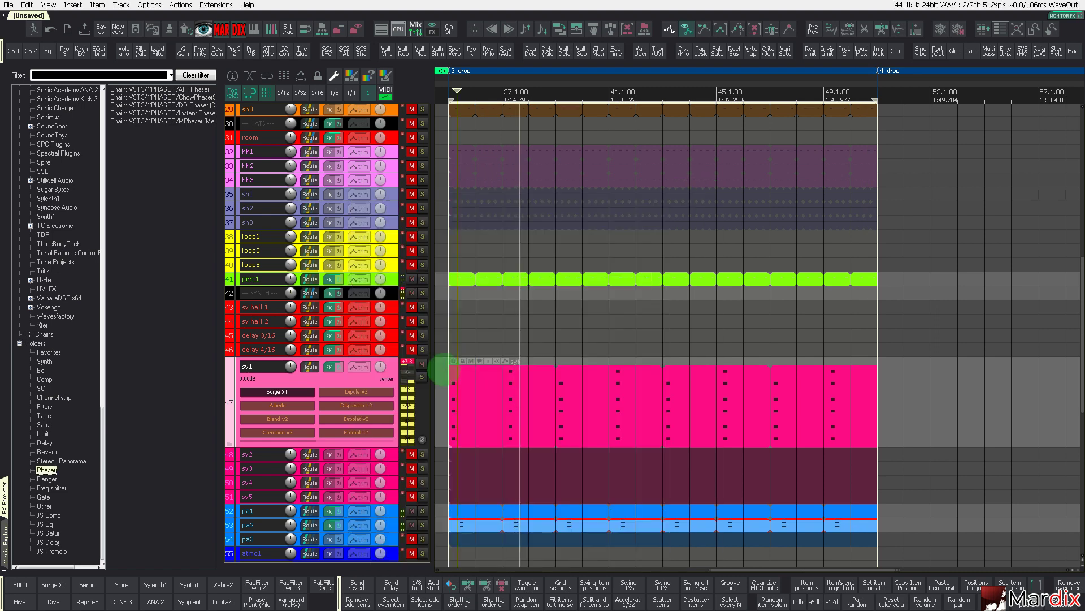
click(422, 377)
click(422, 377)
Mute the pa1 and pa2 tracks
scroll(418, 396, down, 2)
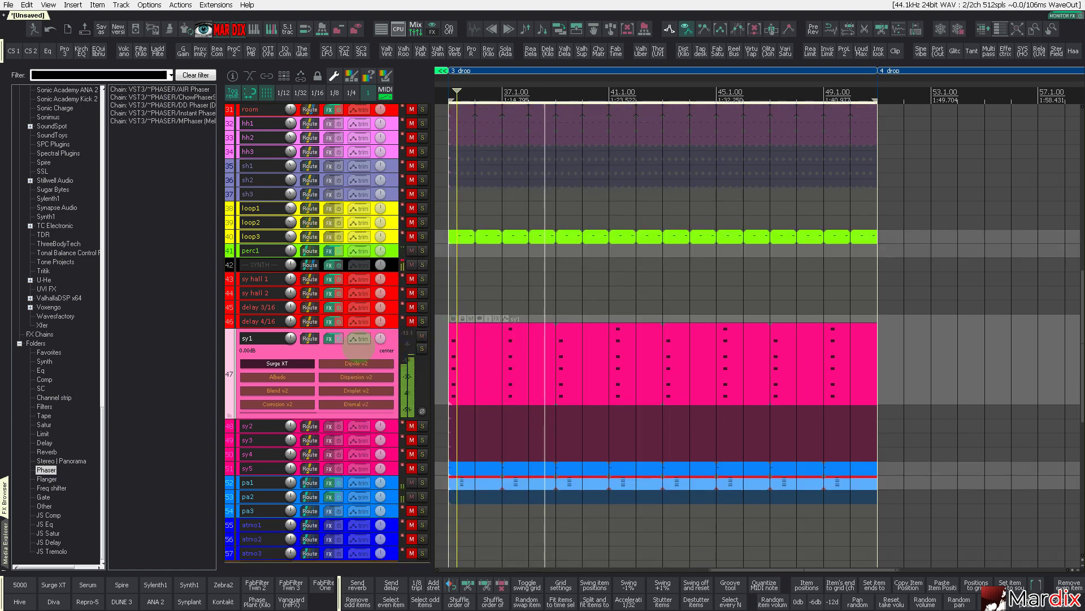
click(412, 454)
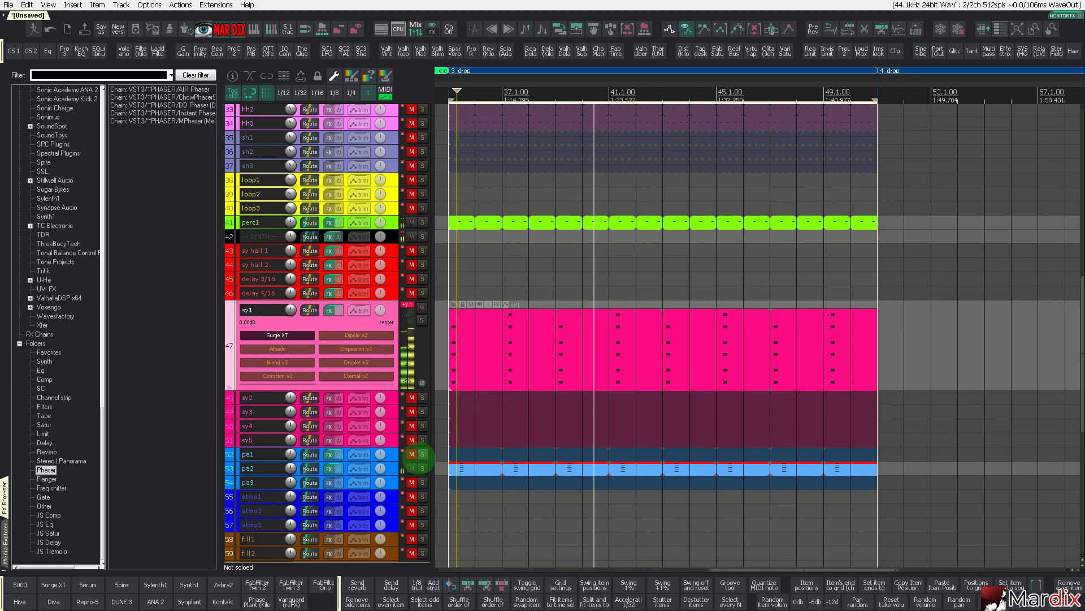
click(411, 468)
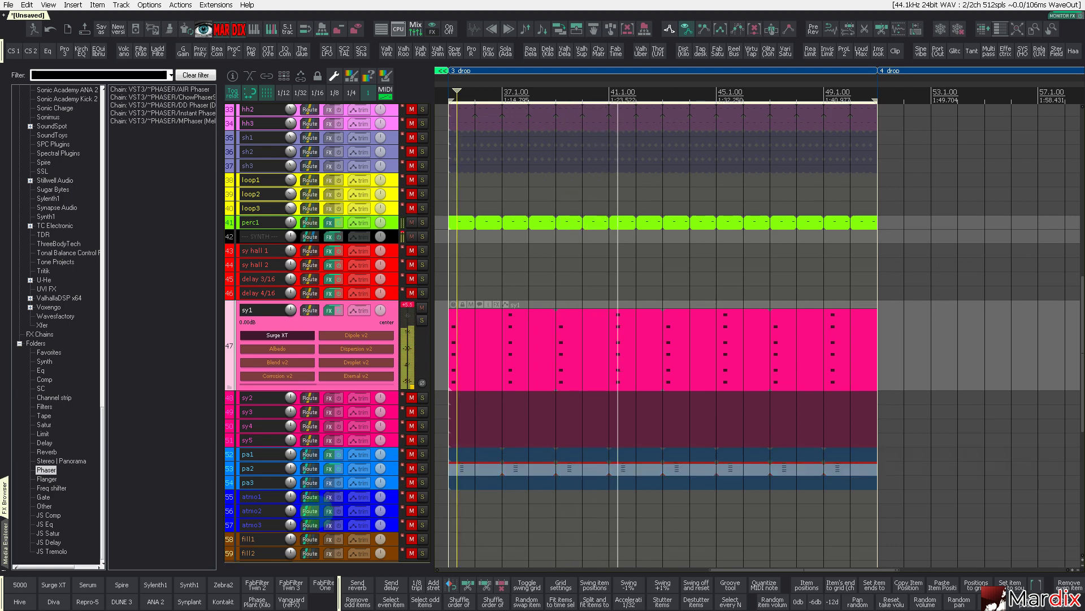
scroll(317, 512, up, 10)
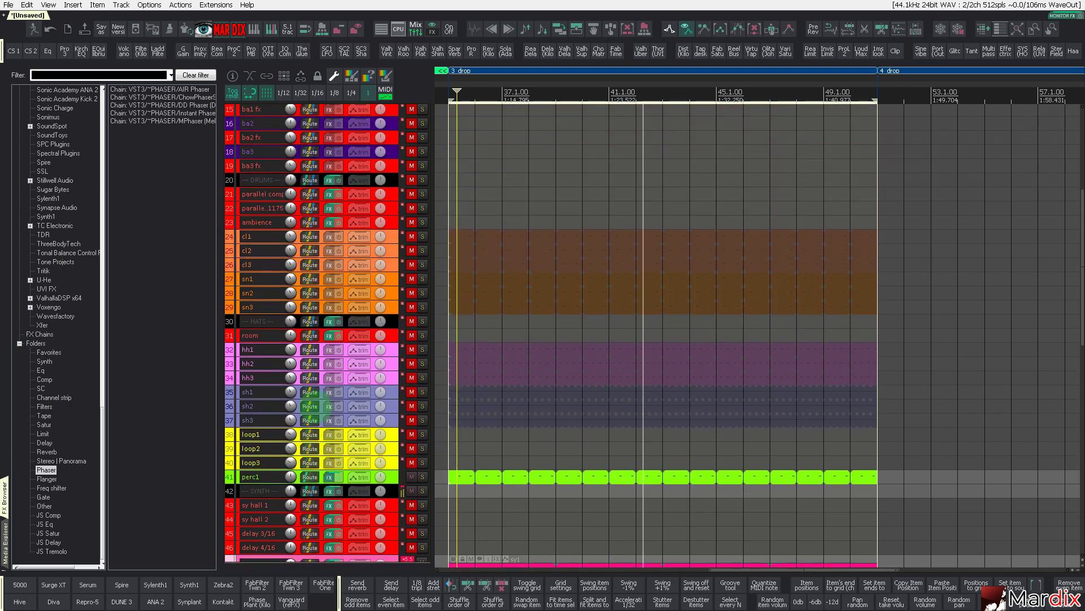
scroll(317, 339, up, 8)
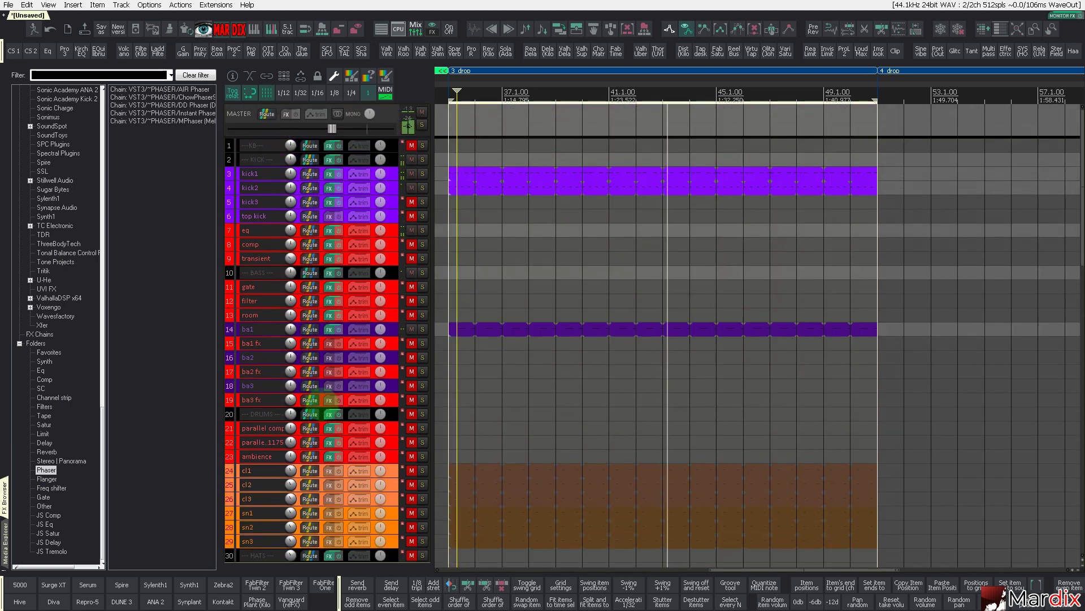
Delete the single D#2 note just before bar 36 in the ba1 MIDI item and close the editor
click(395, 329)
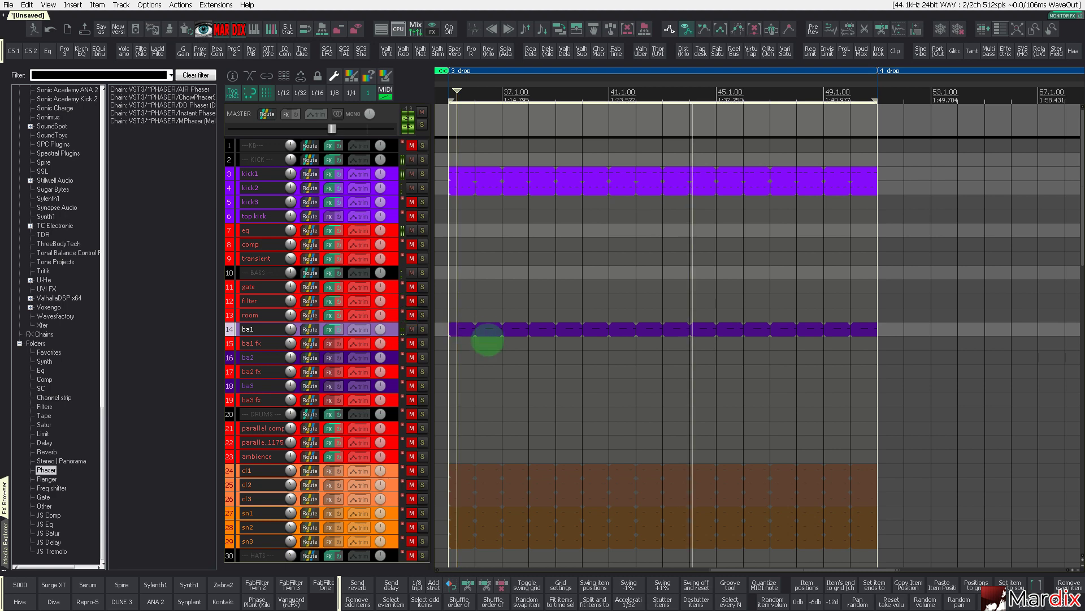
double_click(485, 332)
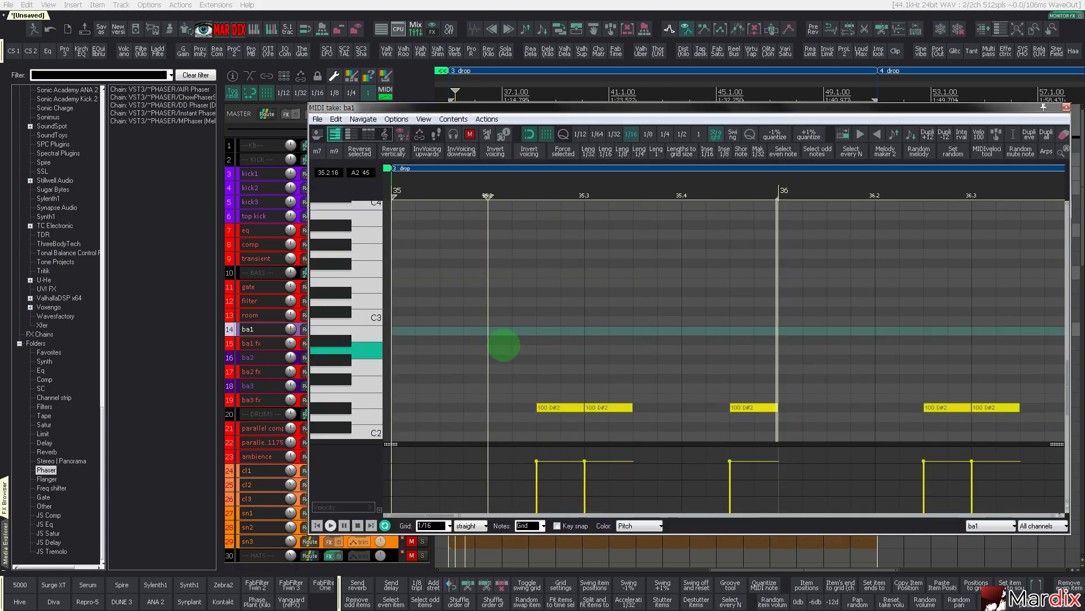
alt+click(741, 408)
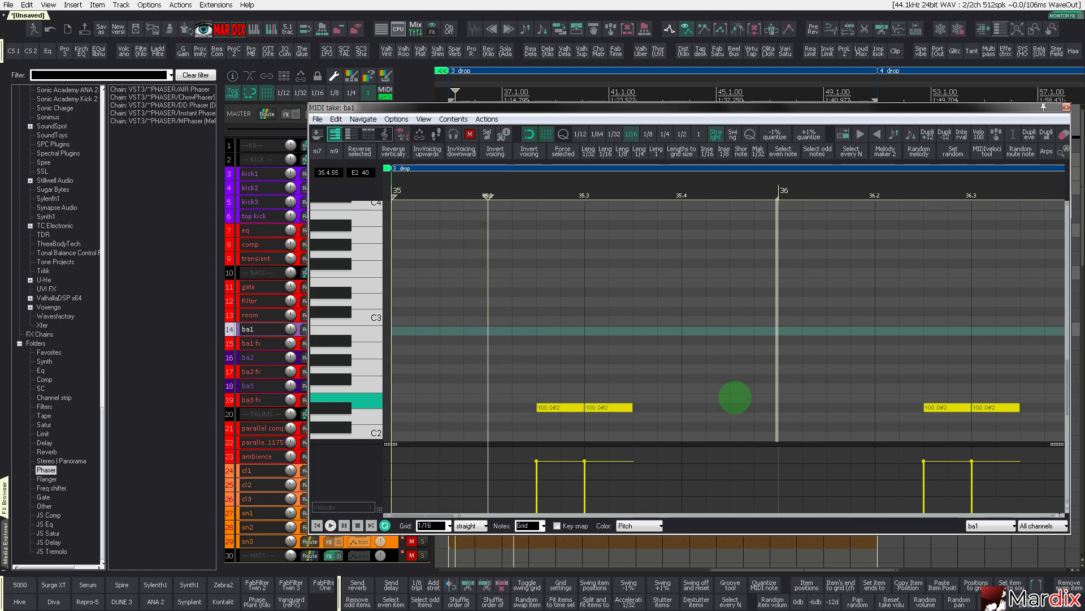
key(Escape)
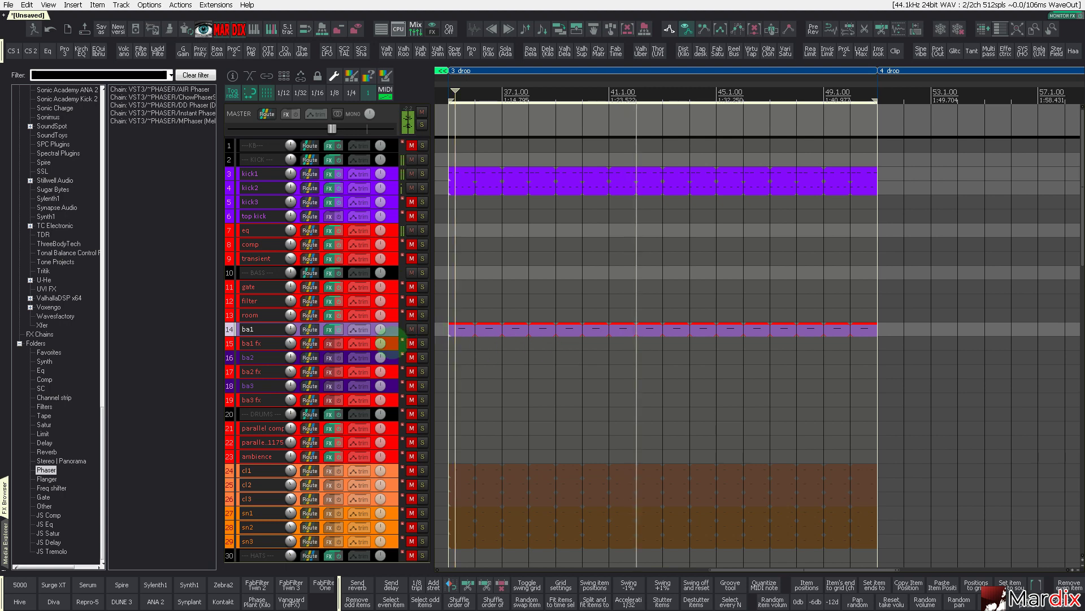
Unmute the bass group's gate and filter tracks
click(412, 286)
click(412, 301)
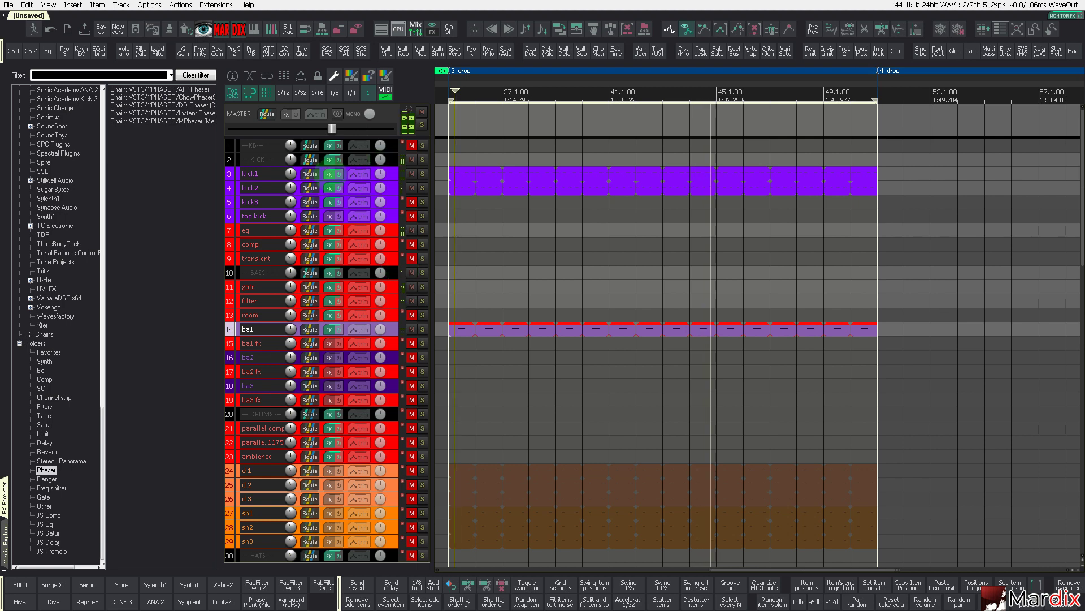
Set BazzISM2 on the kick1 track to an fStart of 119 Hz and distortion of 0.50, and close its effects window
click(329, 174)
drag(358, 100, 470, 259)
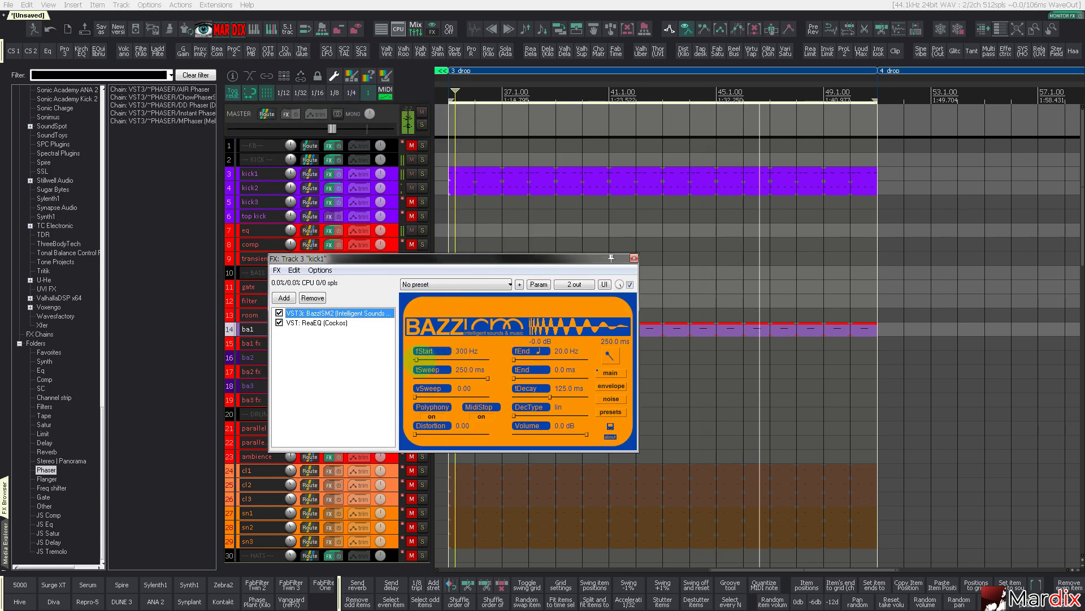
drag(417, 351, 392, 364)
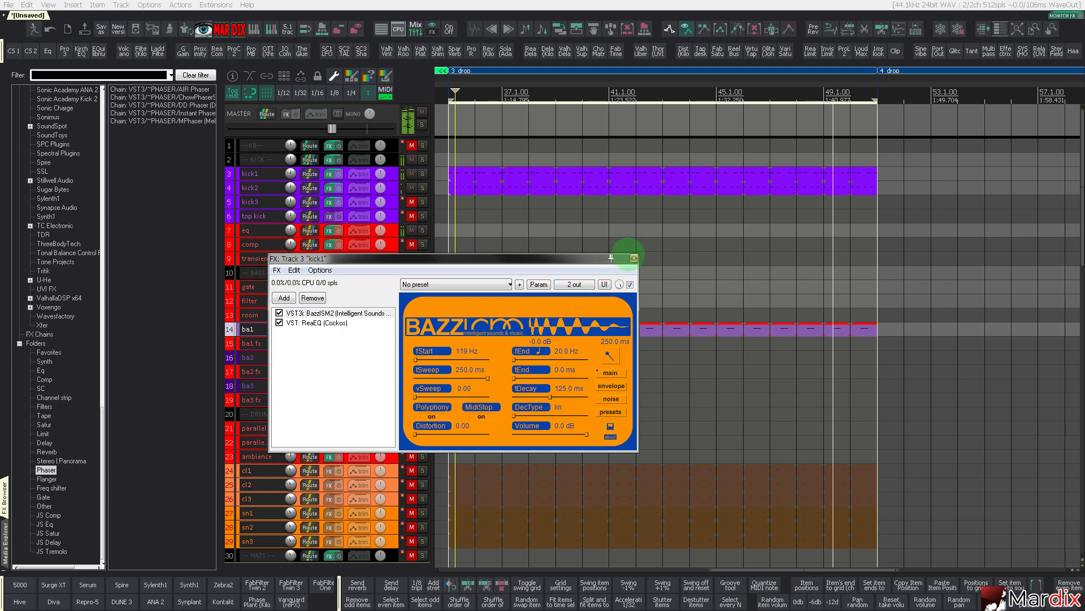
drag(446, 437, 452, 438)
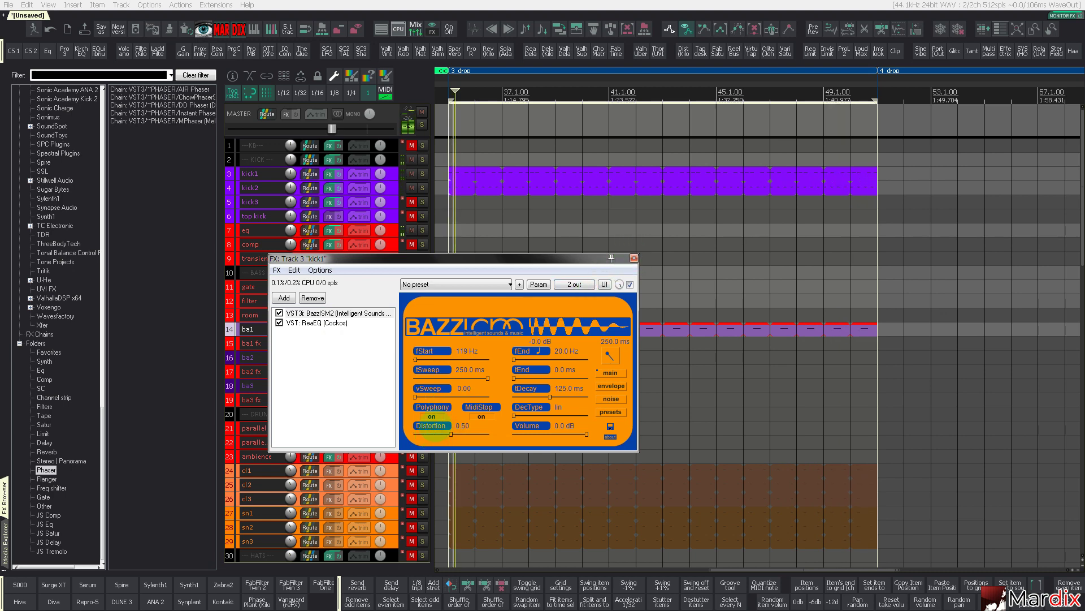
click(633, 258)
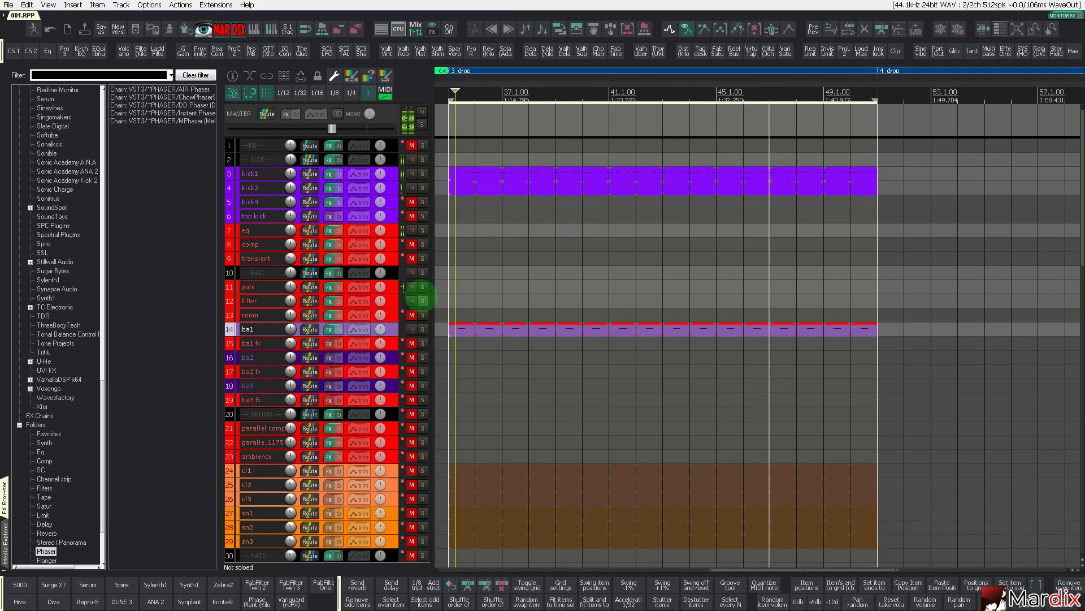
Examine the kick and bass track levels in the mixer and return to the arrangement
click(415, 28)
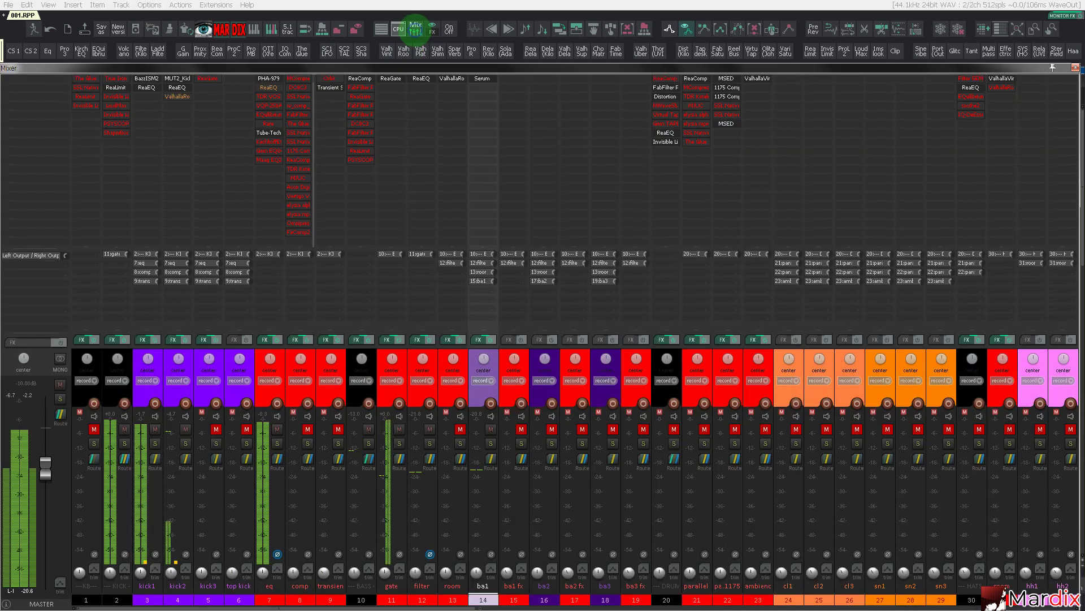
click(415, 29)
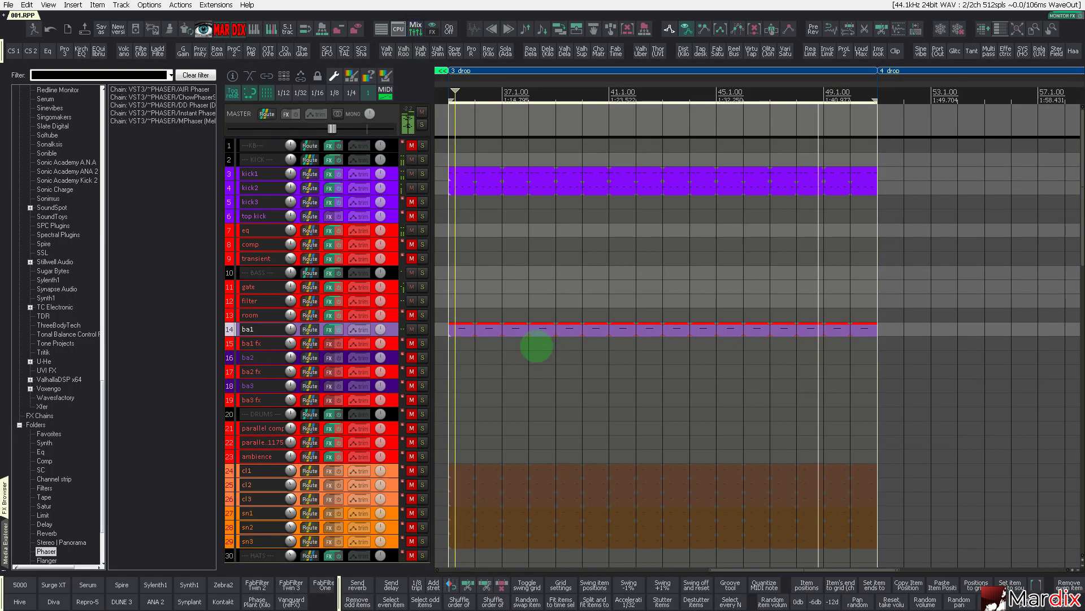
click(535, 346)
key(grave)
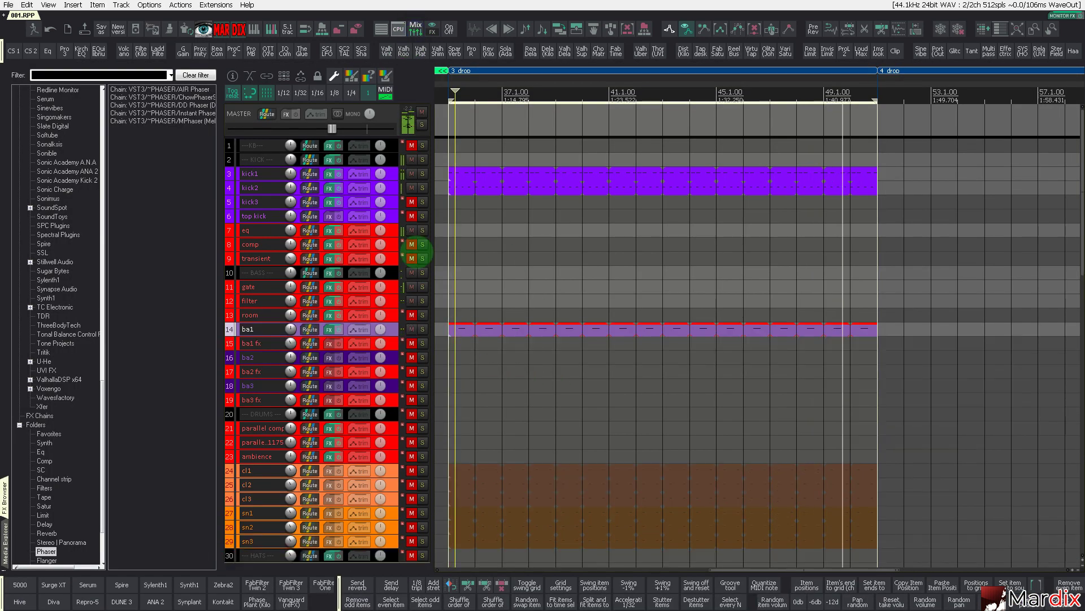
Compare the kick2 track soloed and muted against the rest of the mix, restoring its normal playback
click(423, 188)
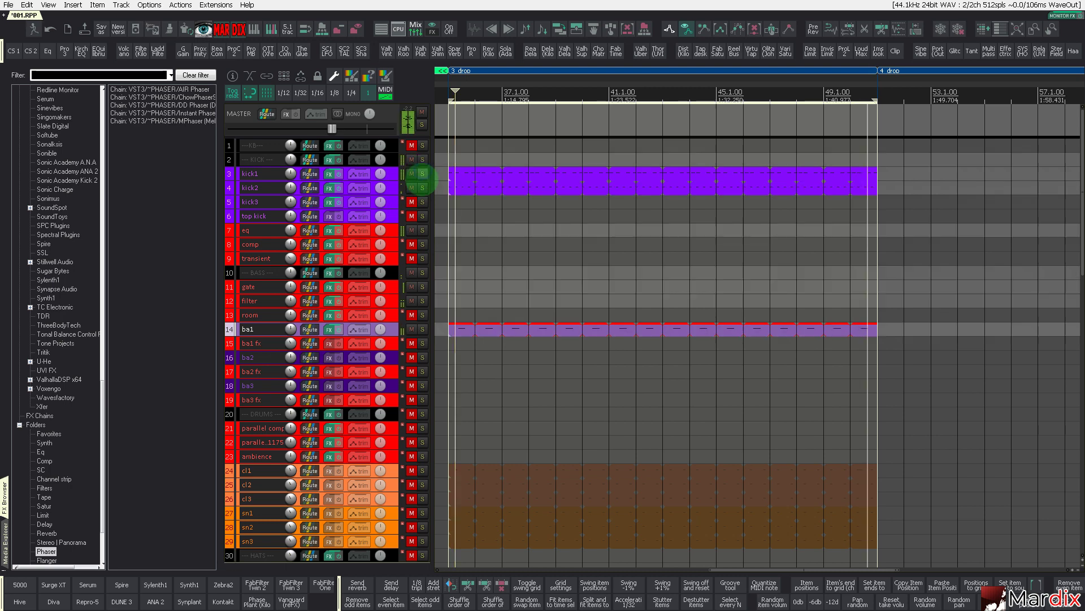
click(422, 188)
click(412, 187)
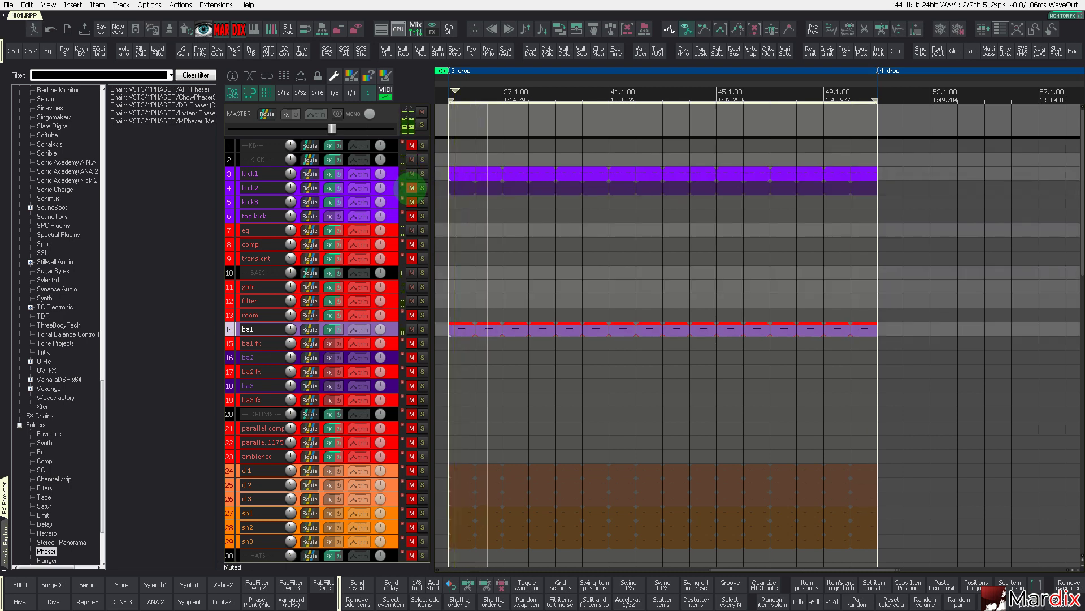
click(411, 188)
Expand the kick2 track, bypass its ReaEQ, switch its sampler to MUT2_Kick_11.wav and close the sampler
click(399, 188)
drag(389, 195, 389, 279)
click(268, 215)
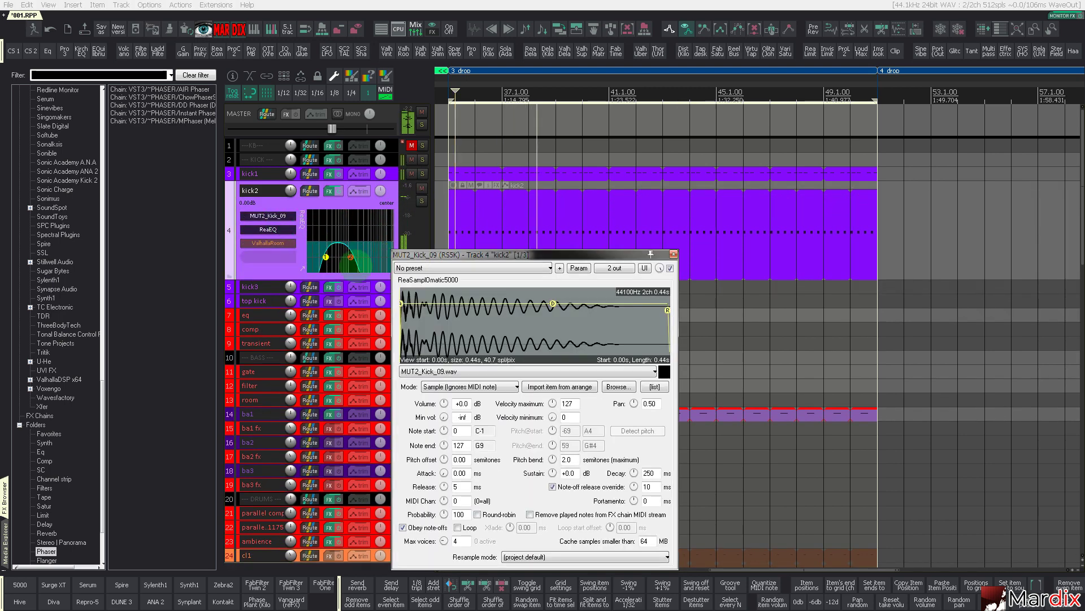
shift+click(283, 231)
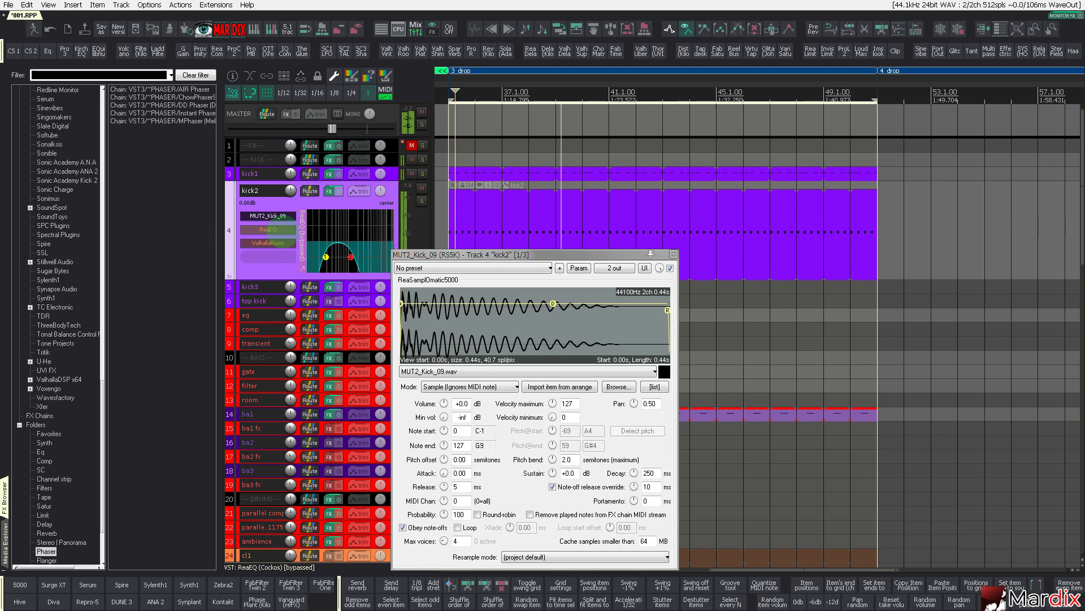
click(465, 371)
click(467, 371)
scroll(467, 371, down, 1)
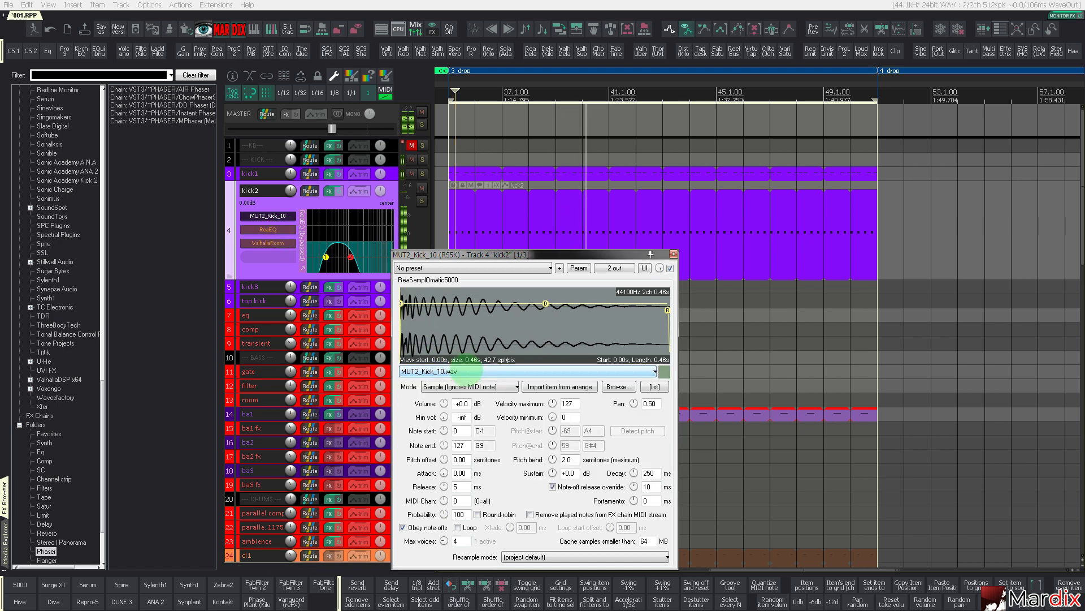
scroll(472, 371, down, 1)
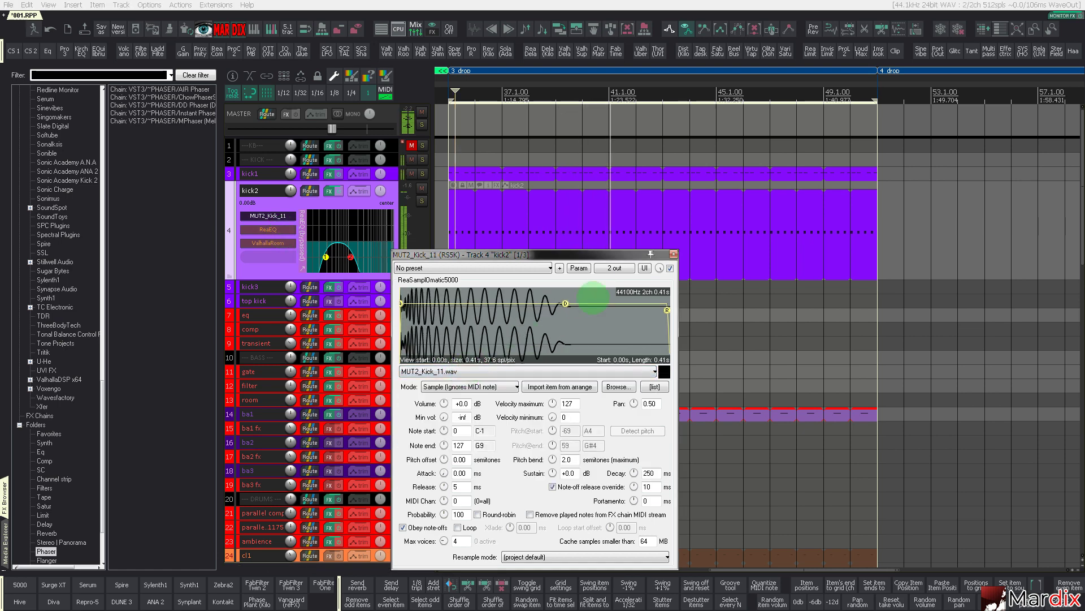
click(673, 254)
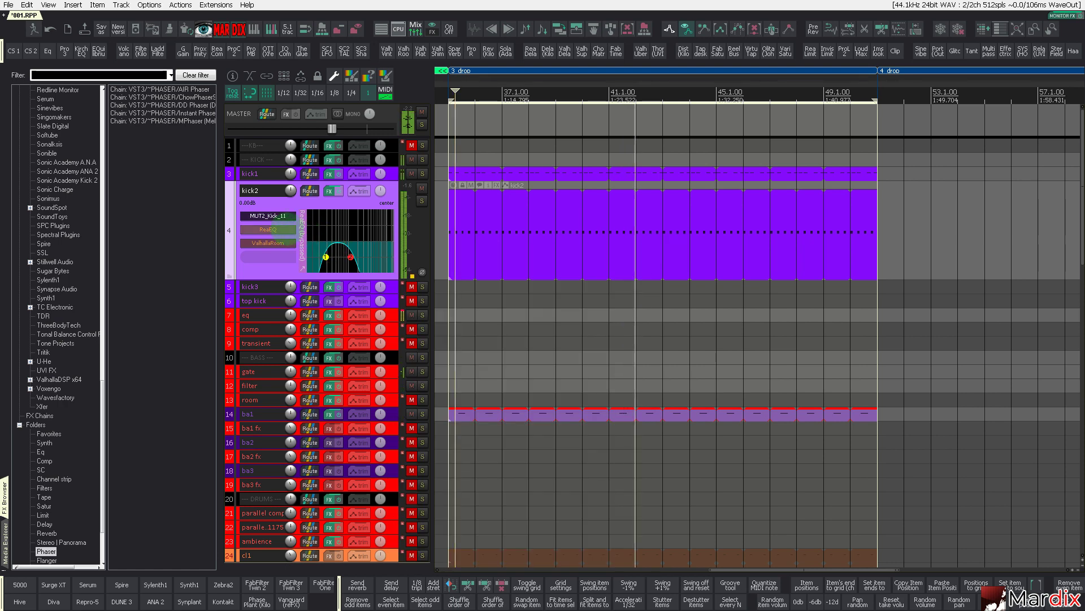
Re-enable ReaEQ on kick2, lower its low-pass band to 1107 Hz and close the EQ
click(268, 229)
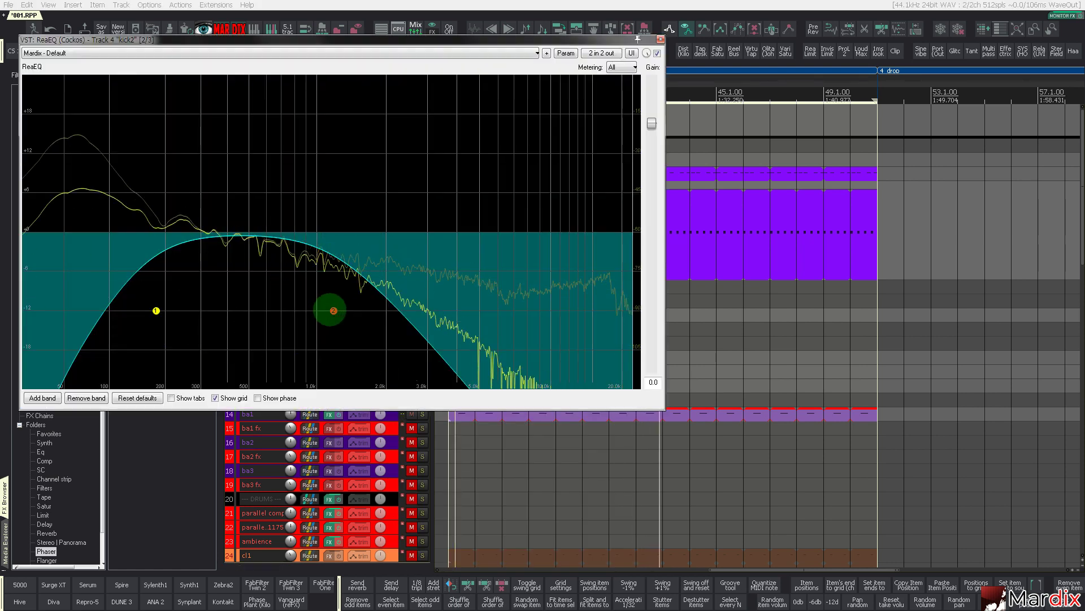
mouse_move(332, 310)
mouse_down()
mouse_move(400, 322)
mouse_move(306, 315)
mouse_move(323, 317)
mouse_up()
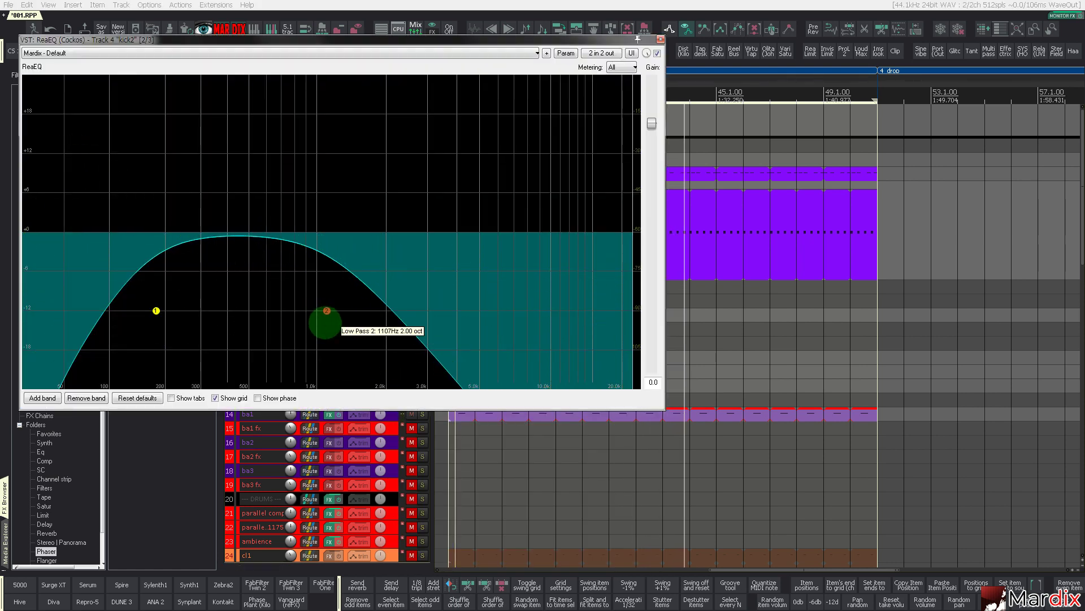
click(659, 40)
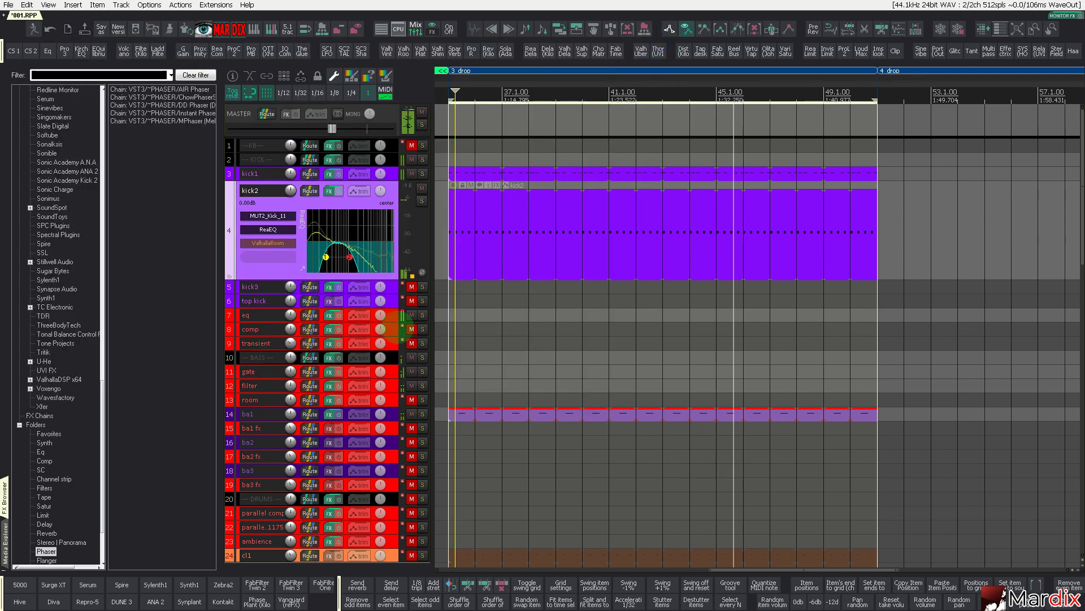
Unmute and expand the comp track, open its effects chain beside the track list and restore the track's normal phase
click(395, 331)
scroll(393, 331, up, 5)
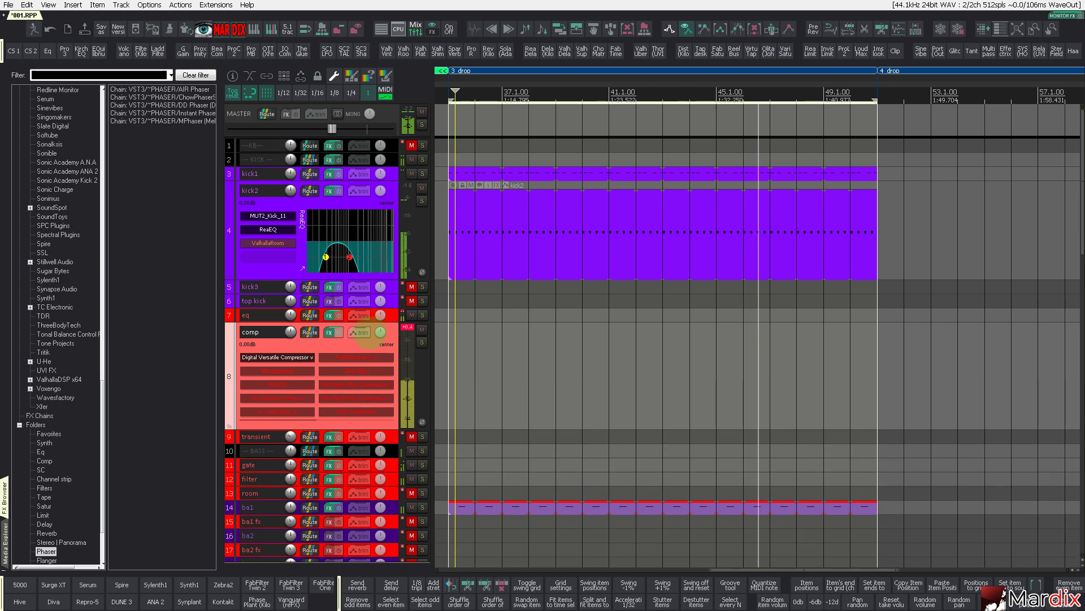
click(333, 332)
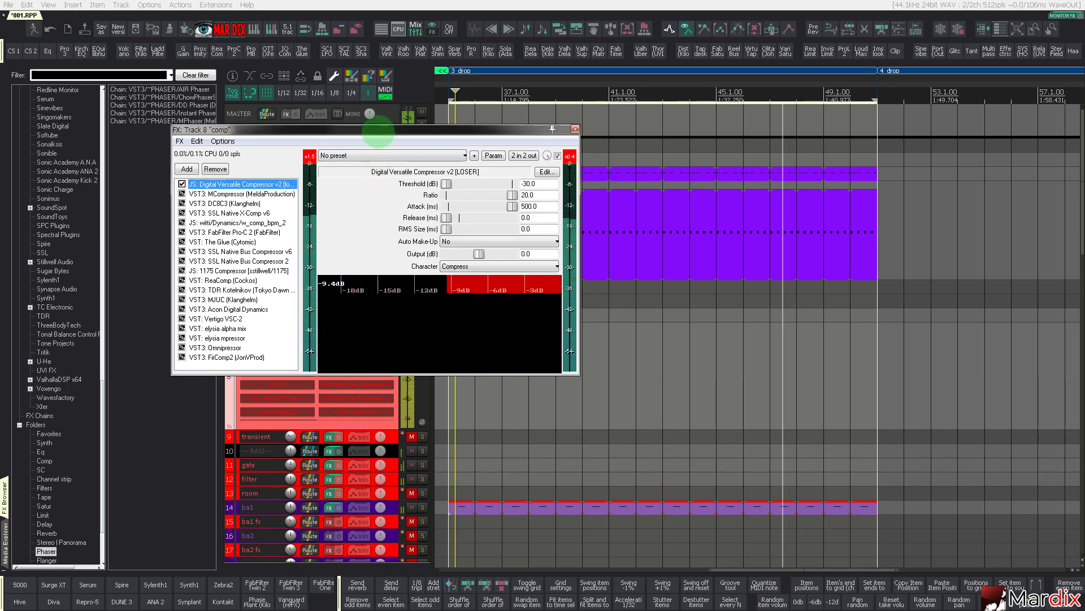
drag(384, 124, 721, 292)
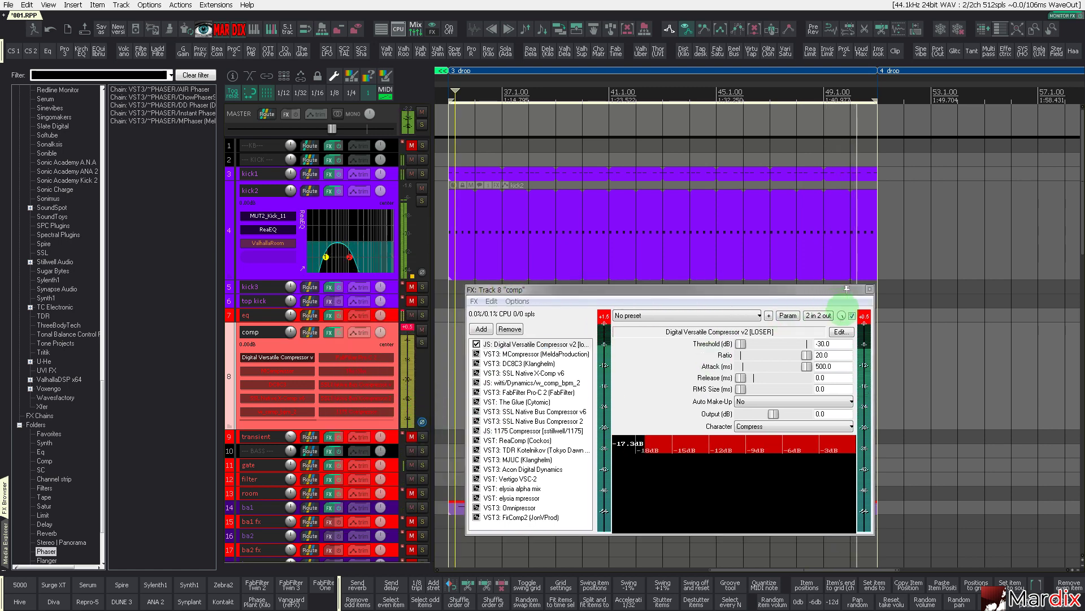
drag(718, 294, 722, 294)
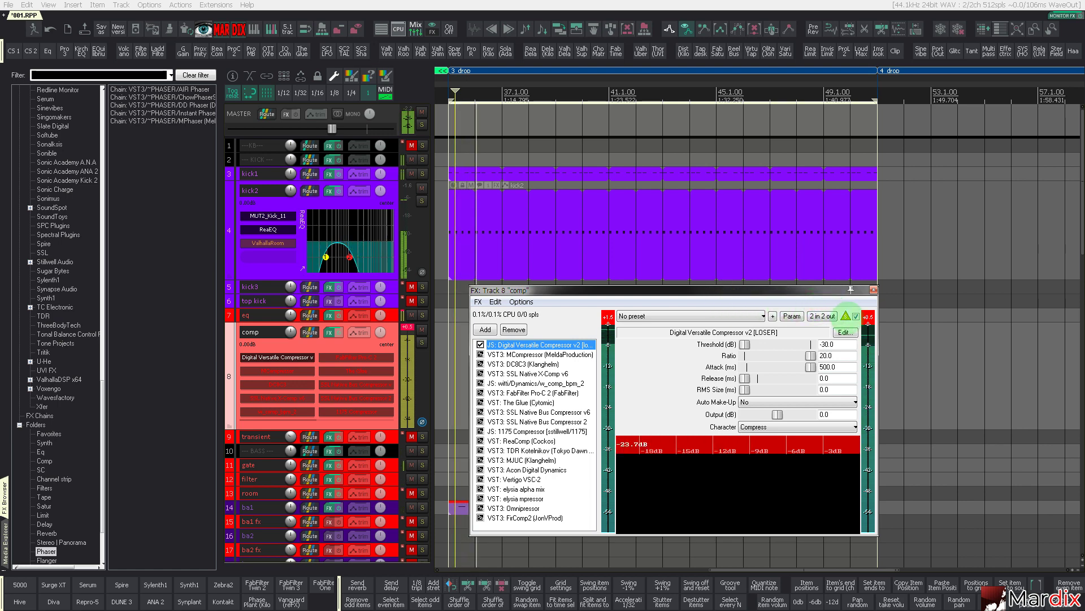
click(422, 422)
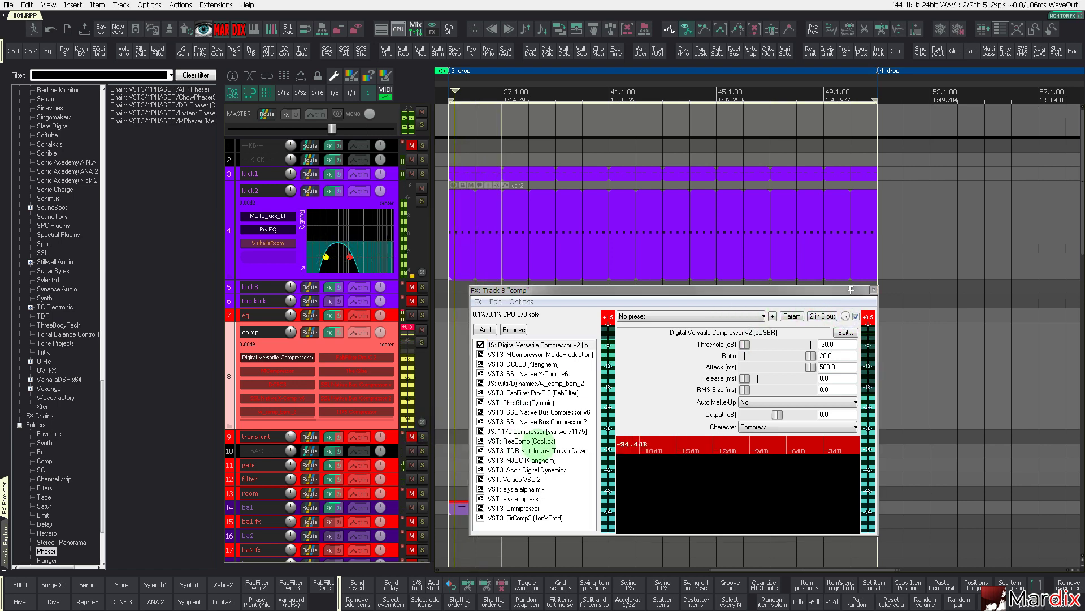
Try SSL Native Bus Compressor 2 on the comp track in place of Digital Versatile Compressor v2, and bypass it
click(548, 421)
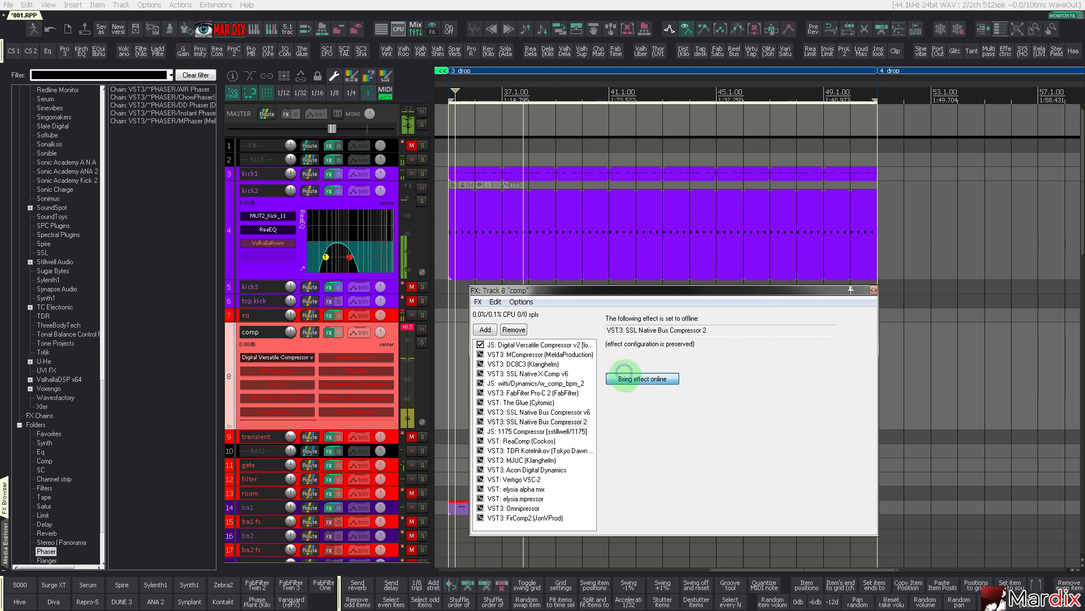
click(624, 374)
click(480, 315)
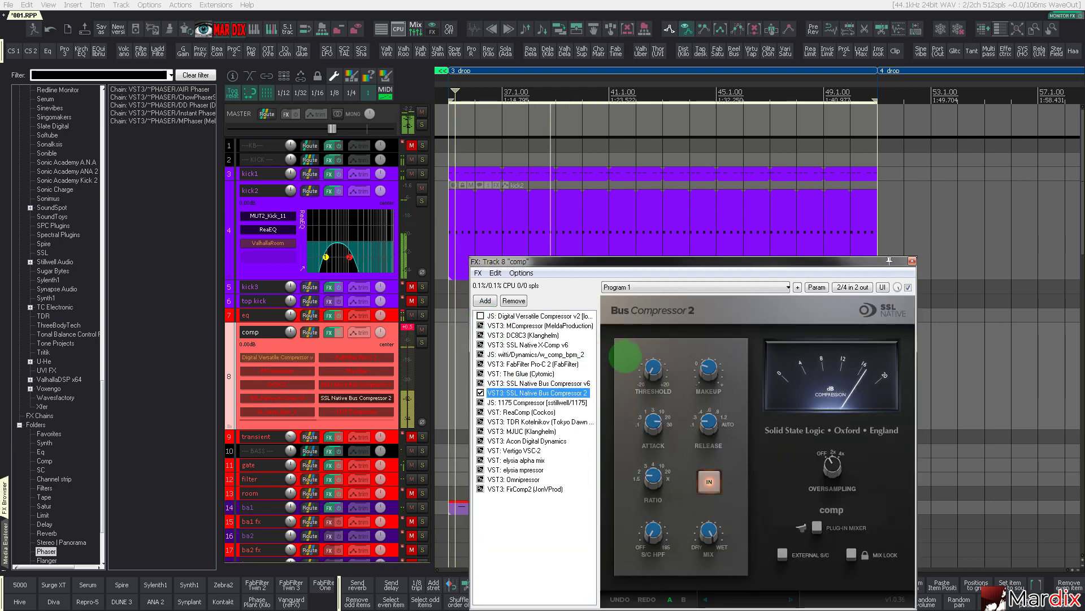
drag(663, 478, 668, 445)
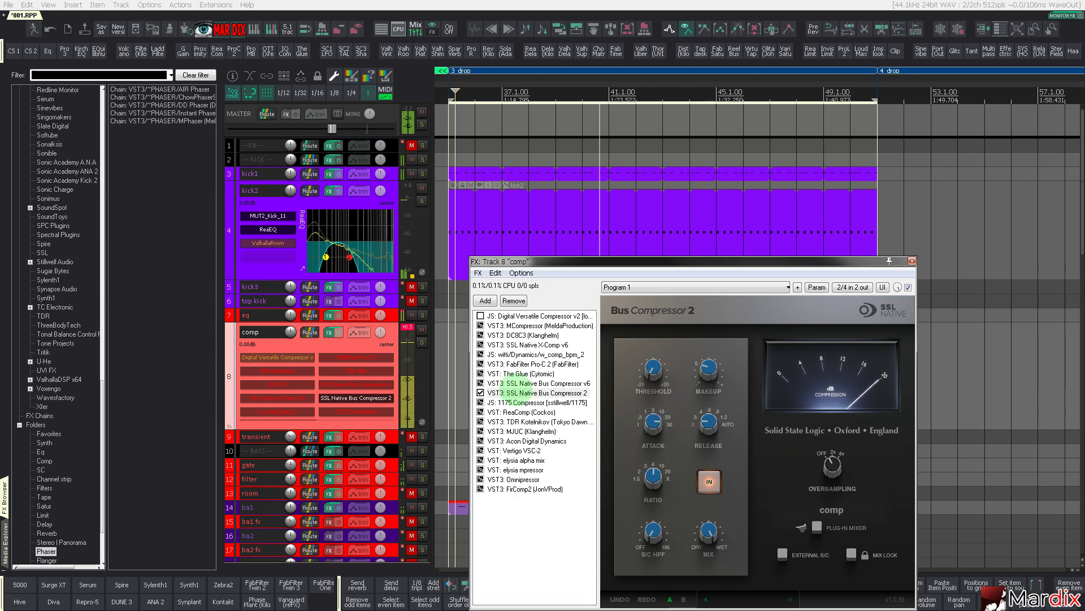
click(481, 393)
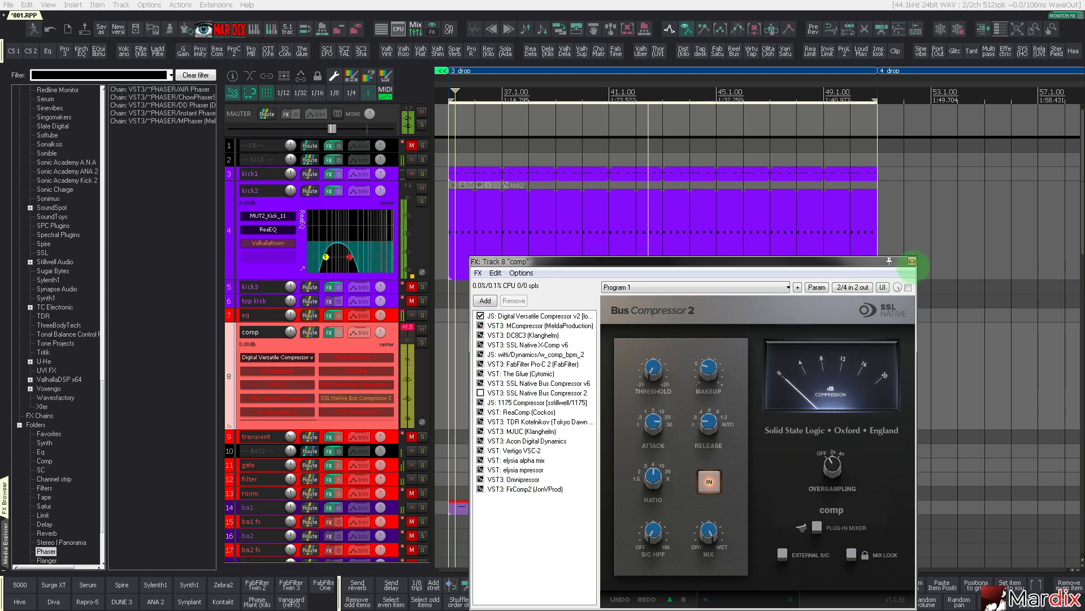
Set Digital Versatile Compressor v2 on the comp track to Limit character with a ratio of 10, and close the window
click(577, 315)
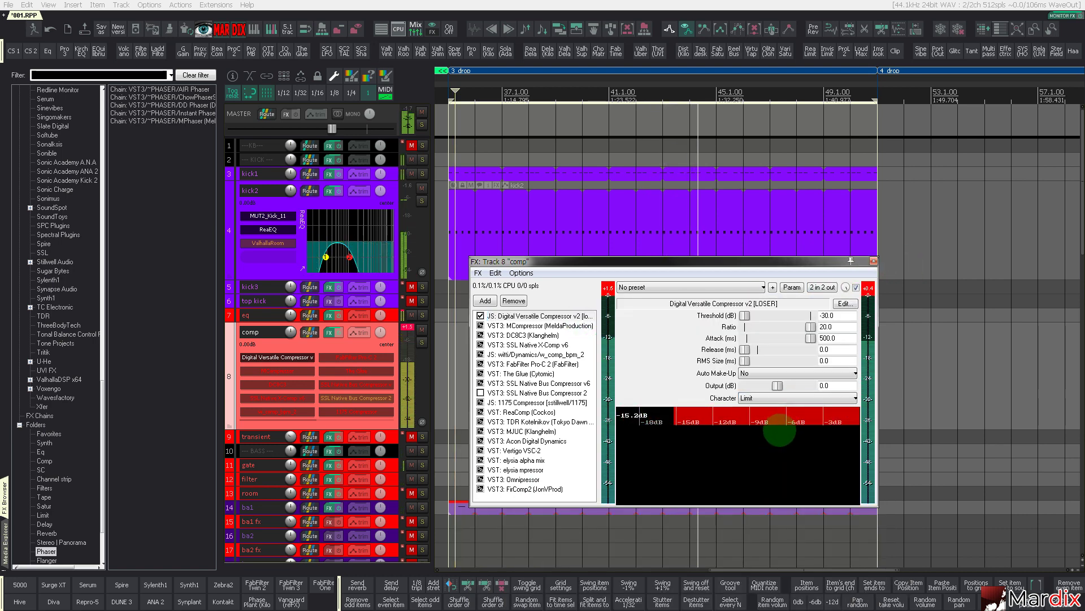
drag(837, 326, 815, 327)
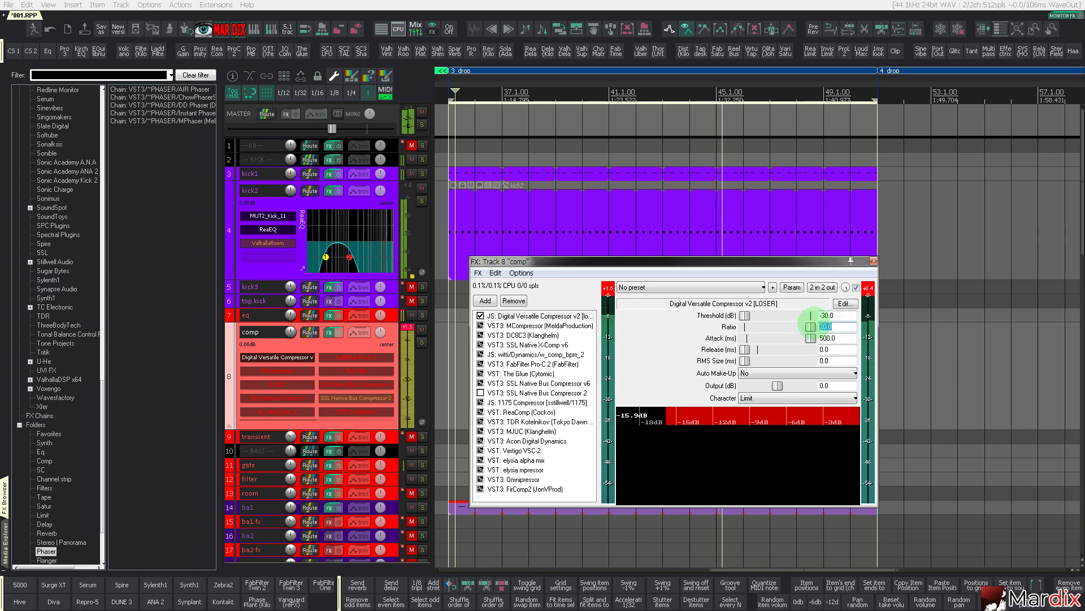
text(10)
click(837, 339)
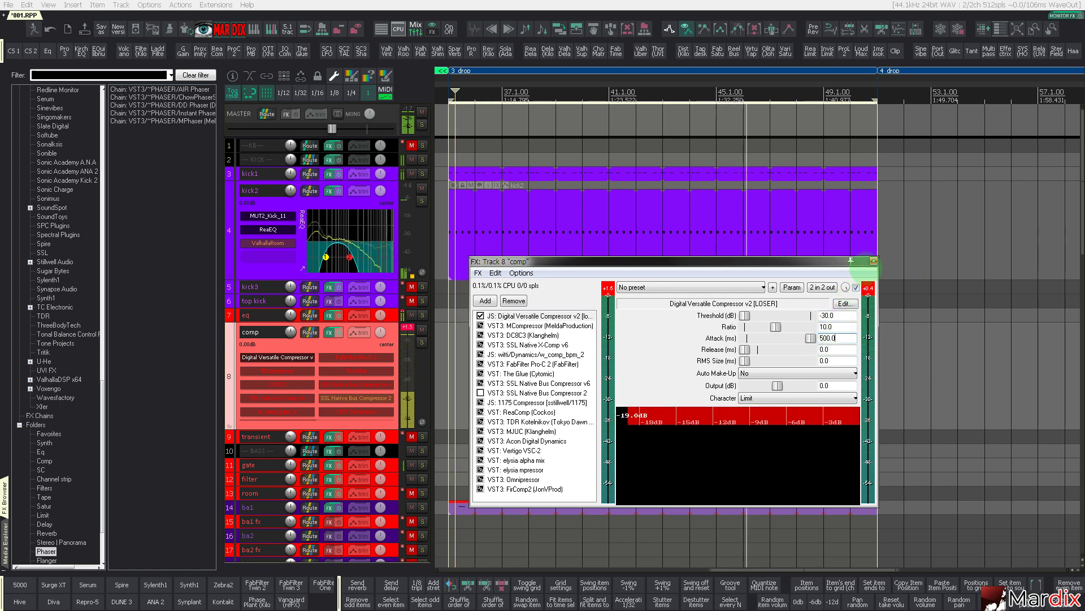
click(873, 260)
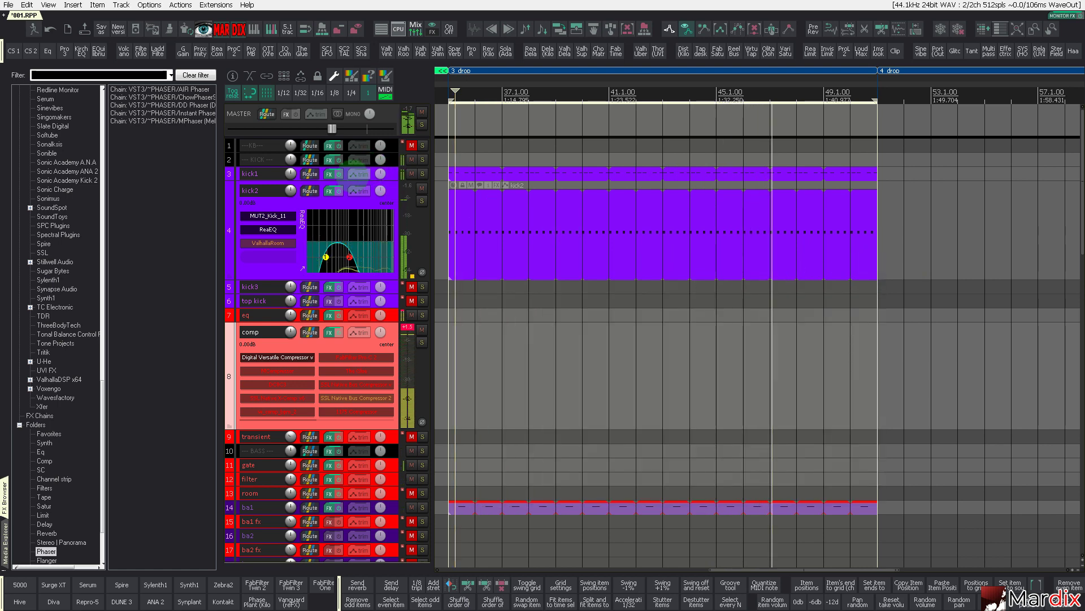
Set fStart to 195 Hz in BazzISM2 on the kick1 track and close its effects window
click(329, 173)
drag(398, 258, 447, 306)
drag(467, 406, 469, 406)
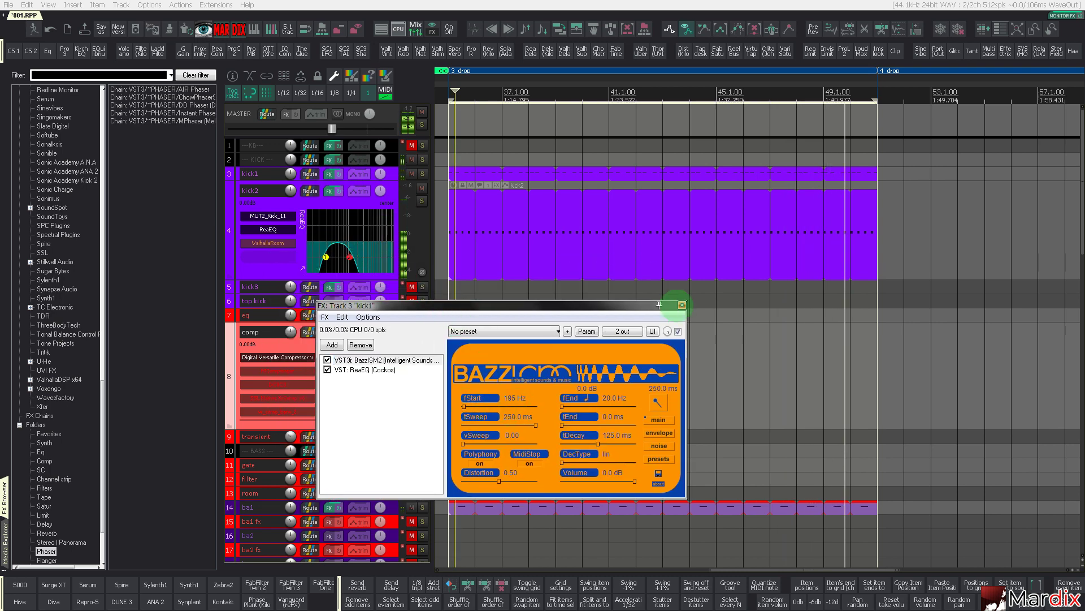
click(682, 305)
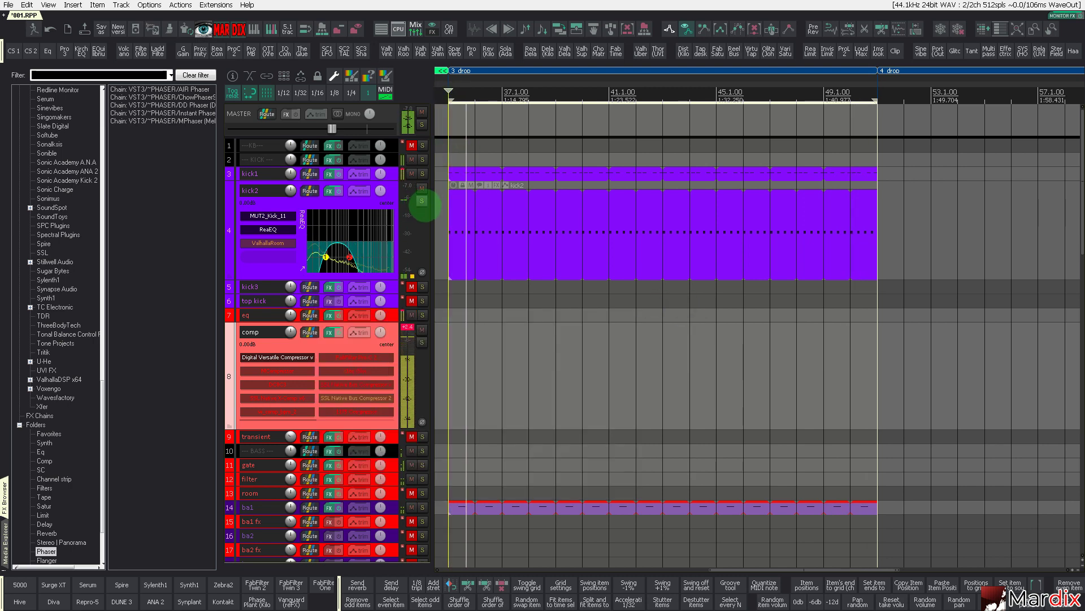
In kick1's MIDI pattern, delete the offbeat note just before bar 36 and move the following note to the start of bar 36
click(457, 174)
double_click(456, 175)
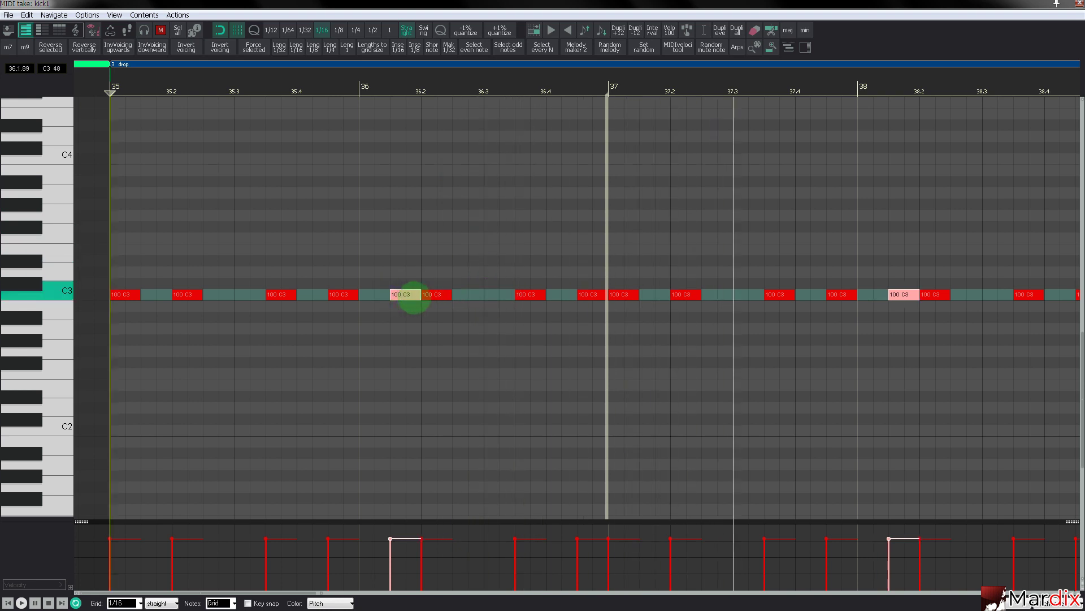
click(341, 294)
key(Delete)
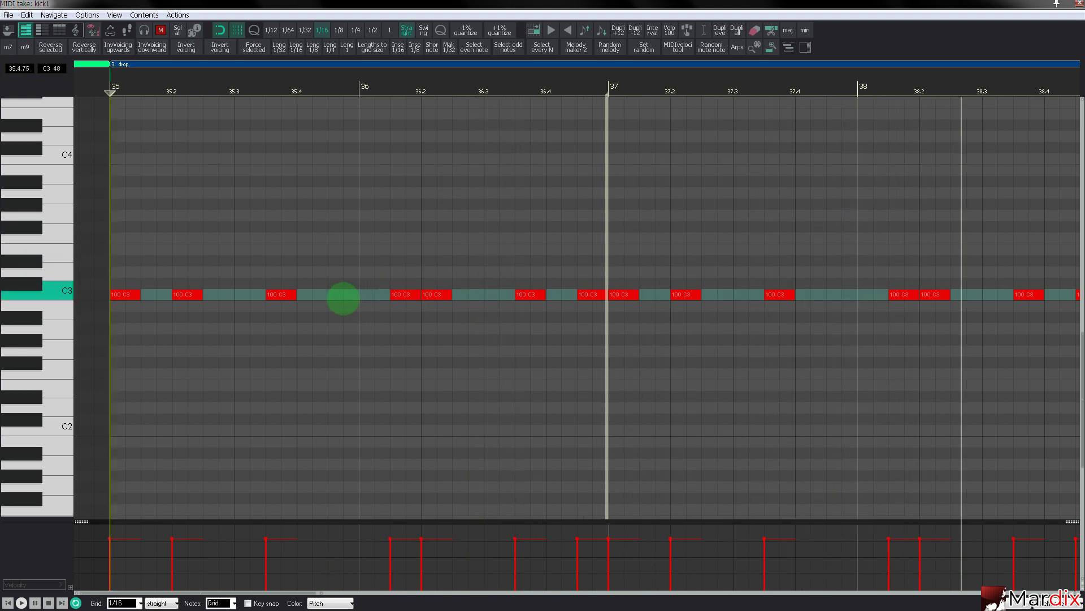
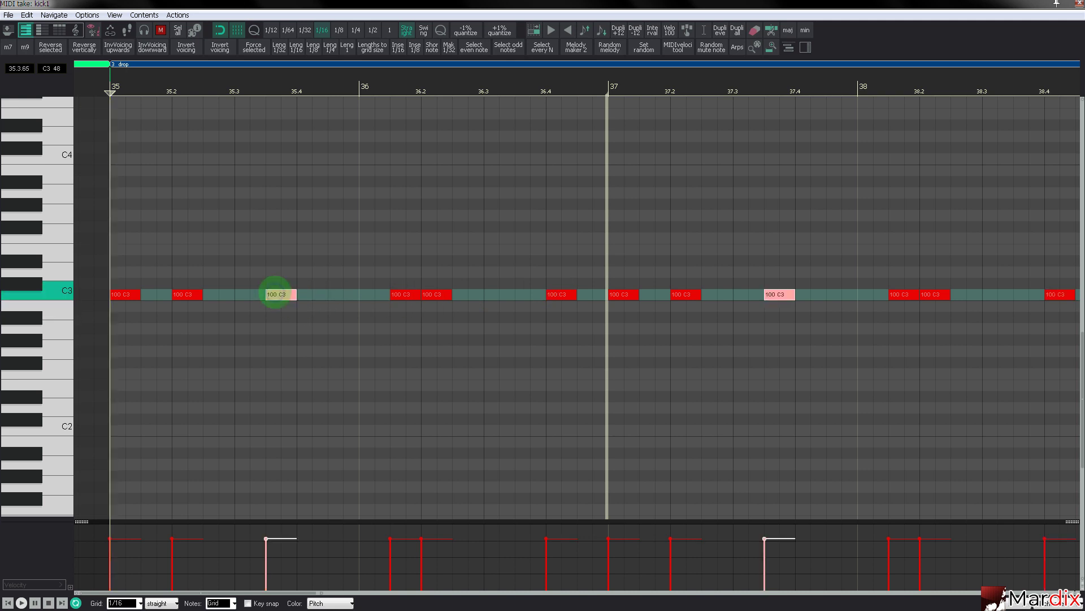
drag(416, 297, 385, 298)
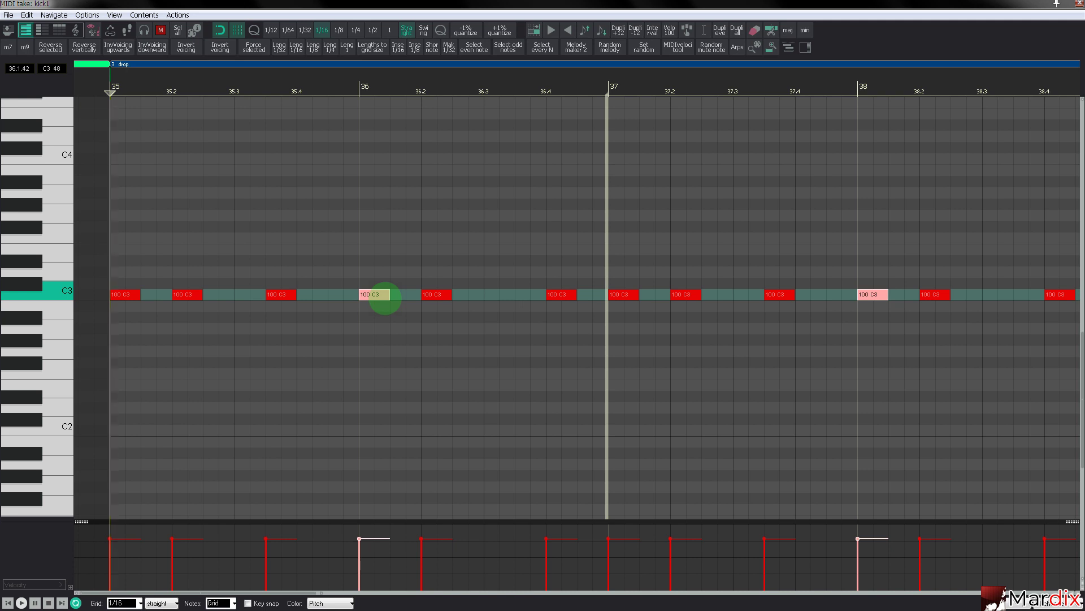
key(Escape)
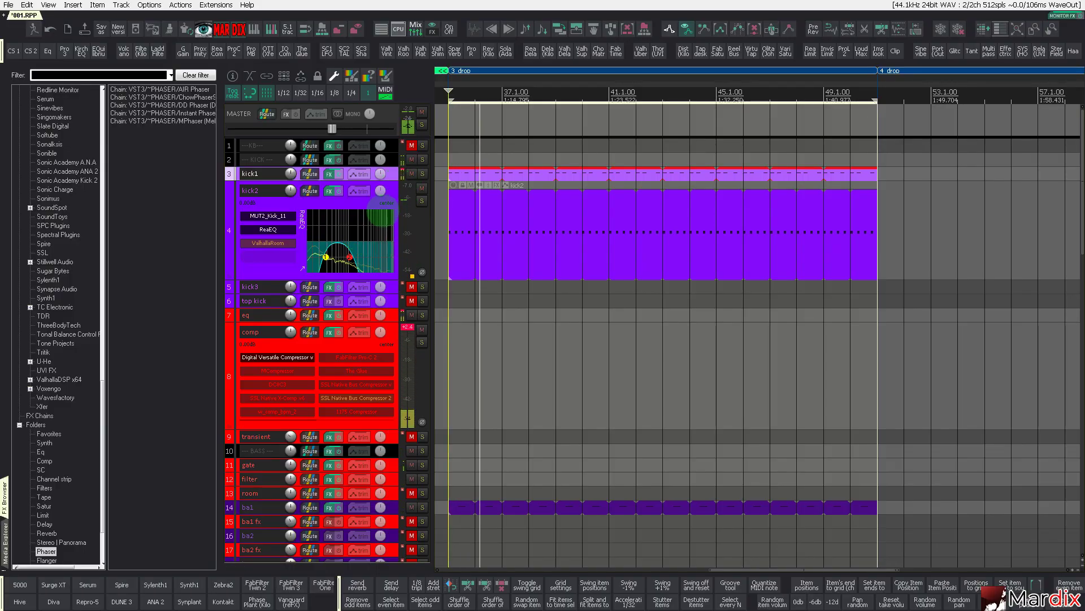
Solo and expand the sy1 synth track, lower the Filter 1 cutoff in its Surge XT, and close the synth
scroll(380, 221, down, 5)
scroll(380, 221, down, 2)
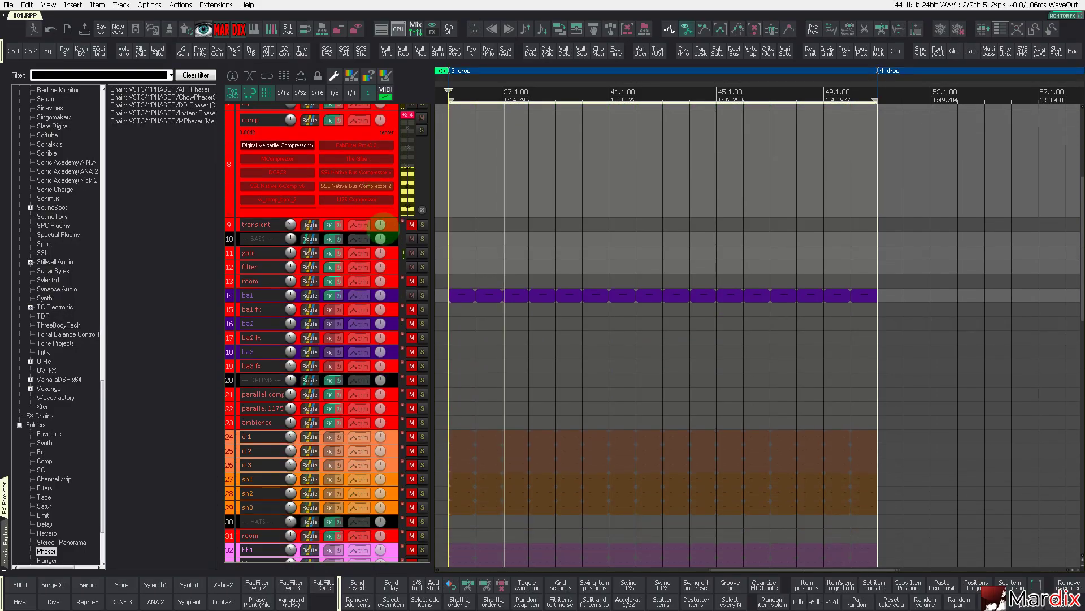
scroll(380, 288, down, 13)
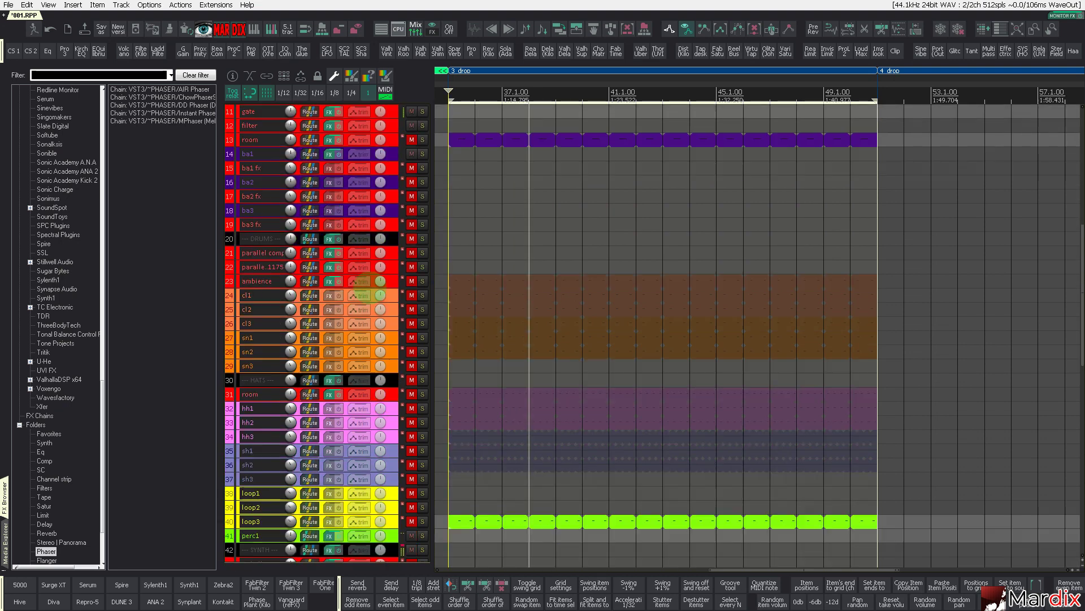
click(422, 352)
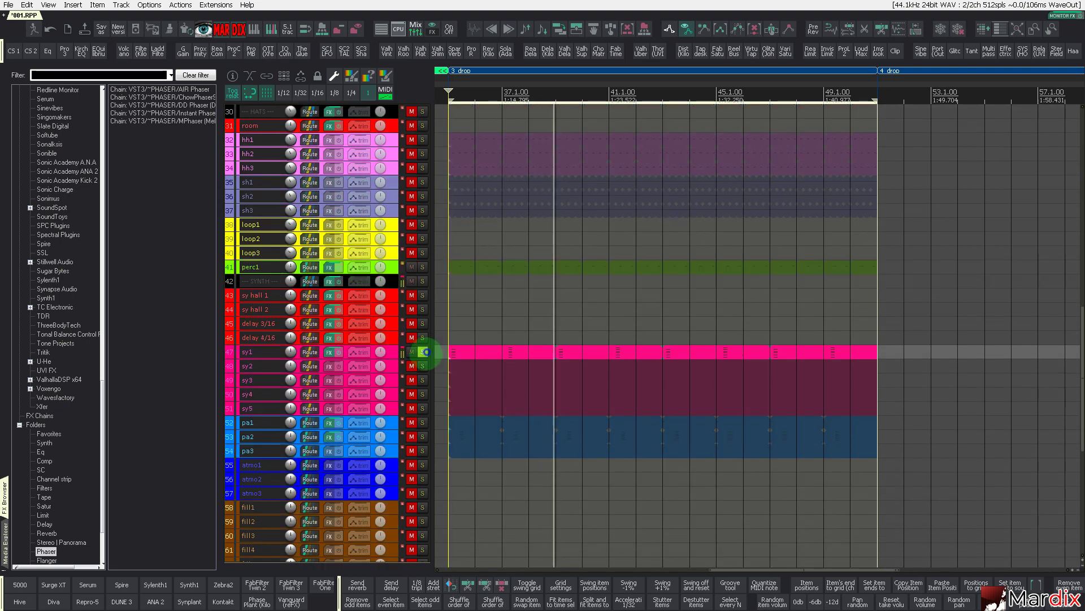
click(389, 354)
scroll(388, 356, up, 5)
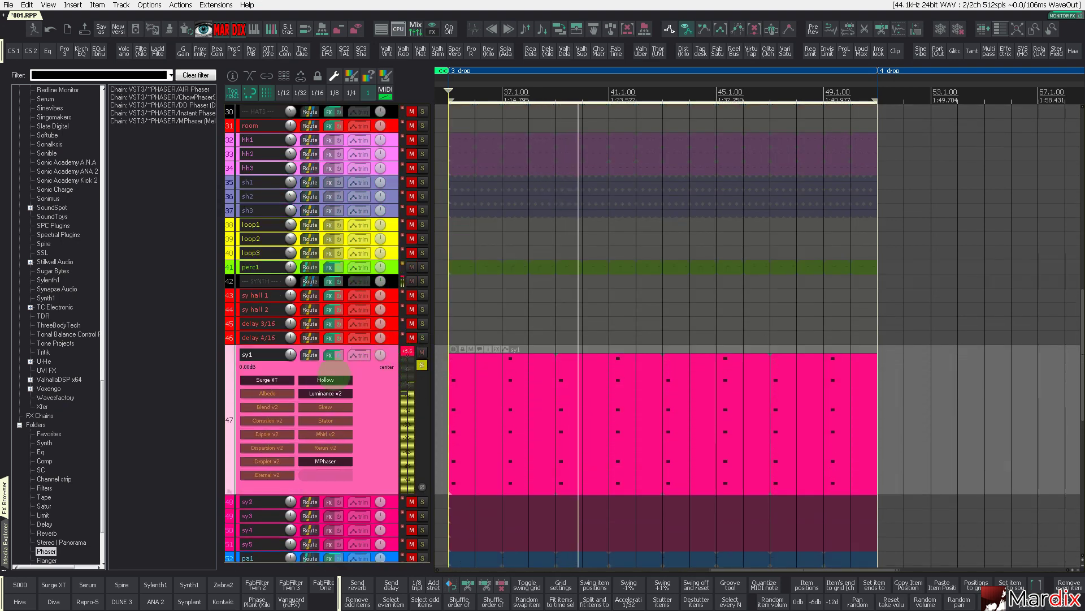
click(277, 379)
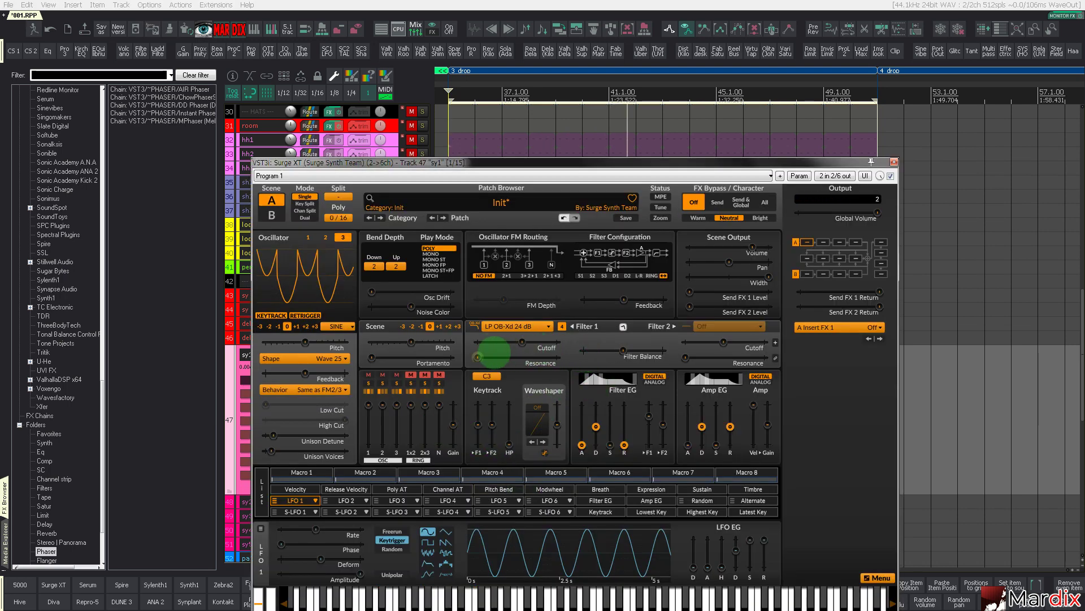
drag(500, 341, 497, 341)
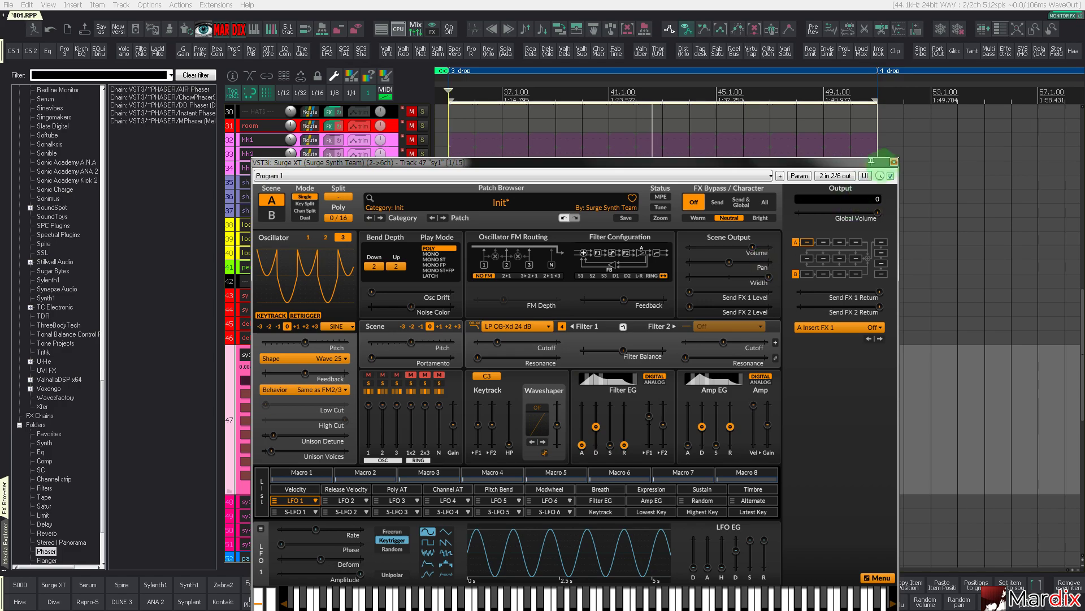
click(894, 163)
Lower the top G#3 note of sy1's chord at 37.2 by an octave to G#2 and close the MIDI editor
double_click(555, 391)
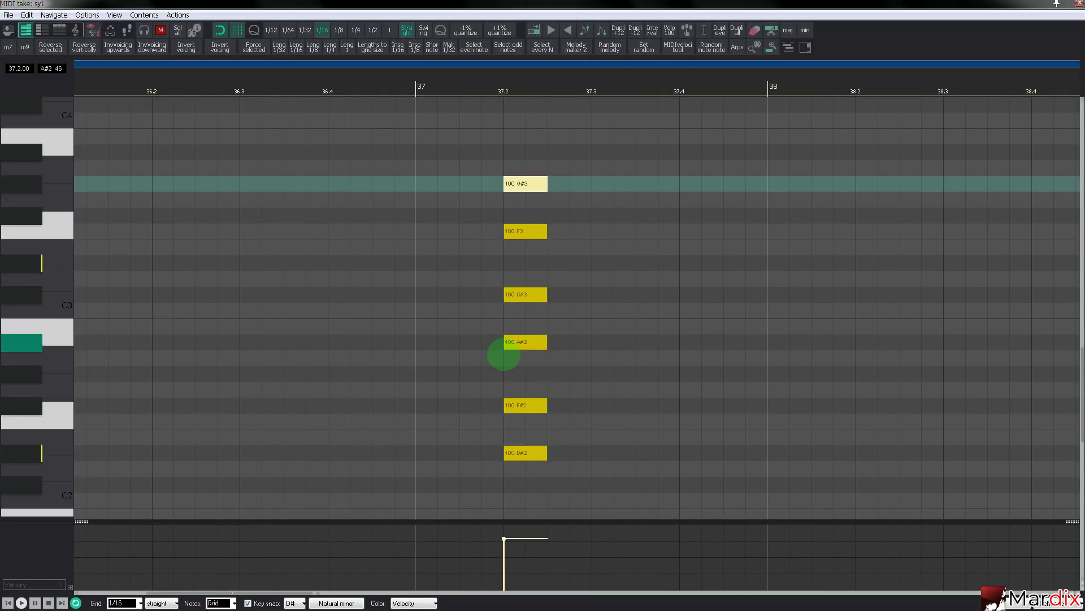
scroll(505, 359, down, 4)
scroll(506, 359, down, 4)
scroll(508, 357, up, 4)
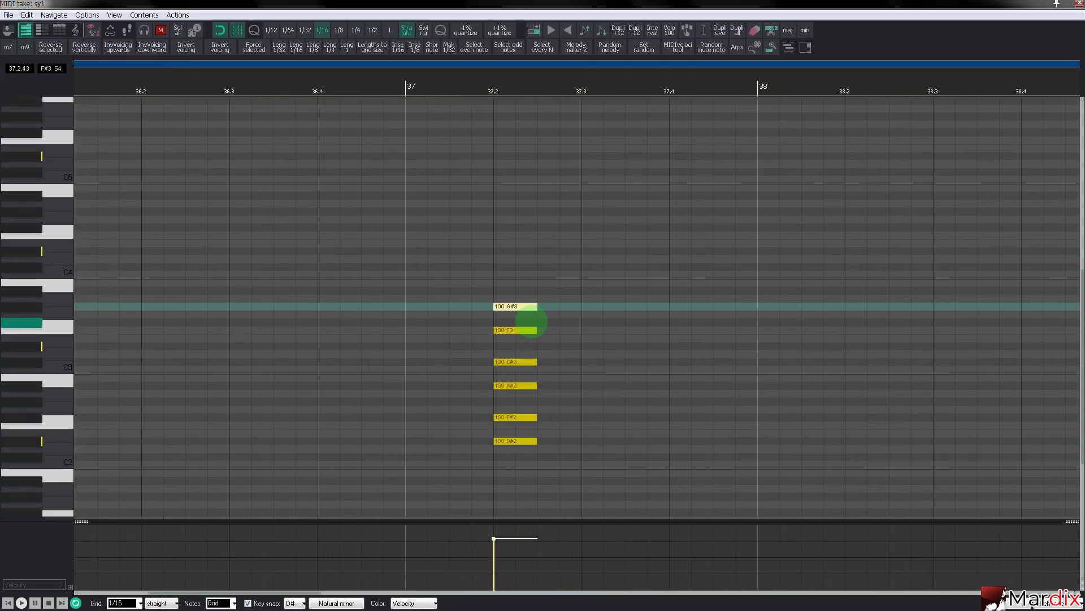
key(shift+Down)
scroll(523, 342, down, 3)
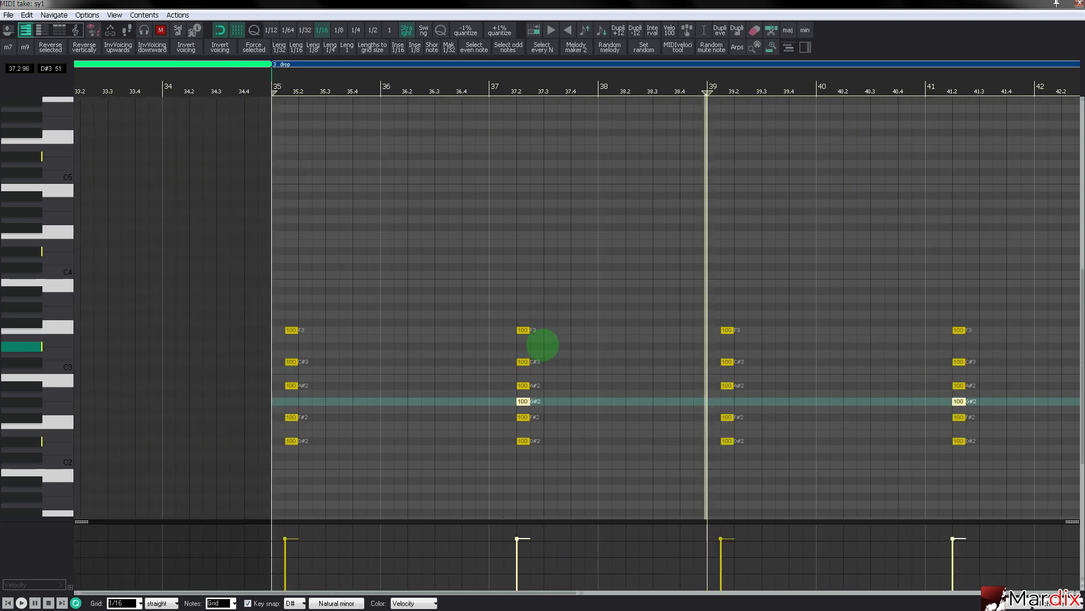
key(Escape)
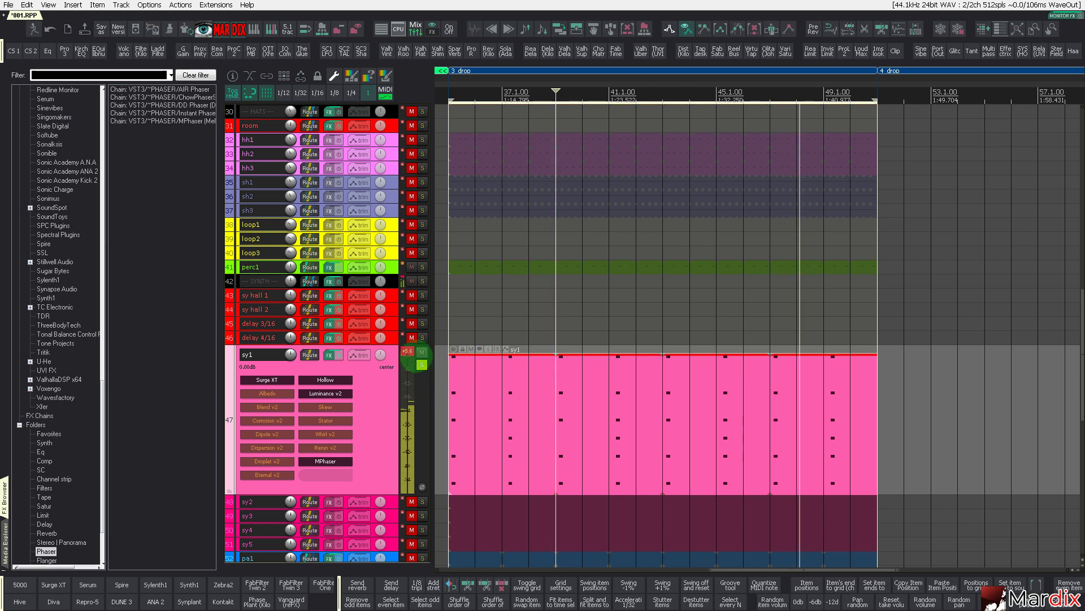
Clear the solo on the sy1 track and return the edit cursor to the start of the drop
click(413, 357)
click(421, 365)
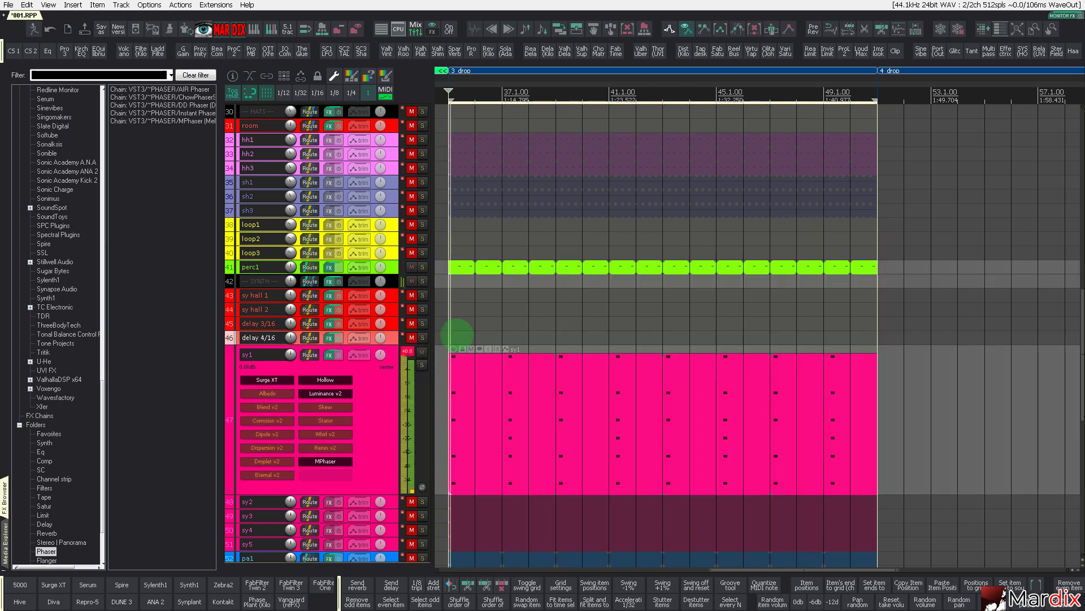
click(457, 335)
click(393, 382)
scroll(382, 394, up, 3)
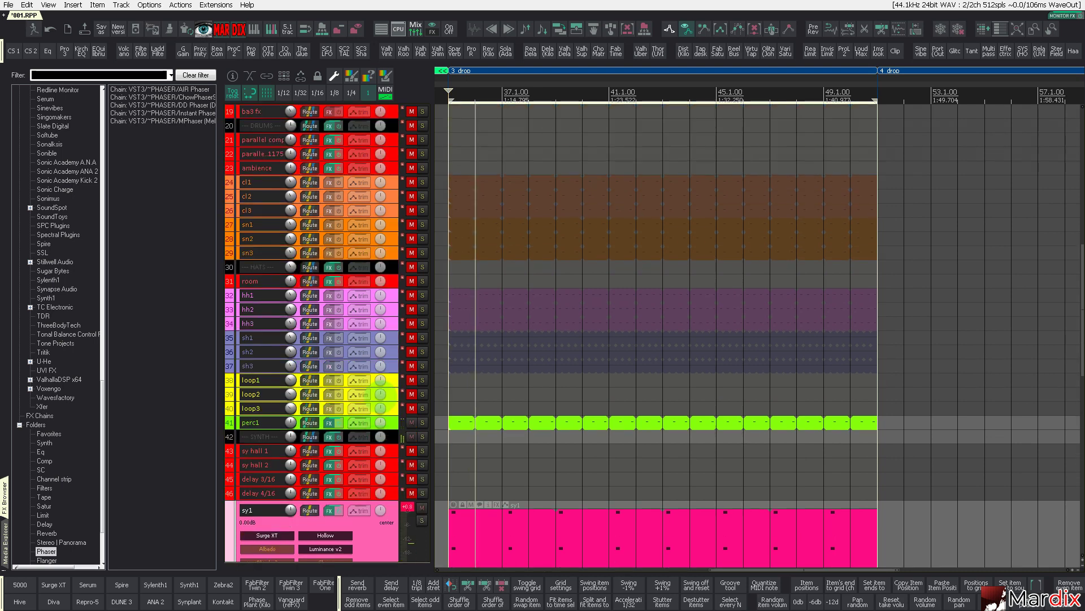
Select the perc1 track and audition samples SS_LH9_PERCS_12.wav and SS_LH9_PERCS_13.wav in the Media Explorer
click(387, 421)
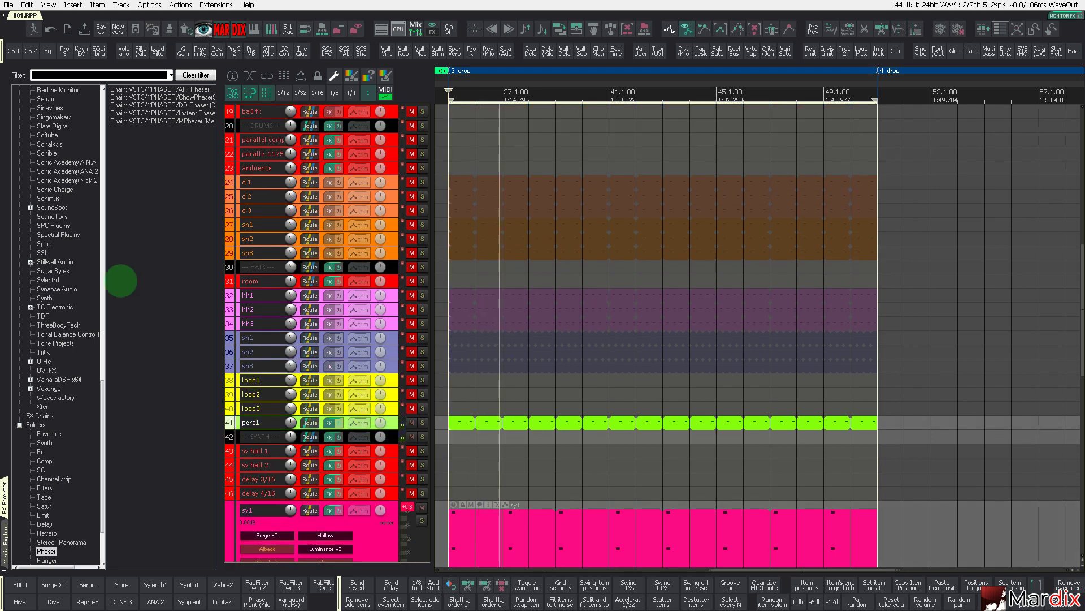
click(5, 541)
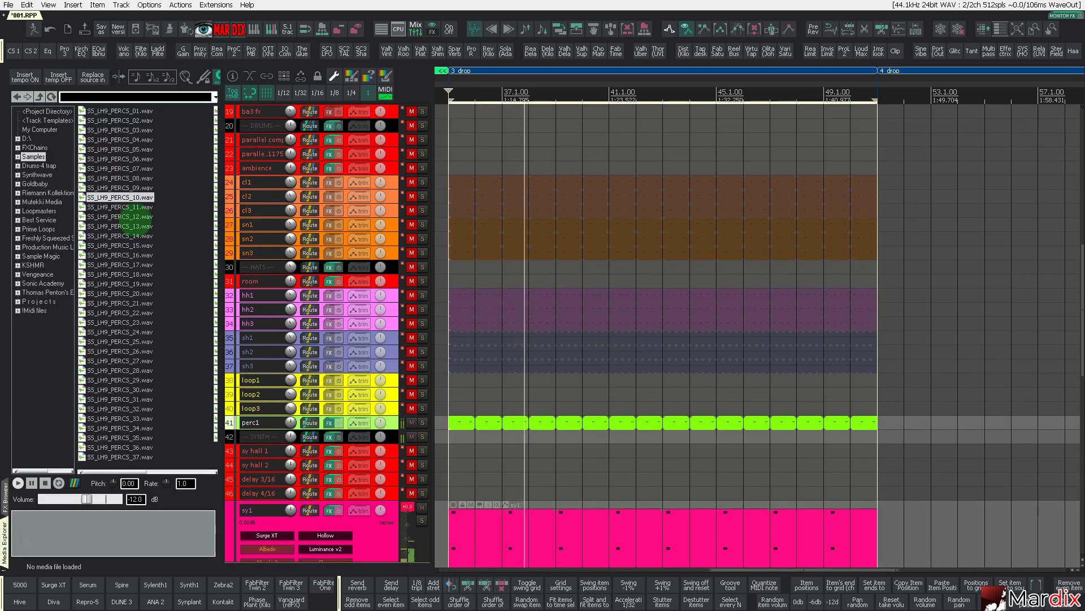
click(120, 216)
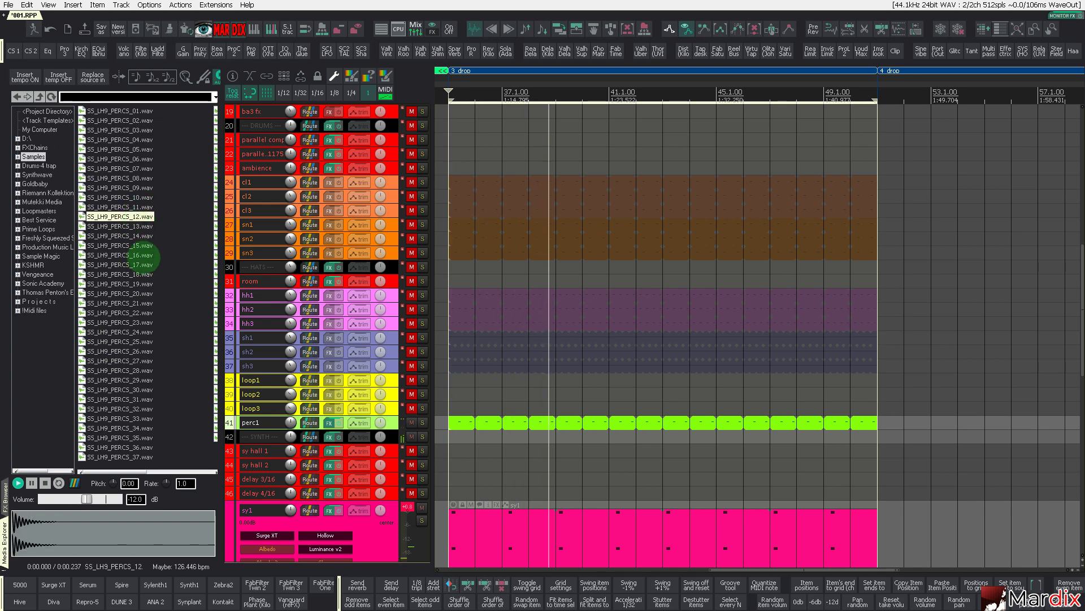
key(Down)
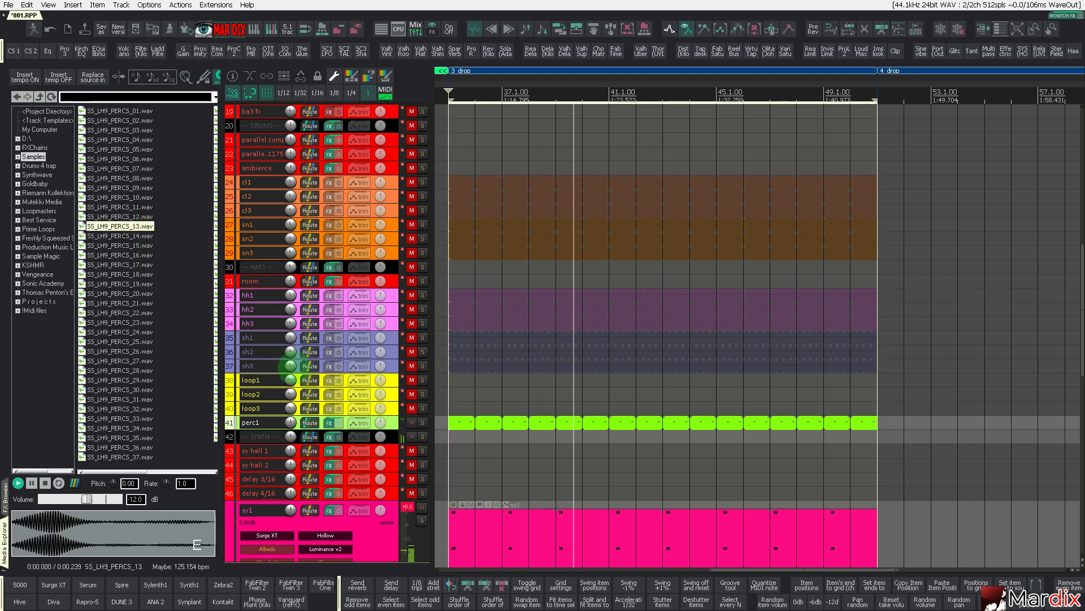
key(Up)
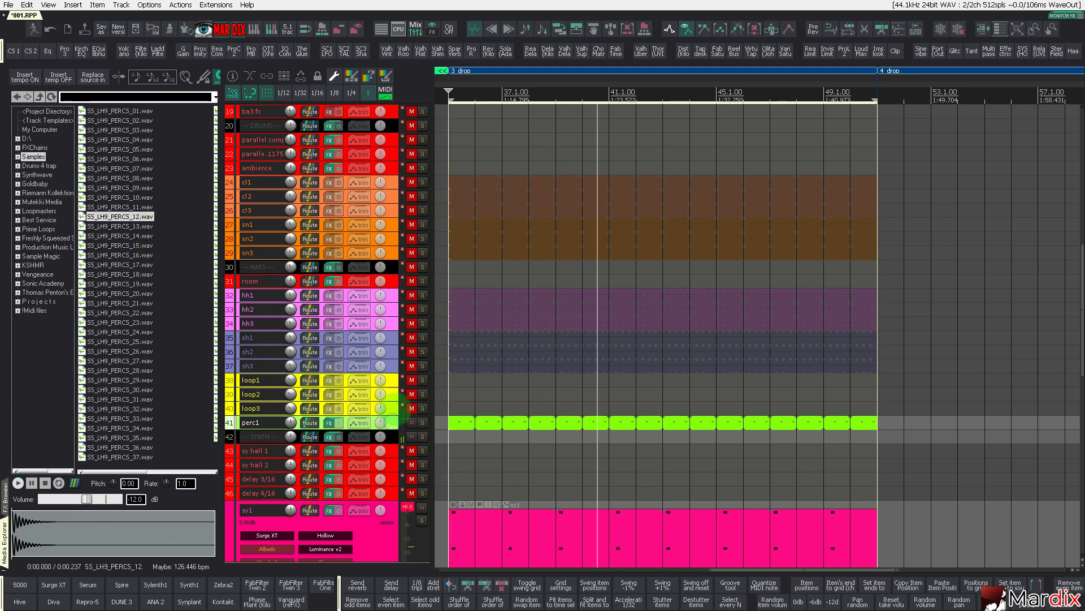
Duplicate the perc1 track, expand the duplicate and fill it with copies of the original perc1 track's MIDI items
right_click(399, 419)
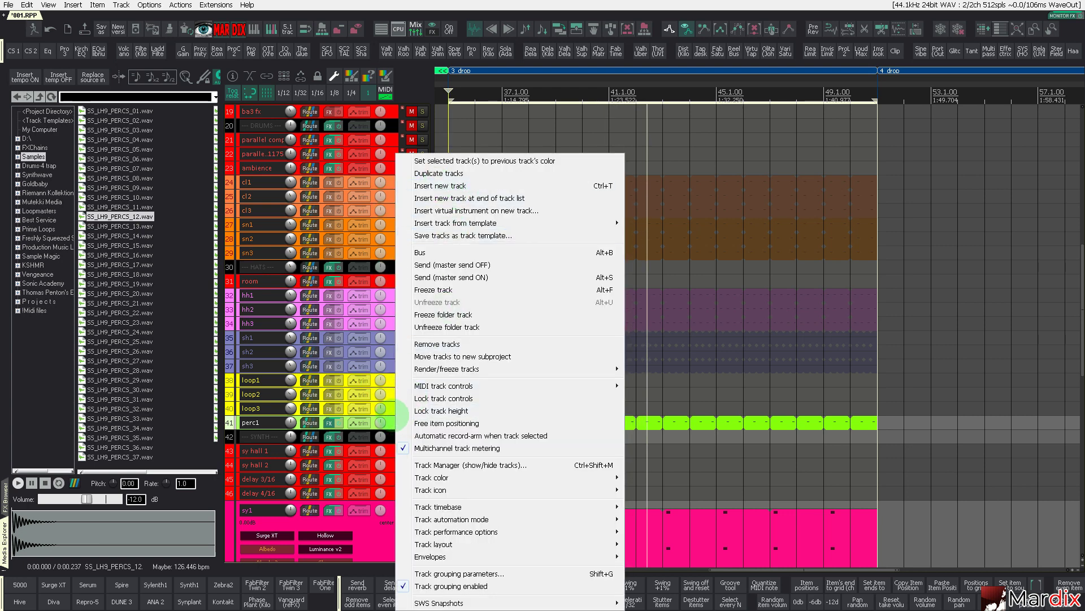
click(390, 421)
click(305, 29)
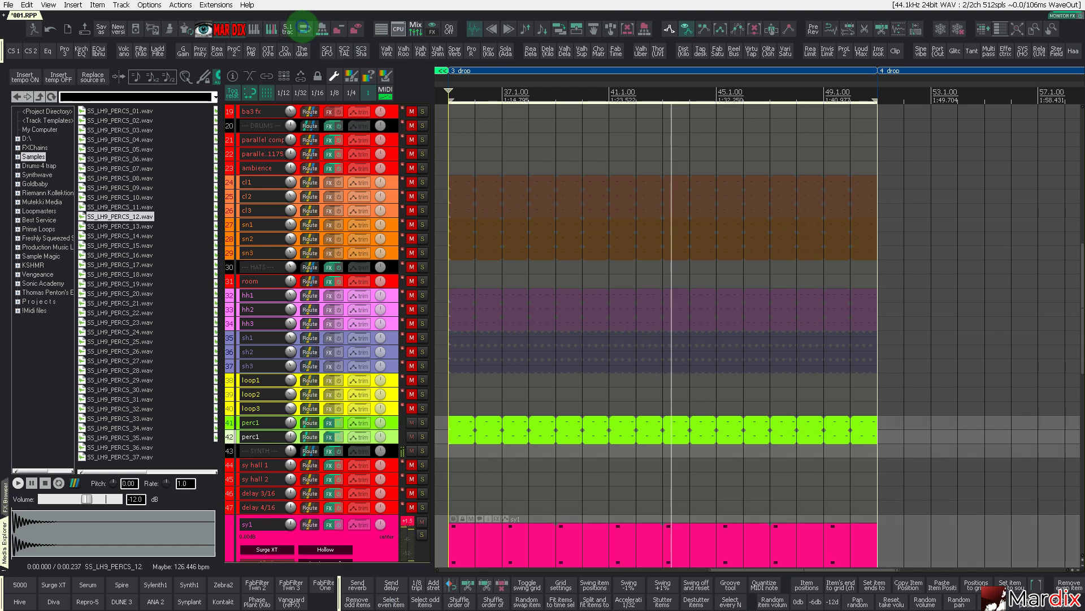
scroll(367, 377, up, 5)
click(483, 424)
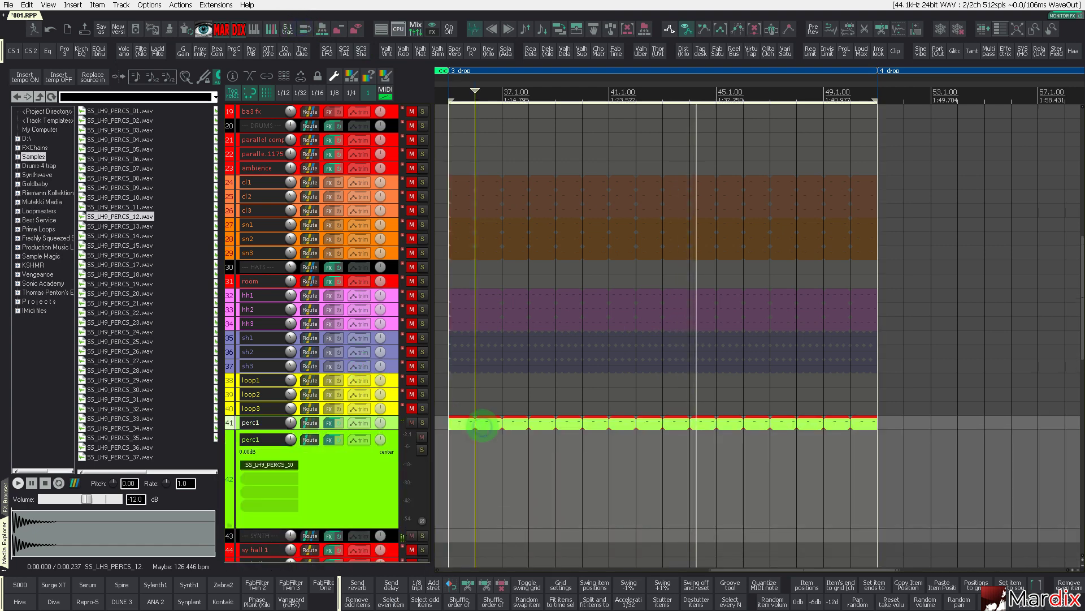
drag(483, 424, 482, 448)
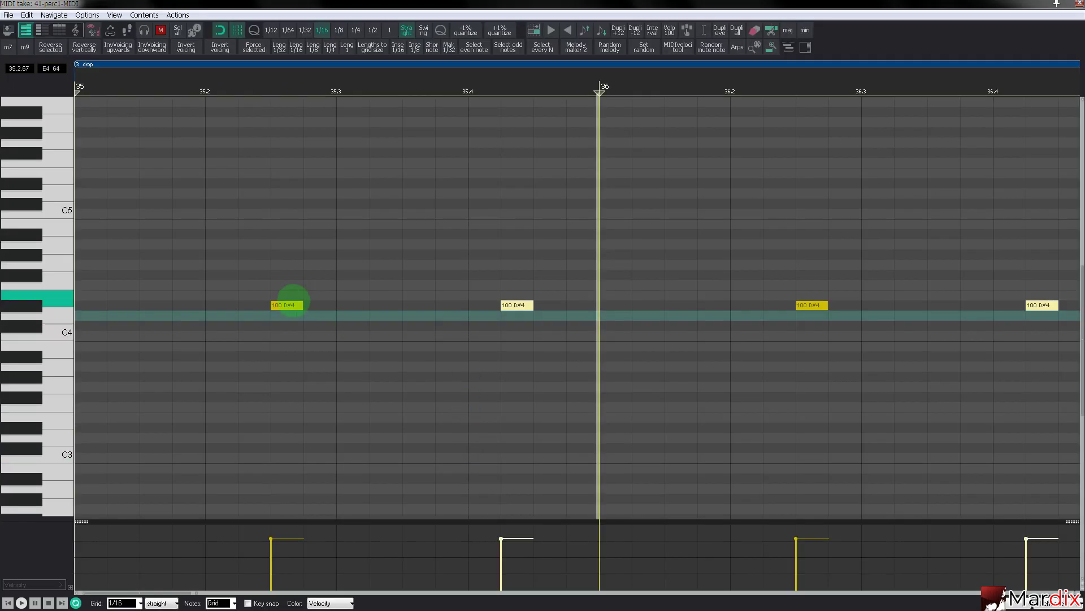
In the duplicated perc1 pattern, move the first D#4 note to 35.3 and delete the second D#4 note of the bar
click(285, 304)
drag(286, 305, 351, 305)
drag(501, 294, 529, 328)
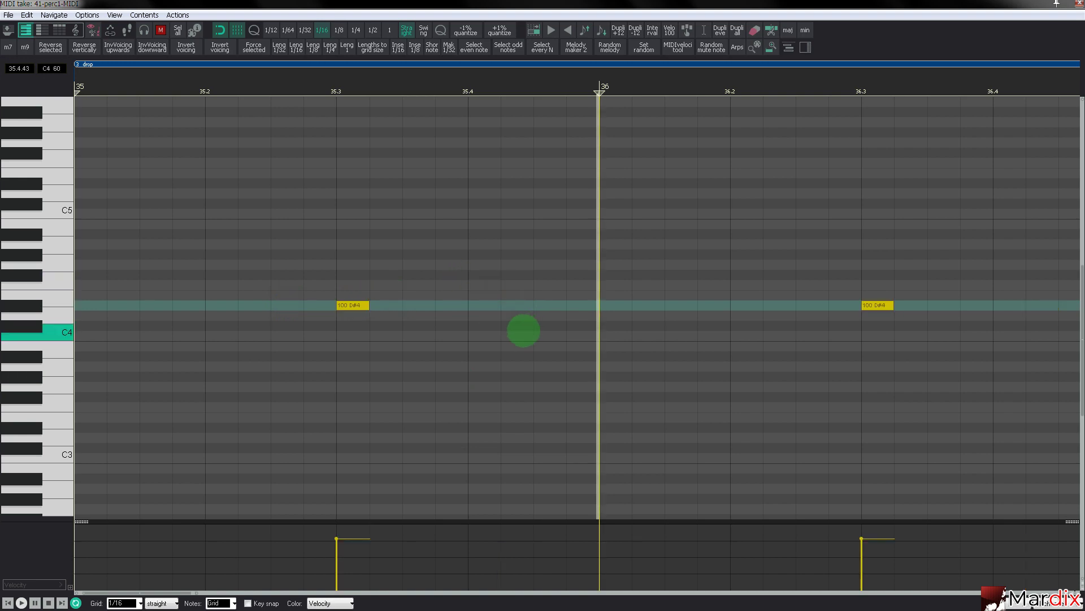
key(Escape)
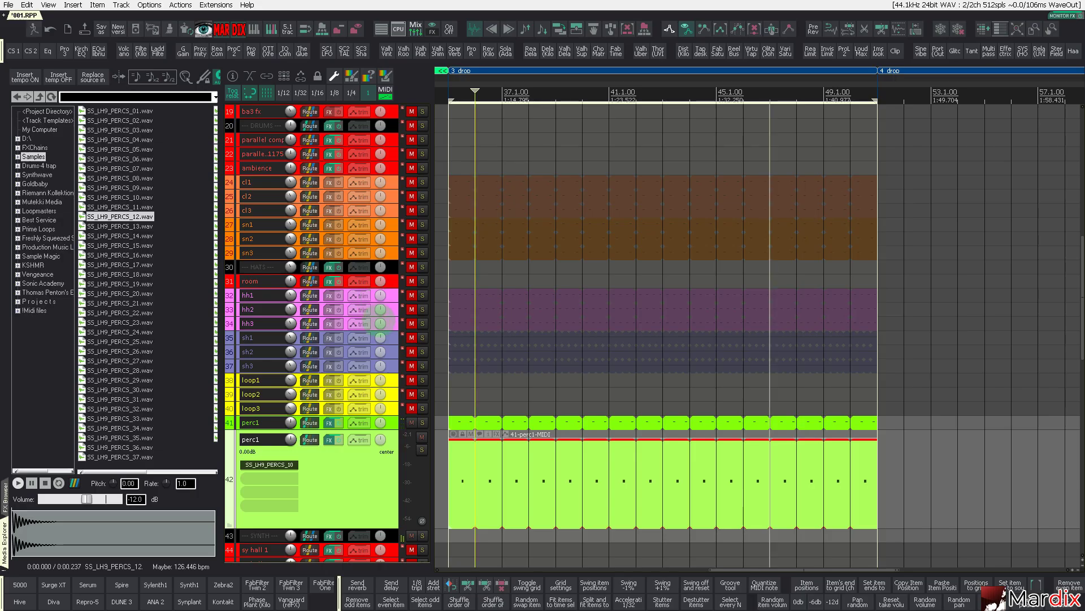
Load SS_LH9_PERCS_11.wav into the duplicated perc1 track's ReaSamplOmatic5000 and close the sampler
click(266, 464)
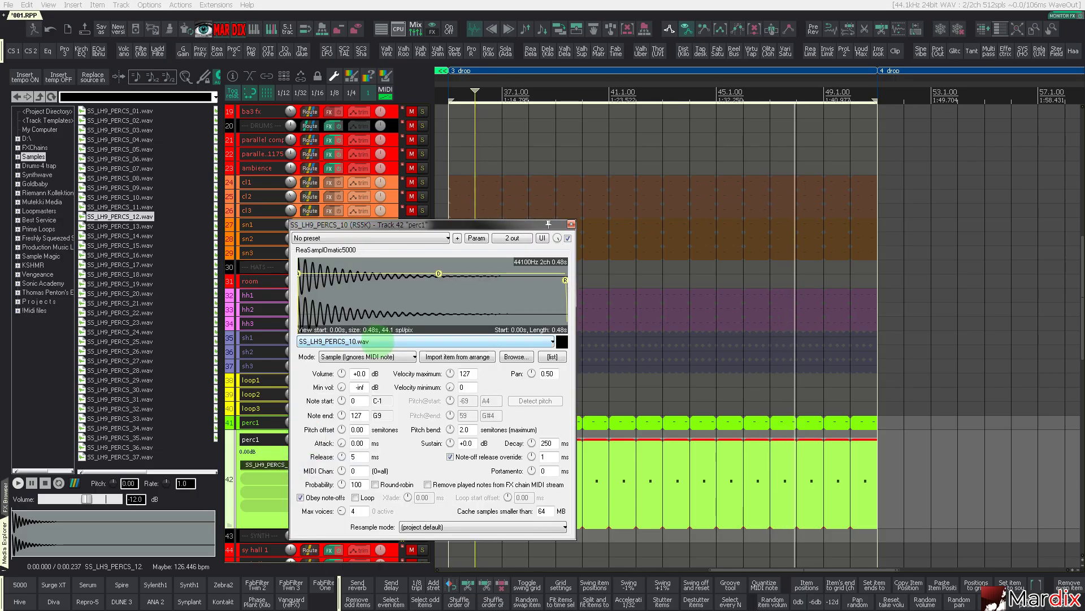
double_click(380, 342)
scroll(379, 341, down, 1)
mouse_move(419, 225)
mouse_down()
mouse_move(397, 225)
mouse_move(422, 226)
mouse_up()
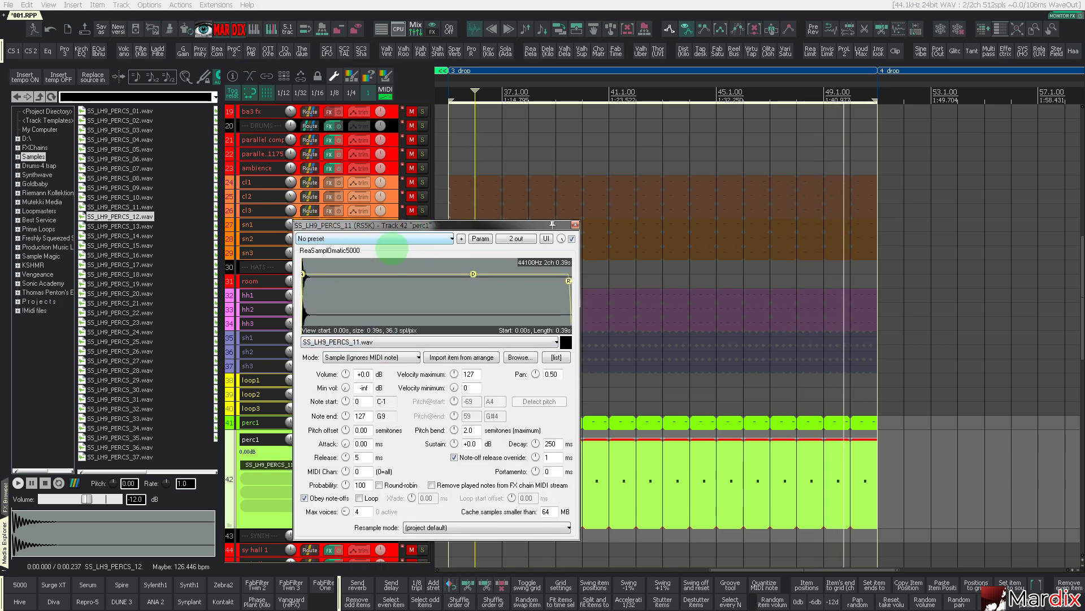
click(575, 224)
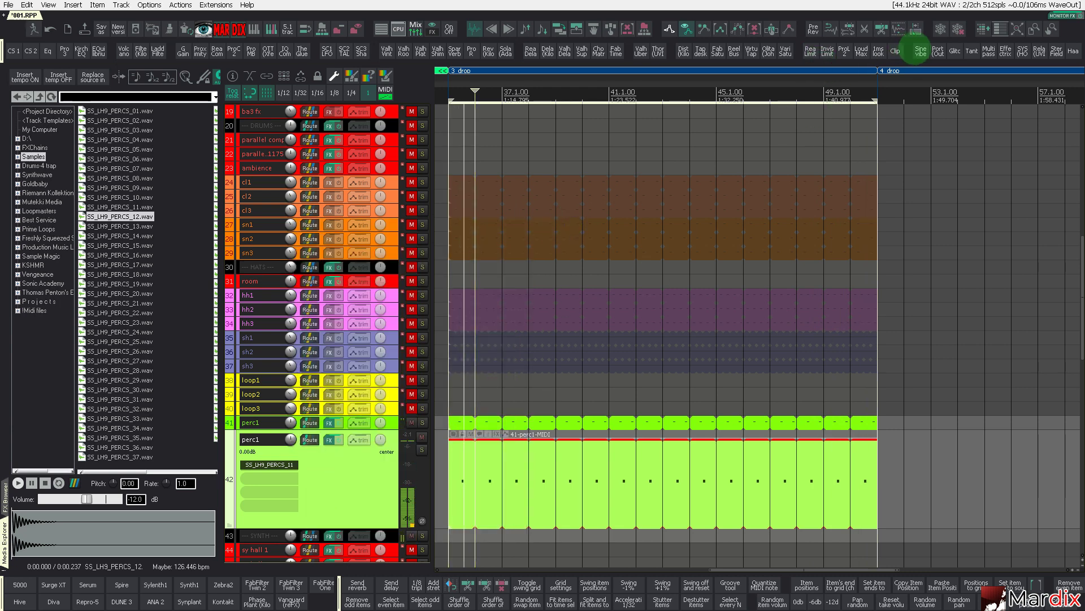
Add the bypassed Sinevibes effects chain, from Albedo to Rerun v2, to the duplicated perc1 track and close the plugin windows
click(921, 51)
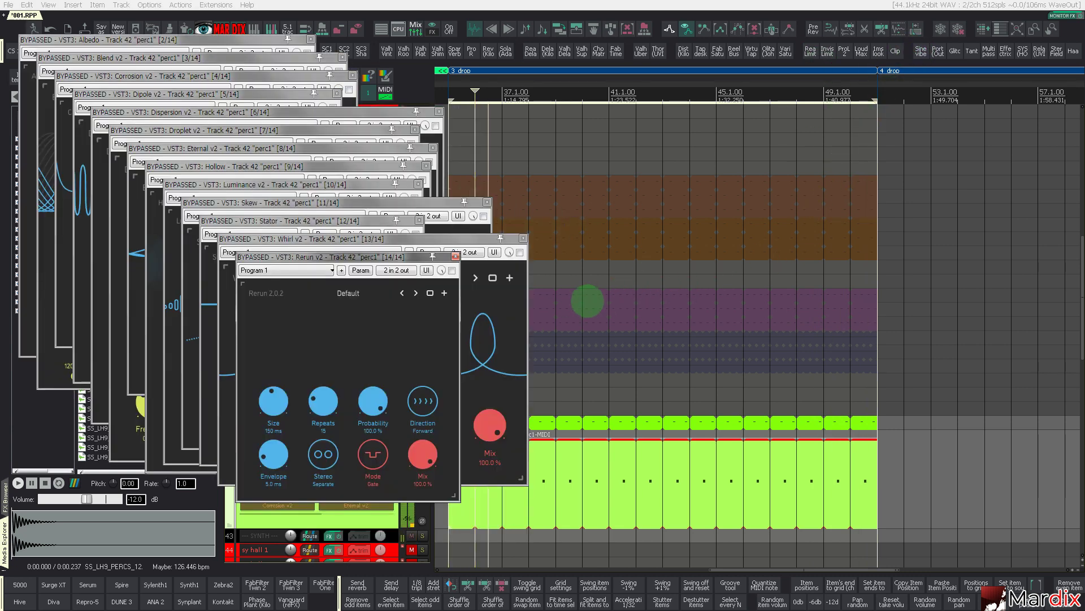
key(Escape)
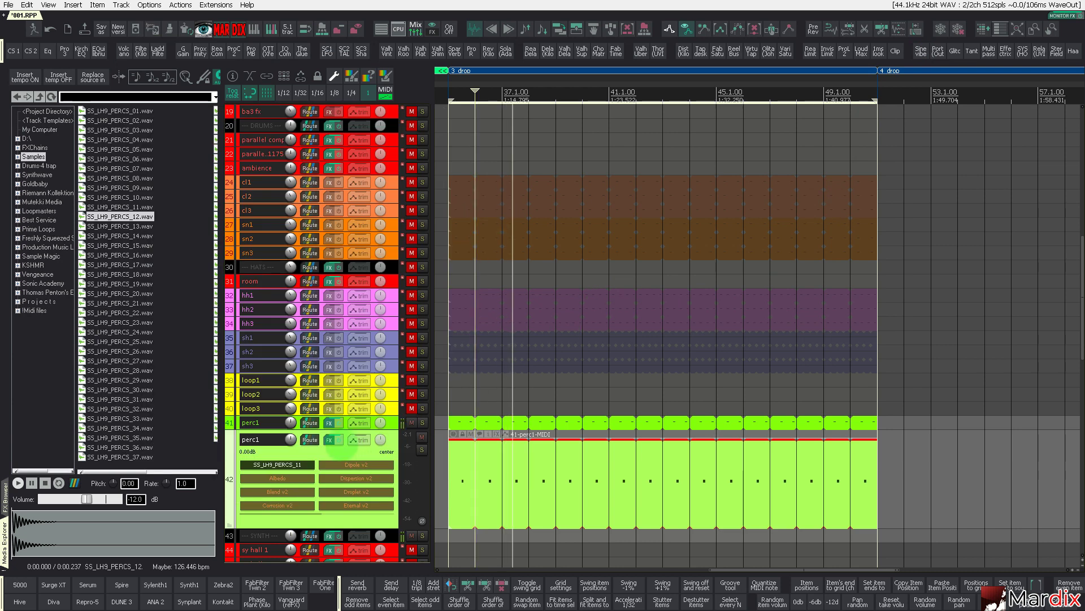
Audition Albedo on the second perc1 track, then enable only Corrosion v2 and Dipole v2 and set Dipole's Zero to -3.00 ms
click(330, 438)
click(330, 440)
drag(368, 36, 740, 225)
click(409, 286)
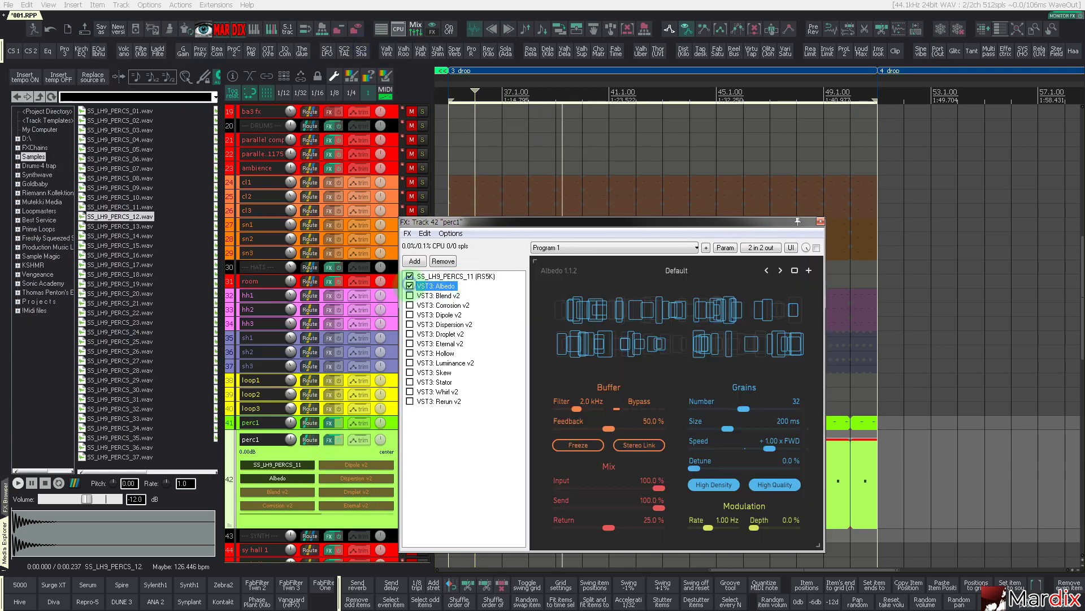
drag(538, 229, 532, 245)
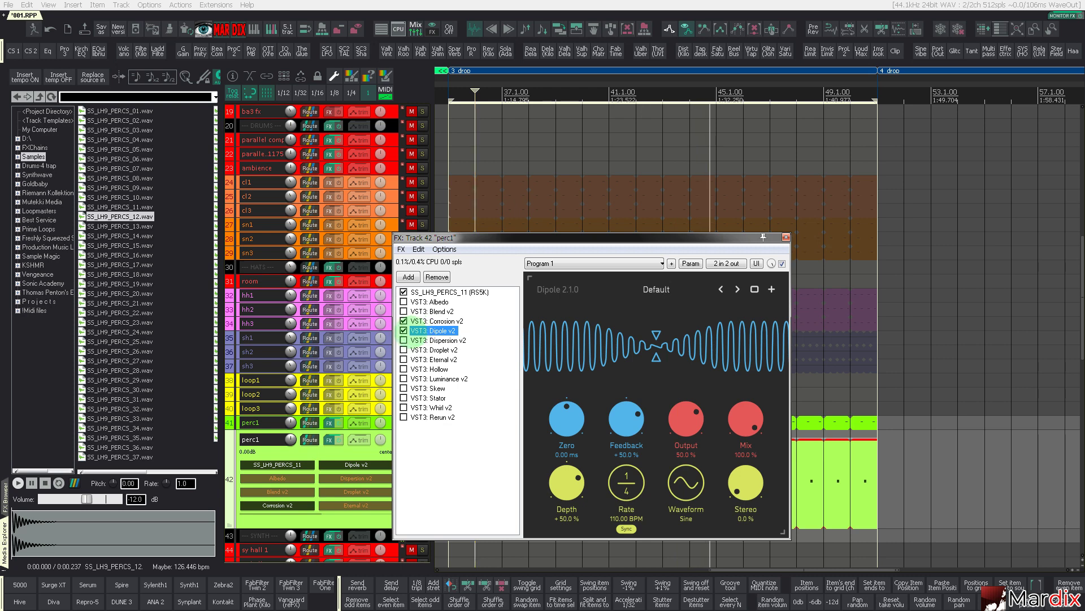
drag(555, 414, 532, 462)
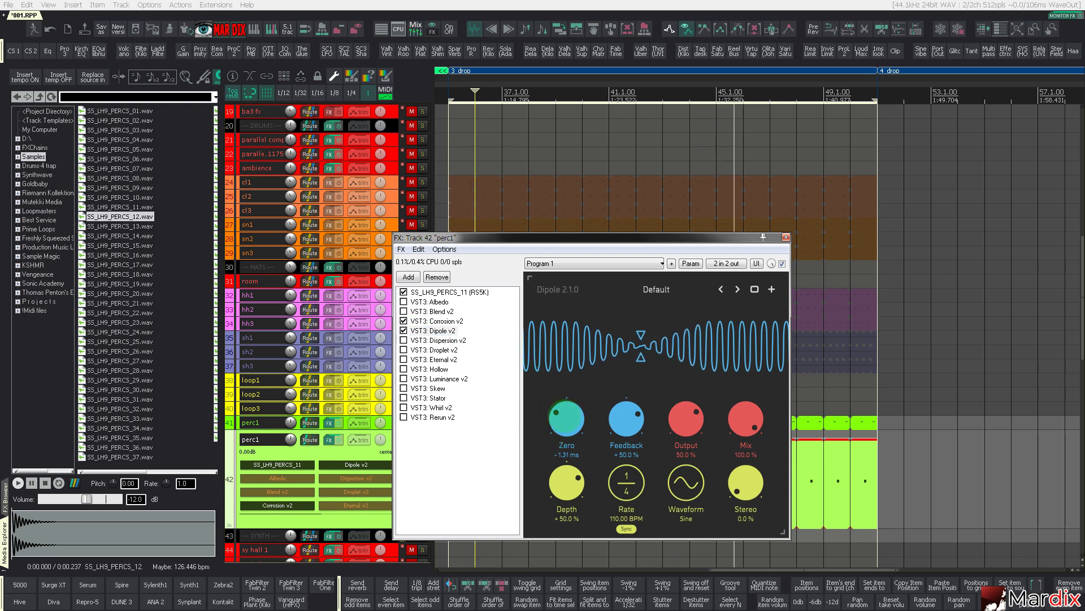
drag(566, 418, 557, 441)
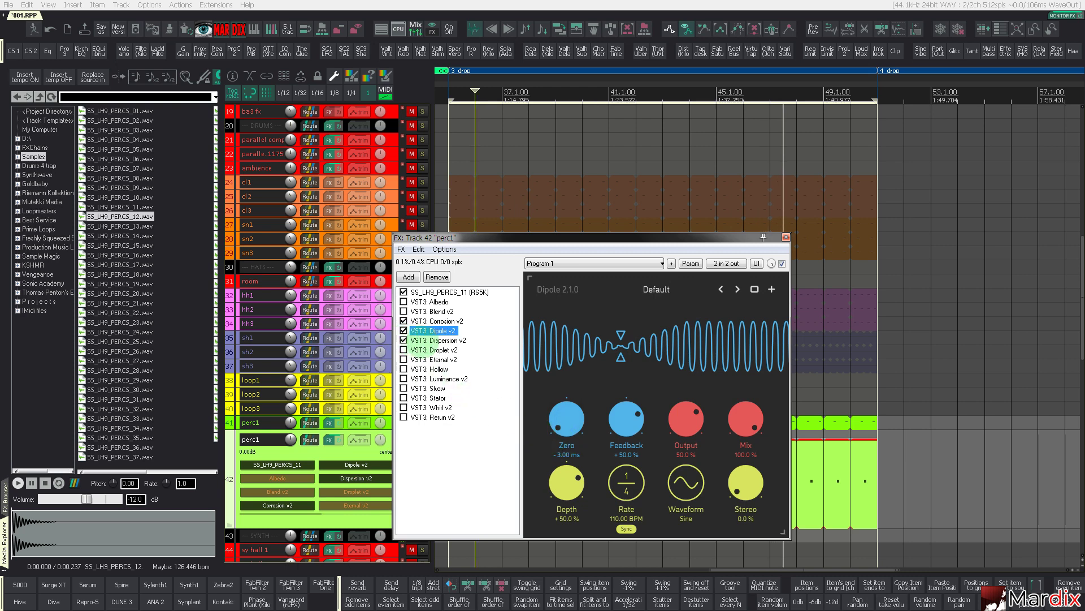
Try Dispersion v2, Droplet v2 and Eternal v2, bypass them, enable Hollow with a Pre Delay of +100 ms and close the effects window
click(423, 341)
click(405, 350)
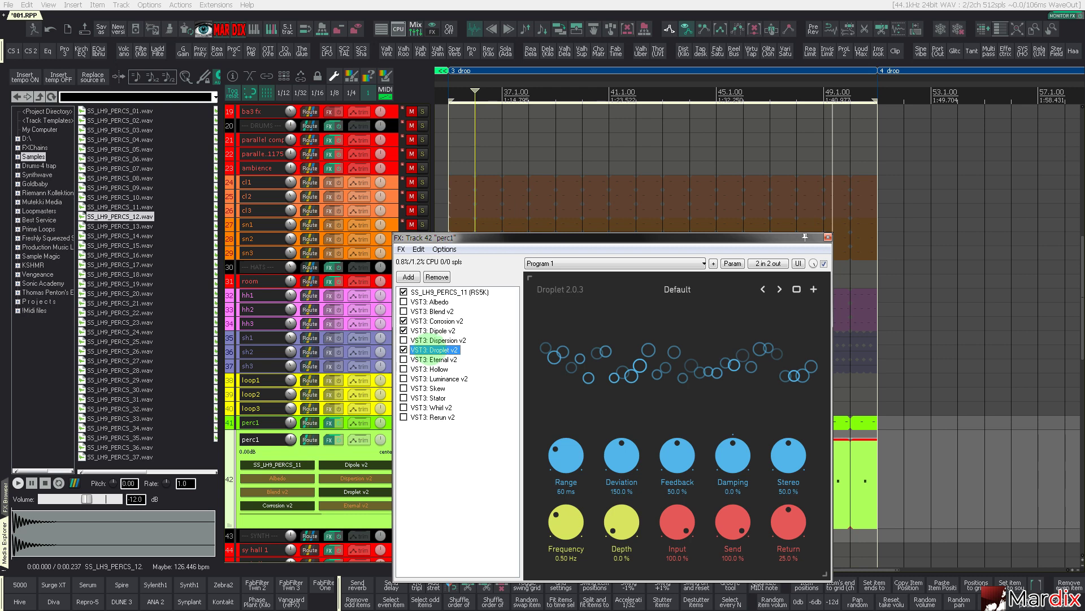
click(405, 350)
click(405, 360)
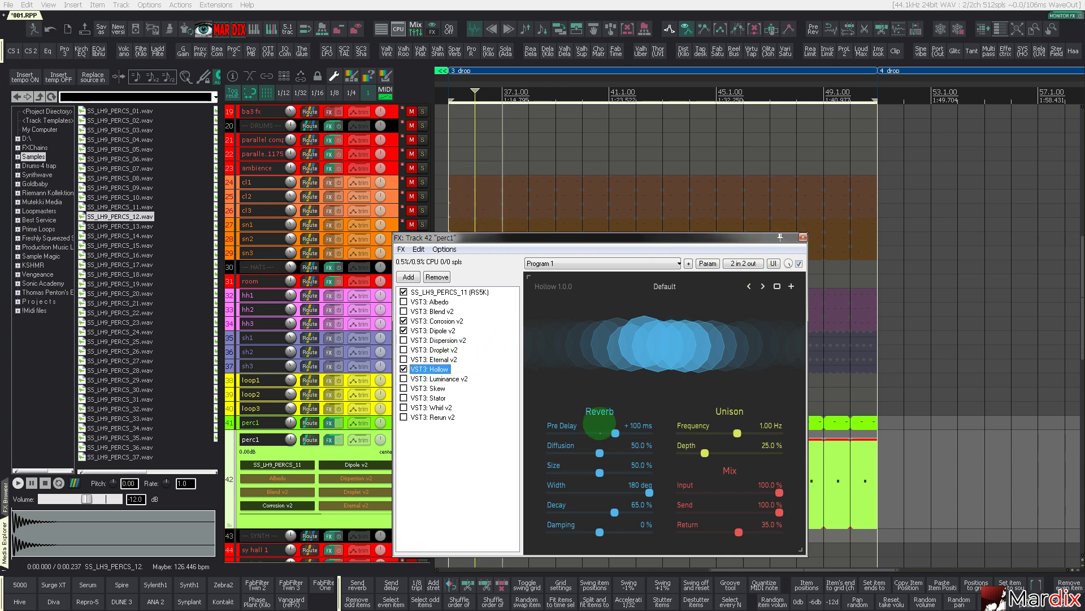
drag(615, 433, 554, 433)
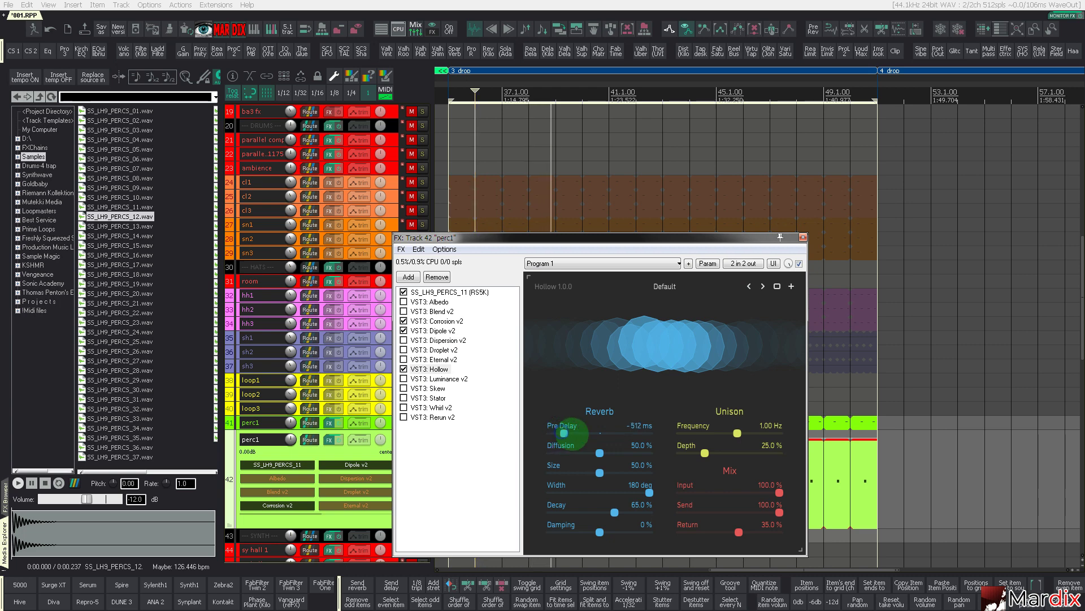
drag(564, 433, 649, 433)
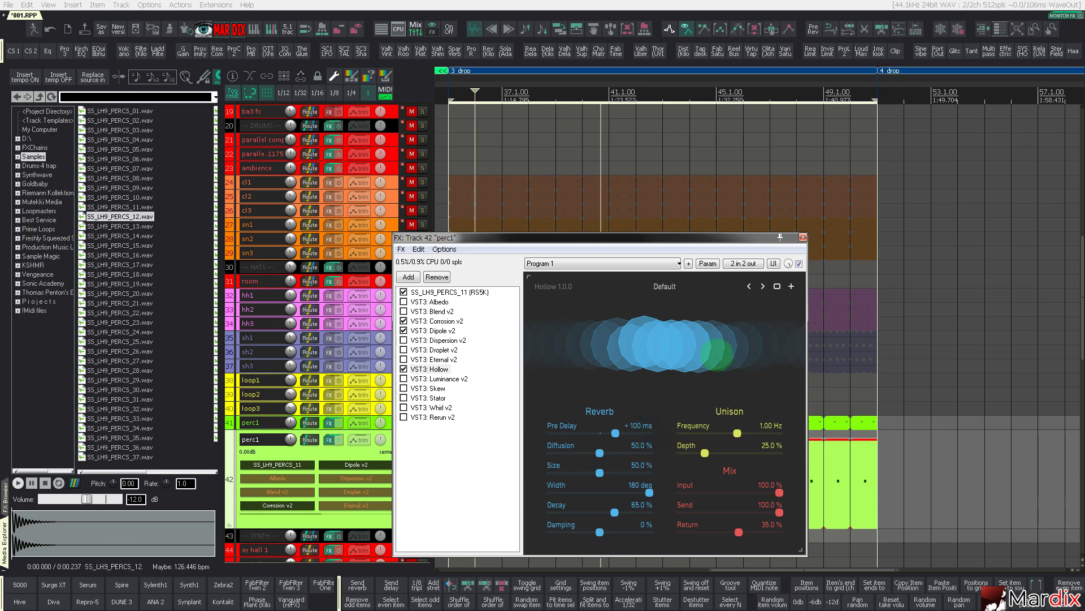
click(803, 237)
Delete the D#4 note at 36.3 from the second perc1 track's pattern and close the MIDI editor
double_click(567, 477)
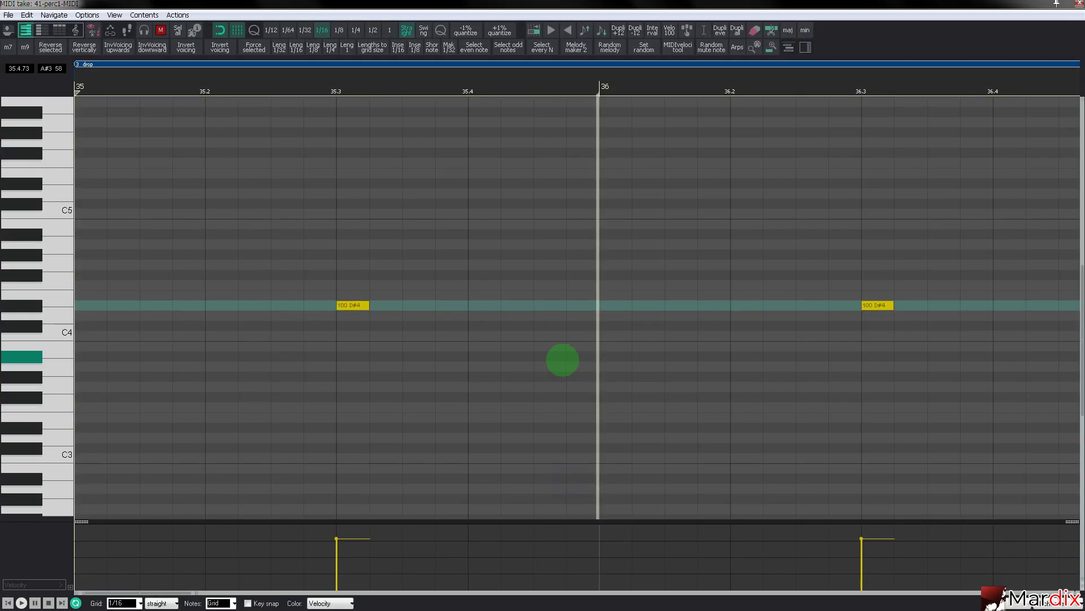
drag(693, 263, 750, 340)
key(Delete)
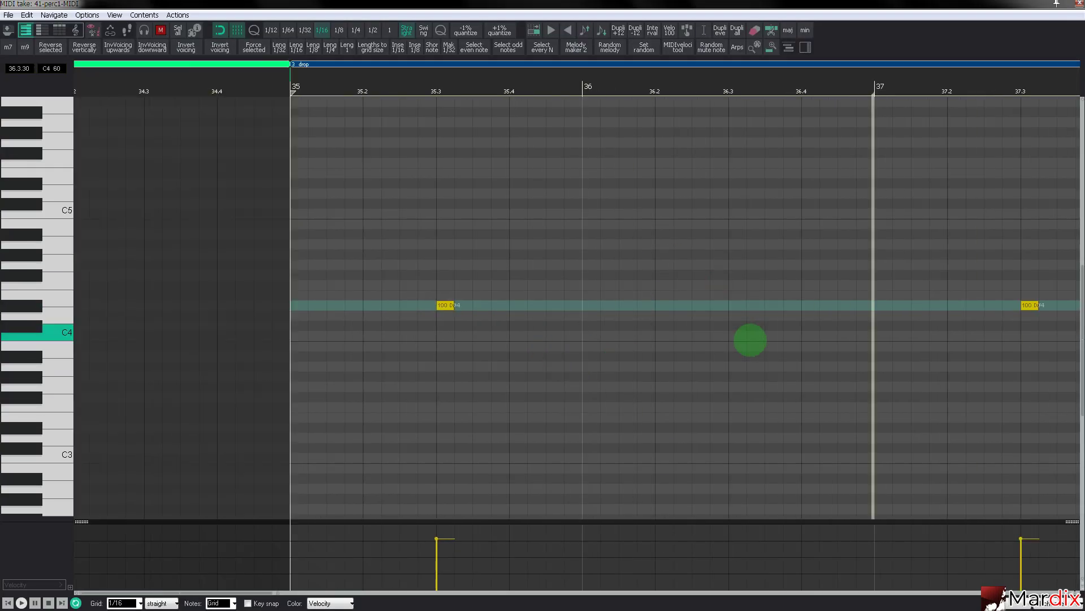
key(Escape)
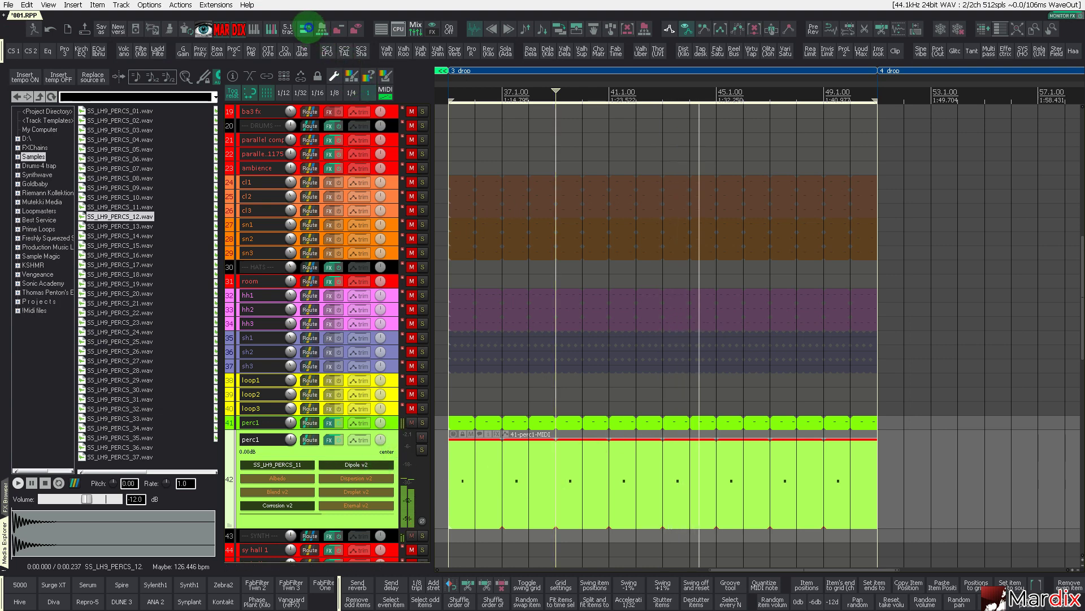
Duplicate the second perc1 track and move the copy's D#4 note from 35.3 to the sixteenth just before 36.2
click(306, 29)
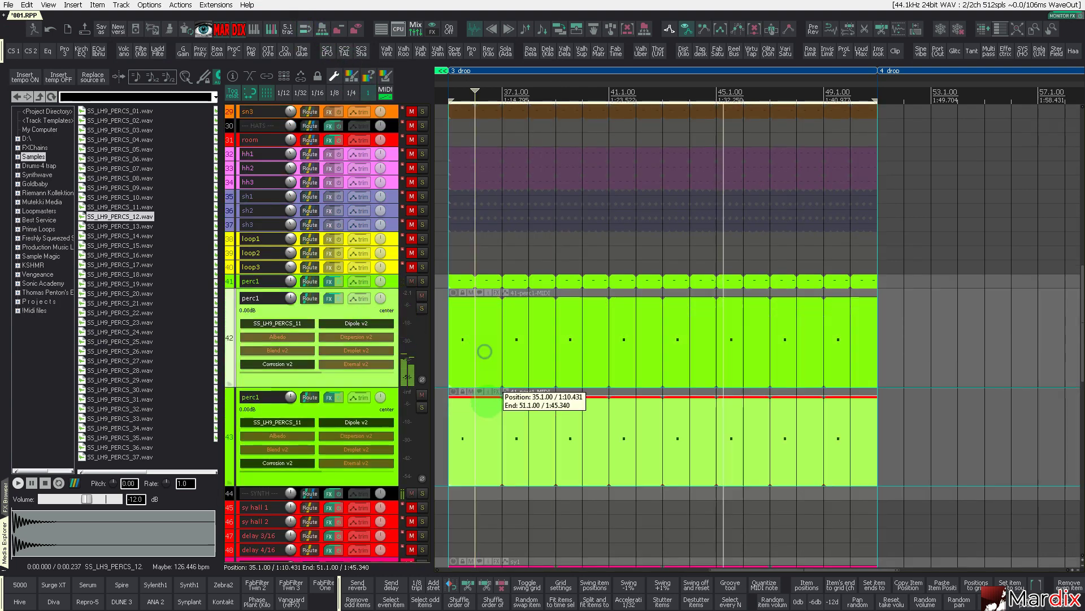
double_click(485, 430)
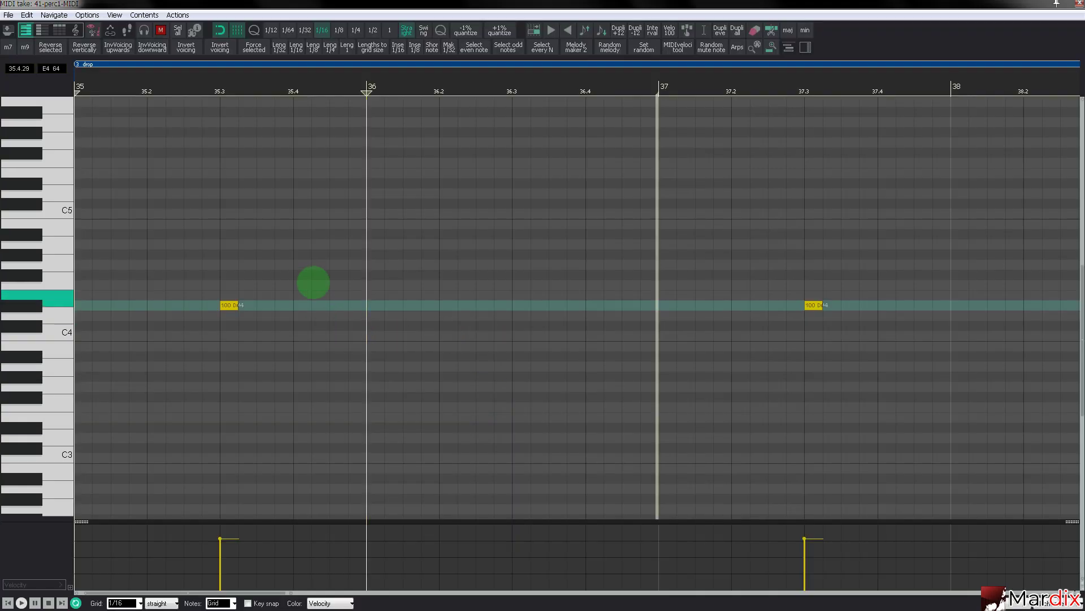
drag(235, 305, 419, 305)
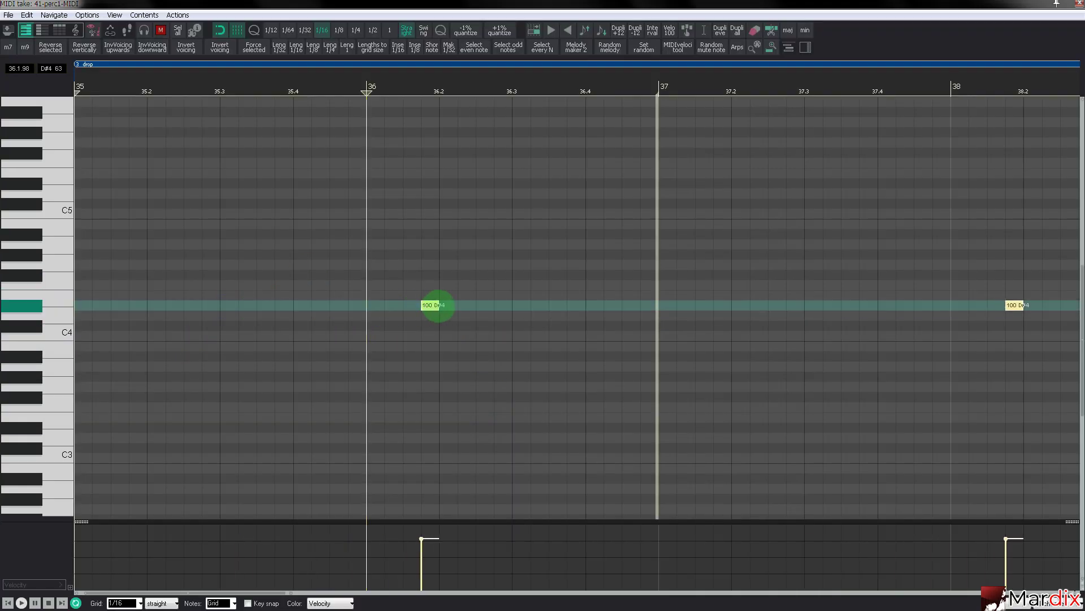
key(Escape)
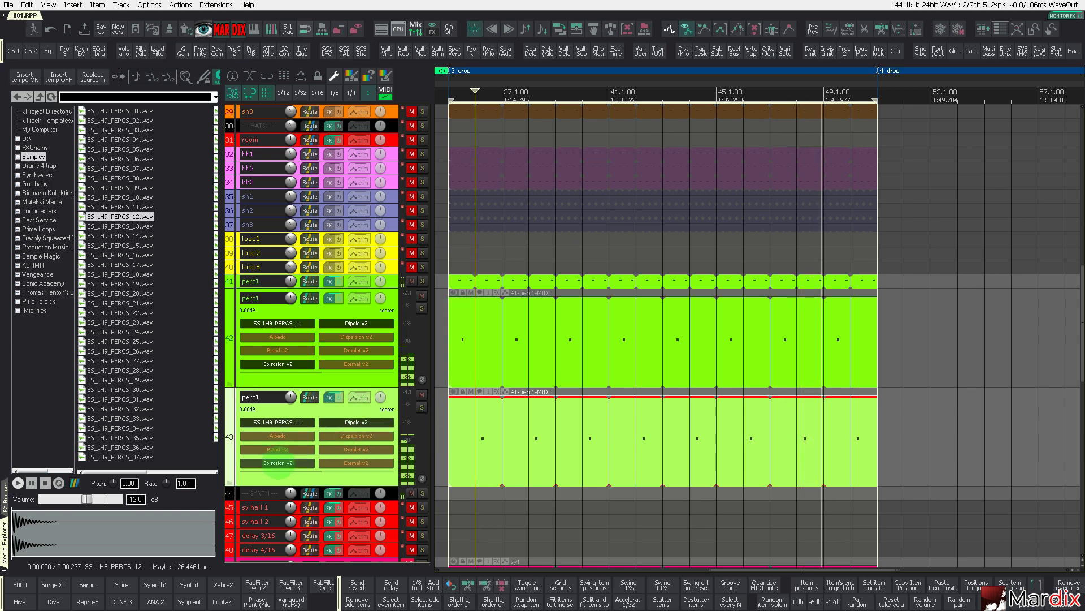
On the new perc1 track, replace Hollow with an enabled Luminance v2 and load SS_LH9_PERCS_12.wav into the sampler
click(327, 398)
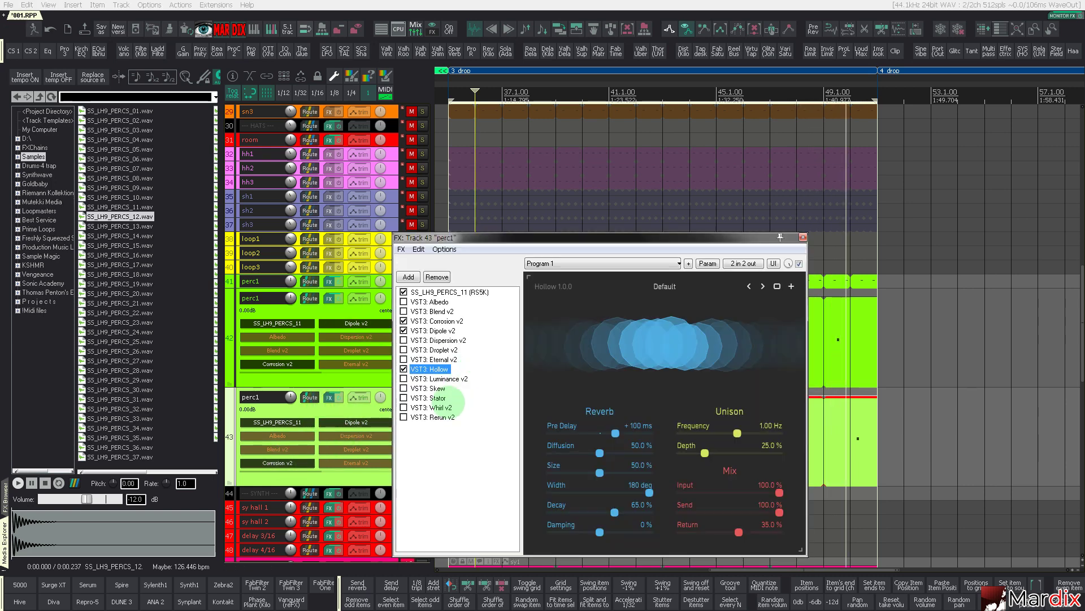
key(Delete)
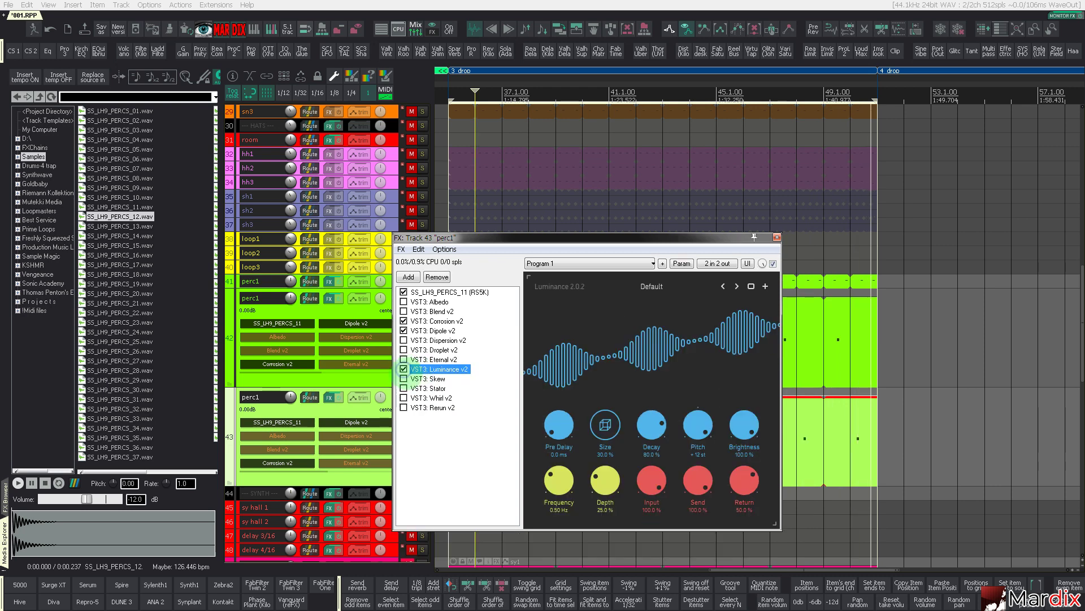
click(441, 292)
click(560, 366)
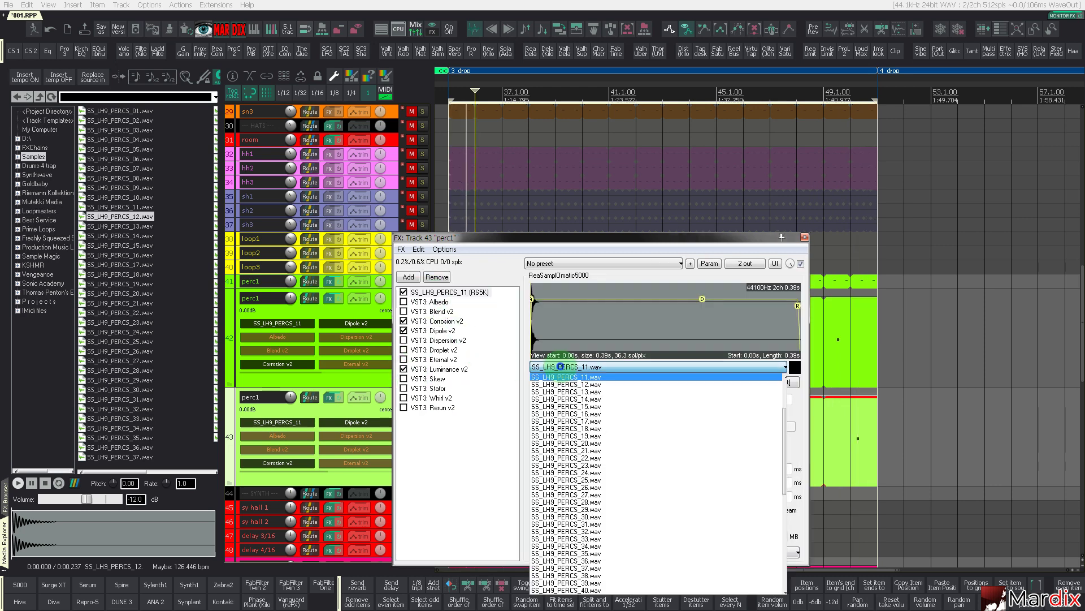
click(558, 383)
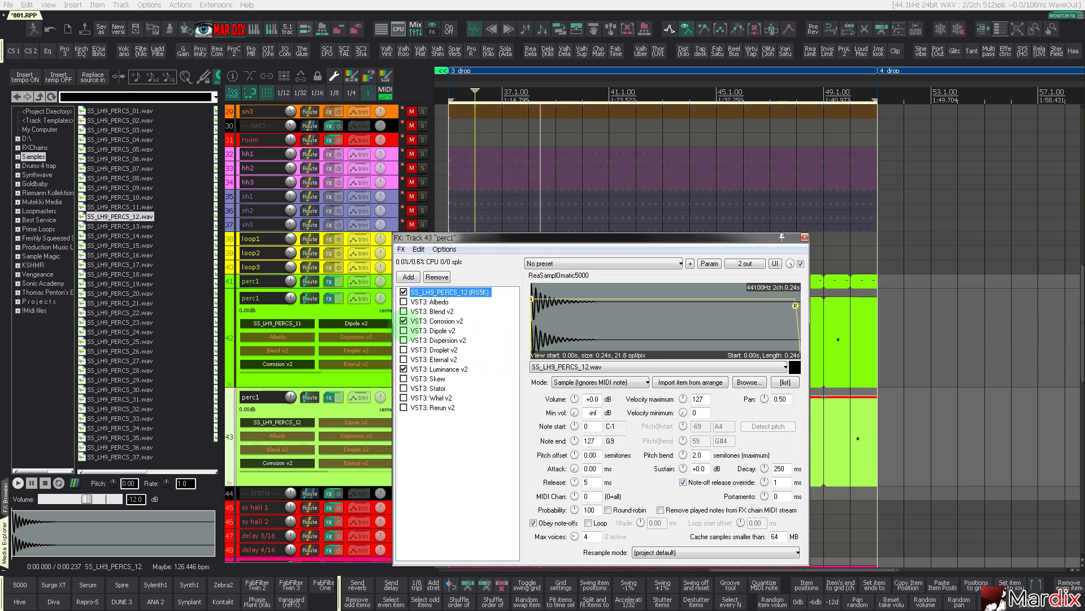
Bypass Corrosion v2 and Dipole v2 on the third perc1 track, keep Luminance v2 enabled and close the effects window
click(436, 320)
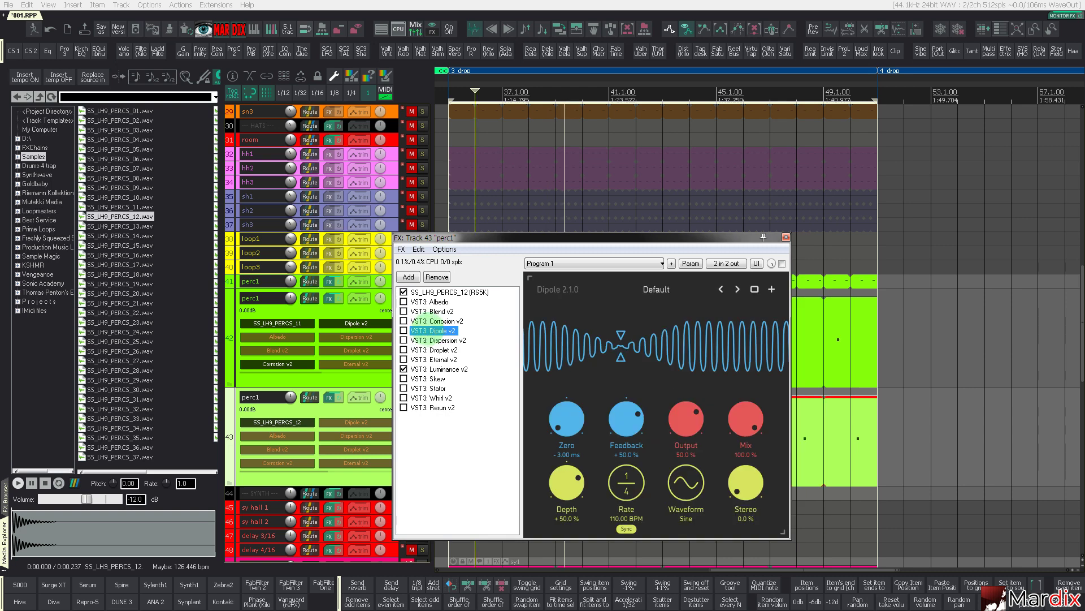
click(441, 370)
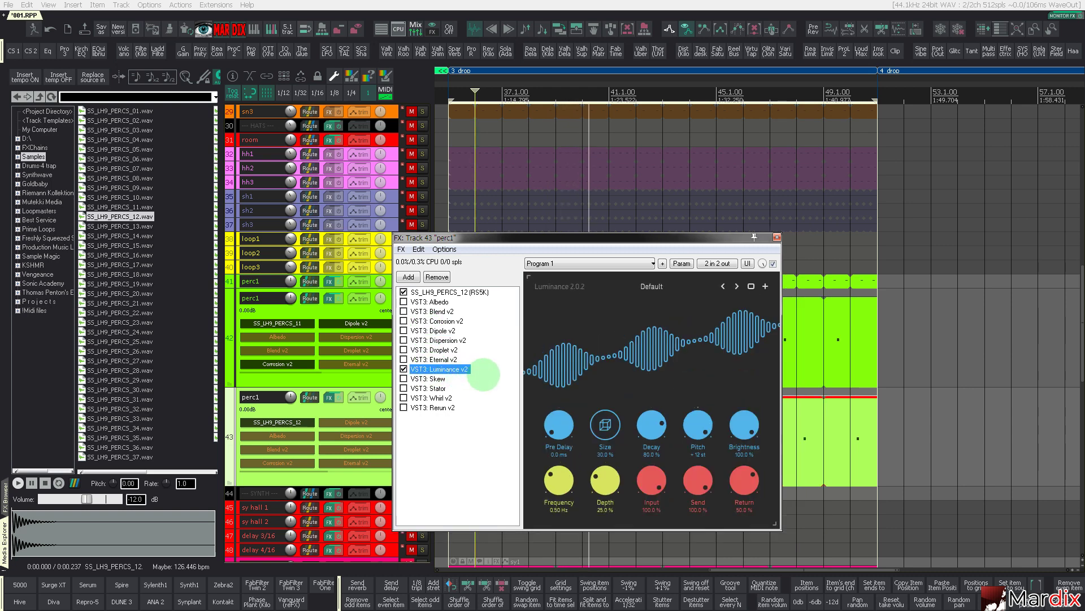
click(459, 292)
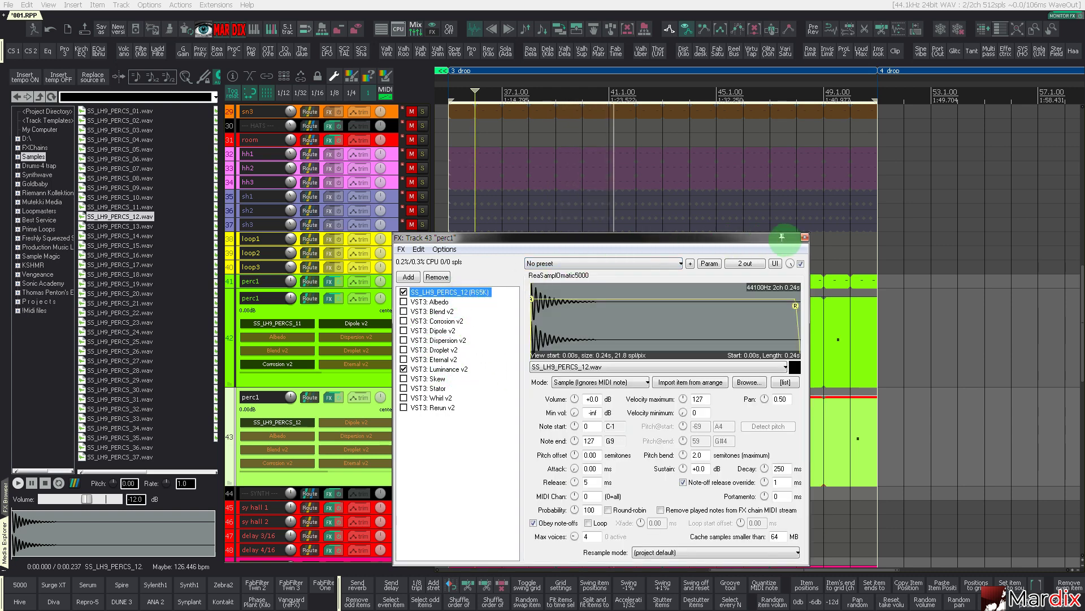
click(805, 236)
Expand the HATS track, and unmute and expand the hh1 track
scroll(552, 345, down, 5)
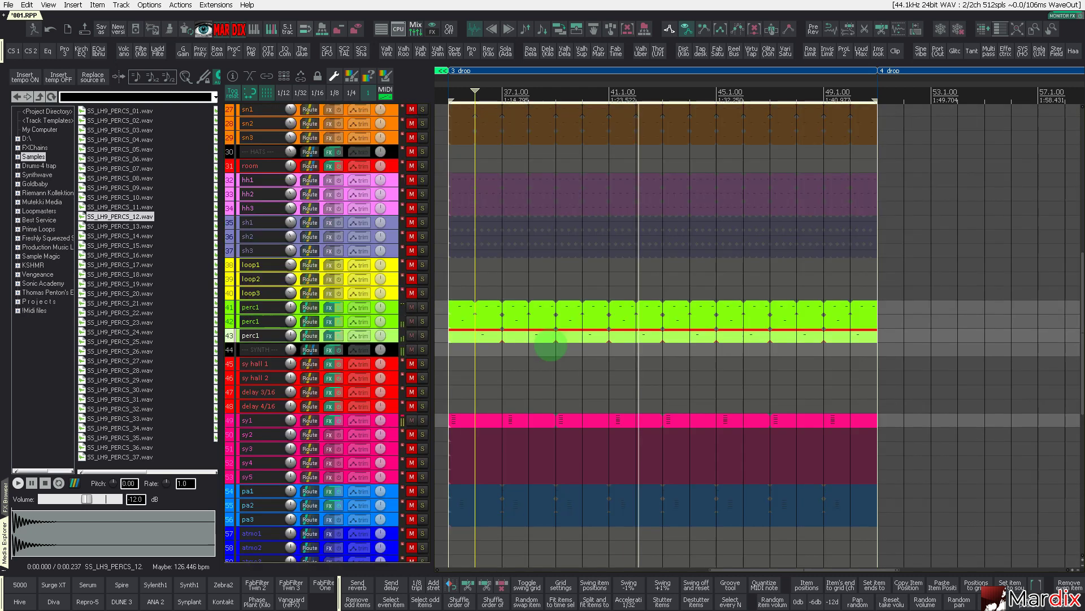
drag(590, 86, 593, 86)
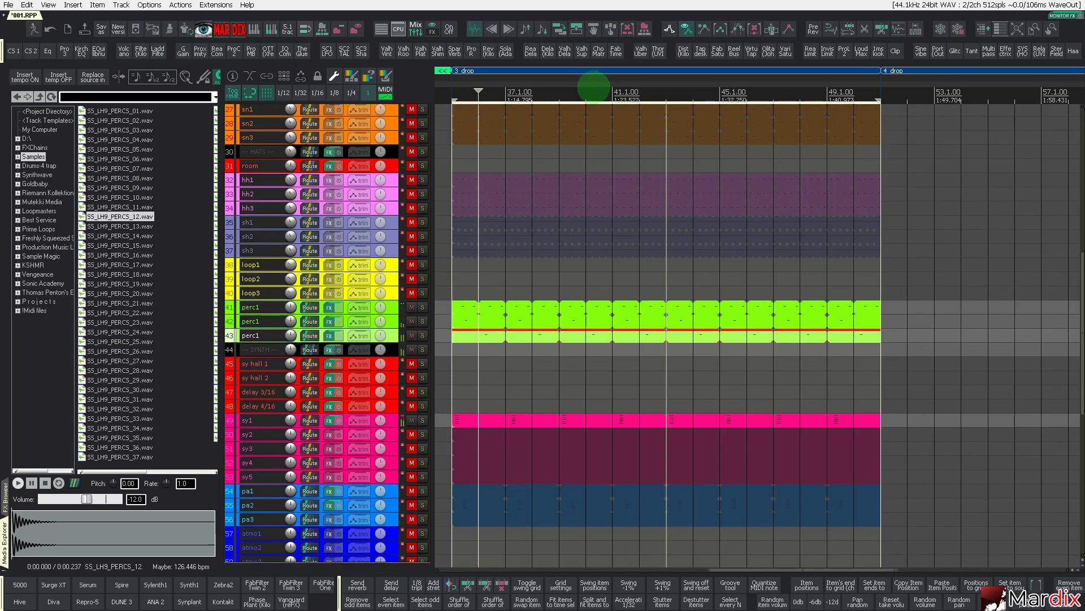
scroll(402, 280, down, 3)
scroll(384, 279, up, 6)
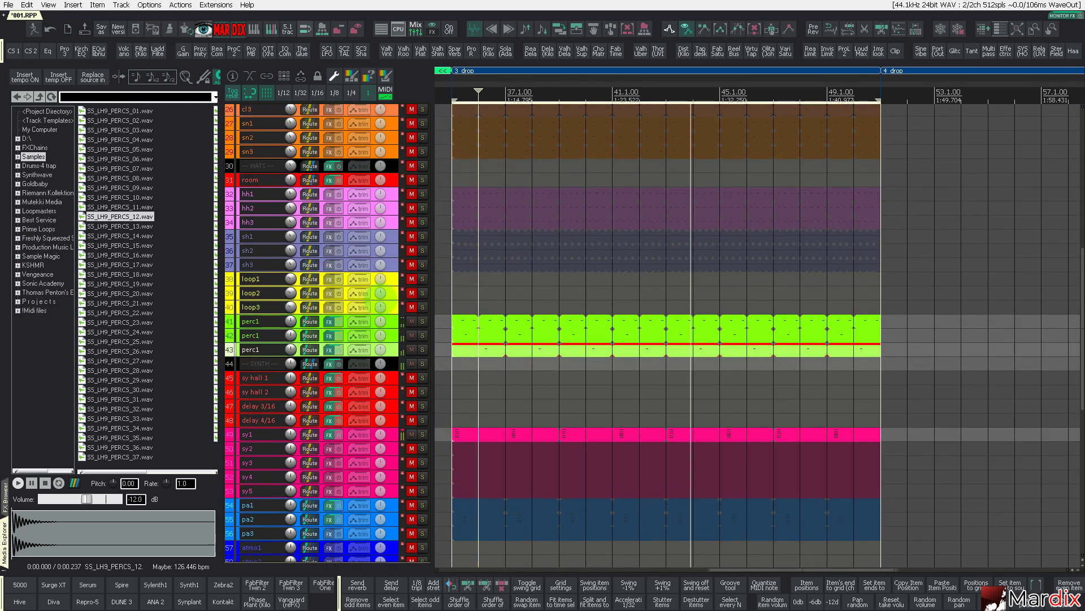
scroll(380, 279, up, 2)
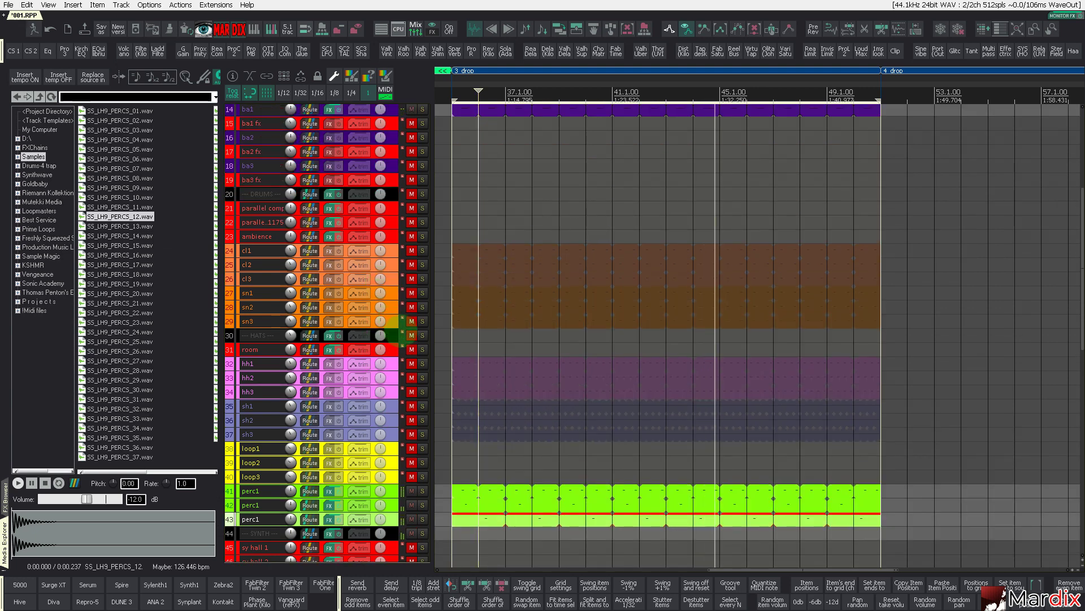
click(396, 334)
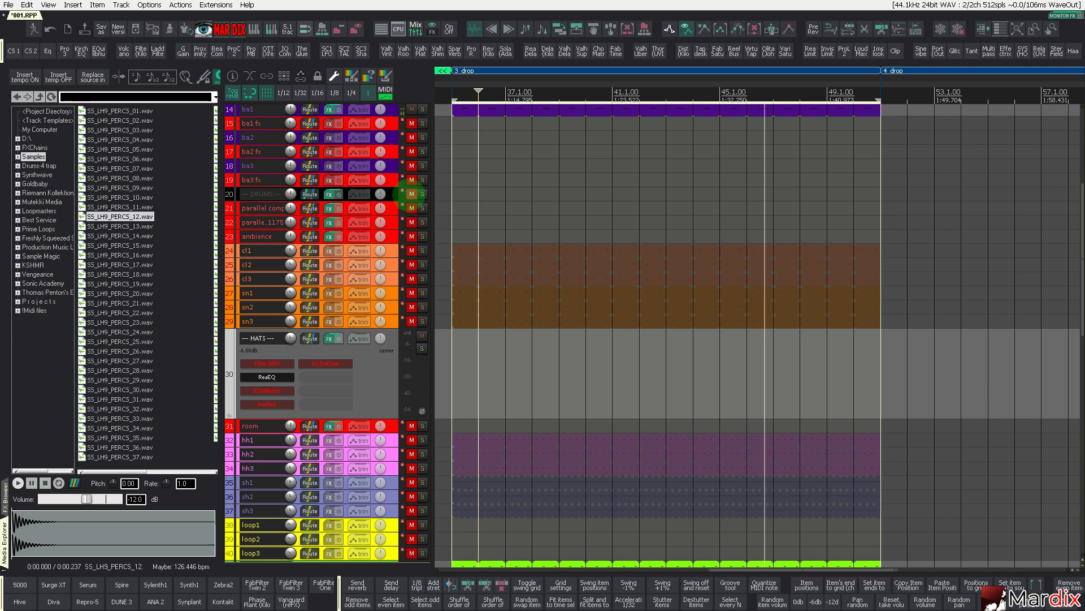
click(412, 194)
scroll(398, 237, down, 5)
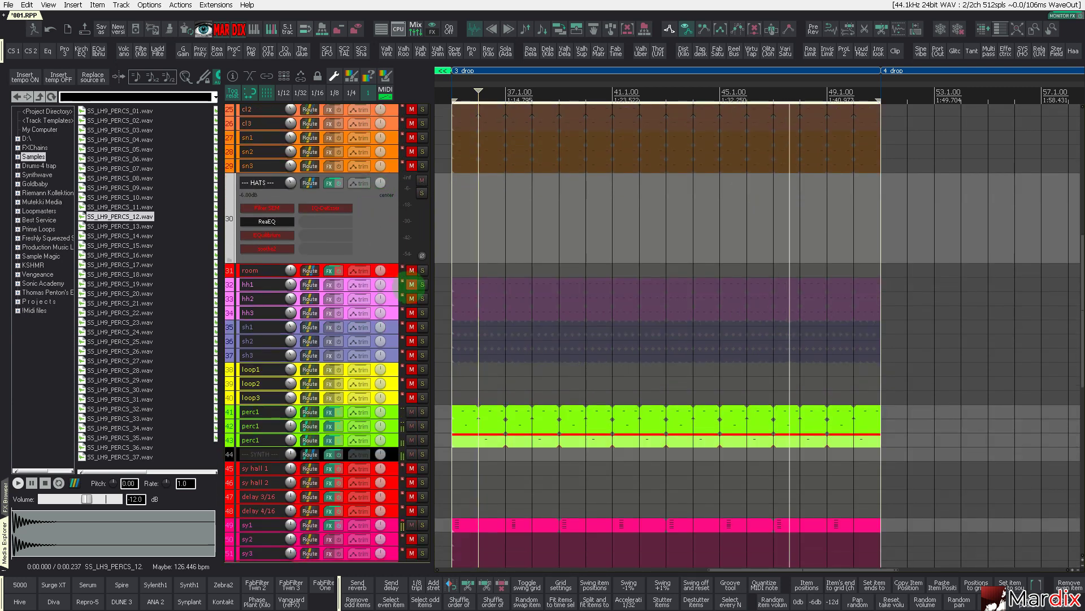
click(410, 285)
click(396, 284)
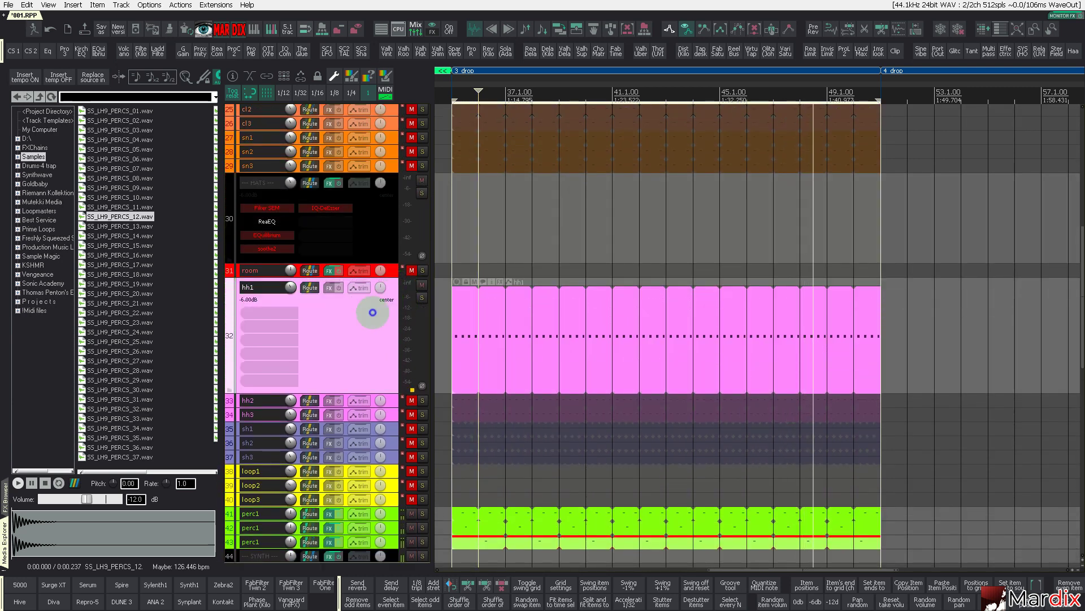
Add ReaSamplOmatic5000 to the hh1 track, load SS_LH9_HAT_01.wav from the SS_LH9_HATS folder and close the sampler
click(19, 585)
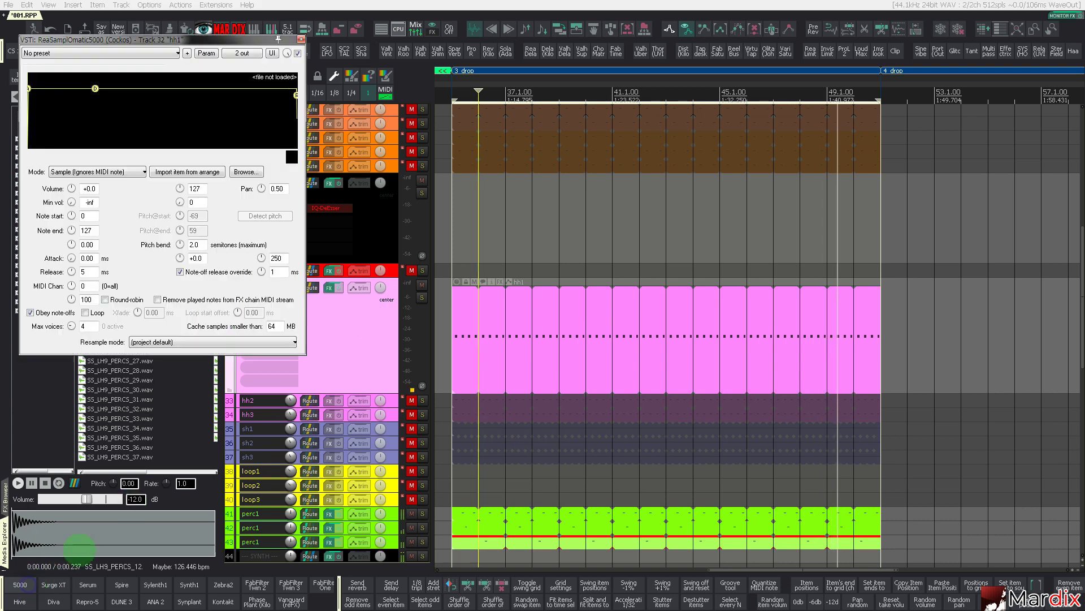
drag(170, 40, 496, 246)
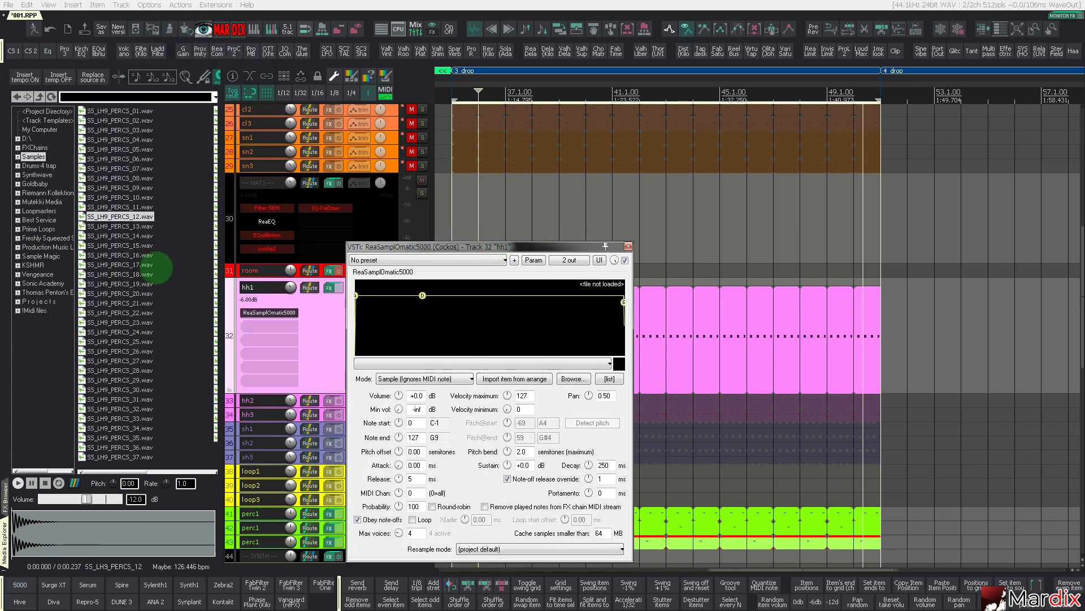
key(BackSpace)
key(Up)
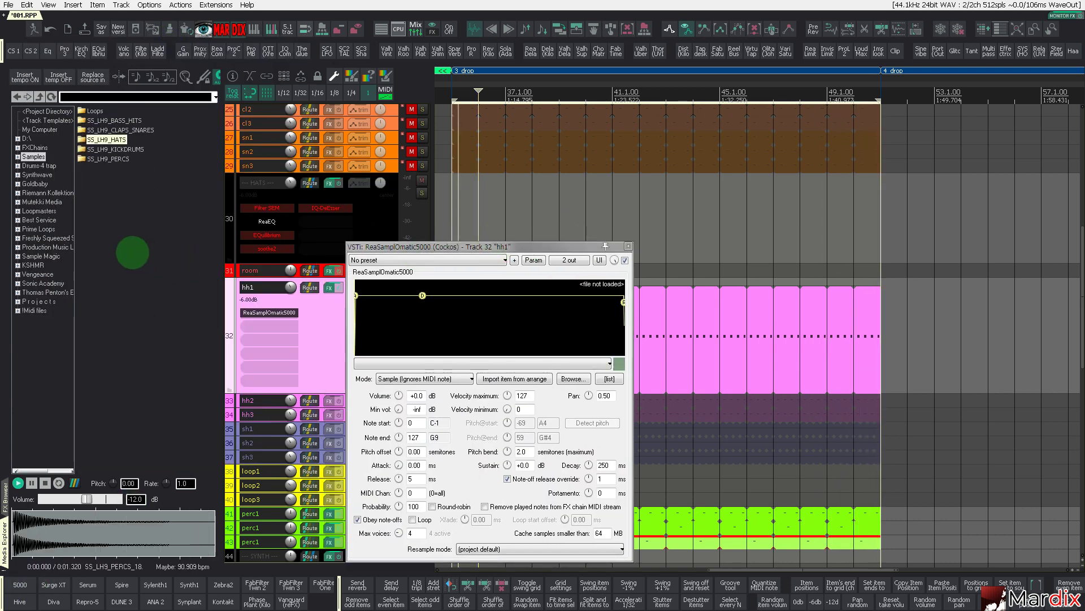
key(Return)
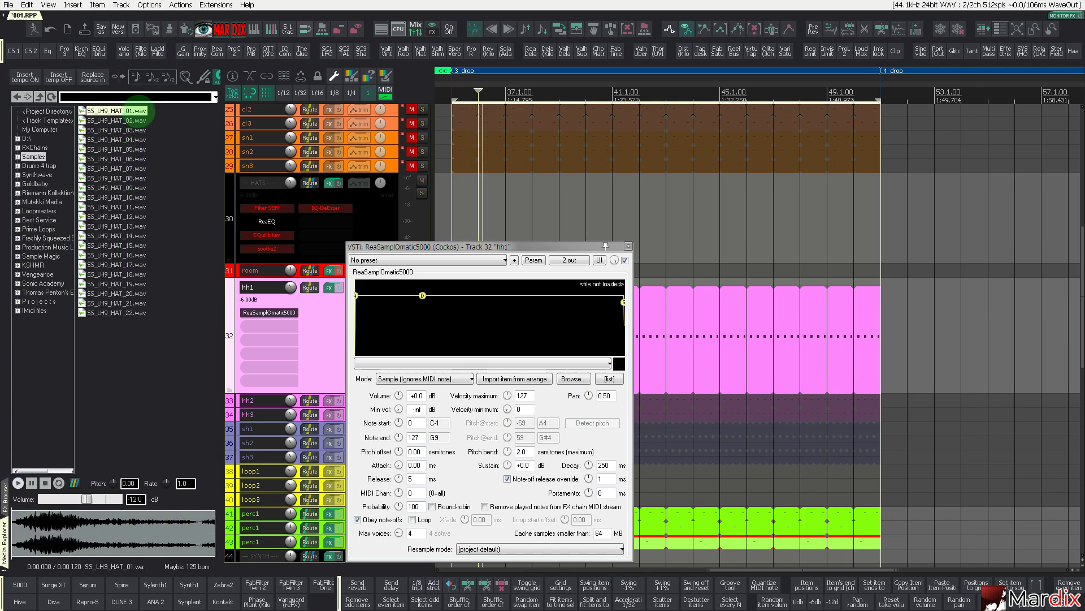
drag(144, 111, 441, 308)
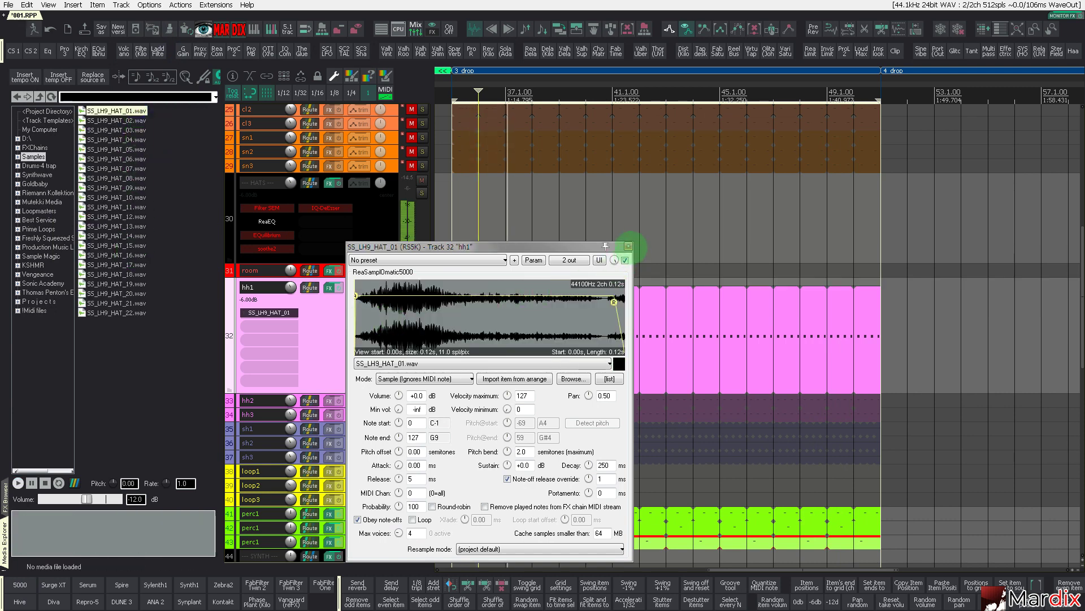
click(628, 246)
click(529, 341)
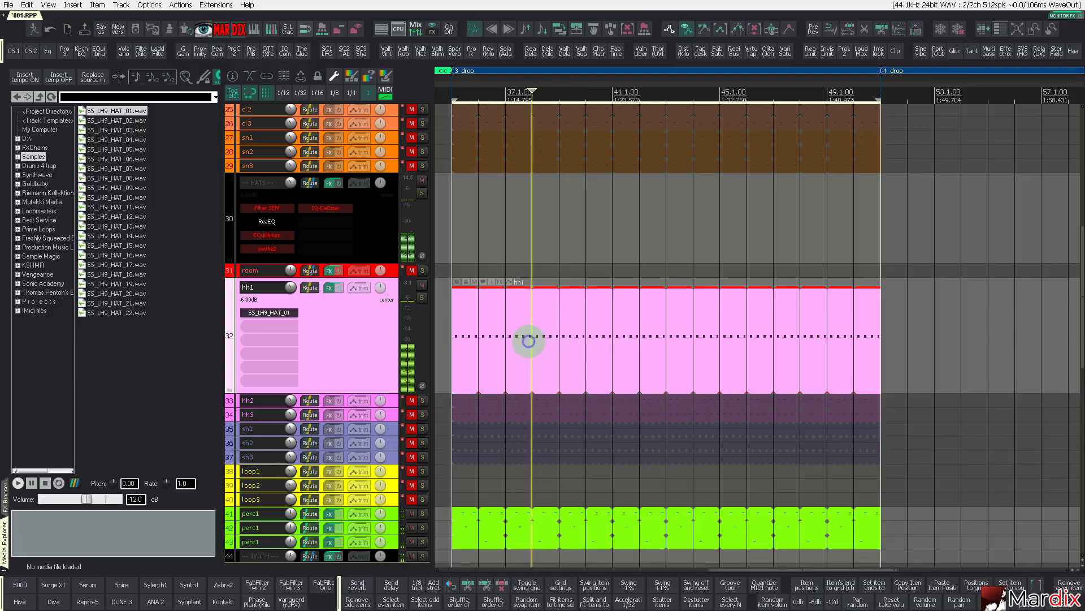
In the hh1 MIDI item, extend the second C3 note to 35.3, and set its velocity to 54 and the last note's to 73
double_click(528, 341)
scroll(191, 396, up, 3)
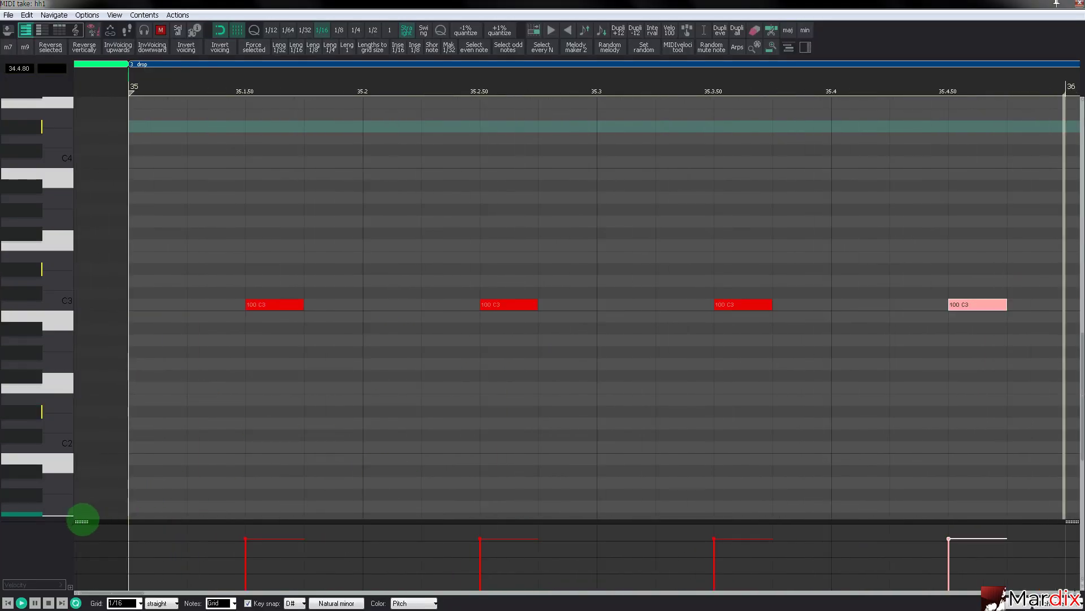
drag(82, 521, 85, 402)
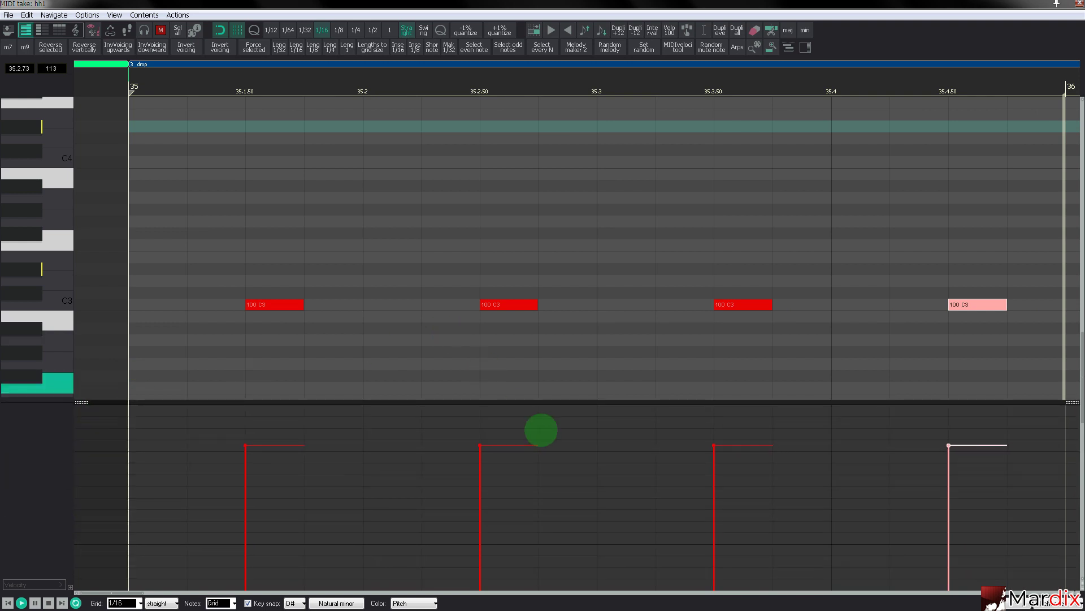
drag(537, 305, 596, 305)
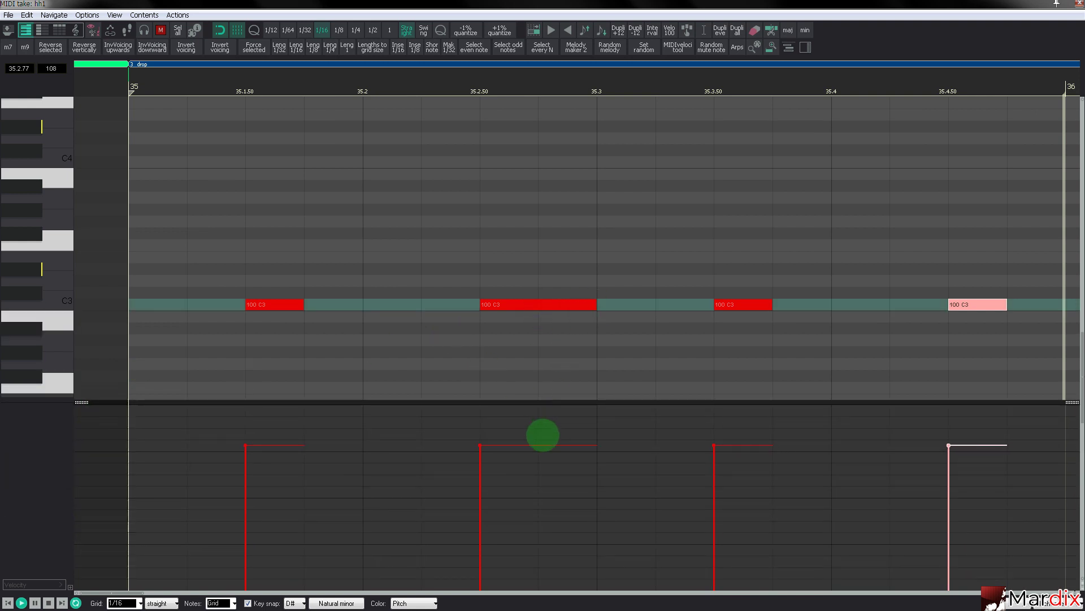
drag(543, 445, 555, 515)
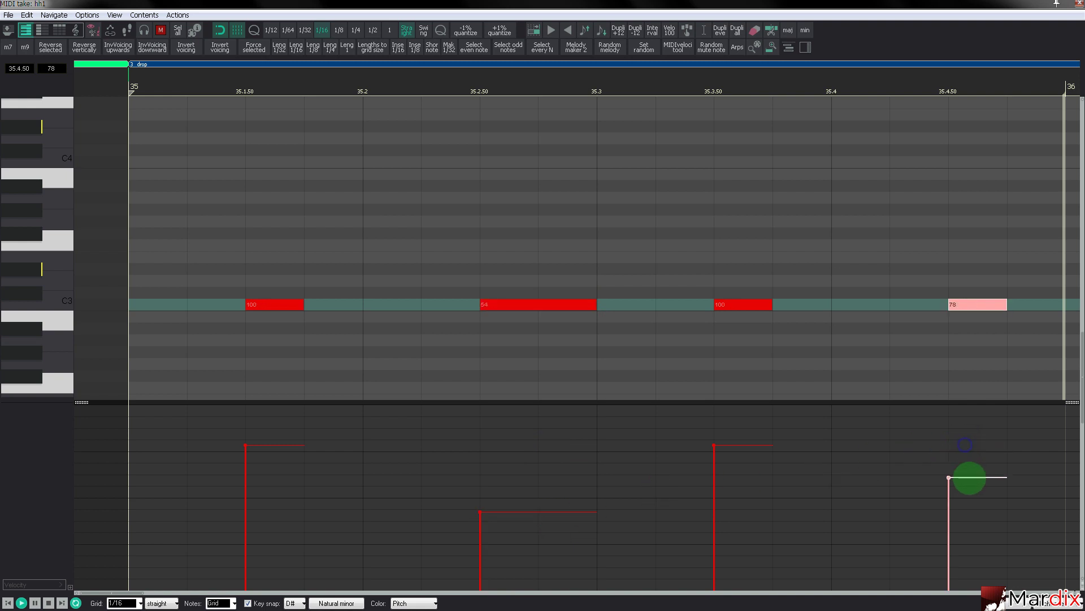
Duplicate the lengthened C3 note to 35.3, lower the copy's velocity to 1 and close the MIDI editor
drag(559, 305, 671, 306)
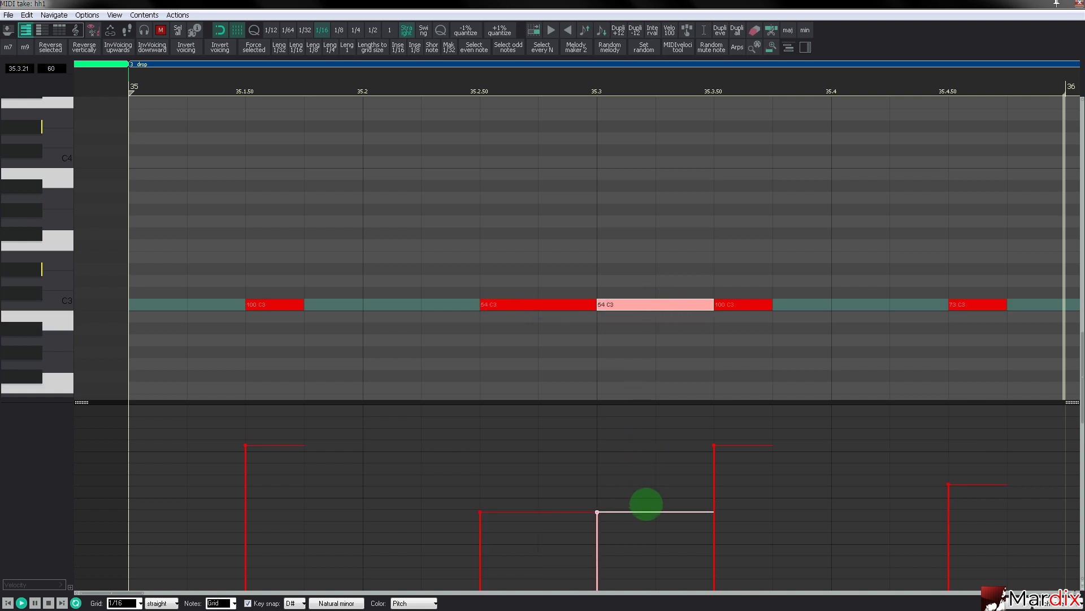
drag(650, 510, 644, 566)
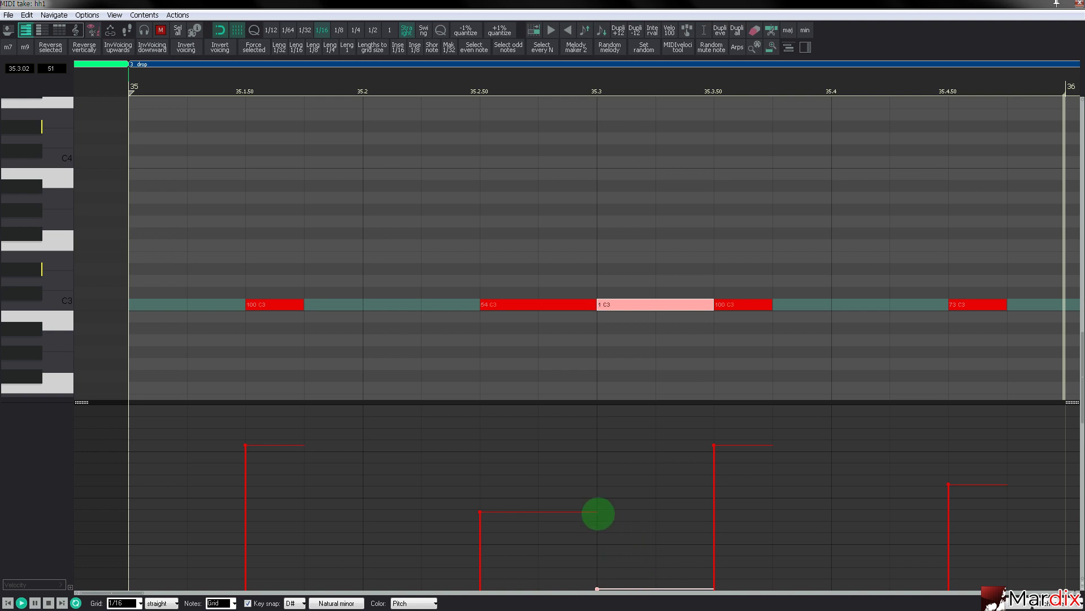
scroll(598, 513, down, 3)
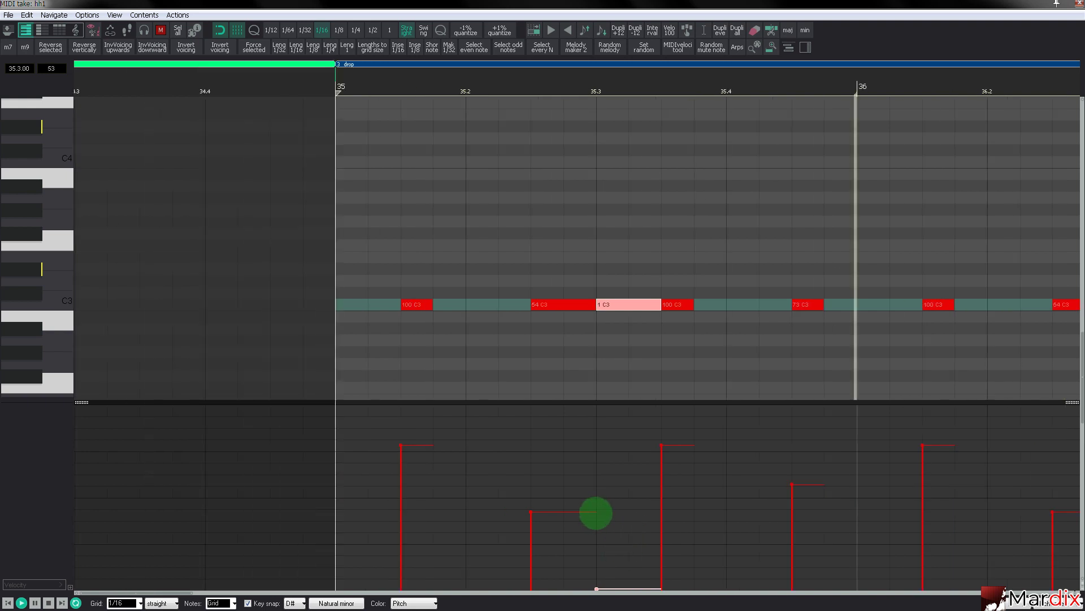
key(Escape)
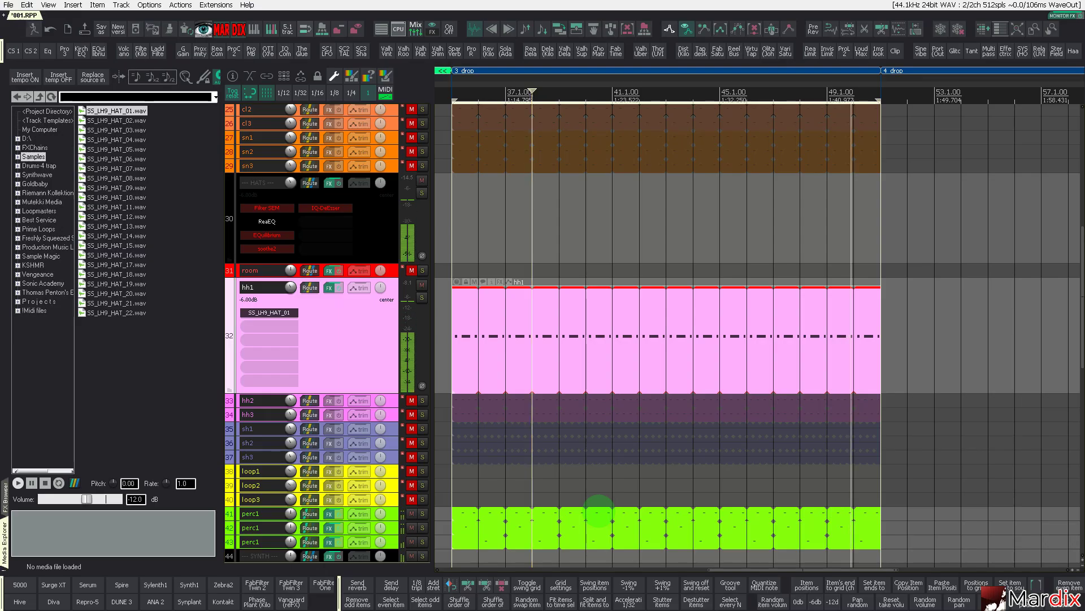
Unmute the vox1 track and expand it
scroll(345, 421, down, 2)
scroll(421, 429, down, 15)
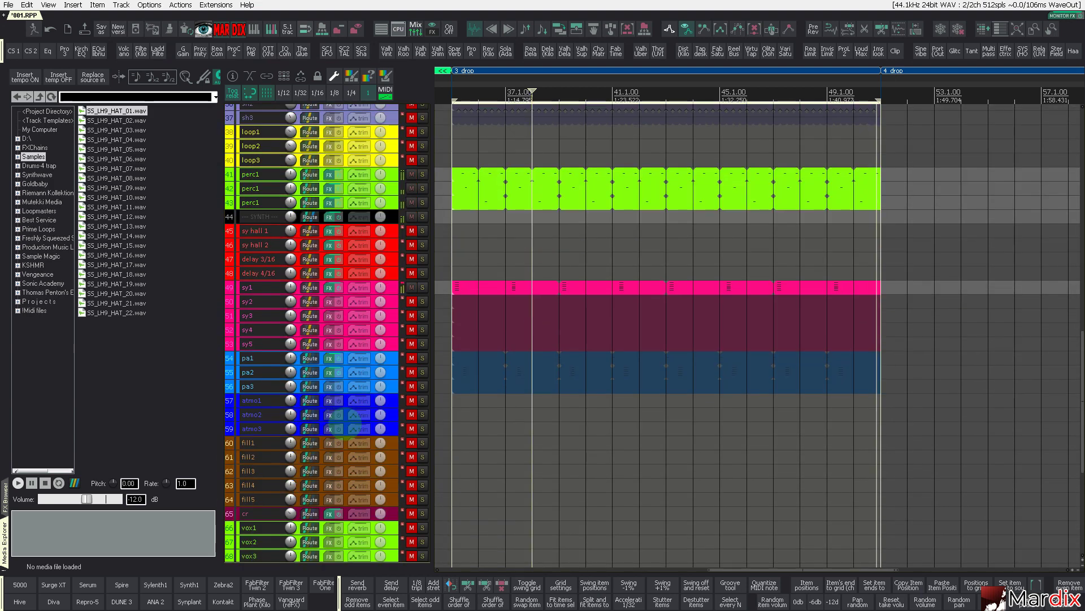
click(412, 414)
click(400, 414)
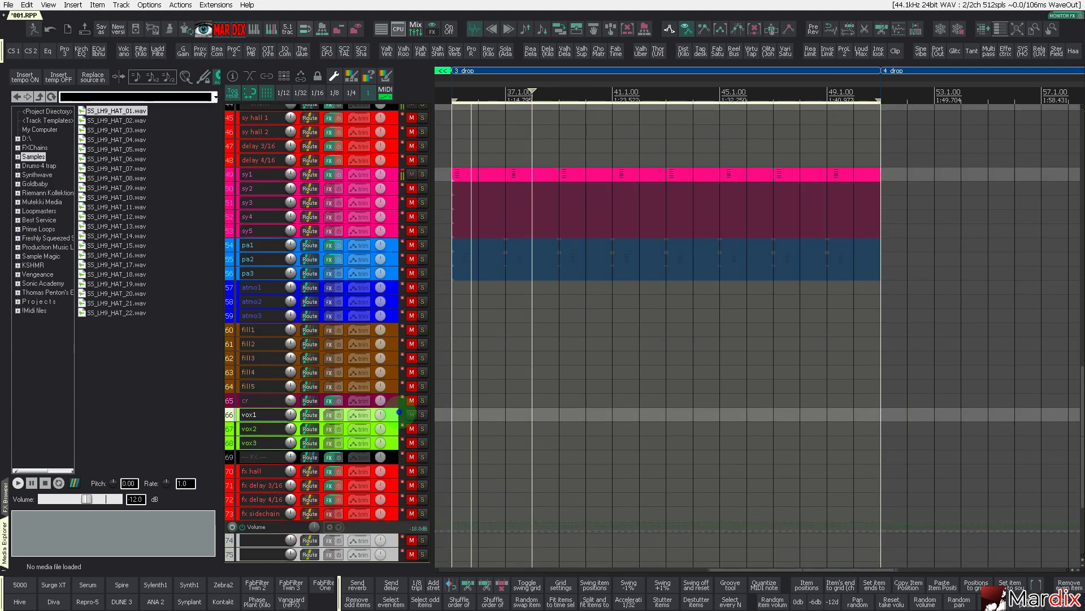
double_click(396, 419)
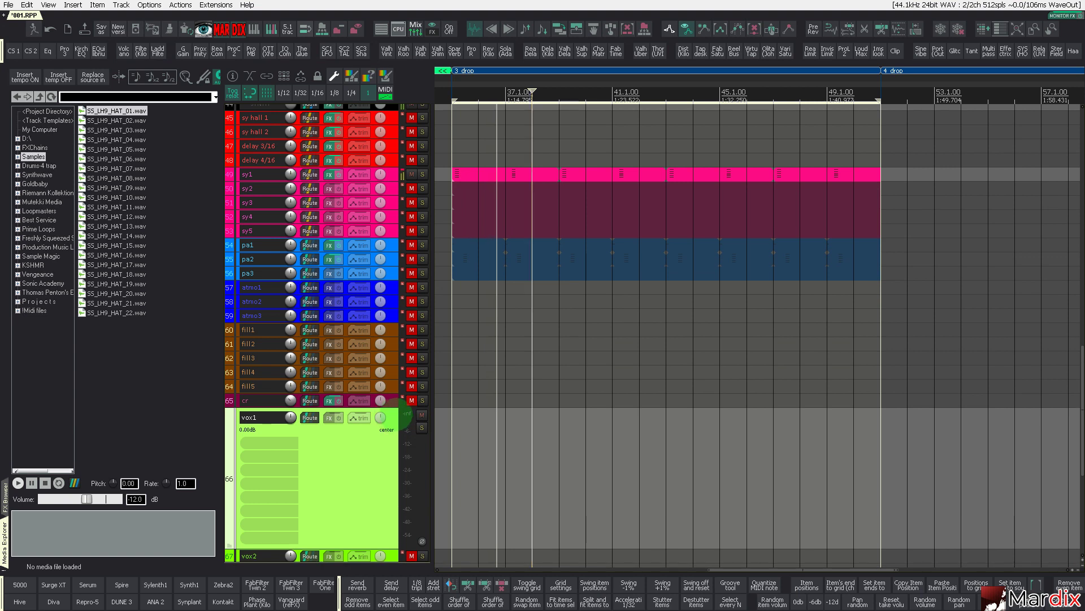
Browse the sample library to the Vox folder inside Minimal Tech and Deep
click(33, 156)
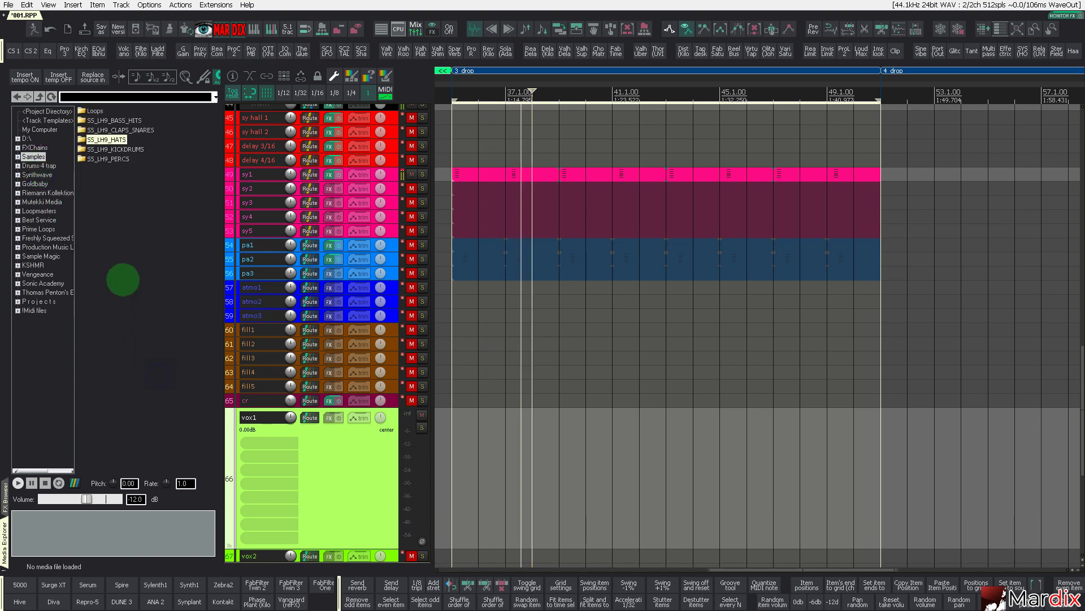
key(BackSpace)
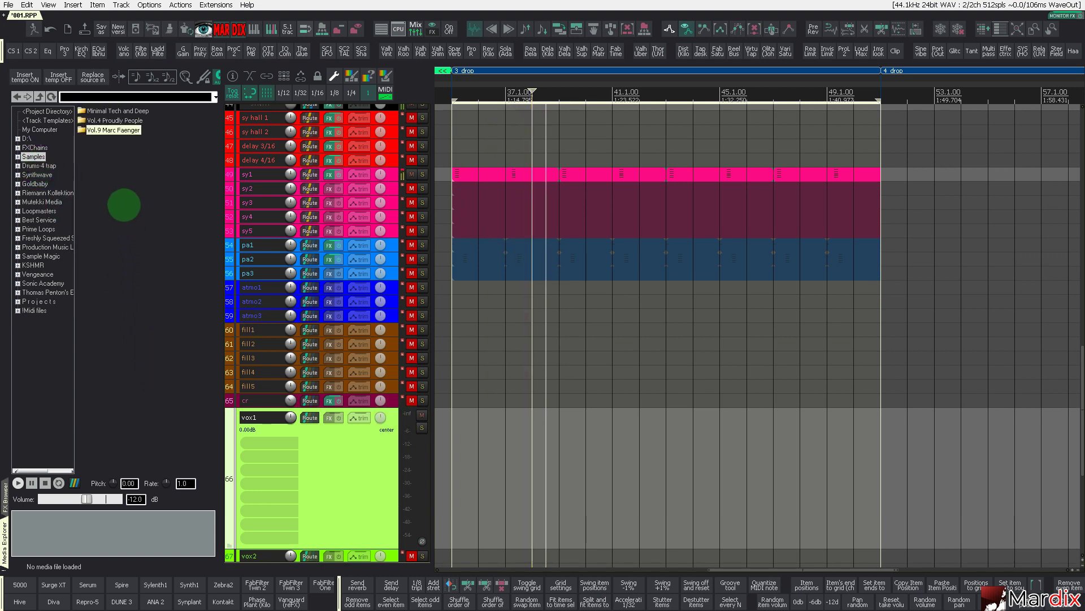
key(Up)
key(Up)
key(Return)
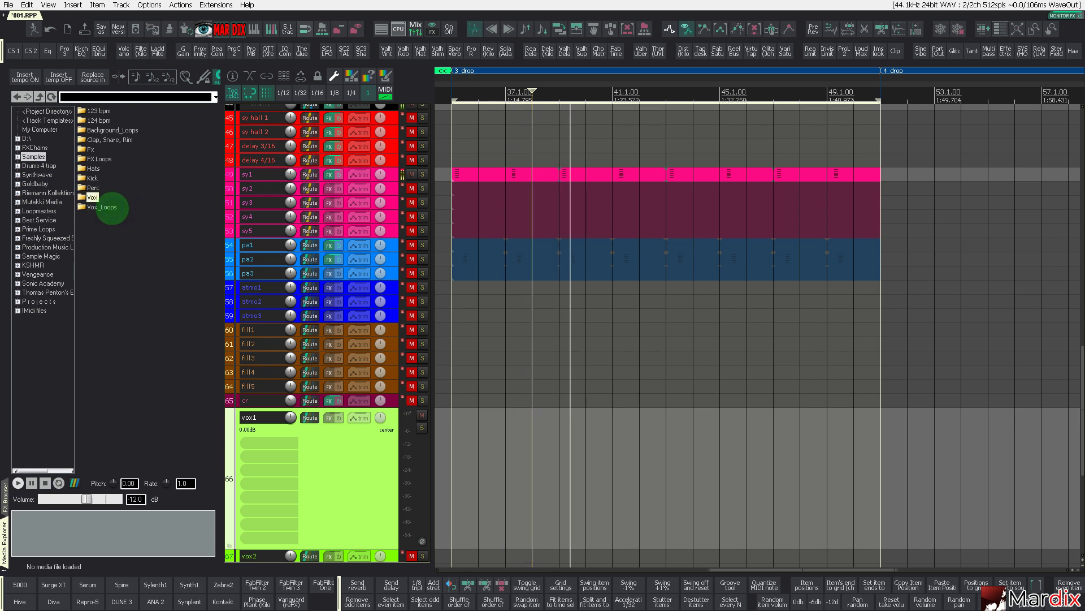
key(Return)
Audition the vocal hits SS_LH_Vox_Hit_001 to 008 one after another against the drop
key(Down)
key(Down)
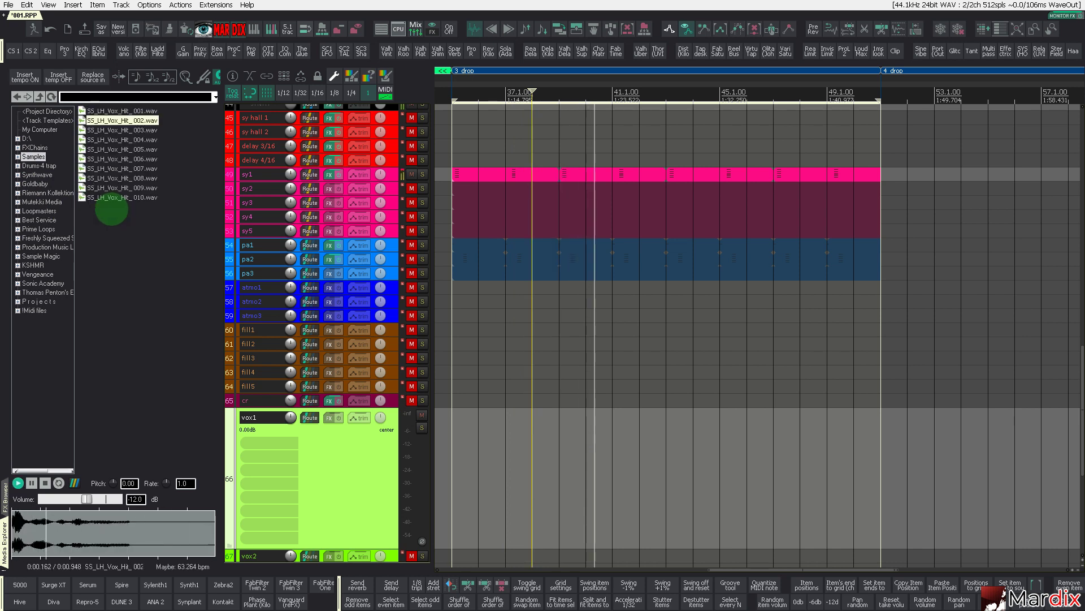
key(Down)
key(Down)
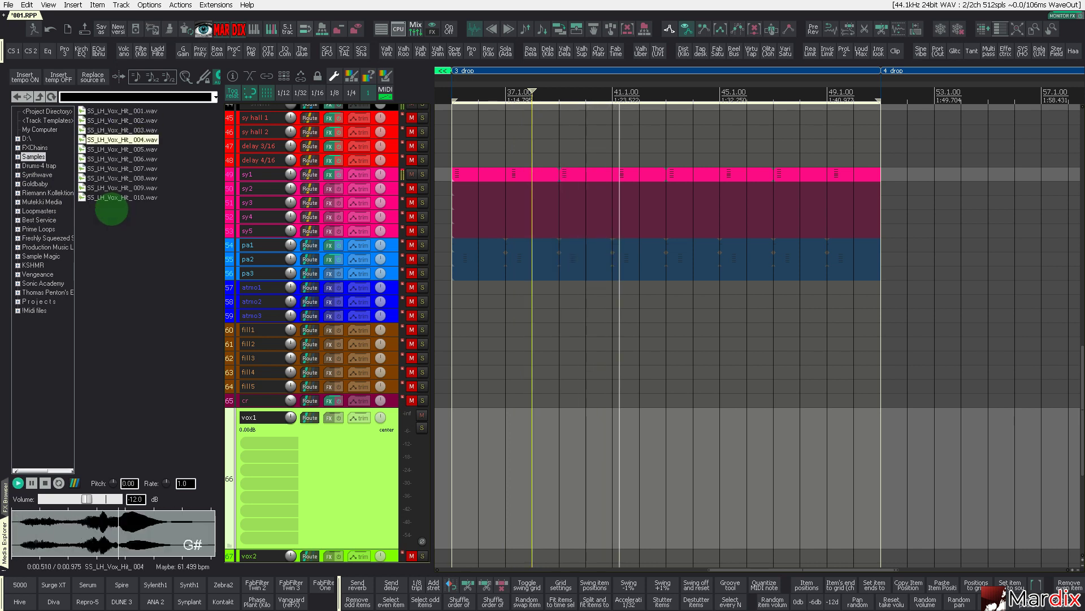
key(Down)
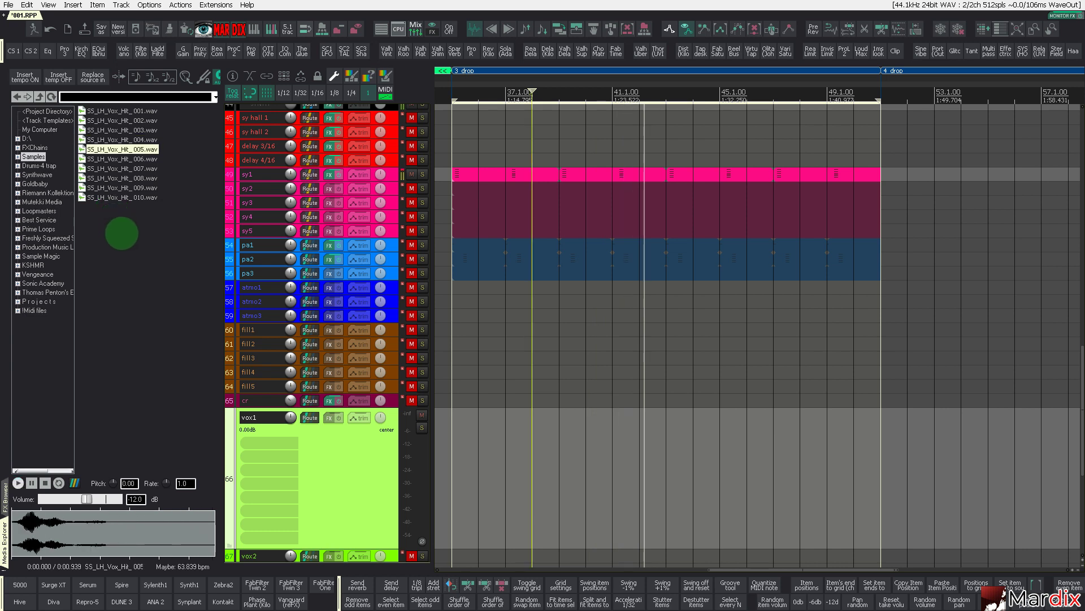
key(Down)
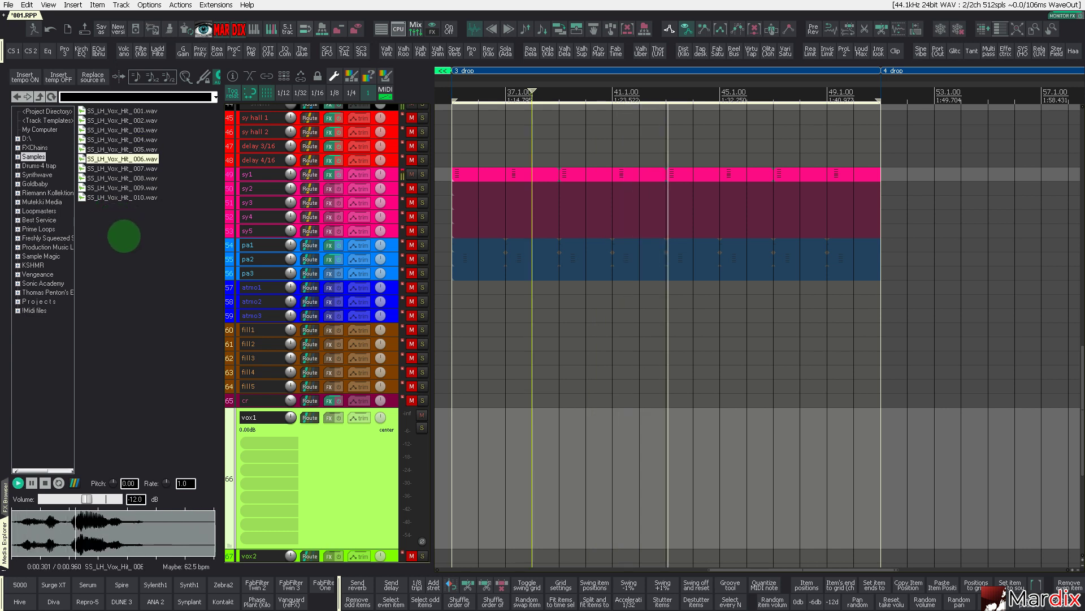
key(Down)
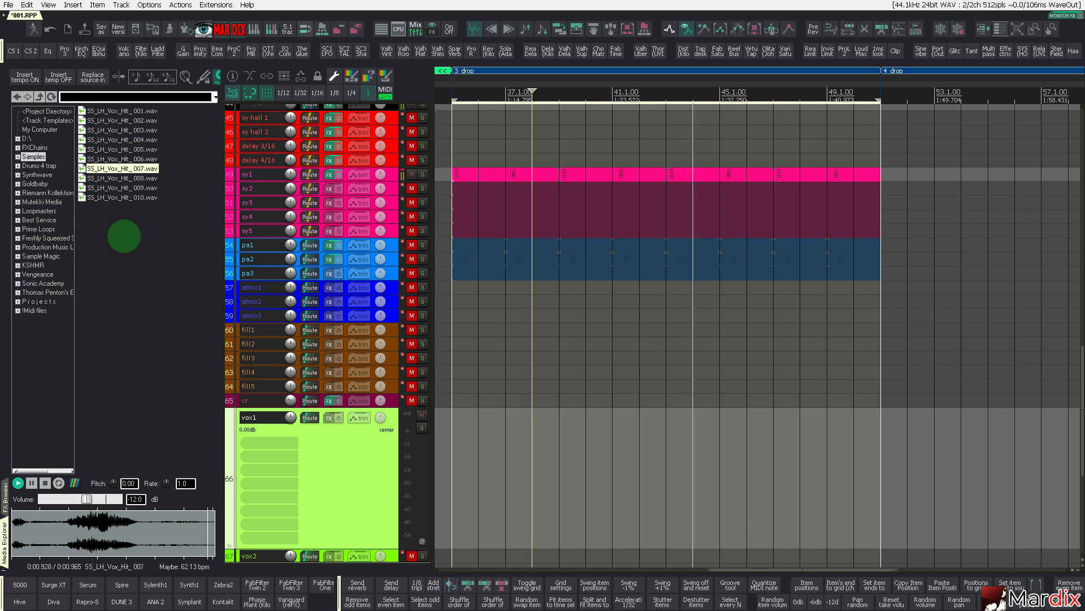
key(Down)
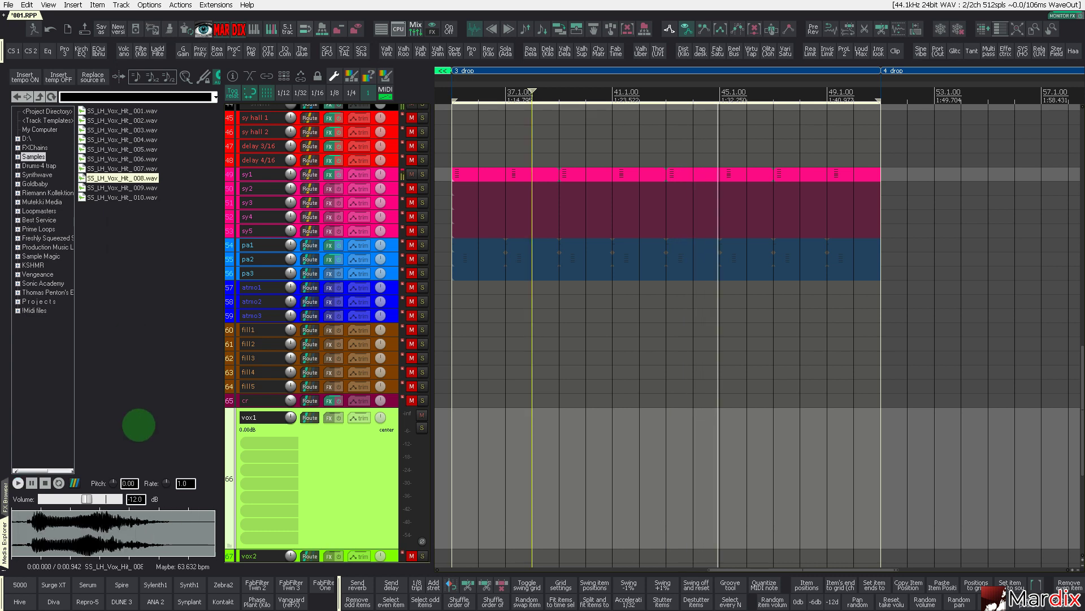
Set the preview pitch to -12 and place SS_LH_Vox_Hit_009.wav on the vox1 track at bar 50
drag(113, 484, 114, 500)
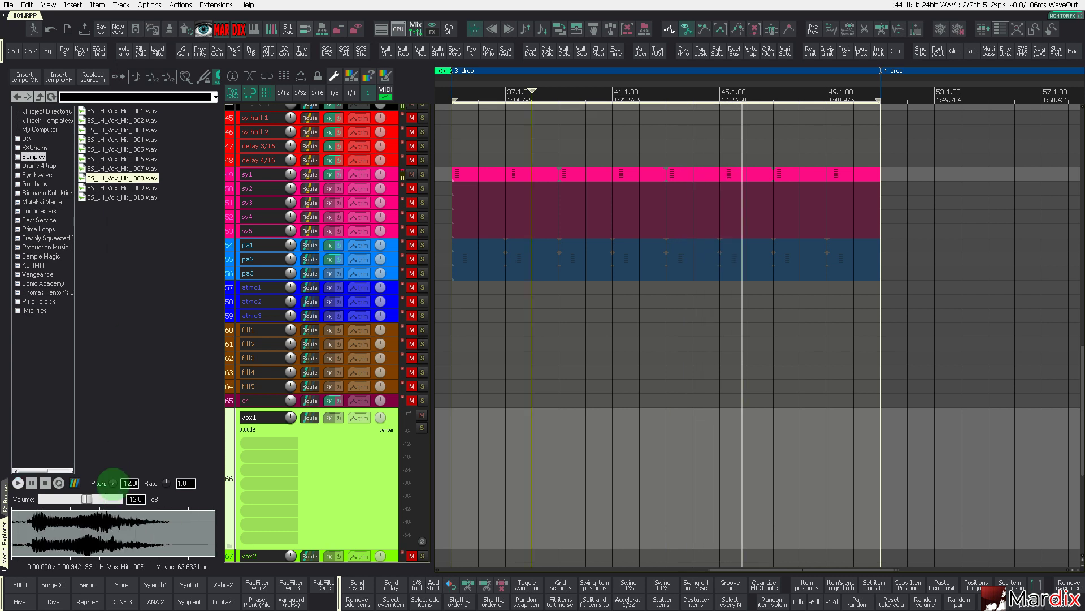
key(Down)
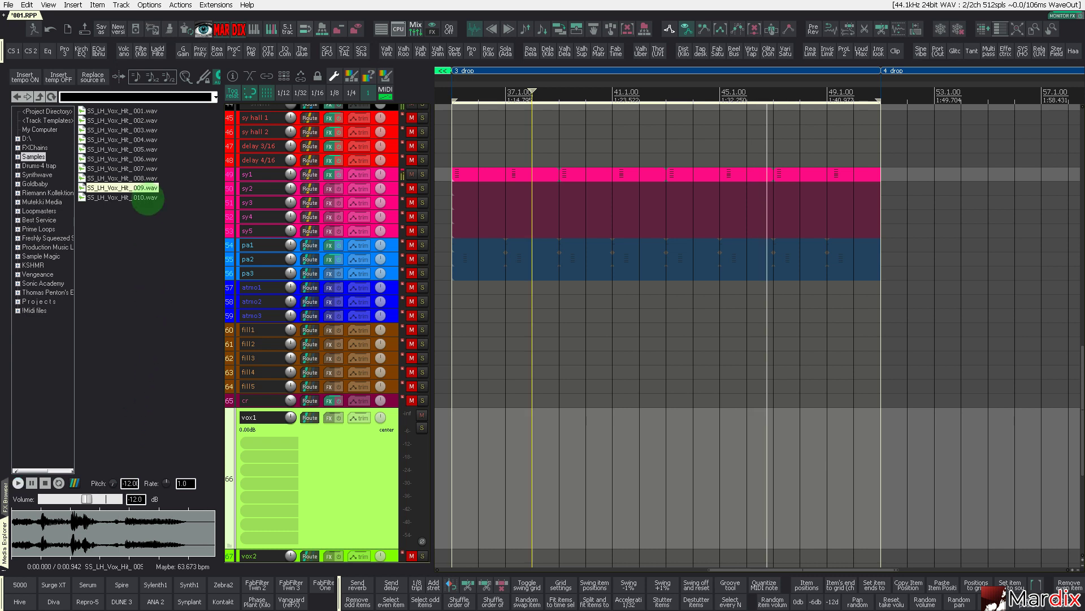
drag(558, 419, 848, 469)
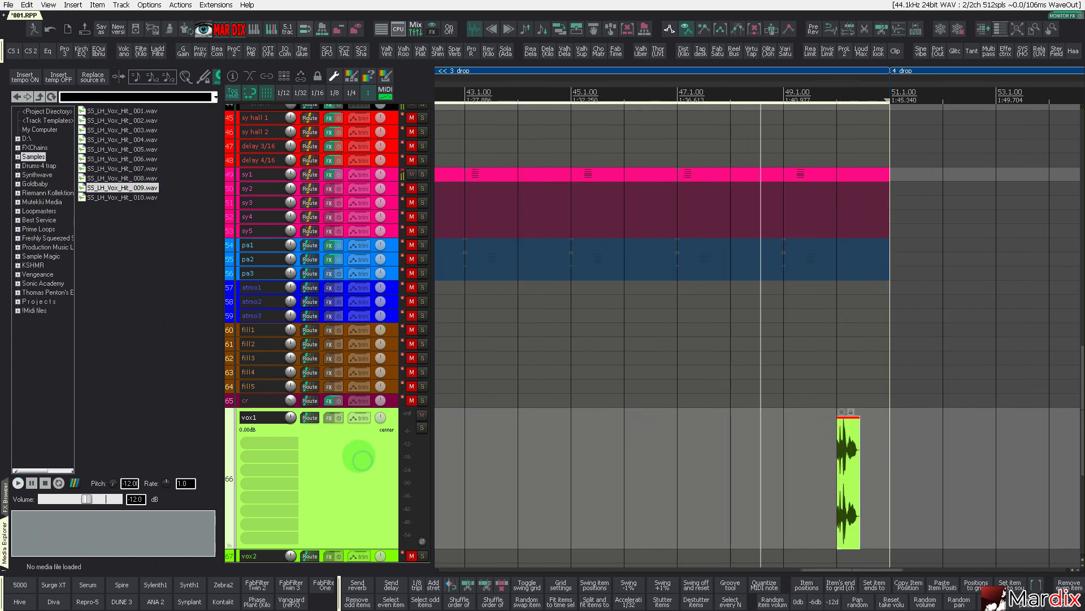
Insert the mda_dub_delay_02 effect on the vox1 track and place its window clear of the sample browser and the vocal clip
right_click(329, 418)
mouse_move(388, 402)
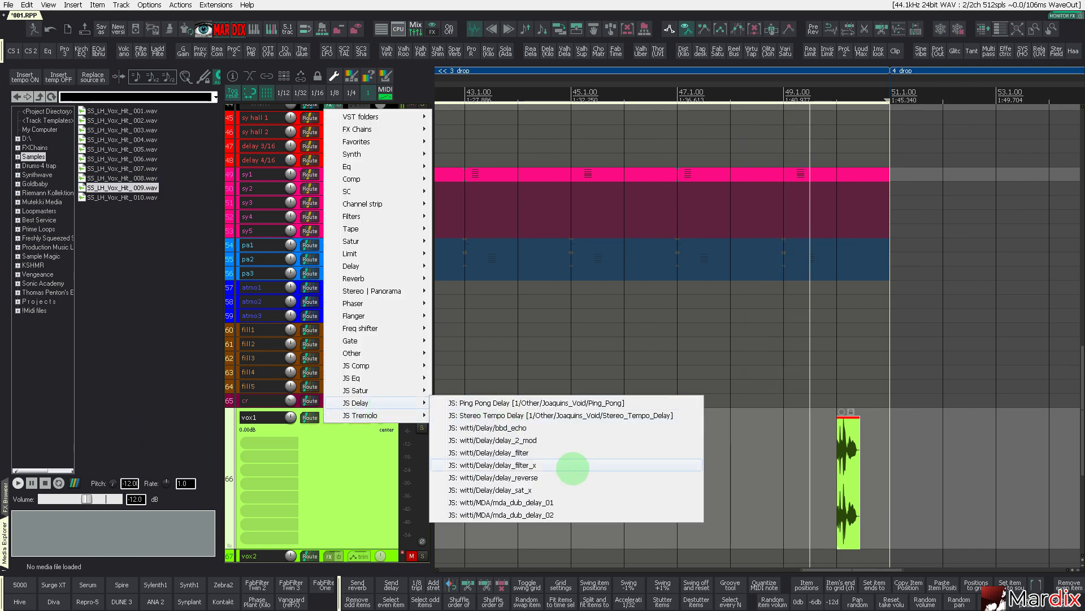
click(555, 513)
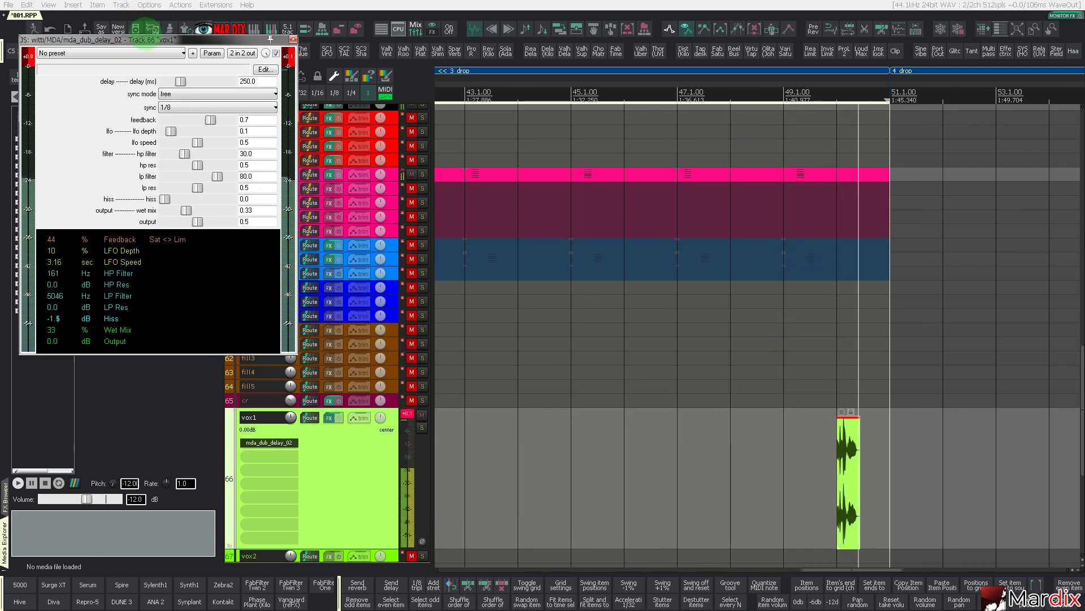
drag(153, 40, 557, 286)
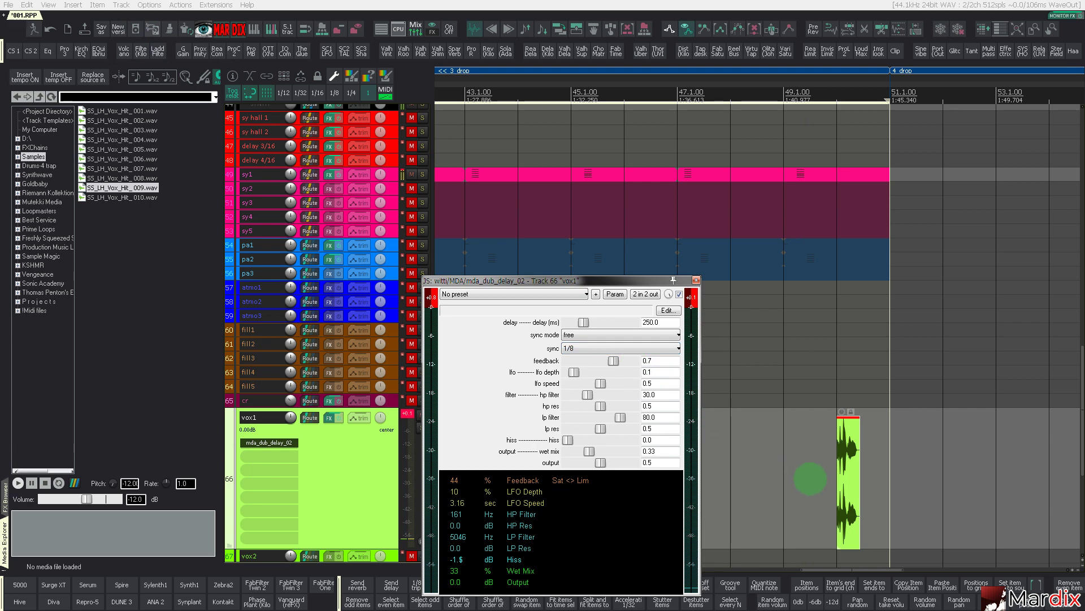
Play the vocal hit, raise the dub delay's feedback to 0.77 and set its sync mode to sync
click(810, 477)
key(space)
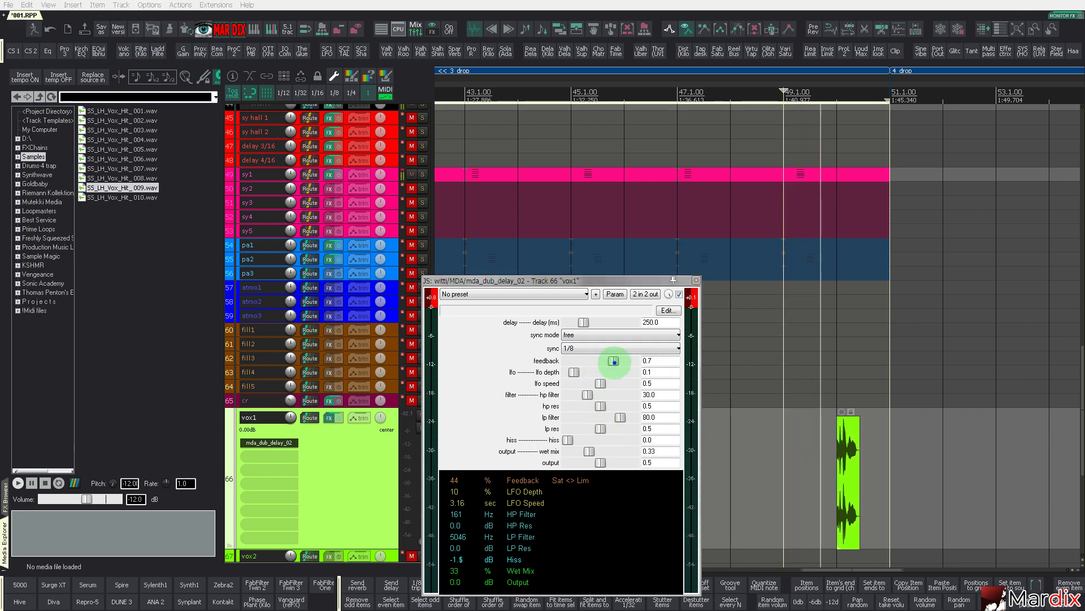
drag(613, 360, 619, 361)
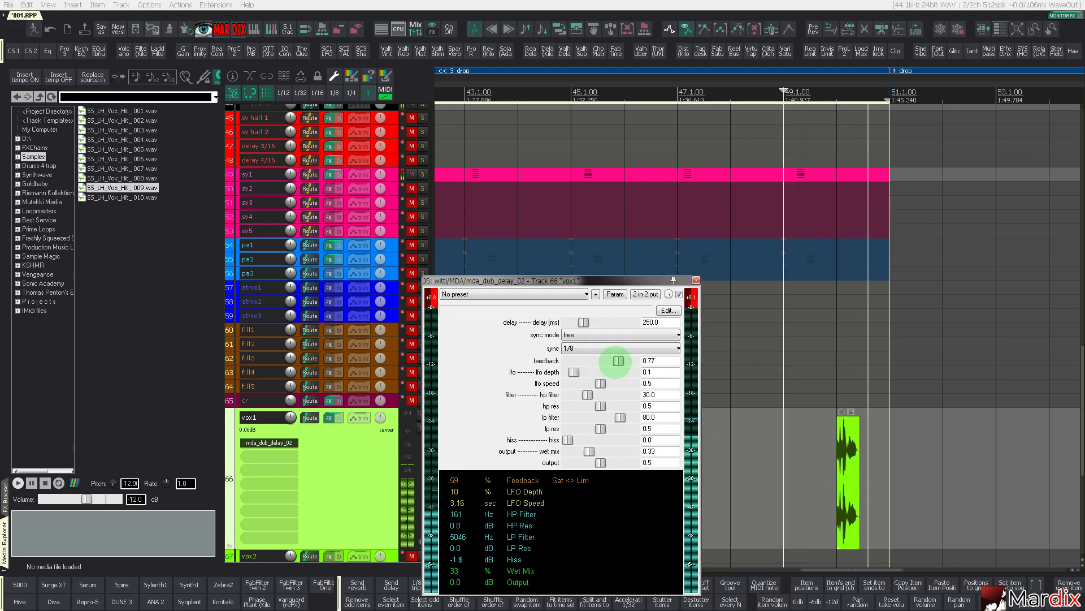
click(571, 334)
click(571, 350)
Try the 1/8 t sync division on the vox1 dub delay
click(568, 348)
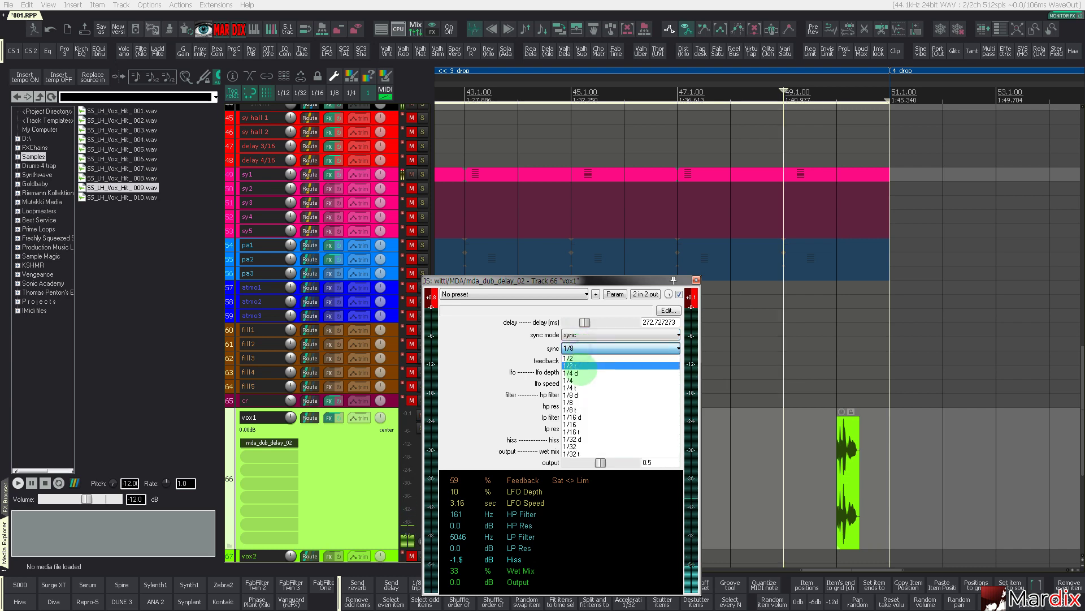
click(579, 409)
click(810, 451)
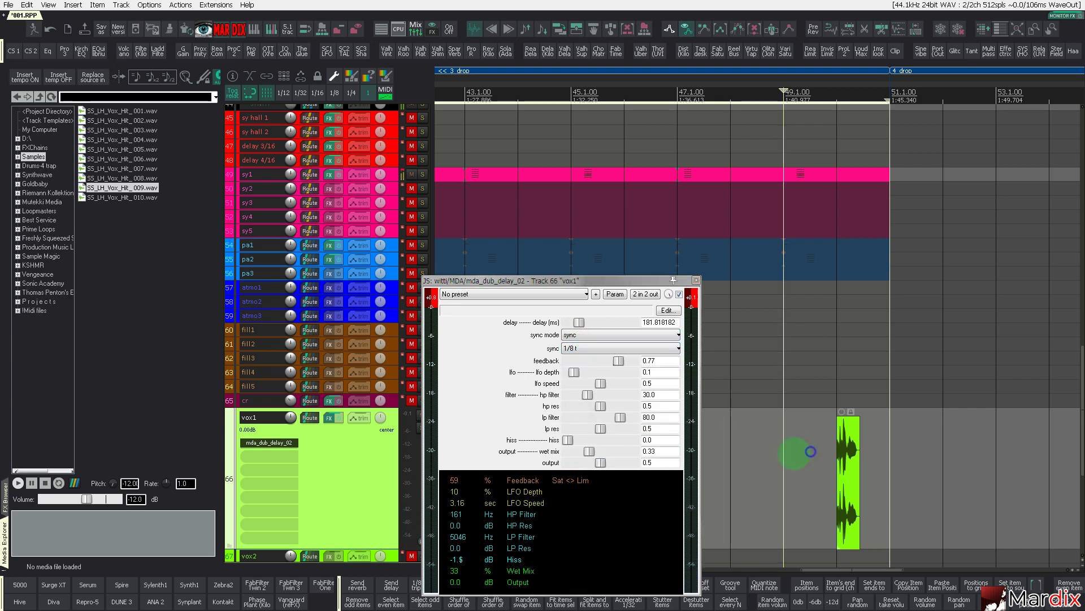
Set the dub delay's sync to 1/8 d and wet mix to 0.44 while listening, and close the effect window
click(588, 348)
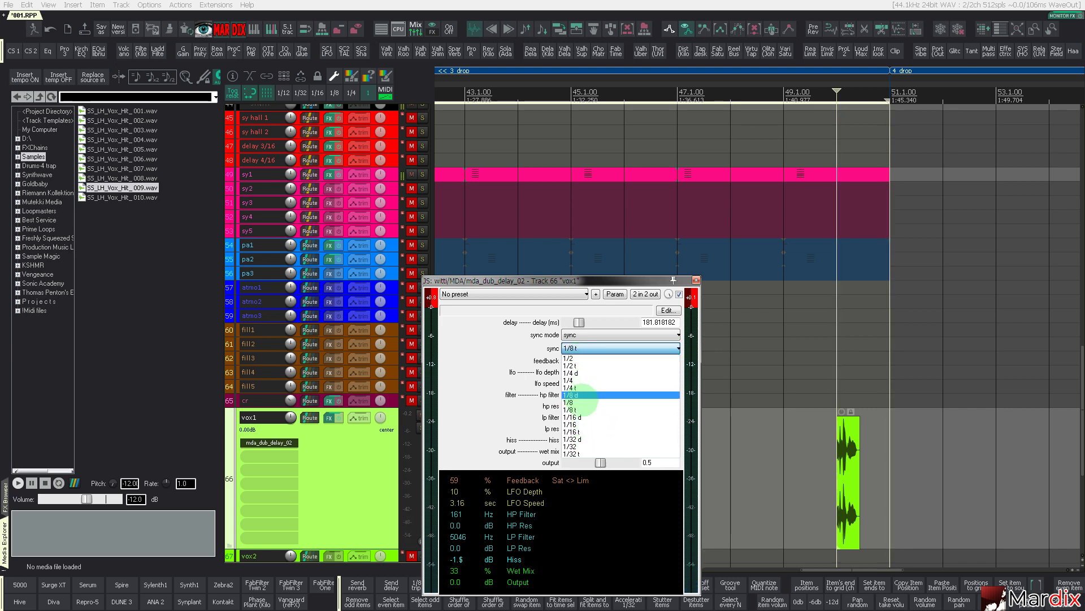
click(587, 395)
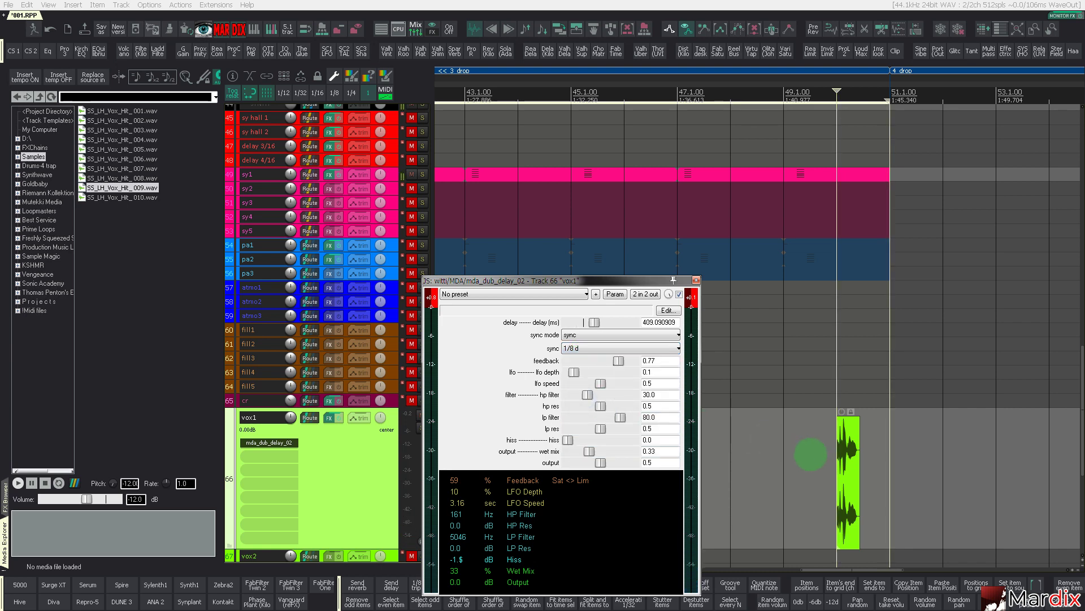
key(space)
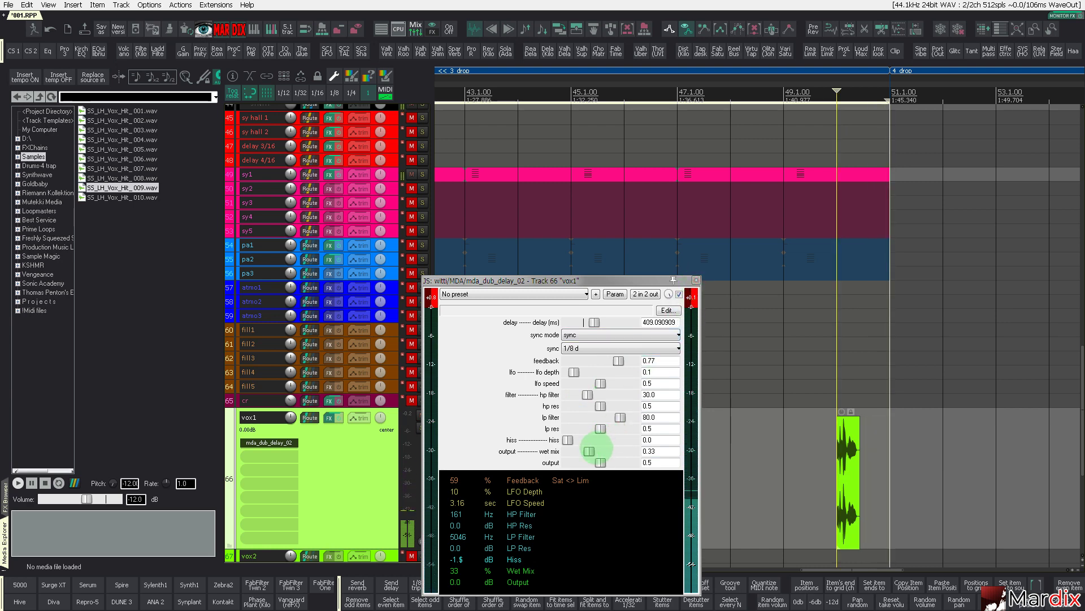
click(595, 450)
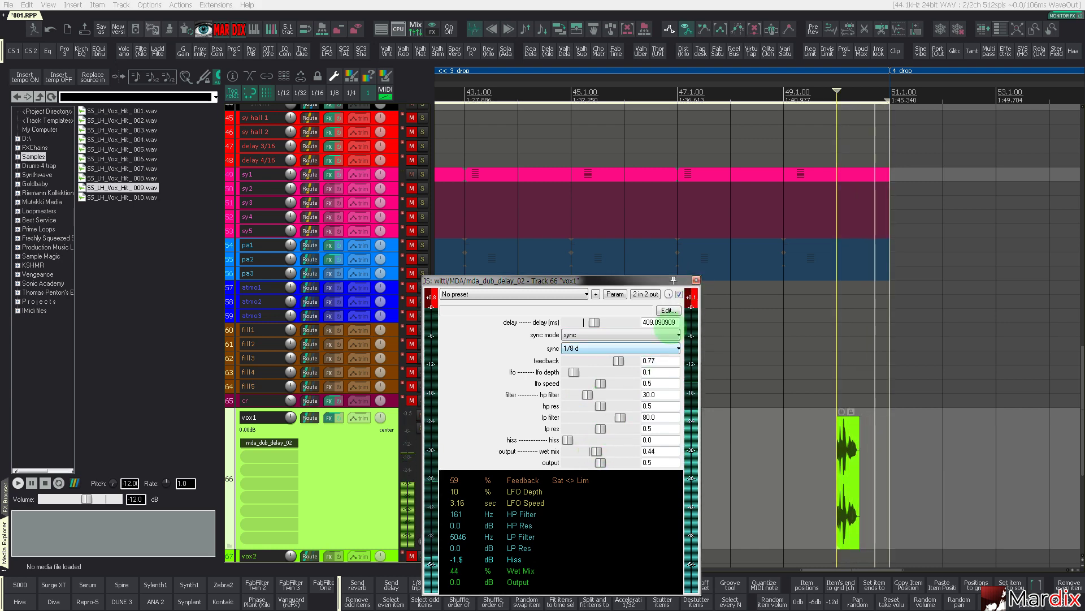
click(696, 280)
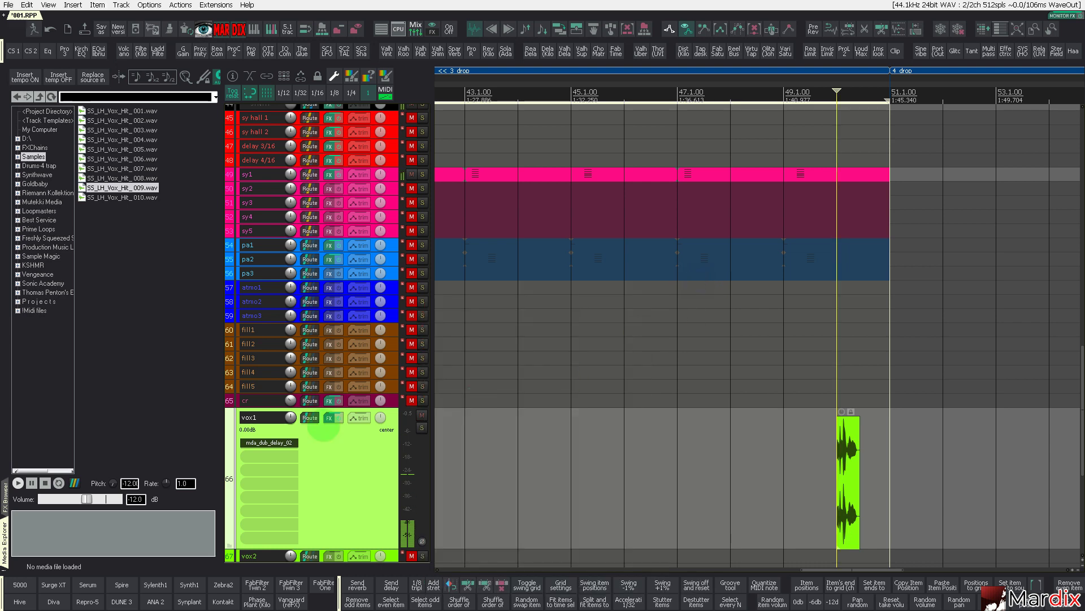
Preview SS_LH_Vox_Hit_010.wav, open the Vox_Loops sample folder and preview its first loop
click(149, 196)
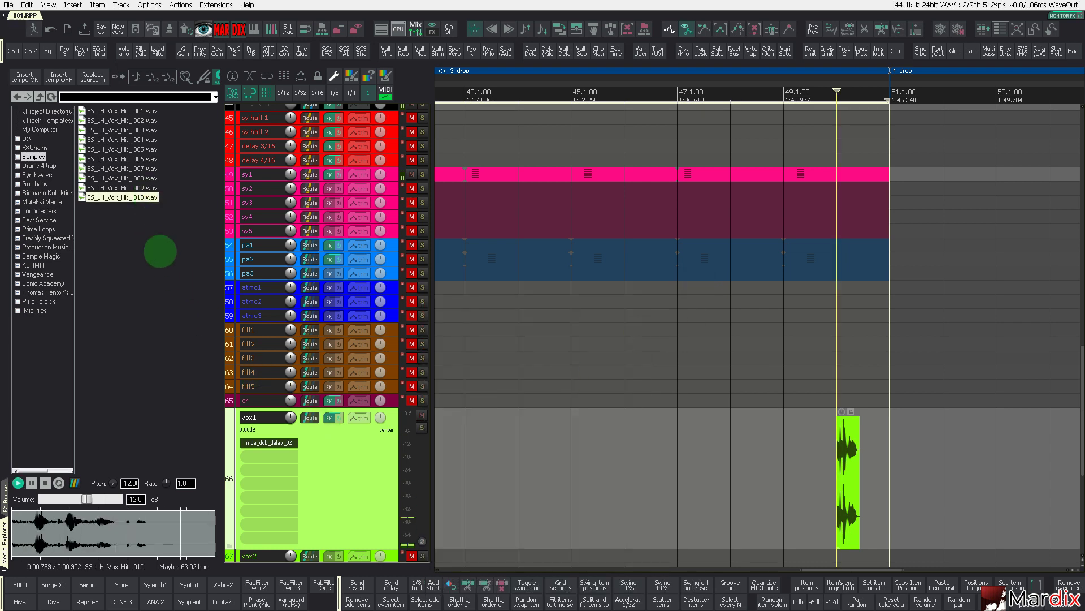
key(BackSpace)
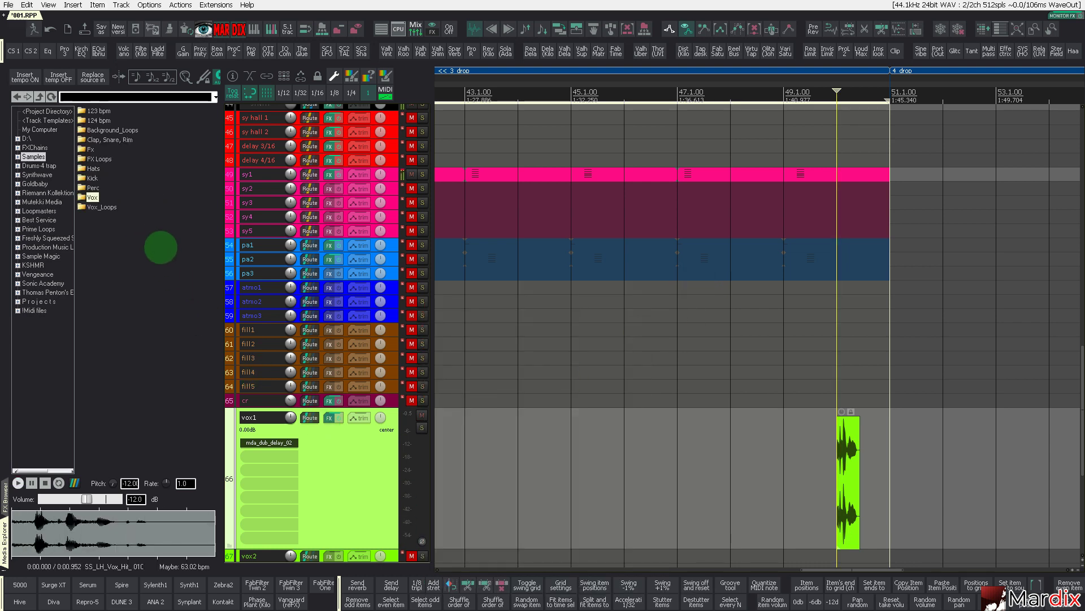
double_click(102, 207)
key(Down)
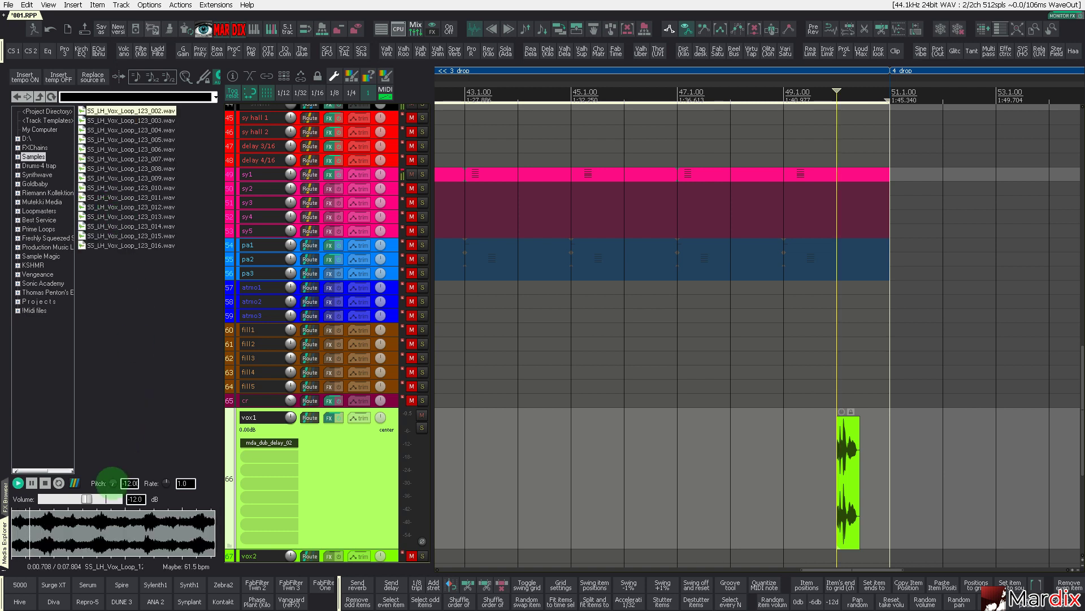
Audition vocal loops 016, 015 and 014, trying the preview pitch at -10 on loop 014 and resetting it to 0
click(148, 246)
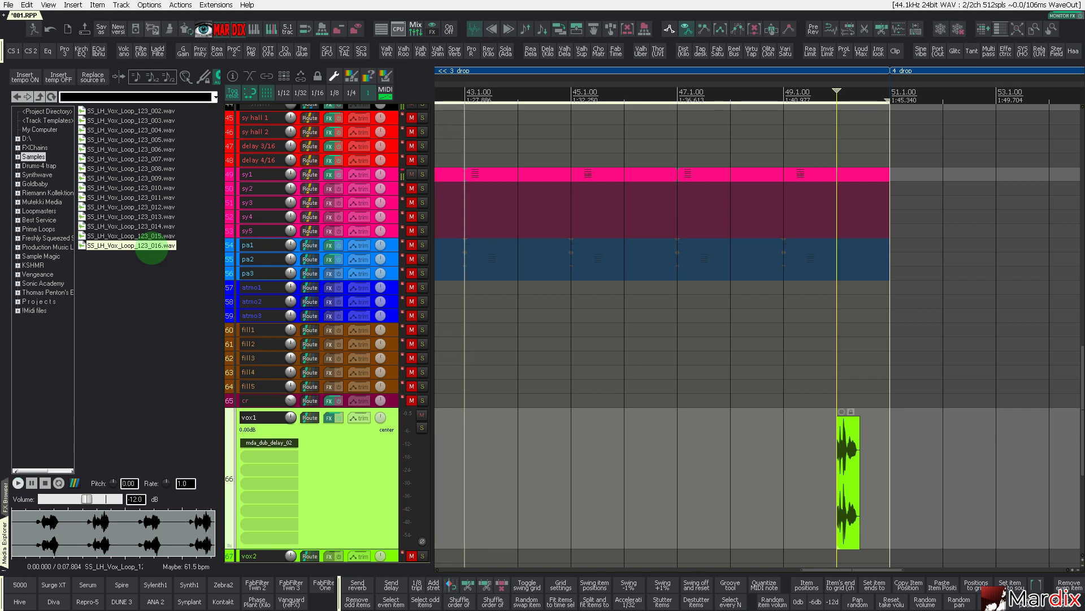
key(Up)
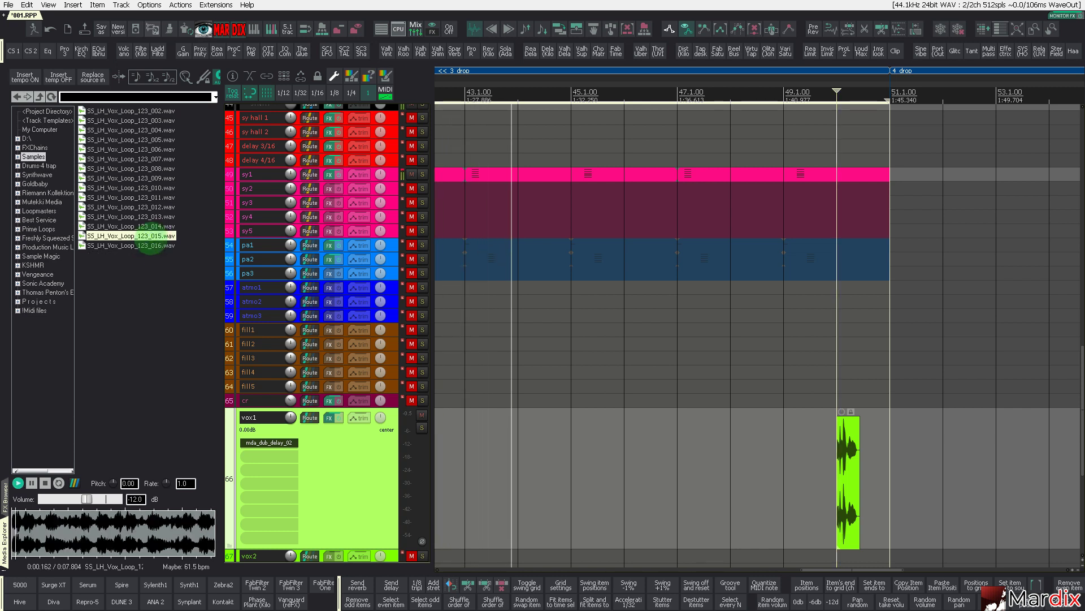
key(Up)
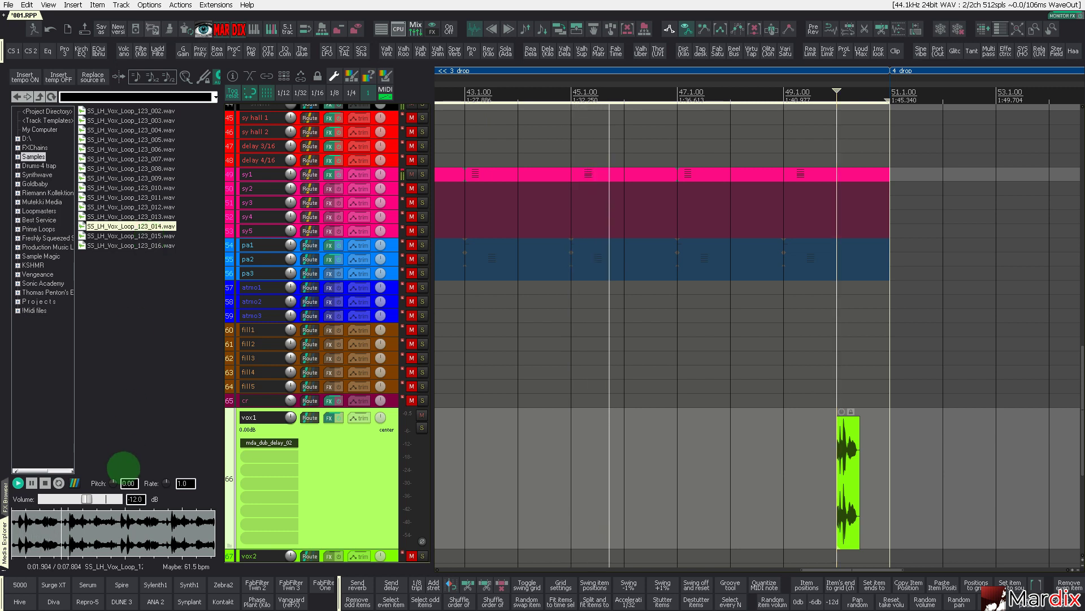
drag(116, 482, 116, 523)
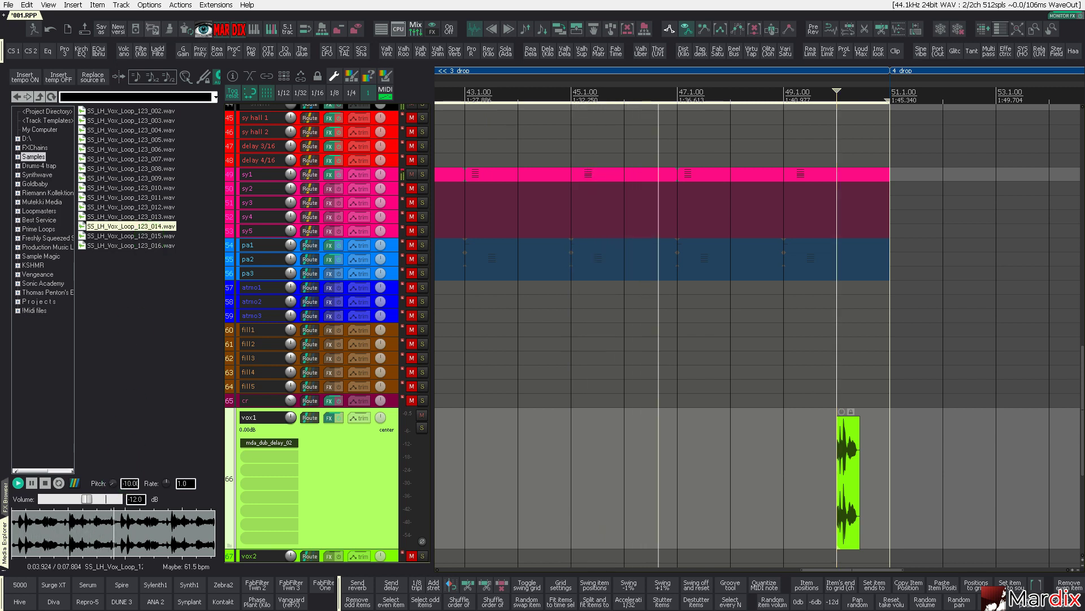
double_click(114, 483)
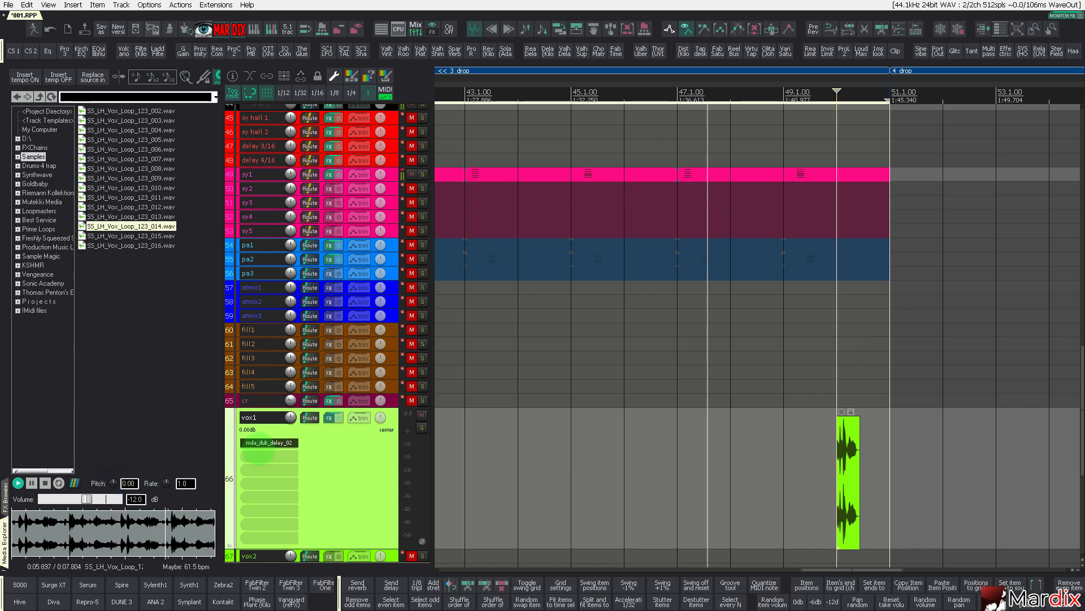
Select the vox2 track and insert SS_LH_Vox_Loop_123_014.wav on it within the 3 drop section
scroll(358, 425, down, 2)
scroll(357, 425, down, 2)
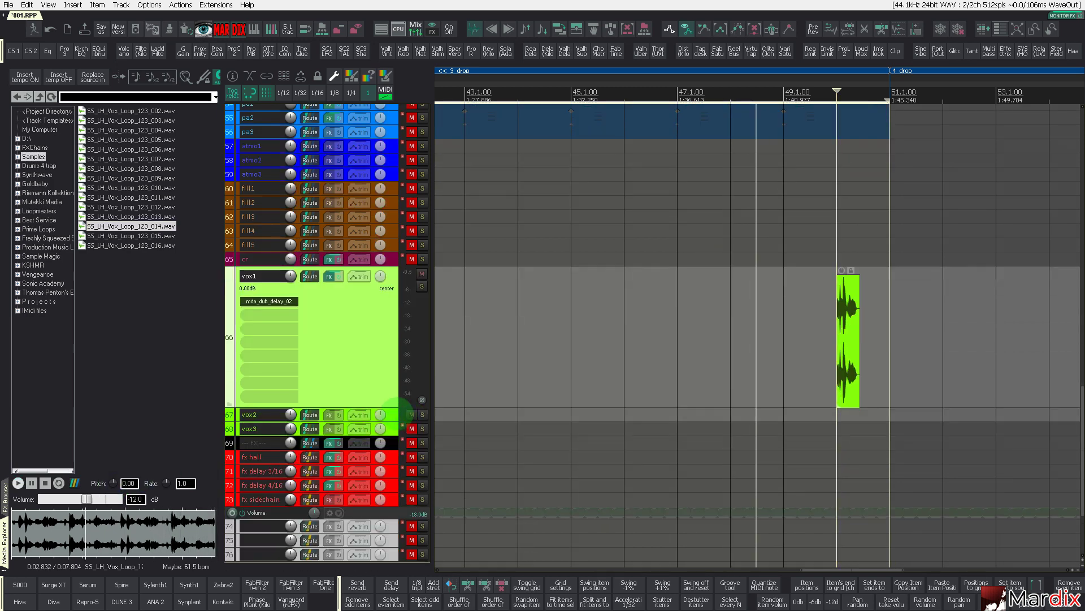
click(395, 420)
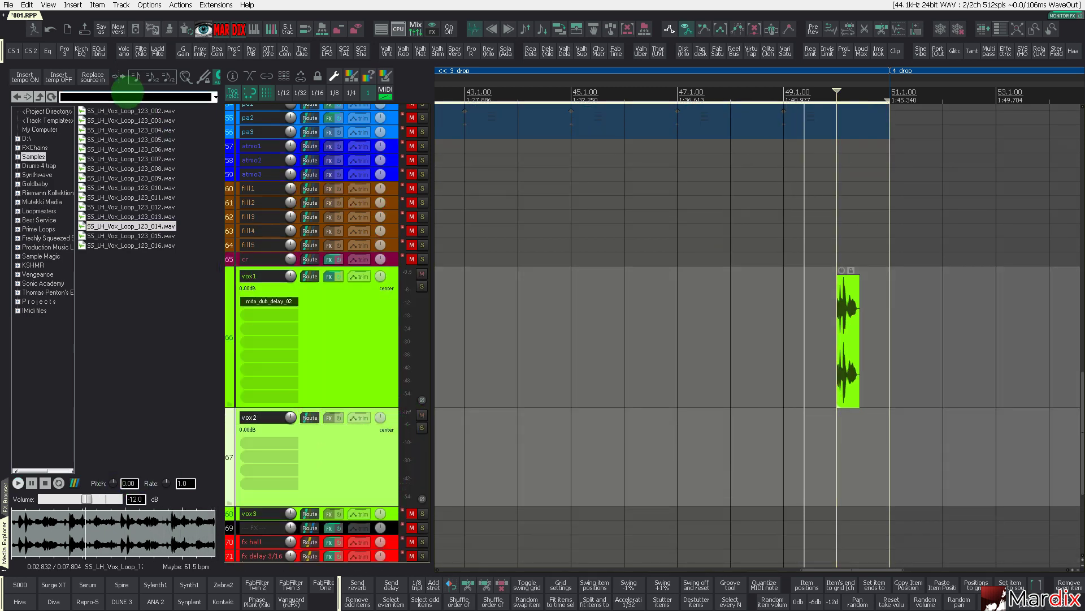
drag(131, 226, 524, 381)
Fill the whole 3 drop section on vox2 with back-to-back copies of the vocal loop and play it
scroll(524, 380, down, 3)
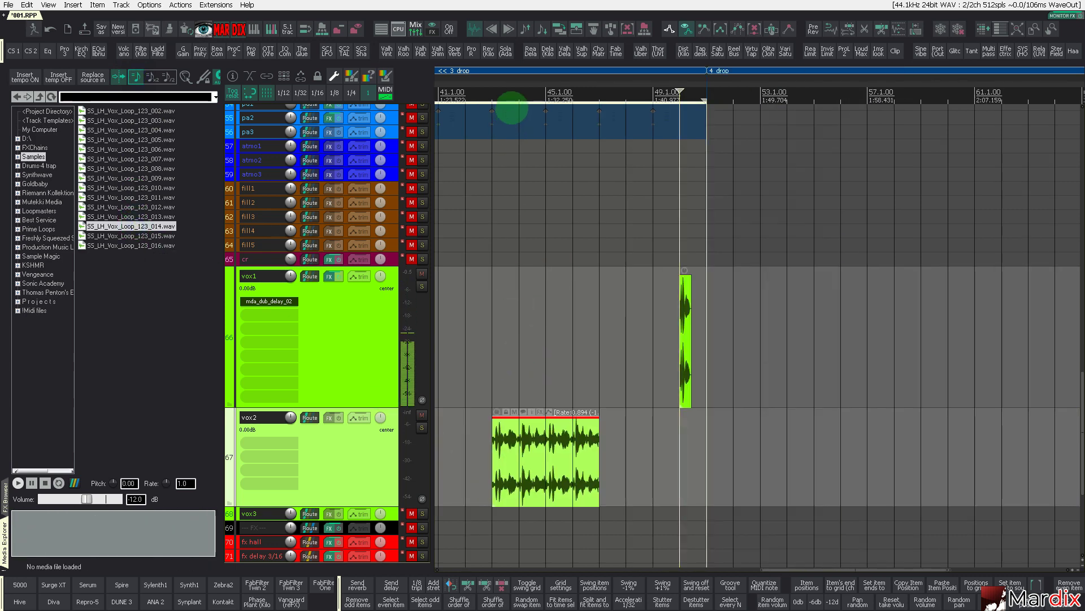
drag(509, 85, 607, 90)
scroll(622, 332, down, 2)
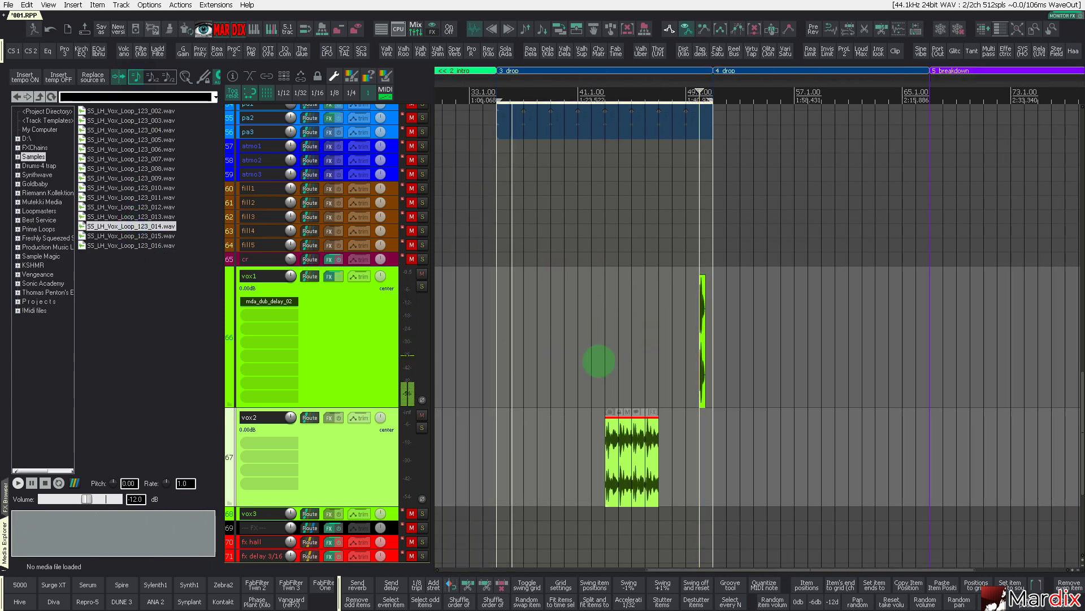
drag(617, 439, 652, 476)
key(Delete)
click(539, 451)
ctrl+drag(631, 466, 692, 469)
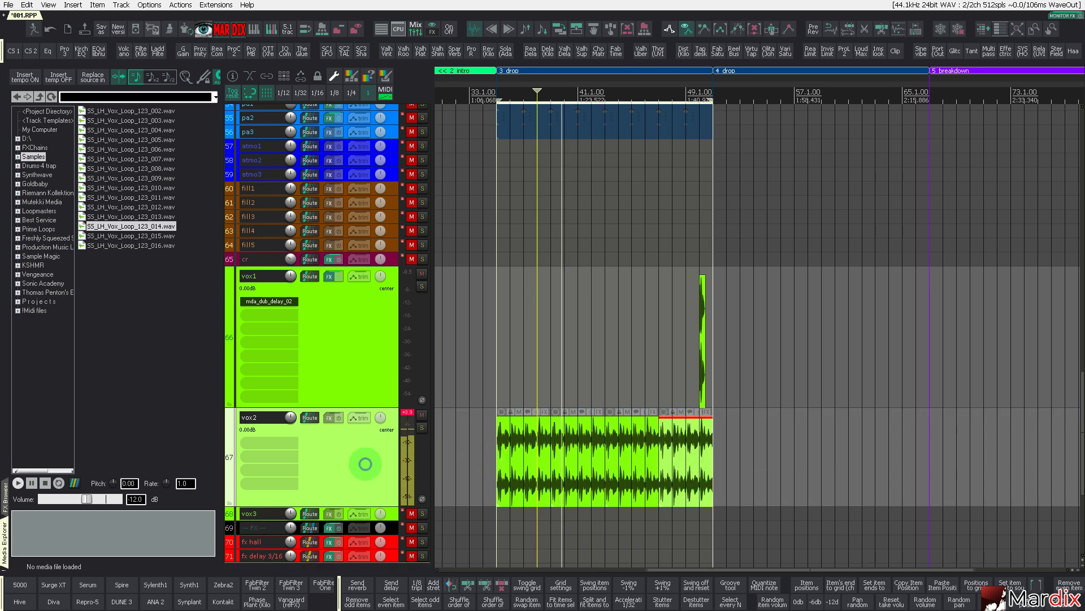
Preview vocal loop 013, insert MFreqShifter from the Freq shifter effects folder on vox2 and close its window after listening
click(130, 216)
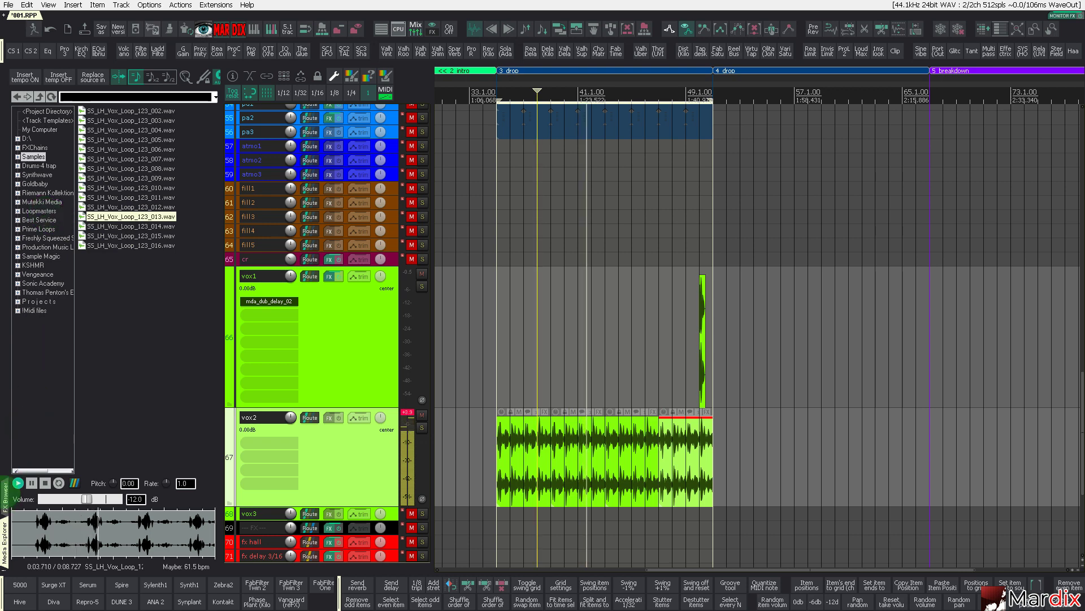
click(5, 492)
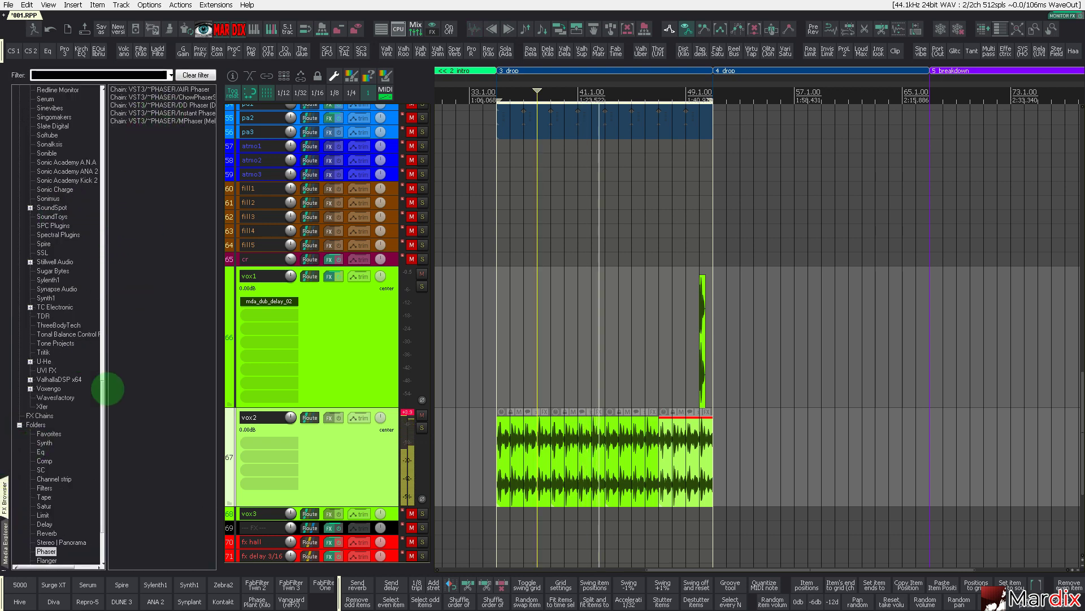
scroll(59, 503, down, 2)
scroll(55, 497, down, 3)
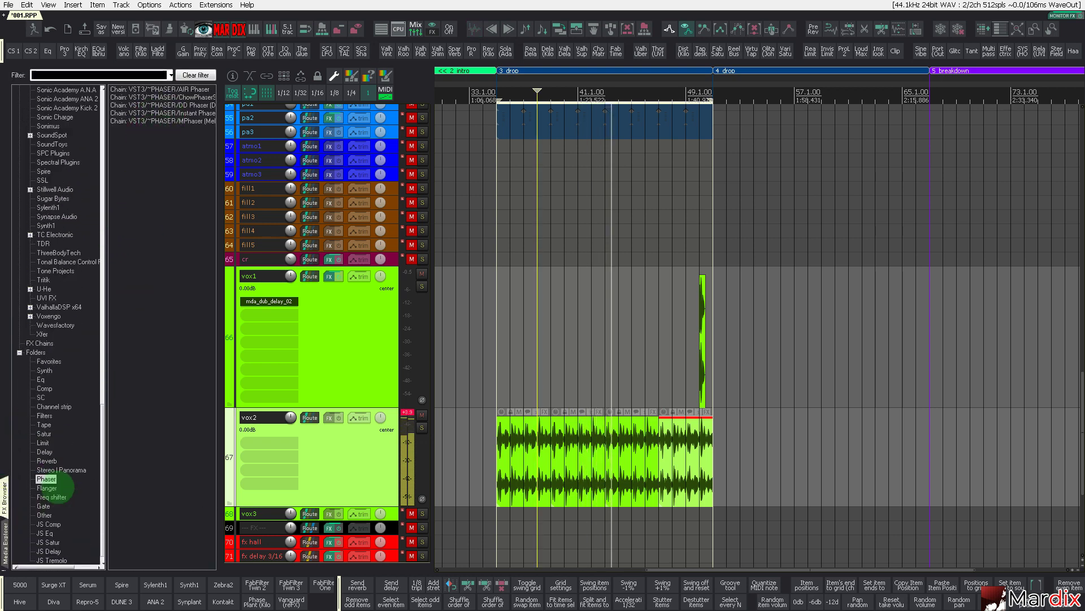
click(52, 487)
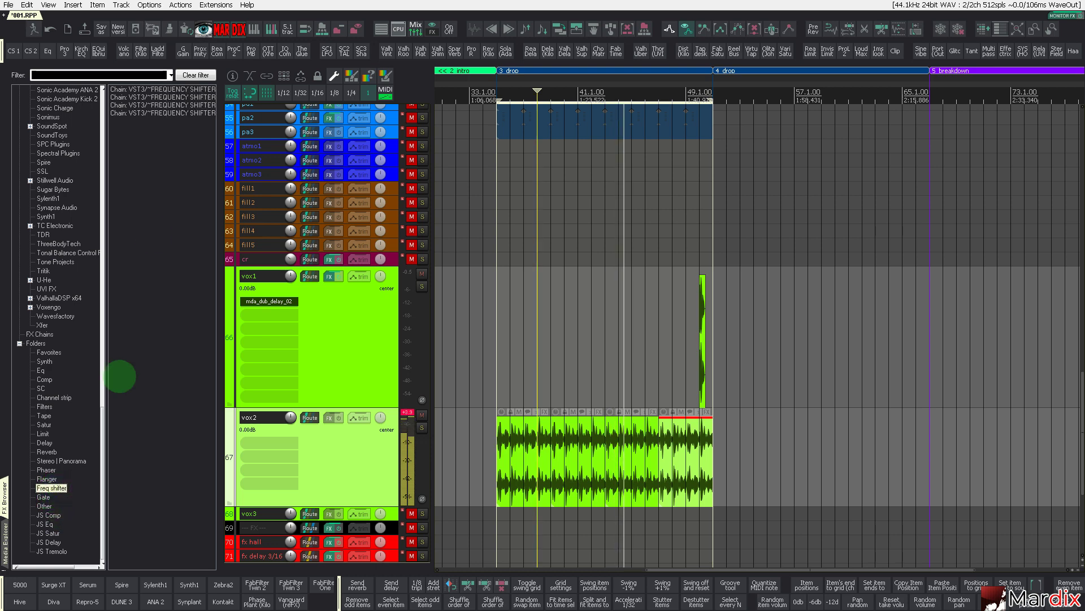
click(170, 112)
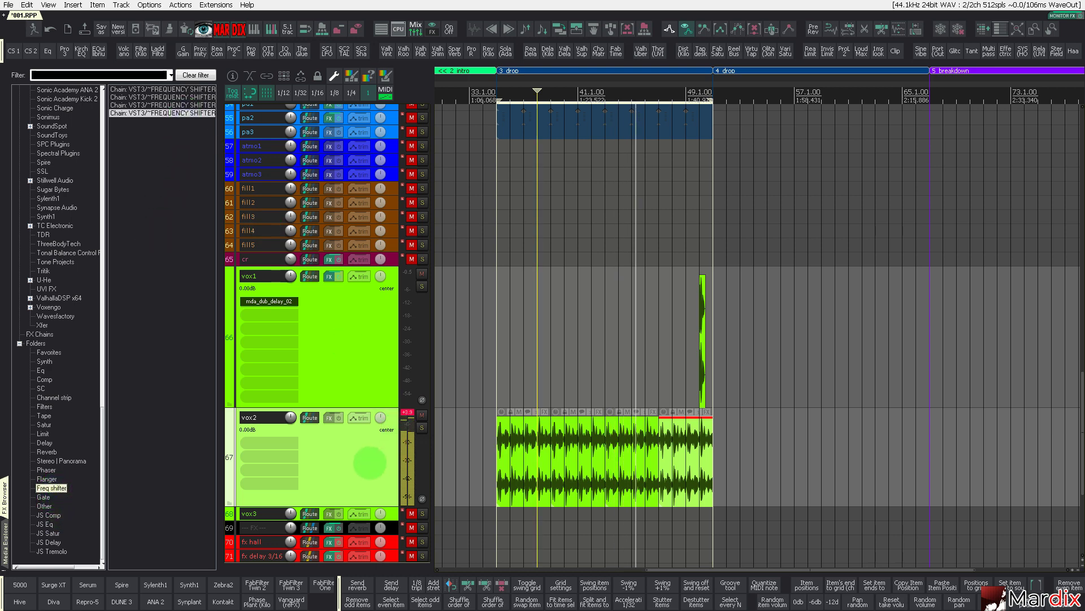
drag(169, 112, 370, 462)
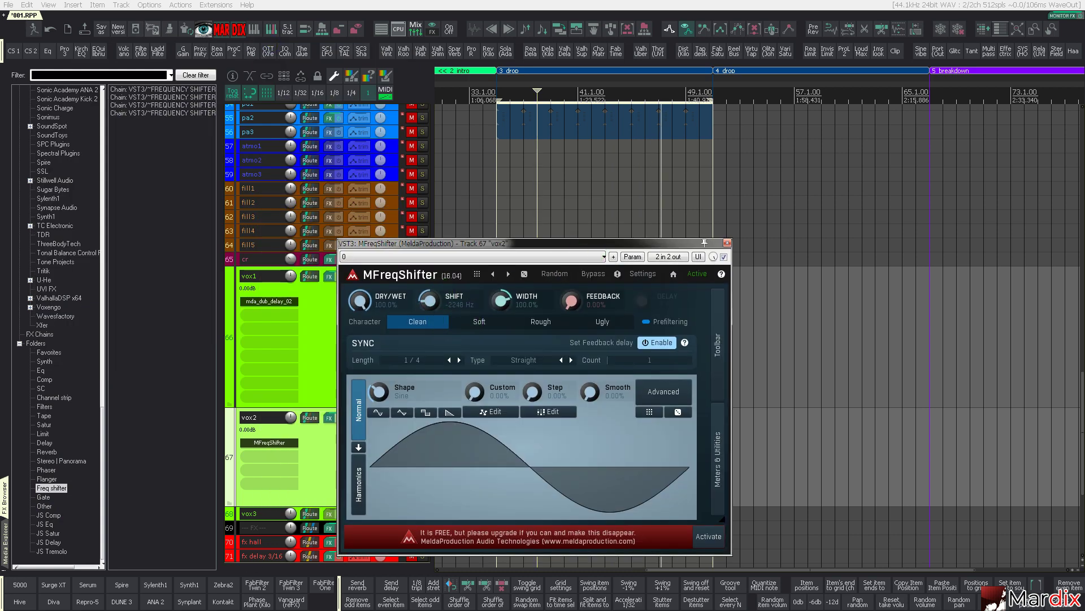
drag(481, 241, 565, 234)
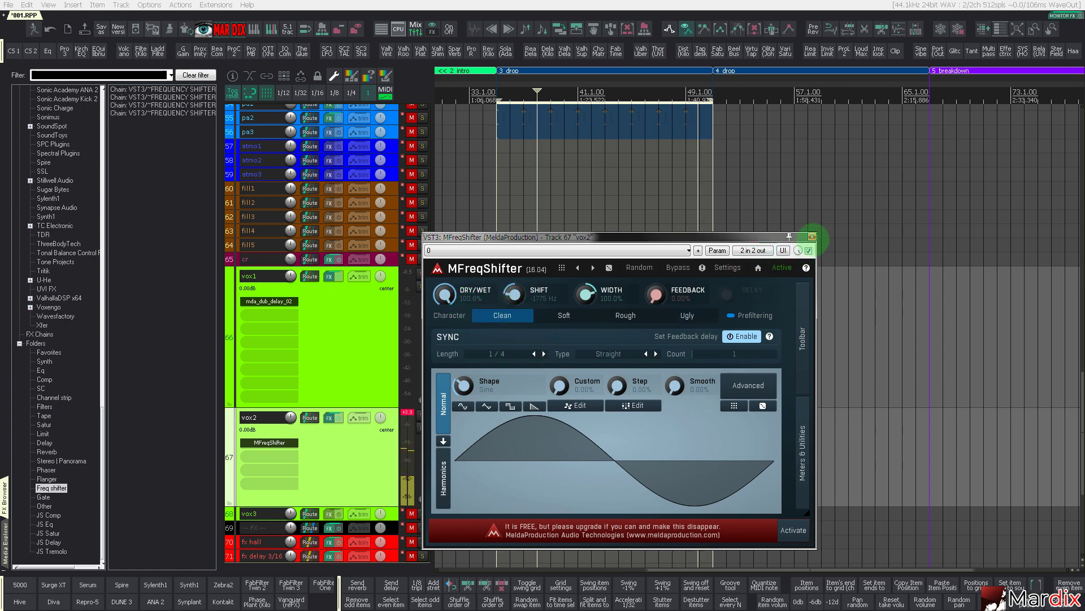
click(812, 236)
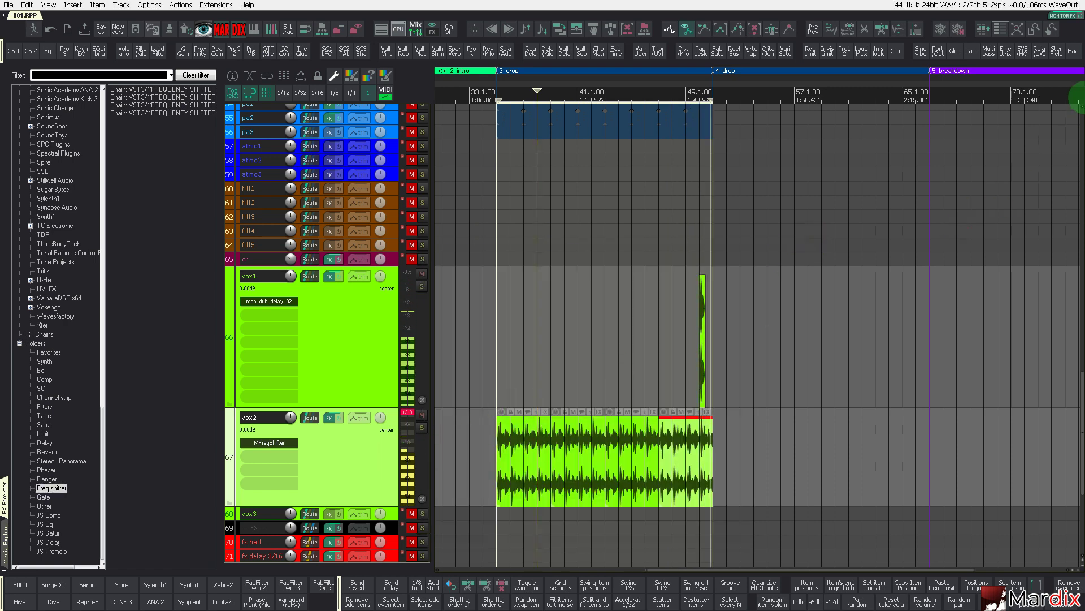
Add MUtility after the frequency shifter on vox2, set its delay to 28 ms and close its window
click(1071, 55)
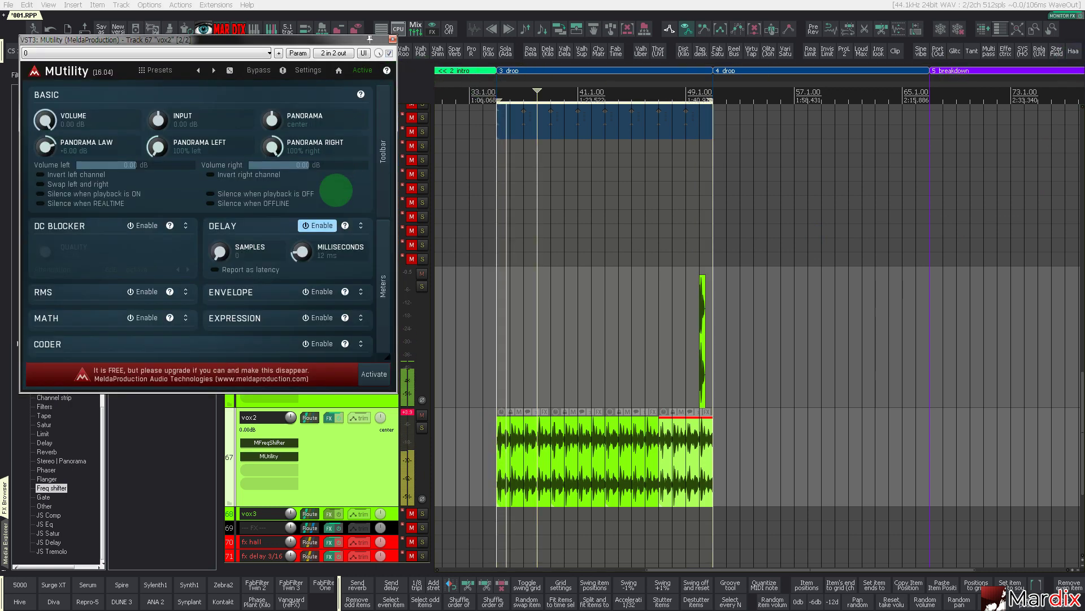
double_click(301, 251)
click(415, 383)
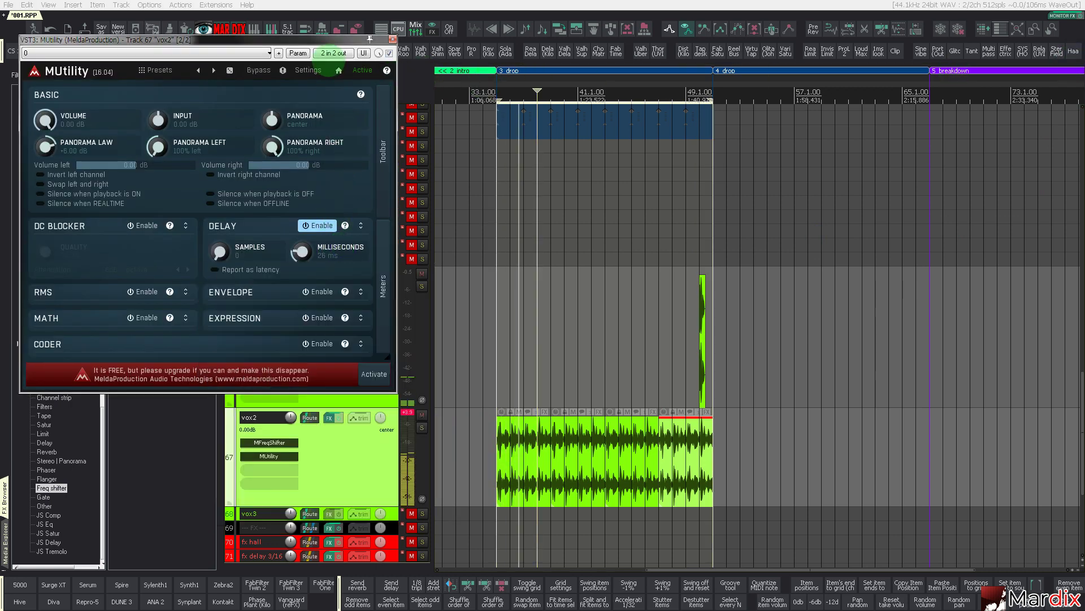
drag(330, 35, 673, 203)
click(734, 207)
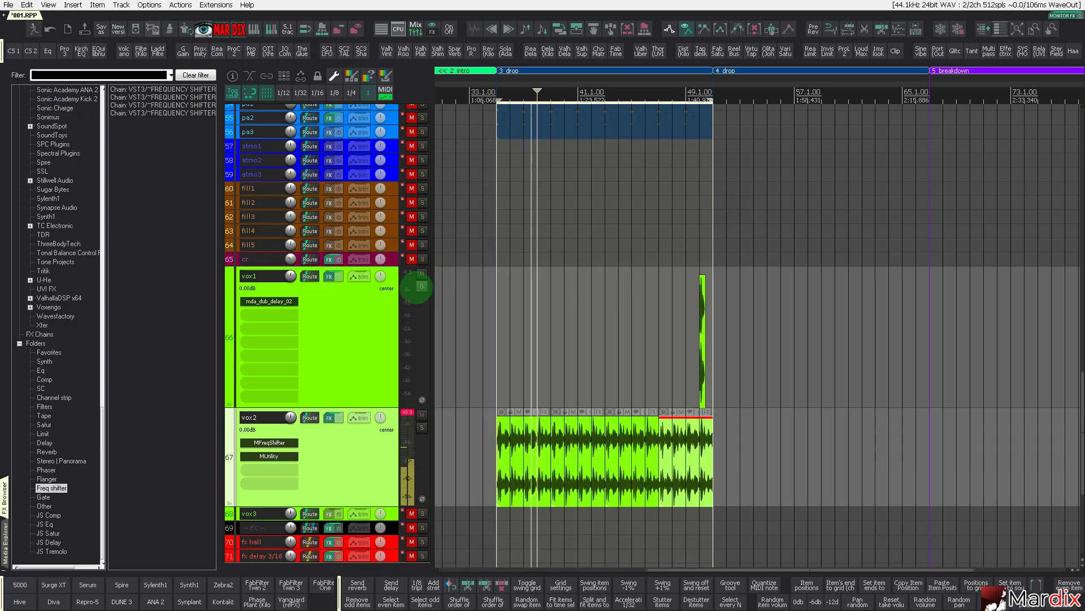
Unmute the pa1 pad track and select it so that its lane expands
scroll(364, 291, up, 6)
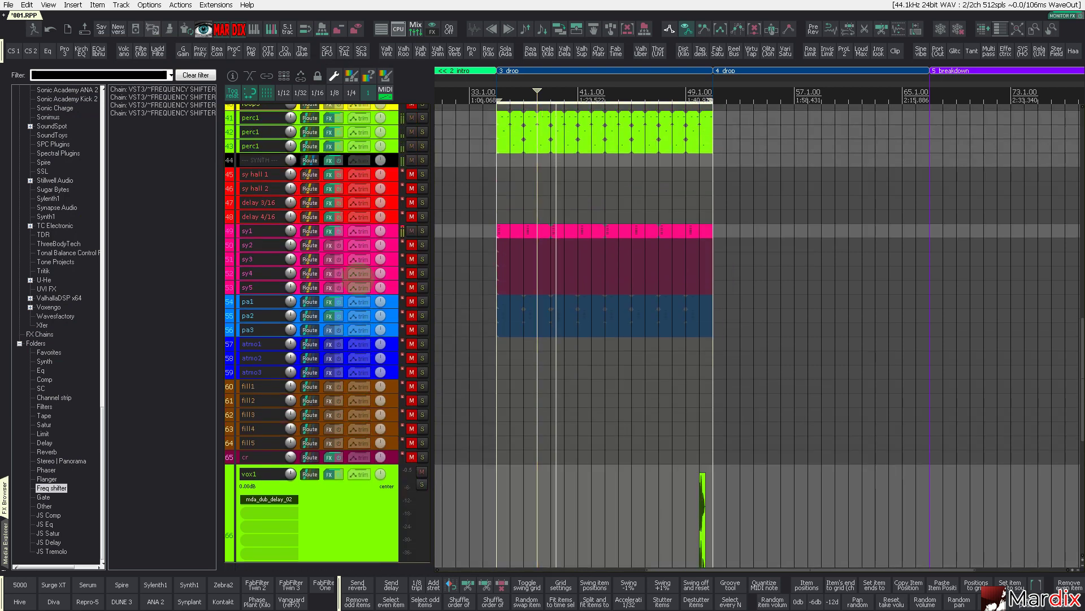
scroll(365, 292, up, 3)
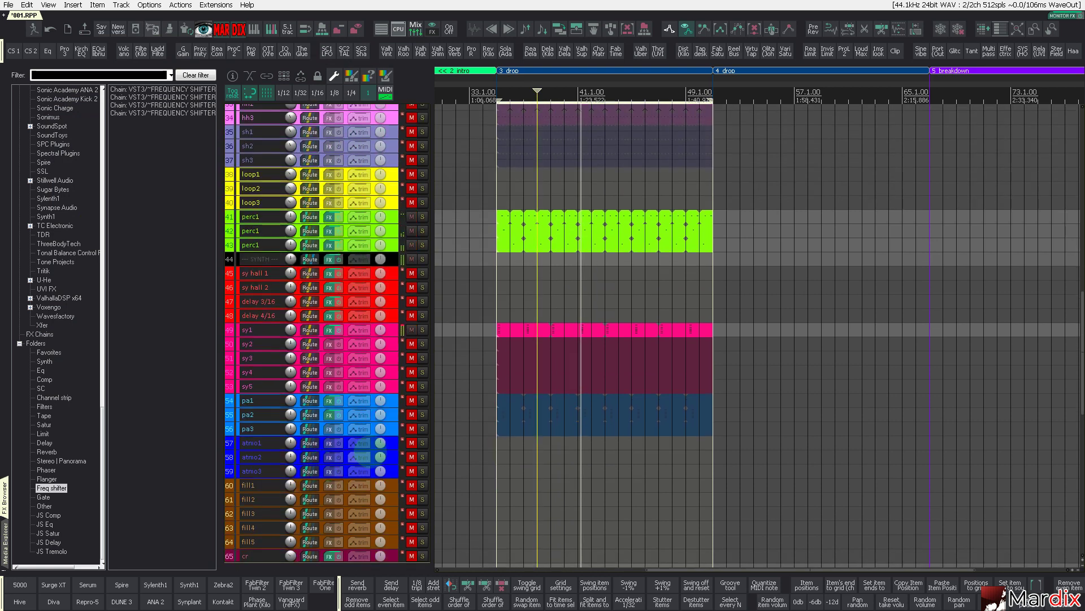
click(412, 400)
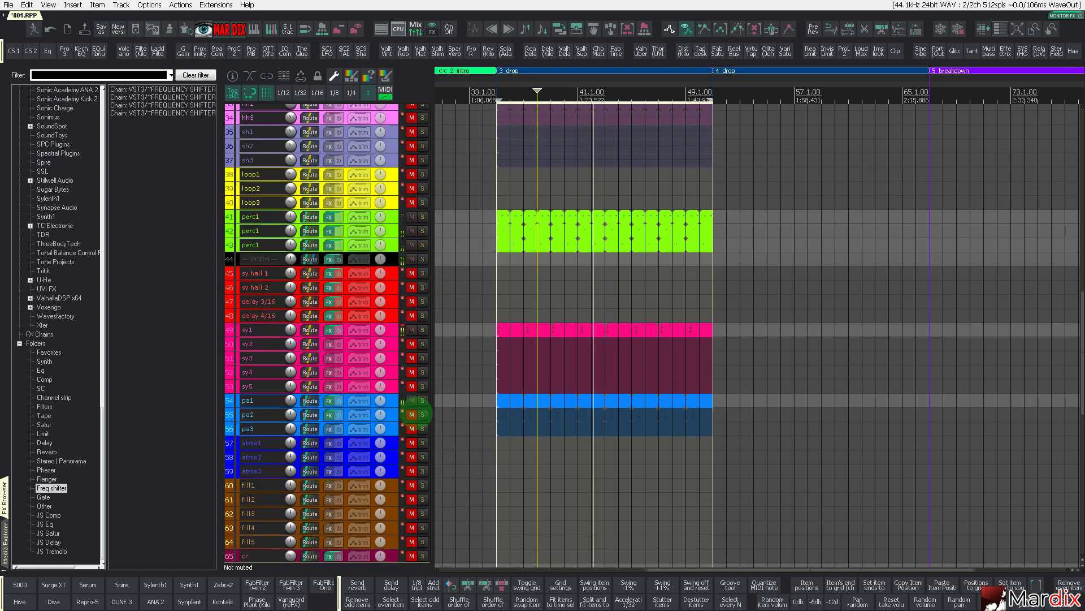
click(396, 399)
scroll(403, 405, up, 3)
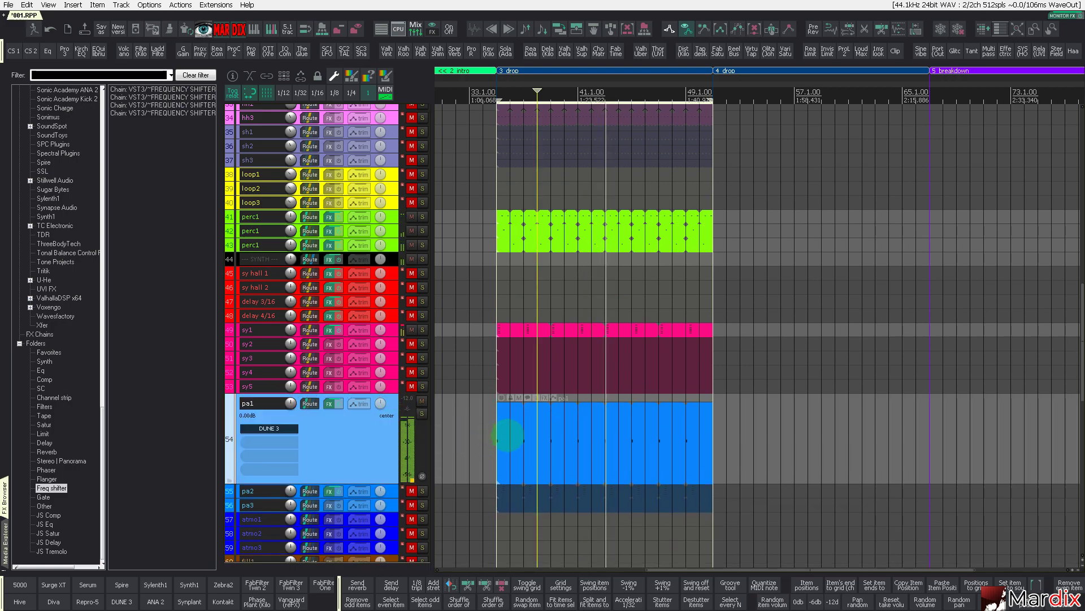
Open the first pa1 MIDI item, lengthen its D#2 notes to one bar and add matching F#2 notes above them
double_click(508, 435)
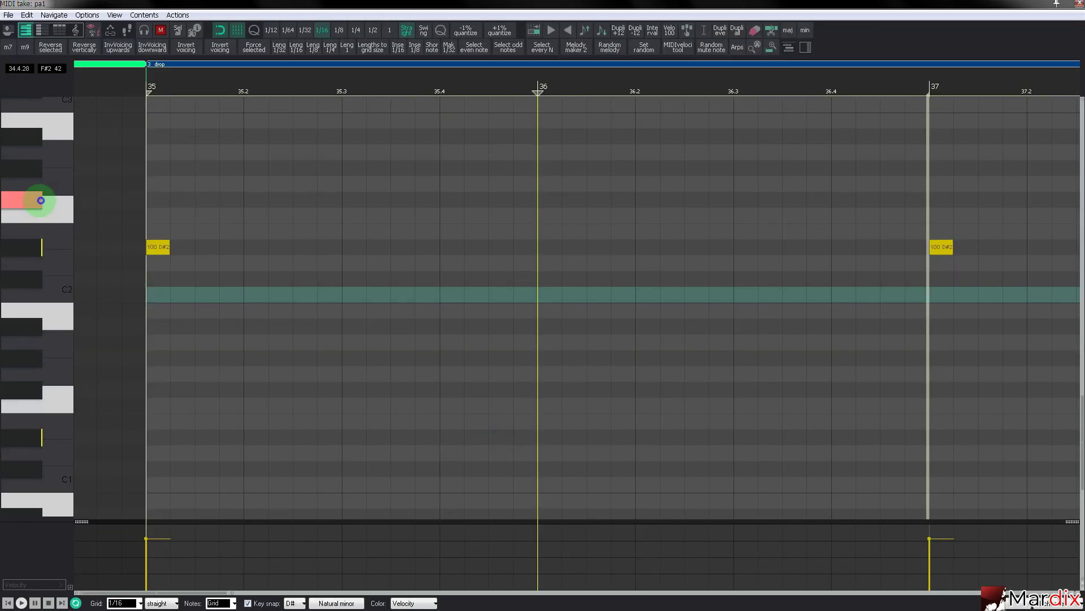
click(41, 200)
click(36, 170)
click(43, 309)
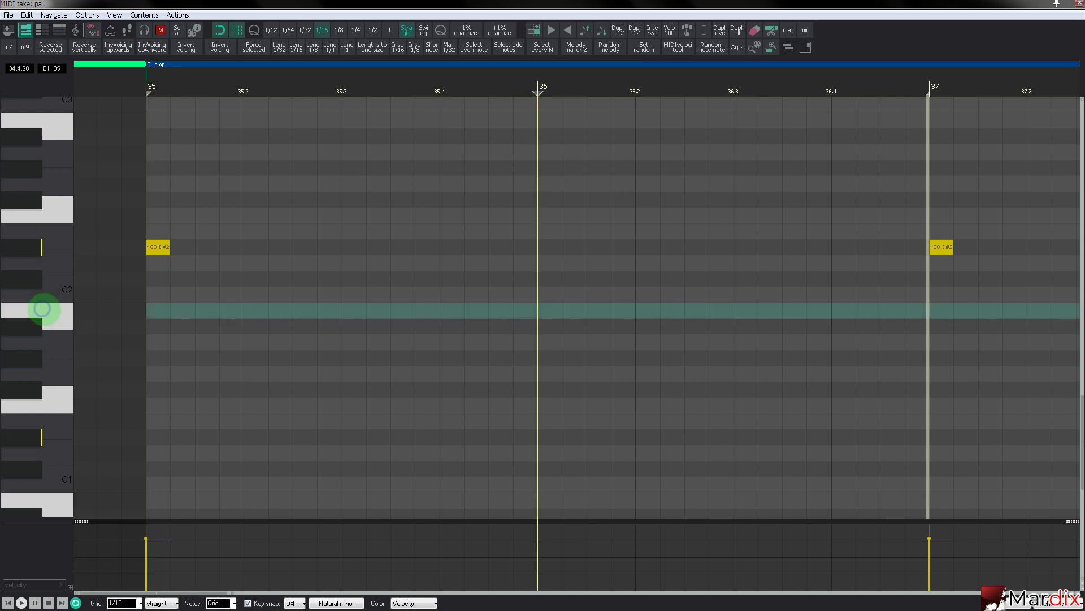
scroll(36, 265, up, 3)
drag(168, 373, 516, 323)
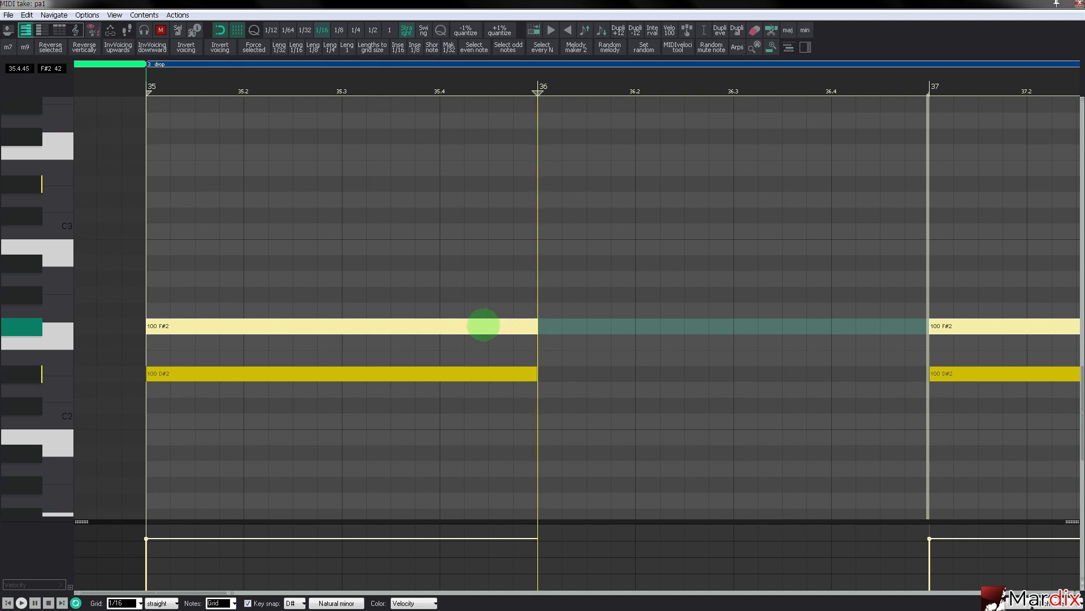
Try all F#2/D#2 chords two scale steps lower, at D#2 and B1, during playback and return them to F#2 and D#2
click(338, 271)
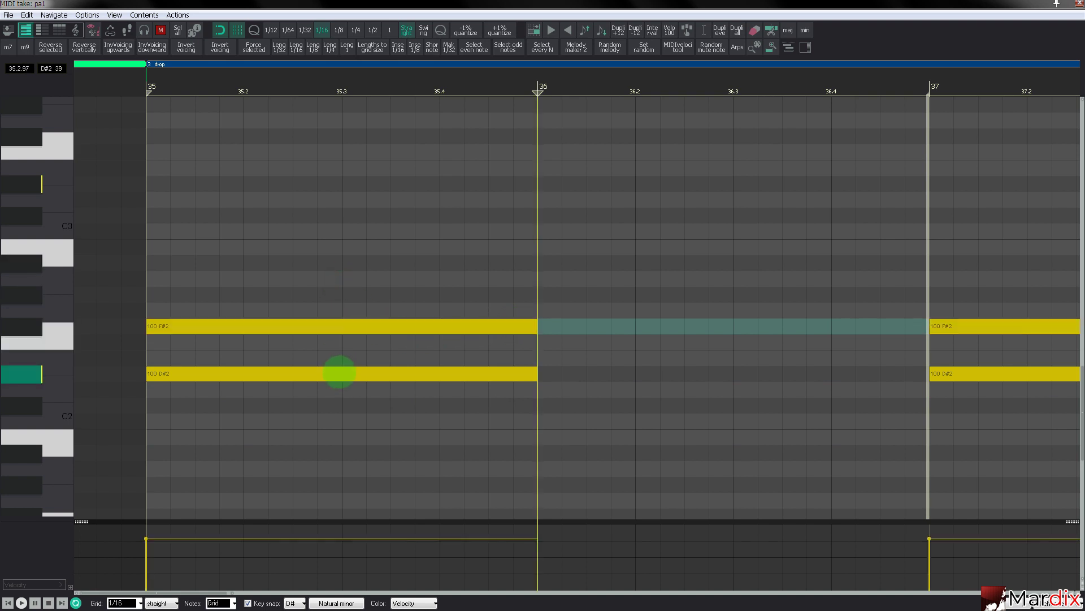
key(ctrl+a)
key(Down)
key(Down)
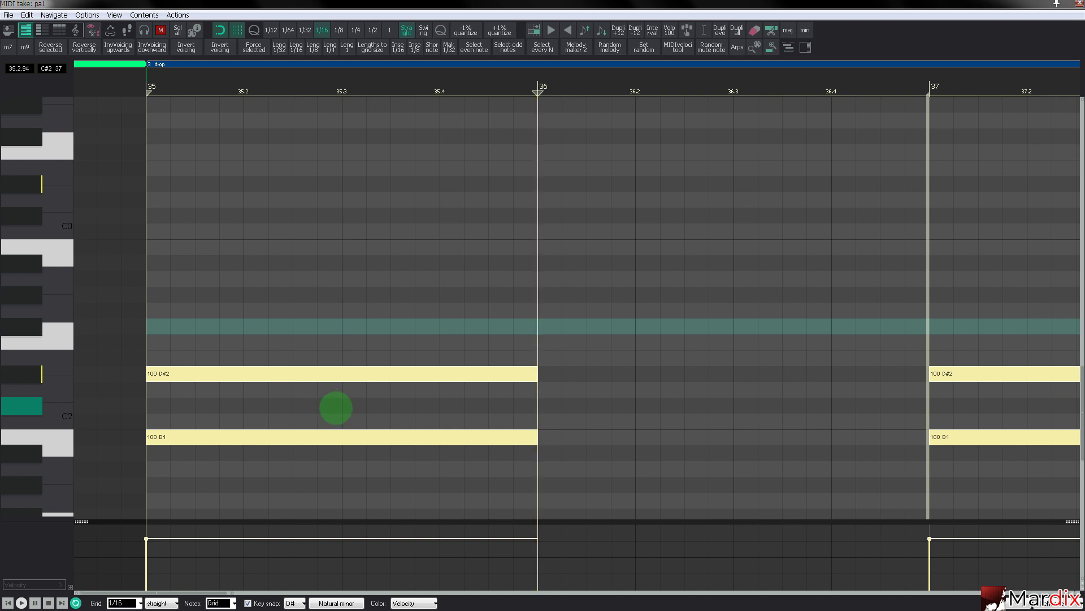
key(Up)
key(Up)
key(space)
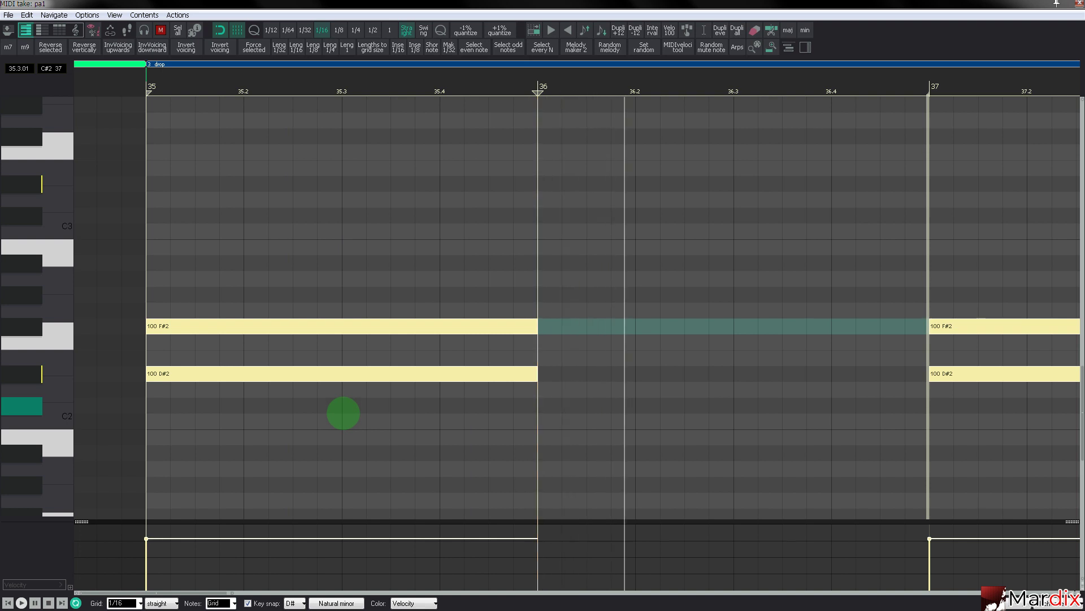
key(Down)
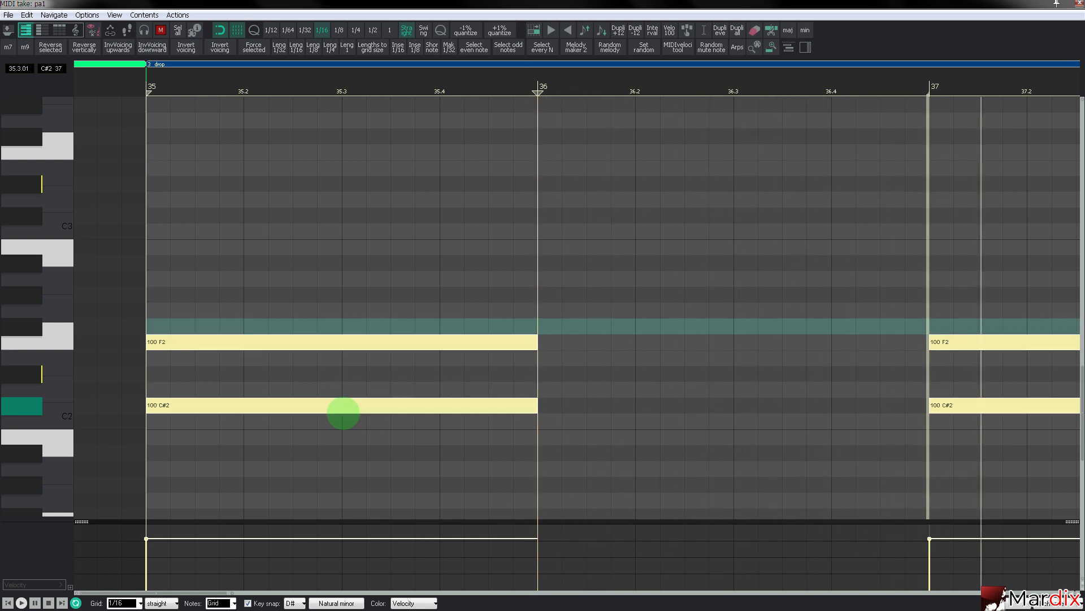
key(Down)
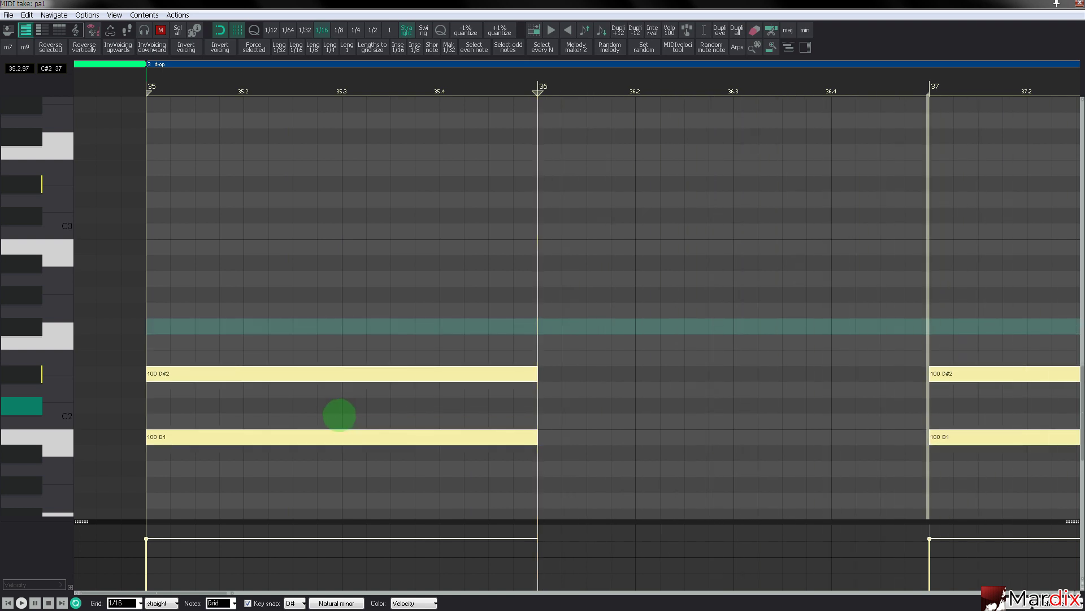
key(Up)
key(Up)
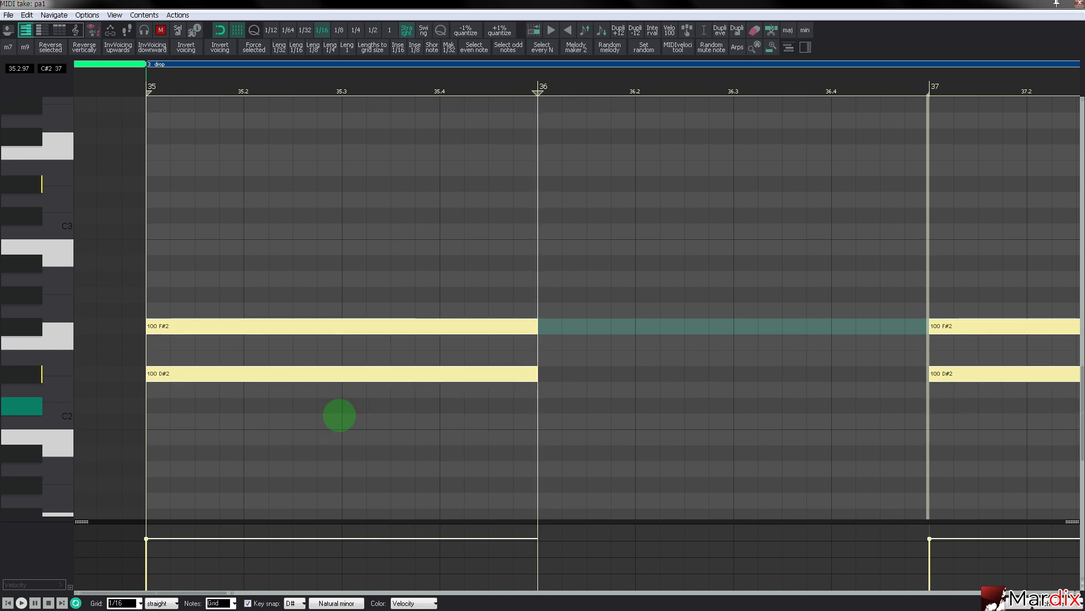
Duplicate the chords into the empty bars and transpose the bar 36 copy down one scale step to F2 and C#2
scroll(337, 422, down, 3)
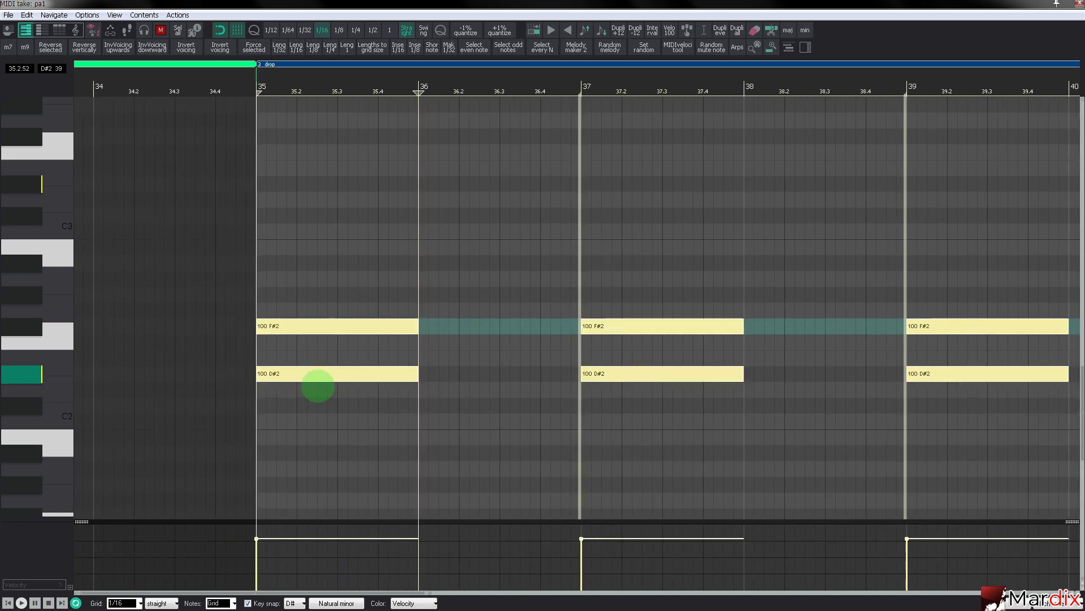
key(ctrl+v)
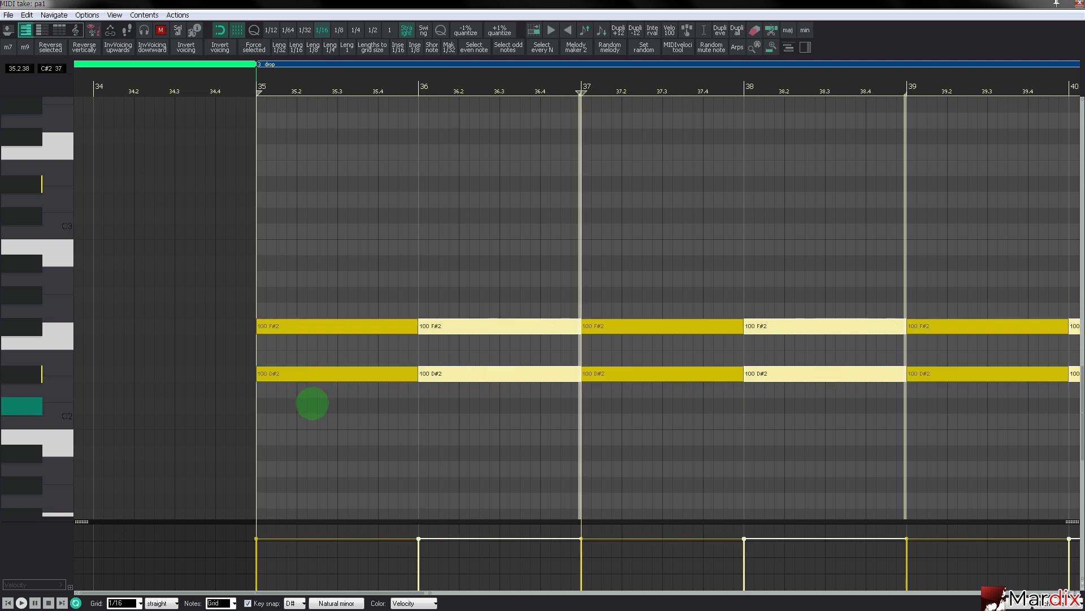
drag(502, 292, 475, 404)
key(Down)
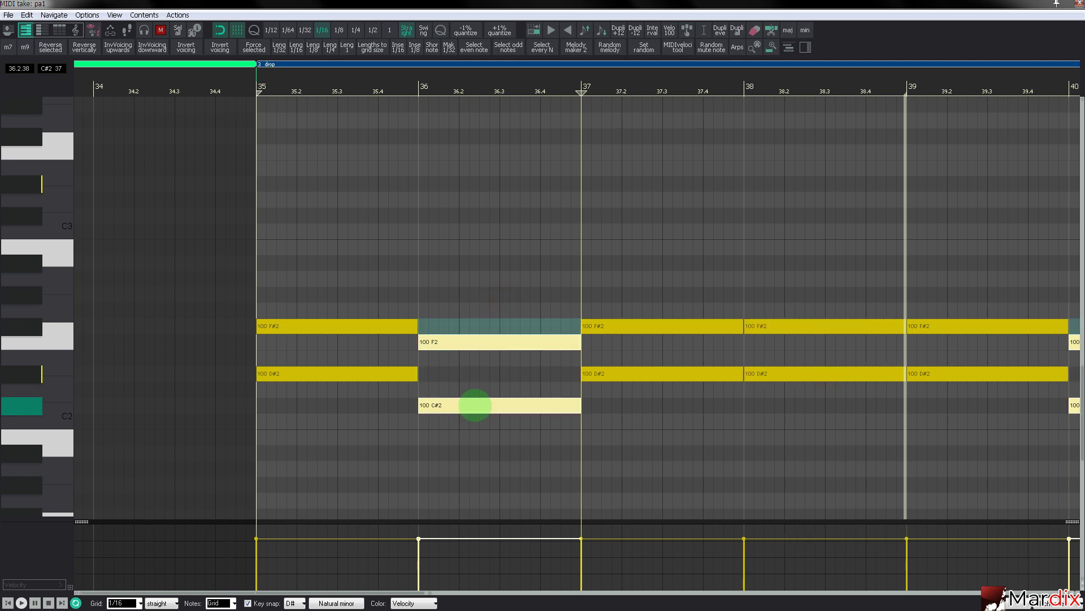
Play the progression from just before bar 35 and transpose the bar 37 chord down two scale steps to D#2 and B1
click(231, 82)
key(space)
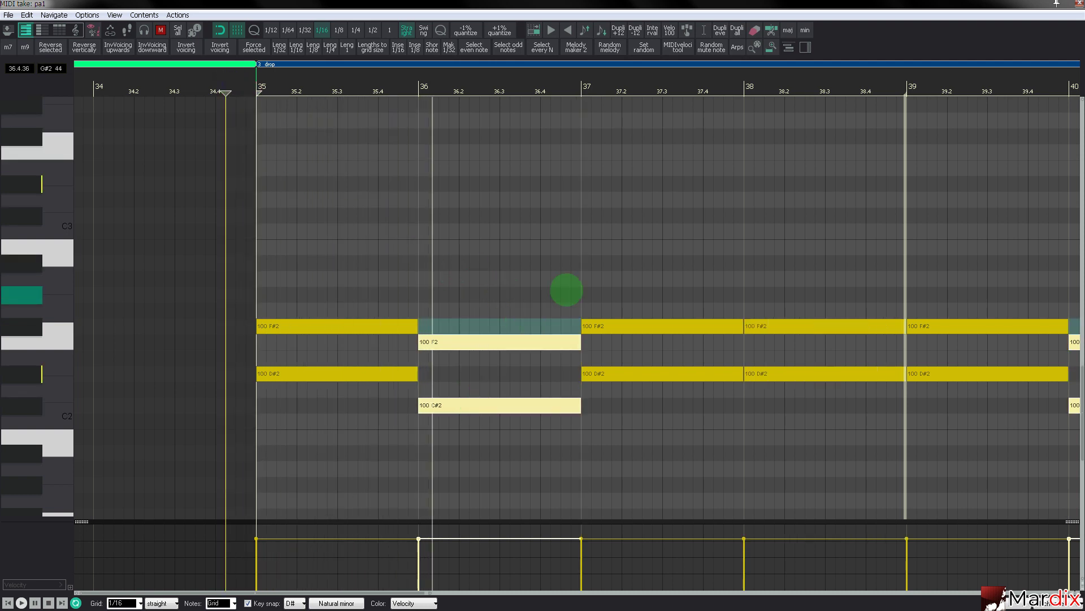
drag(620, 282, 640, 391)
key(Down)
key(Down)
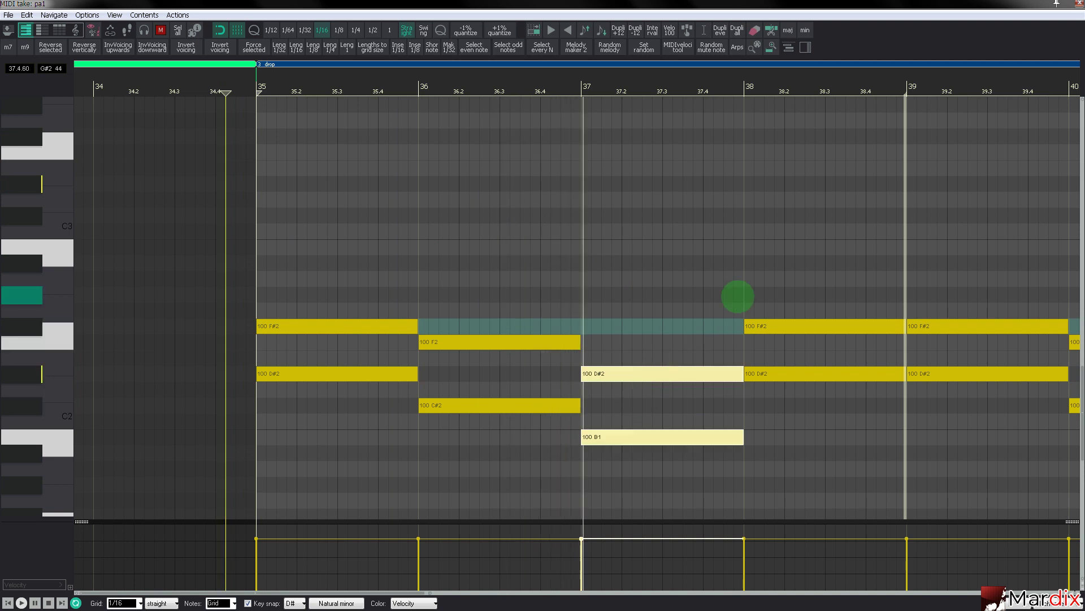
Delete the chord in bar 38
drag(756, 315, 776, 392)
key(Down)
key(Down)
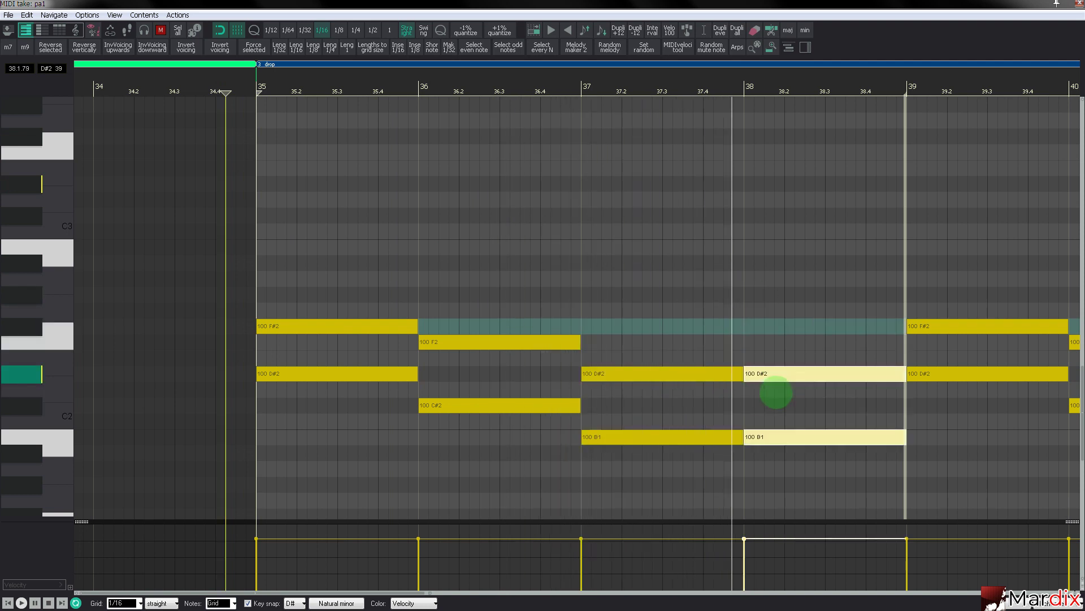
key(Delete)
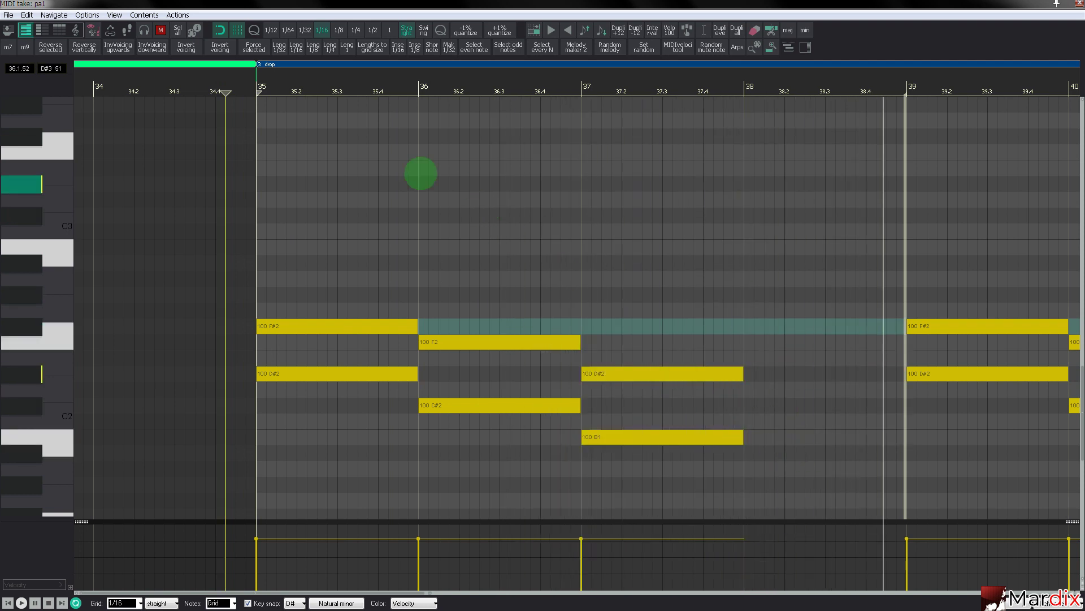
Trim the start of the bar 36 chord to 36.3 and play the pattern from just before bar 35
scroll(290, 174, up, 2)
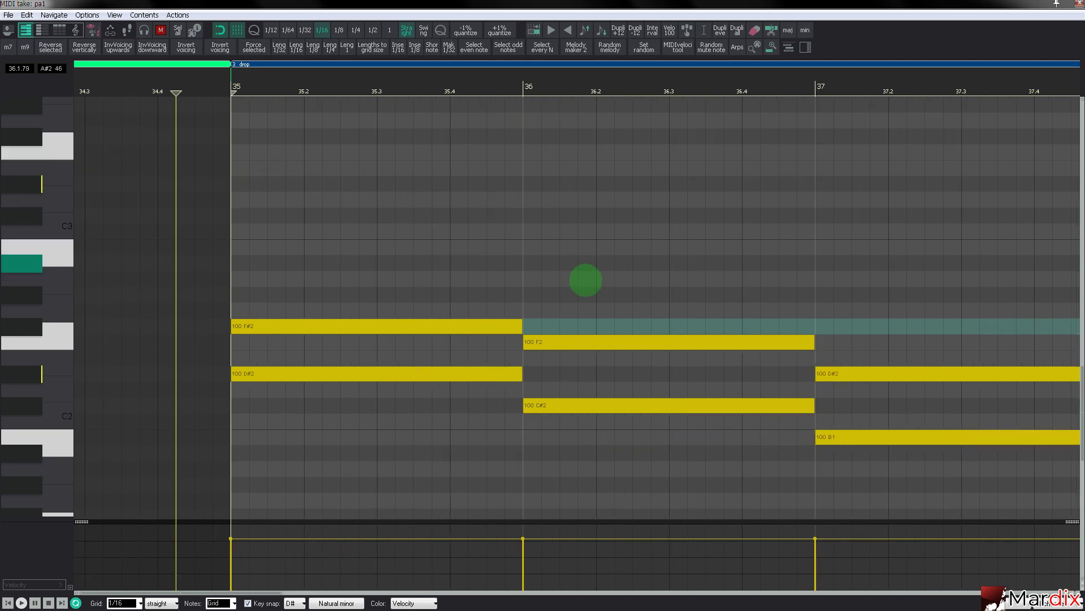
drag(583, 289, 587, 423)
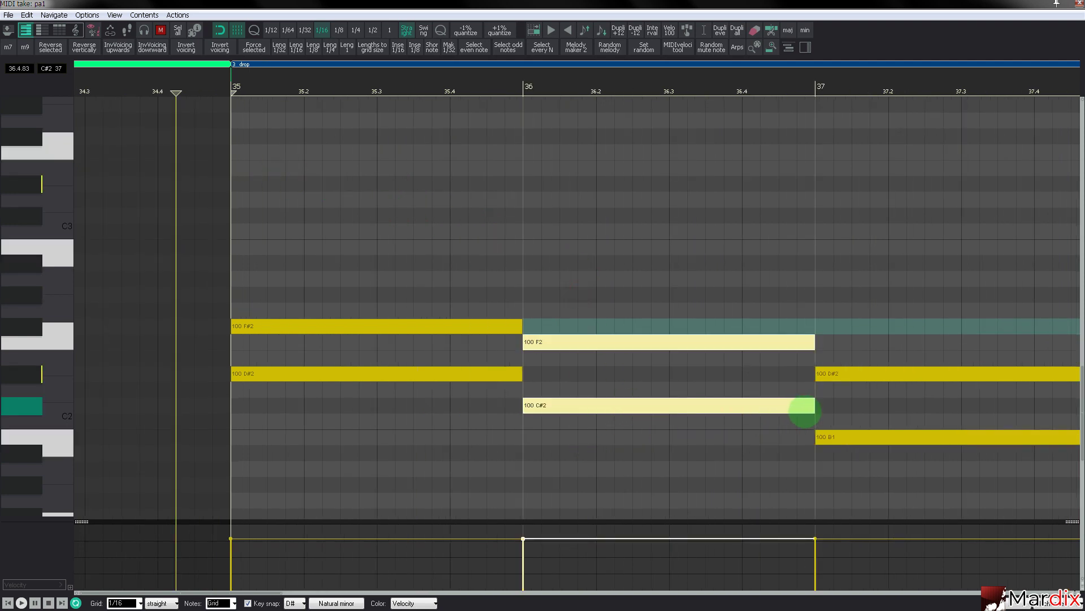
drag(805, 411, 767, 403)
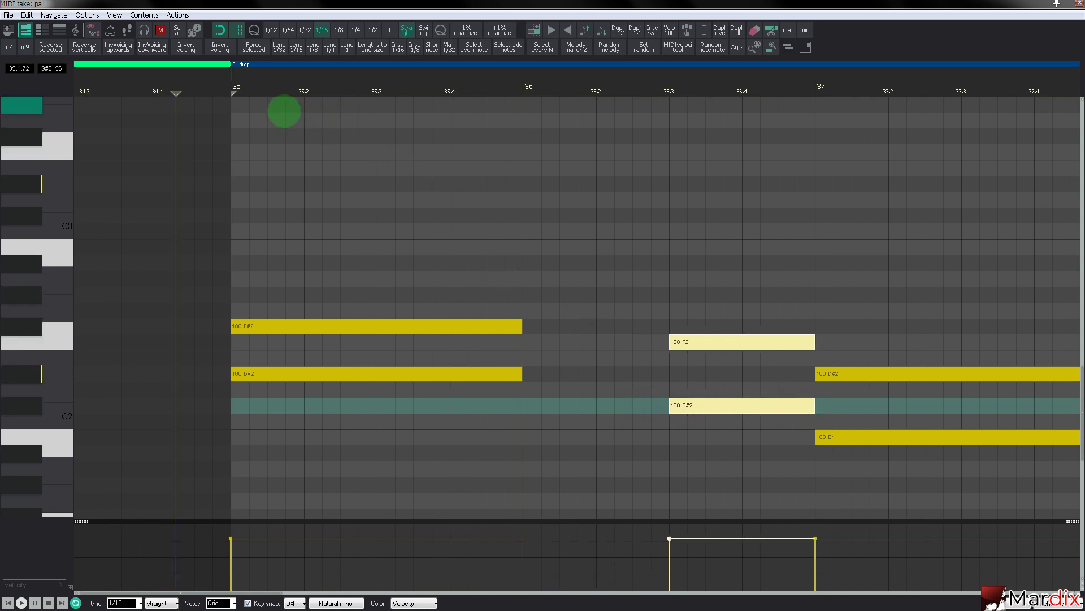
click(221, 84)
key(space)
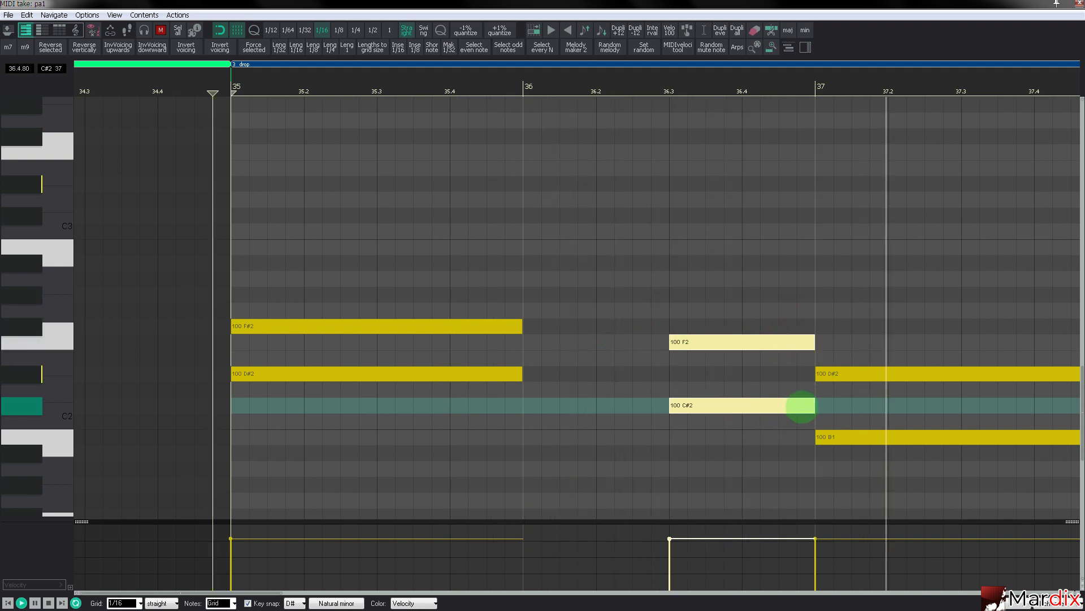
Shorten the bar 36 chord to end at 36.4, and move the bar 37 chord half a beat earlier
drag(812, 407, 741, 407)
drag(812, 339, 840, 466)
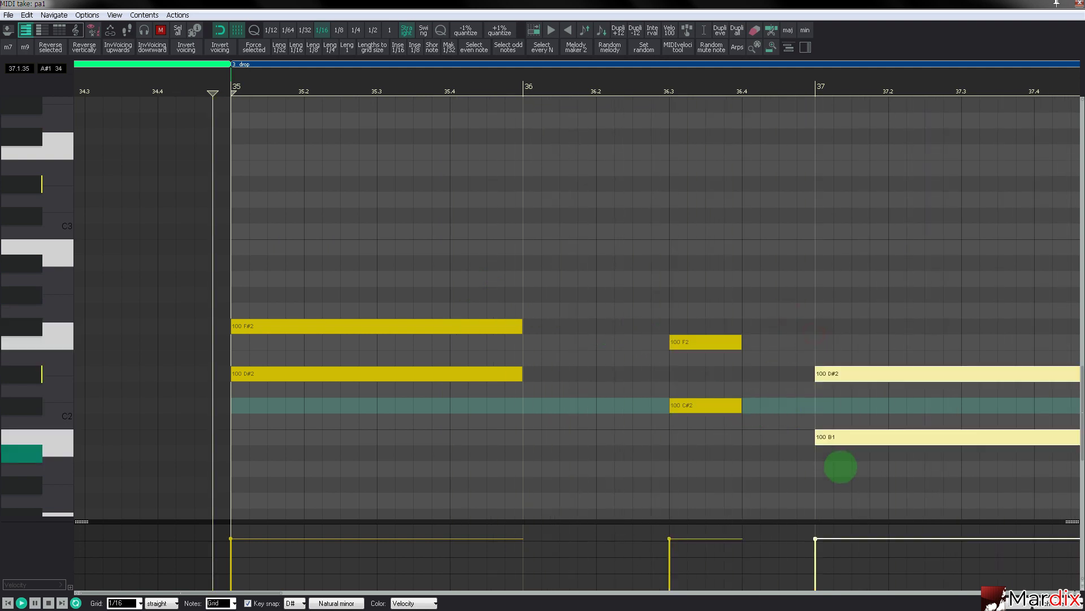
drag(832, 372, 793, 374)
click(545, 94)
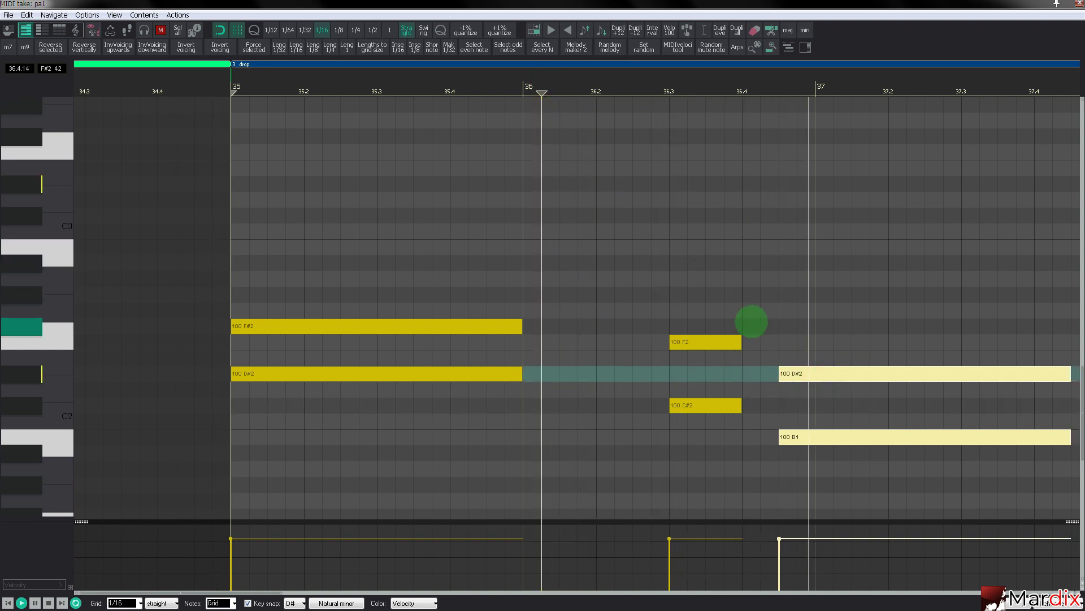
Extend the F2/C#2 chord up to the start of the D#2/B1 chord and close the MIDI editor
drag(752, 322, 734, 404)
drag(741, 343, 783, 489)
scroll(716, 333, down, 5)
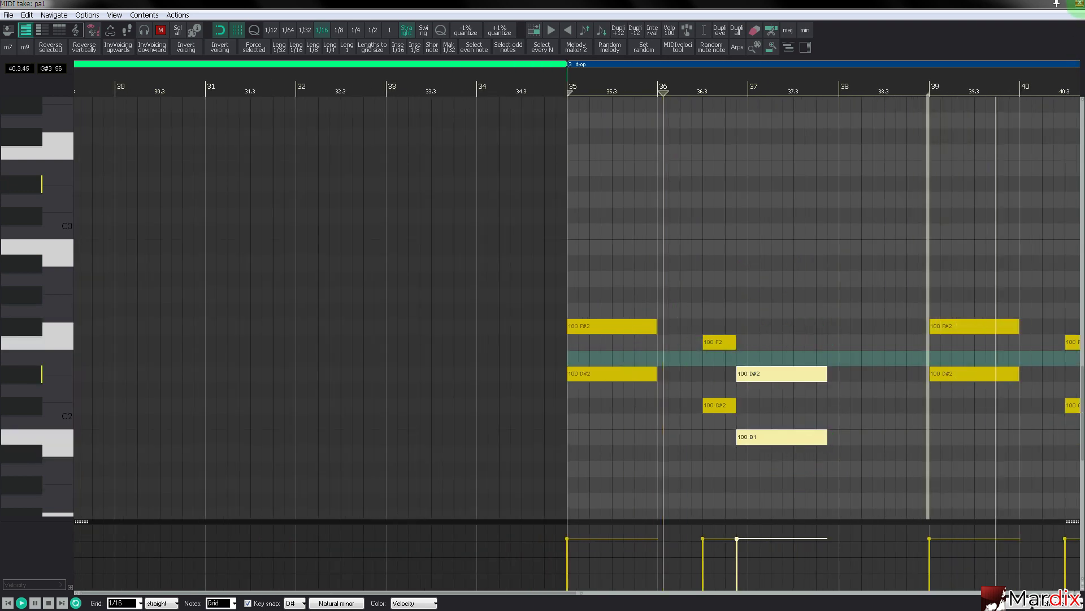
click(1078, 4)
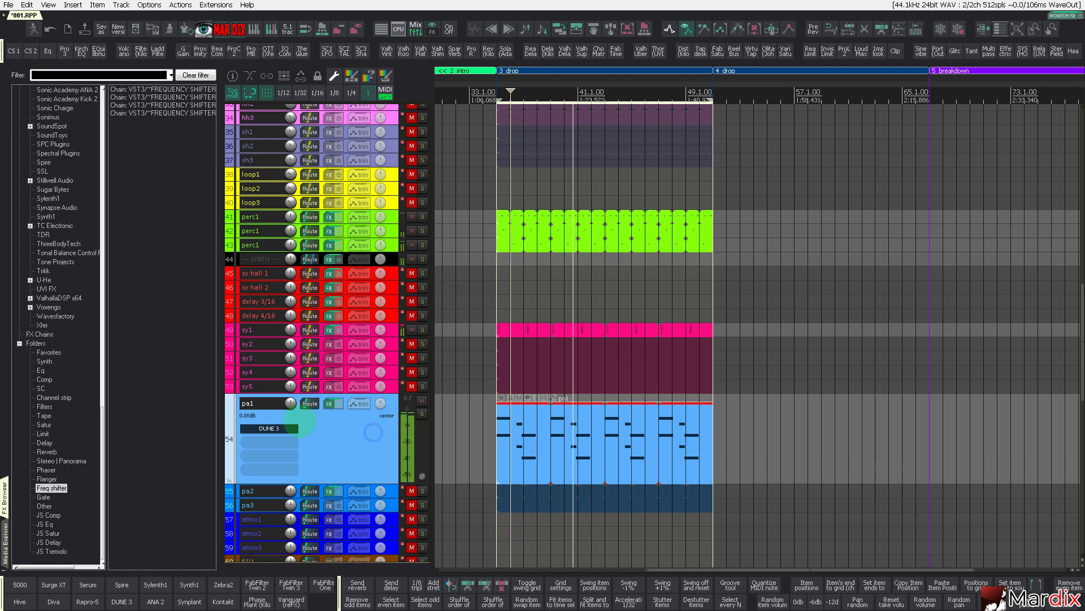
Load the Slowmotion patch in the DUNE 3 instrument on track pa1 and close the plug-in
click(278, 427)
key(Left)
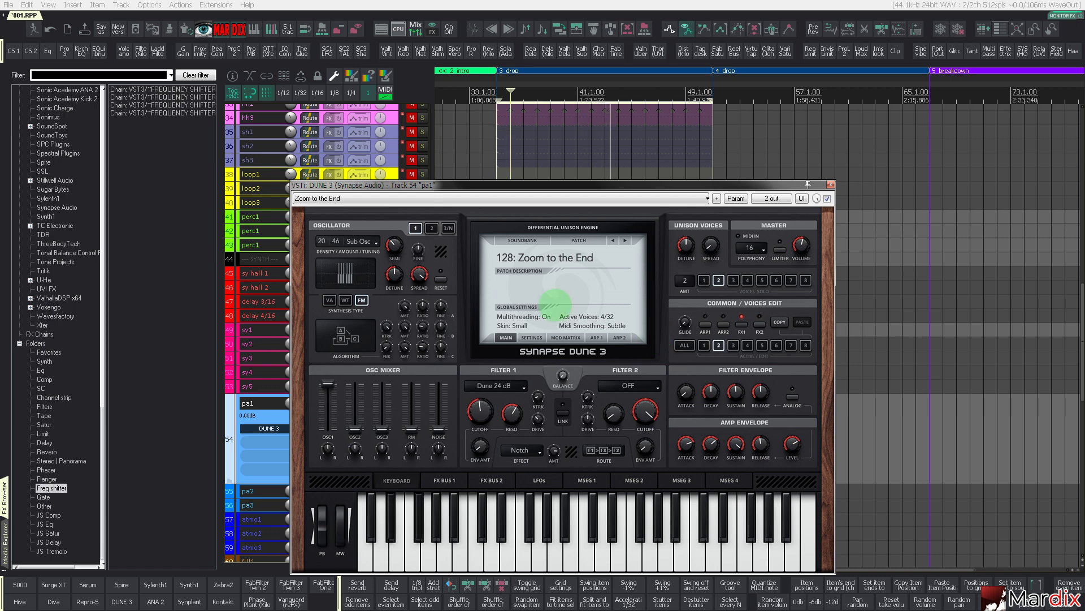
click(547, 261)
click(741, 310)
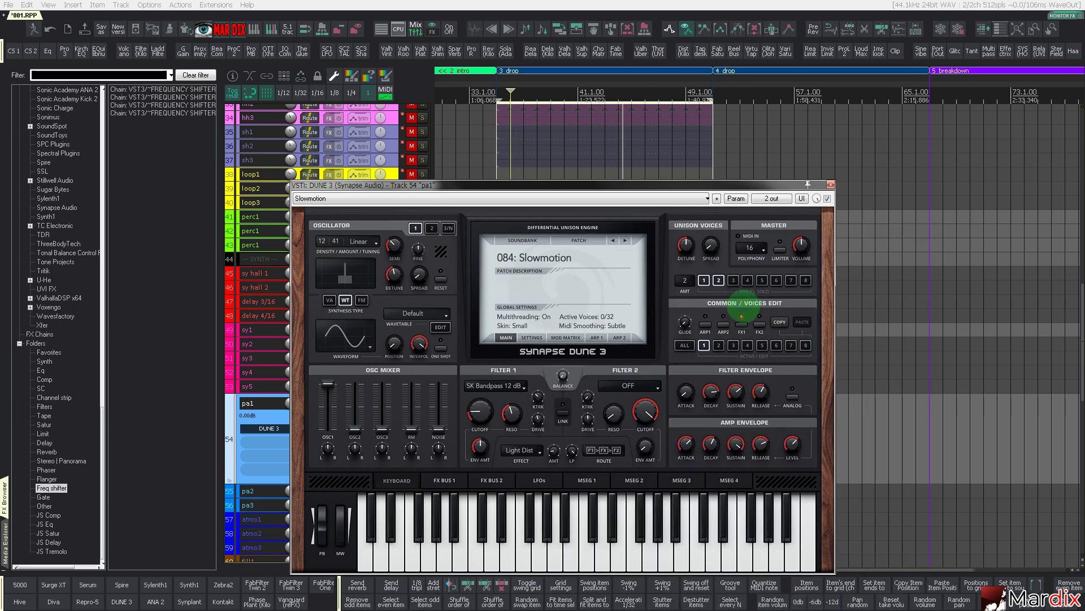
key(Right)
key(Up)
key(Up)
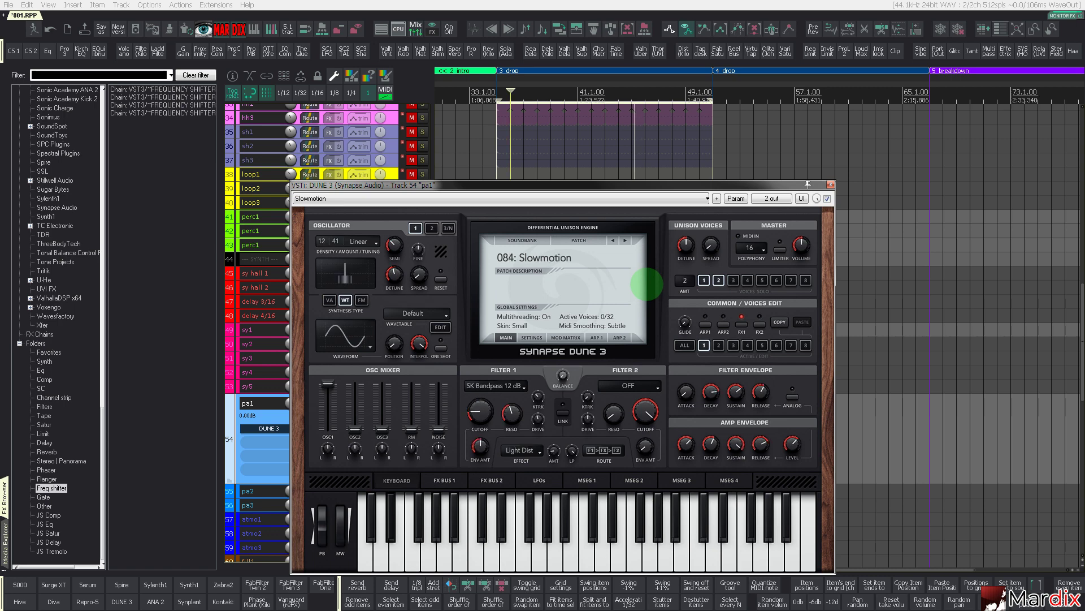
click(831, 184)
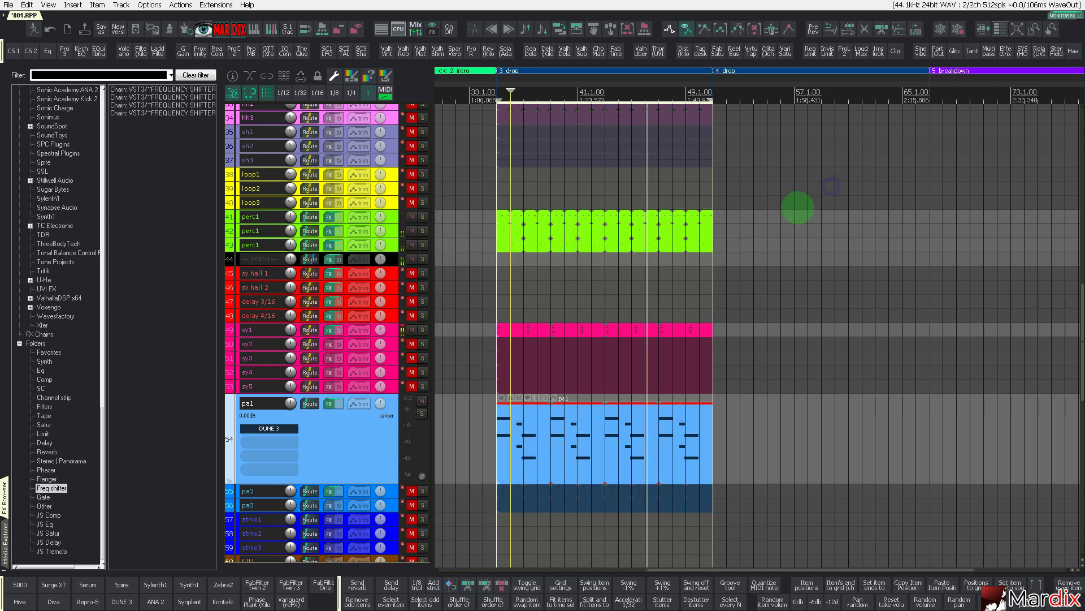
Play the pa1 part from several points in the drop and mute the pa1 track
click(501, 295)
click(386, 431)
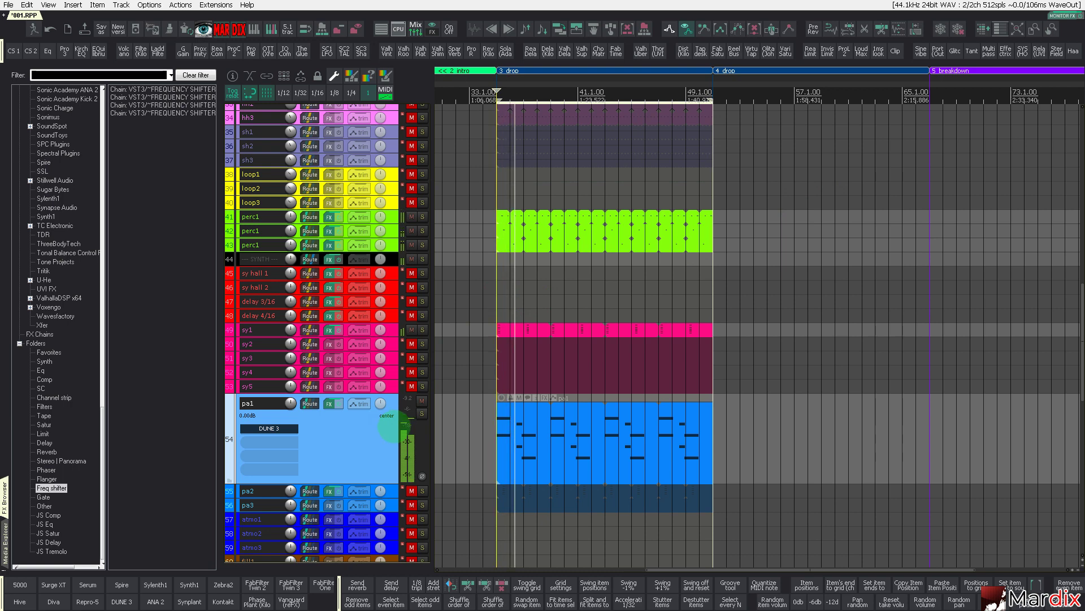
click(556, 428)
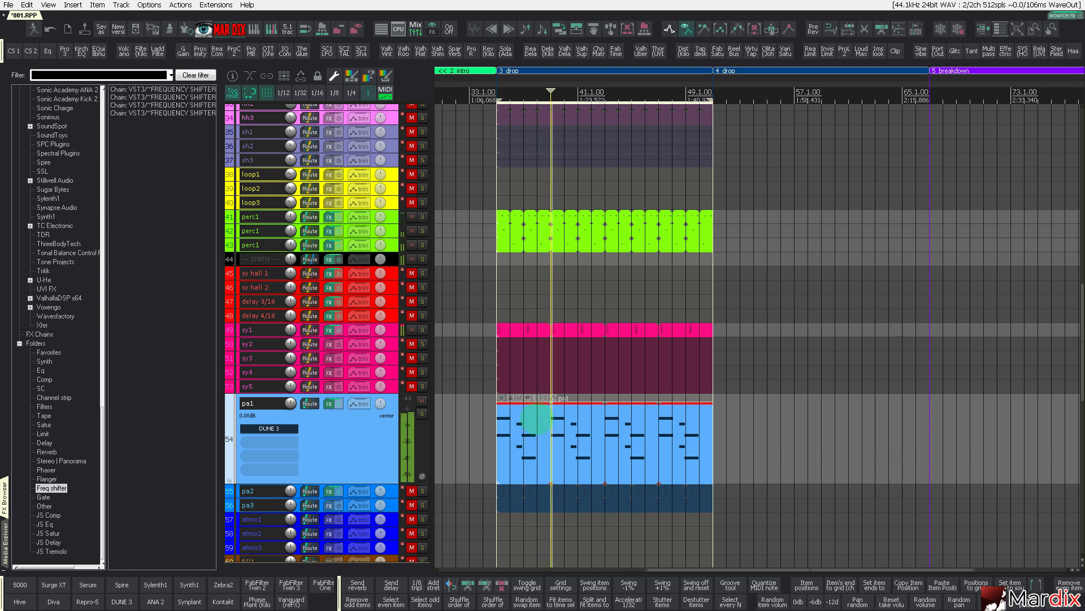
click(537, 418)
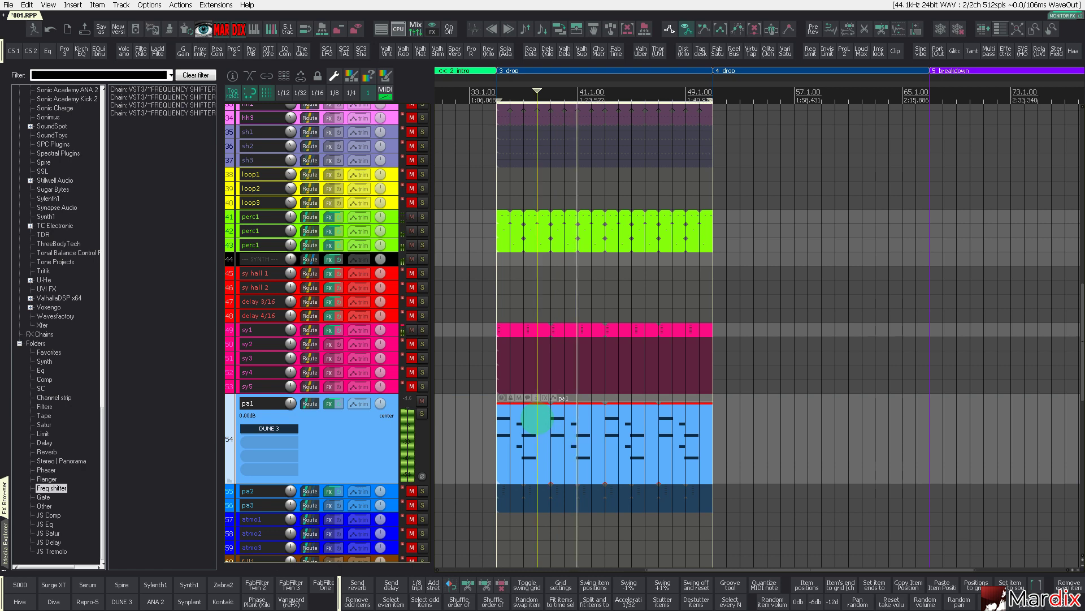
click(421, 401)
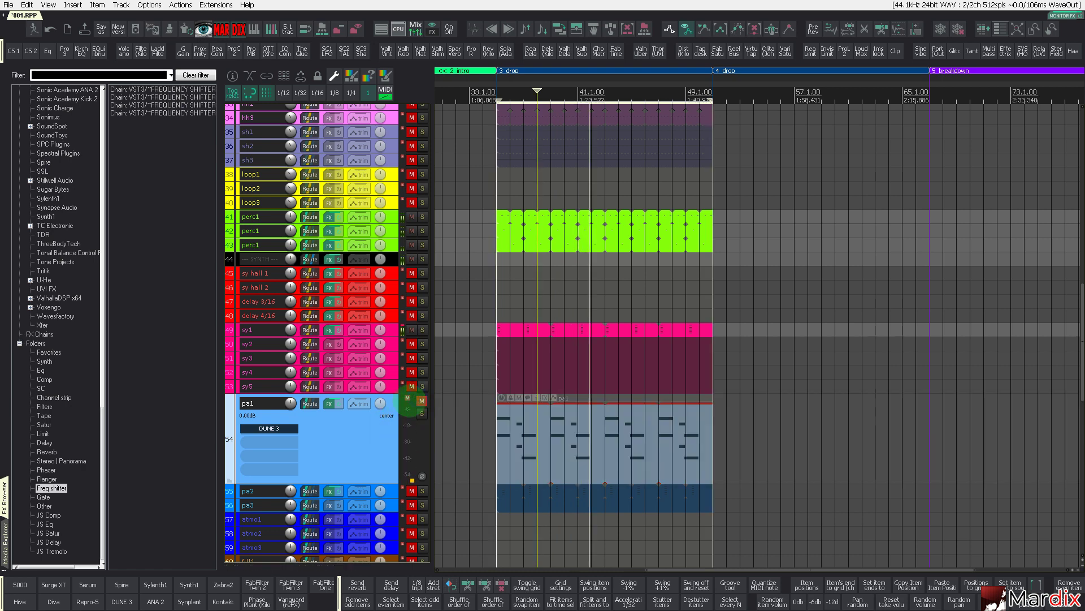
Expand track sy1, listen to it briefly in solo, and open its Surge XT instrument
scroll(371, 382, up, 4)
scroll(368, 390, down, 3)
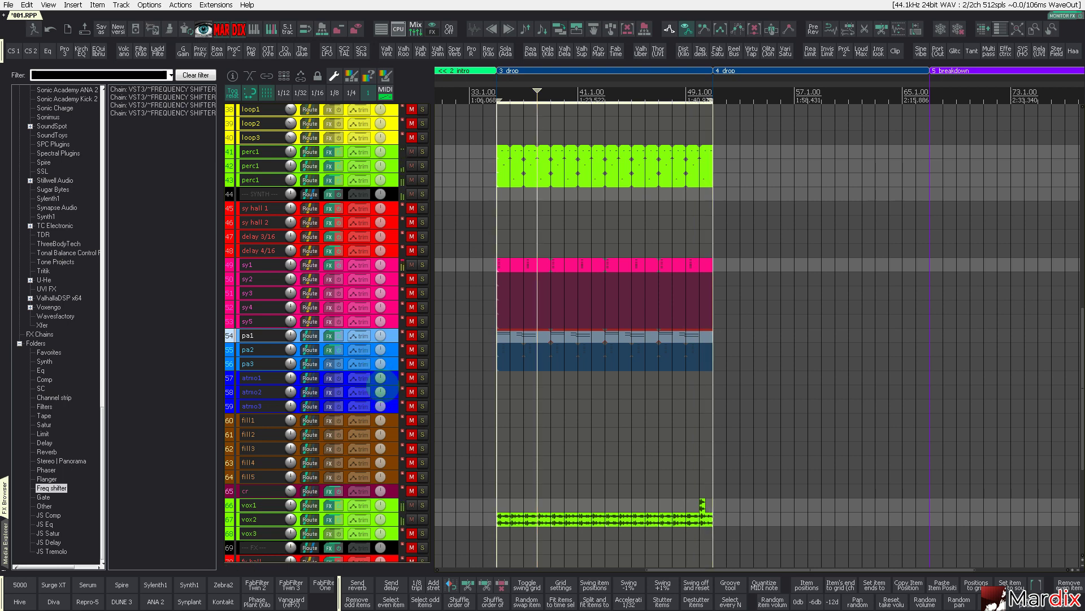
scroll(362, 384, up, 3)
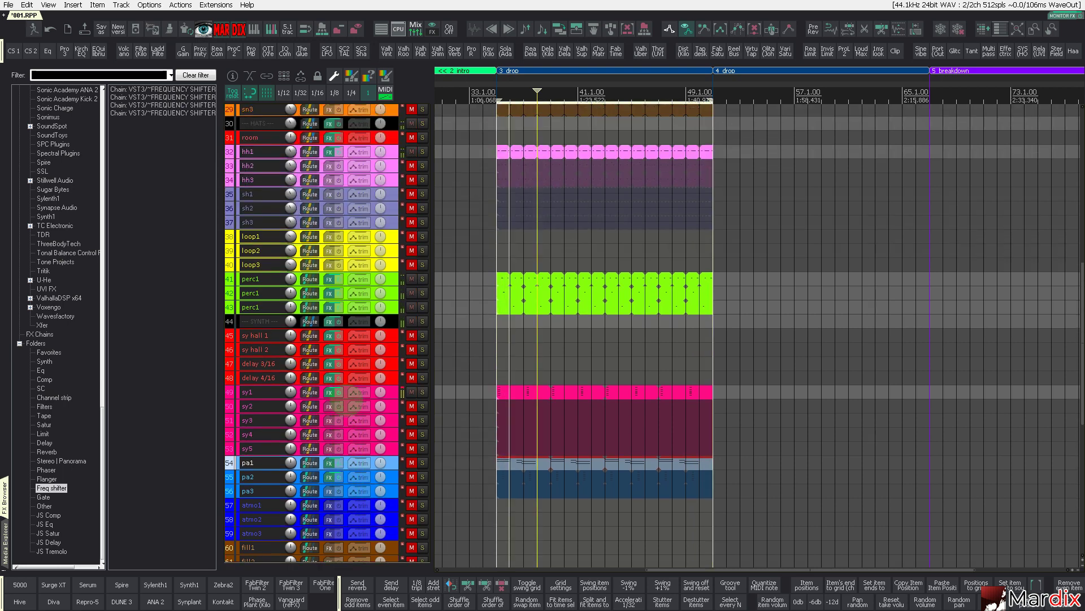
scroll(354, 399, down, 1)
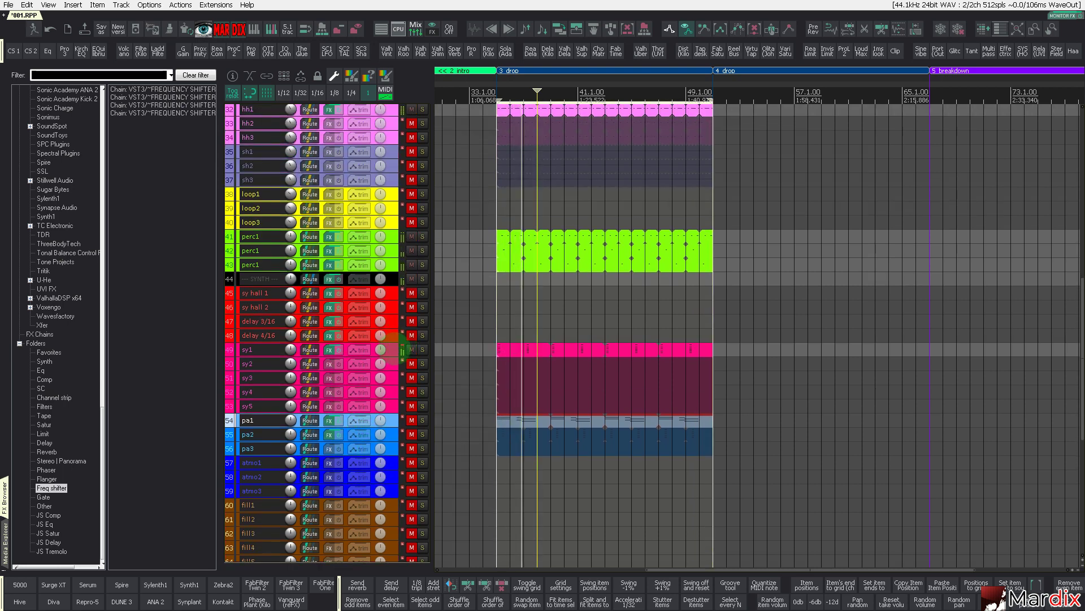
scroll(384, 378, up, 5)
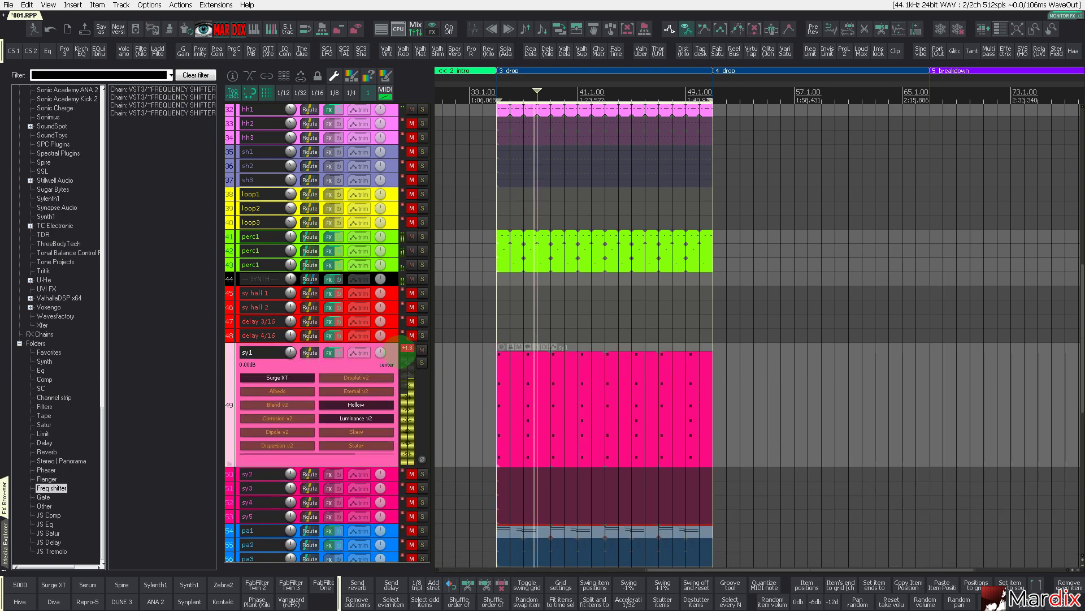
click(421, 362)
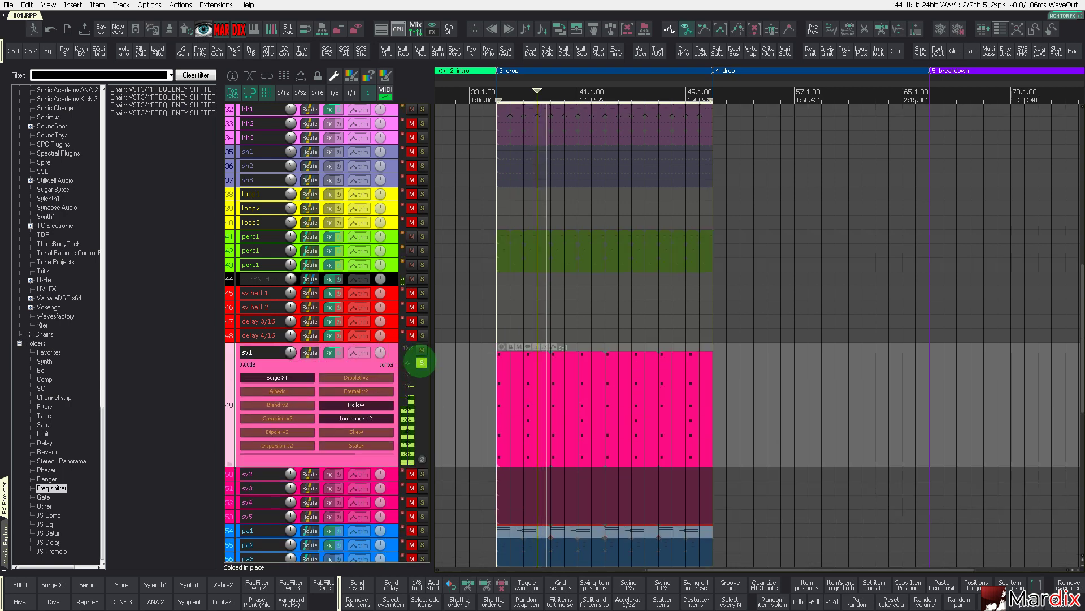
click(422, 362)
click(305, 377)
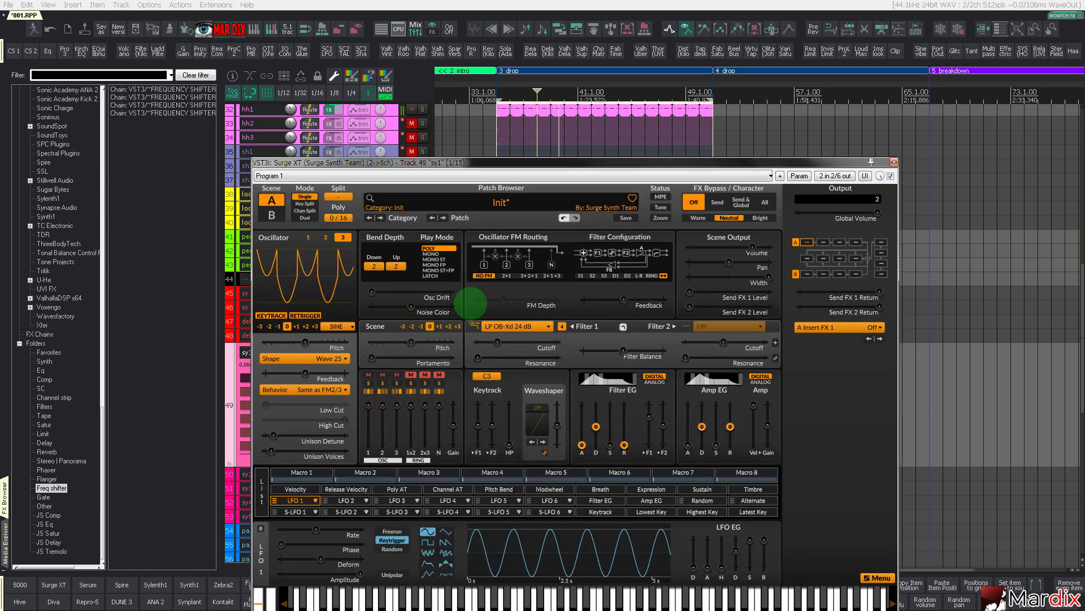
Raise the Filter 1 cutoff of Surge XT on track sy1 and close the plug-in
drag(498, 342, 508, 340)
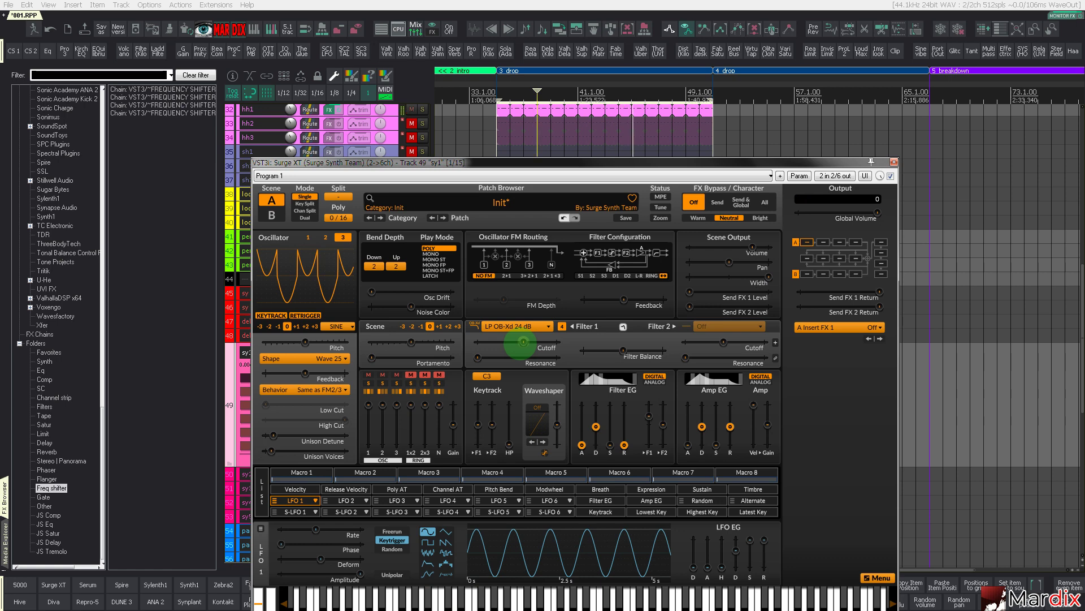
key(Escape)
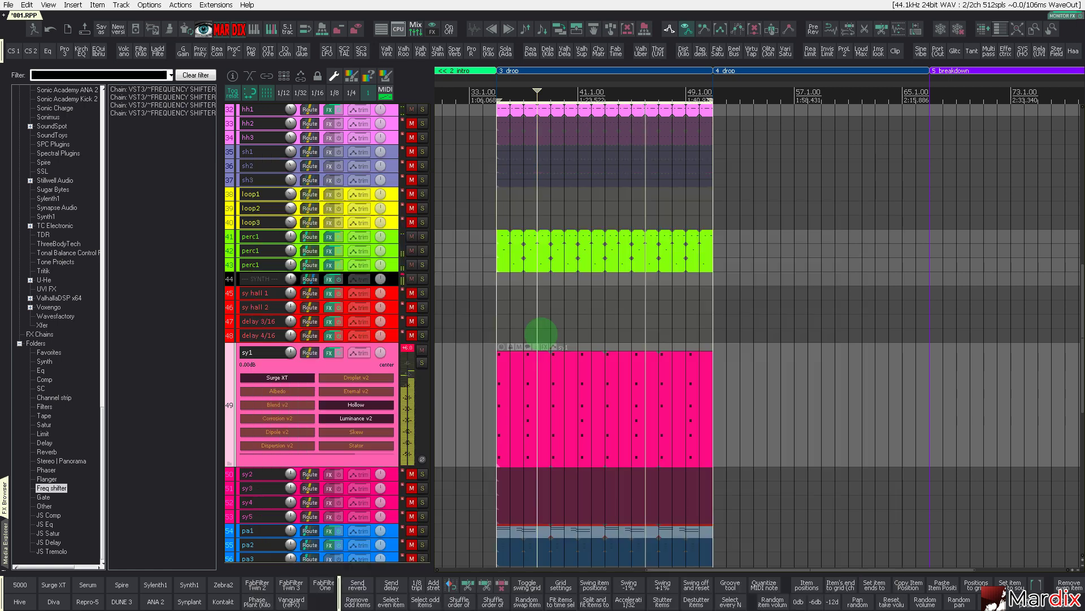
Preview the vocal loops SS_LH_Vox_Loop_123_011.wav and SS_LH_Vox_Loop_123_012.wav from the sample folder
scroll(356, 370, down, 3)
scroll(354, 370, down, 1)
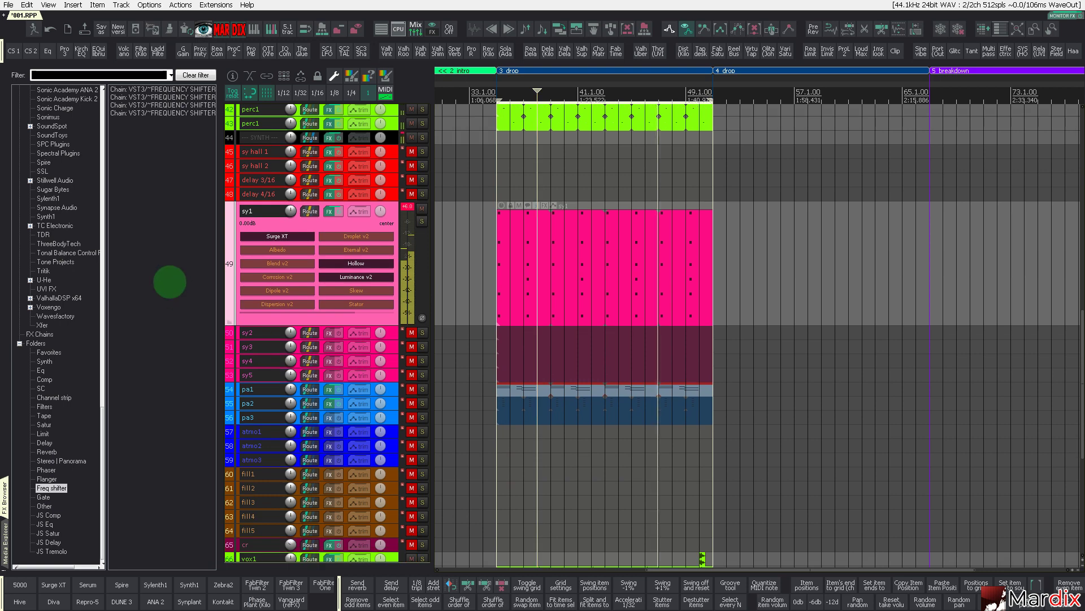
click(5, 537)
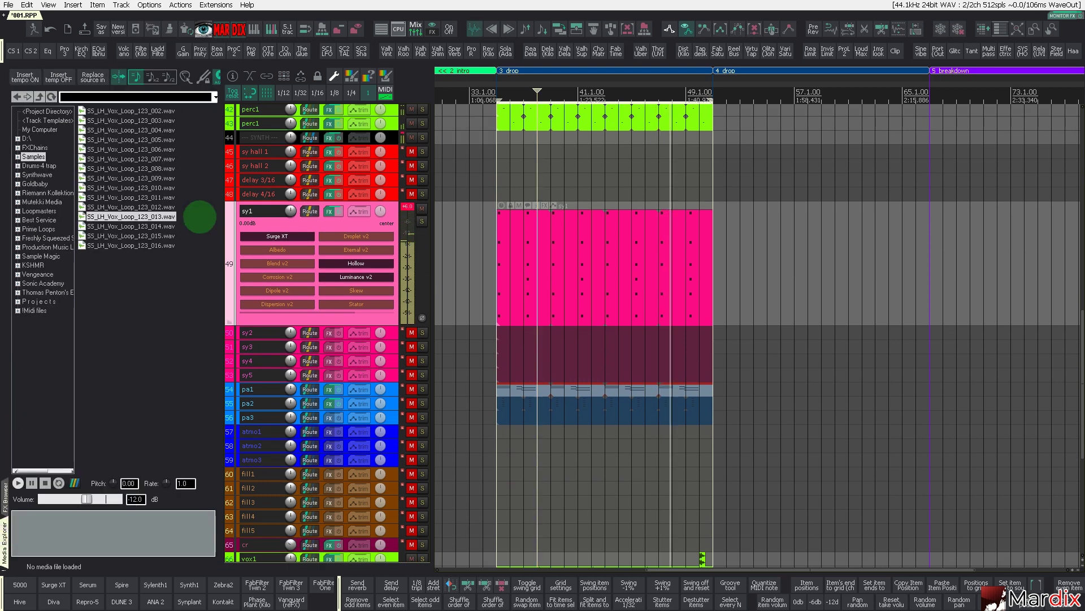
click(141, 197)
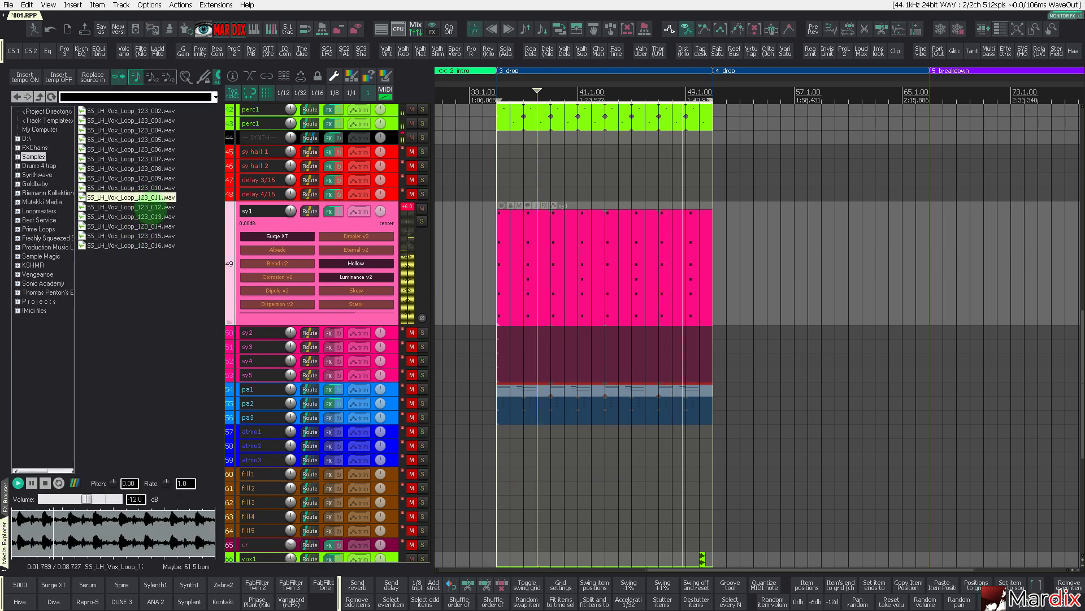
click(151, 207)
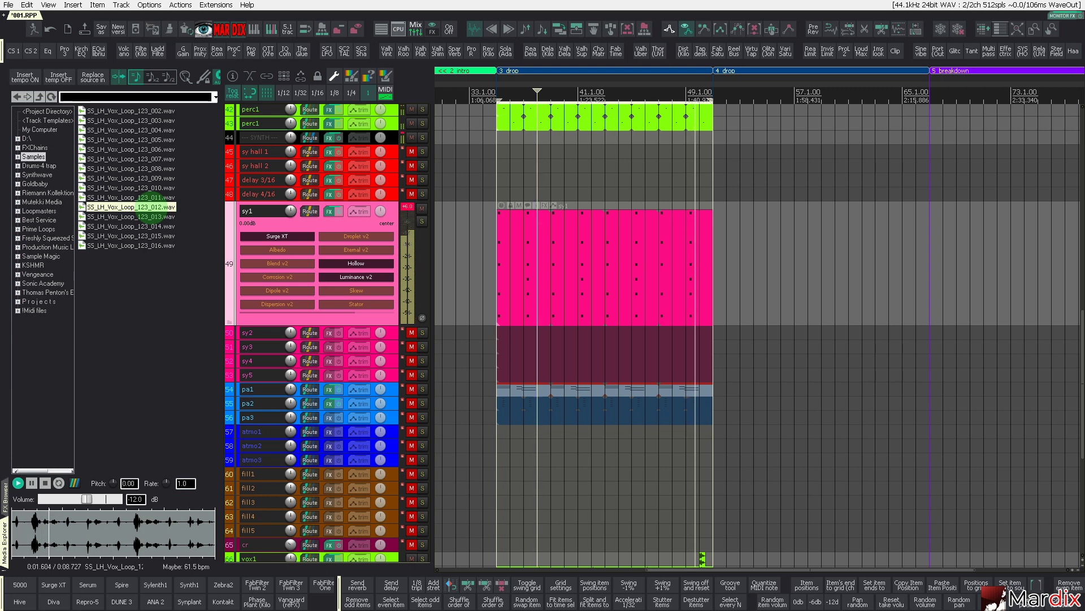
Place SS_LH_Vox_Loop_123_012.wav on track vox3, repeated across the whole first drop section, and mute track vox2
scroll(338, 289, down, 8)
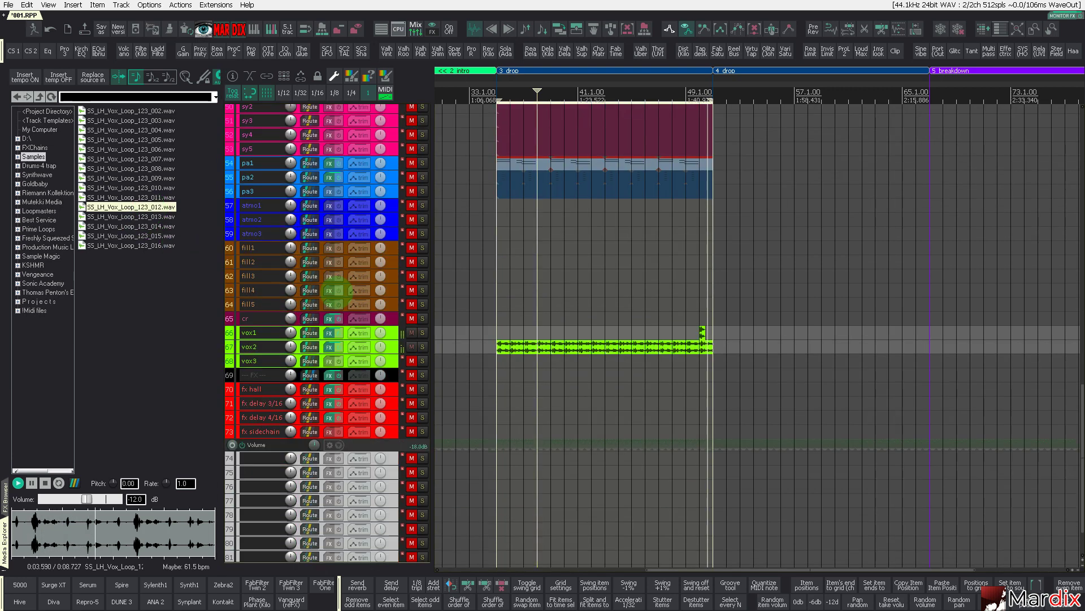
scroll(338, 290, down, 3)
shift+click(394, 317)
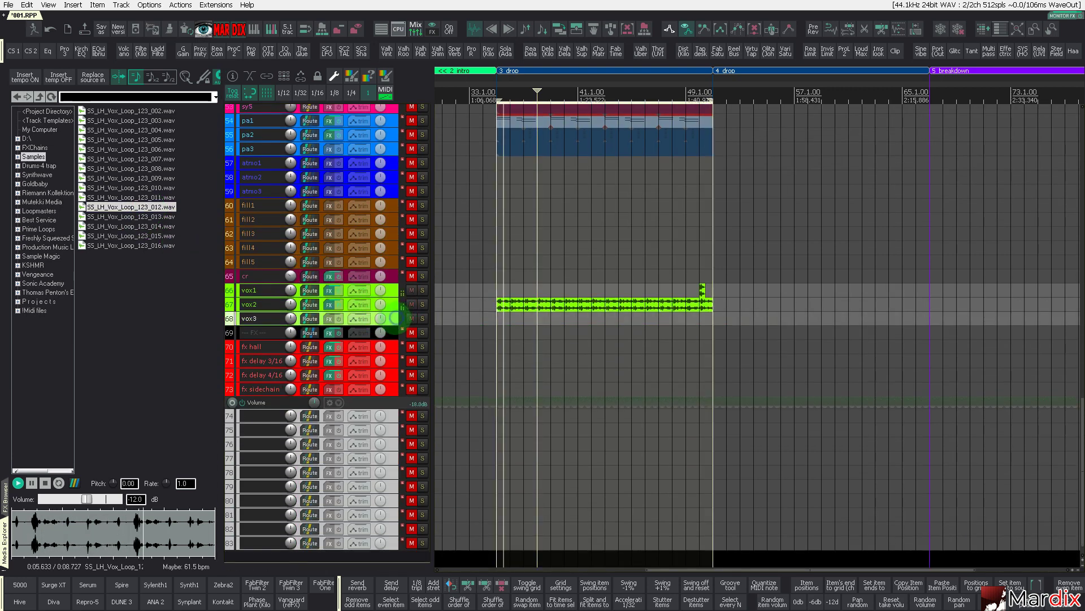
drag(148, 207, 640, 376)
drag(637, 375, 695, 389)
click(412, 305)
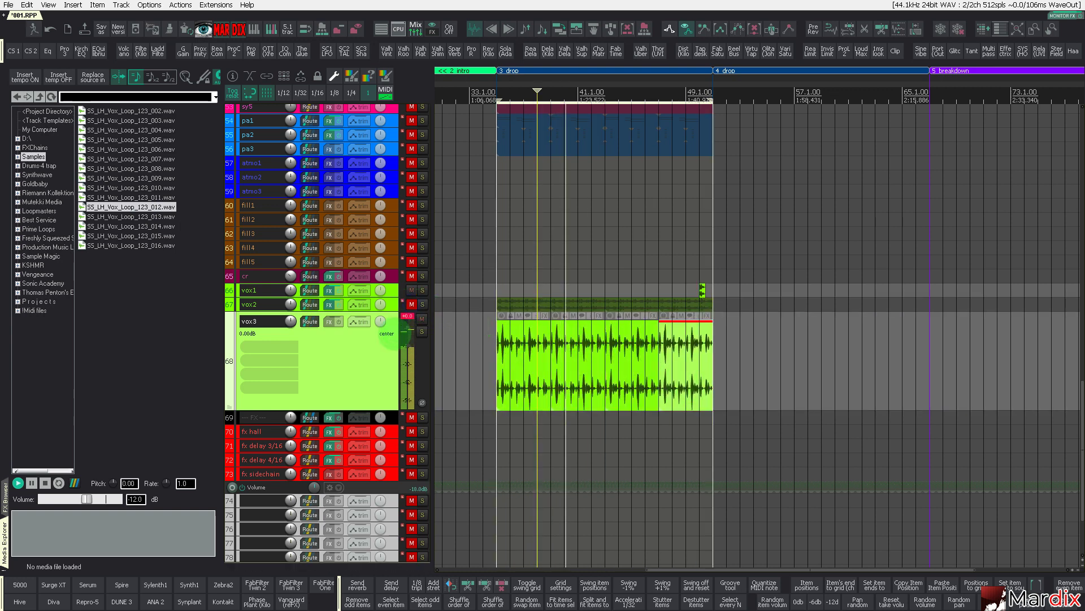
Split all vocal items on track vox3 at the timeline grid and set the grid to 1/16
double_click(388, 337)
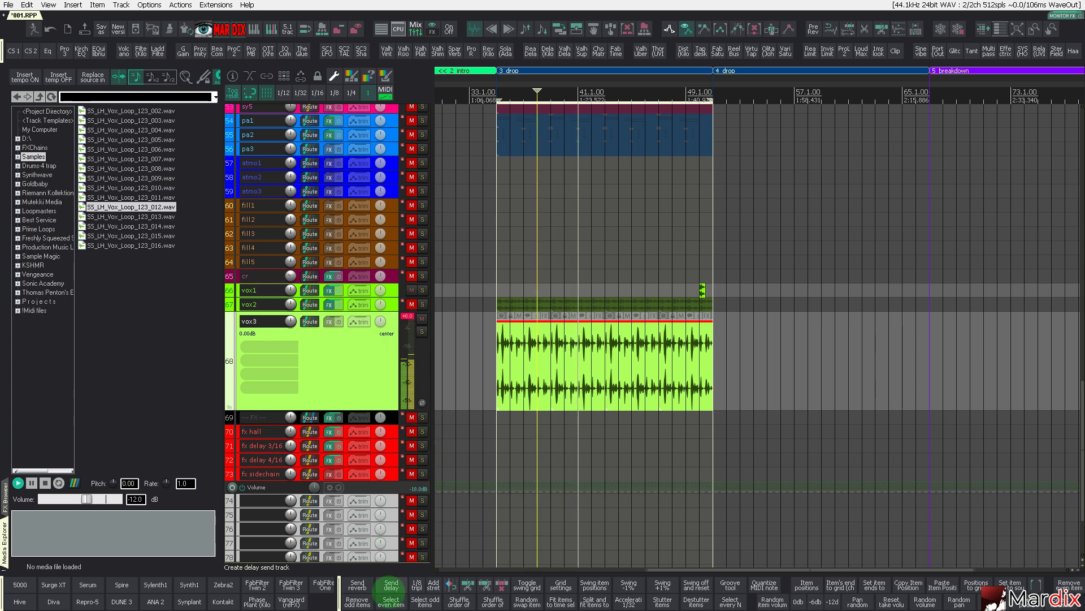
click(468, 583)
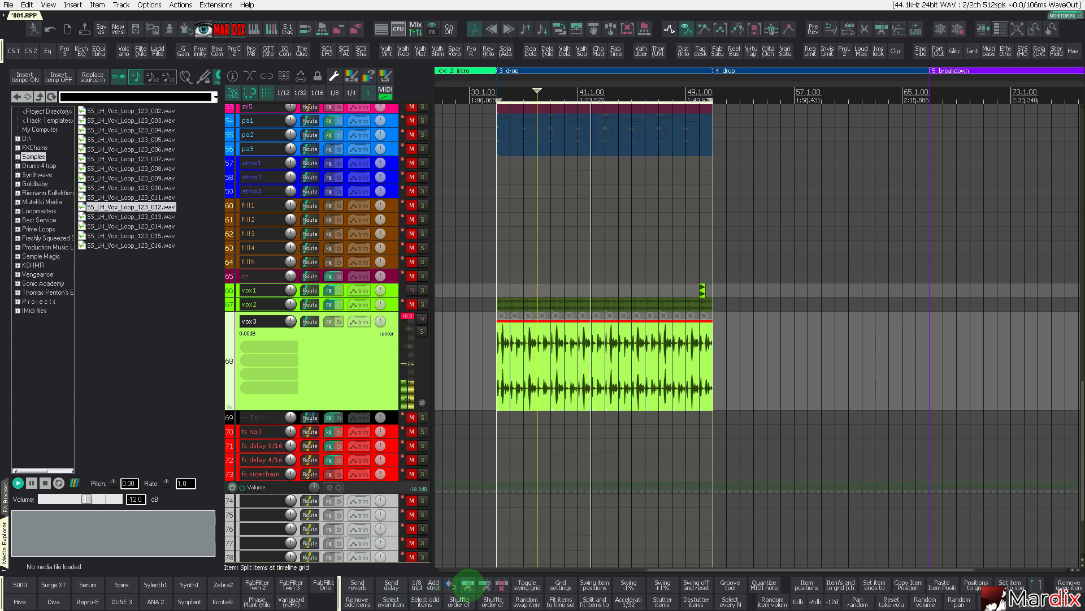
click(323, 91)
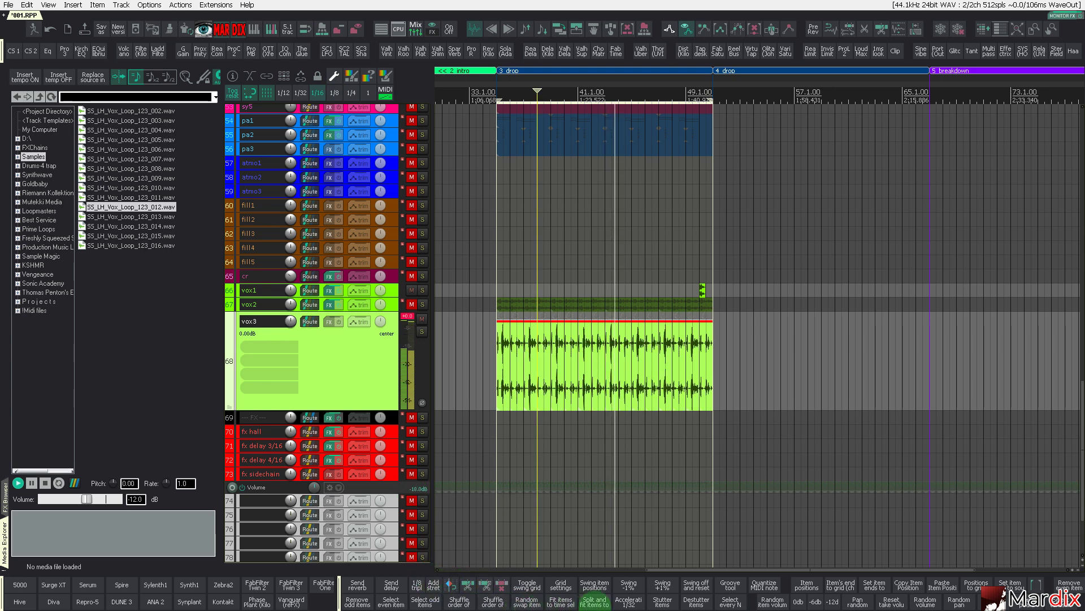
Randomly swap the vox3 slices, randomize their volumes, and deselect them with the edit cursor just before the drop
click(526, 602)
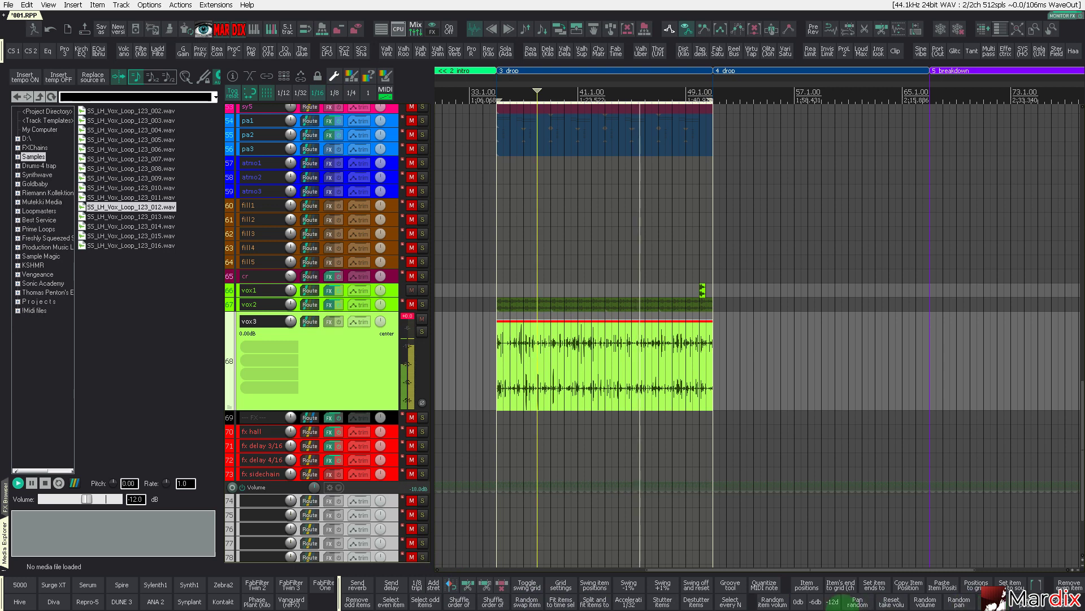
click(771, 601)
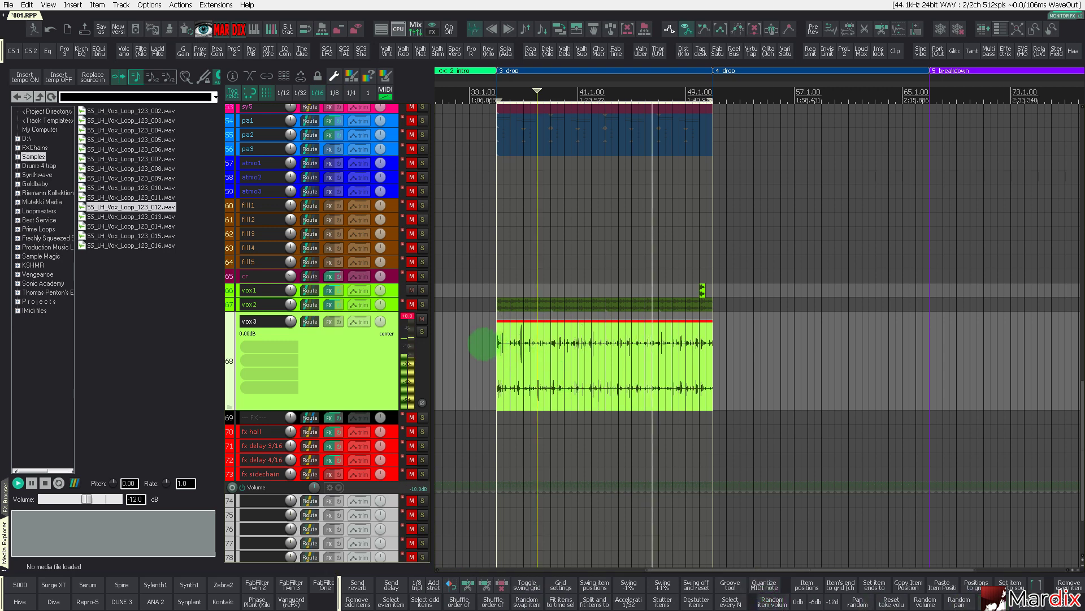
scroll(484, 344, up, 2)
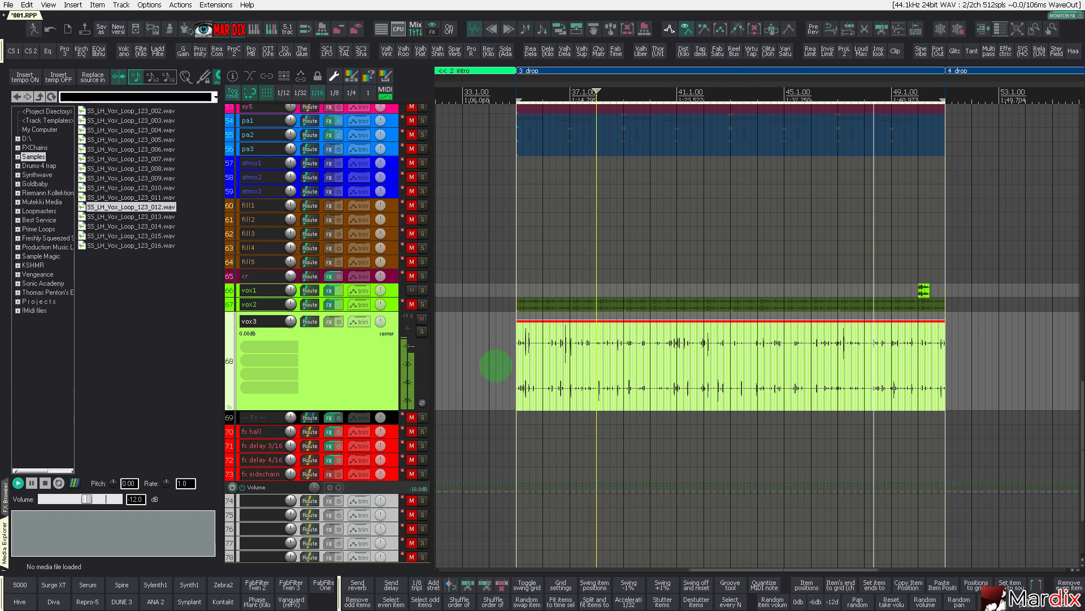
click(495, 366)
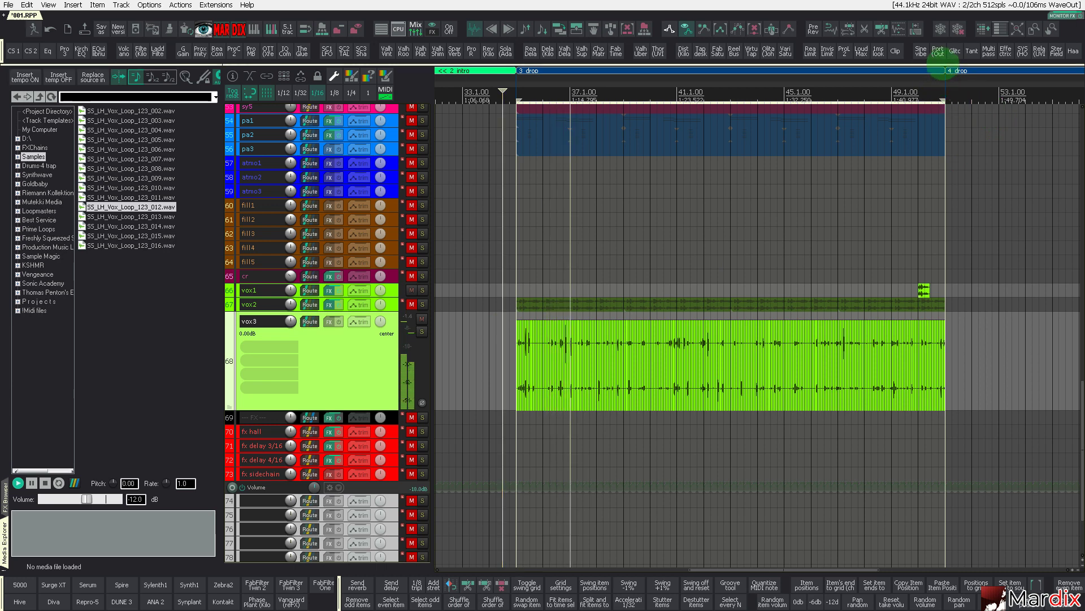
Add the Portal effect to track vox3 and try the Grain Swells preset and the Games preset from Vol. 3
click(943, 56)
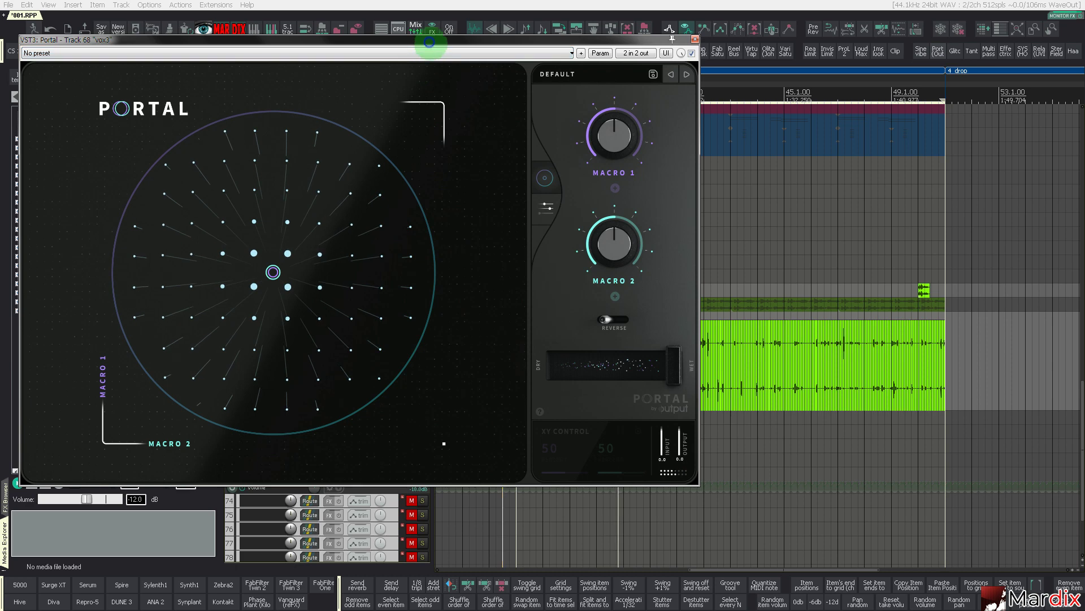
drag(430, 42, 615, 170)
click(741, 202)
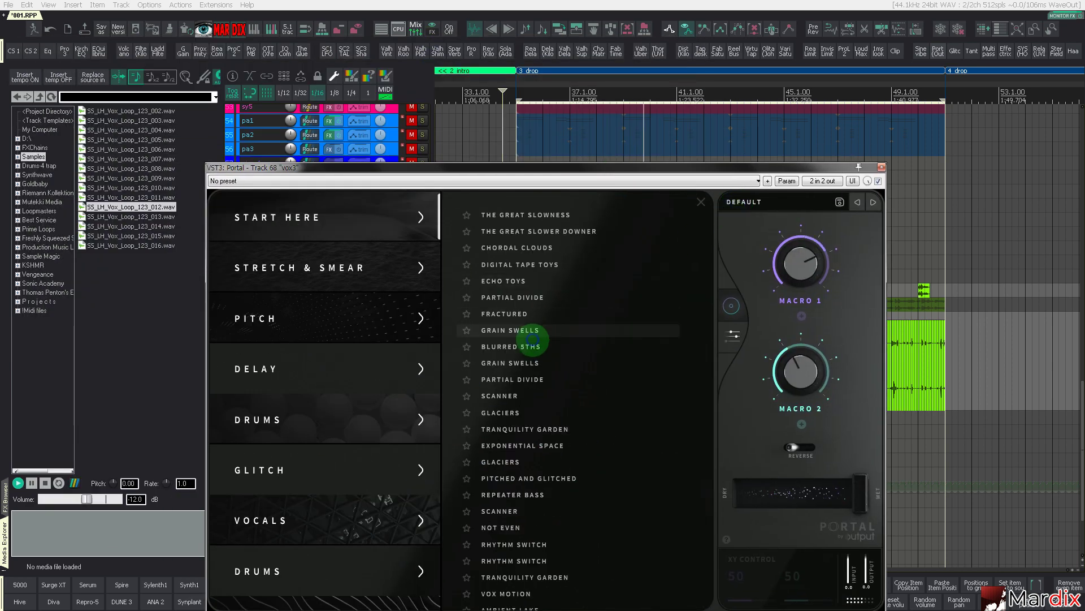
click(526, 333)
scroll(335, 360, down, 10)
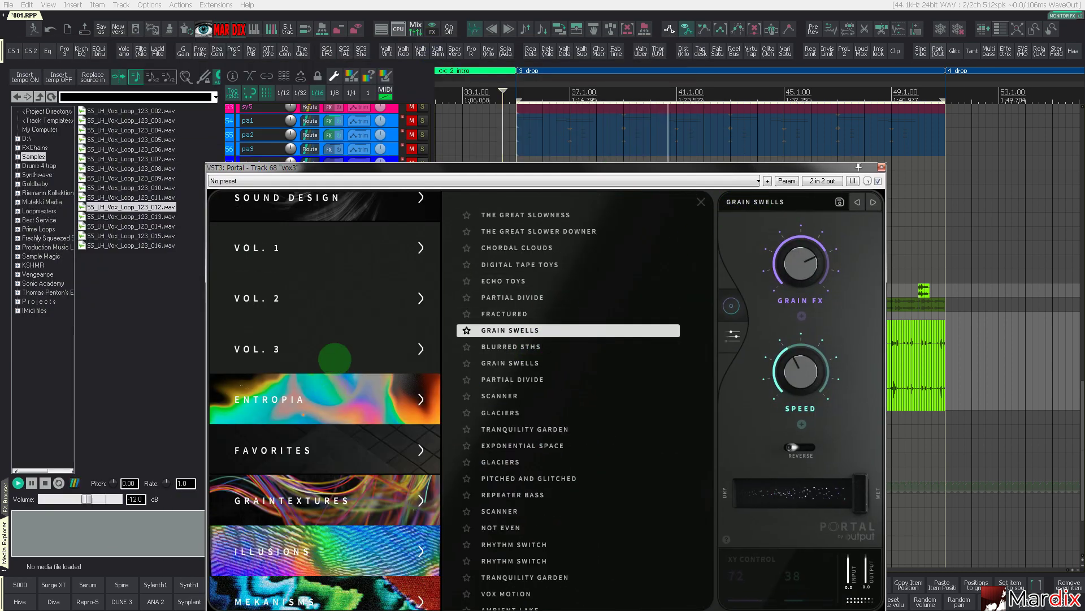
click(335, 353)
click(509, 363)
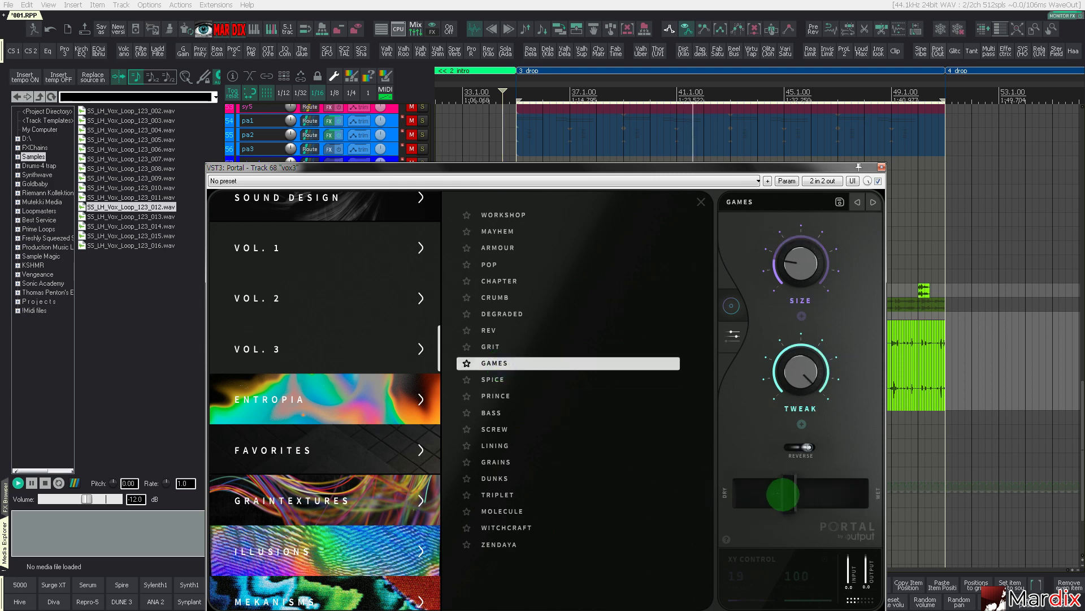
Lock Portal's dry/wet at about 49 percent, load the Grit preset and close the plug-in
right_click(805, 500)
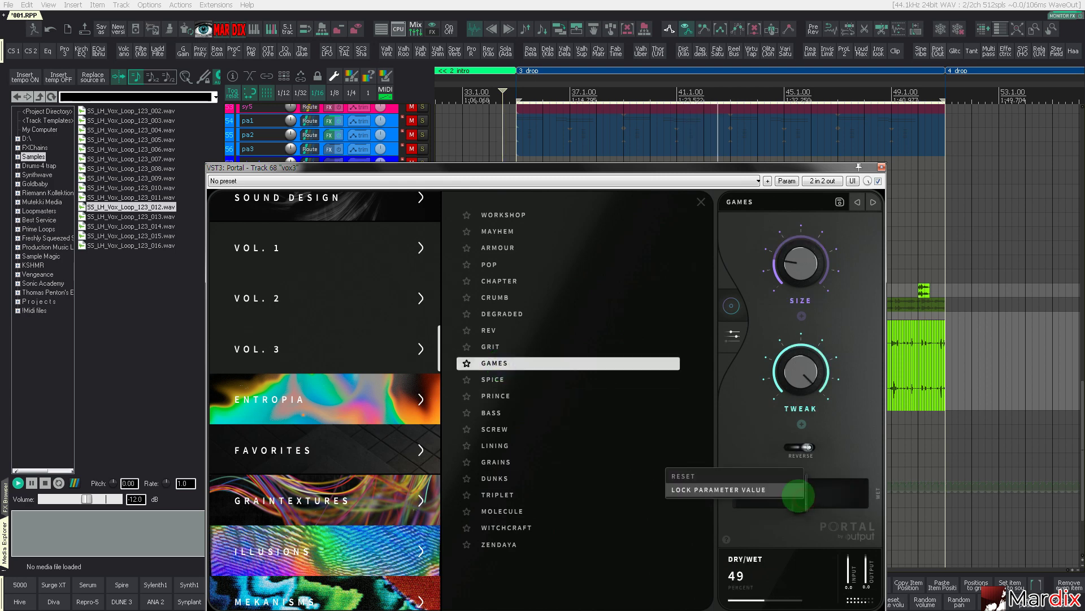
click(795, 494)
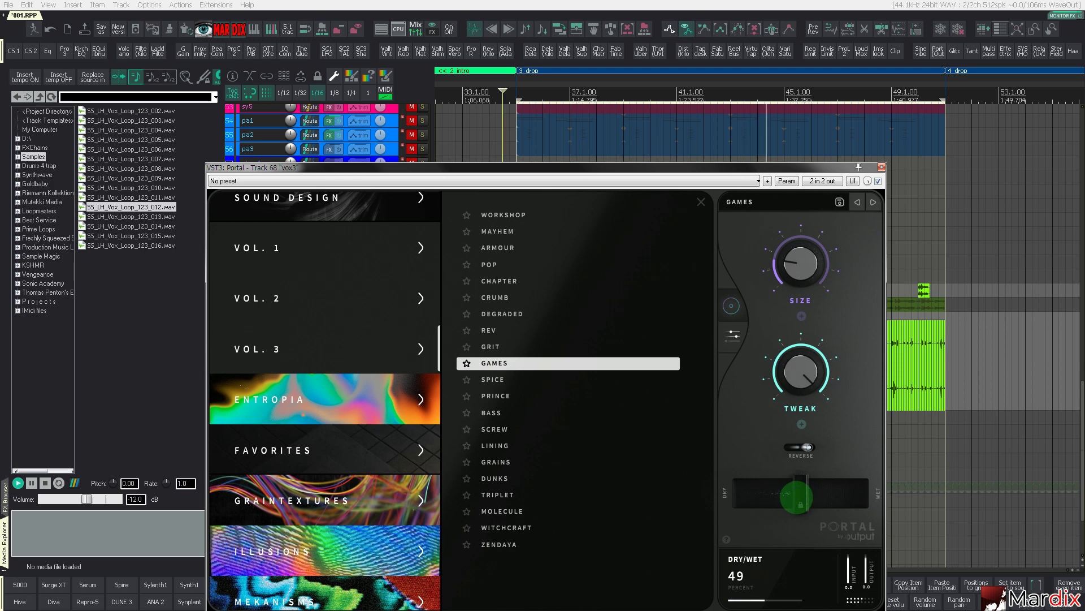
click(535, 347)
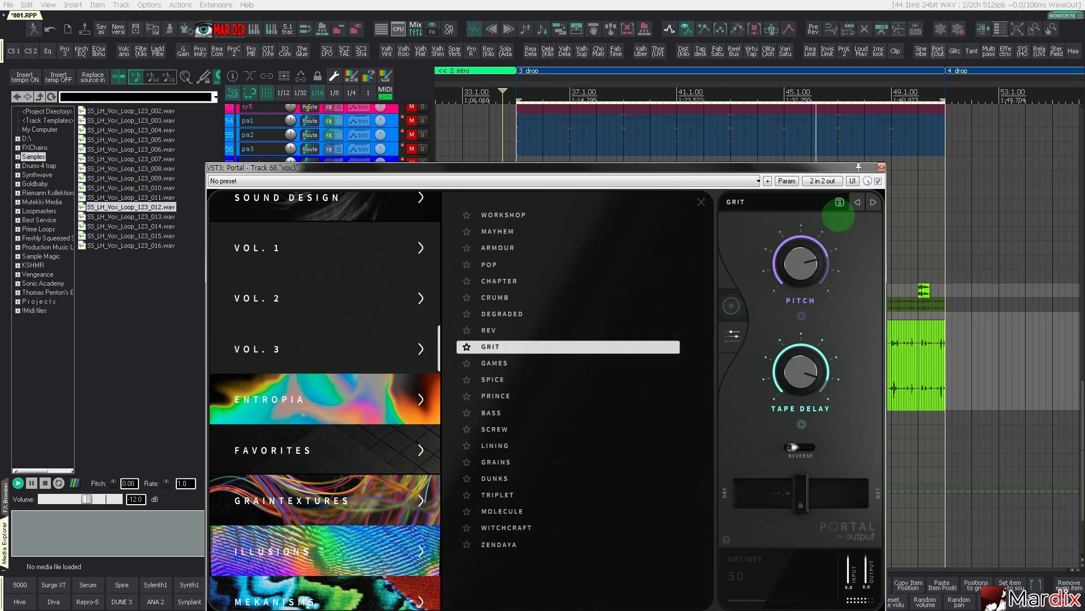
click(881, 167)
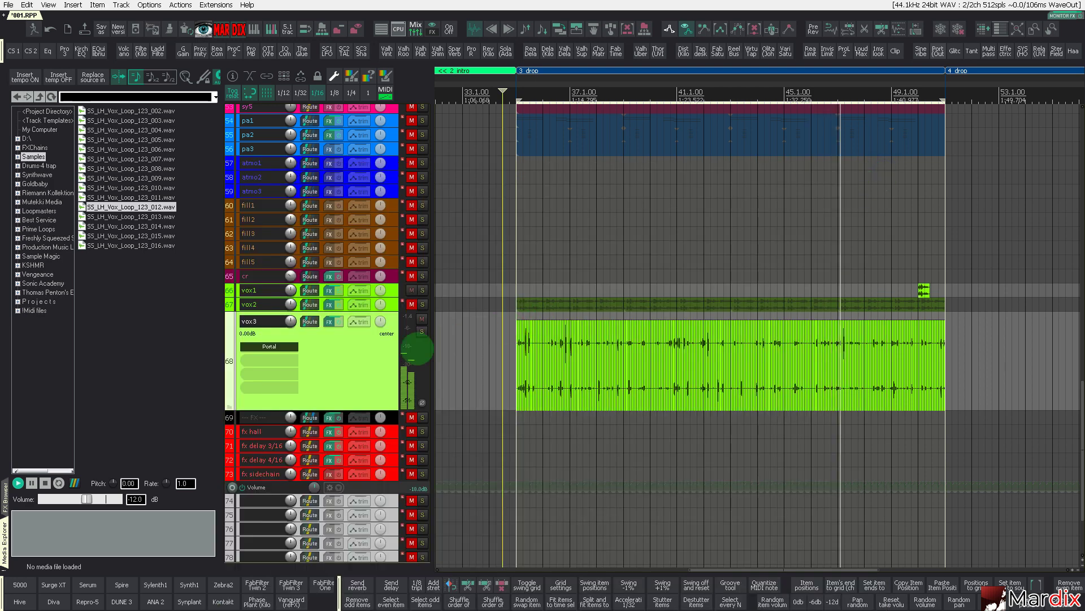
Preview the vocal loops SS_LH_Vox_Loop_123_010.wav and 009.wav and look over the synth and vocal tracks during playback
click(131, 187)
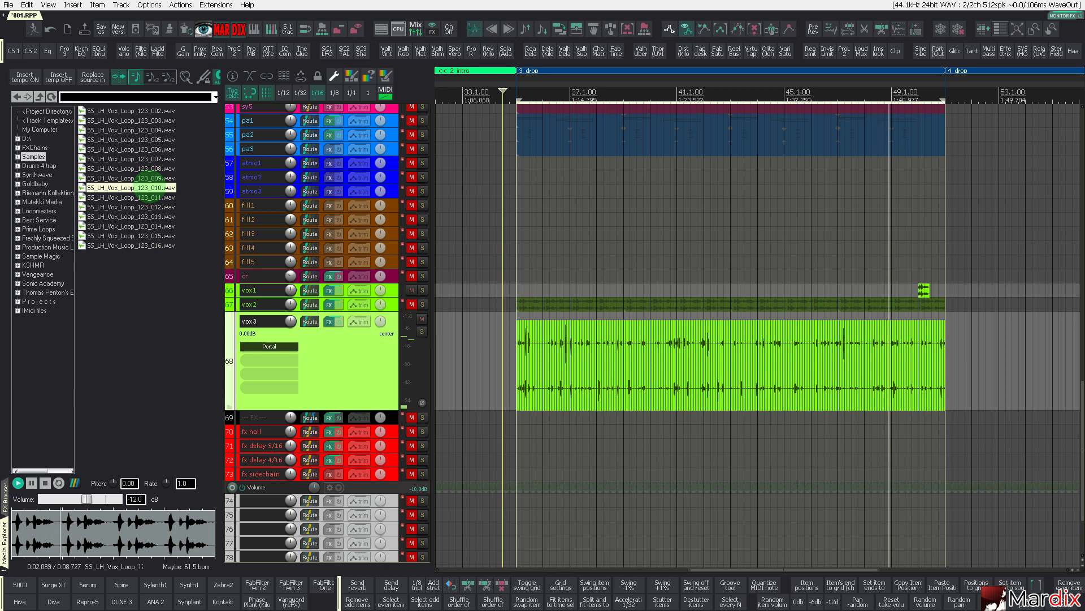
scroll(735, 333, up, 6)
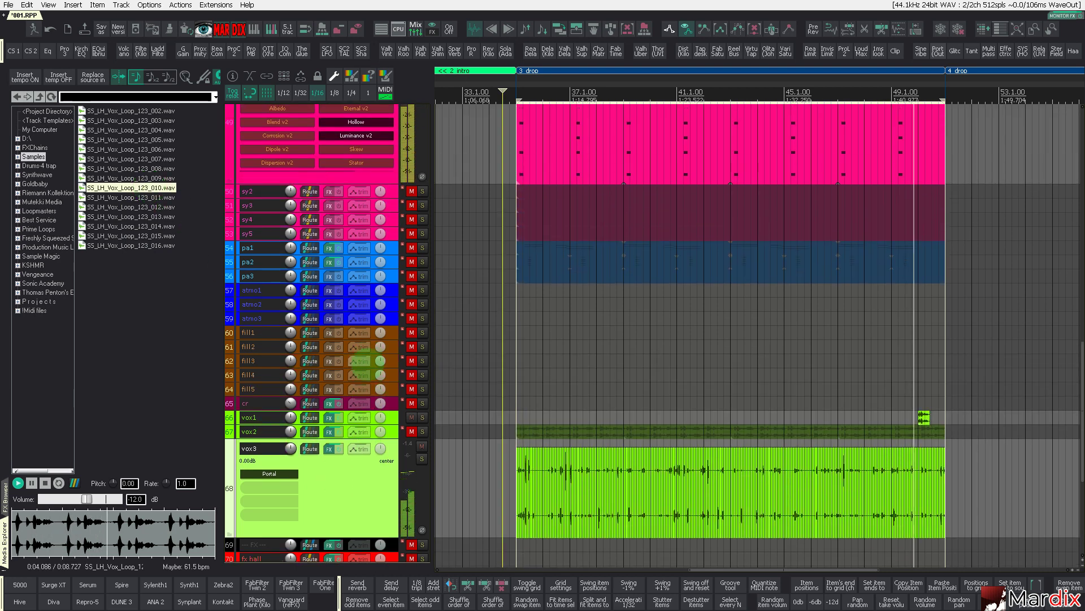
scroll(362, 356, up, 3)
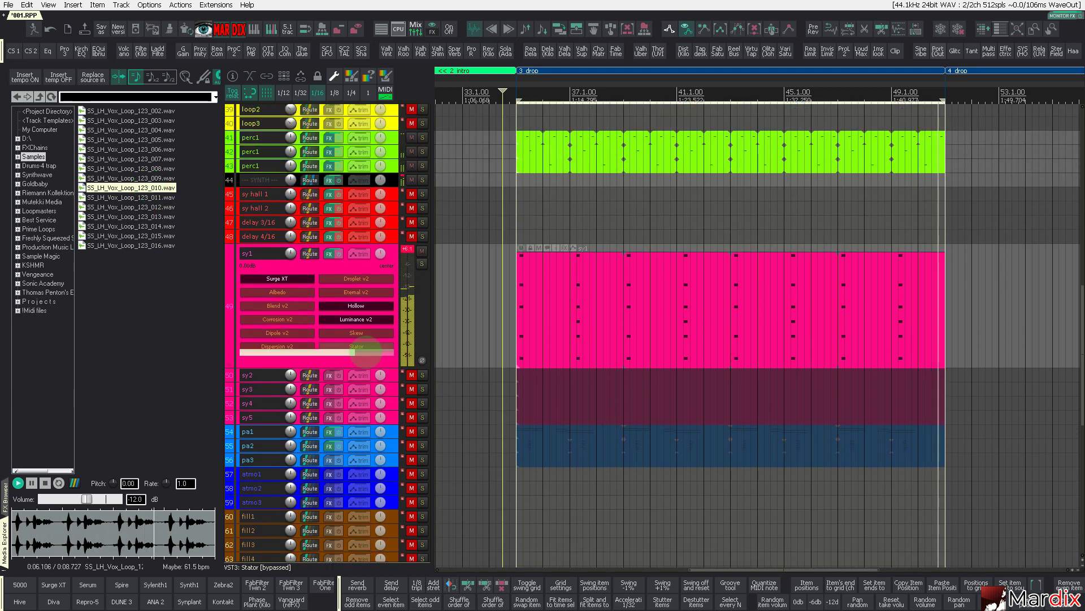
key(Up)
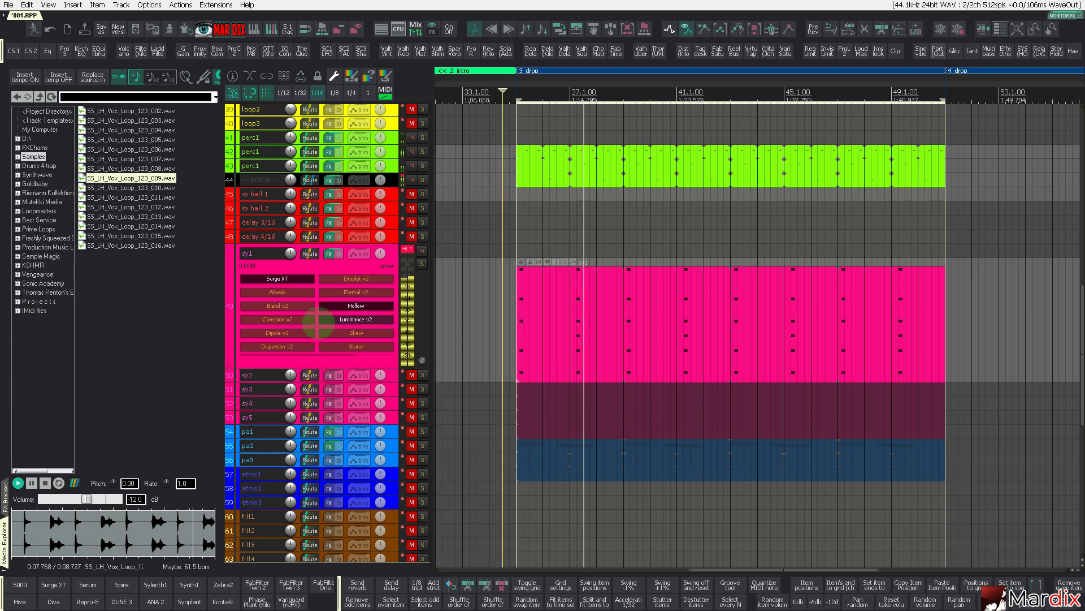
scroll(324, 316, down, 6)
scroll(323, 325, down, 3)
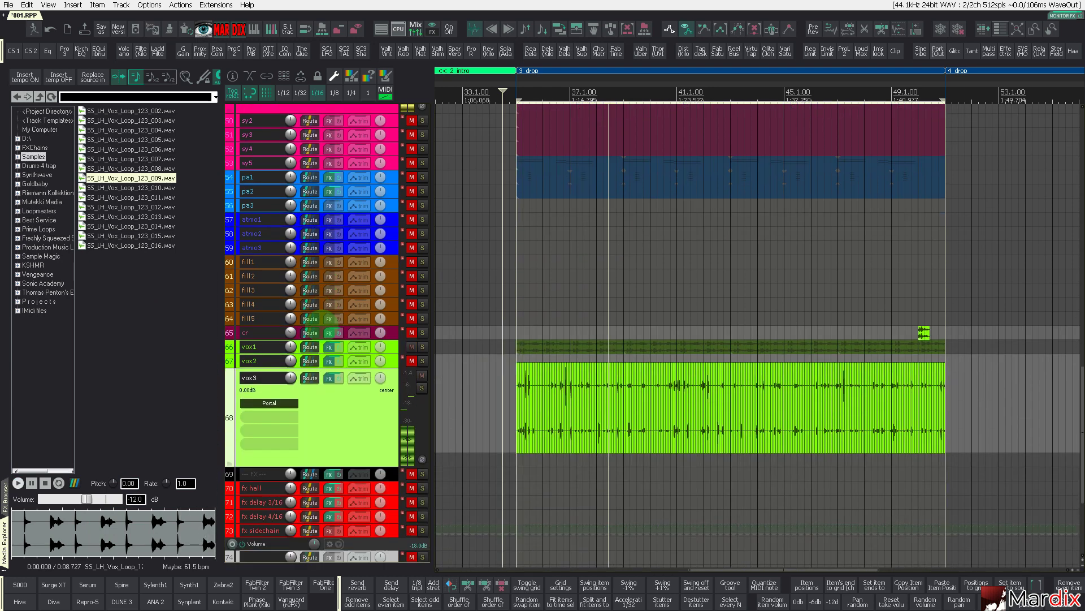
scroll(320, 328, up, 8)
scroll(320, 328, up, 2)
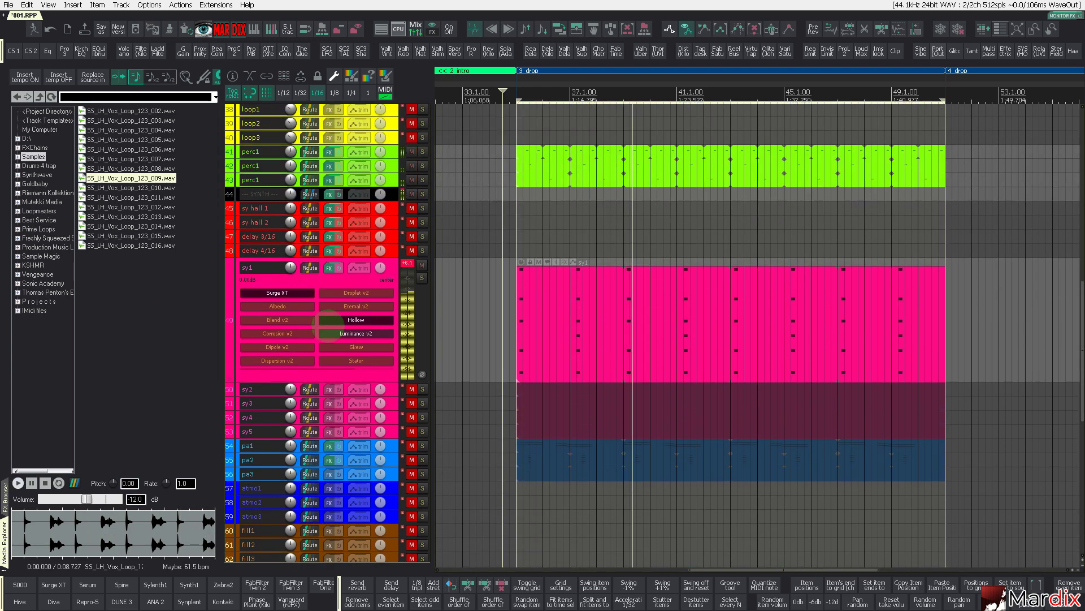
scroll(387, 299, up, 3)
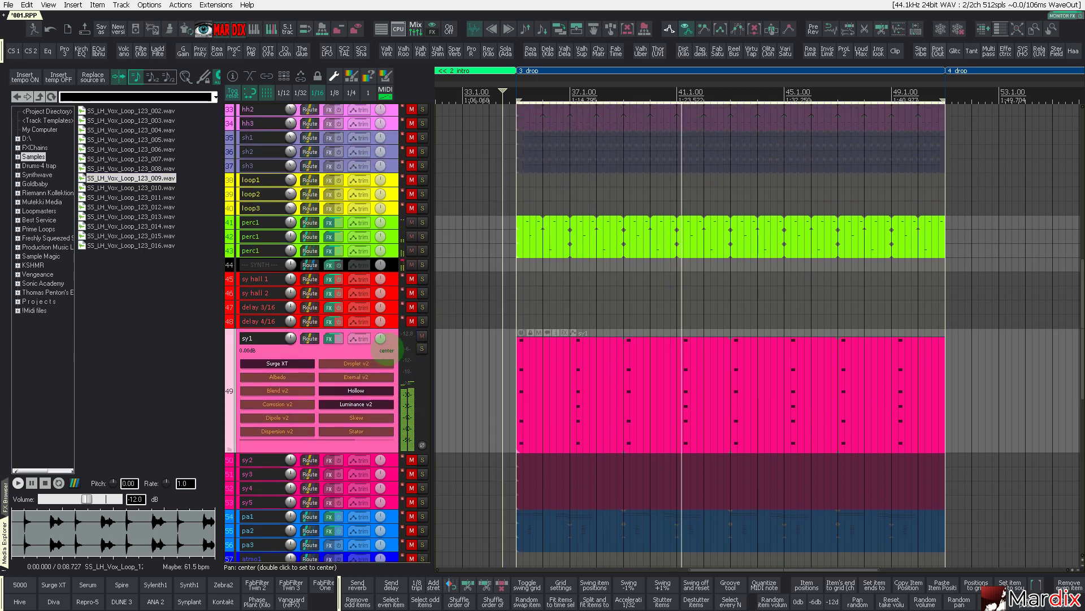
Mute and unmute track hh1 to compare the drop with and without it, and expand the track
scroll(389, 347, up, 2)
scroll(655, 336, up, 8)
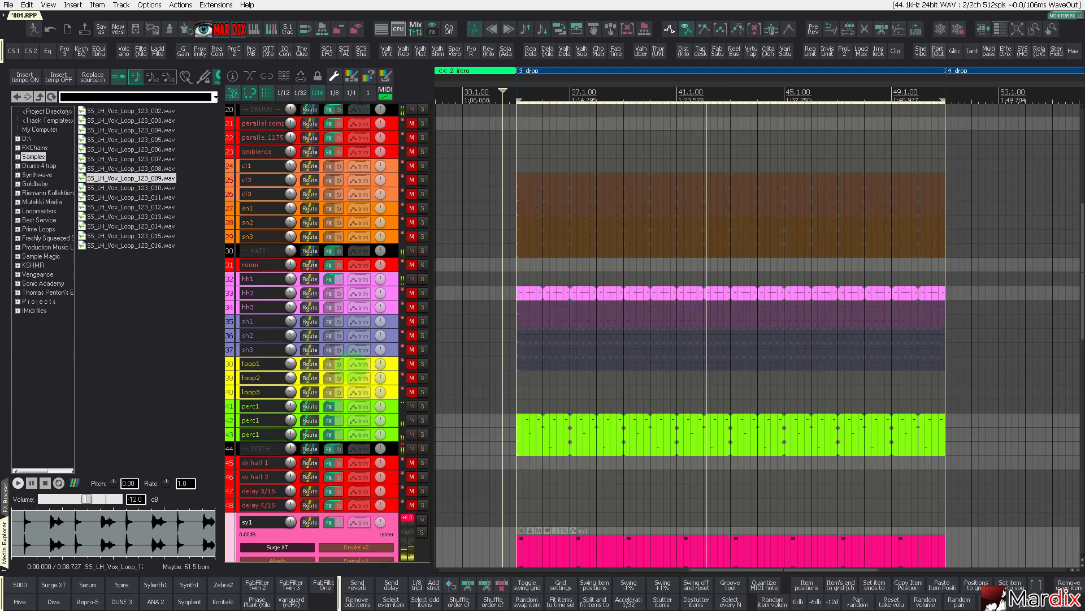
click(410, 350)
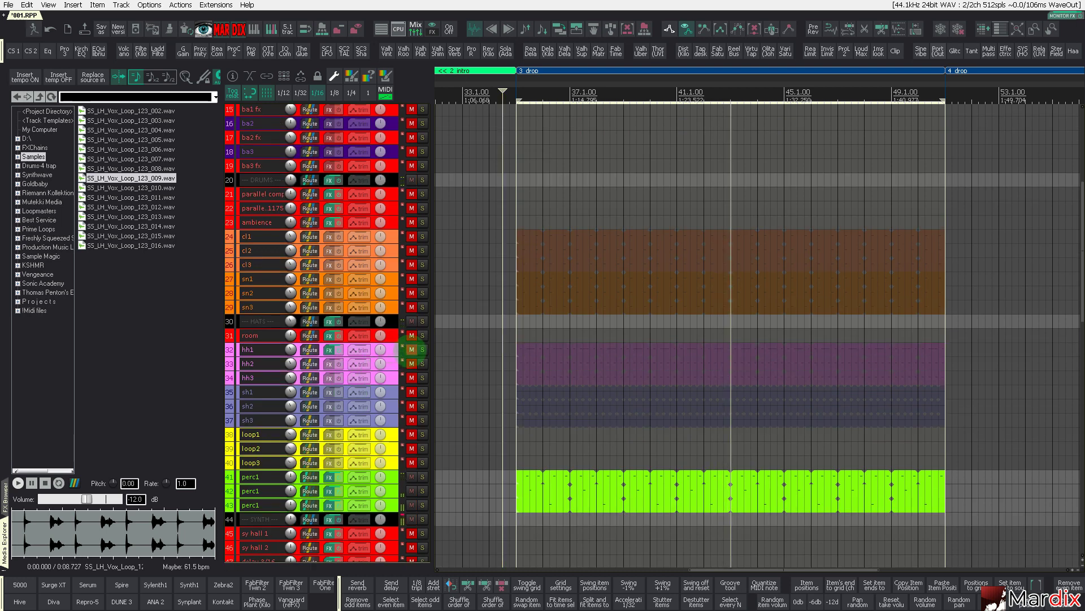
click(411, 351)
click(390, 351)
scroll(383, 359, up, 5)
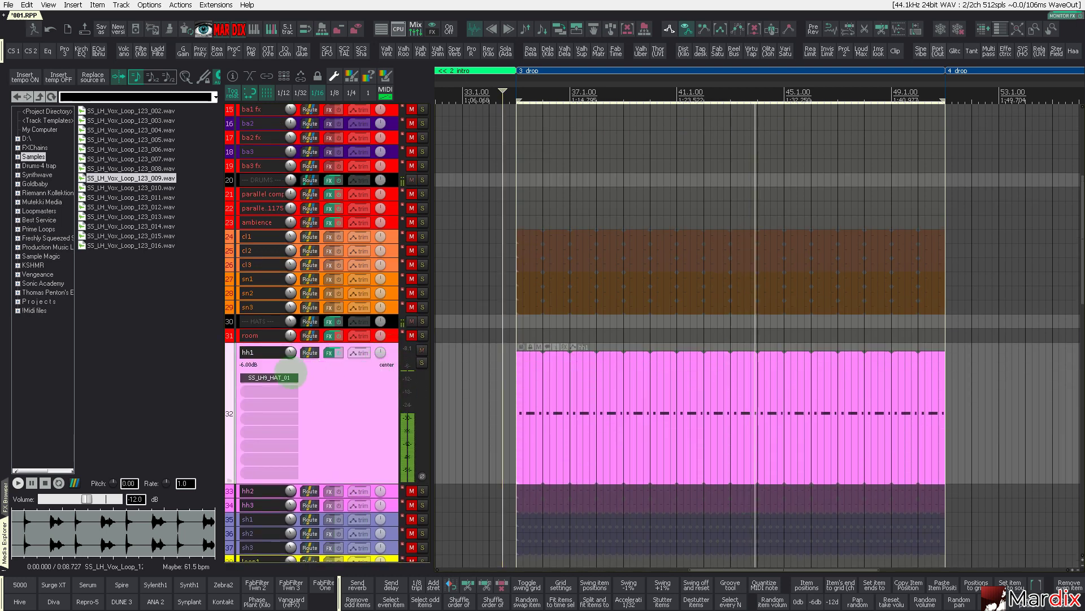
Open the sampler on track hh1 and switch its hat sample to SS_LH9_HAT_03.wav
click(269, 377)
click(430, 363)
scroll(430, 363, down, 2)
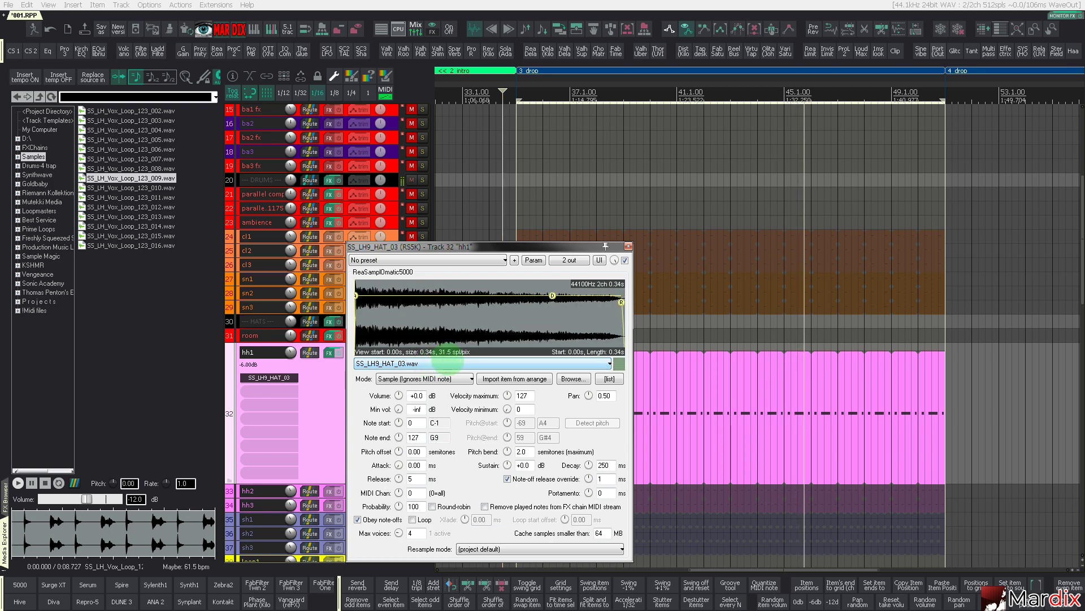
Audition SS_LH9_HAT_02.wav against SS_LH9_HAT_03.wav in track hh1's sampler, return to the latter and close the sampler
scroll(447, 361, up, 1)
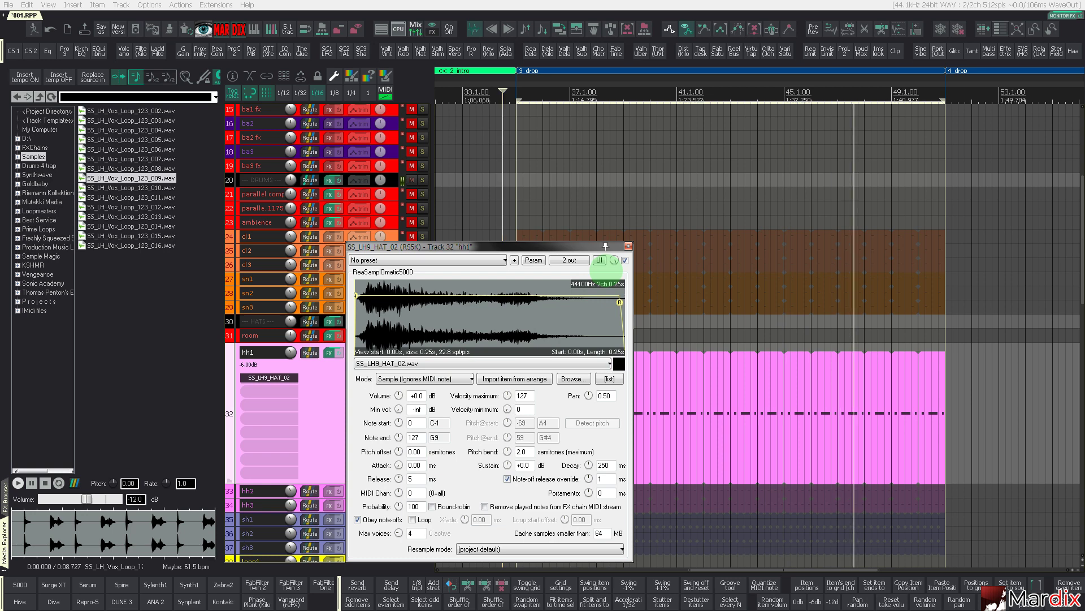
scroll(591, 287, down, 1)
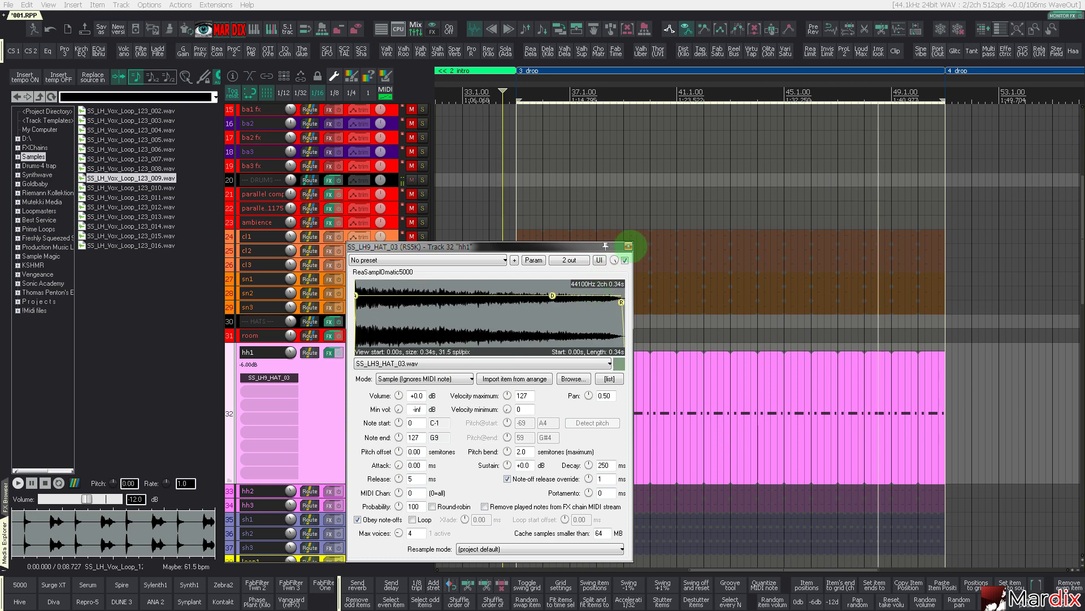
click(628, 246)
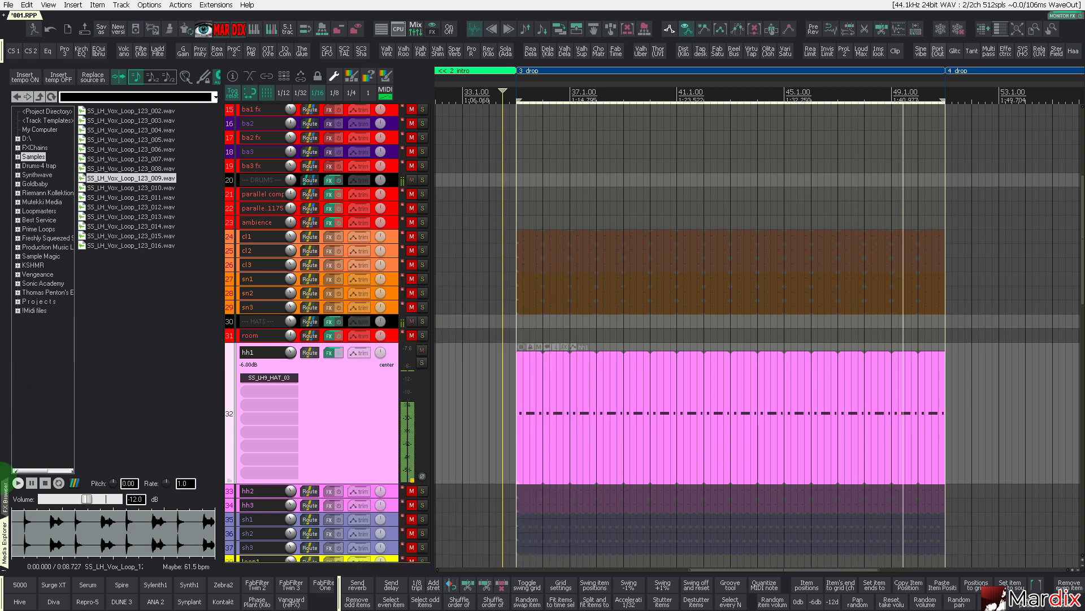
Add the MPhaser and DD Phaser effects to track hh1 and bypass MPhaser
click(4, 489)
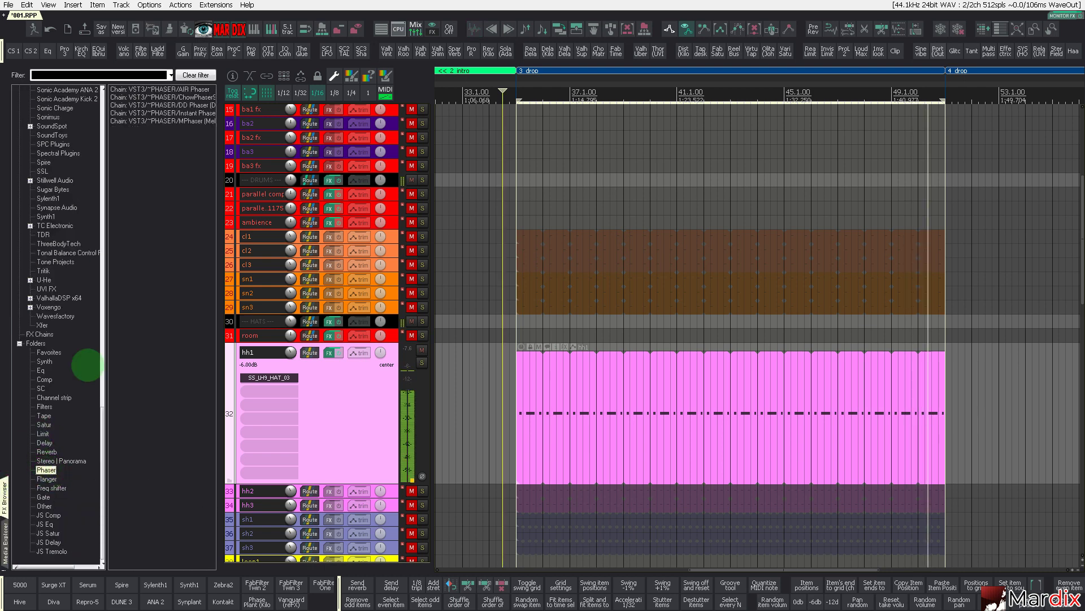
drag(161, 121, 340, 407)
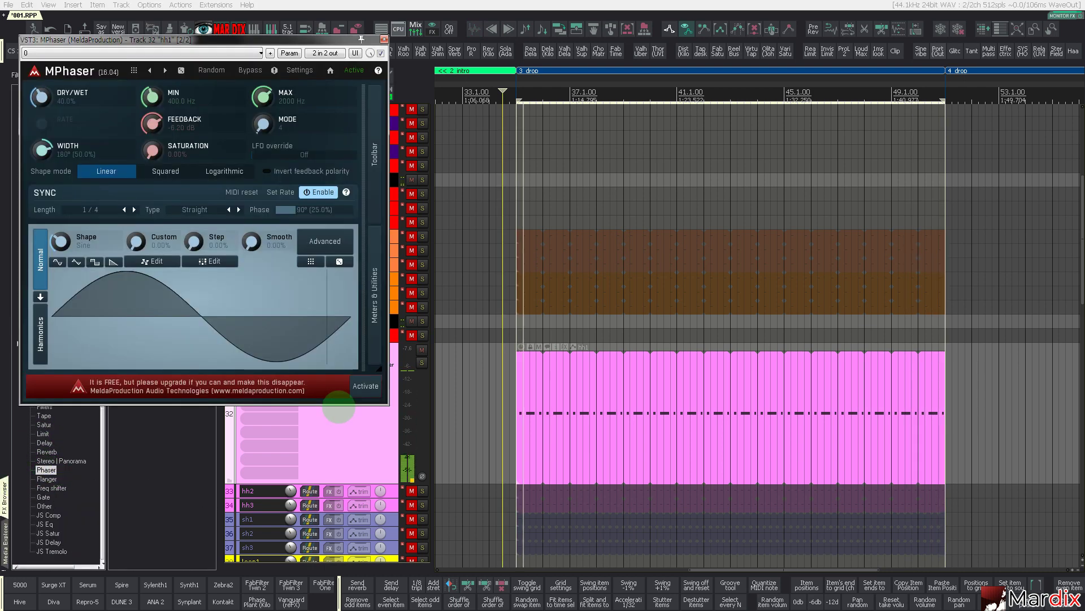
drag(281, 39, 652, 217)
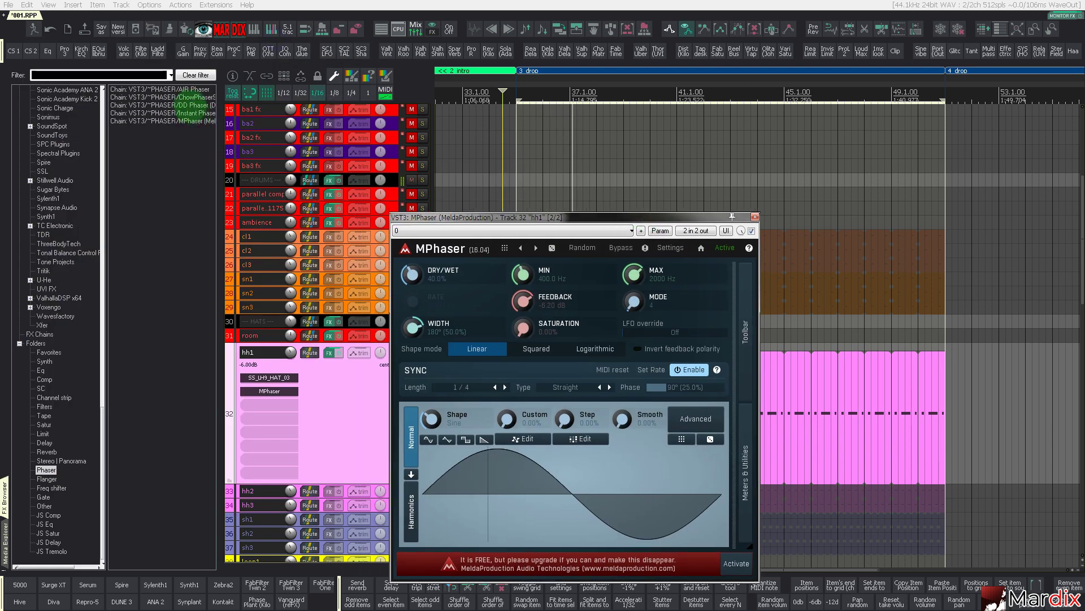
drag(193, 105, 336, 402)
shift+click(282, 390)
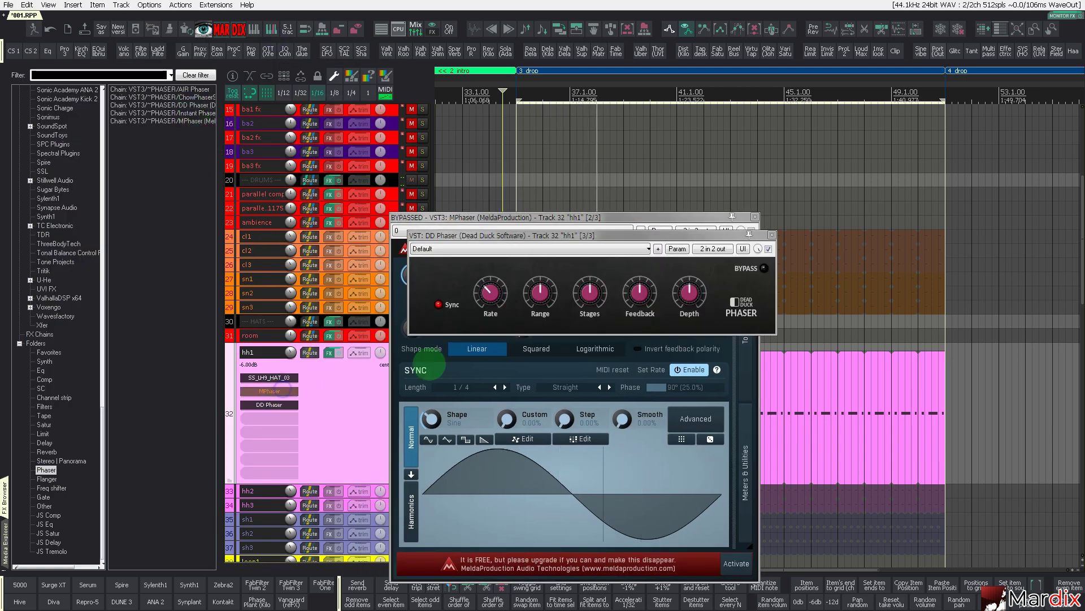
Raise DD Phaser's rate and depth, set its stages to 8, lower its range and feedback, and close both phaser windows
drag(490, 294, 490, 291)
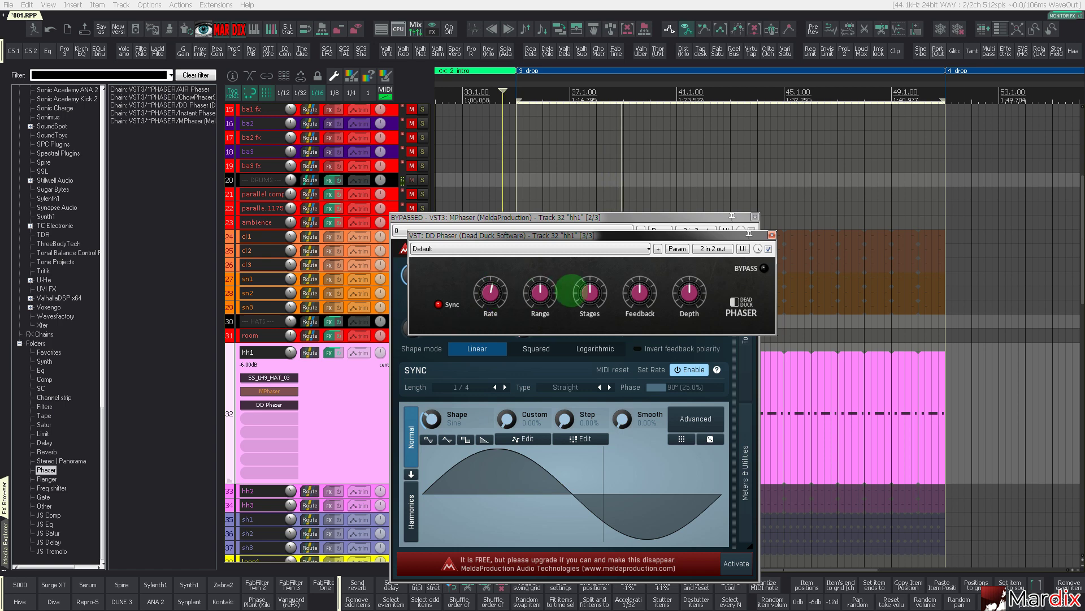
drag(689, 292, 693, 266)
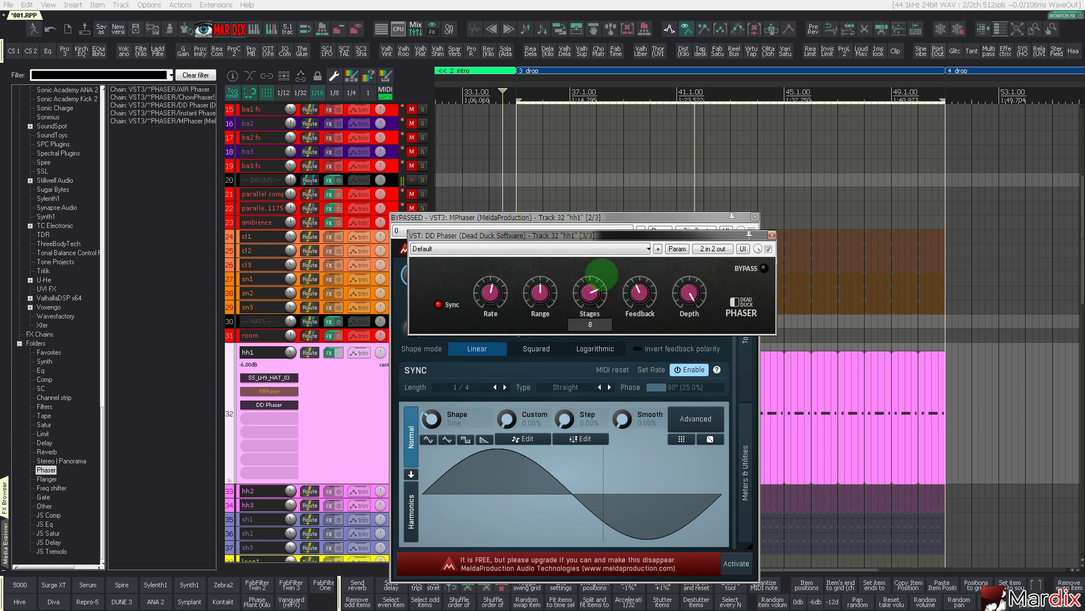
click(537, 292)
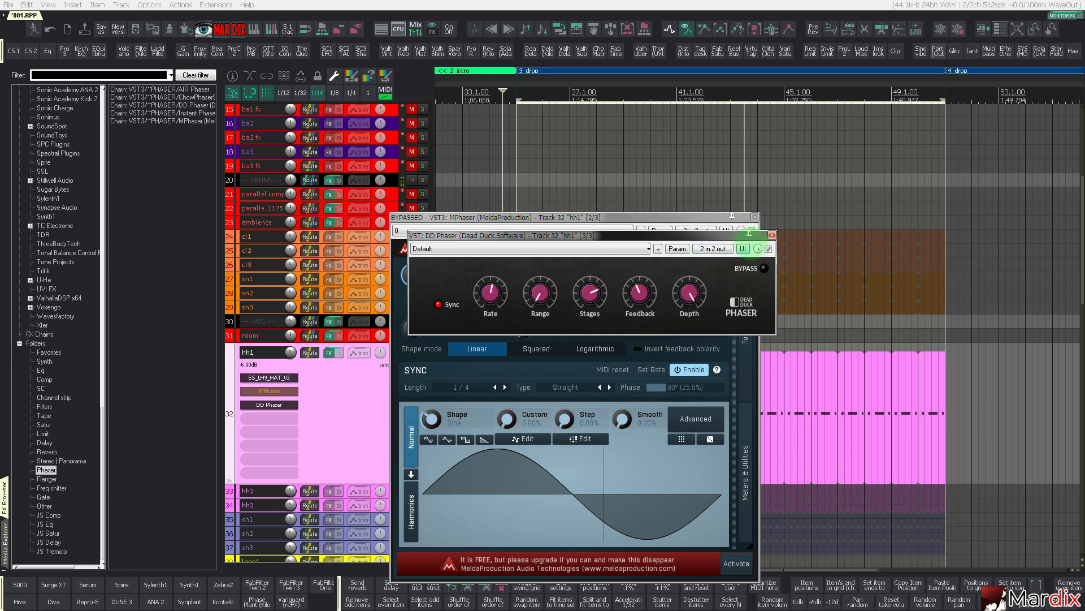
click(772, 236)
click(755, 217)
Mute track kick2, unmute bass track ba2 and load the FabFilter One synth on it
scroll(771, 283, up, 5)
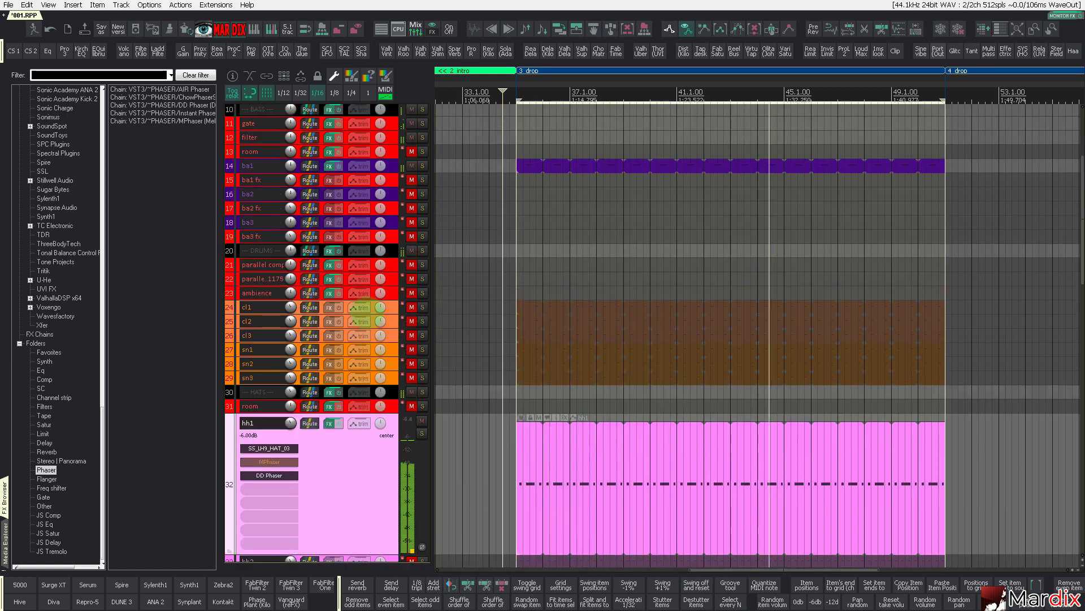
scroll(413, 172, up, 3)
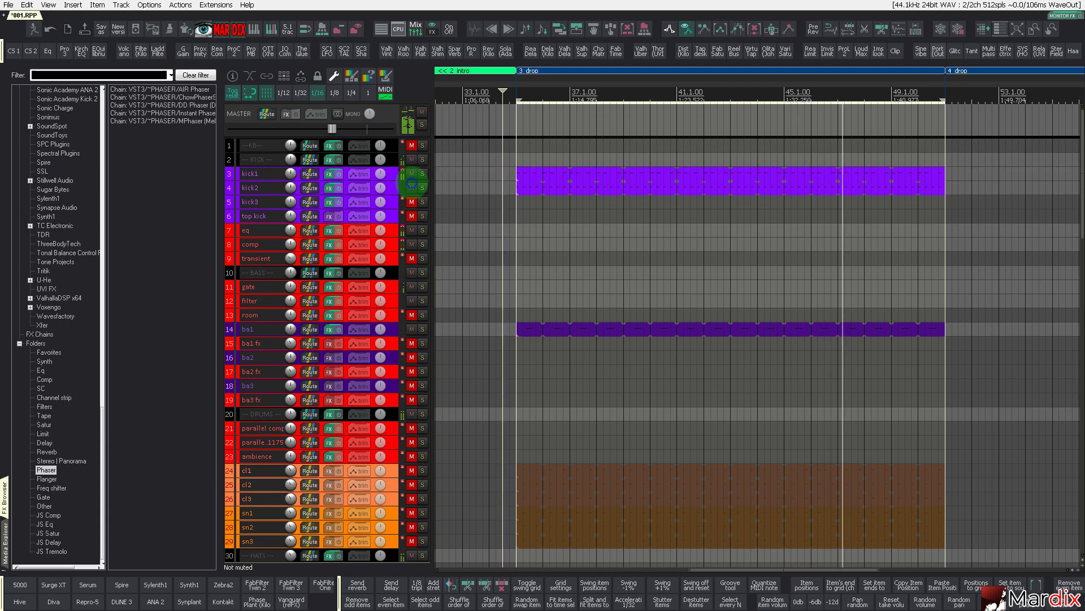
click(412, 188)
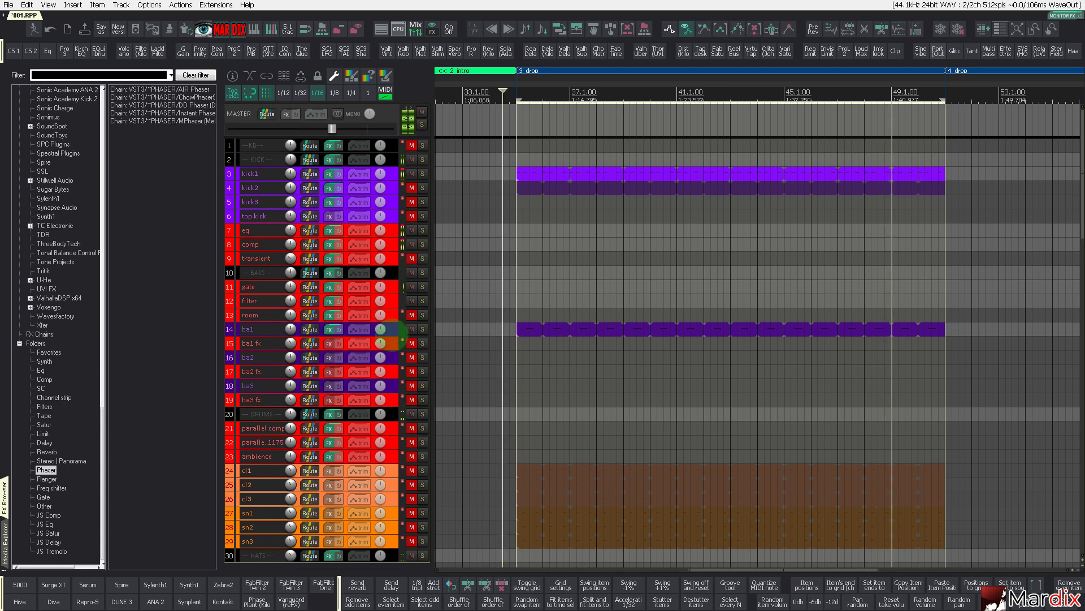
click(411, 357)
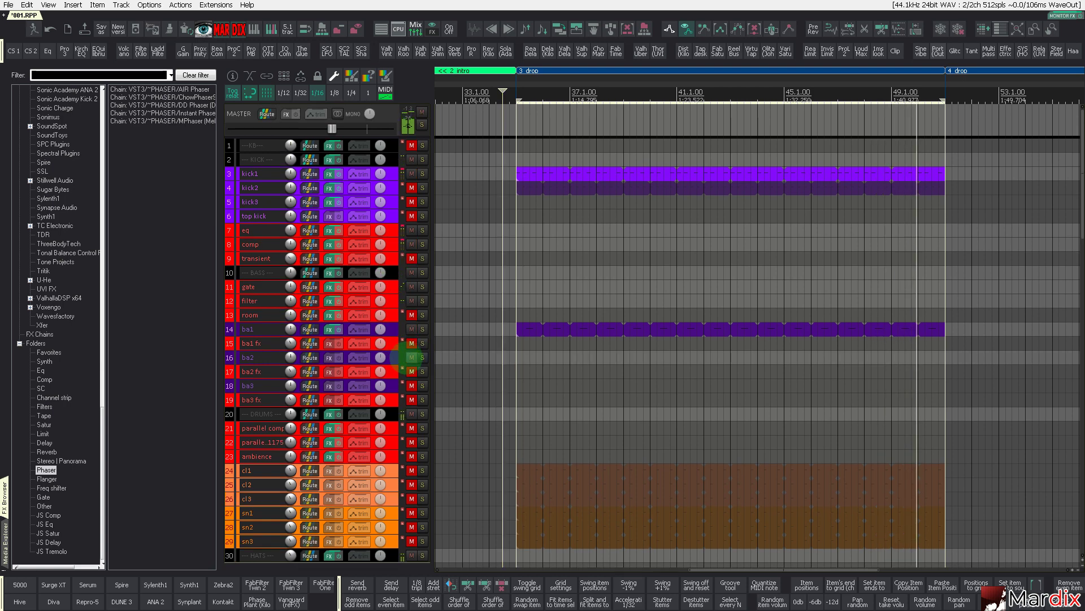
click(391, 357)
scroll(390, 359, up, 6)
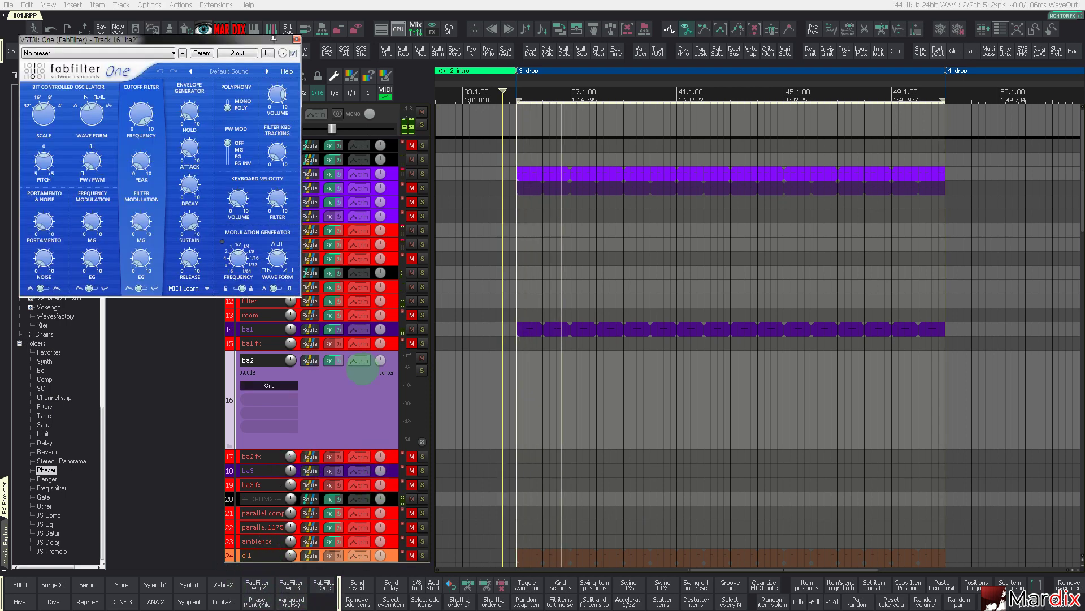
Copy the drop's MIDI items from track ba1 to ba2 and open them in the MIDI editor
click(565, 329)
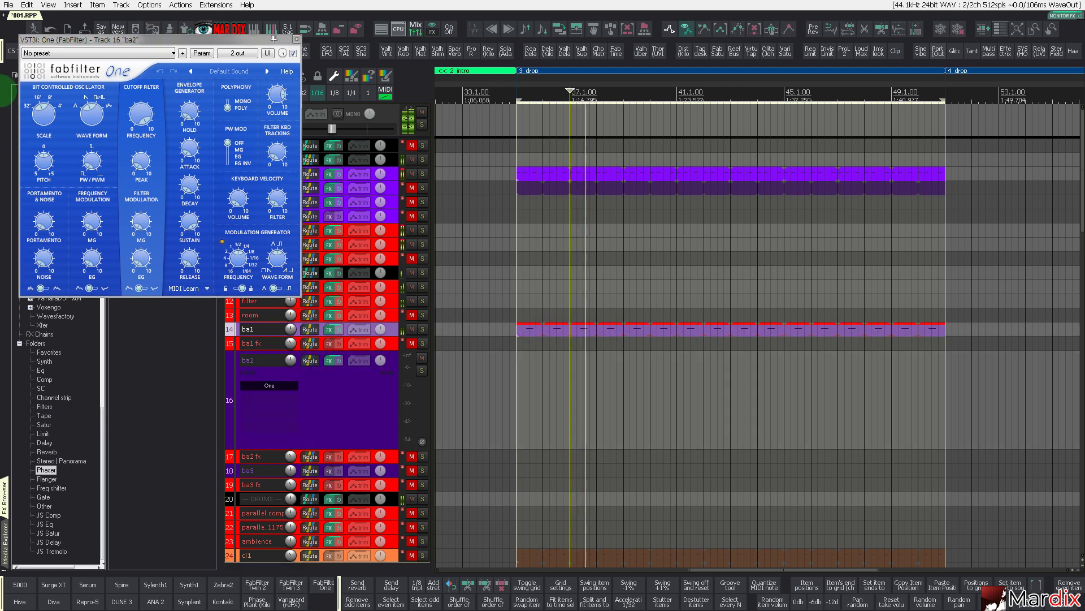
click(8, 5)
click(20, 18)
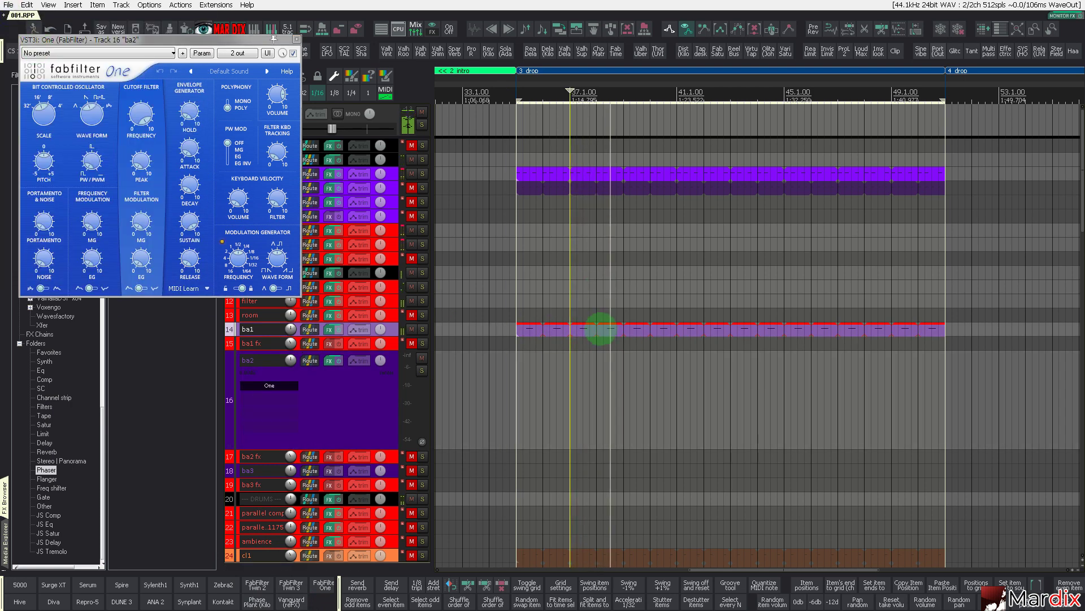
click(603, 330)
drag(543, 336, 542, 383)
click(543, 383)
double_click(542, 383)
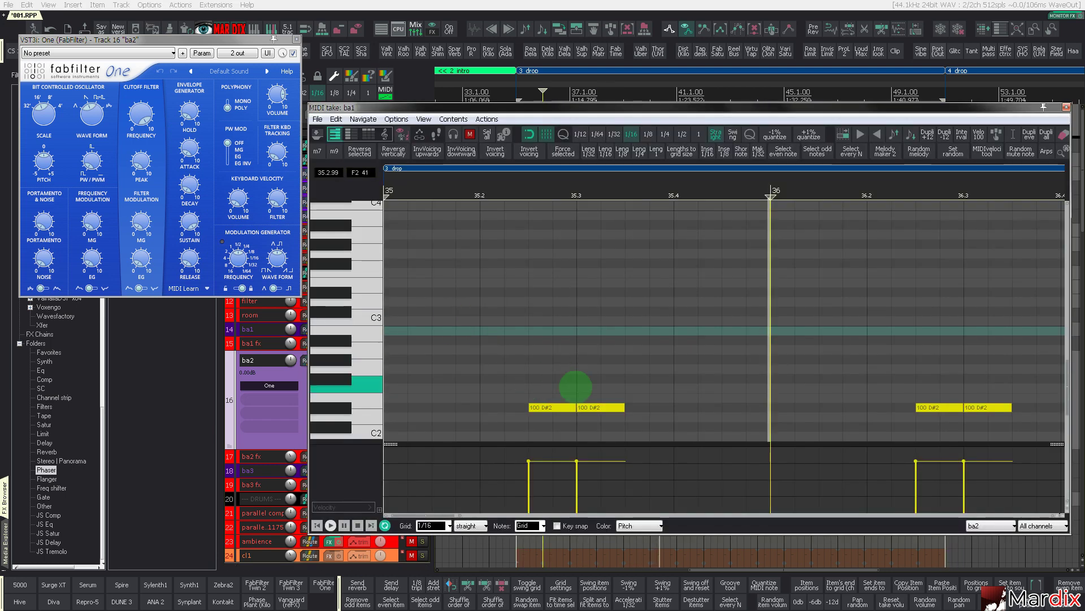
Reduce the ba2 pattern to a single D#2 note running from 35.4 to bar 36, deleting the other notes
double_click(562, 408)
drag(607, 408, 723, 409)
scroll(673, 376, down, 2)
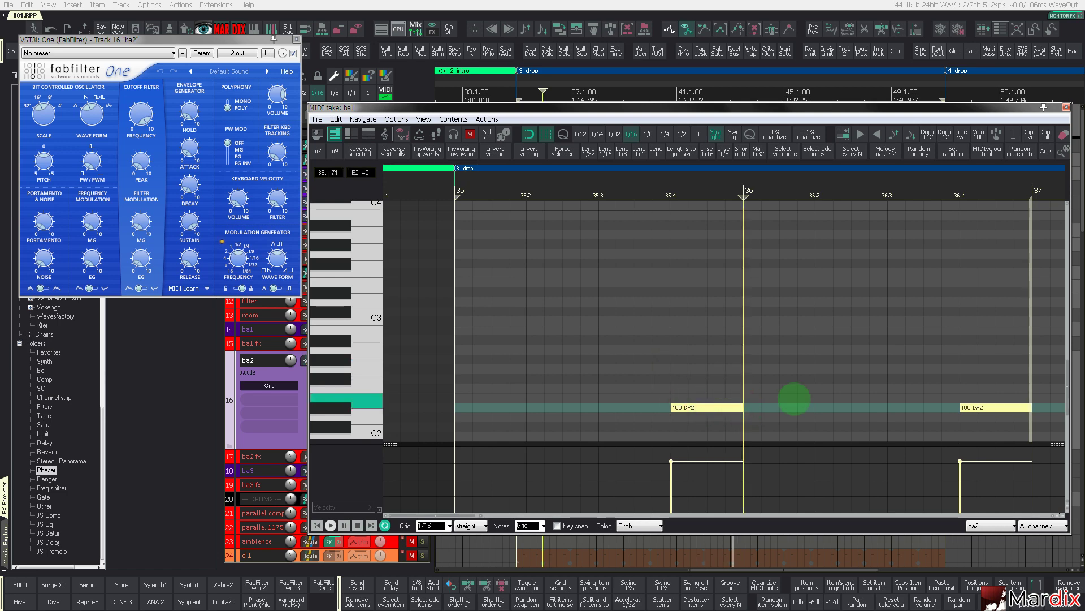
drag(937, 398, 987, 428)
key(Delete)
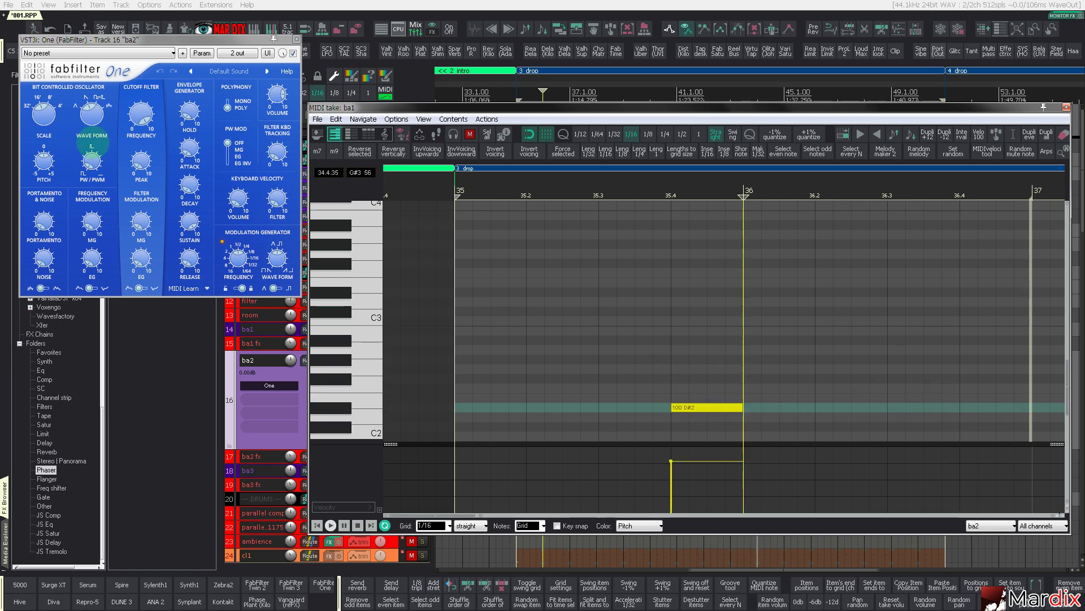
Set FabFilter One's oscillator scale to 16, adjust its cutoff filter frequency and close the synth window
drag(118, 42, 544, 255)
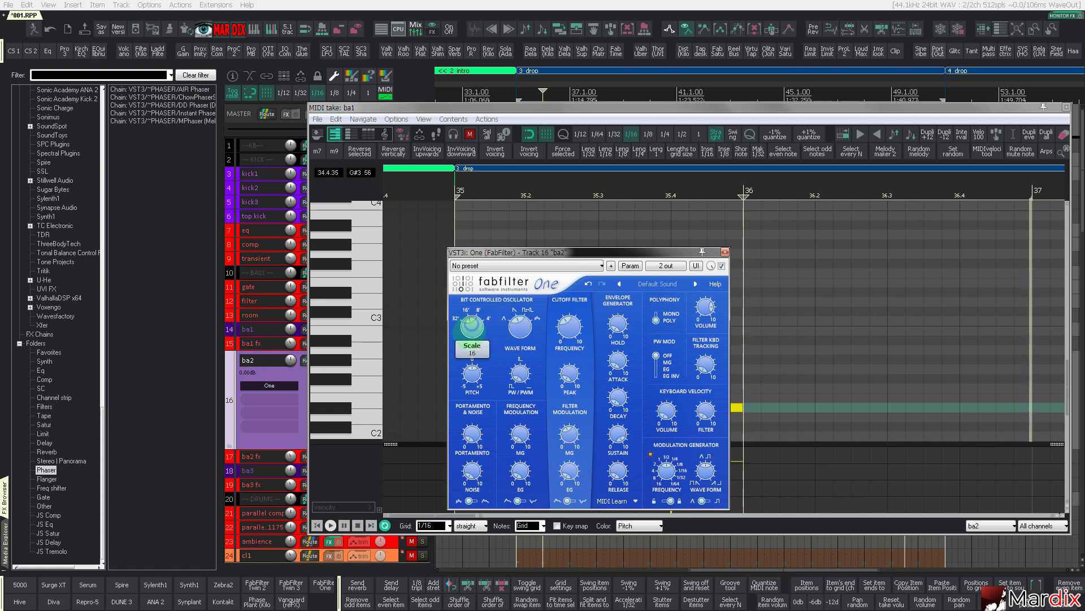
drag(622, 252, 596, 254)
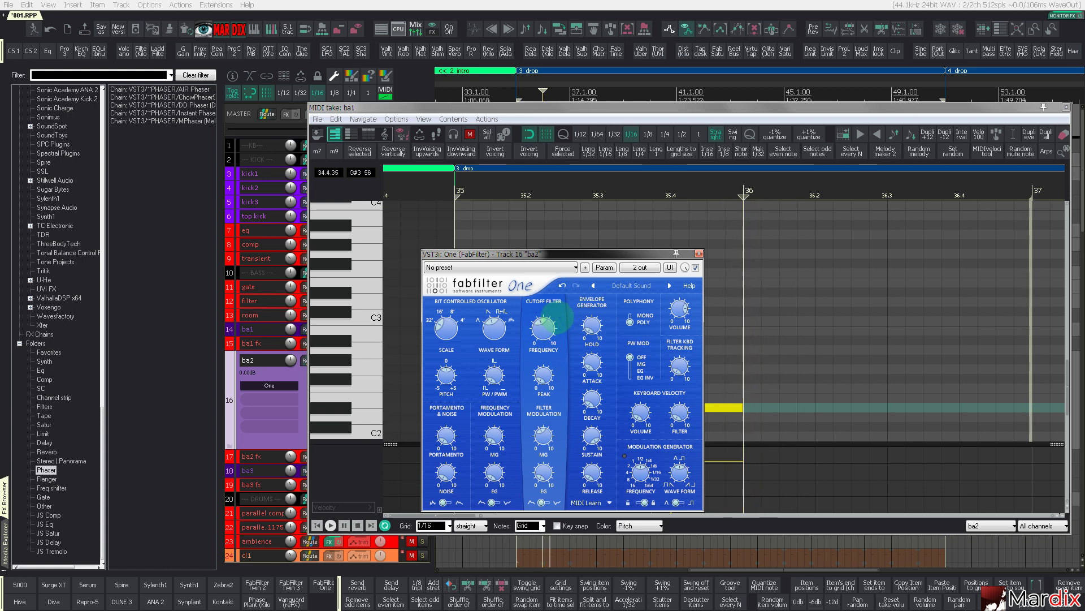
click(699, 254)
Enable key snap to D# natural minor and try extra G#2 and F2 notes after the D#2 note
drag(688, 407, 787, 353)
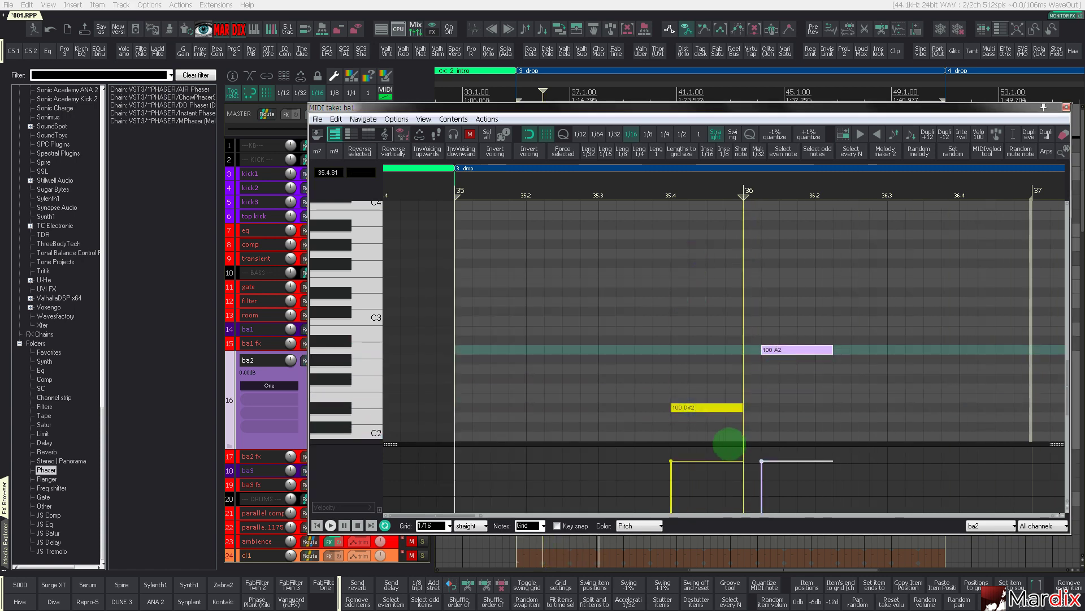
click(582, 525)
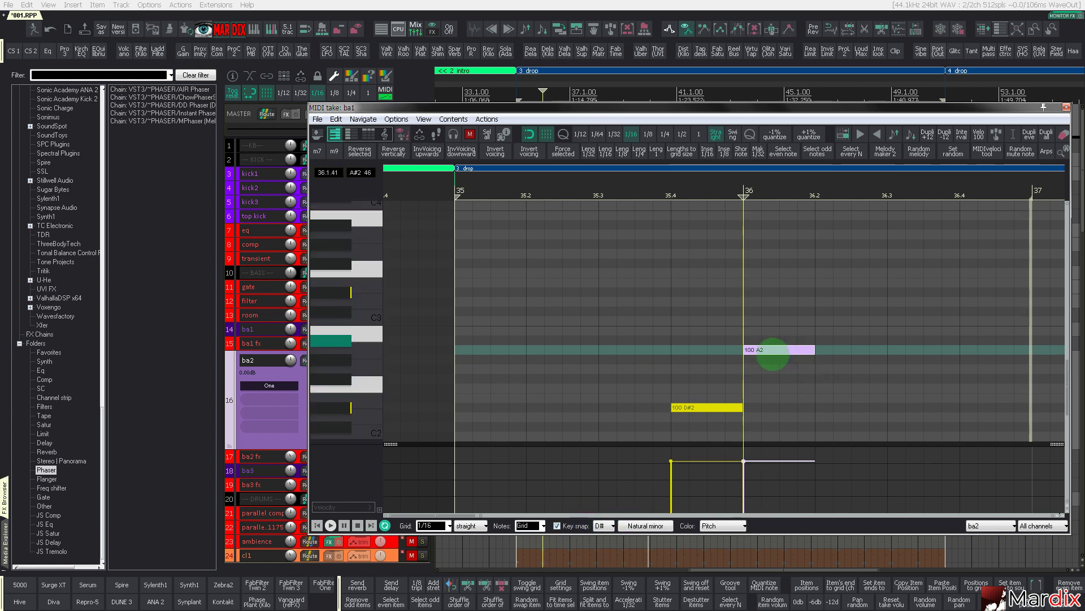
drag(770, 352, 769, 360)
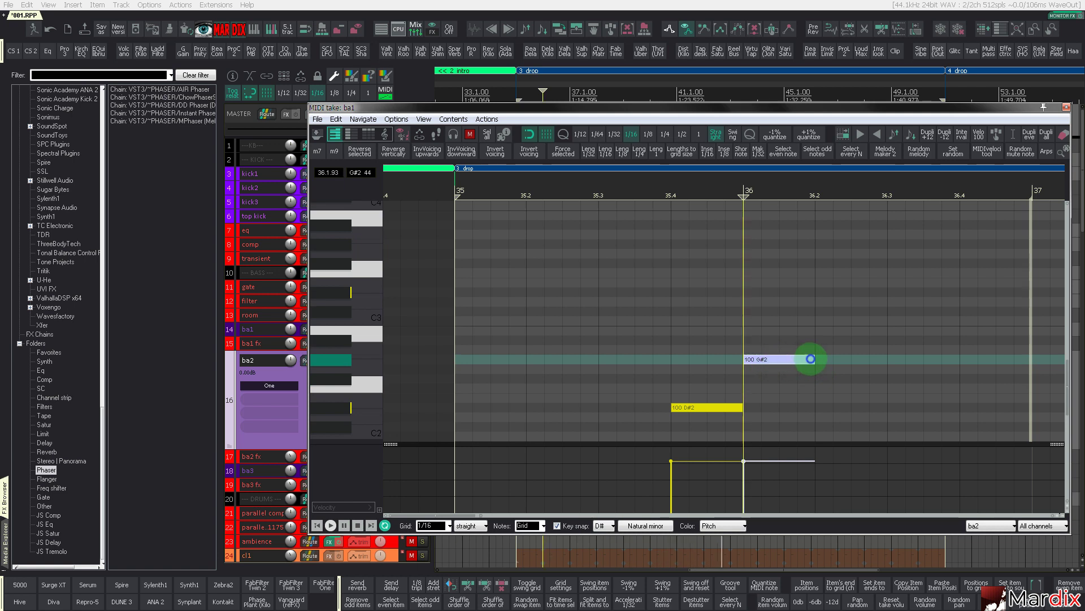
click(806, 379)
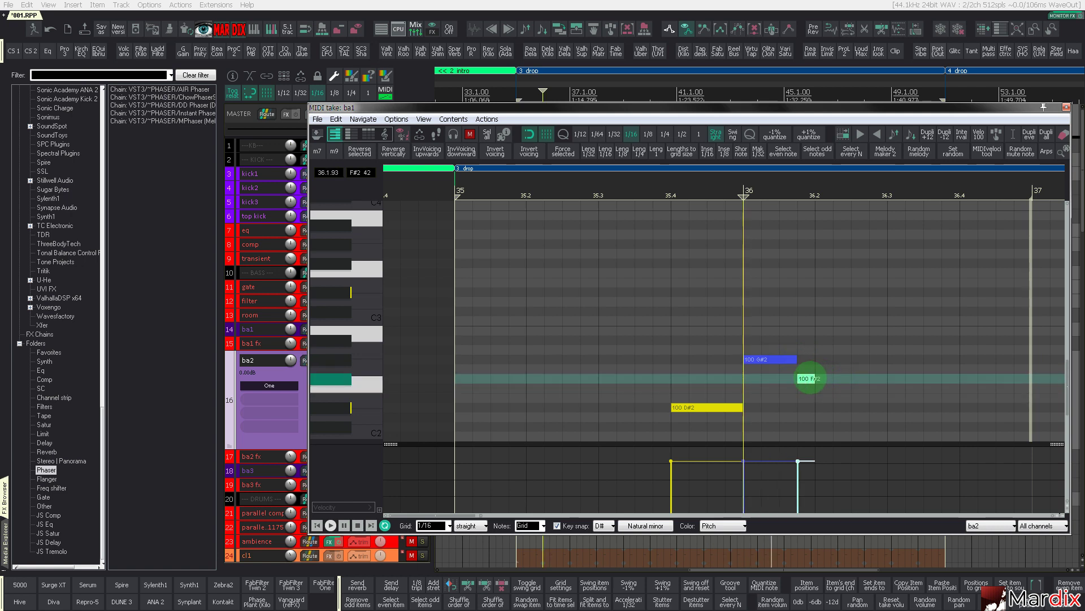
drag(806, 378, 806, 387)
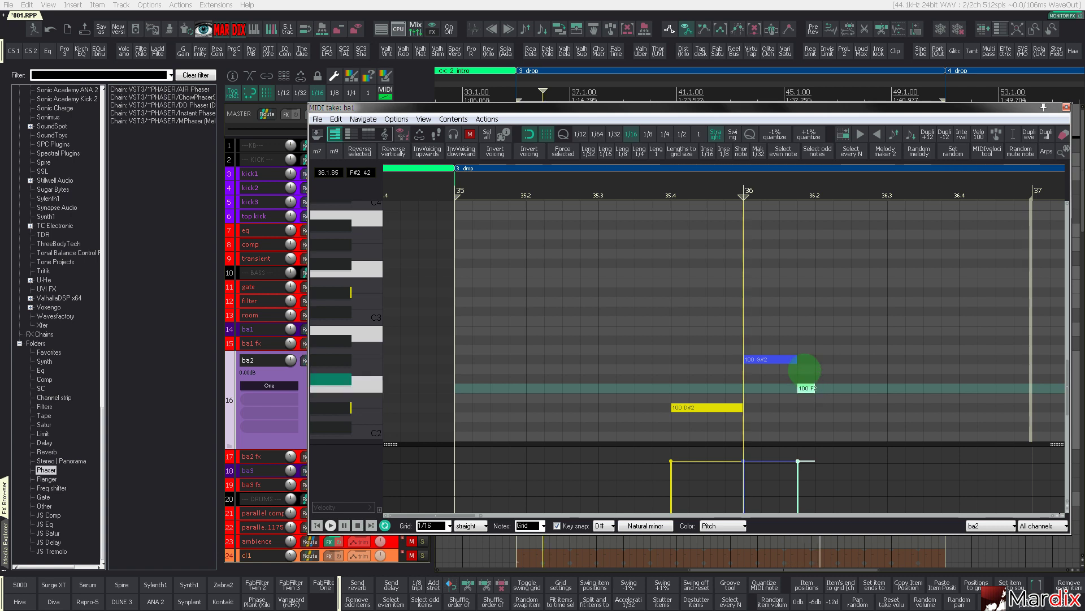
drag(779, 345, 799, 390)
Shift the D#2 note half a beat later, extend its end to 36.2, play it back and close the MIDI editor
drag(718, 409, 755, 409)
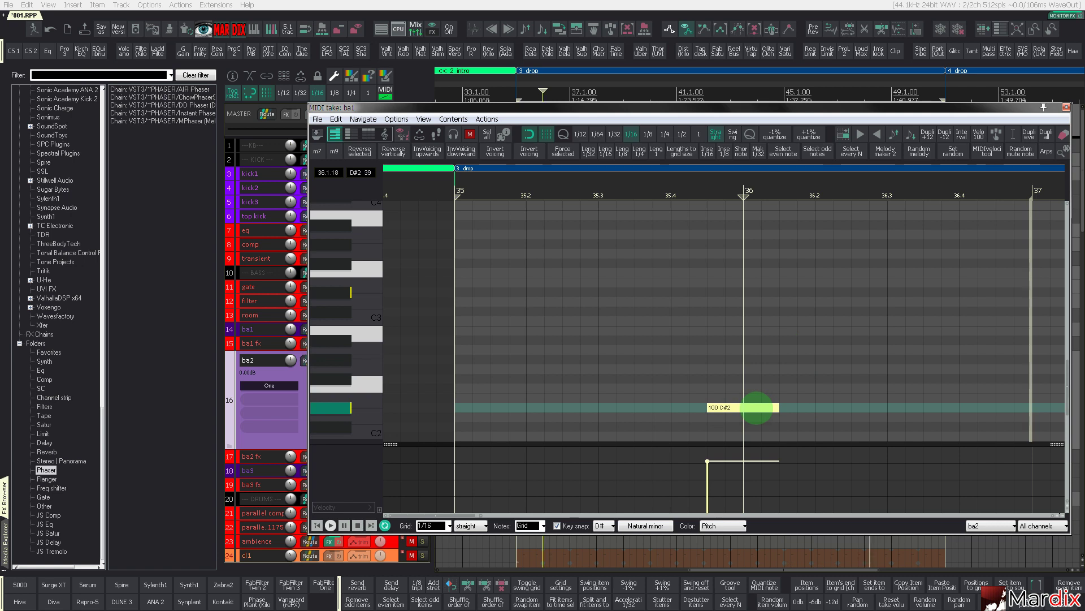
drag(779, 407, 813, 406)
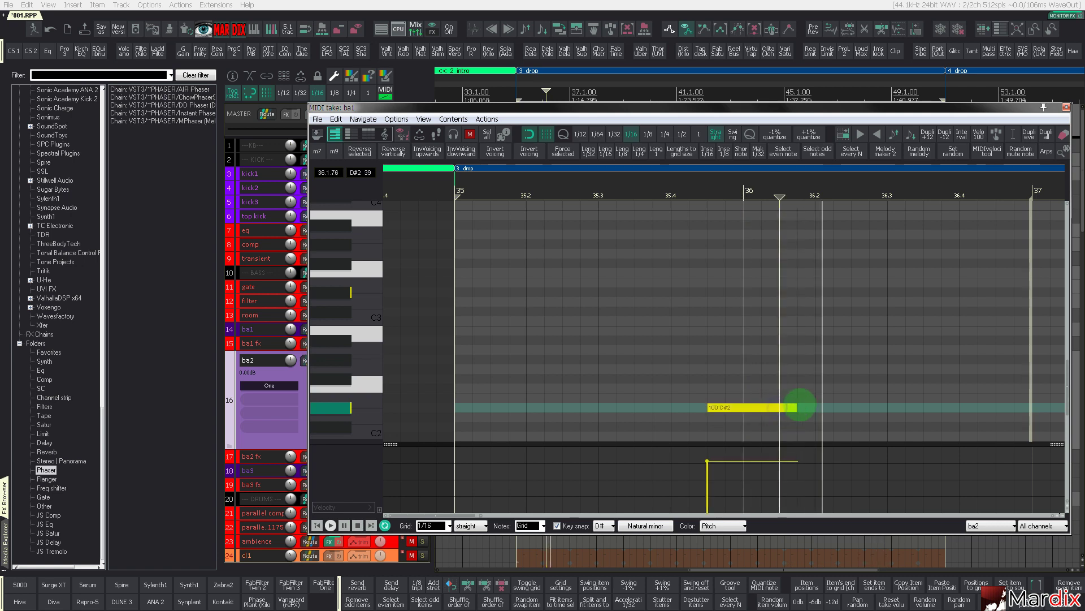
click(639, 197)
key(space)
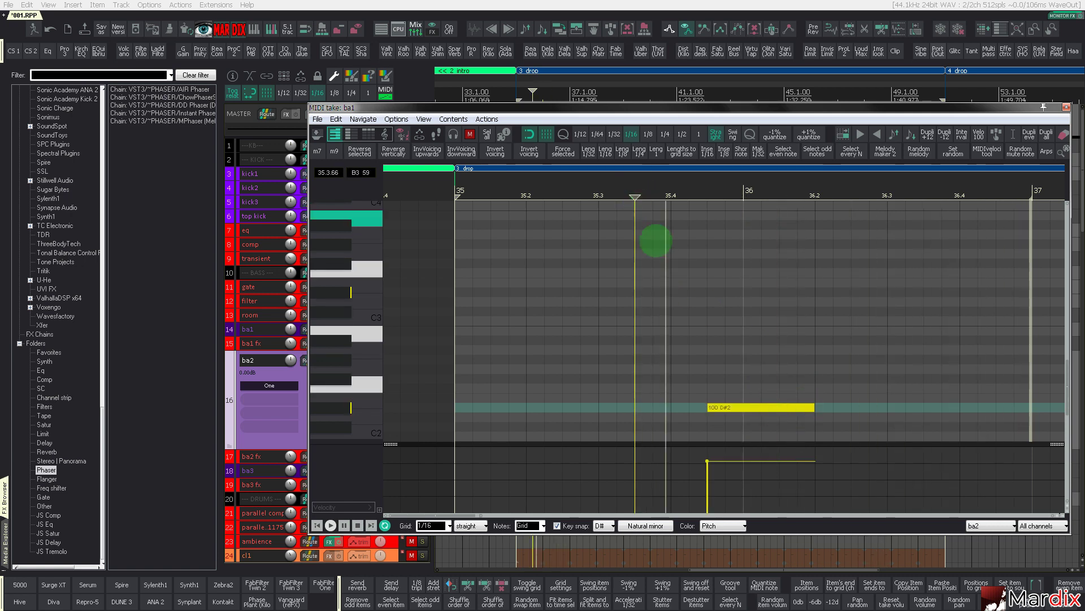
key(Escape)
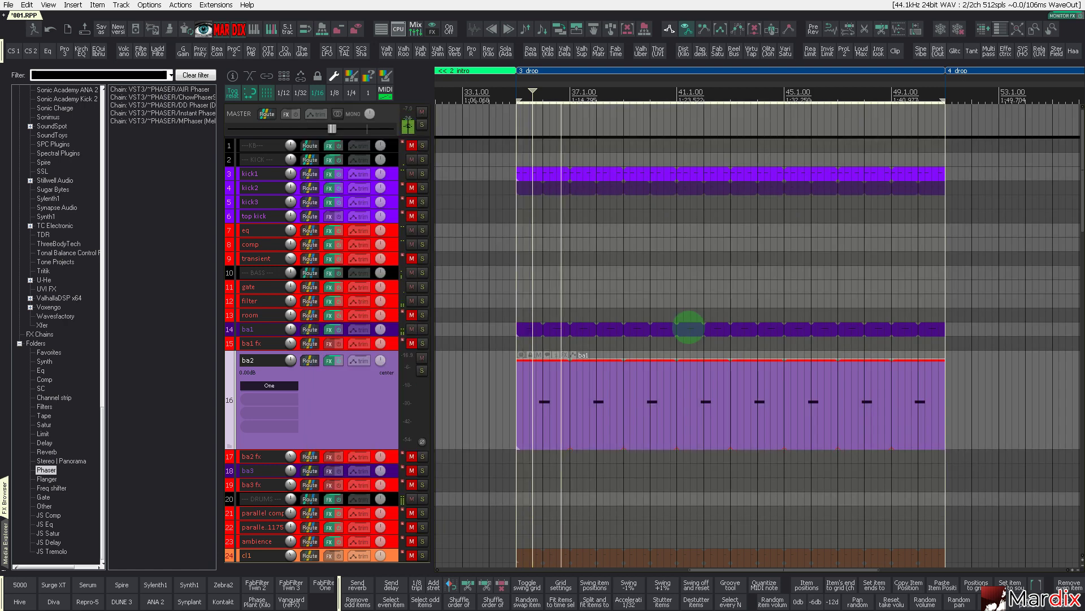
Lower the HATS bus volume to -12 dB and select track hh1
scroll(366, 354, down, 1)
scroll(760, 336, down, 6)
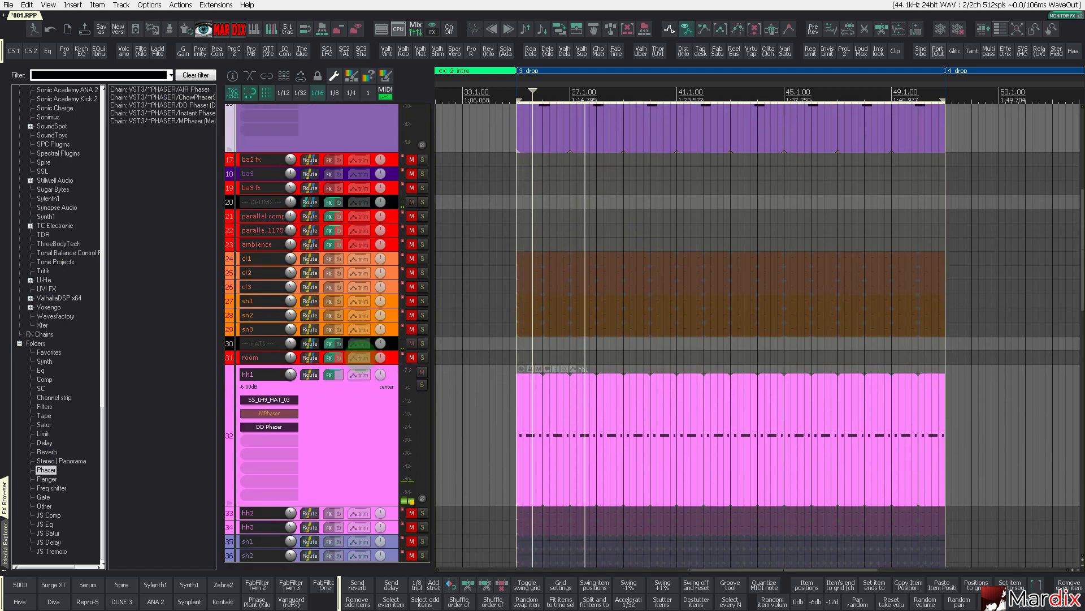
scroll(366, 388, up, 5)
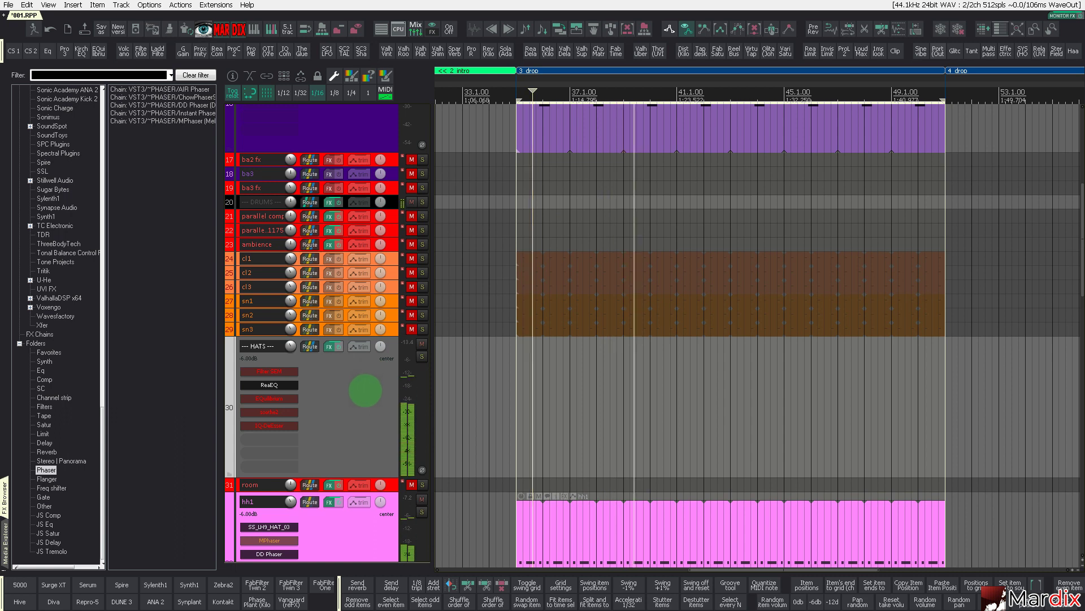
key(alt+Down)
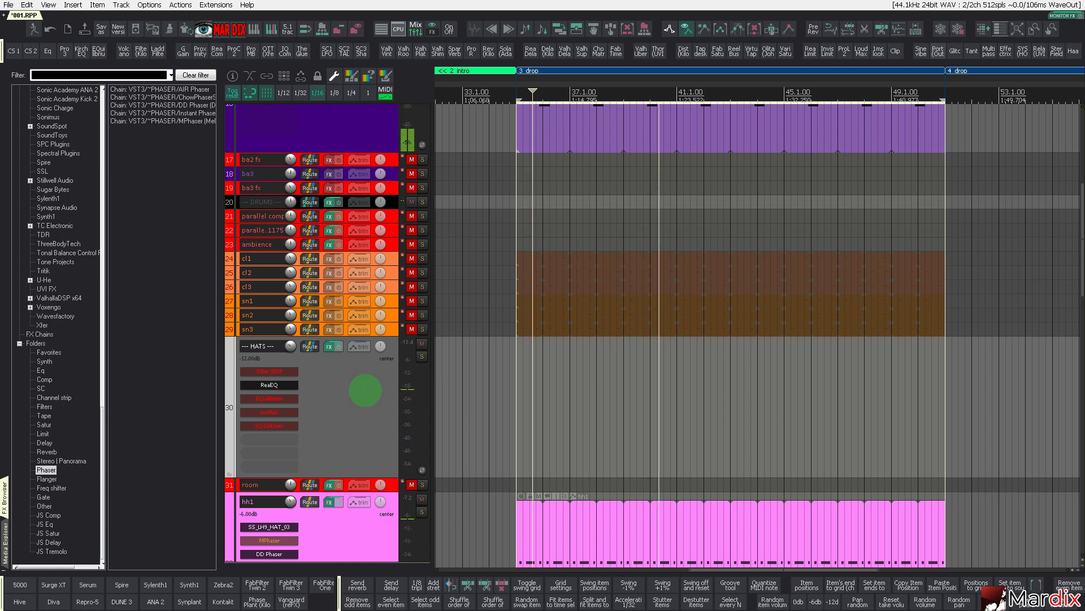
scroll(759, 335, down, 2)
click(321, 475)
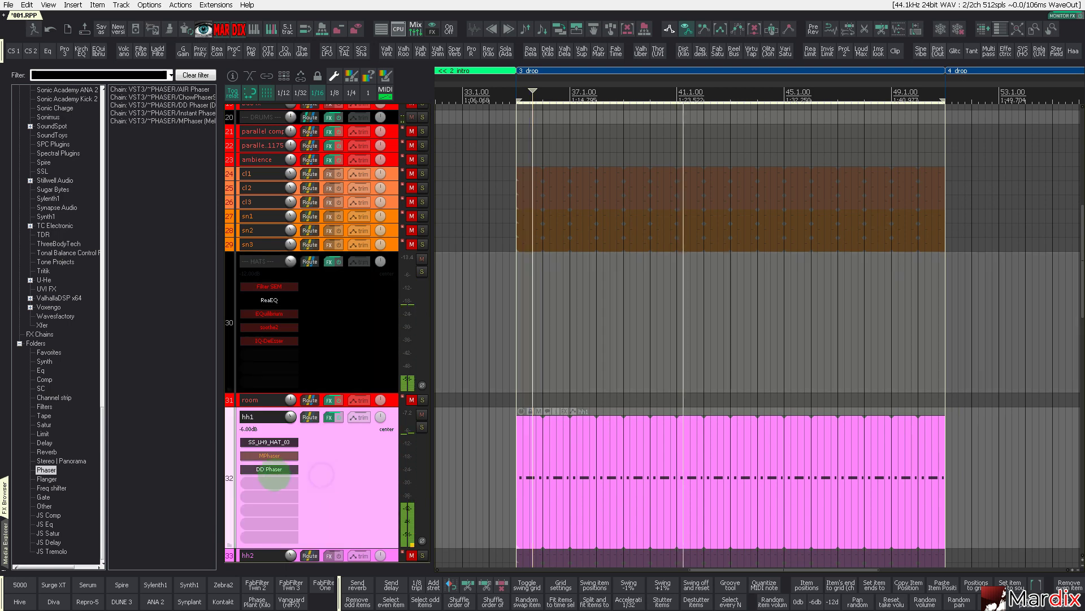
Adjust the rate, feedback and stages of the DD Phaser on the hh1 track
click(269, 468)
drag(487, 295, 486, 334)
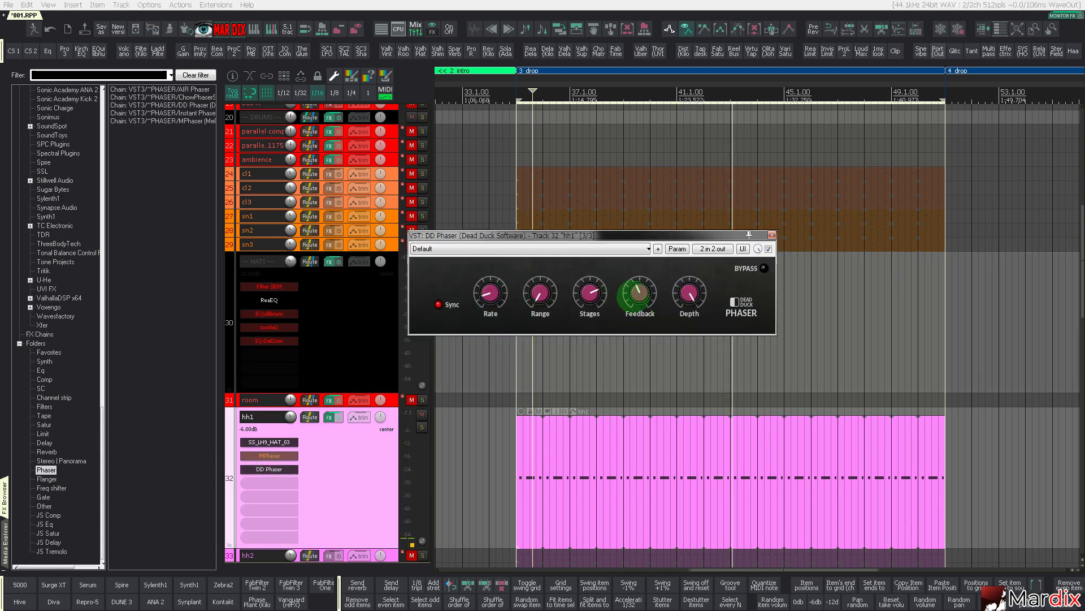
drag(636, 295, 660, 250)
drag(589, 287, 581, 337)
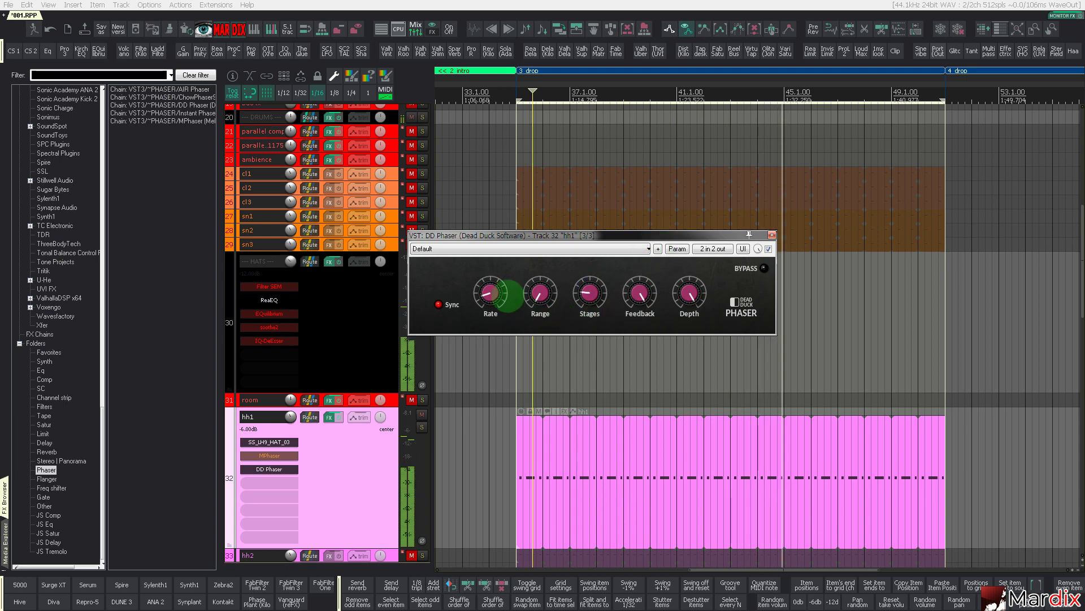
drag(490, 296, 489, 289)
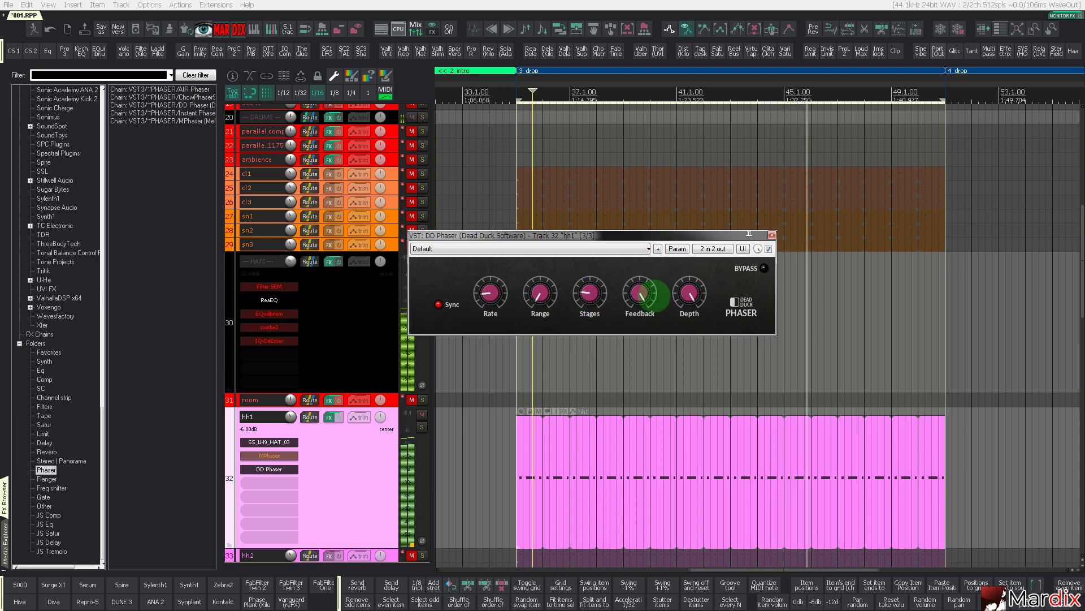
Swap the hh1 sampler's sample to SS_LH9_HAT_05.wav and close the sampler and phaser windows
click(270, 442)
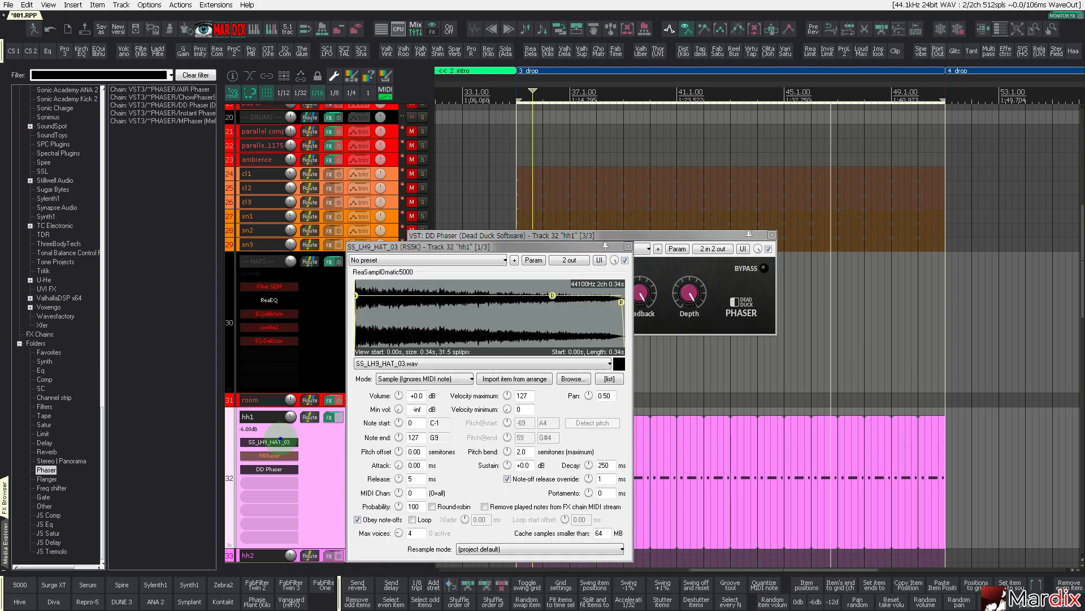
click(270, 442)
click(270, 442)
click(450, 362)
click(386, 396)
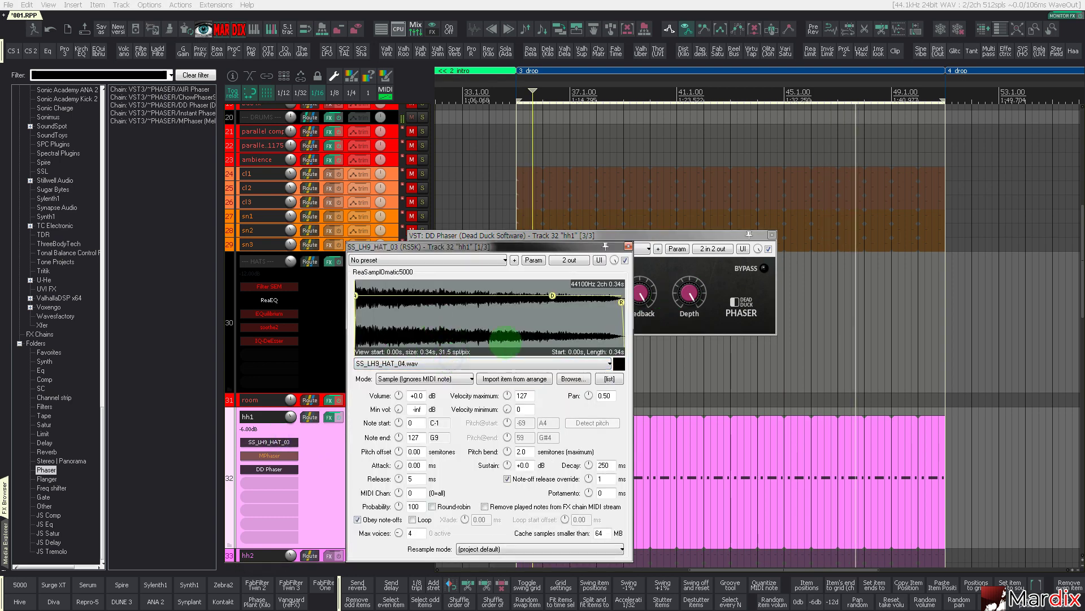
key(Down)
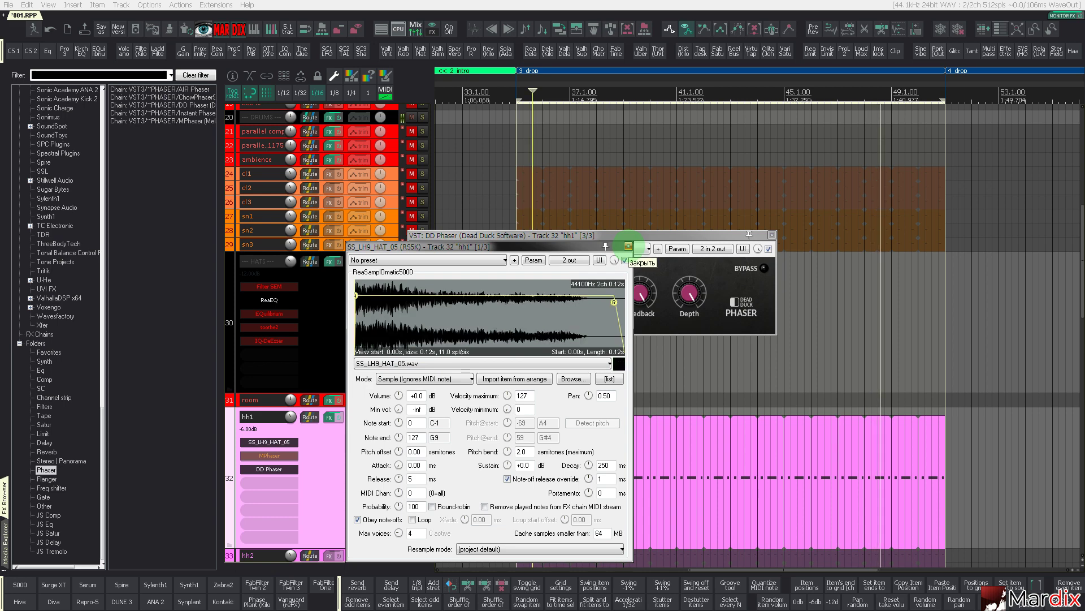
click(628, 247)
drag(674, 233, 672, 250)
click(769, 253)
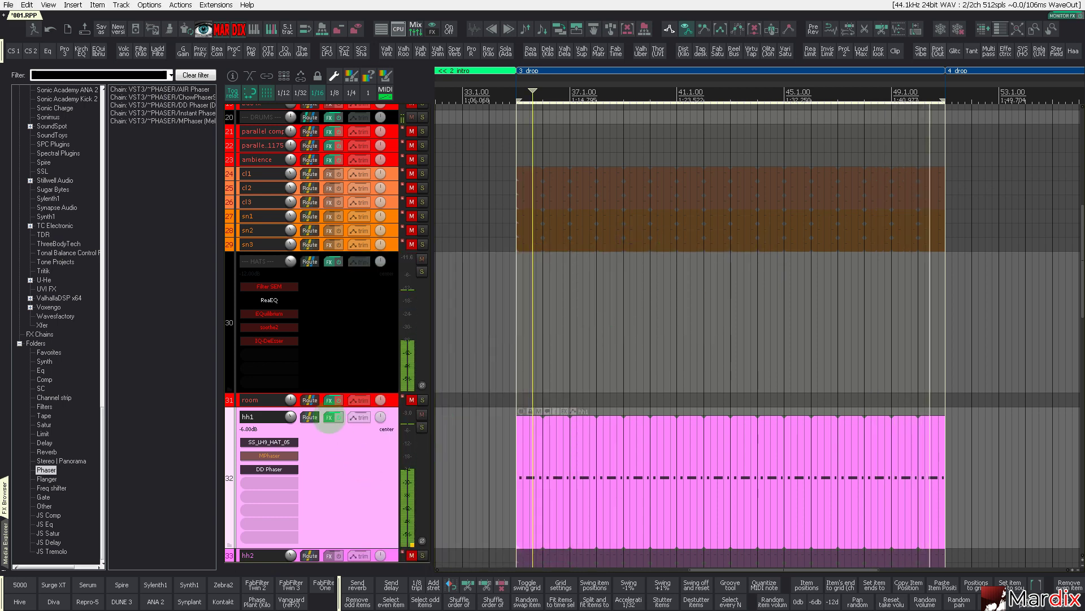
Add the JS Ping Pong Delay to the hh1 effects chain and move its window beside the track
right_click(326, 421)
mouse_move(380, 401)
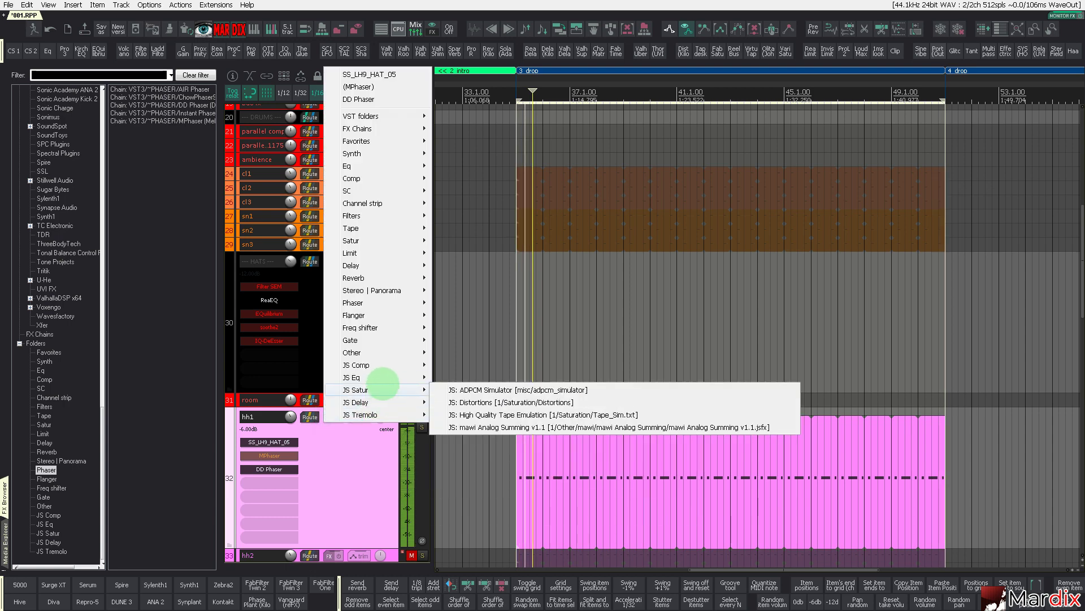
mouse_move(386, 363)
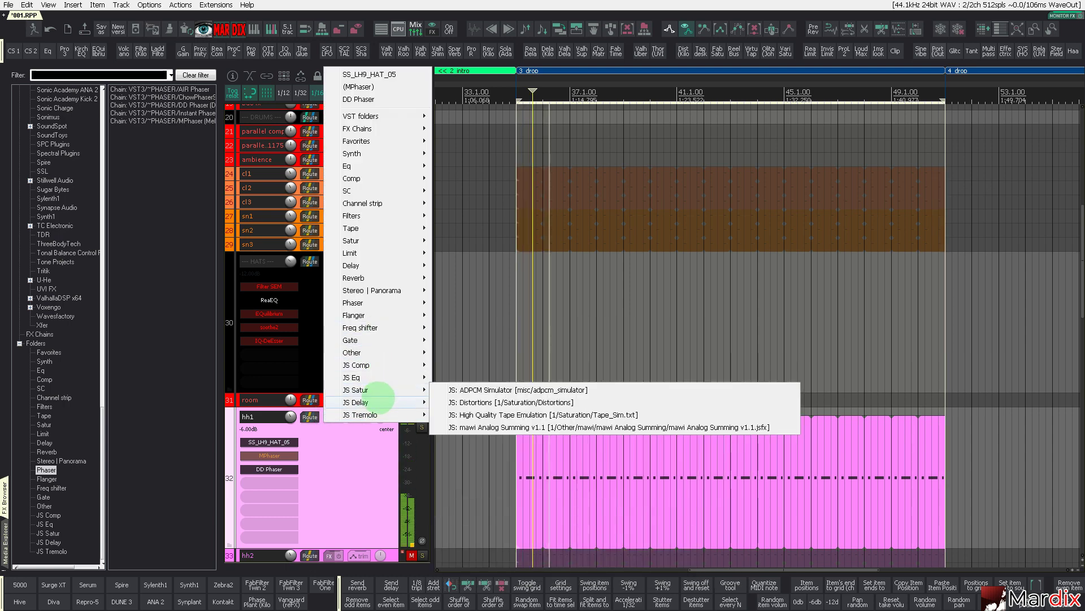
click(461, 401)
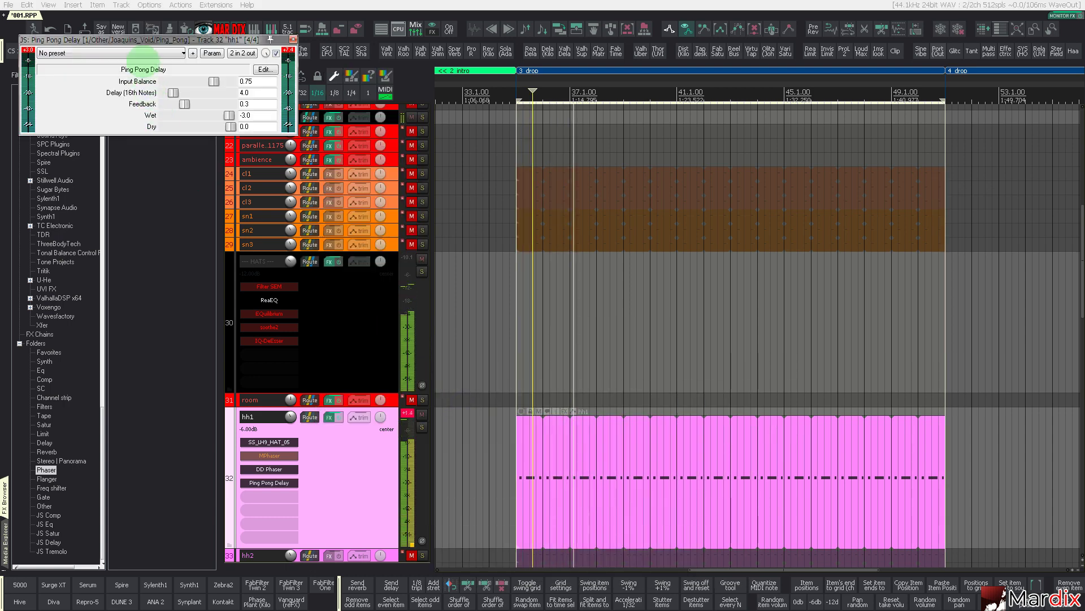
drag(142, 39, 485, 362)
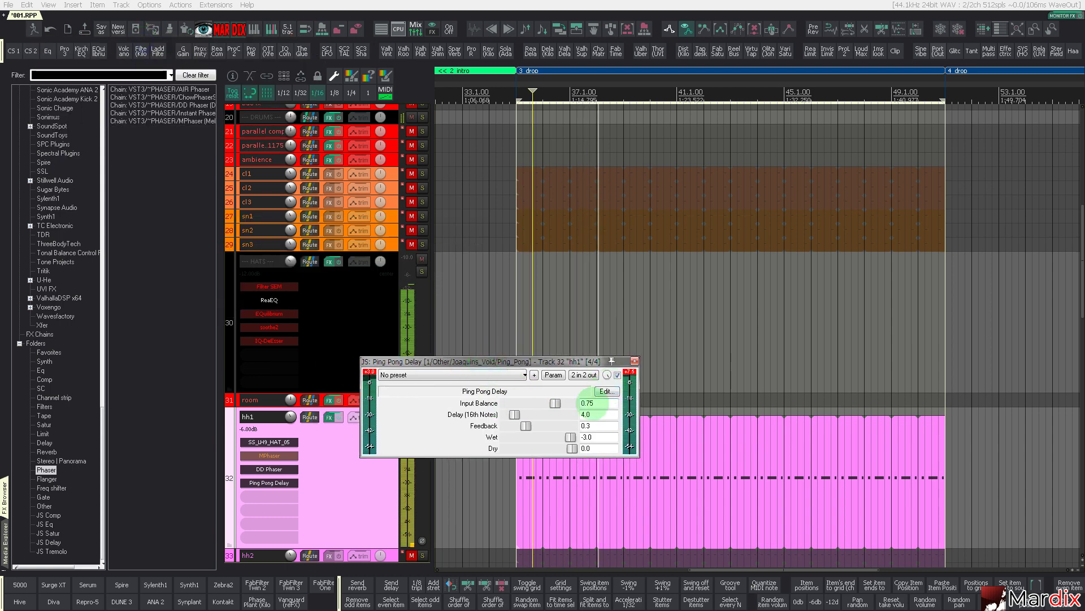
Set the Ping Pong Delay to dry -120, wet 0.0, delay 1.0, feedback 0.0 and input balance 0.0, and adjust its overall wet mix
drag(572, 448, 506, 448)
drag(570, 438, 571, 437)
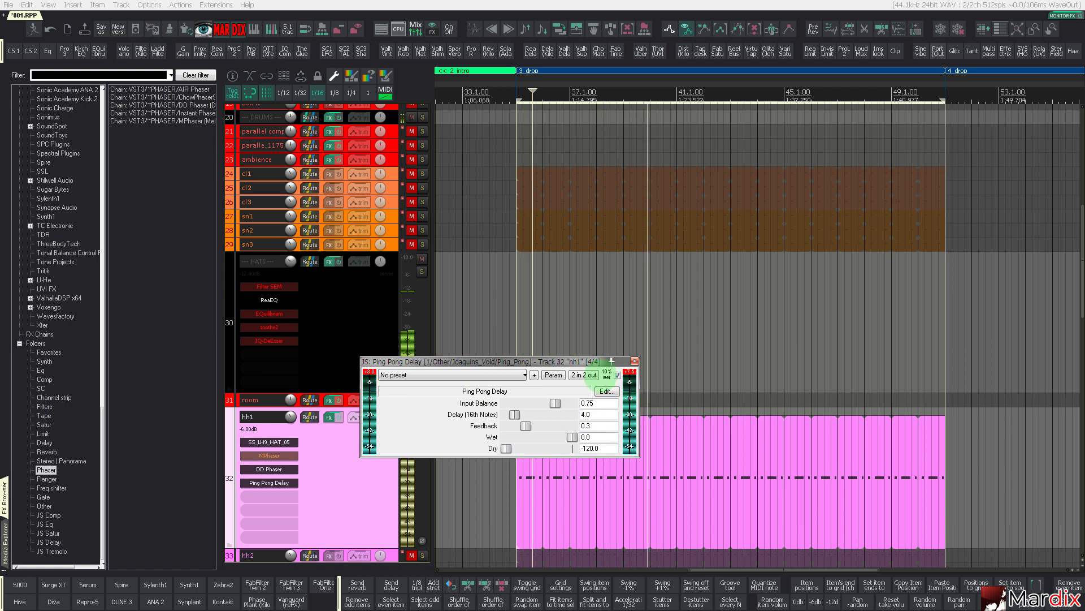
scroll(605, 380, up, 4)
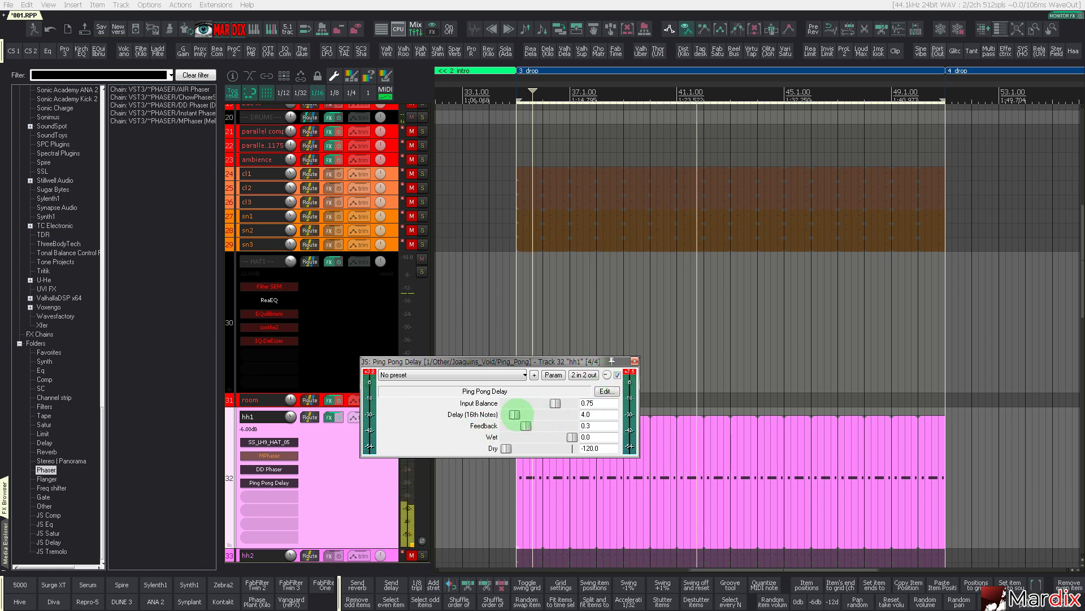
mouse_move(515, 414)
mouse_down()
mouse_move(487, 434)
mouse_move(520, 414)
mouse_move(497, 404)
mouse_move(508, 425)
mouse_move(547, 425)
mouse_move(506, 426)
mouse_up()
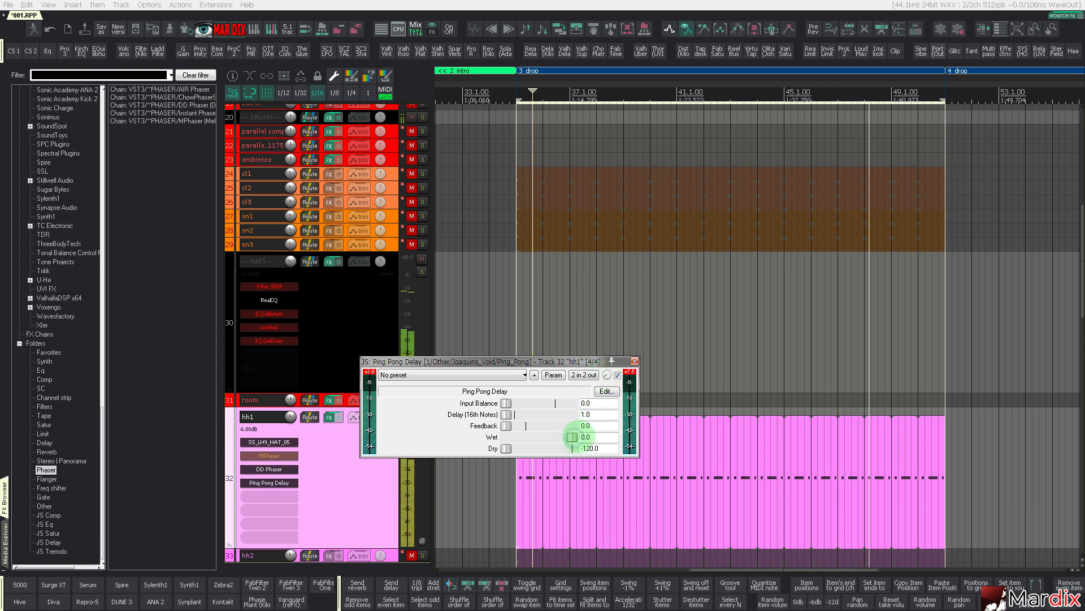
mouse_move(513, 402)
mouse_down()
mouse_move(572, 402)
mouse_move(506, 401)
mouse_up()
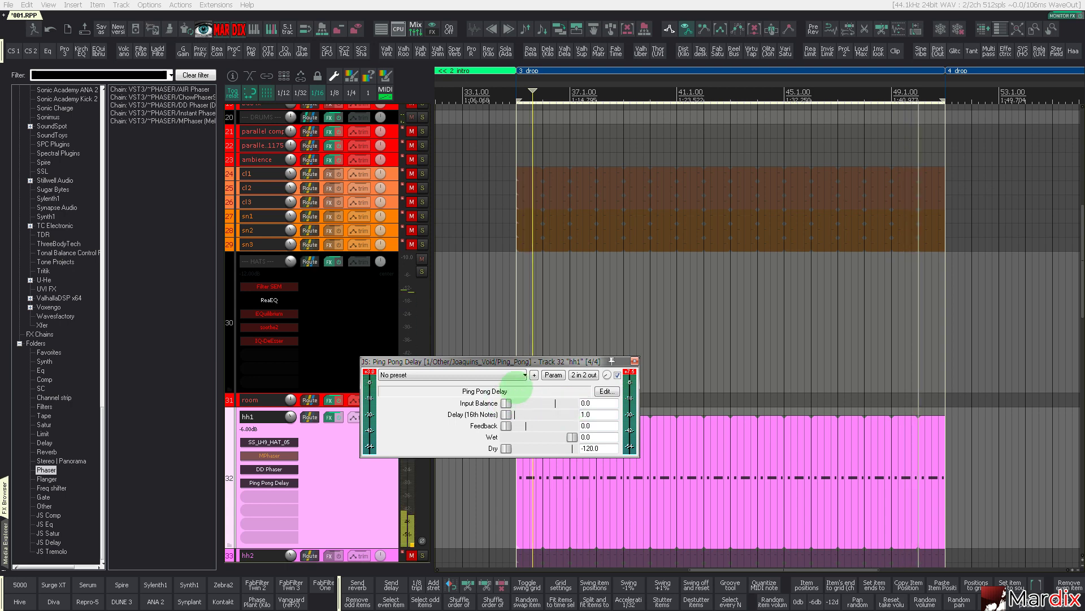
Modulate the delay's input balance with a tempo-synced sine LFO at speed 16 QN, and close the modulation and delay windows
click(552, 375)
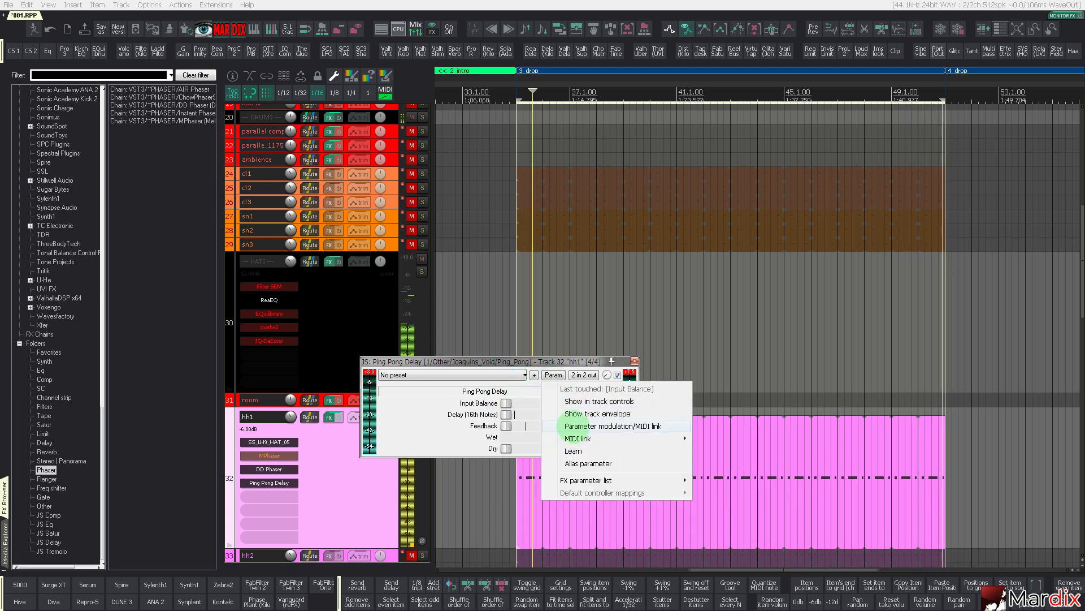
click(571, 426)
click(13, 90)
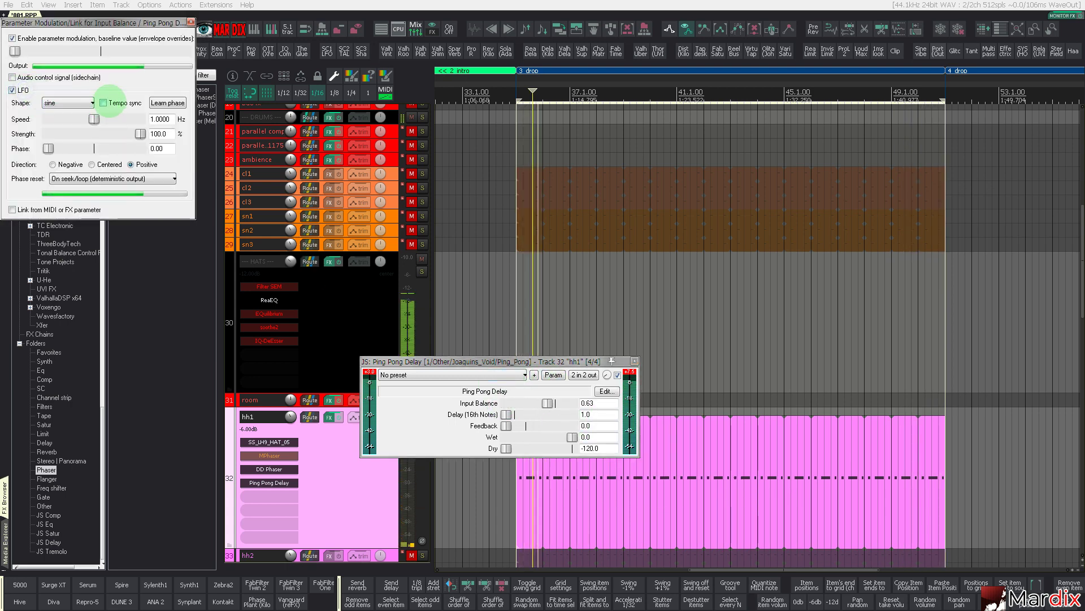
click(105, 102)
double_click(158, 119)
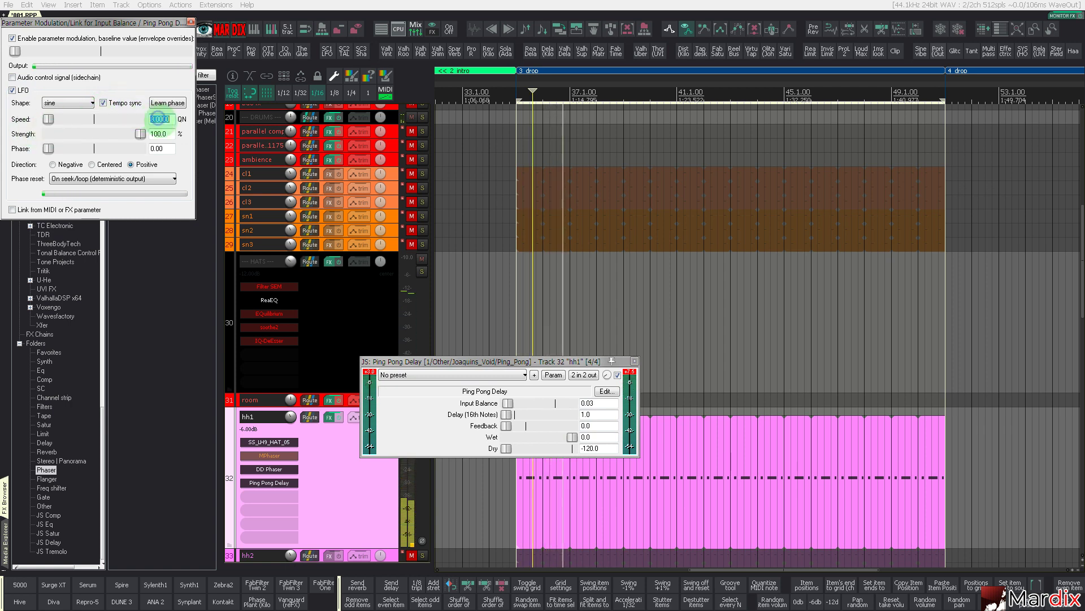
text(16)
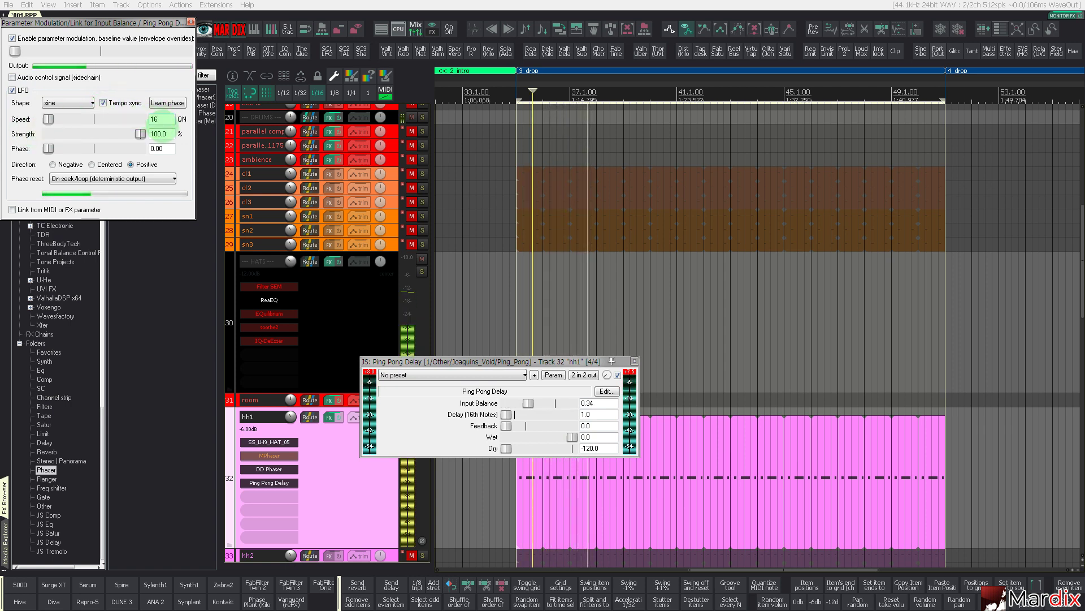
click(191, 22)
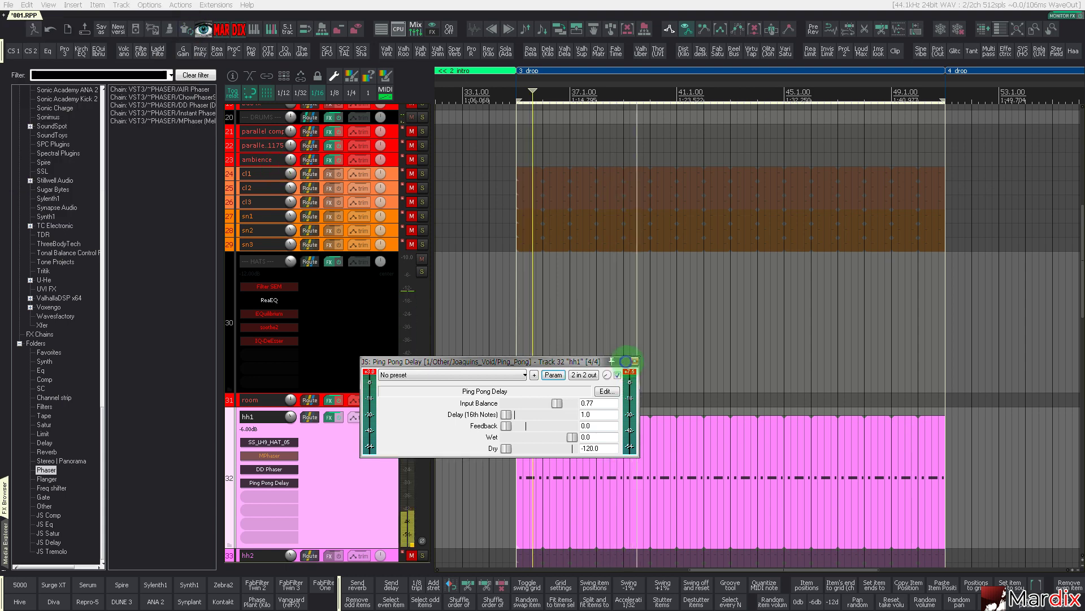
click(625, 361)
click(622, 159)
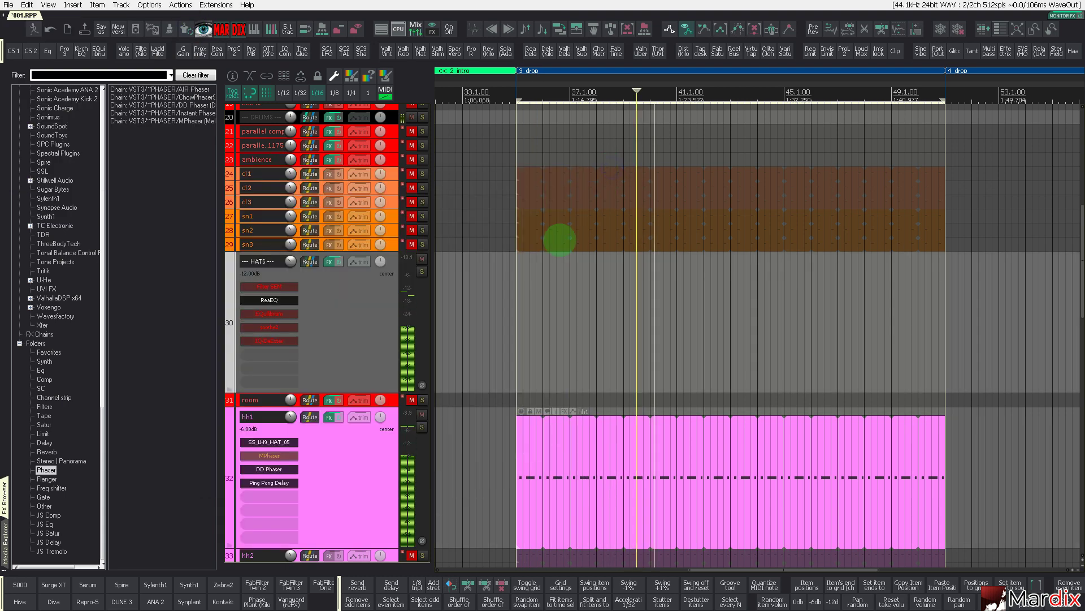
Unmute the hh2 track and insert ReaSamplOmatic5000 on it
scroll(358, 370, down, 6)
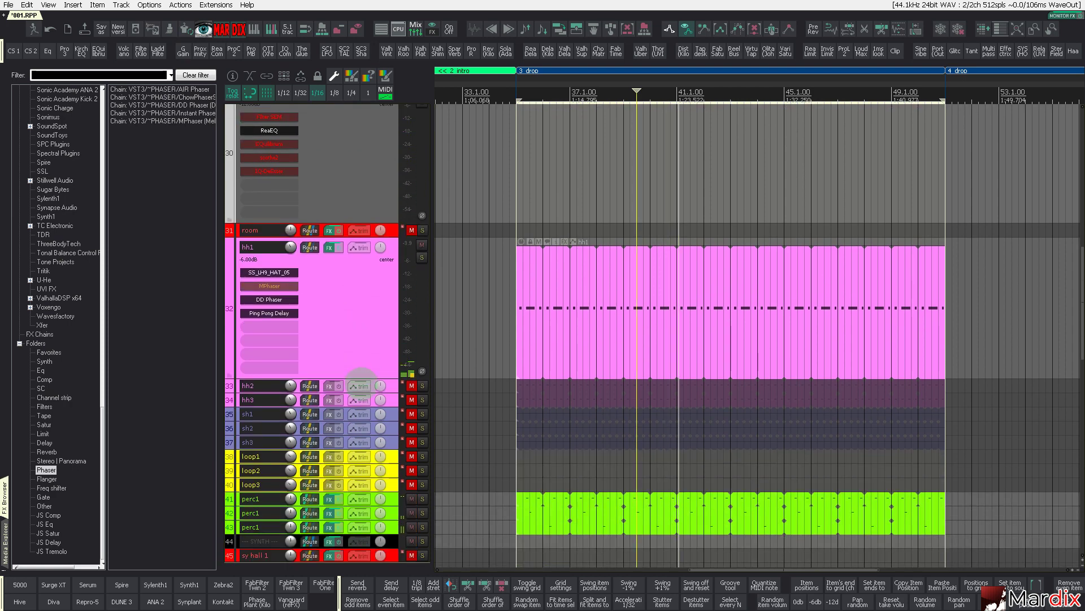
scroll(375, 368, up, 1)
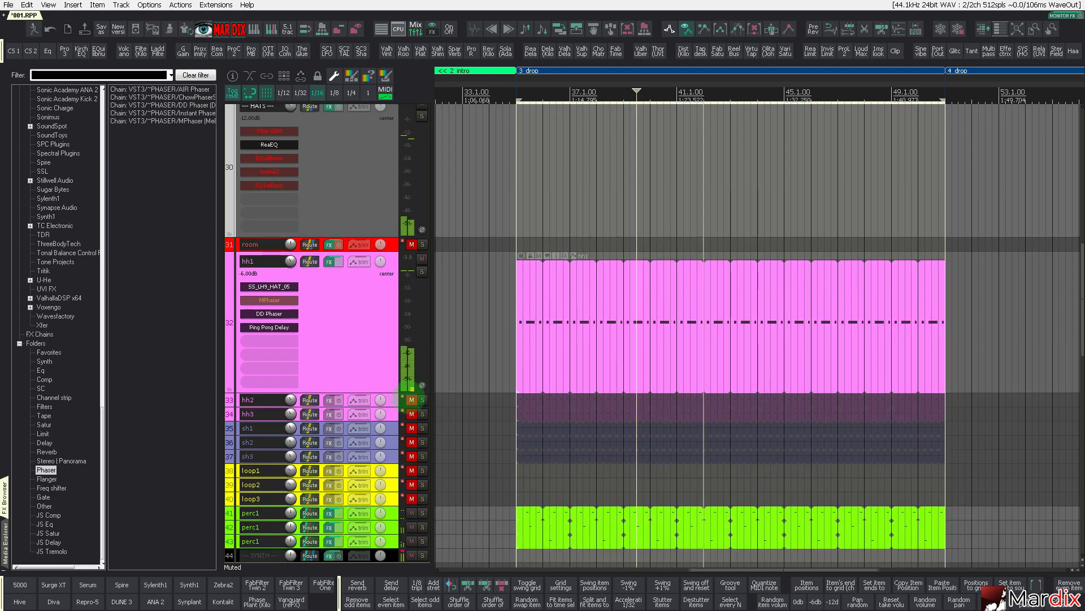
click(394, 402)
click(550, 450)
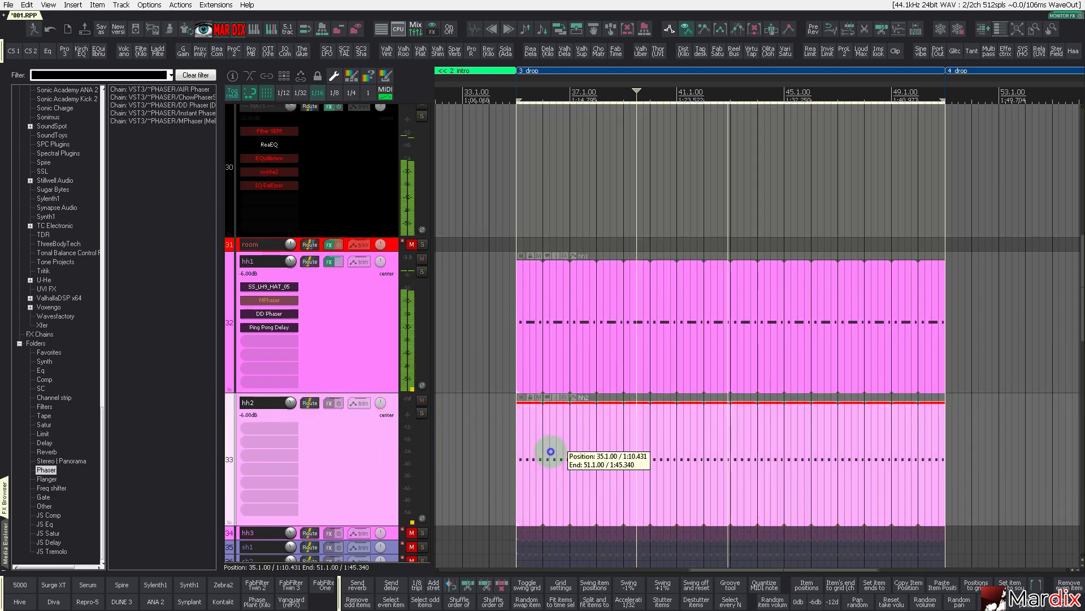
click(20, 584)
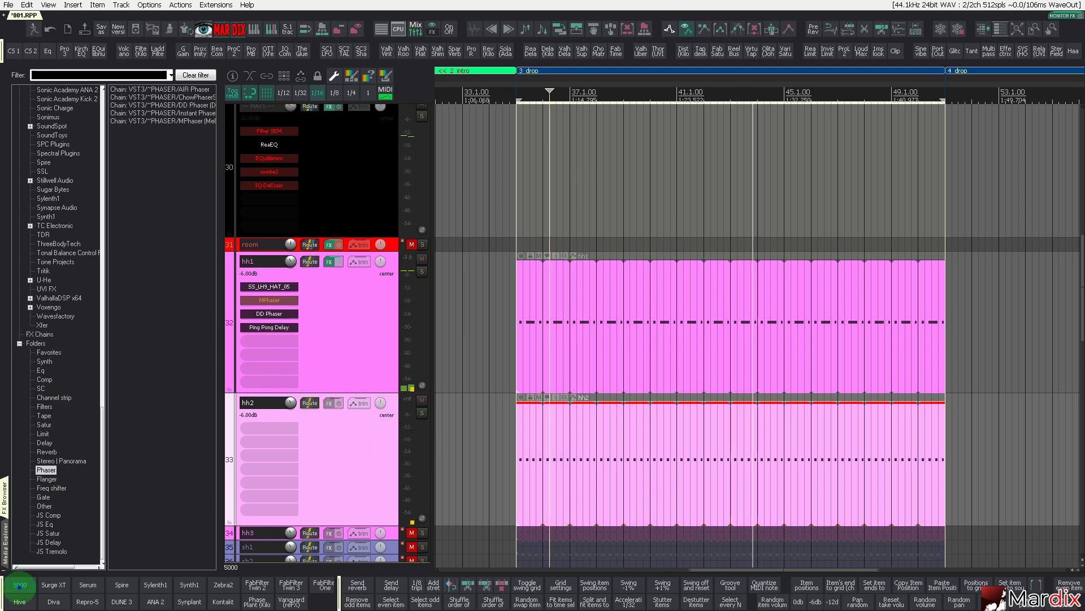
drag(133, 43, 422, 221)
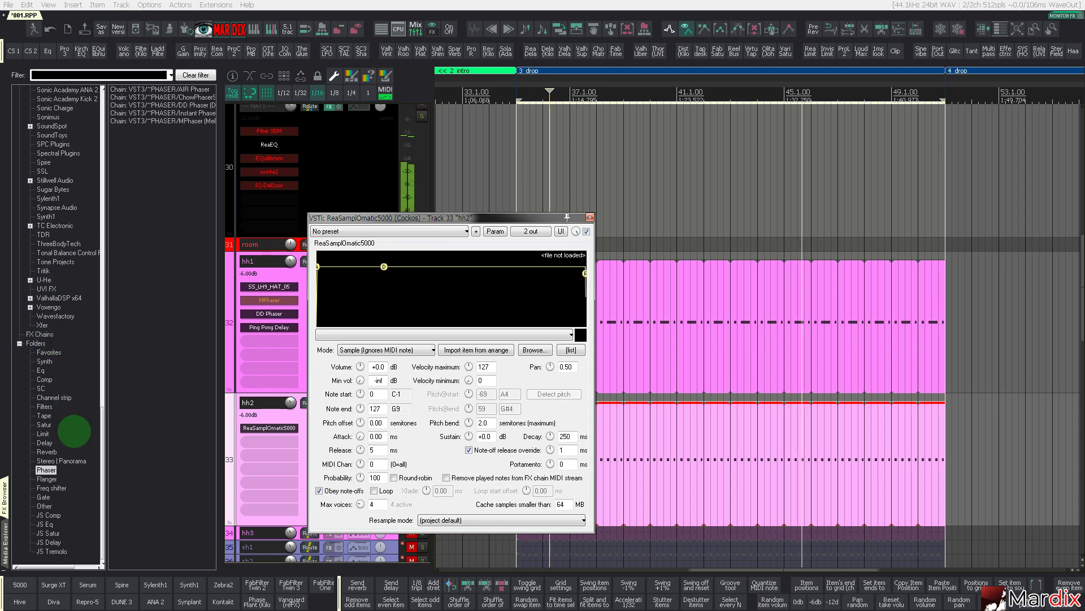
Preview SS_LH_Vox_Loop_123_007.wav in the Media Explorer and close the hh2 sampler window
scroll(55, 417, up, 15)
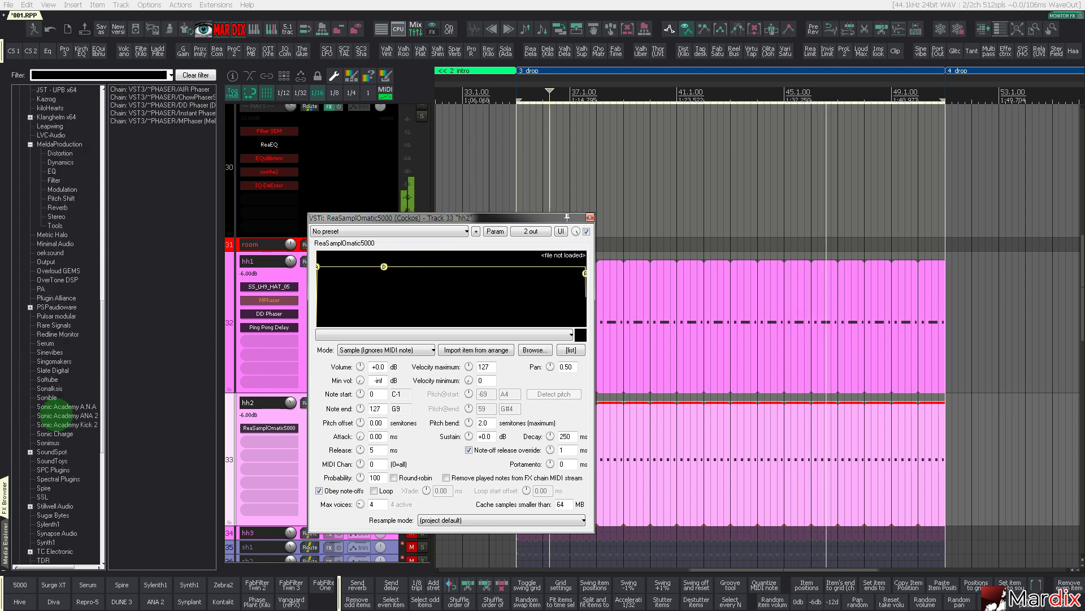
click(7, 523)
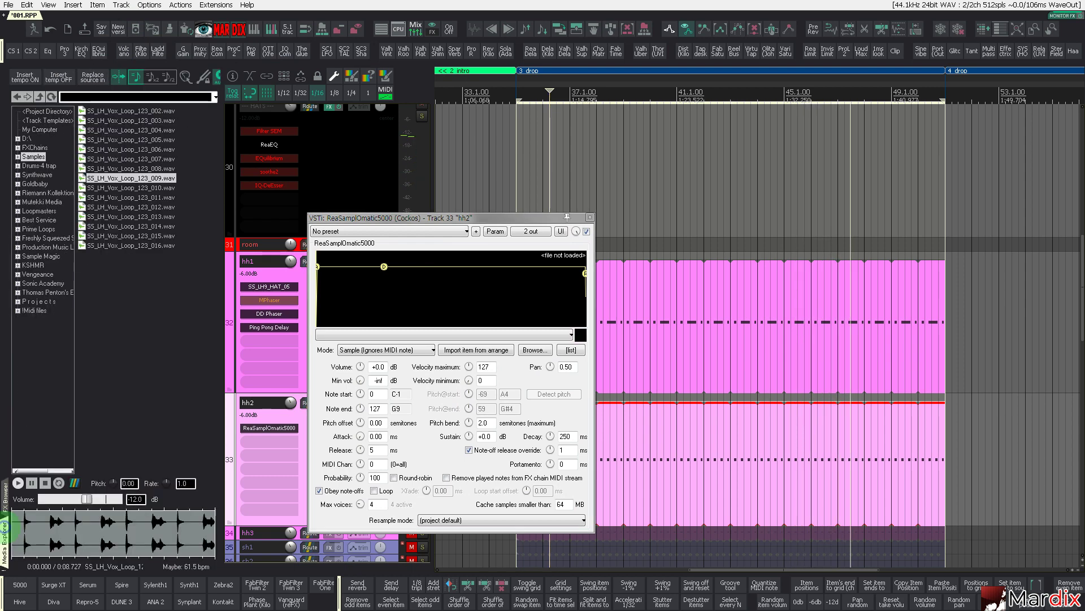
click(125, 159)
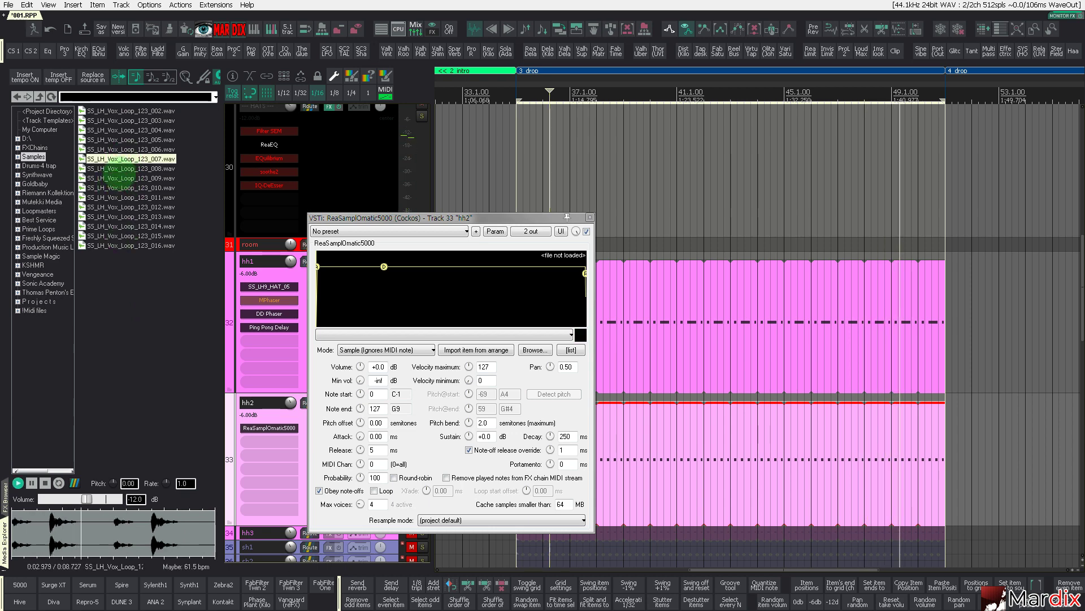
click(590, 217)
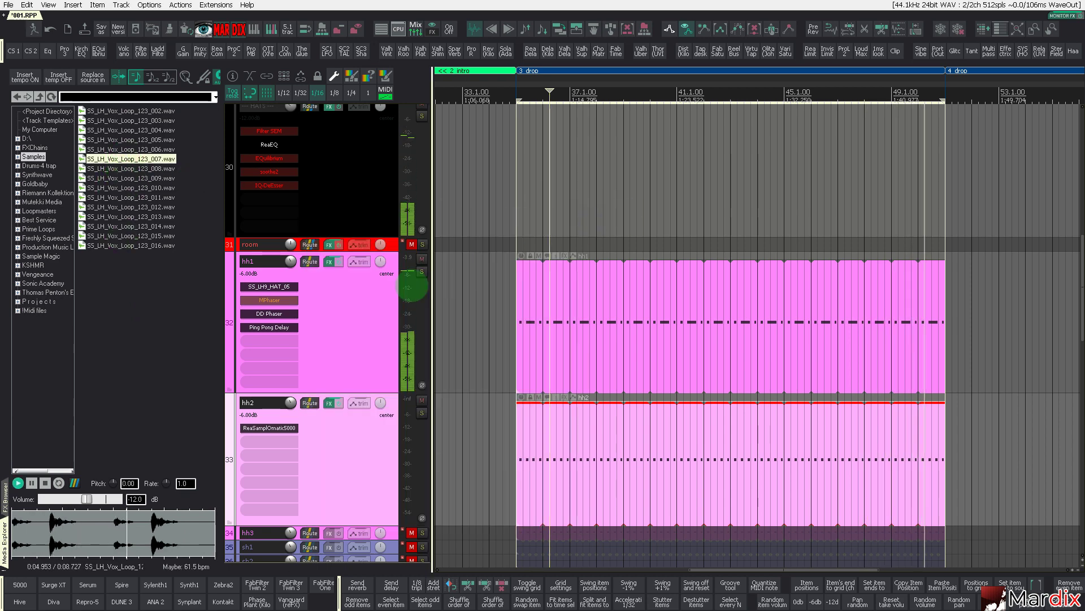
Duplicate the vox3 track with its Portal effect, leaving the copy without audio items
scroll(416, 288, down, 10)
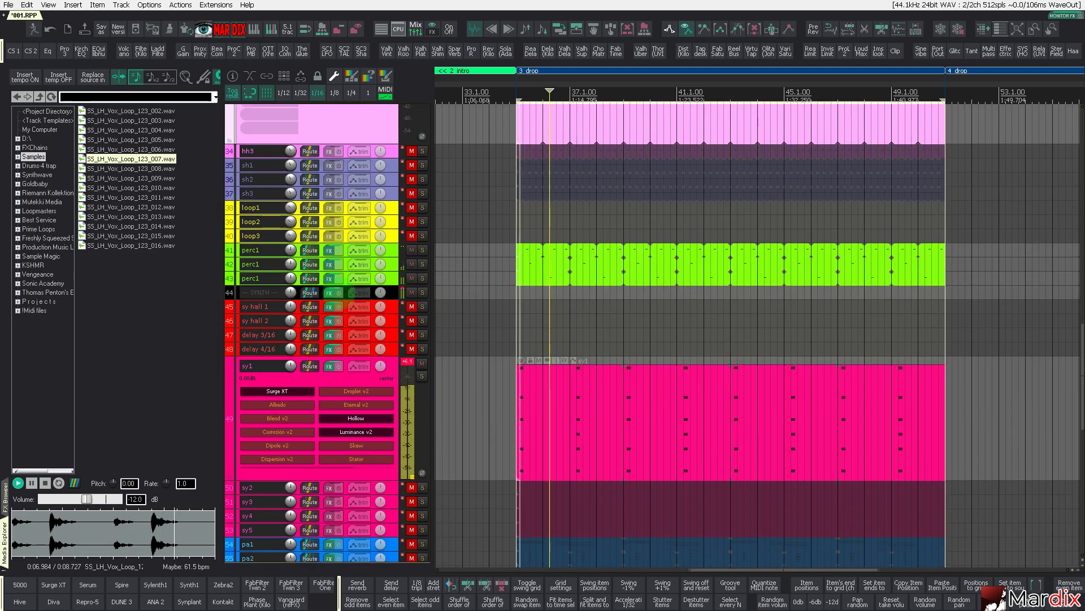
scroll(415, 288, down, 15)
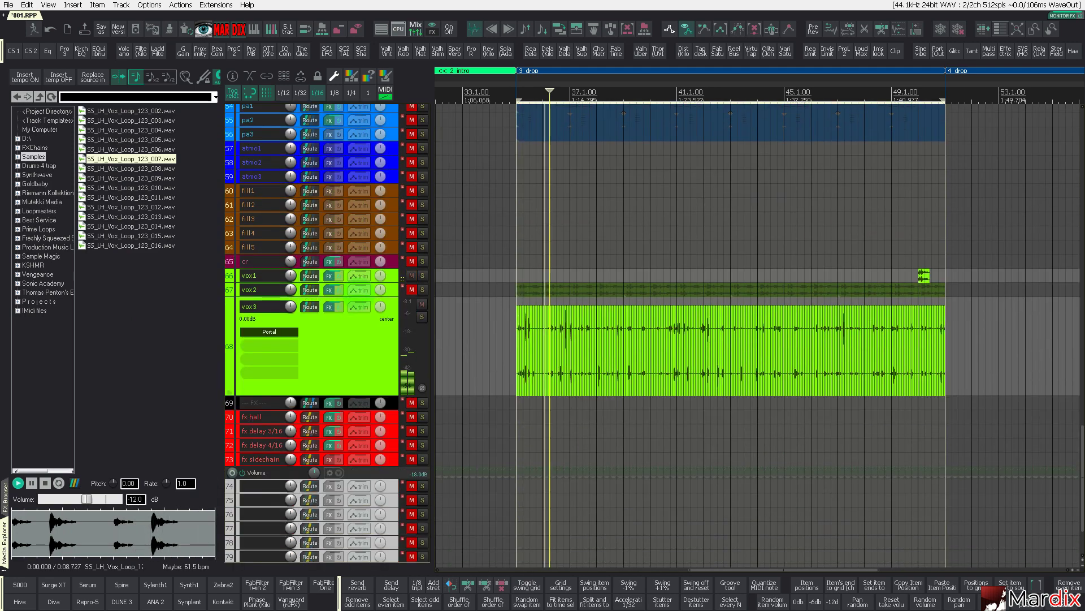
click(371, 353)
click(305, 31)
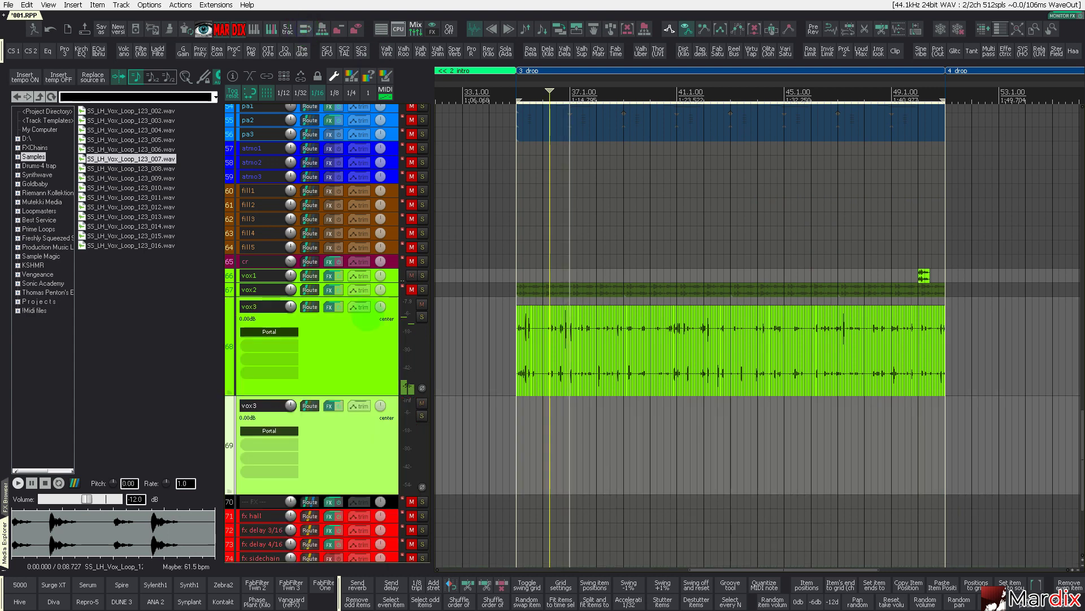
Place SS_LH_Vox_Loop_123_007.wav on the duplicated vox3 track and move it to start at bar 41
scroll(367, 318, up, 1)
drag(168, 153, 810, 480)
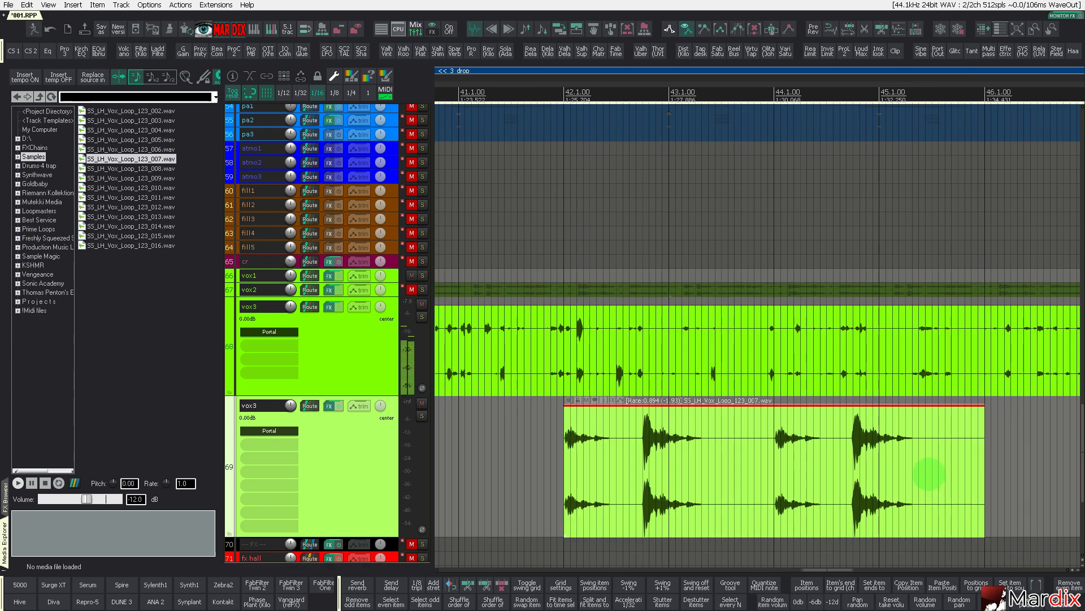
scroll(891, 467, down, 2)
drag(891, 467, 844, 476)
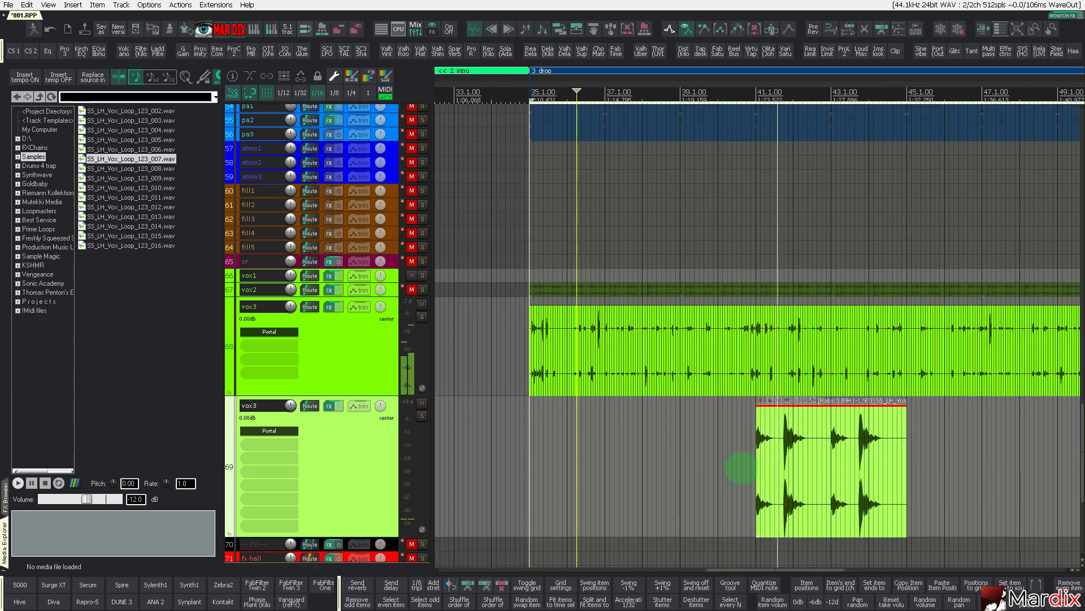
Trim the start of the vox loop item on the duplicated vox3 track to cut off its first hit
scroll(739, 465, up, 5)
click(672, 461)
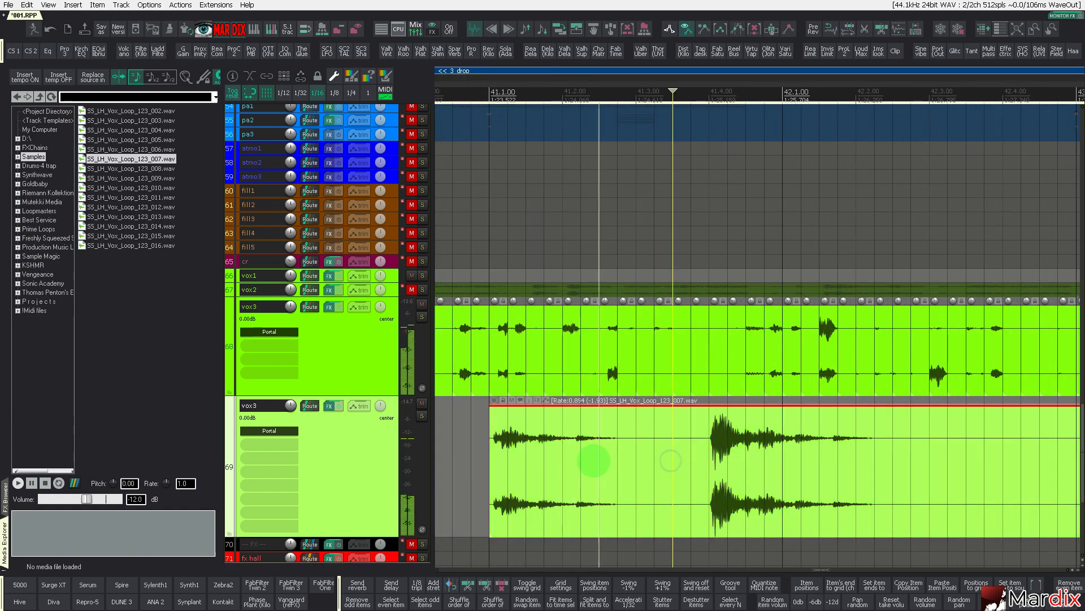
drag(492, 467, 683, 474)
scroll(683, 475, down, 4)
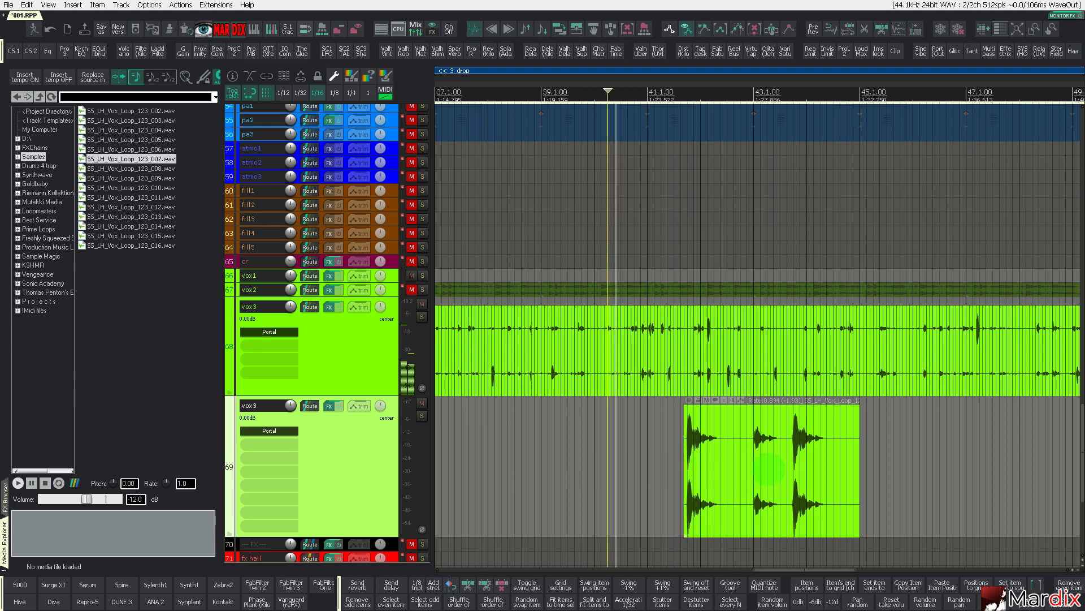
Remove the Portal effect from the duplicated vox3 track and play it from bar 41 alongside the original
scroll(740, 466, down, 2)
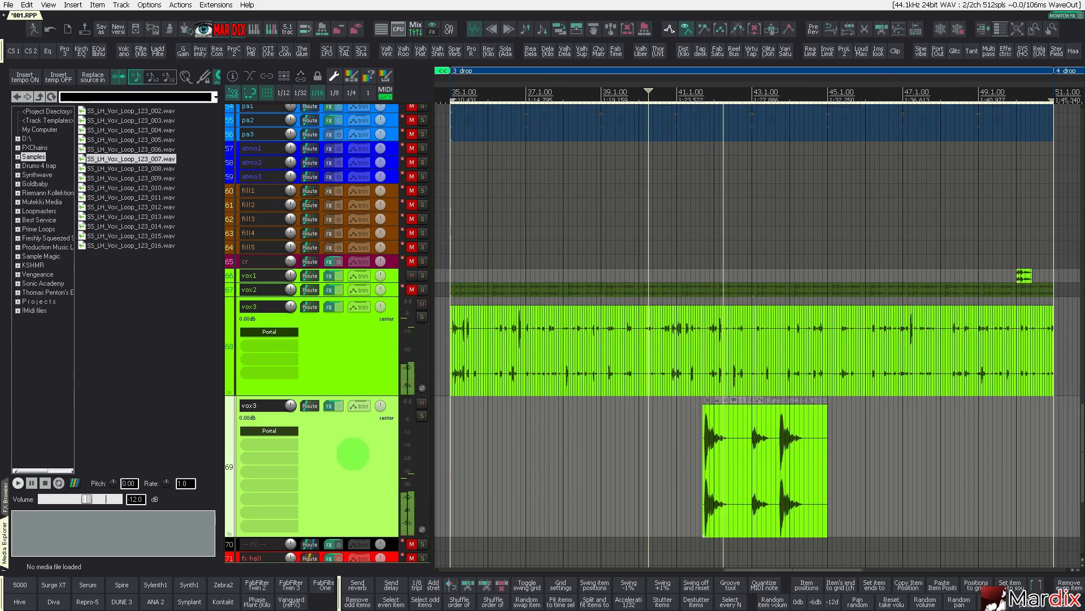
alt+click(290, 431)
click(683, 467)
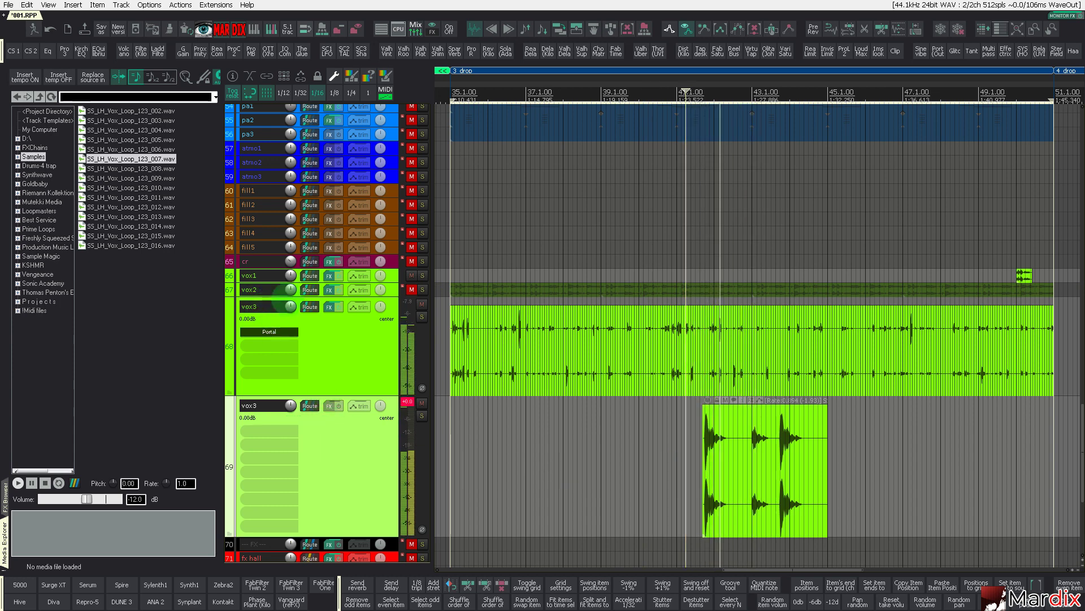
scroll(650, 336, up, 1)
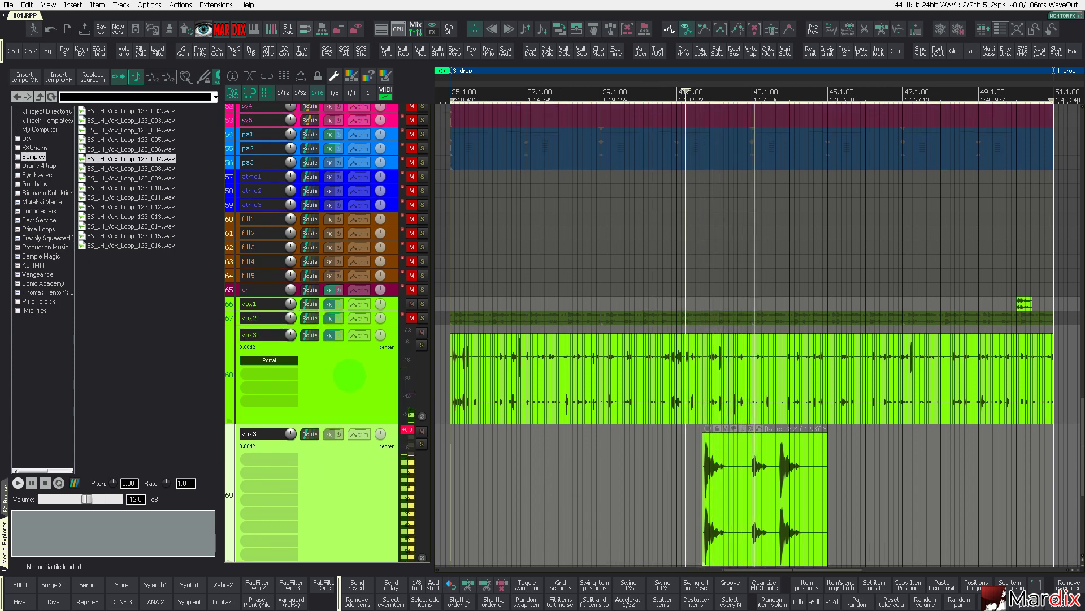
click(350, 373)
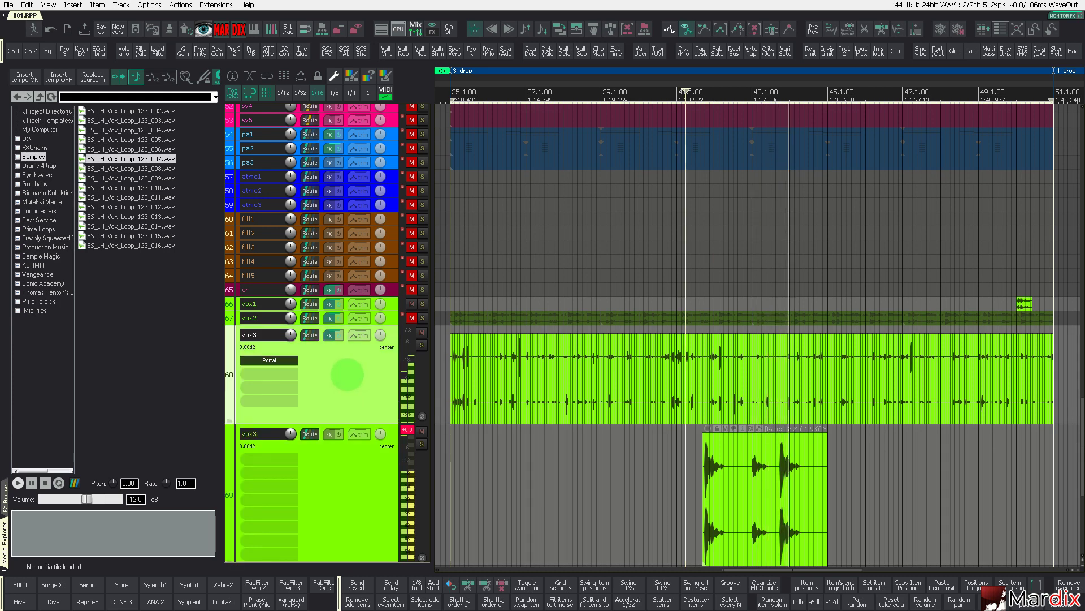
Trim the end of the vox loop item back to about 43.3, cutting off its last hit
click(734, 465)
scroll(816, 481, up, 2)
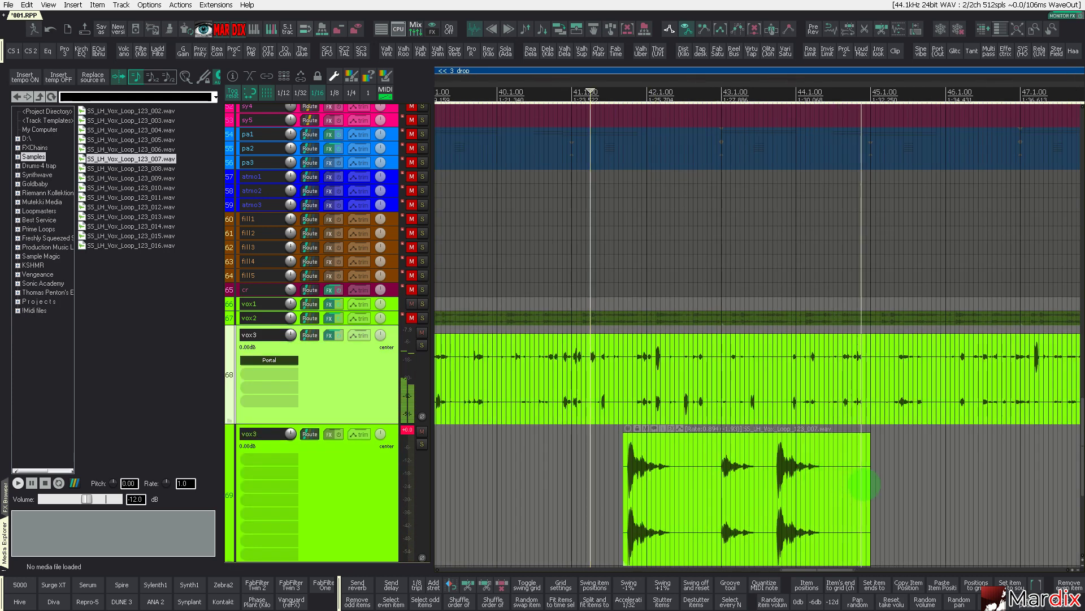
drag(864, 485, 675, 478)
scroll(781, 485, up, 4)
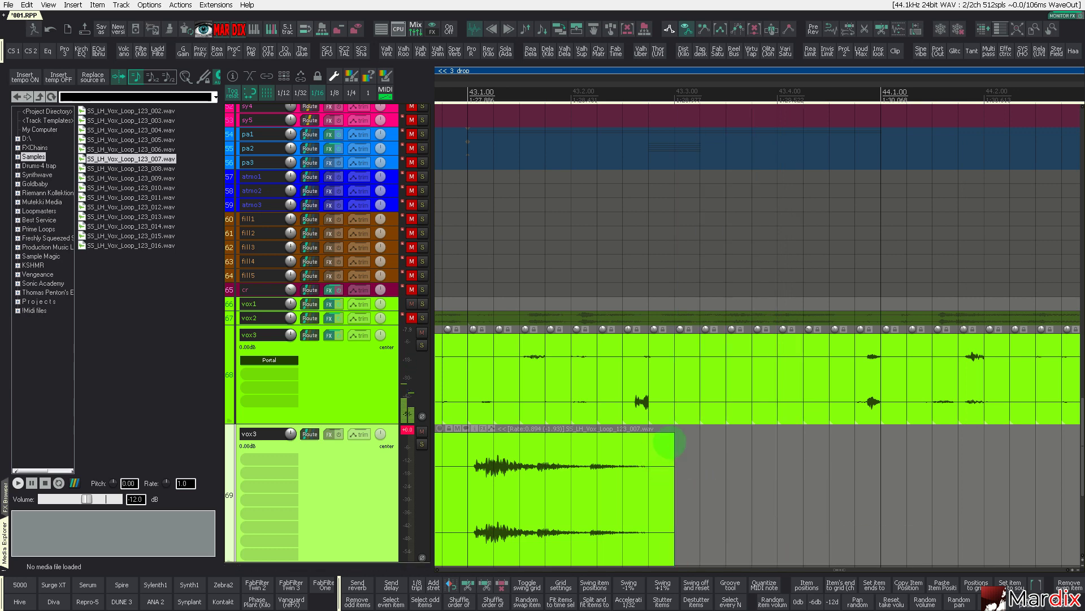
scroll(662, 447, down, 6)
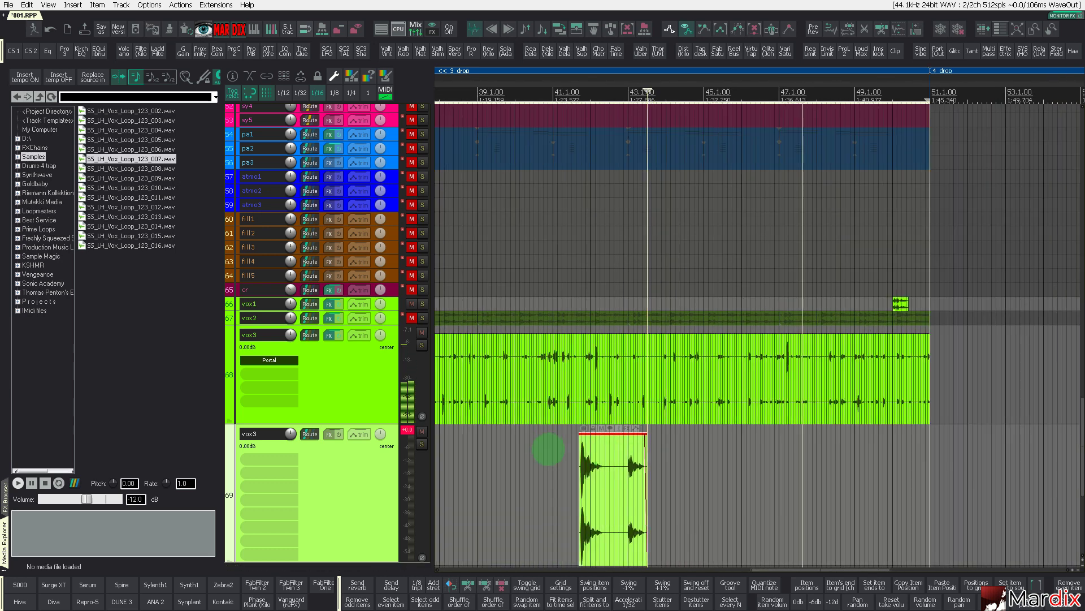
scroll(613, 395, up, 4)
scroll(613, 395, down, 8)
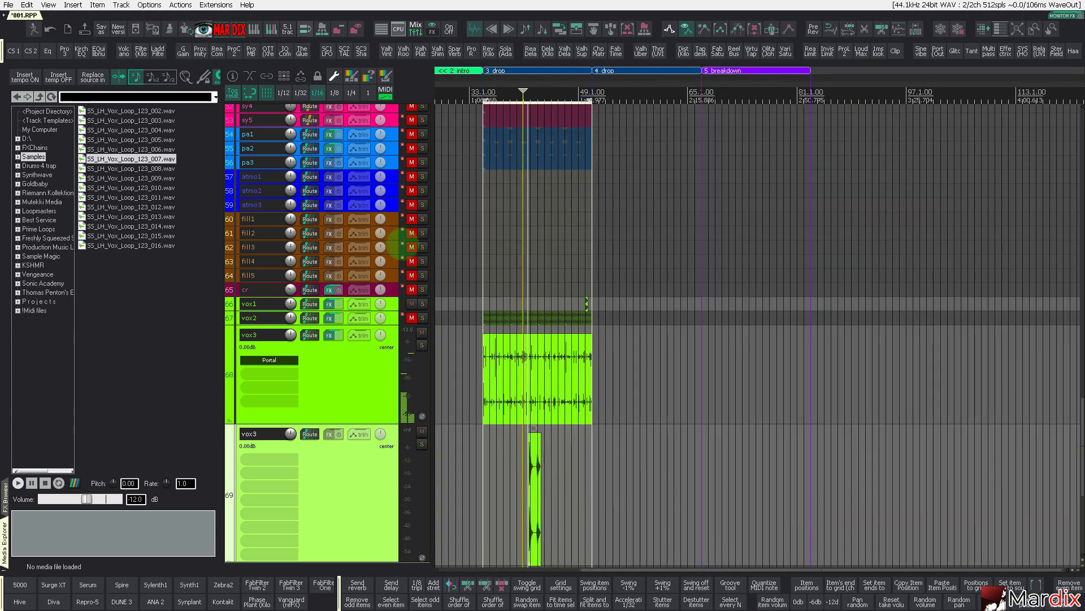
Preview SS_LH_Vox_Loop_123_006.wav in the Media Explorer and turn off tempo matching for previews
drag(528, 78, 587, 86)
scroll(359, 220, up, 3)
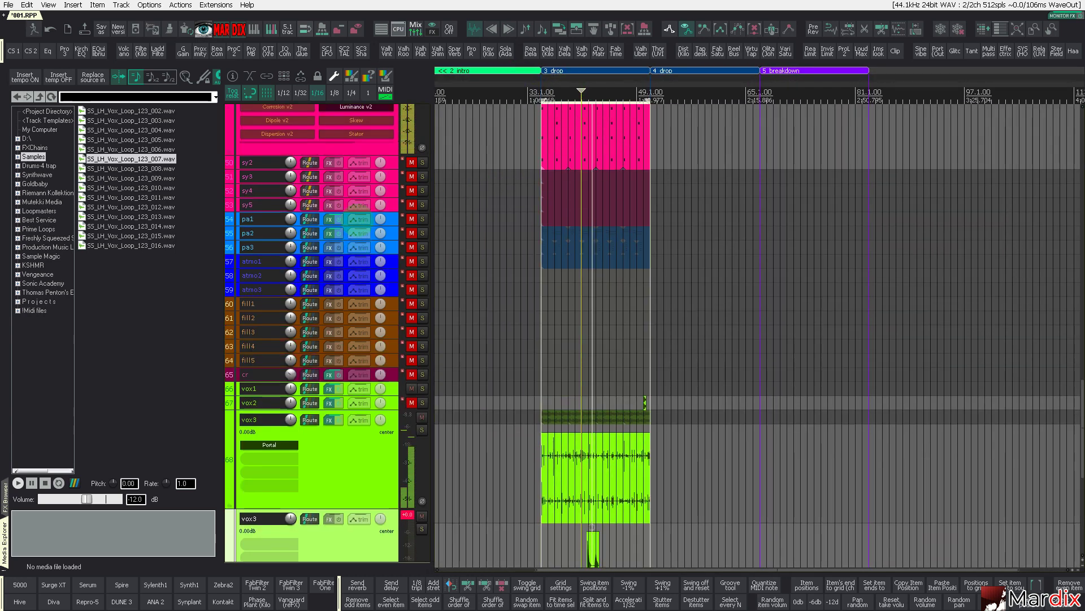
scroll(480, 170, up, 2)
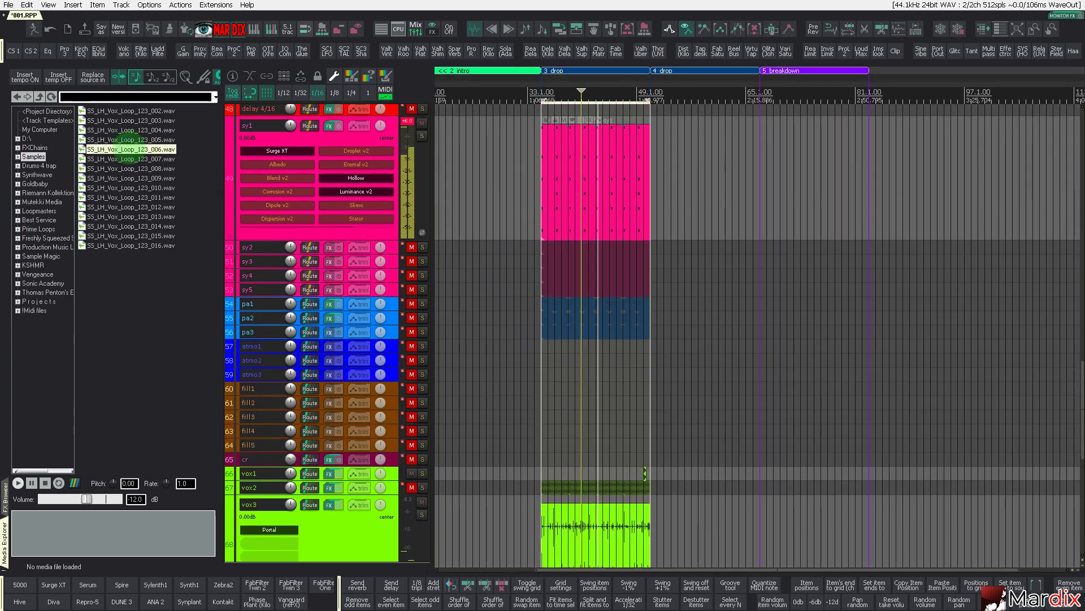
key(space)
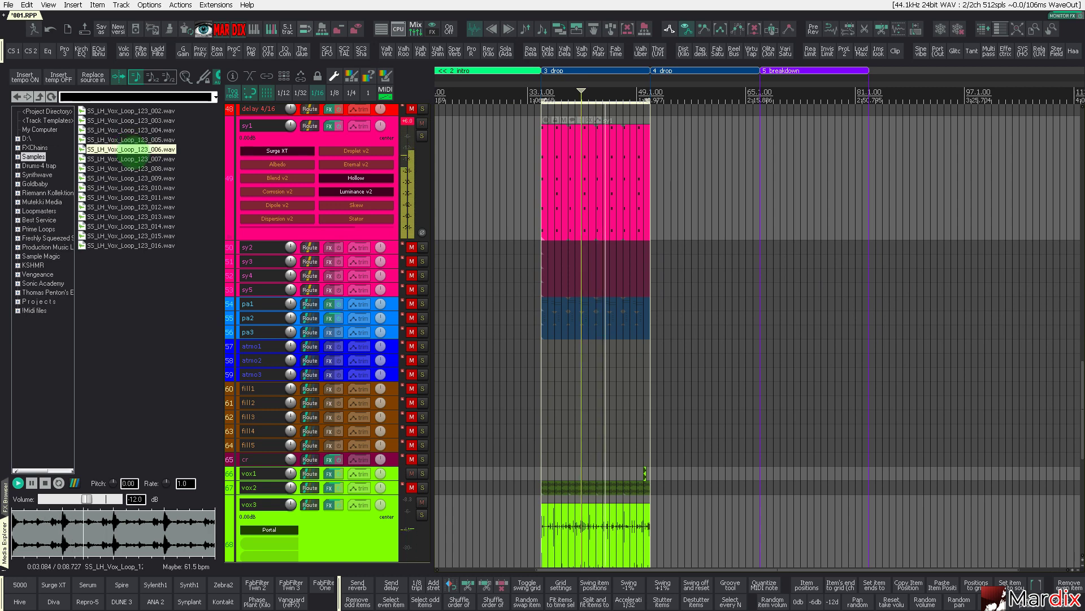
click(120, 77)
Go up to the parent sample folder, open the Fx folder and preview its first samples through SS_LH_Fx_124_009_Any.wav
key(BackSpace)
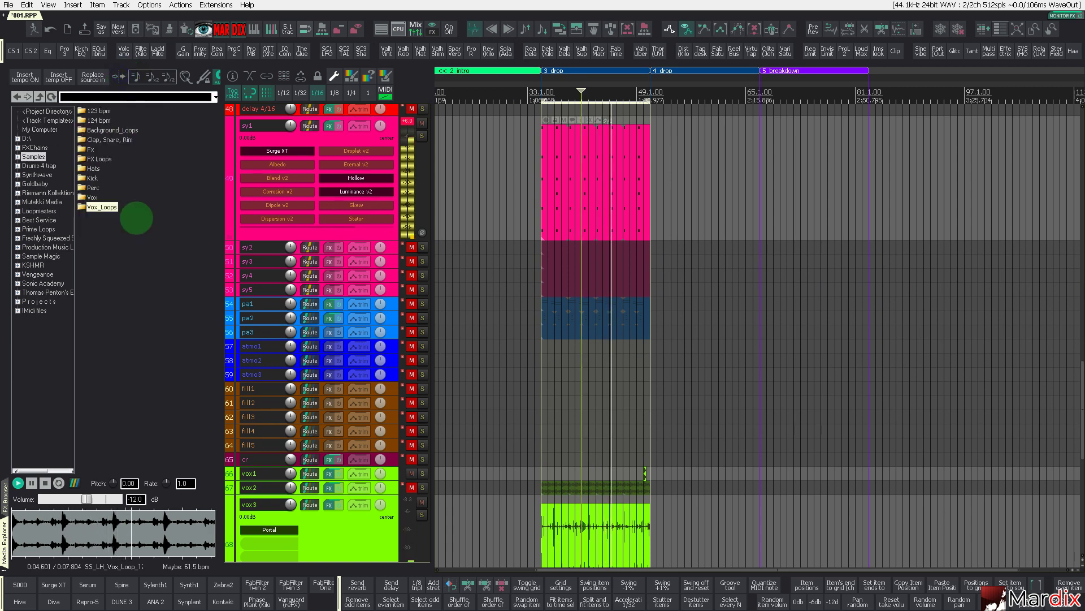
key(Up)
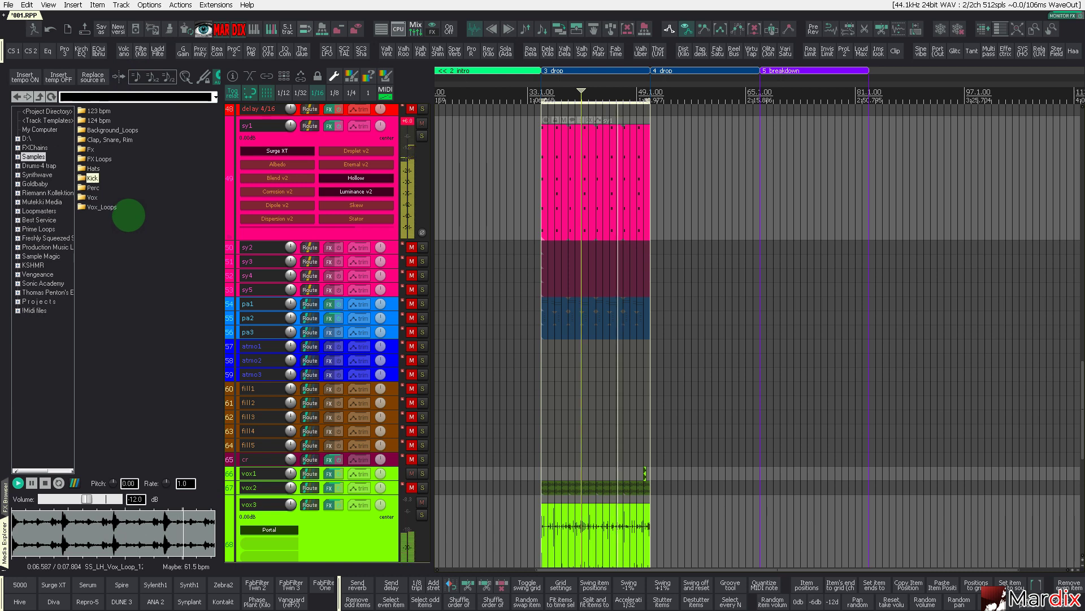
key(Return)
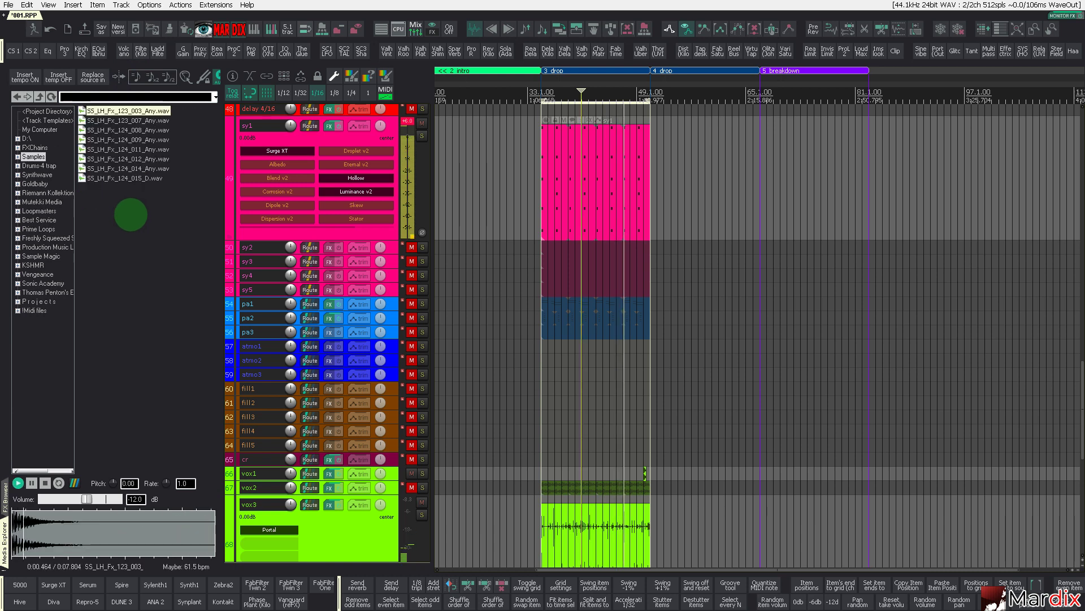
key(Down)
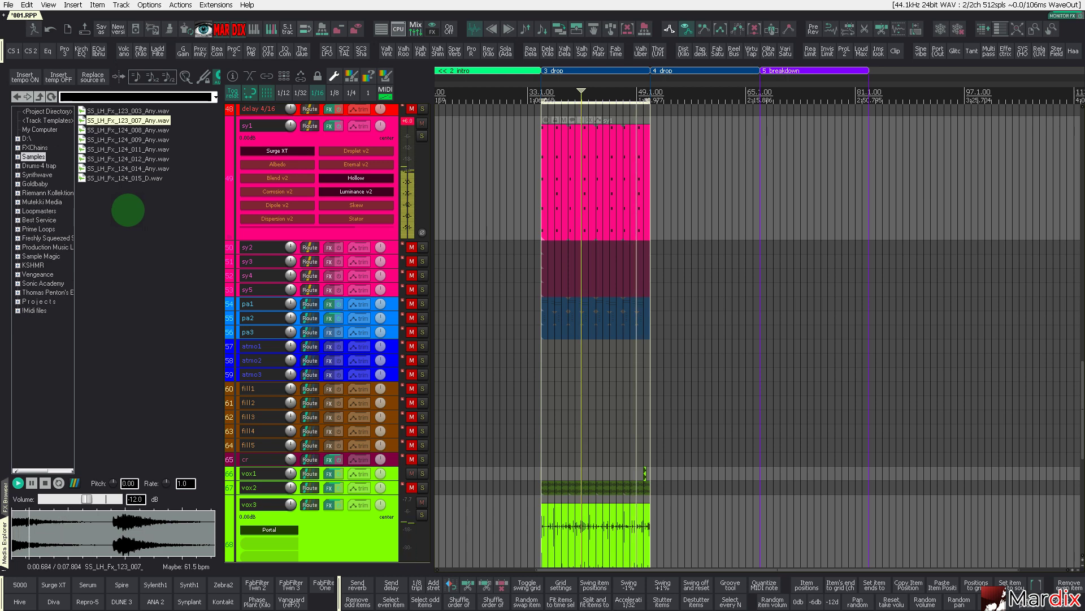
scroll(309, 303, down, 9)
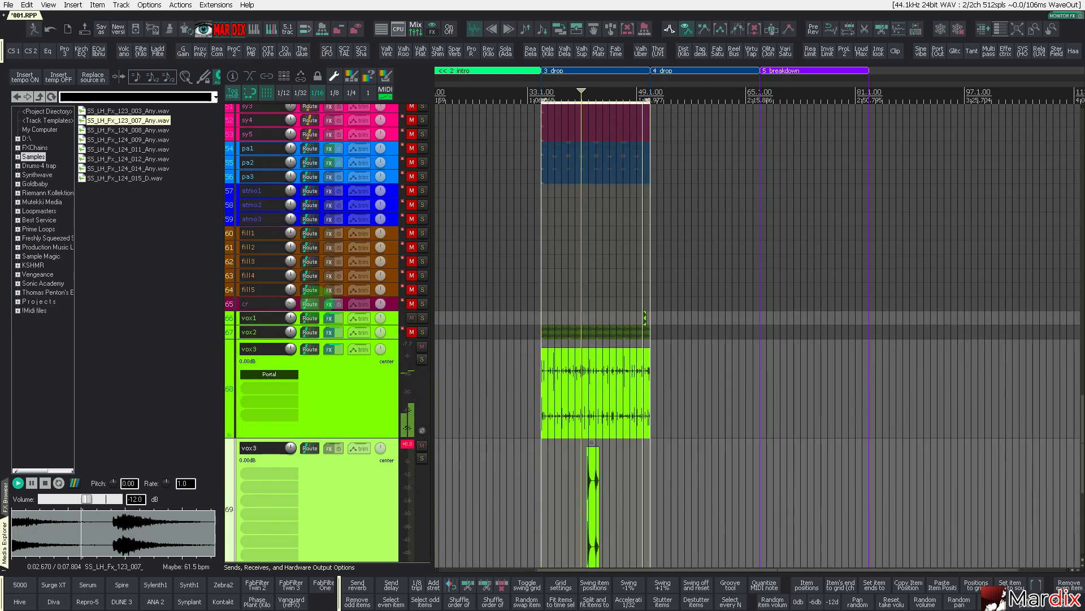
scroll(320, 314, down, 3)
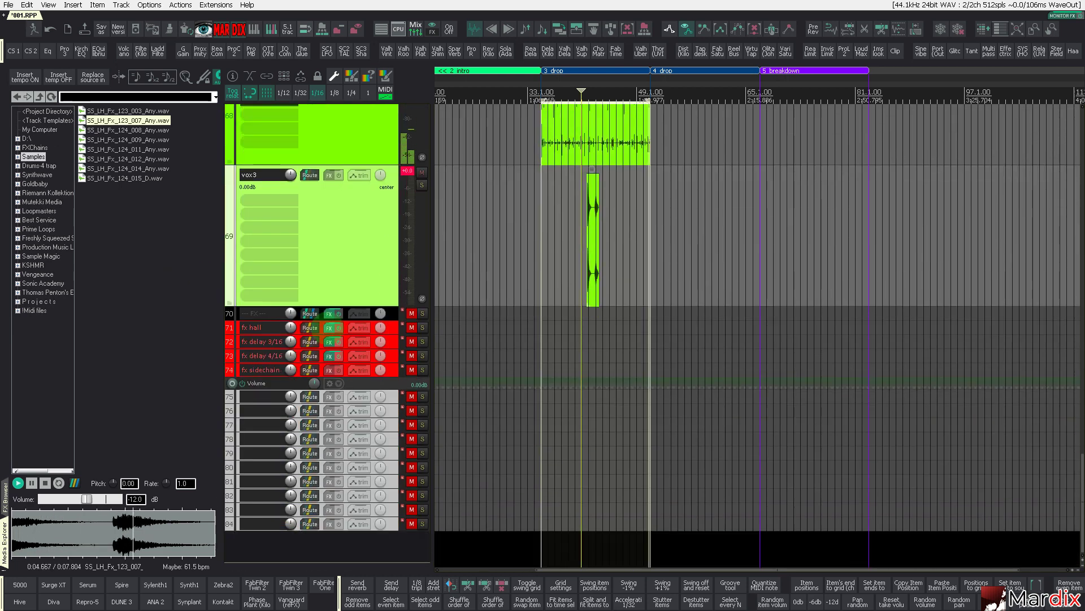
click(136, 130)
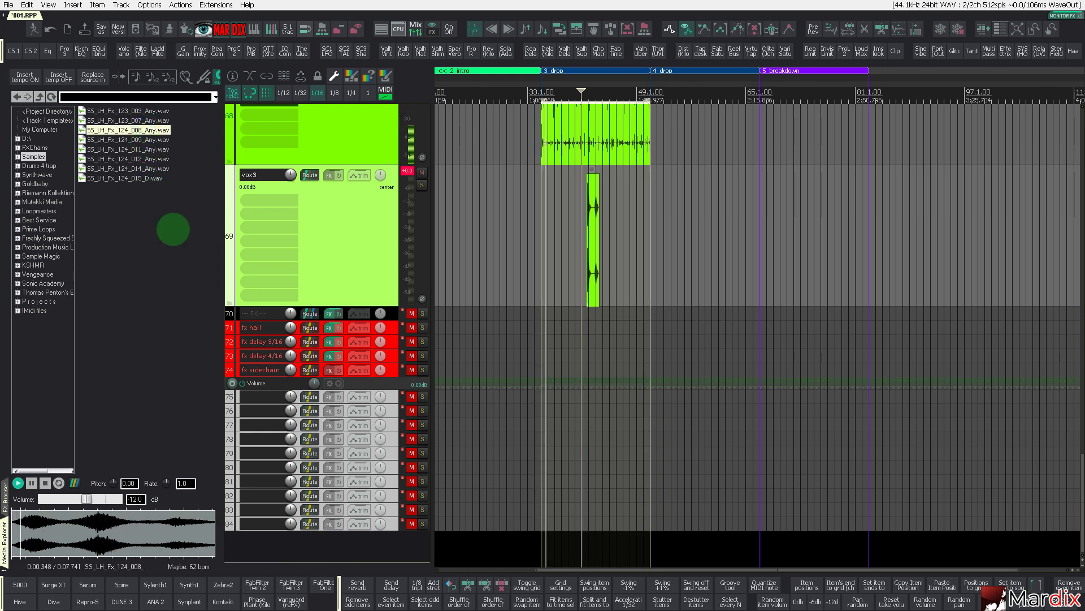
key(Down)
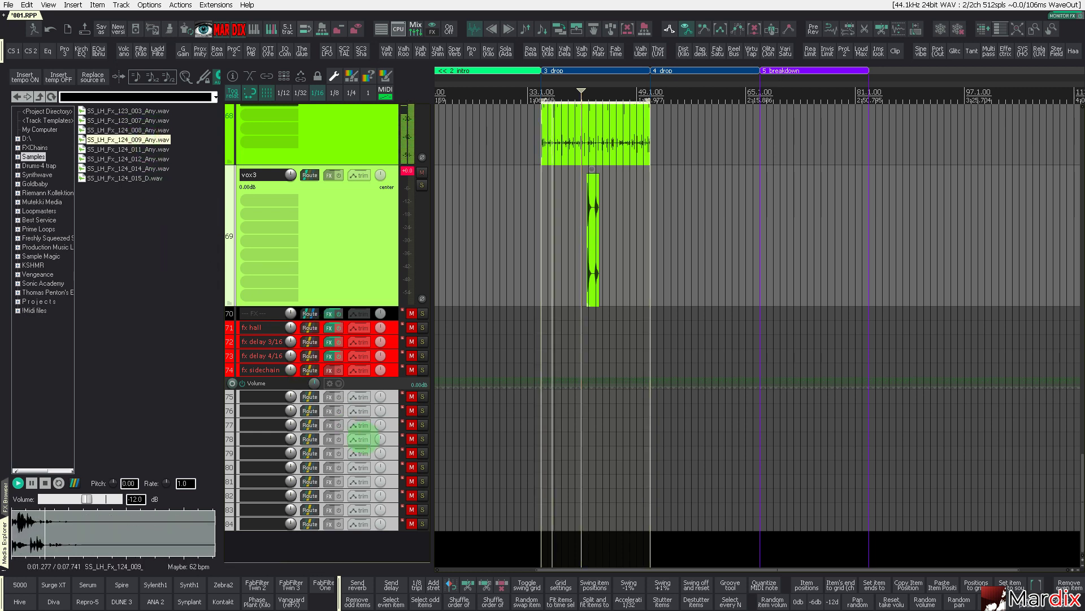
Add a track at the end of the project, place SS_LH_Fx_124_009_Any.wav on it and start it at bar 49 using a one-bar grid
double_click(378, 545)
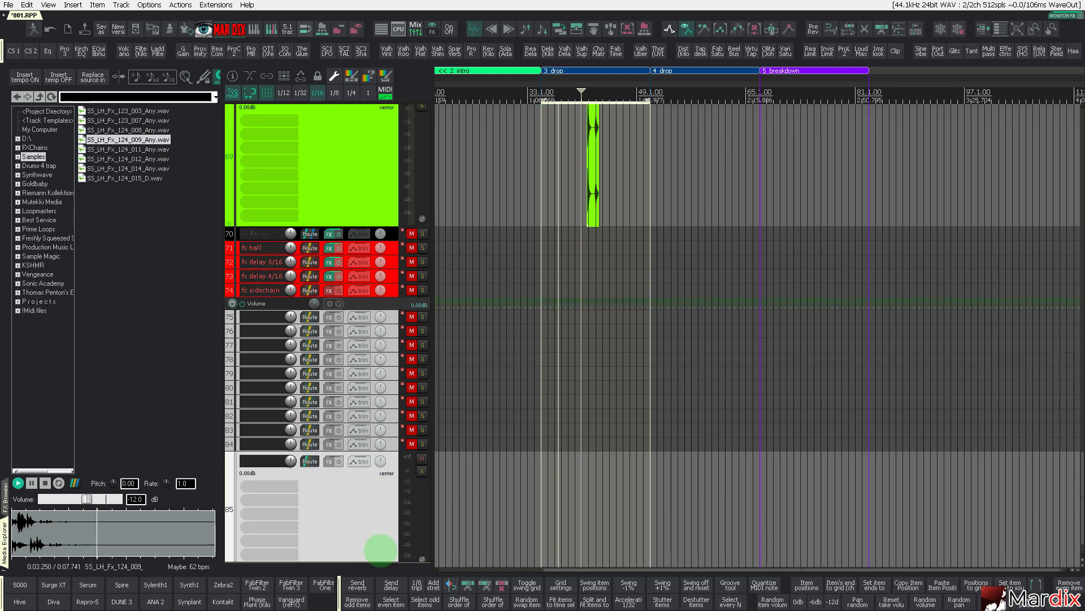
drag(169, 140, 648, 478)
scroll(647, 477, up, 6)
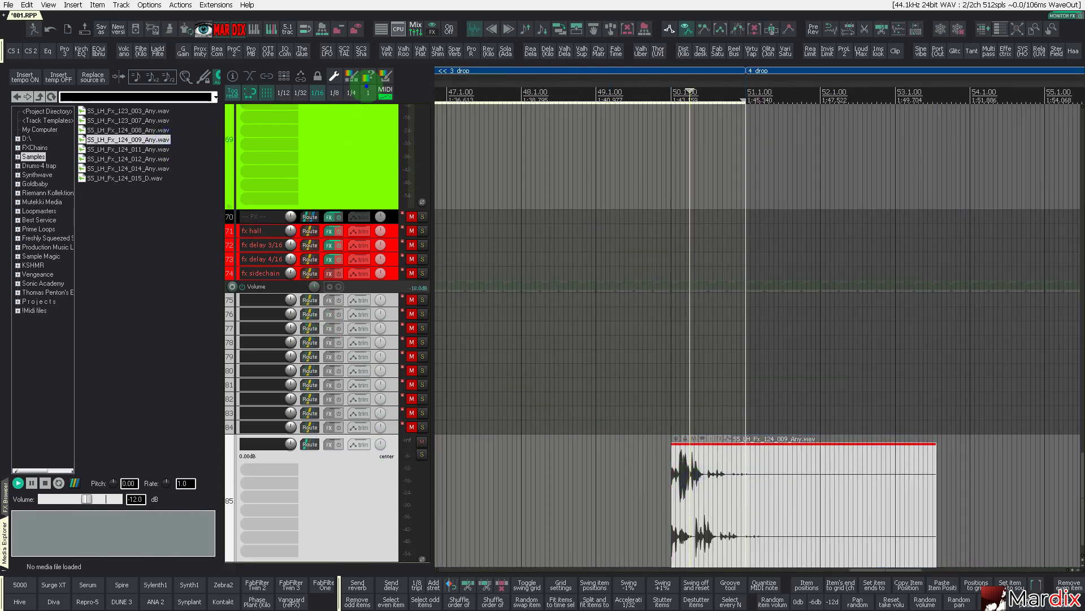
click(368, 88)
drag(731, 460, 650, 474)
Play from bar 48 and trim the end of the SS_LH_Fx_124_009_Any.wav item back to bar 50
click(501, 482)
key(space)
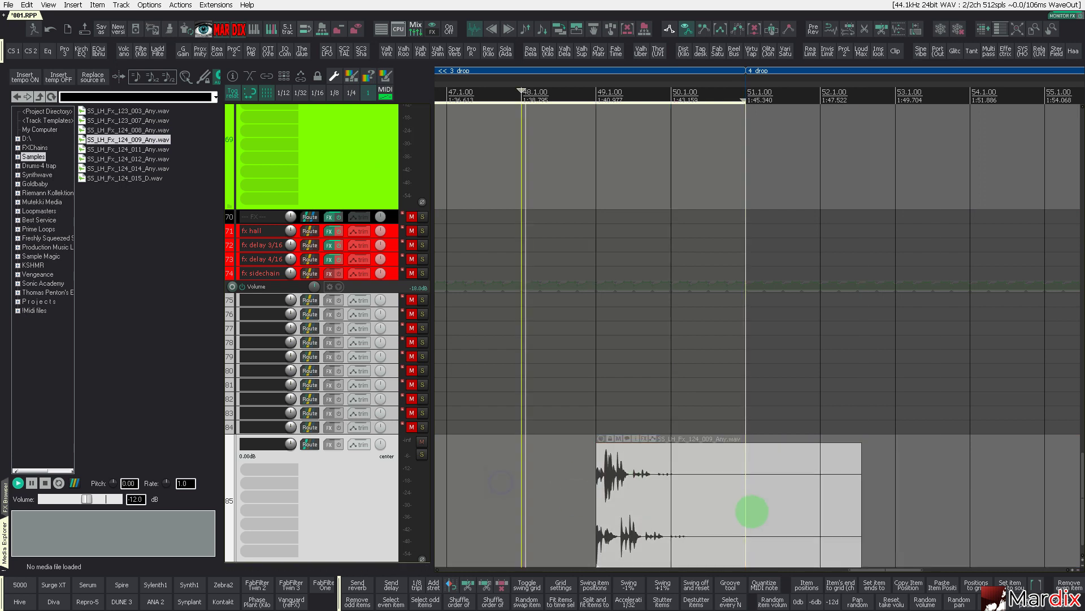
drag(860, 507, 671, 452)
click(742, 447)
scroll(526, 489, down, 2)
Try the drop with the kick2 track unmuted
key(ctrl+Page_Down)
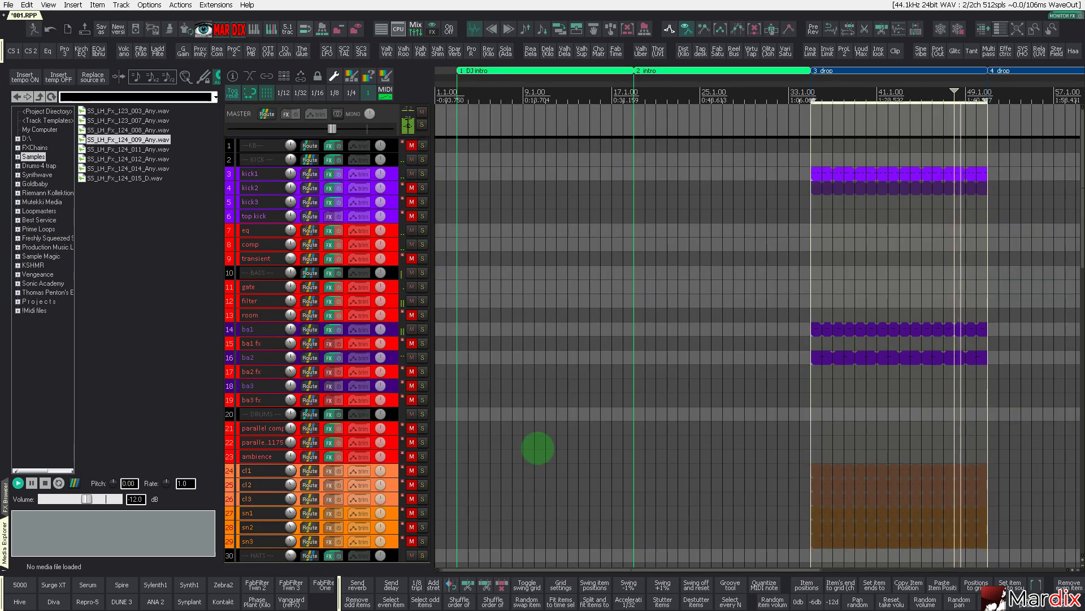
scroll(1034, 375, up, 3)
scroll(1005, 377, down, 2)
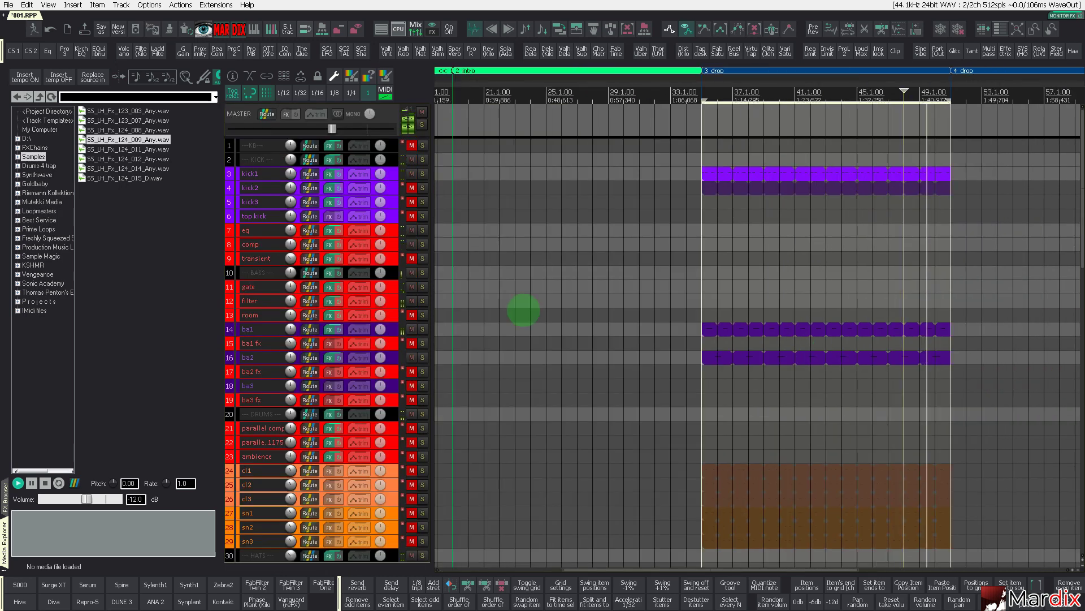
click(412, 188)
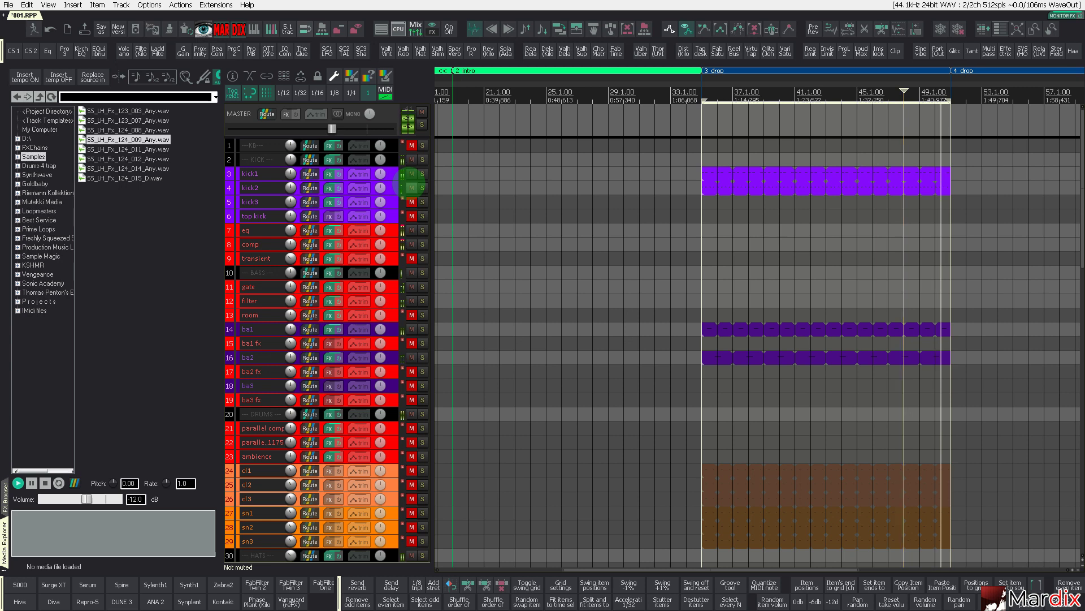
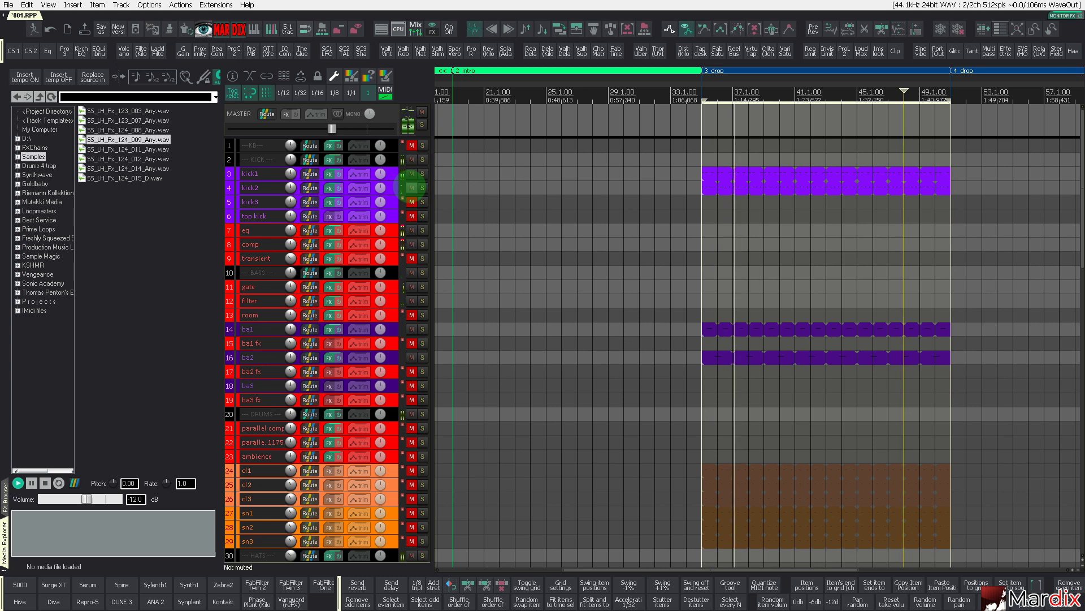
Expand the ba1 track and open its MIDI item from the drop in the MIDI editor
scroll(357, 238, down, 2)
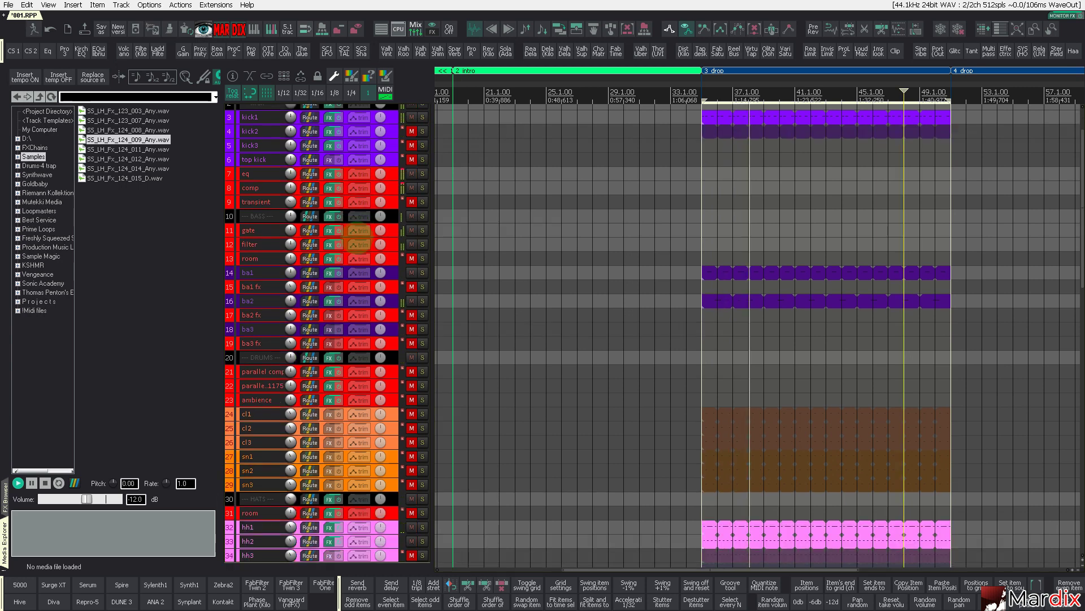
click(389, 274)
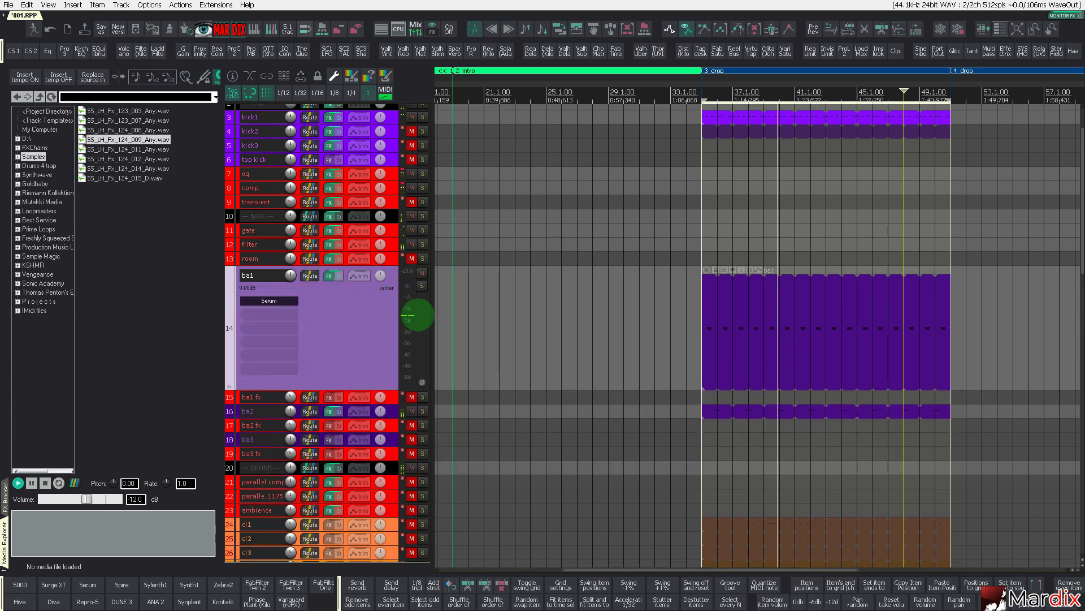
click(787, 354)
scroll(834, 337, up, 2)
double_click(814, 332)
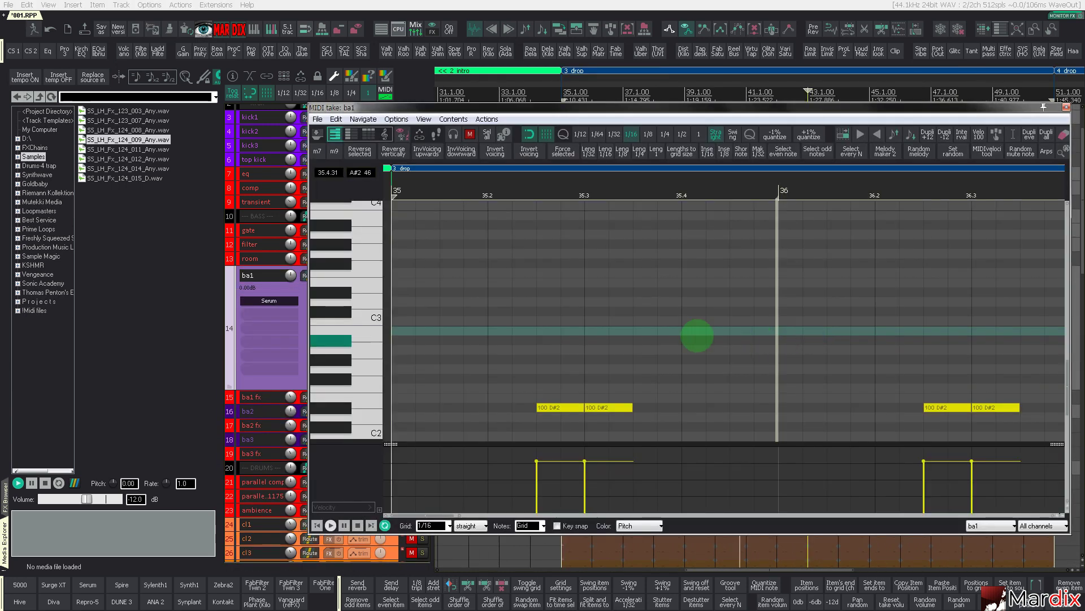
Add a third bass note directly after the two D#2 notes before 35.4 and raise it an octave to D#3
click(603, 410)
drag(629, 408, 680, 411)
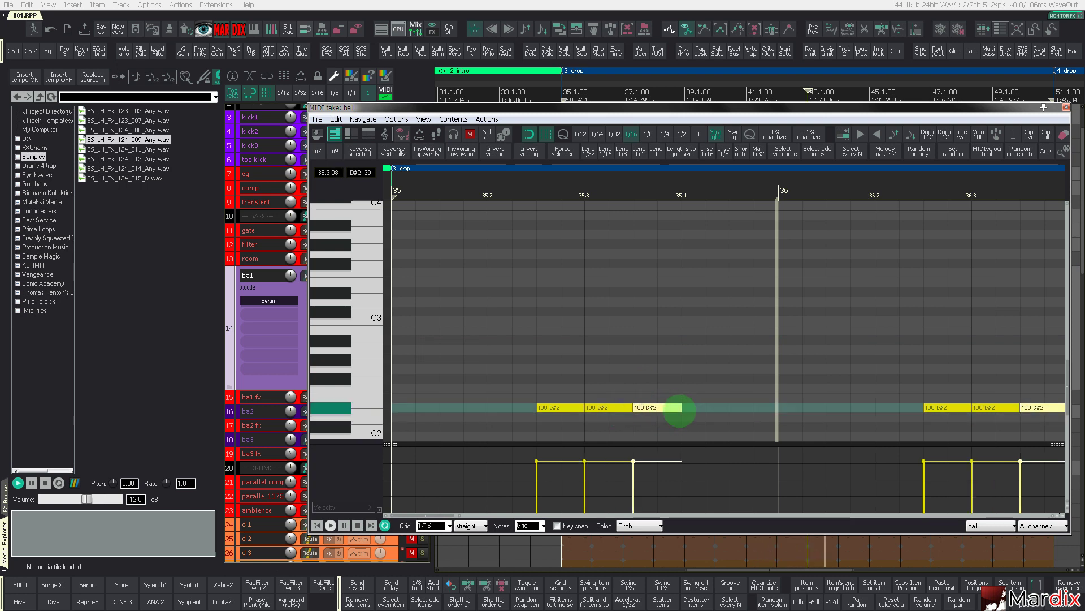
key(ctrl+Up)
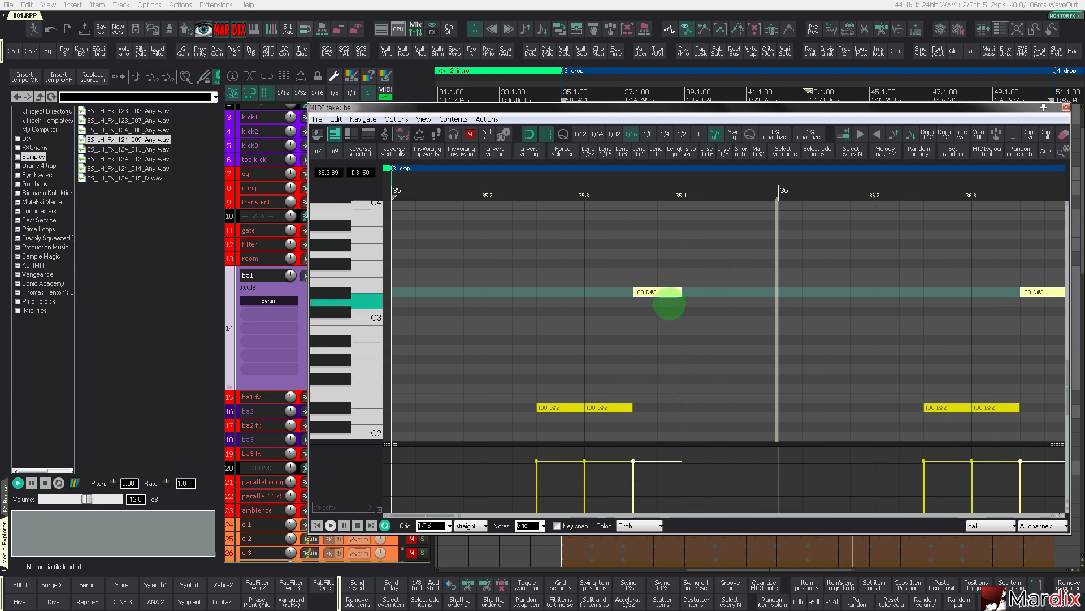
Shorten the added bass note to a sixteenth ending at 35.4 and, with key snap on D# natural minor, lower it to F#2
drag(681, 295, 674, 360)
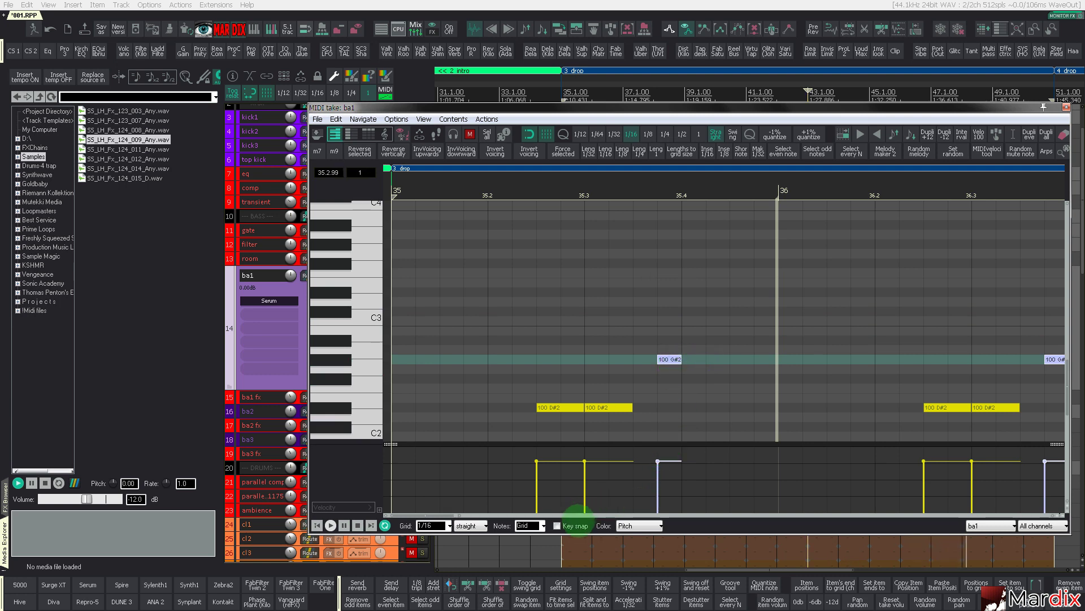
click(575, 523)
drag(672, 359, 673, 378)
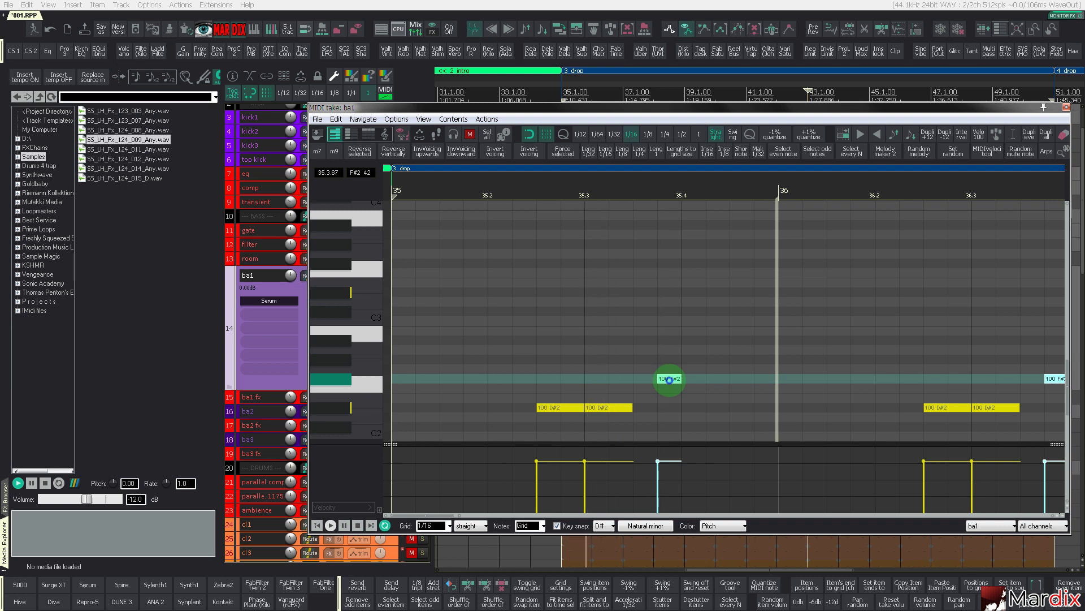
Move the F#2 bass notes to end on the bar line, delete the one just before bar 36, and close the MIDI editor
drag(669, 380, 751, 378)
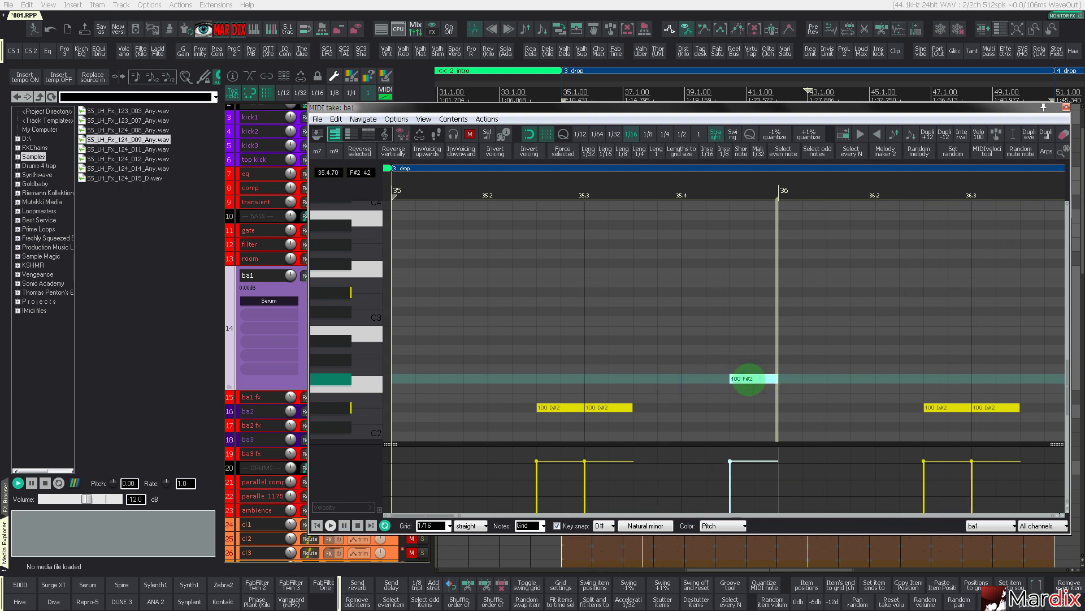
scroll(750, 378, down, 2)
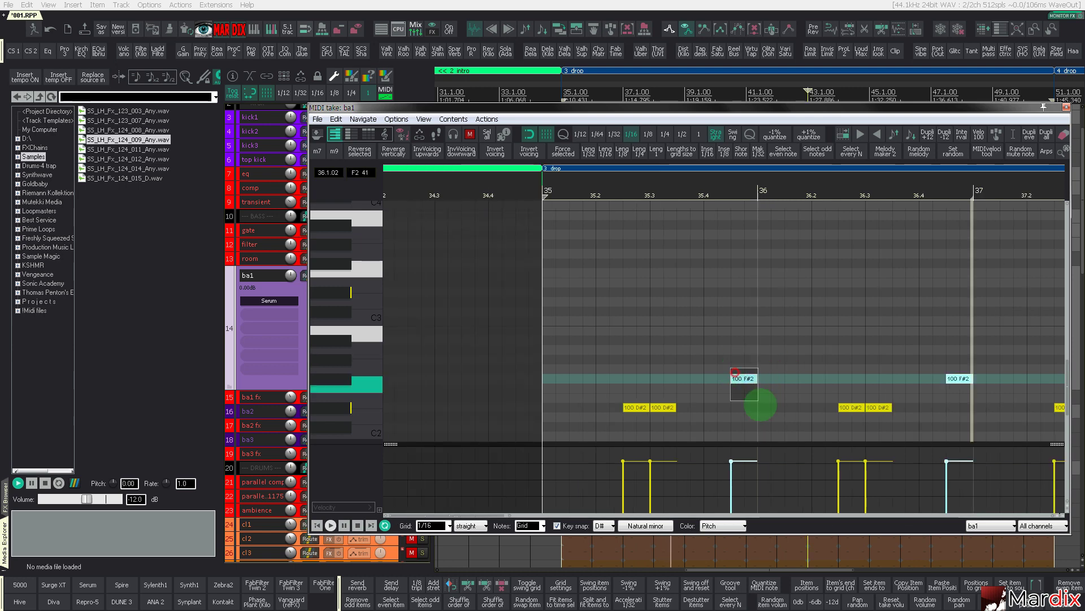
key(Delete)
key(Escape)
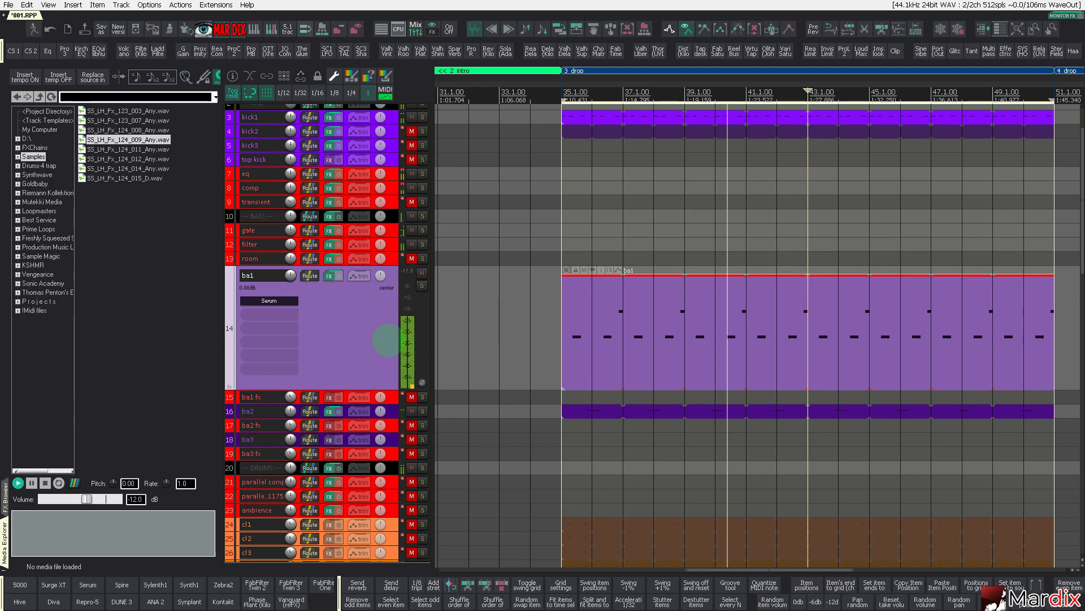
Try the drop with the hh3 hat unmuted and hh2 muted, and restore both mute states
scroll(388, 339, down, 5)
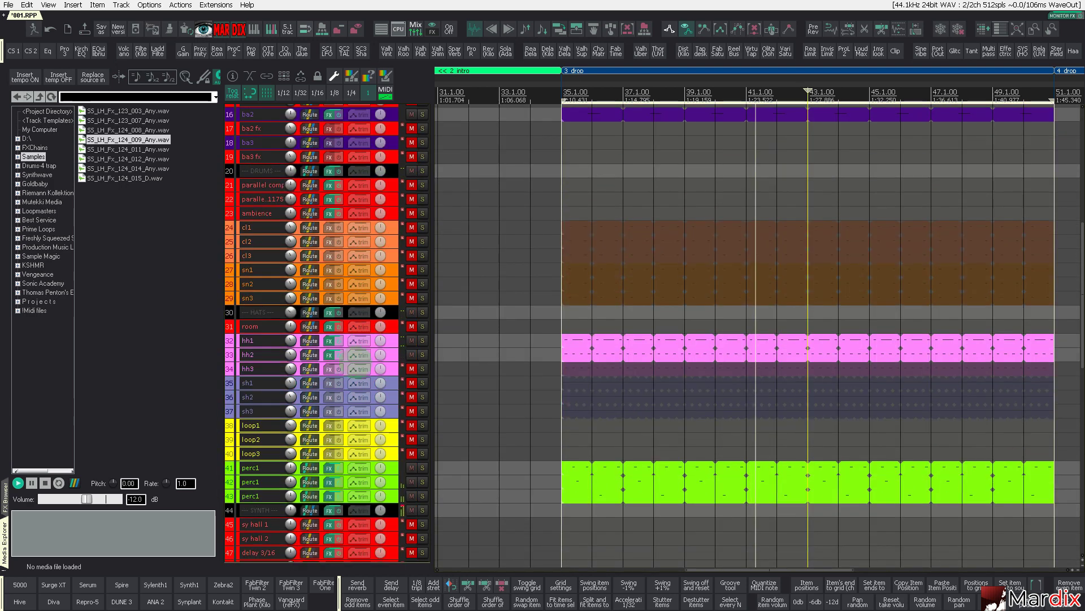
scroll(359, 367, up, 1)
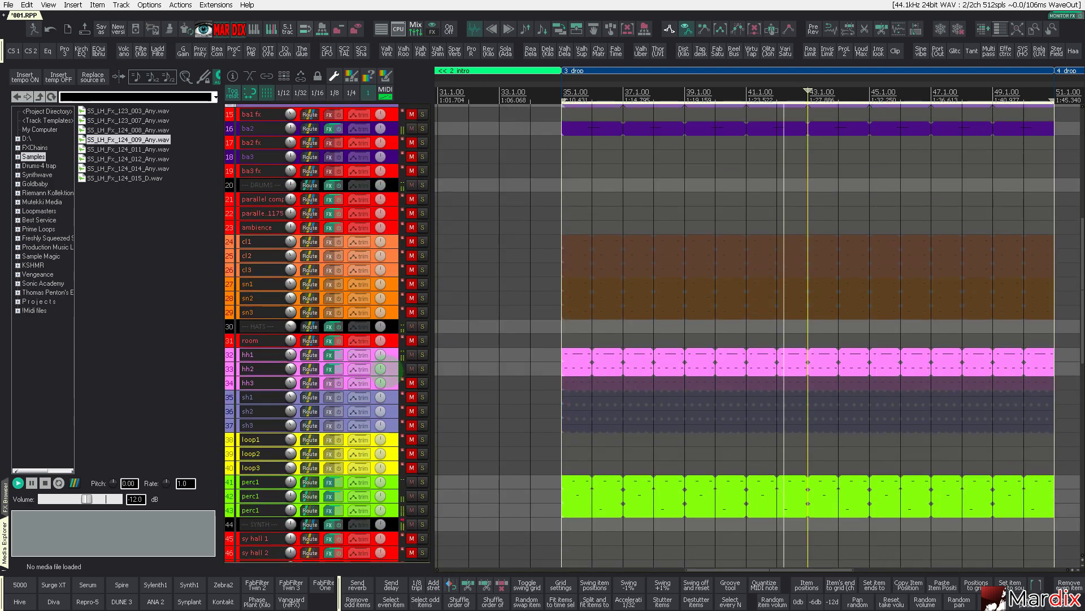
click(412, 383)
click(411, 368)
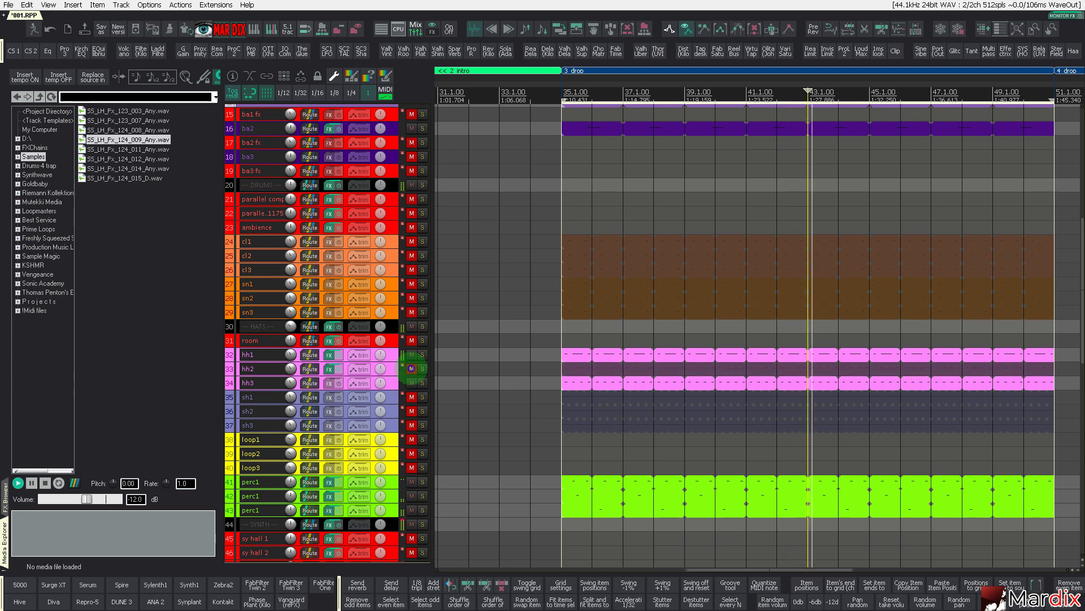
click(412, 368)
click(412, 383)
Expand the hh2 track, mute hh1, and open hh2's ReaSamplOmatic5000 sampler
double_click(404, 368)
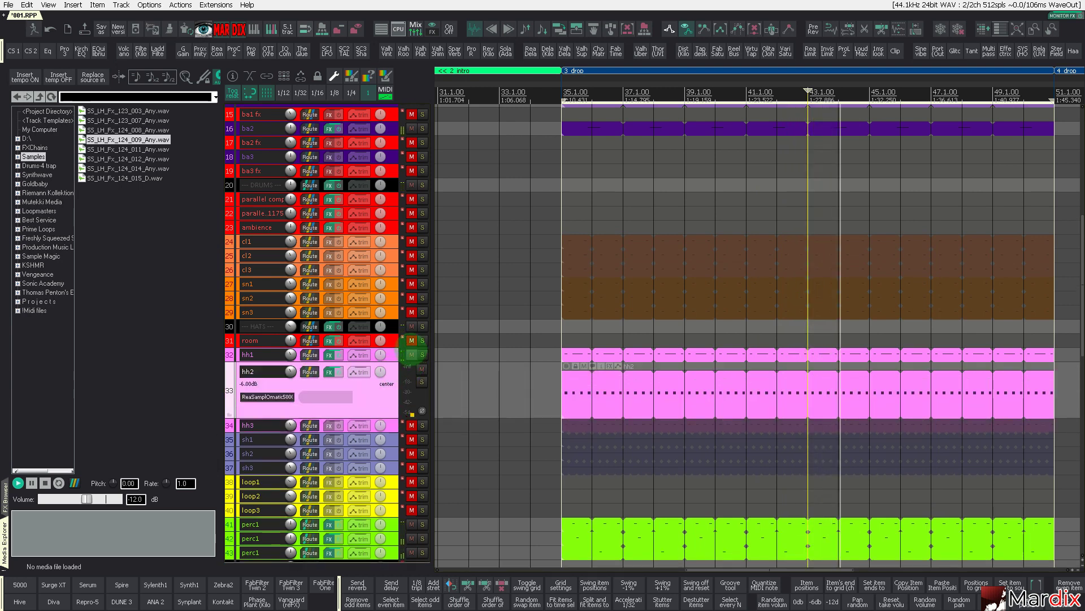
click(411, 355)
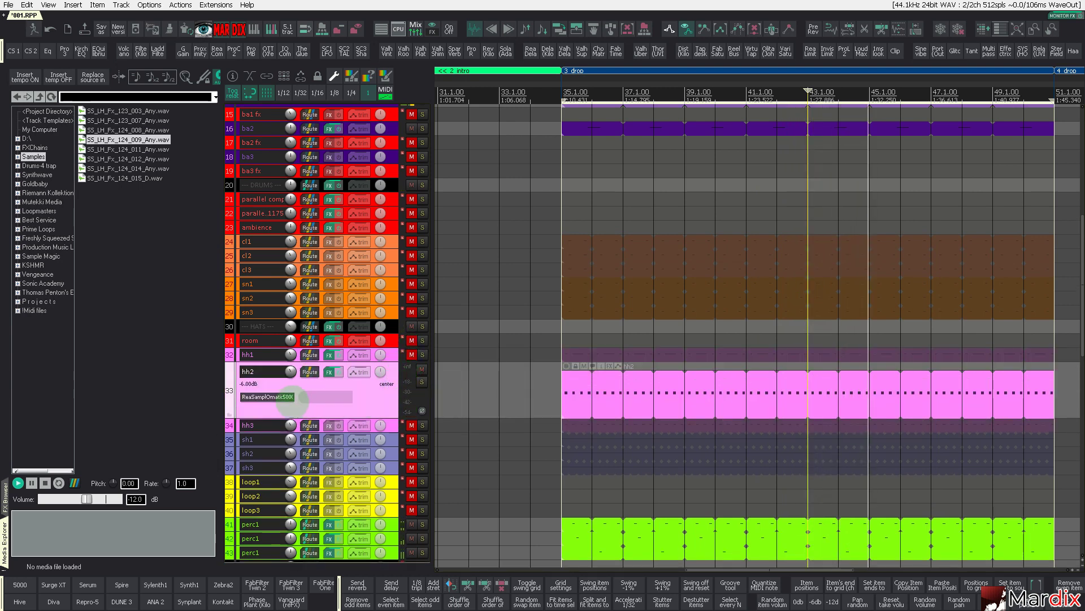
click(290, 396)
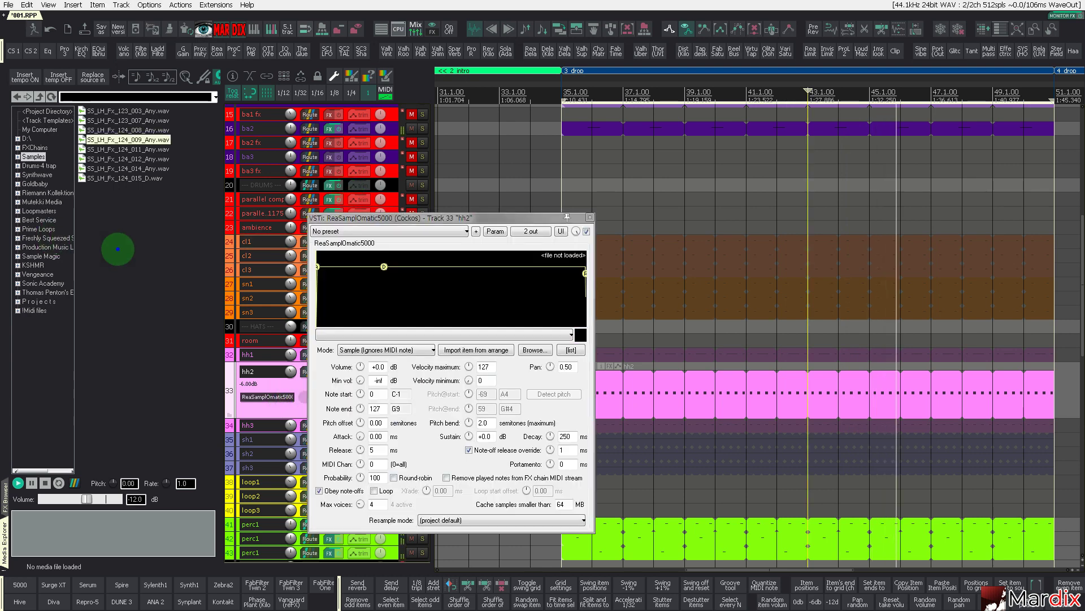
Browse to the Background_Loops sample folder and audition the background loops 123_001 to 123_003
key(BackSpace)
key(Up)
key(Up)
key(Up)
key(Up)
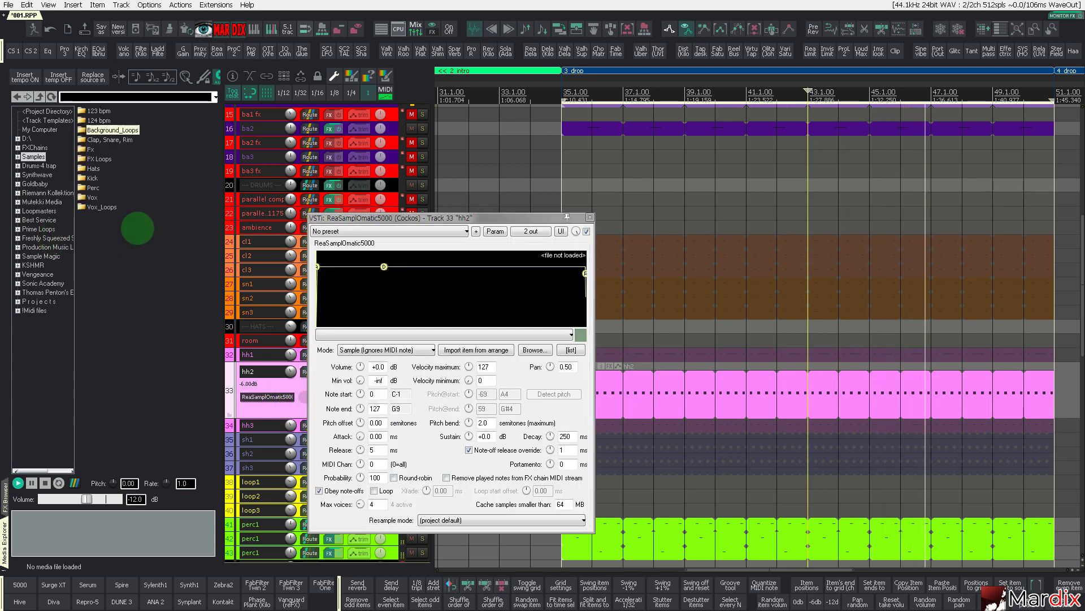
key(Return)
key(Down)
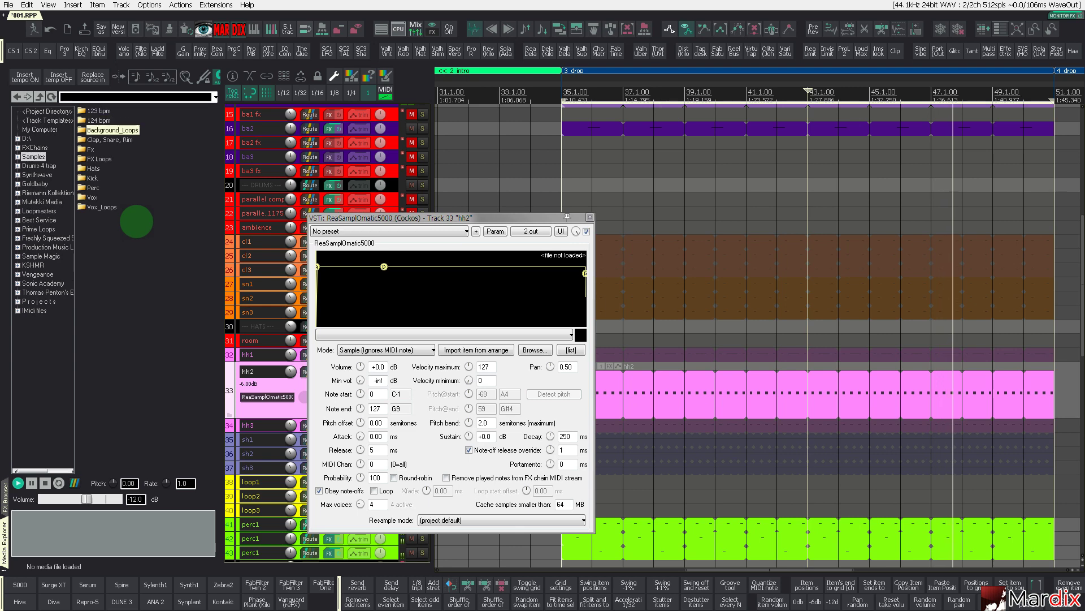
key(Return)
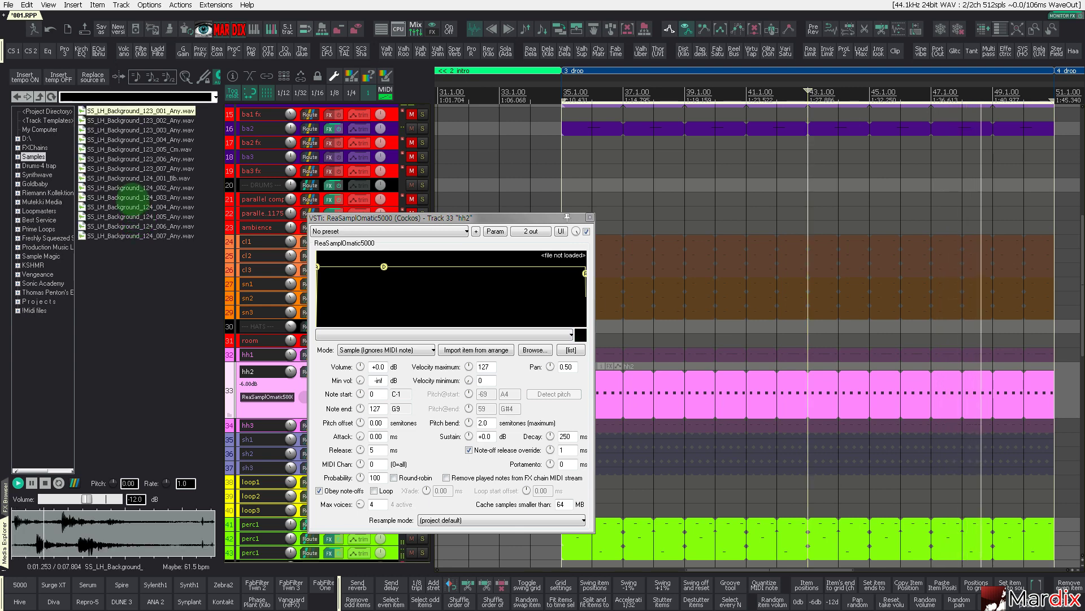
key(Down)
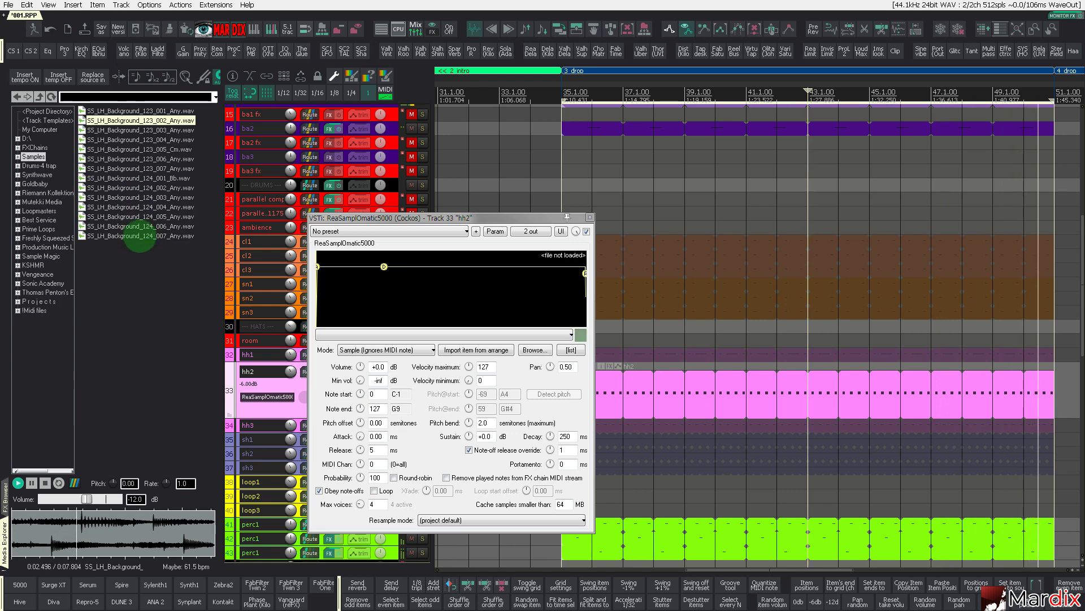
key(Down)
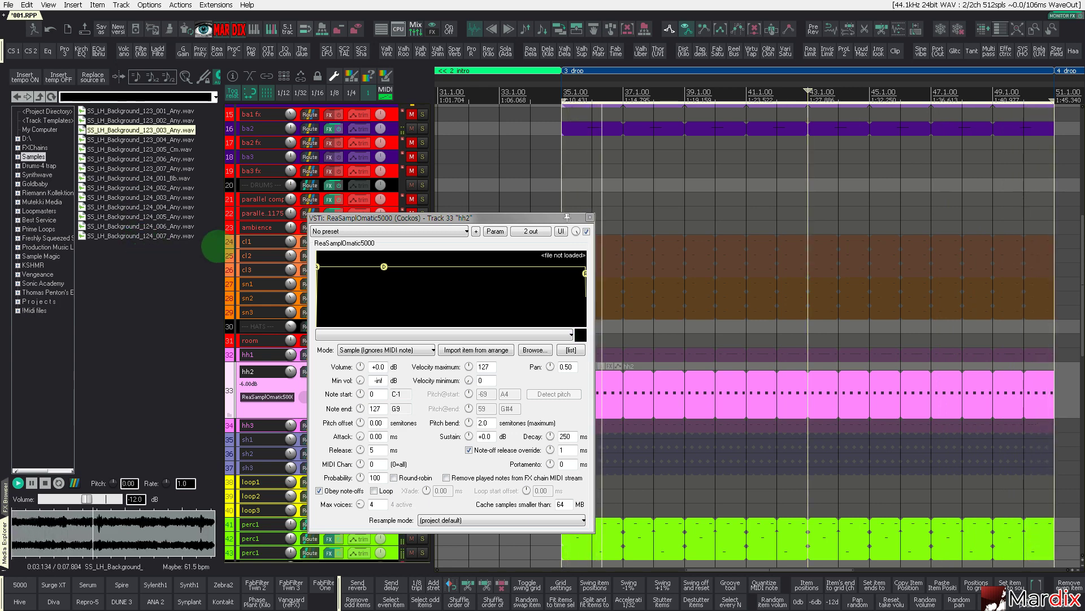
Close the hh2 sampler, then unmute the atmo1 track and expand it to a tall height
click(590, 217)
scroll(398, 345, down, 10)
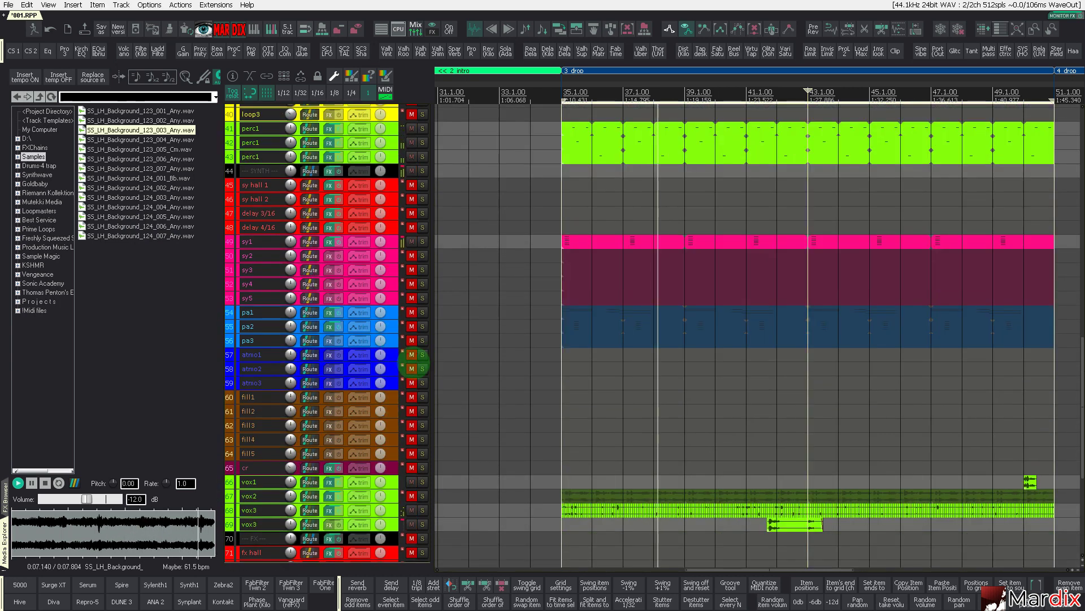
click(395, 355)
scroll(397, 357, up, 9)
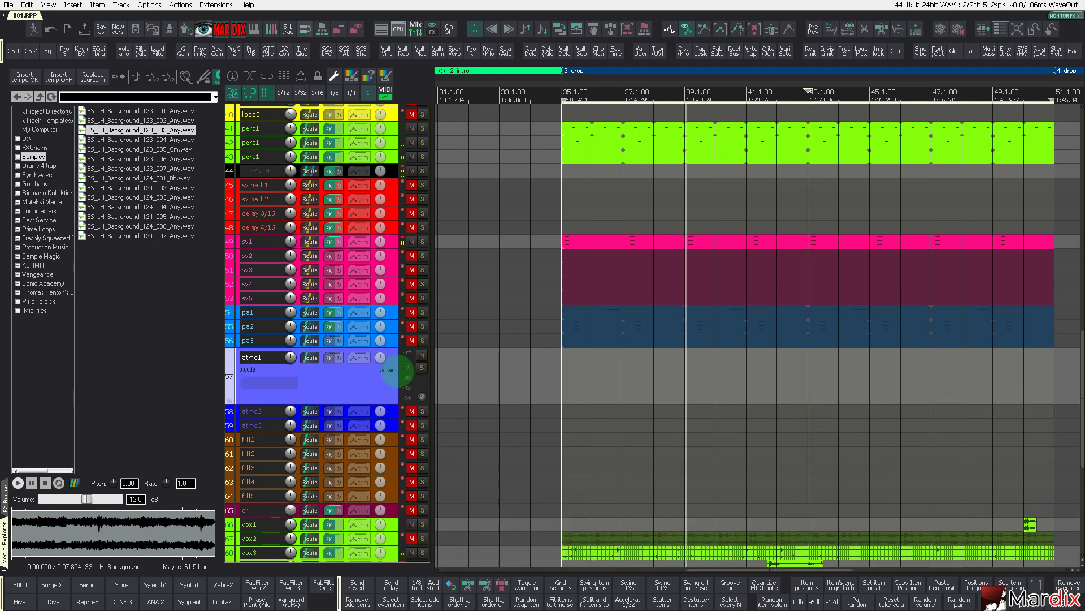
Audition the background loops from 123_004 to 124_002 and place SS_LH_Background_124_002_Any.wav on atmo1 at bar 35
click(177, 140)
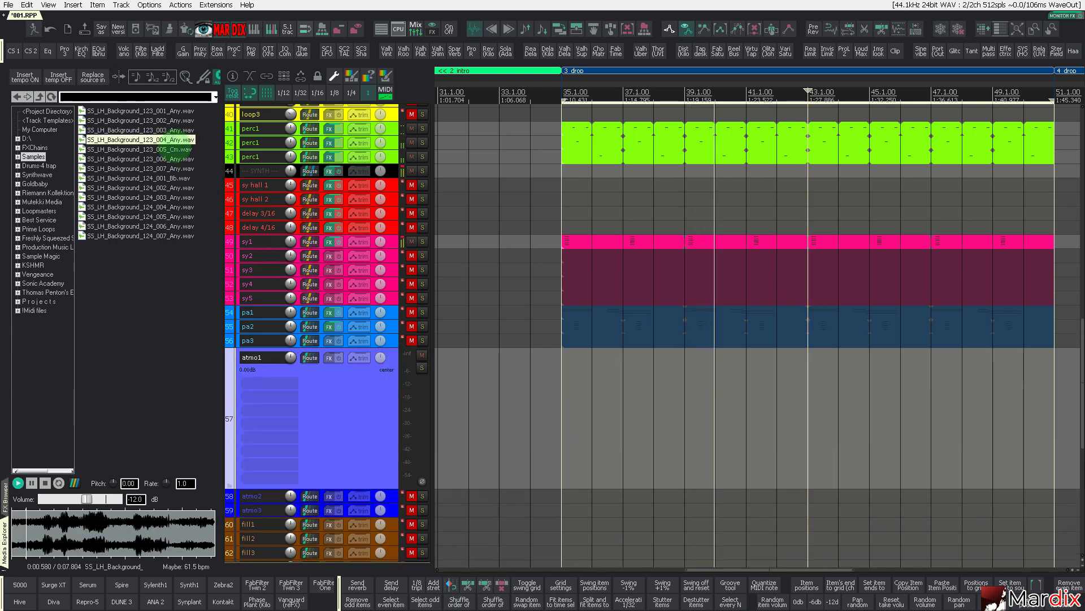
click(177, 149)
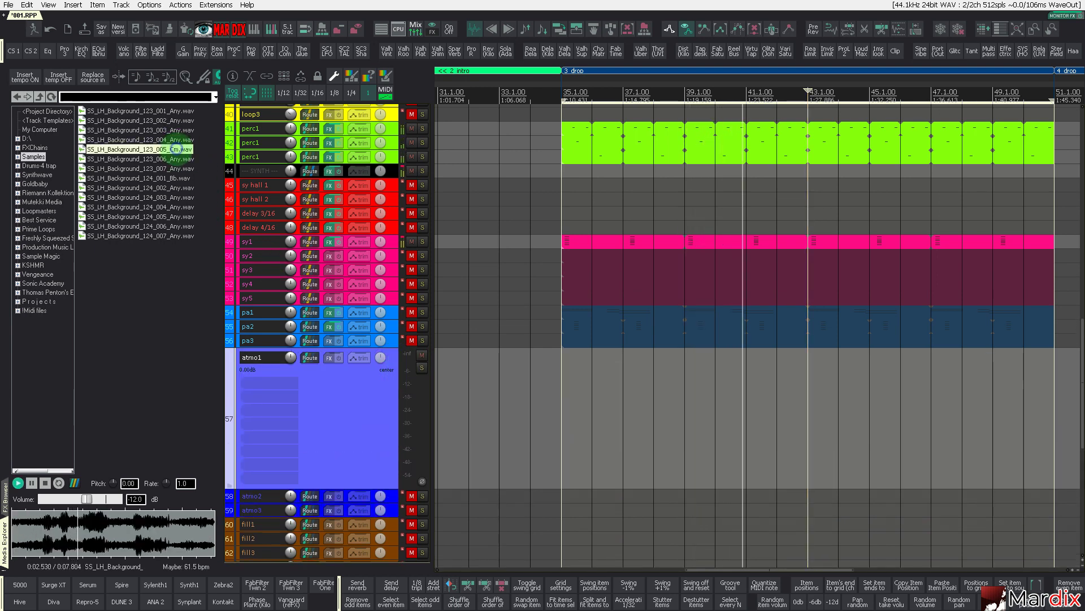
key(Down)
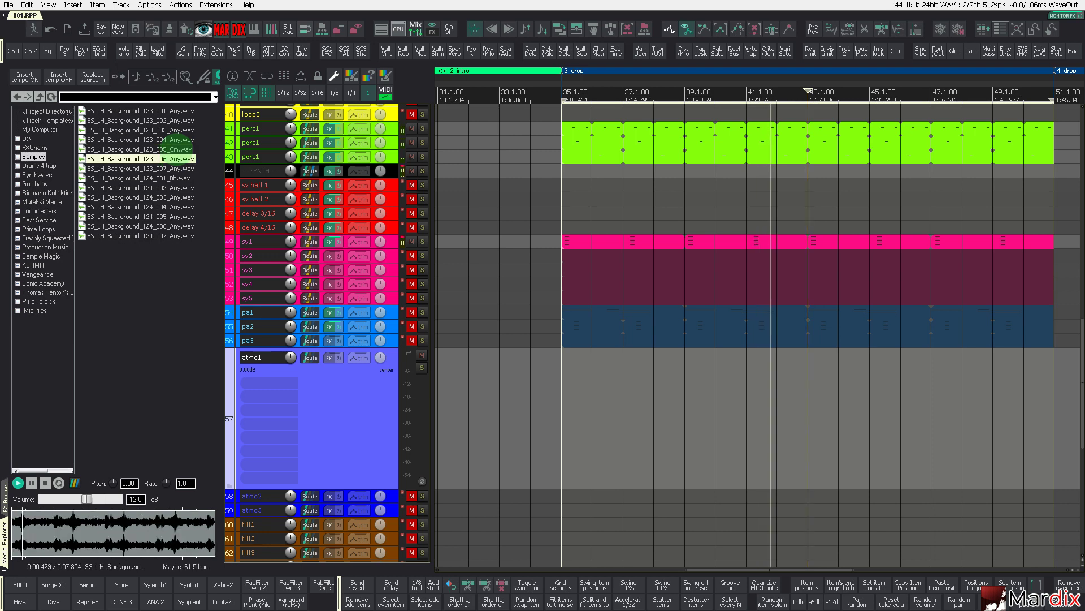
click(182, 168)
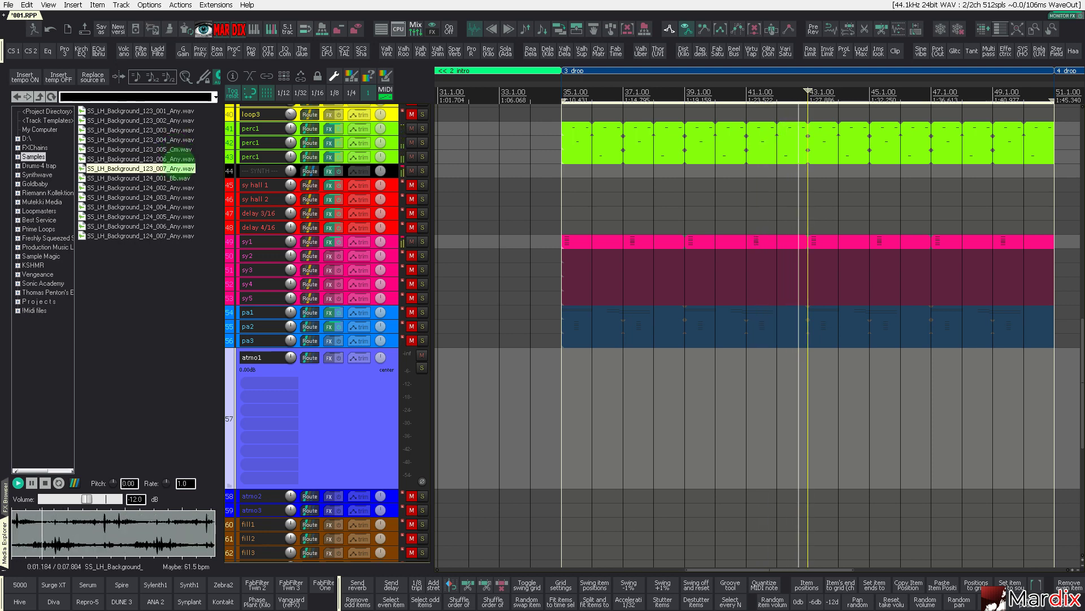
key(Down)
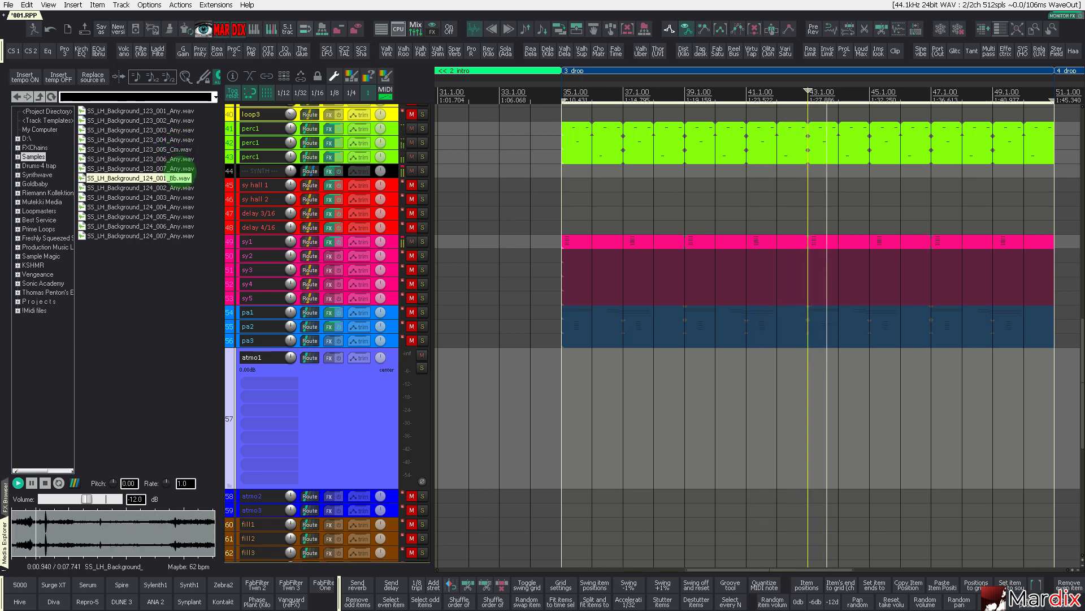
key(Down)
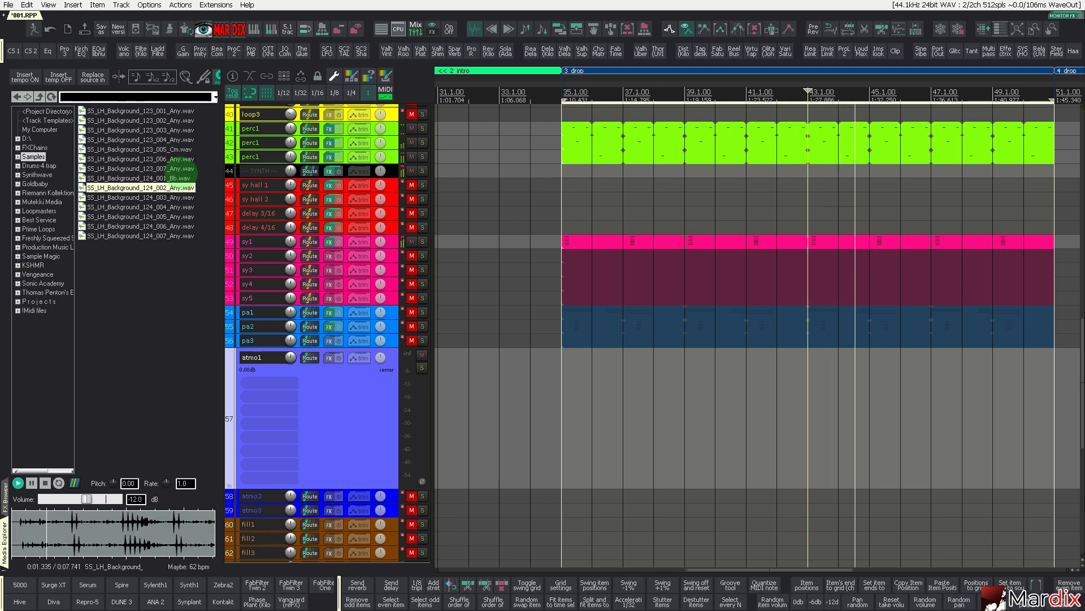
drag(186, 187, 599, 398)
Set the atmo1 item's pitch shift mode to Rrreeeaaa and time-stretch the item to the drop's end at 51.1
double_click(599, 399)
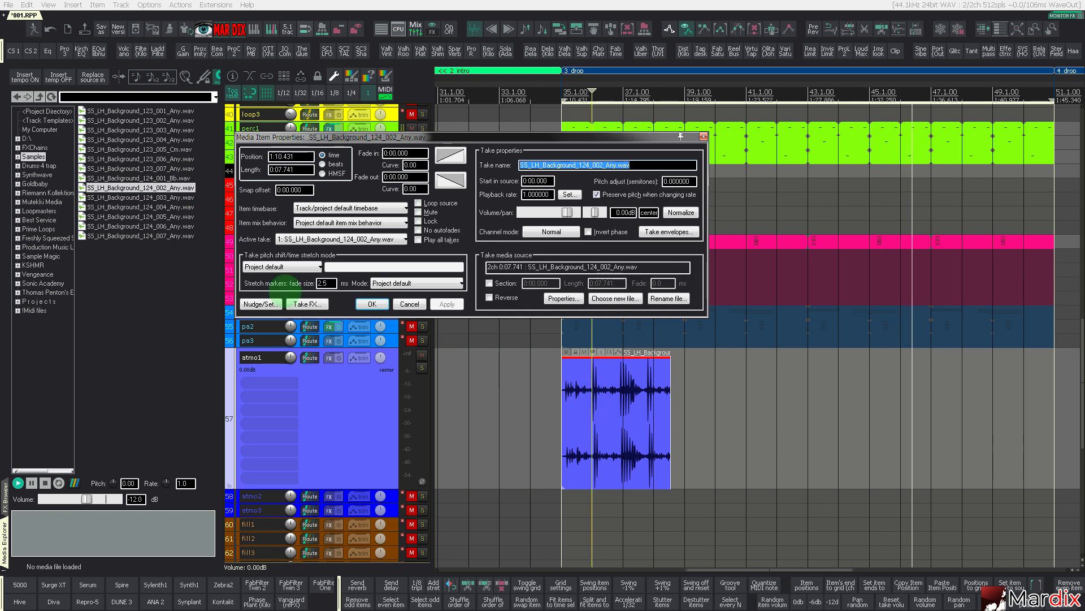
click(281, 267)
click(273, 320)
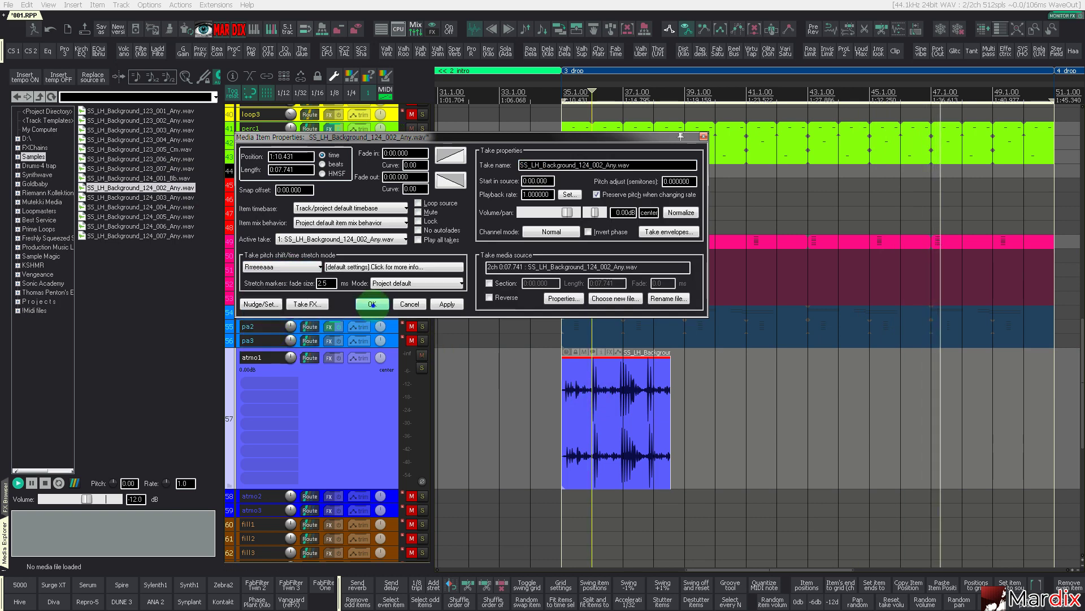
click(372, 304)
drag(668, 411, 1054, 395)
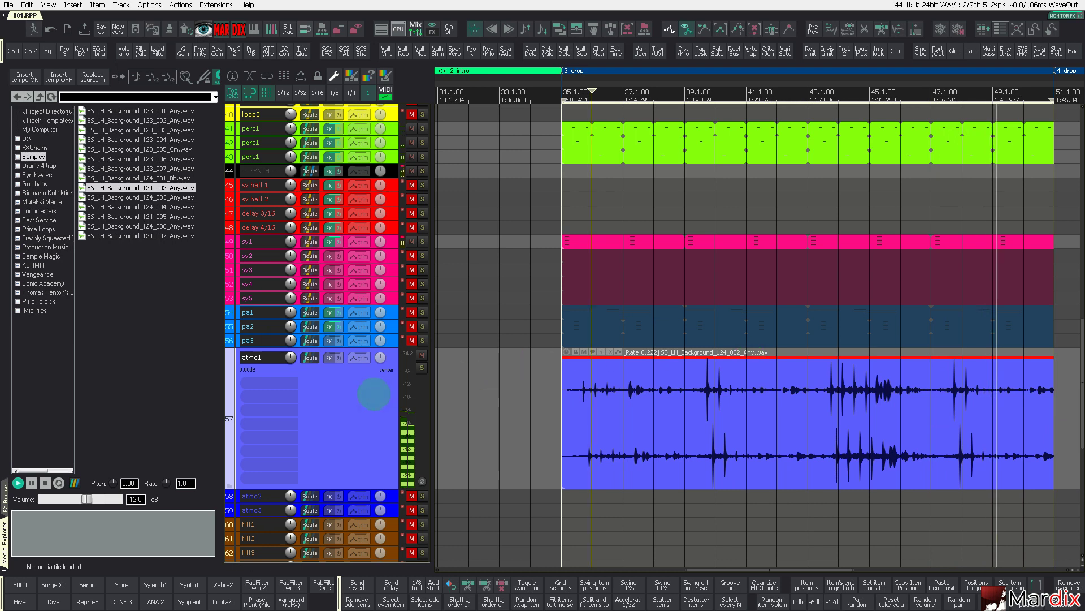
Add ReaEQ to atmo1, raise its high-pass band slightly above 100 Hz, and place the edit cursor at 37.1
key(e)
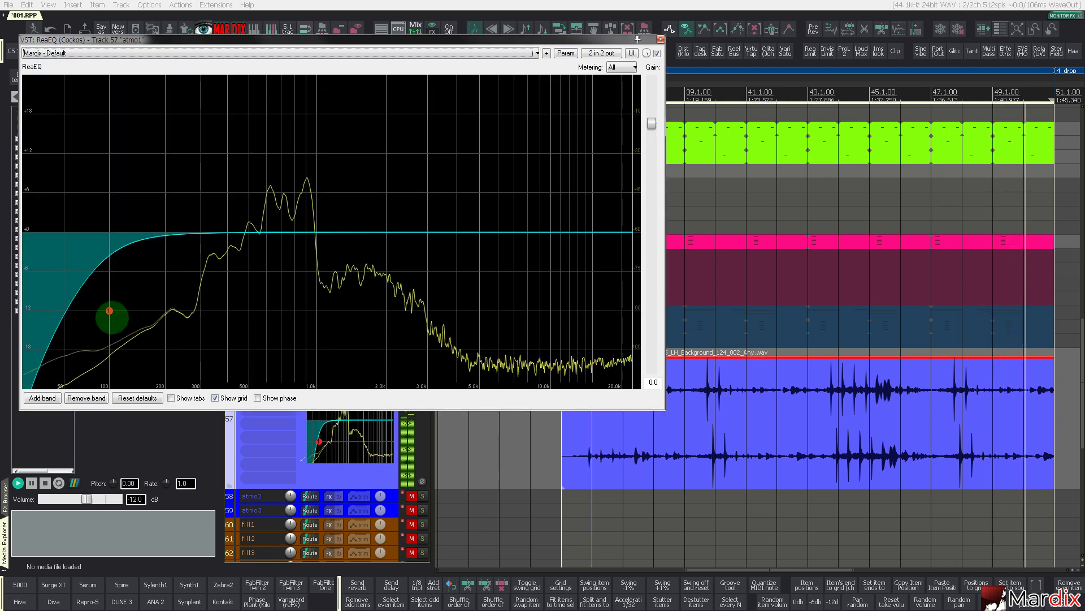
drag(110, 310, 121, 310)
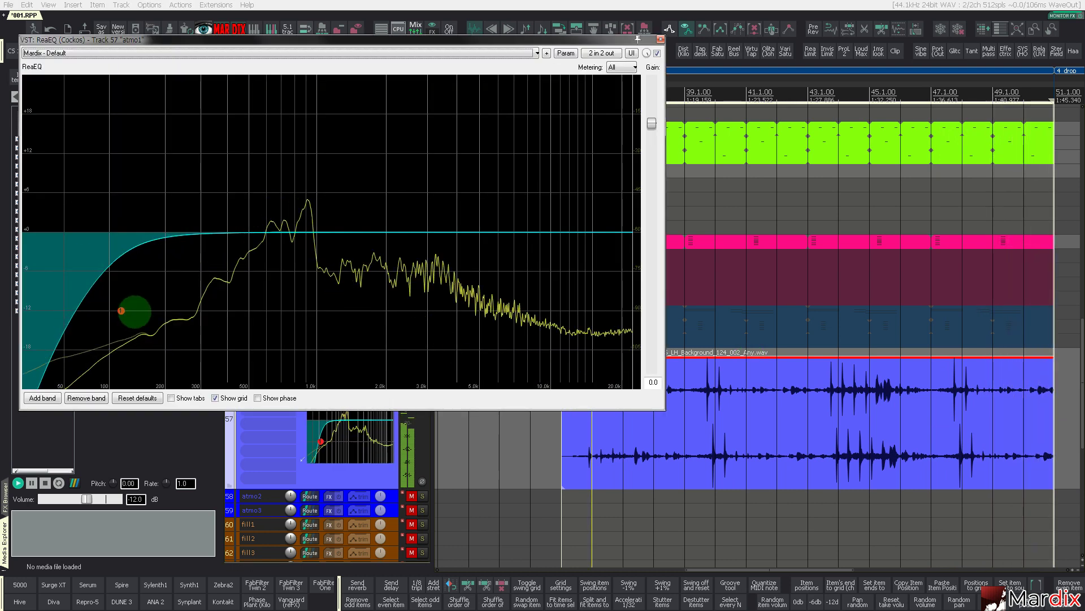
key(Escape)
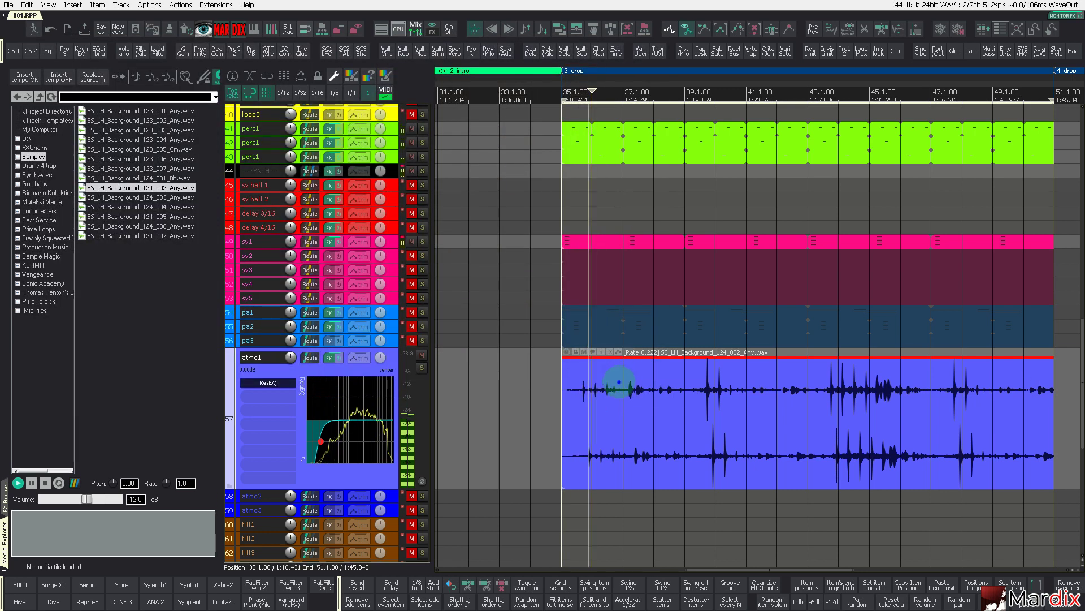
click(622, 379)
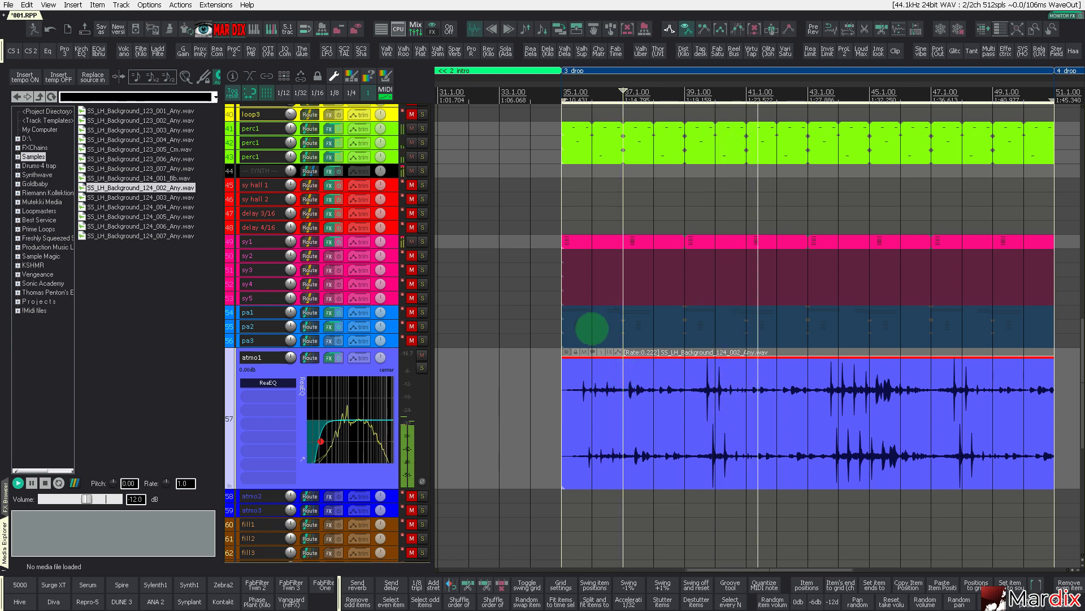
Expand the sy1 track and open its Surge XT synth
scroll(516, 320, up, 3)
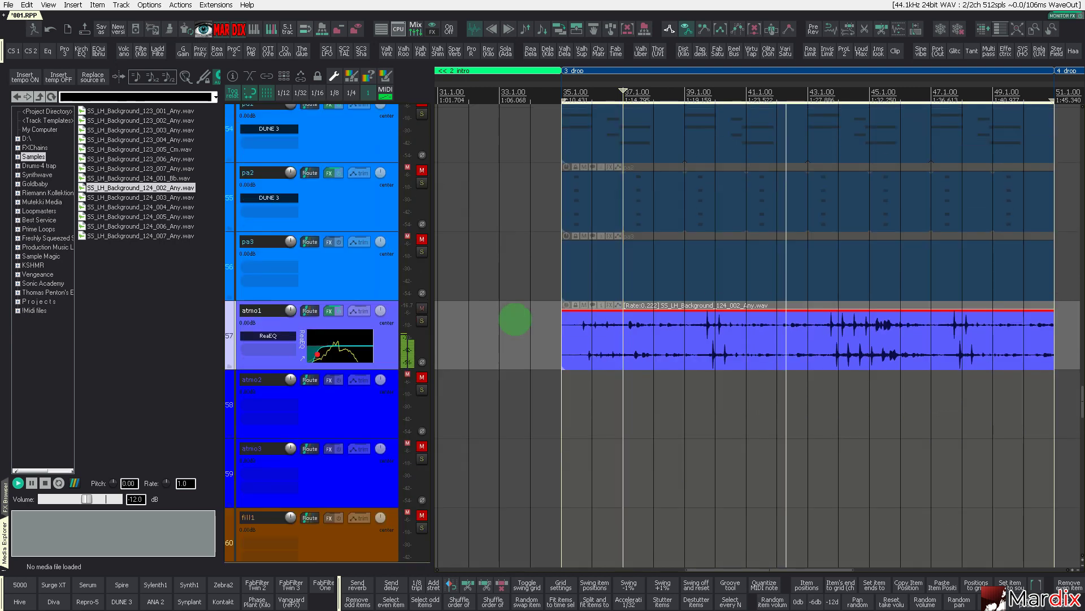
scroll(516, 320, down, 4)
scroll(428, 338, up, 6)
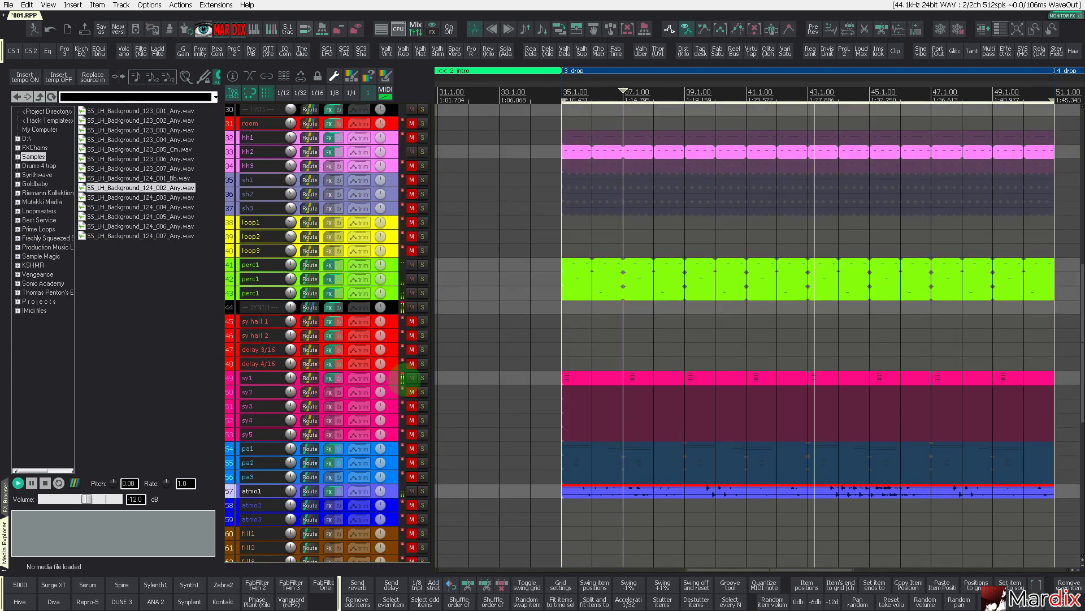
click(394, 378)
key(grave)
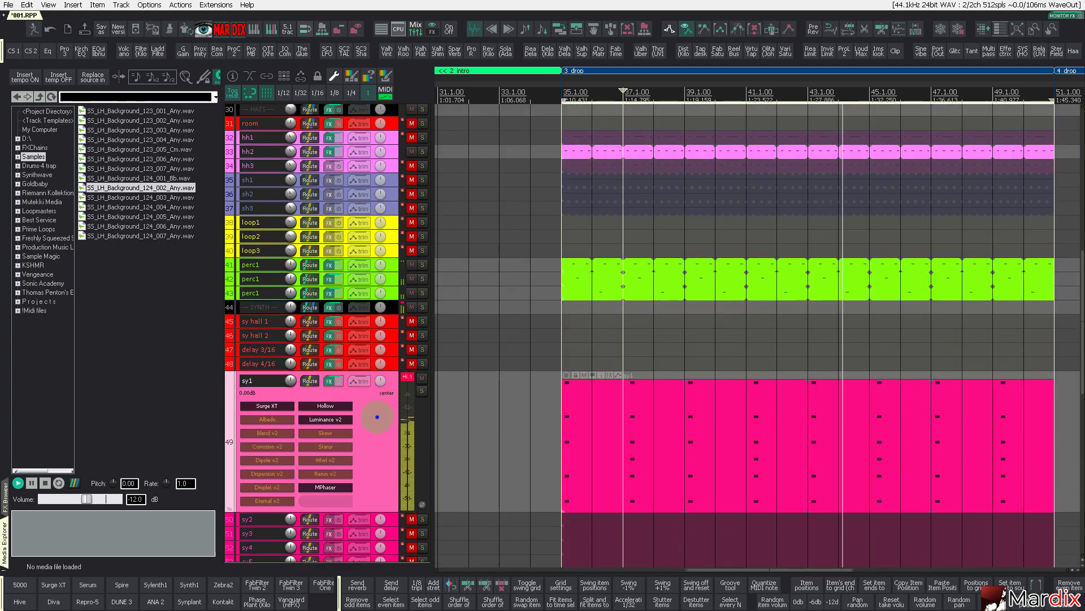
right_click(405, 390)
key(Escape)
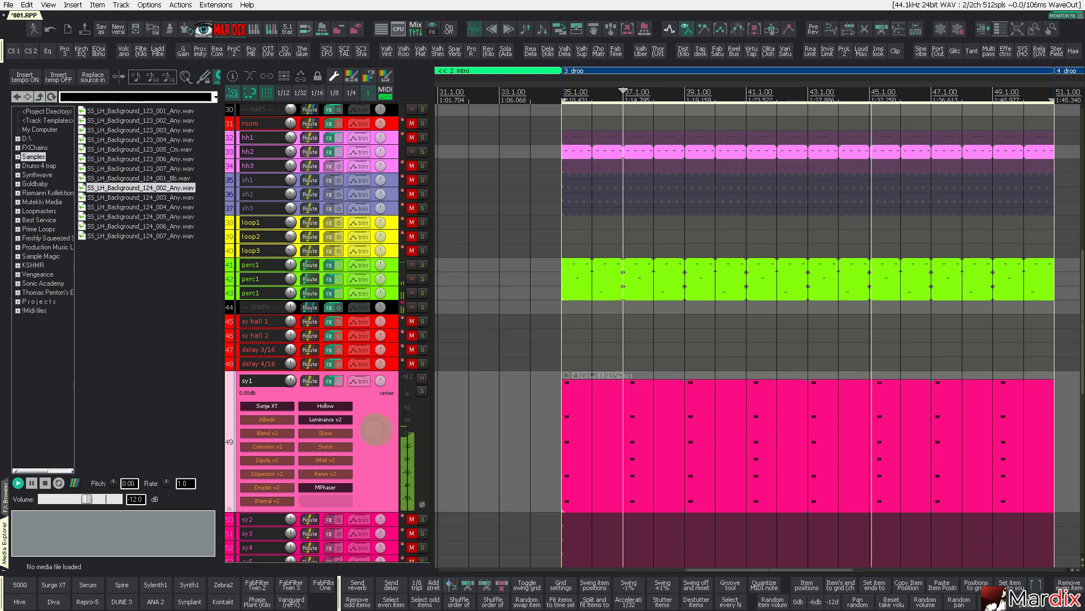
click(282, 406)
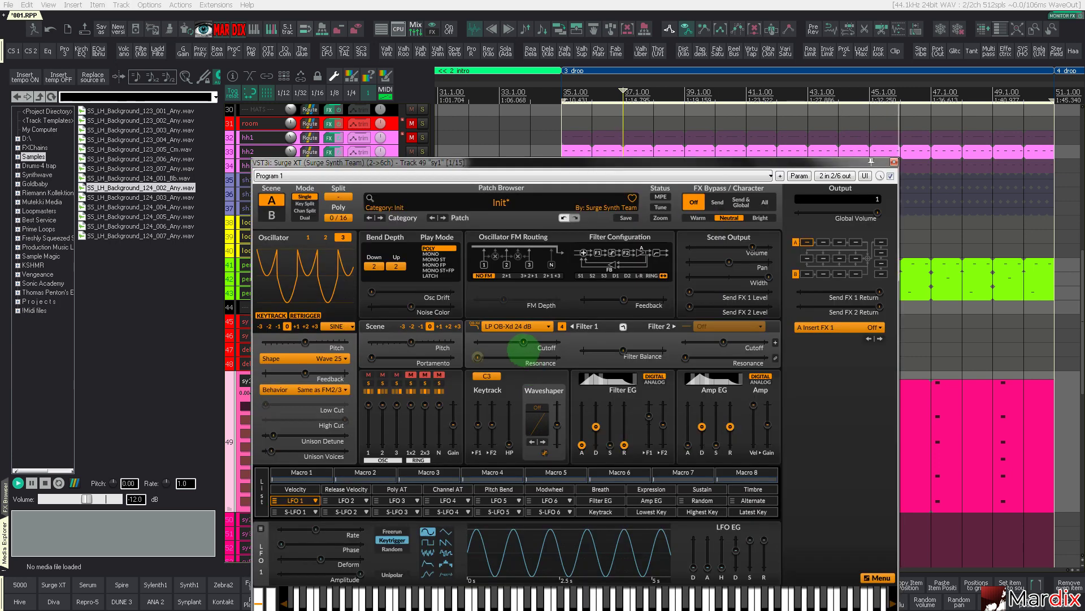
Sweep Surge XT's Filter 1 cutoff upwards on sy1 while the drop plays
click(523, 342)
drag(530, 341, 537, 342)
click(556, 341)
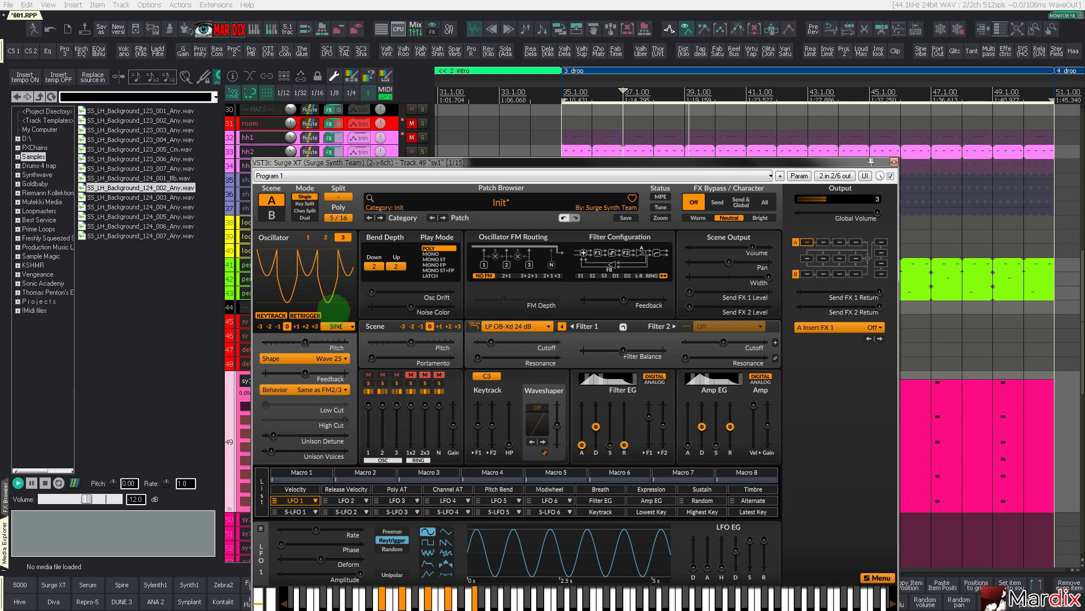
Switch oscillator 3 in sy1's Surge XT to the Modern type
click(338, 325)
mouse_move(391, 355)
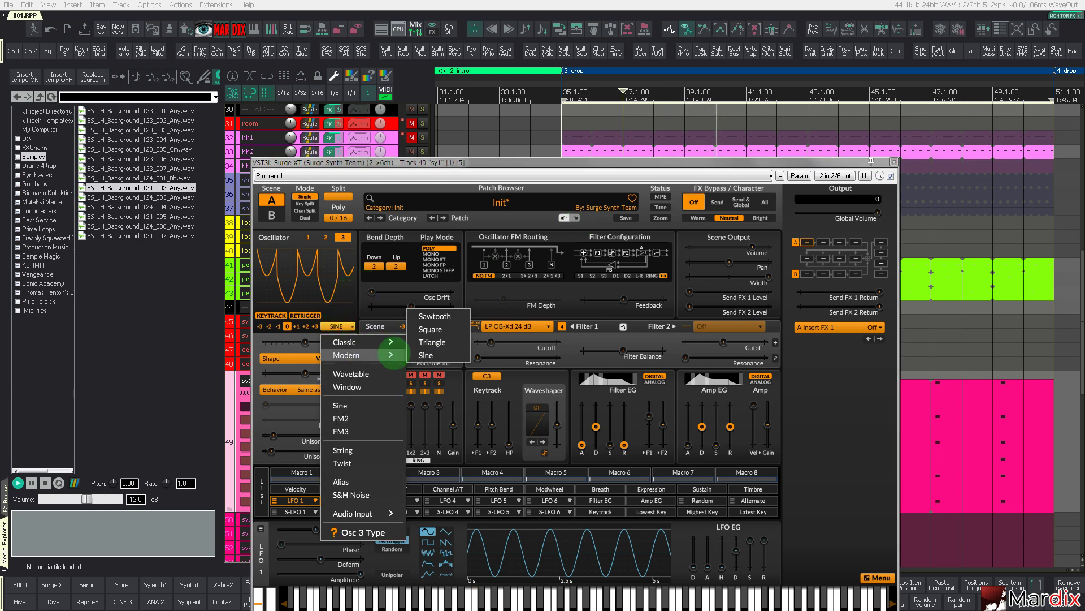
click(438, 332)
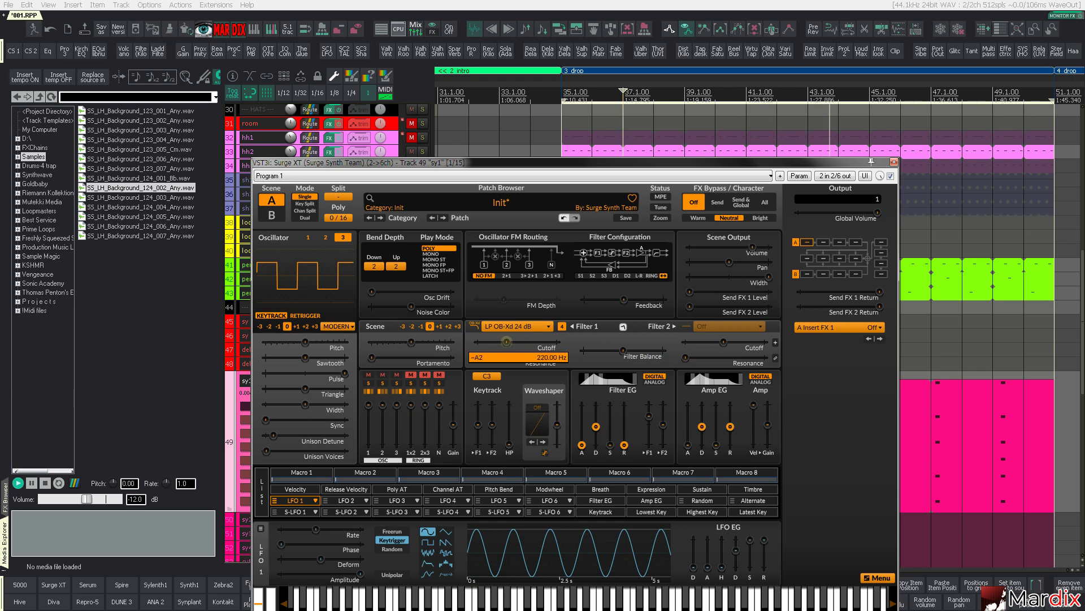
Adjust Surge XT's Filter 1 cutoff and set the mixer's noise level to -5 dB
drag(506, 341, 506, 342)
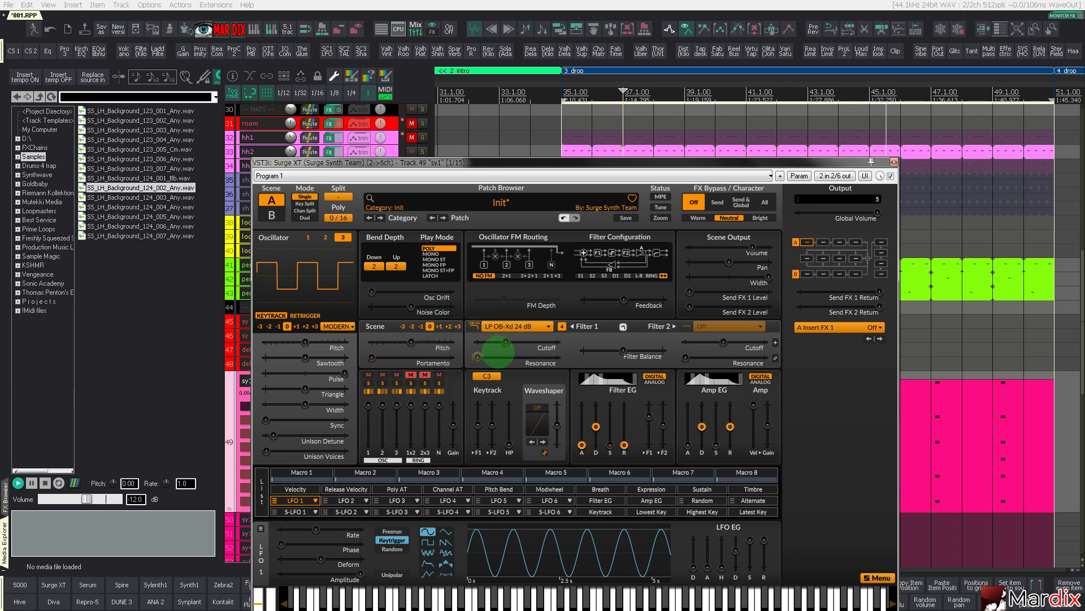
click(438, 405)
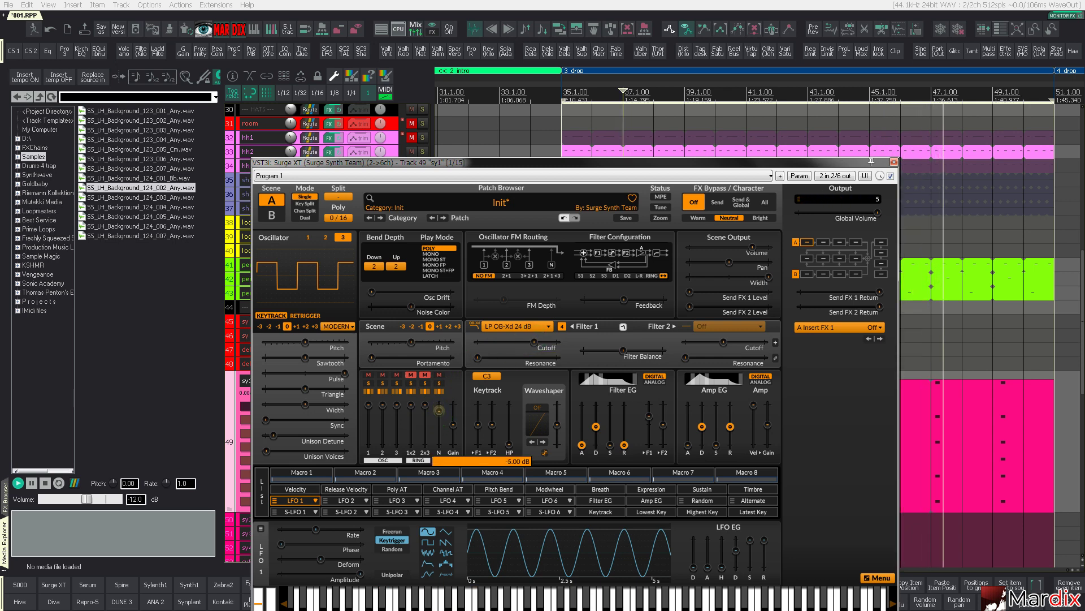
click(443, 342)
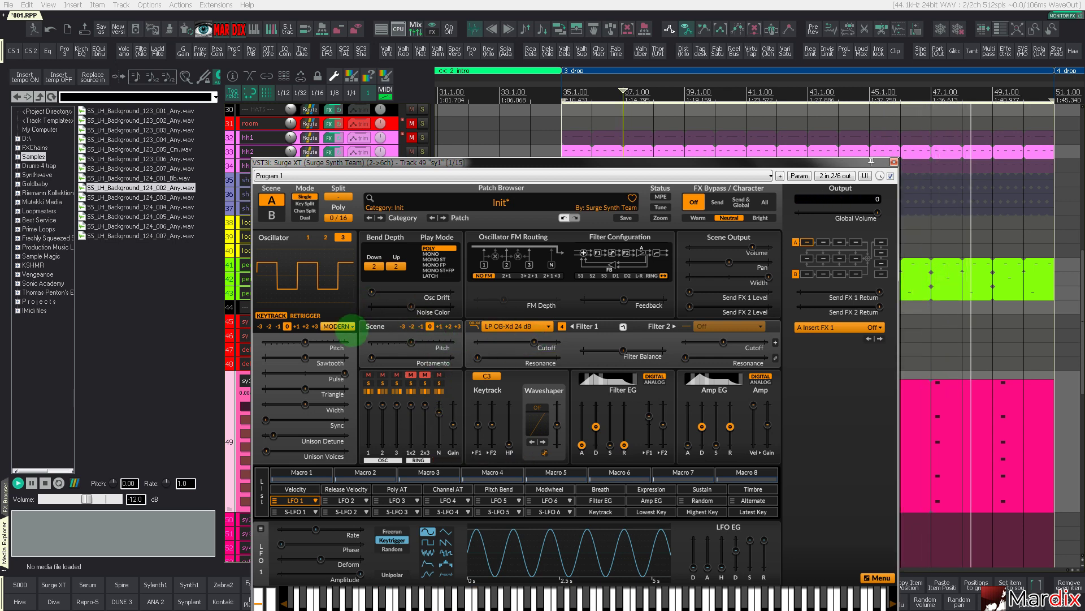
Change oscillator 3 to the Wavetable type and load the Sparkly 1 wavetable from the Rhythmic category
click(338, 326)
click(349, 374)
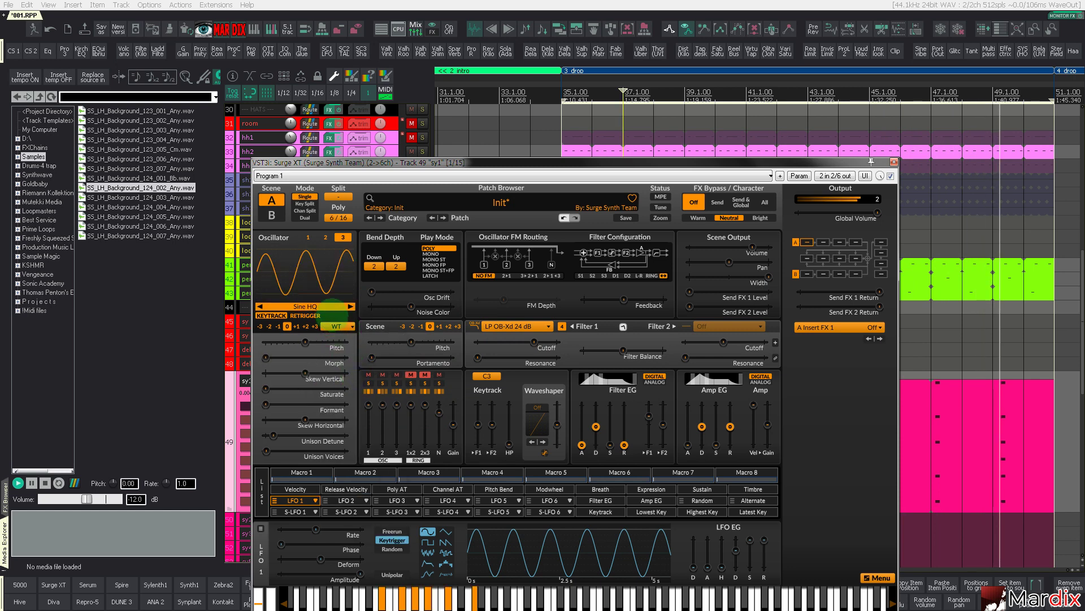
click(331, 305)
mouse_move(411, 417)
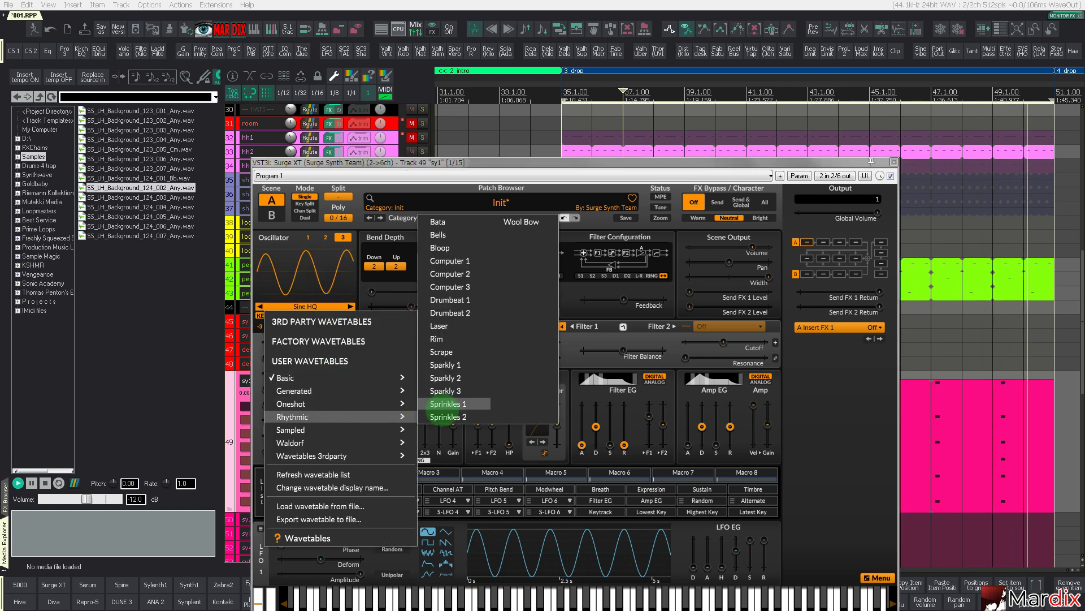
click(444, 444)
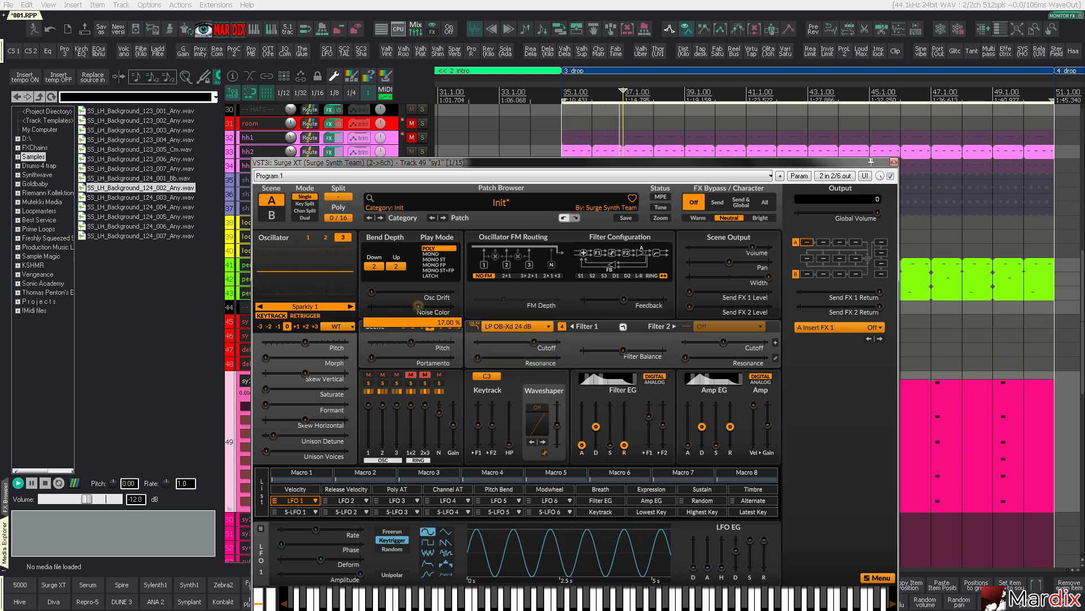
Set Surge XT's noise color to 17 %, change Filter 1 to the LP K35 lowpass, and close the synth
click(419, 305)
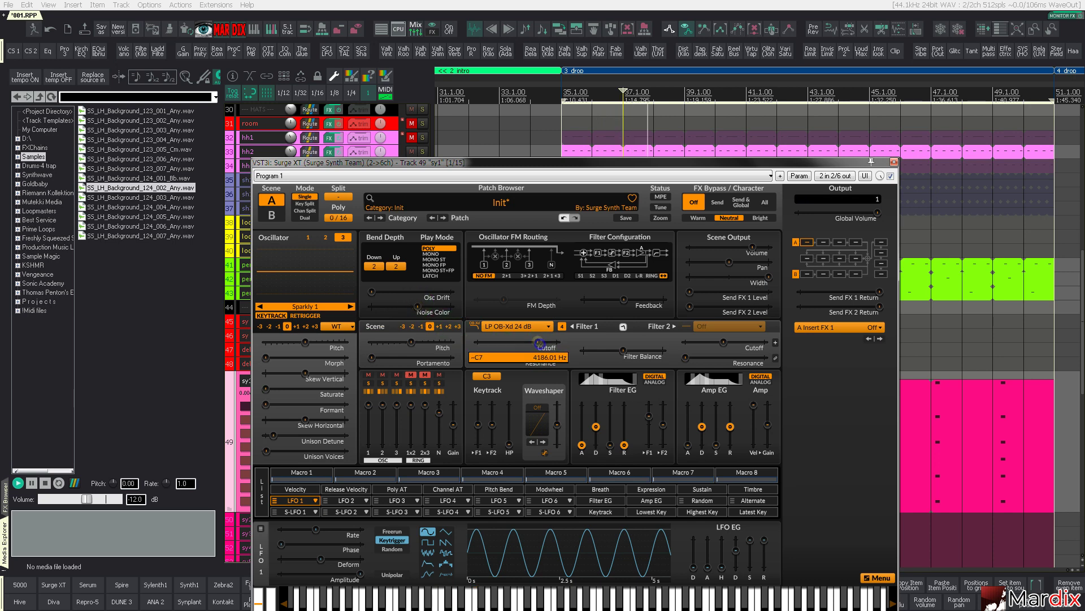
right_click(512, 327)
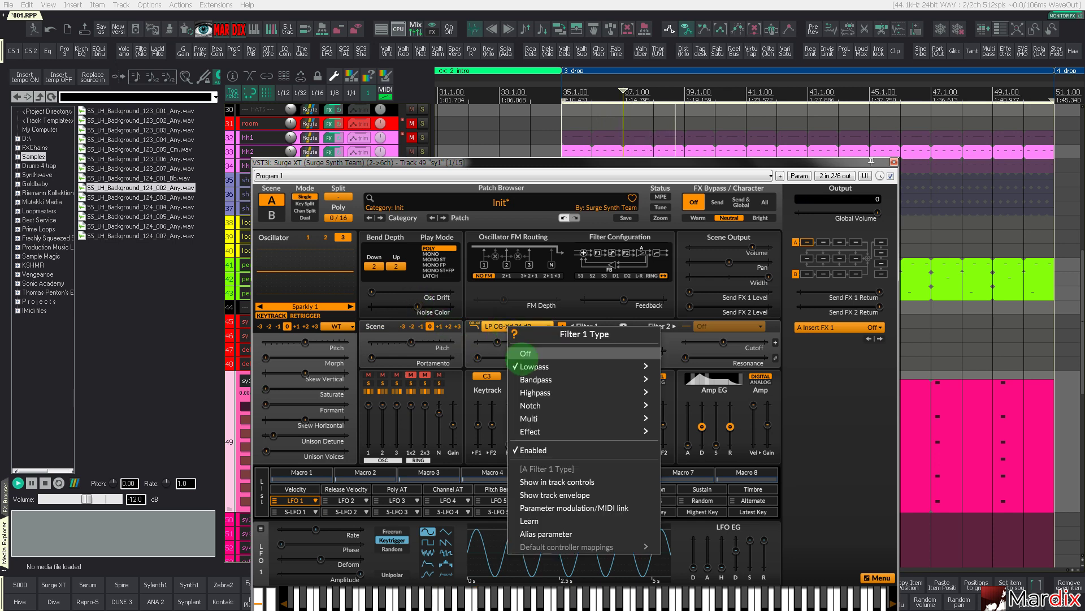
mouse_move(565, 366)
click(700, 300)
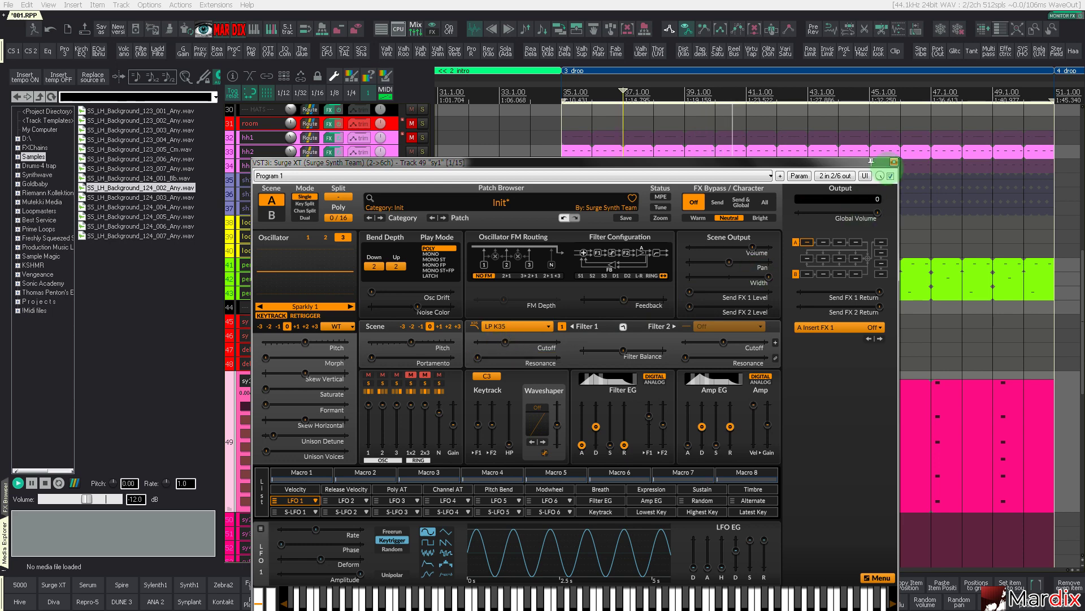
click(894, 163)
Expand the ba2 track and add the AIR Phaser effect after its One synth
scroll(735, 339, up, 5)
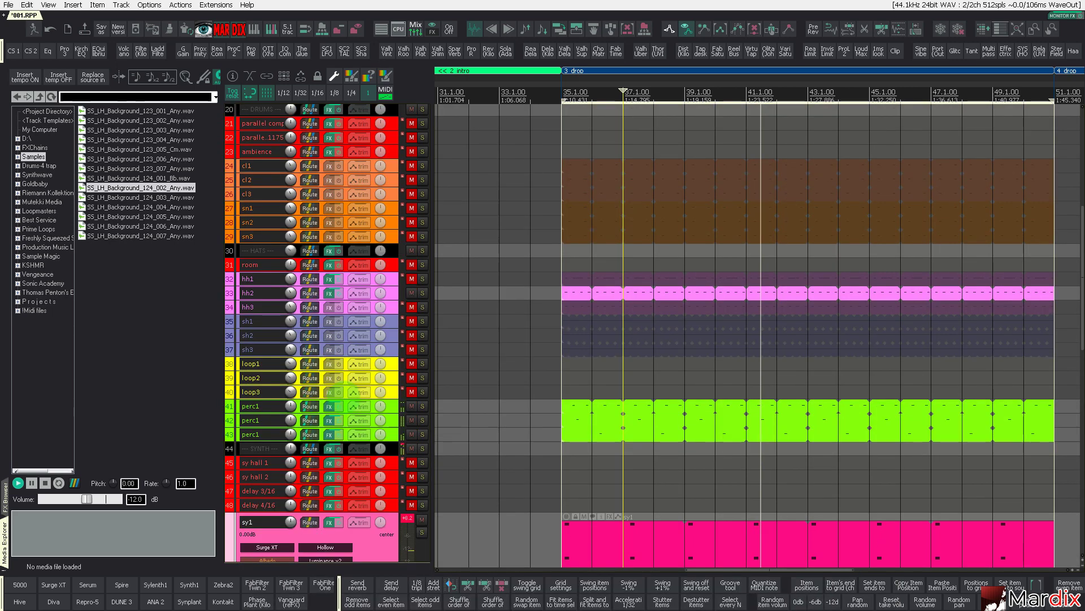
scroll(735, 339, up, 9)
click(395, 307)
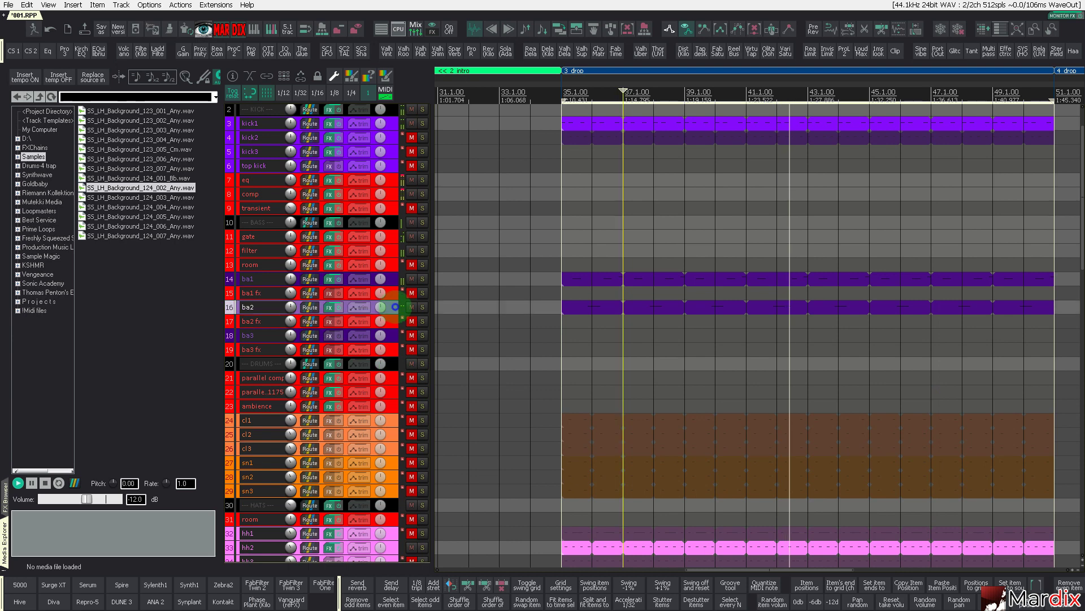
scroll(375, 327, up, 8)
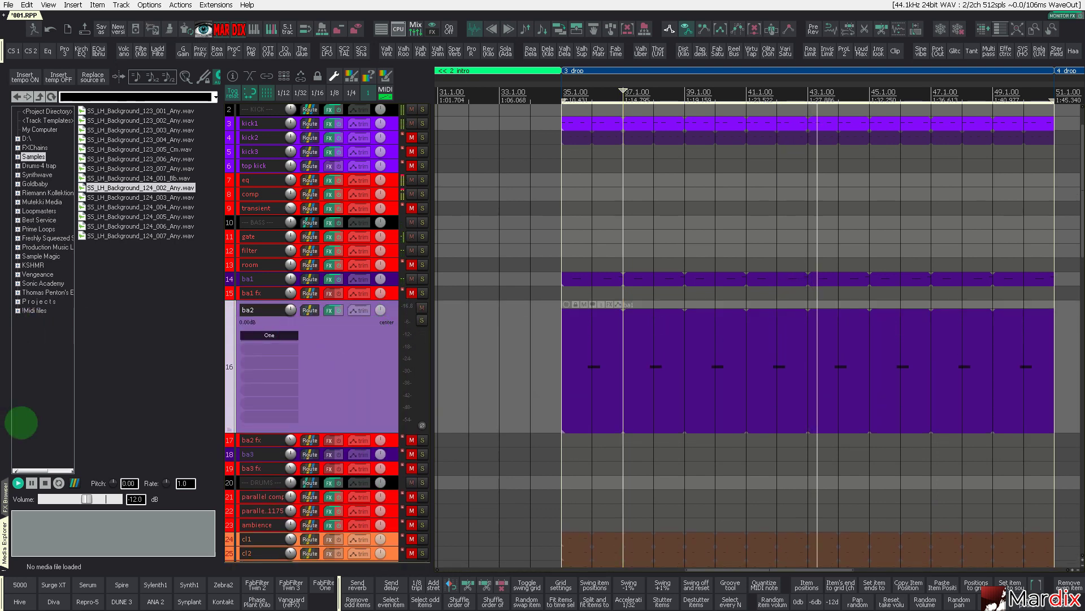
click(6, 495)
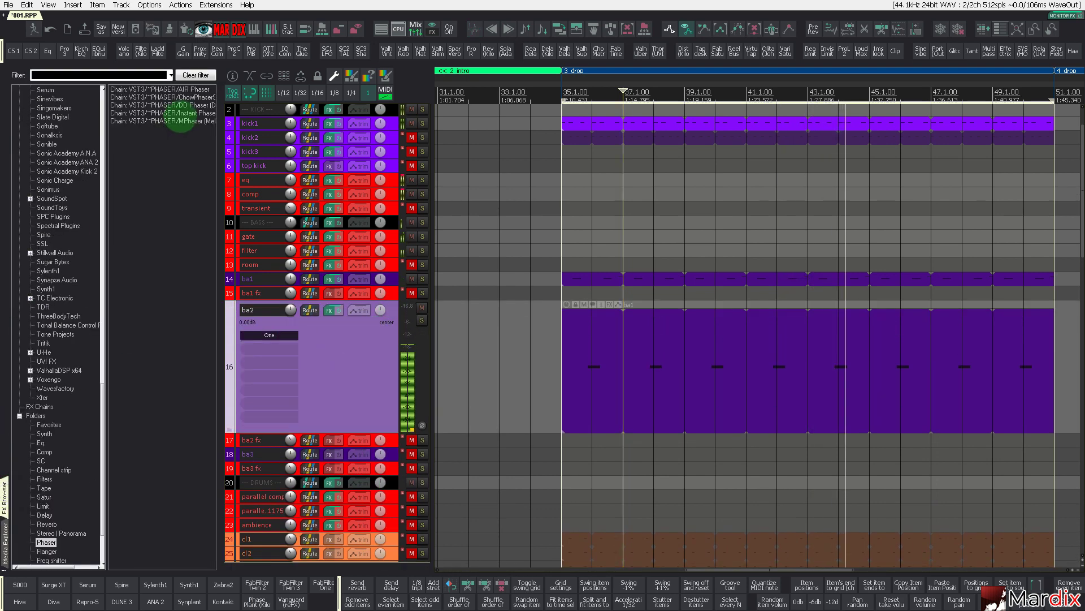
click(183, 132)
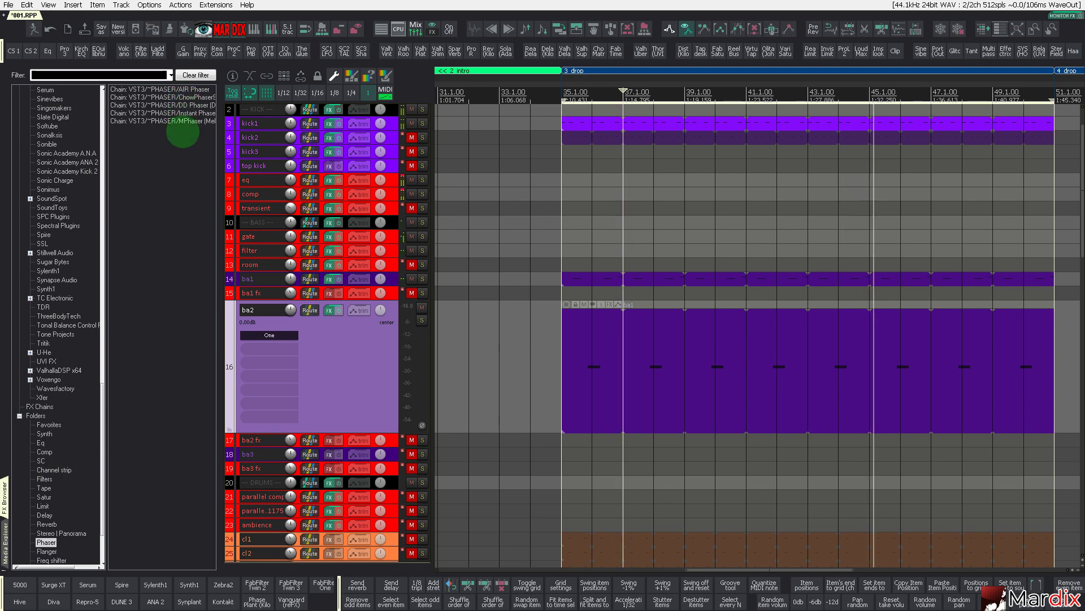
drag(194, 90, 330, 357)
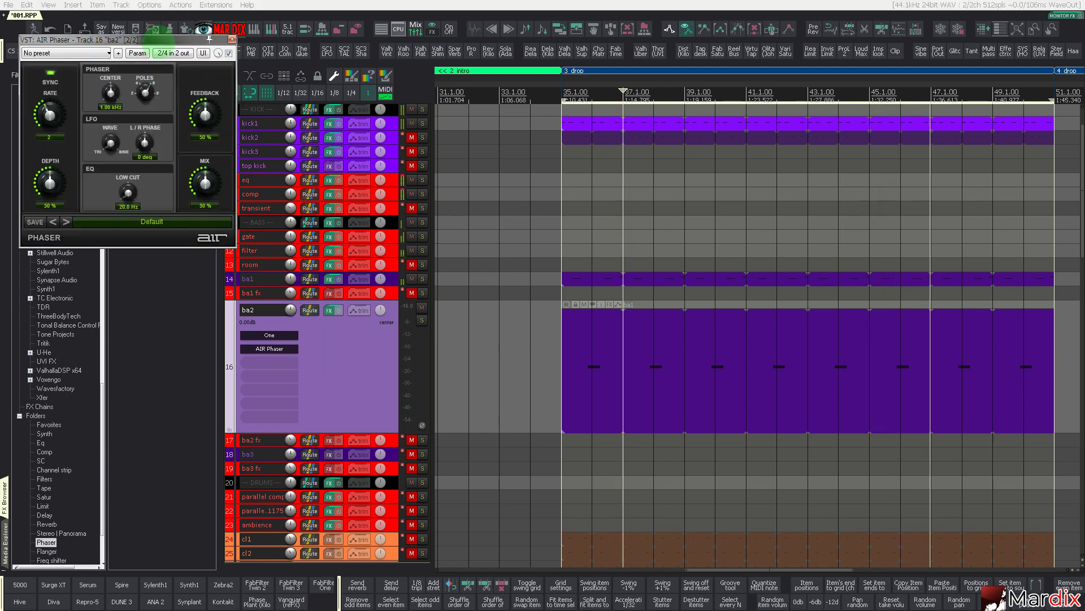
drag(160, 40, 486, 354)
Audition ba2 soloed from 35.1, check its FabFilter One synth settings, and close both plugin windows
click(397, 424)
click(572, 250)
click(422, 321)
click(553, 315)
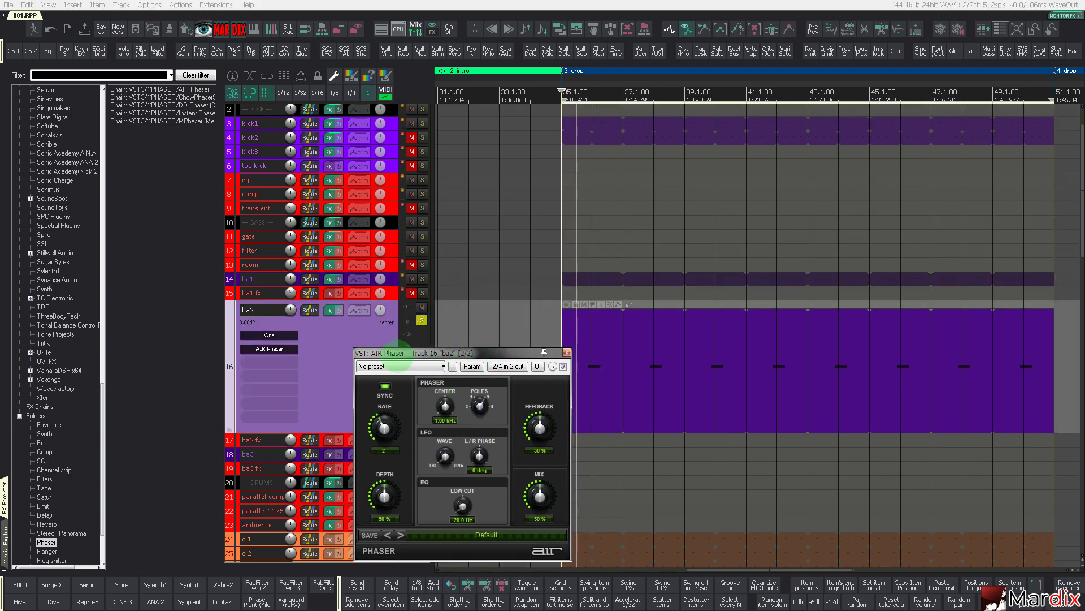
click(287, 334)
mouse_move(544, 370)
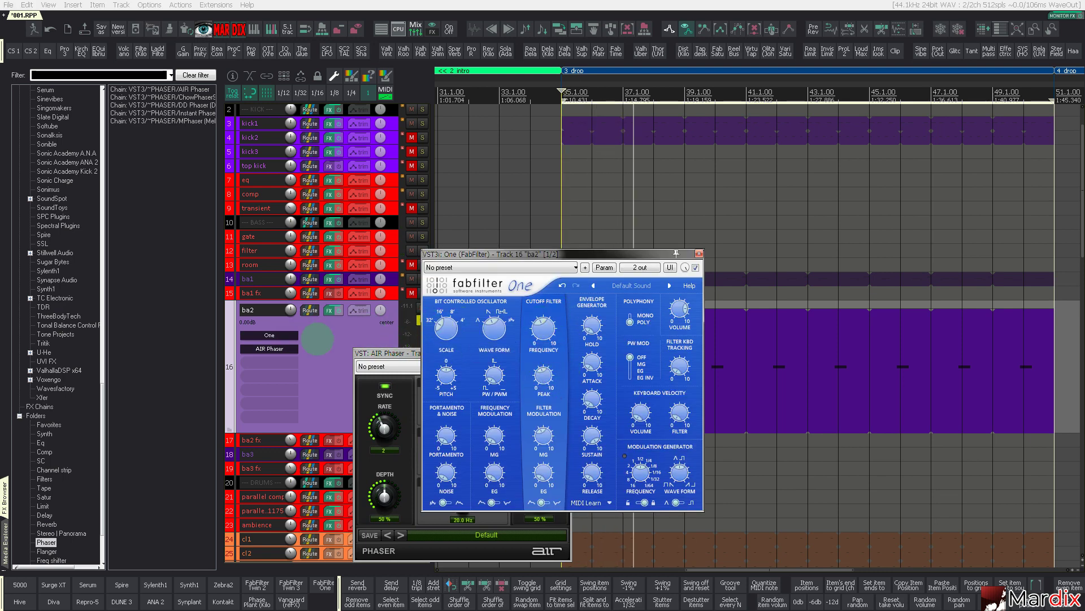
click(699, 253)
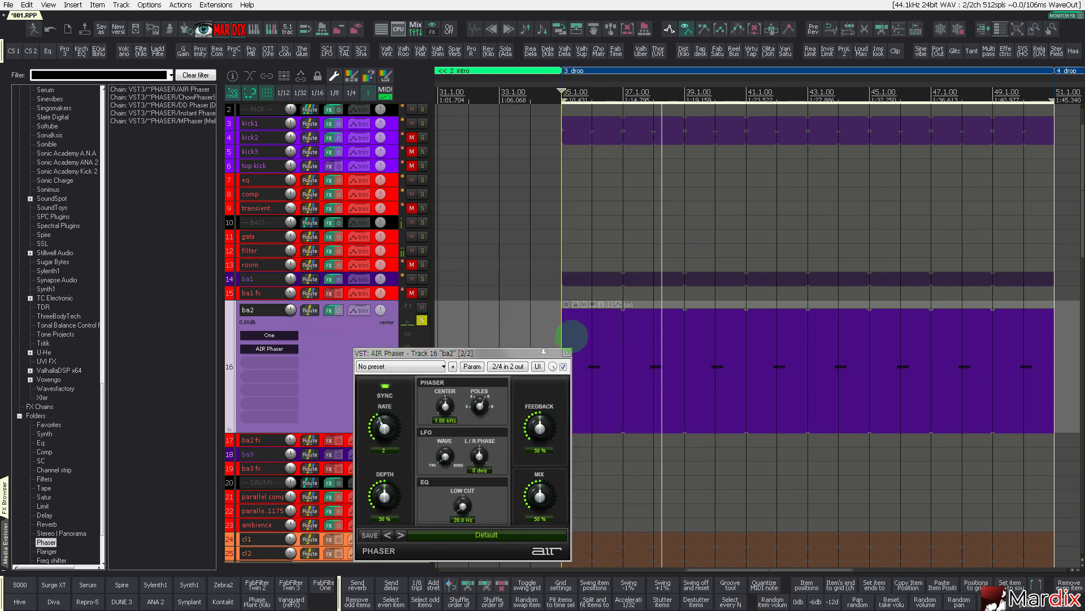
click(565, 354)
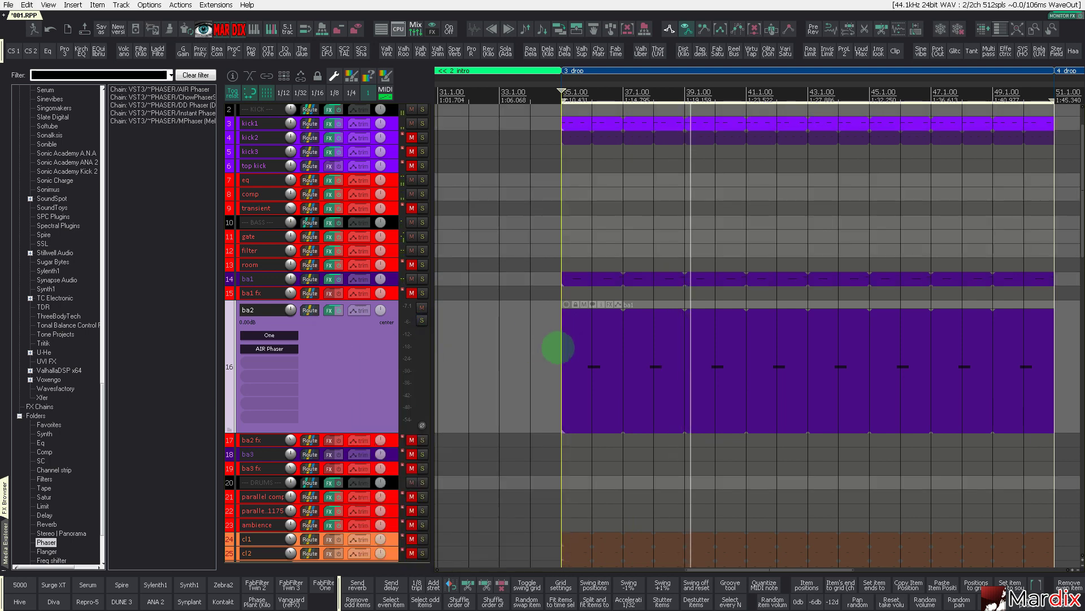
Add the FabFilter Pro-R reverb to the ba2 track after the AIR Phaser
scroll(546, 346, up, 5)
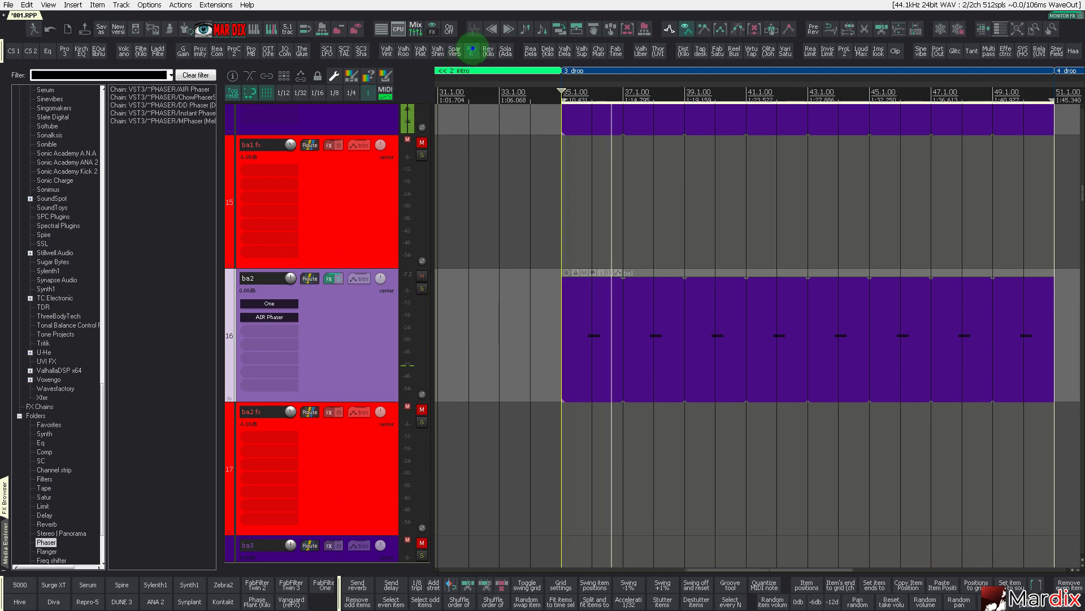
click(472, 49)
drag(259, 39, 539, 196)
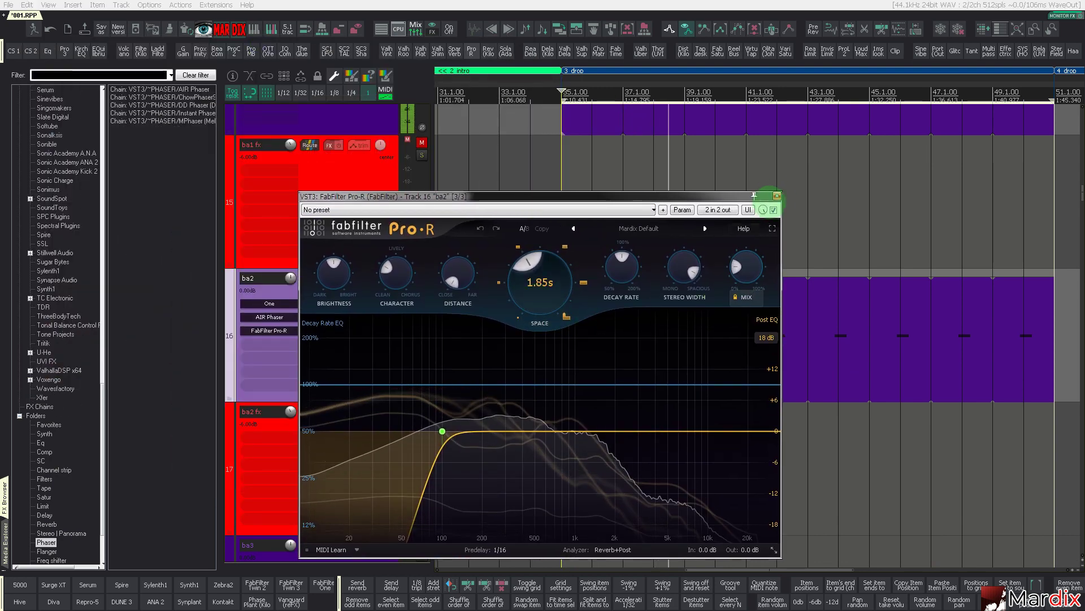
click(777, 195)
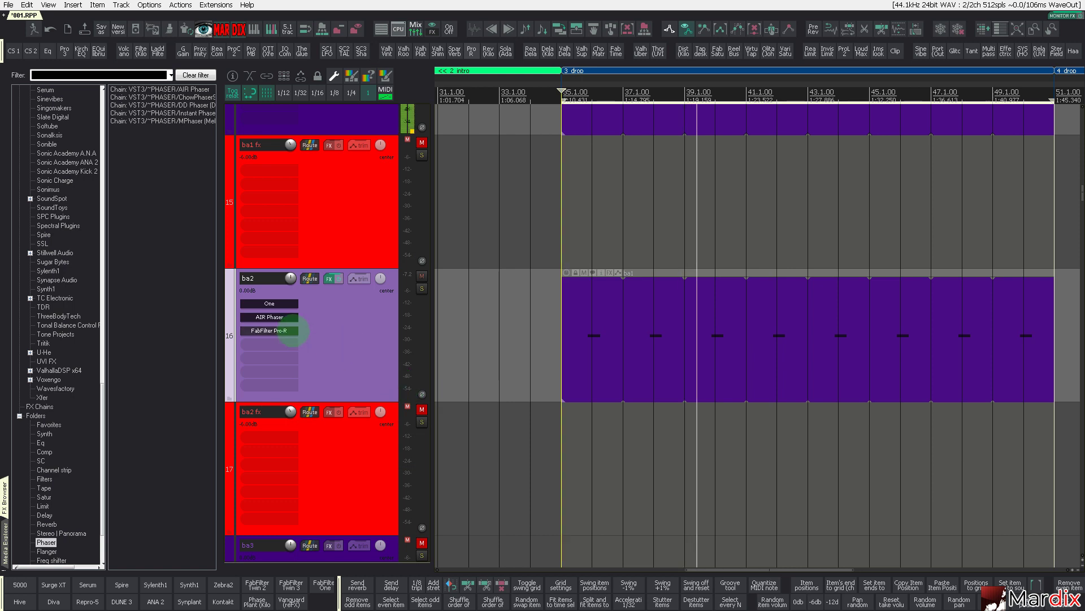
Set the predelay of ba2's Pro-R reverb to 1/8
key(f)
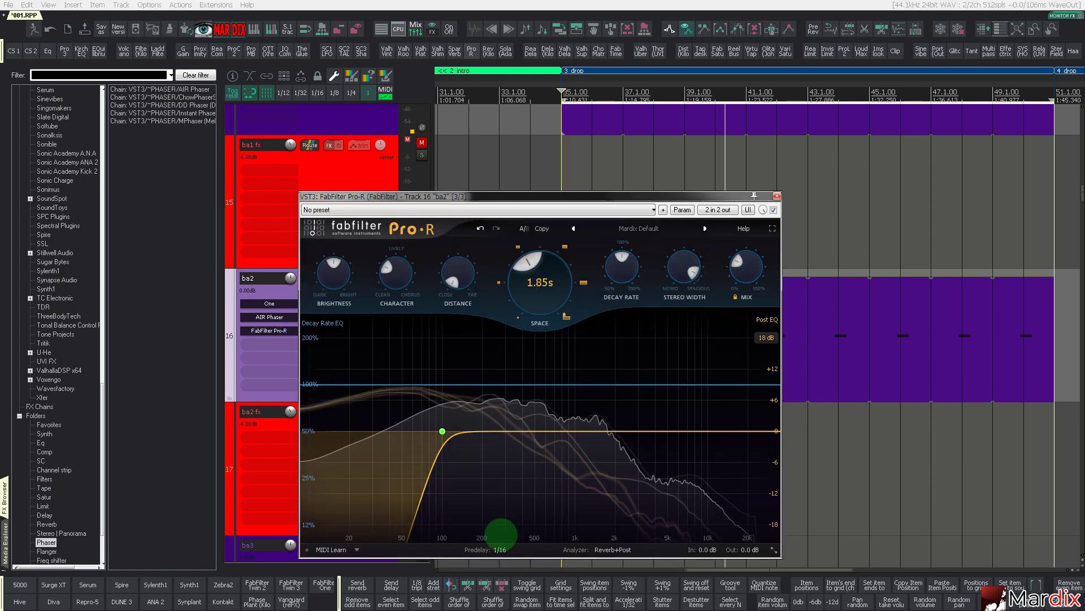
mouse_move(499, 547)
scroll(504, 522, up, 1)
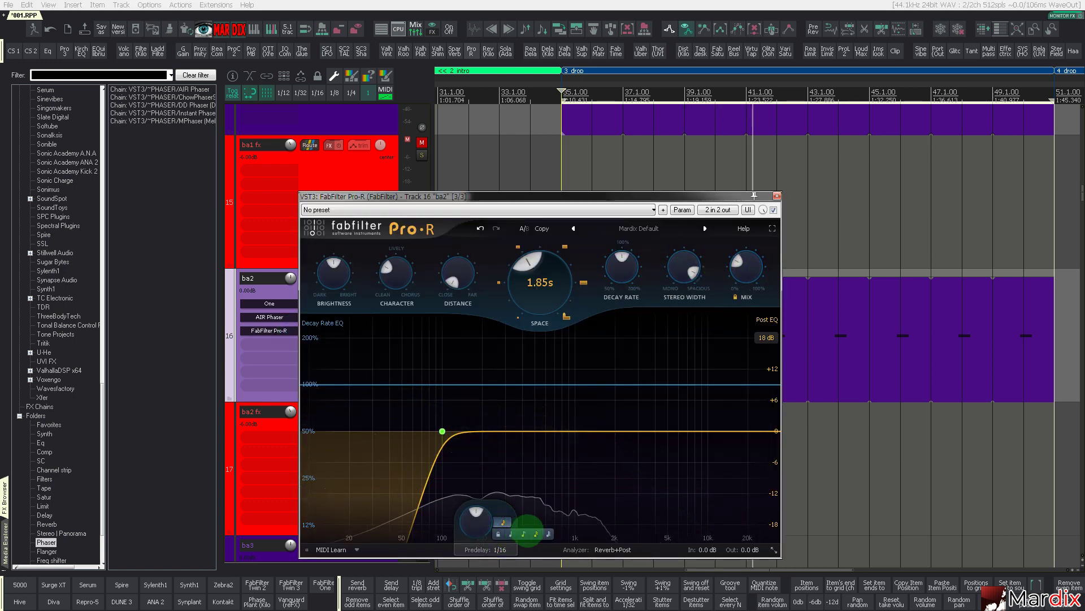
click(777, 196)
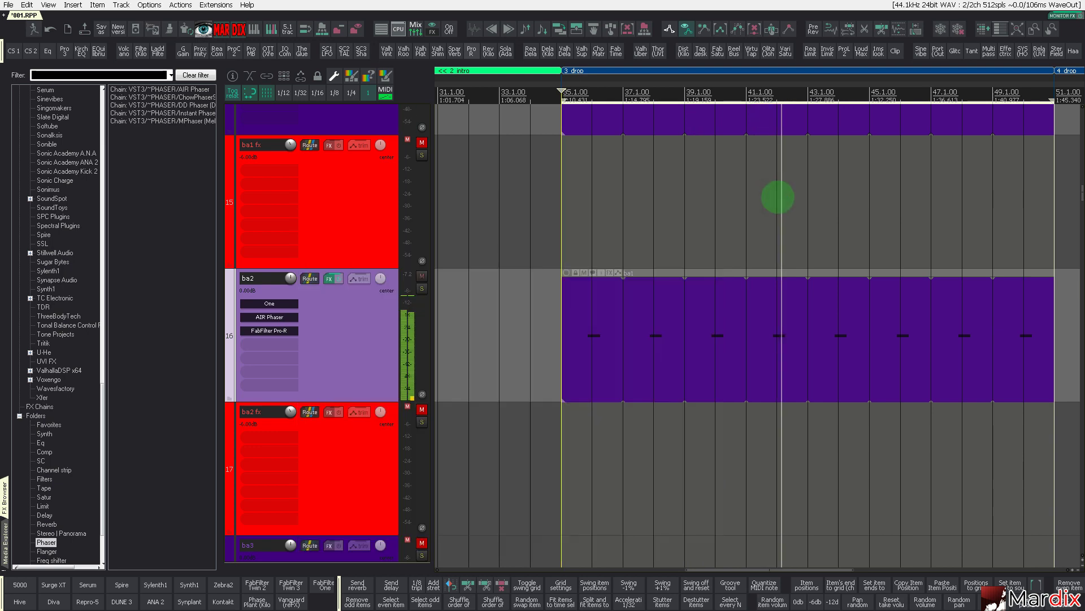
Lower the Post EQ low-cut band of ba2's Pro-R reverb to about 66 Hz
scroll(660, 328, down, 3)
scroll(673, 325, down, 2)
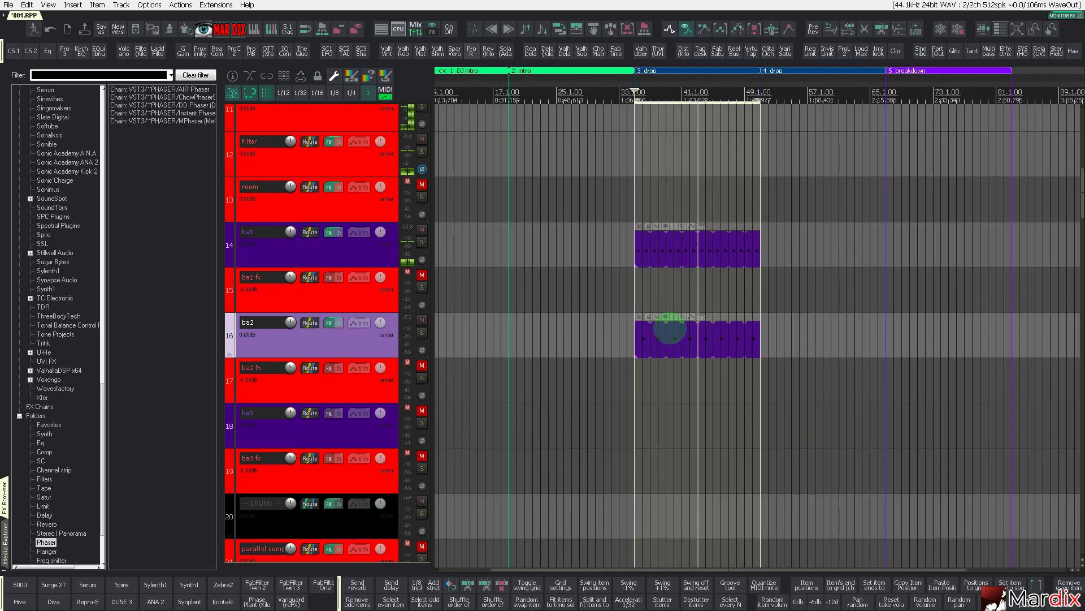
scroll(668, 328, up, 1)
scroll(650, 328, down, 1)
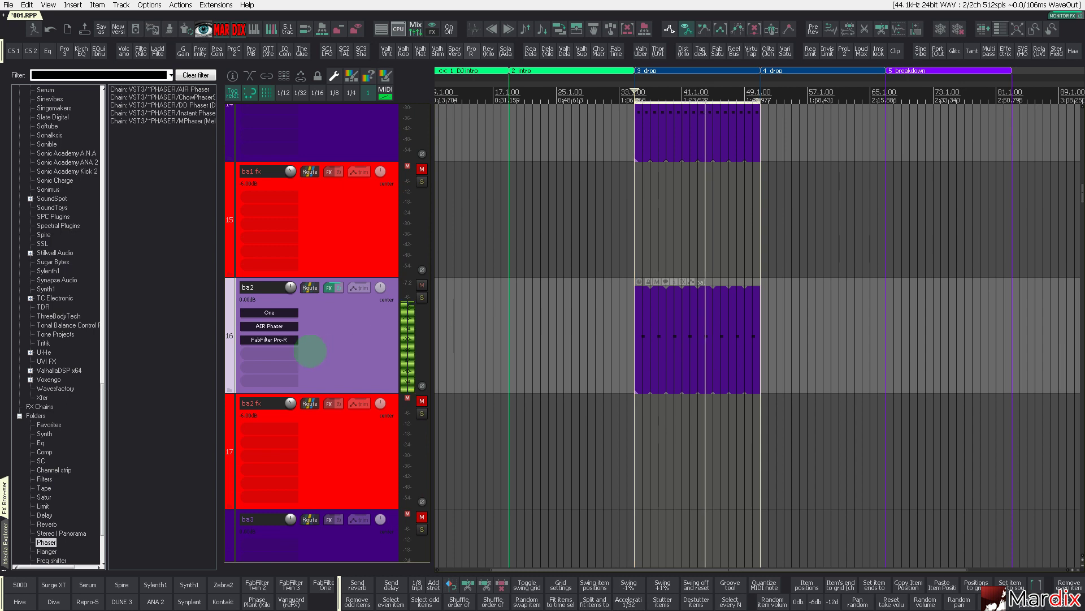
click(292, 342)
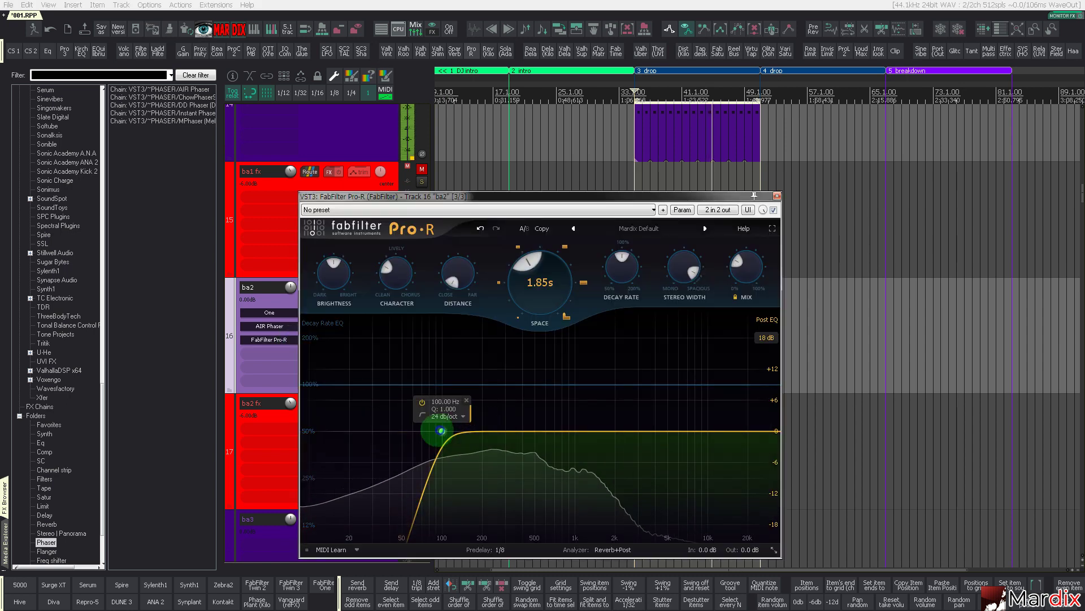
mouse_move(431, 429)
mouse_down()
mouse_move(396, 431)
mouse_move(418, 431)
mouse_up()
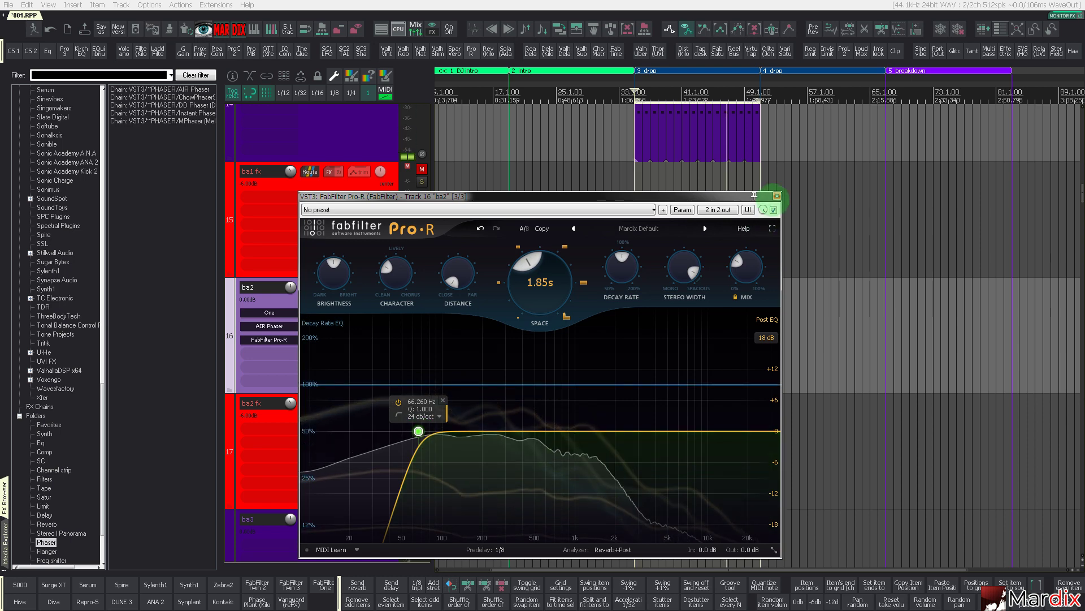
click(776, 195)
Collapse the enlarged track view and unmute the kick2 track
scroll(630, 361, down, 3)
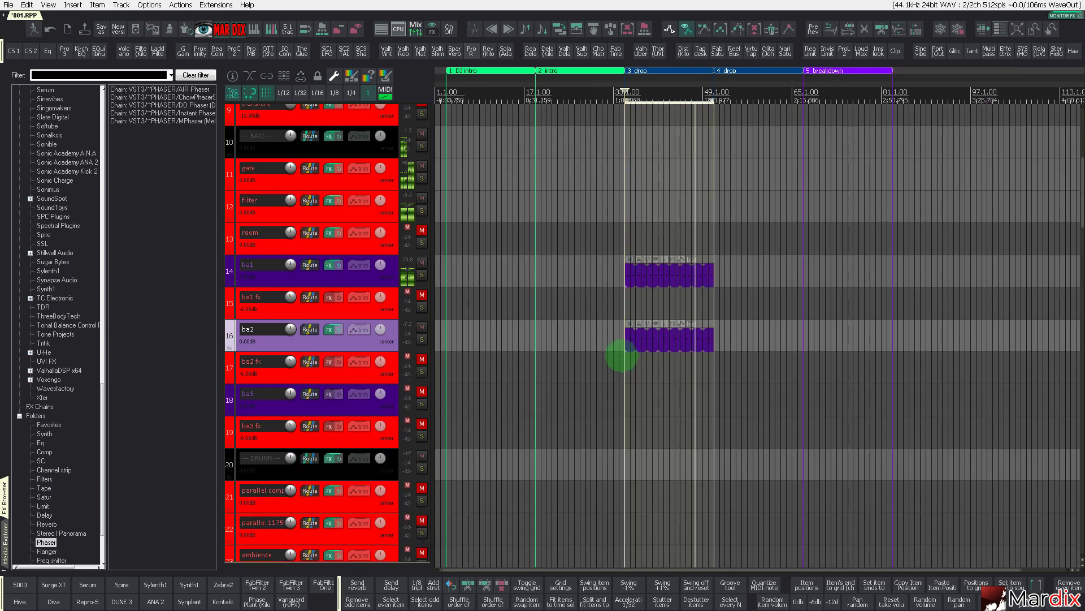
scroll(622, 356, down, 2)
scroll(378, 391, down, 3)
scroll(376, 394, up, 3)
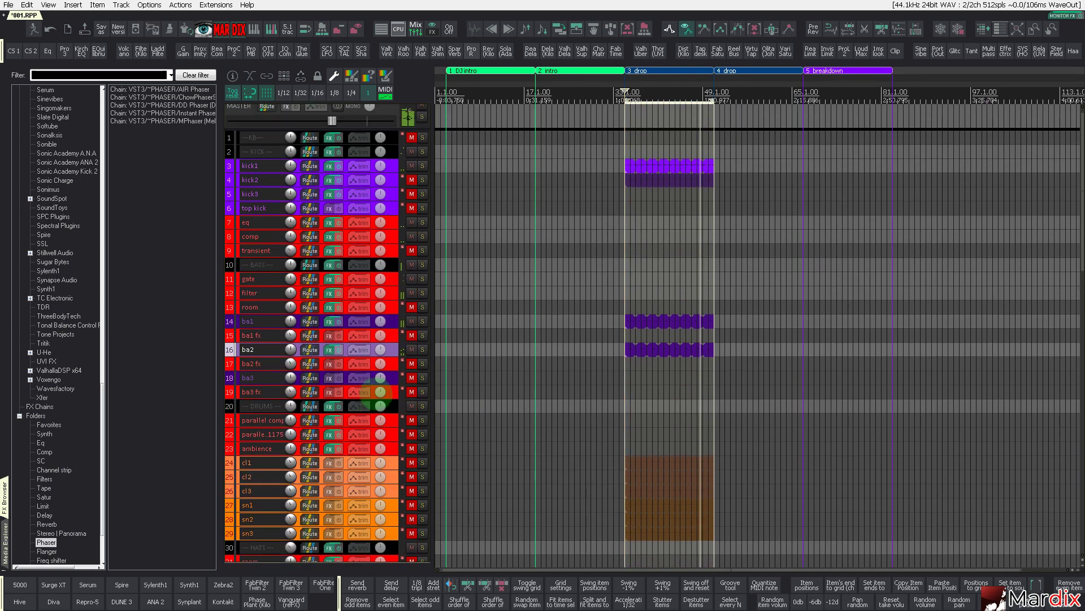
scroll(380, 392, up, 1)
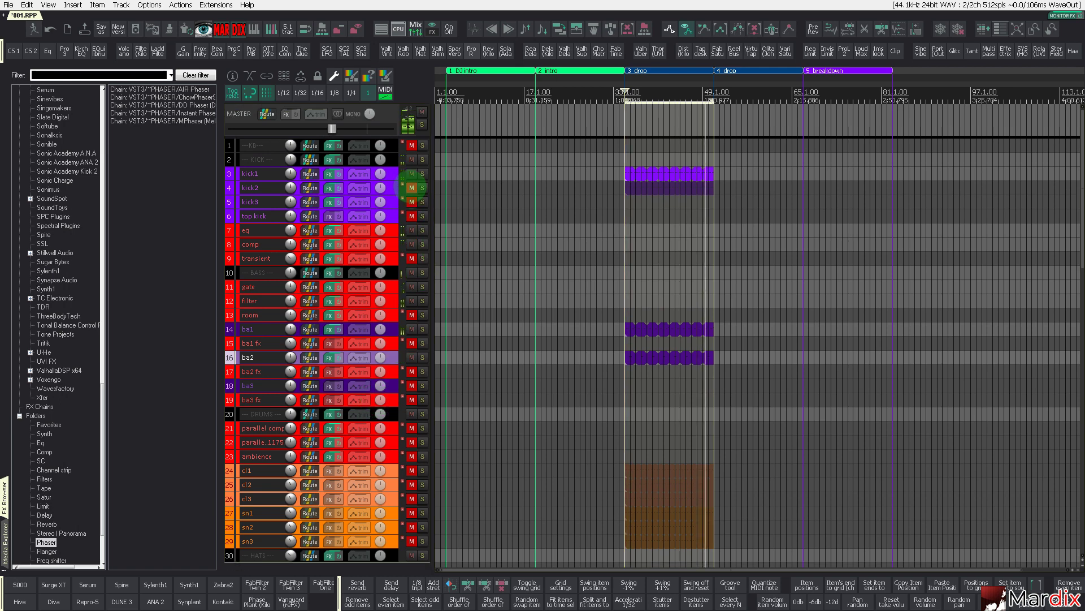
click(412, 187)
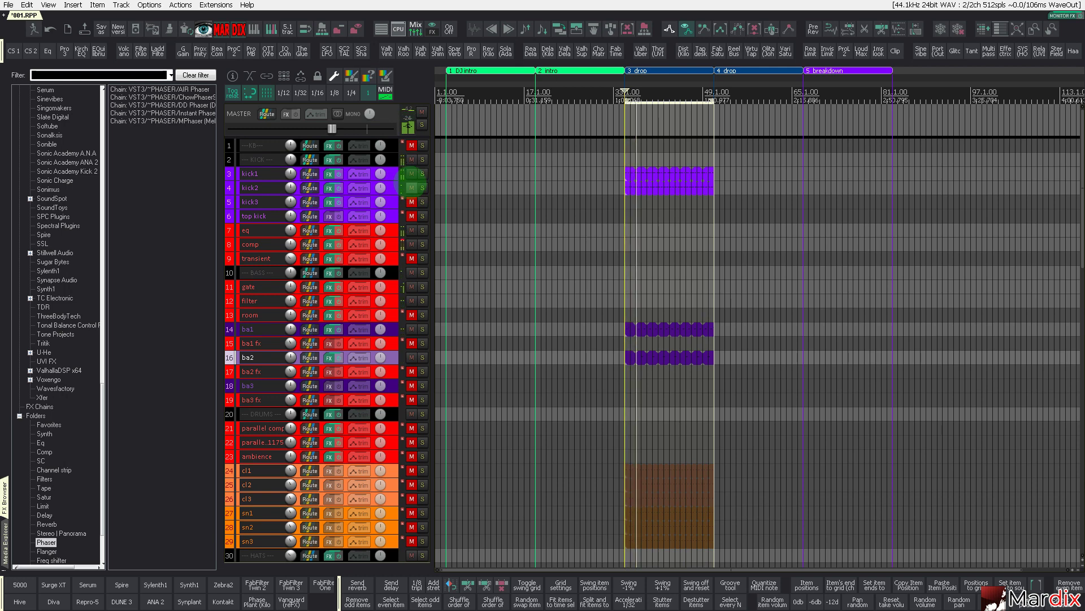
Save the project
click(8, 5)
click(9, 19)
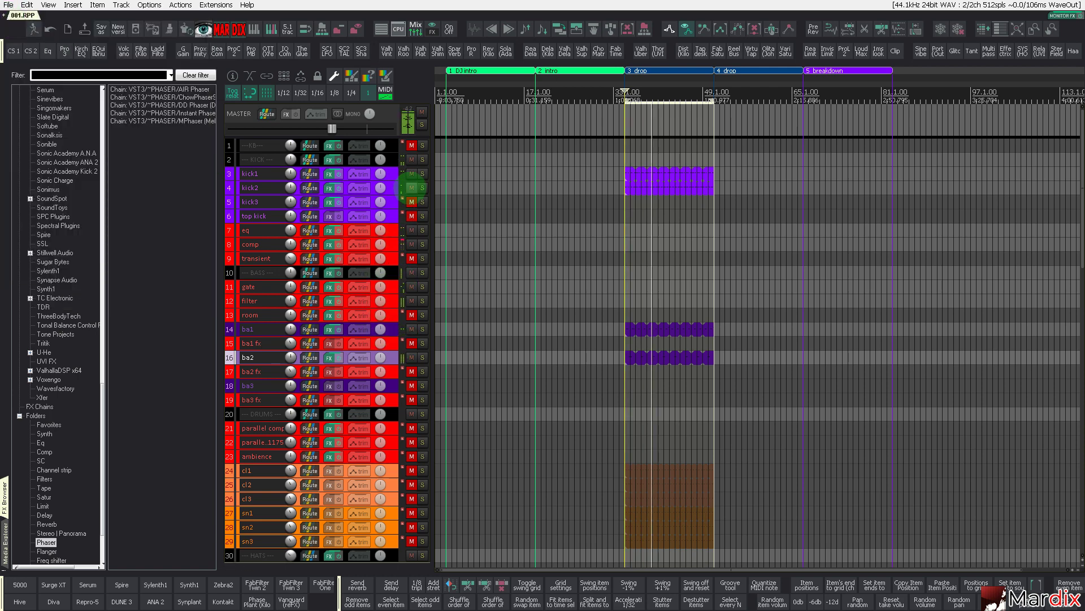
click(416, 28)
click(416, 28)
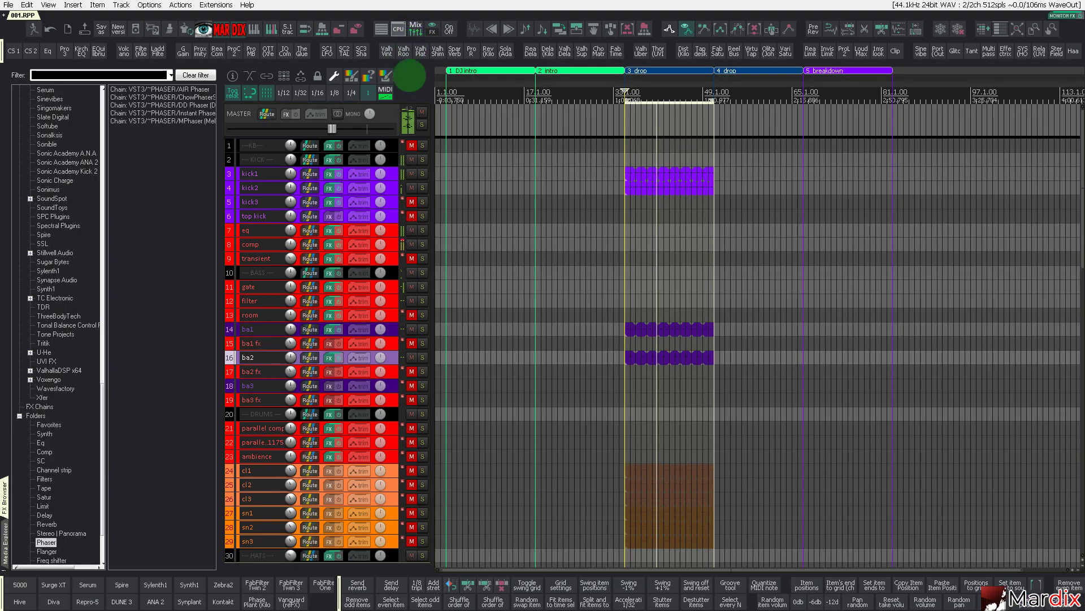
Solo the pa1 track and open its MIDI item for note editing
scroll(398, 192, down, 10)
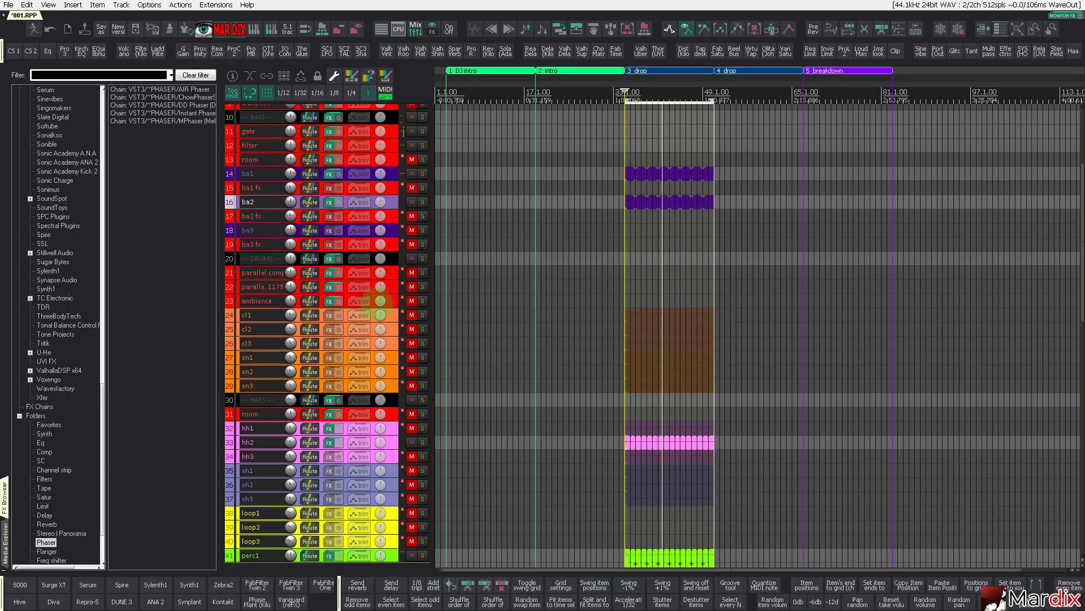
scroll(394, 176, down, 5)
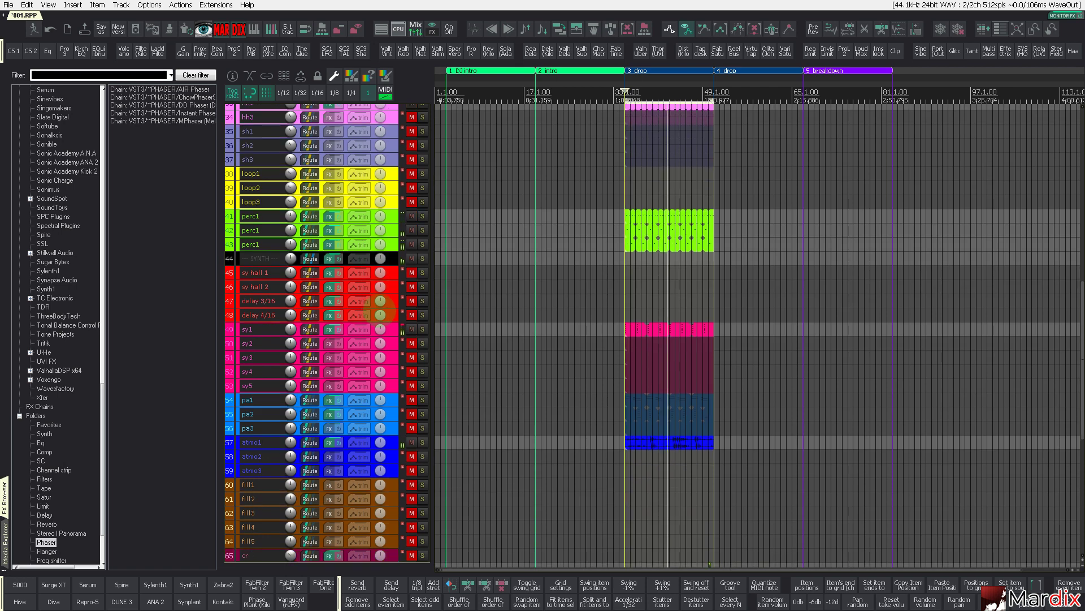
scroll(396, 333, down, 2)
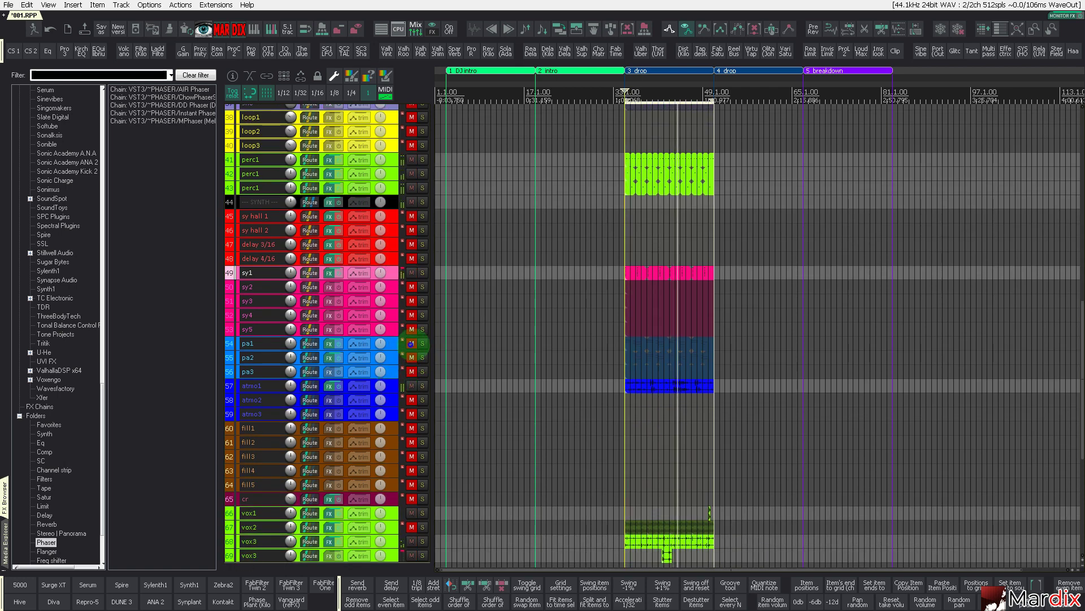
click(421, 343)
click(652, 346)
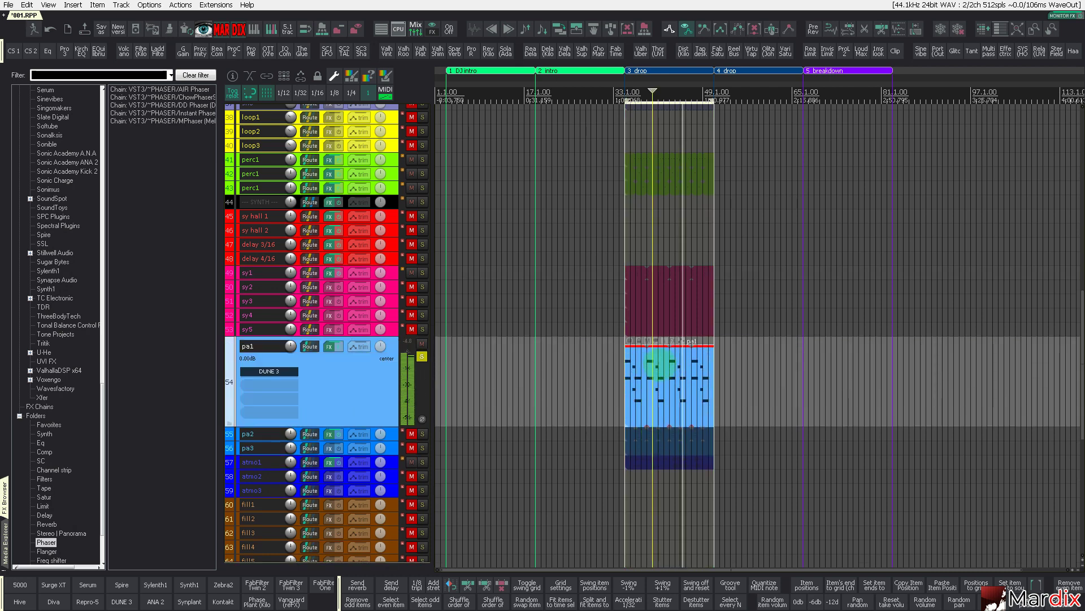
scroll(656, 371, up, 5)
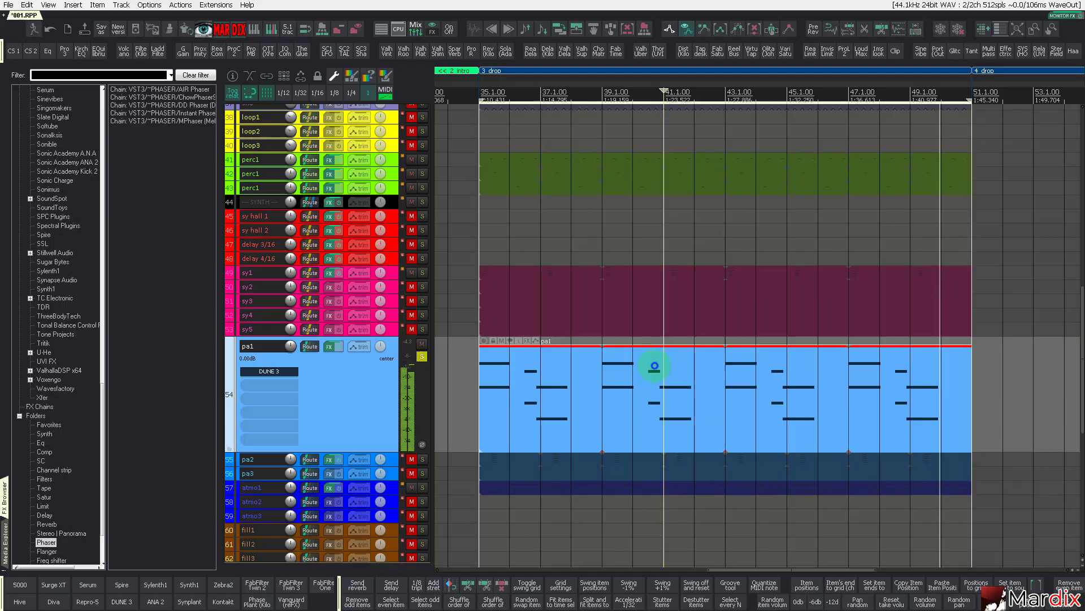
double_click(655, 366)
Add A#5 notes above pa1's first and second chords and a G#5 note above the third chord
scroll(650, 296, down, 3)
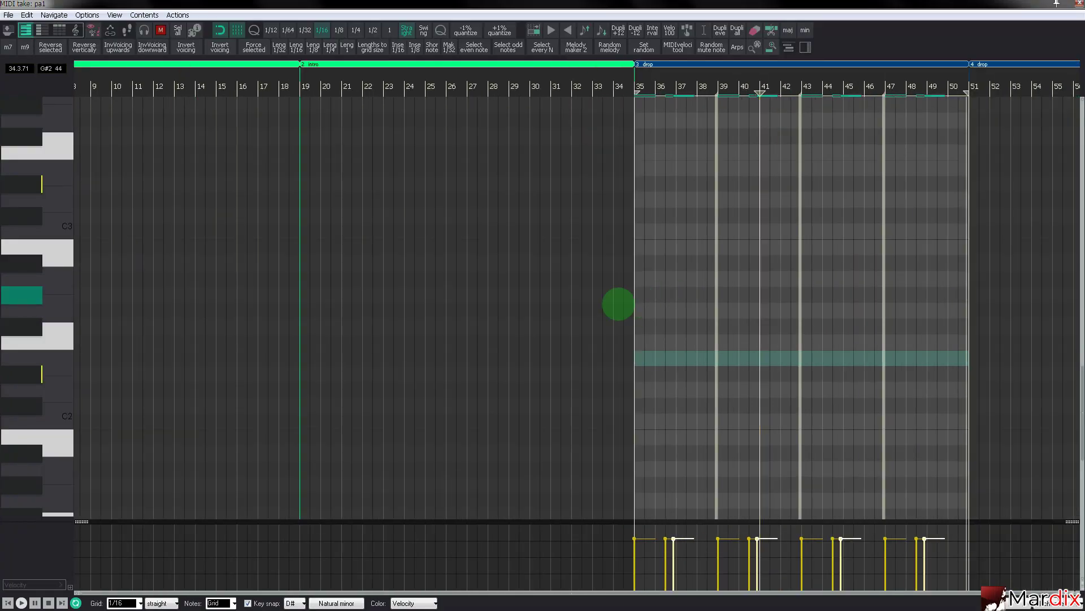
scroll(620, 294, down, 10)
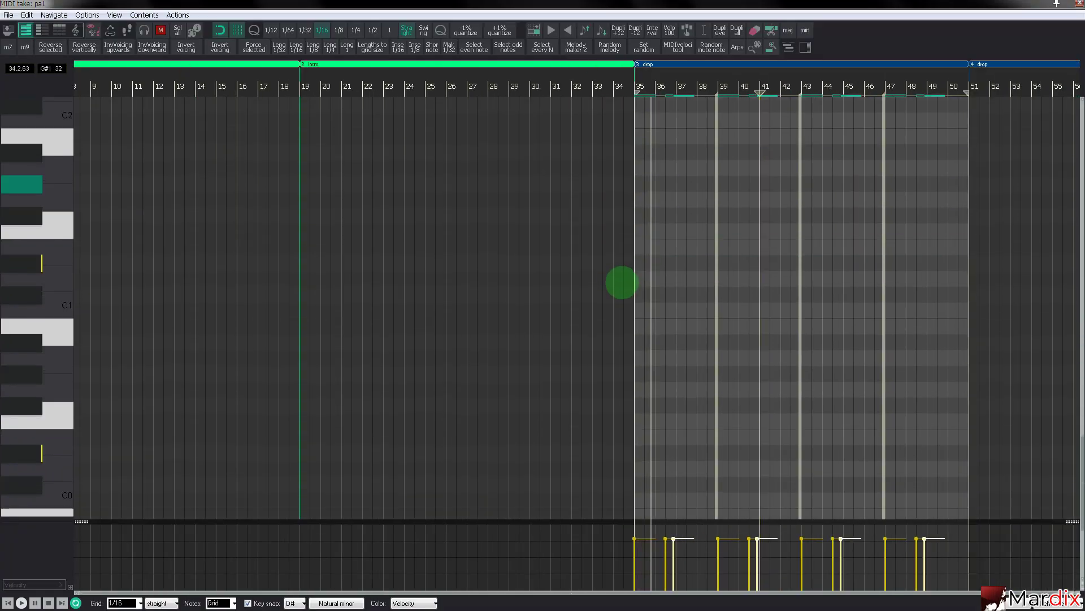
scroll(621, 283, up, 10)
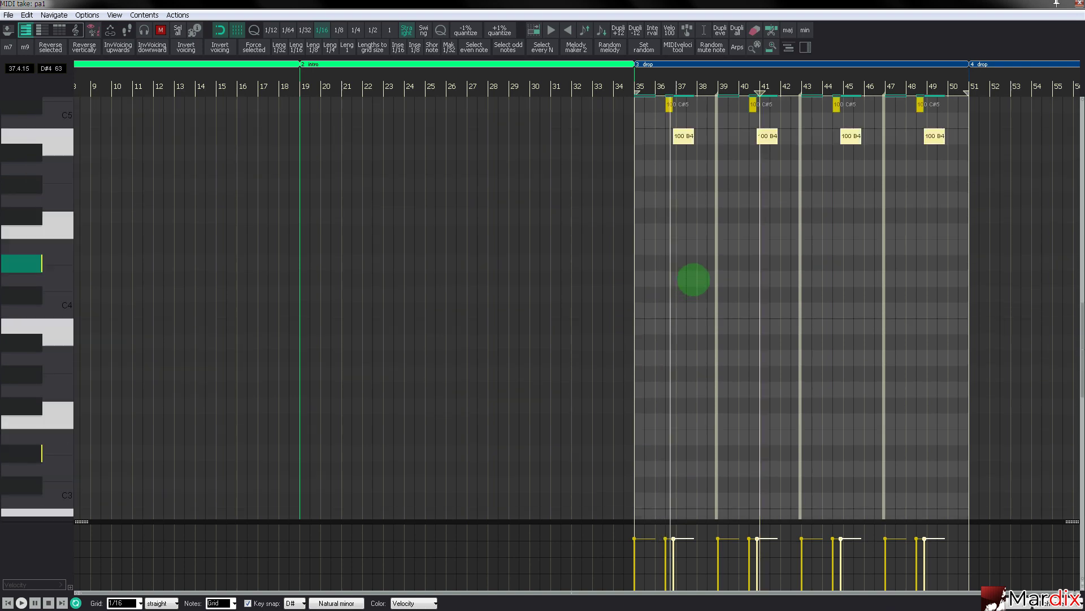
scroll(694, 279, up, 4)
scroll(690, 274, up, 6)
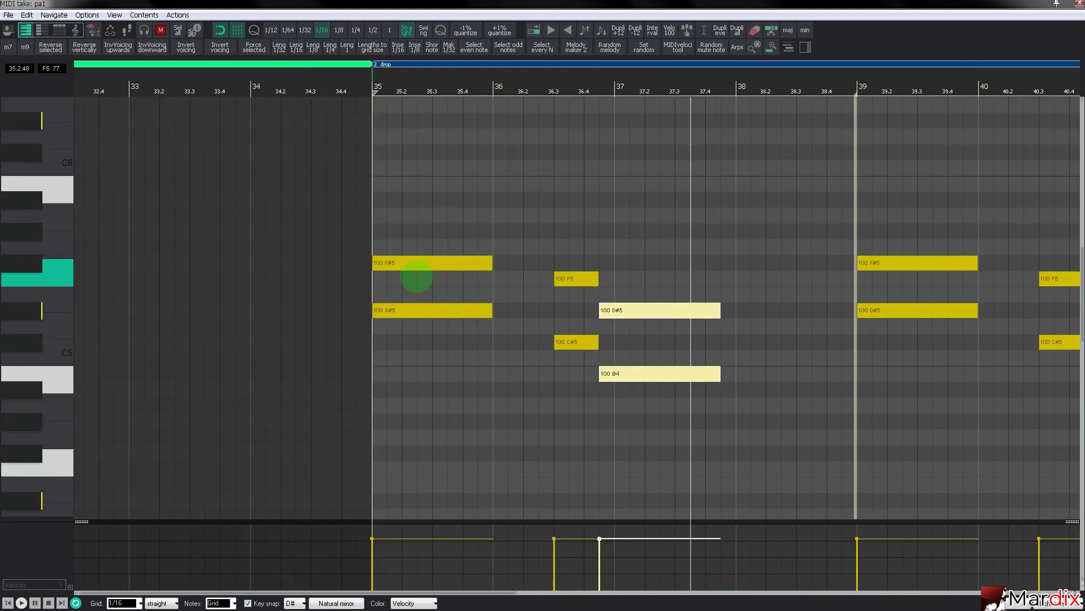
drag(416, 264, 584, 208)
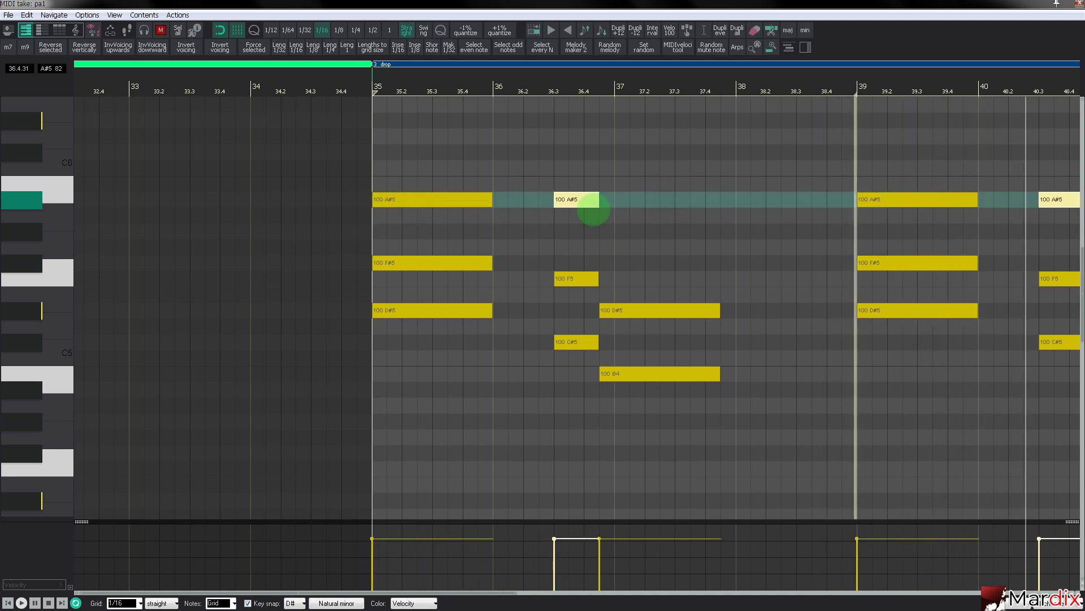
click(622, 231)
drag(633, 240, 704, 243)
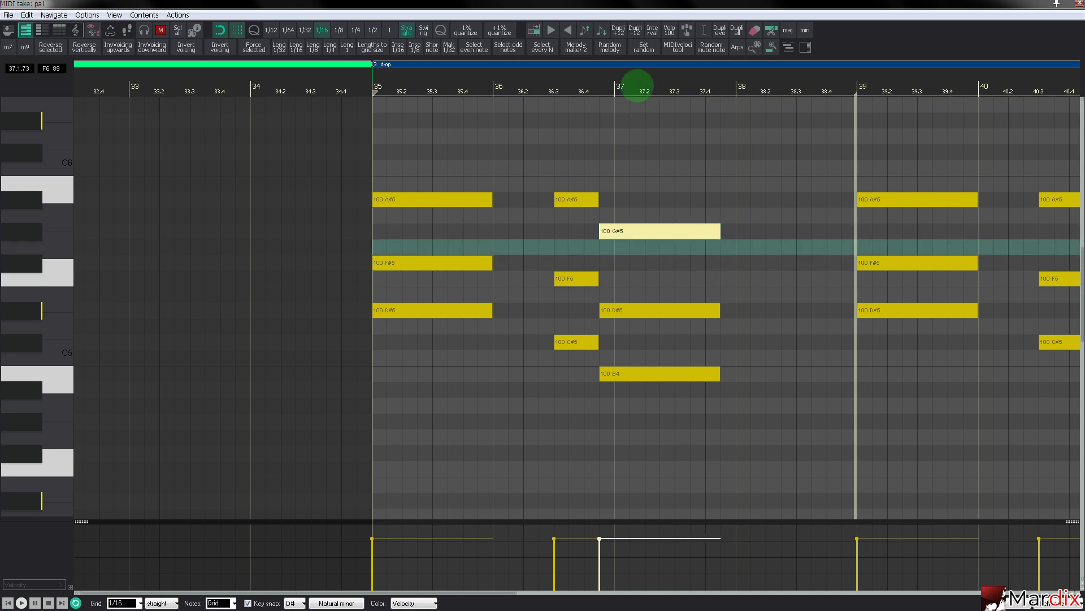
Copy the first chord's A#5 note above the second chord as D#6, shortened to that chord's length
drag(637, 86, 619, 86)
click(461, 200)
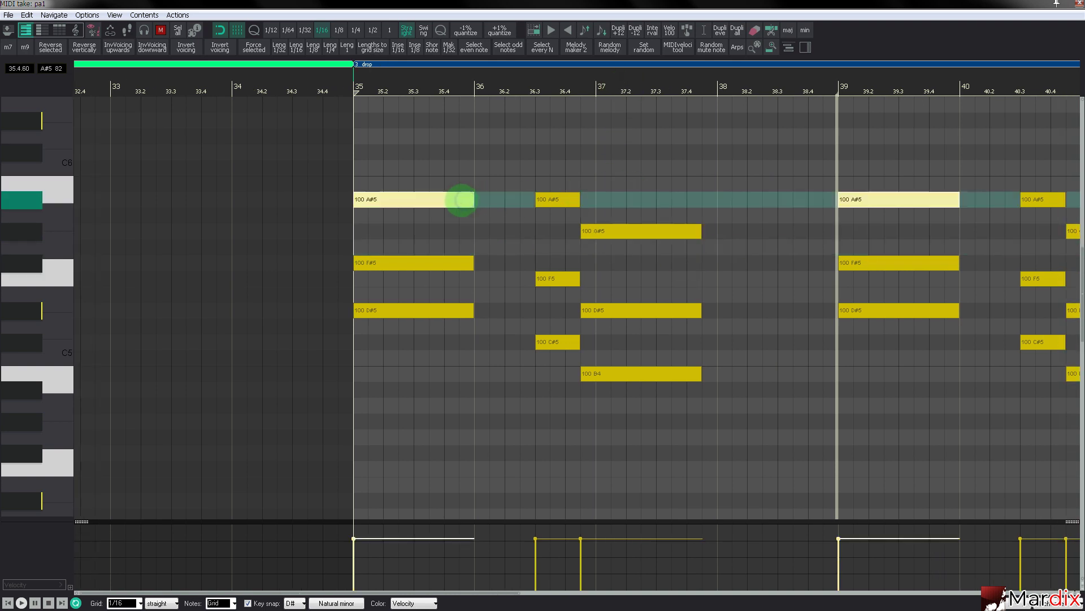
drag(441, 200, 624, 156)
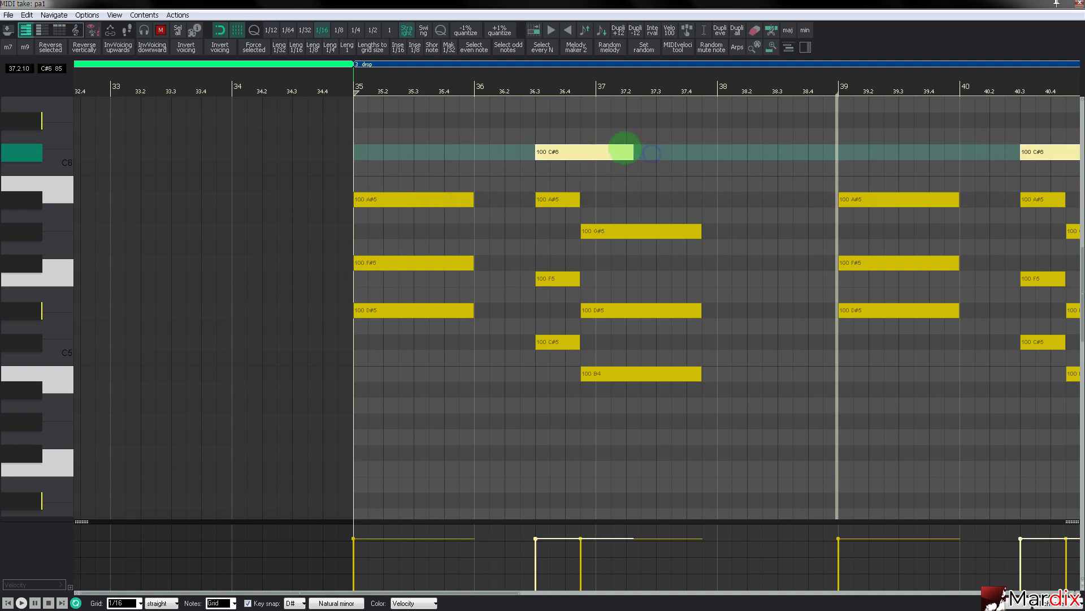
drag(563, 155, 567, 122)
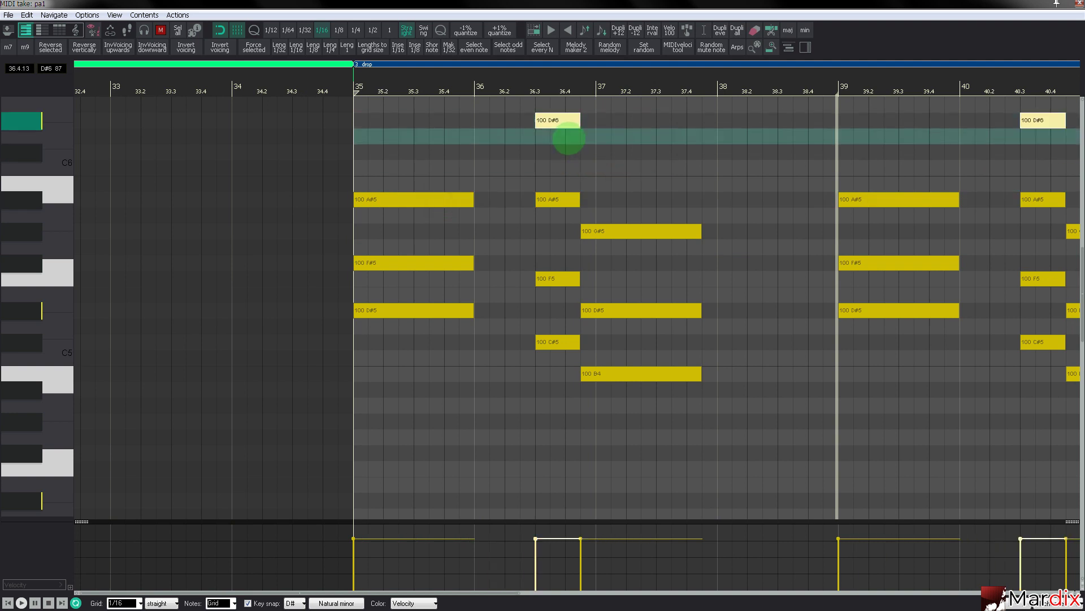
scroll(43, 304, up, 5)
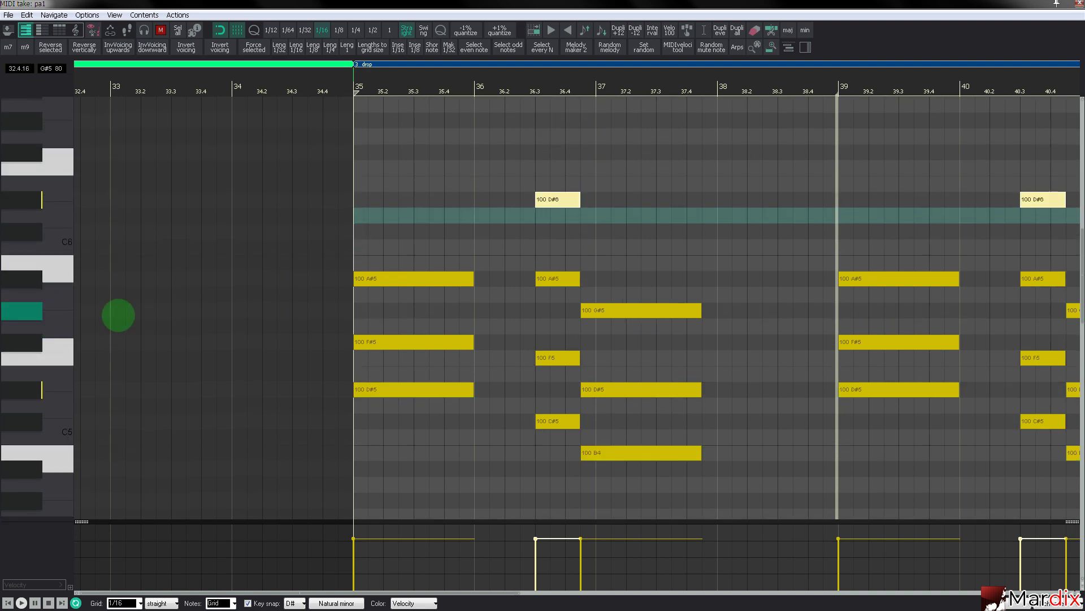
Raise the first chord's F#5 note one octave to F#6 and play the pattern from the drop's start
click(414, 277)
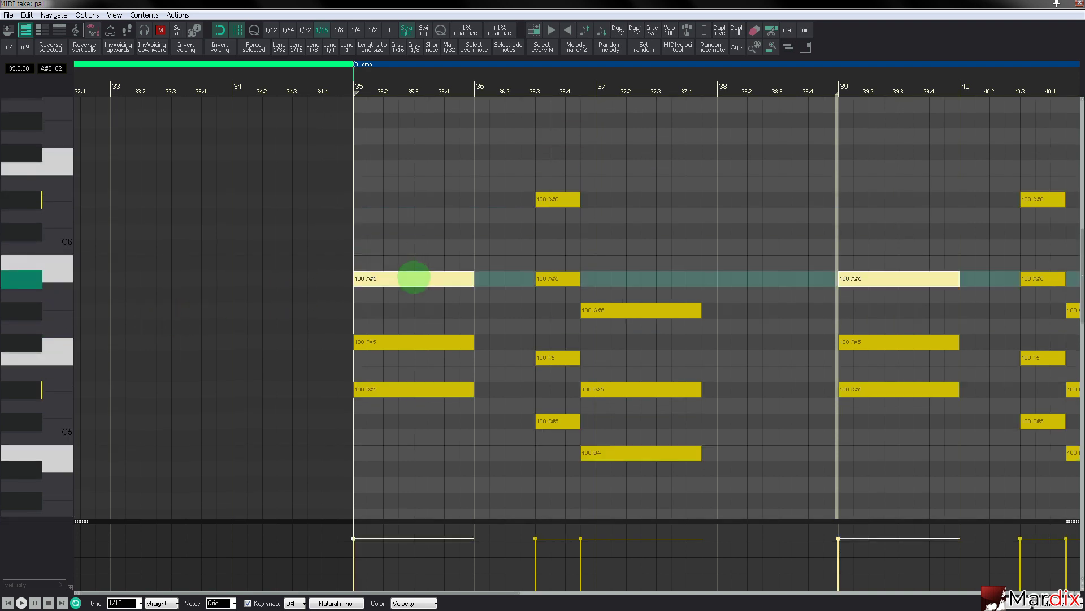
click(414, 339)
key(shift+Up)
click(346, 84)
key(space)
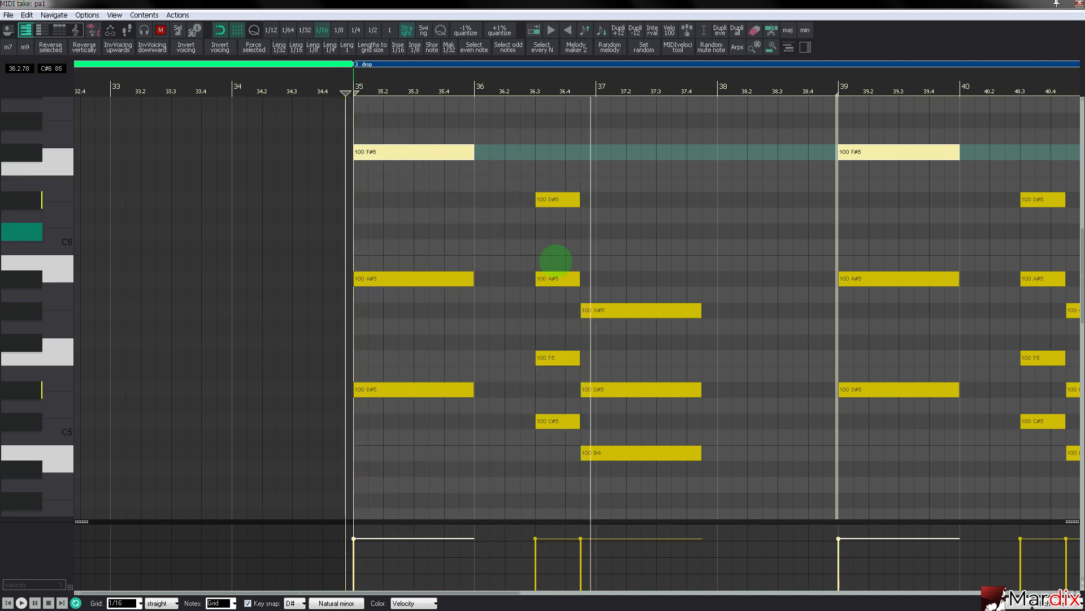
Try an added D#6 note on the third chord, auditioning it at F6 as well
click(624, 388)
key(shift+Up)
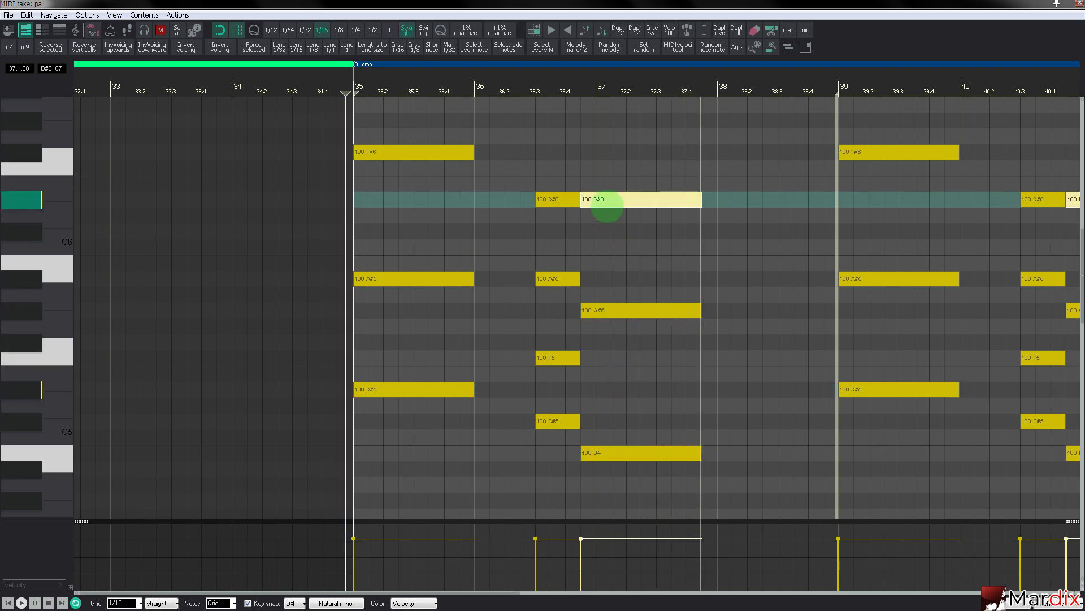
drag(605, 199, 612, 187)
click(526, 92)
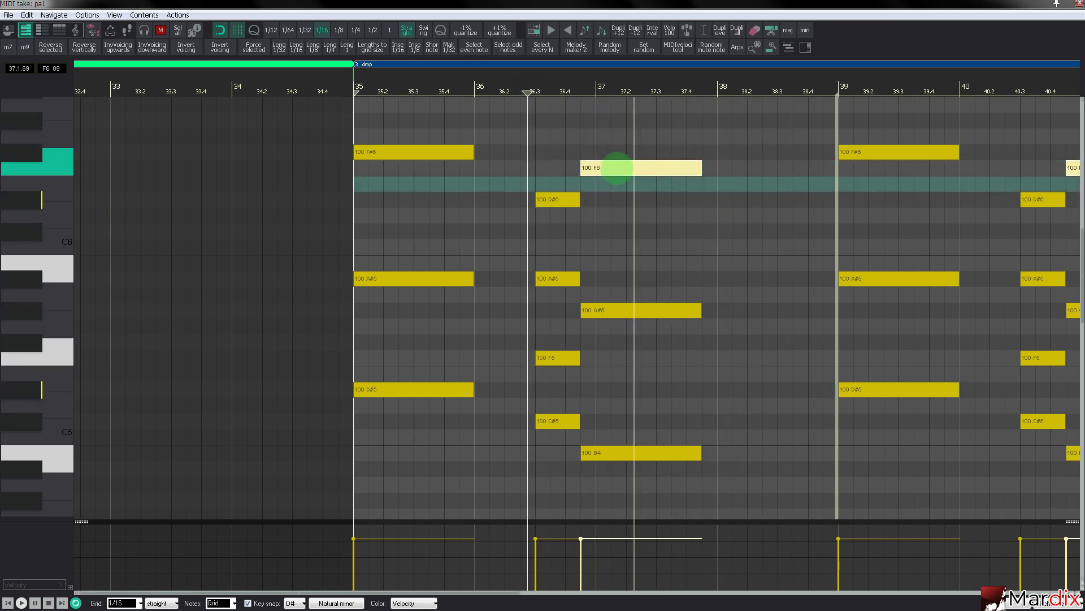
drag(611, 170, 621, 189)
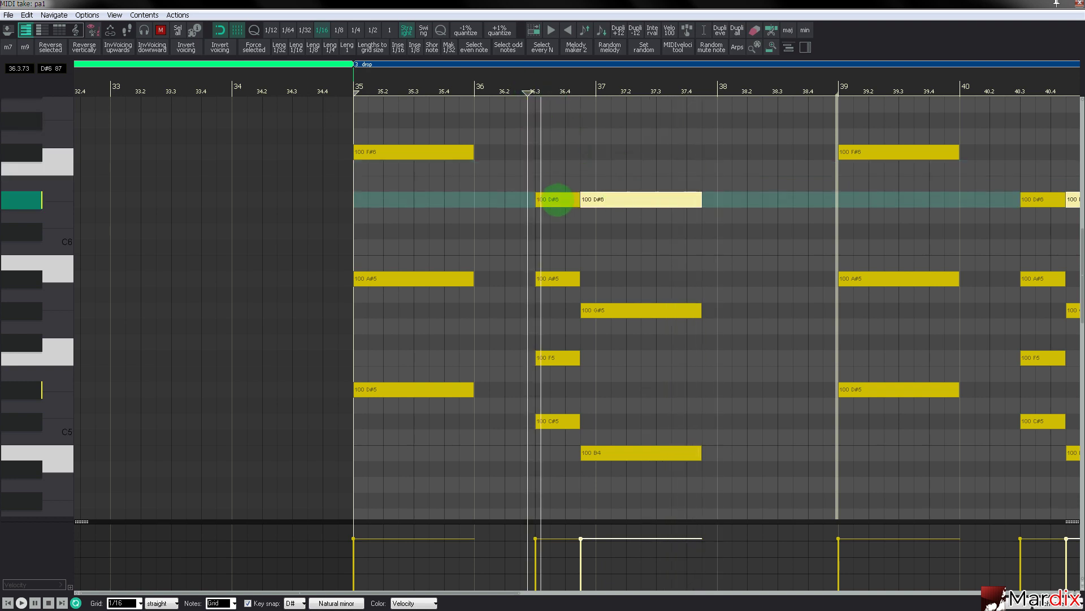
Raise the second chord's D#6 note to F6 and audition the change
drag(552, 198, 553, 184)
click(500, 92)
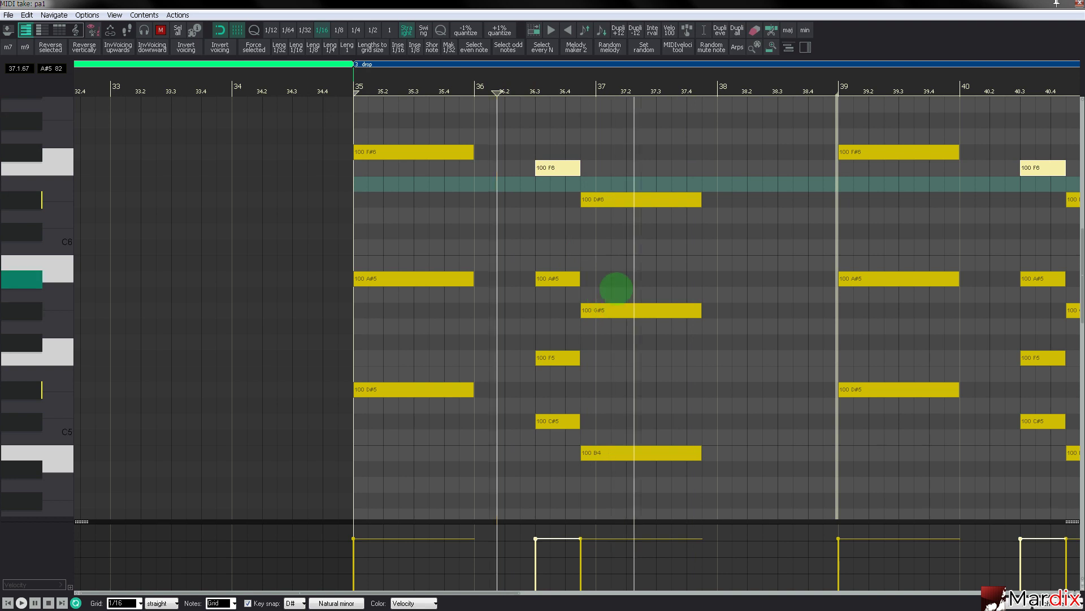
Remove the extra D#6 note from the third chord and try its G#5 note an octave higher
click(624, 199)
key(ctrl+Down)
click(625, 310)
key(ctrl+Up)
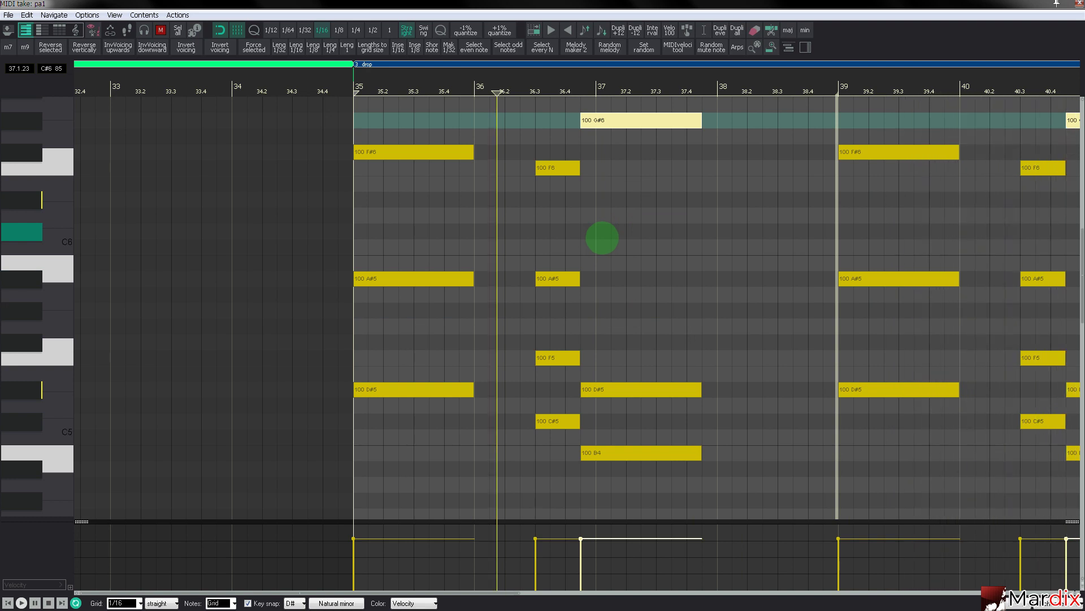
key(ctrl+Down)
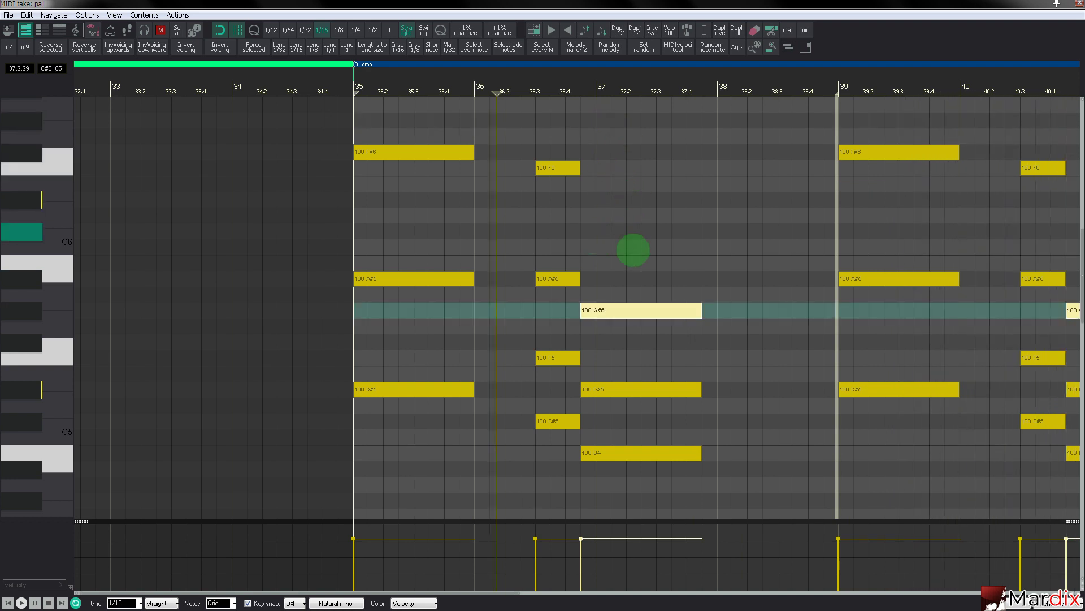
Raise the third chord's B4 note one octave to B5 and audition the chord
click(618, 447)
key(ctrl+Up)
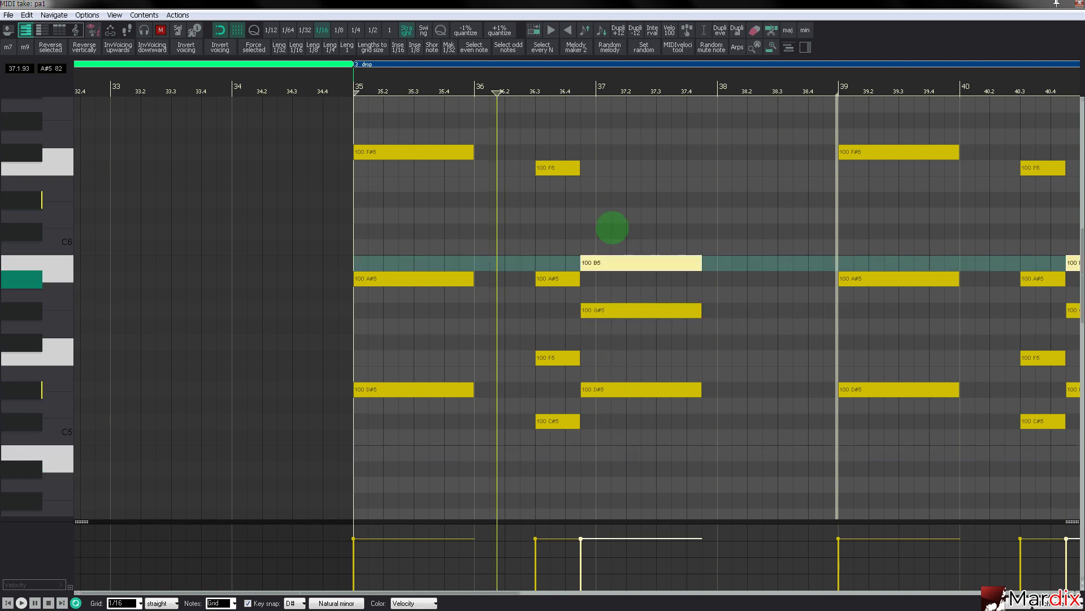
click(547, 78)
key(space)
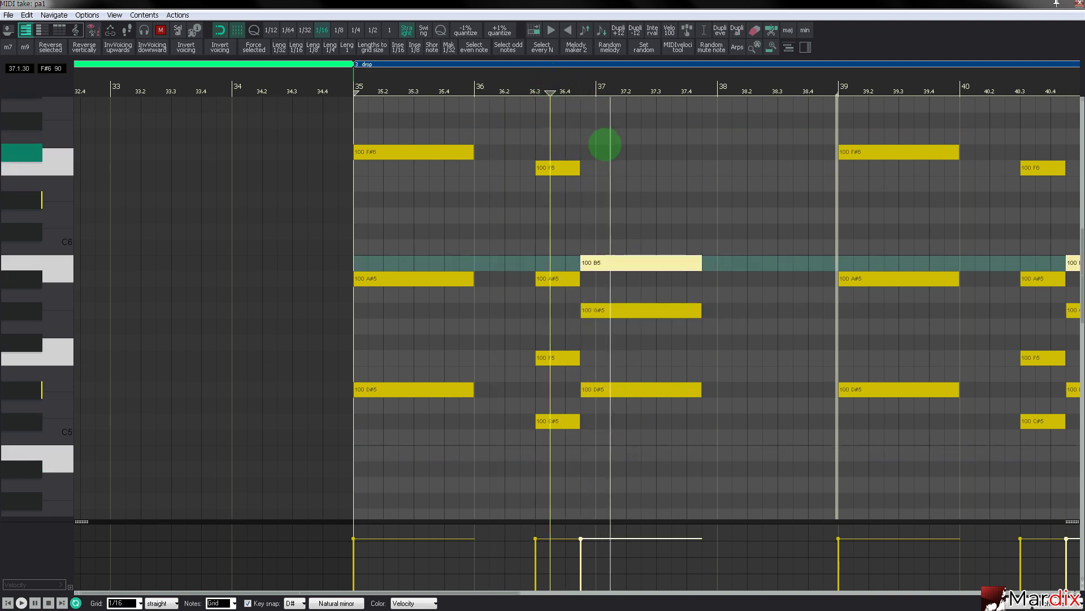
key(space)
click(633, 310)
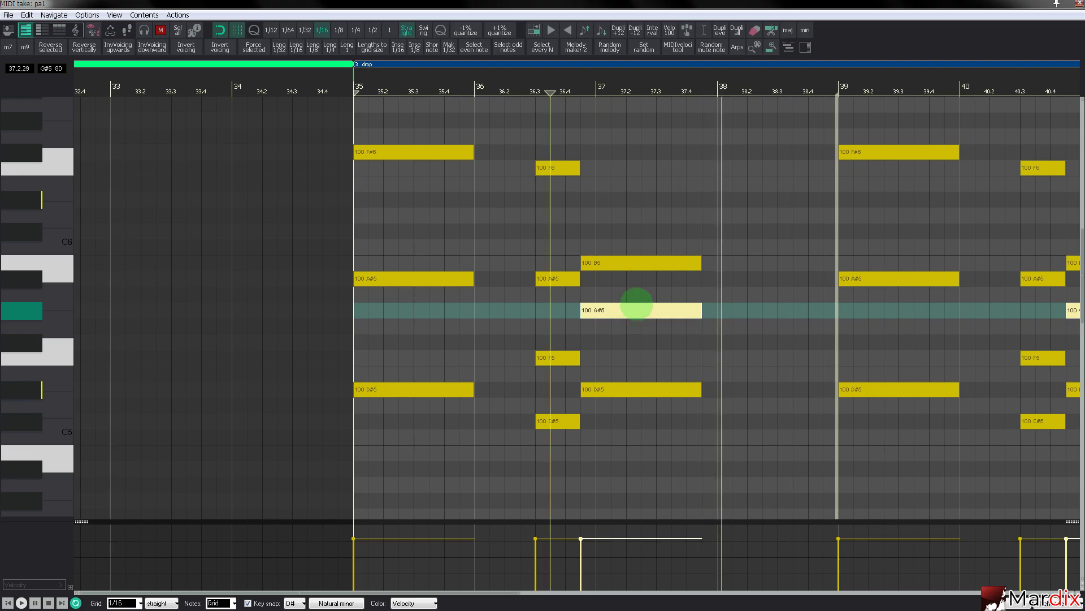
Close the MIDI editor, then unsolo and mute the pa1 track
key(Escape)
click(423, 356)
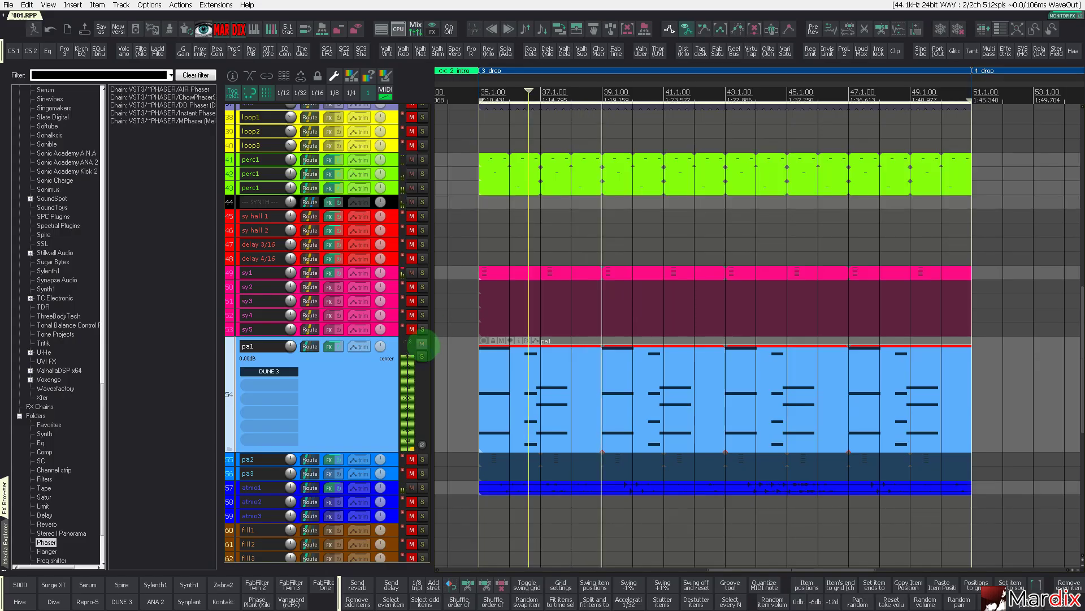
click(423, 343)
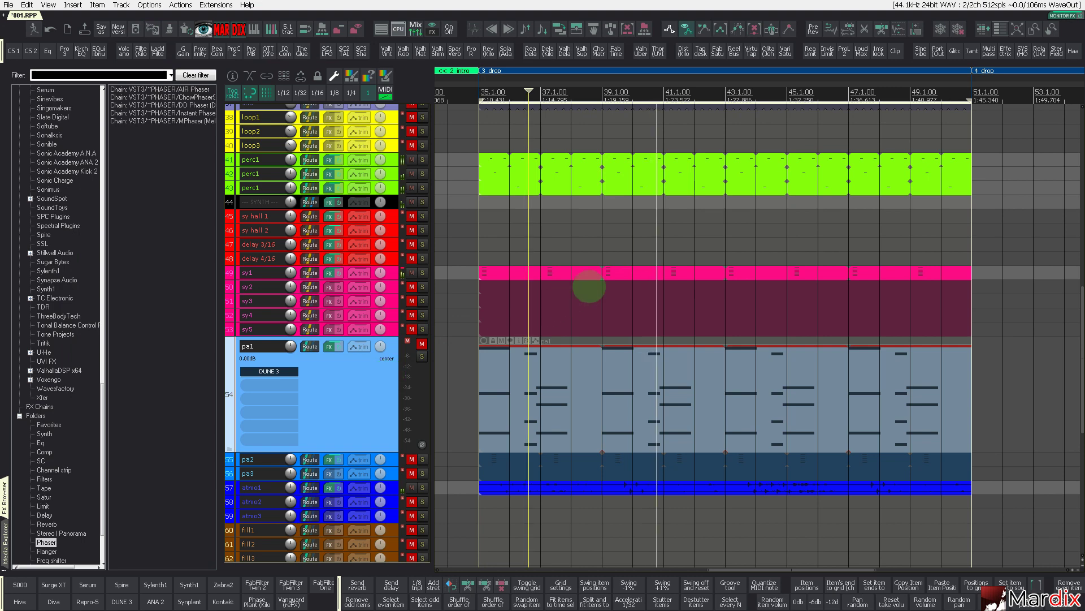
Preview the background samples SS_LH_Background_124_007_Any.wav and SS_LH_Background_123_001_Any.wav in the Media Explorer
scroll(586, 296, down, 2)
scroll(587, 310, up, 2)
scroll(588, 310, down, 2)
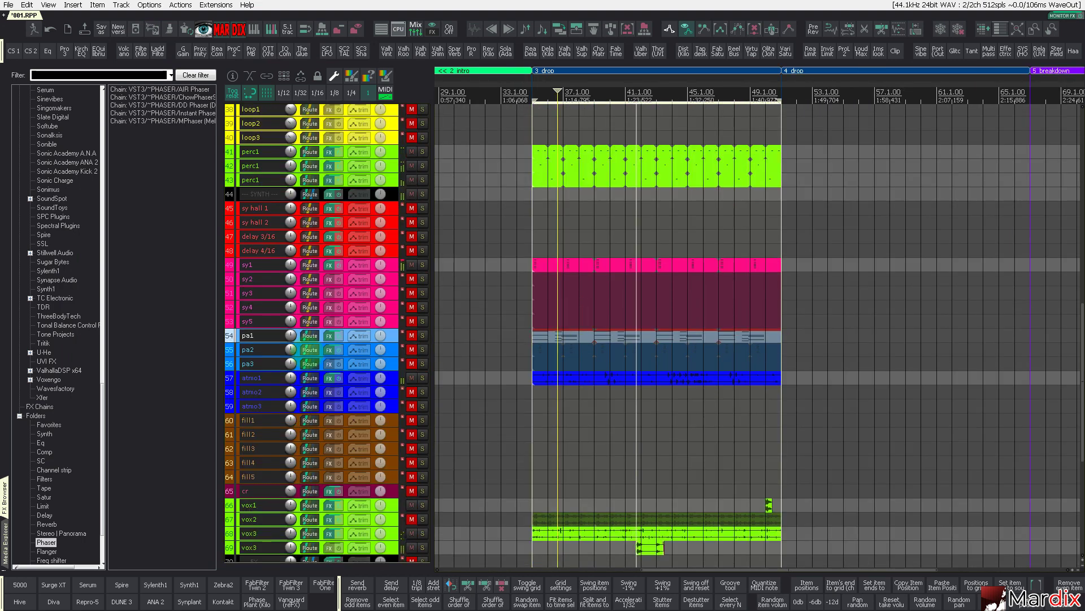
scroll(588, 309, down, 5)
scroll(316, 350, down, 3)
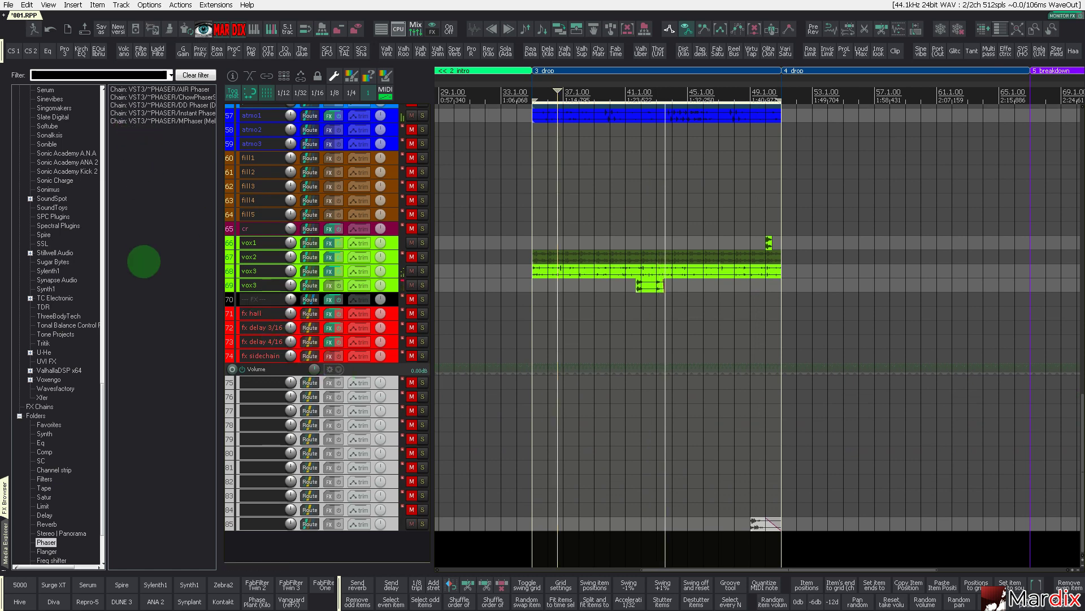
click(6, 543)
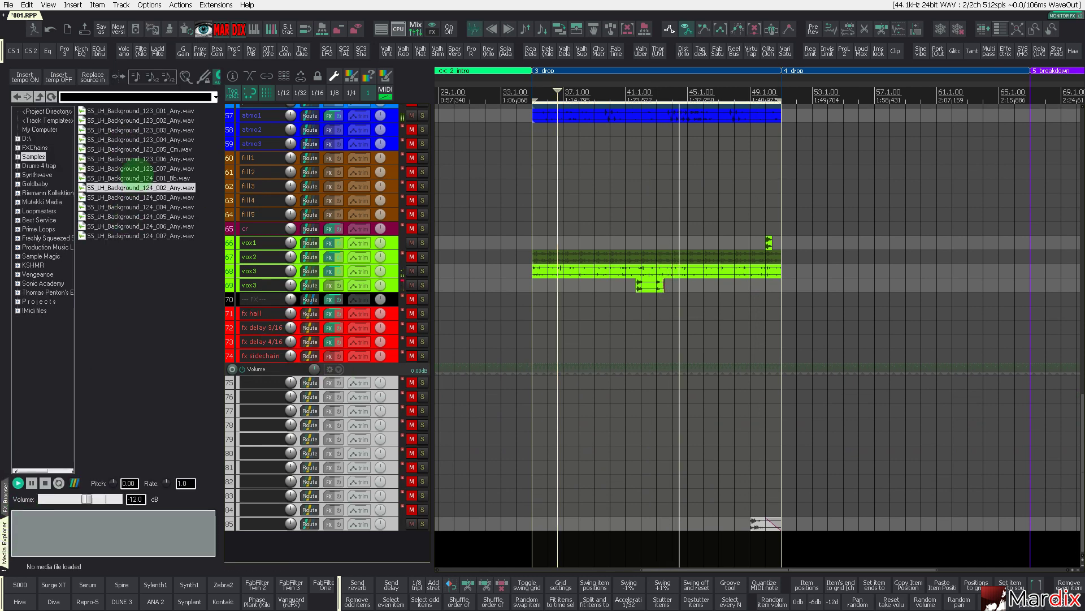
click(144, 236)
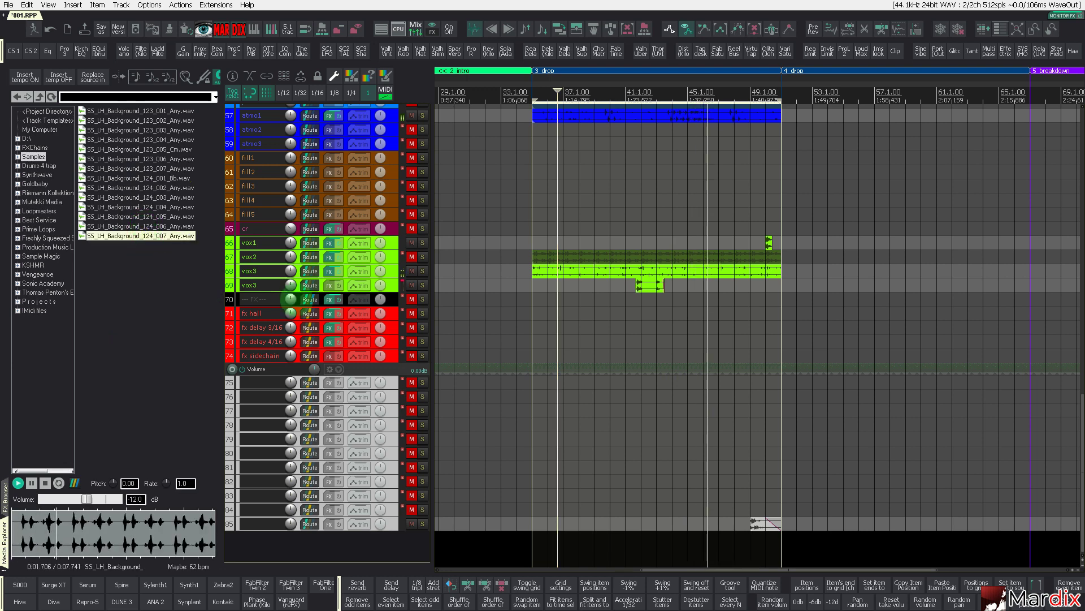
key(Home)
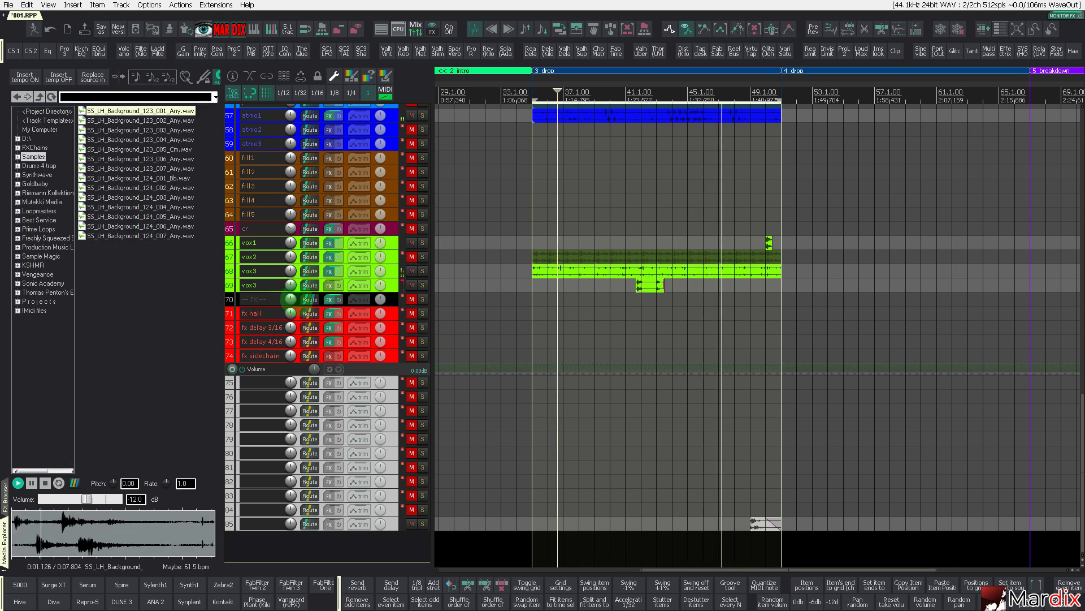
Open the folder with the SS_LH_Perc Loop_124 samples, turn on bar-synced, tempo-matched preview and audition loop 01
key(BackSpace)
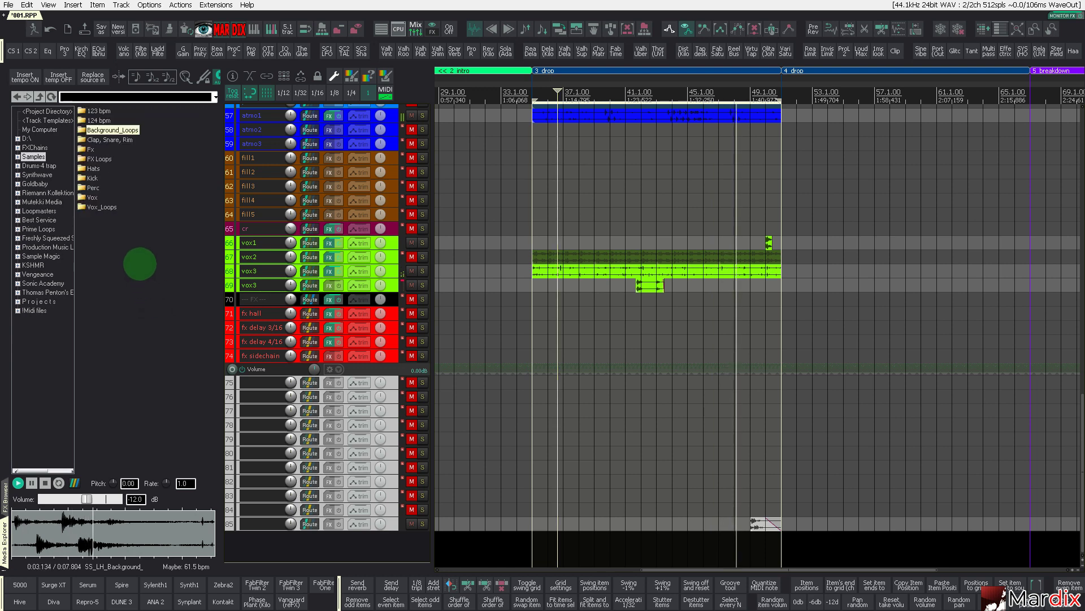
key(Return)
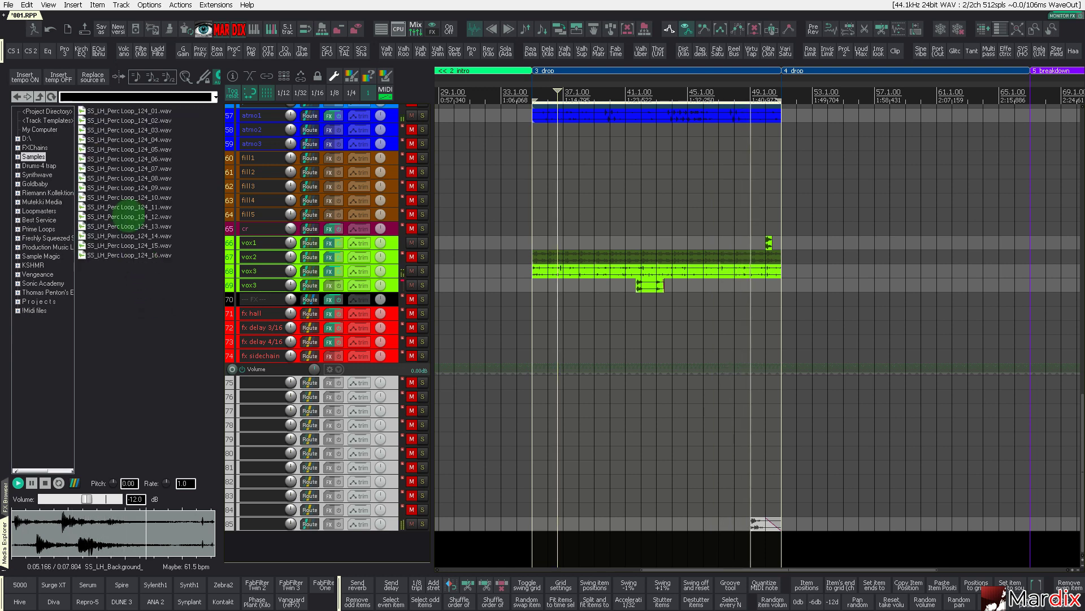
click(117, 76)
click(134, 76)
key(Down)
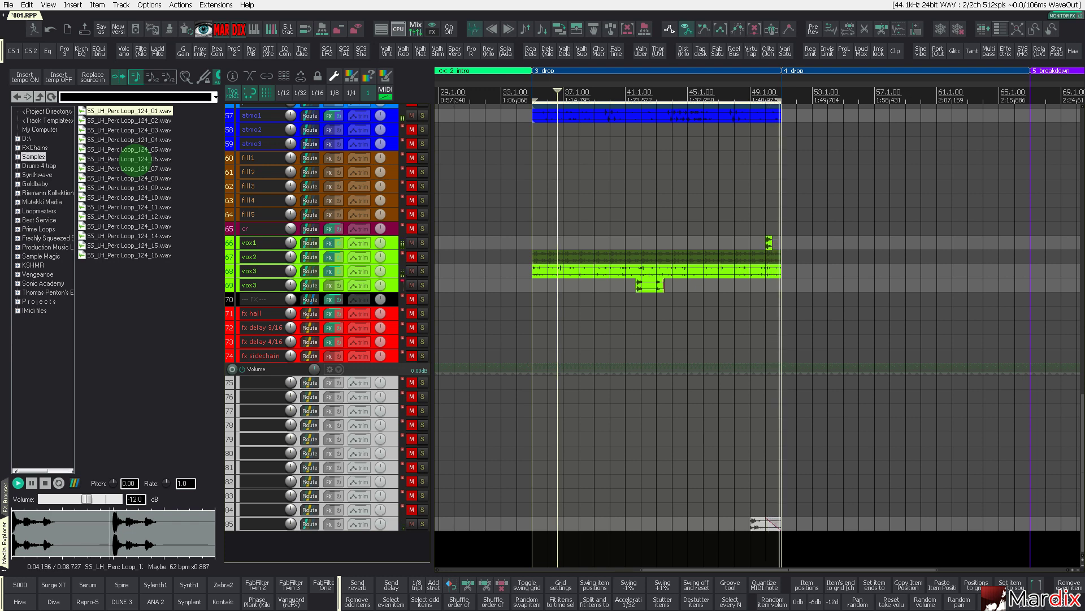
Audition the percussion loops from SS_LH_Perc Loop_124_16.wav back to SS_LH_Perc Loop_124_12.wav against the playing drop
click(135, 255)
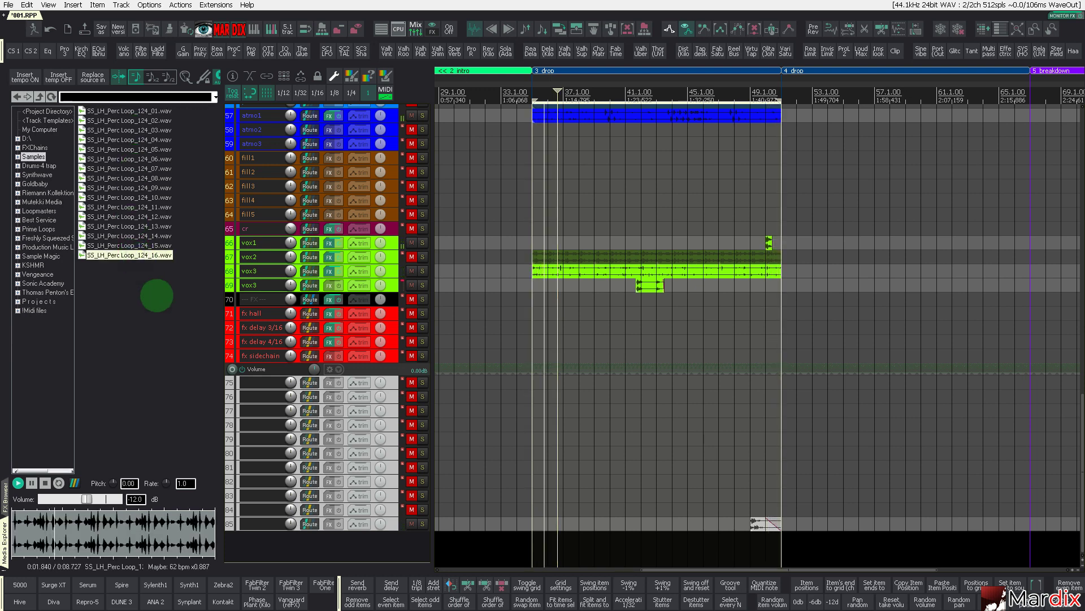
scroll(325, 294, up, 11)
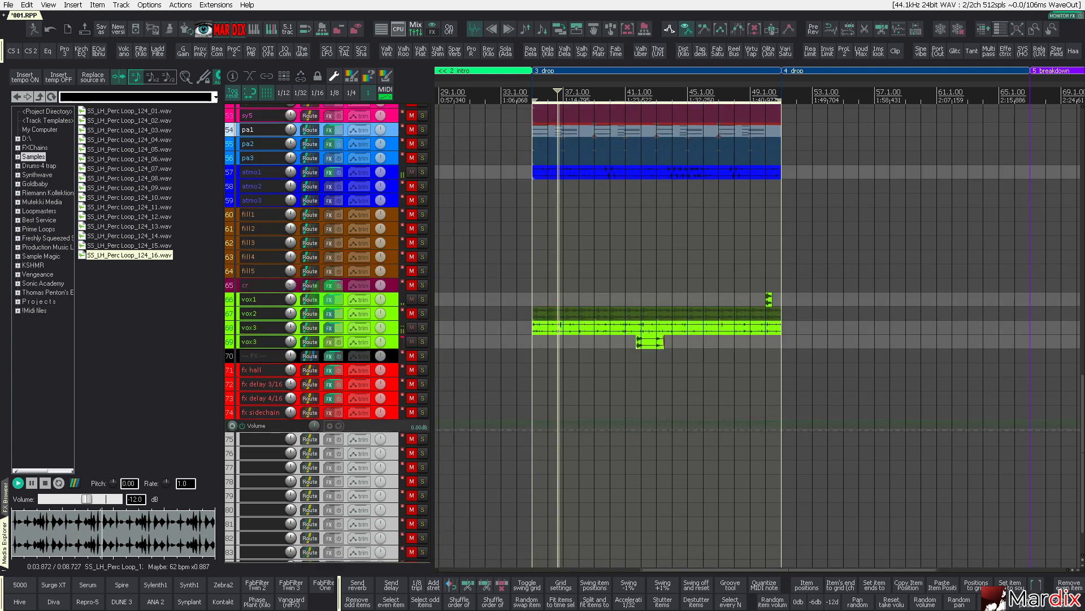
key(Up)
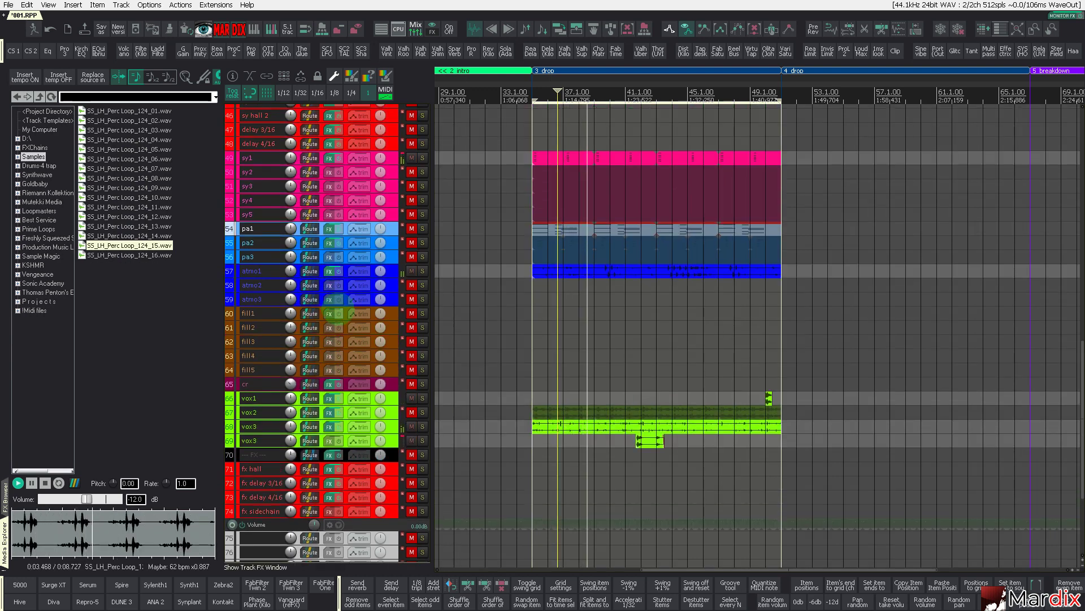
scroll(650, 334, up, 1)
key(Up)
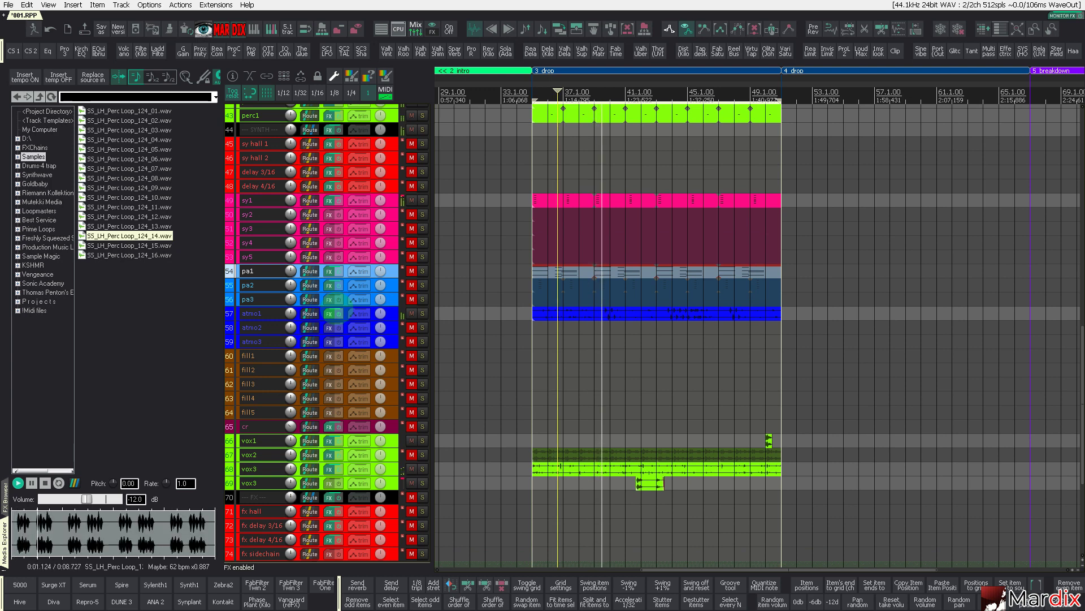
scroll(334, 313, up, 4)
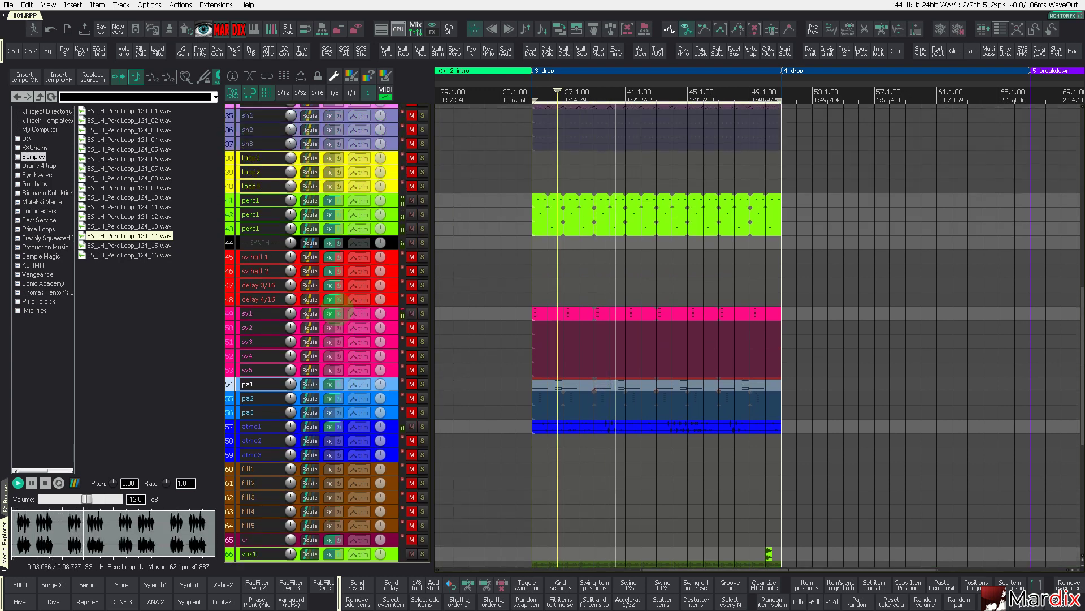
scroll(333, 312, up, 2)
key(Up)
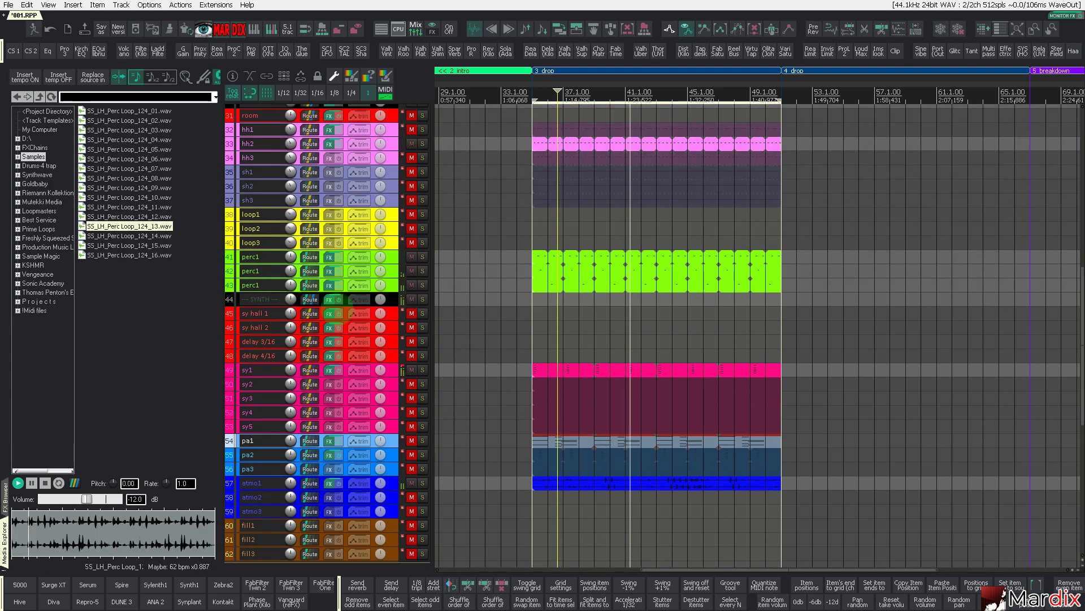
key(F11)
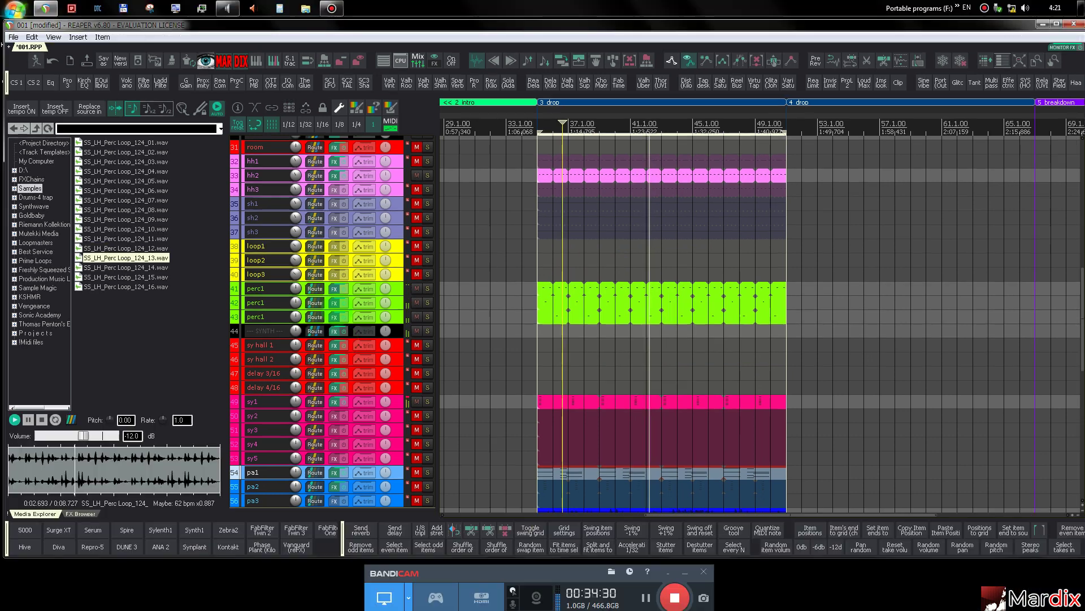
key(F11)
key(Up)
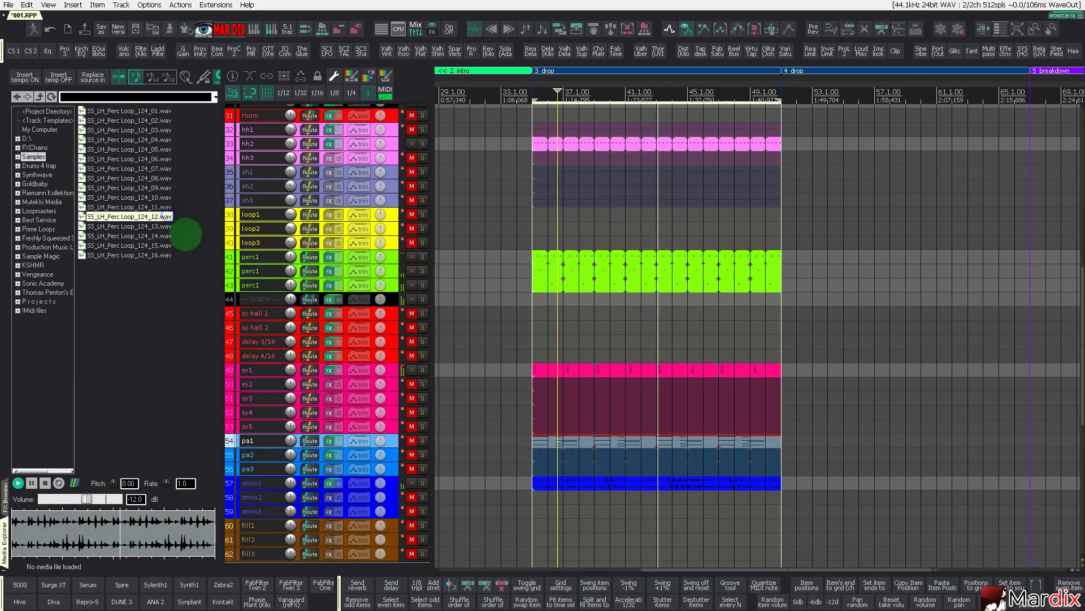
Unmute the loop1 track and place SS_LH_Perc Loop_124_12.wav on it in the drop
scroll(334, 333, up, 3)
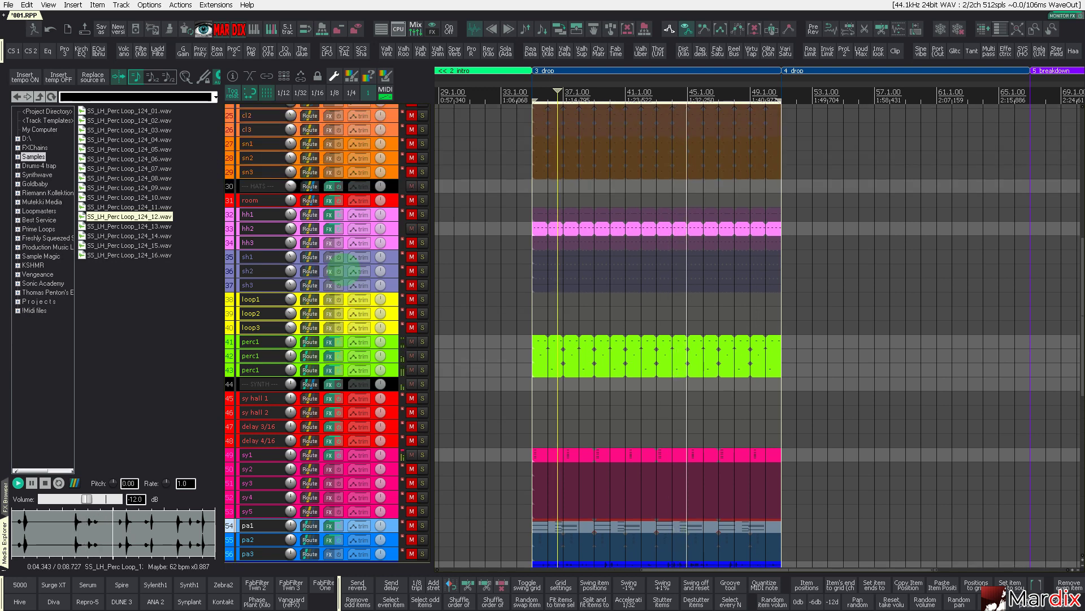
click(411, 299)
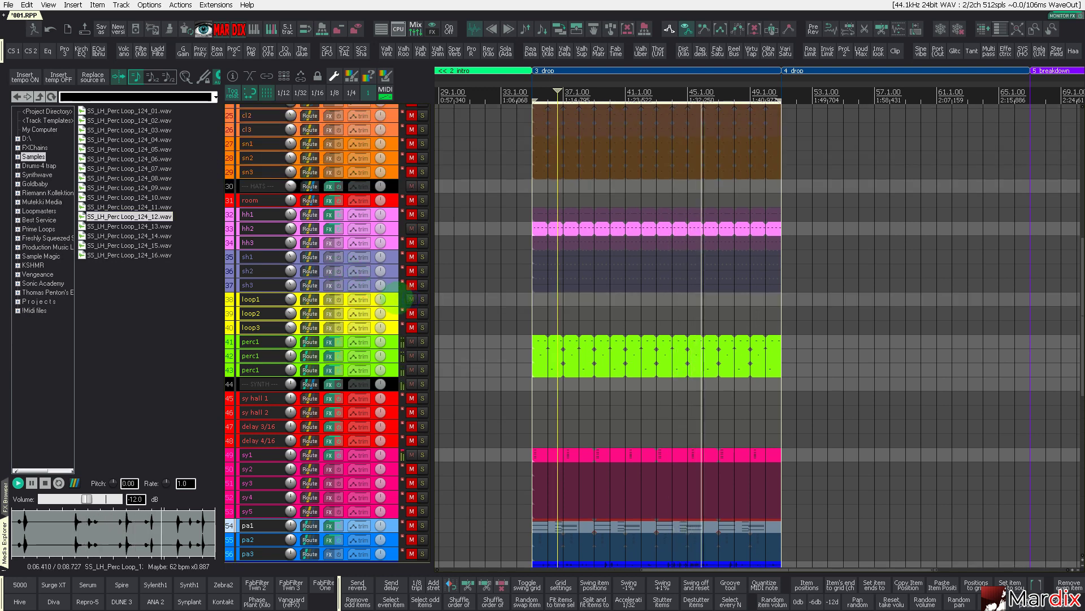
click(391, 300)
scroll(385, 304, up, 4)
drag(183, 220, 615, 331)
Remove the surplus part of the loop1 item and repeat the loop across the whole drop up to bar 51
scroll(611, 329, up, 4)
click(647, 339)
key(Delete)
click(583, 339)
scroll(562, 338, down, 4)
mouse_move(530, 336)
mouse_down()
mouse_move(707, 358)
mouse_move(899, 359)
mouse_up()
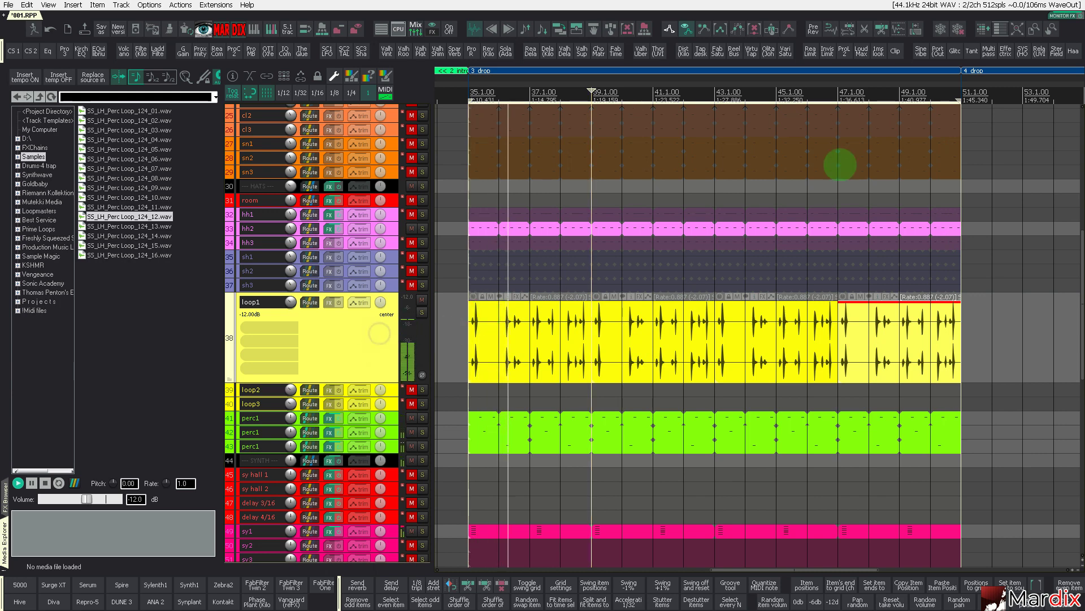
Load the creative effects chain running from Albedo to Rerun v2 onto the loop1 track and save the project
click(922, 51)
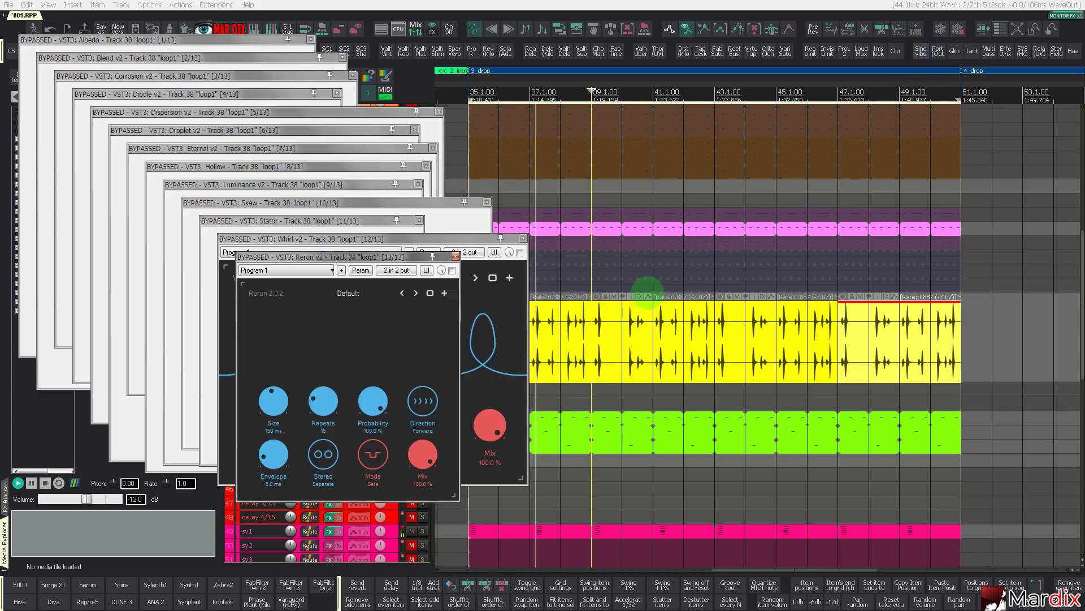
click(8, 5)
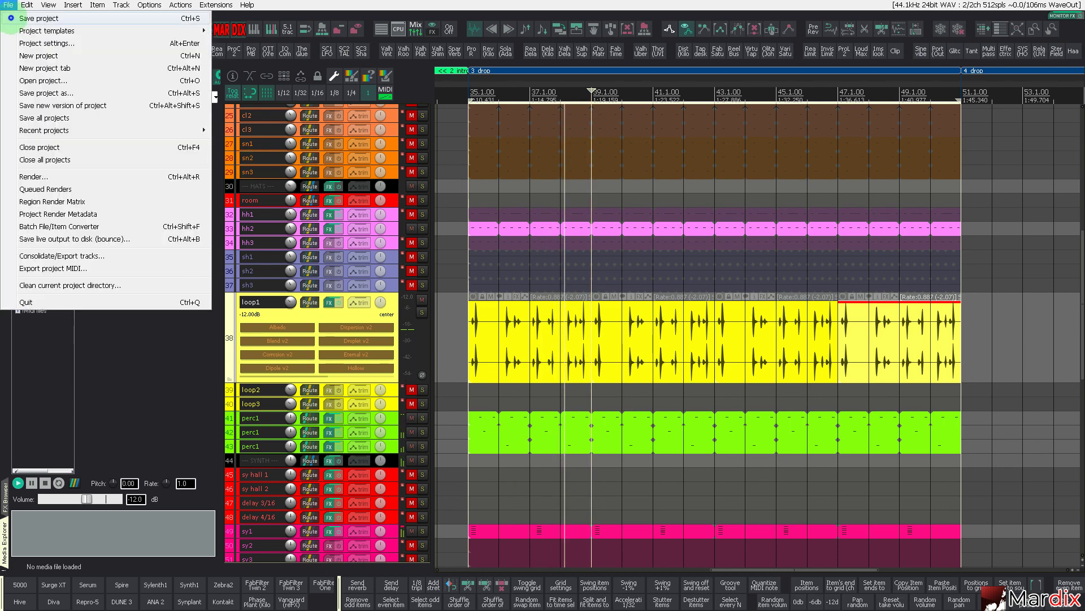
click(10, 18)
Try the Albedo effect in loop1's effects chain by enabling it and listening to the loop
click(328, 303)
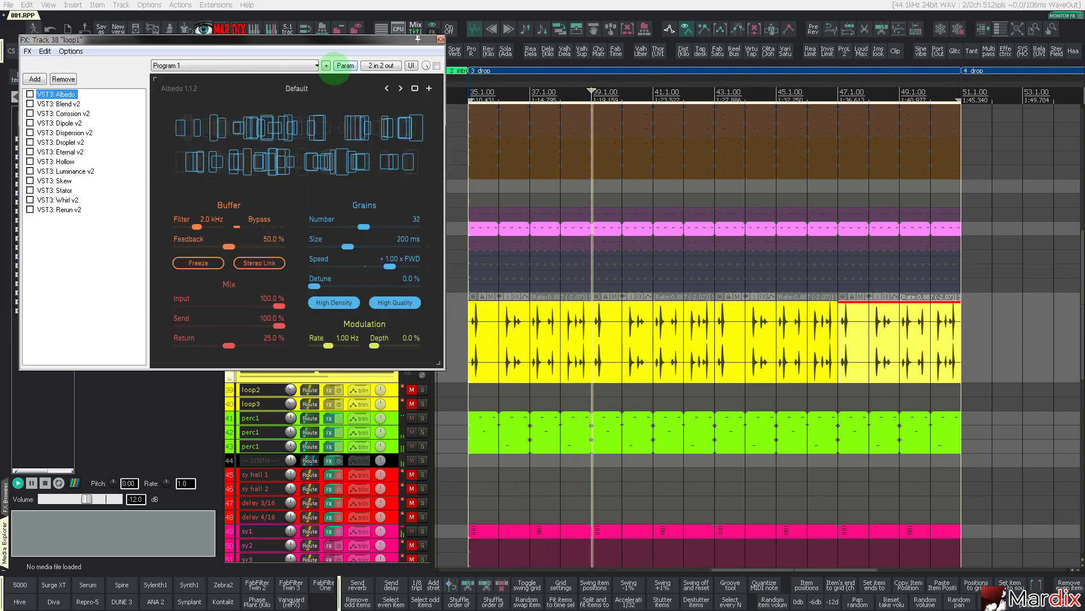
drag(331, 44, 736, 226)
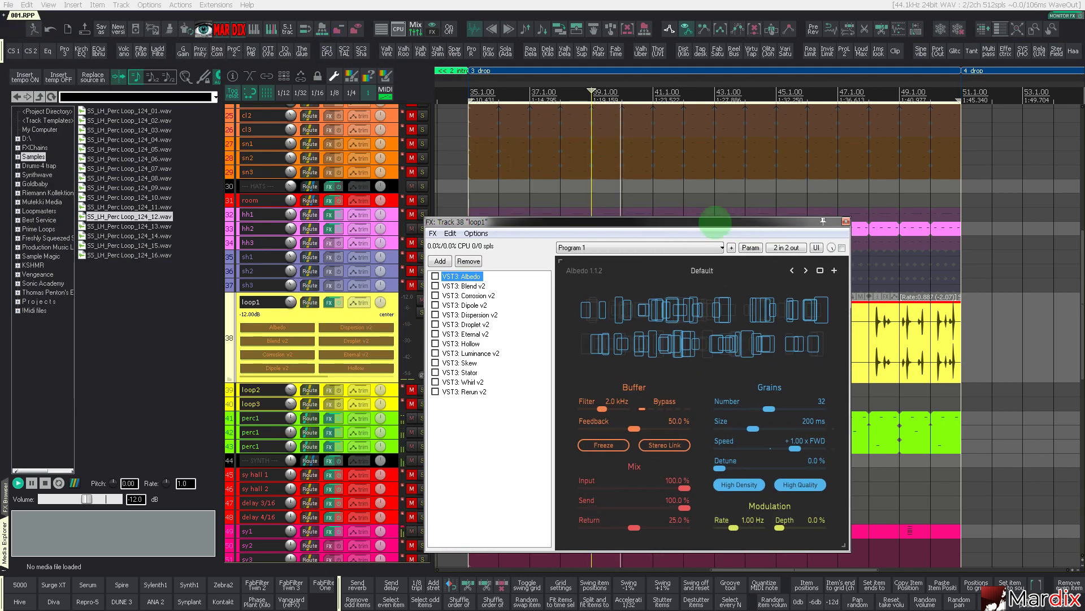
drag(550, 218, 543, 219)
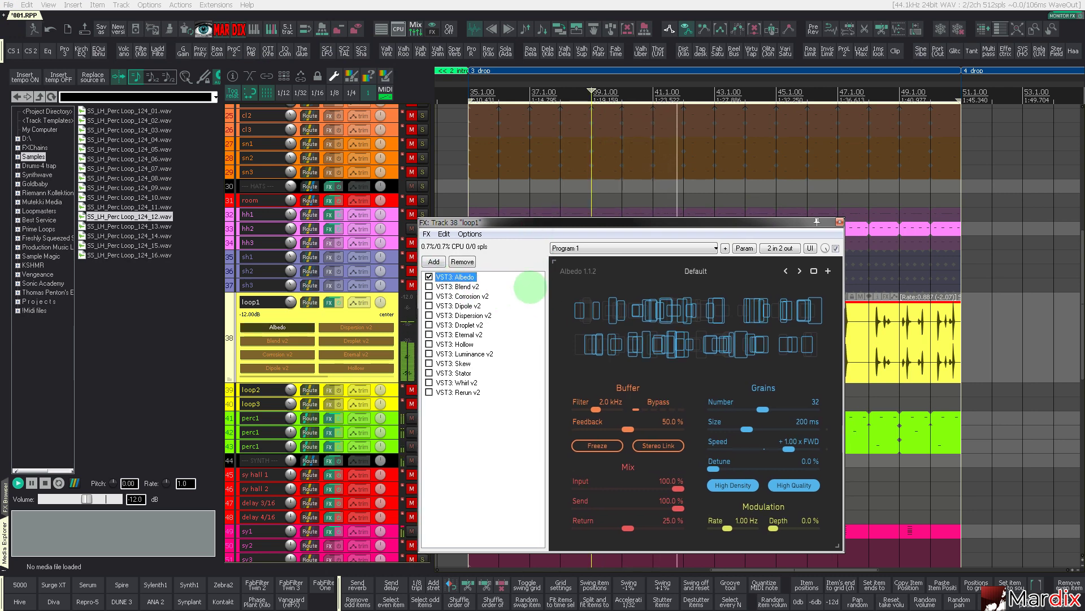
click(839, 221)
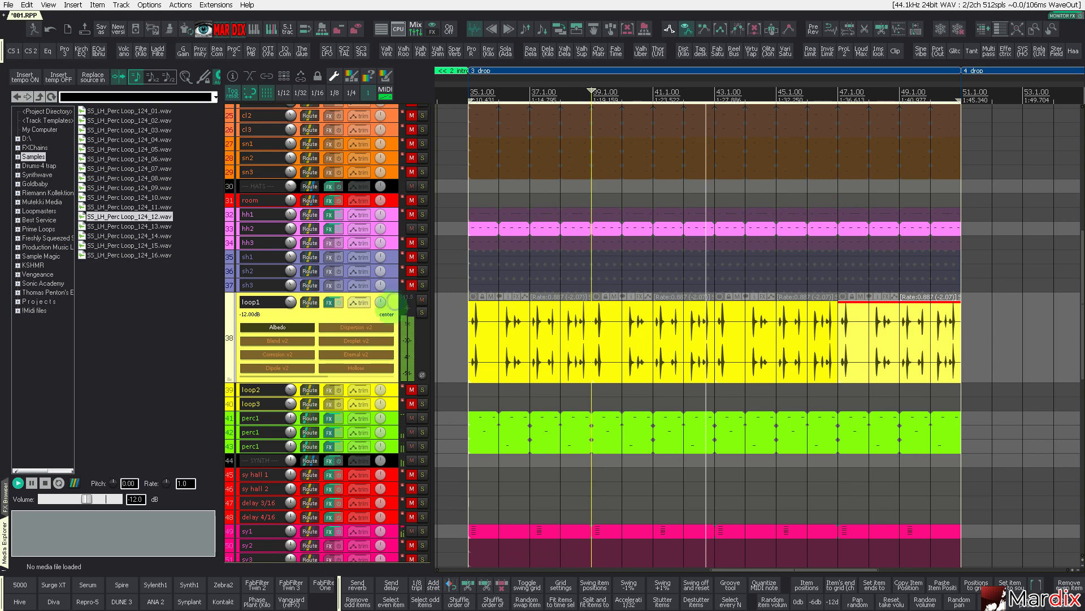
Insert A1TriggerGate from the Gate effects folder into loop1's chain just before Rerun v2
click(332, 303)
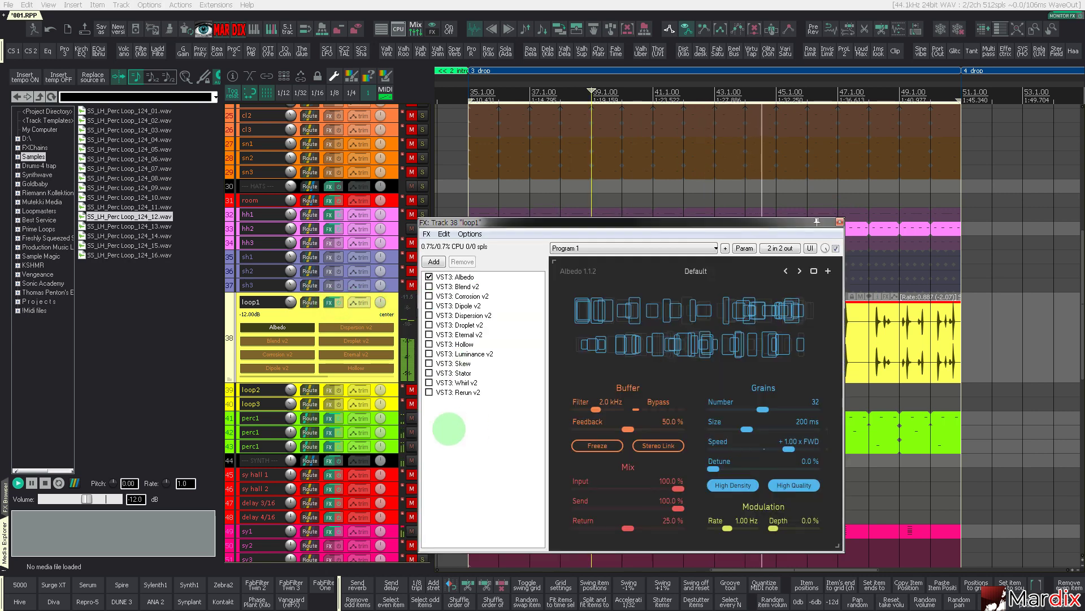
click(4, 496)
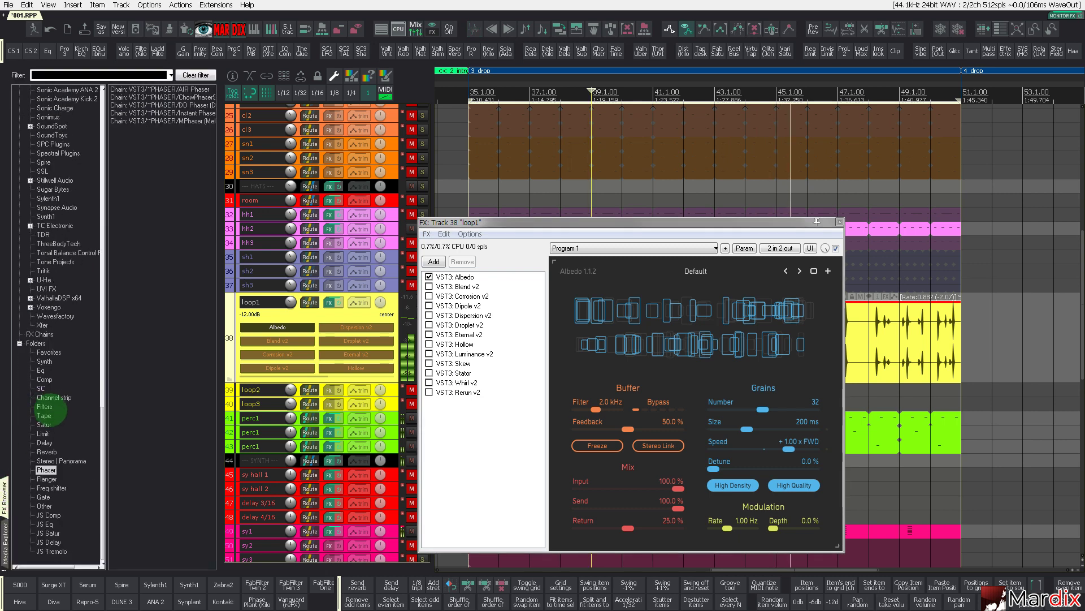
click(42, 496)
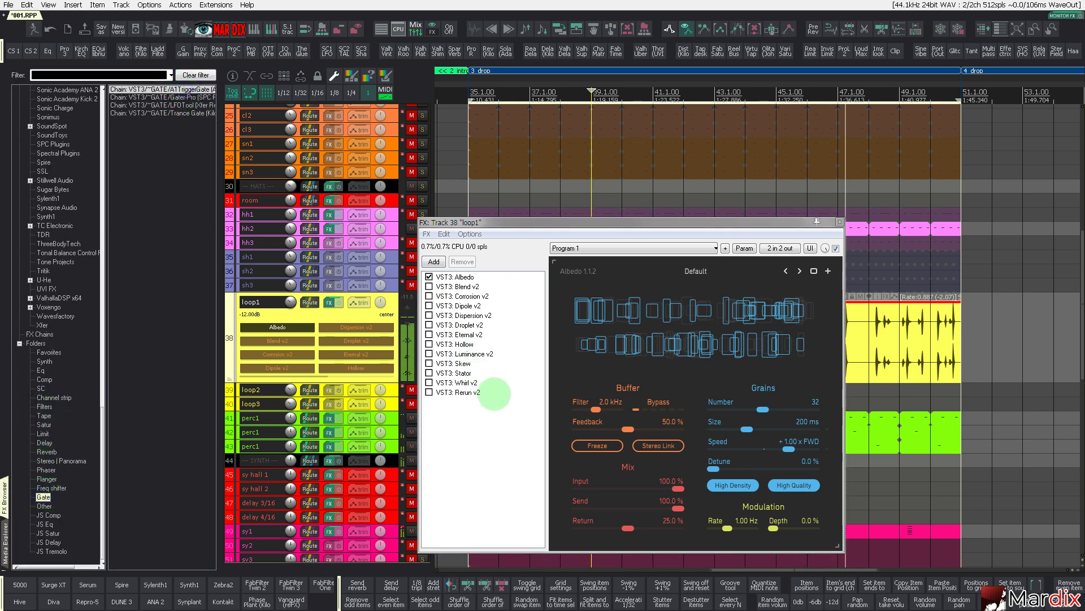
drag(495, 394, 494, 393)
drag(670, 243, 580, 219)
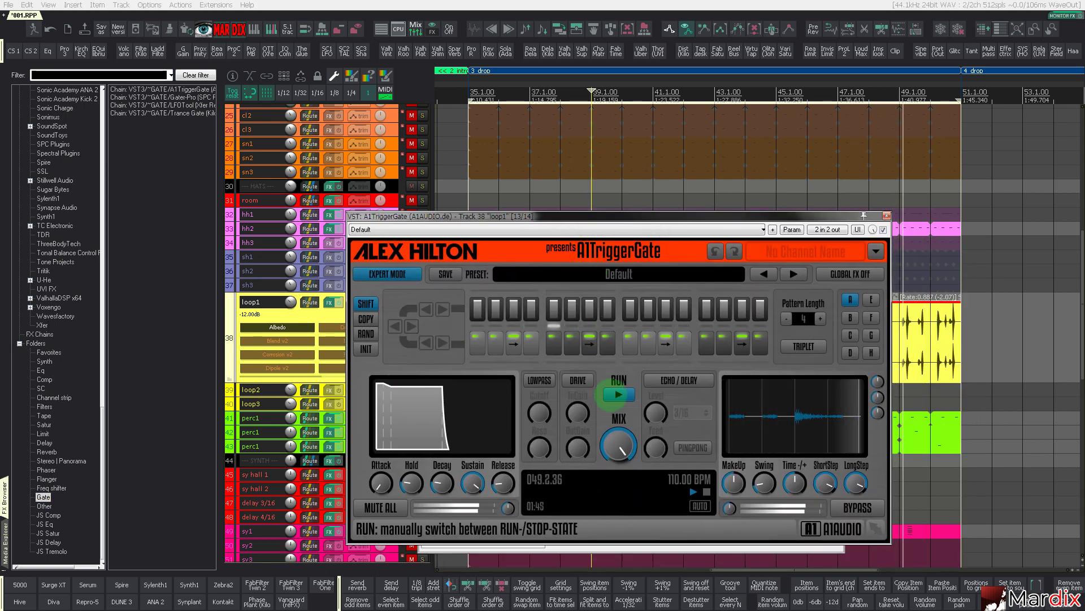
Set A1TriggerGate's mix to 81 %, adjust its swing, and shorten the pattern length to 2
drag(619, 445, 619, 451)
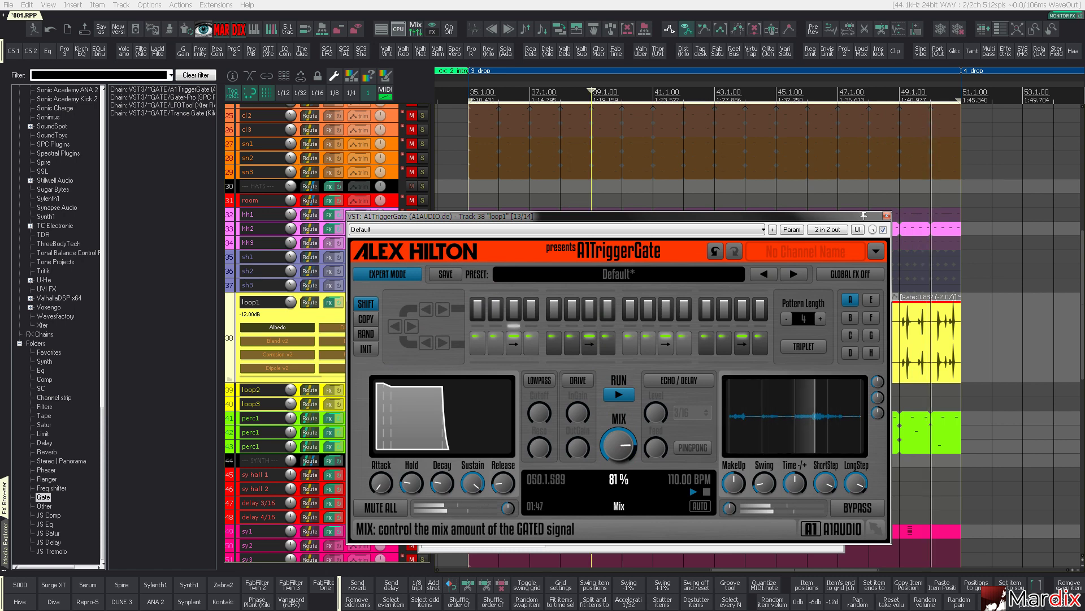
drag(764, 482, 764, 492)
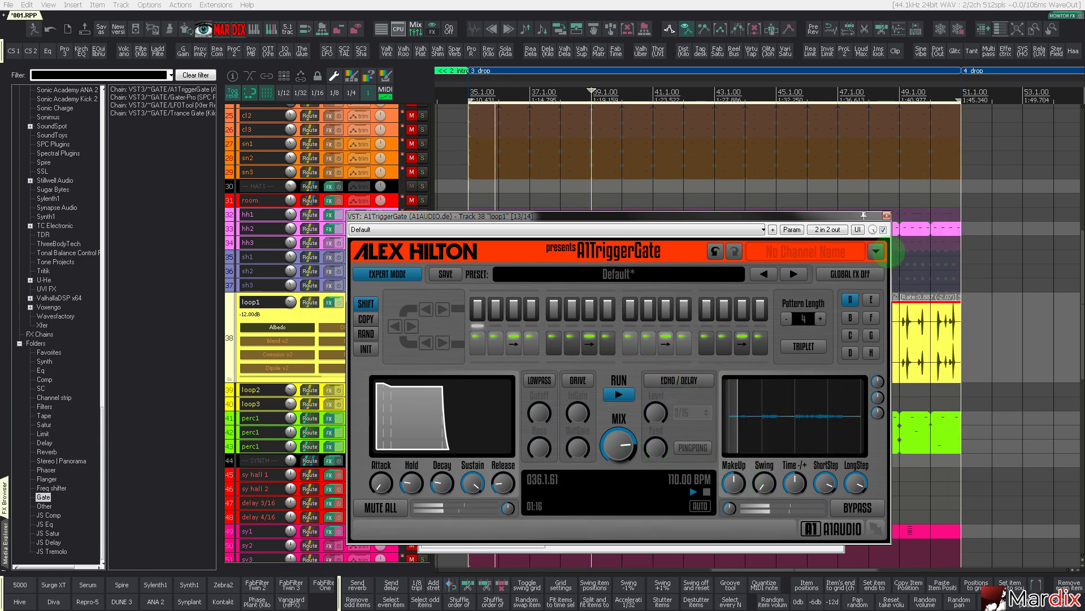
click(786, 318)
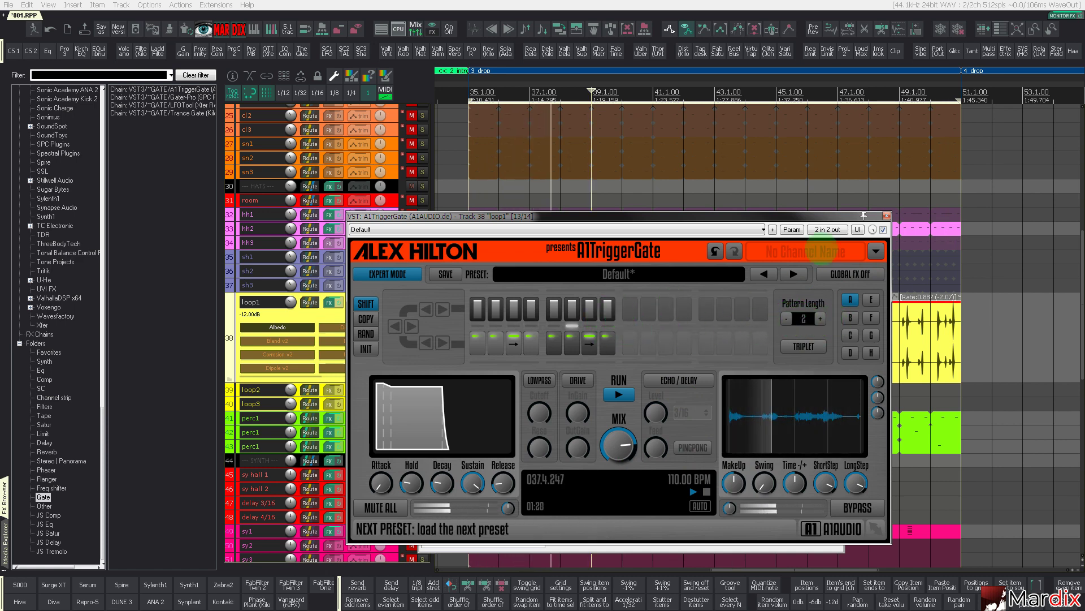
click(886, 216)
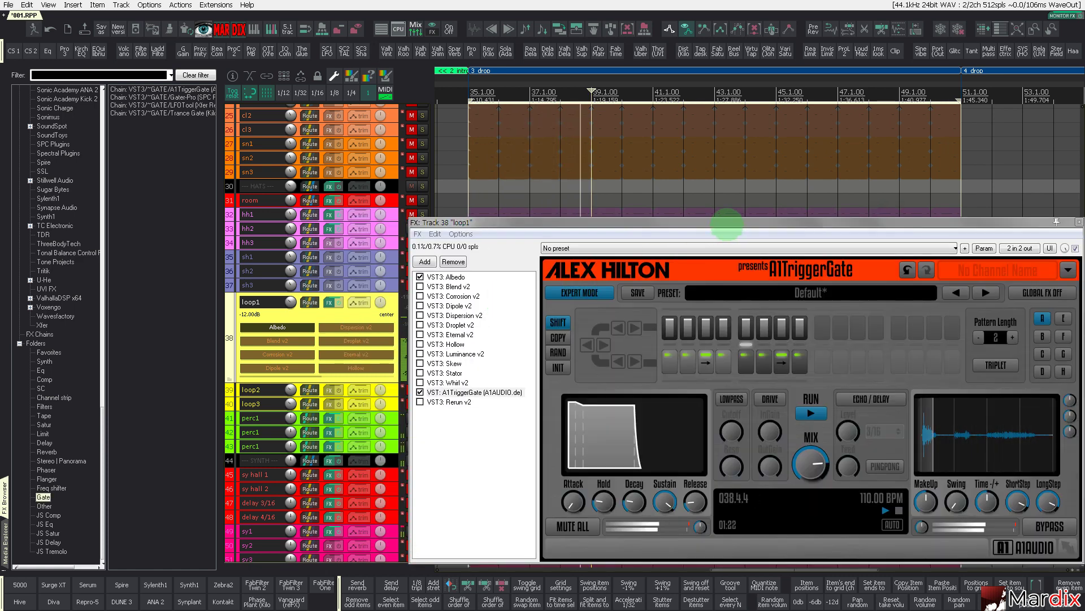
Bypass Albedo in loop1's chain, try Droplet v2 in its place, and enable Hollow instead
click(475, 391)
click(420, 277)
click(420, 325)
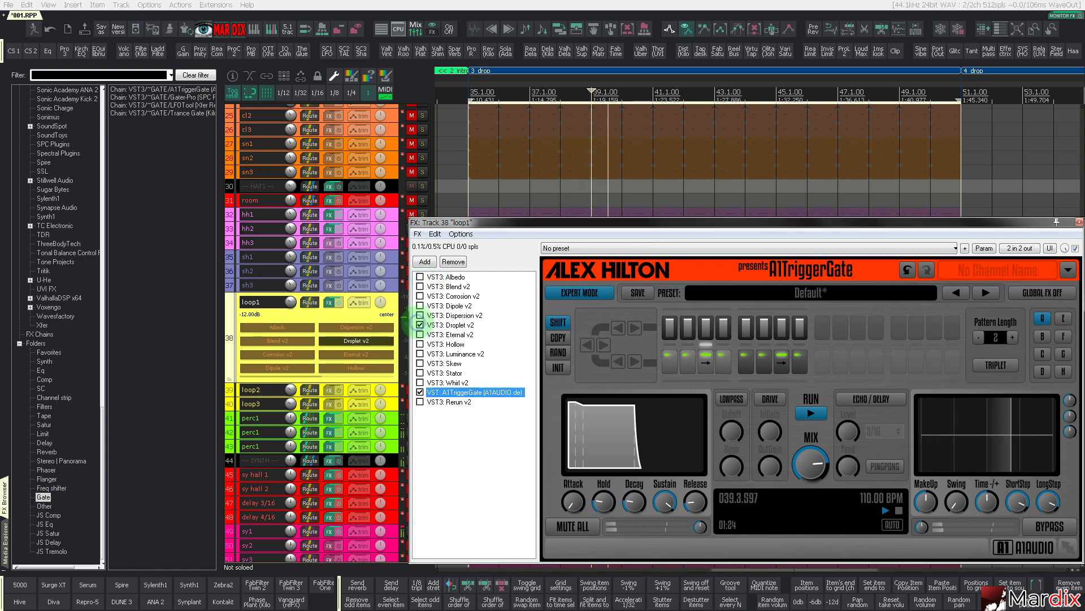
click(420, 325)
click(420, 344)
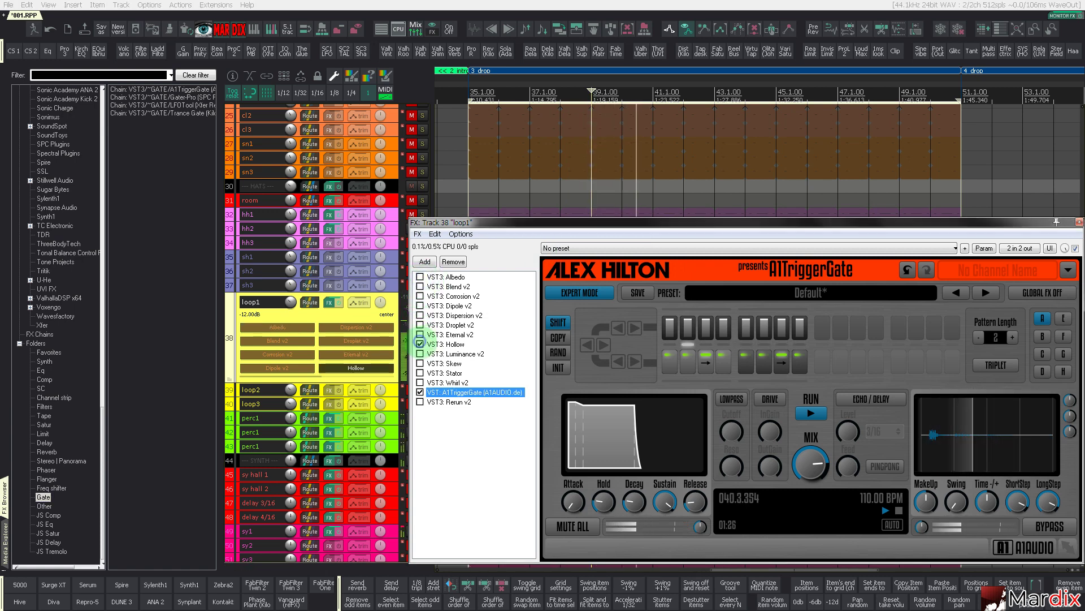
Check Hollow's settings in loop1's effects chain, close the chain, and briefly solo loop1 to hear the processed loop
click(441, 344)
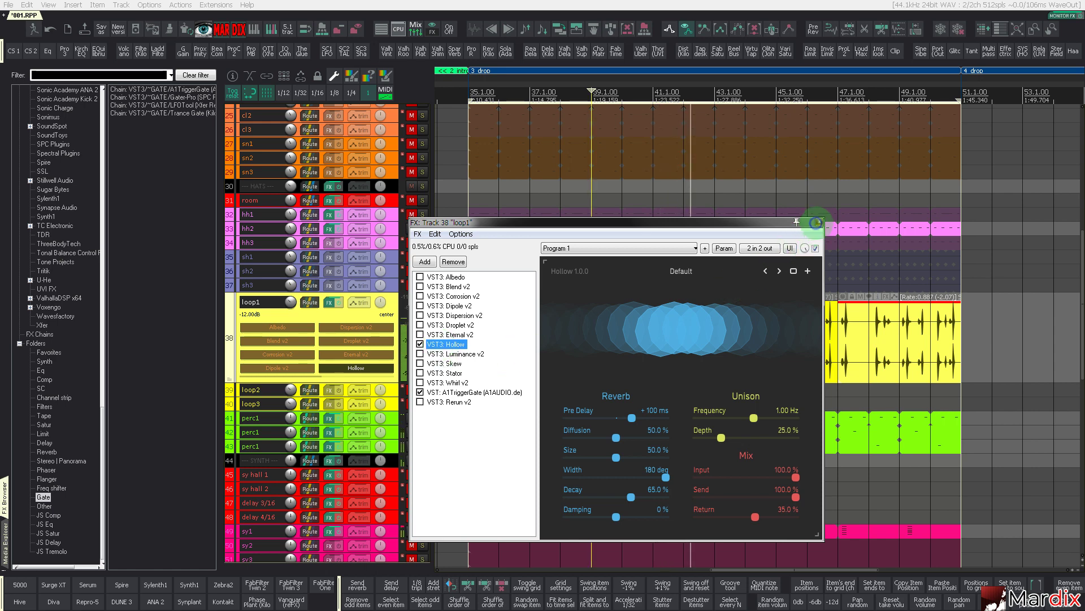
click(817, 222)
click(421, 312)
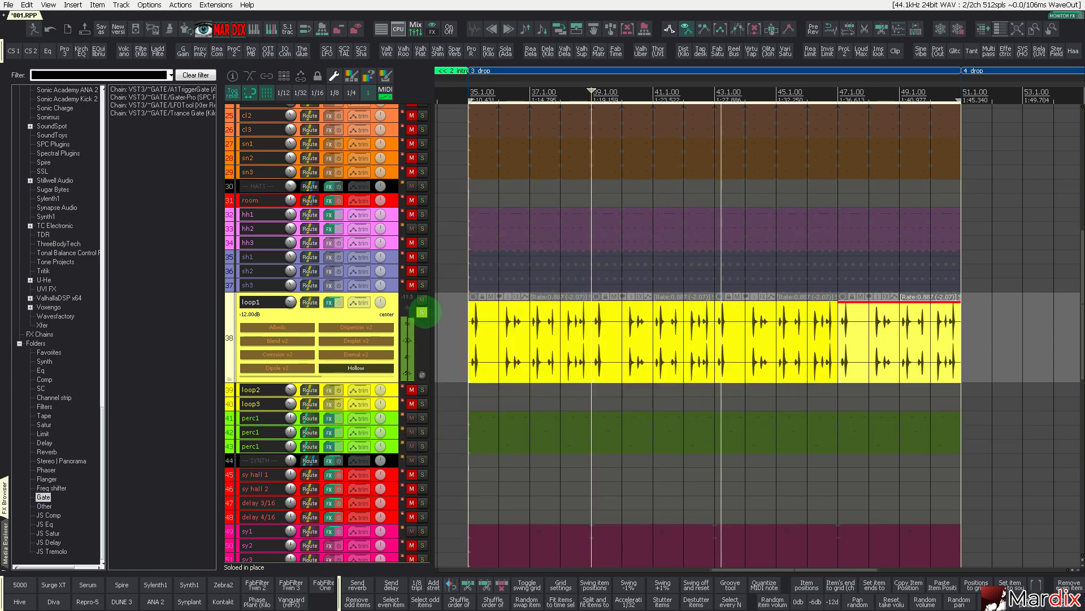
click(421, 312)
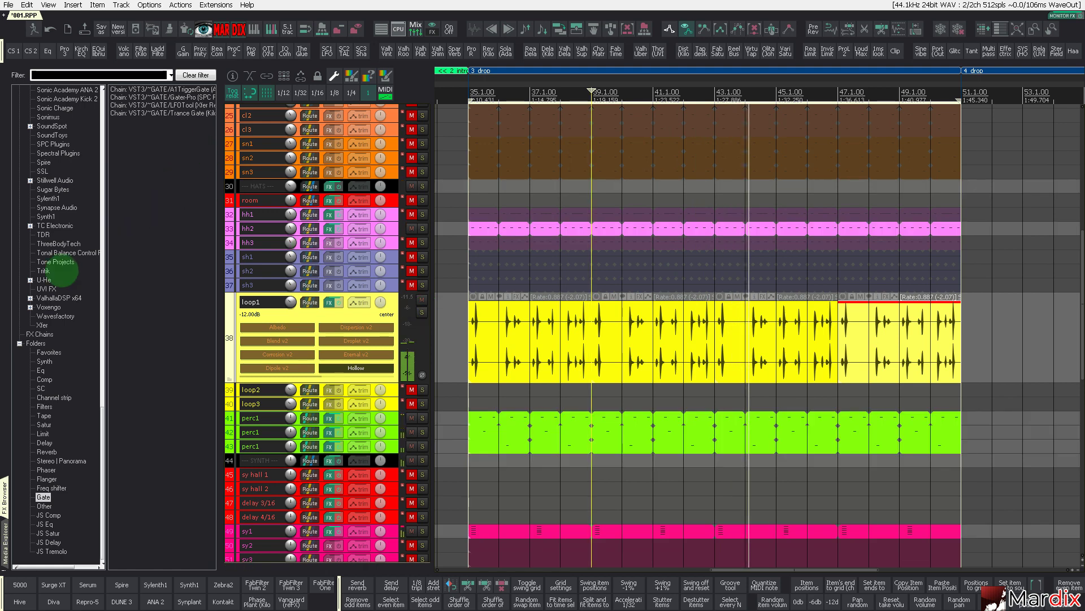
Audition alternative percussion loops in the Media Explorer, from SS_LH_Perc Loop_124_13.wav back to SS_LH_Perc Loop_124_11.wav
click(6, 542)
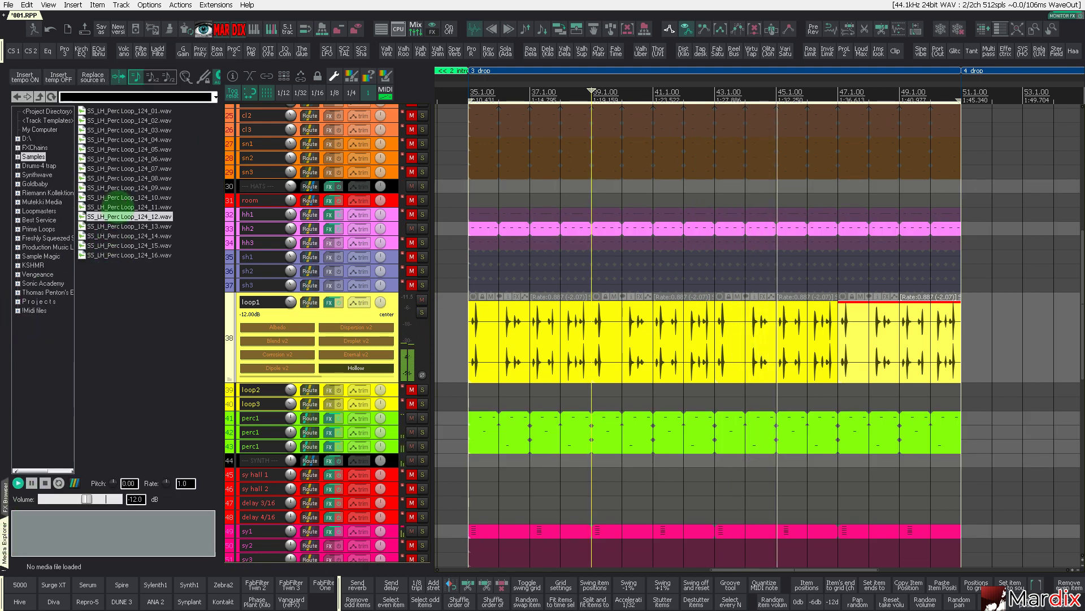
click(124, 226)
key(Up)
key(Up)
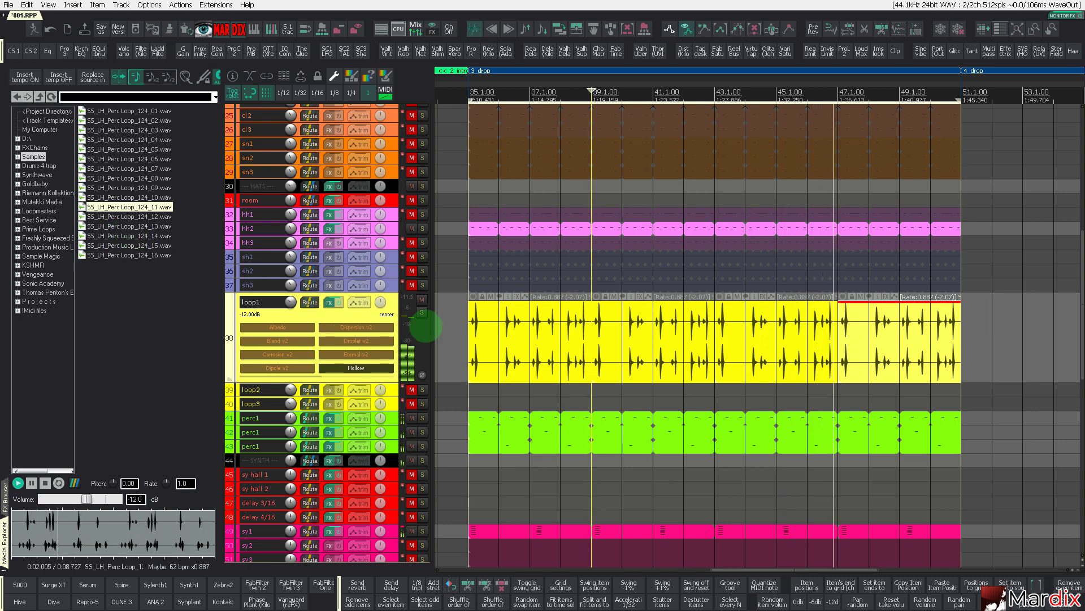
Move all existing loop items on loop1 past the end of the drop so they start at bar 51
click(491, 325)
shift+click(883, 318)
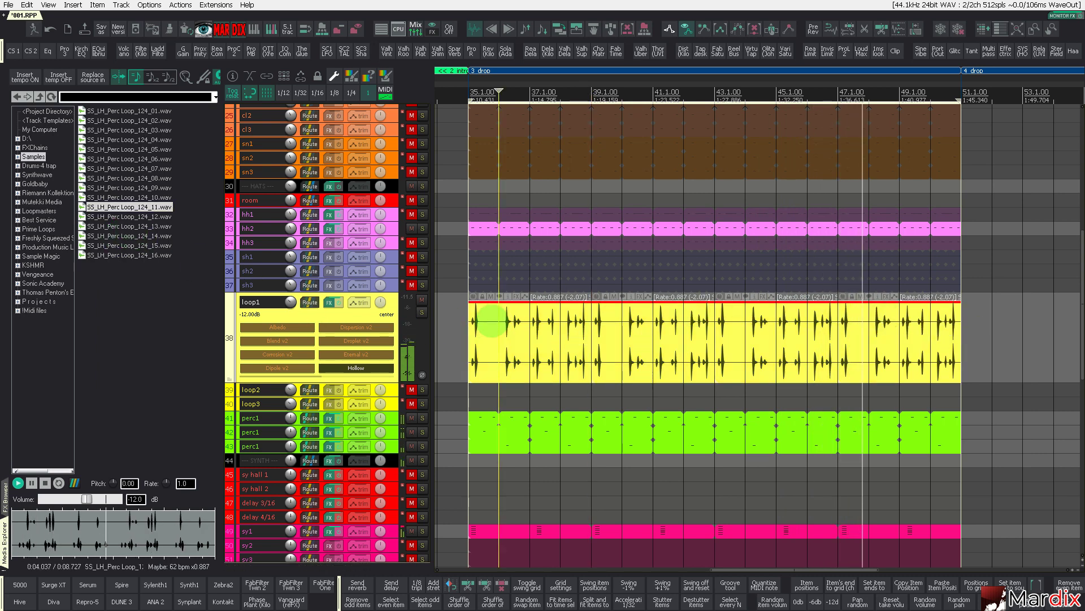
drag(490, 328, 984, 327)
Place SS_LH_Perc Loop_124_11.wav on loop1 at bar 35 and copy it repeatedly to fill the drop up to bar 51
click(176, 208)
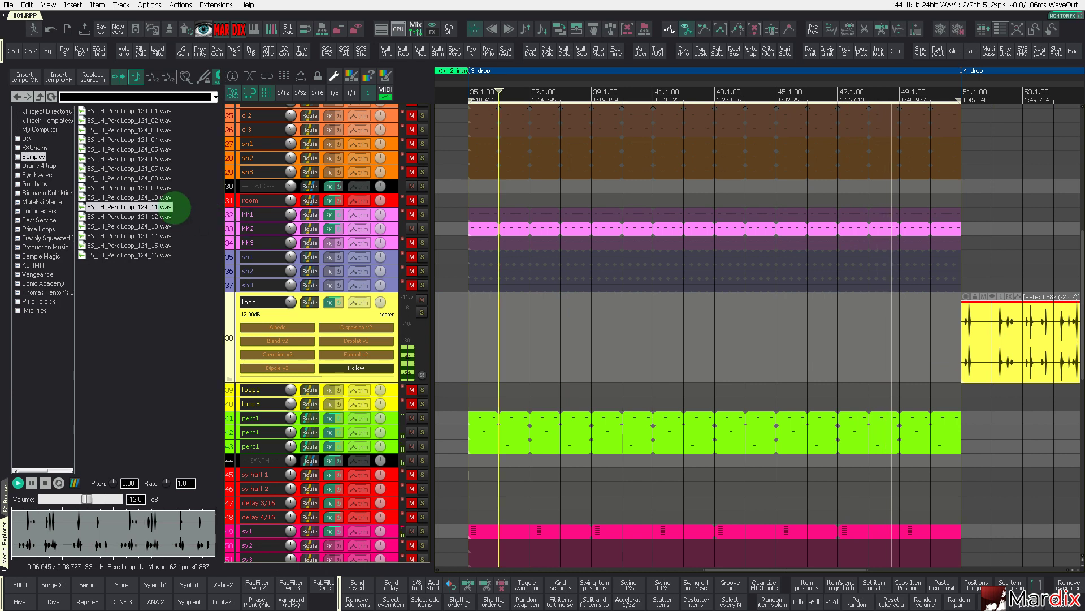
drag(175, 208, 598, 338)
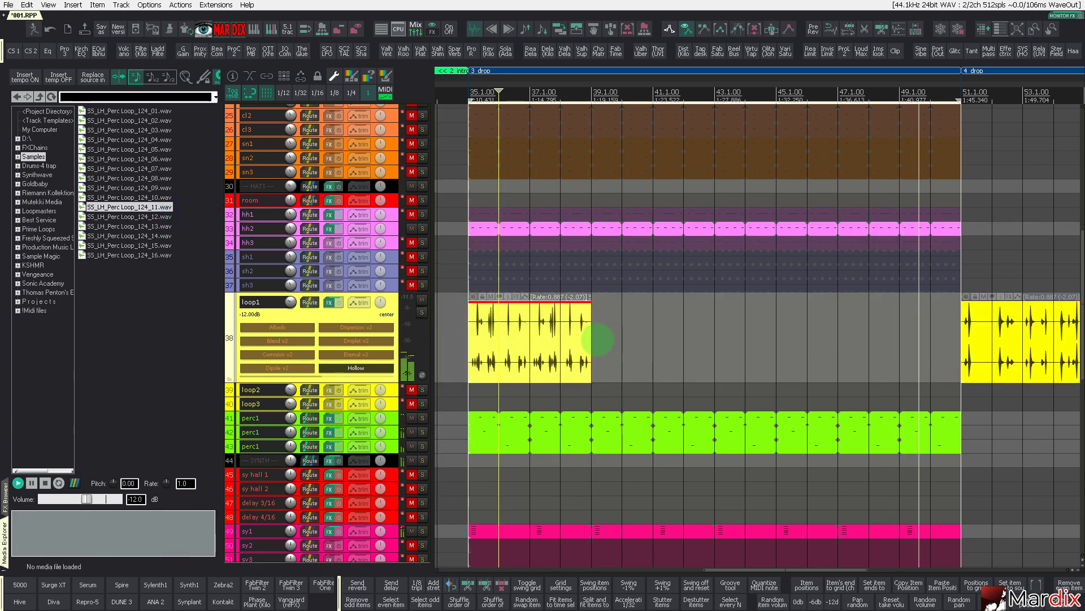
drag(523, 325, 753, 344)
drag(751, 344, 863, 353)
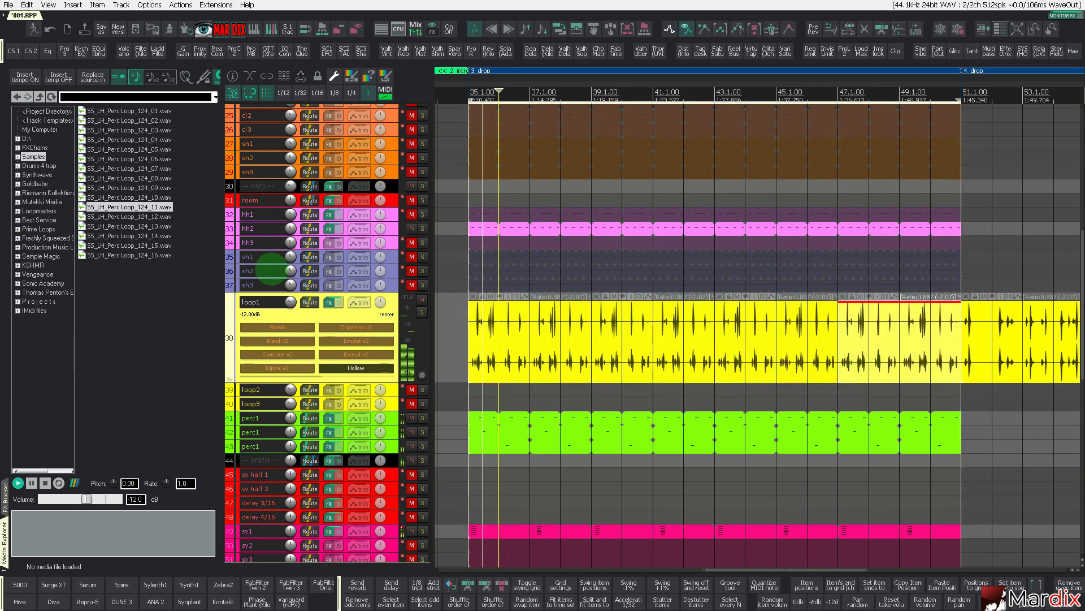
Open the ba2 bass track's effects, examine FabFilter One's filter and modulation settings, and close the chain
scroll(320, 254, up, 2)
scroll(760, 336, up, 10)
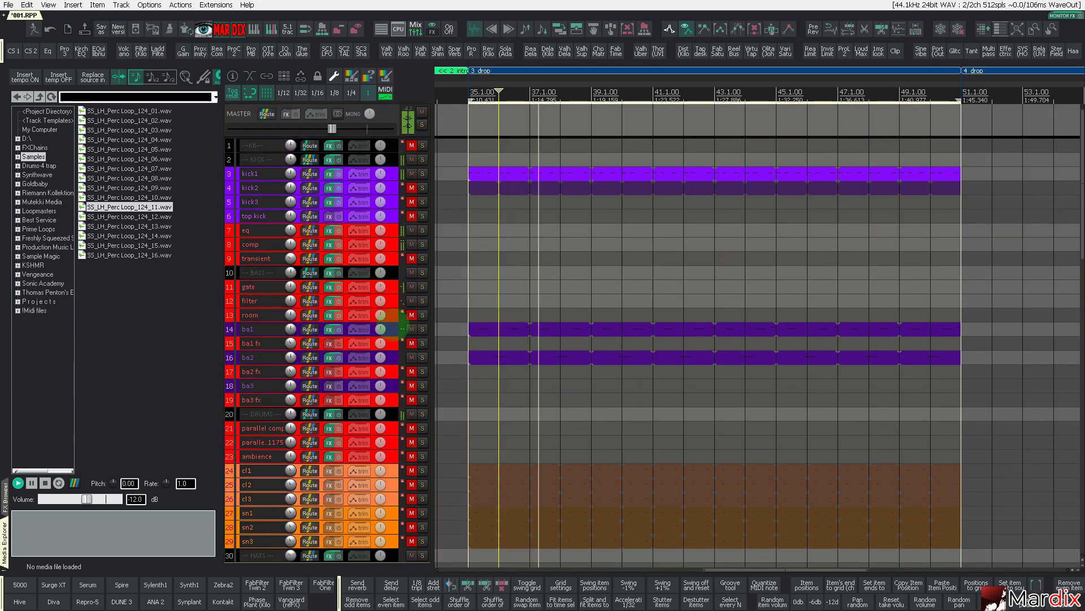
click(390, 355)
click(332, 358)
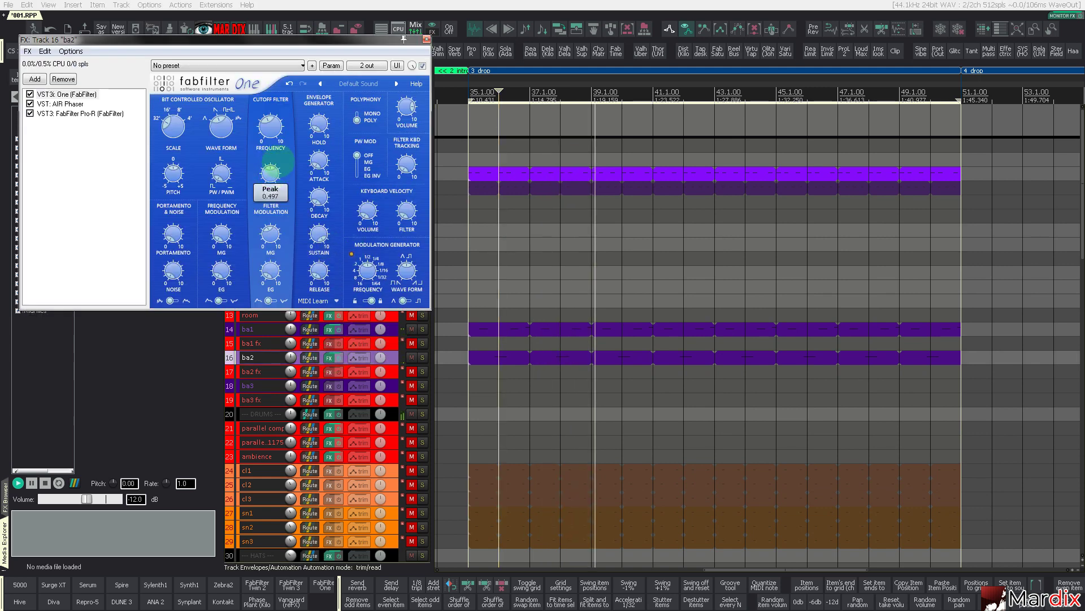
mouse_move(272, 130)
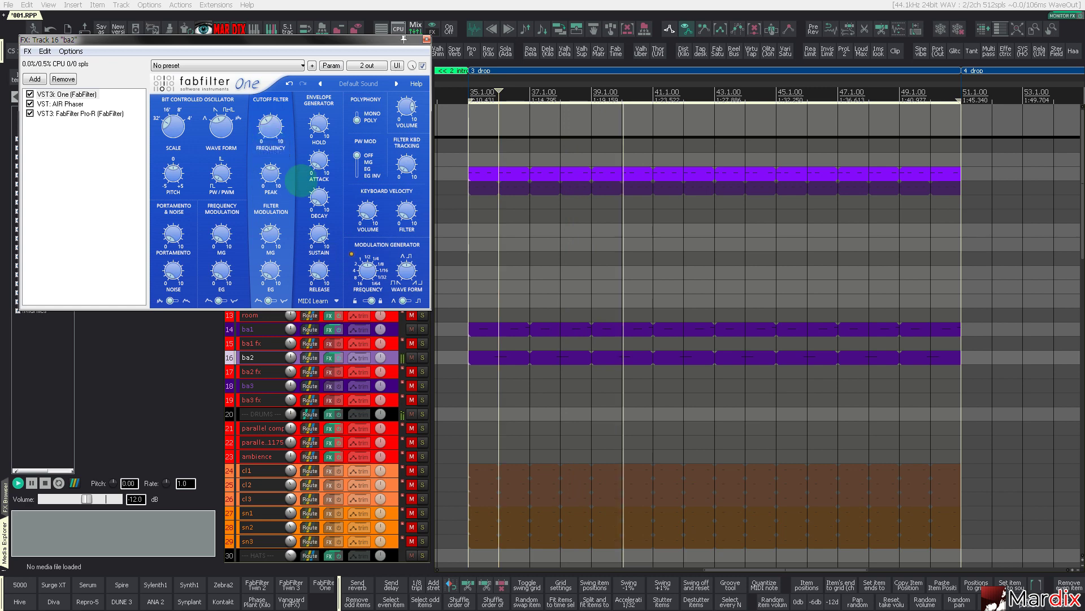
mouse_move(367, 271)
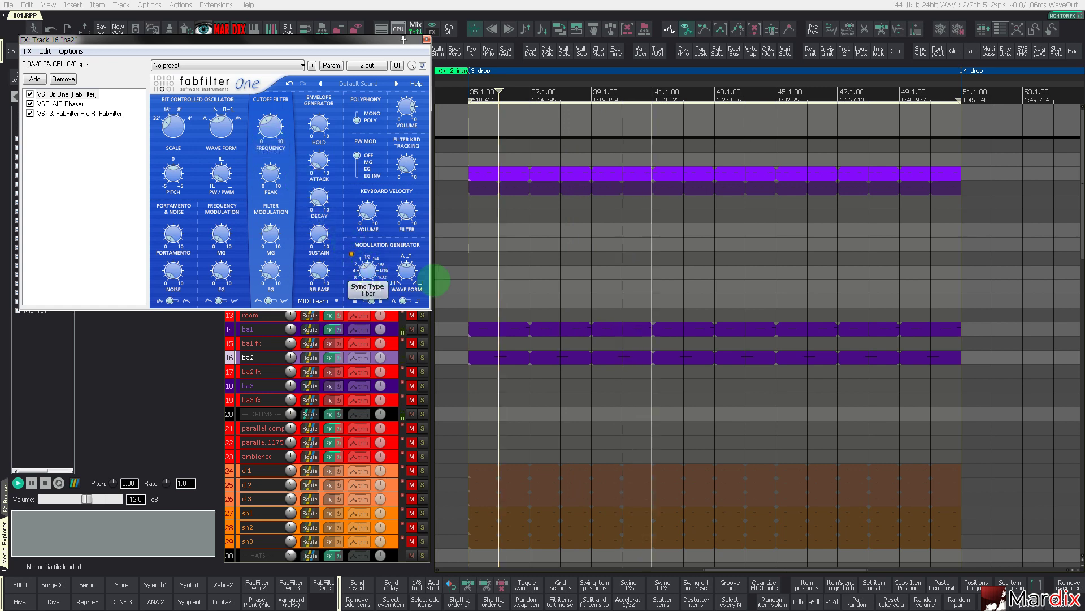
click(474, 285)
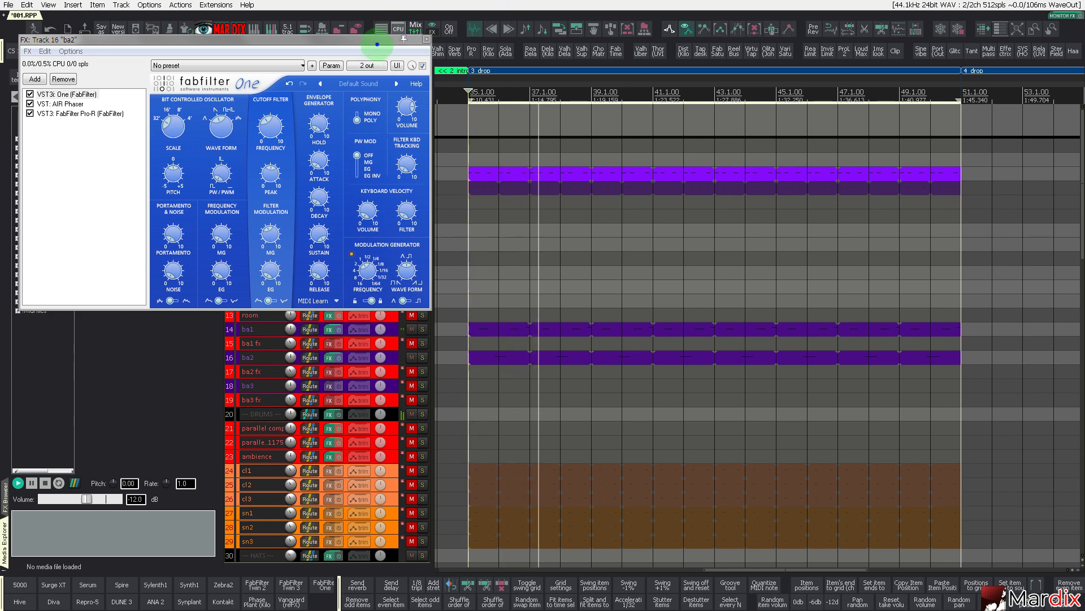
drag(377, 44, 414, 119)
click(496, 291)
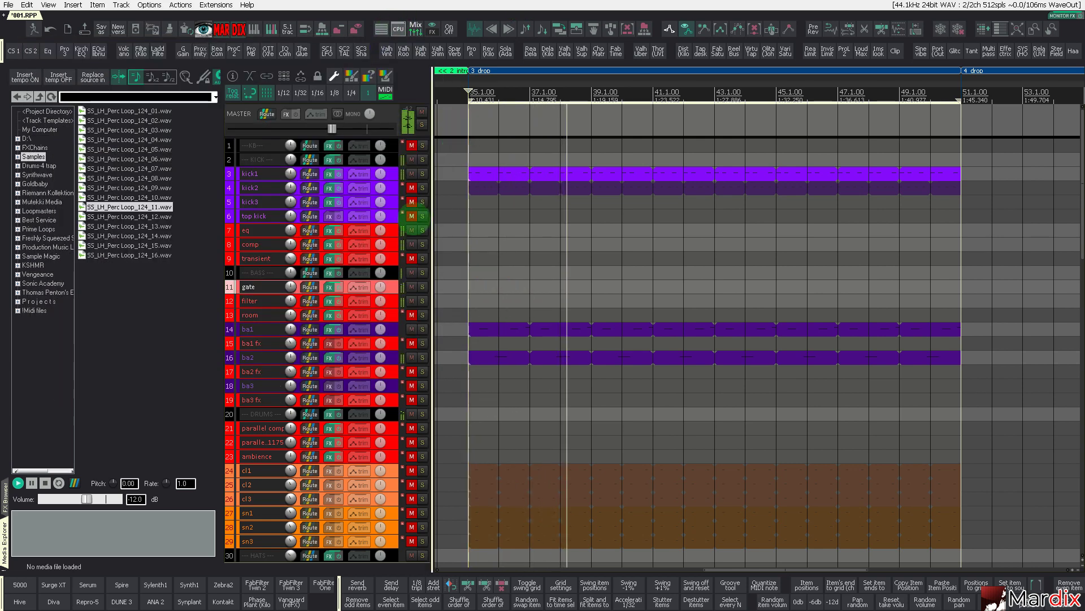
Unmute the kick2 track and mute the loop1 track
click(412, 188)
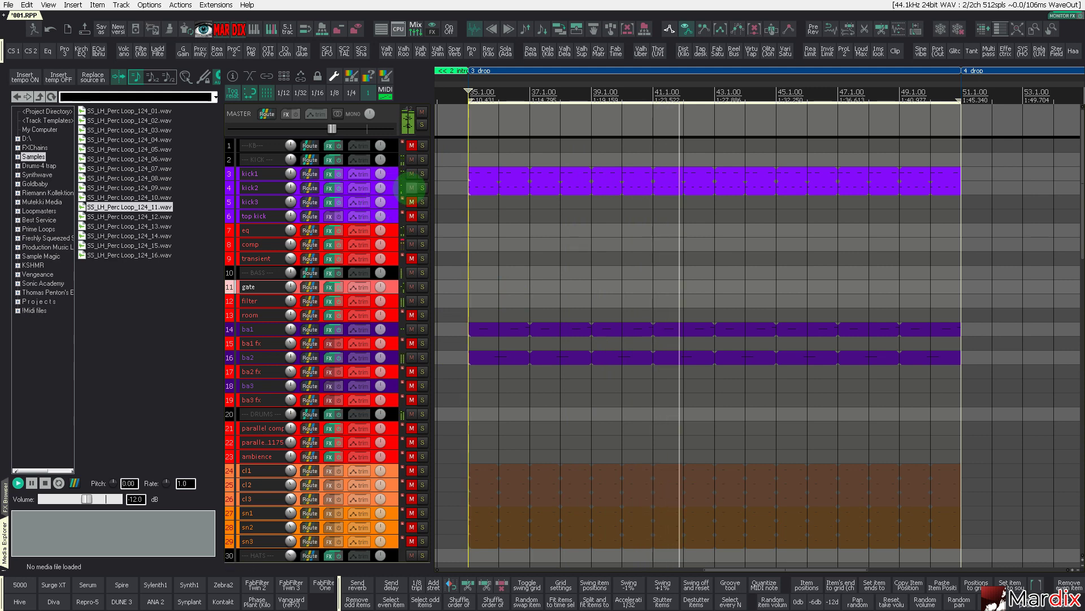
scroll(402, 186, down, 8)
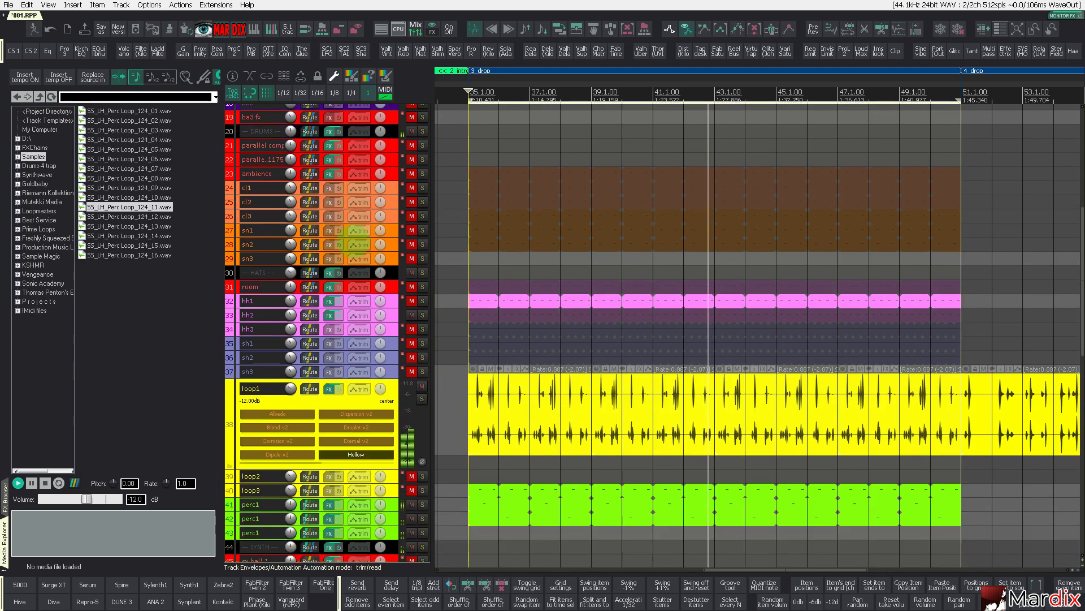
scroll(407, 316, down, 1)
click(421, 343)
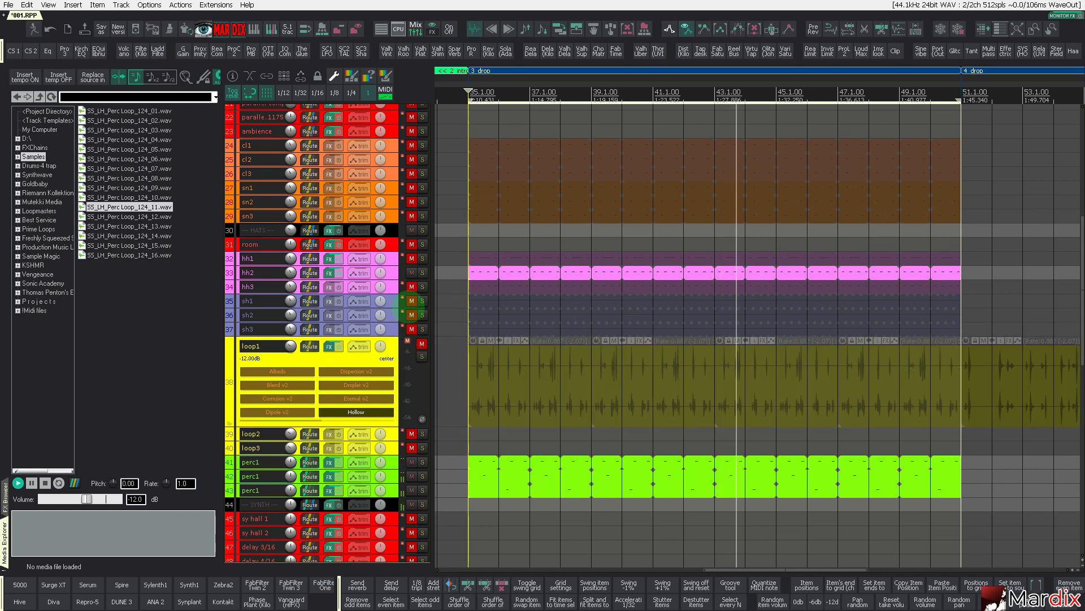
Audition the hh3 and hh1 hi-hat tracks by unmuting each briefly and muting it again
click(412, 287)
click(411, 287)
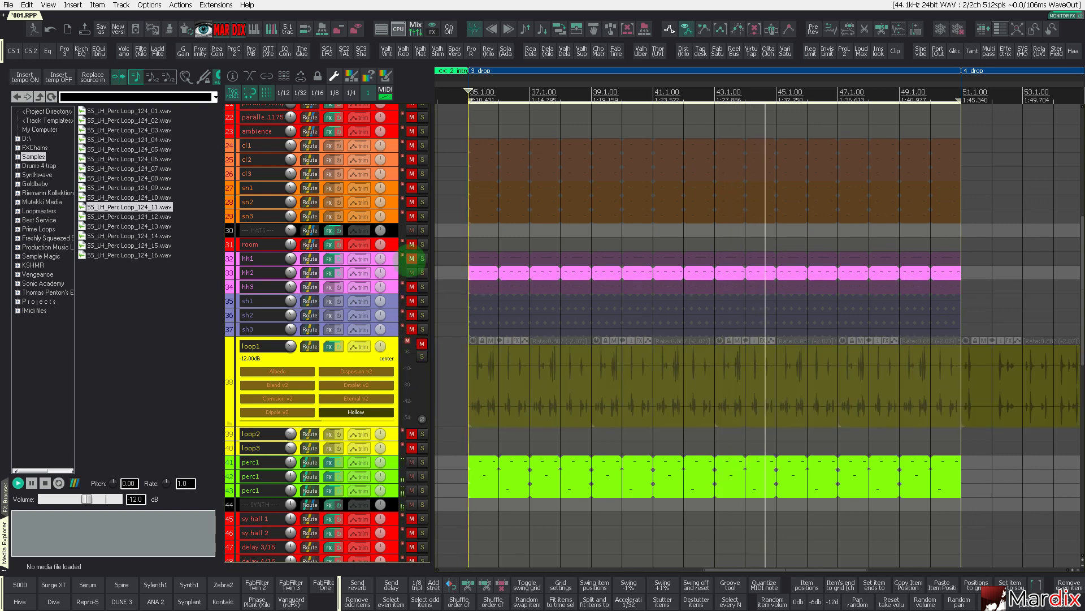
click(411, 258)
click(411, 258)
Enlarge the hh2 track and open its ReaSamplOmatic5000 sampler
click(399, 272)
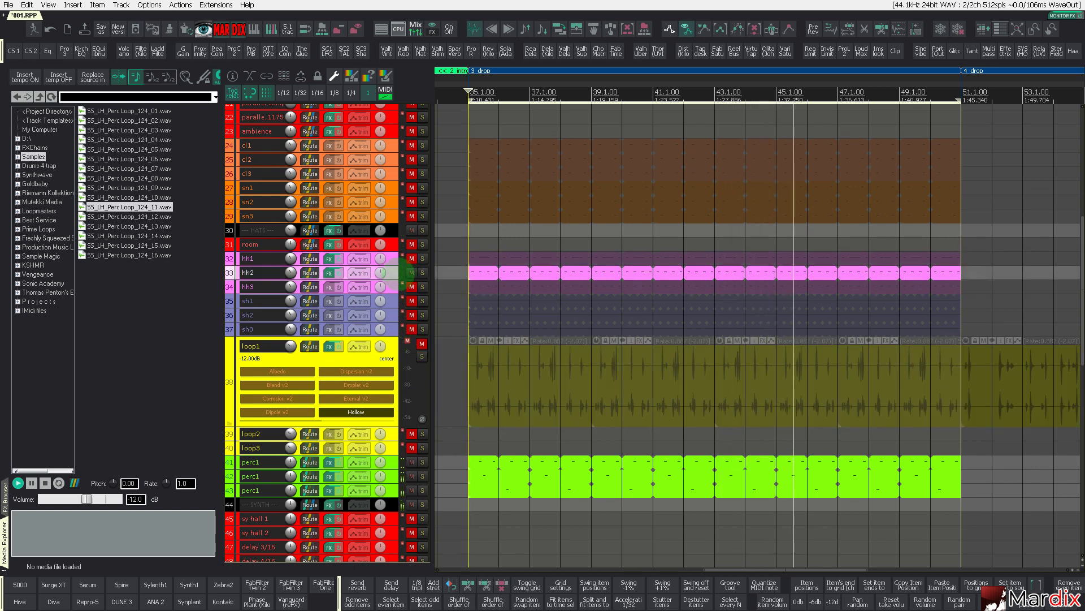
scroll(398, 275, up, 5)
click(268, 300)
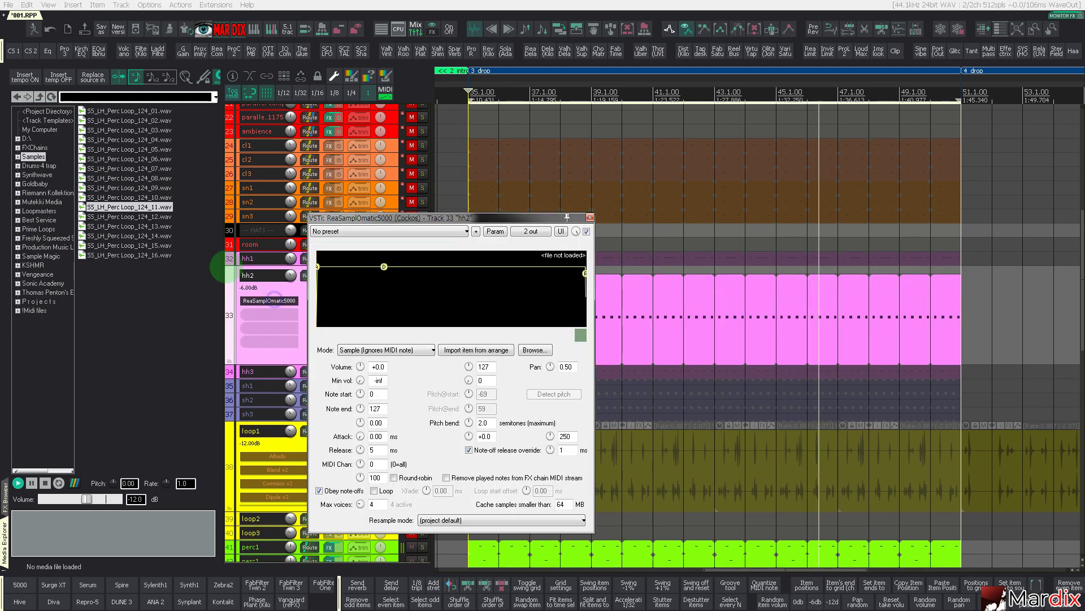
Go up to the sample pack's main folders and audition clap hits in the Clap, Snare, Rim folder
click(166, 283)
key(BackSpace)
key(BackSpace)
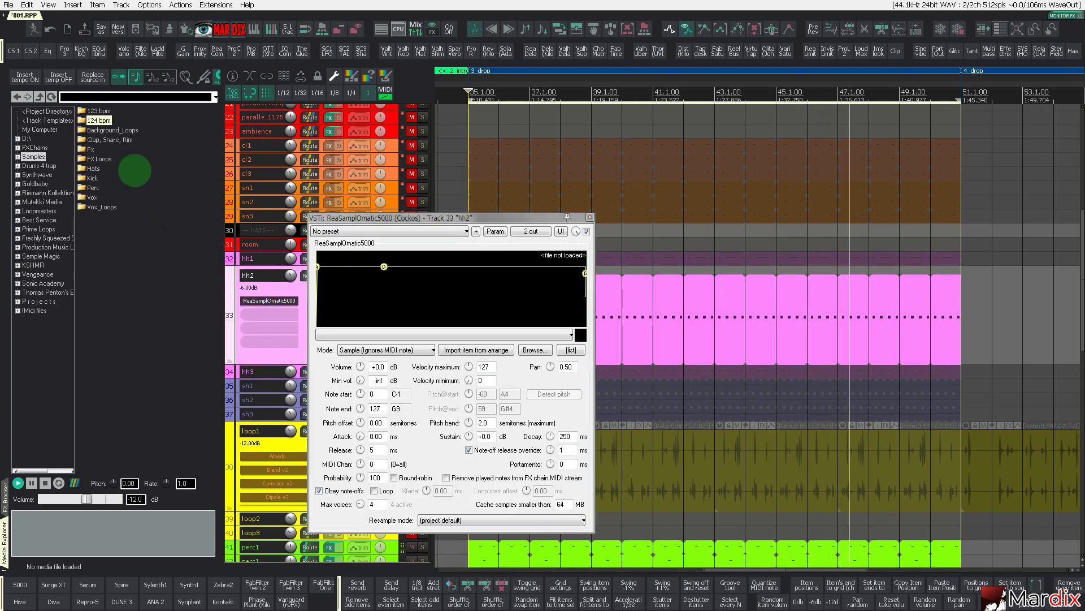
key(Down)
key(Down)
key(Down)
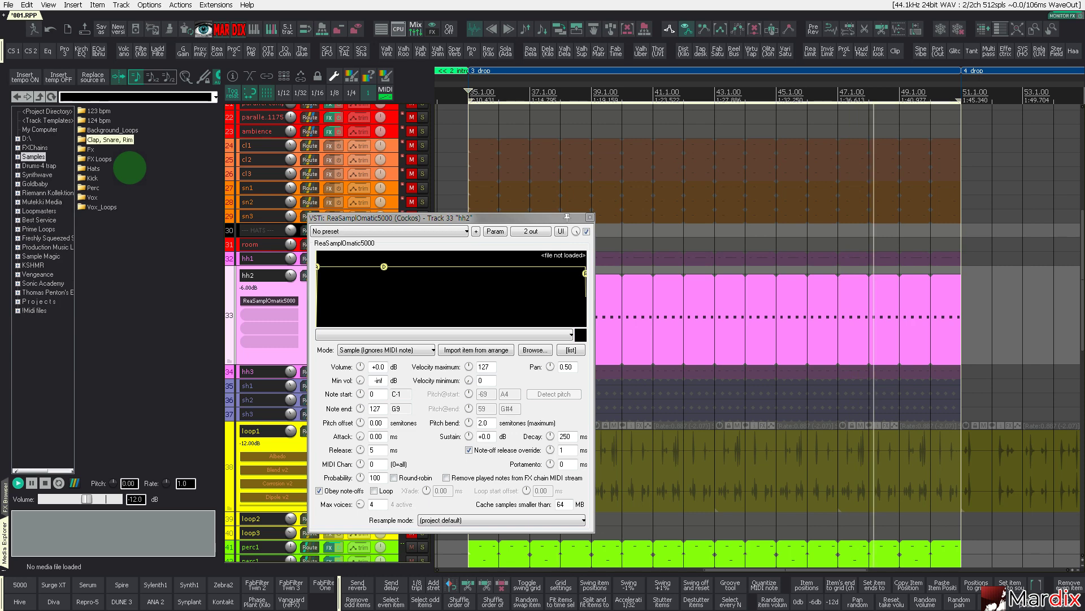
key(Return)
key(Down)
key(Down)
key(Down)
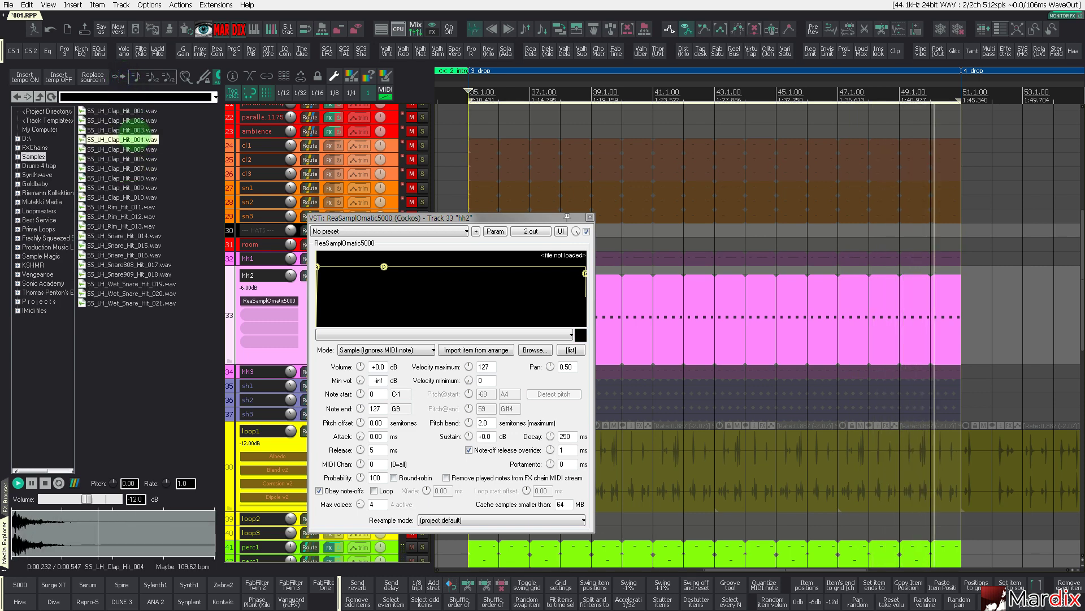
Load SS_LH_Open_Hat_020.wav from the Hats folder into hh2's sampler and close the sampler window
key(BackSpace)
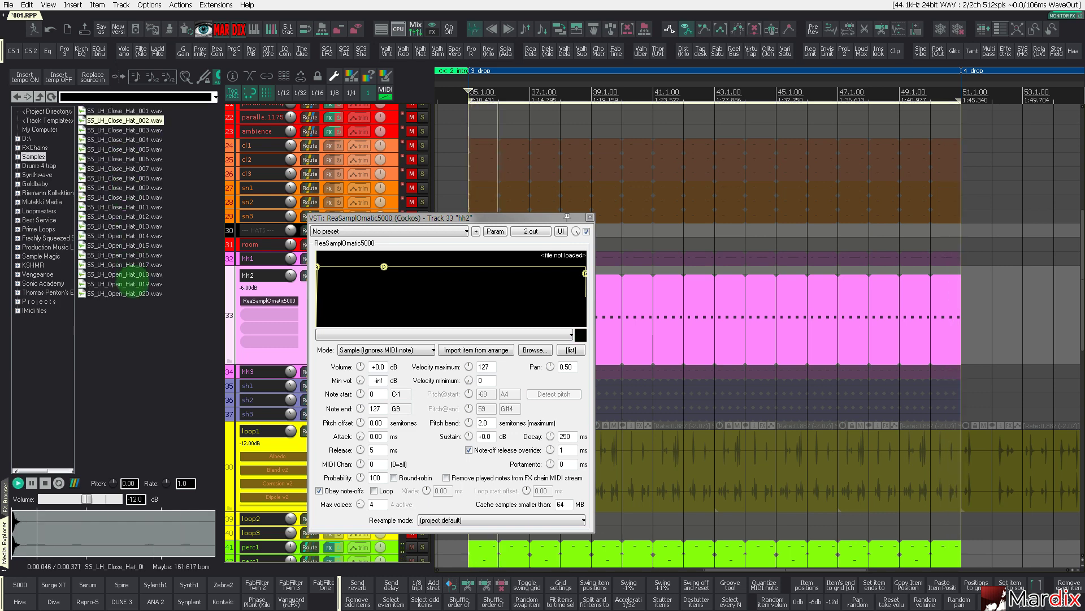
drag(141, 292, 436, 294)
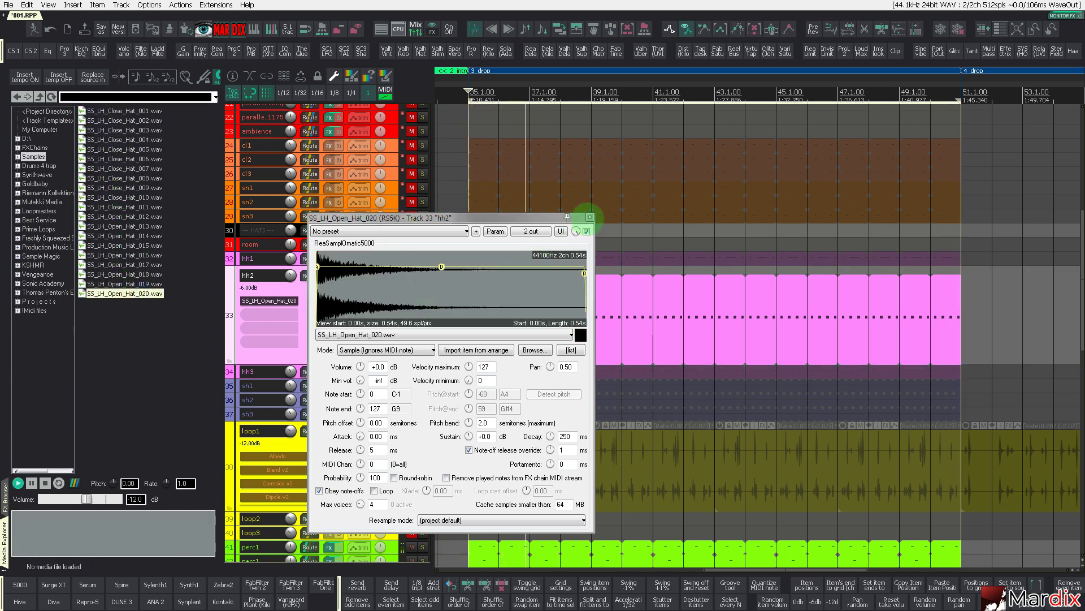
click(590, 217)
Open the hh2 item in the MIDI editor and extend its looping pattern to five beats, ending at 36.2
double_click(539, 298)
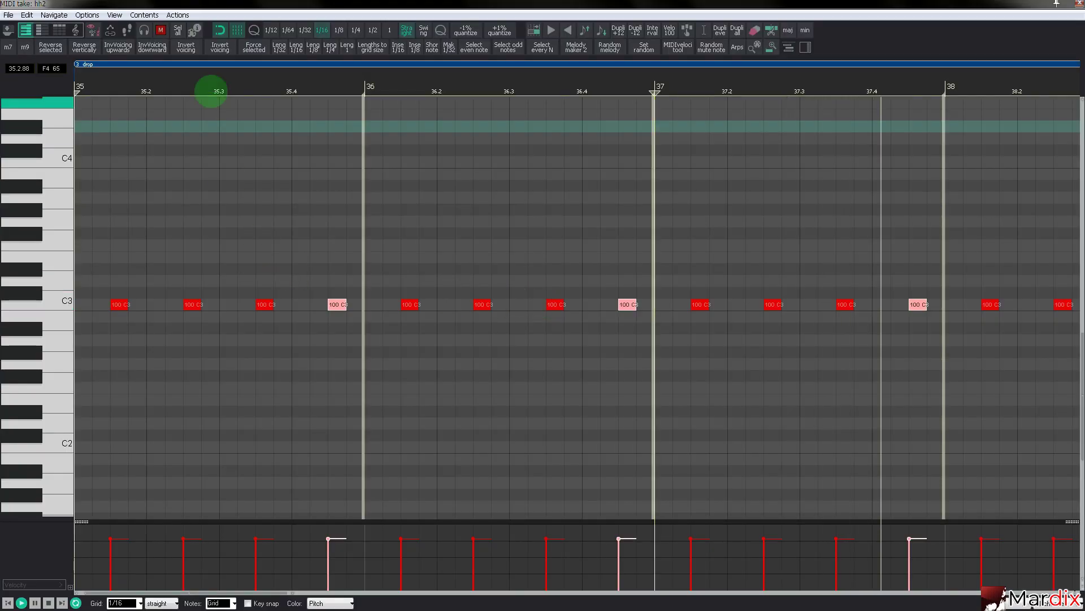
drag(211, 91, 401, 104)
scroll(280, 242, up, 4)
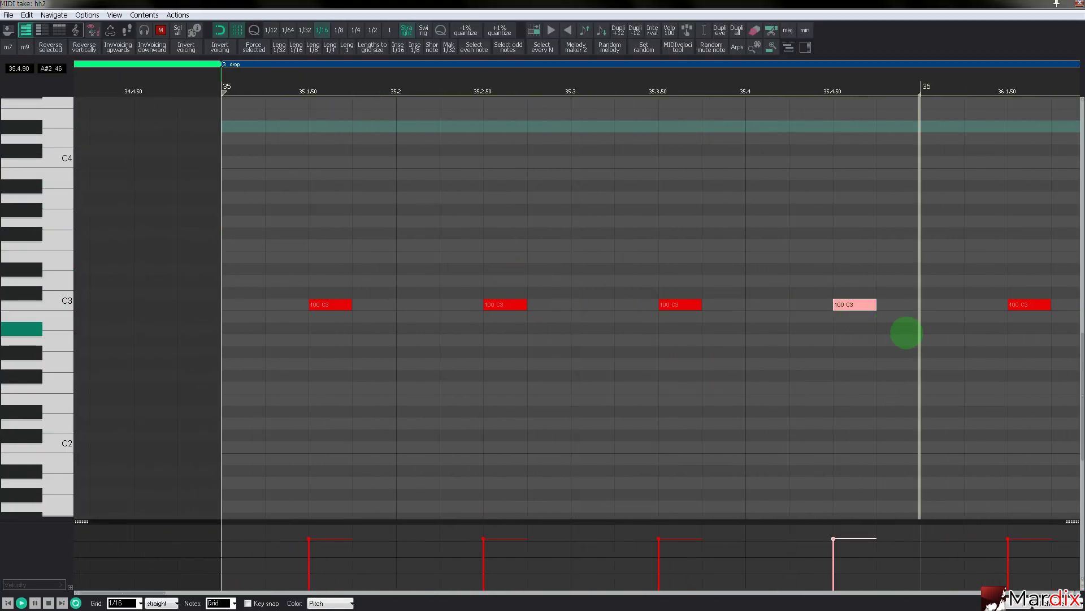
scroll(911, 343, down, 3)
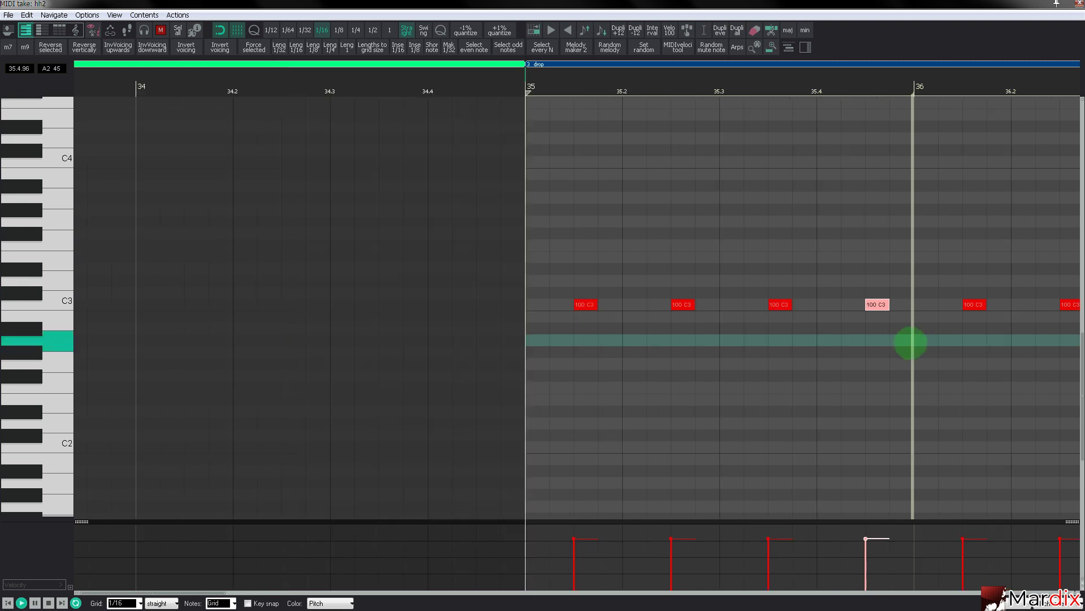
drag(916, 345, 1004, 356)
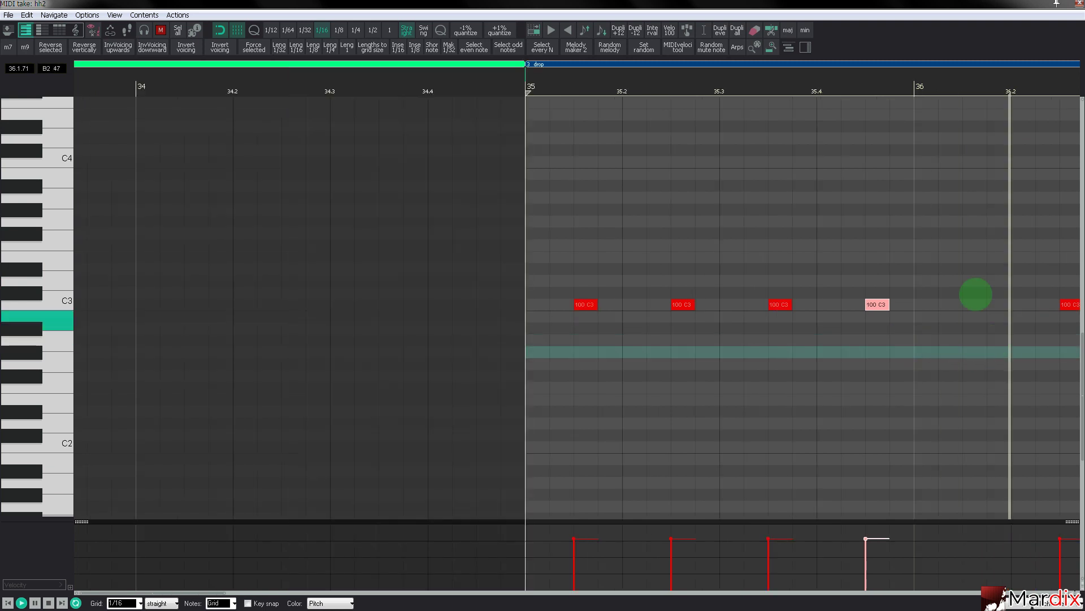
Add extra sixteenth C3 hat notes between 35.4 and 36.1, plus a velocity 1 ghost note at 35.2, and close the editor
drag(903, 81, 701, 90)
drag(674, 305, 768, 307)
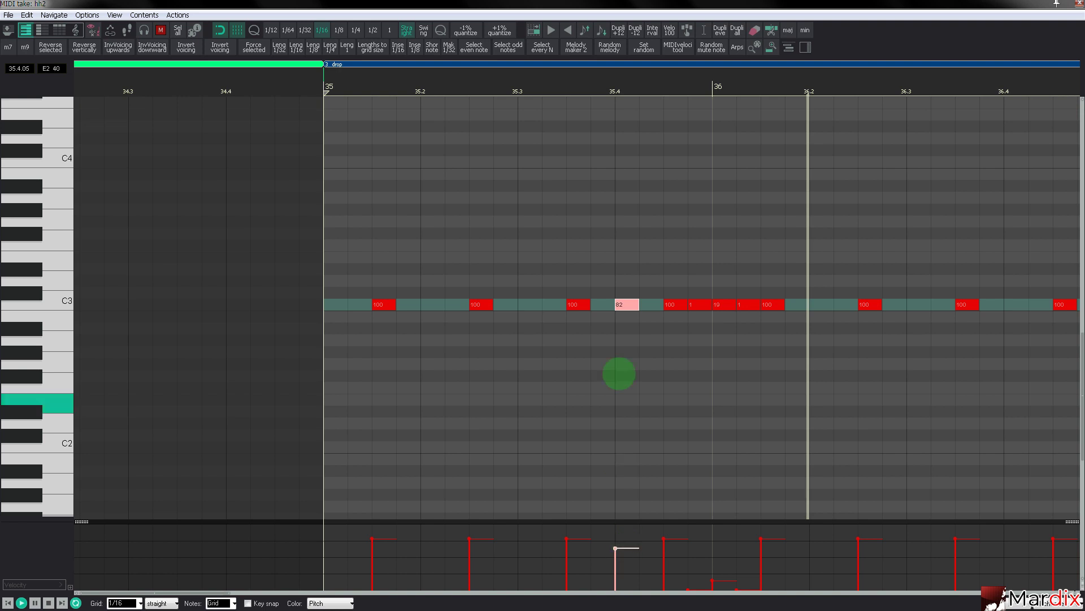
drag(623, 302, 437, 306)
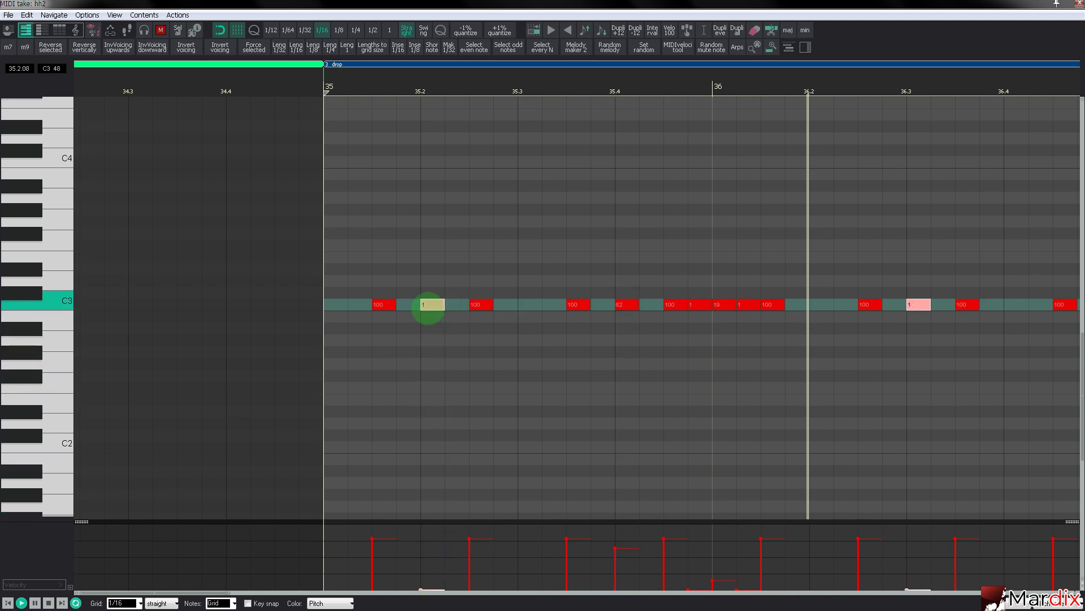
key(Escape)
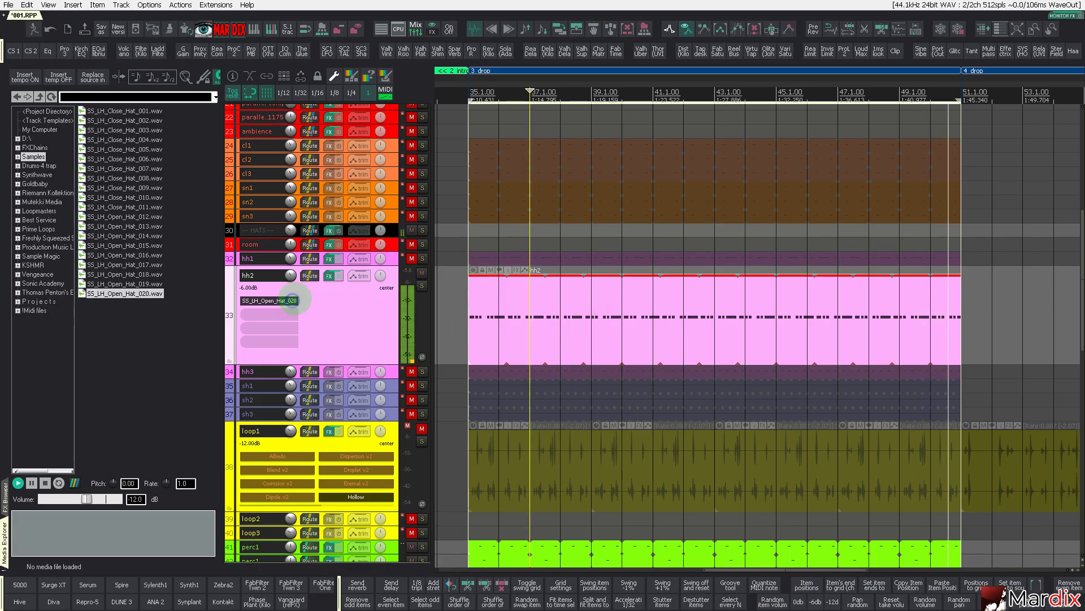
Switch hh2's sampler to SS_LH_Open_Hat_019.wav and shorten the sample's playback length to about 0.04 s
click(269, 300)
click(476, 334)
click(483, 332)
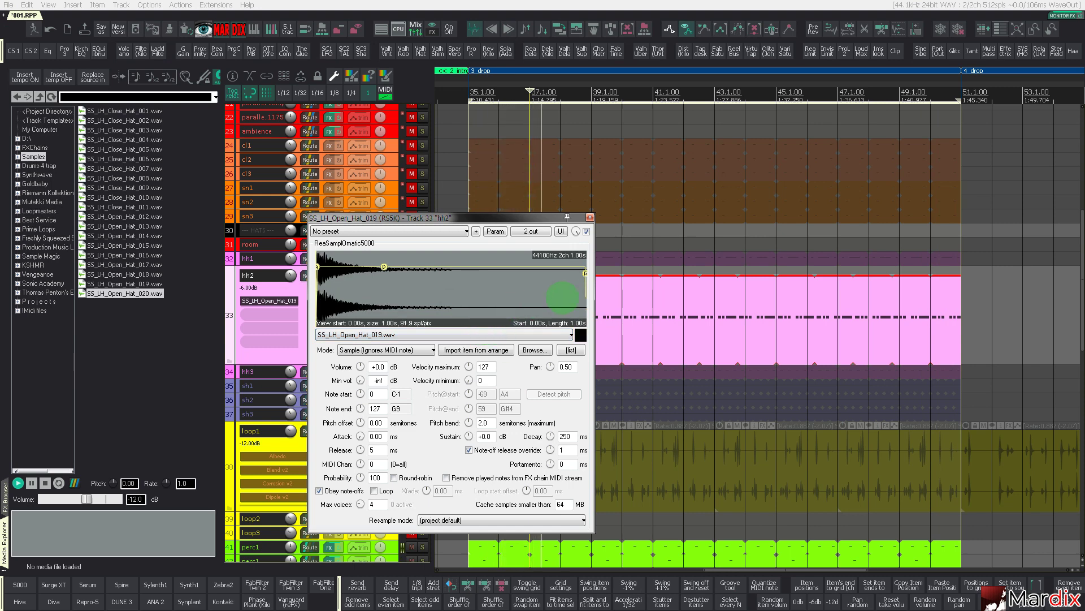
drag(585, 297, 339, 308)
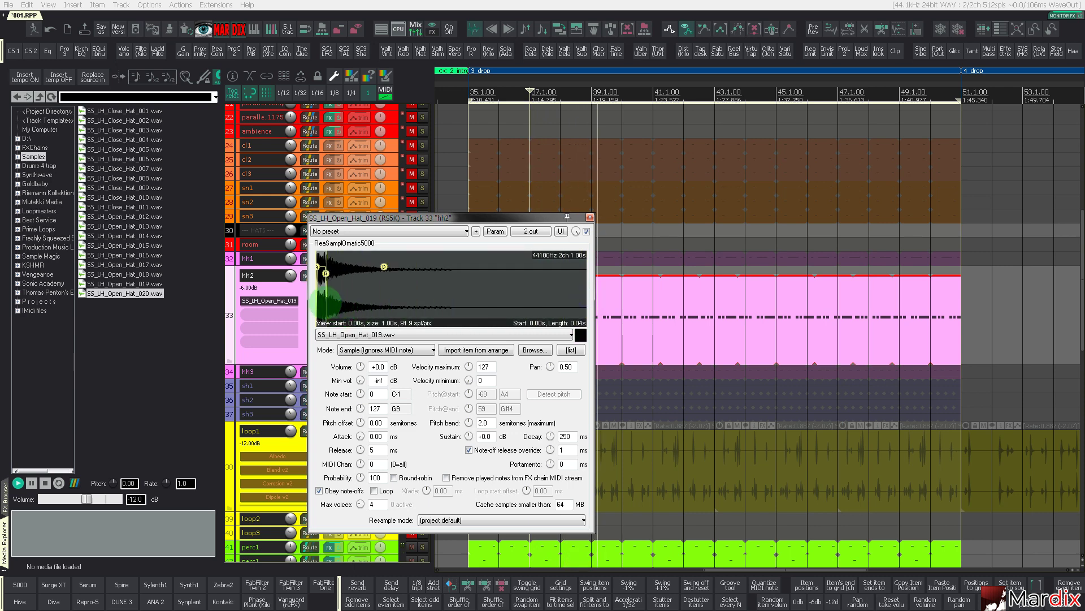
Close the sampler and add Xfer's DJMFilter to hh2's effects, placing its window over the arrangement
click(589, 217)
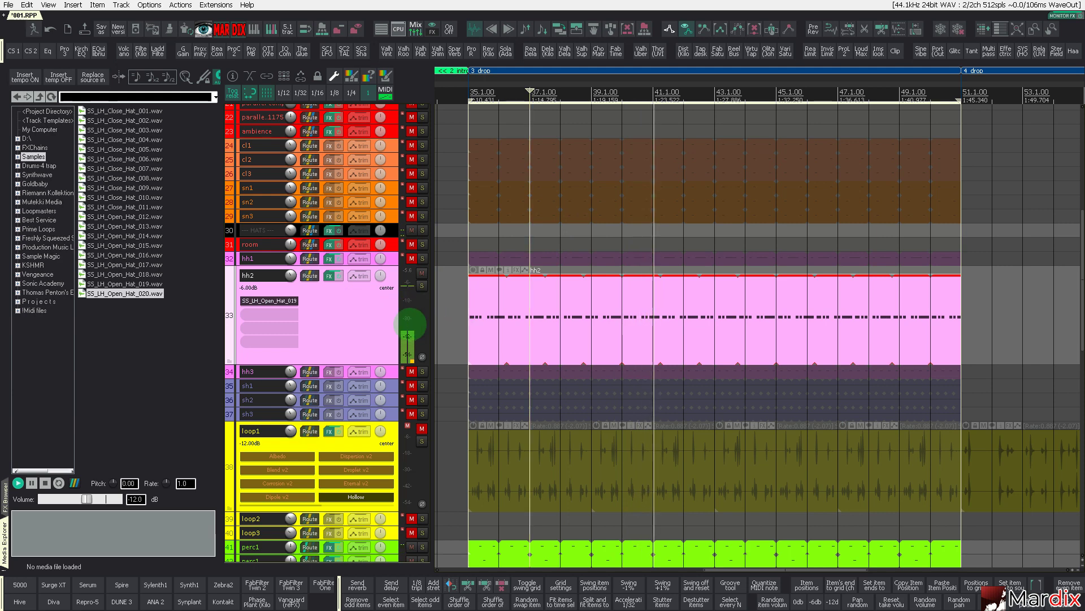
key(f)
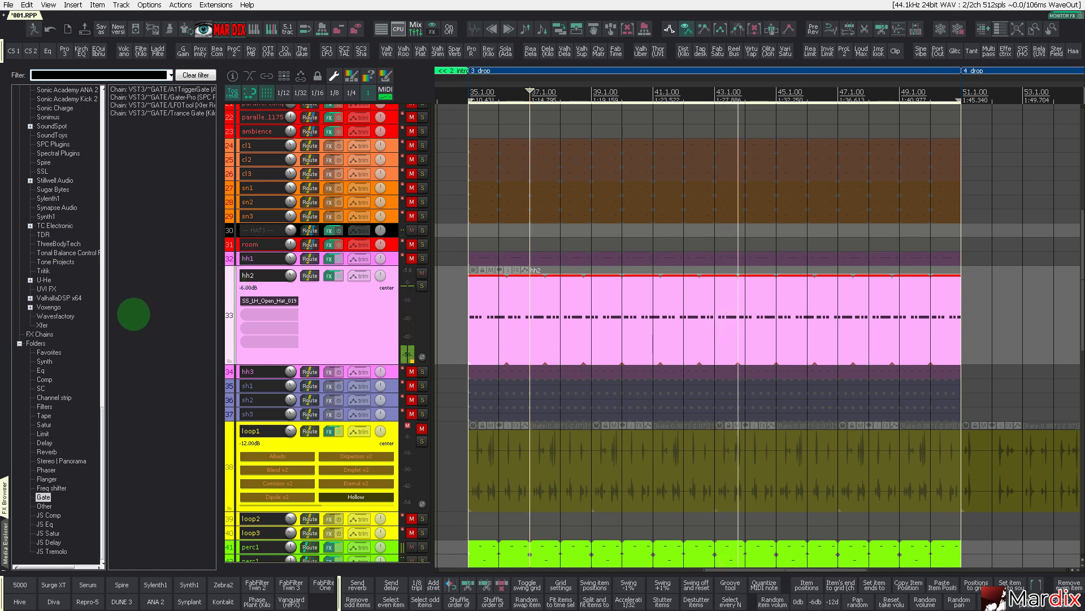
click(42, 325)
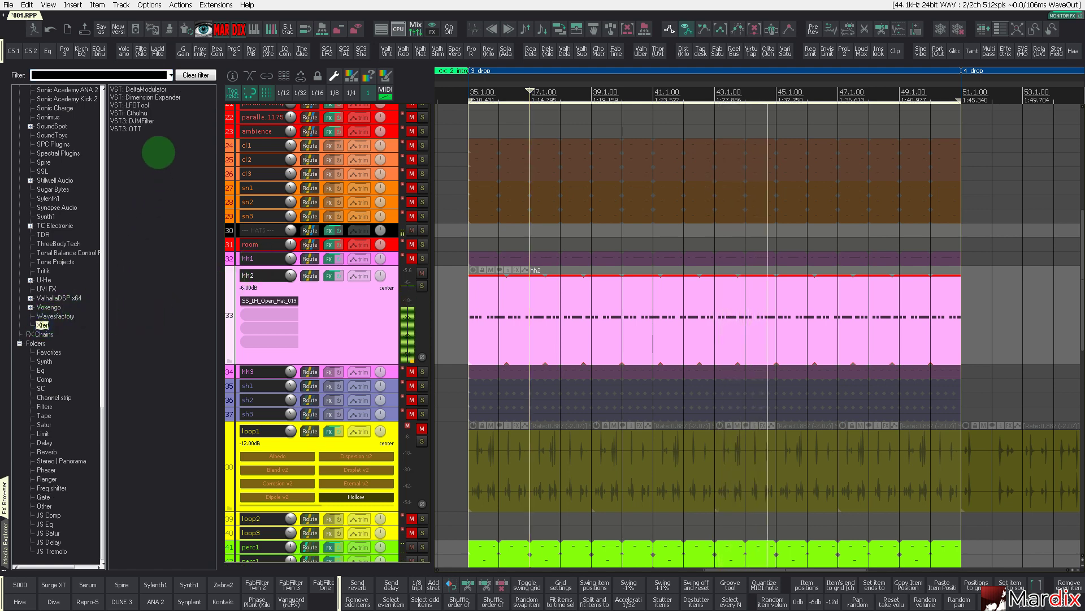
drag(135, 121, 349, 331)
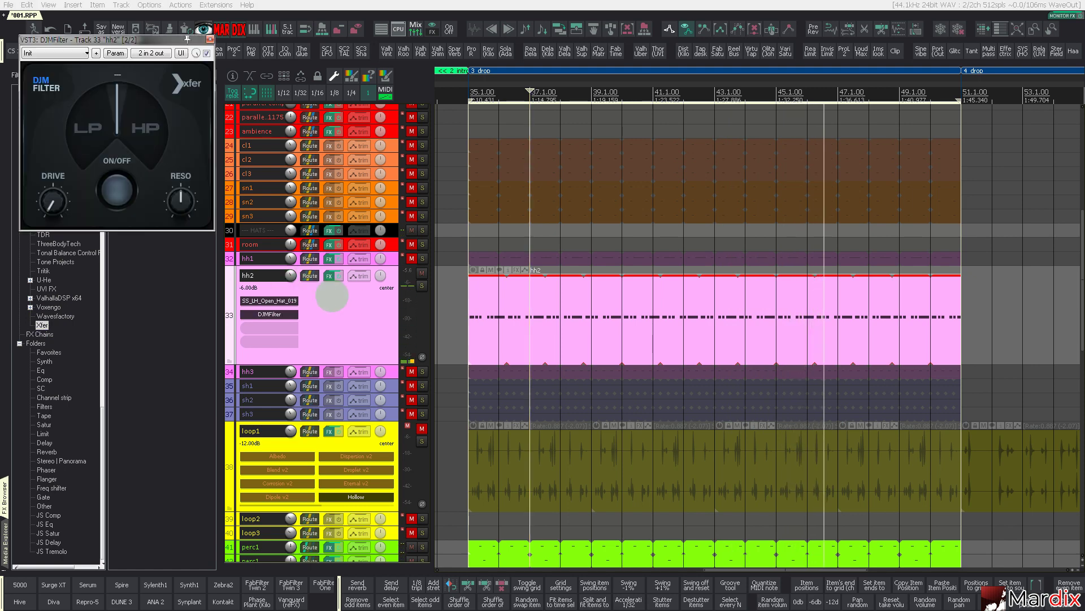
drag(137, 40, 628, 304)
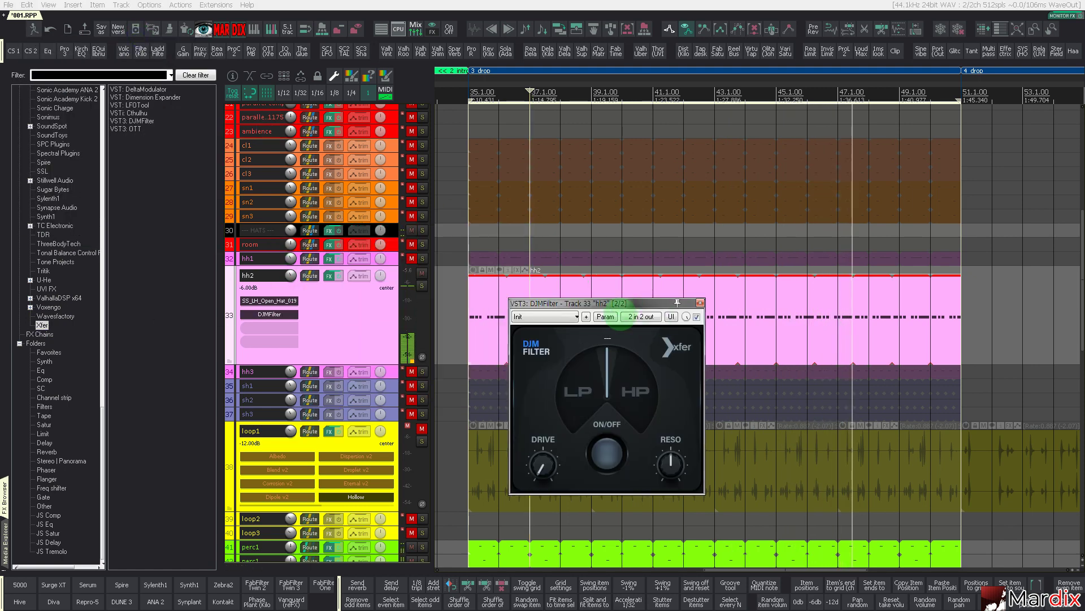
Engage DJMFilter and modulate its filter knob with the track's audio control signal, using attack 0 ms and release 199 ms
drag(615, 385, 622, 438)
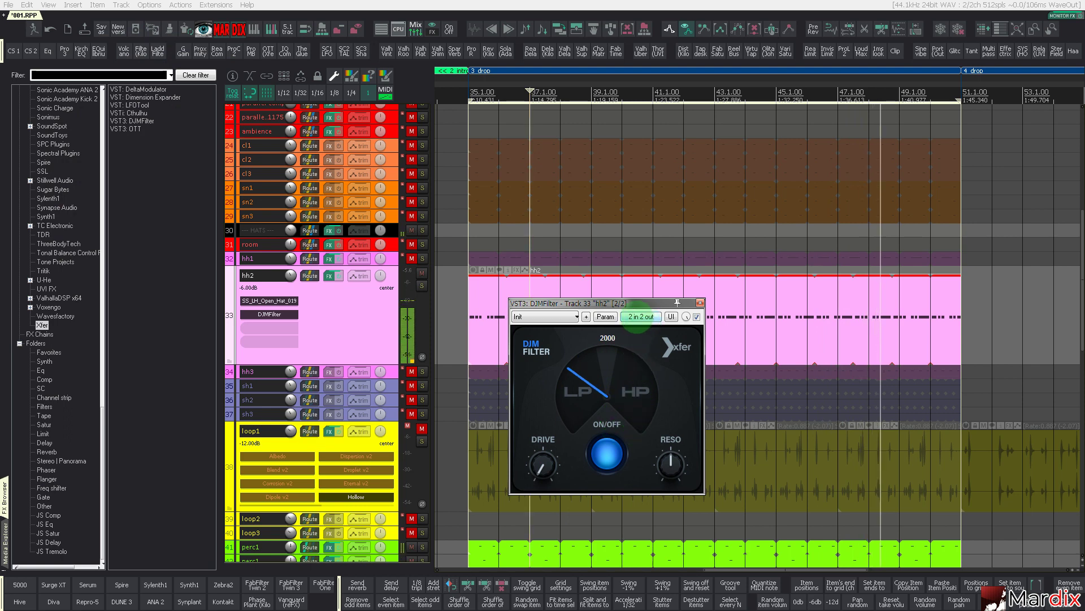
click(605, 316)
click(622, 358)
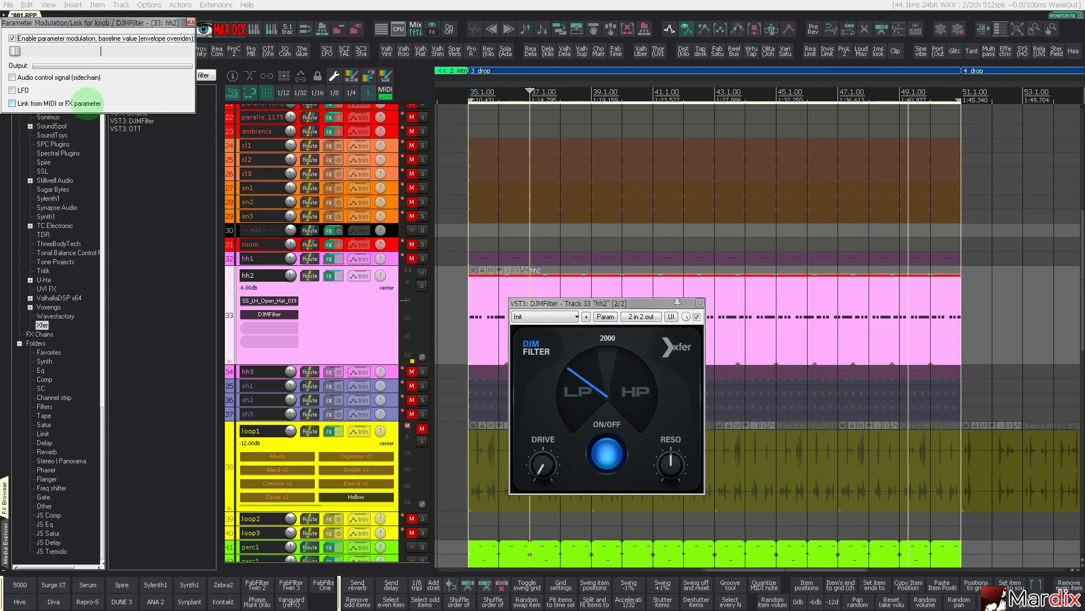
click(62, 77)
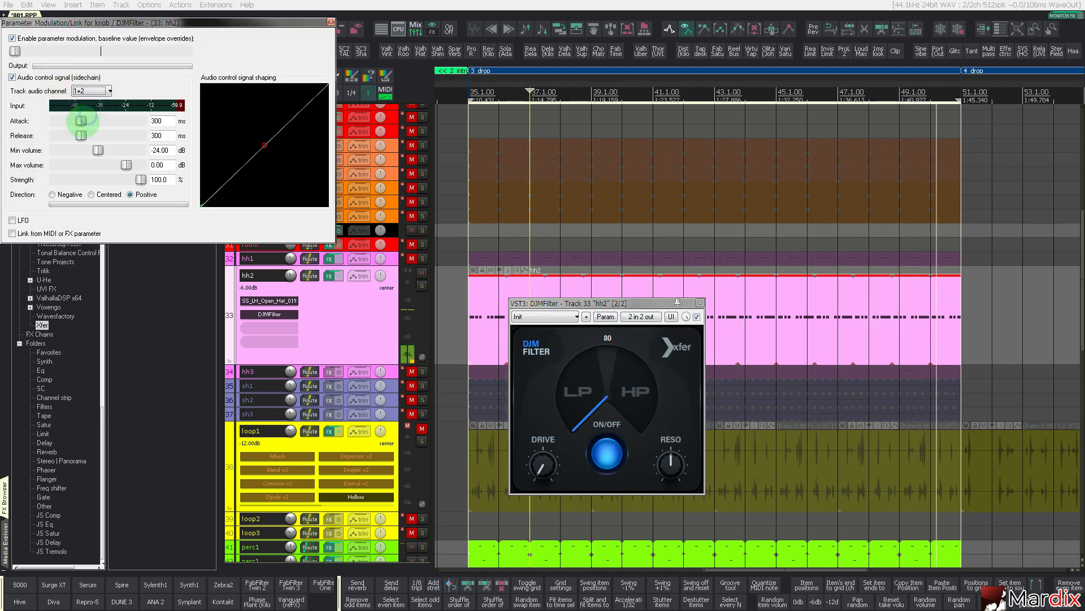
mouse_move(81, 121)
mouse_down()
mouse_move(56, 120)
mouse_move(72, 135)
mouse_up()
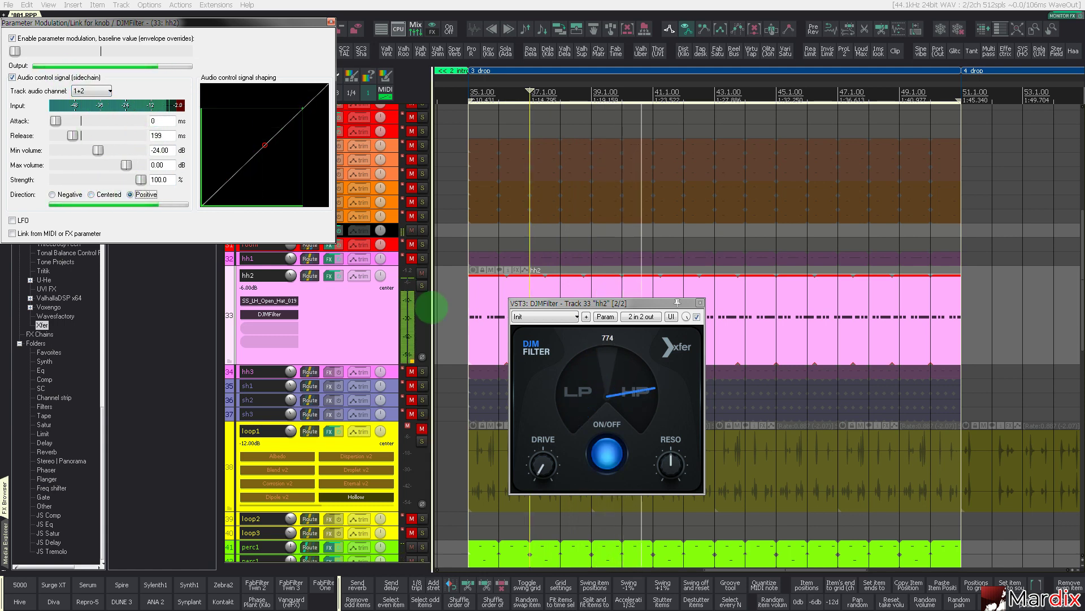
Try different DJMFilter resonance amounts, return it to centre, and set the modulation release to 662 ms with a downward-bent shaping curve
drag(671, 461, 686, 536)
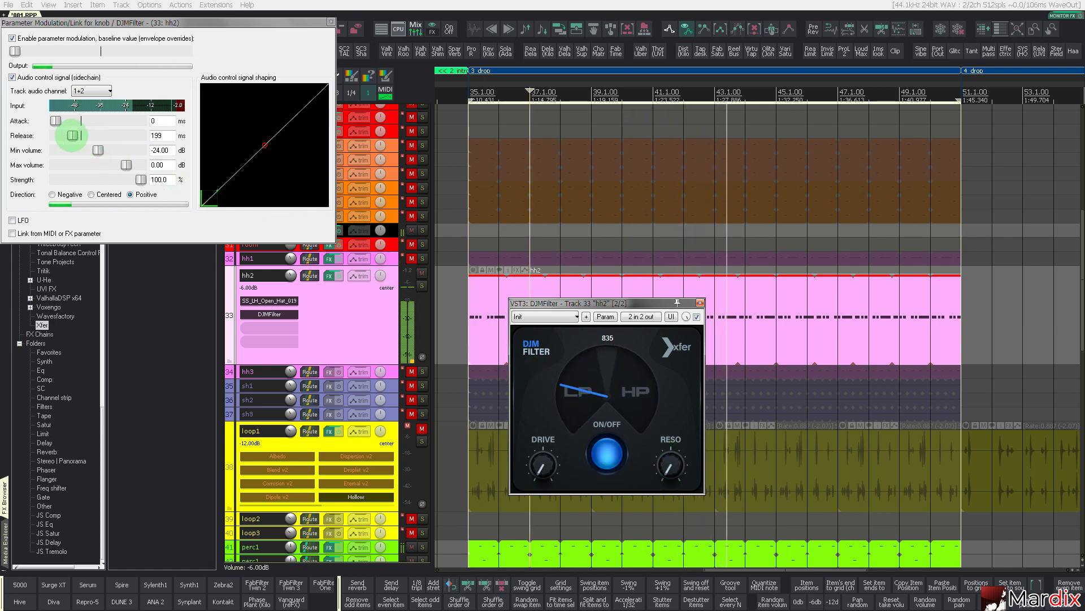
click(109, 143)
click(109, 135)
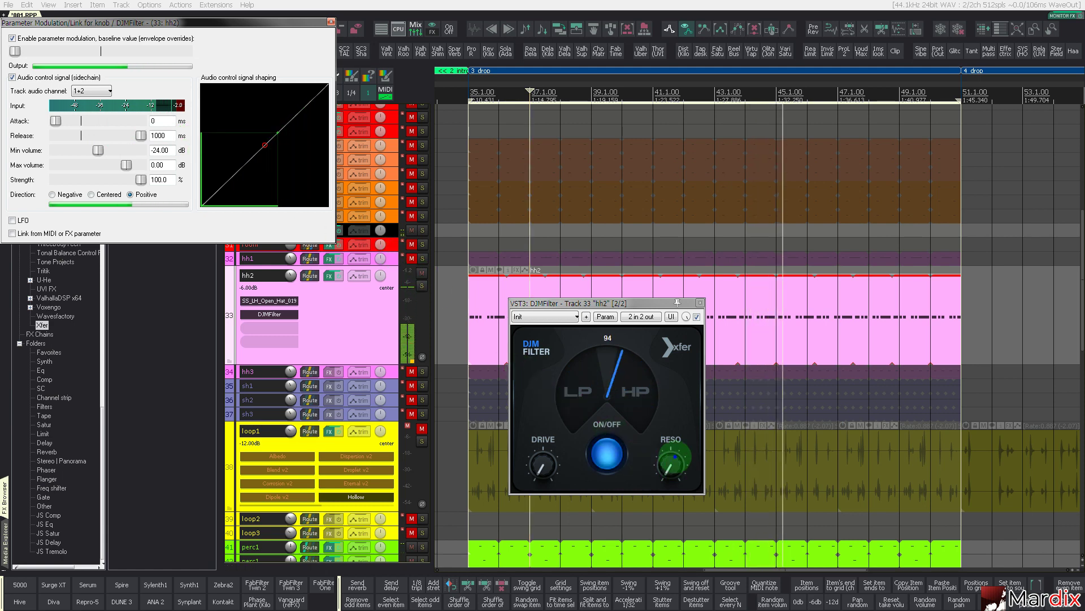
drag(676, 456, 666, 390)
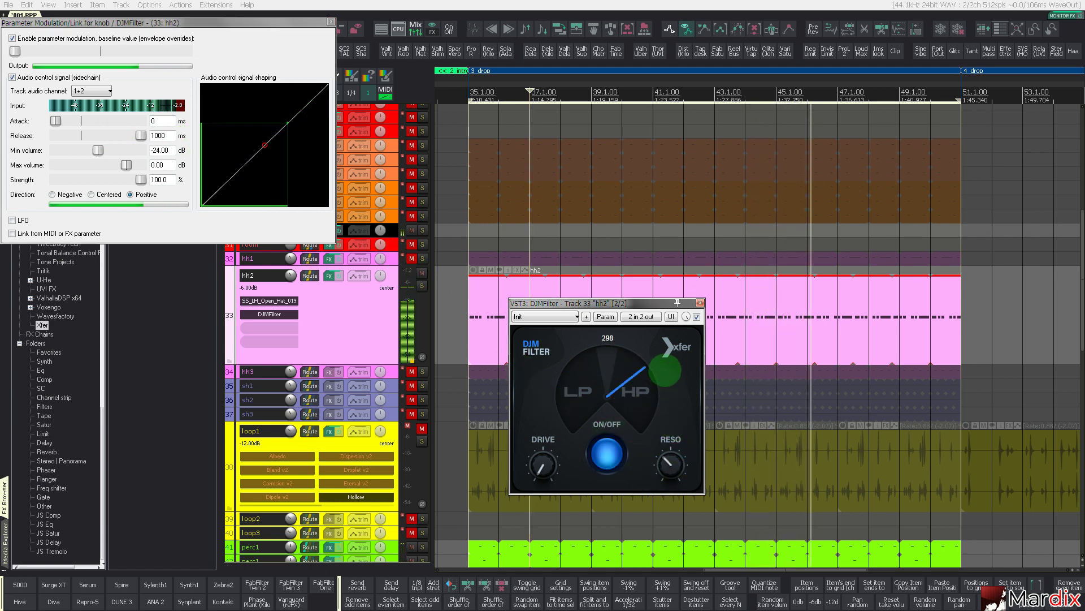
drag(656, 330, 650, 230)
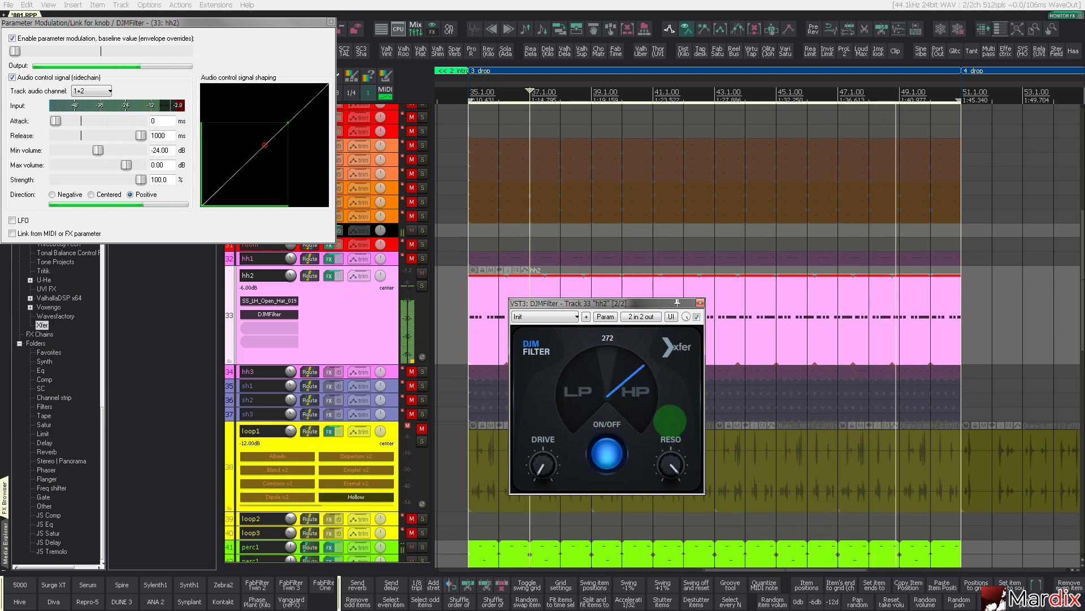
drag(663, 407, 670, 485)
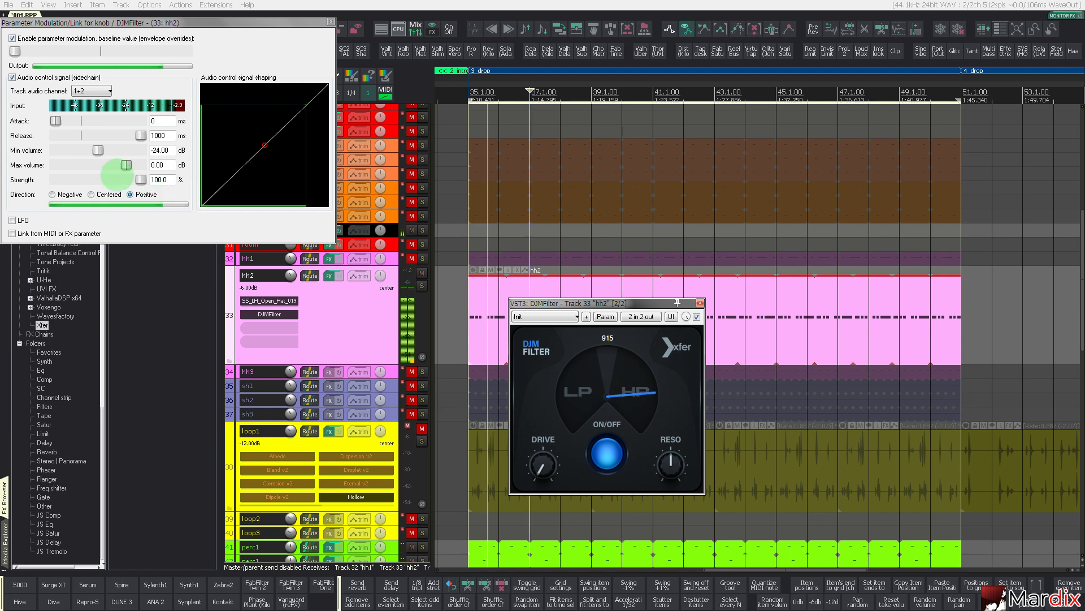
drag(140, 136, 136, 136)
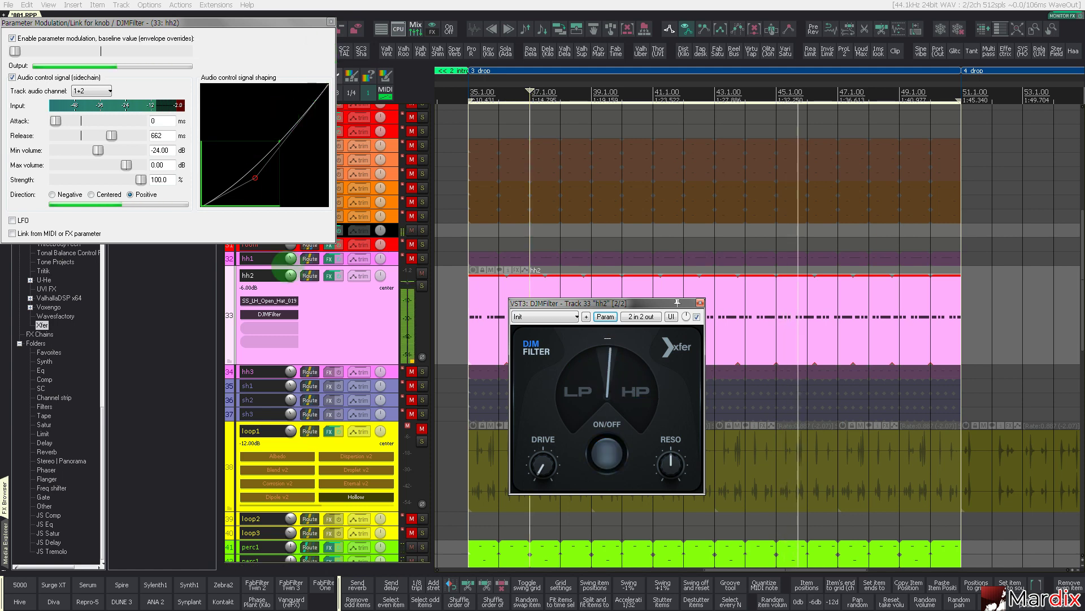
Open hh2's sampler and try SS_LH_Open_Hat_020.wav as the sample
click(277, 301)
click(352, 335)
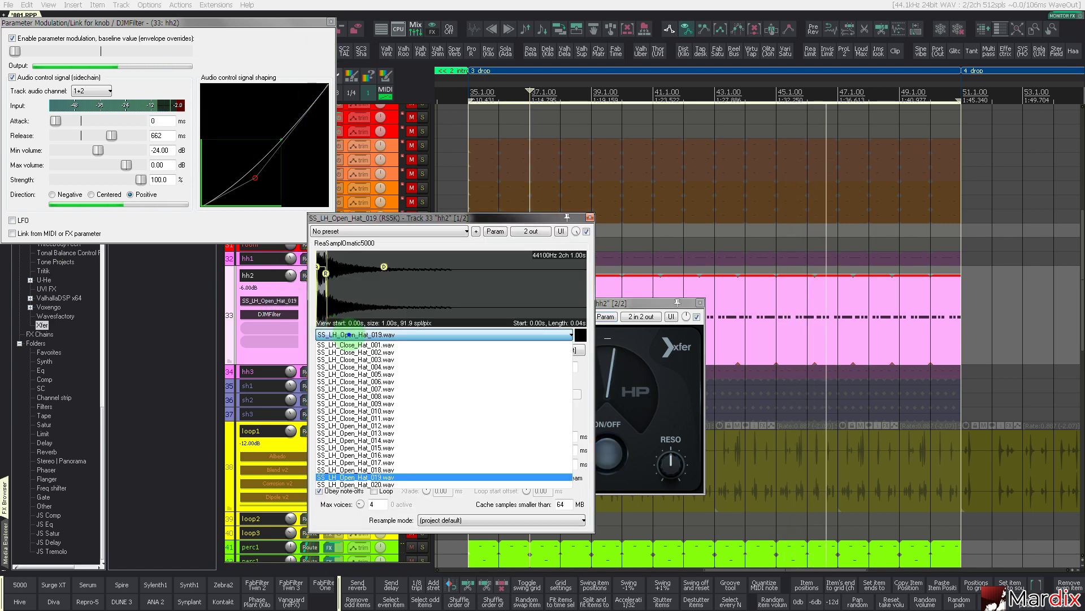
click(351, 334)
scroll(351, 335, down, 1)
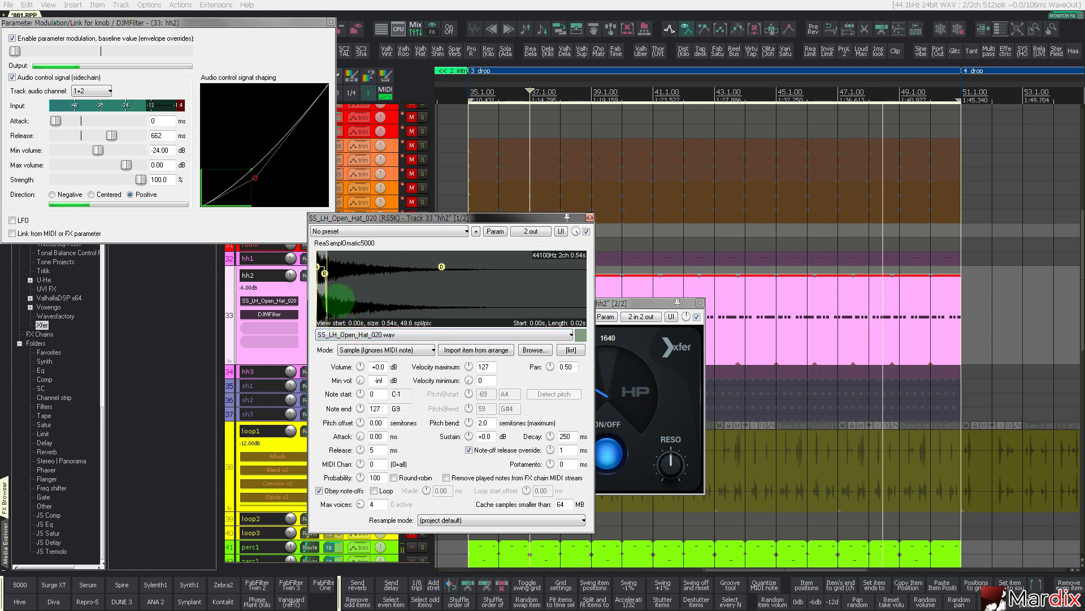
Modulate the sampler's sample end offset with a tempo-synced sine LFO at 8 QN speed and close those modulation settings
mouse_move(337, 297)
mouse_down()
mouse_move(441, 283)
mouse_move(345, 286)
mouse_move(371, 305)
mouse_move(514, 291)
mouse_move(419, 285)
mouse_move(477, 303)
mouse_move(475, 294)
mouse_move(355, 298)
mouse_move(556, 294)
mouse_move(374, 297)
mouse_up()
click(494, 232)
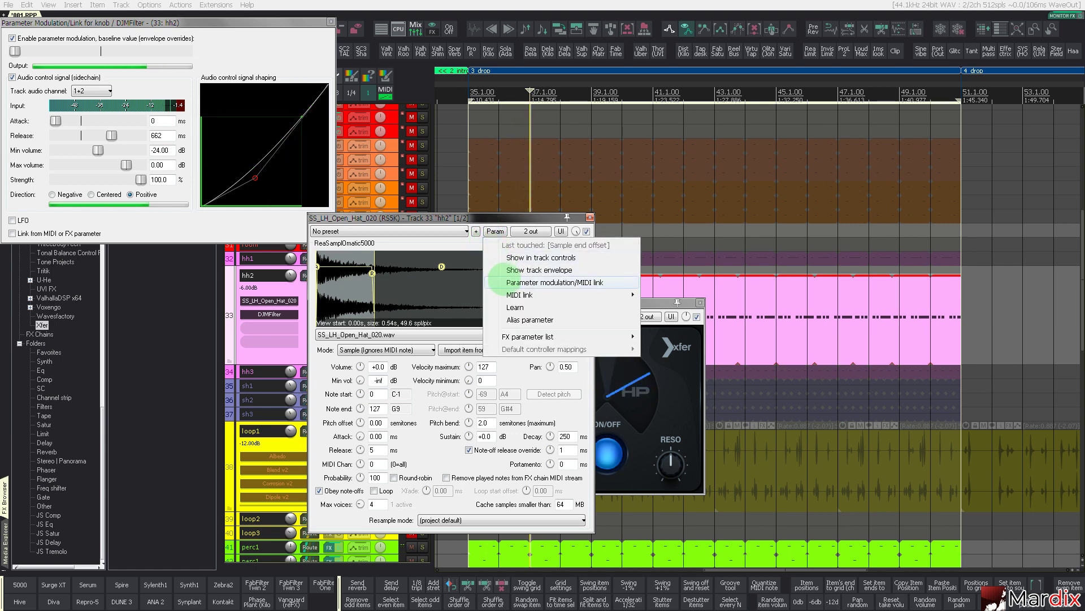
click(511, 268)
click(24, 89)
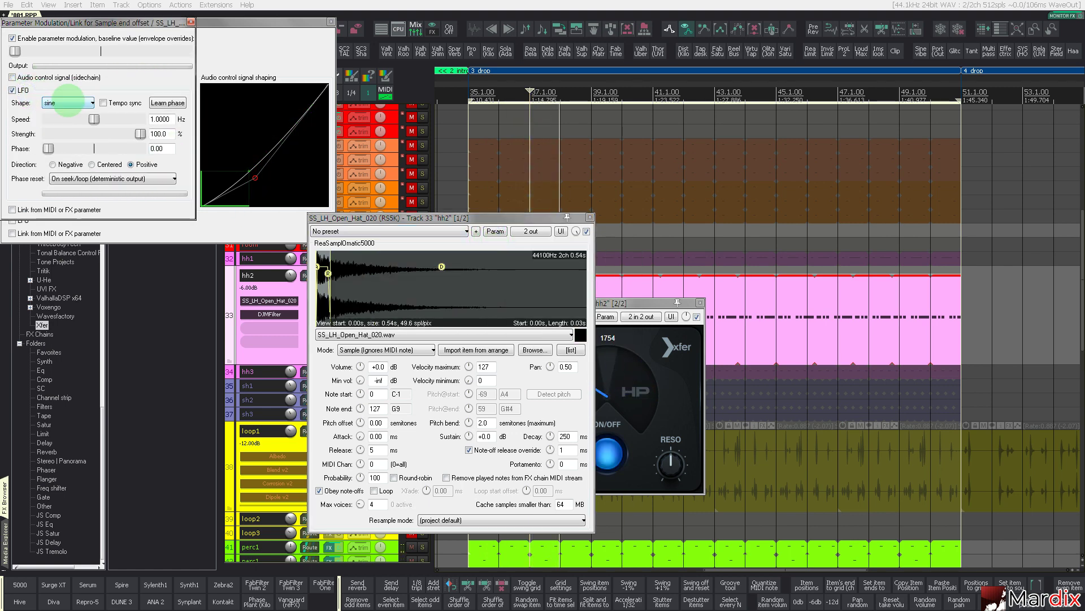
click(103, 103)
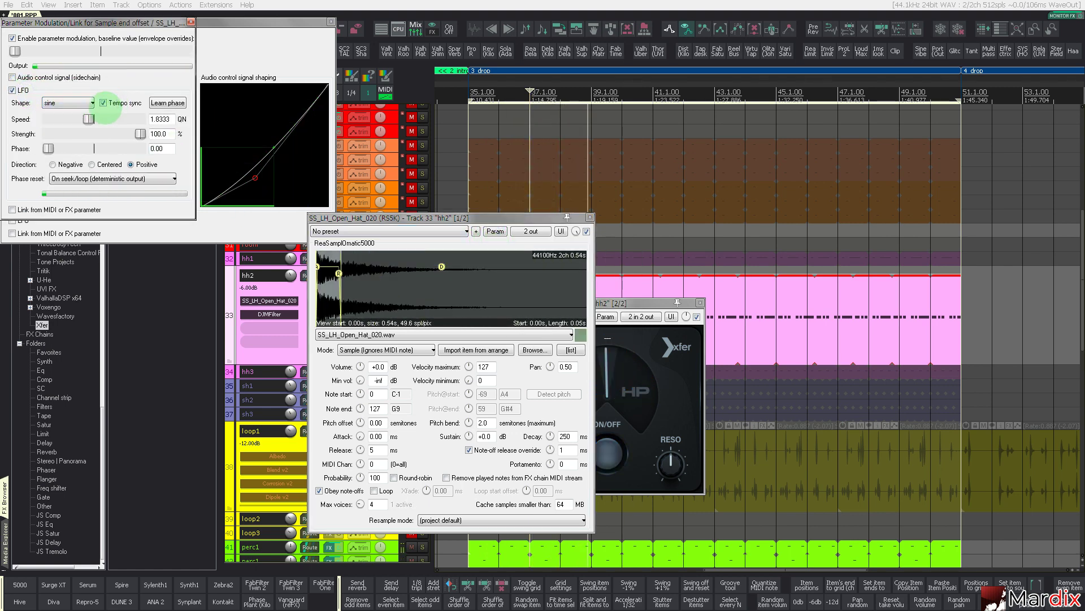
drag(89, 119, 49, 119)
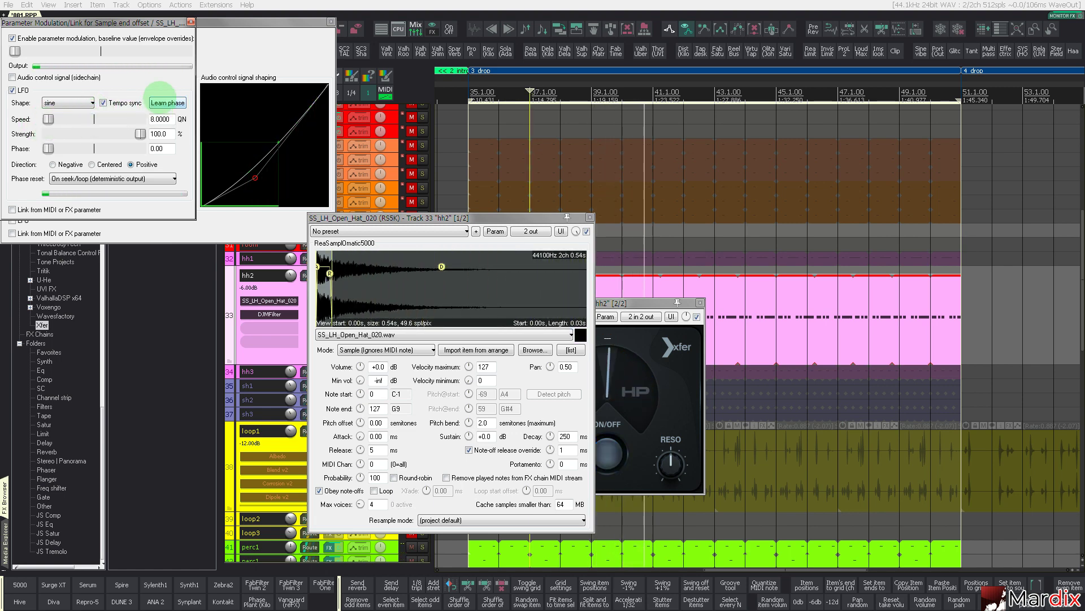
mouse_move(172, 25)
mouse_down()
mouse_move(182, 41)
mouse_move(192, 31)
mouse_up()
key(Escape)
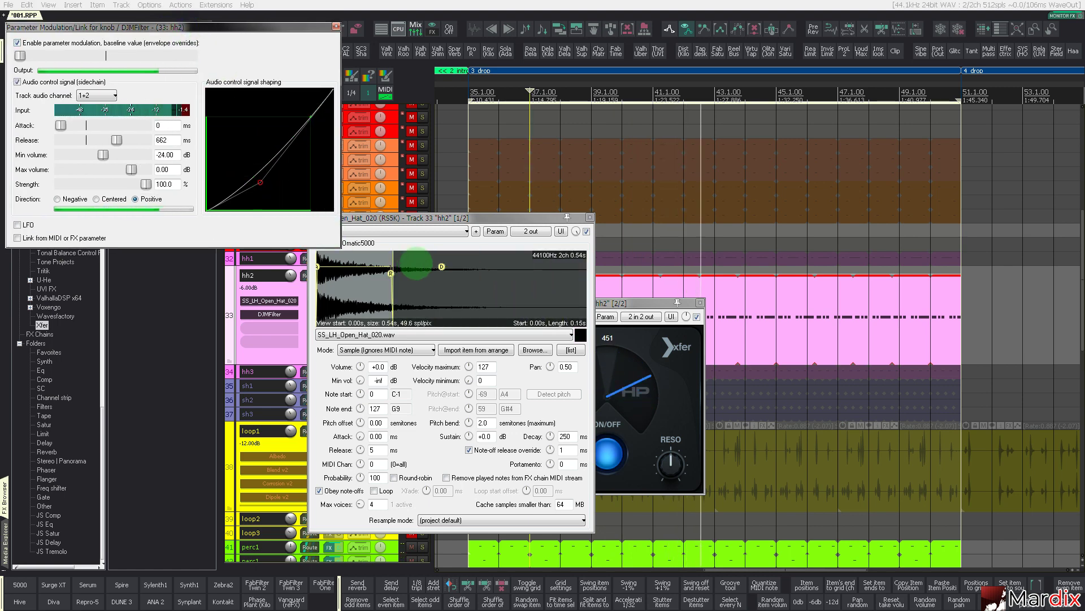
Set the filter modulation's release to 1000 ms and switch the sampler back to SS_LH_Open_Hat_019.wav, closing the open windows
drag(117, 140, 141, 139)
click(475, 217)
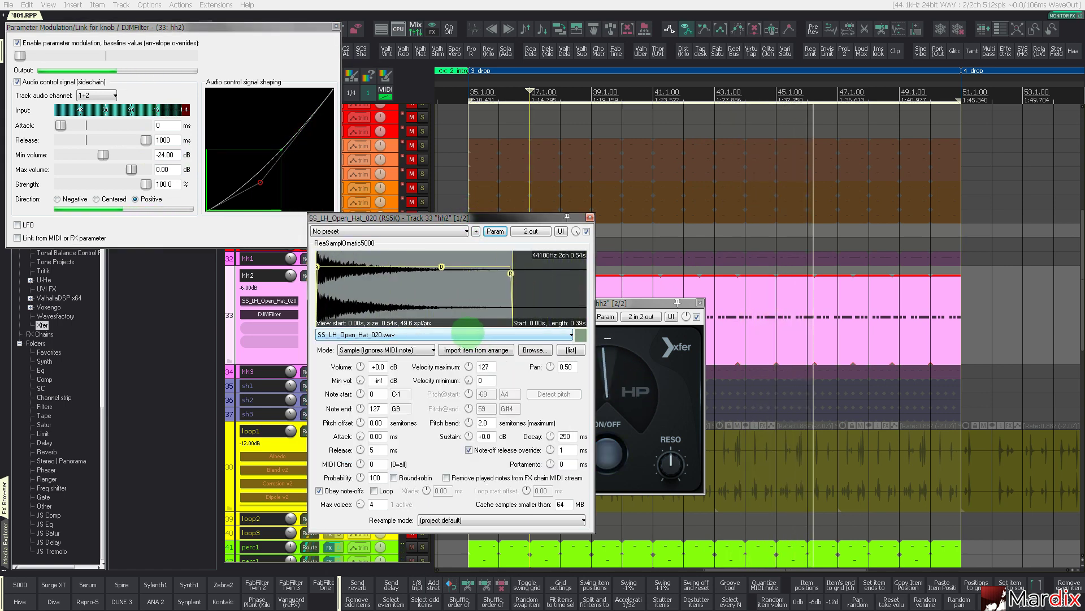
scroll(468, 334, up, 1)
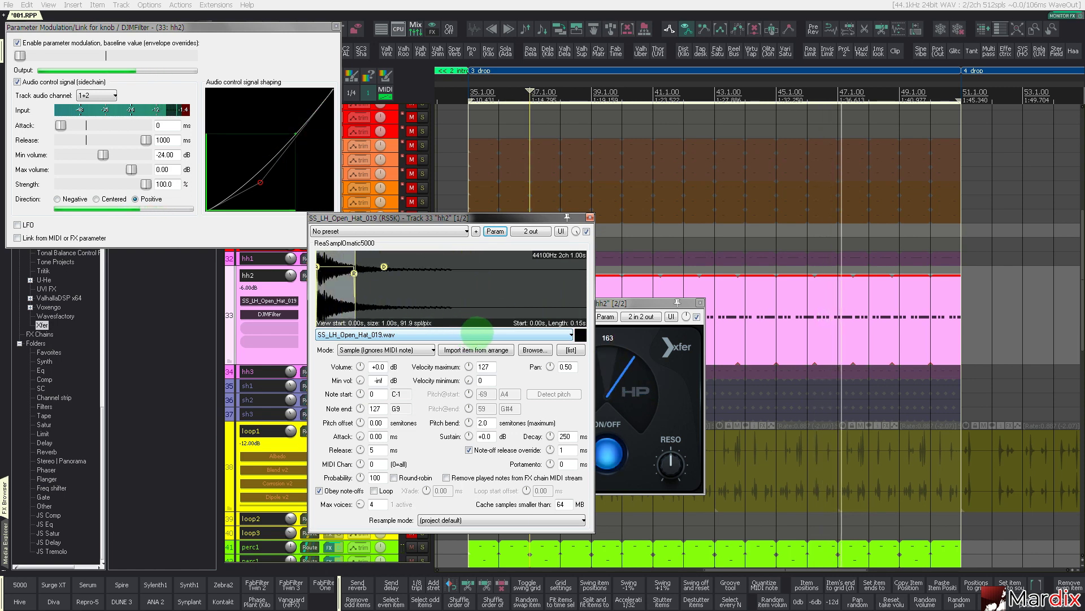
click(590, 217)
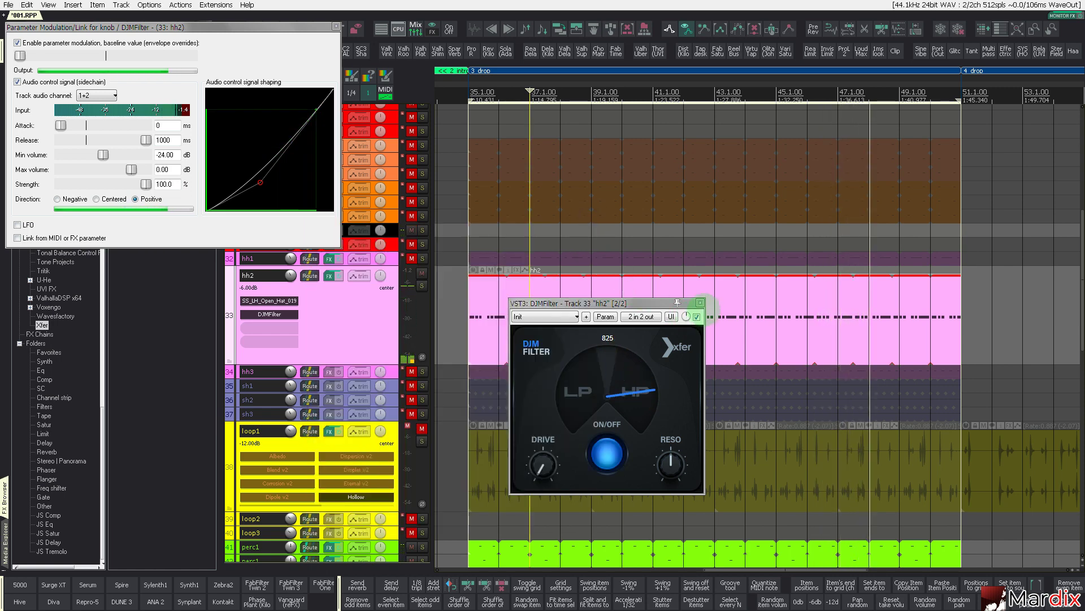
click(700, 302)
drag(299, 26, 303, 29)
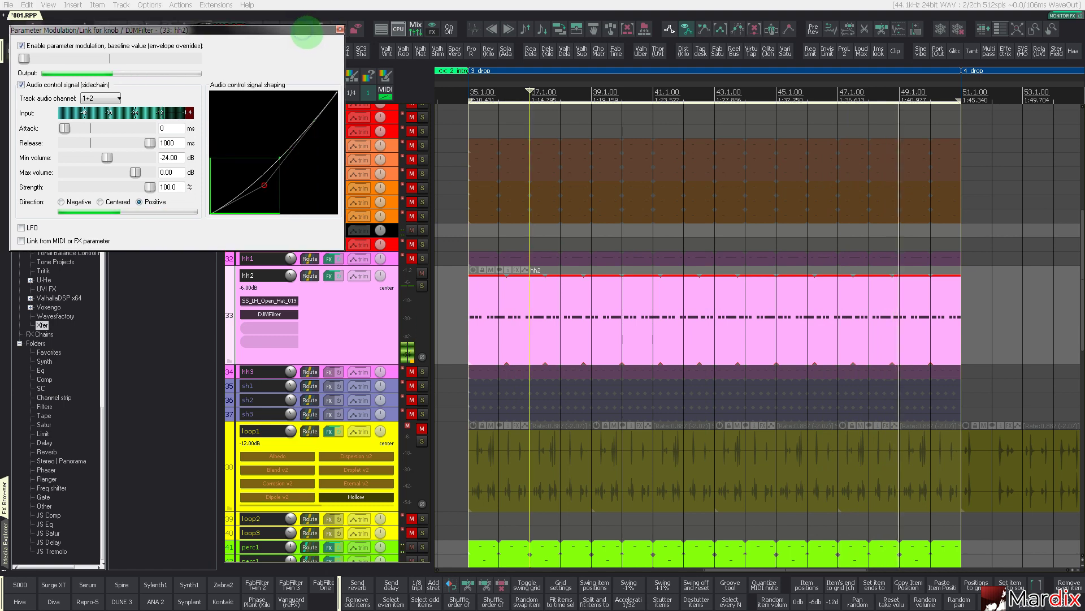
click(340, 29)
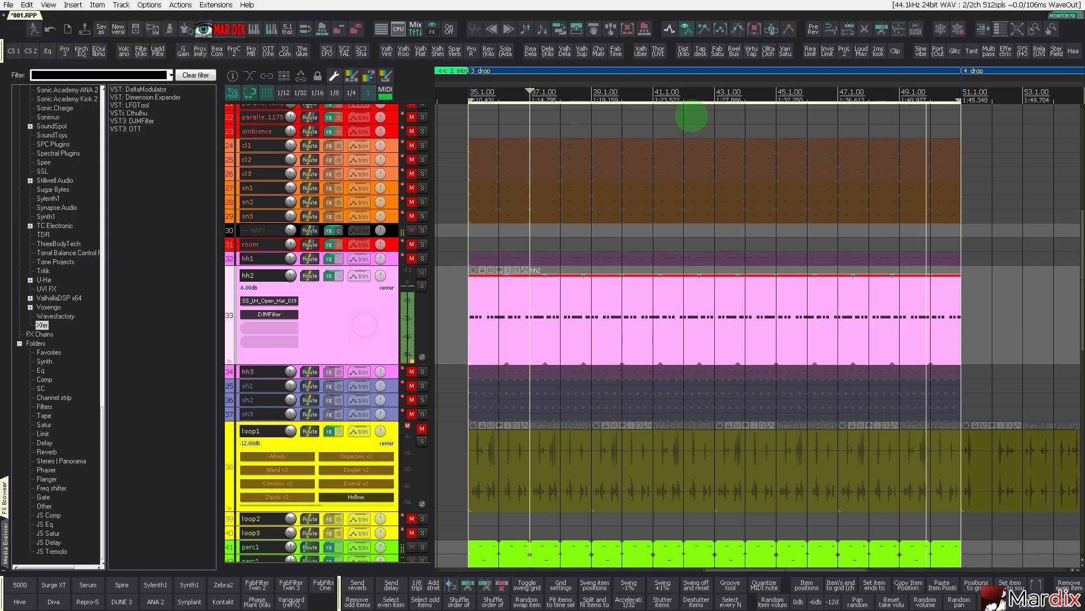
Add the multi-effect chain running from Albedo to Rerun v2 to hh2 and open the track's FX chain window
click(916, 55)
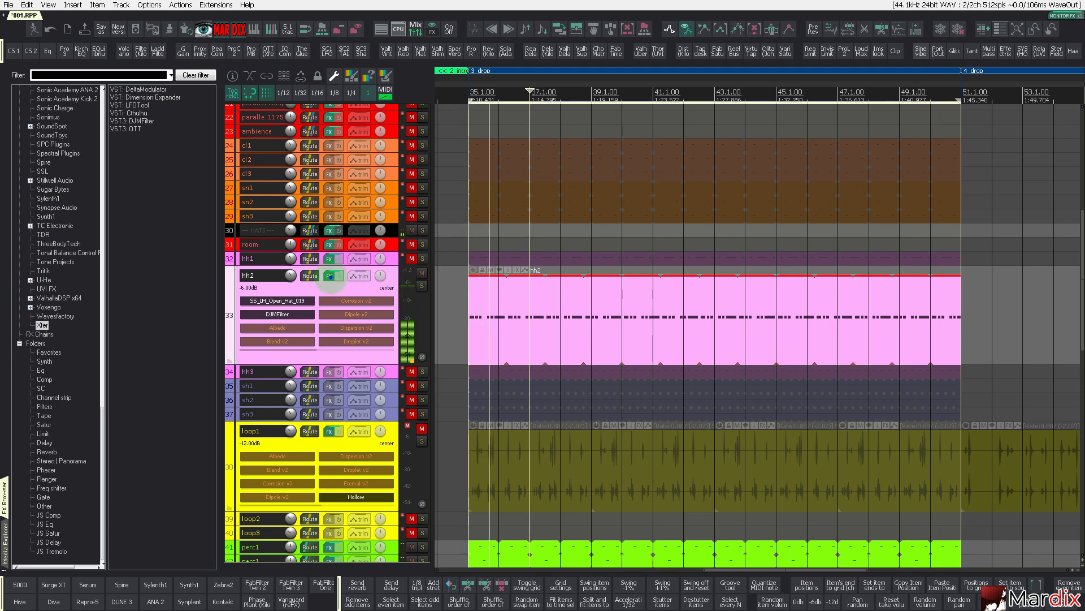
click(330, 276)
drag(356, 55, 698, 176)
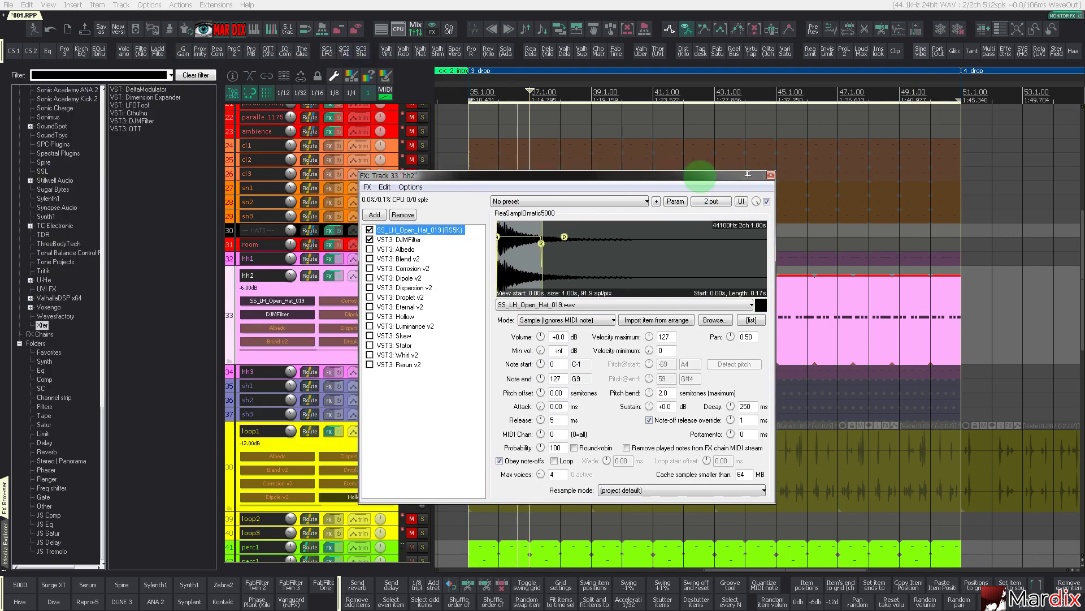
Enable the Rerun v2 effect on the hh2 track and set its Mix to 61.8 %
click(399, 364)
click(370, 364)
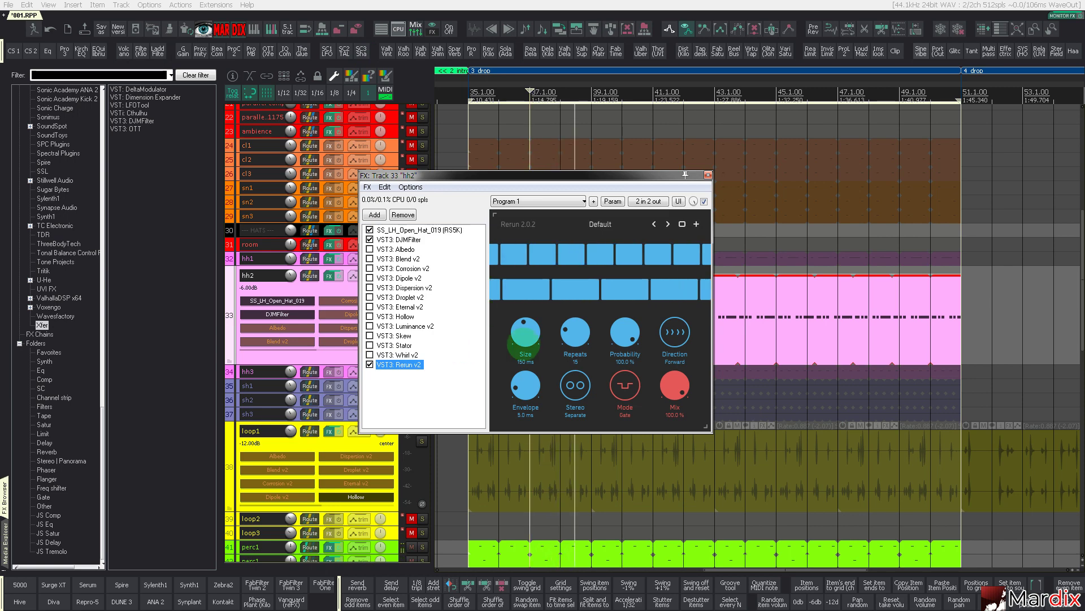
drag(674, 382, 677, 405)
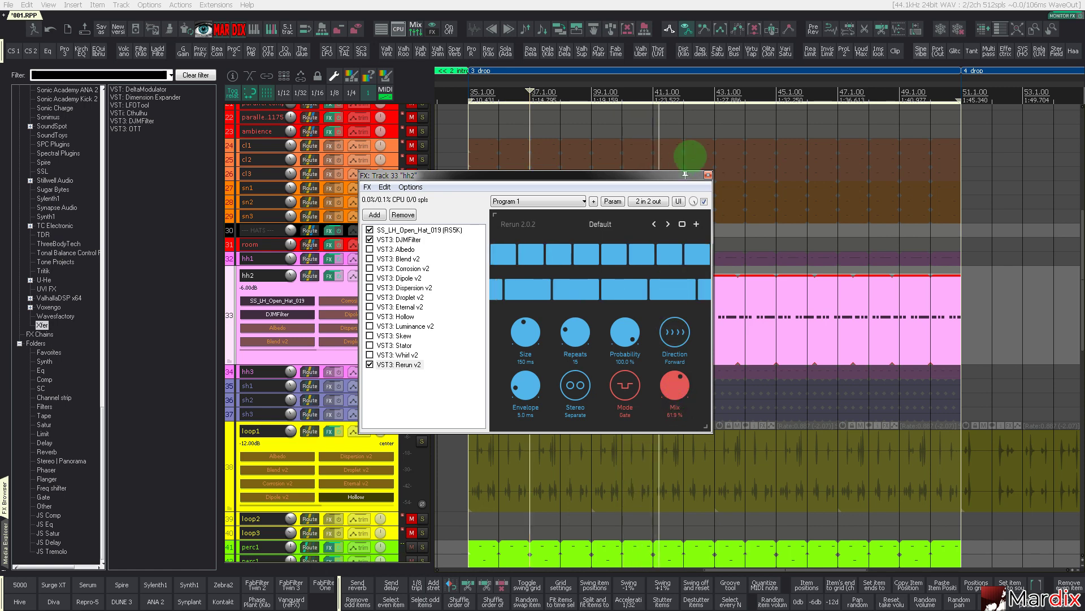
click(708, 174)
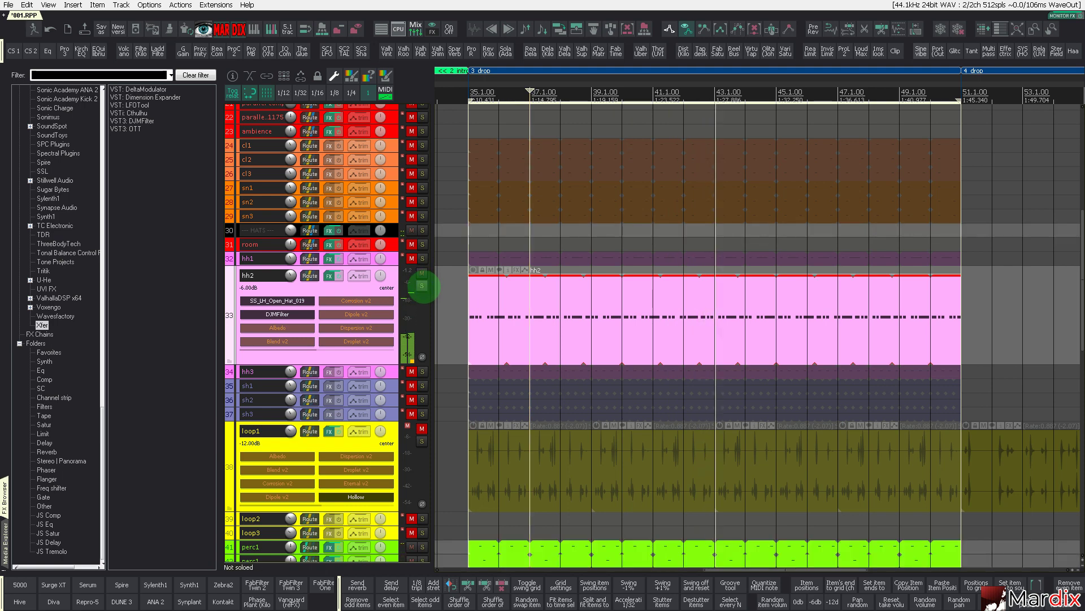
Swap the hh2 sampler's sound for SS_LH_Open_Hat_020.wav and shorten its playback length to 0.07 s
click(330, 275)
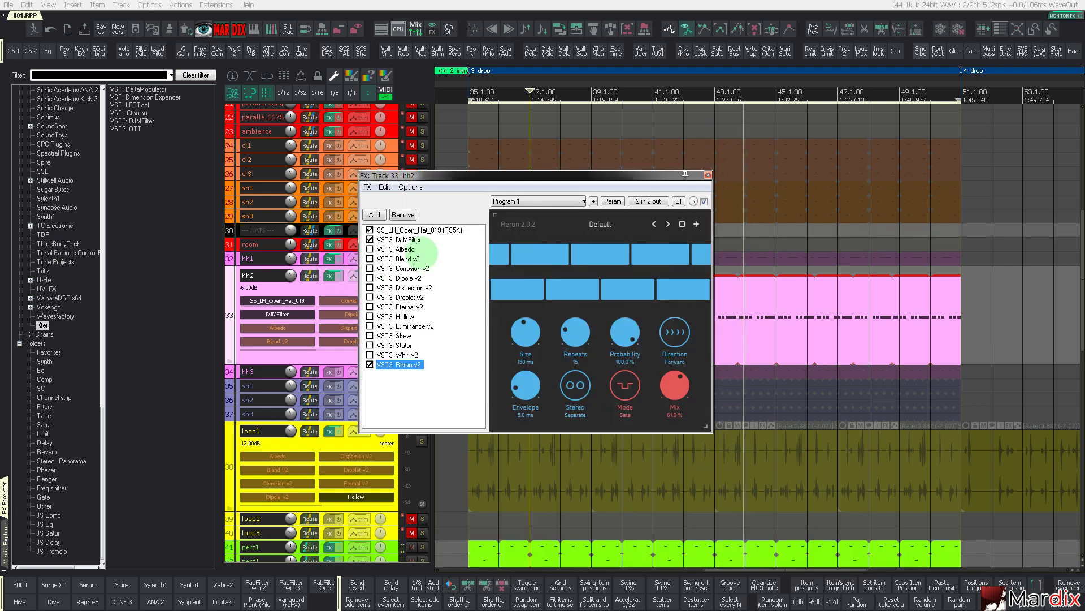
click(421, 230)
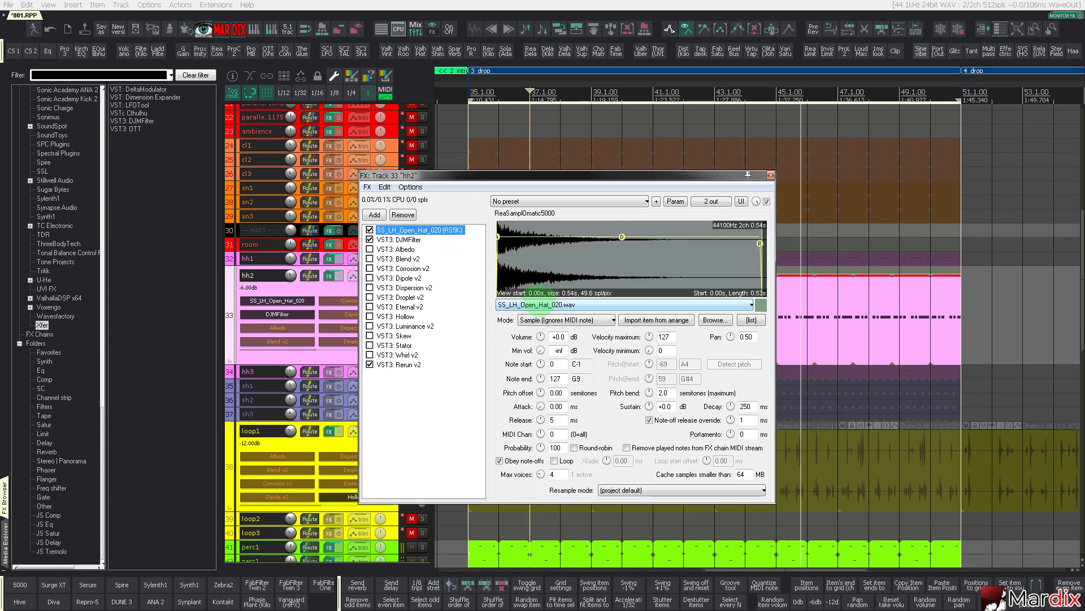
click(771, 176)
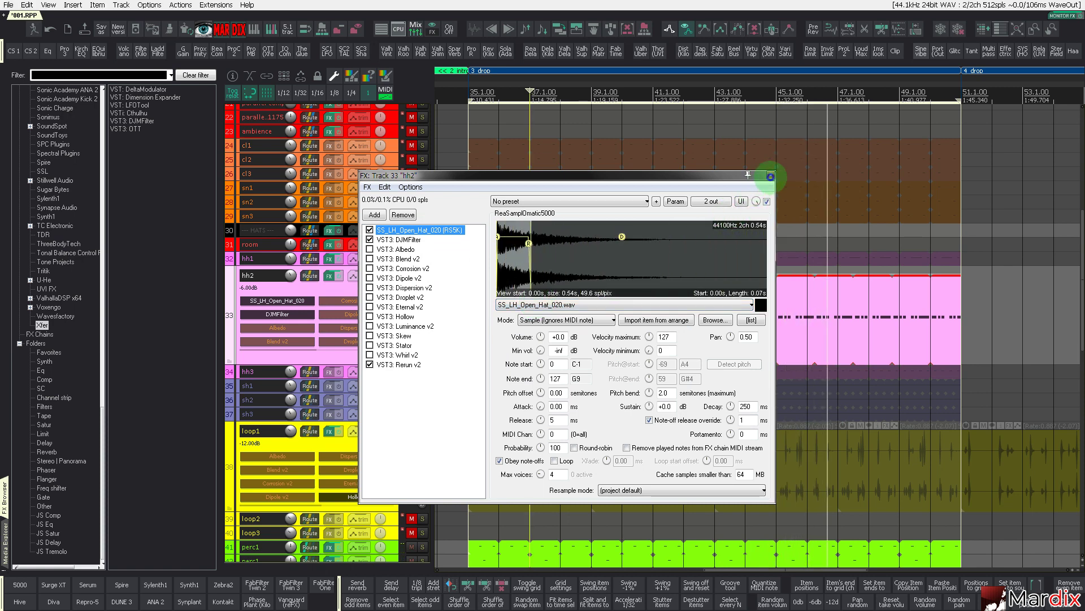
click(770, 176)
Briefly unmute the hh1 track to audition it with hh2, and unmute the loop1 track
click(412, 259)
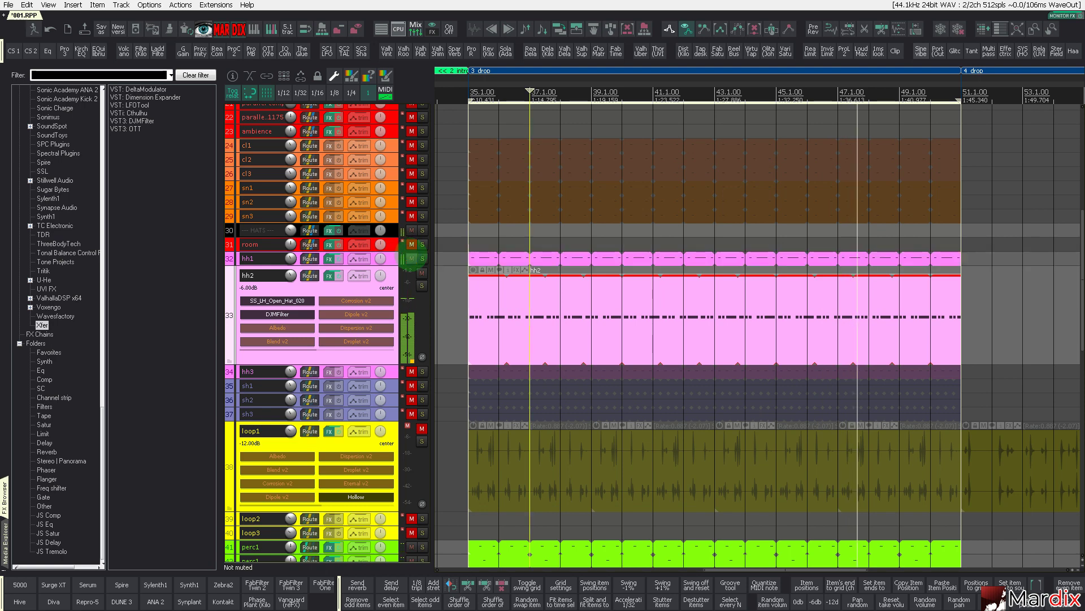
click(412, 259)
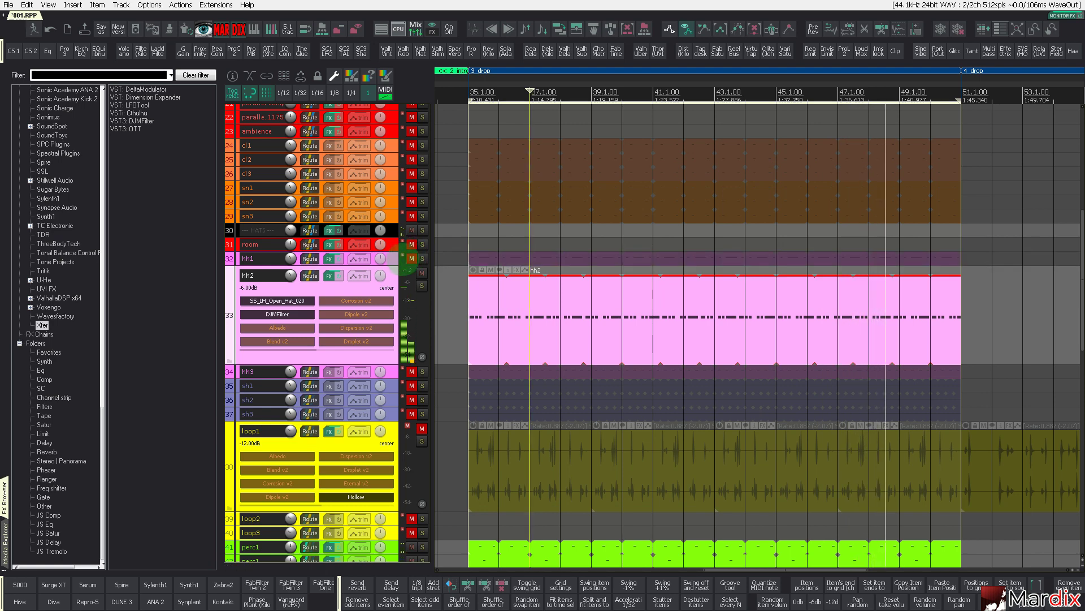
scroll(382, 280, down, 2)
scroll(402, 297, down, 1)
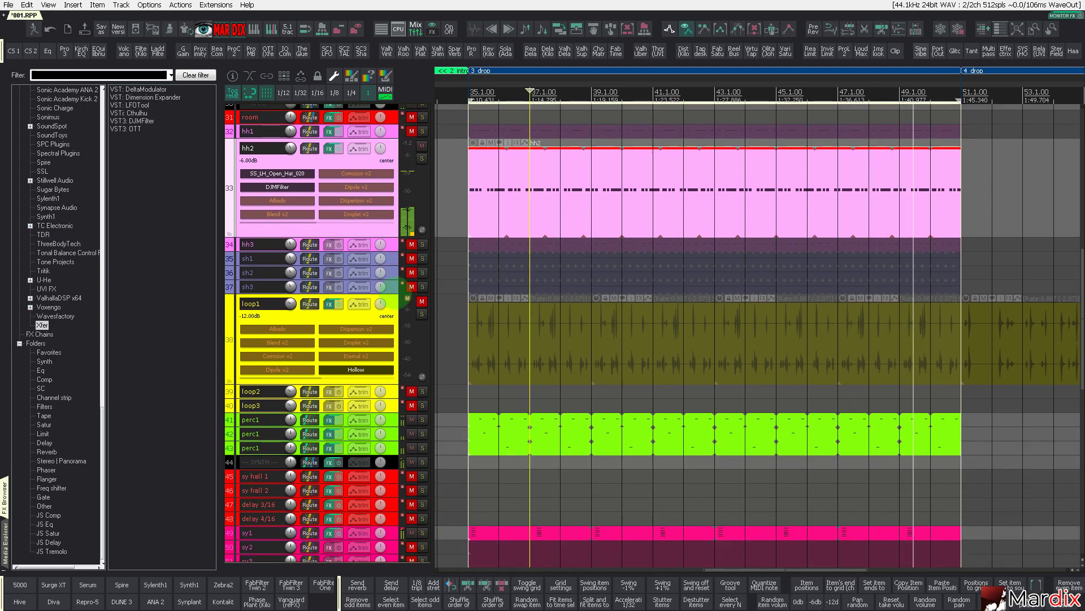
scroll(401, 299, down, 2)
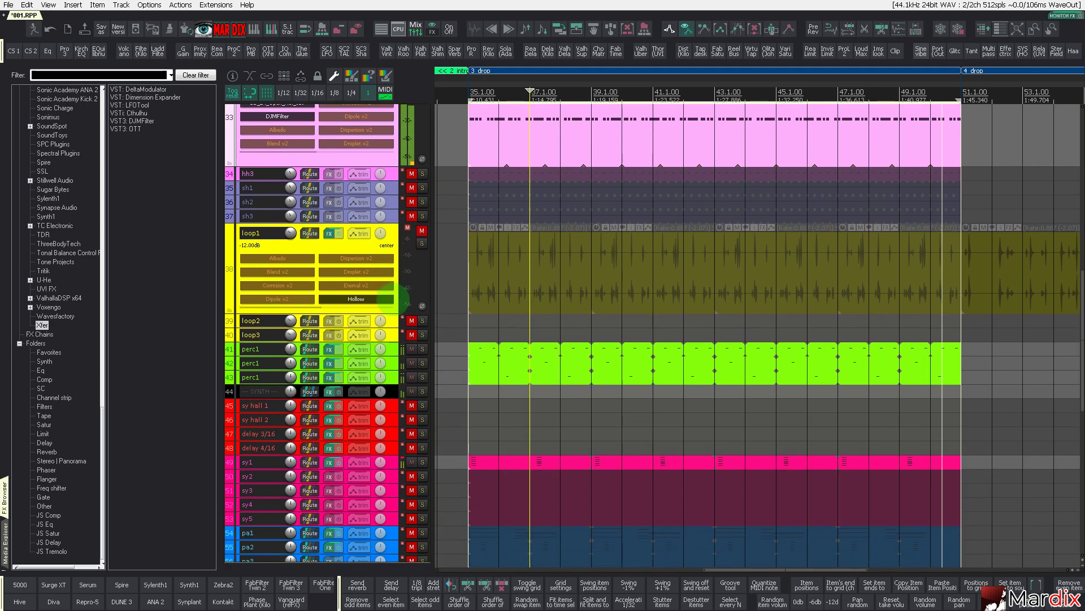
click(423, 230)
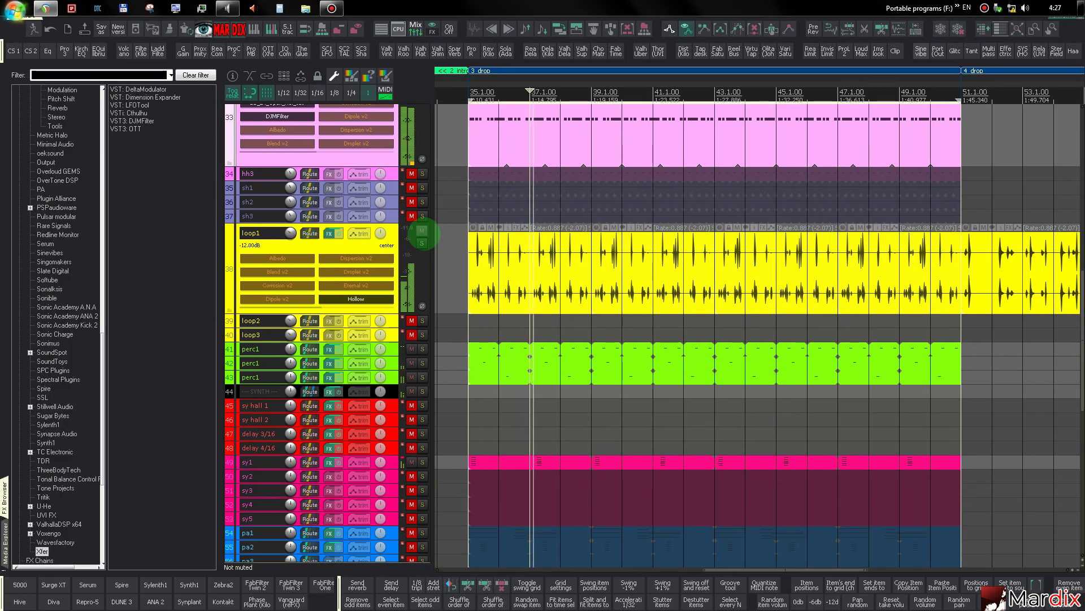
Select the sy1 synth track and enlarge its height to show its effects and MIDI items
scroll(407, 266, down, 2)
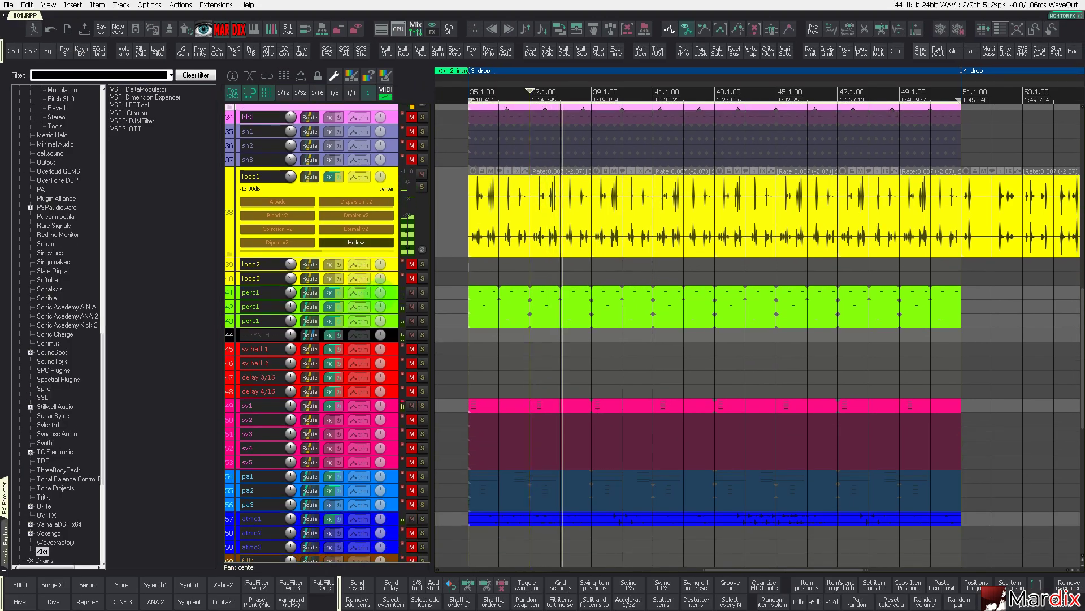
scroll(380, 300, down, 1)
scroll(379, 294, down, 4)
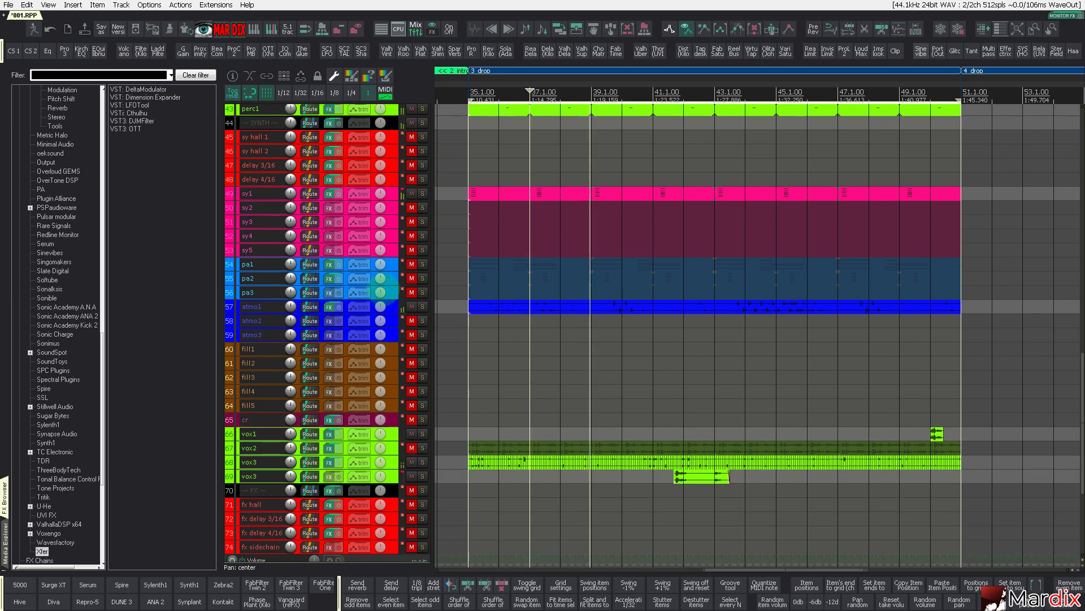
scroll(382, 299, up, 1)
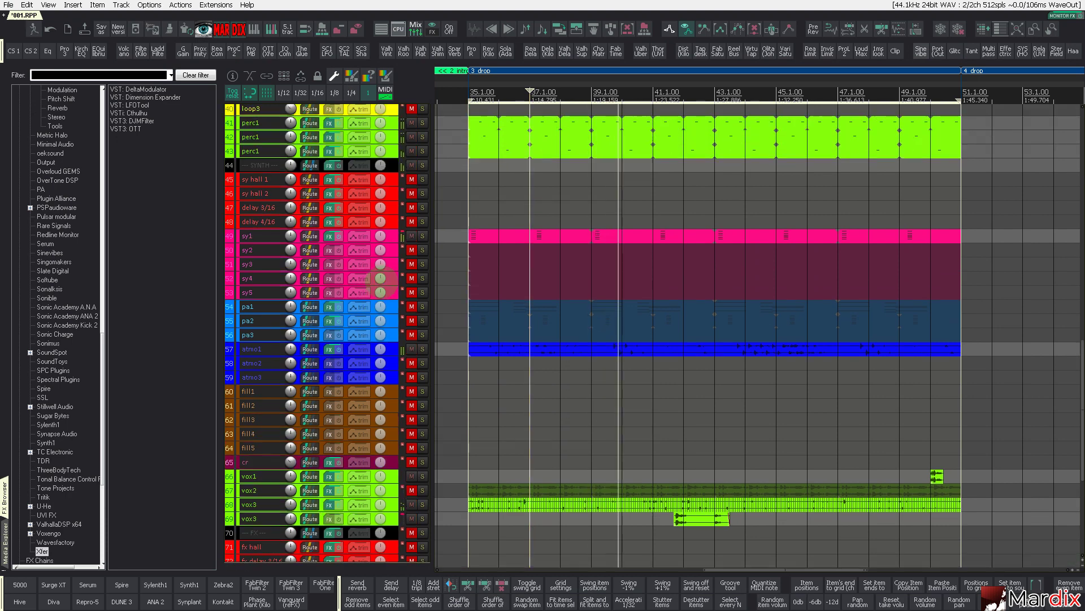
click(393, 232)
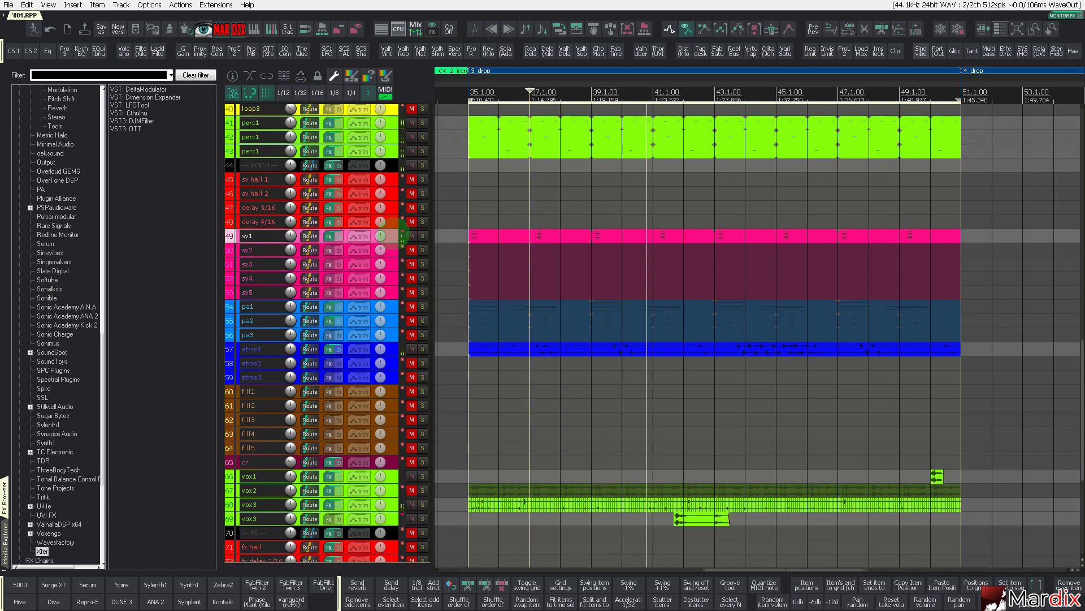
drag(393, 243, 394, 320)
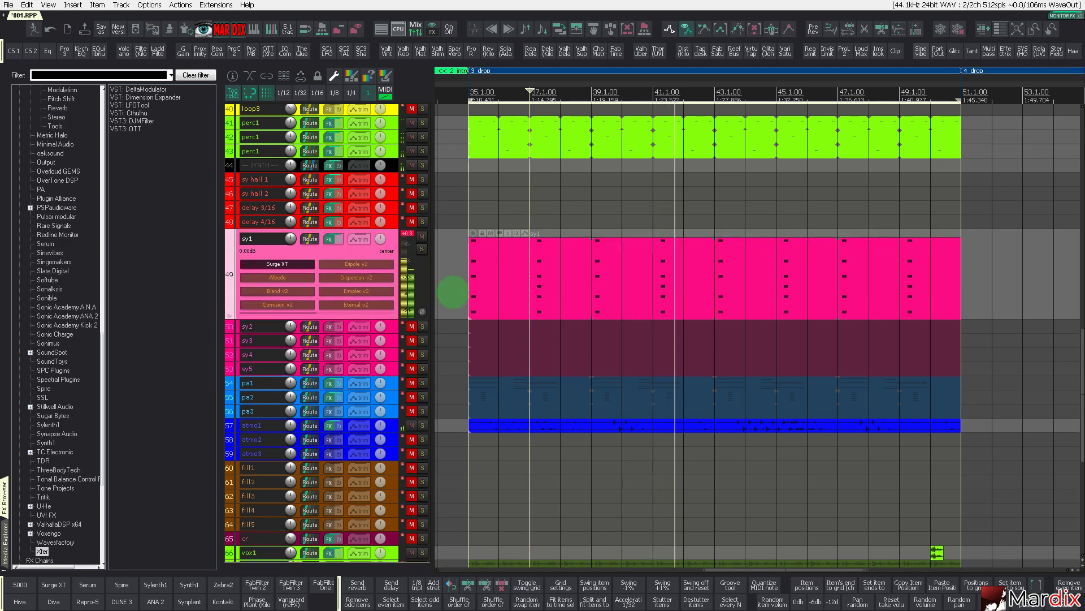
Unmute the sy2 track and expand its height
click(411, 326)
click(396, 327)
key(grave)
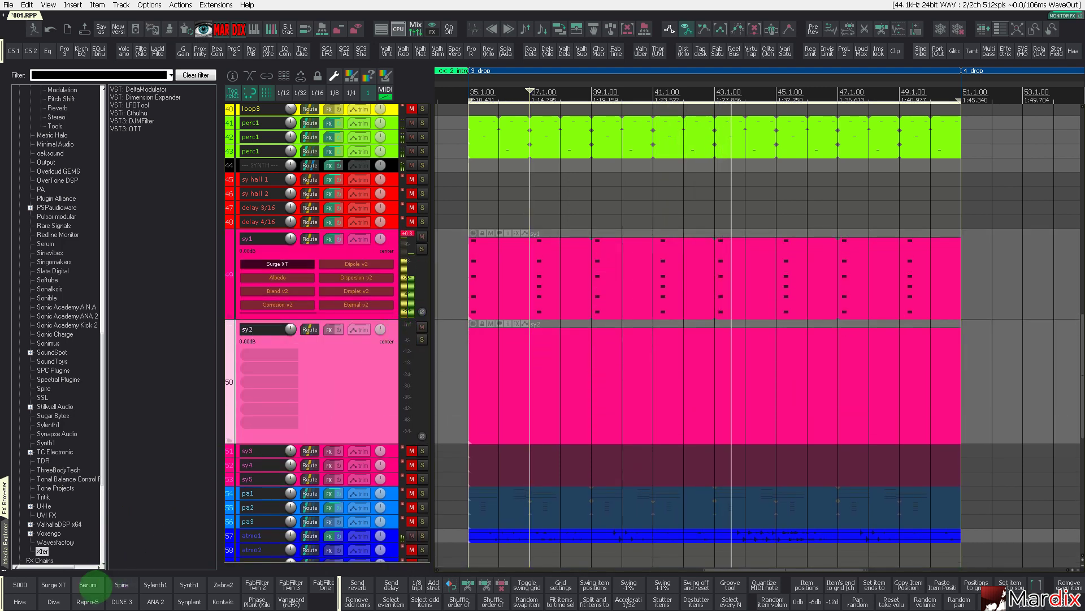
Add a Serum instrument to the sy2 track and save the project
click(87, 584)
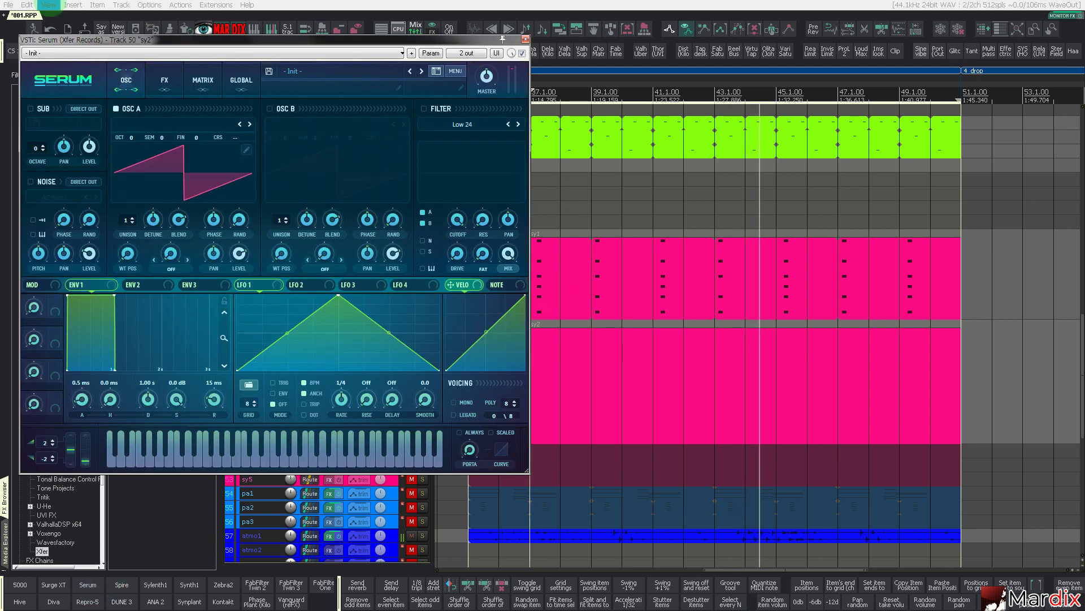
click(8, 4)
click(8, 19)
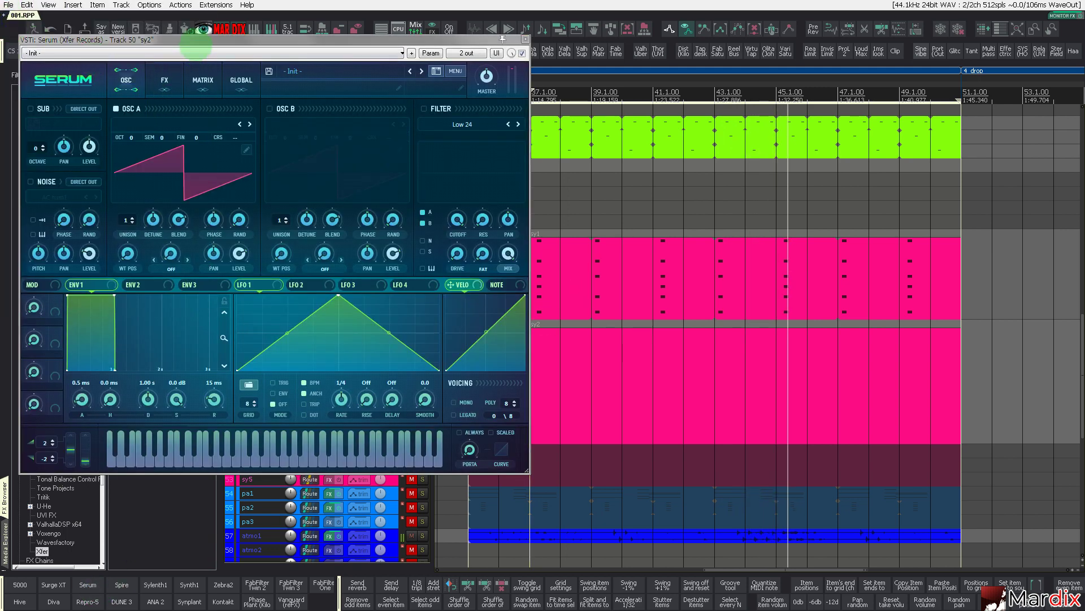
click(526, 39)
Replace the empty MIDI items on the sy2 track with a copy of the chord items from sy1
click(562, 375)
key(Delete)
click(528, 299)
mouse_move(517, 286)
mouse_down()
mouse_move(519, 329)
mouse_move(521, 303)
mouse_up()
In the copied item's MIDI editor, move the first chord to 35.4 and lengthen its notes to three sixteenths
double_click(521, 303)
drag(148, 298, 62, 480)
drag(89, 440, 157, 429)
scroll(156, 397, up, 5)
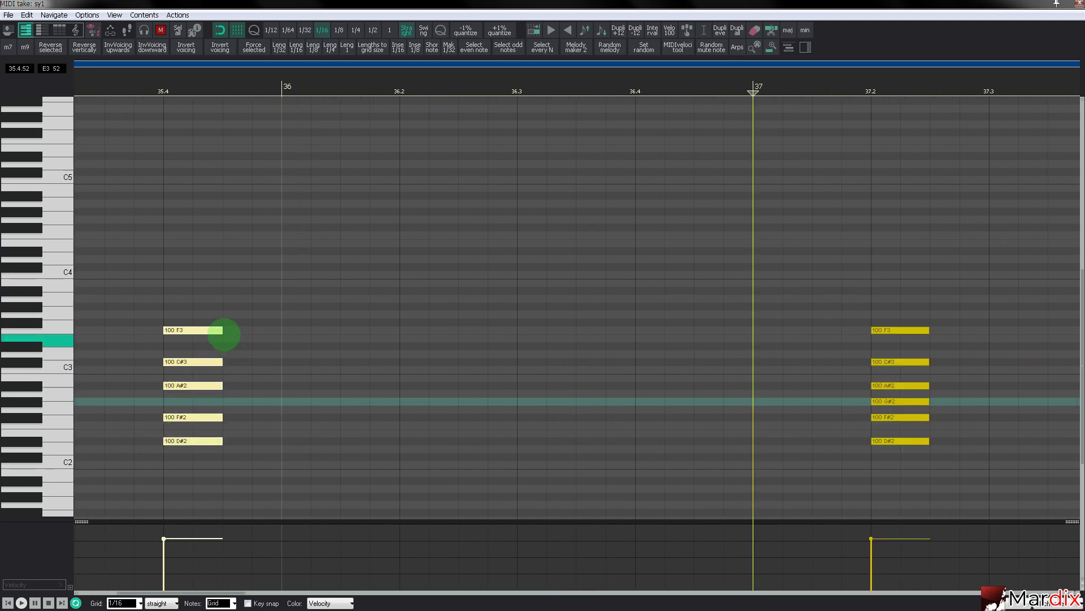
drag(222, 332, 289, 355)
Shift the chord at 37.2 half a beat earlier, shorten its notes to 1/16, and close the MIDI editor
scroll(290, 356, down, 5)
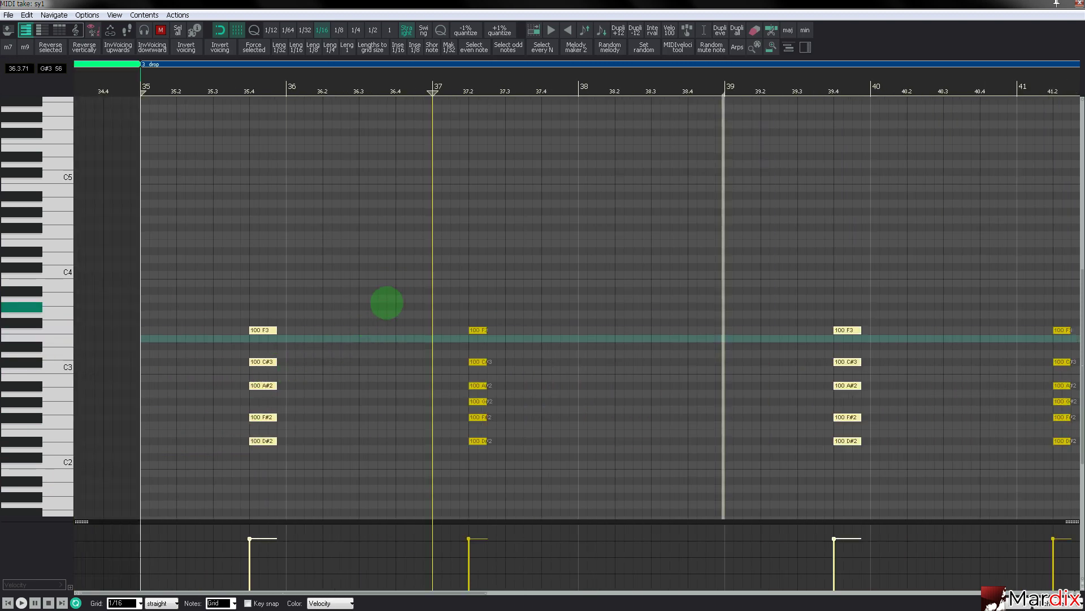
drag(382, 303, 550, 484)
scroll(464, 384, up, 5)
key(Left)
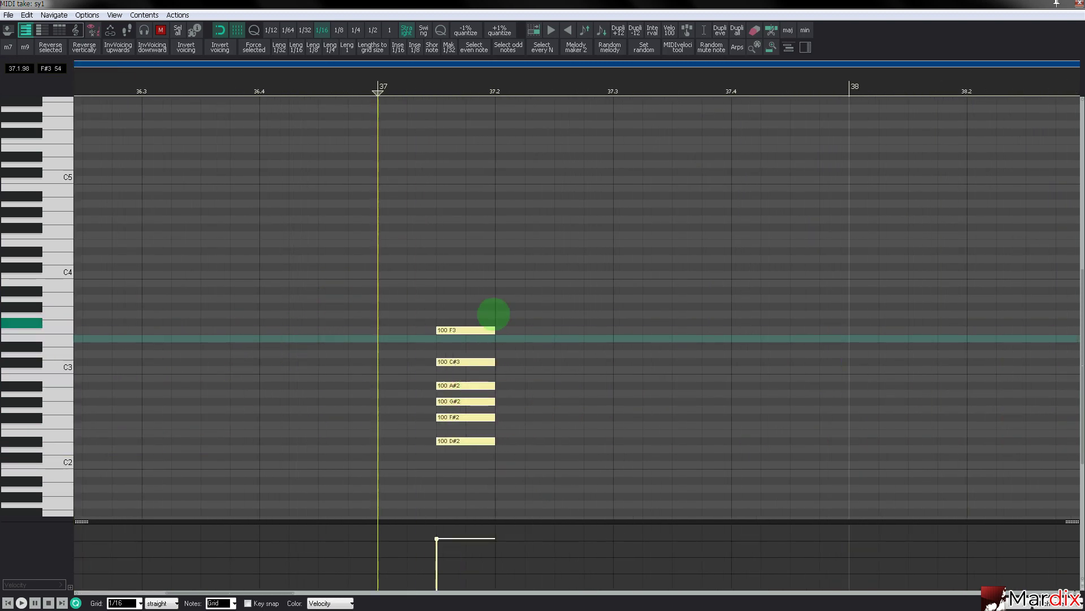
drag(491, 329, 469, 333)
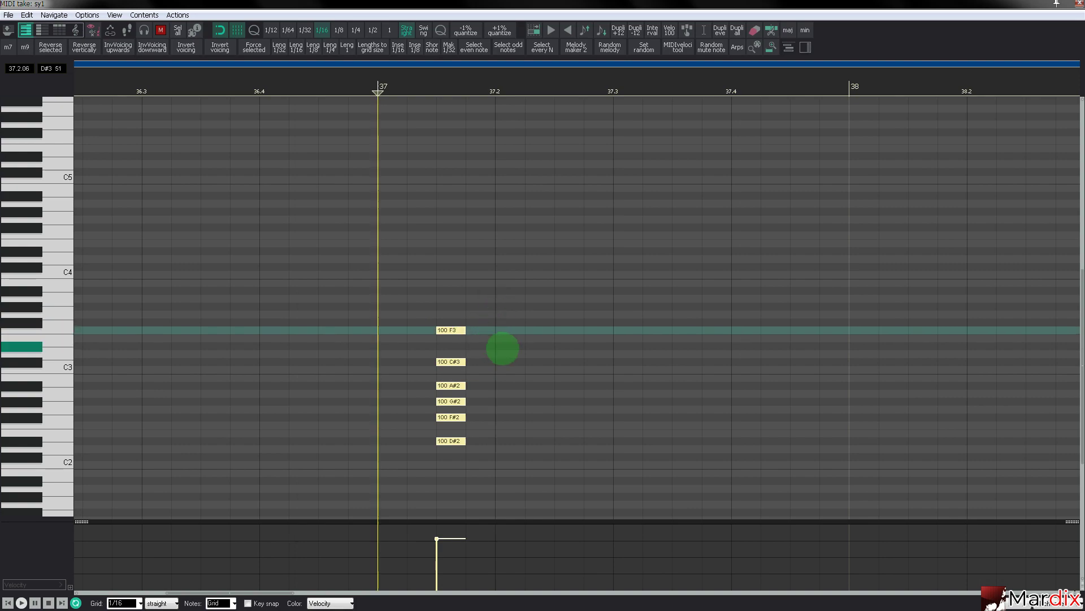
key(Escape)
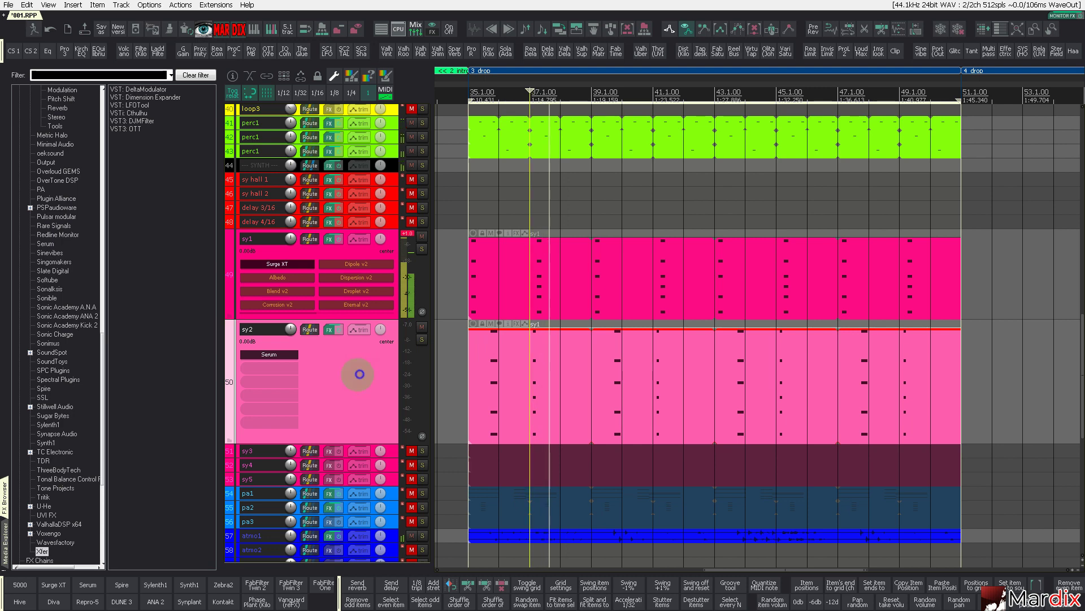
Load the Analog wavetable Basic Mini into oscillator A of sy2's Serum and set its unison to 2 voices
click(259, 355)
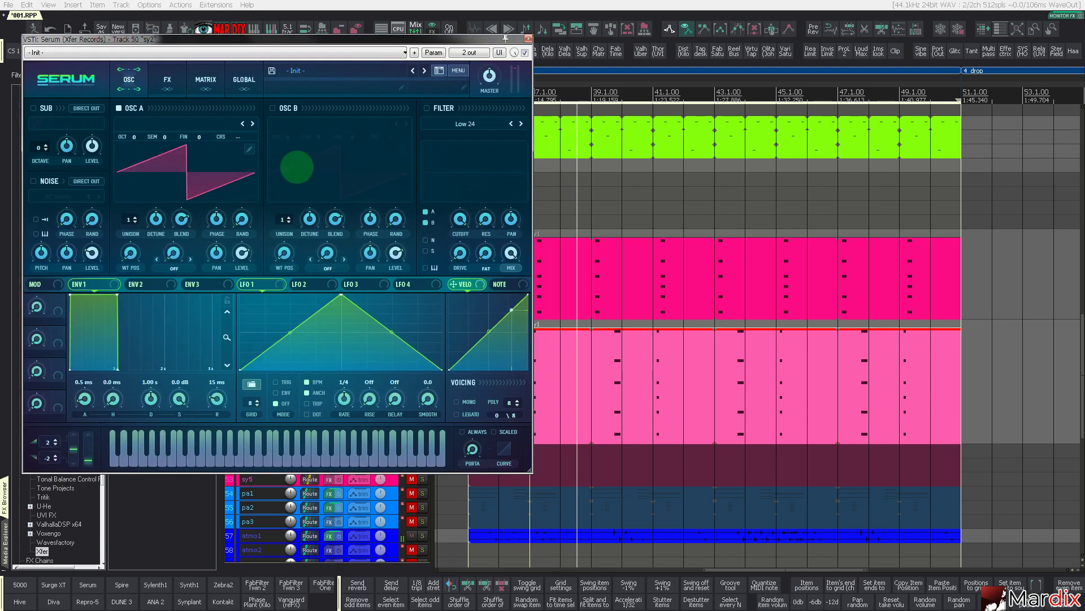
drag(299, 43, 616, 128)
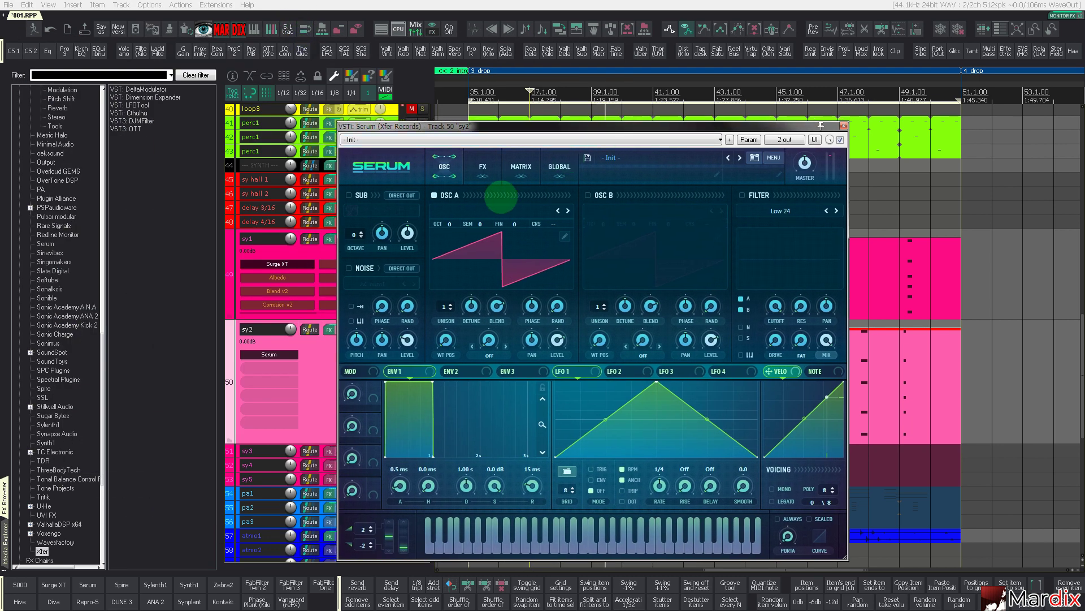
click(500, 208)
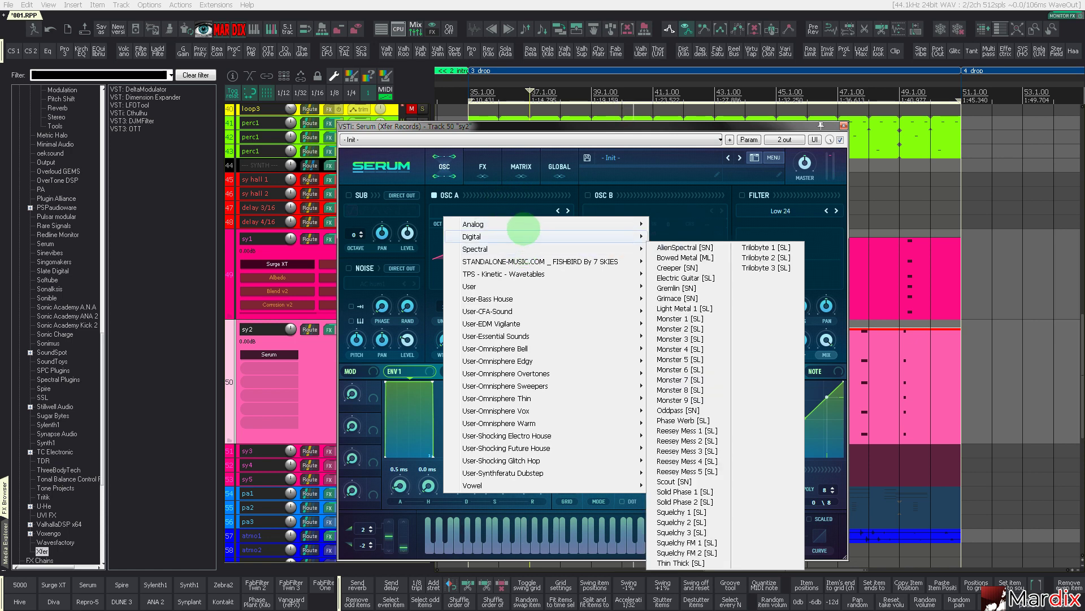
mouse_move(521, 225)
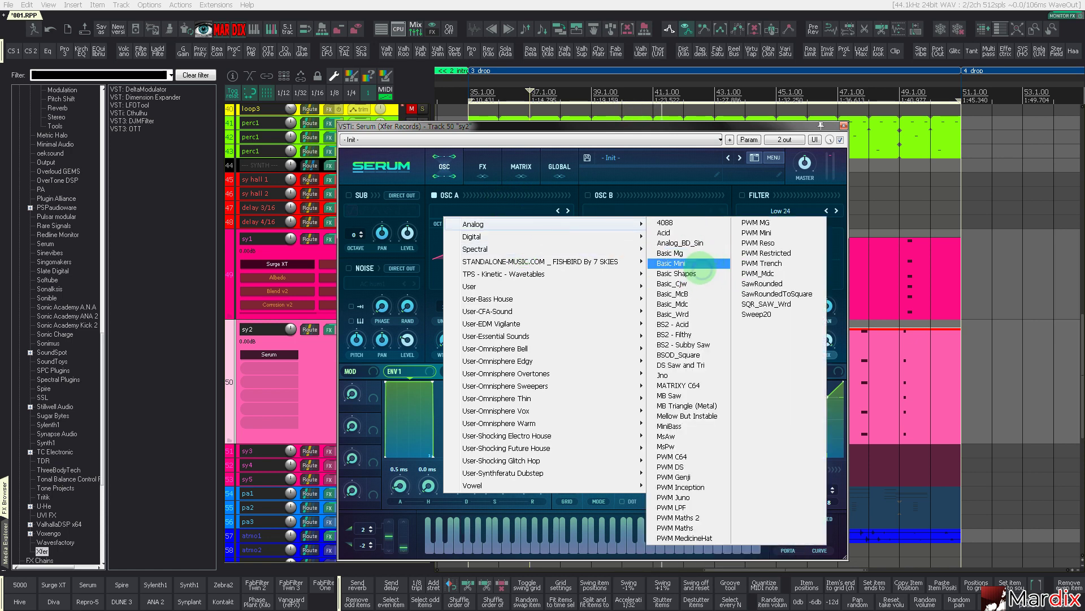
click(701, 264)
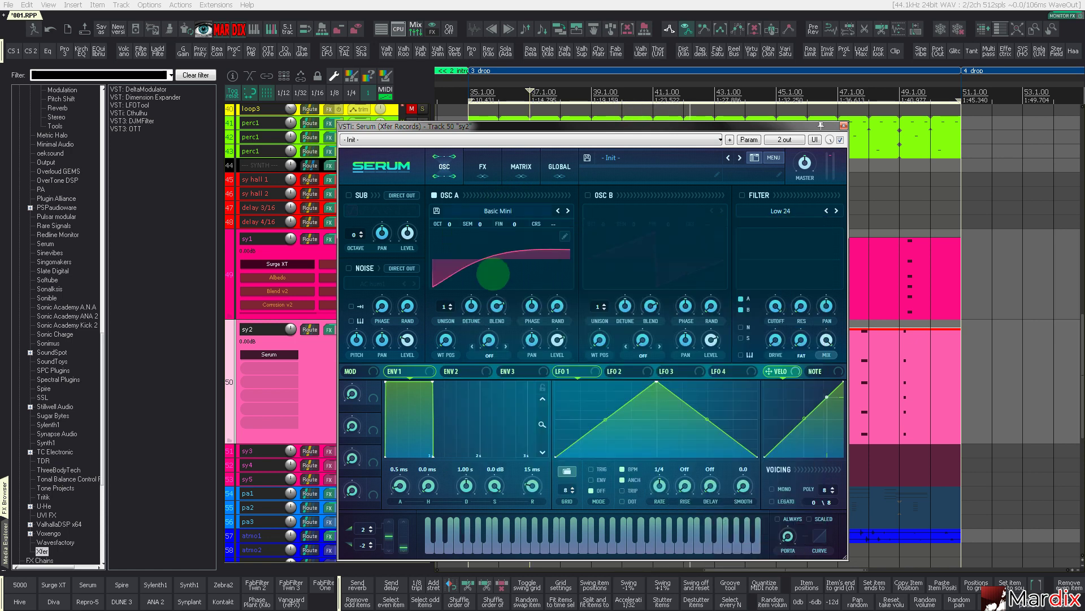
drag(444, 308, 447, 306)
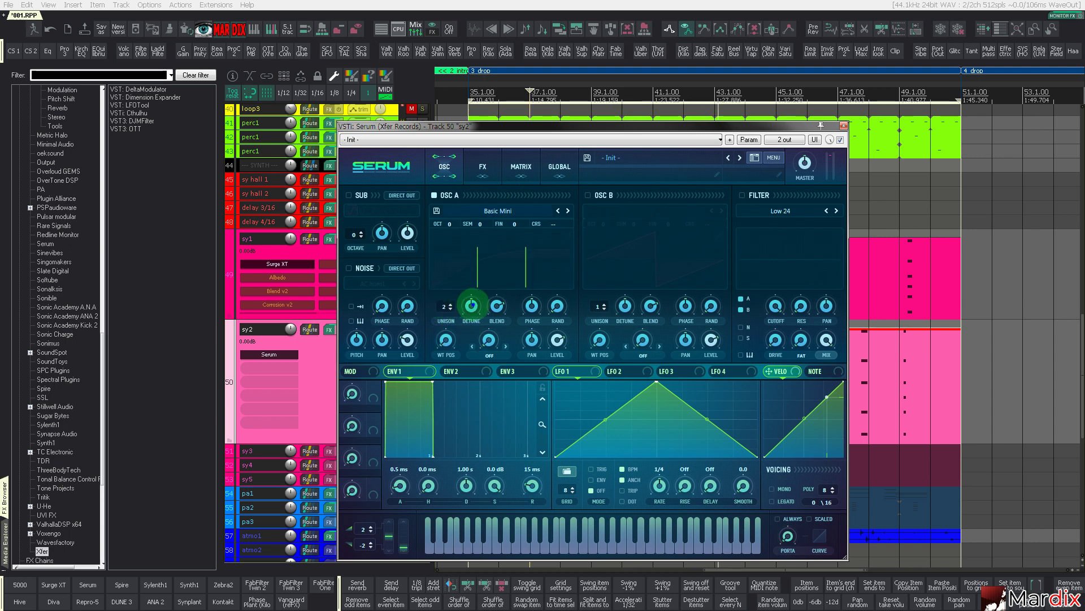
click(471, 306)
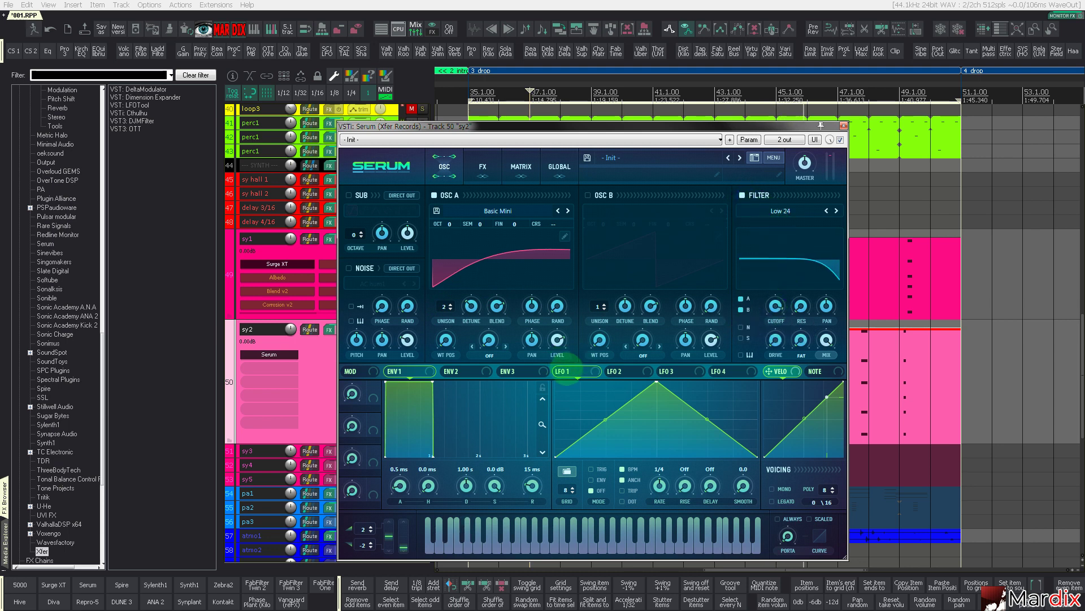
Lower the cutoff of Serum's Low 24 filter and assign LFO 1 to modulate it
drag(774, 307, 774, 307)
drag(774, 307, 731, 443)
mouse_move(771, 292)
mouse_down()
mouse_move(760, 305)
mouse_move(769, 275)
mouse_up()
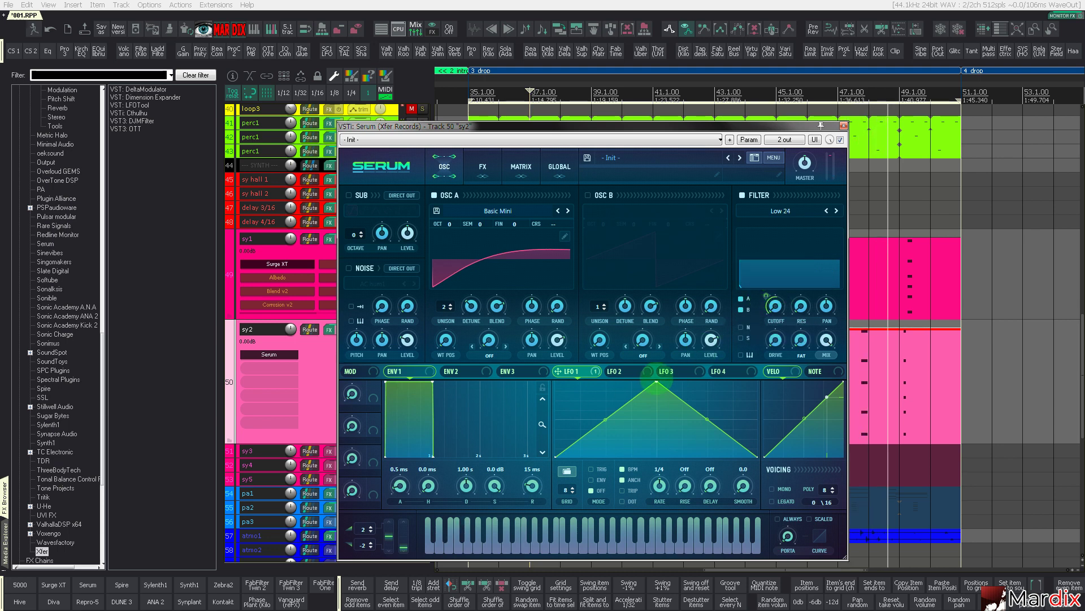
Reshape LFO 1 into a descending ramp starting at full level and set its mode to ENV
click(672, 371)
click(573, 371)
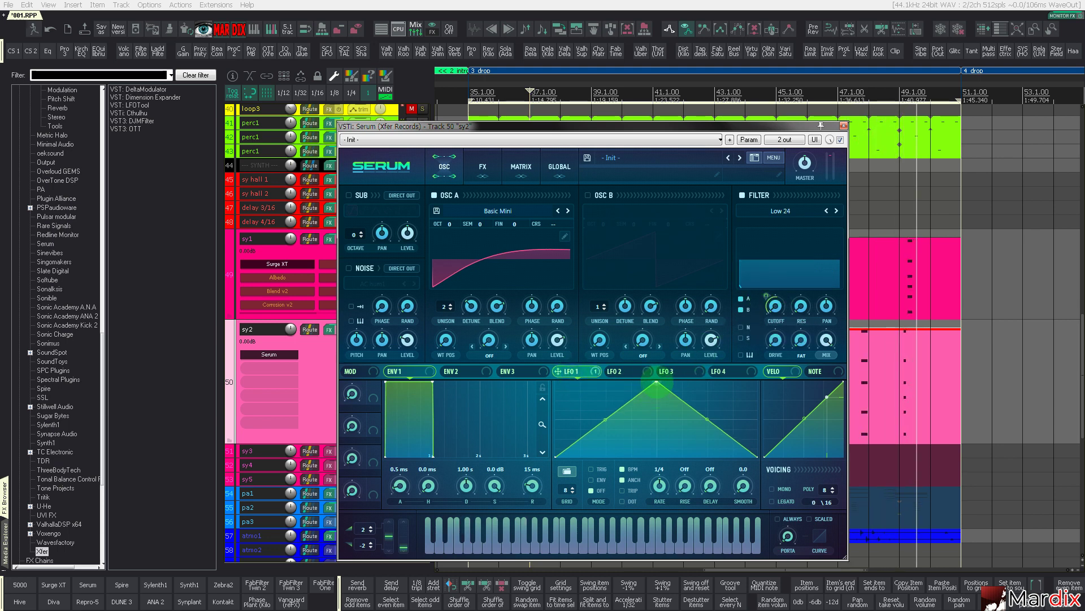
drag(657, 383, 556, 384)
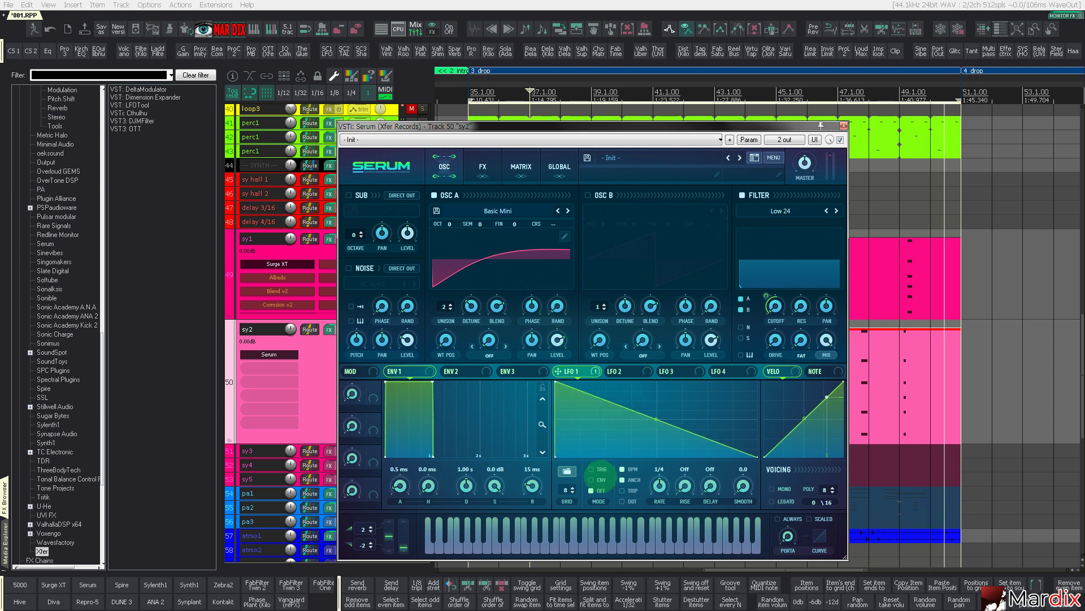
click(591, 479)
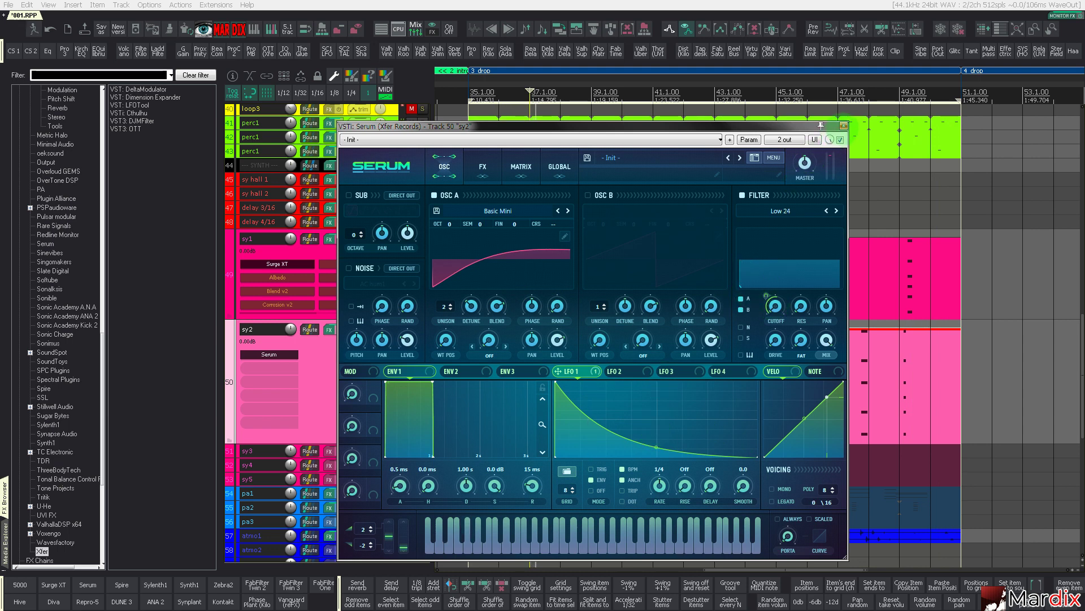
Close Serum, add MWaveShaper from the Satur effects folder to track sy2, and close its window
click(843, 126)
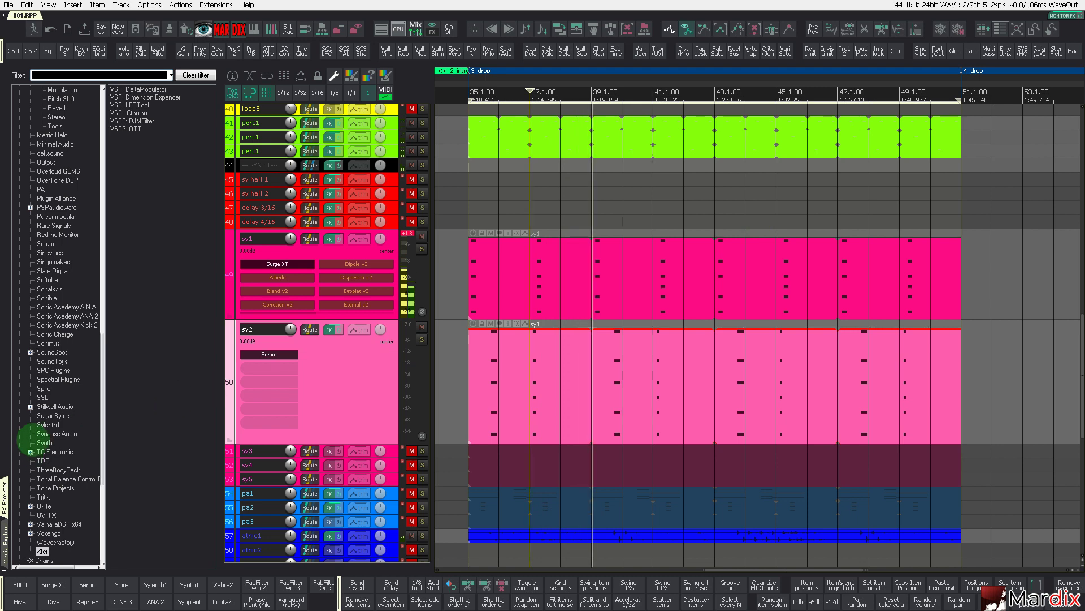
scroll(45, 447, down, 8)
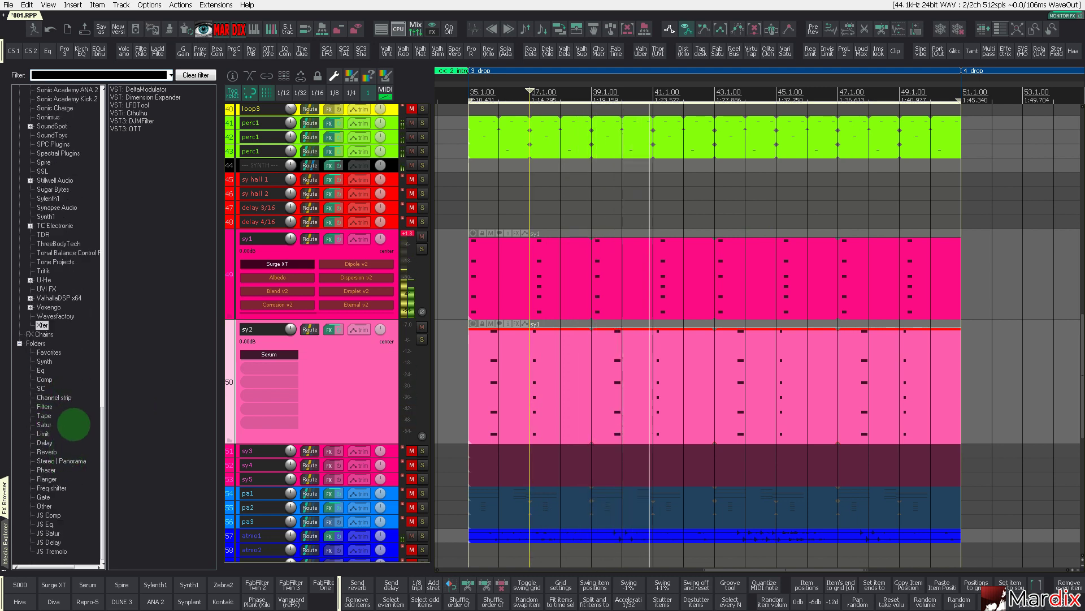
click(65, 424)
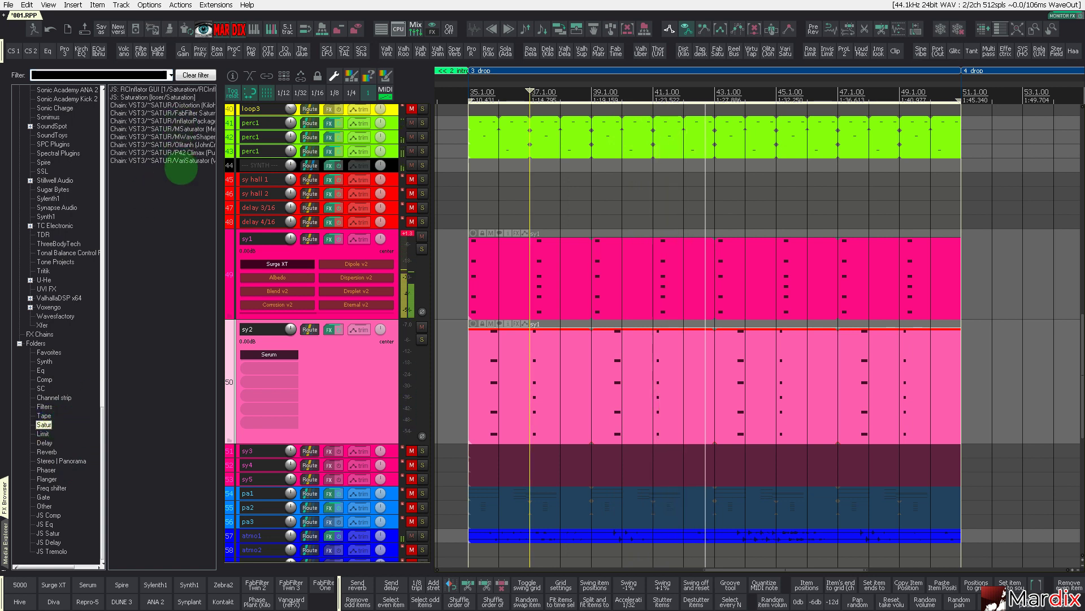
click(182, 137)
drag(181, 137, 310, 329)
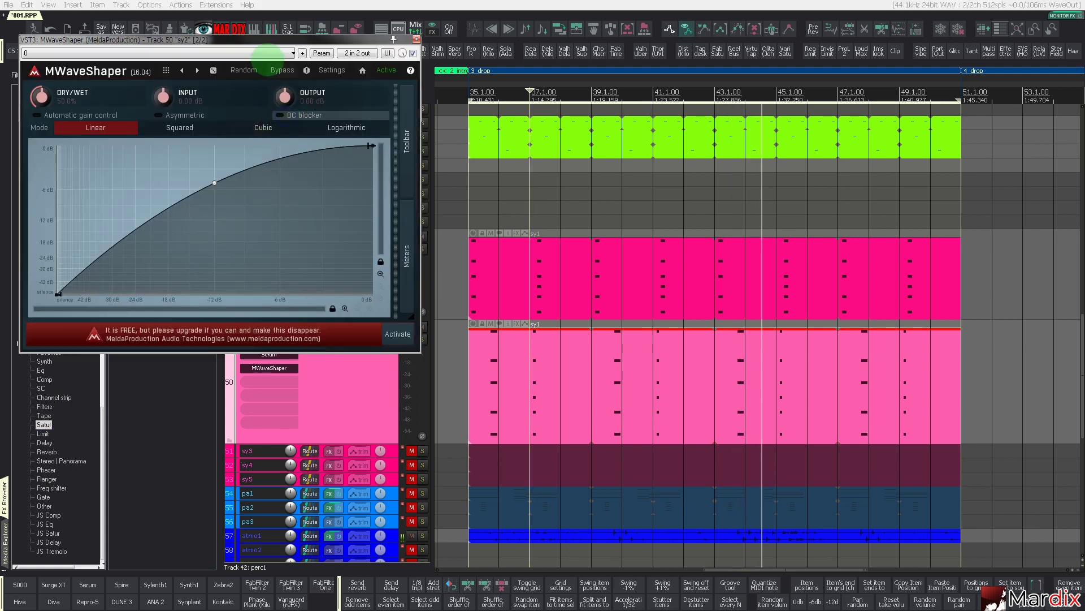
drag(259, 41, 658, 204)
key(Escape)
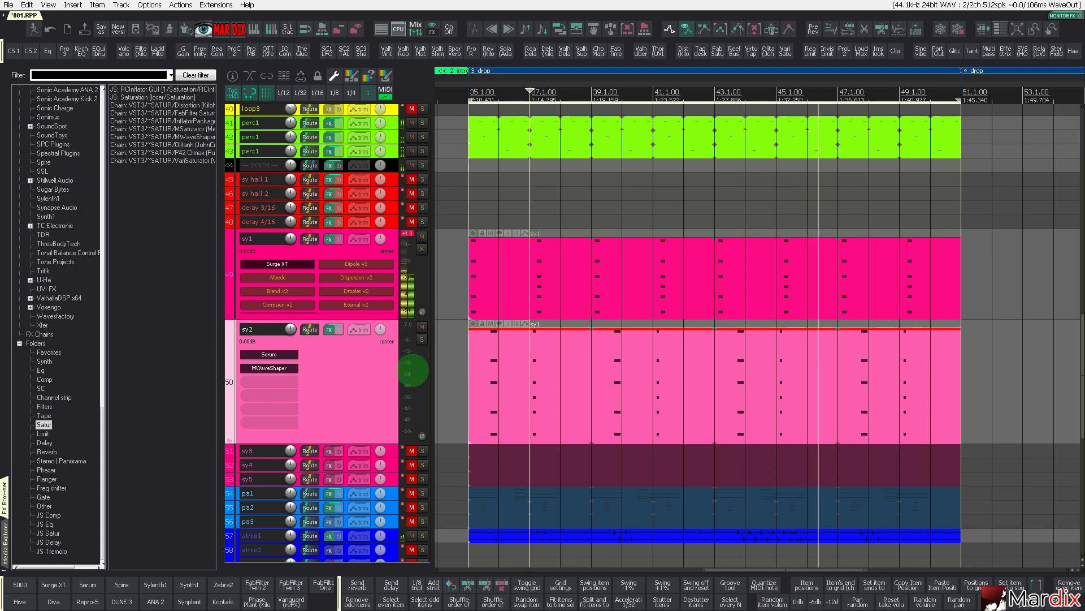
Check sy2 in solo, raise the cutoff of its Serum Low 24 filter, and set the track volume to 6 dB
click(421, 339)
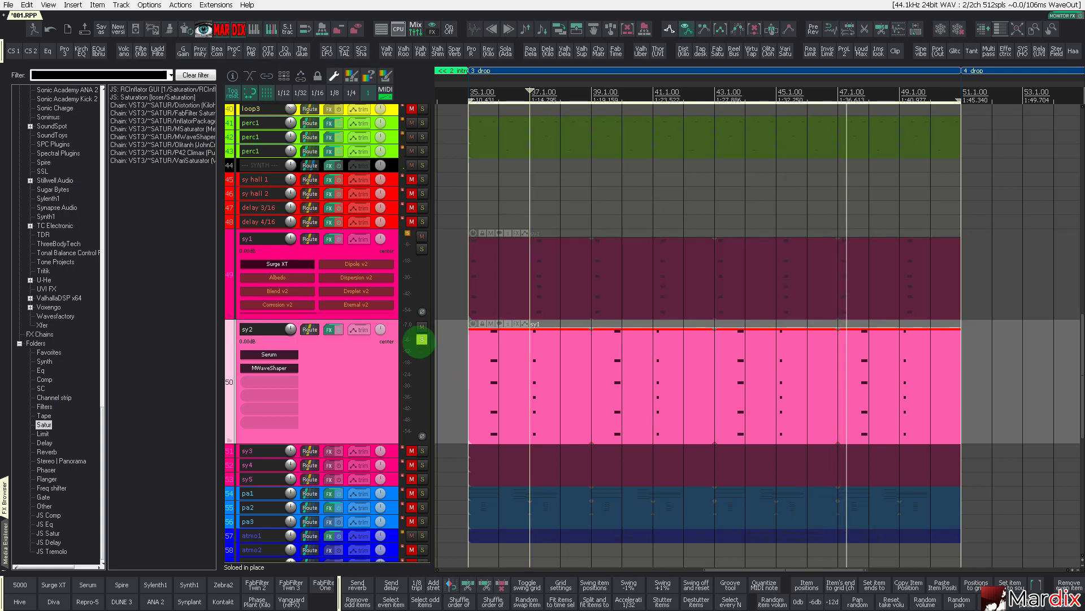
click(421, 339)
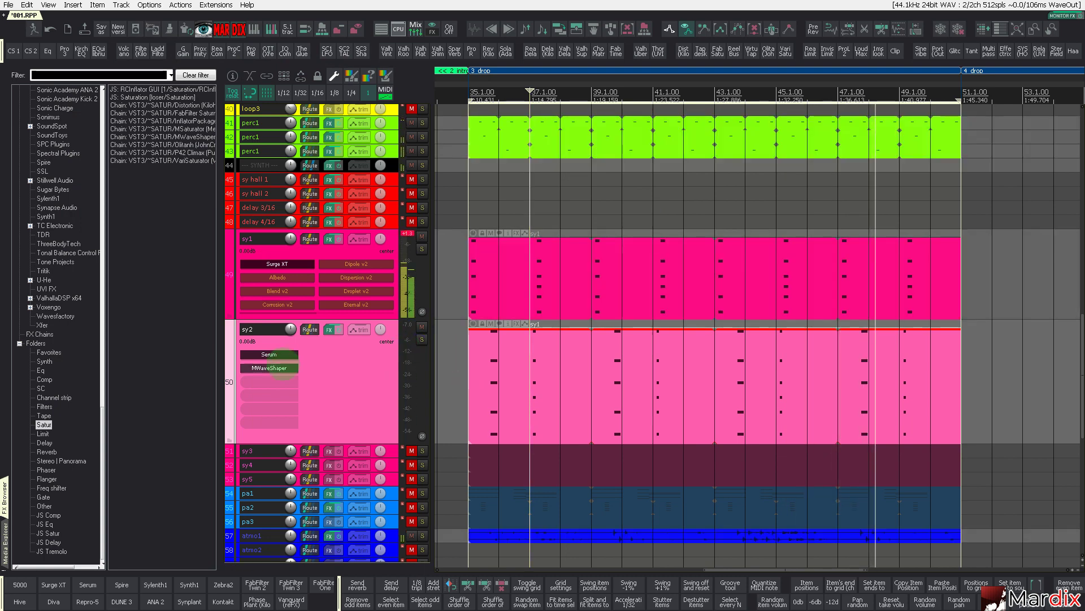
click(269, 353)
mouse_move(774, 306)
mouse_down()
mouse_move(780, 268)
mouse_move(784, 289)
mouse_up()
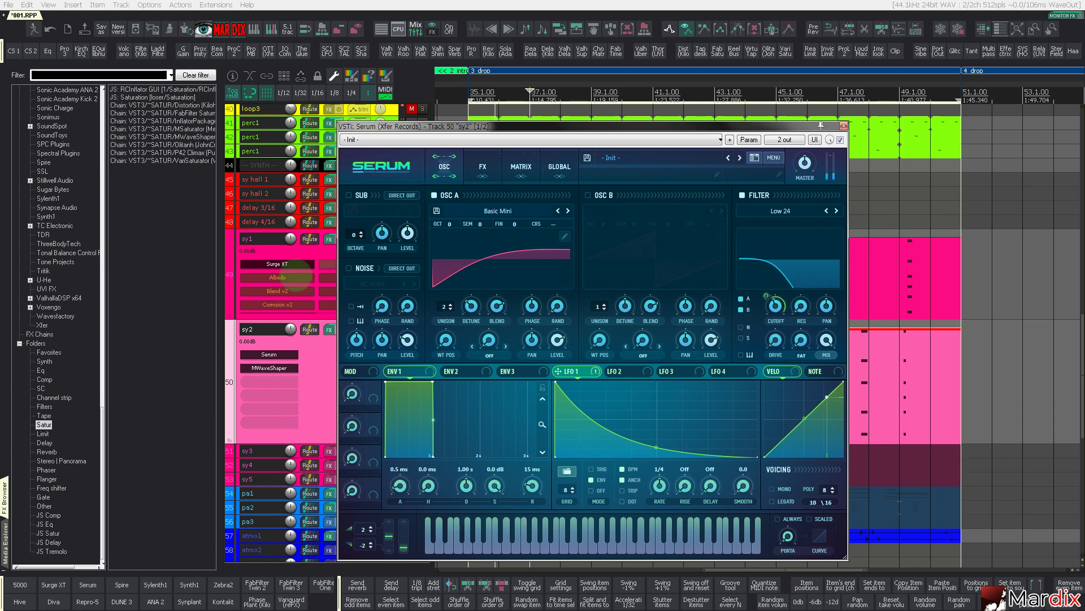
click(315, 355)
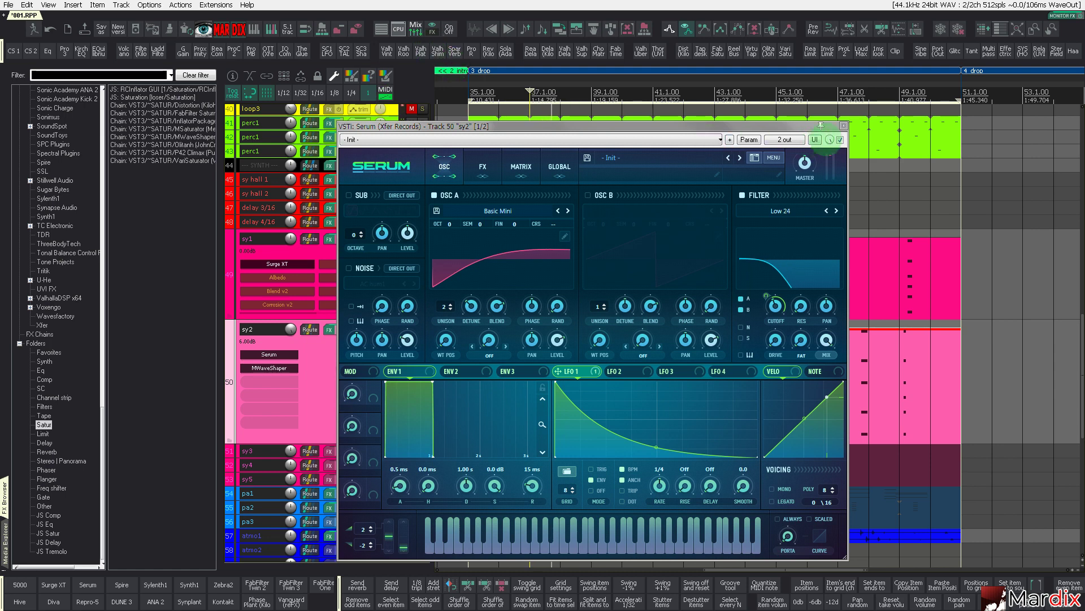
click(843, 126)
Create a send track from sy2 with its master send off and add ValhallaShimmer to it
right_click(371, 391)
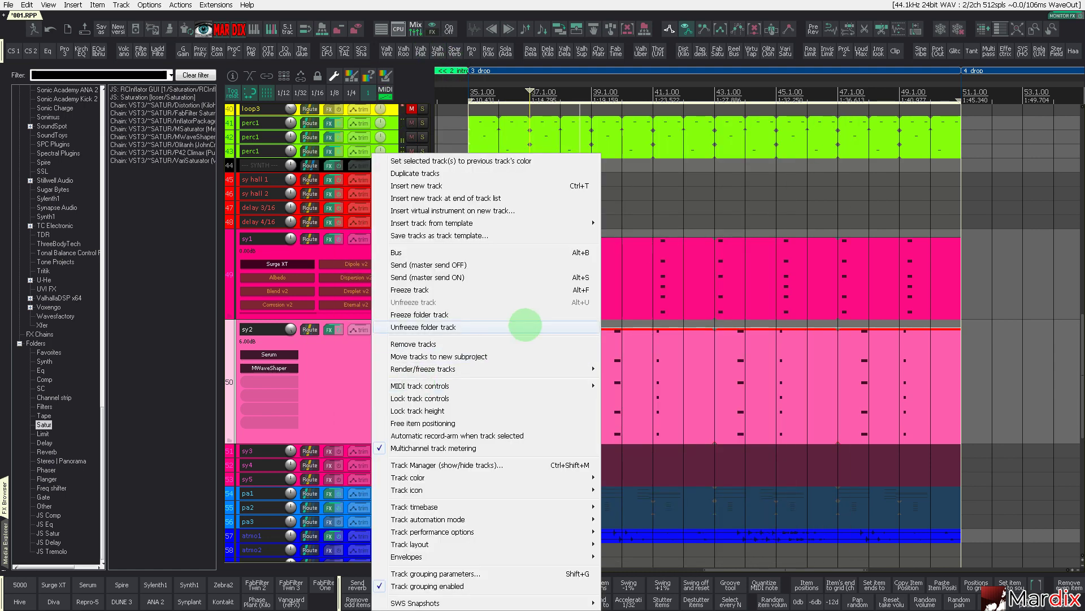
click(577, 265)
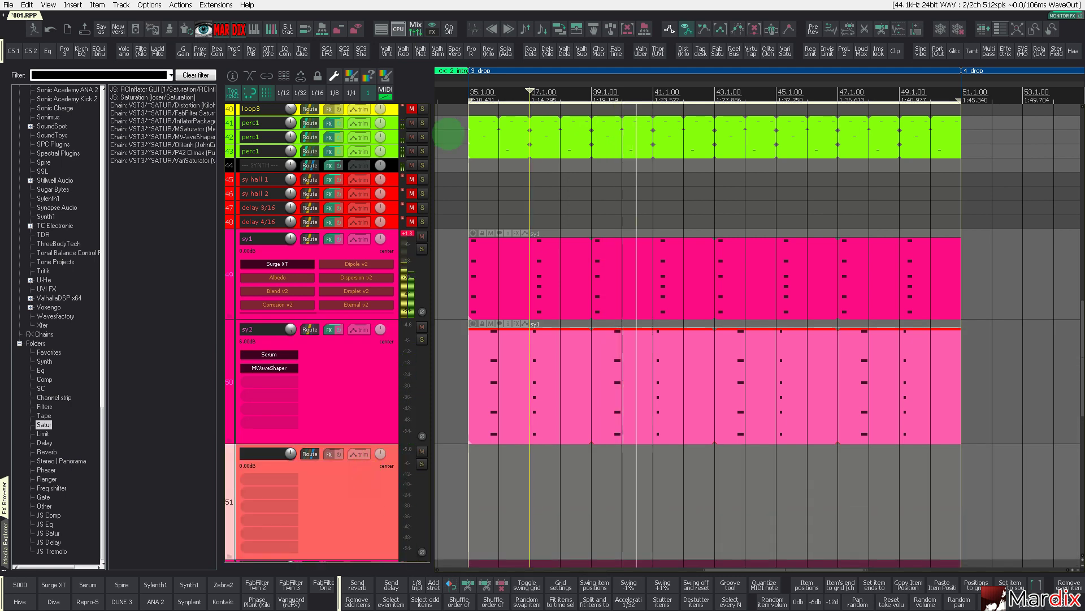
click(438, 51)
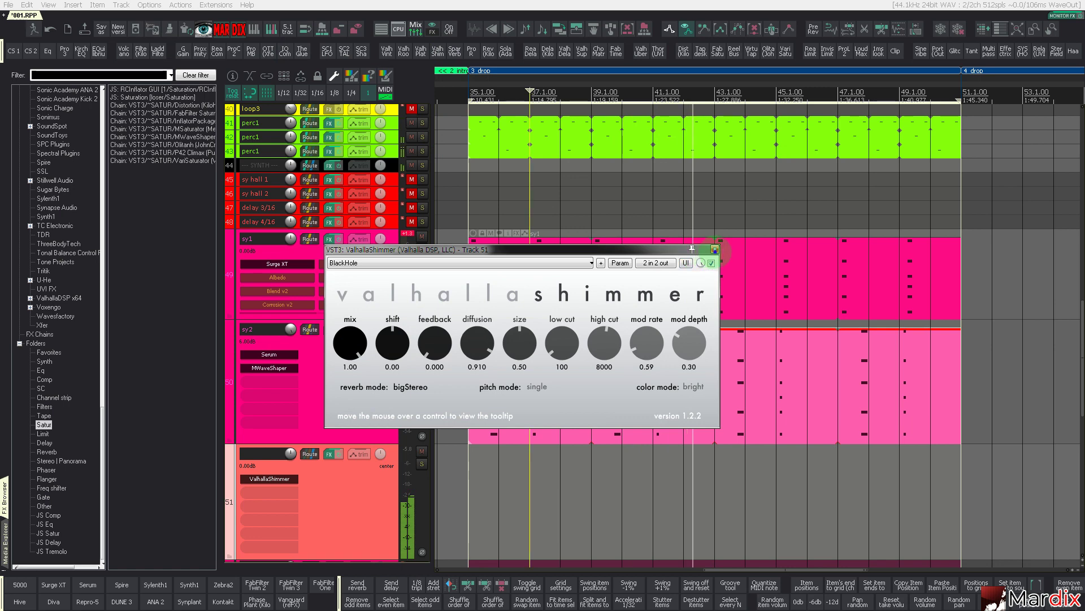
click(715, 249)
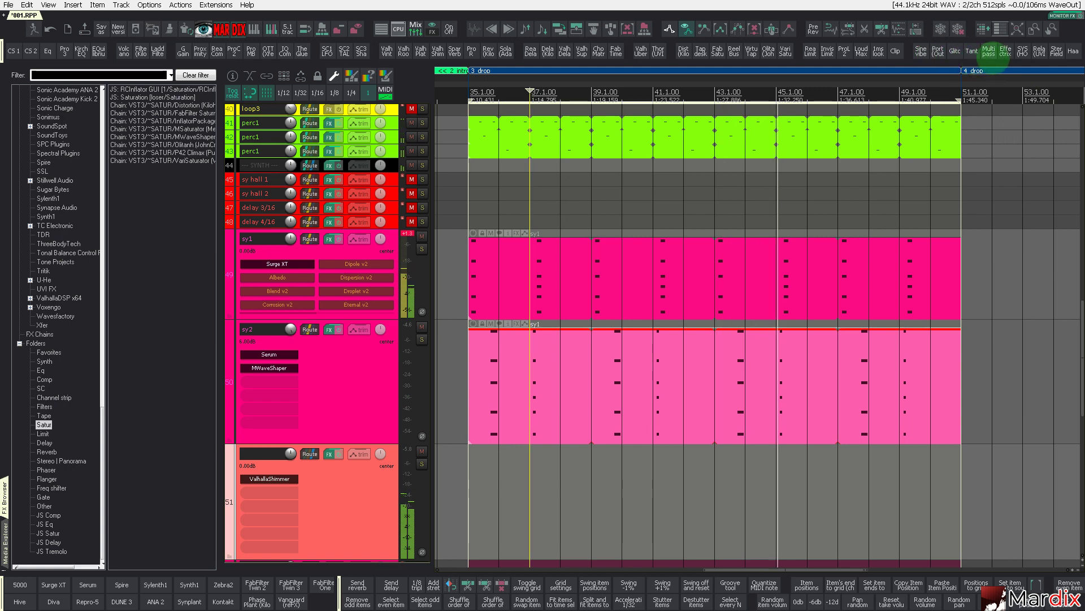
Add the Sinevibes effects chain after ValhallaShimmer on the send track and enable Whirl v2 and Rerun v2
click(920, 52)
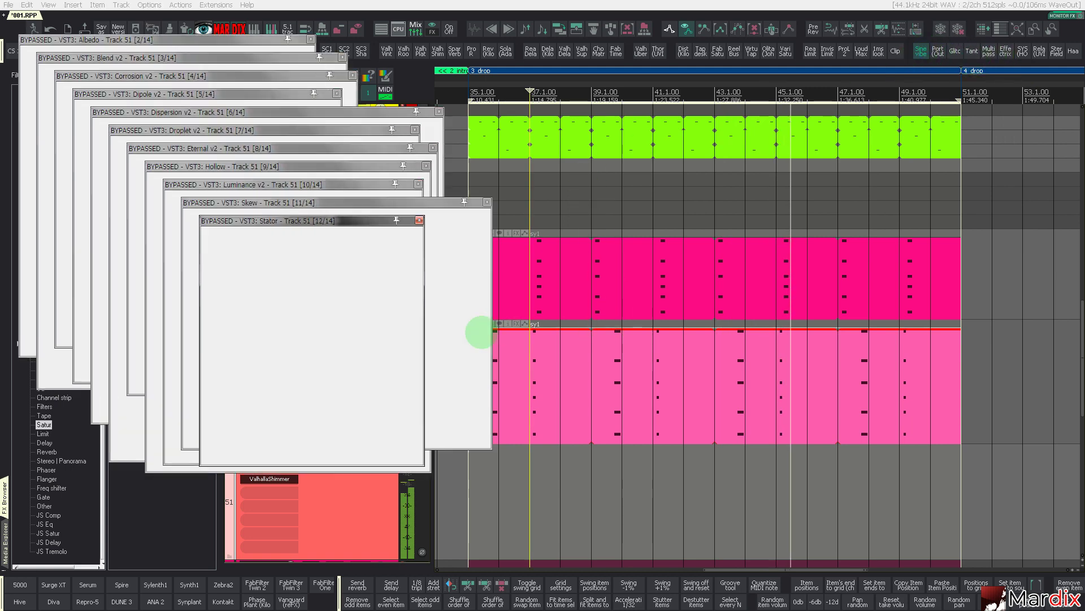
click(331, 454)
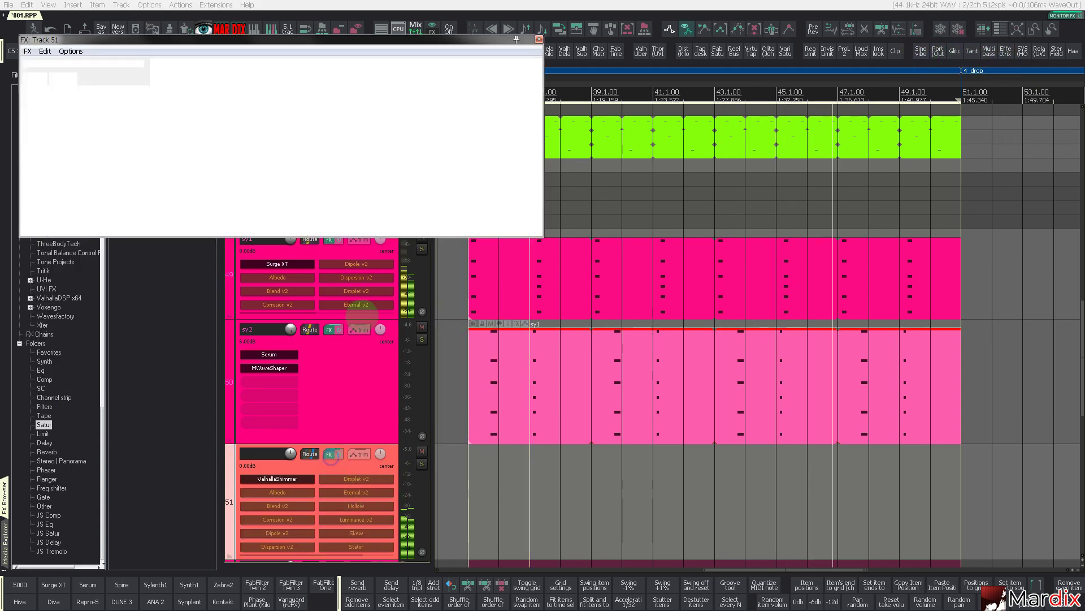
click(57, 211)
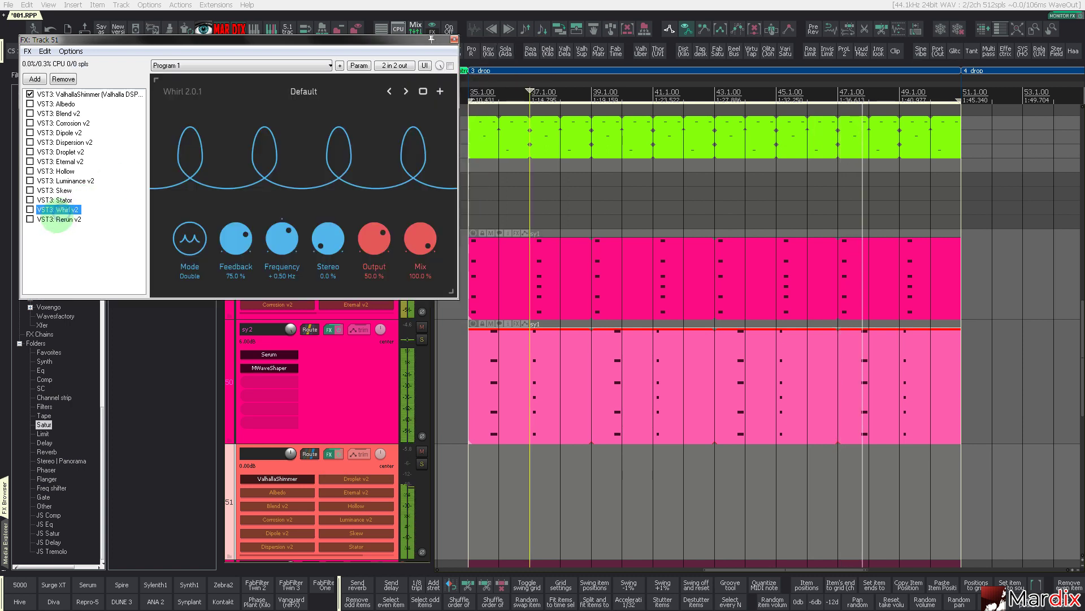
click(56, 220)
click(30, 219)
click(30, 210)
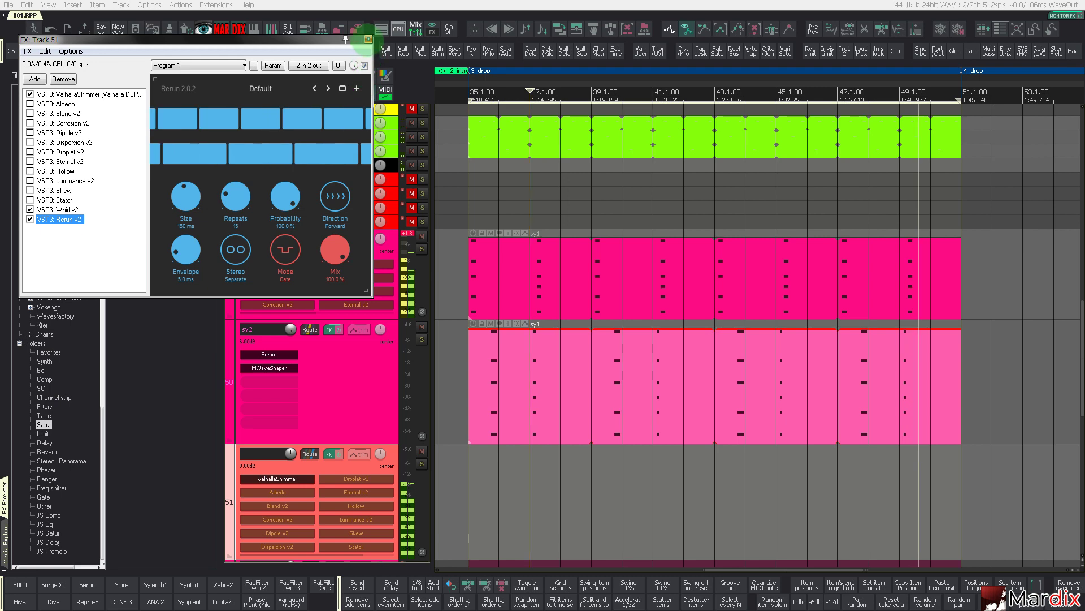
key(Escape)
Solo sy2 and create a second send track from it with its master send off
click(421, 339)
click(358, 363)
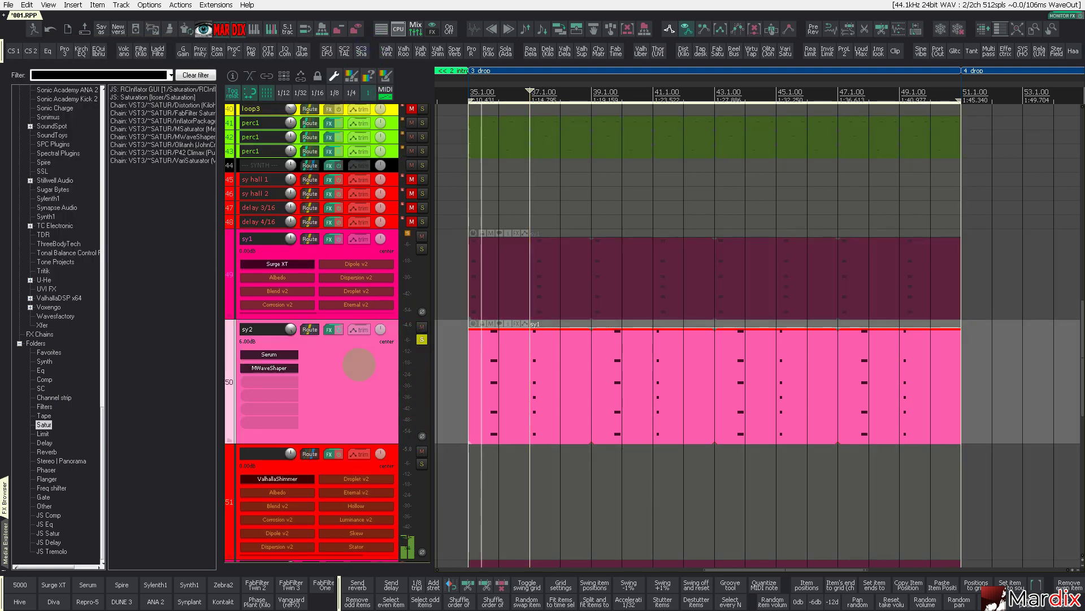
click(356, 481)
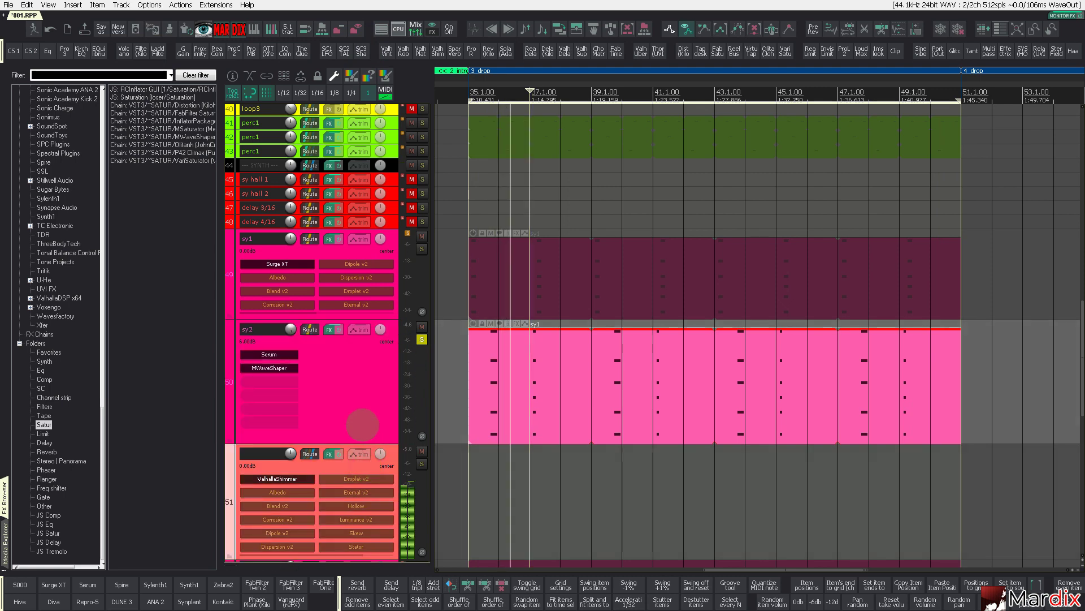
right_click(352, 380)
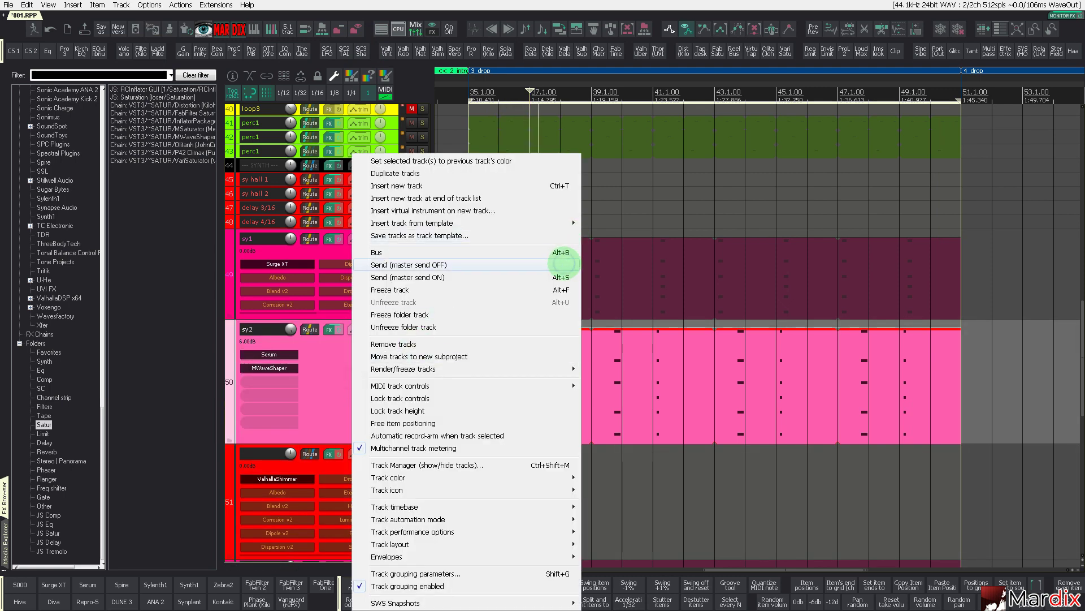
click(562, 264)
Add a send from the ValhallaShimmer track to sy hall 1
scroll(390, 382, down, 1)
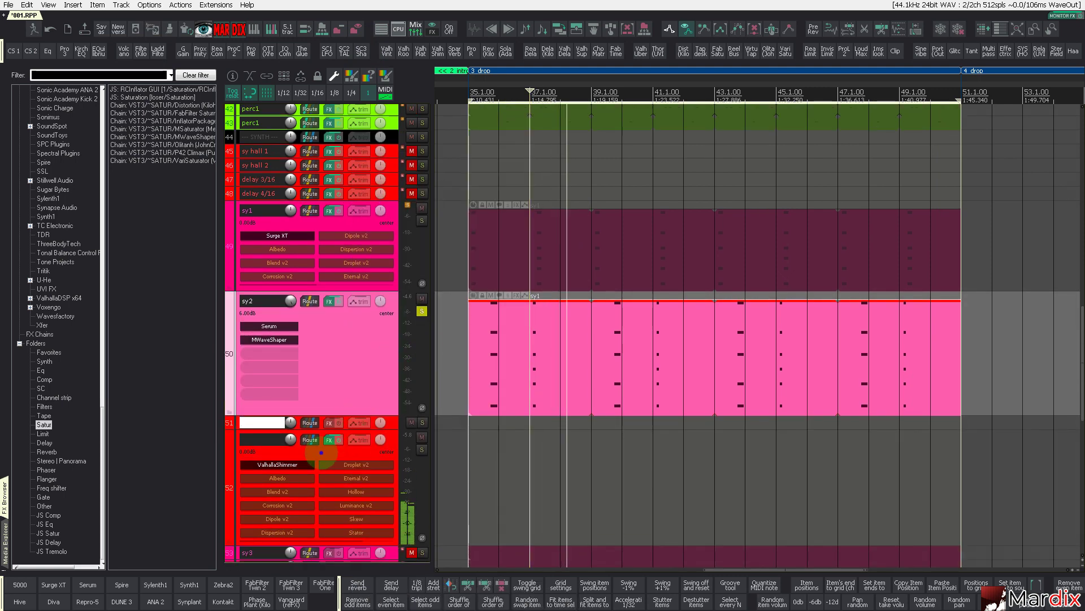
click(321, 453)
click(312, 440)
click(512, 535)
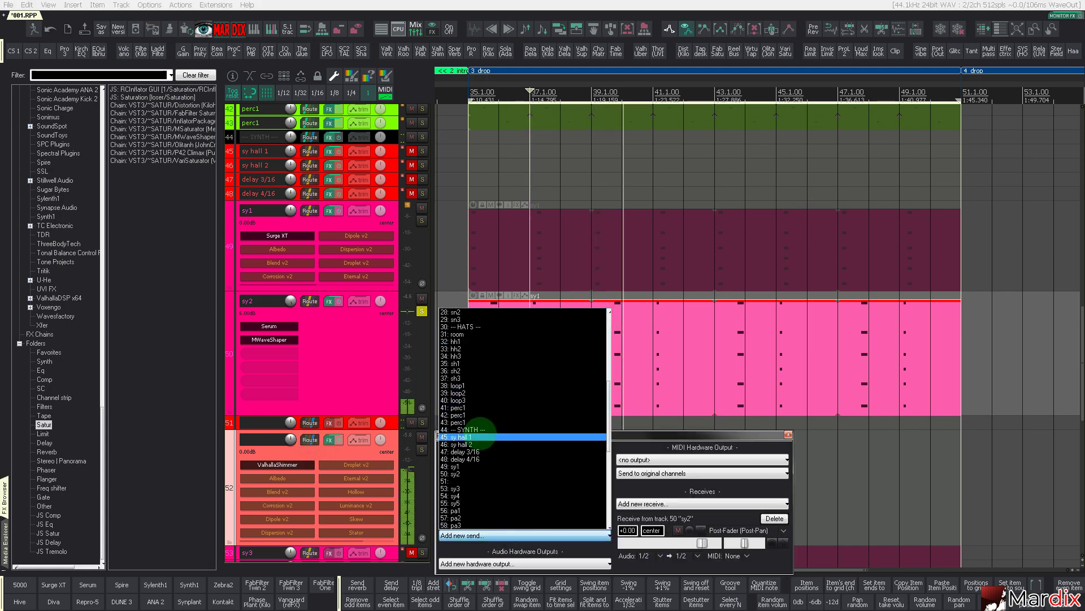
click(475, 437)
Route the new empty send track below sy2 to the SYNTH track with a new send
click(341, 422)
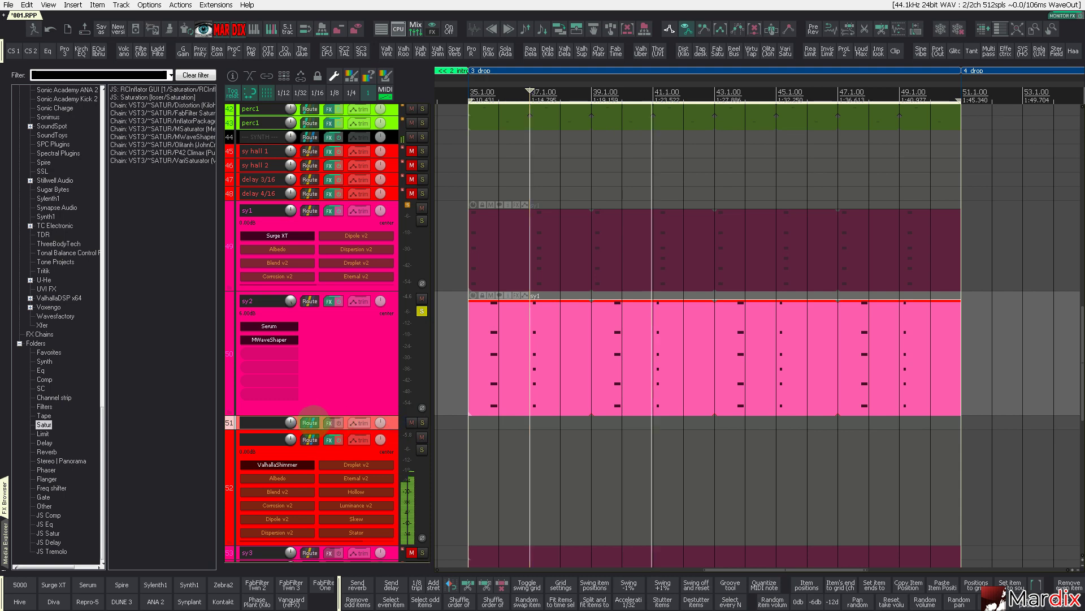
click(310, 422)
click(523, 521)
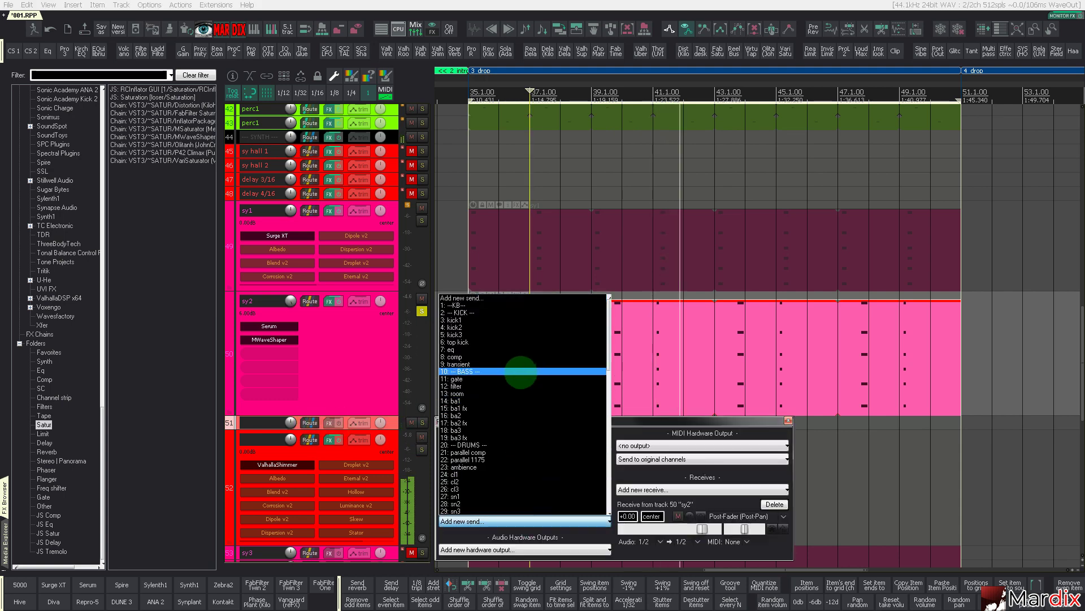
scroll(516, 380, down, 9)
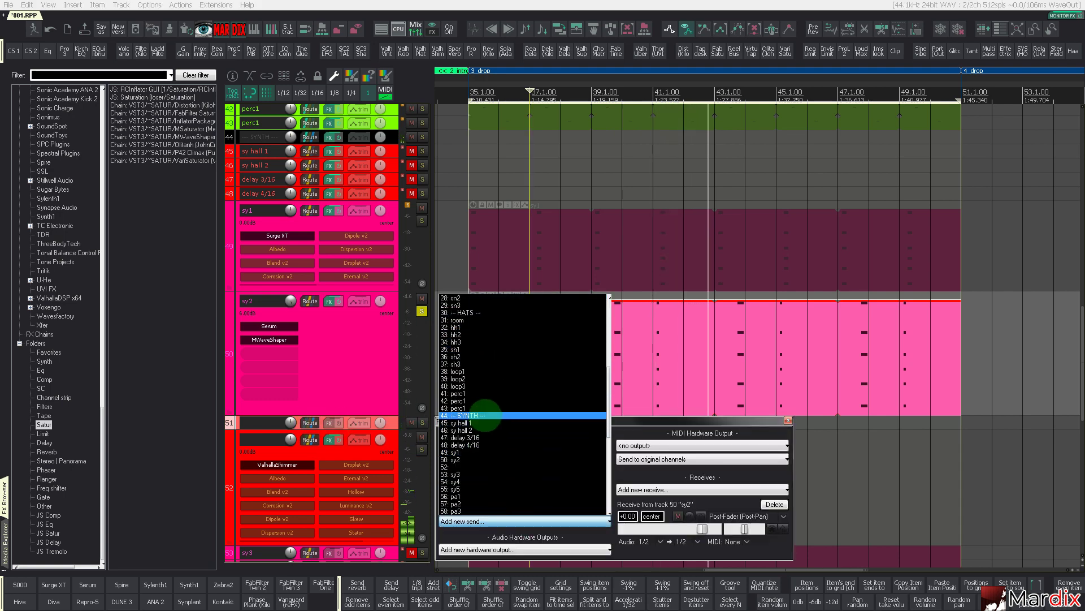
click(485, 415)
Enlarge the empty send track below sy2 and add ValhallaDelay to it
click(396, 419)
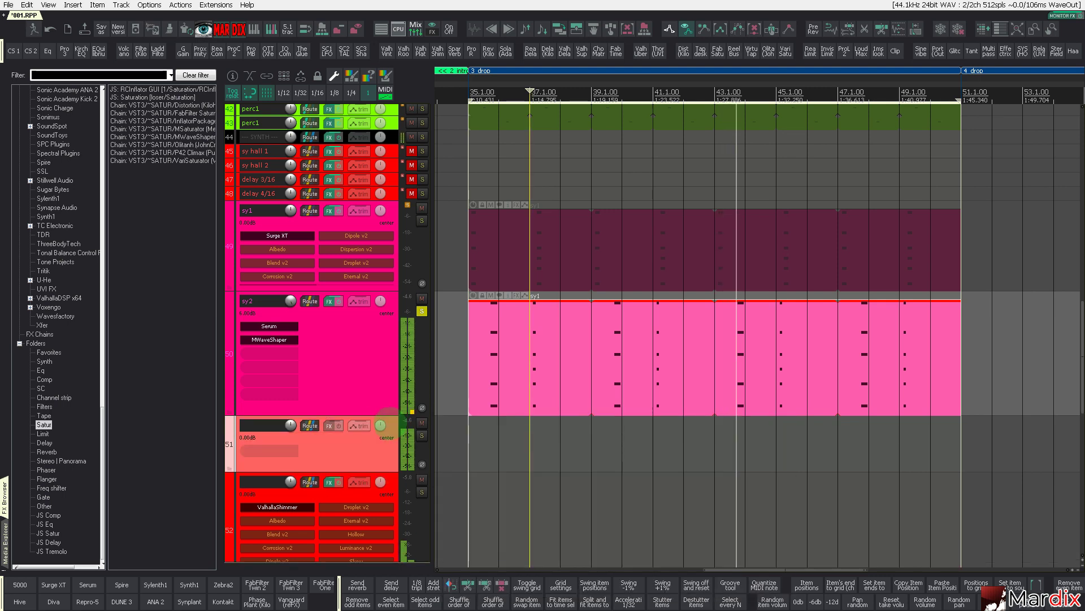
click(563, 50)
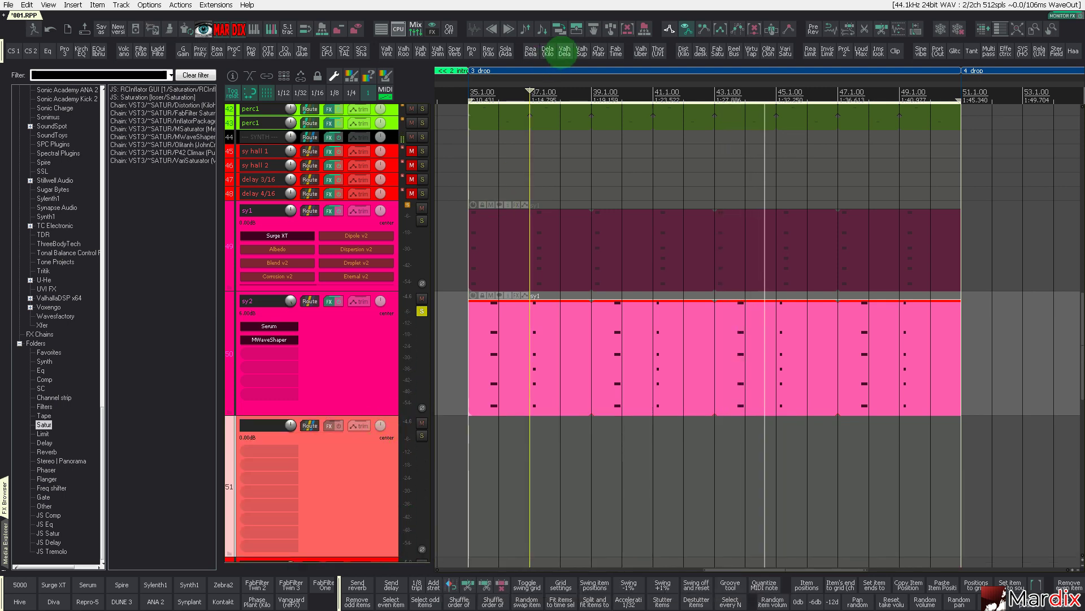
drag(99, 46, 492, 272)
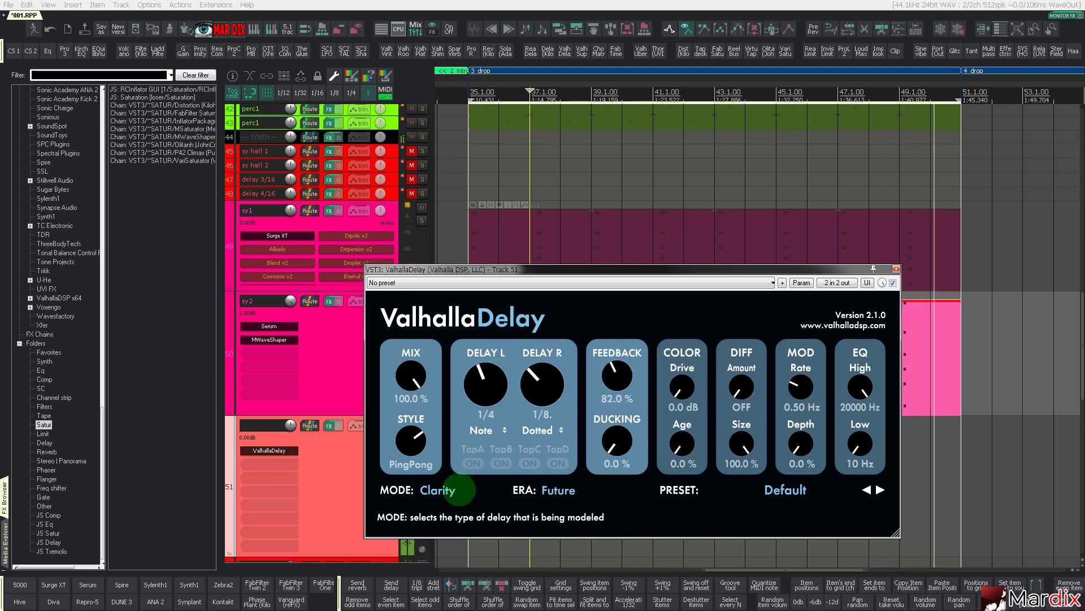
Try ValhallaDelay's Pitch mode, switch it to Ghost, set the frequency detune to -10.00 Hz, and close the plugin
click(447, 490)
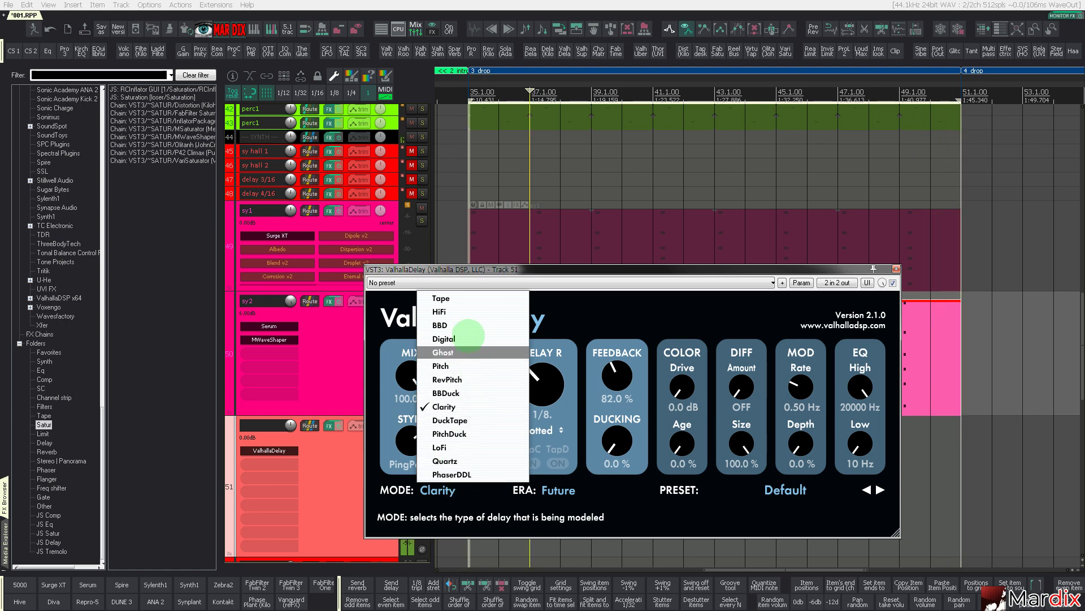
click(462, 360)
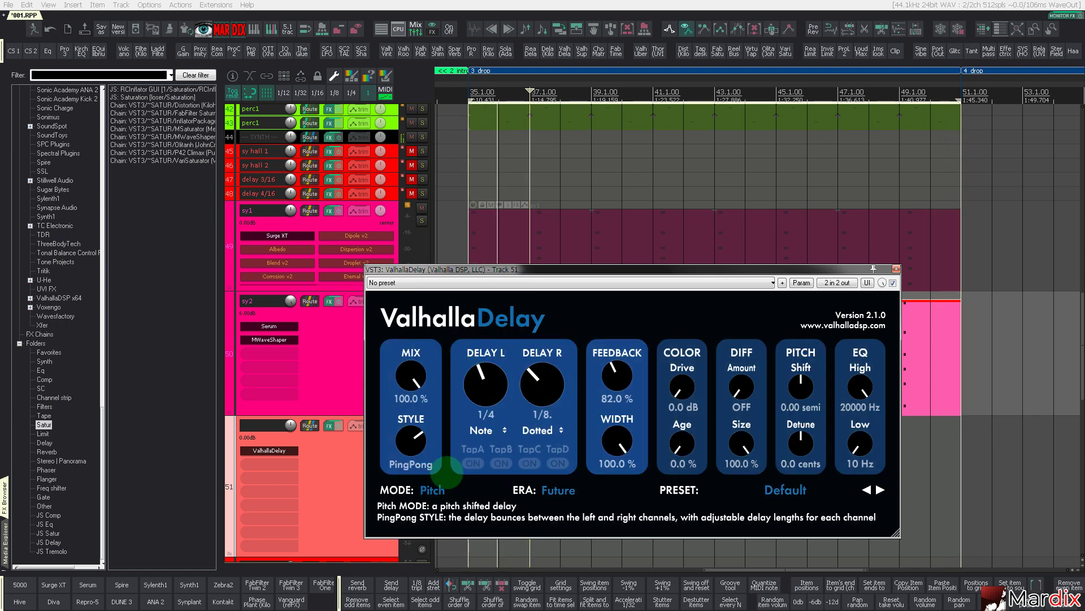
click(443, 486)
click(444, 352)
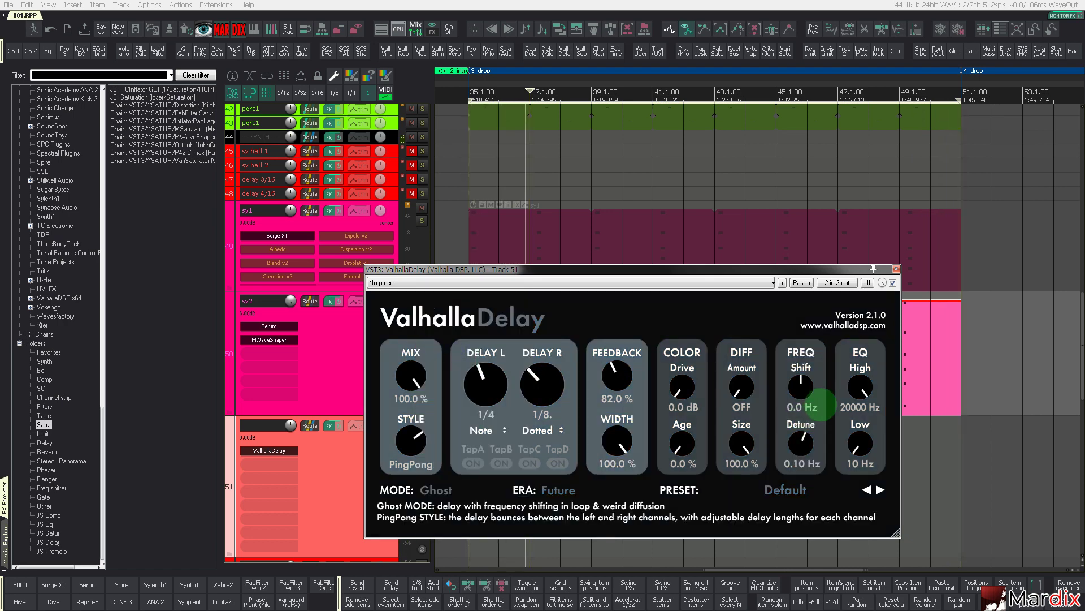
drag(790, 515, 790, 515)
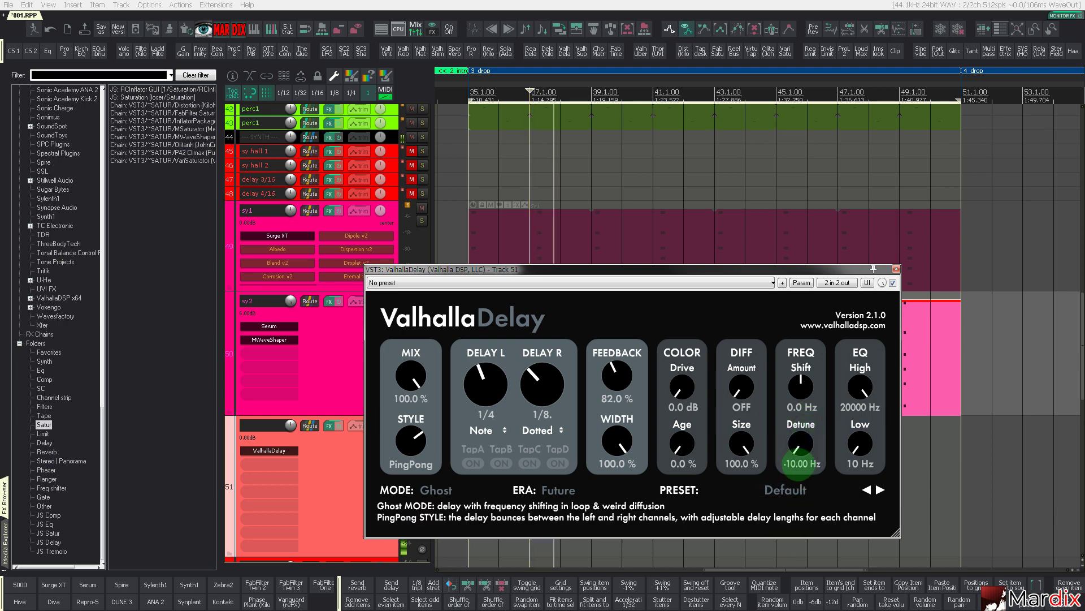
click(896, 270)
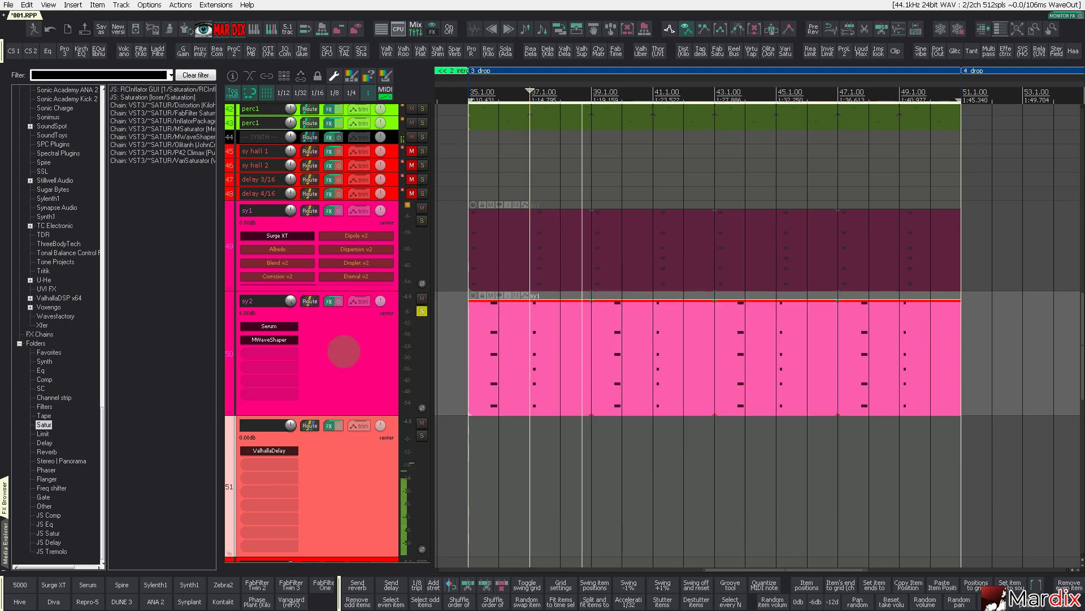
Reopen Serum on sy2 and lower the cutoff of its Low 24 filter
click(340, 347)
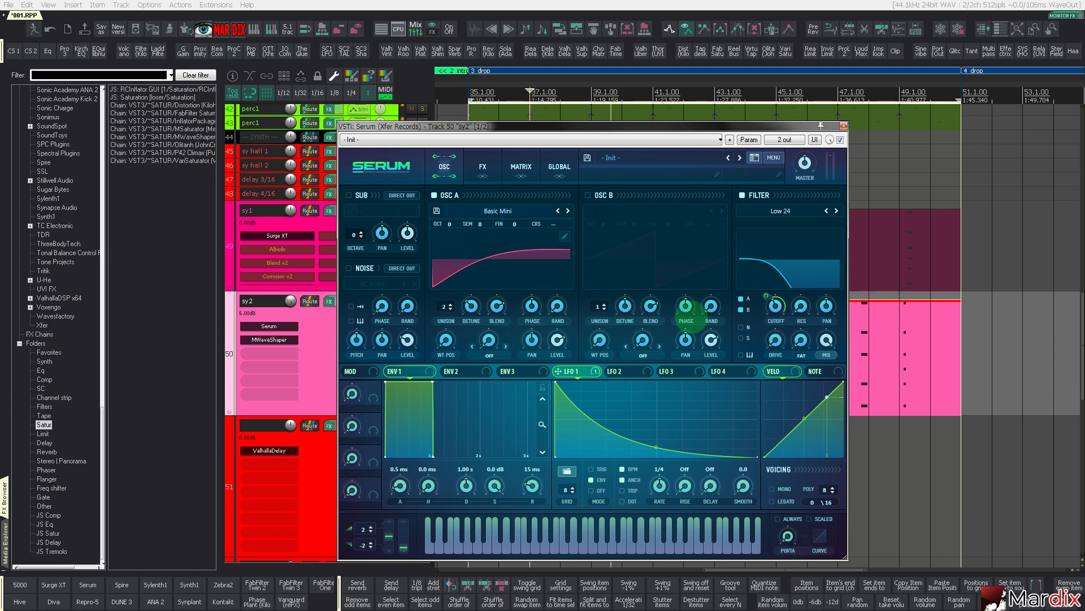
drag(775, 306, 774, 312)
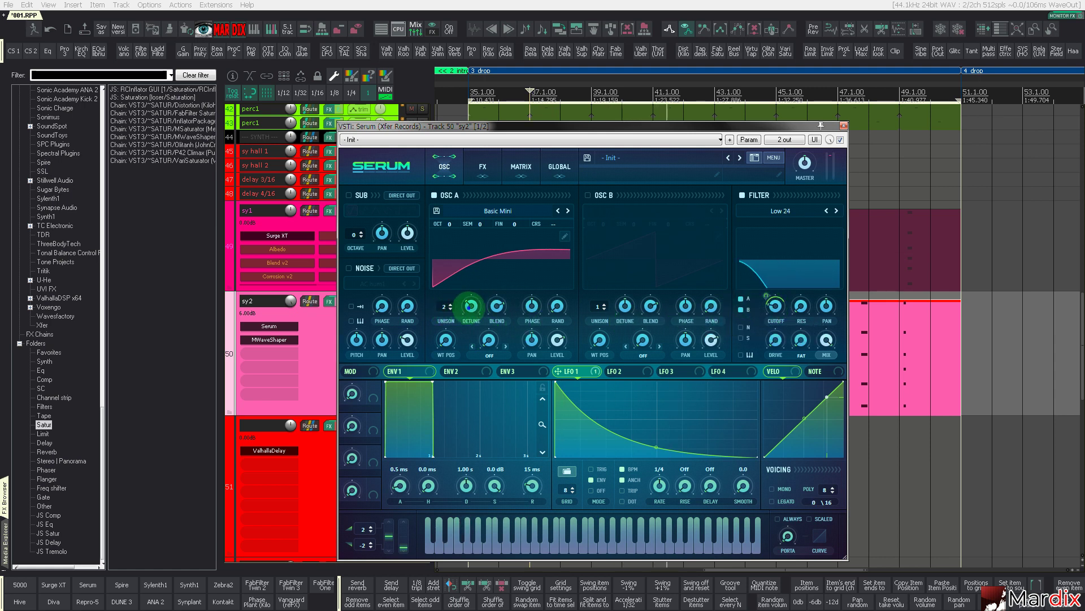
Fine-tune oscillator A's detune and raise the Low 24 filter cutoff in sy2's Serum, close the plugin and unsolo sy2
drag(470, 305, 471, 307)
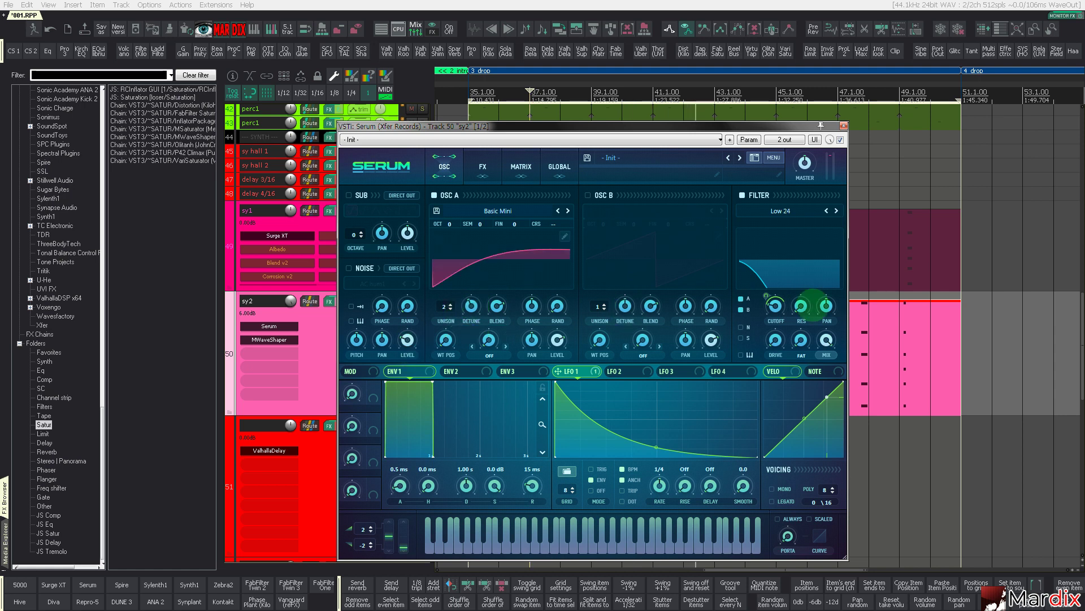
click(782, 295)
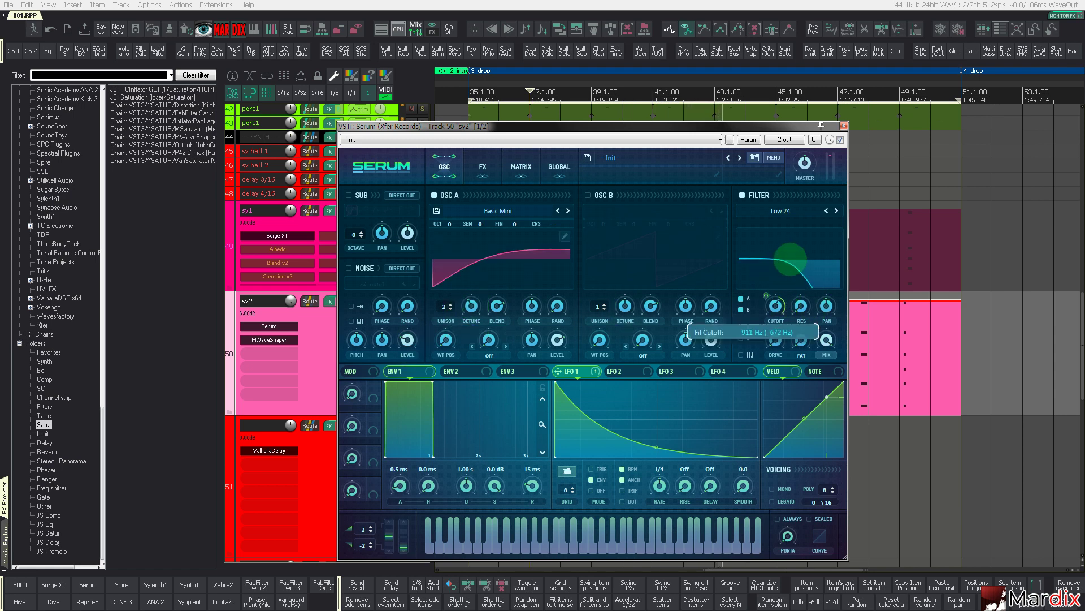
drag(777, 306, 776, 325)
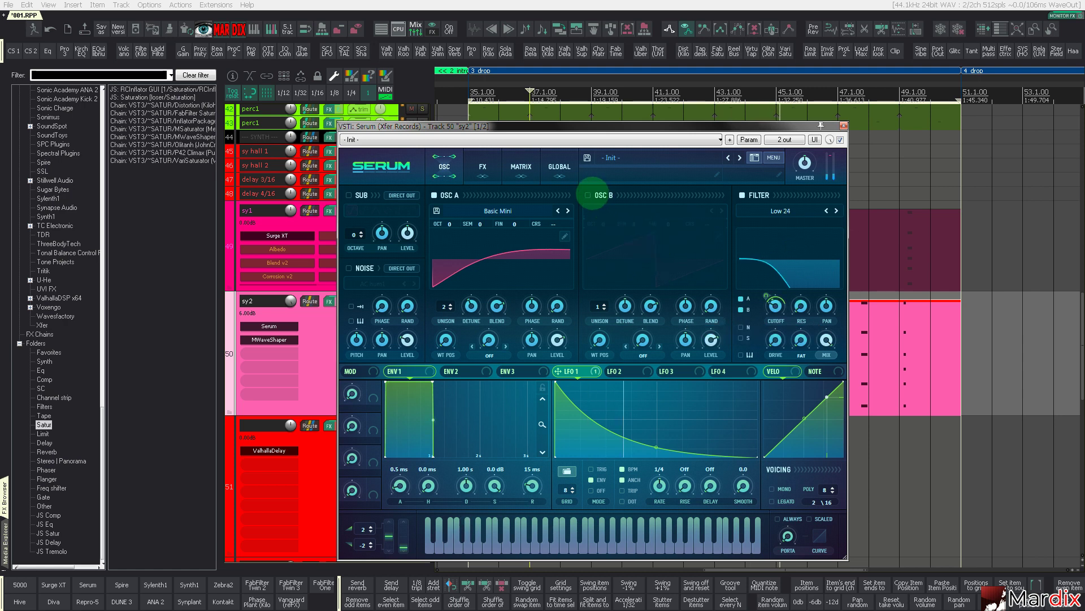
click(844, 126)
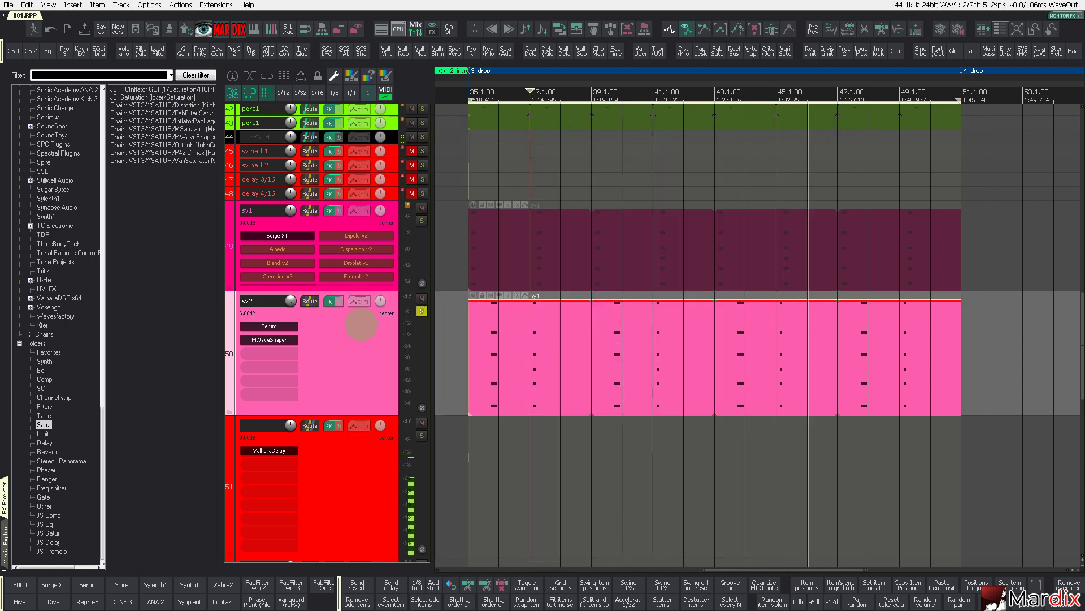
click(424, 307)
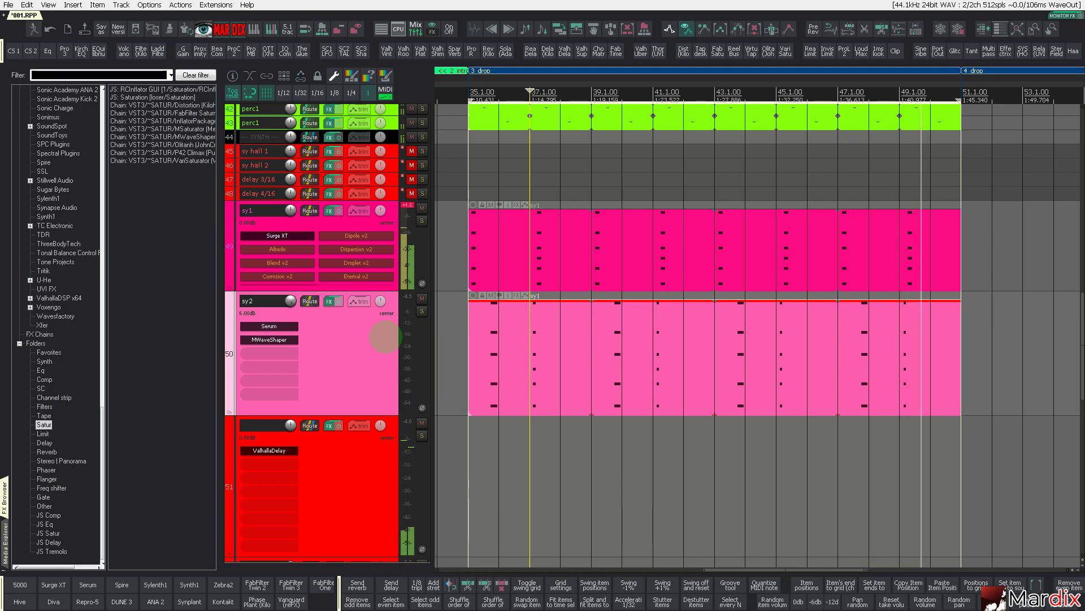
Check the mix's spectrum in SPAN and its level in VUMTdeluxe in the monitoring FX, and close the window
scroll(319, 263, up, 10)
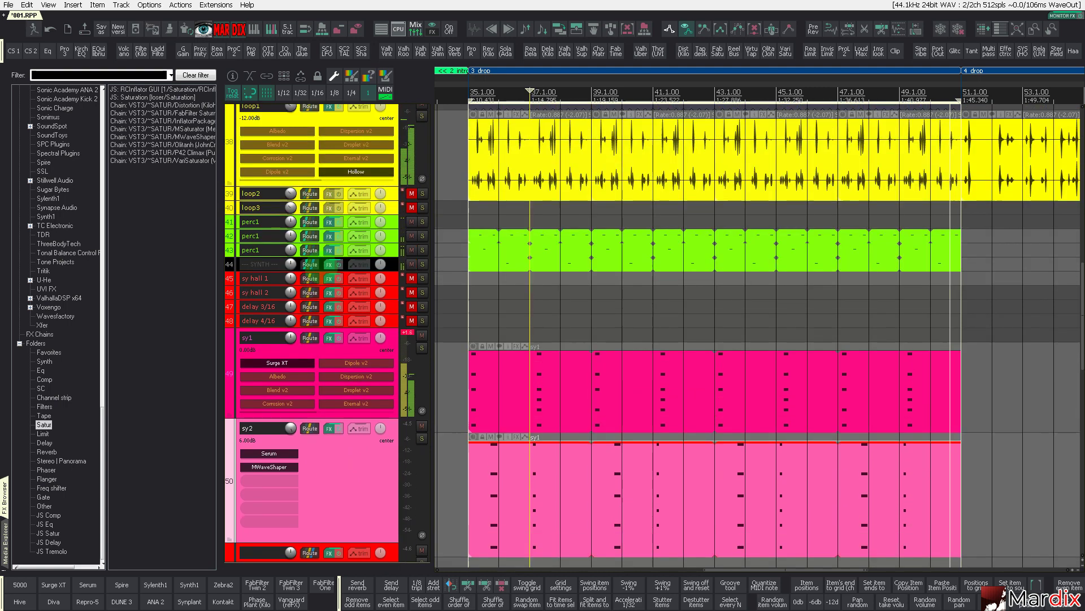
scroll(319, 263, up, 12)
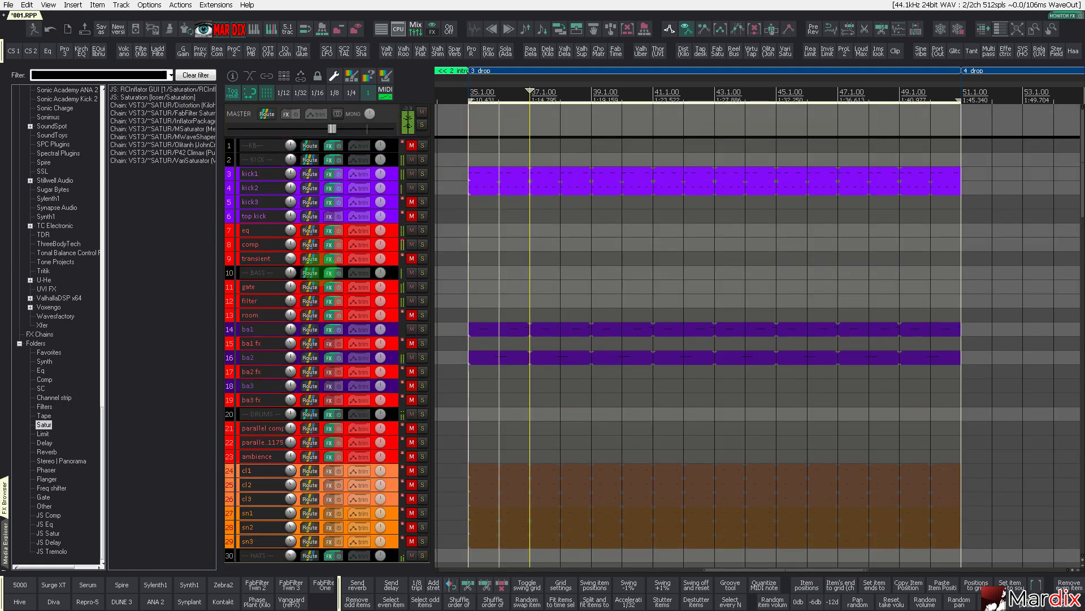
click(412, 188)
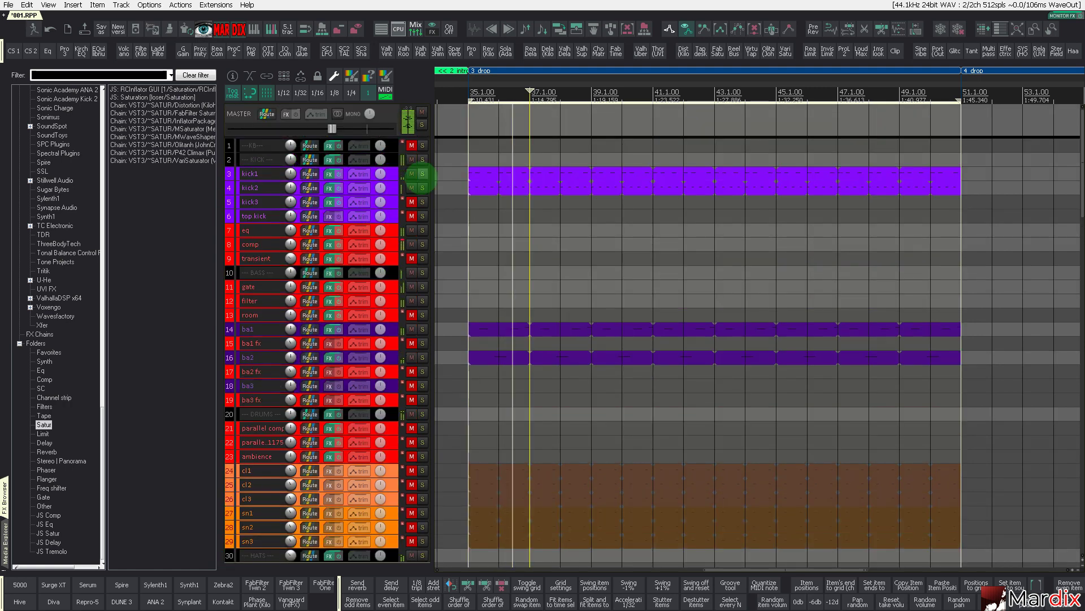
scroll(346, 260, down, 6)
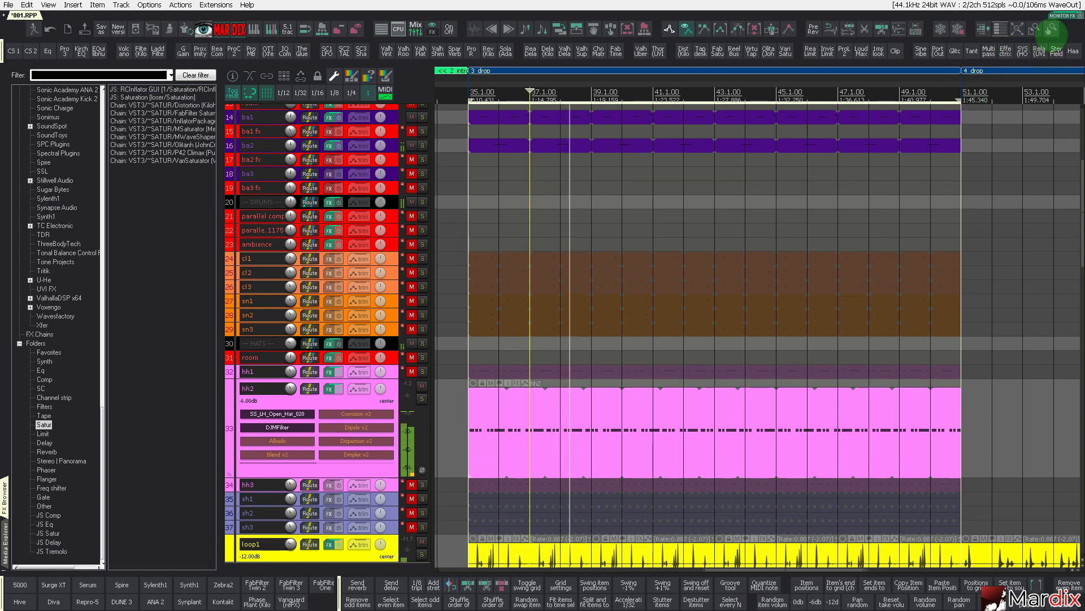
click(1065, 16)
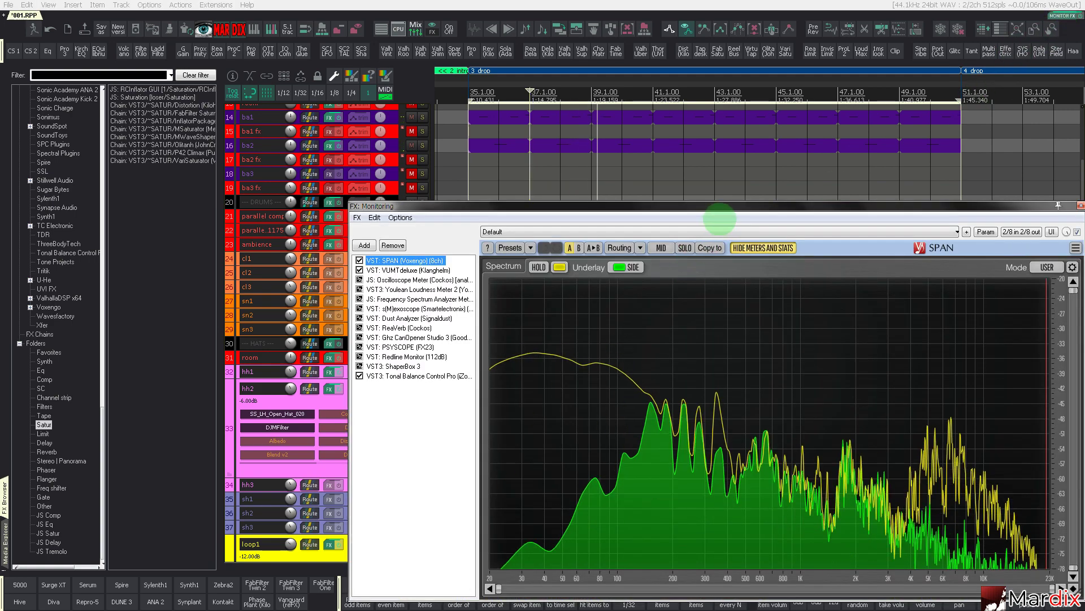
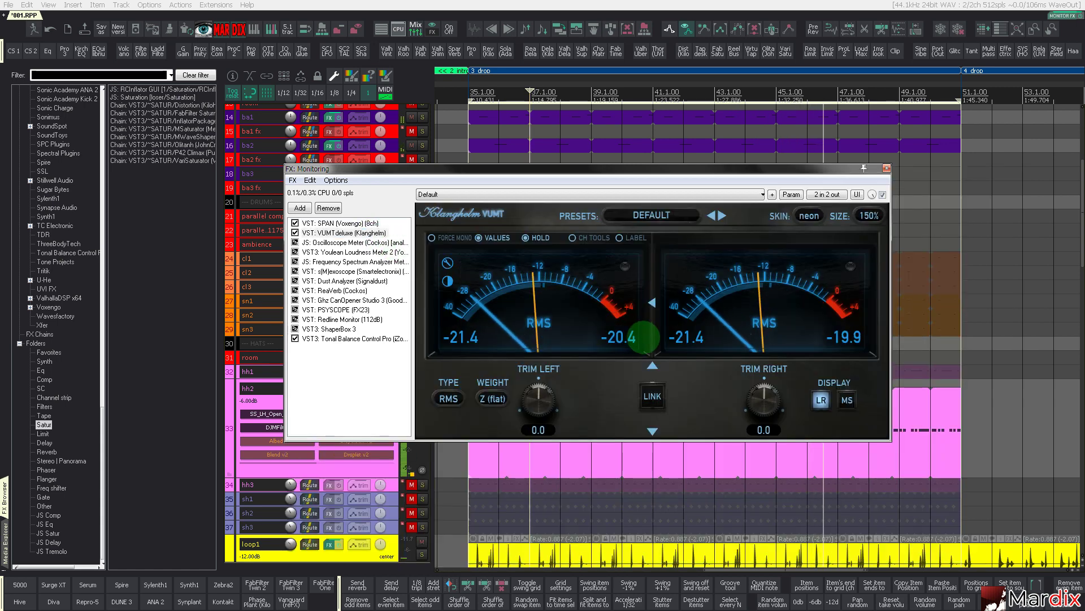
click(341, 223)
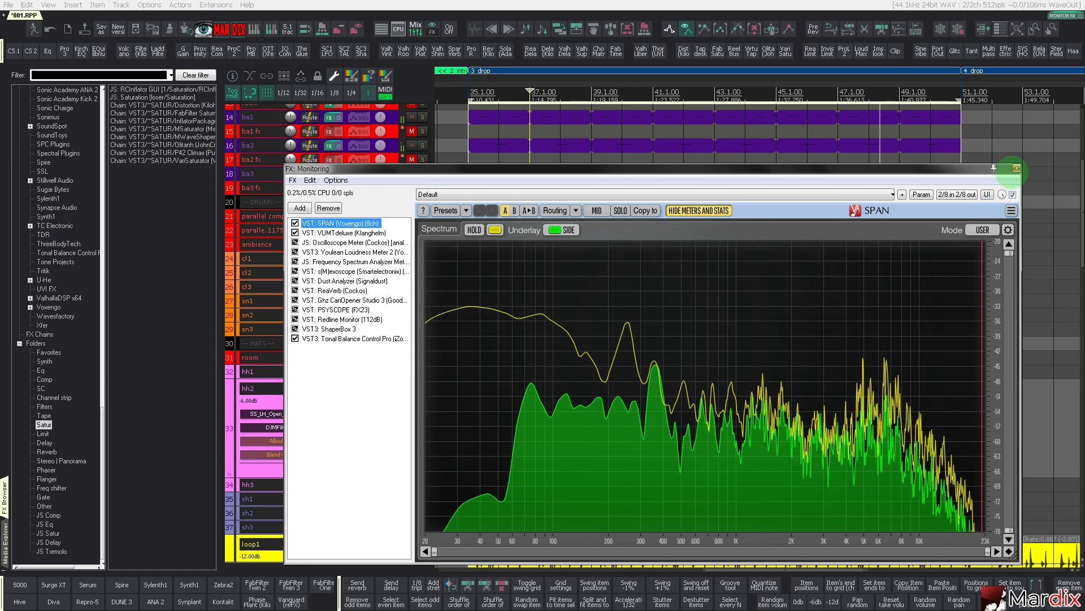
click(1016, 168)
Mute and unmute hh2 to compare the groove with and without the open hat
click(421, 385)
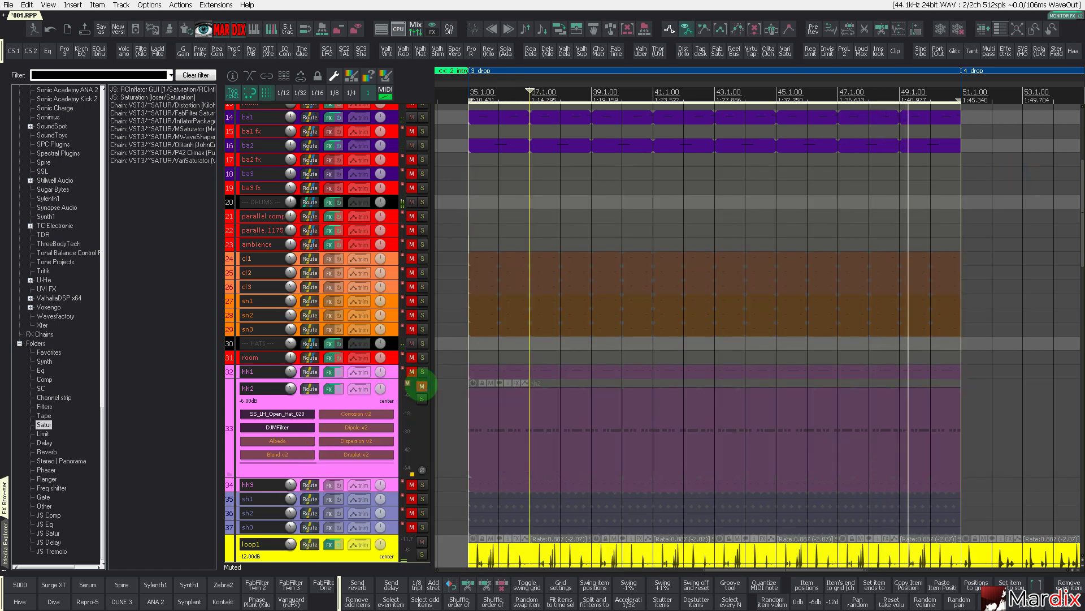
click(422, 386)
scroll(373, 339, down, 3)
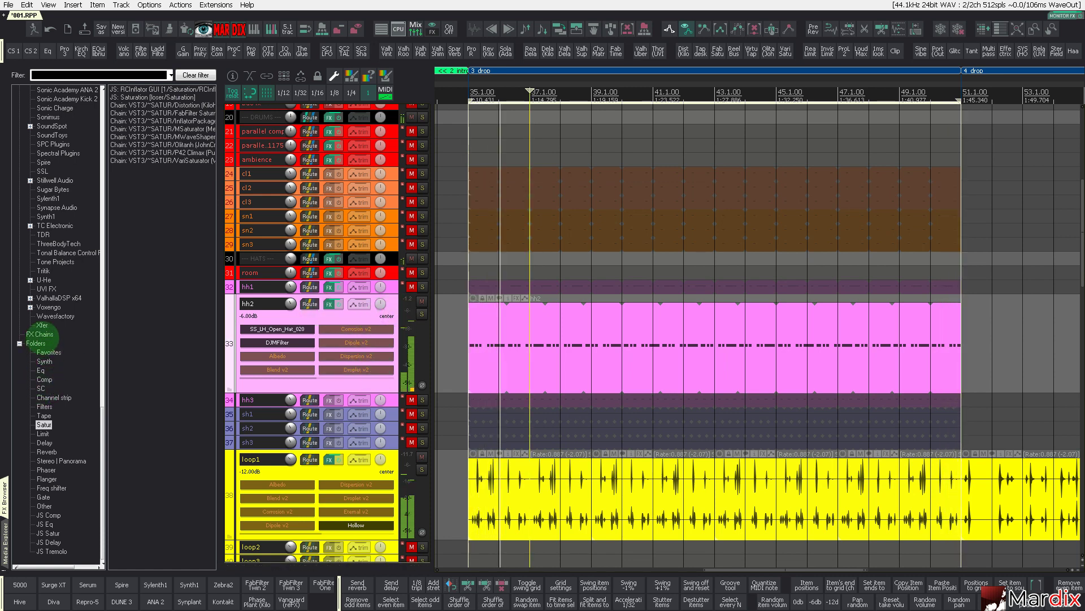
Add the ReaGate sidechain FX chain from the FX Chains folder to hh2 and move ReaGate to the end of the chain
click(39, 334)
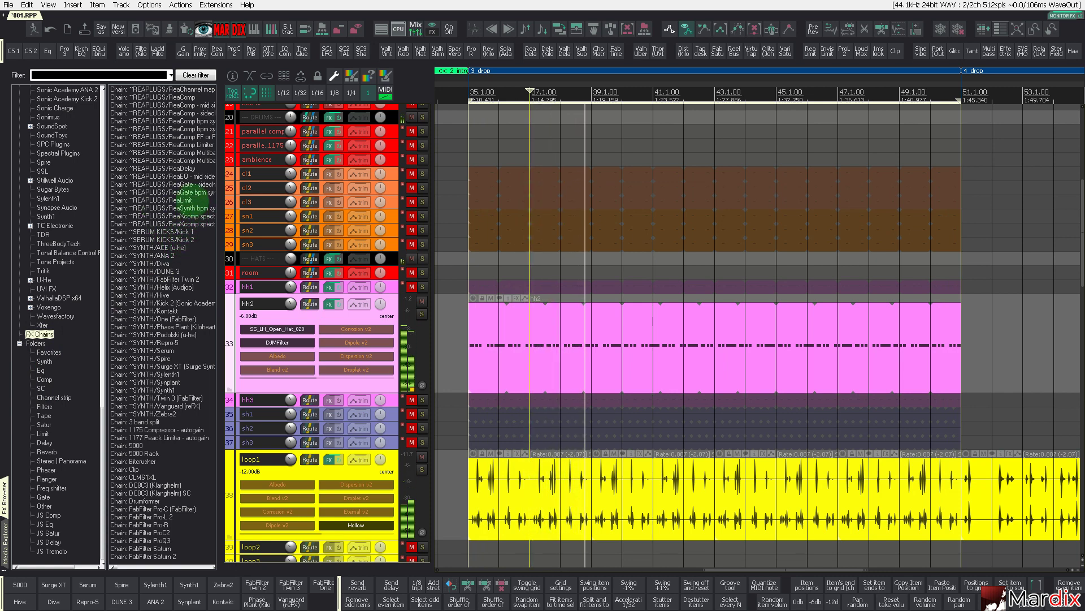
click(186, 184)
drag(187, 185, 312, 322)
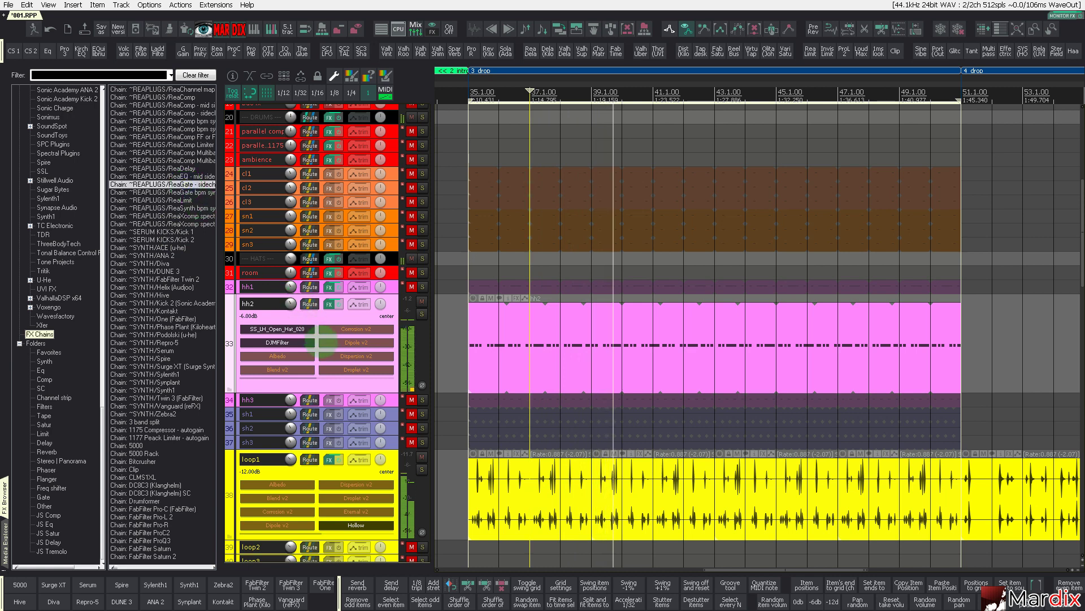
drag(223, 40, 621, 345)
click(329, 304)
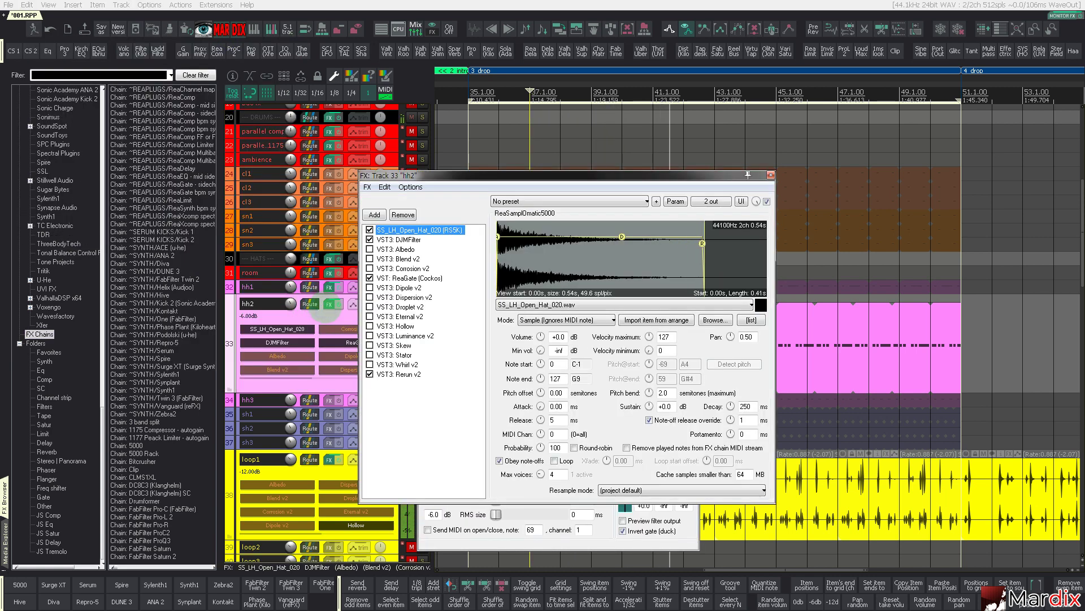
drag(415, 278, 434, 416)
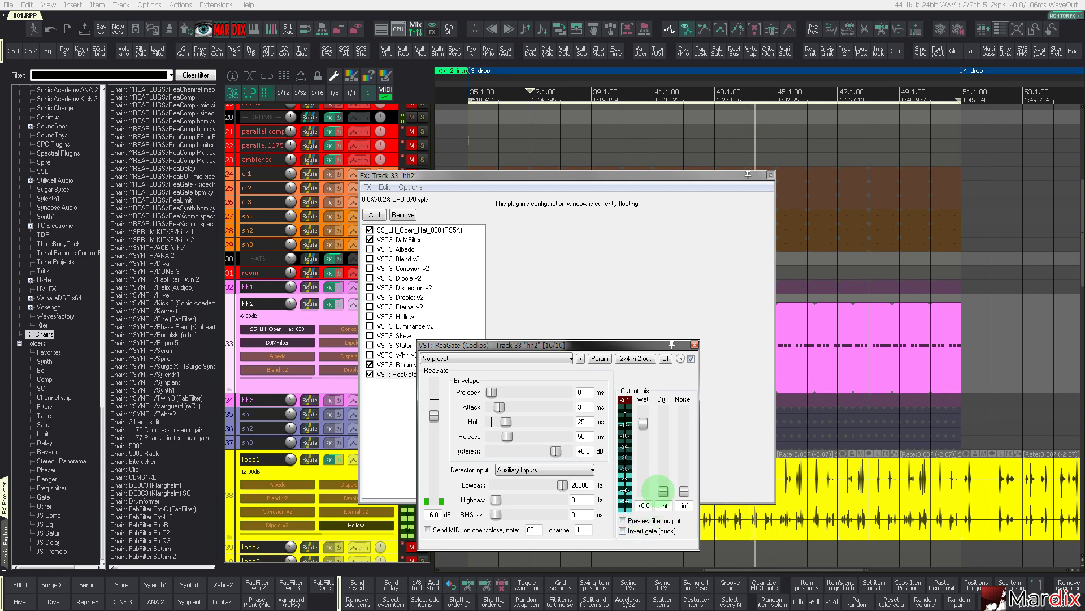
Set ReaGate's detector input to Main Inputs, its threshold to about -13.8 dB and its hold to 0 ms
drag(434, 431, 433, 461)
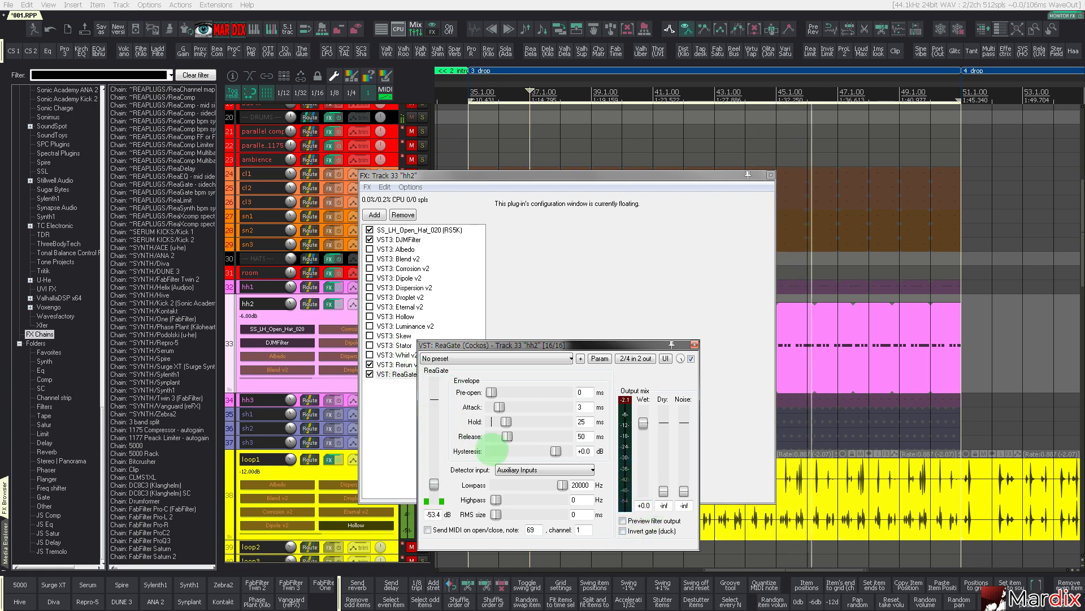
click(513, 469)
click(512, 480)
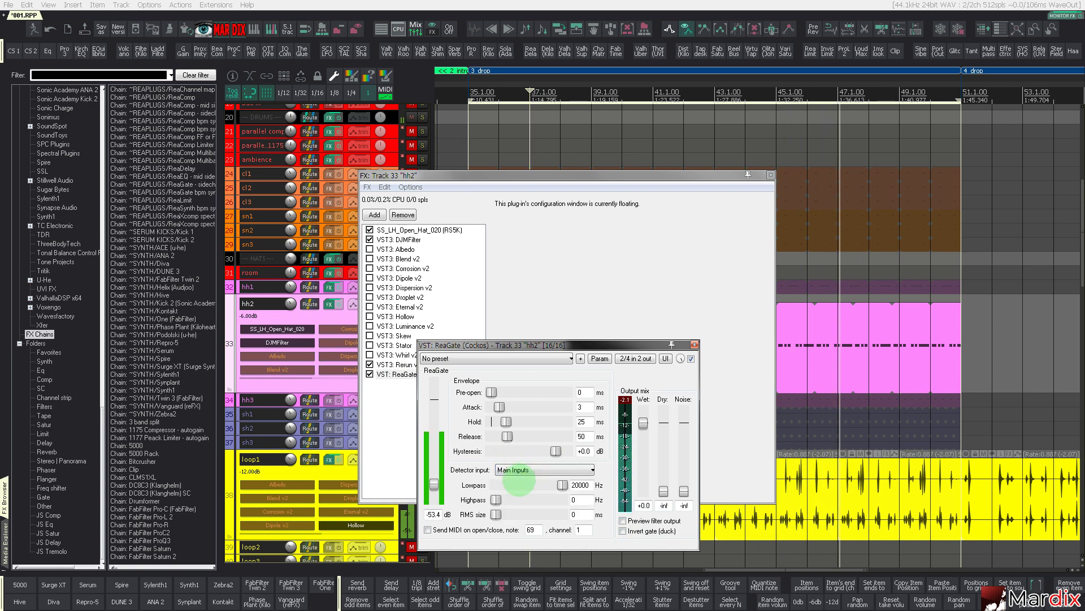
drag(434, 484, 434, 453)
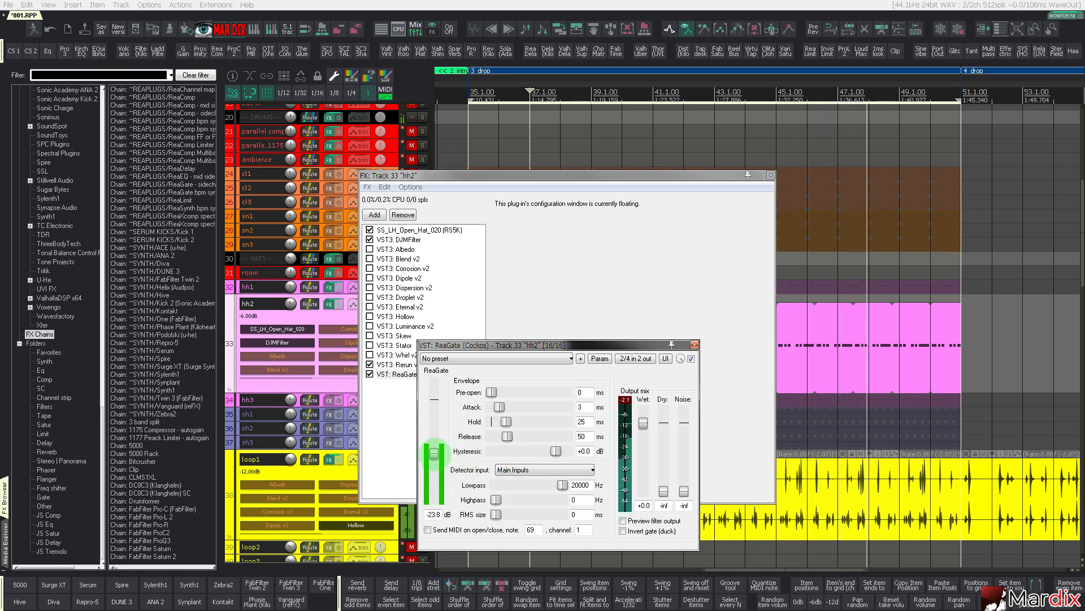
drag(505, 421, 434, 425)
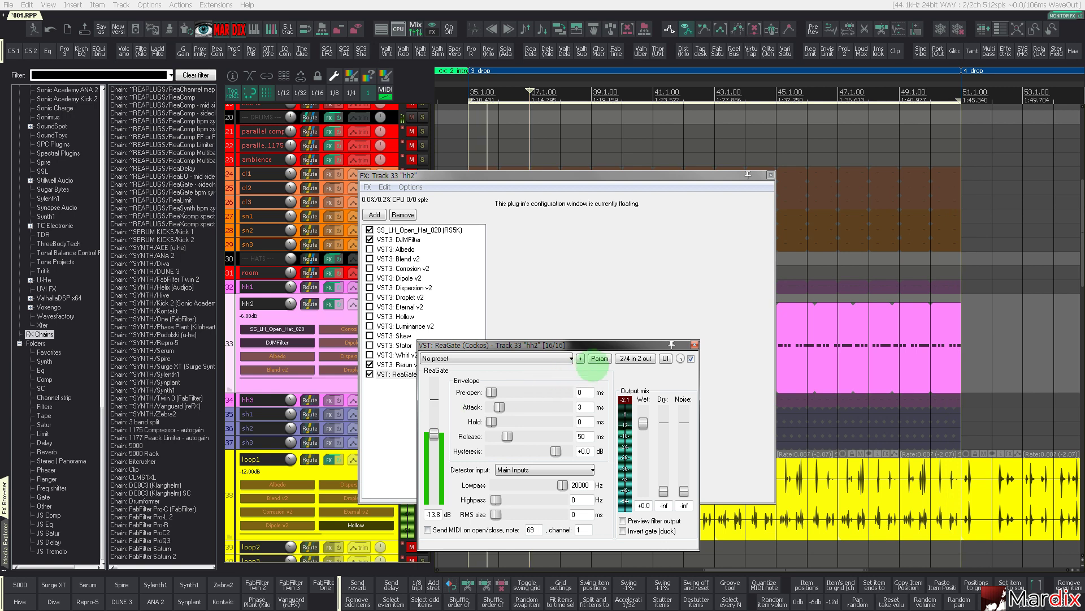
Enable parameter modulation for ReaGate's threshold with a tempo-synced sine LFO
click(594, 362)
click(610, 410)
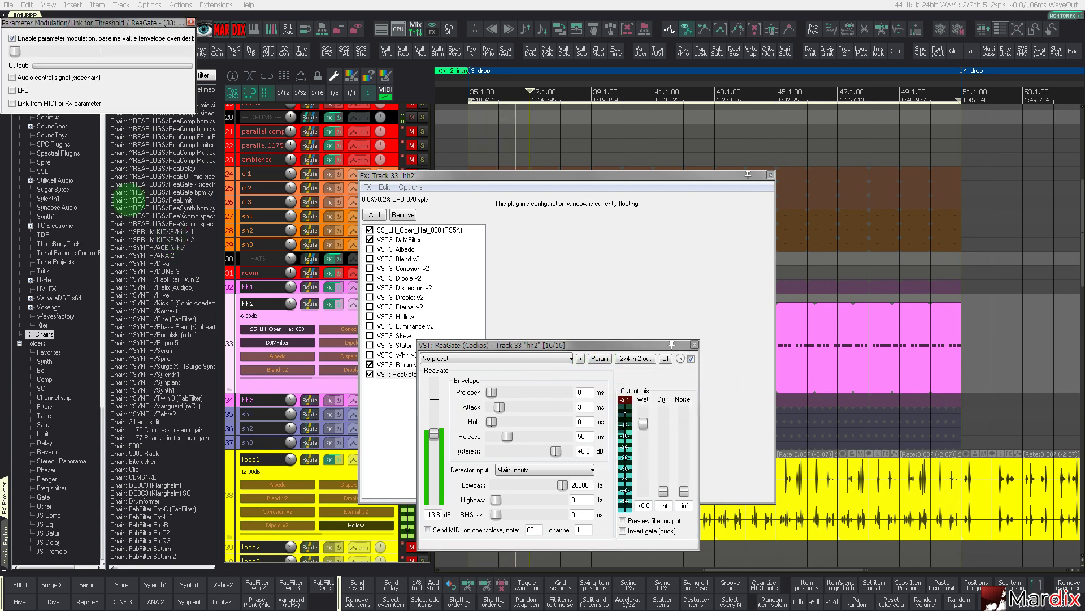
click(23, 90)
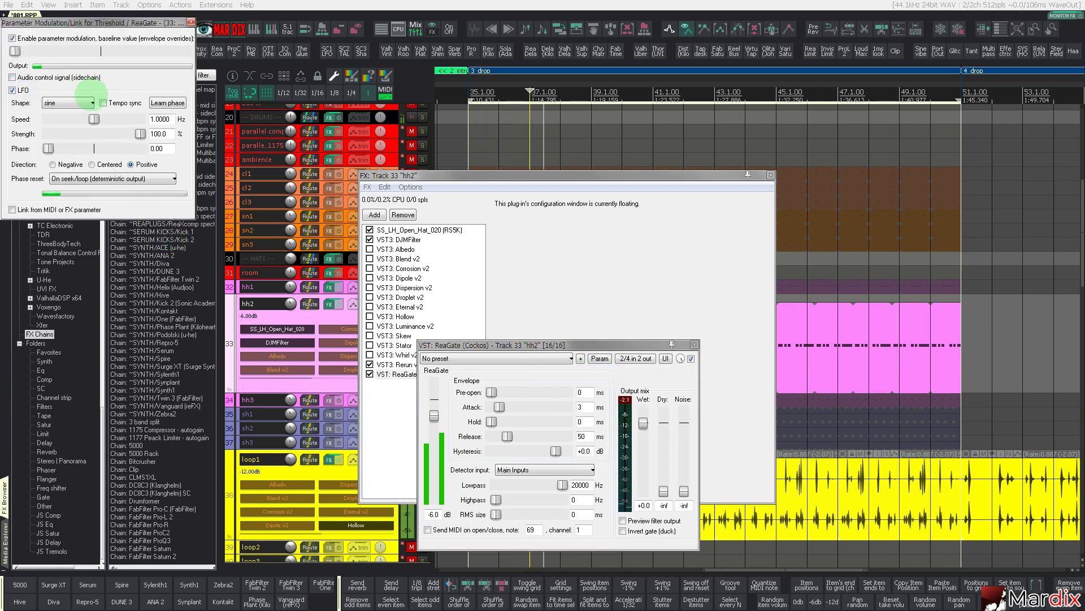
click(103, 103)
Set the threshold LFO's strength to 30.5%, phase to 1.00 and speed to 1.0000 QN, and close the modulation window
drag(93, 119, 48, 120)
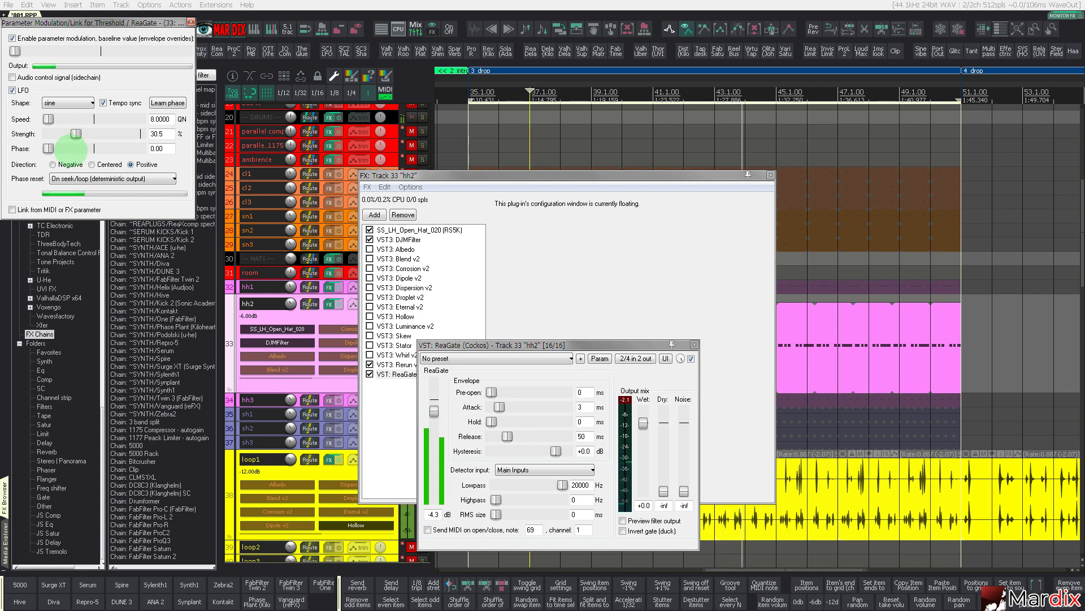
drag(56, 148, 158, 150)
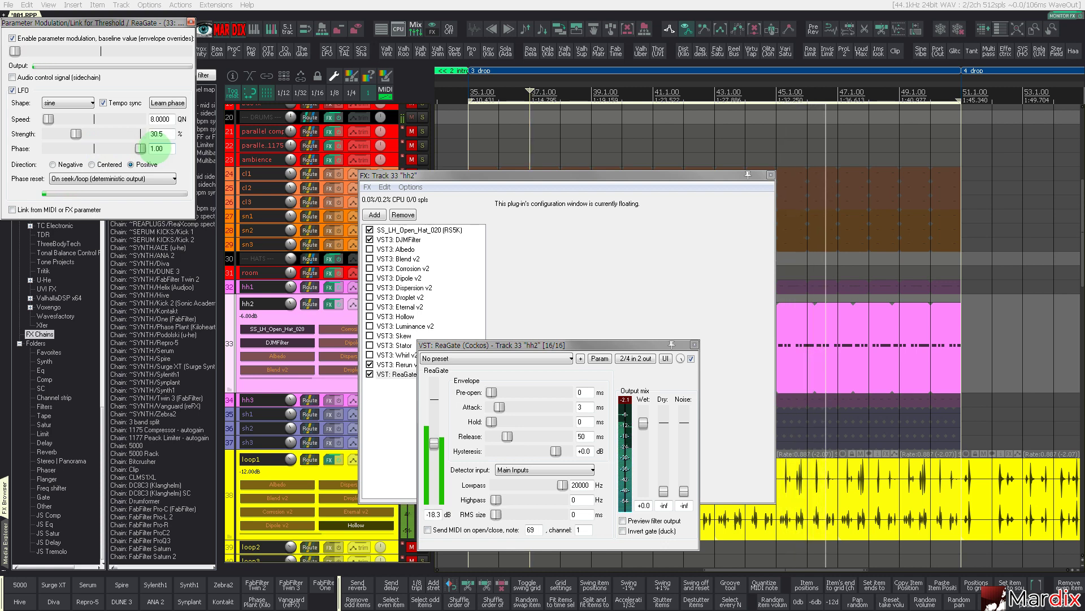
drag(52, 120, 111, 119)
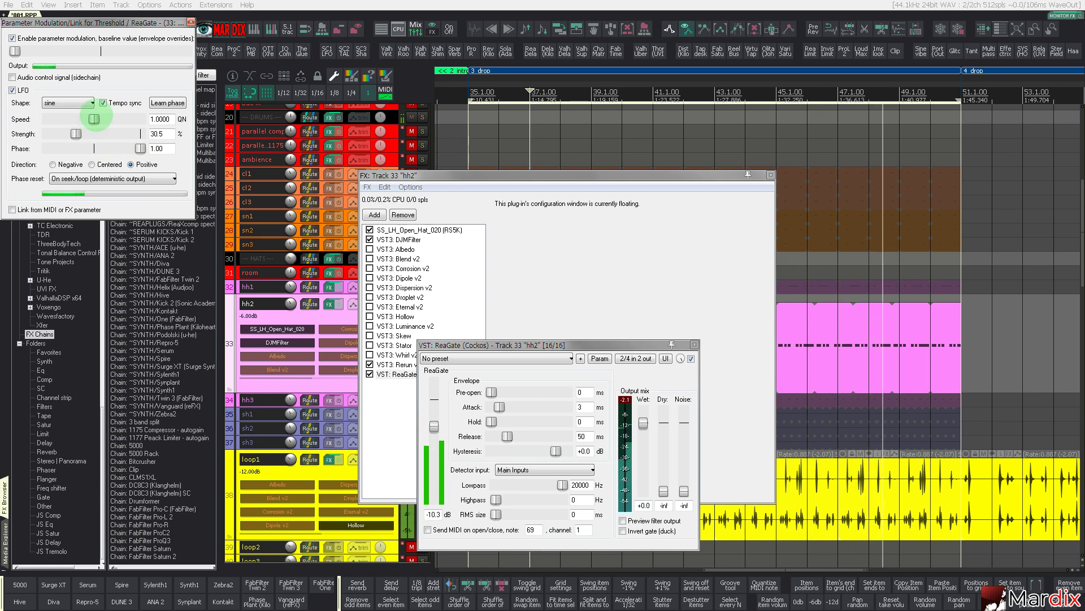
click(191, 22)
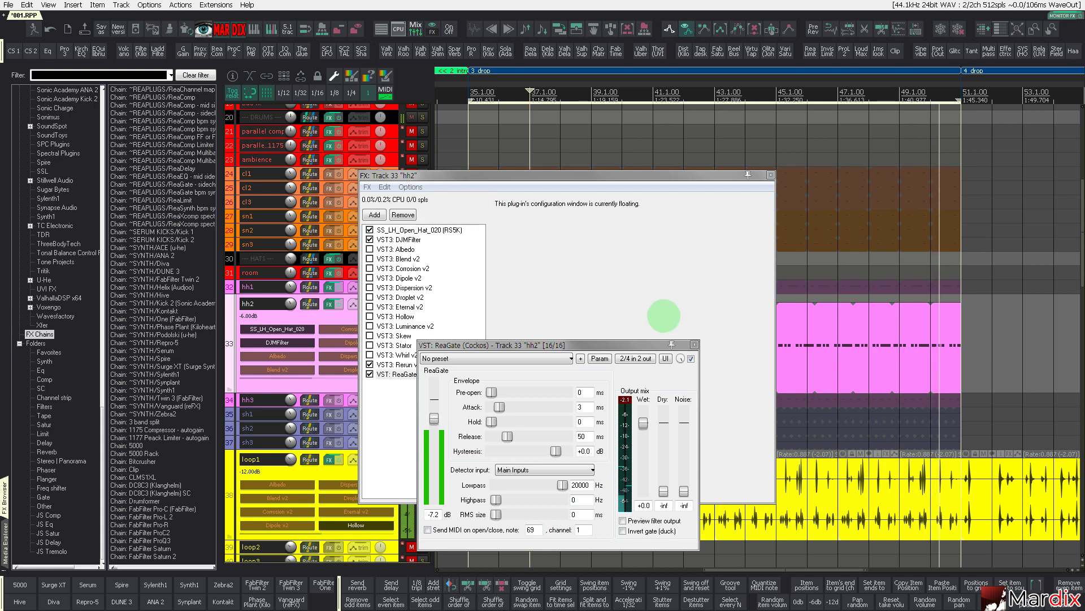
Lower ReaGate's wet mix in hh2's FX chain, close the windows and audition hh2 briefly in solo
click(694, 344)
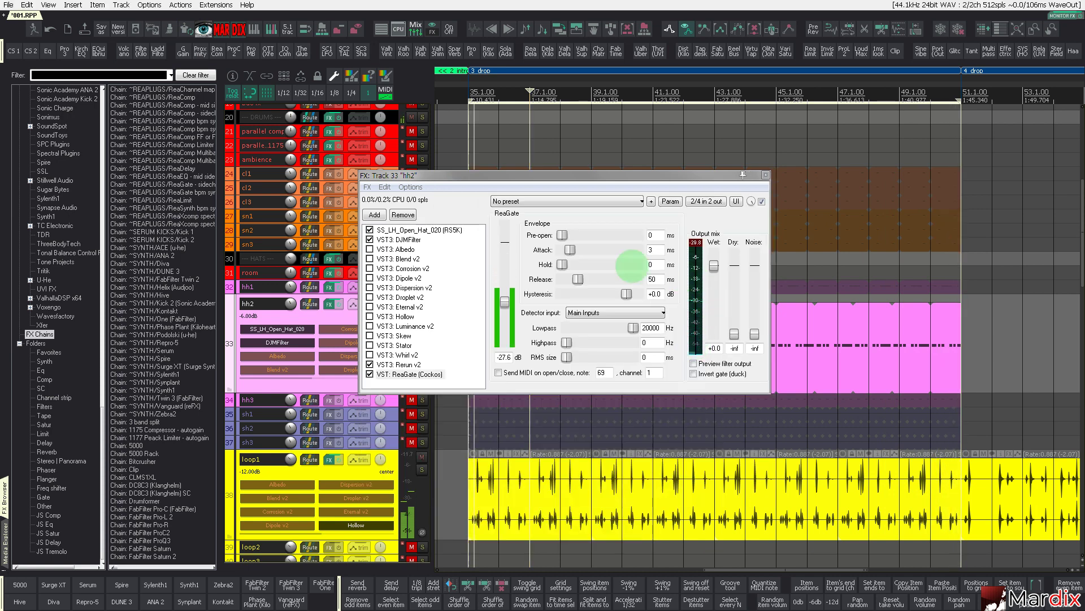
drag(752, 201, 751, 215)
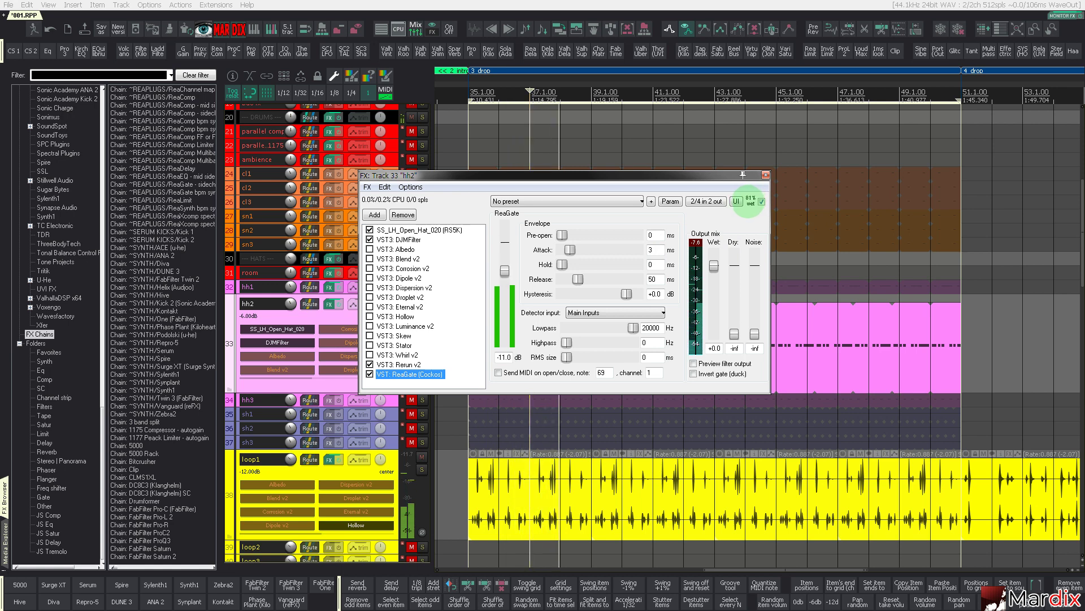
click(765, 175)
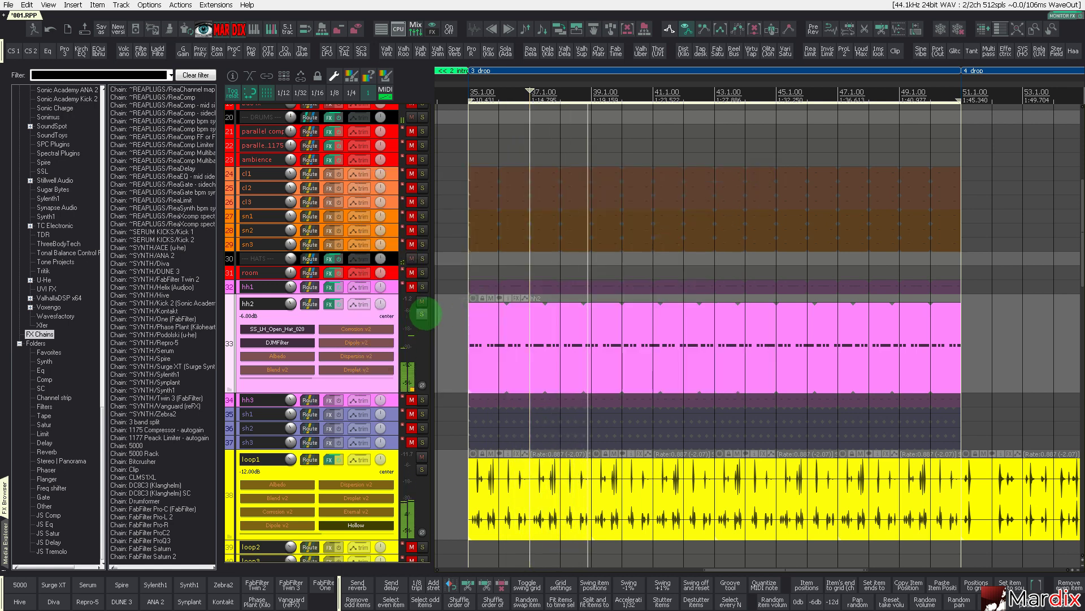
click(422, 314)
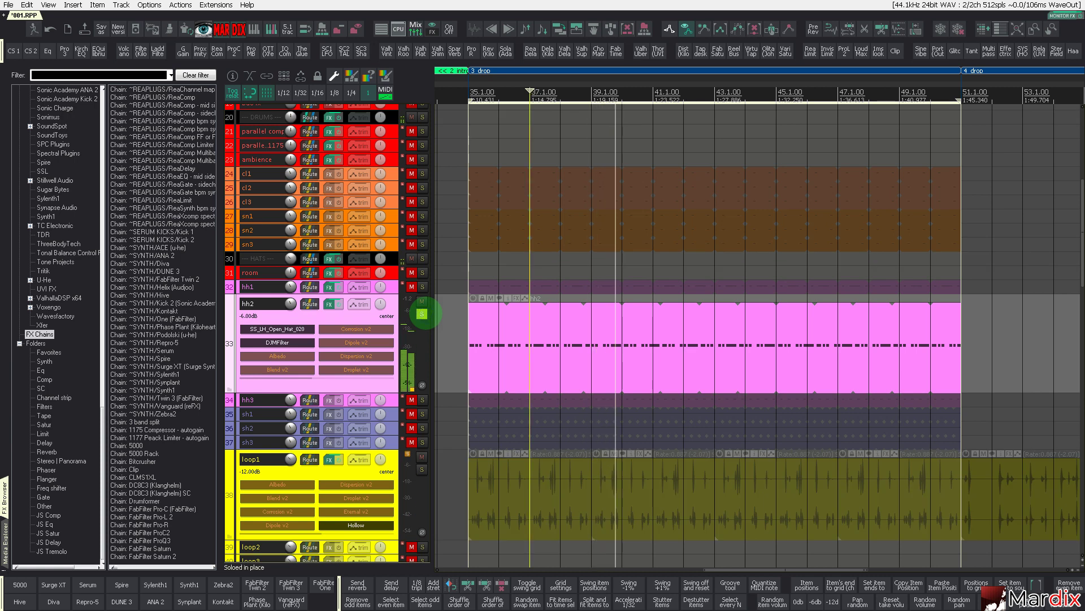
click(422, 314)
Unmute the loop2 track and enlarge it in the arrangement
scroll(407, 312, down, 3)
scroll(390, 313, down, 2)
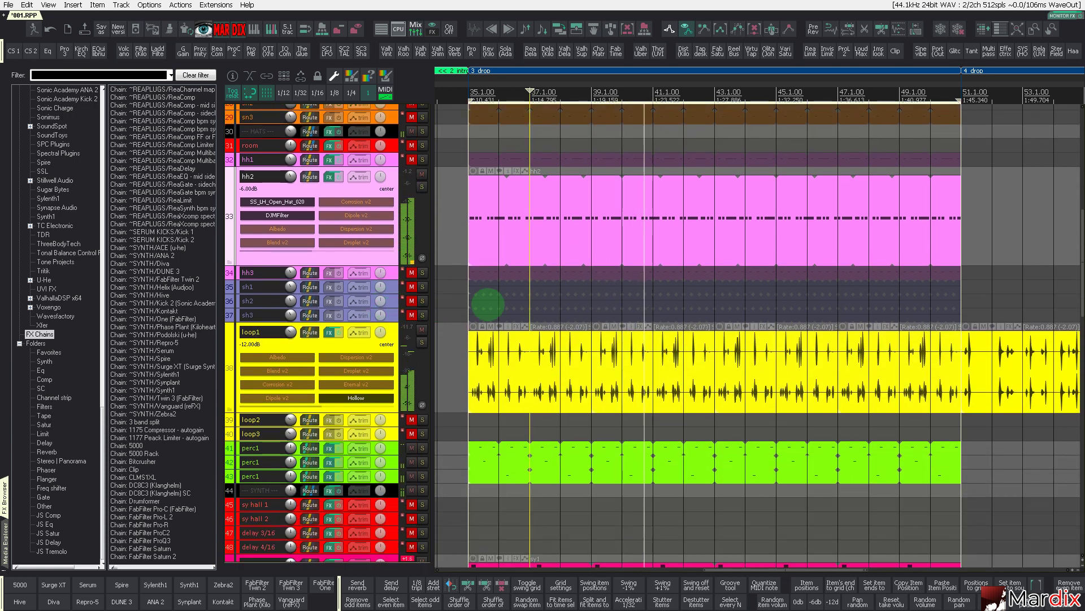
scroll(485, 306, down, 3)
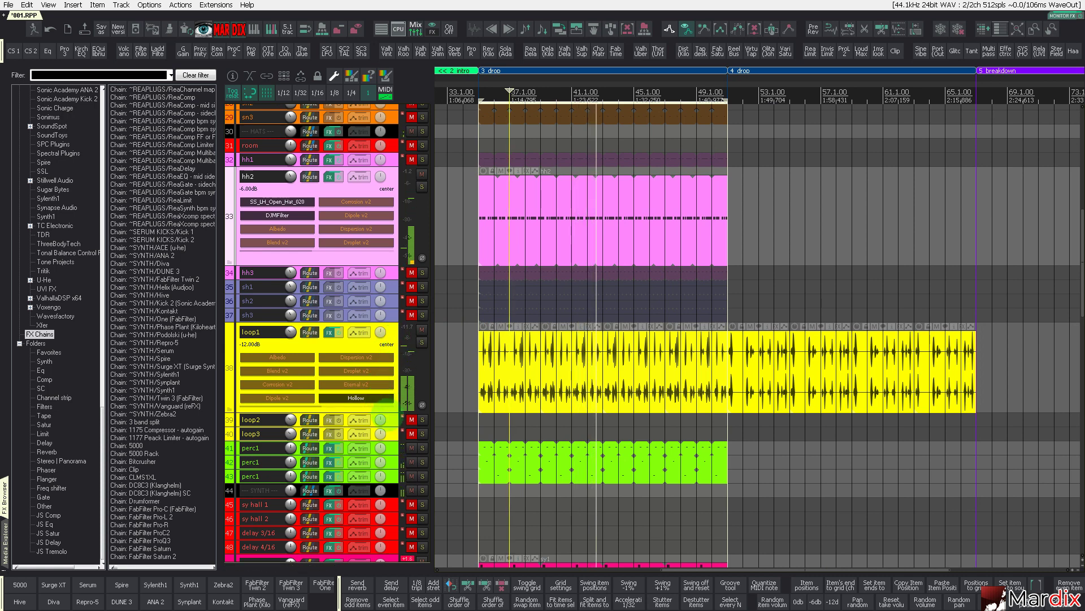
click(411, 420)
click(391, 422)
scroll(390, 424, up, 10)
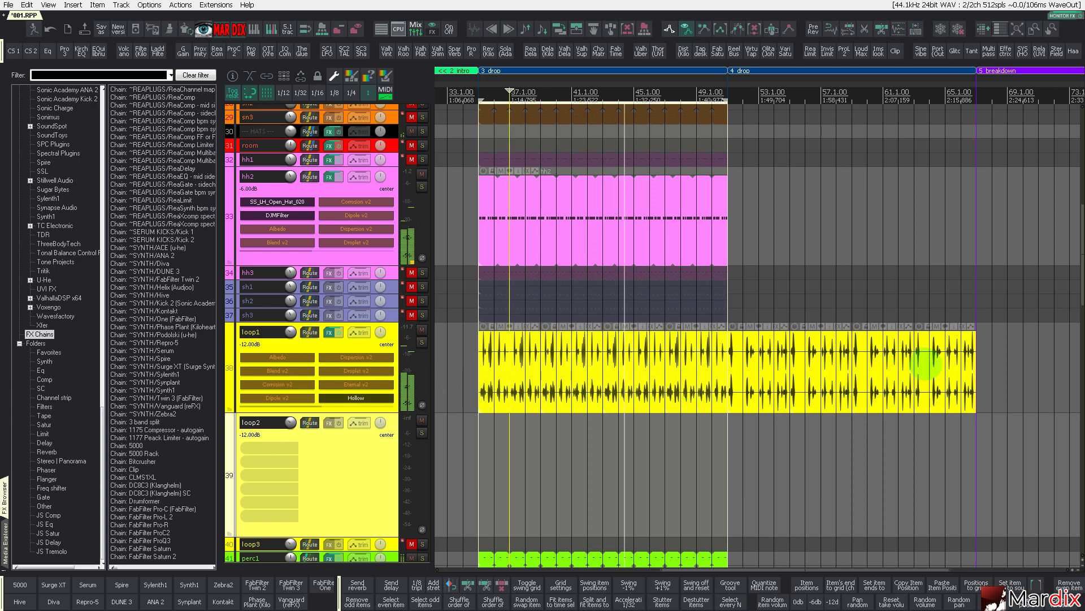
Move the second-drop loop items from the loop1 track onto loop2, aligned with the start of the first drop at bar 35
click(946, 368)
drag(761, 367, 503, 470)
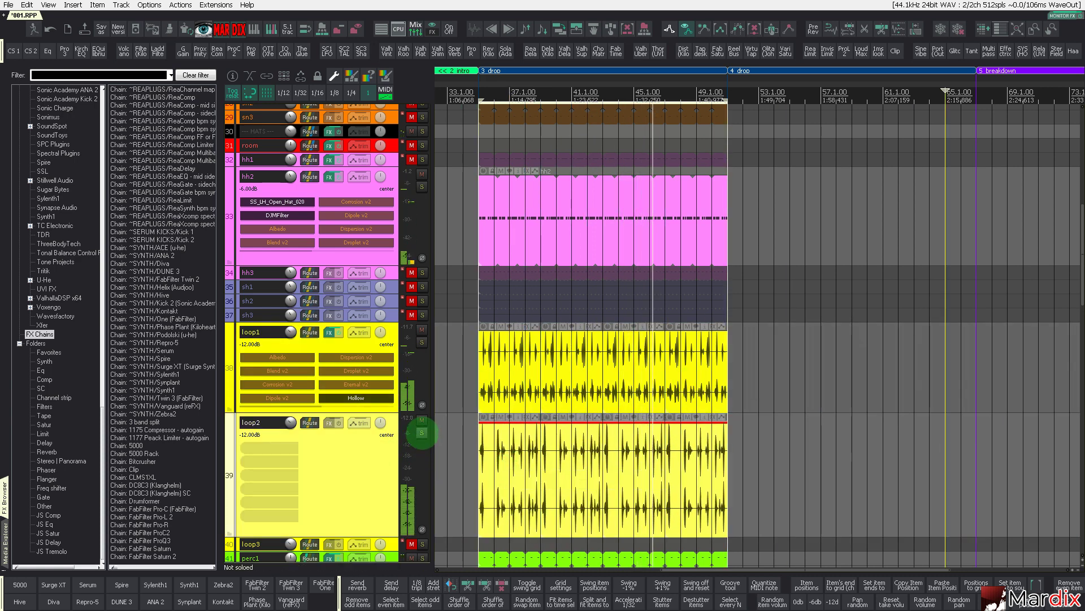
click(404, 452)
Add the MFreqShifter frequency shifter from the Freq shifter folder to the loop2 track
click(371, 460)
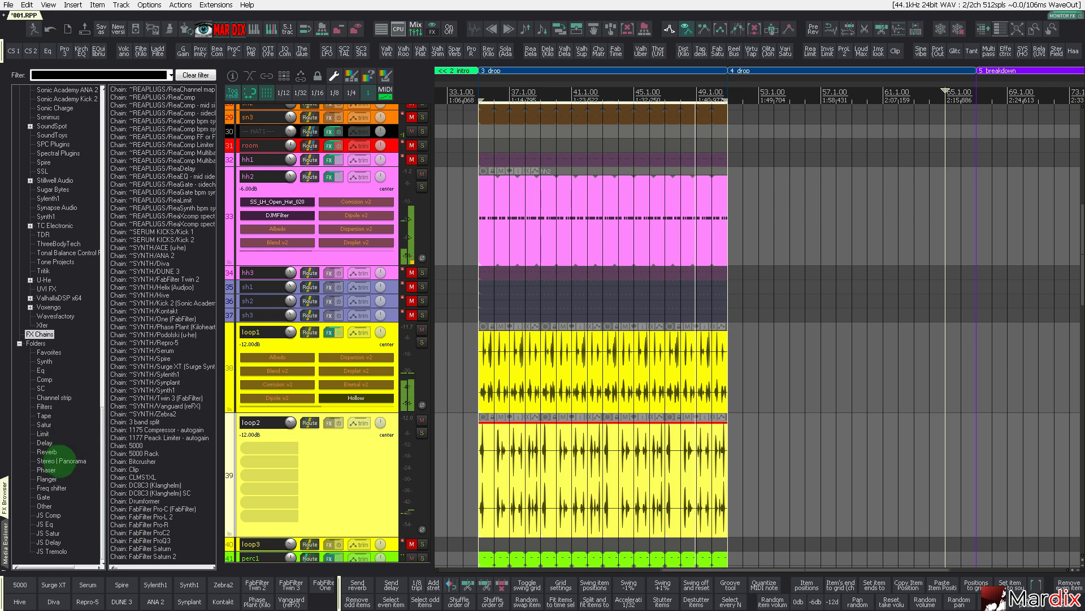
click(58, 461)
click(52, 487)
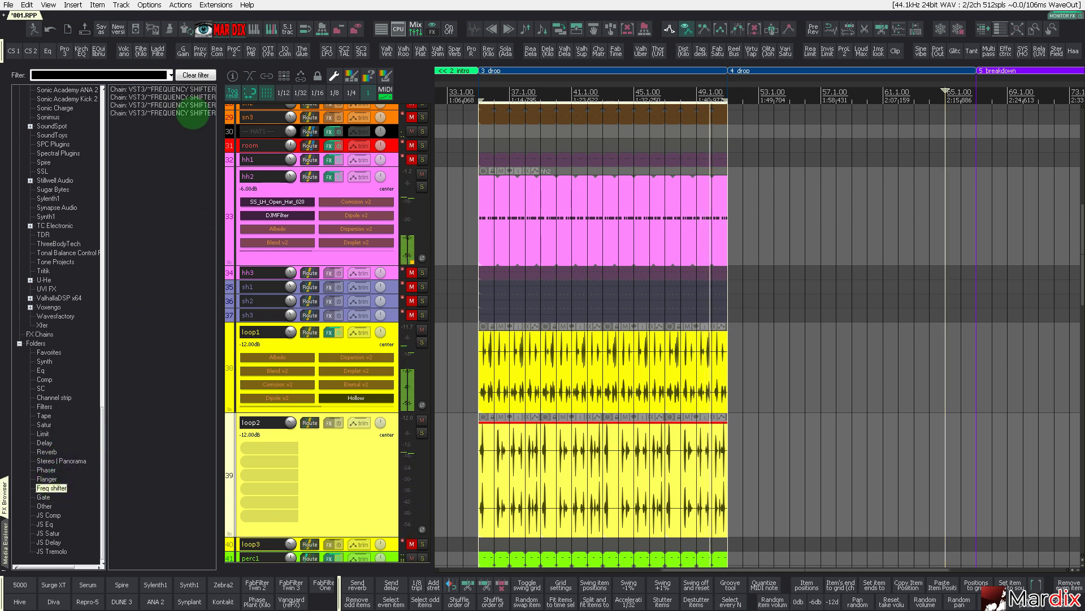
click(188, 113)
drag(238, 210, 358, 475)
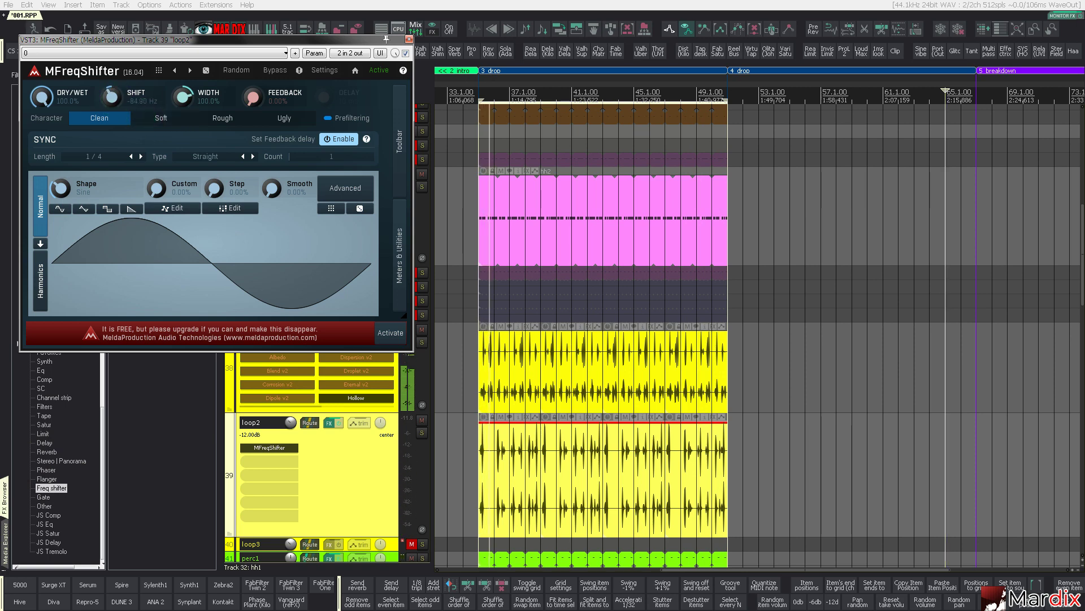
Set MFreqShifter's shift to -10.0 kHz and lower its width to about 55%
drag(112, 97, 114, 108)
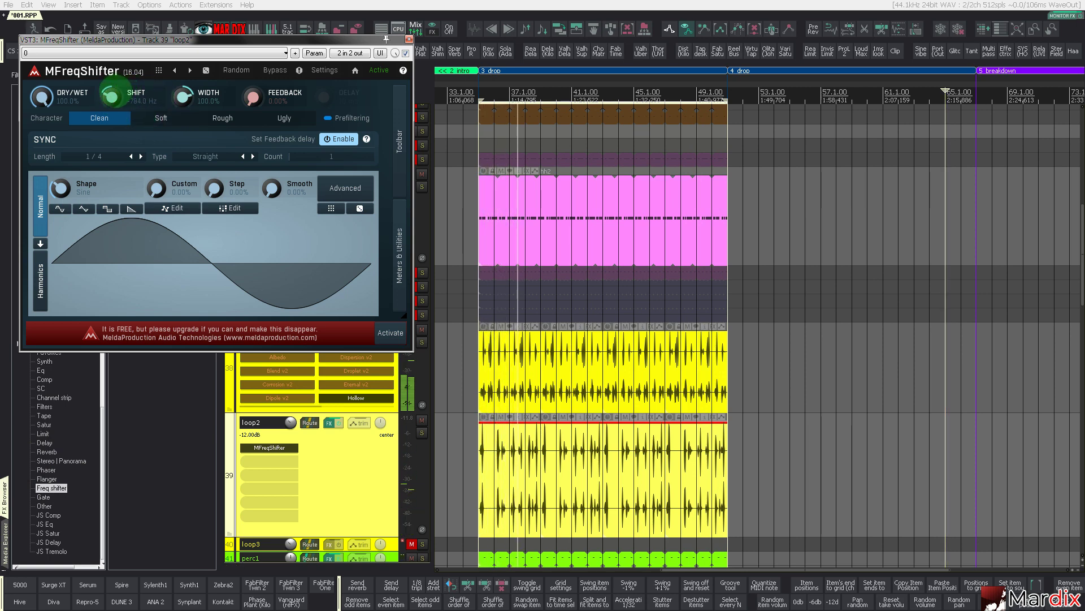
drag(116, 92, 116, 130)
mouse_move(178, 95)
mouse_down()
mouse_move(179, 109)
mouse_move(182, 95)
mouse_up()
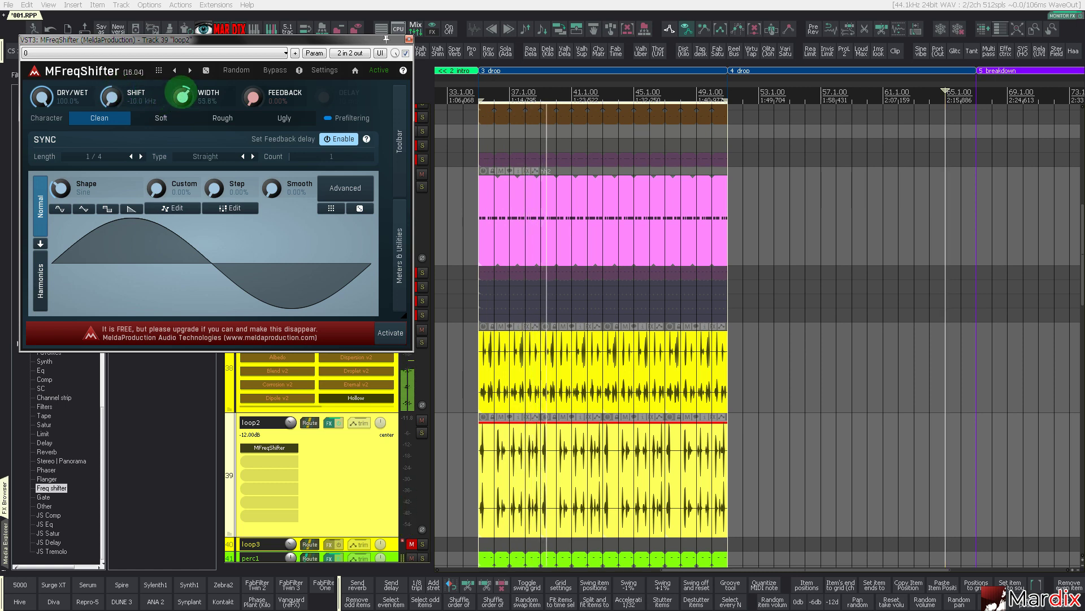
click(370, 448)
key(n)
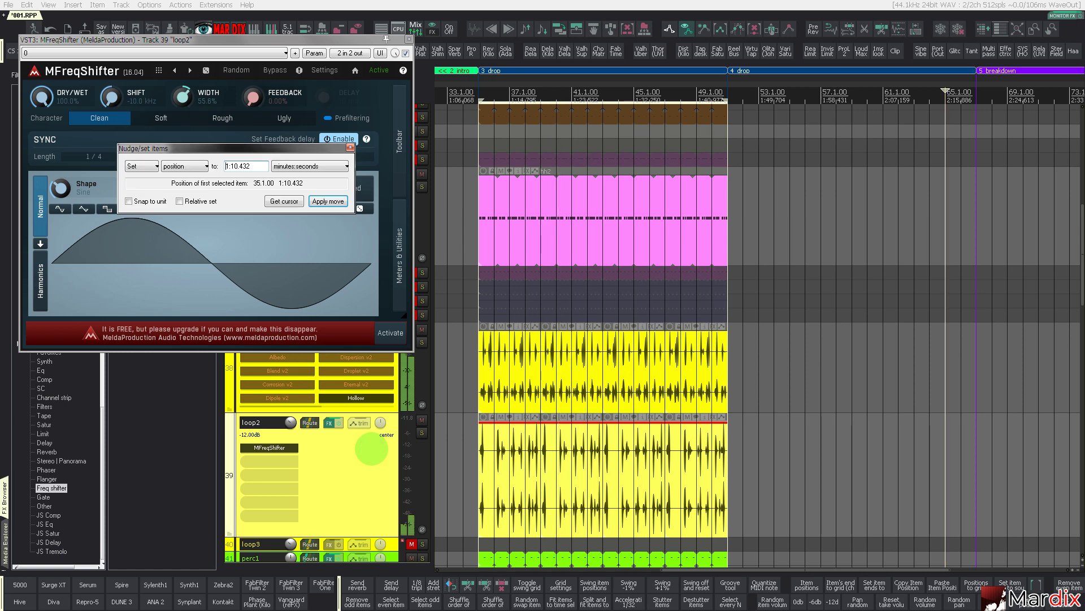
click(350, 147)
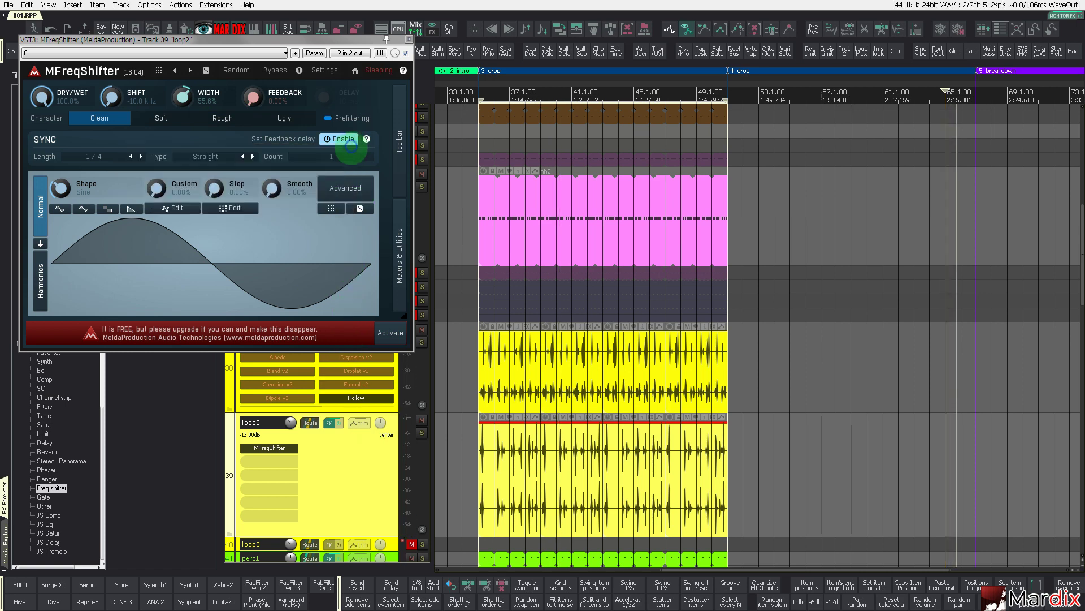
Play from the first drop's start, try other shifts and return to -10.0 kHz, lower MFreqShifter's dry/wet to about 72% and close it
click(471, 339)
key(space)
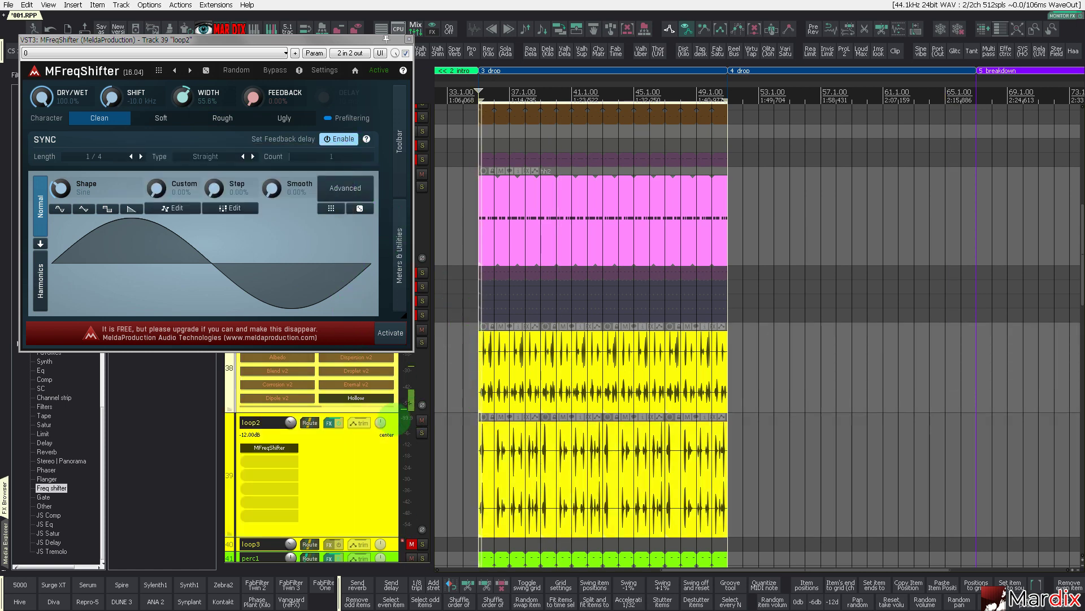
click(368, 433)
drag(117, 113, 115, 95)
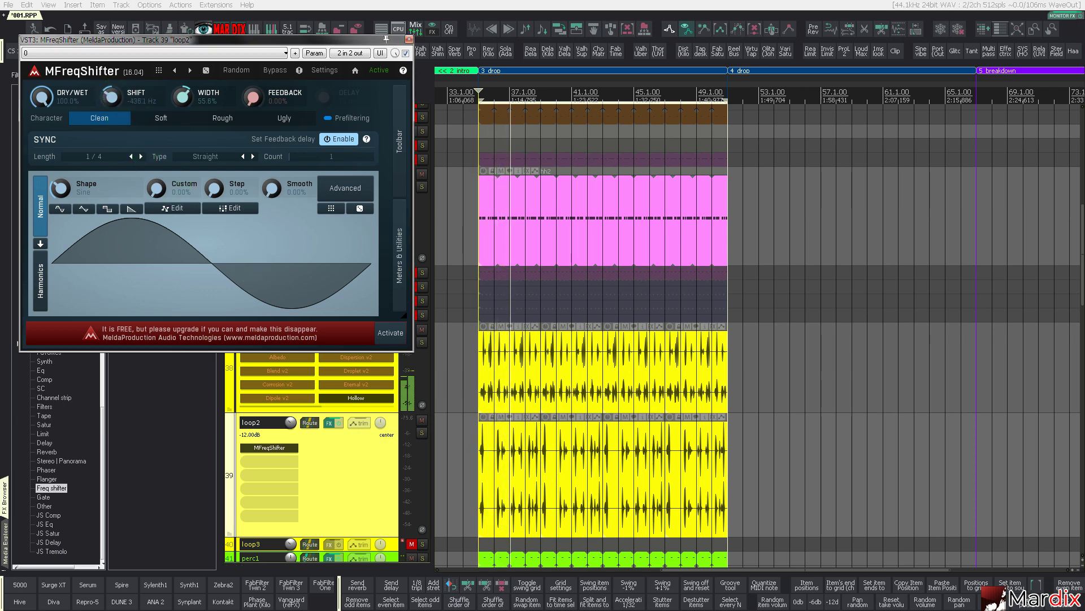
drag(113, 94, 113, 97)
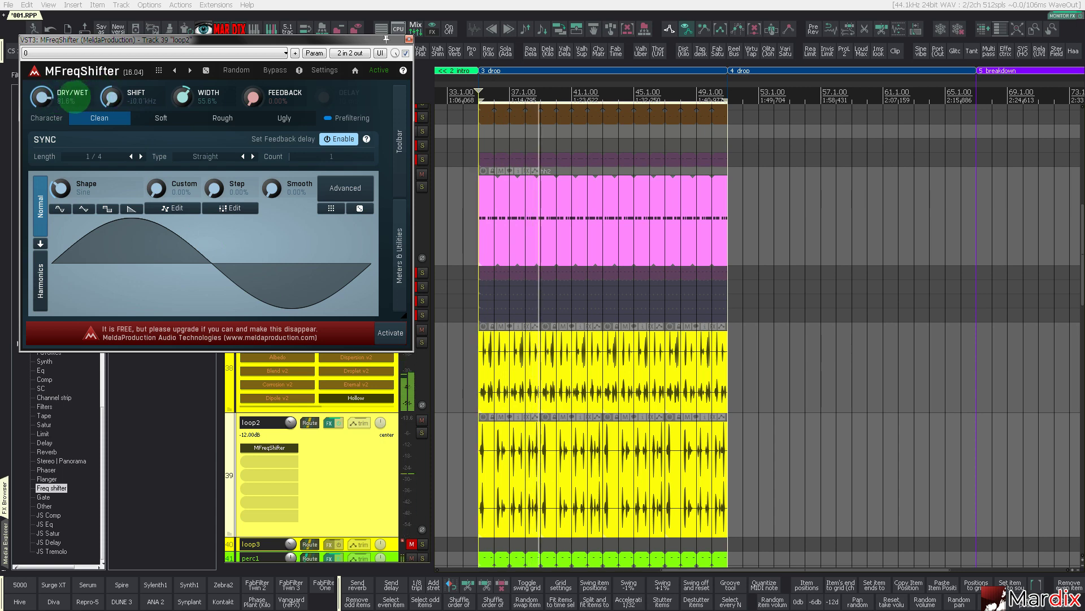
drag(47, 95, 46, 97)
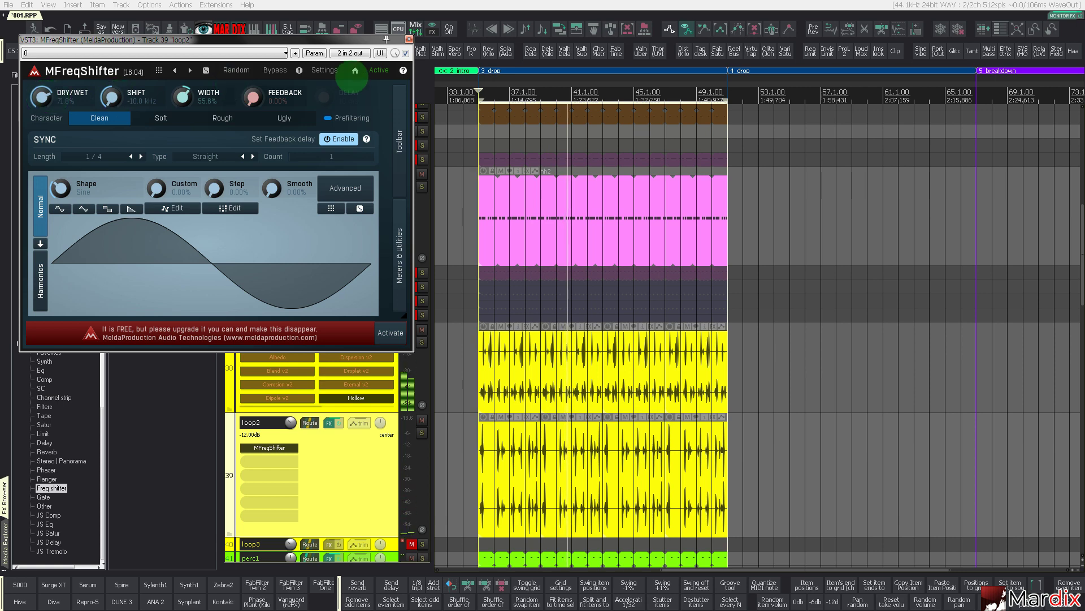
click(409, 39)
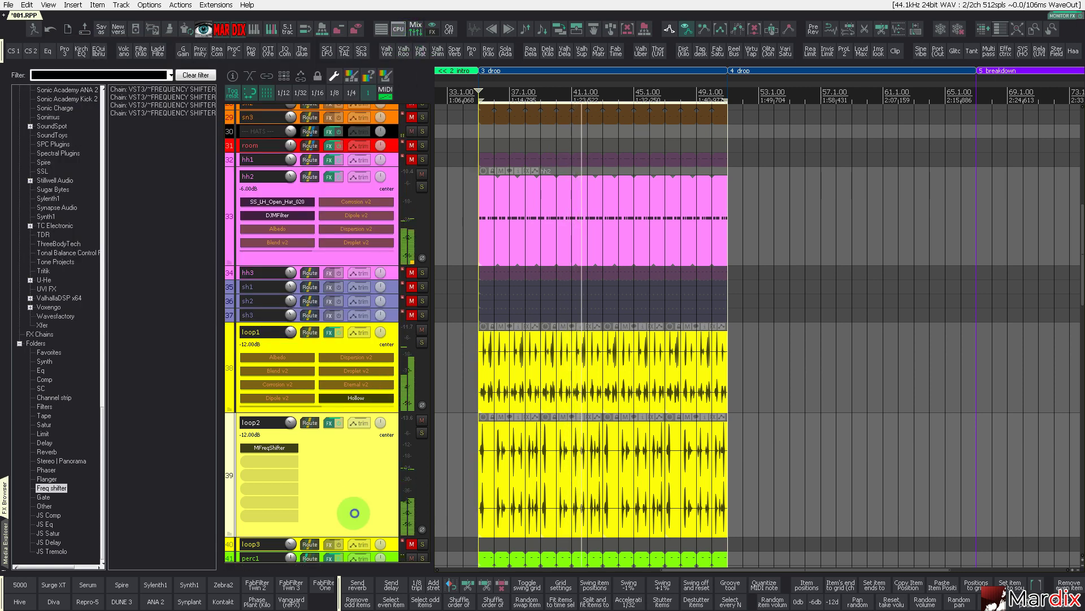
Add ReaEQ with a low-cut curve after MFreqShifter on loop2 and close its window
key(e)
key(Escape)
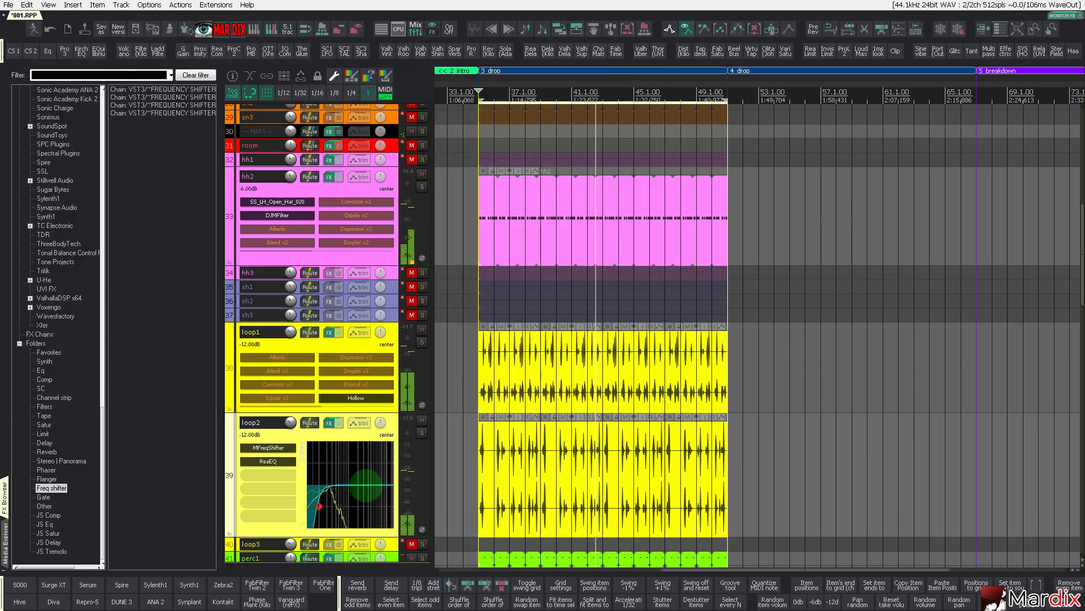
scroll(364, 399, down, 2)
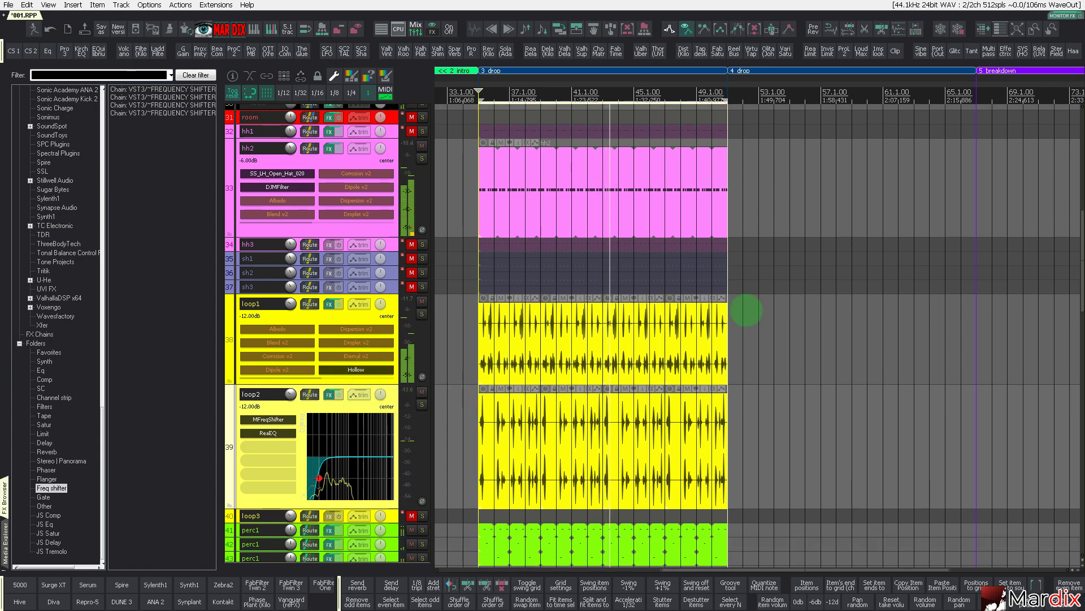
Add MUtility to loop2, set its delay to the synced 1/64 D value (51 ms) and close the plugin
click(1074, 49)
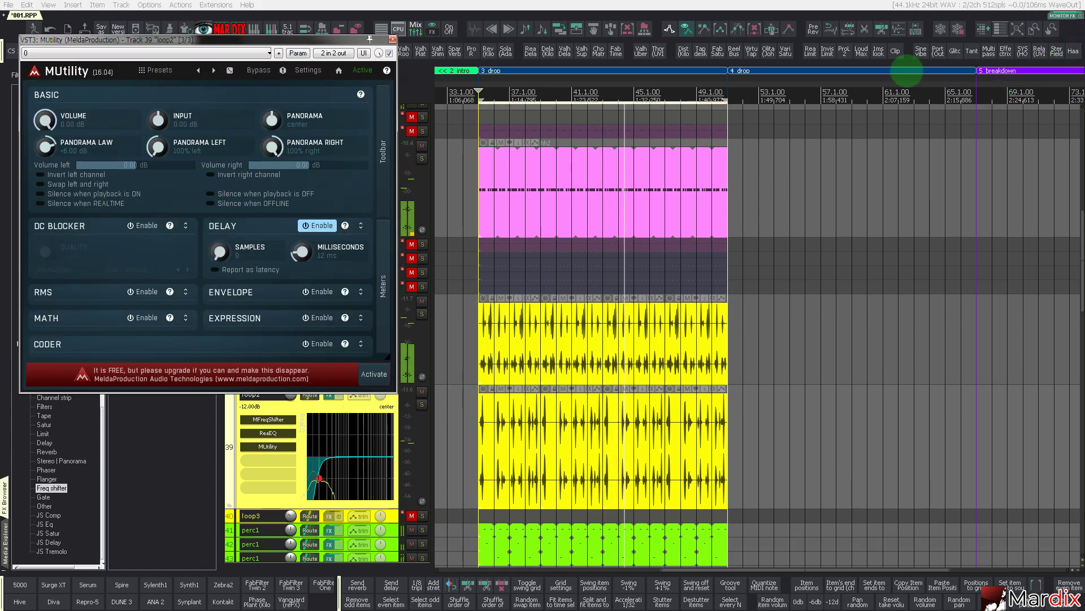
double_click(351, 253)
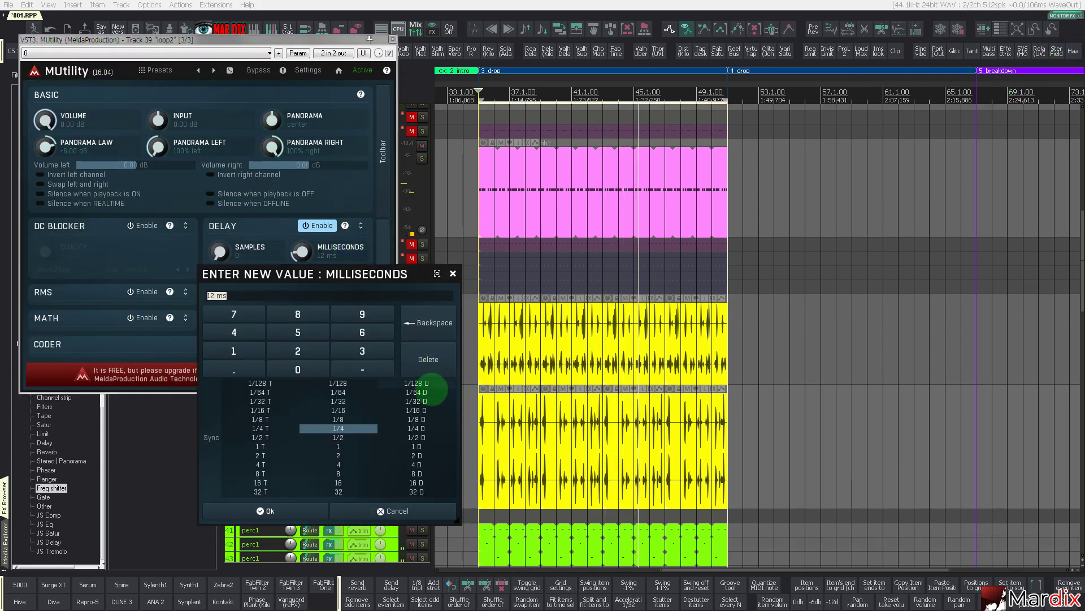
double_click(431, 390)
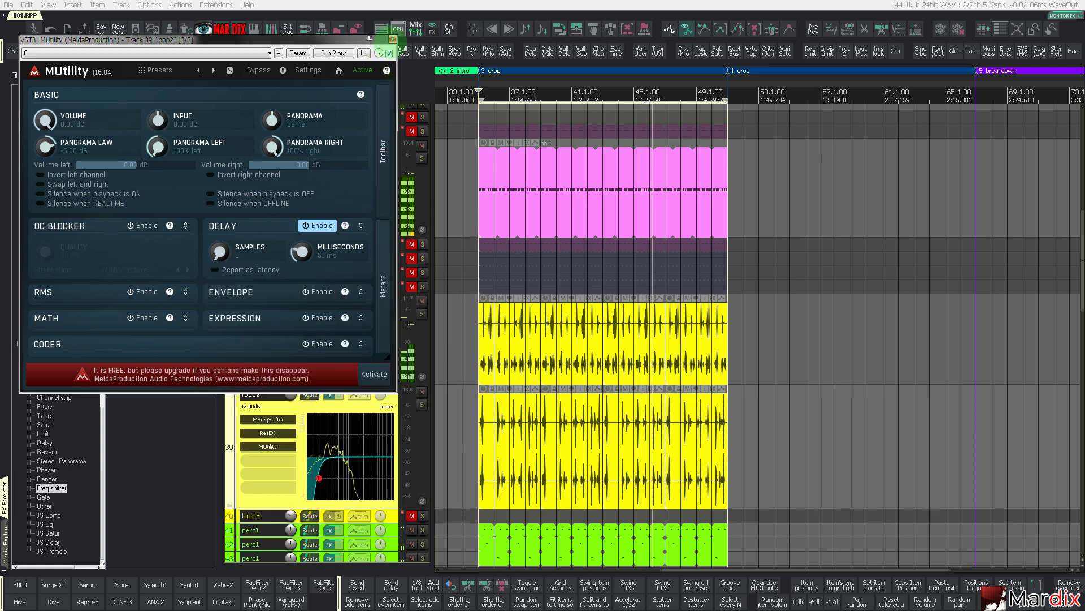
click(393, 40)
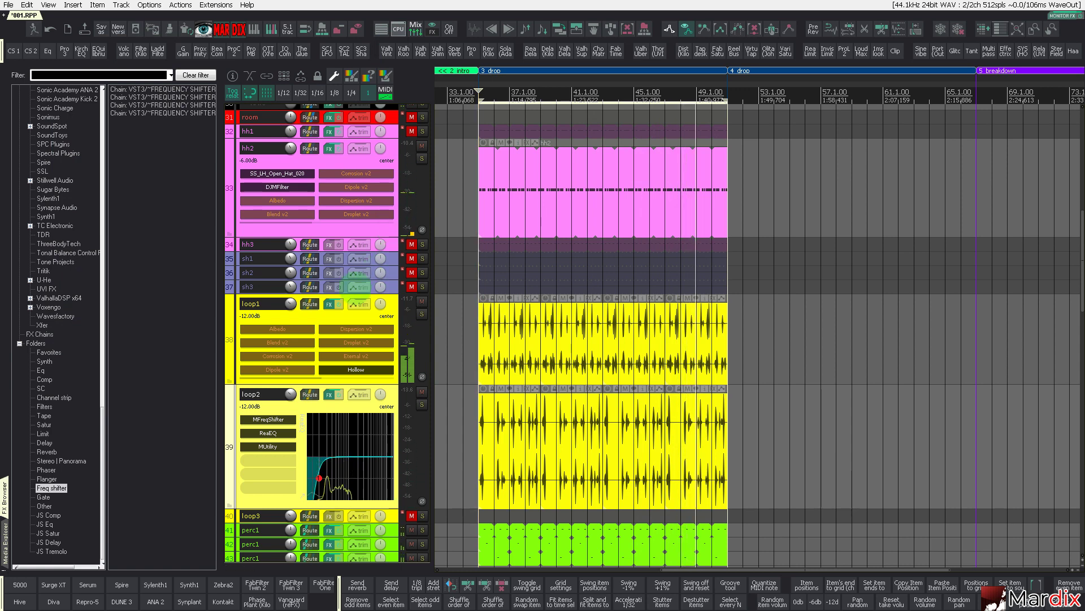
Unmute the cl1 track and load ReaSamplOmatic5000 on it, placing the sampler window over the arrangement
scroll(380, 315, up, 6)
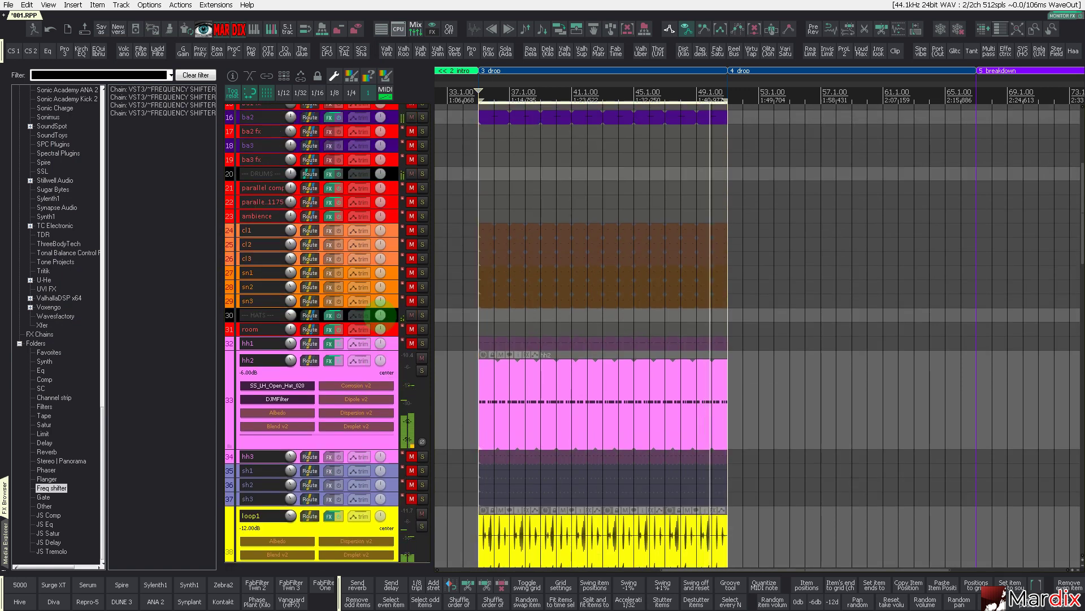
key(ctrl+Page_Up)
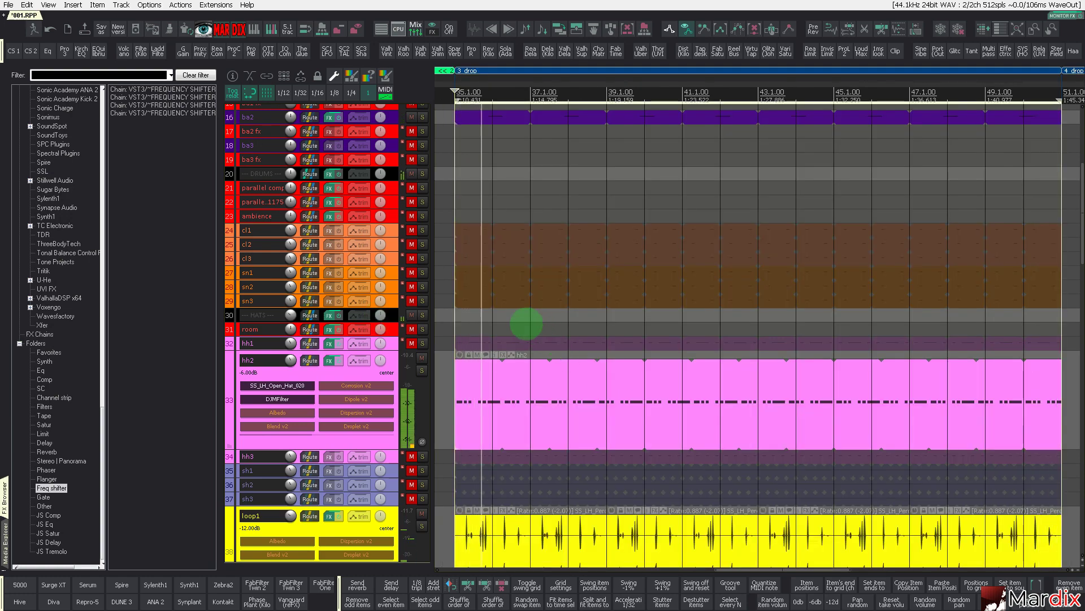
scroll(522, 315, down, 6)
scroll(520, 313, up, 5)
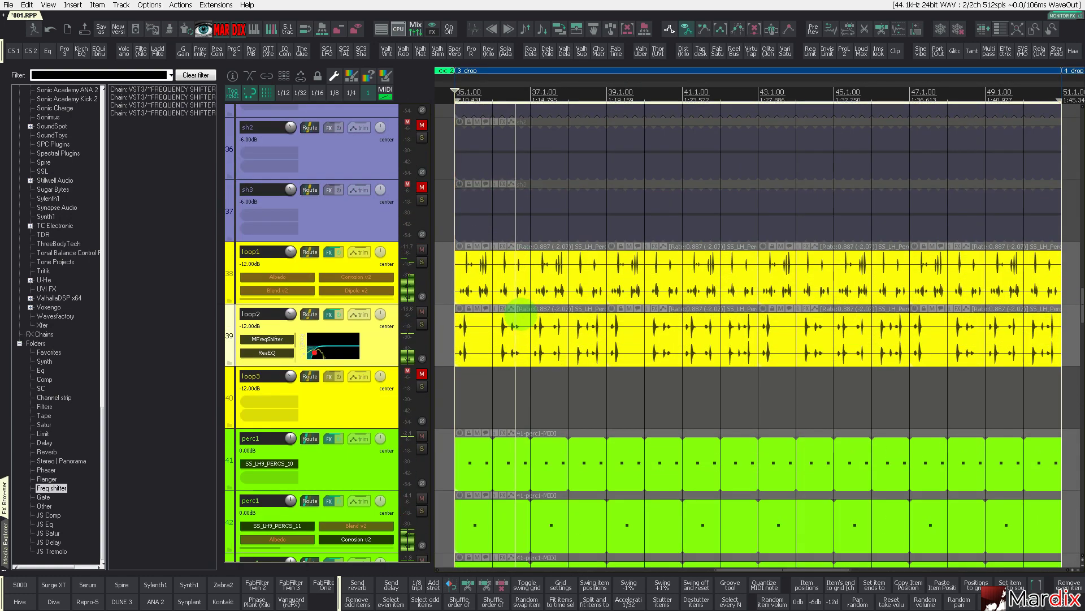
scroll(346, 344, up, 5)
scroll(345, 344, up, 5)
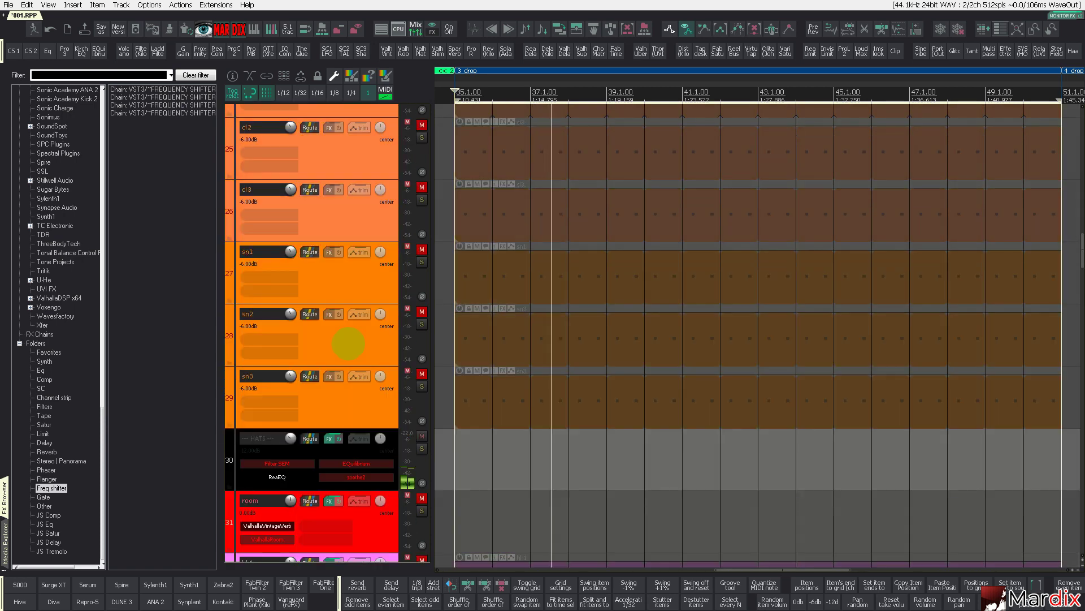
click(383, 275)
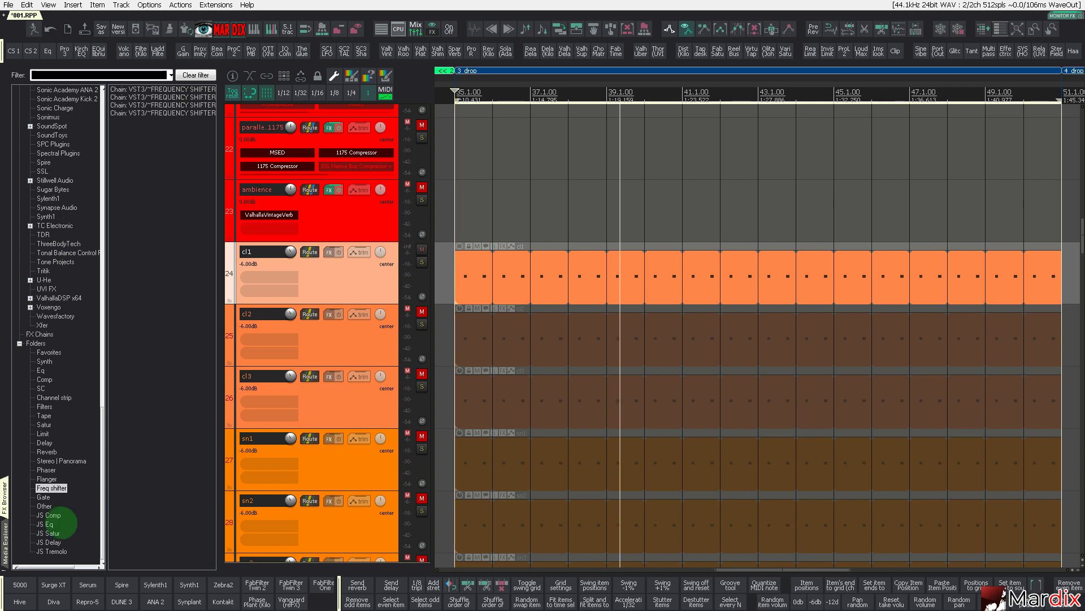
click(20, 585)
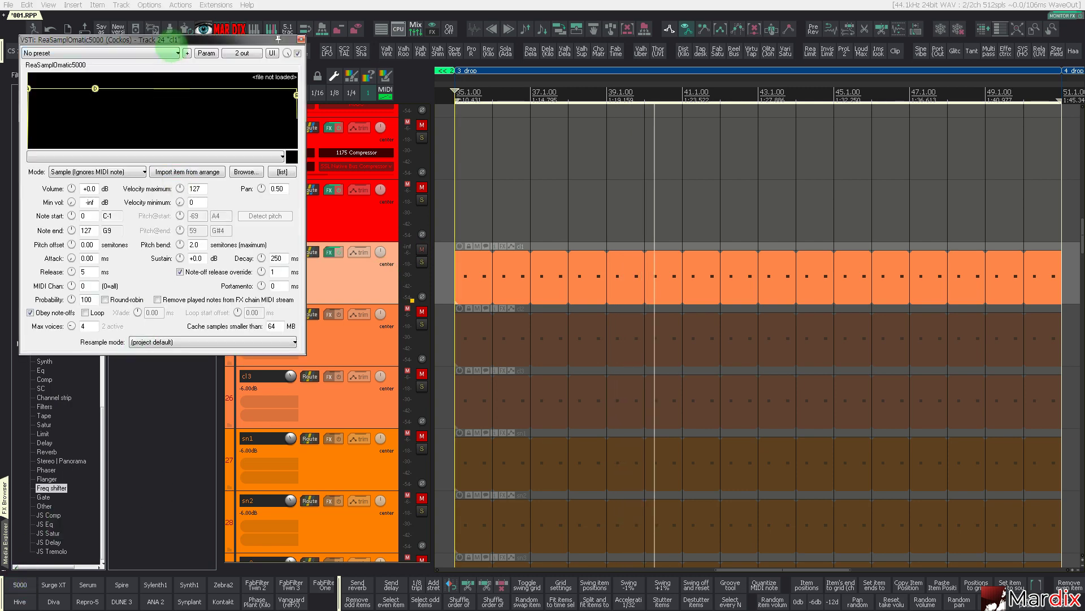
drag(165, 39, 484, 220)
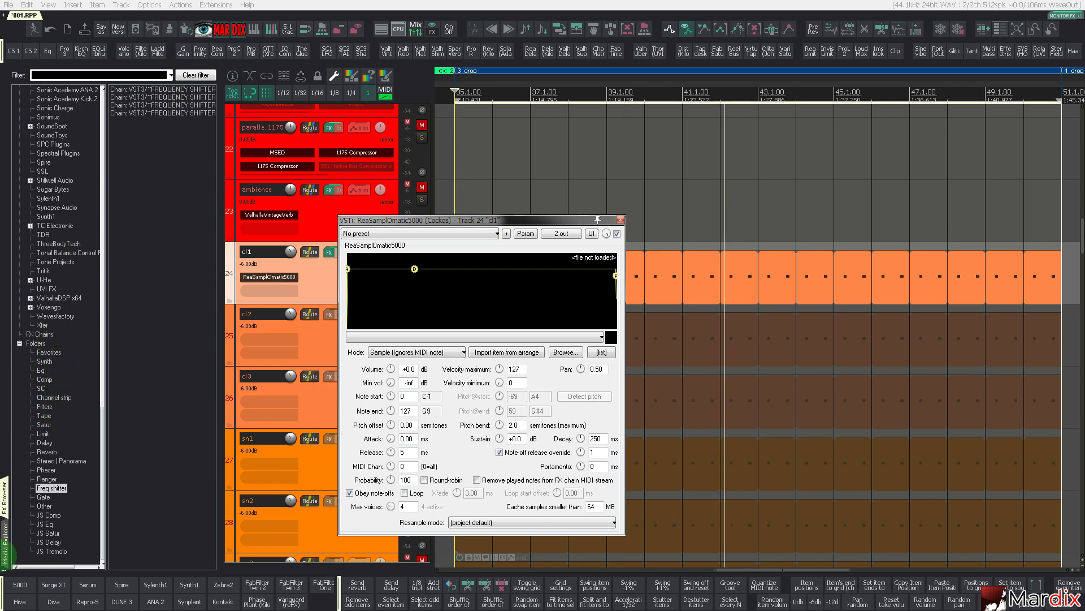
Switch to the Media Explorer and browse to the sample folder containing Bass Stabs, Chord Stabs and Clap
click(5, 545)
key(BackSpace)
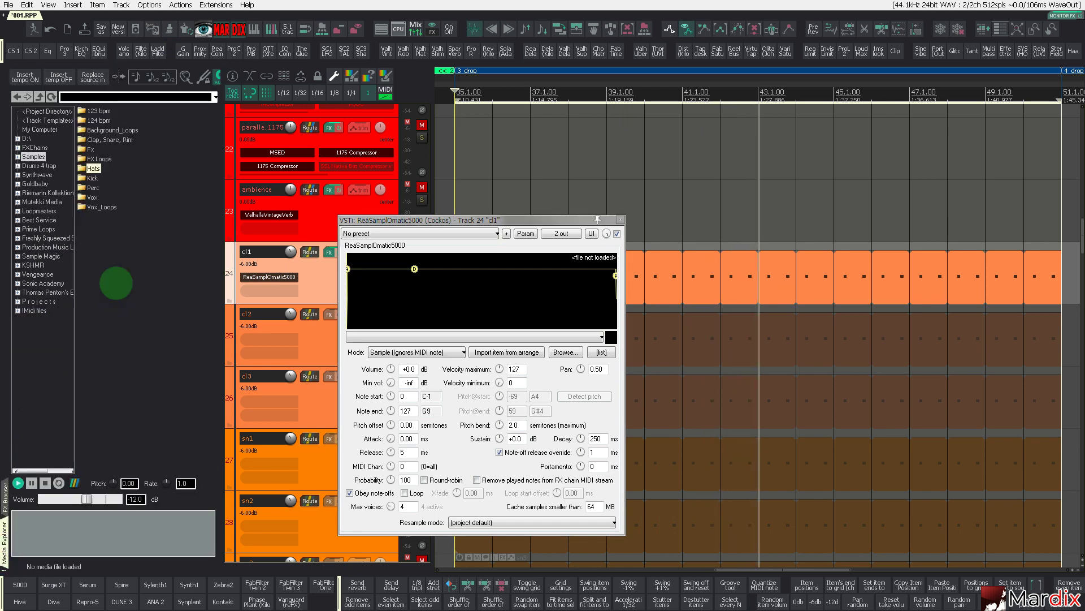
double_click(121, 208)
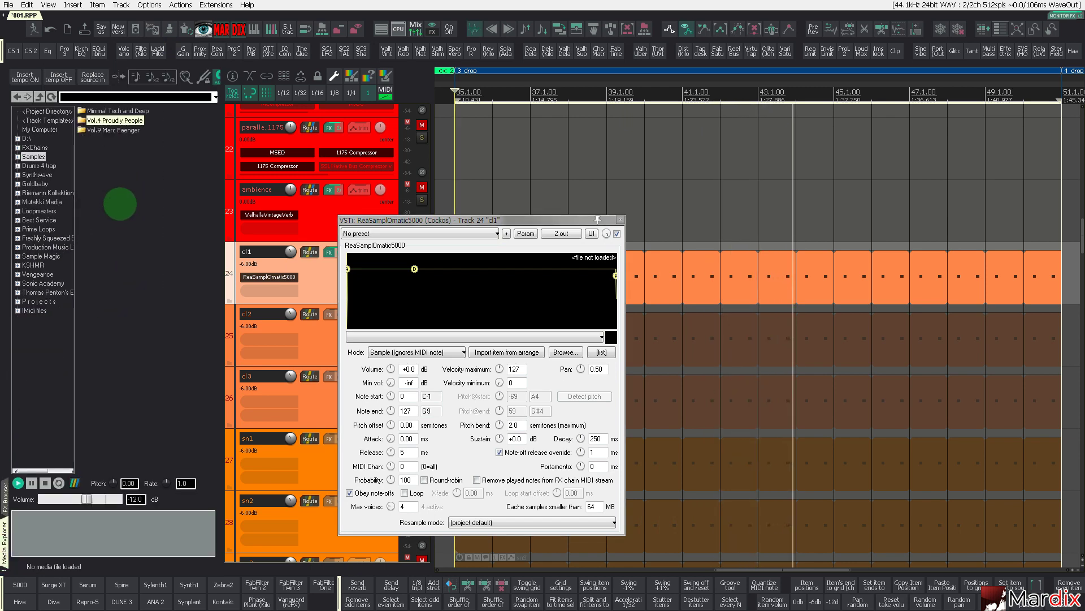
key(Return)
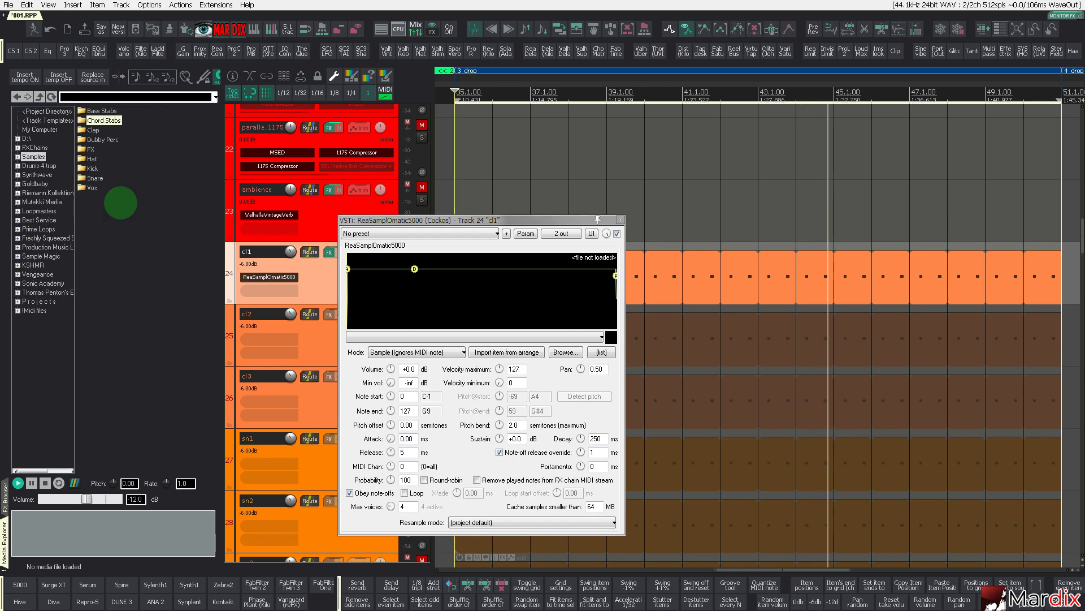
key(Return)
key(Down)
key(Down)
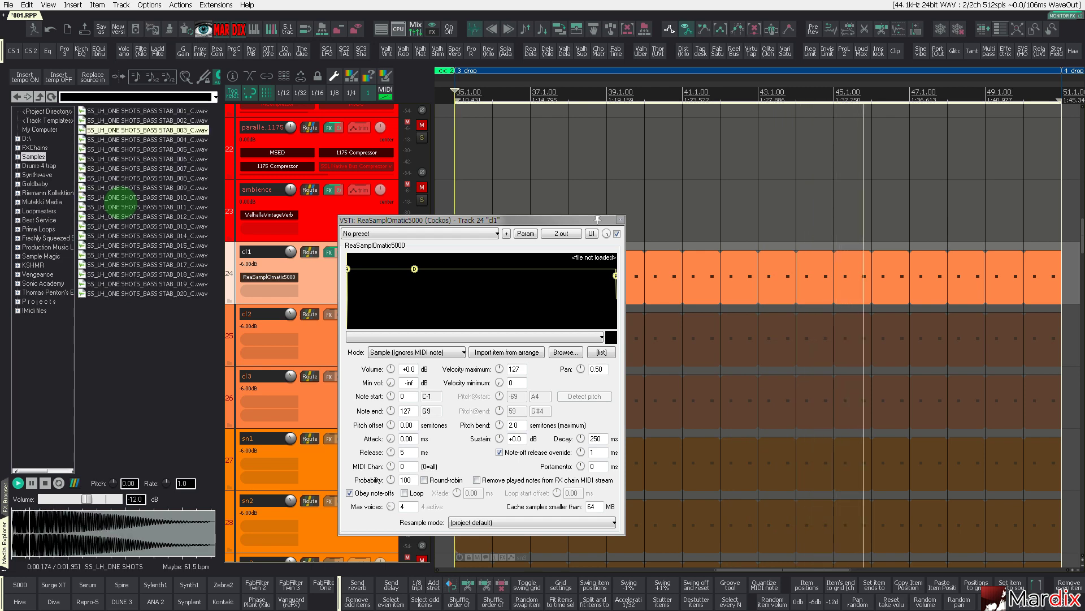
key(BackSpace)
key(Return)
key(Down)
key(Down)
key(Down)
key(Down)
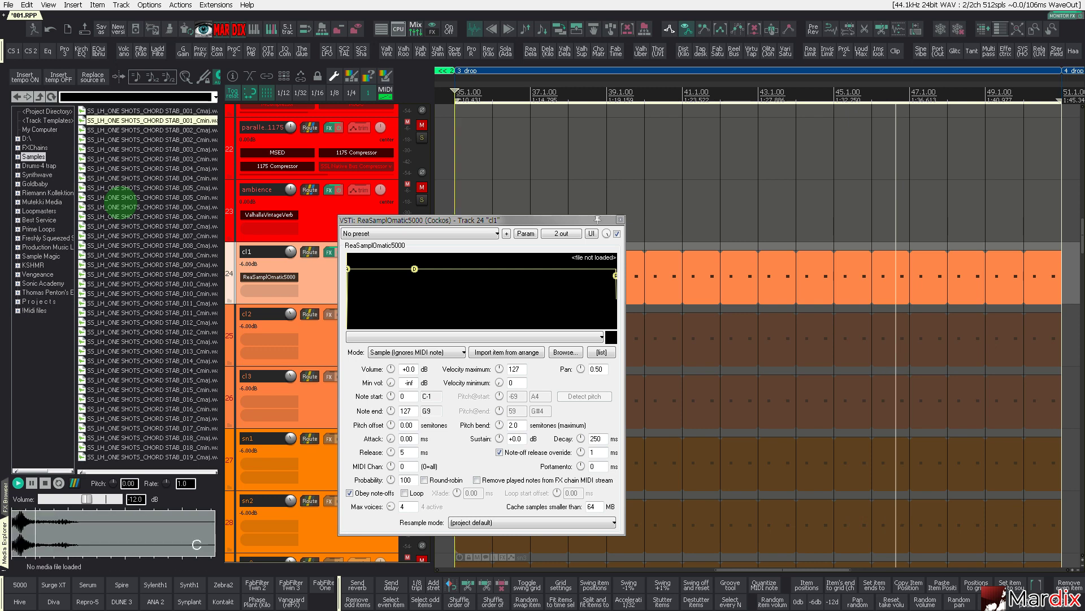
key(Down)
key(Down)
key(Down)
key(Down)
key(Down)
key(Down)
key(Down)
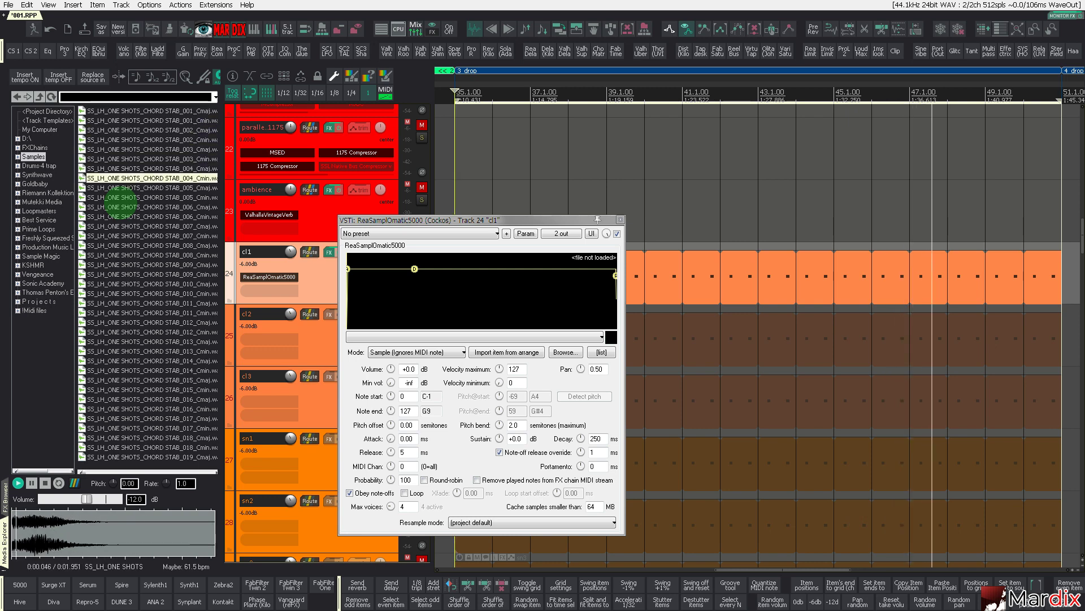
key(BackSpace)
Load SS_LH_808 909_Claps_01.wav from the Clap folder into cl1's ReaSamplOmatic5000 and close the sampler
key(Down)
key(Down)
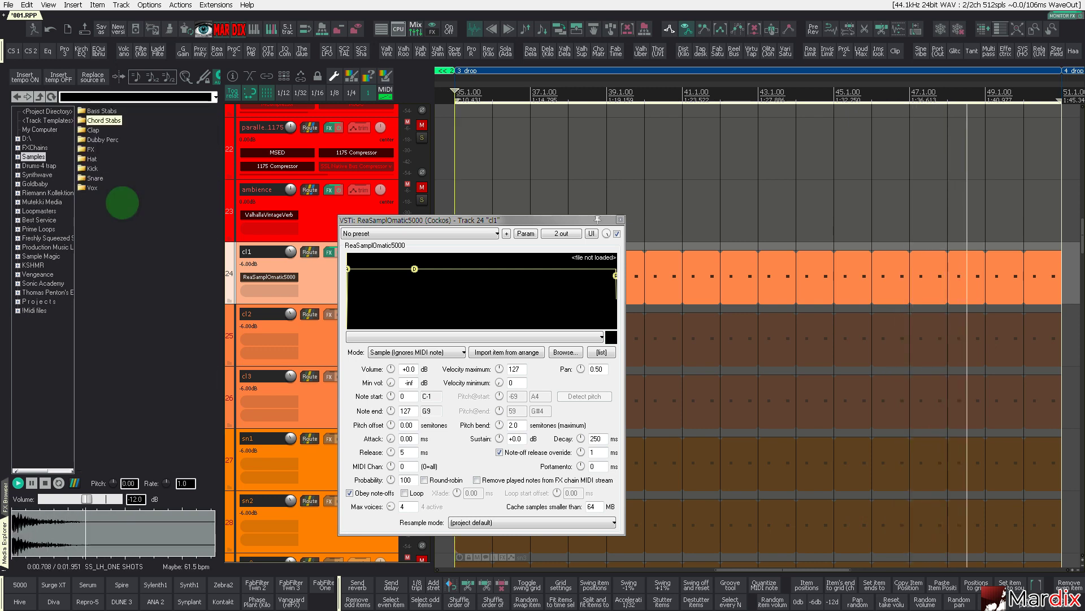
key(Return)
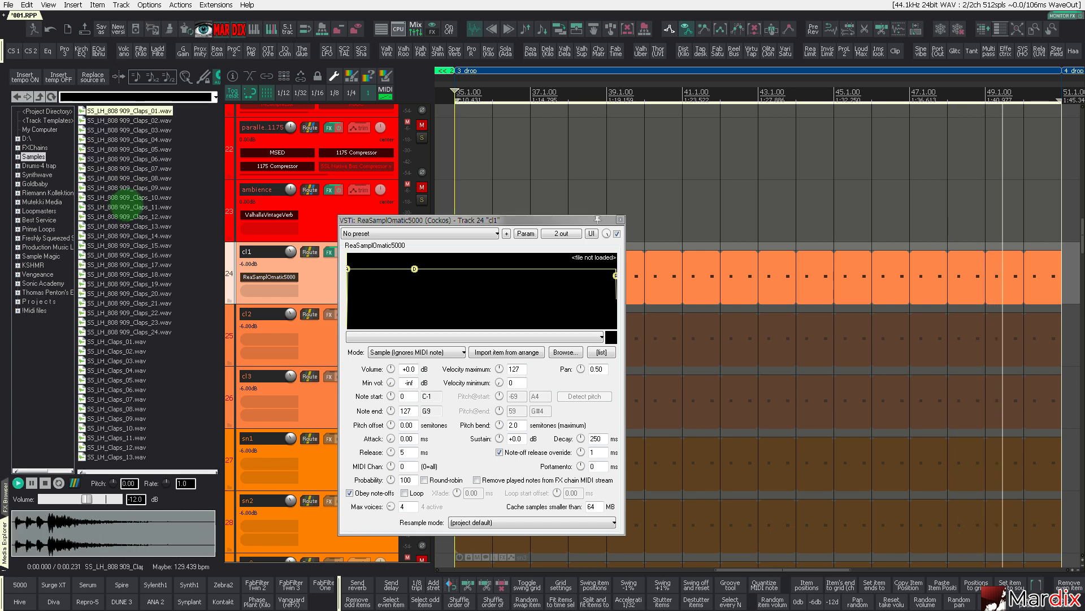
drag(143, 112, 364, 283)
click(620, 219)
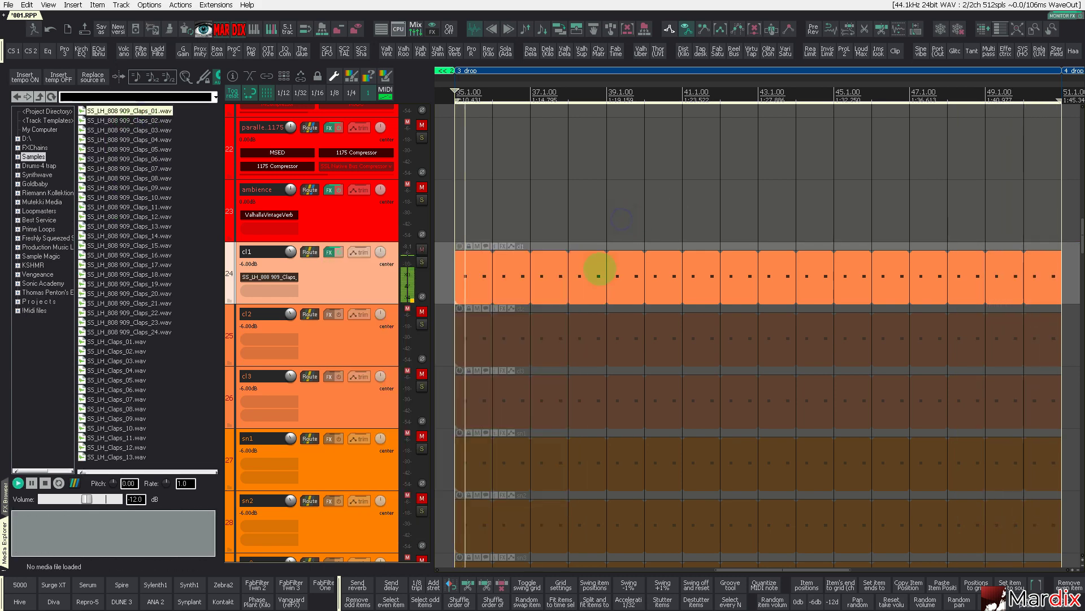
Delete the beat-2 claps from cl1's MIDI item, move the bar-36 clap an eighth note earlier, and close the MIDI editor
double_click(598, 271)
key(Delete)
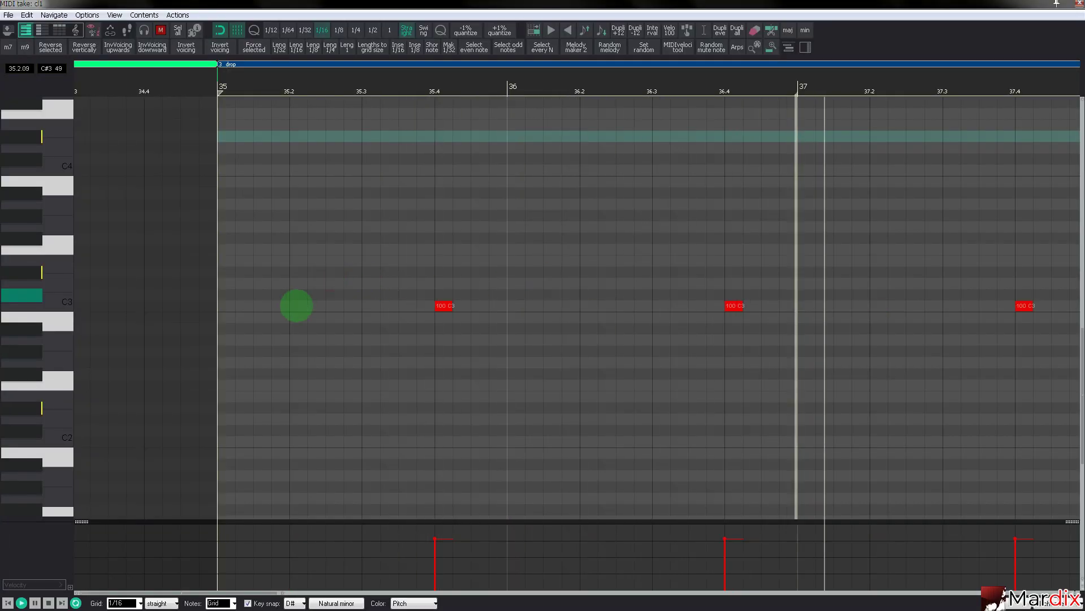
drag(644, 268, 766, 359)
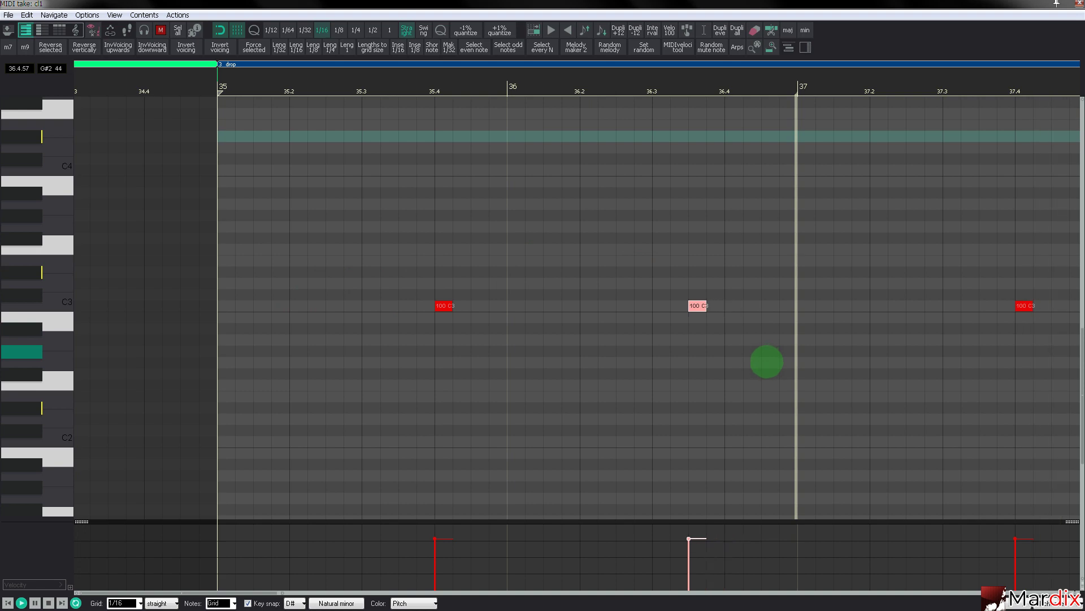
key(Escape)
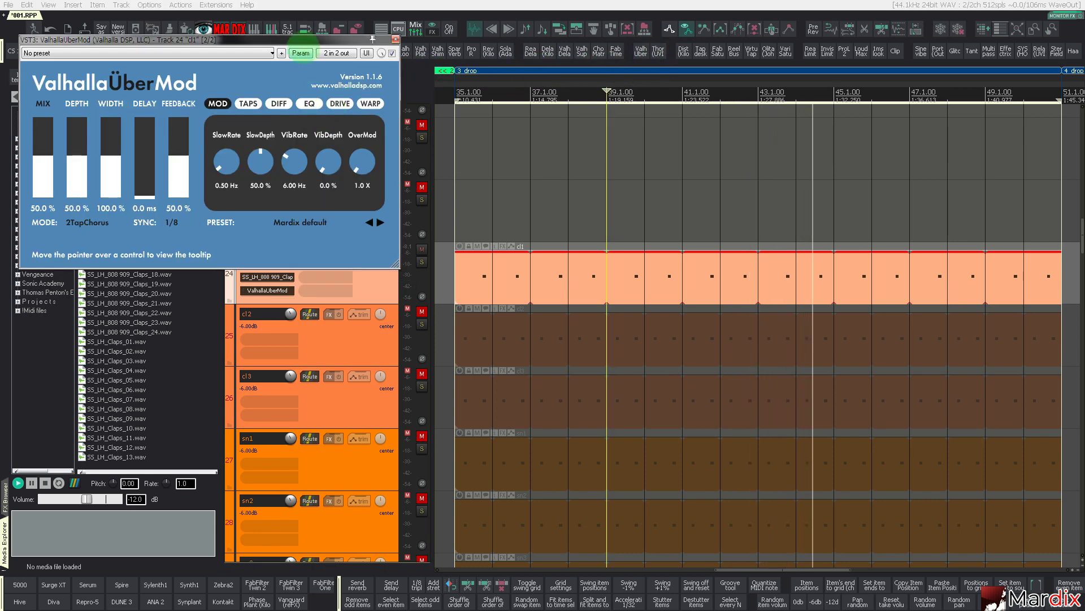
Position cl1's ValhallaUberMod window over the arrangement and try its ScreamingFlange preset with the mix at about 21%
drag(303, 40, 695, 183)
click(681, 366)
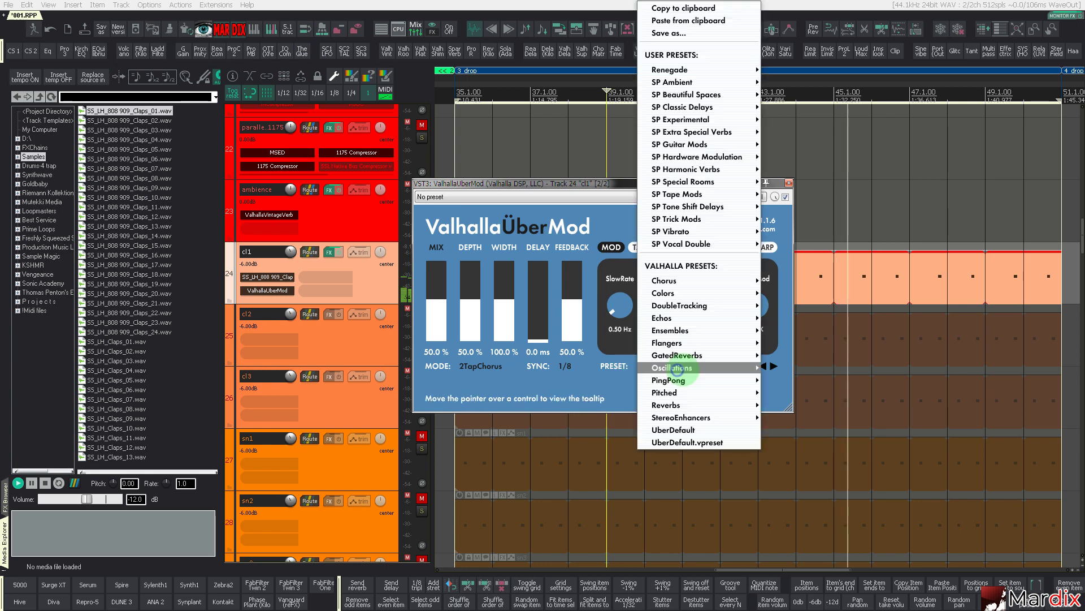
mouse_move(670, 342)
click(789, 368)
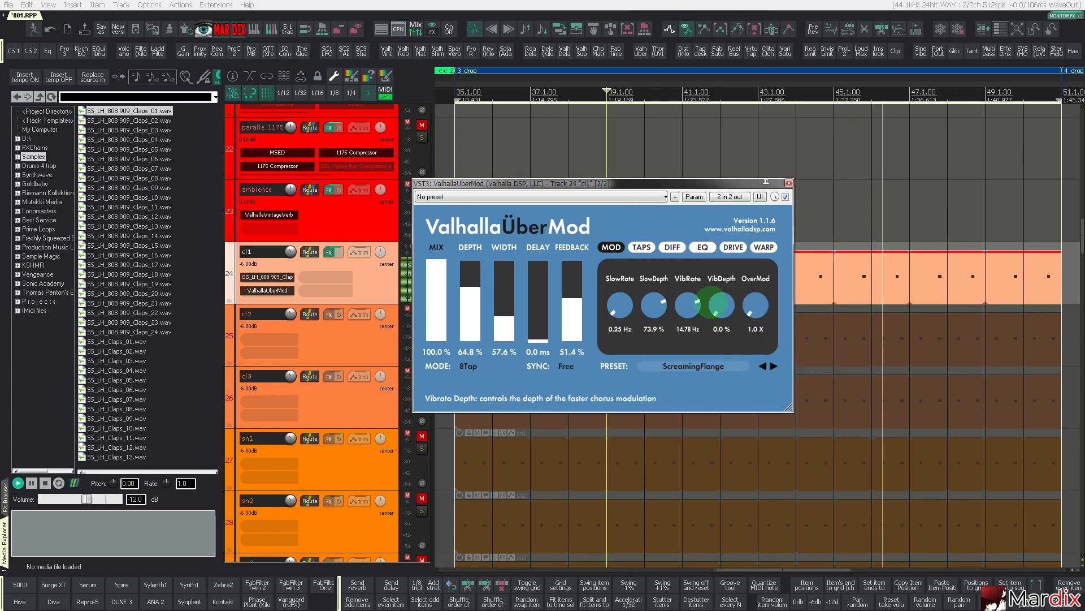
drag(436, 266, 436, 323)
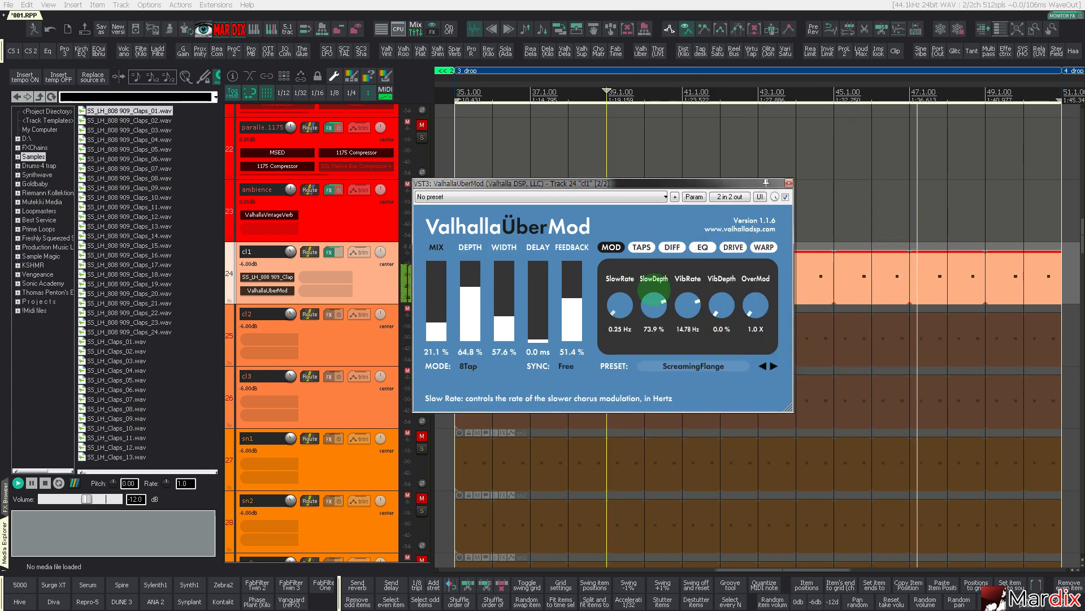
Try the PulsingDrone preset with mix 10%, width about 72%, delay about 40 ms and feedback 0%
click(762, 366)
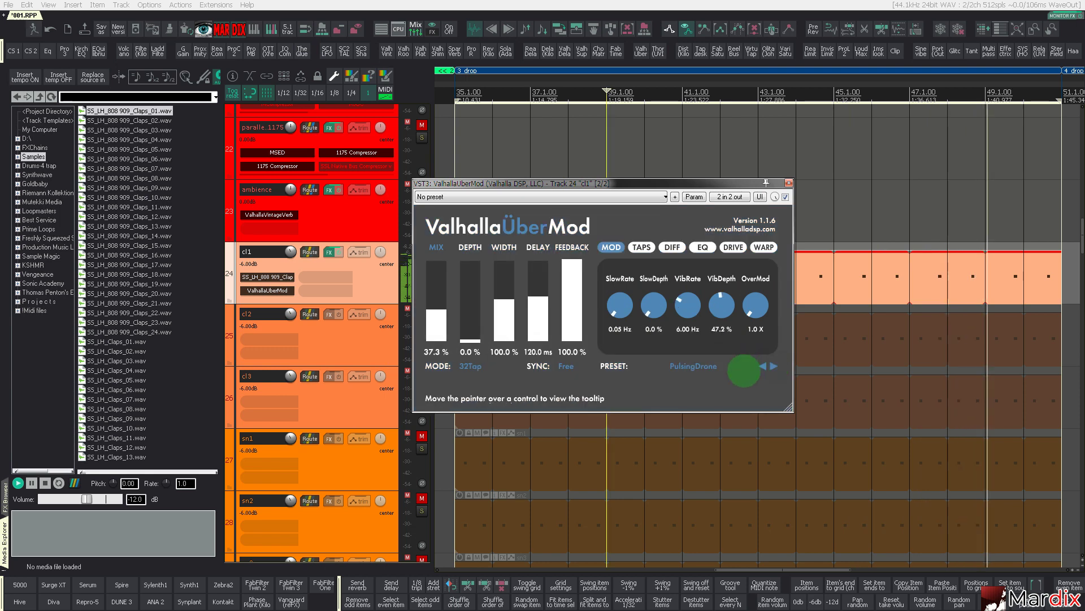
click(441, 326)
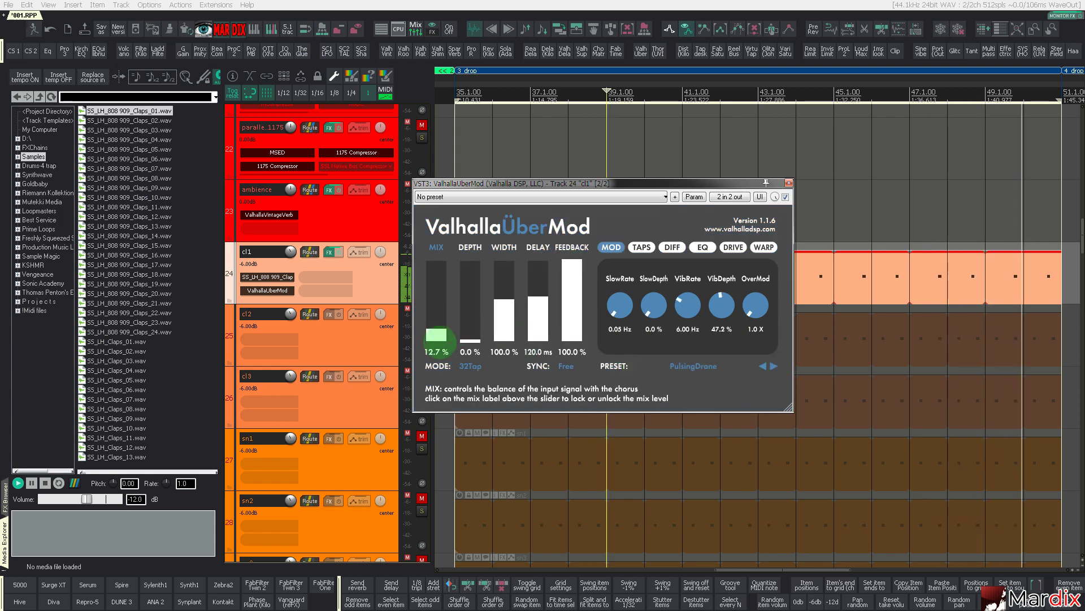
double_click(436, 351)
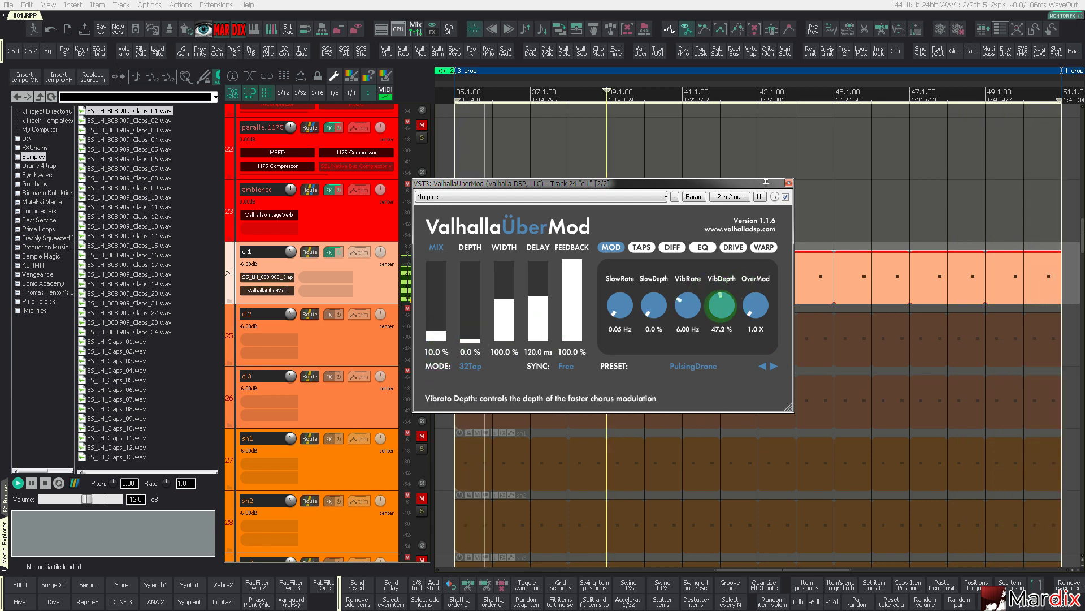
click(539, 323)
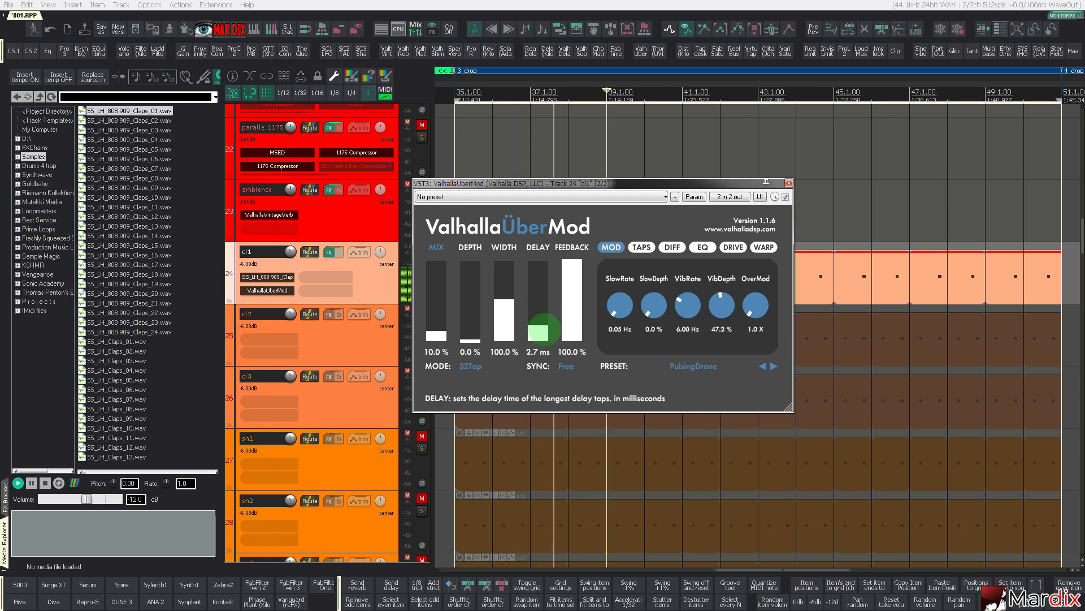
drag(509, 318, 570, 358)
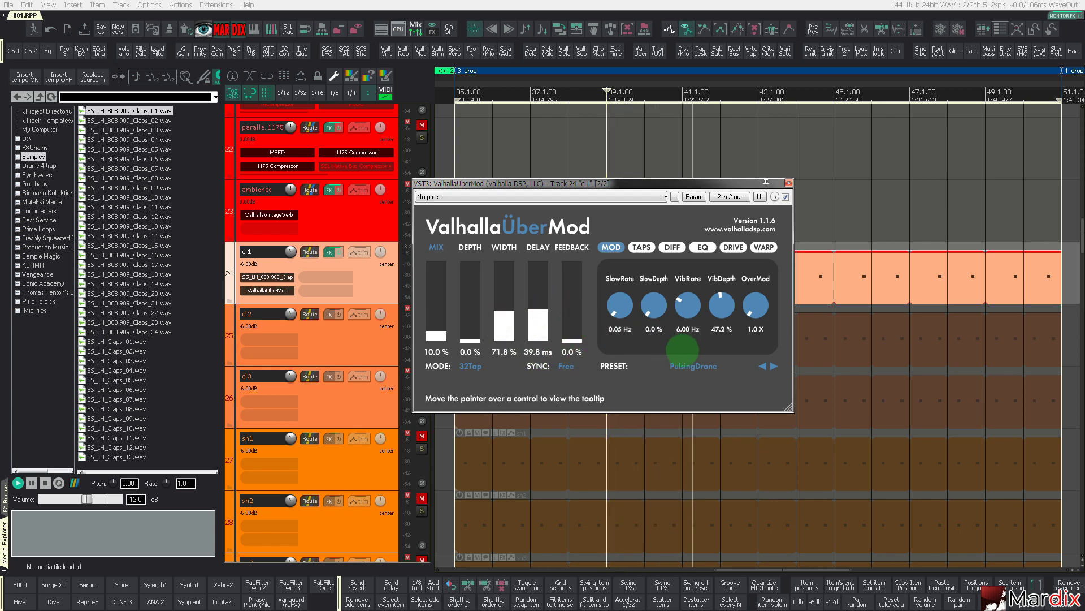
Advance ValhallaUberMod to the 1:4 Note Ping Pong preset, set the mix to about 34.5% and lock it
click(774, 365)
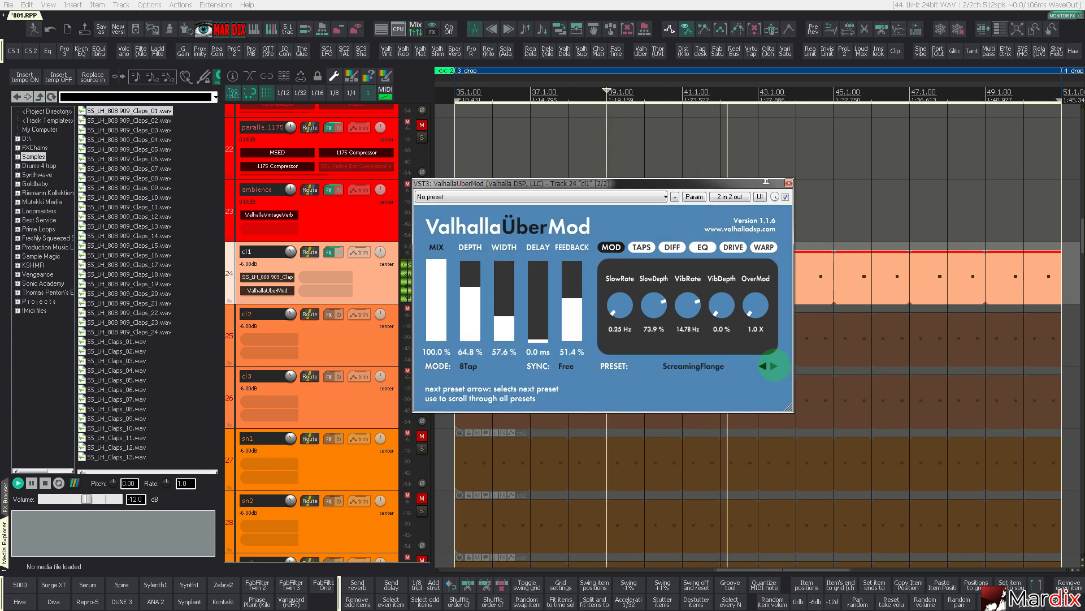
click(774, 365)
click(438, 315)
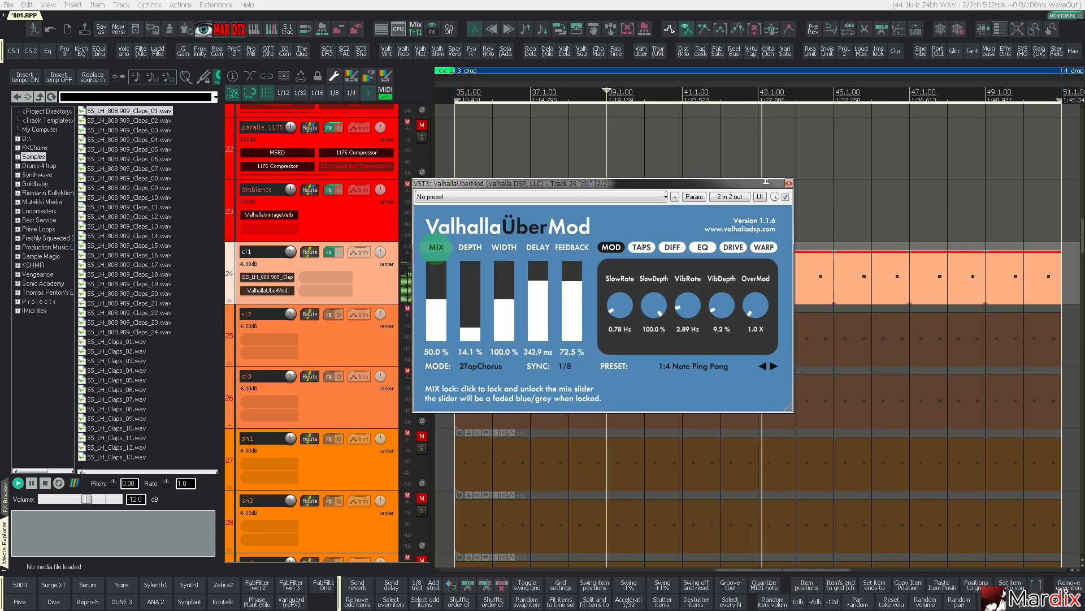
click(437, 246)
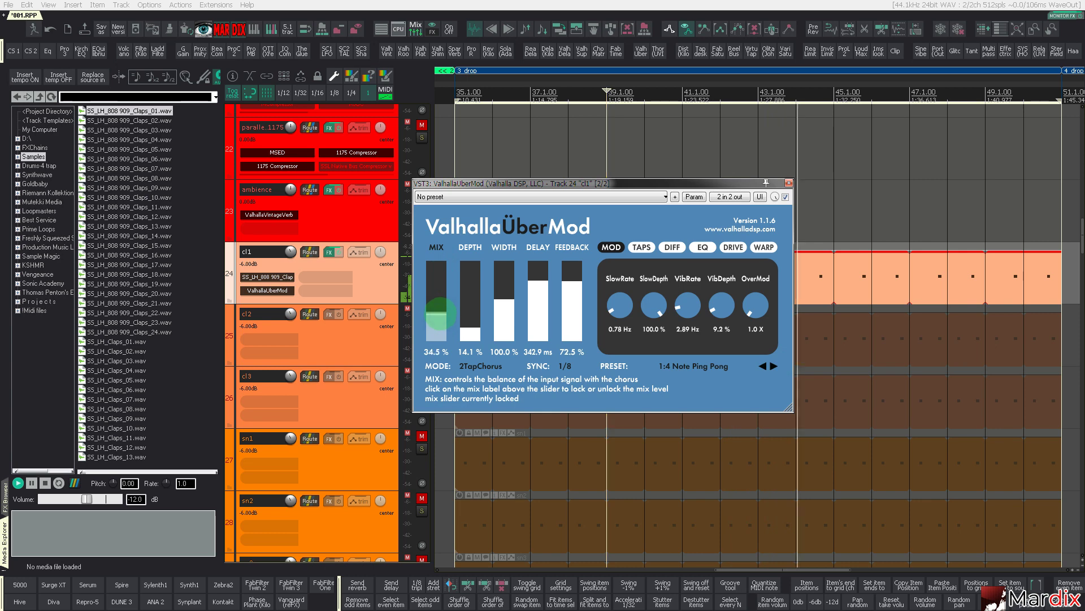
Audition other ValhallaUberMod presets on the clap, including AsymmetricalPingPong and WarmNwarbly
click(772, 365)
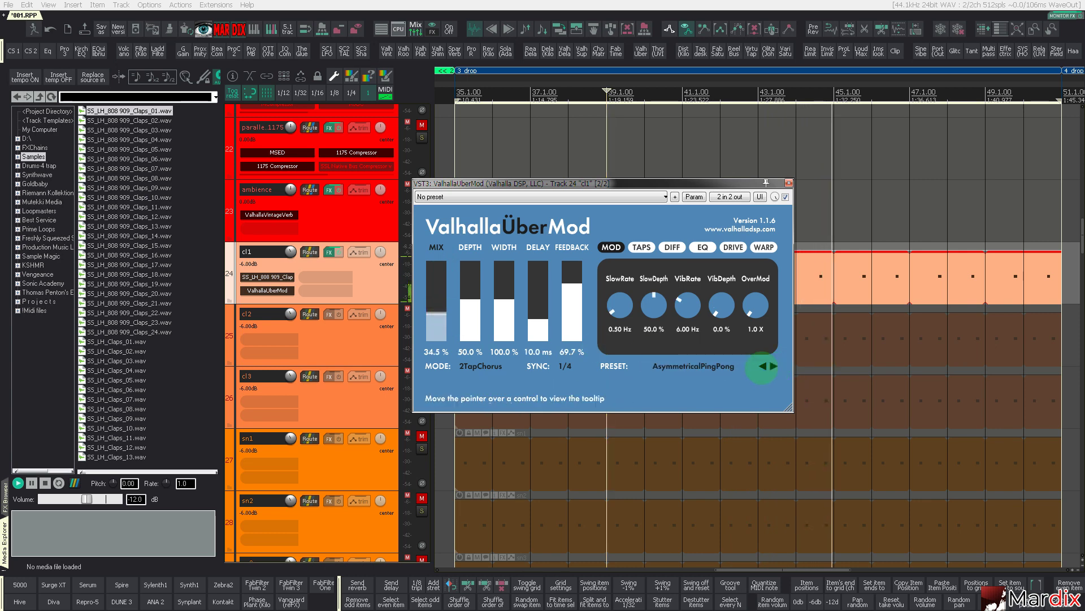
click(745, 365)
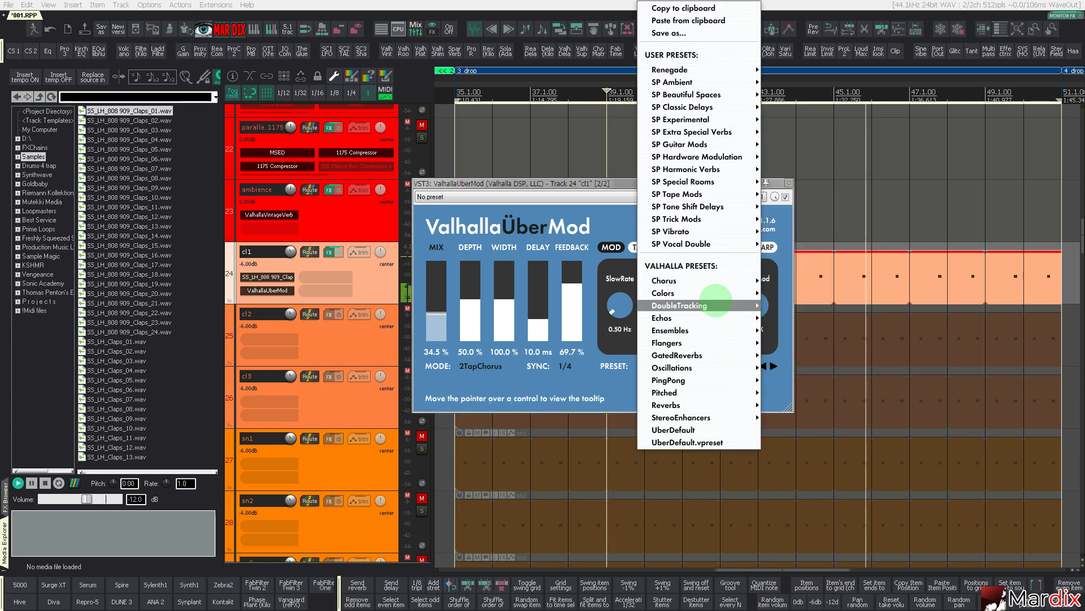
mouse_move(715, 305)
click(815, 305)
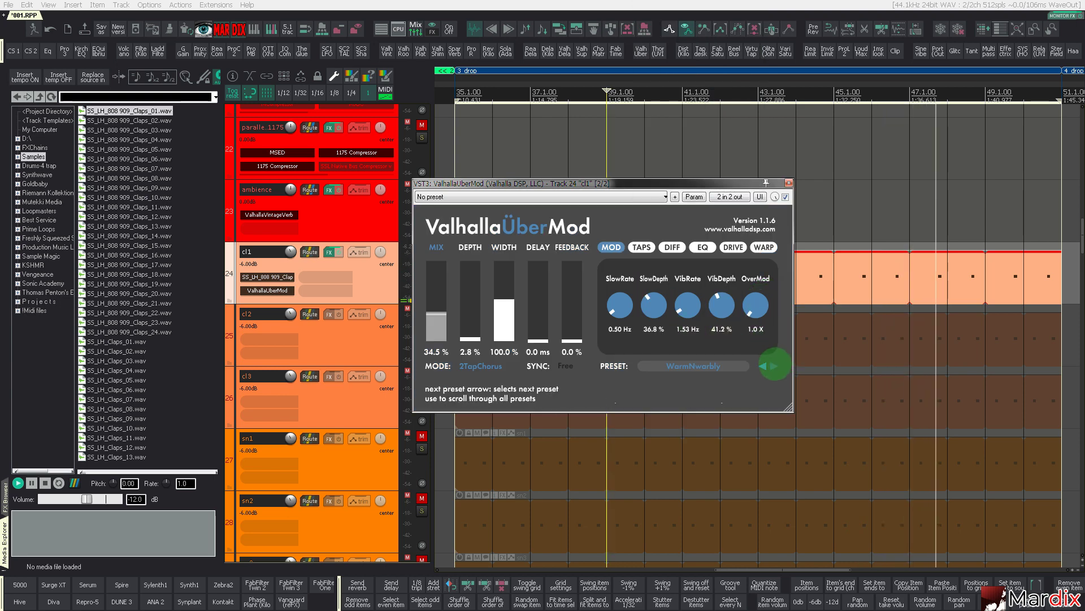
click(775, 366)
Load the WarpedTape preset from the Echos category and close ValhallaUberMod
click(761, 364)
mouse_move(701, 318)
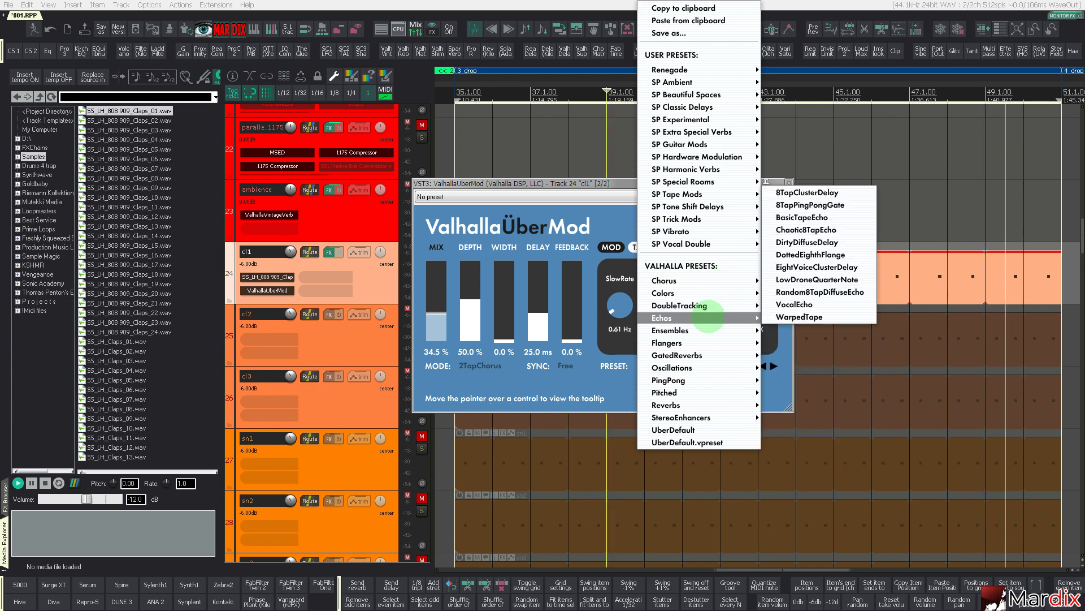
click(791, 317)
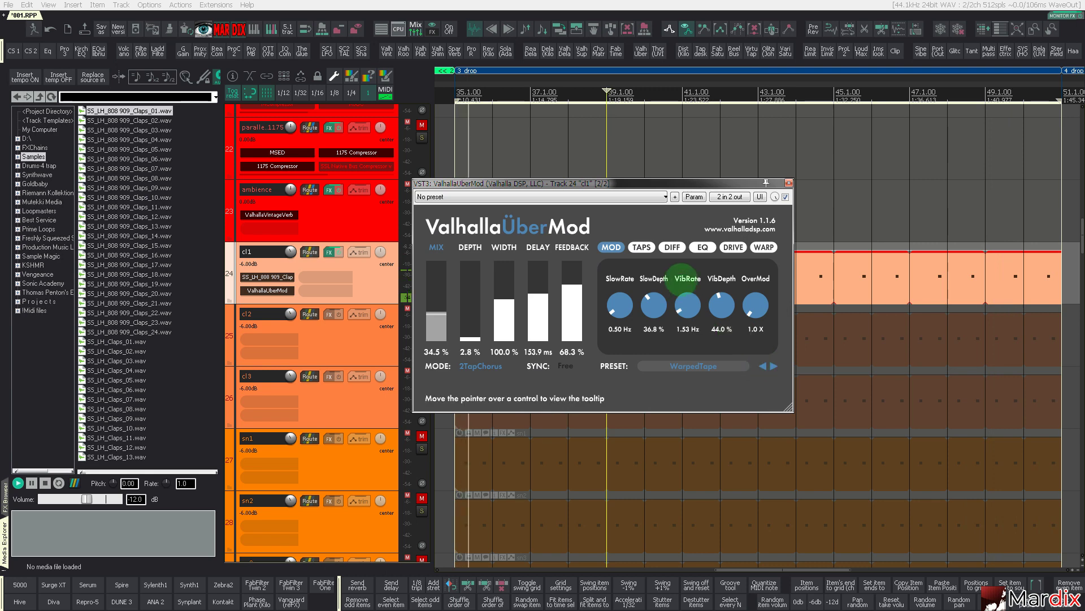
click(789, 183)
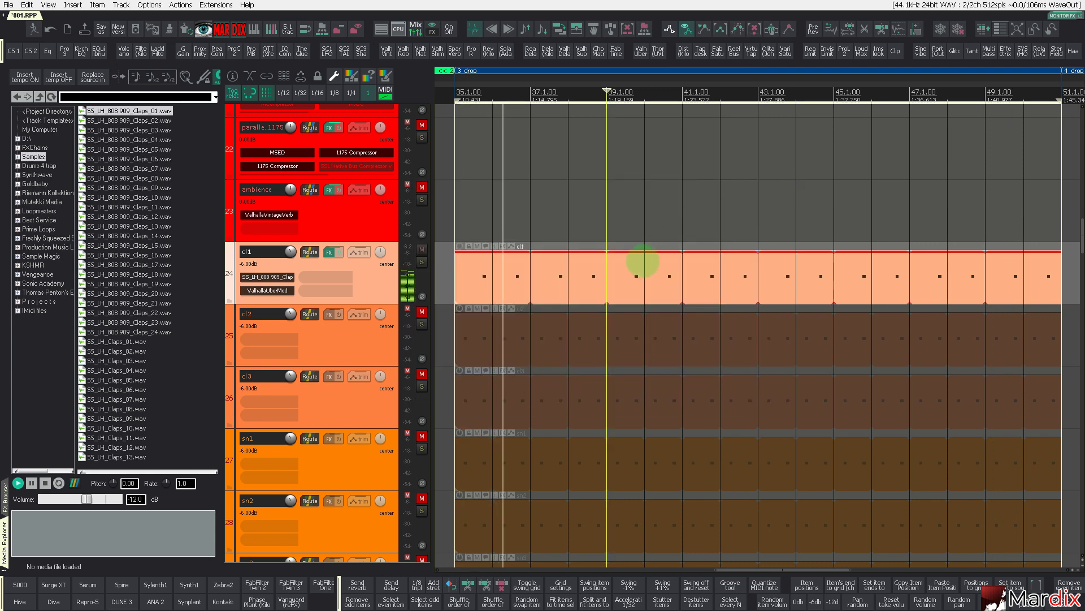
Open cl1's MIDI item and delete the claps in bars 36 and 37
scroll(600, 281, down, 2)
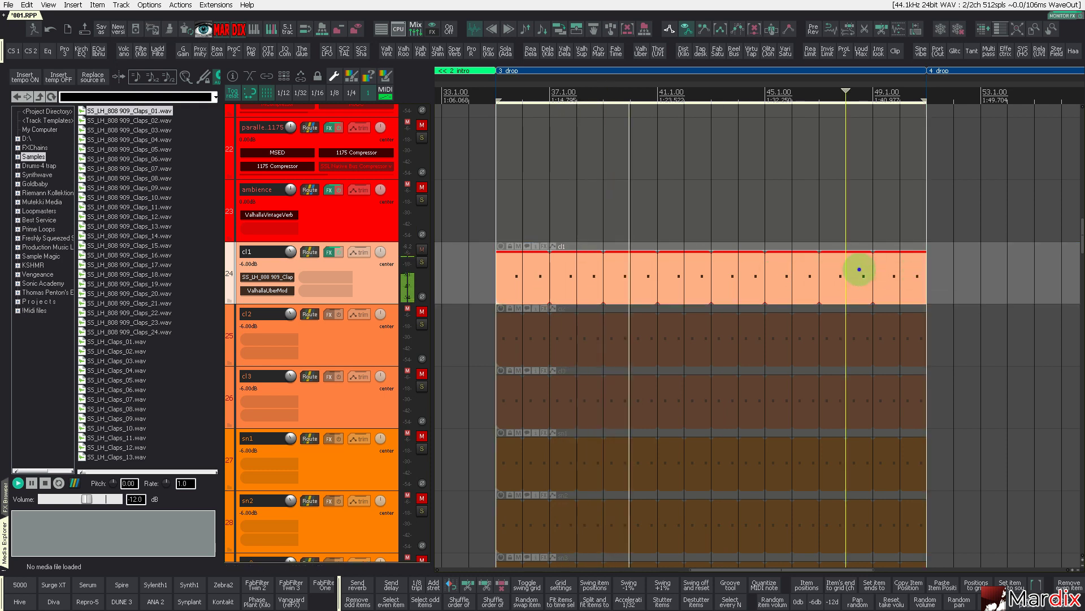
double_click(859, 269)
key(Down)
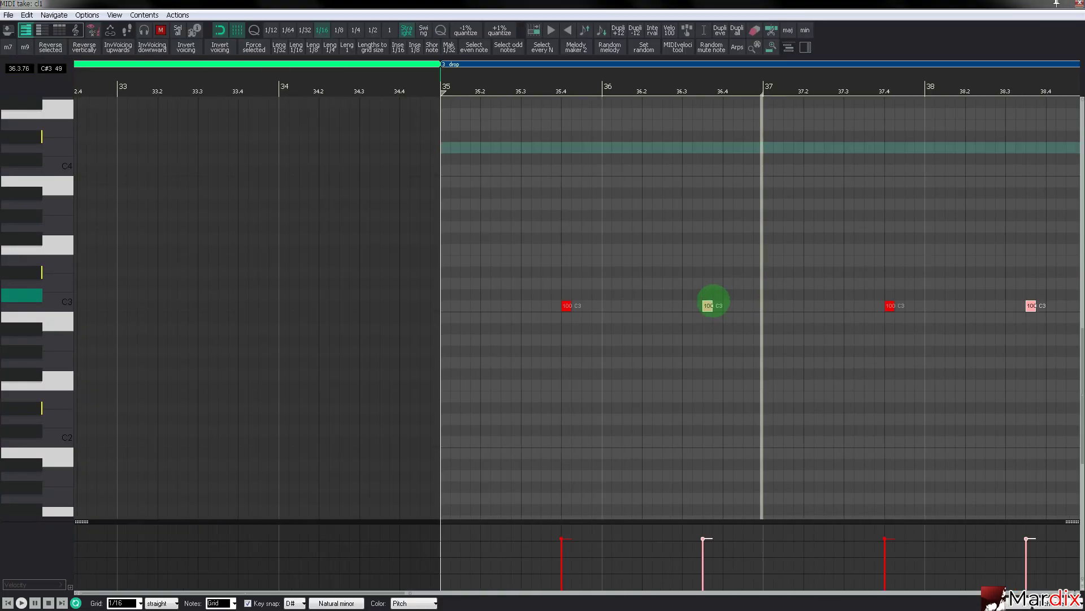
key(space)
drag(682, 275, 737, 336)
key(Delete)
drag(730, 270, 900, 343)
key(Delete)
Delete the claps in bars 38 and 42, move the bar-39 clap an eighth note earlier, and close the MIDI editor
scroll(452, 135, down, 3)
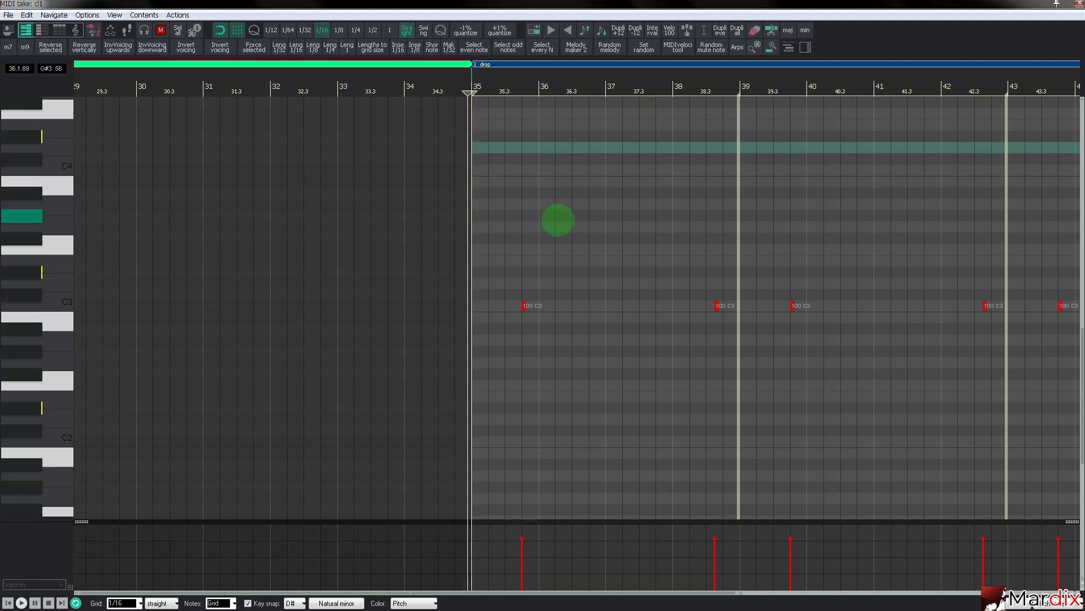
scroll(735, 257, up, 2)
scroll(741, 262, up, 2)
scroll(698, 257, down, 4)
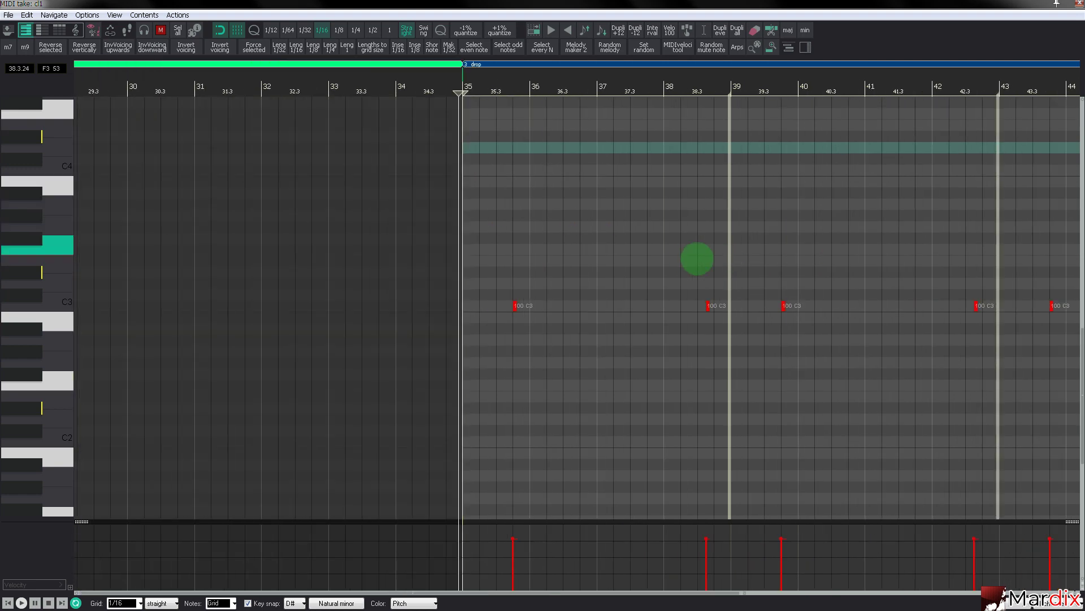
scroll(700, 262, up, 6)
scroll(708, 263, down, 4)
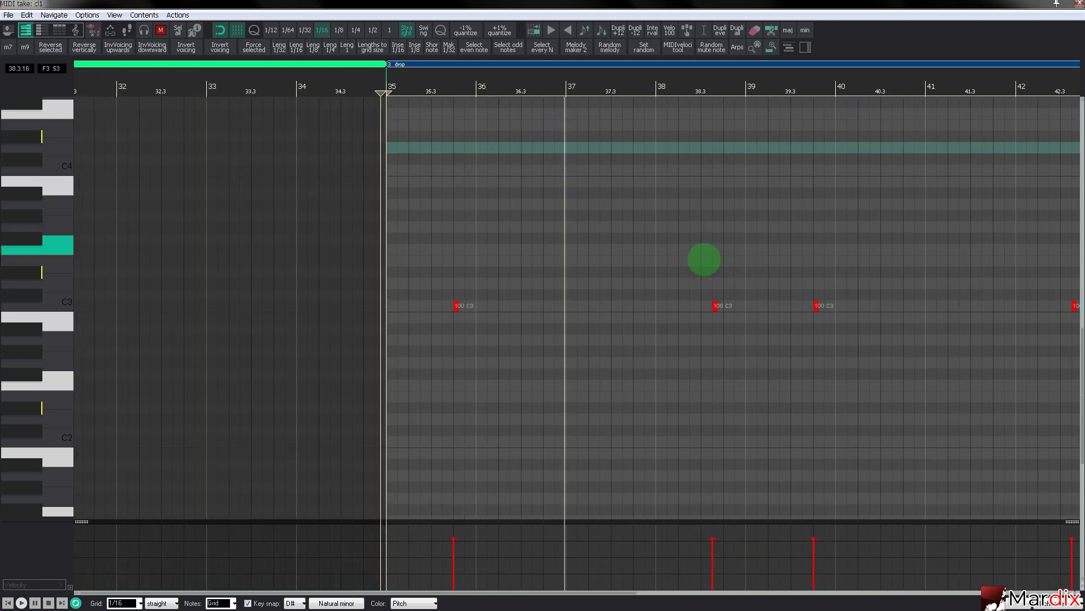
scroll(715, 300, down, 5)
scroll(746, 304, up, 6)
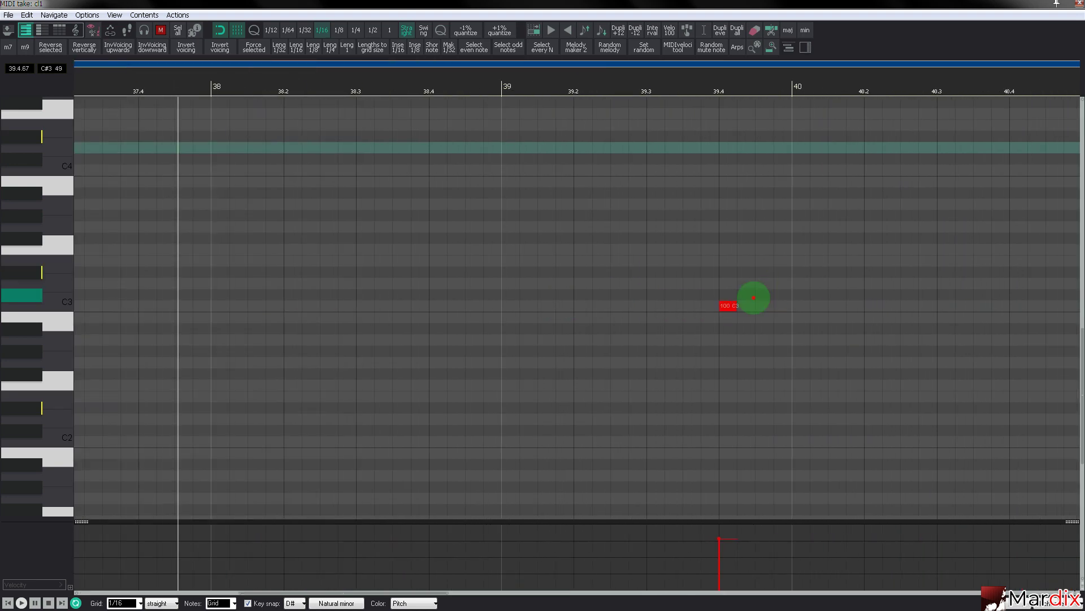
scroll(702, 328, down, 3)
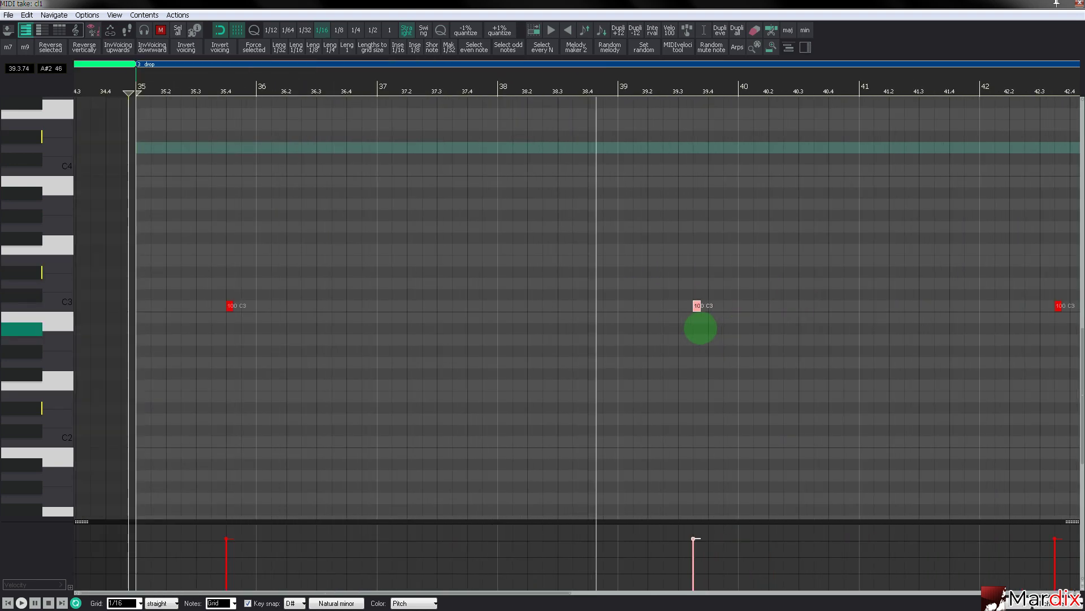
scroll(701, 328, down, 1)
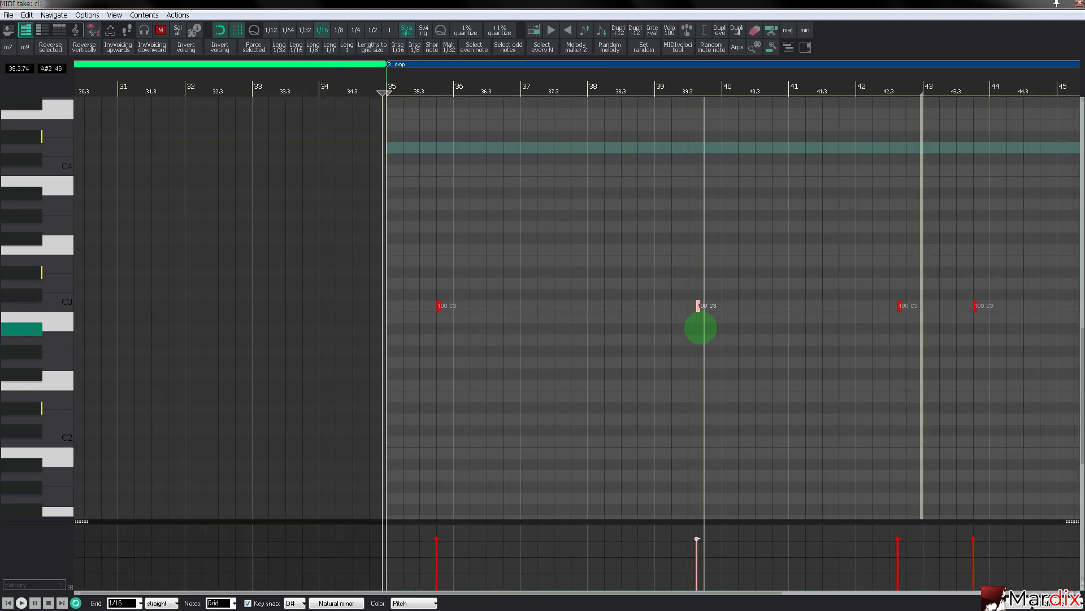
drag(839, 292, 921, 351)
key(Delete)
key(Escape)
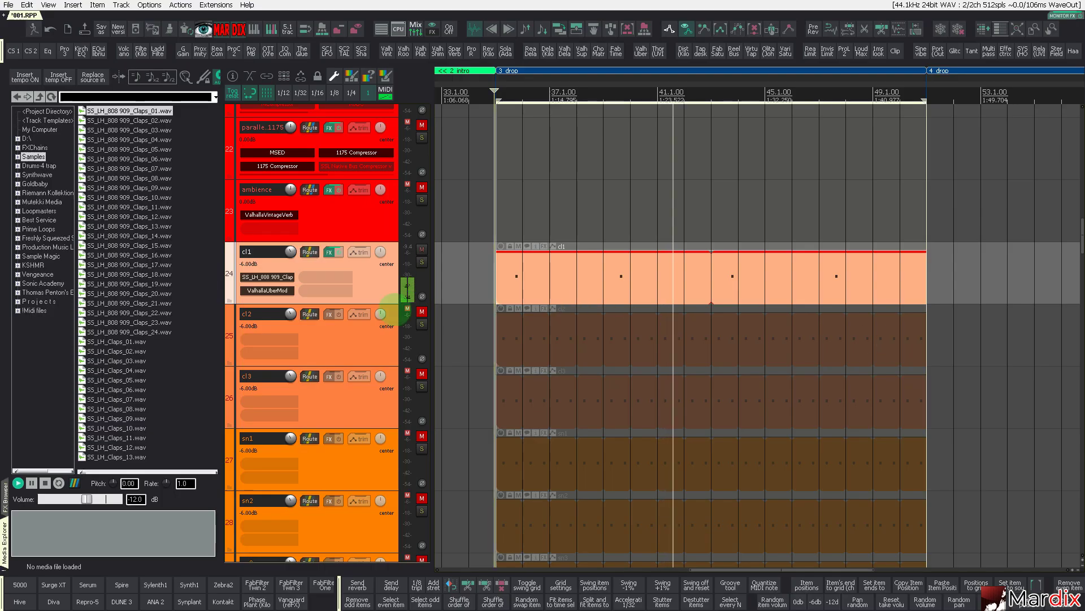
Swap the sample in cl1's ReaSamplOmatic5000 to SS_LH_808 909_Claps_02.wav and close the sampler
click(267, 276)
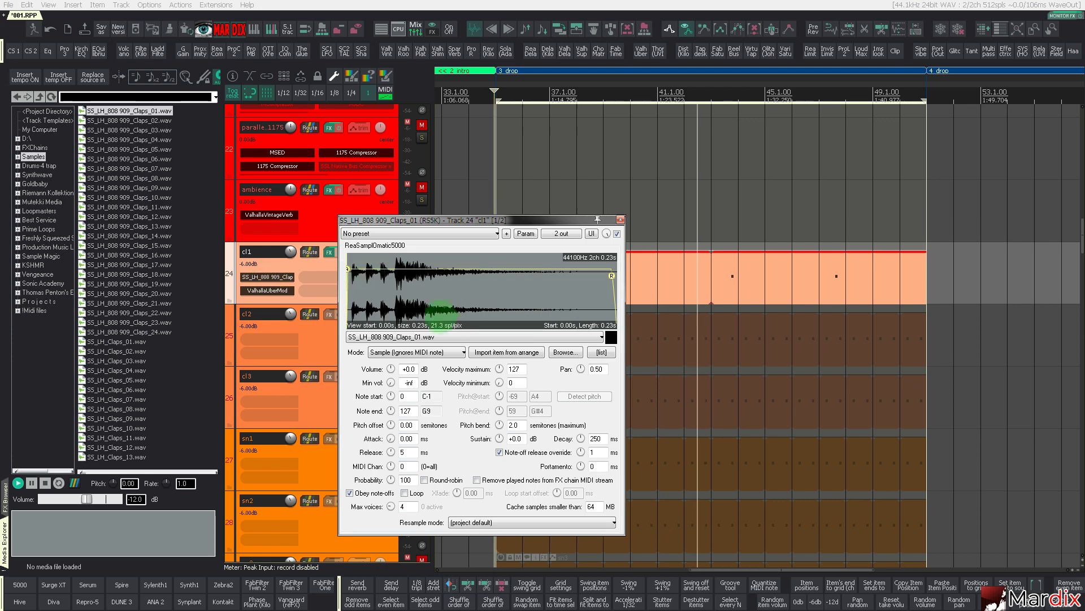
click(451, 336)
click(452, 335)
scroll(452, 335, down, 1)
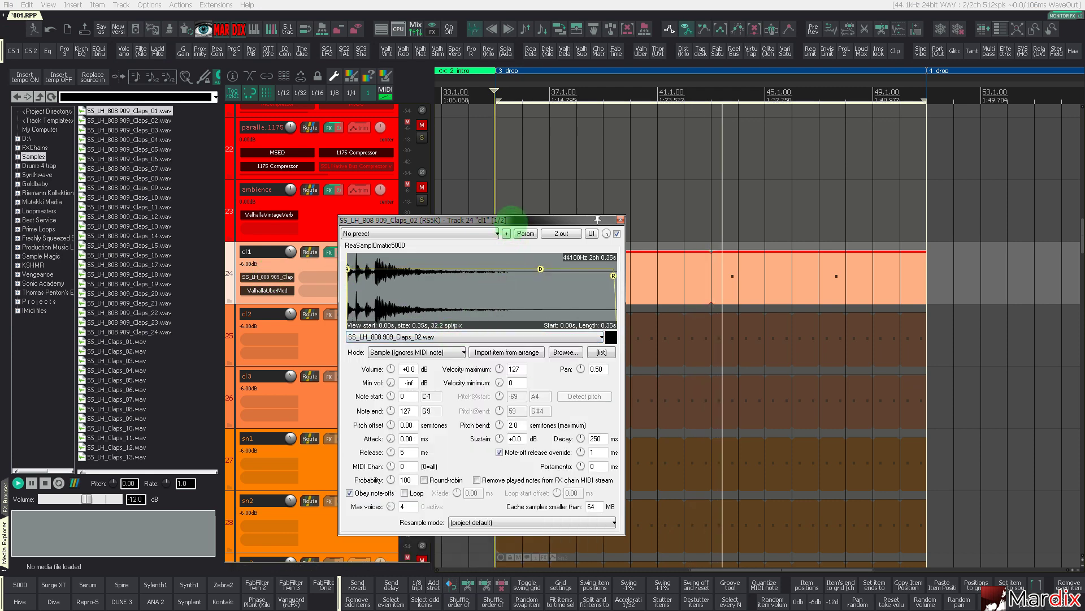
drag(509, 220, 551, 267)
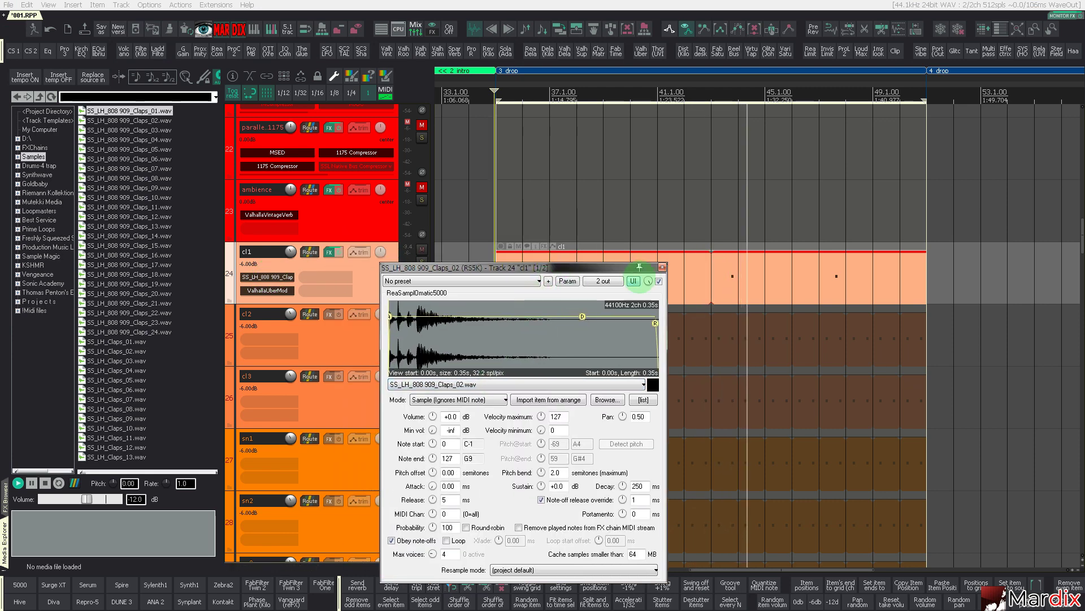
click(663, 267)
Shrink the track heights to overview the project and add ReaEQ to the cl1 track
click(491, 225)
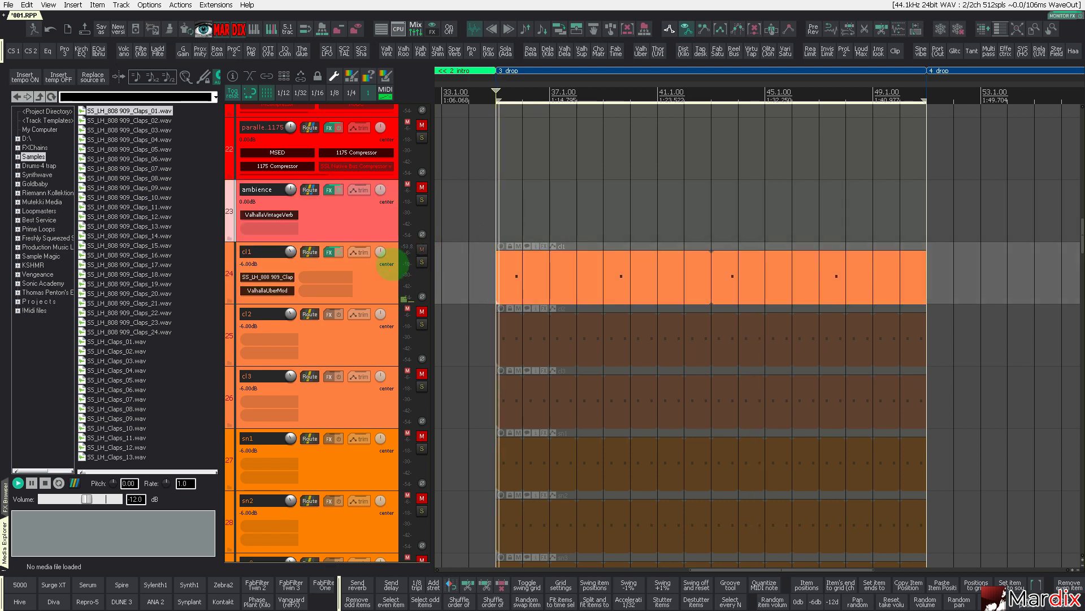
scroll(380, 276, up, 2)
scroll(384, 272, down, 5)
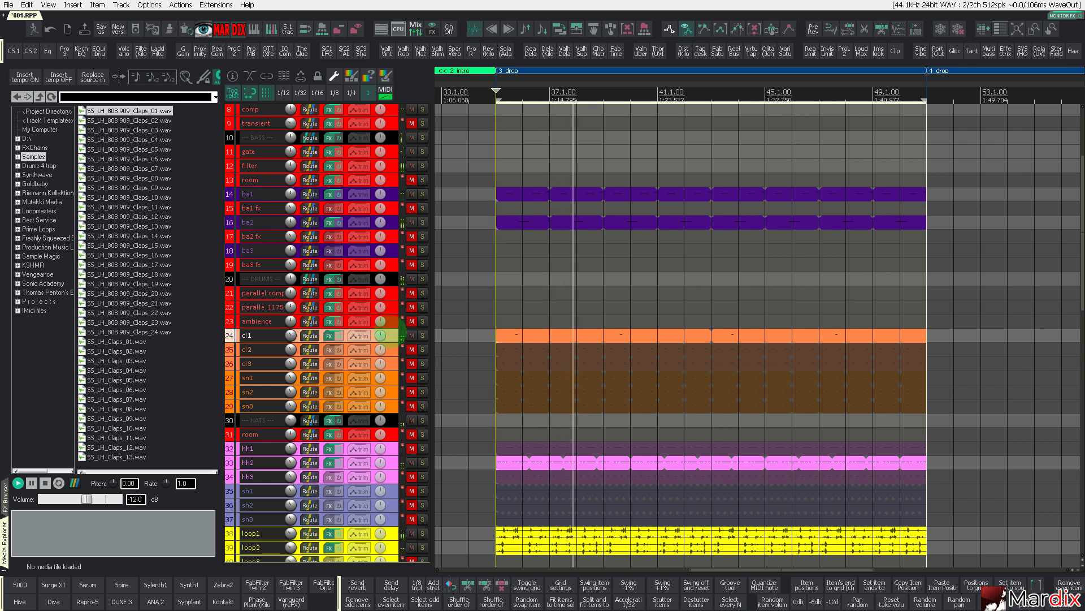
key(e)
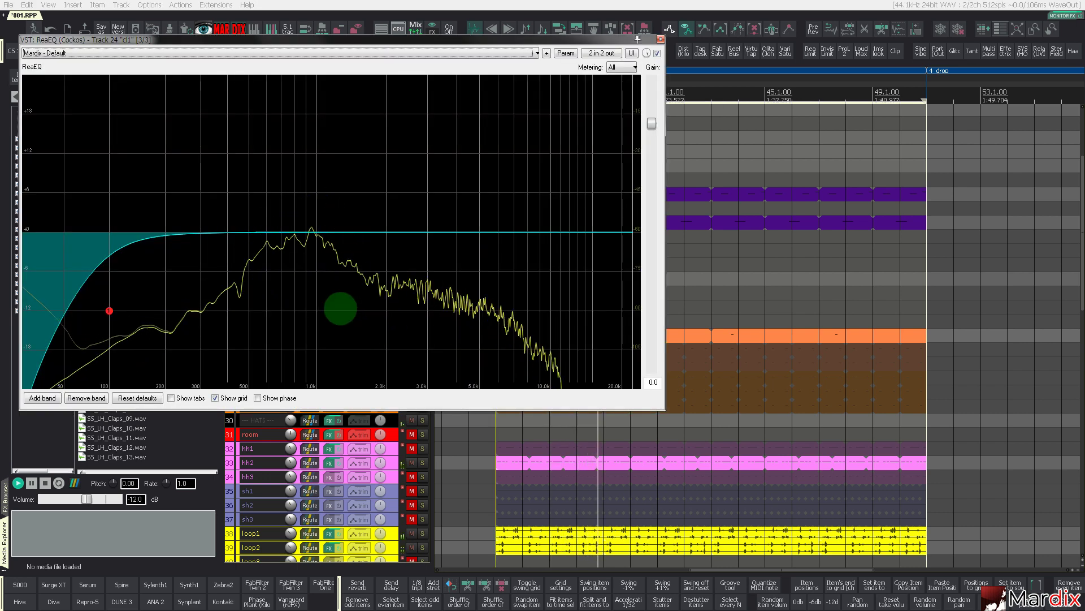
Raise the high-pass cutoff in cl1's ReaEQ and place a notch band at about 1240 Hz
drag(109, 310, 152, 311)
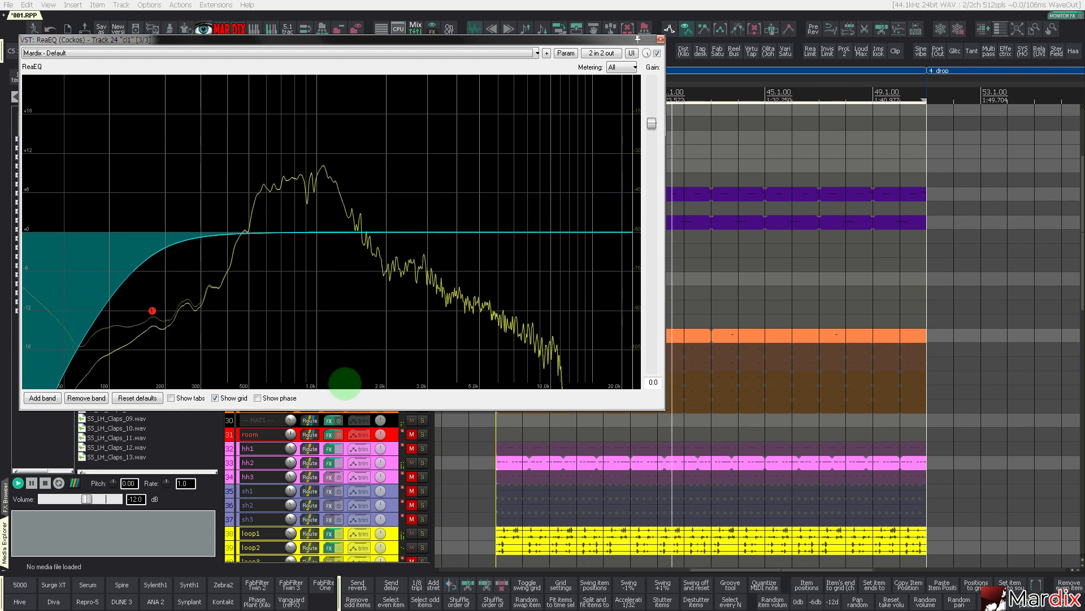
drag(350, 376, 332, 388)
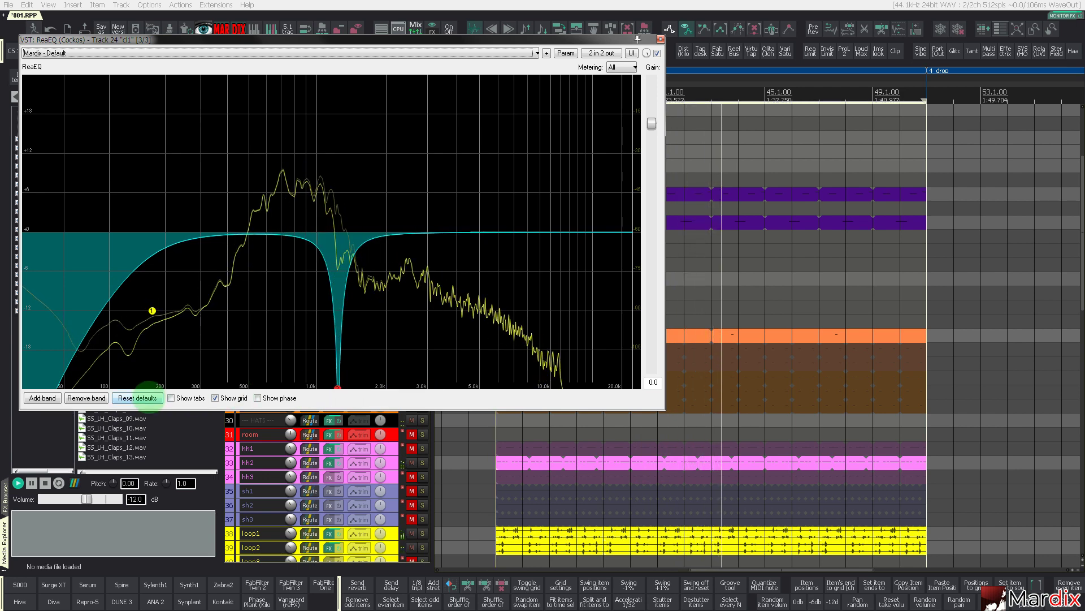
Show the band tabs and set the notch to 0.0 dB gain, 4.00 octaves bandwidth and about 9860 Hz
click(171, 397)
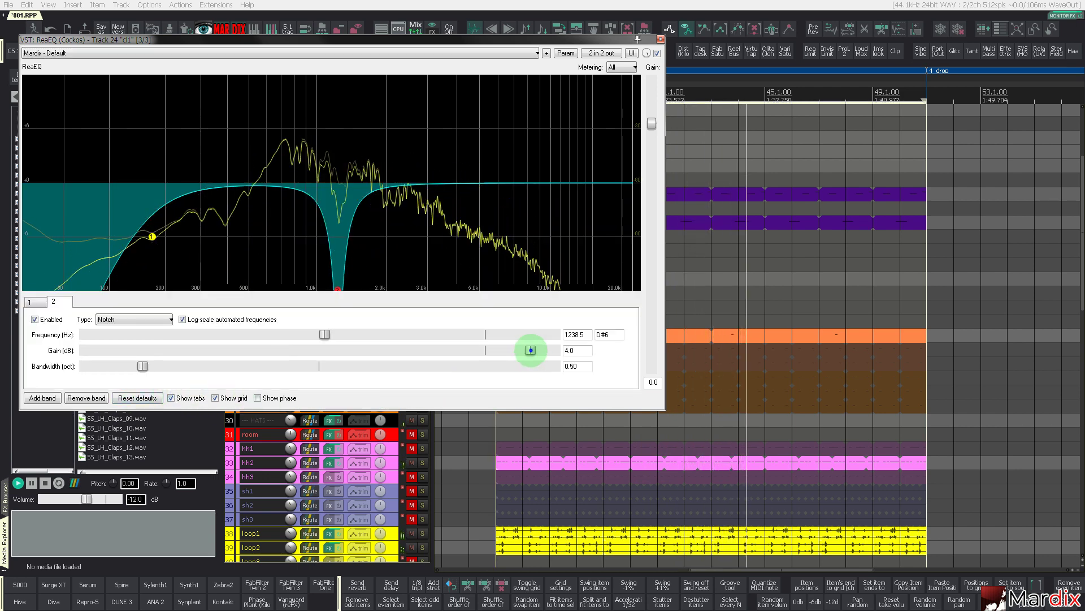
double_click(530, 350)
drag(325, 334, 374, 335)
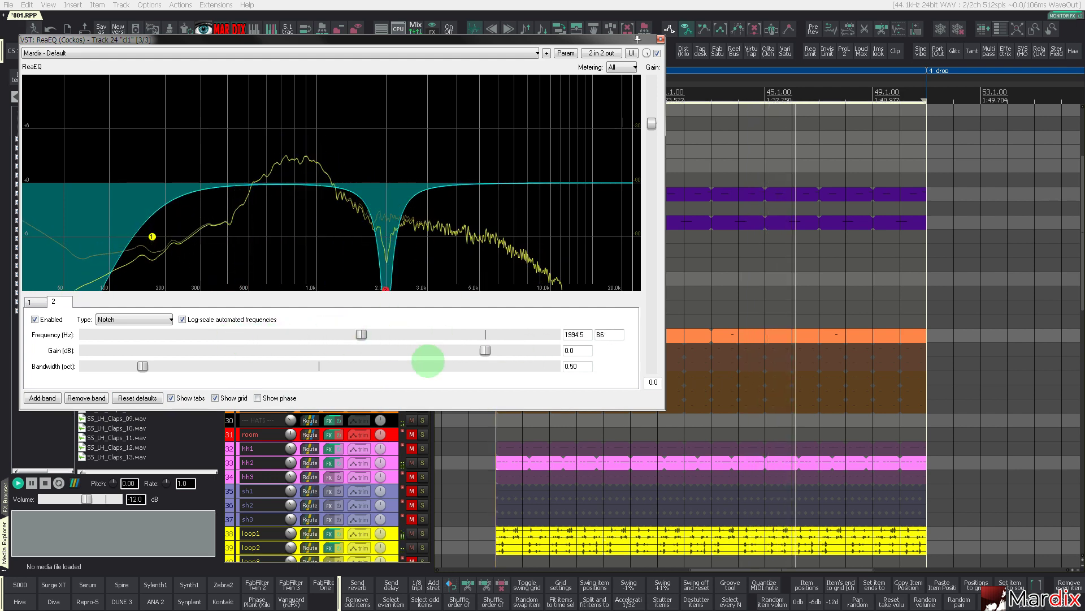
drag(138, 366, 571, 363)
drag(361, 334, 474, 334)
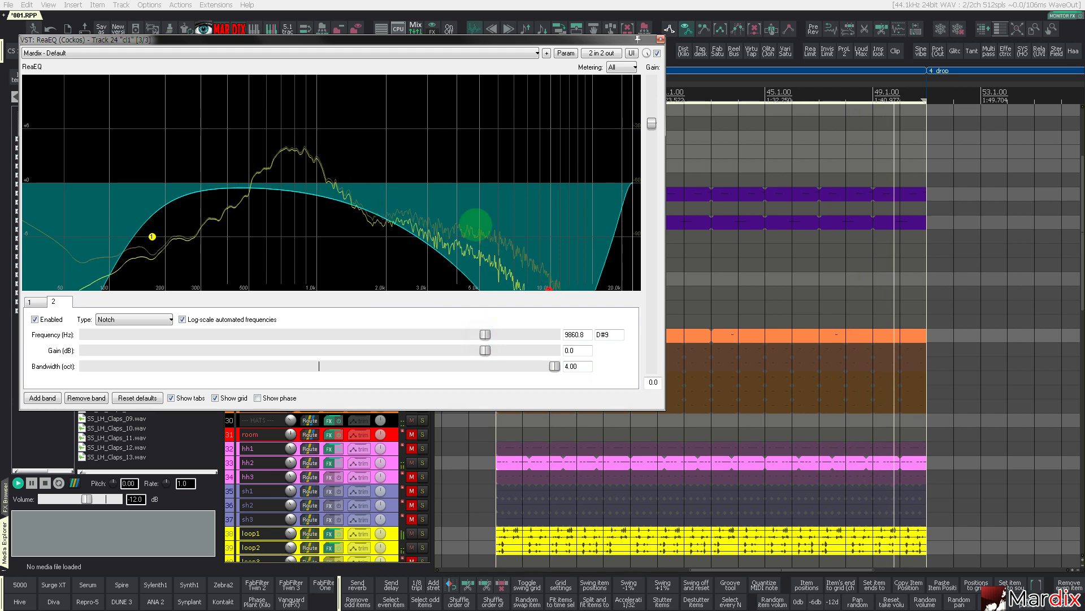
Modulate the notch frequency with a tempo-synced sine LFO at a speed of 8 QN, and close the modulation settings
click(566, 53)
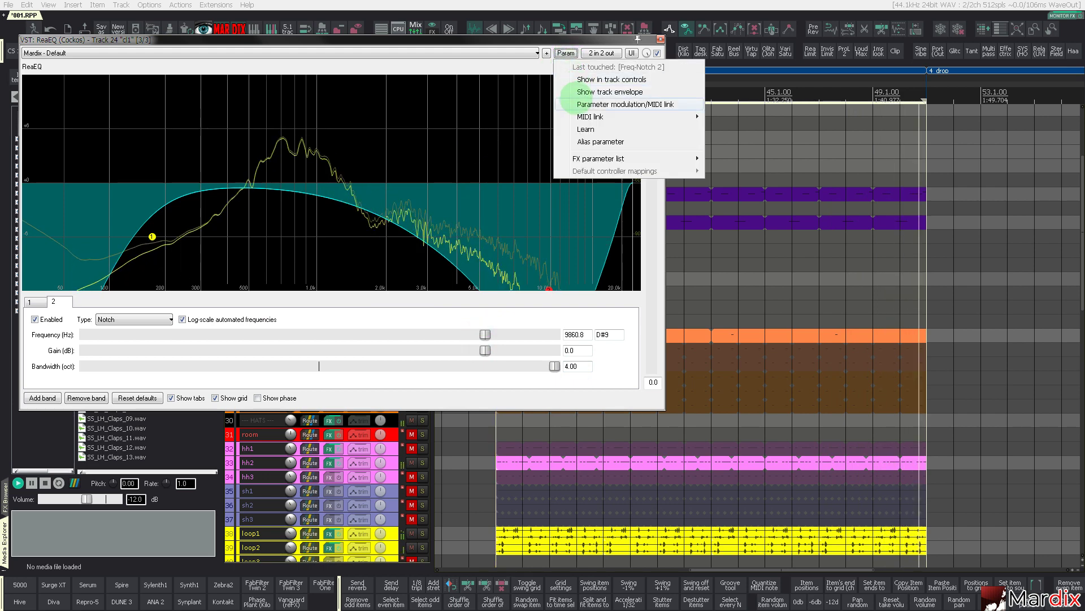
click(574, 104)
click(24, 89)
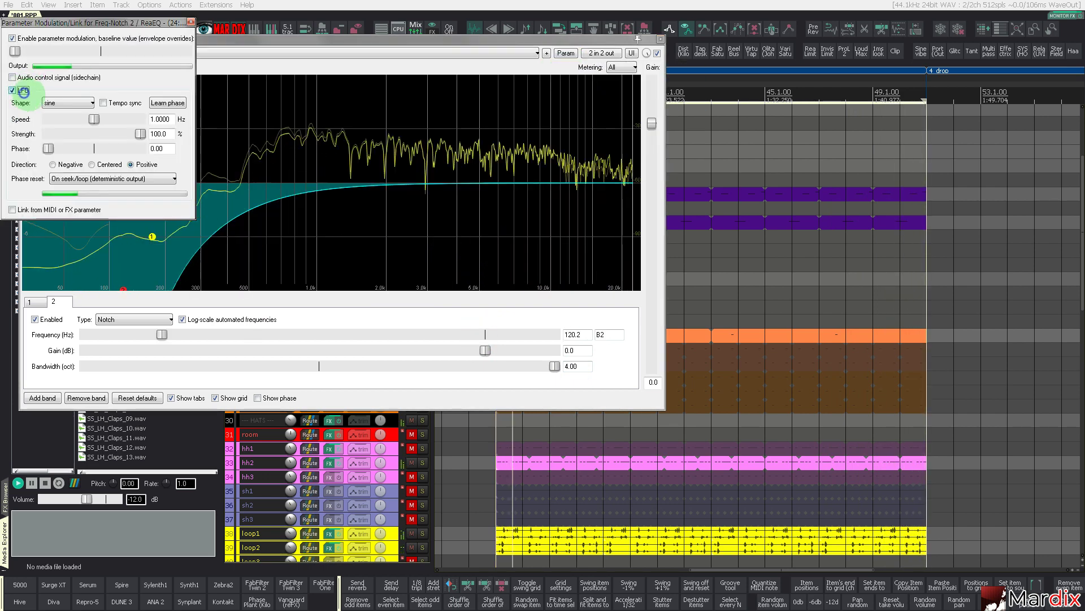
click(104, 102)
drag(90, 119, 45, 120)
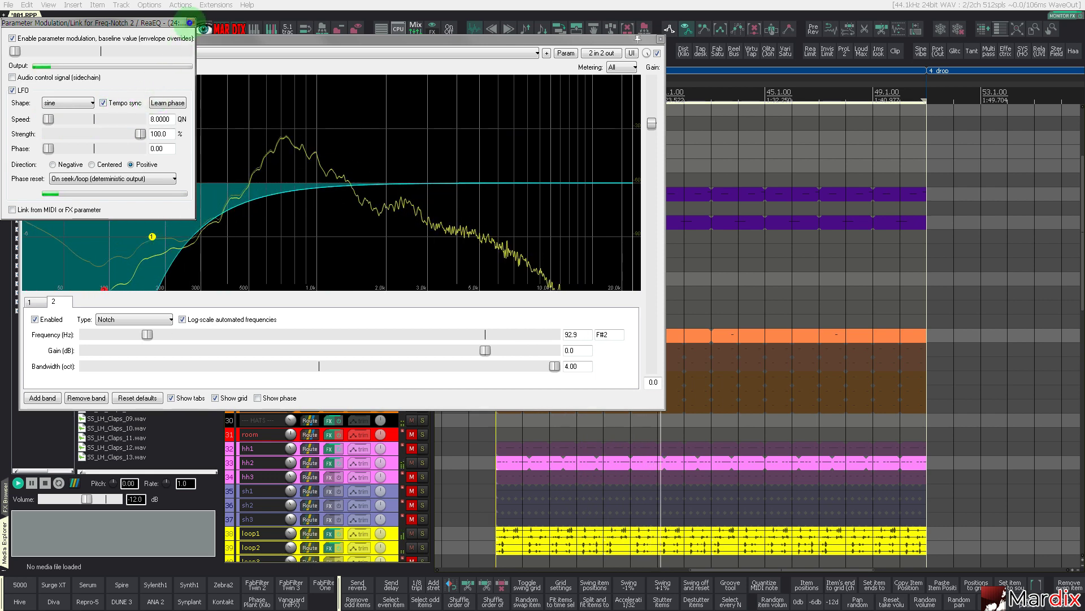
click(190, 22)
Hide ReaEQ's band tabs, move the plug-in window out of the way and close it
drag(210, 118, 207, 388)
click(189, 396)
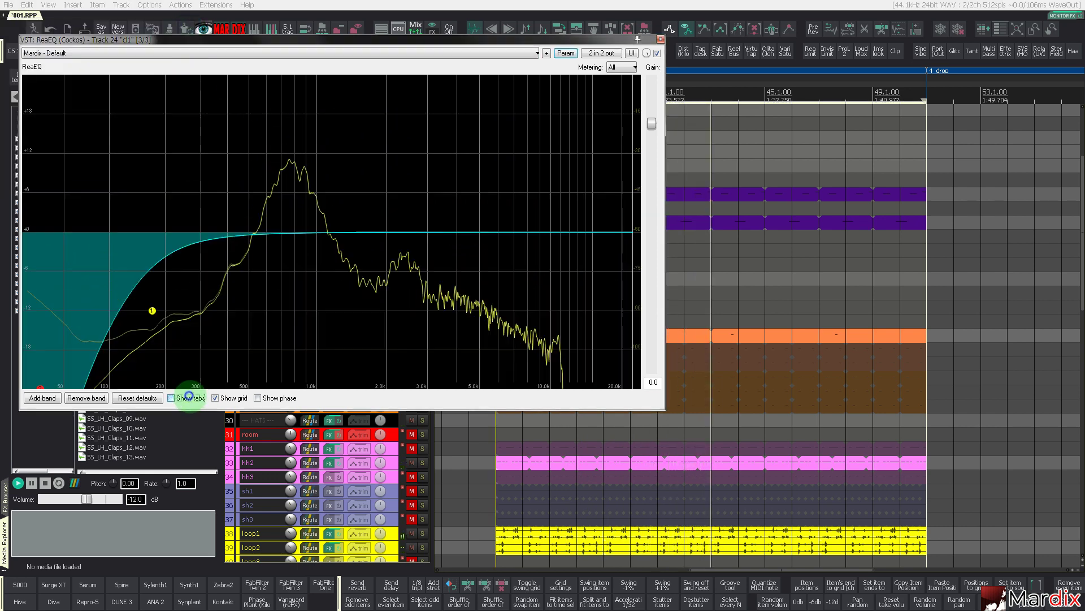
drag(395, 40, 695, 170)
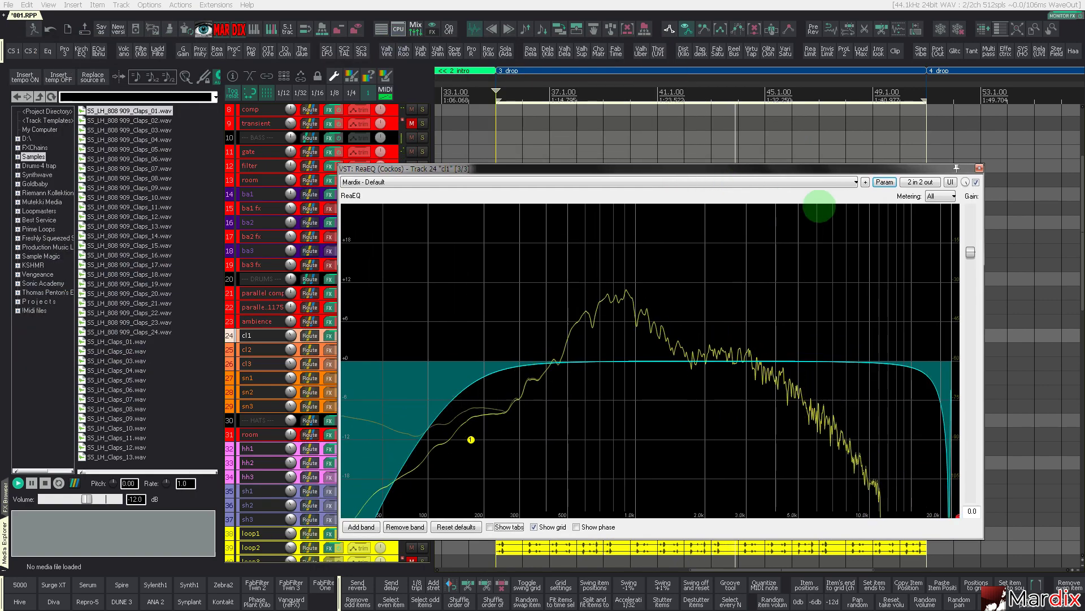
key(Escape)
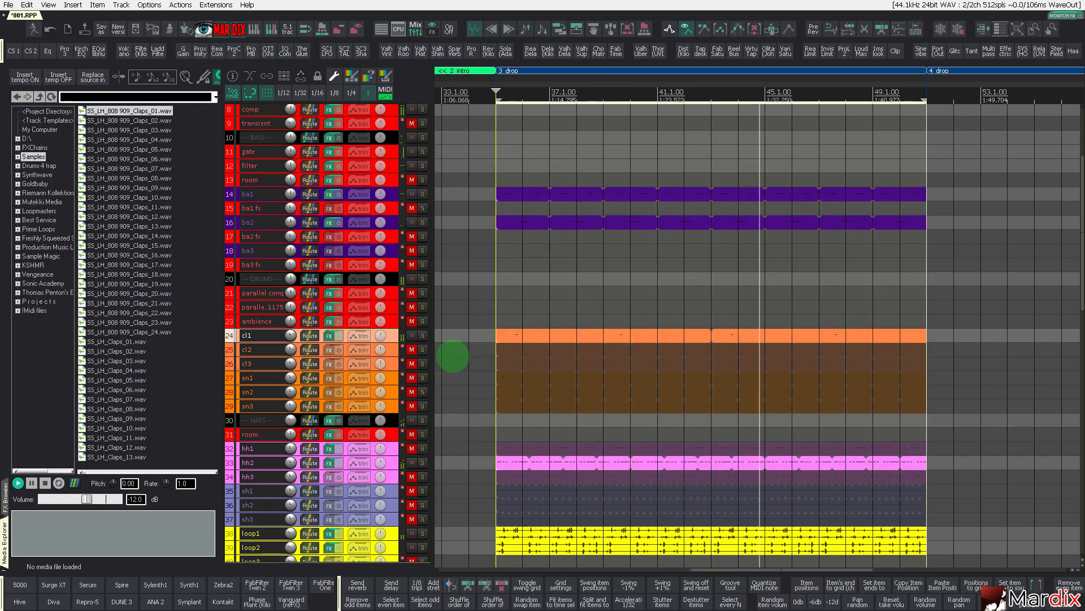
Raise the ValhallaUberMod mix slightly in cl1's effects chain
click(329, 335)
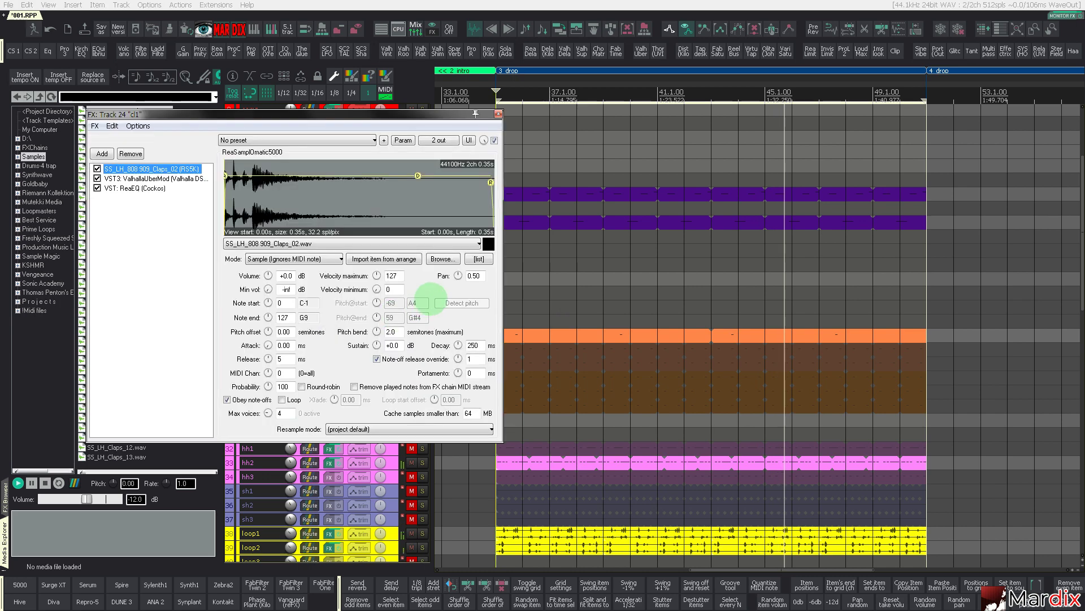
click(155, 178)
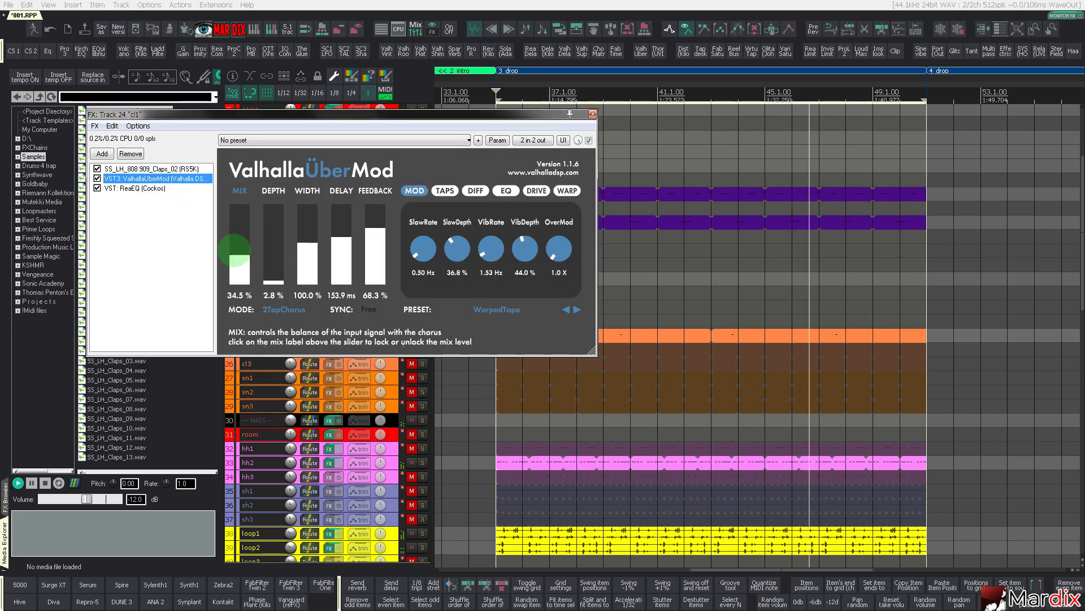
mouse_move(239, 252)
mouse_down()
mouse_move(243, 269)
mouse_move(239, 243)
mouse_up()
Swap cl1's ReaSamplOmatic5000 sample to SS_LH_808 909_Claps_04.wav and close the effects chain
click(151, 169)
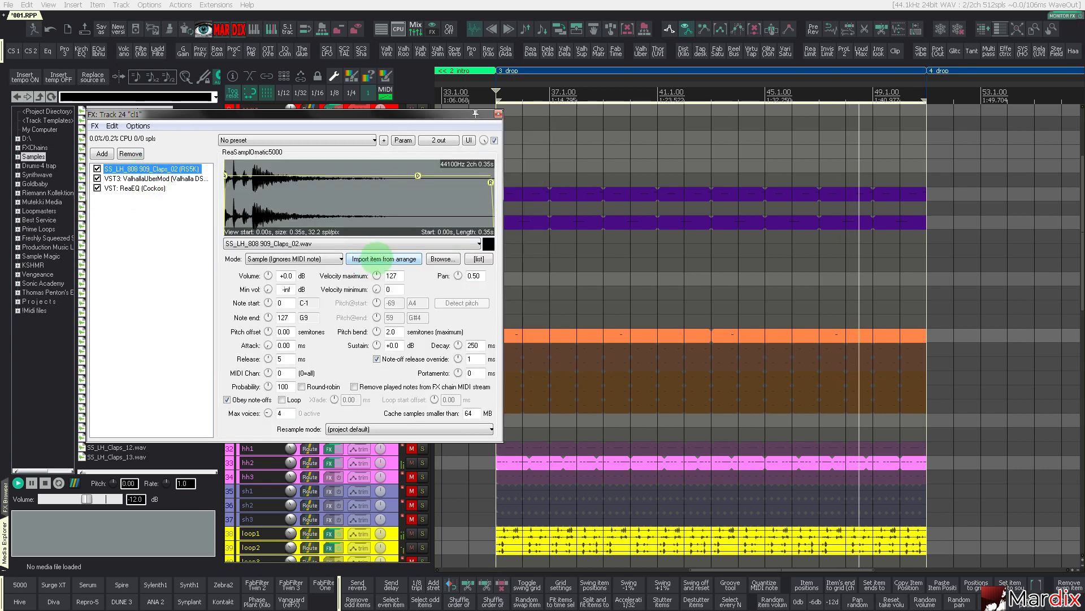
scroll(362, 244, down, 1)
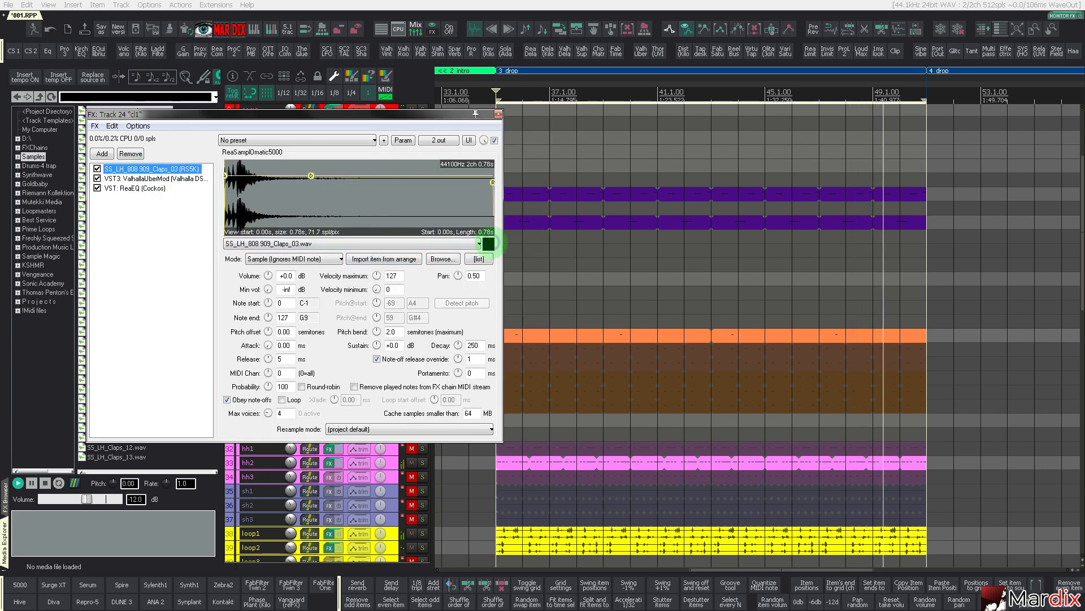
scroll(452, 243, down, 1)
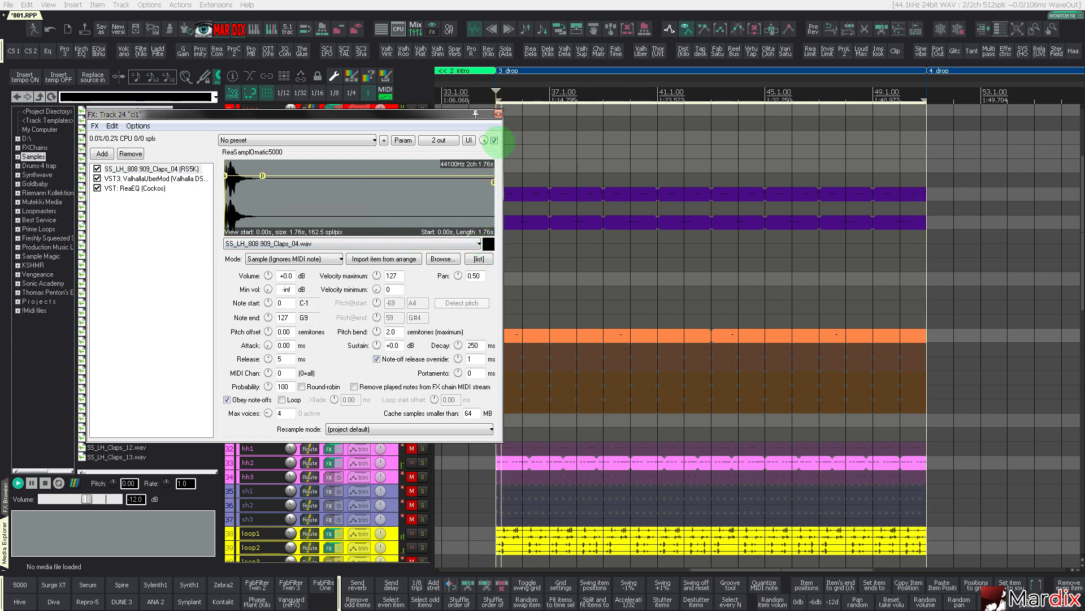
click(498, 114)
Solo cl1 briefly to hear the processed clap on its own, and unsolo it
scroll(374, 264, down, 5)
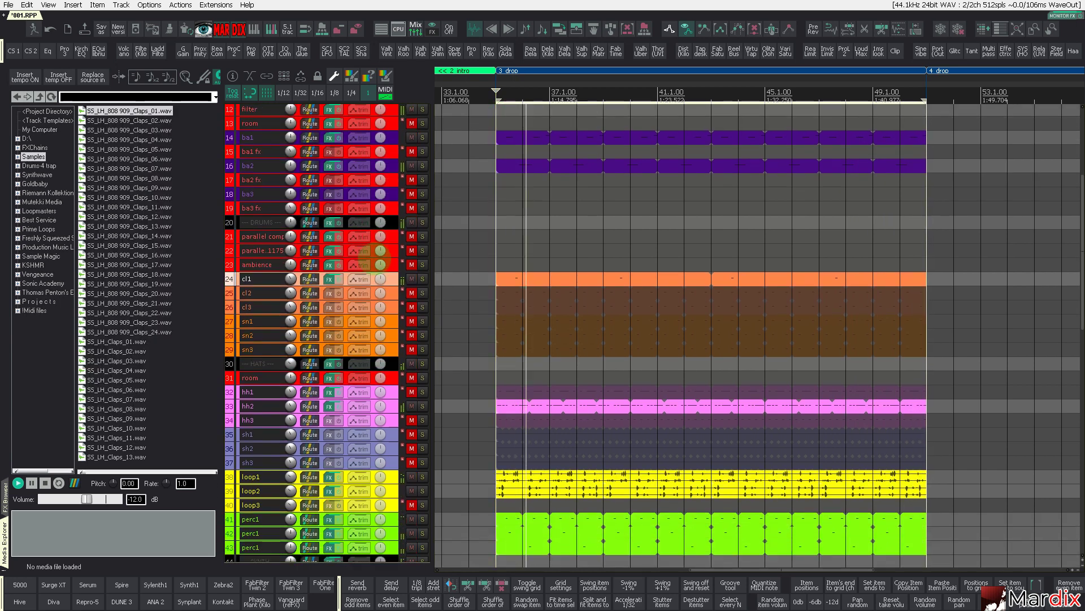
scroll(370, 264, down, 2)
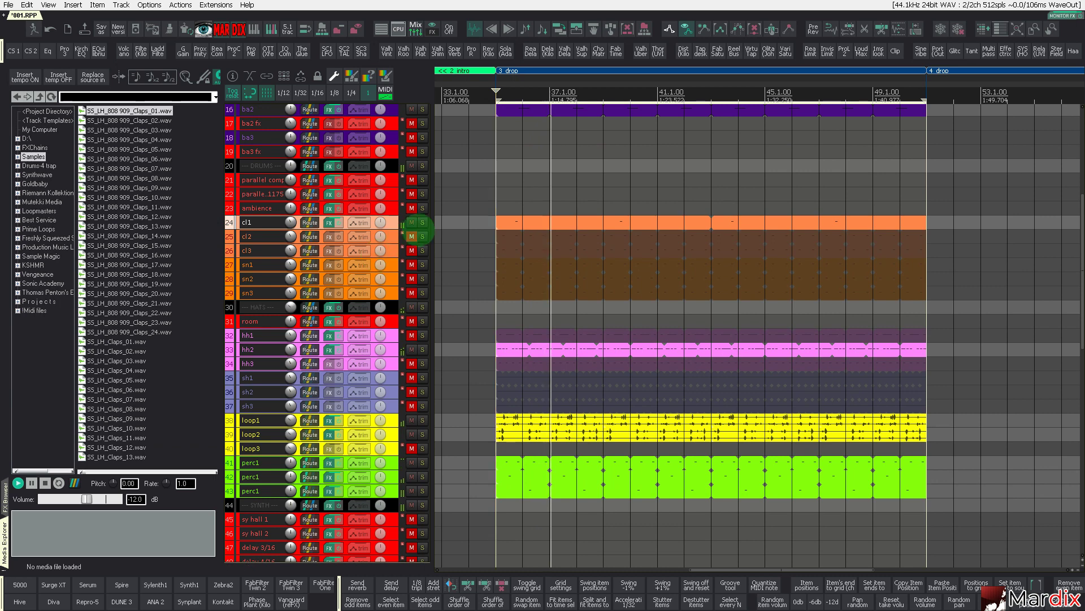
click(422, 222)
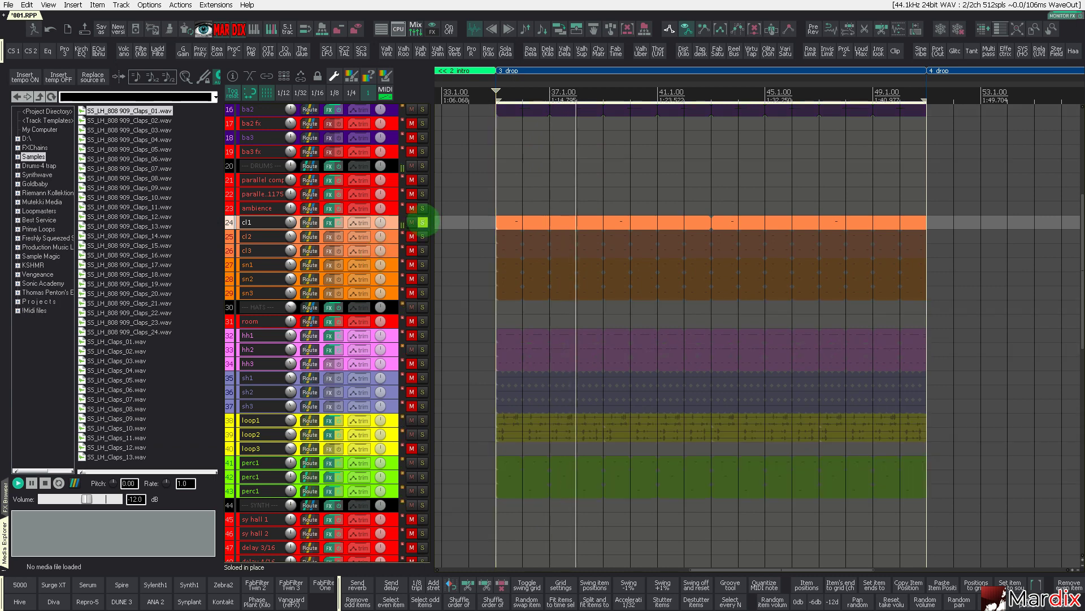
click(422, 222)
Unmute cl2 to try the second clap layer, and mute it again
click(393, 236)
click(404, 238)
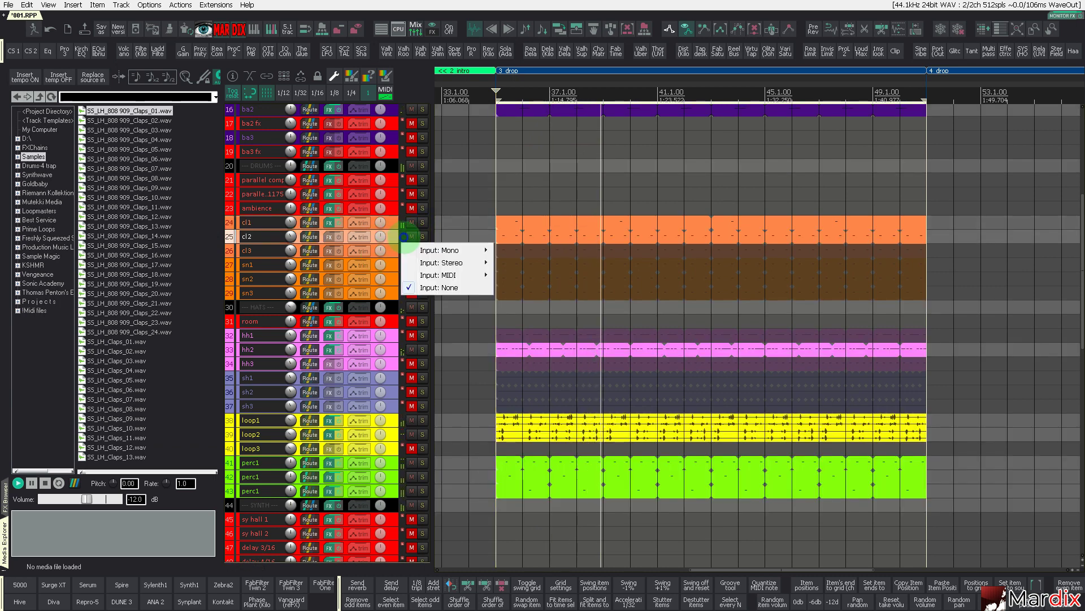
click(412, 237)
Solo the ba1 bass track briefly to hear it on its own, and unsolo it
scroll(390, 246, down, 1)
scroll(390, 250, down, 3)
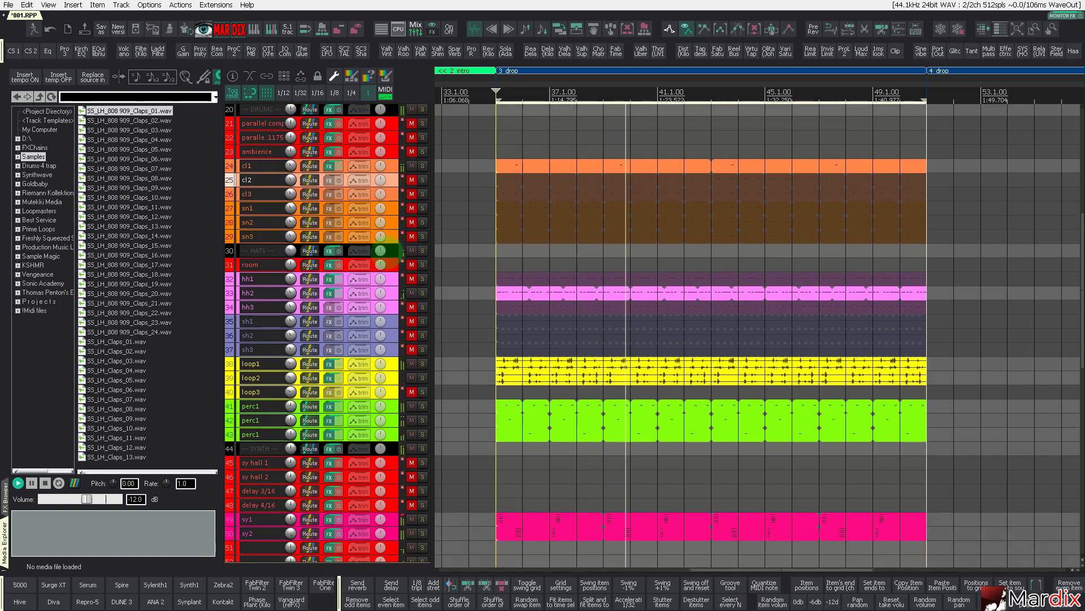
scroll(390, 251, up, 3)
scroll(387, 248, up, 8)
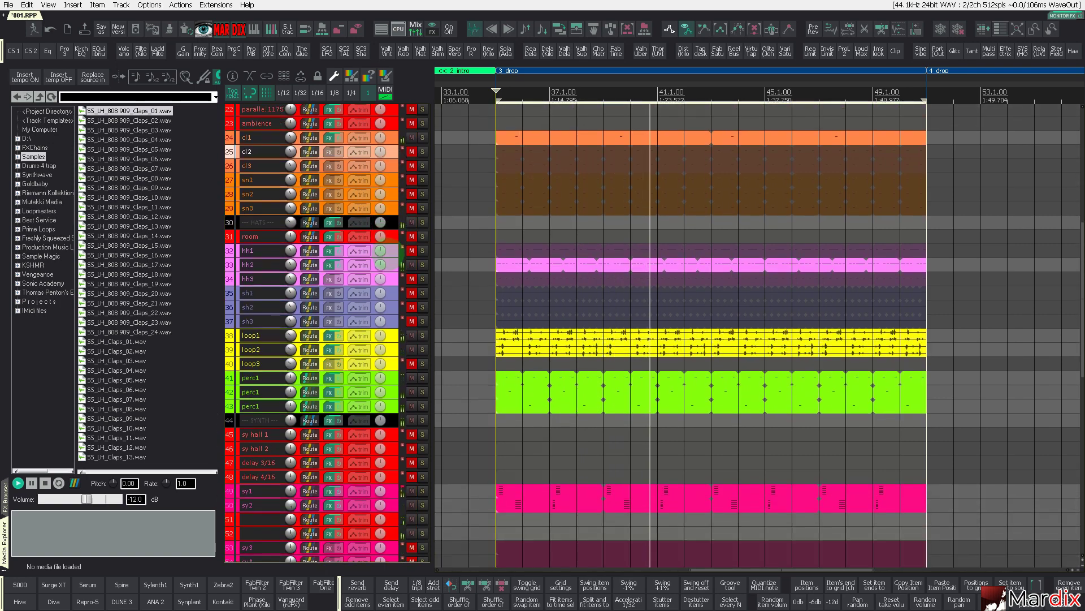
scroll(380, 250, up, 2)
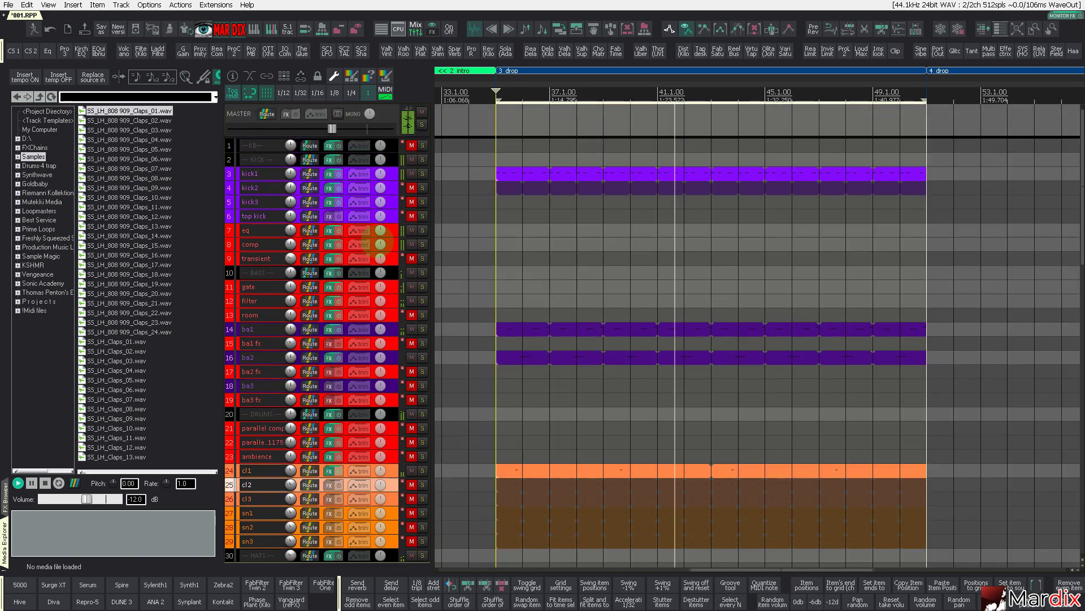
click(422, 329)
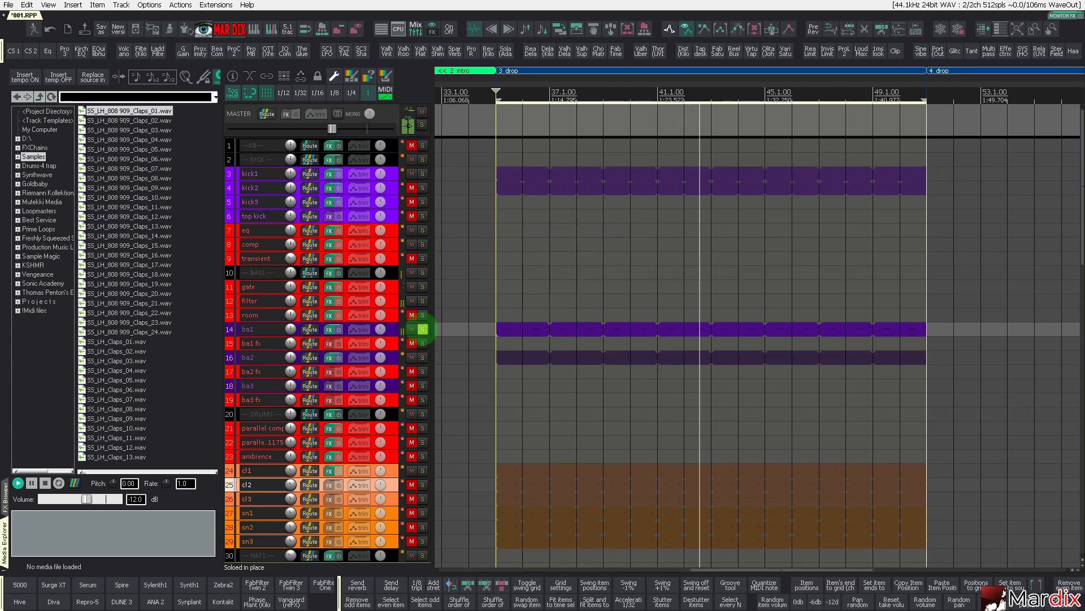
click(422, 329)
Open Serum on the ba1 track and try oscillator A with 2 unison voices
click(393, 329)
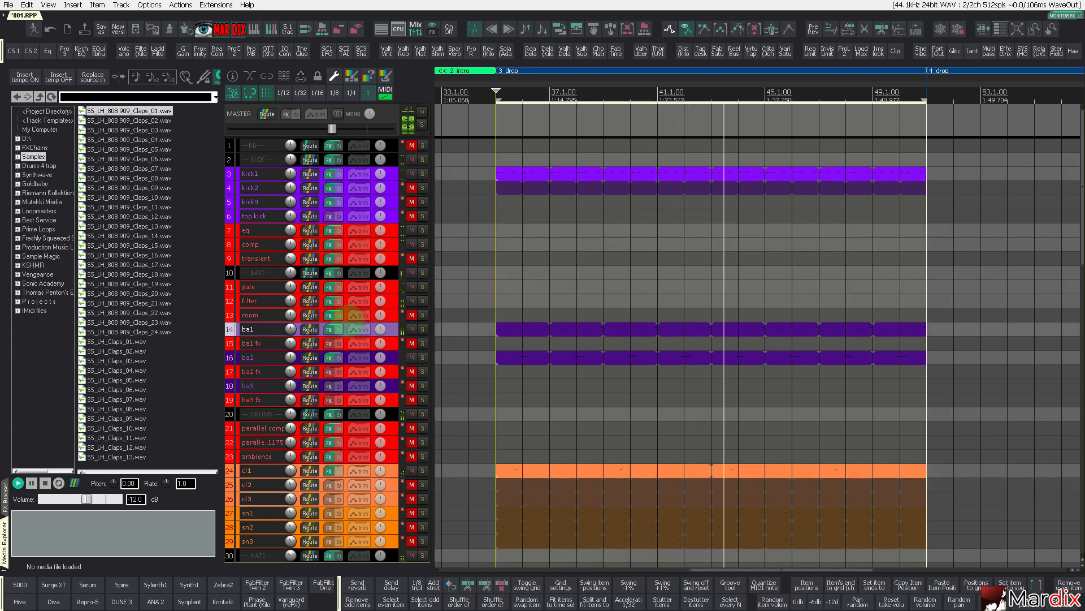
click(329, 329)
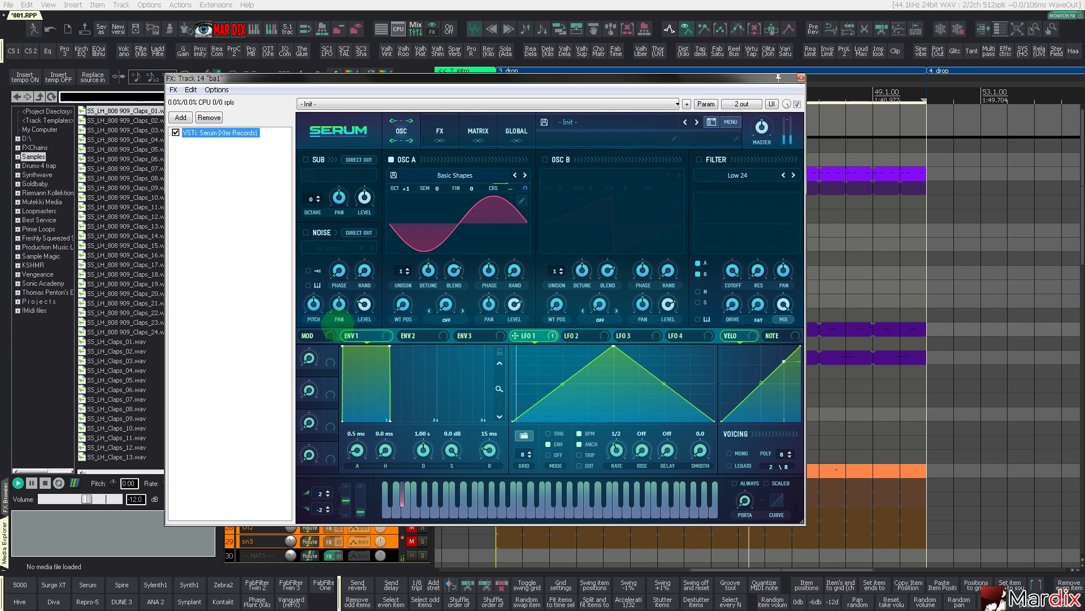
mouse_move(410, 281)
mouse_down()
mouse_move(404, 262)
mouse_move(400, 273)
mouse_up()
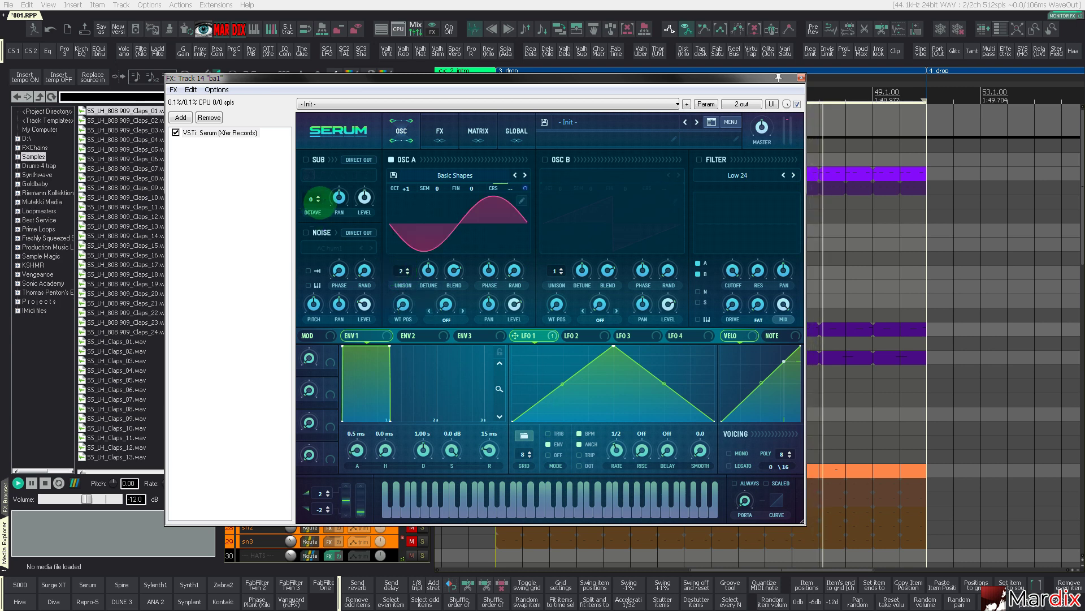
Enable the sub oscillator at octave -1 with the rounded rectangle waveform, and return oscillator A's unison to 1
click(314, 159)
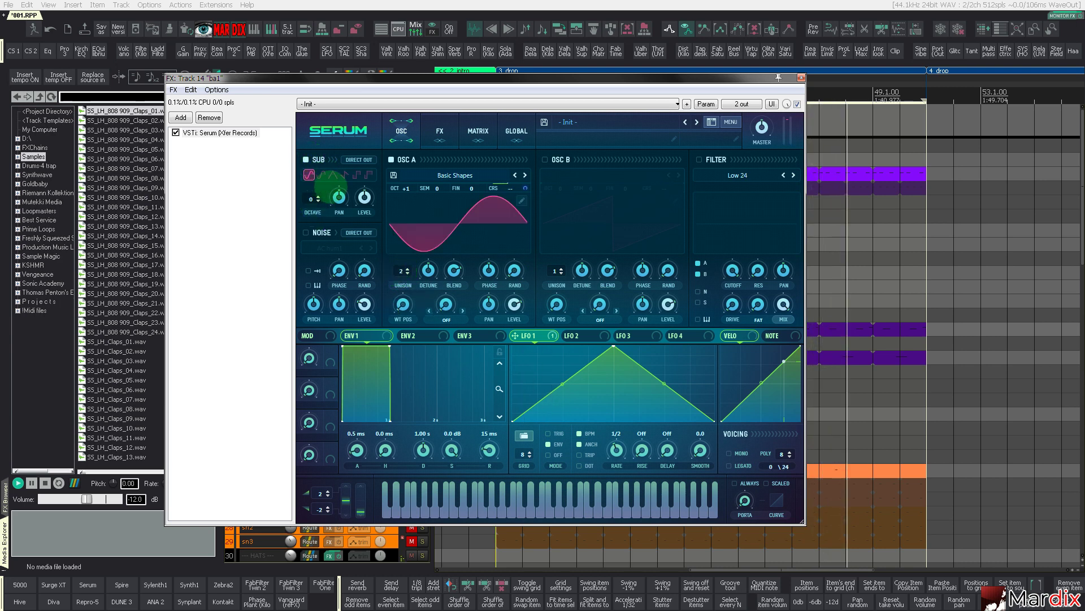
drag(313, 200, 314, 205)
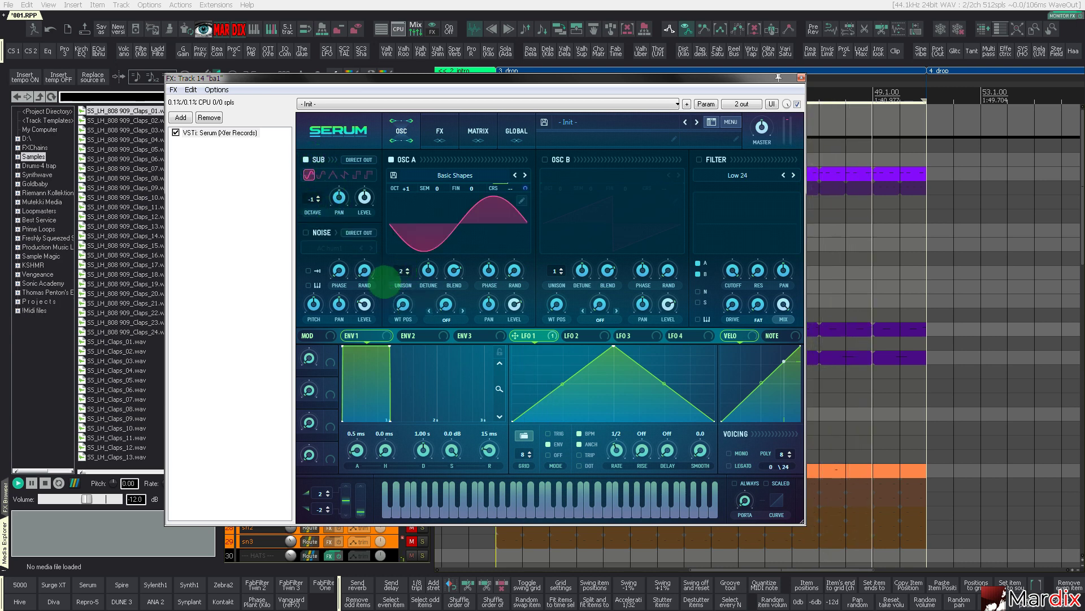
drag(401, 272, 403, 278)
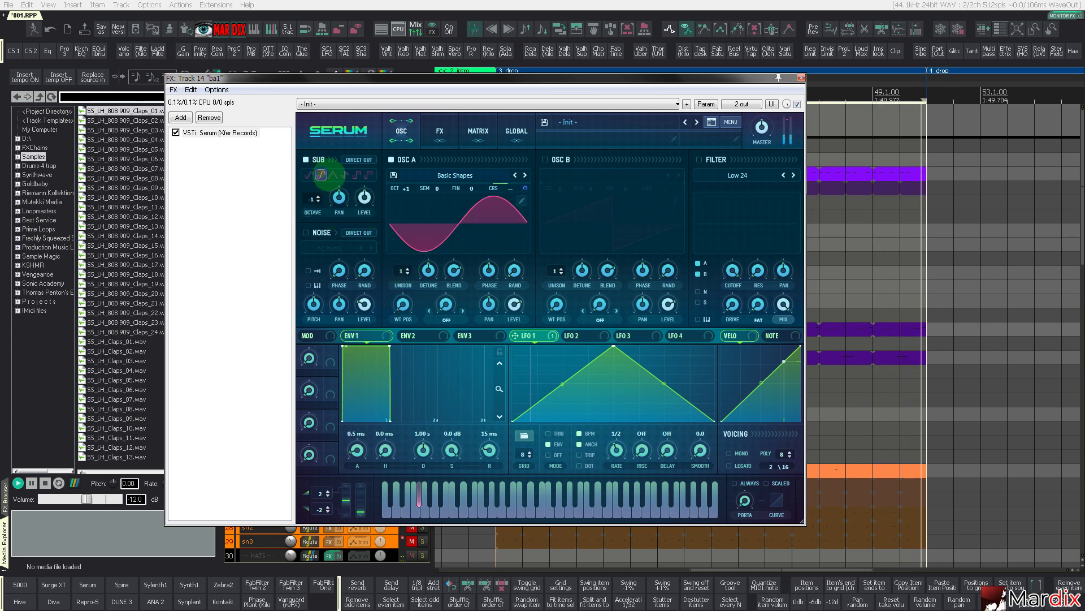
click(321, 174)
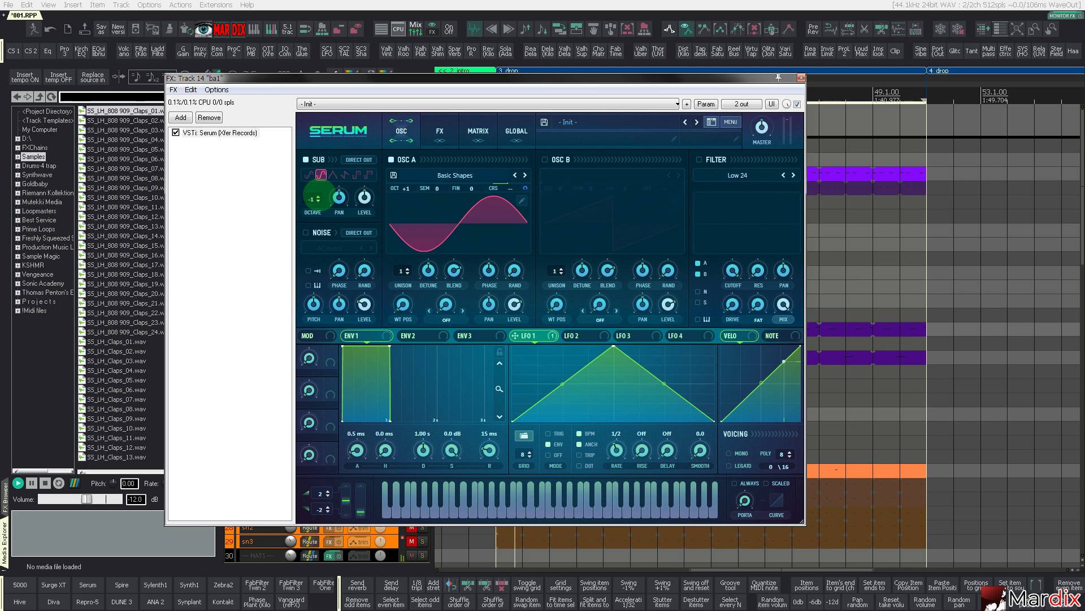
Try bidirectional LFO 1 modulation of oscillator A's coarse pitch in Serum's mod matrix, at amounts of 35 and -34
click(439, 136)
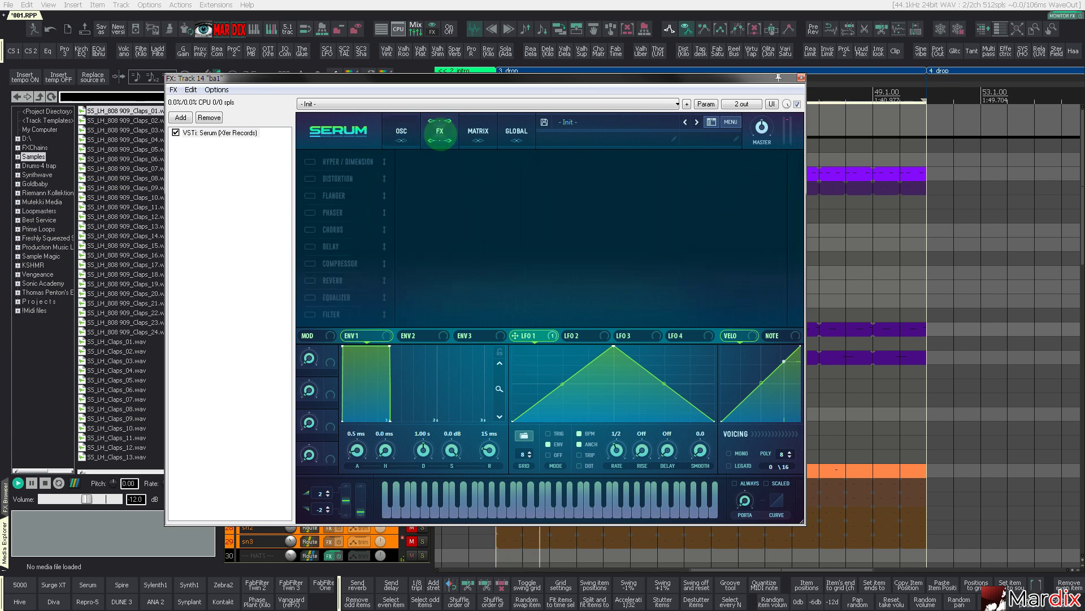
click(469, 139)
drag(411, 176, 474, 184)
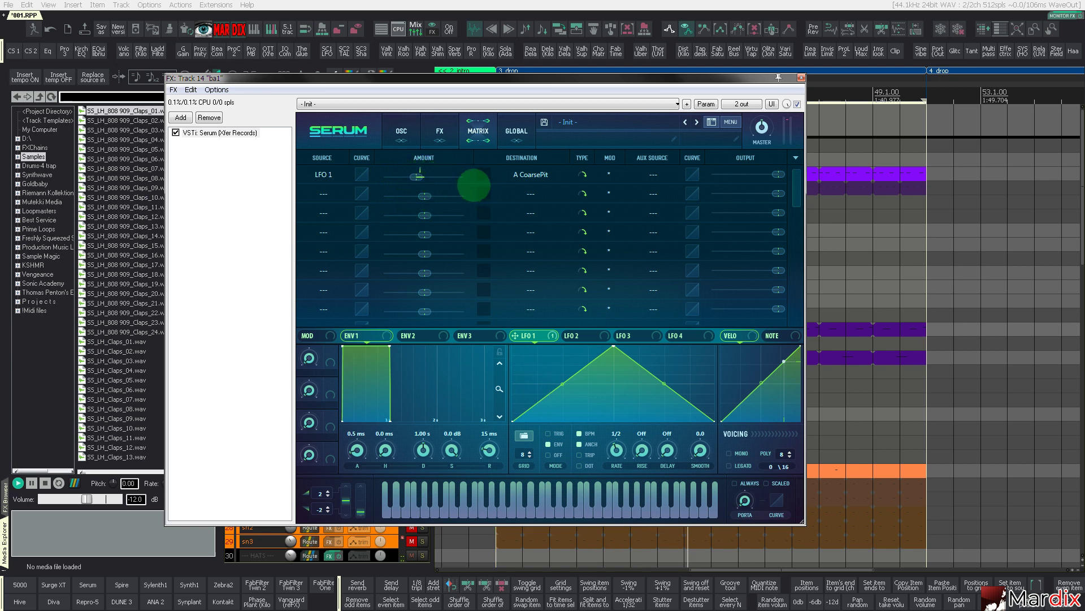
click(402, 131)
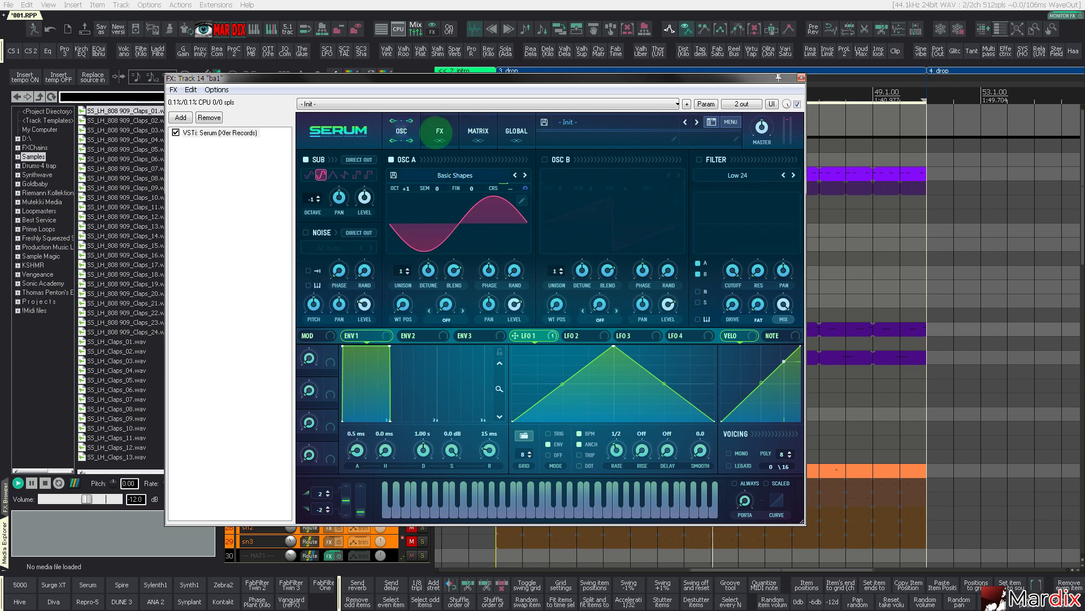
click(478, 130)
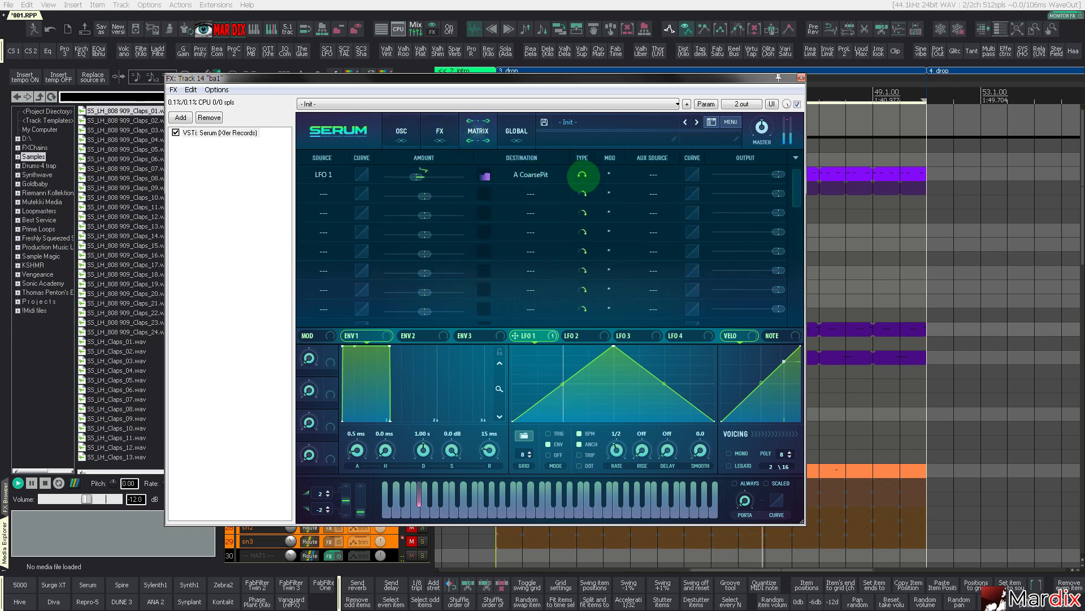
drag(418, 177, 405, 176)
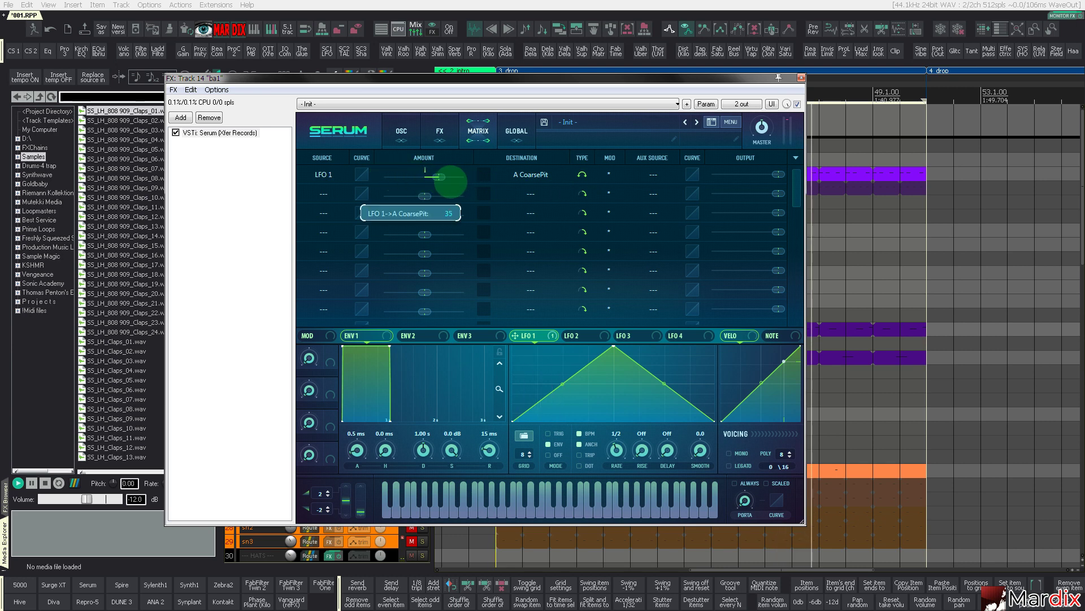
drag(441, 176, 432, 177)
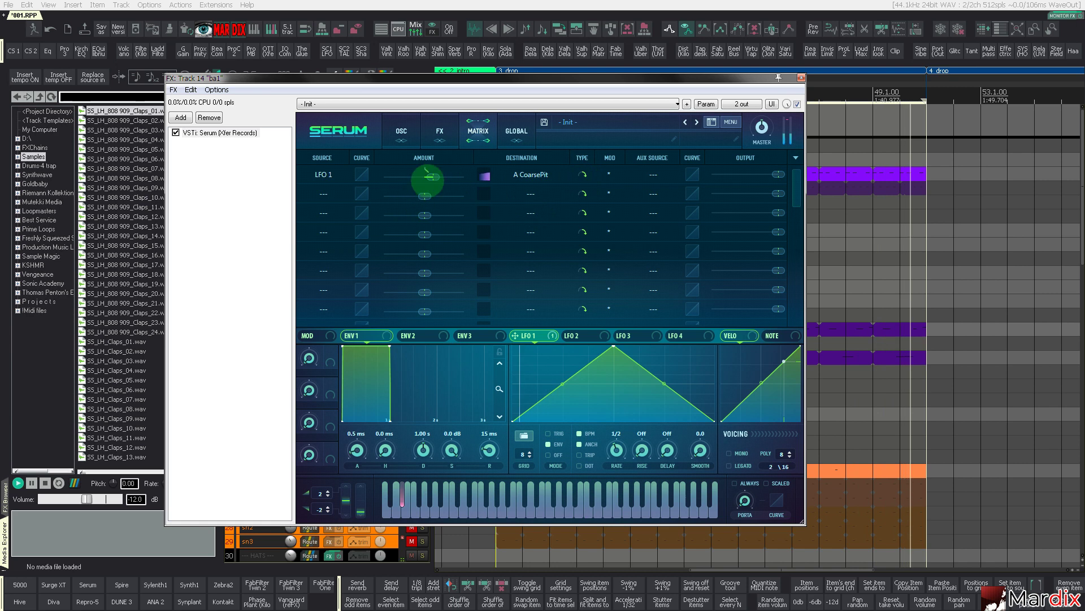
drag(431, 176, 404, 176)
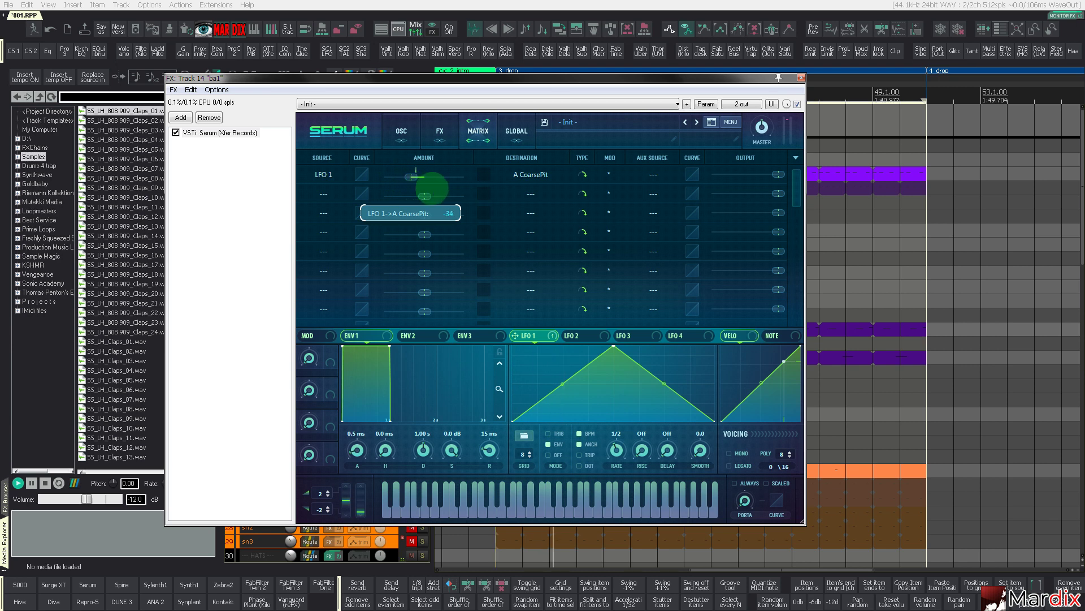
Turn off Serum's sub oscillator and deepen the negative one-directional LFO 1 amount on oscillator A's coarse pitch
click(401, 135)
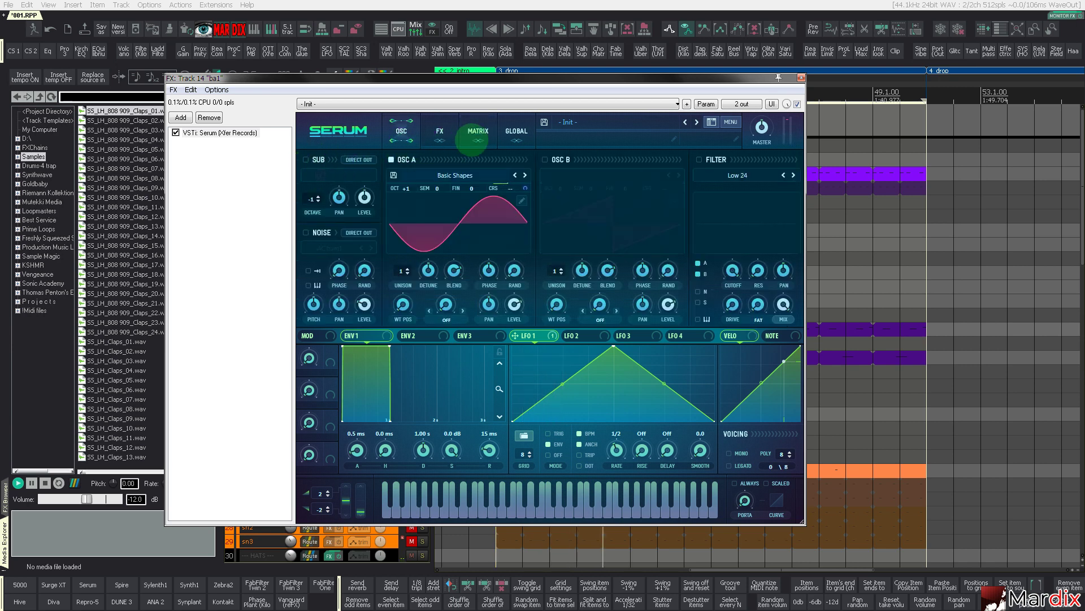
click(452, 136)
click(469, 143)
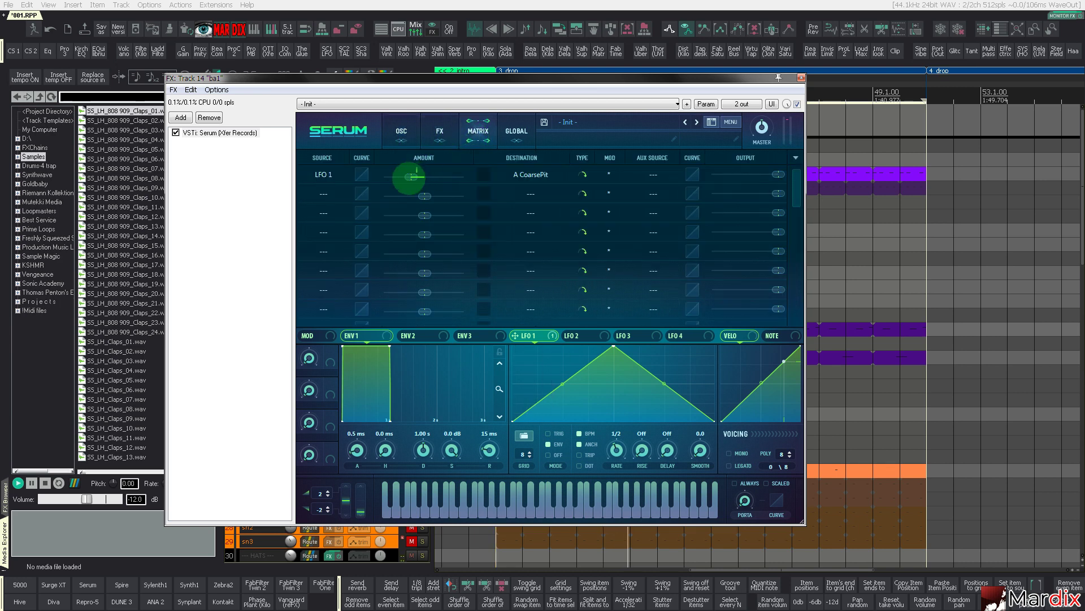
drag(414, 176, 416, 177)
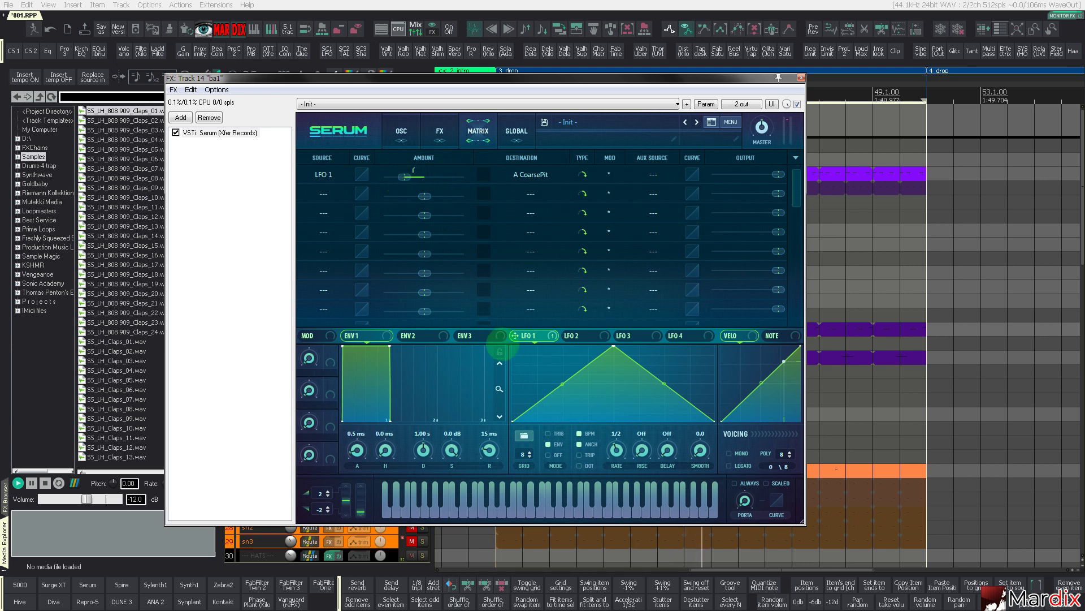
Try a falling ramp shape for LFO 1 with a smaller negative amount on oscillator A's coarse pitch
click(402, 130)
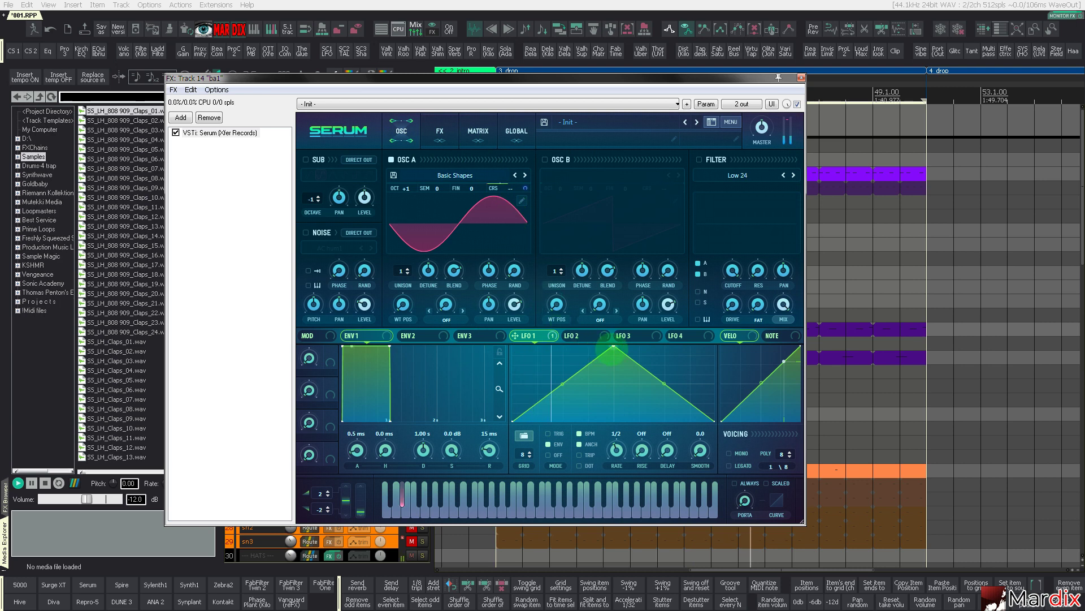
drag(613, 347, 523, 285)
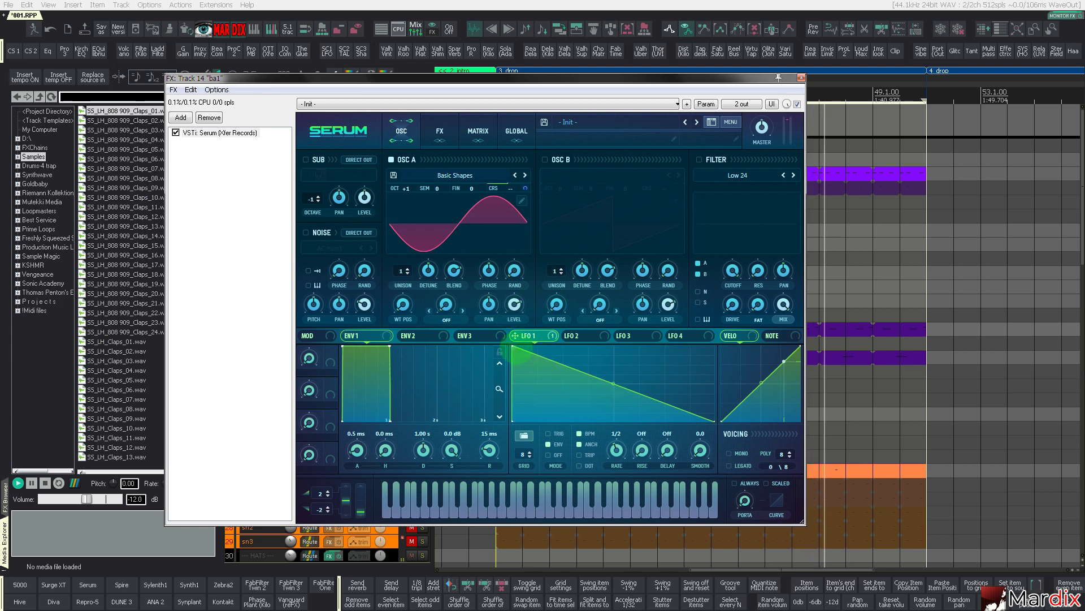
click(478, 131)
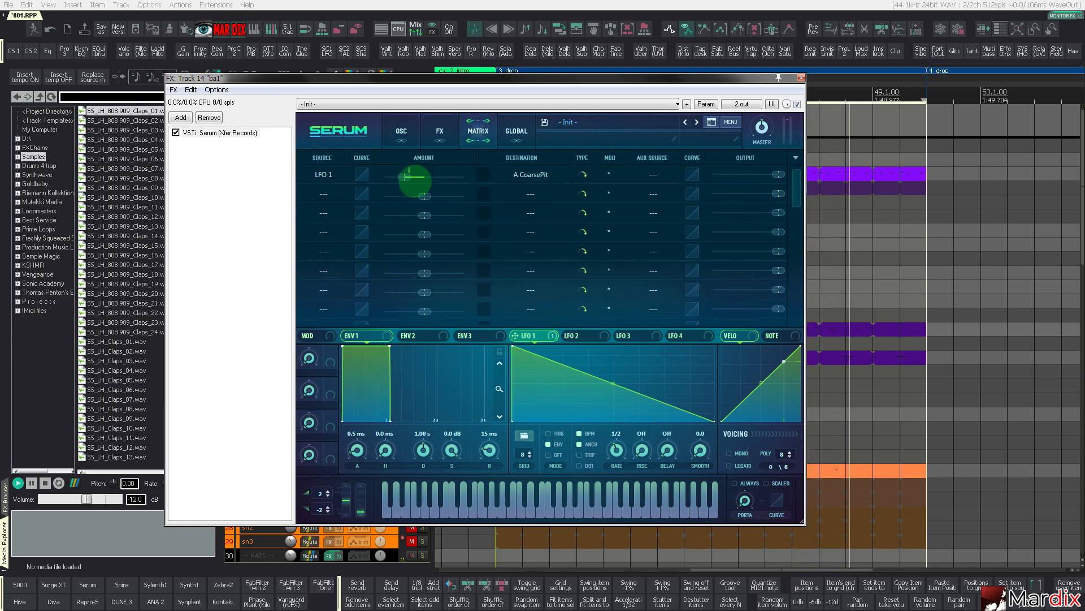
mouse_move(405, 177)
drag(405, 176, 446, 186)
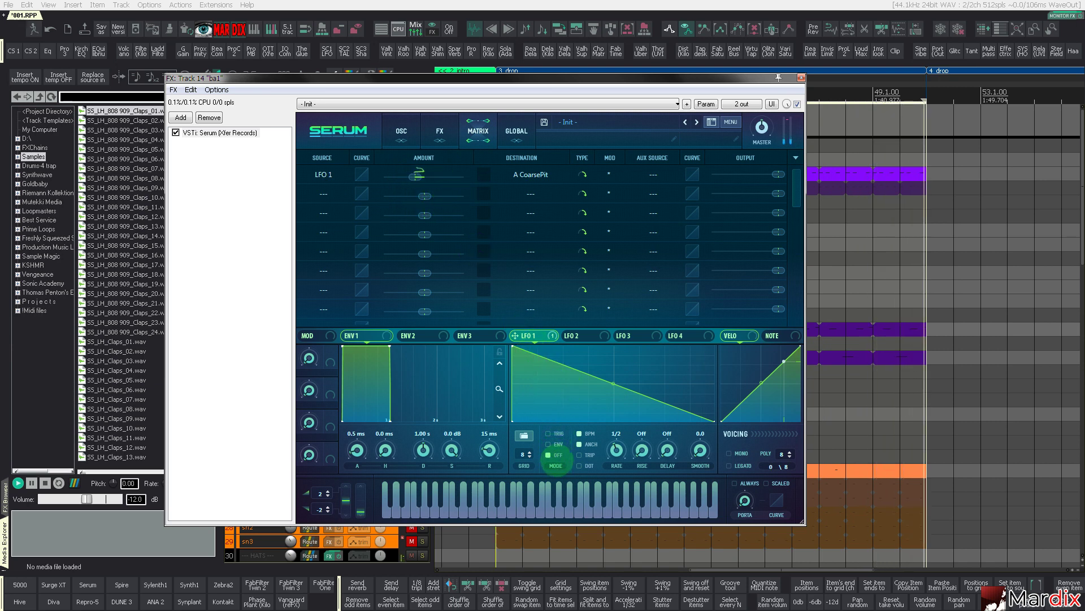
Set LFO 1 to Off mode with a rising ramp shape, modulating oscillator A's coarse pitch by about -51
click(548, 454)
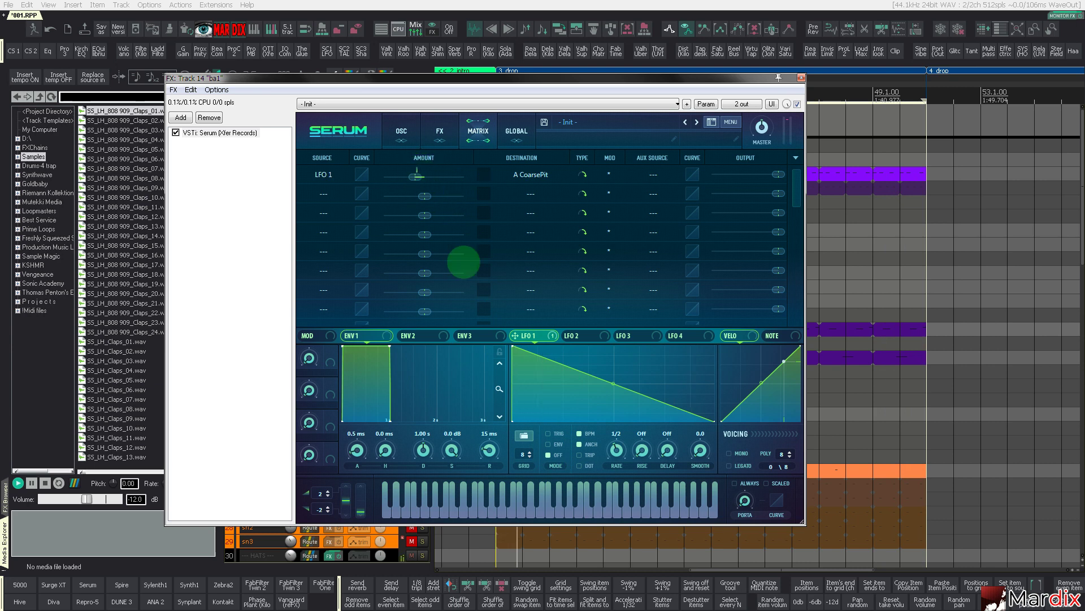
drag(515, 352, 736, 270)
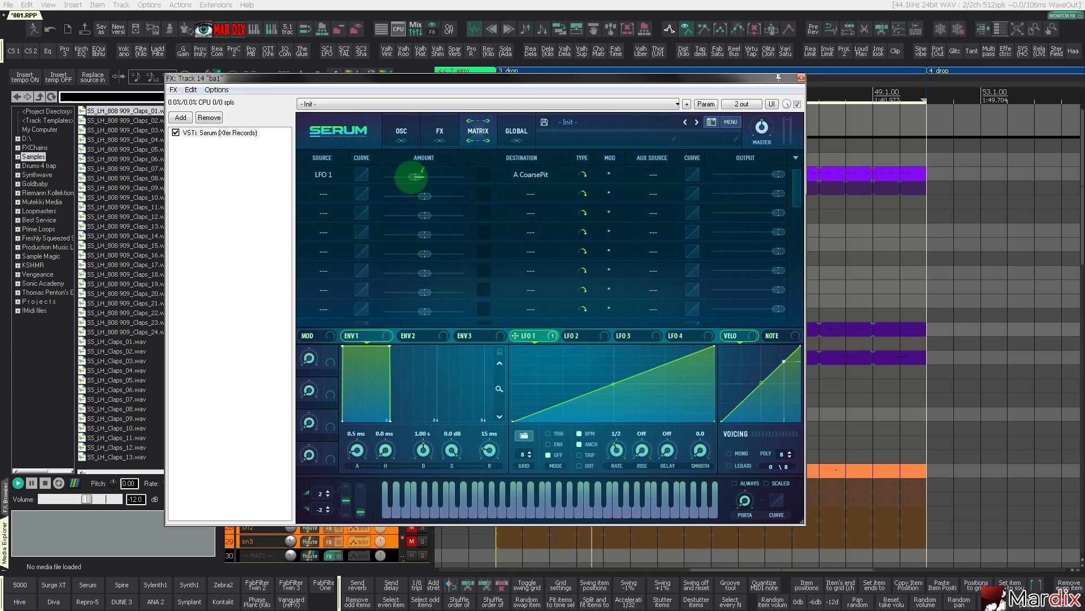
click(417, 176)
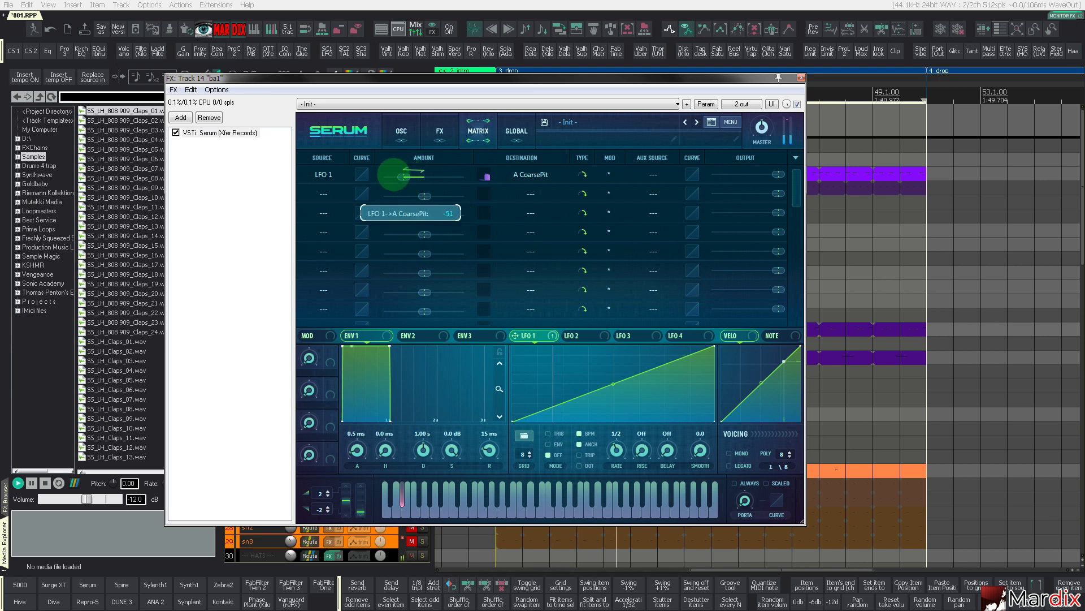
drag(403, 177, 399, 176)
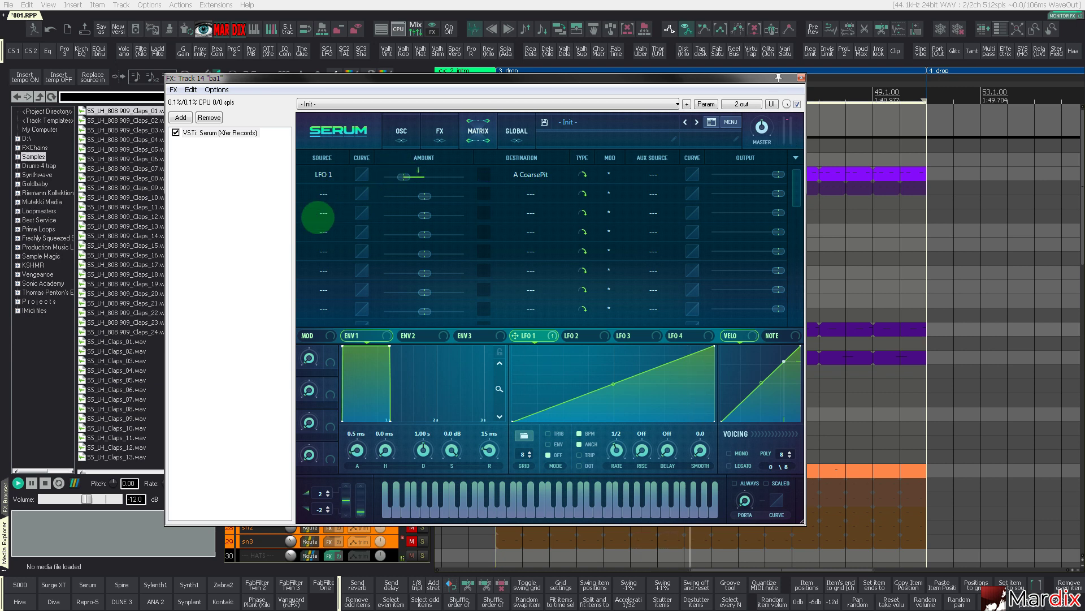
click(801, 77)
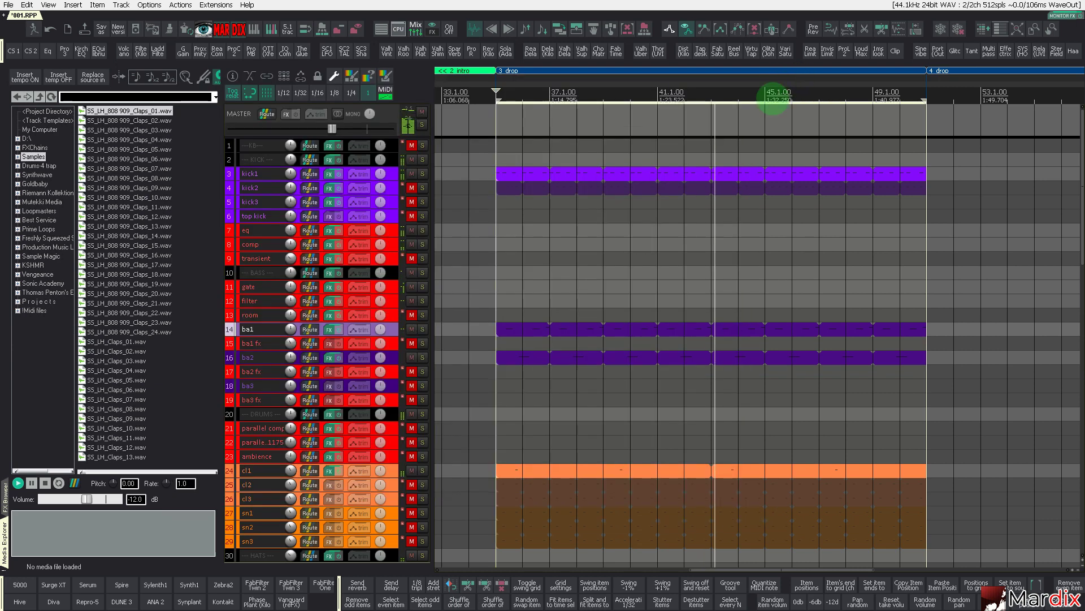
Unmute the kick2 track and check the mix's spectrum in the SPAN analyzer on the monitoring chain
click(412, 187)
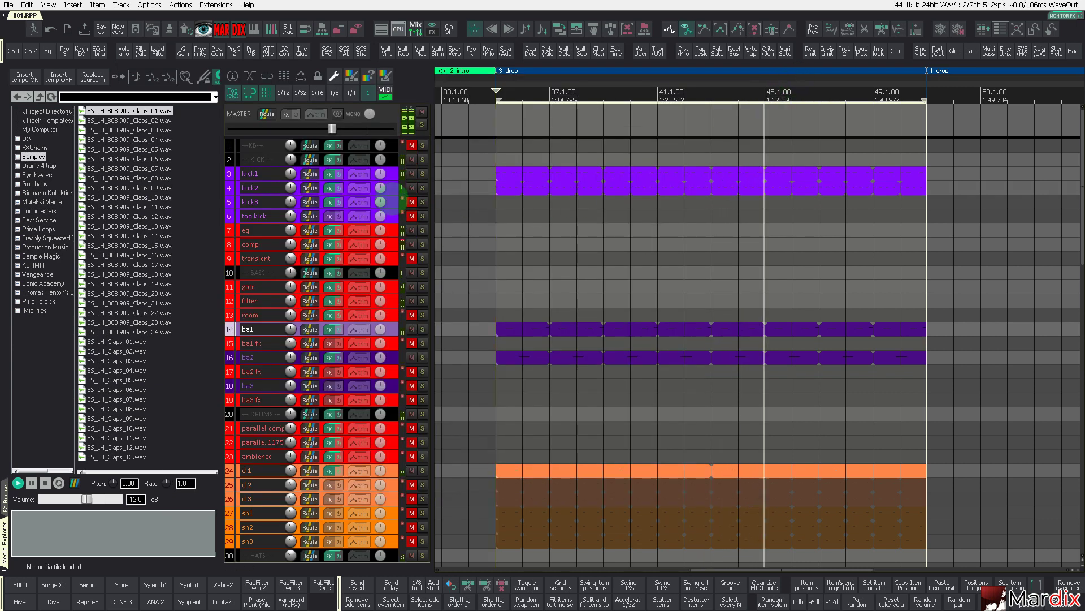
click(396, 189)
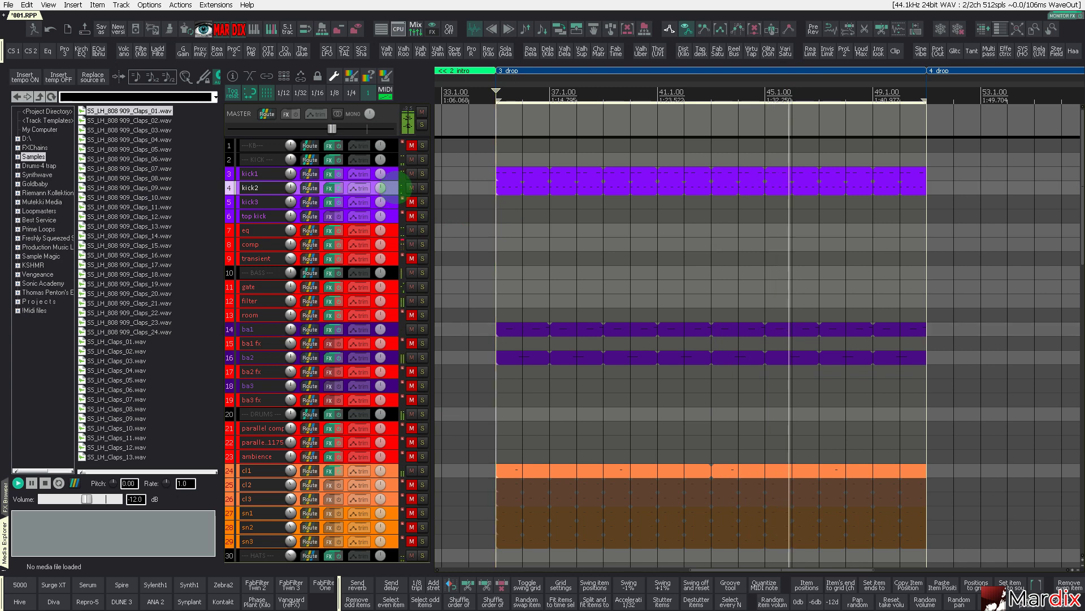
click(1057, 16)
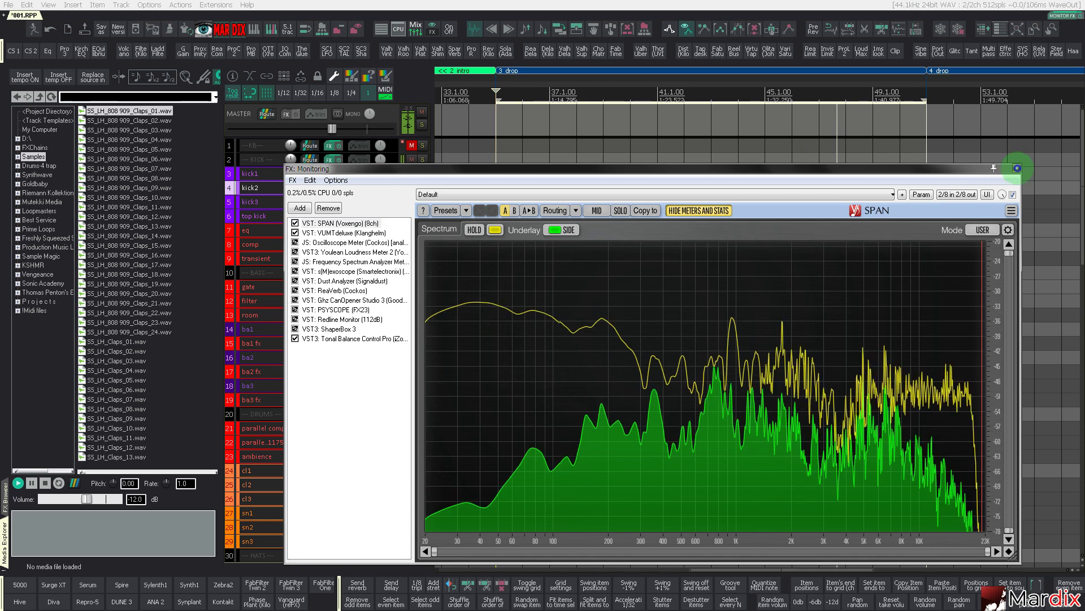
click(1017, 168)
Expand the cl1 clap track and bypass its ValhallaUberMod effect
scroll(412, 310, down, 8)
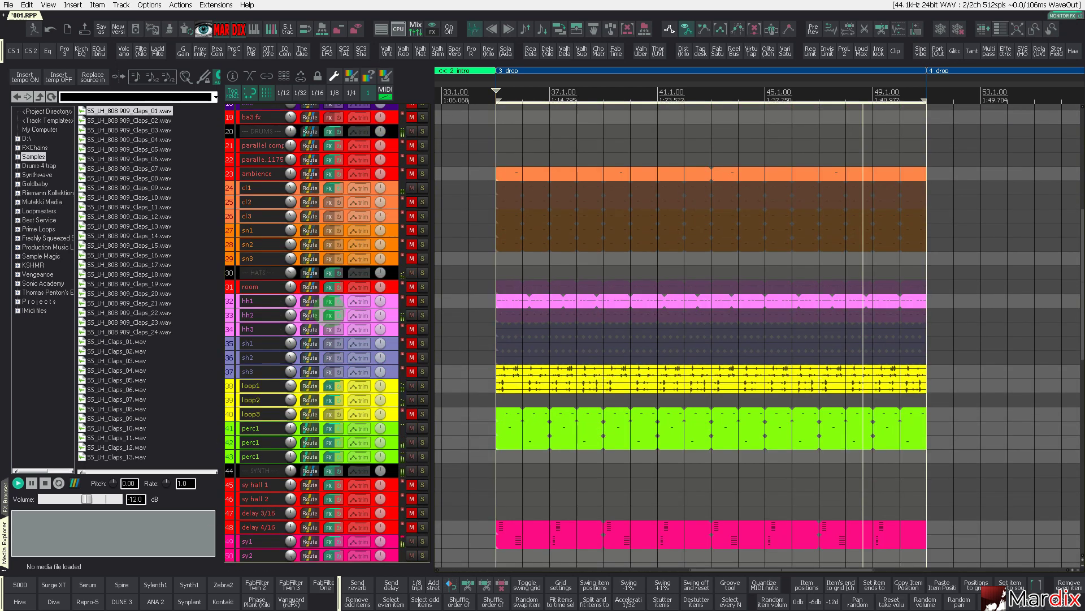
scroll(333, 310, up, 2)
click(395, 216)
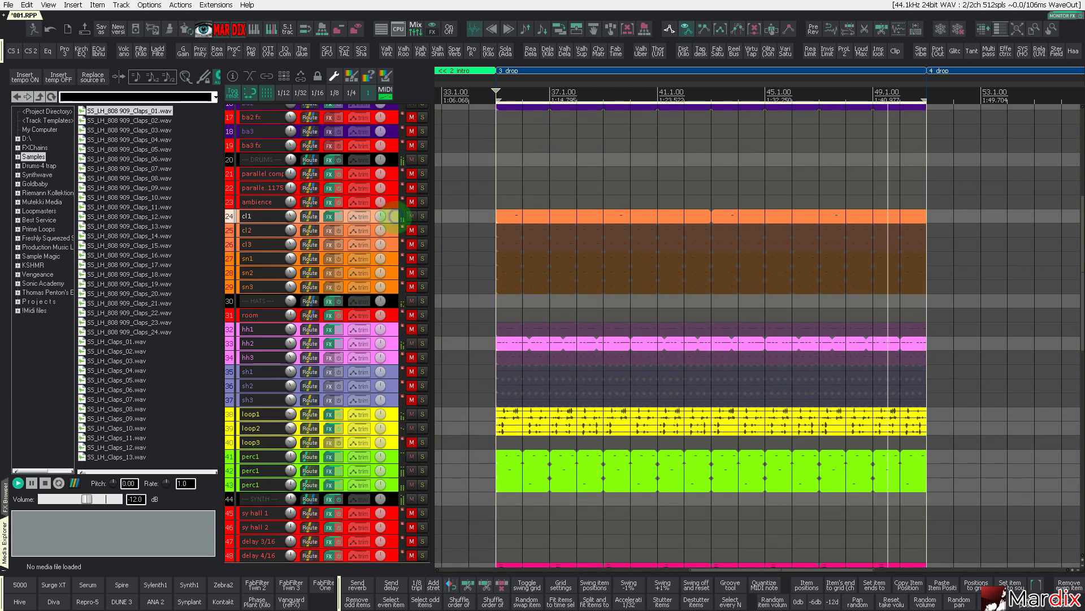
scroll(395, 216, up, 6)
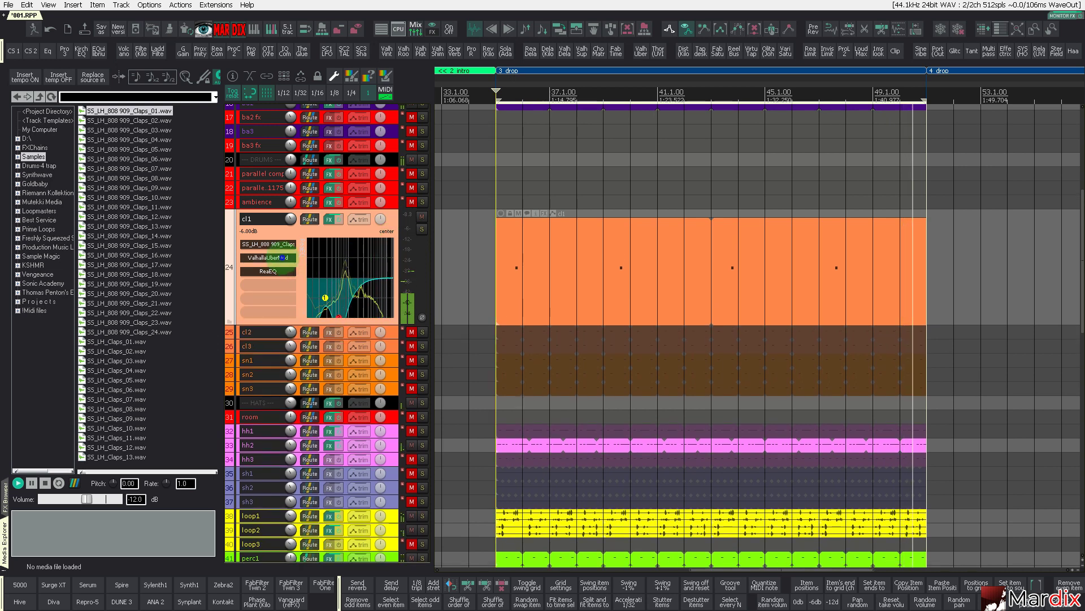
click(281, 257)
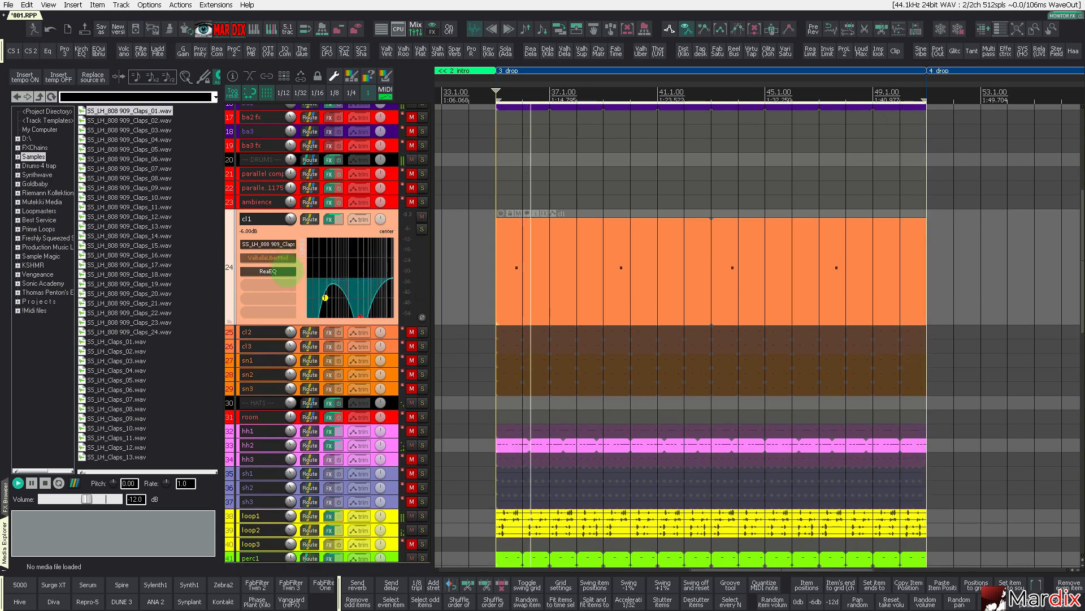
Open Surge XT on the sy1 track and set the filter 1 cutoff to about 1704 Hz
scroll(287, 274, down, 8)
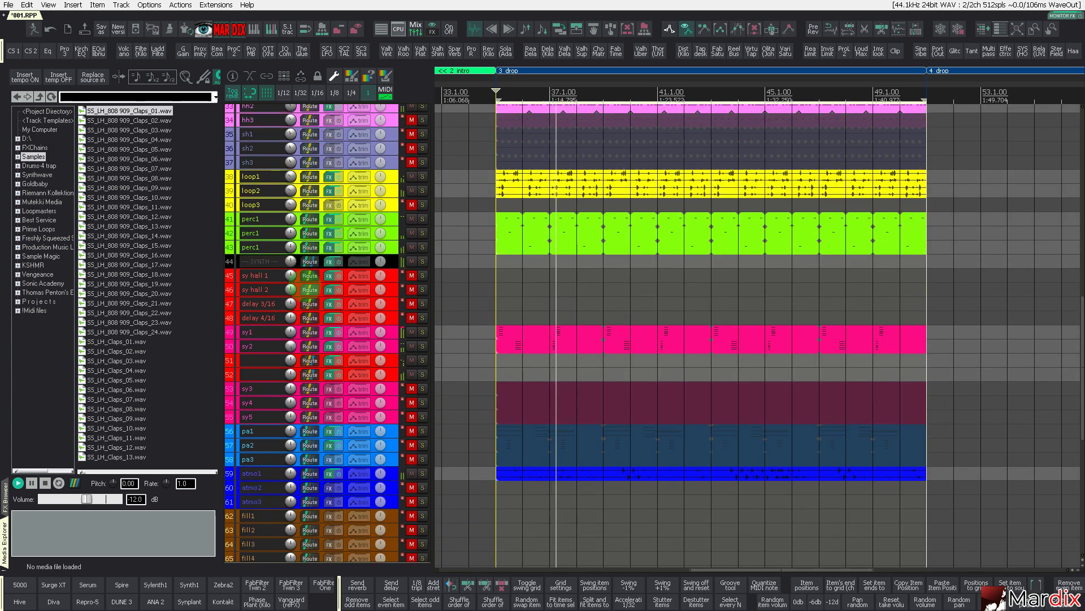
scroll(292, 289, down, 2)
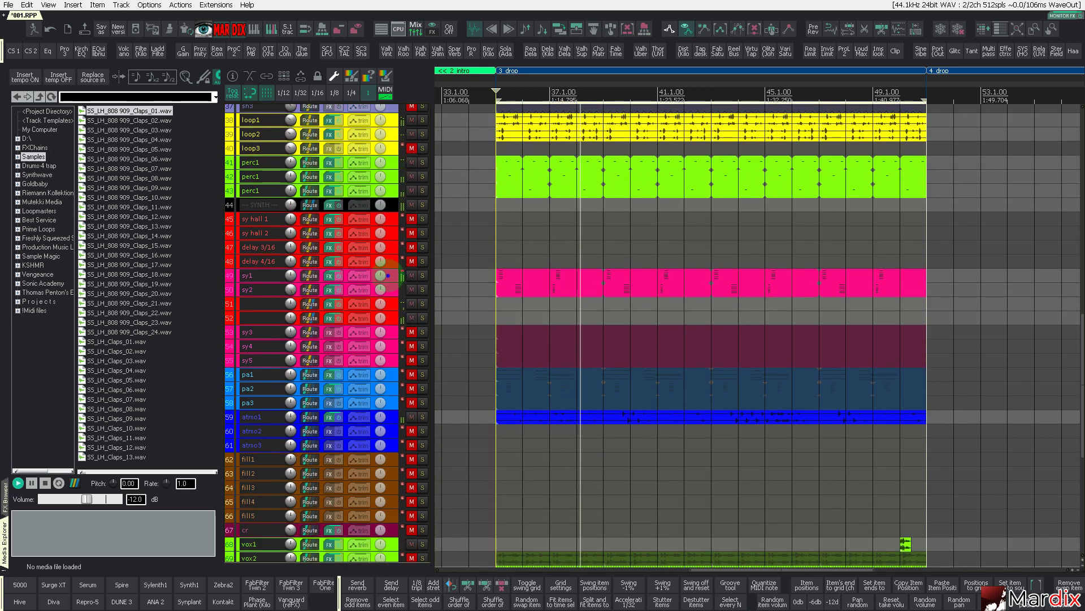
click(387, 276)
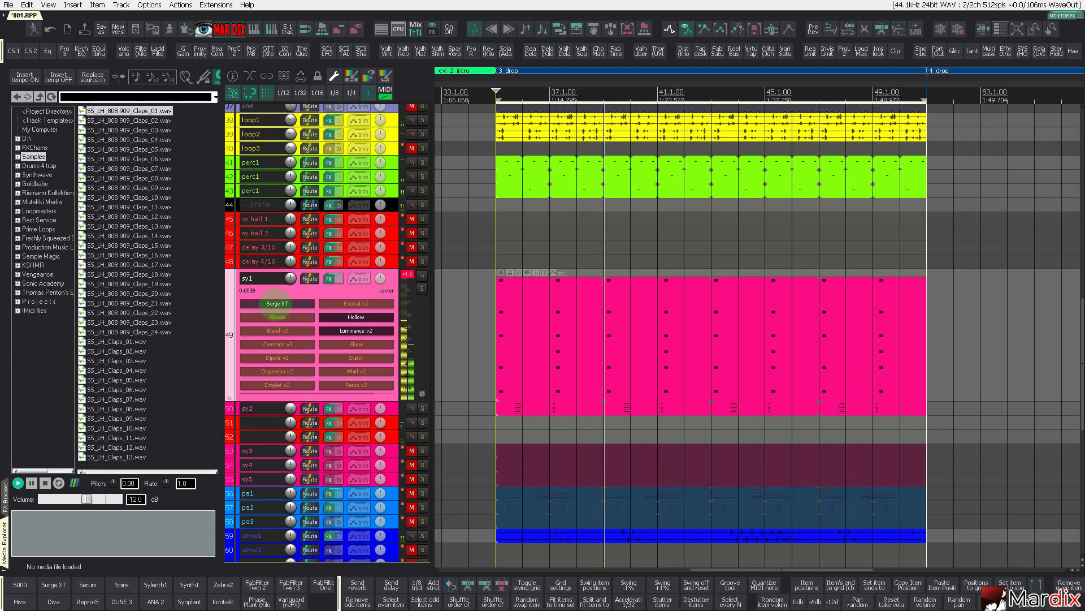
click(277, 304)
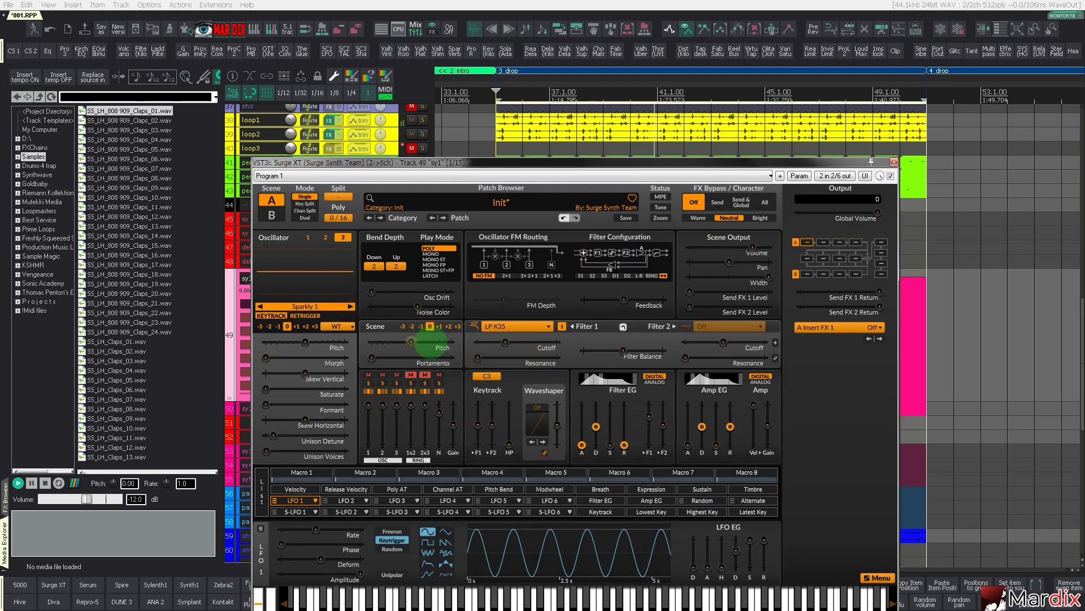
drag(507, 342, 511, 344)
click(508, 341)
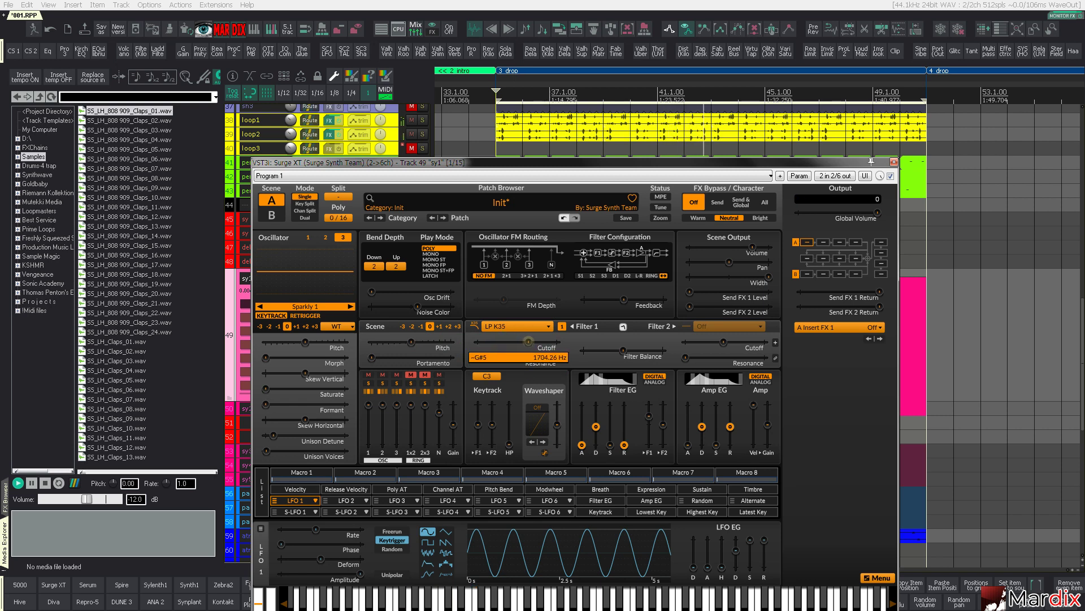
click(822, 229)
click(894, 162)
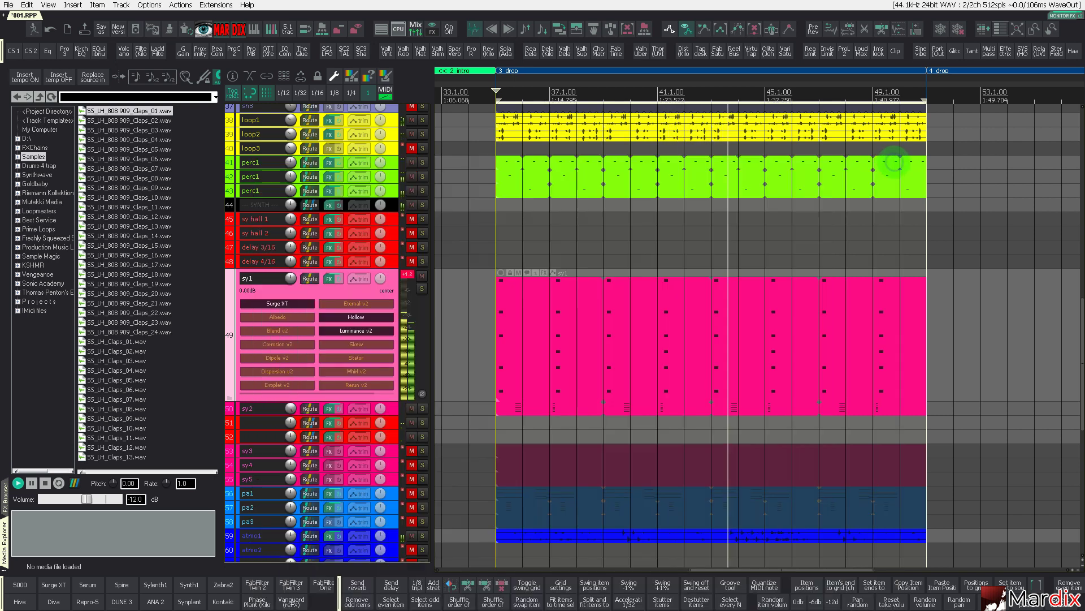
Open Serum on the sy2 track and raise its low-pass filter cutoff
click(391, 412)
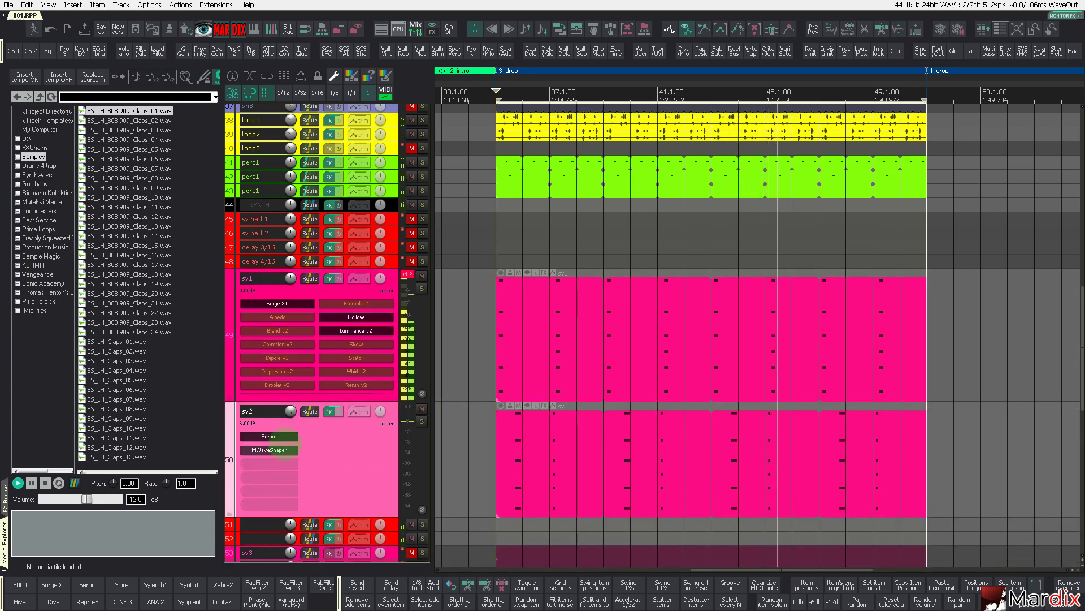
click(269, 436)
drag(771, 291, 786, 283)
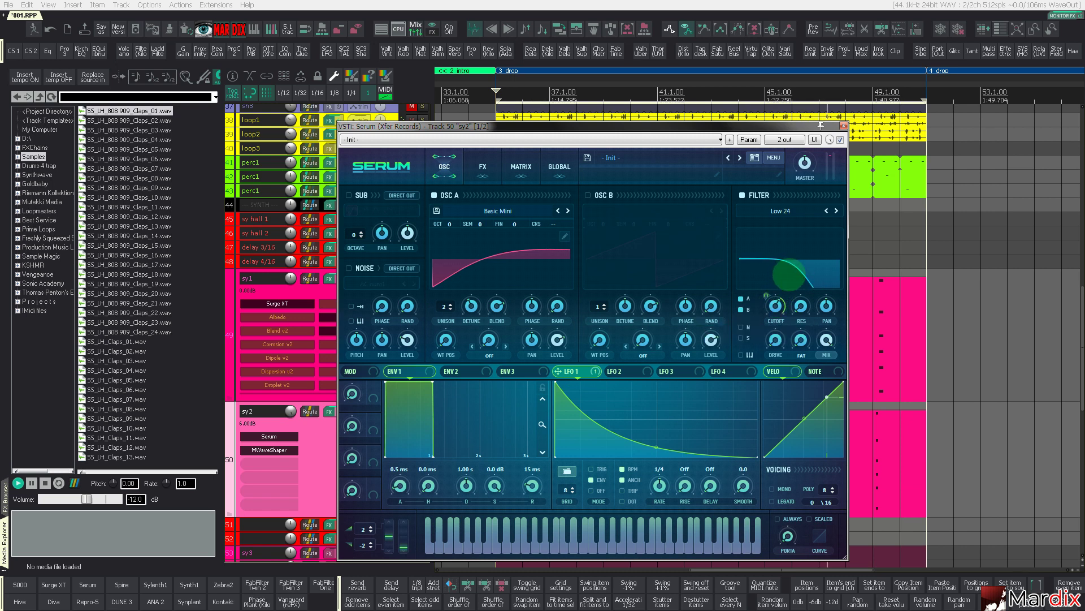
click(844, 126)
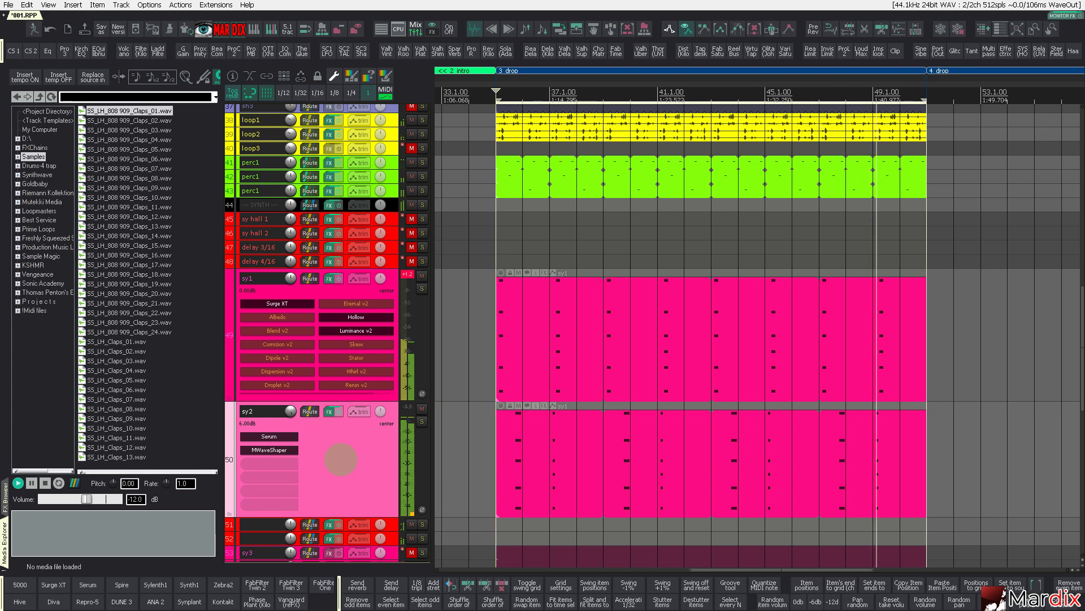
Enable the Flanger in Serum on the sy2 track and sync its rate to the BPM at 4 bar
click(291, 436)
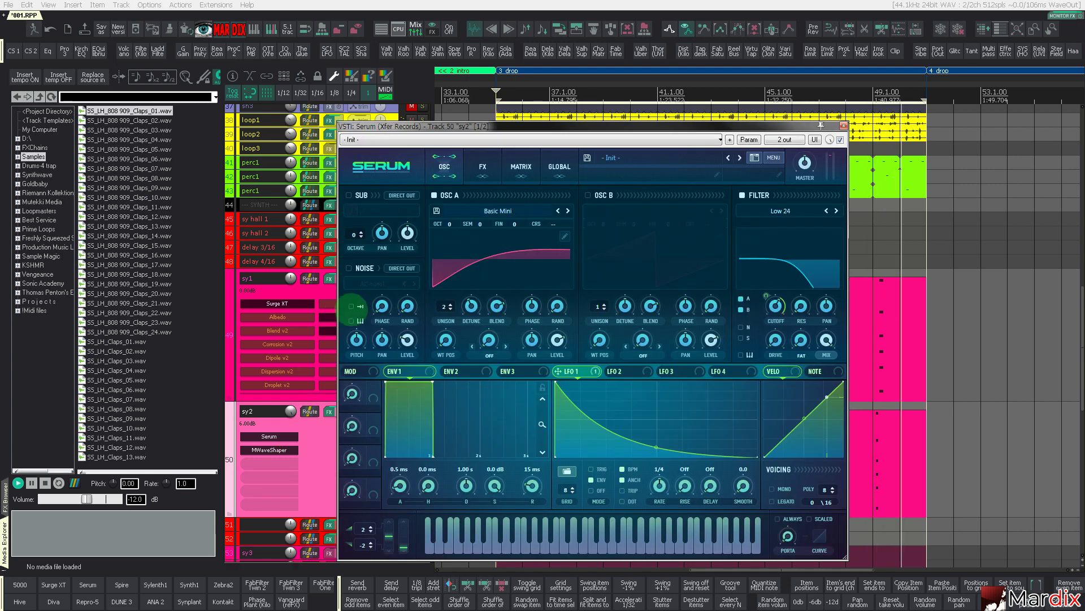
click(482, 173)
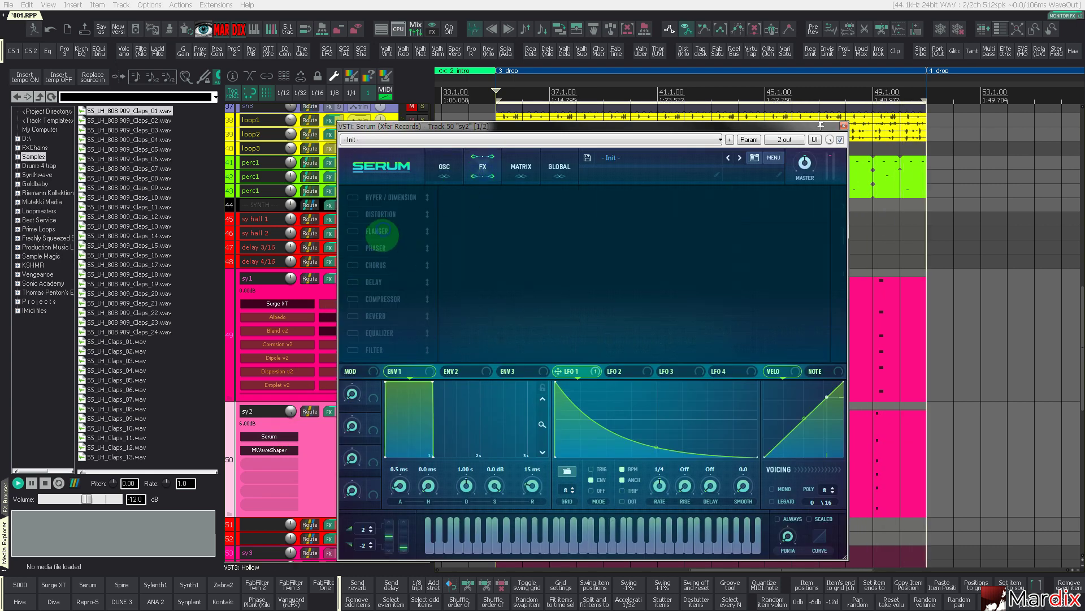
click(353, 231)
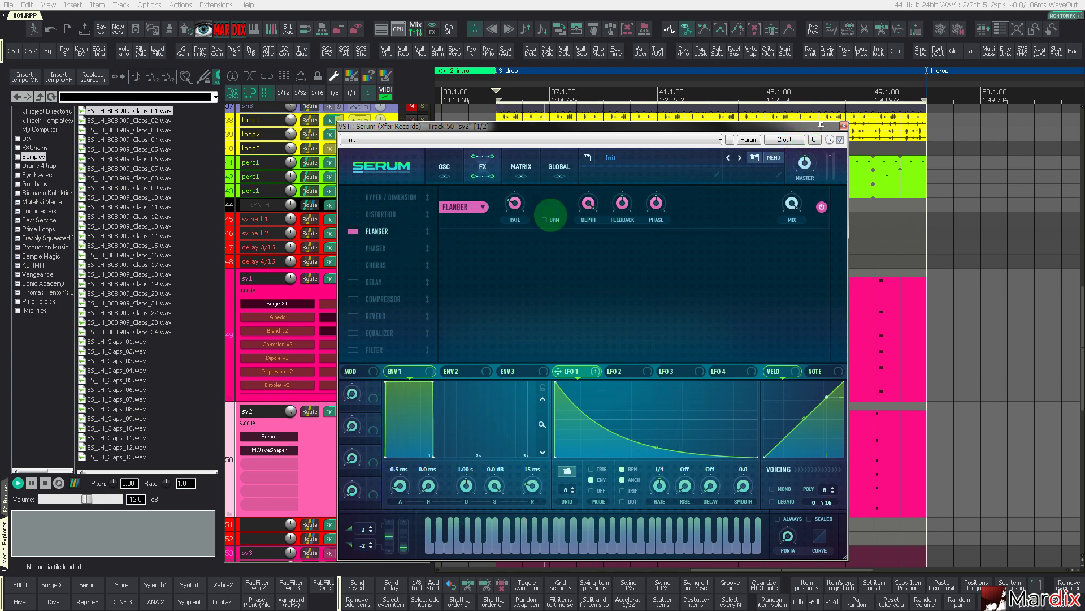
click(546, 219)
mouse_move(515, 202)
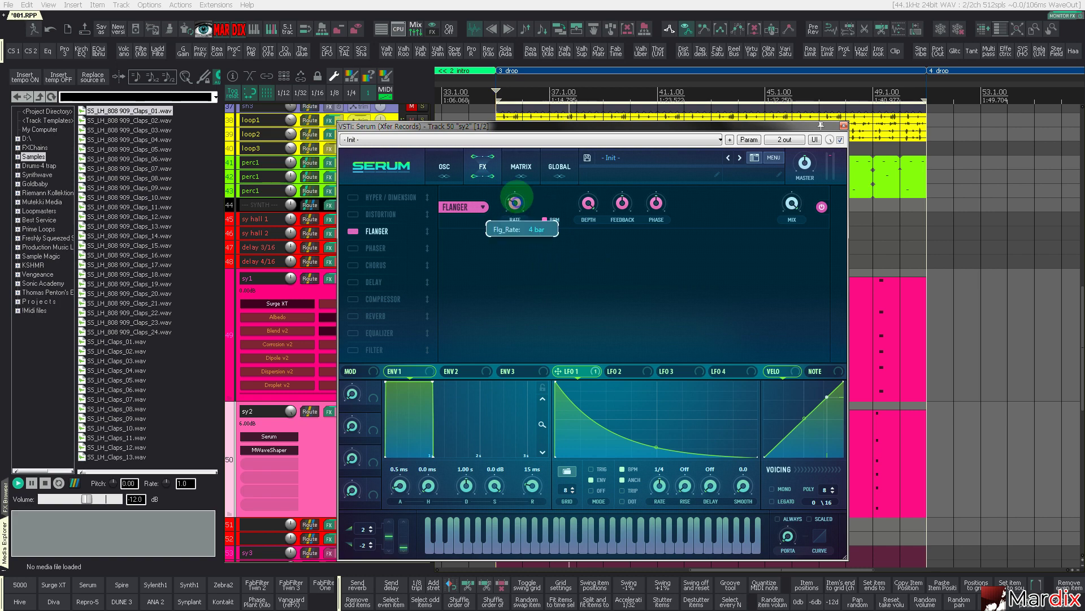
click(844, 125)
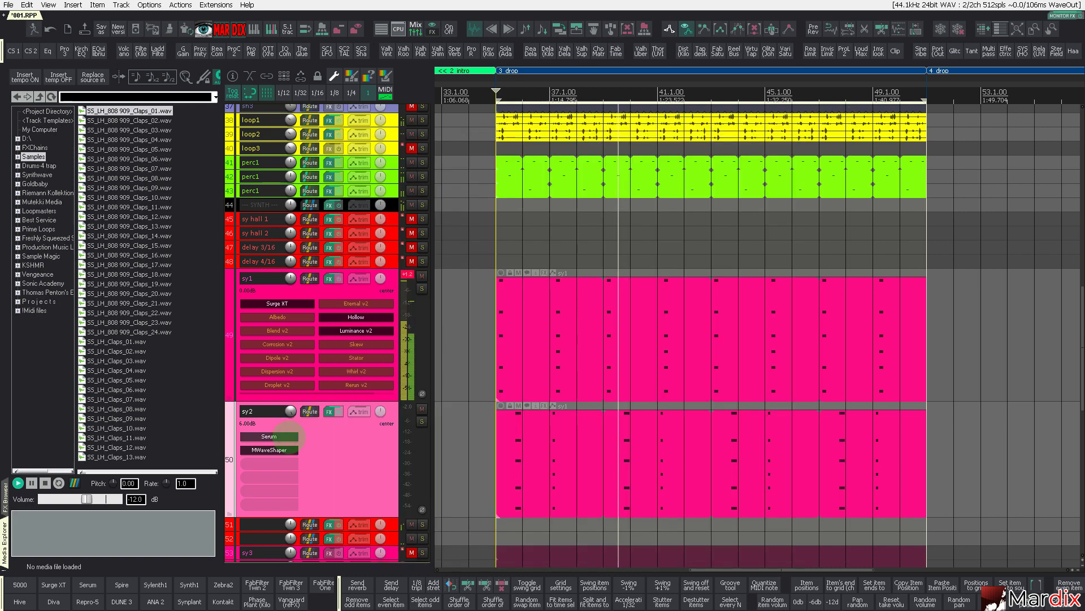
In Serum on the sy2 track, change oscillator A's wavetable to Basic_McB and adjust its unison detune
click(282, 436)
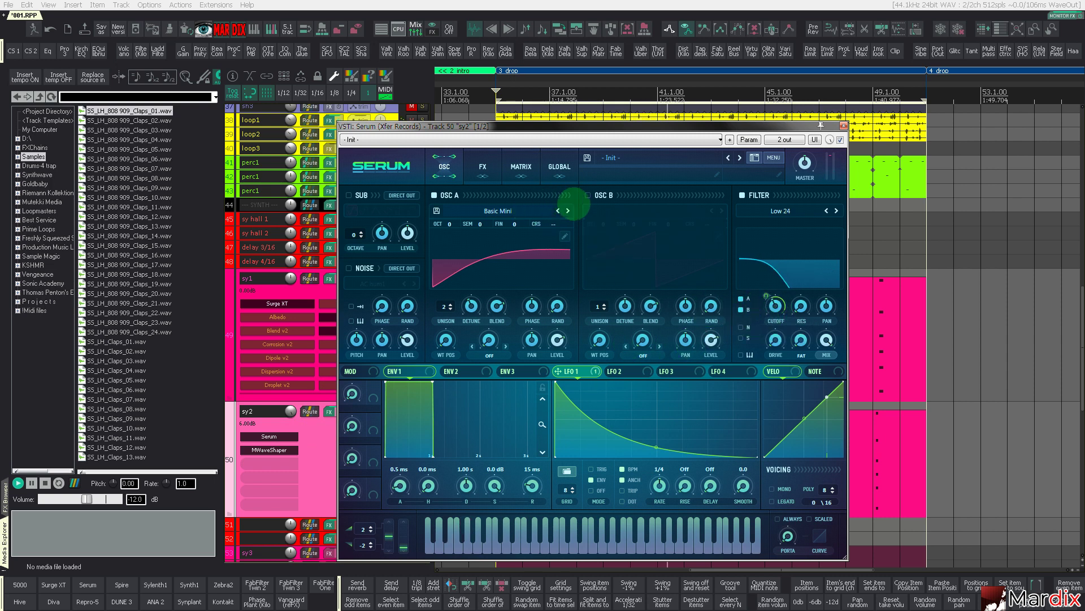
click(568, 211)
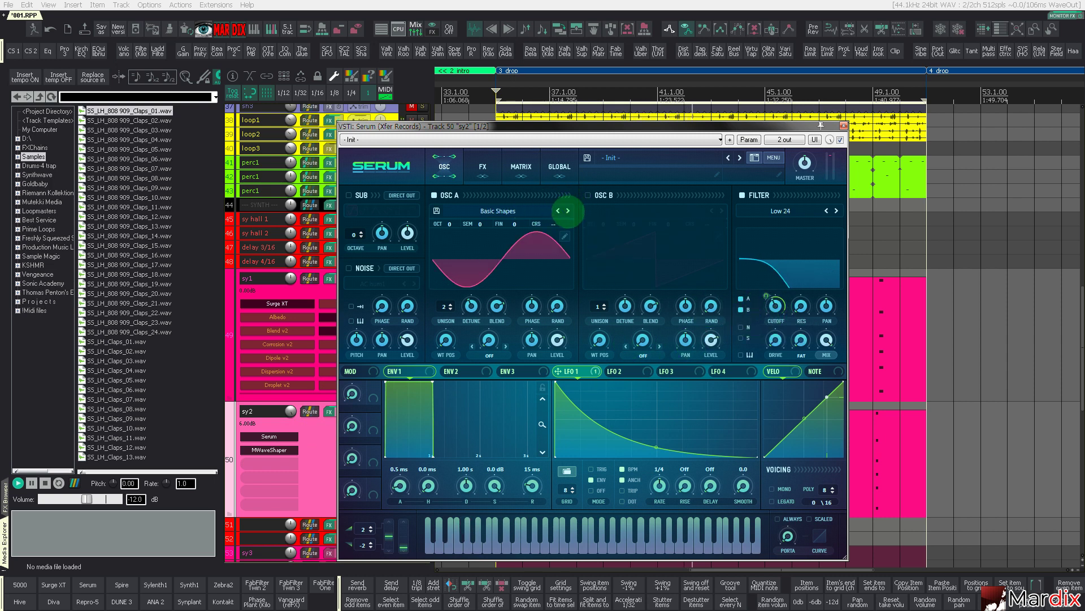
click(568, 211)
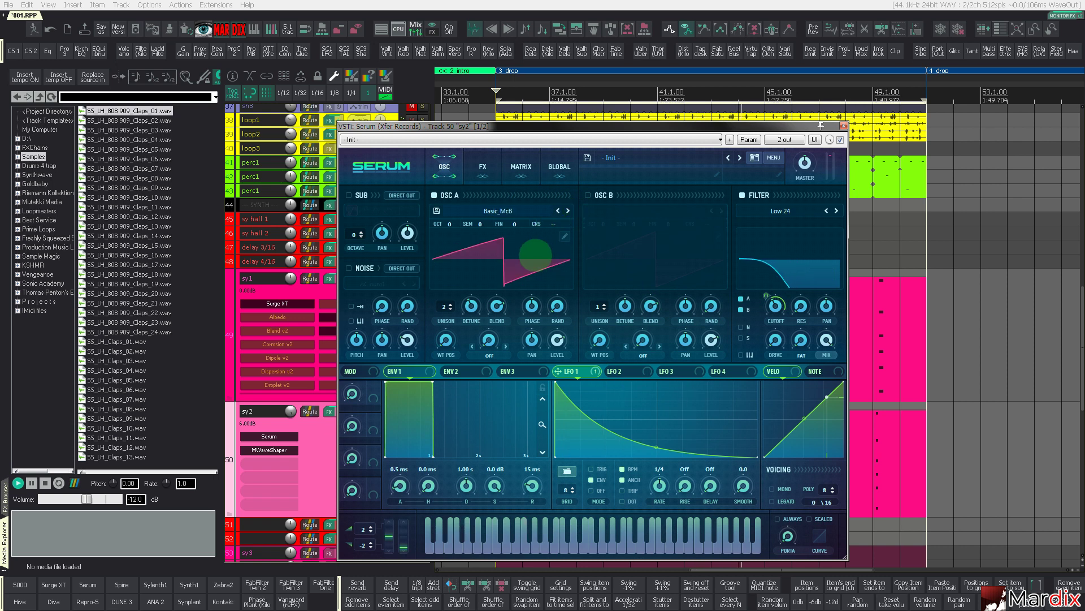
click(471, 306)
drag(469, 317, 470, 319)
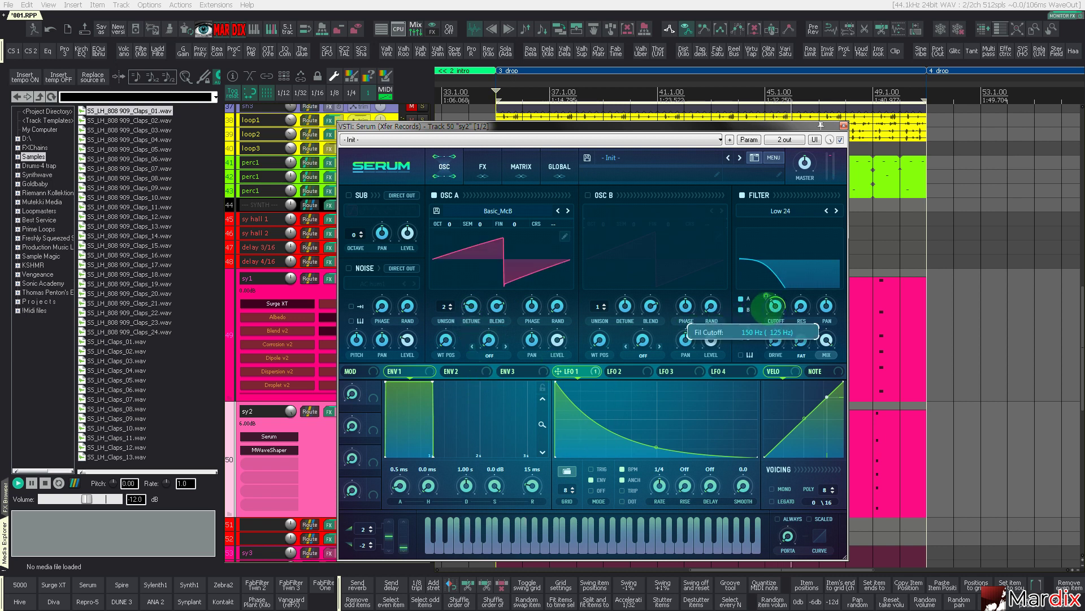
click(844, 125)
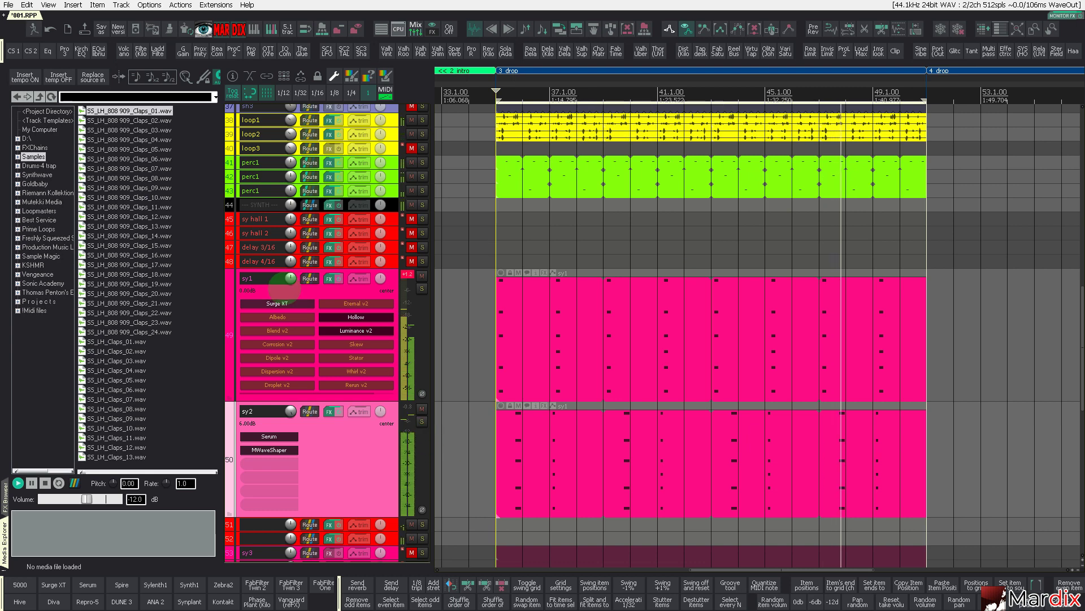
Lower the filter 1 cutoff in Surge XT on the sy1 track to about 290 Hz
click(286, 303)
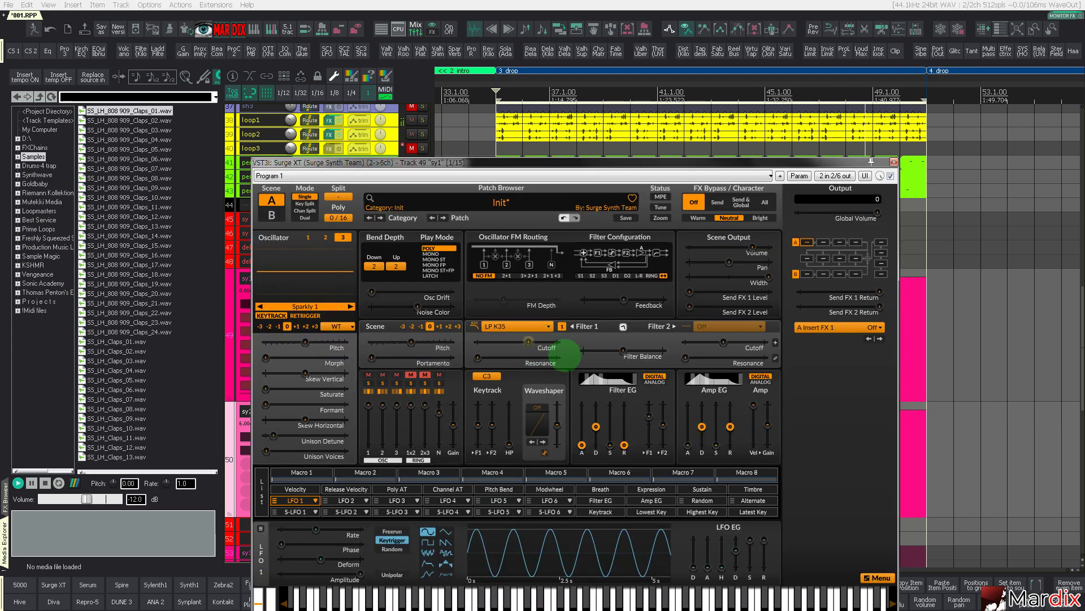
drag(529, 342, 515, 342)
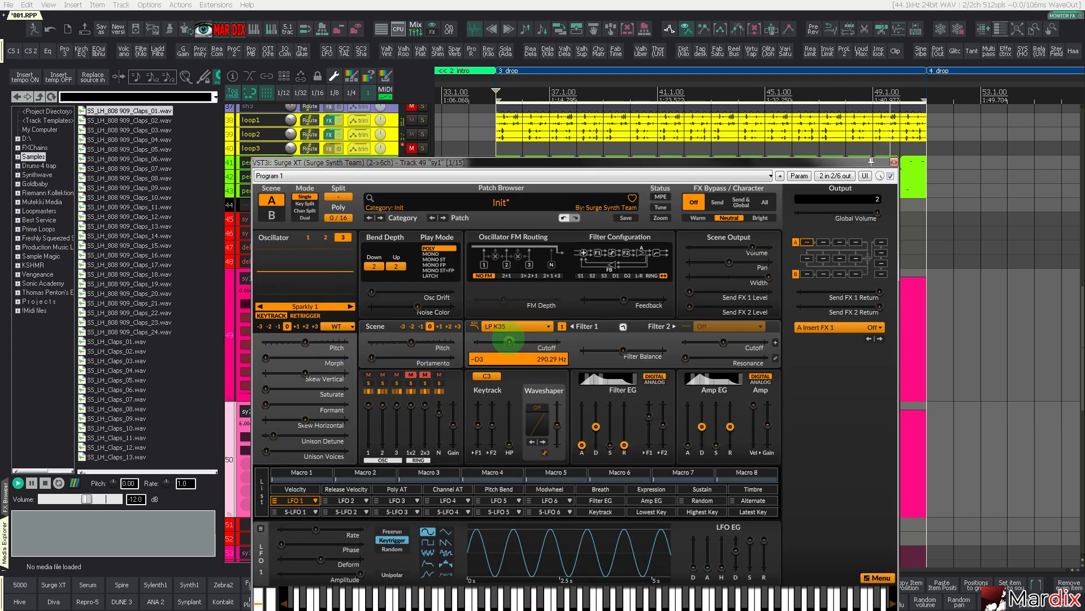
click(894, 163)
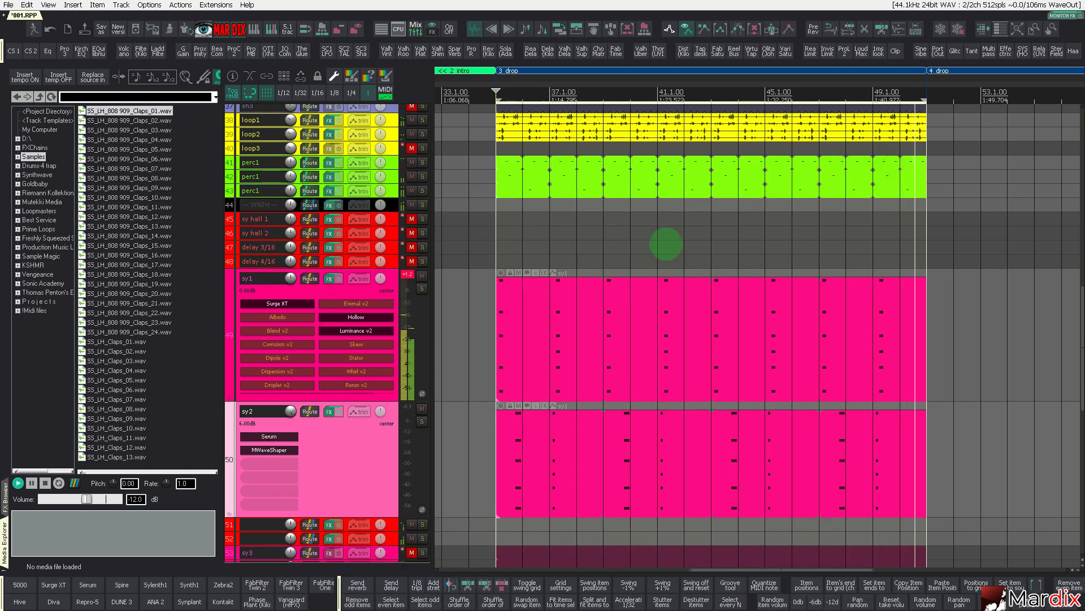
Open Serum on the ba1 track and reshape LFO 1 from a ramp into a triangle that peaks midway
scroll(277, 365, up, 4)
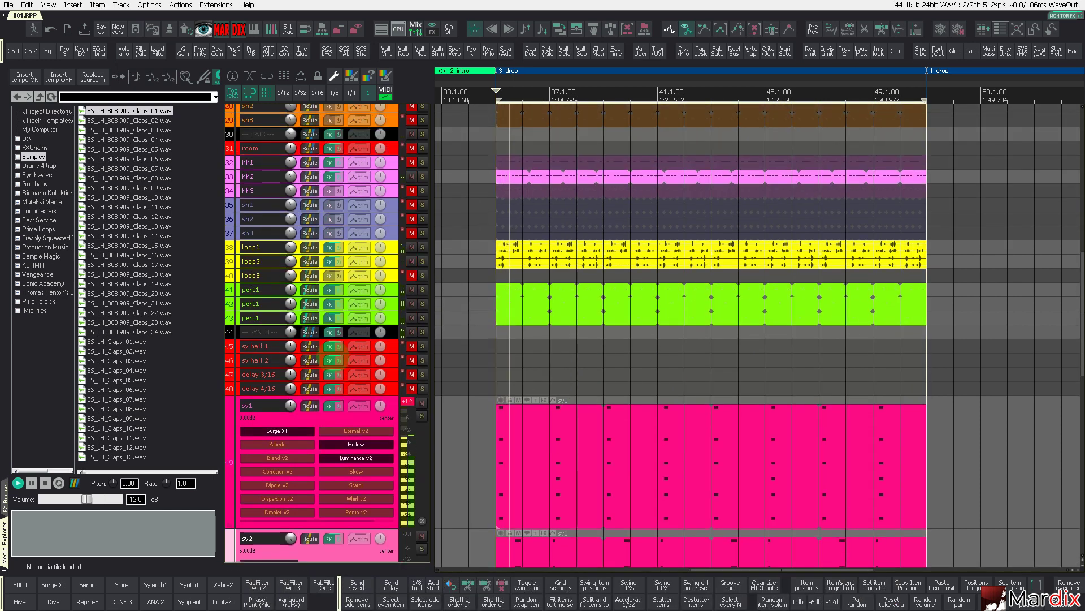
scroll(336, 360, down, 3)
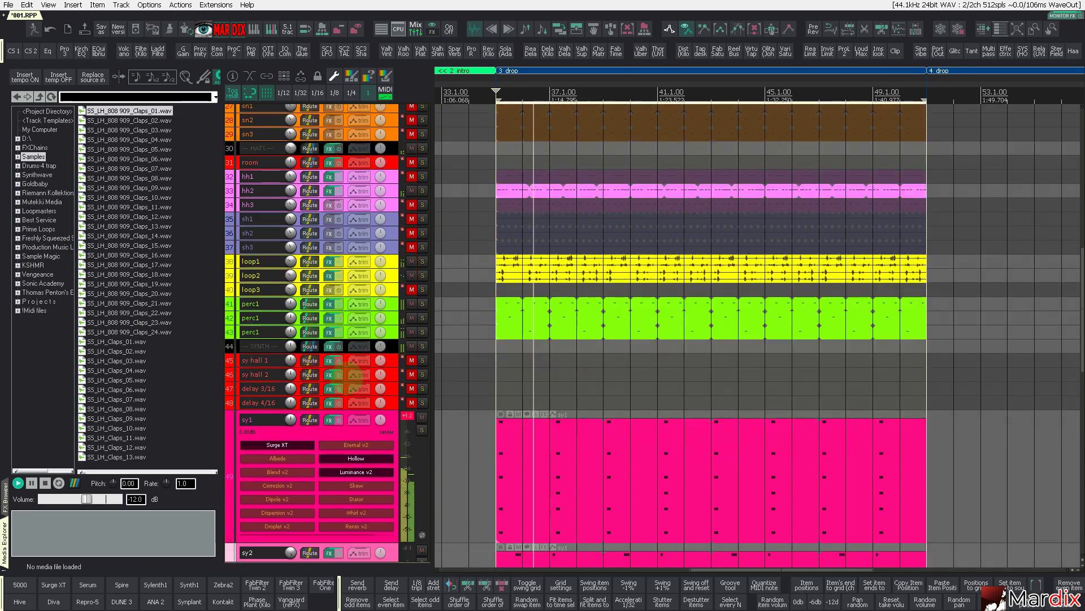
scroll(345, 373, up, 8)
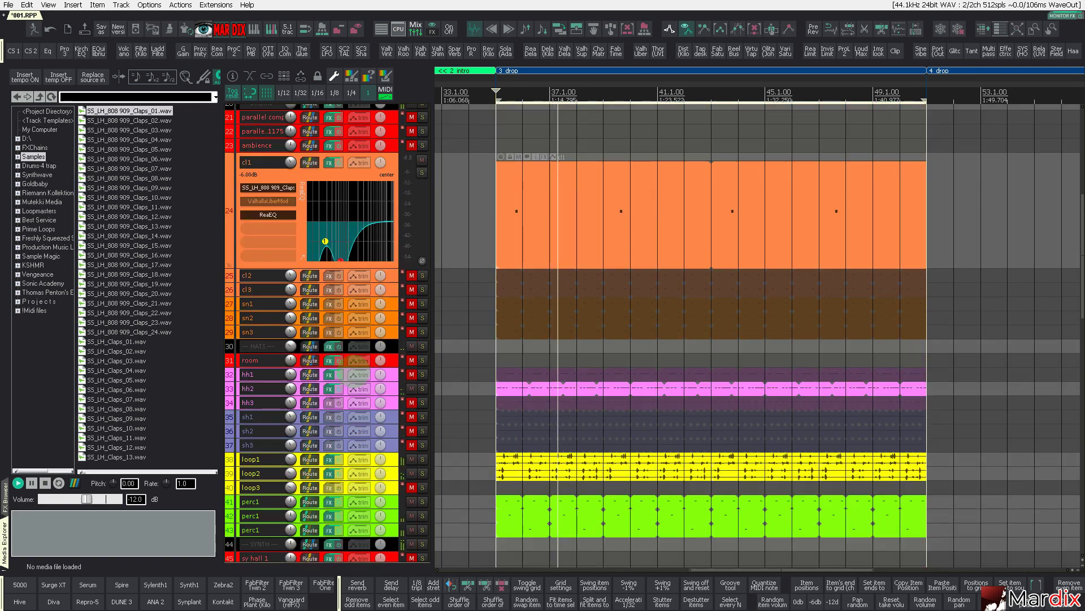
scroll(354, 371, up, 2)
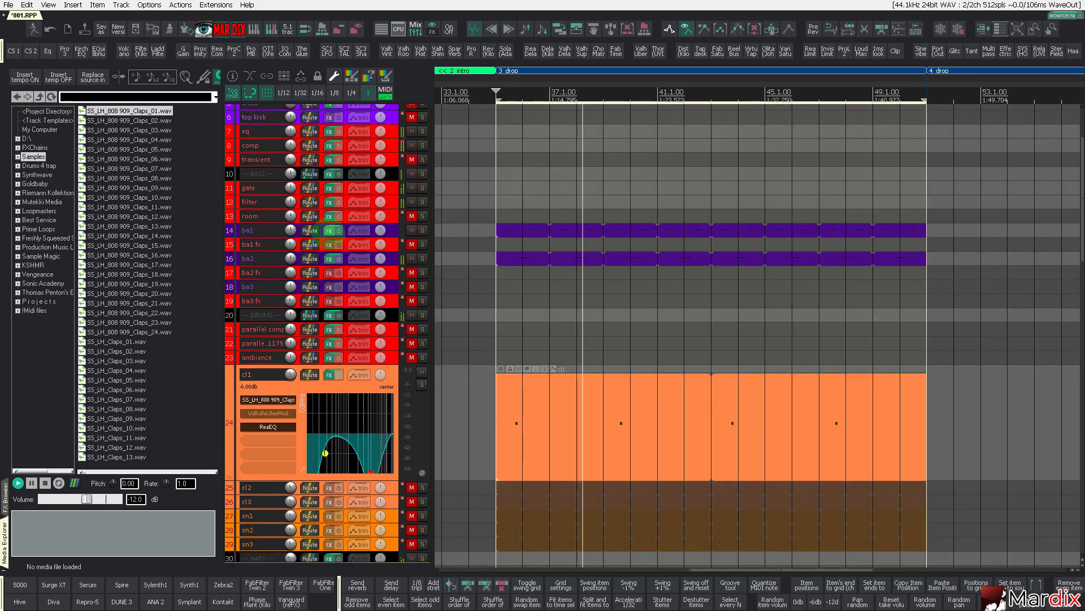
click(329, 230)
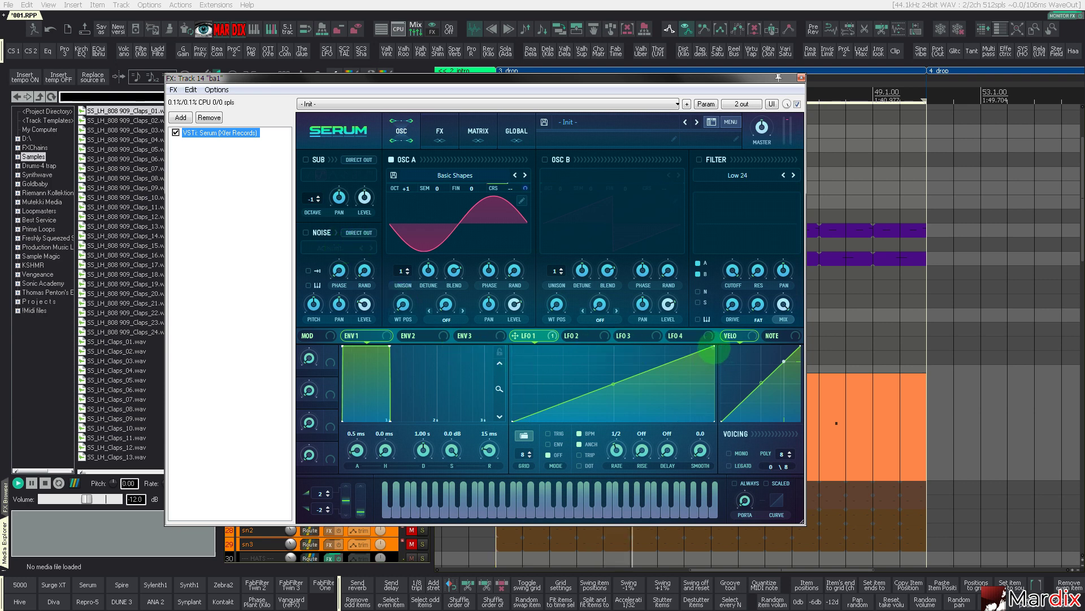
drag(713, 347, 619, 305)
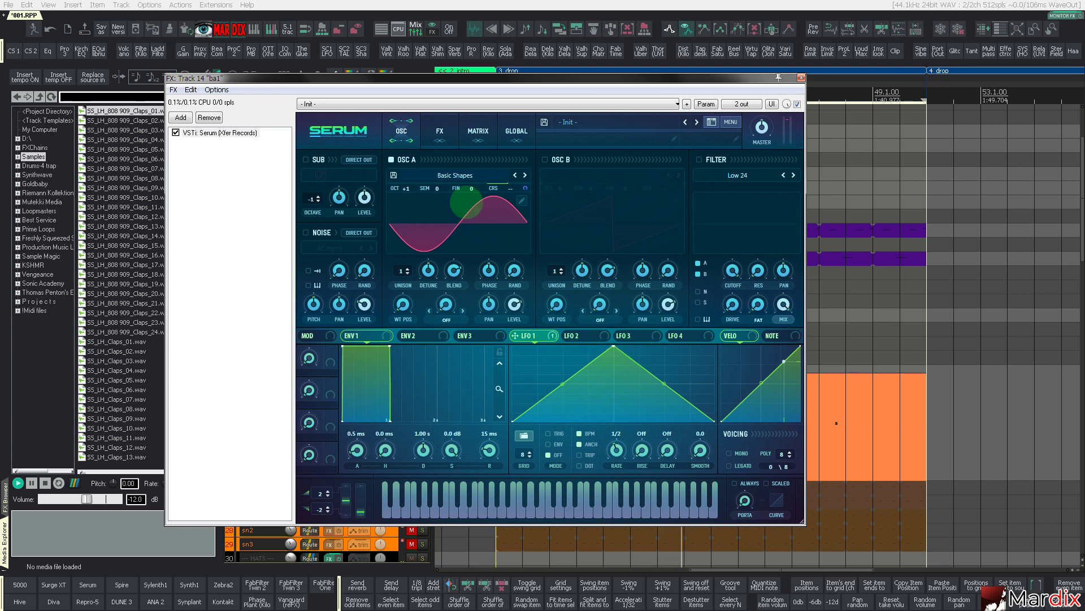
Set LFO 1's modulation of oscillator A's coarse pitch fully negative and lower the LFO triangle's peak to about half height
click(467, 125)
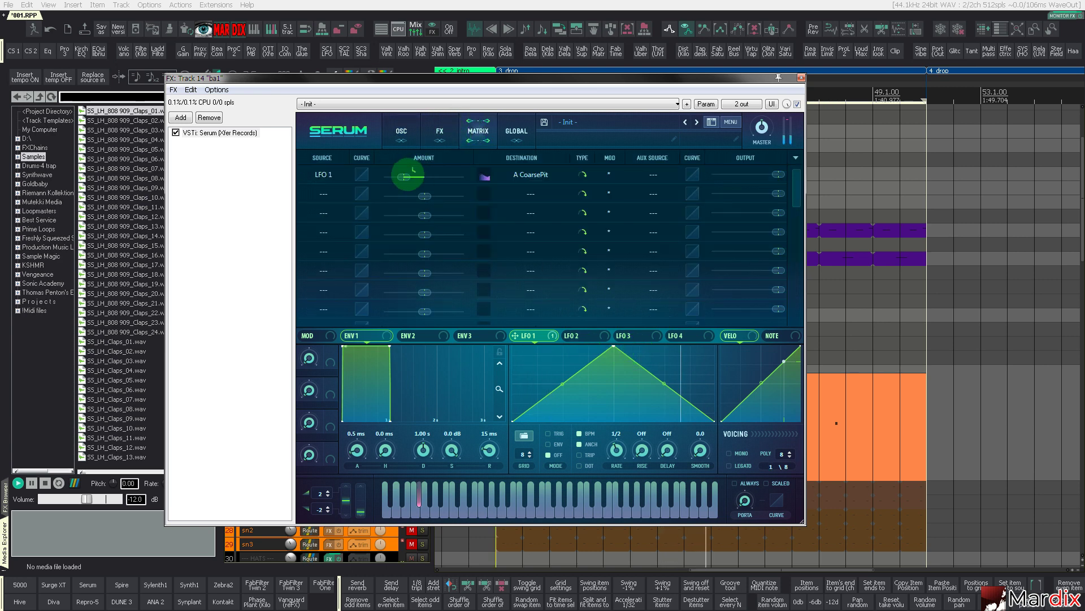
drag(405, 177, 378, 178)
click(412, 131)
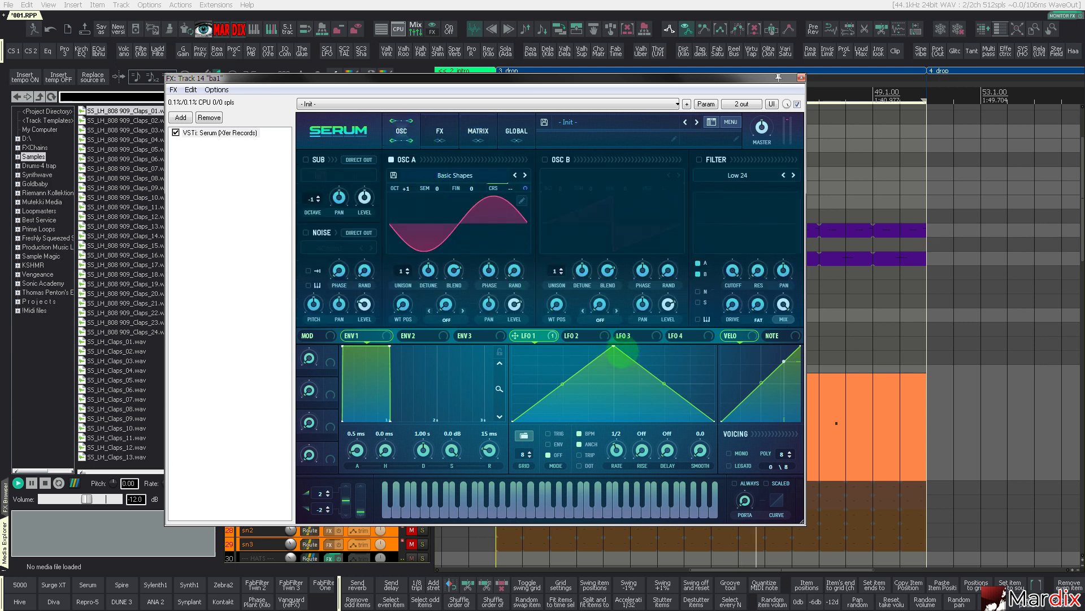
drag(613, 347, 614, 374)
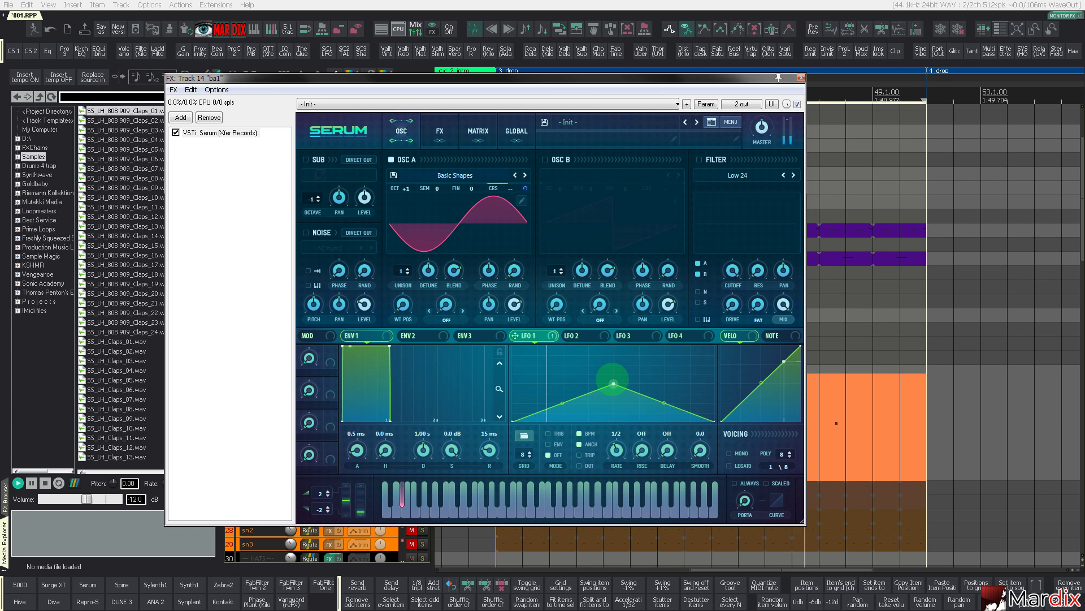
Try LFO 1 in ENV mode and at a one-bar rate, restoring OFF mode and the 1/2 rate
click(550, 444)
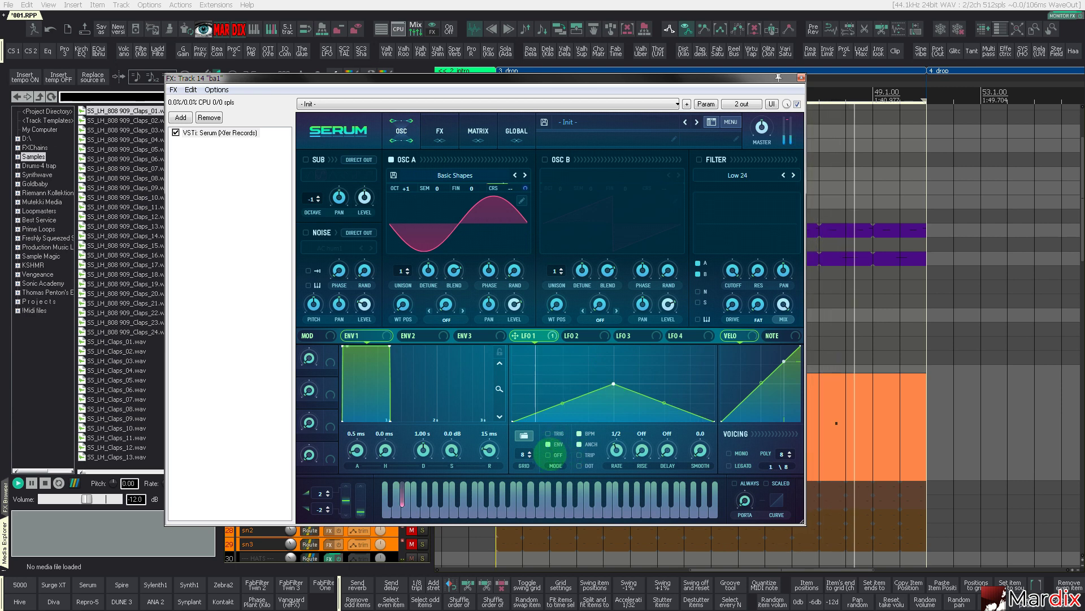
click(547, 454)
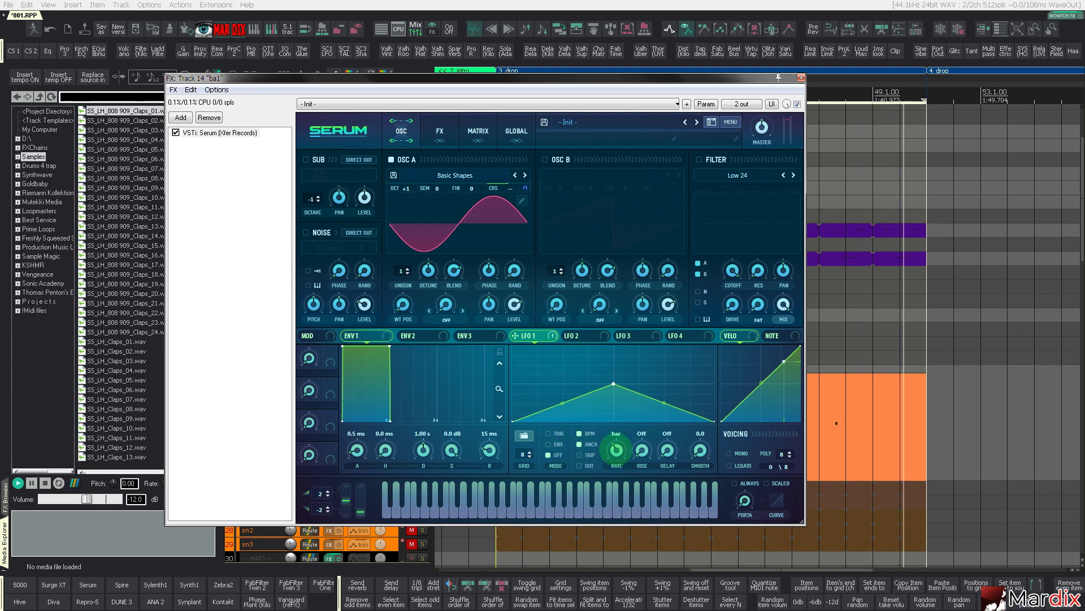
drag(617, 450, 618, 441)
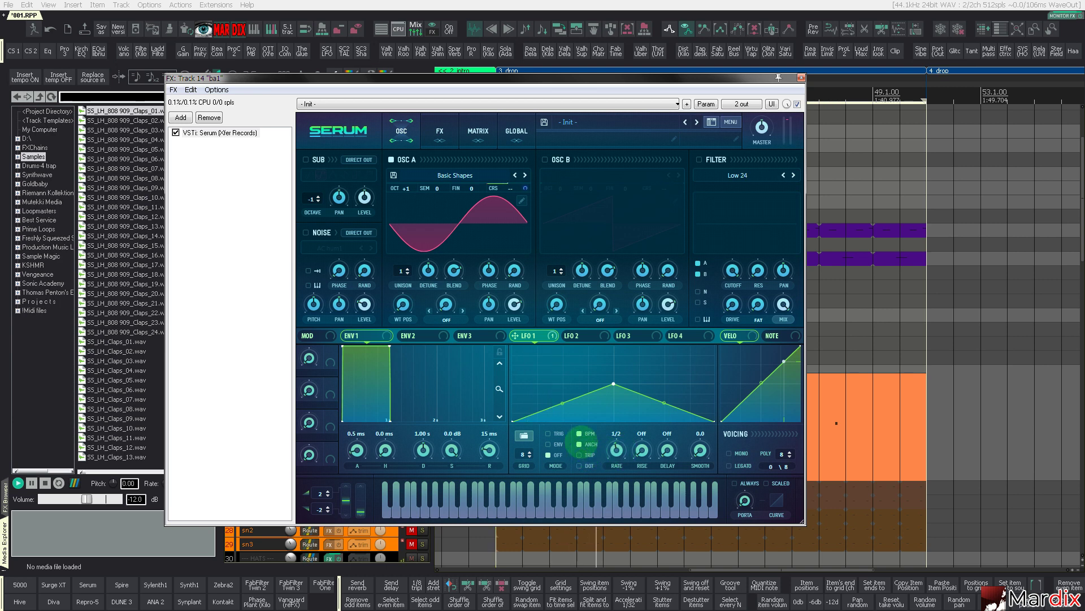
Try positive and bipolar LFO 1 modulation of oscillator A's coarse pitch, restore the fully negative unipolar setting and close the ba1 effects window
click(477, 130)
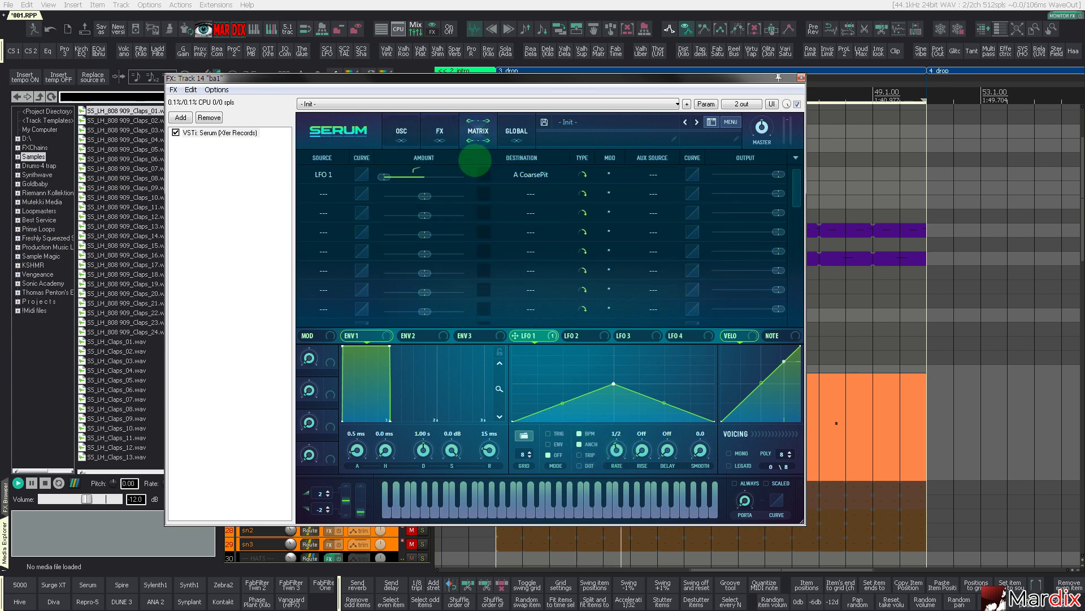
drag(389, 176, 402, 176)
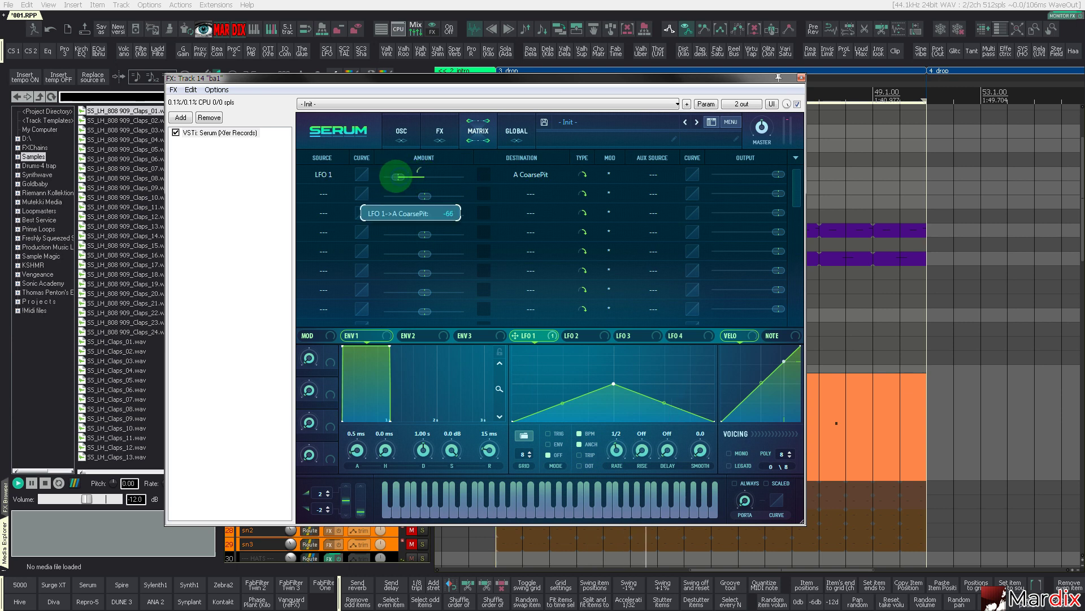
drag(411, 179, 486, 179)
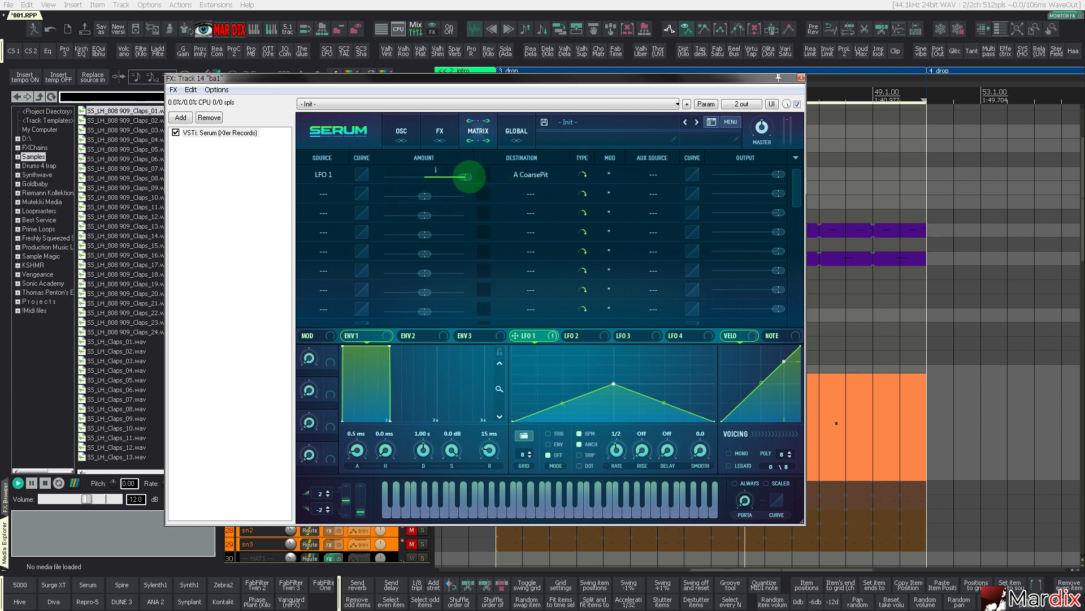
drag(467, 176, 380, 177)
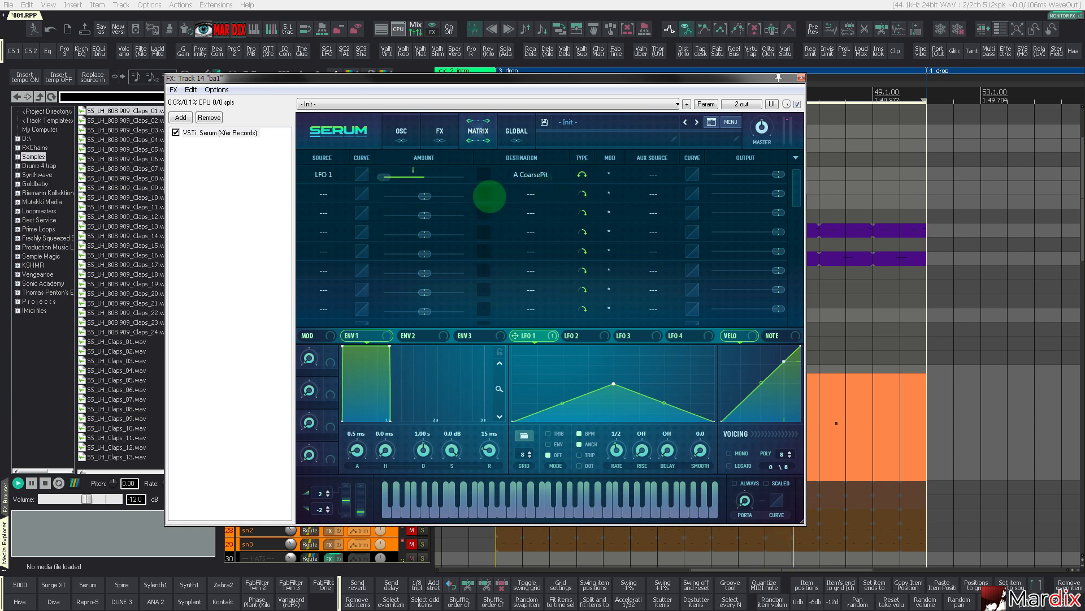
click(581, 174)
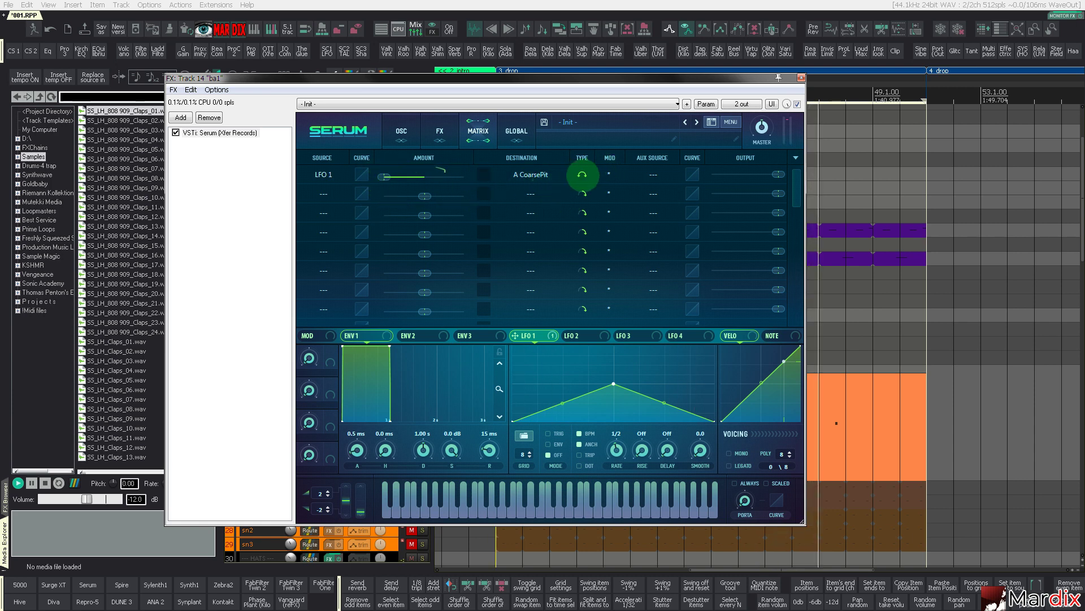
drag(417, 174, 612, 185)
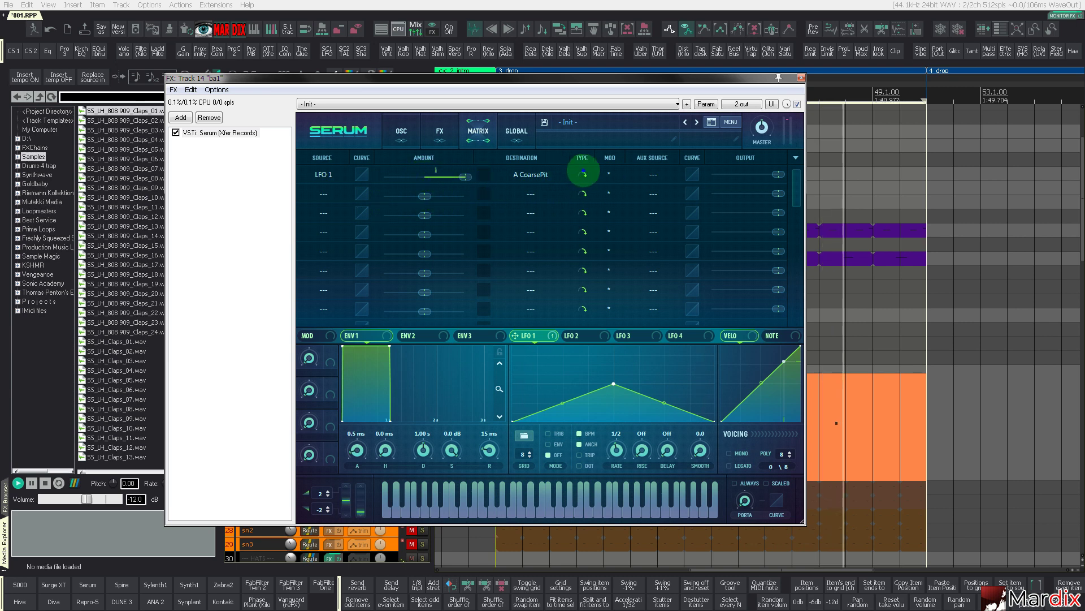
click(582, 176)
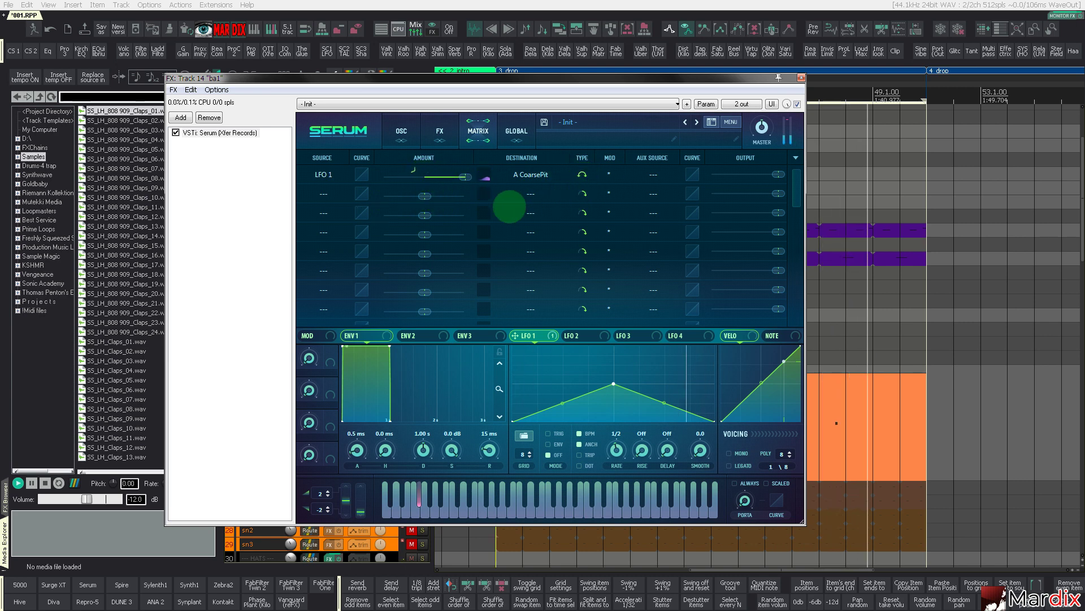
click(582, 175)
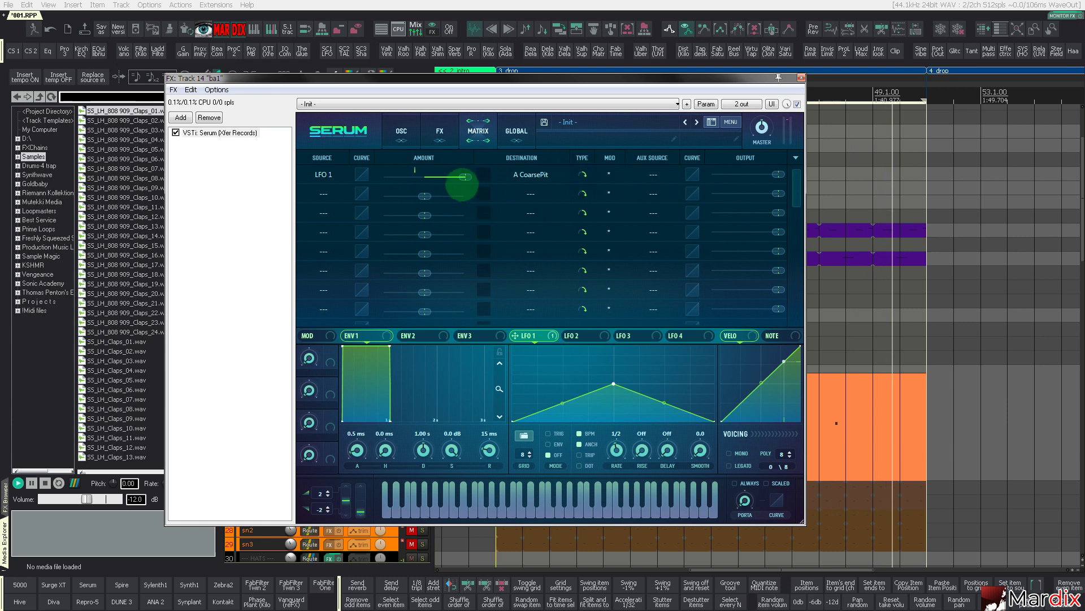
drag(450, 175, 376, 175)
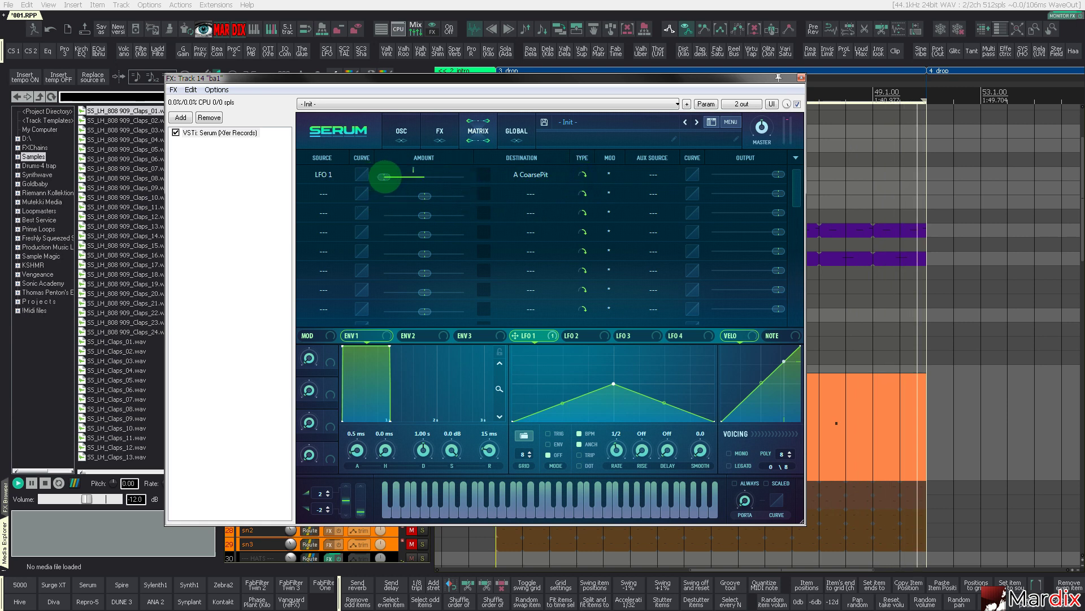
click(801, 78)
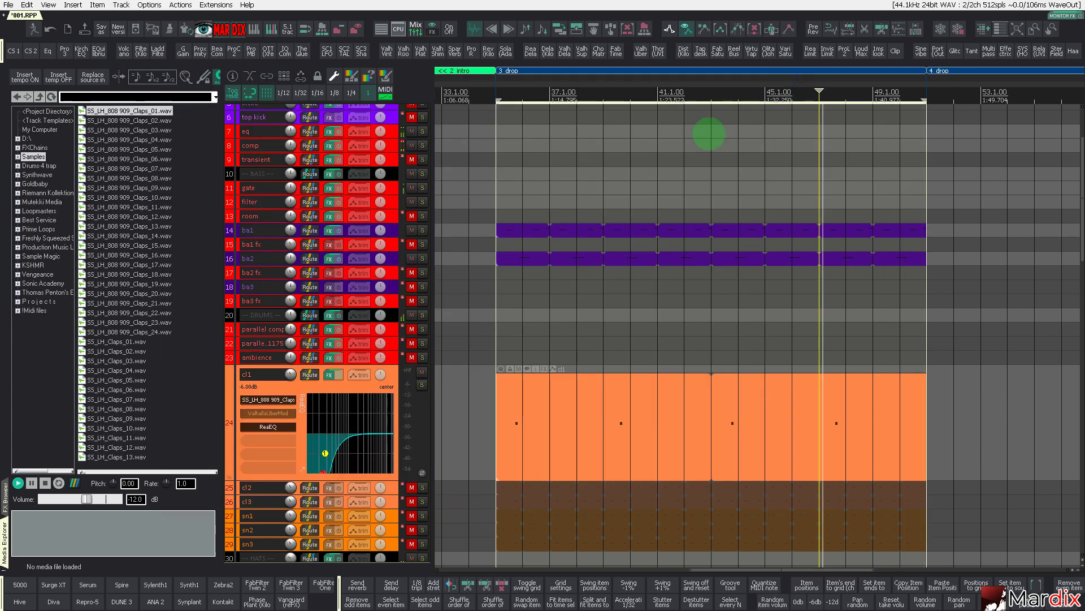
Mute the ba1 and kick2 tracks after comparing kick2 with kick1, keeping kick1 unmuted
scroll(403, 244, up, 3)
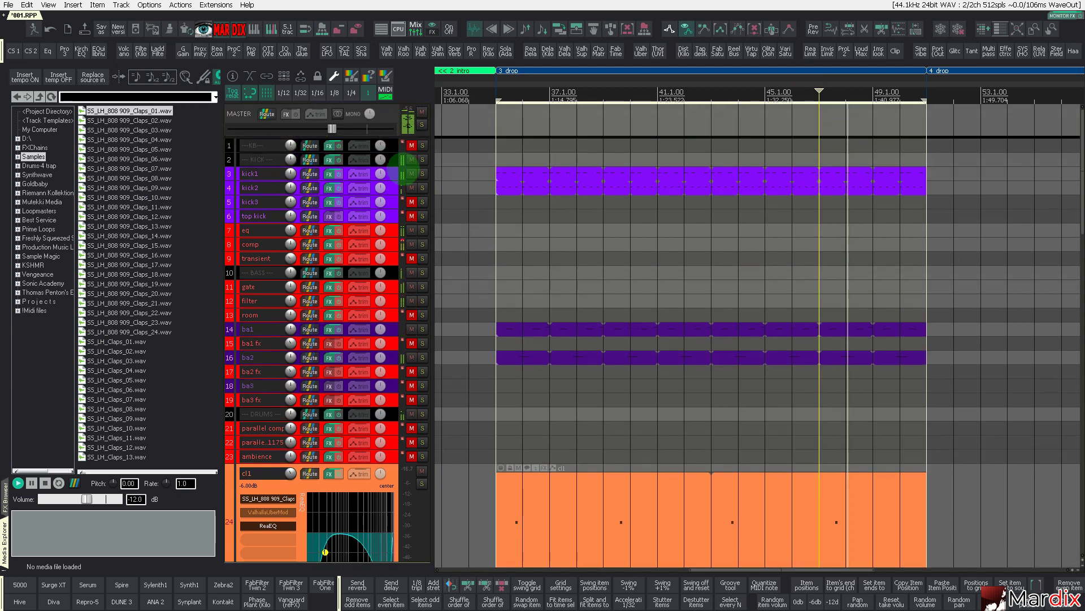
click(411, 186)
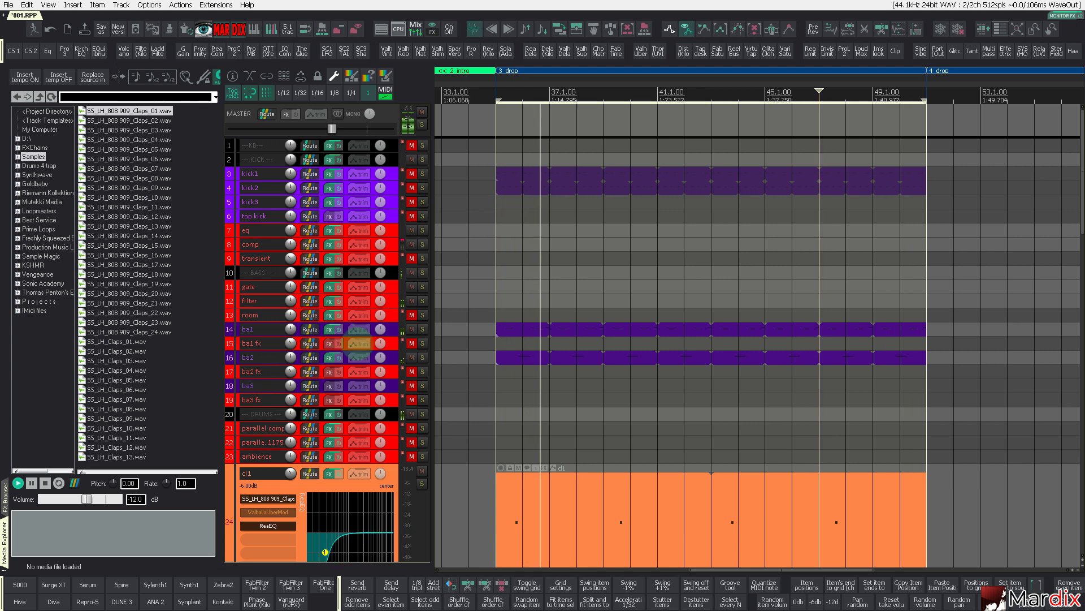
click(412, 329)
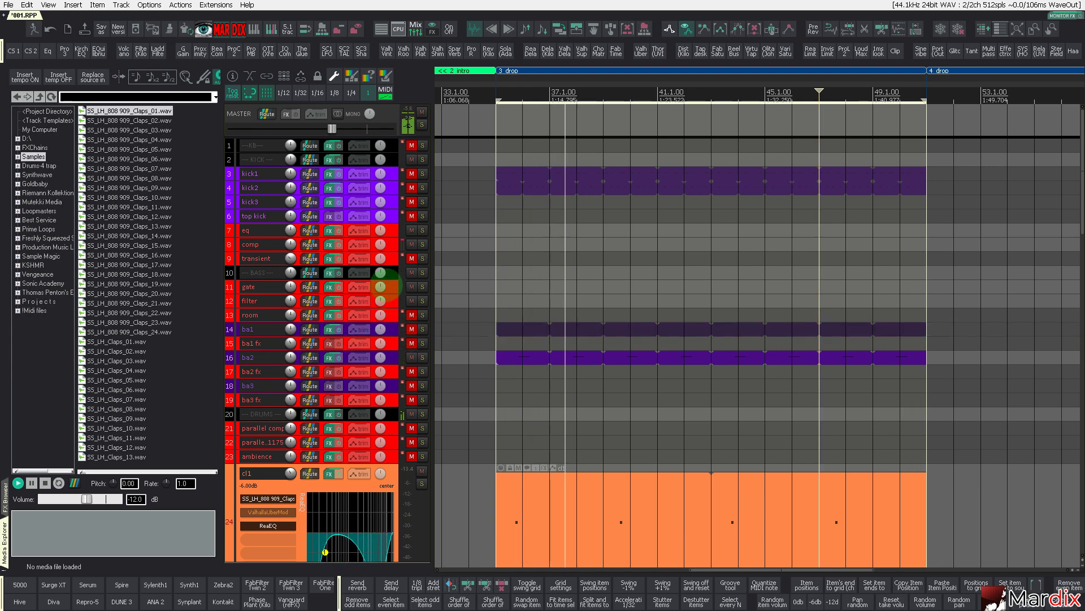
click(412, 188)
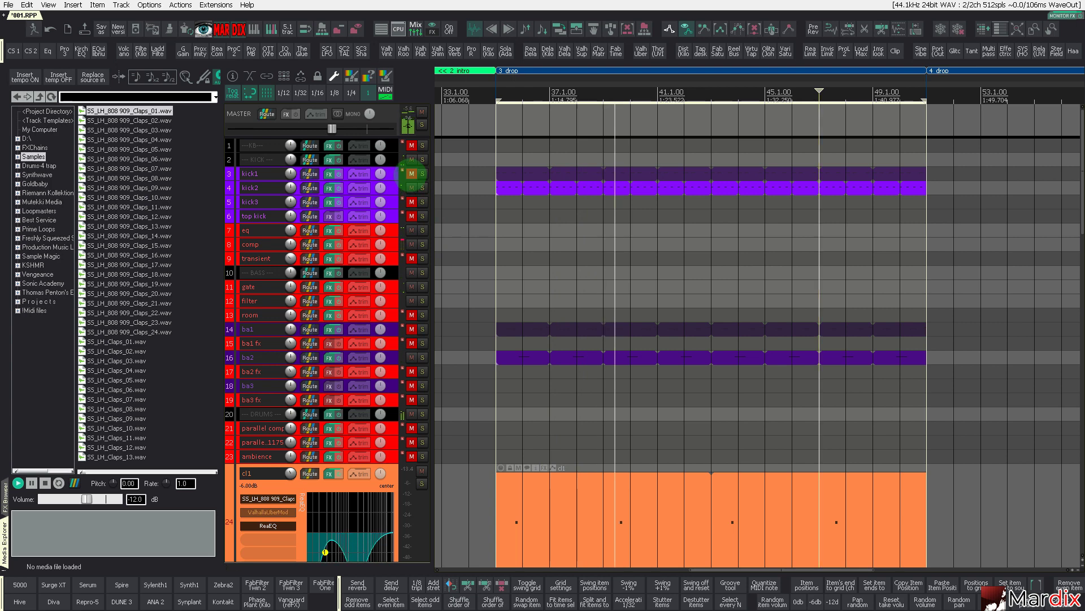
click(411, 173)
click(412, 187)
Mute the atmo1 track below the synth and pad tracks
scroll(378, 223, down, 3)
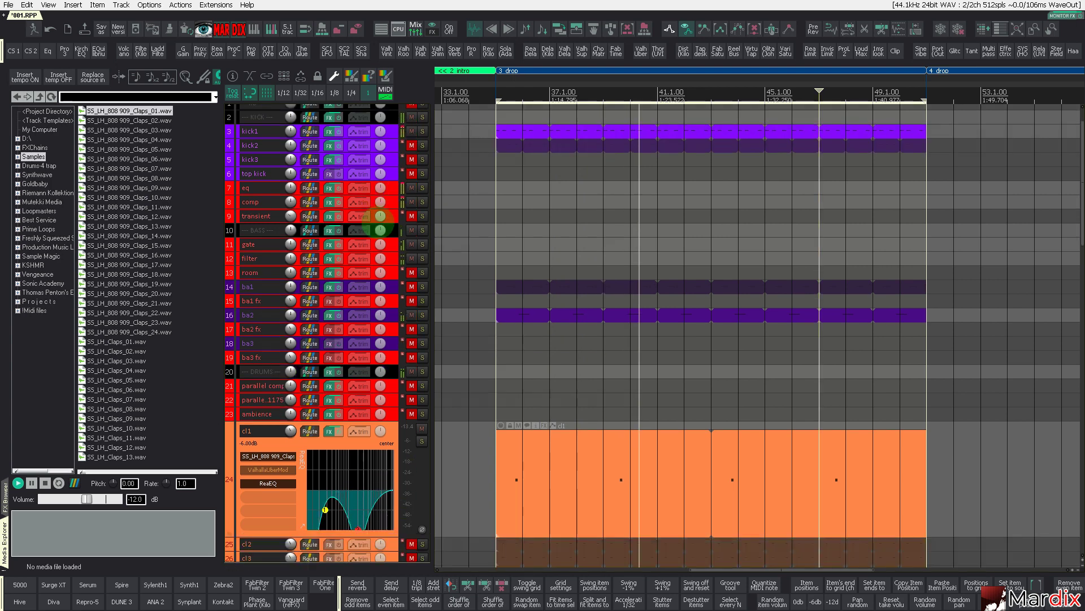
scroll(380, 222, down, 8)
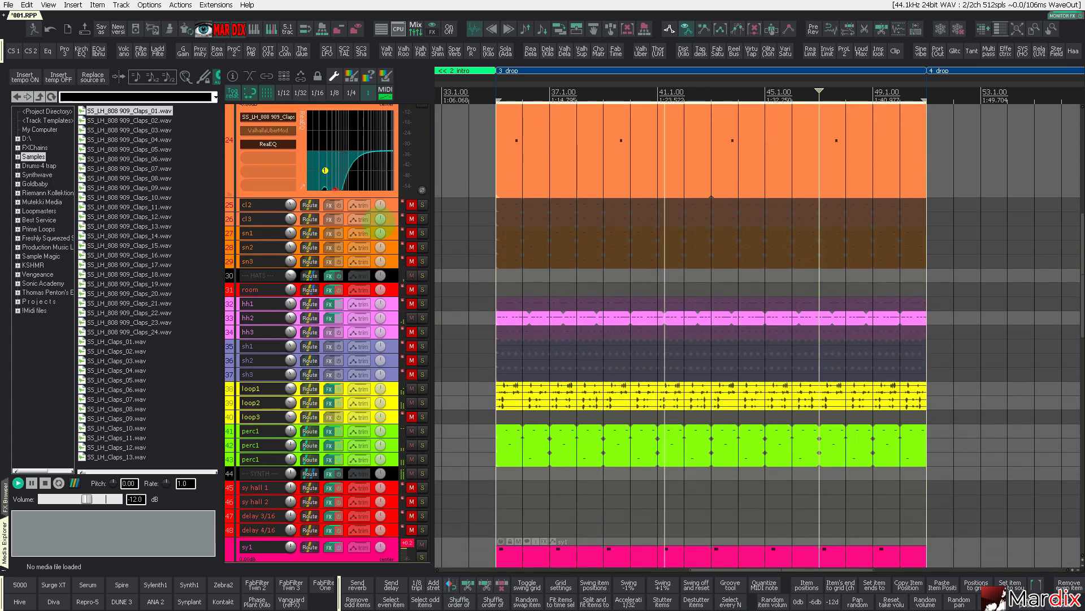
scroll(371, 230, down, 3)
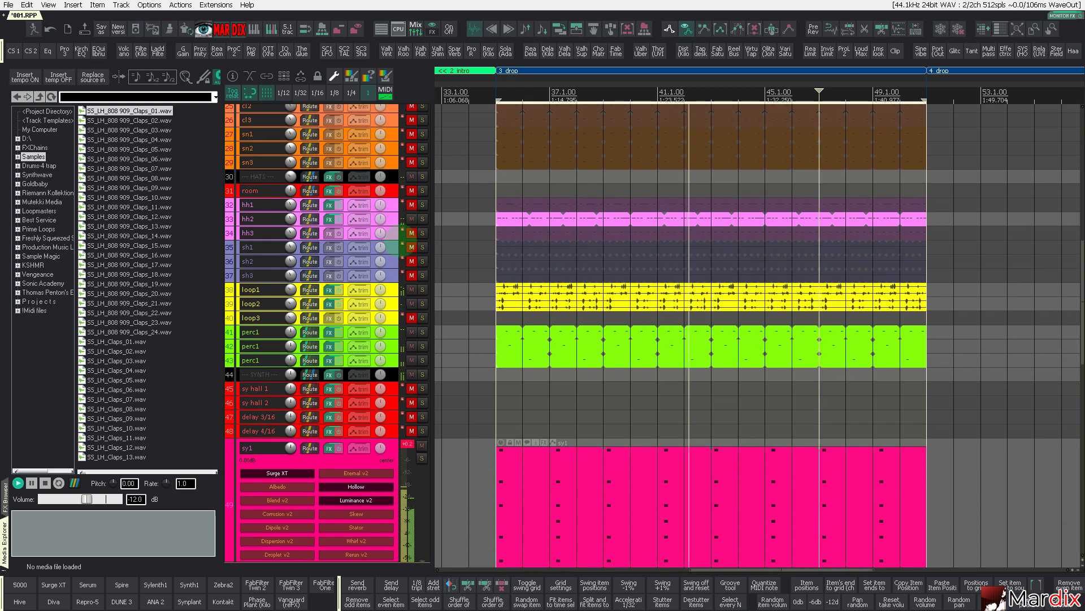
scroll(379, 257, down, 1)
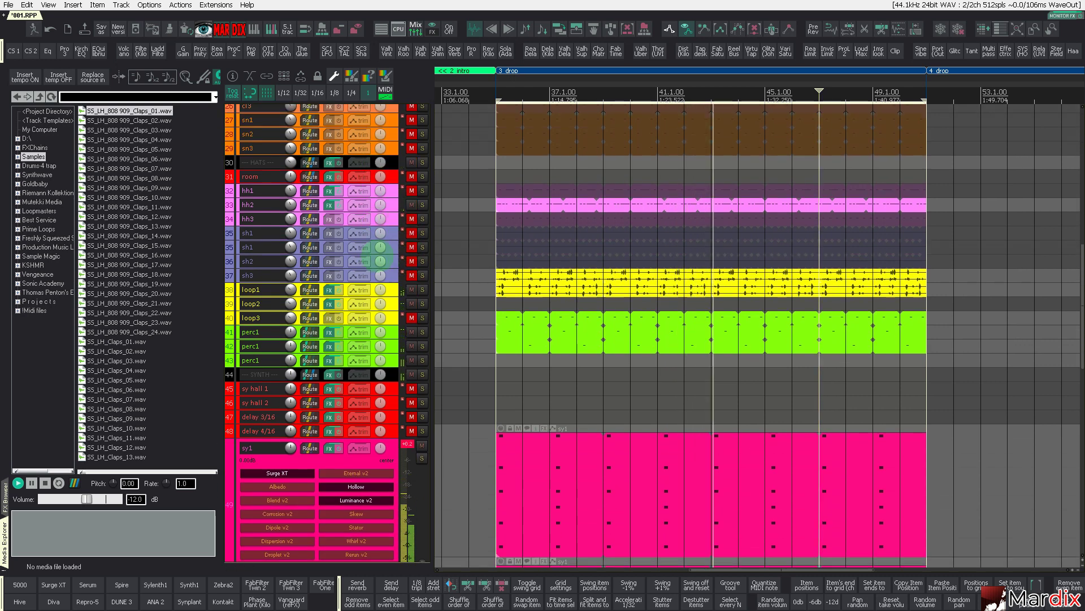
scroll(380, 257, down, 5)
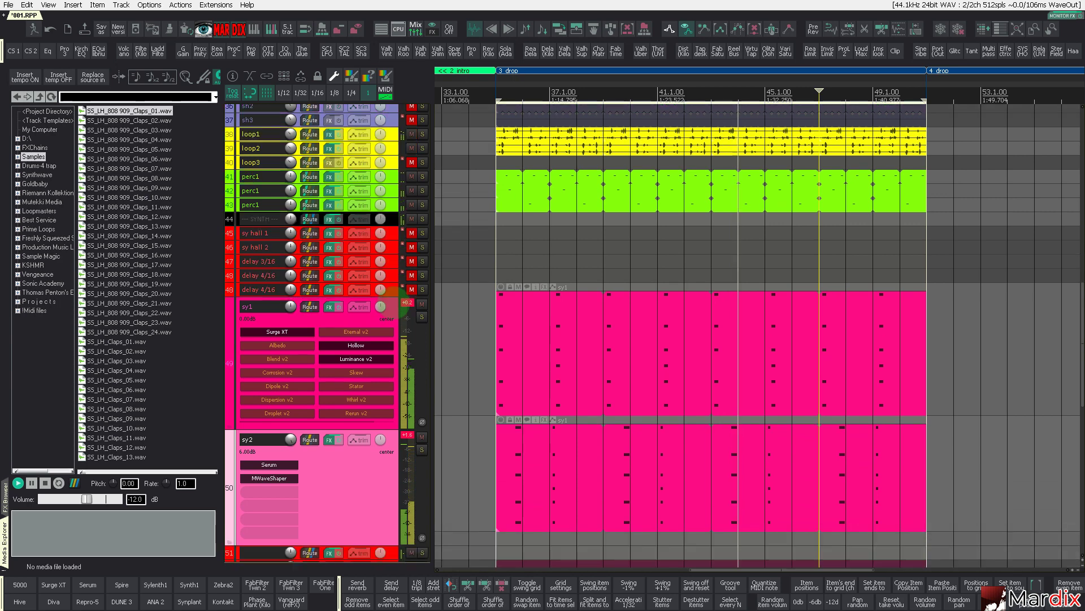
scroll(394, 299, down, 2)
scroll(399, 381, down, 3)
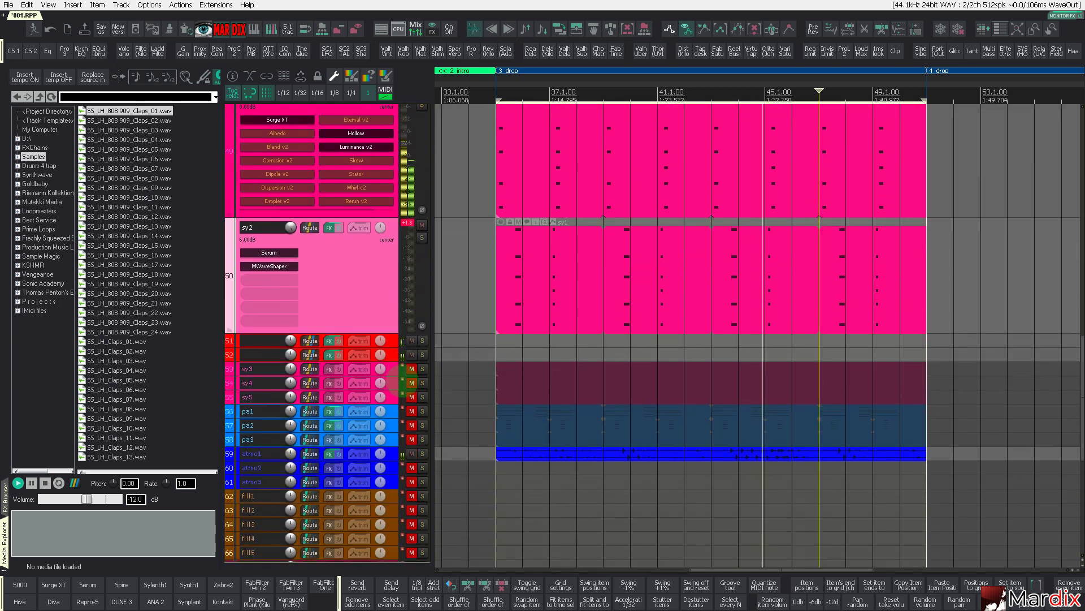
click(403, 452)
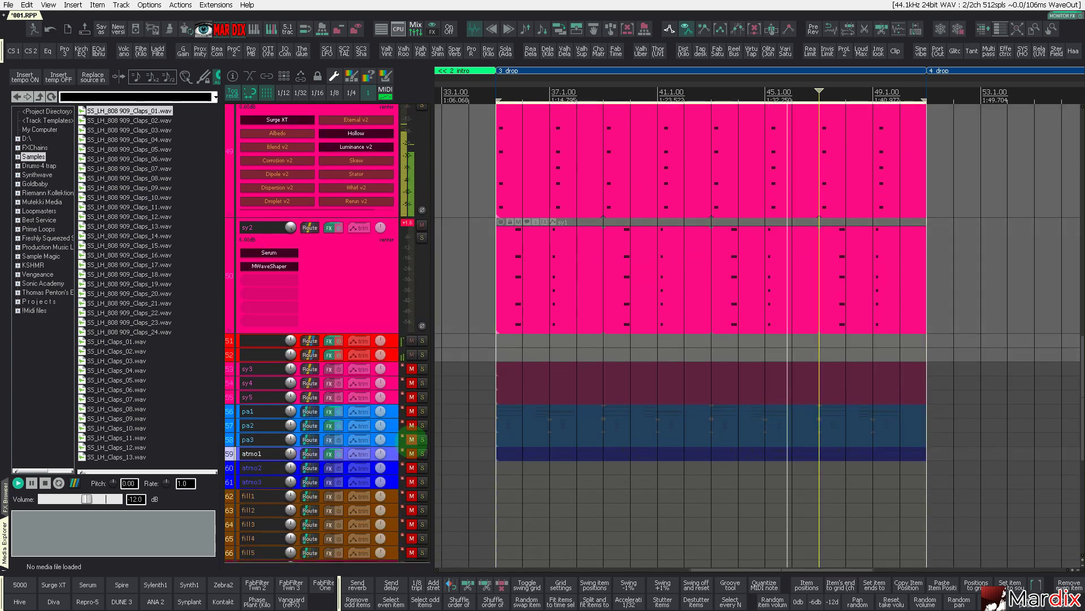
Audition the pa1 and pa2 pad tracks in turn and play pa2 from the start of the drop
click(405, 425)
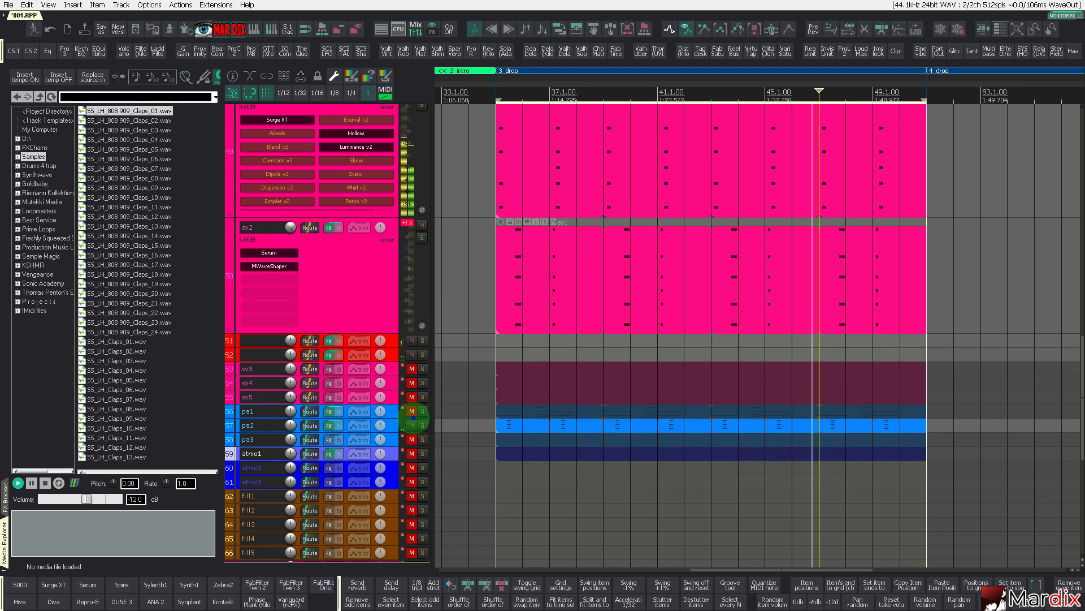
click(403, 411)
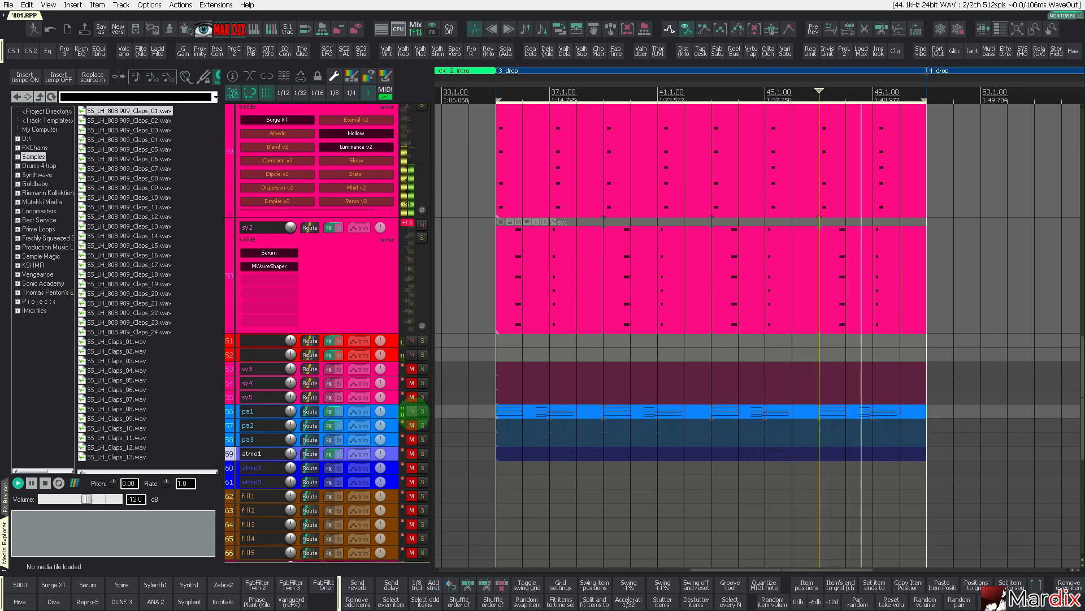
click(433, 423)
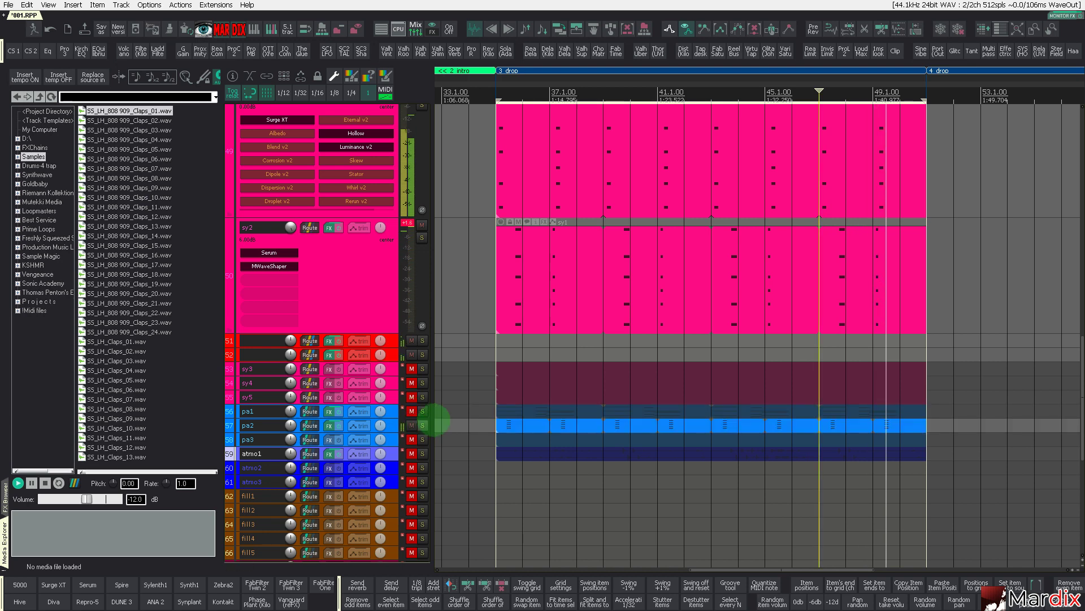
click(498, 354)
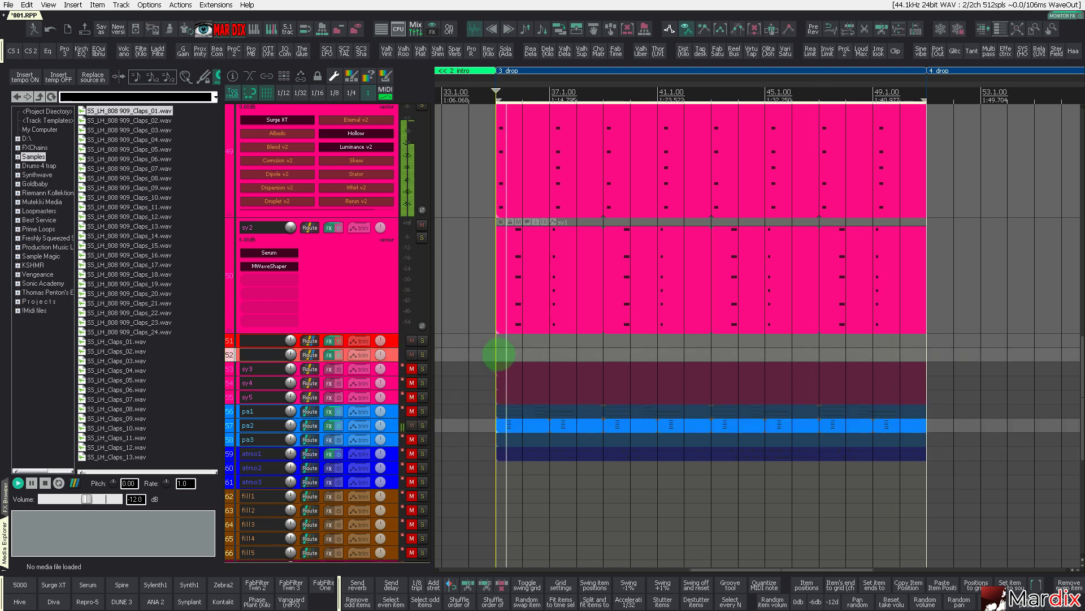
Mute pa2, unmute pa3 and load the Spire synth on pa3, moving its window off the upper part of the arrangement
scroll(490, 362, down, 2)
scroll(368, 349, down, 4)
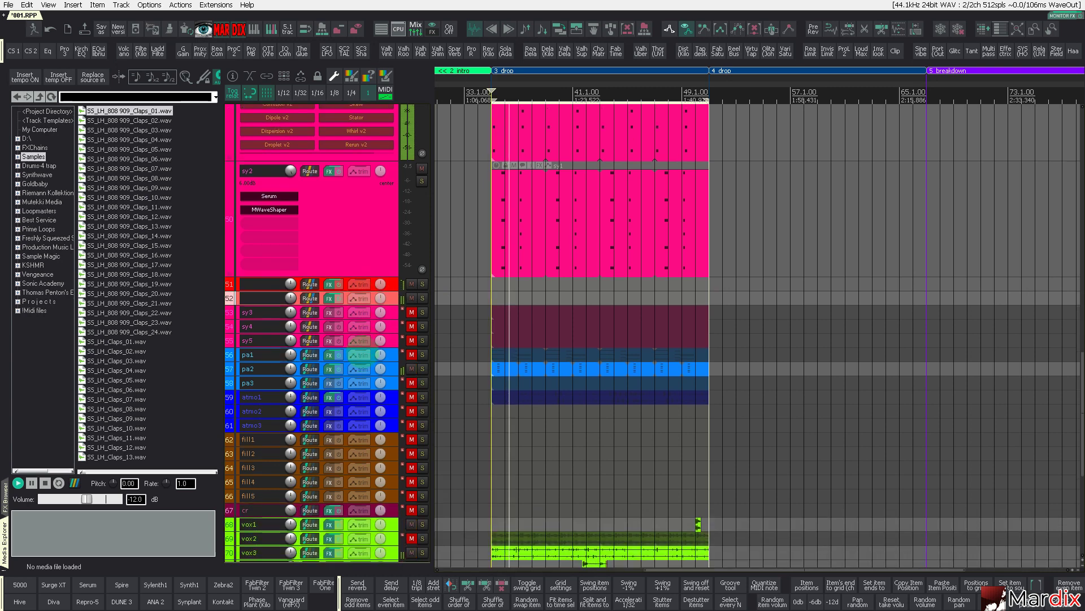
scroll(363, 349, up, 3)
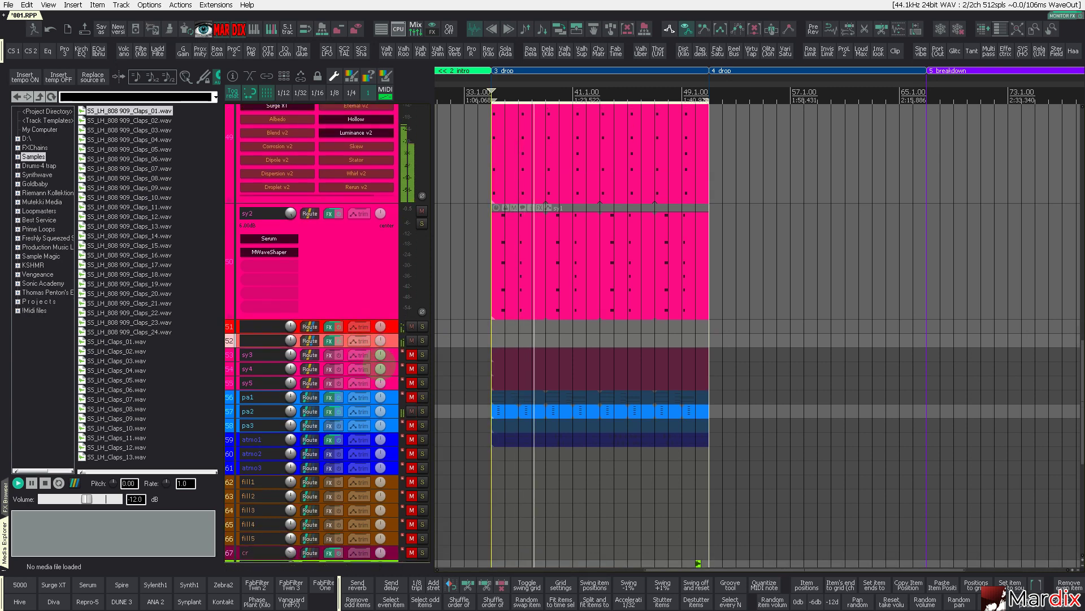
click(398, 409)
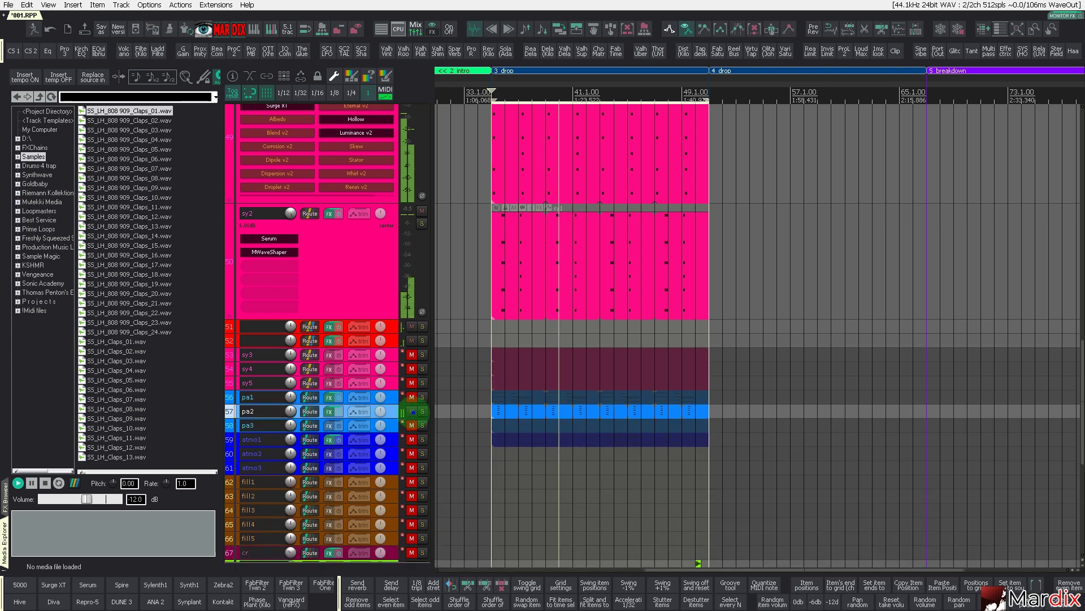
click(390, 427)
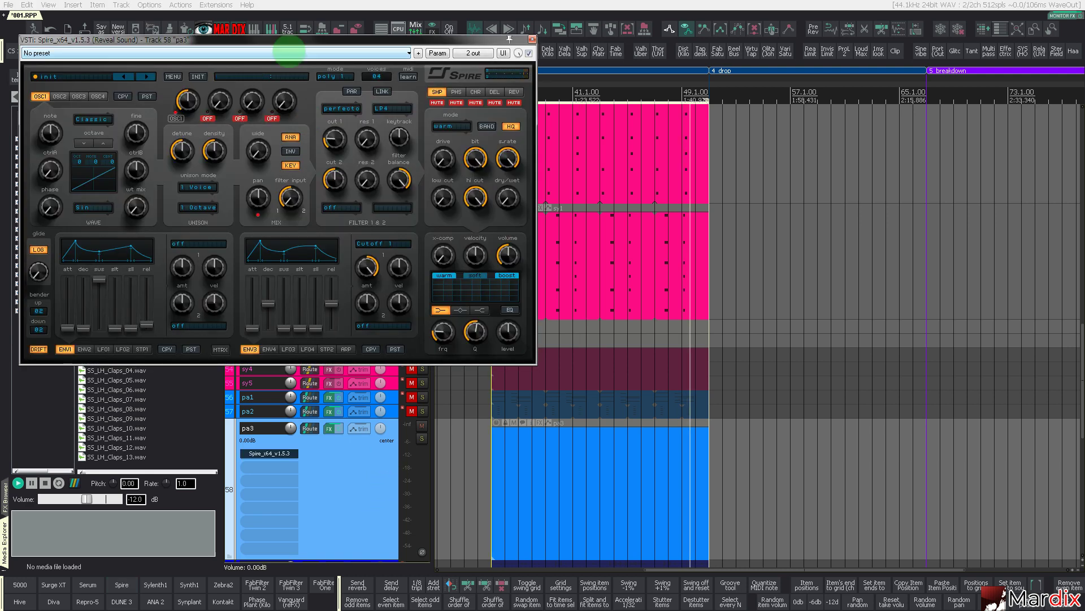
drag(285, 46, 589, 205)
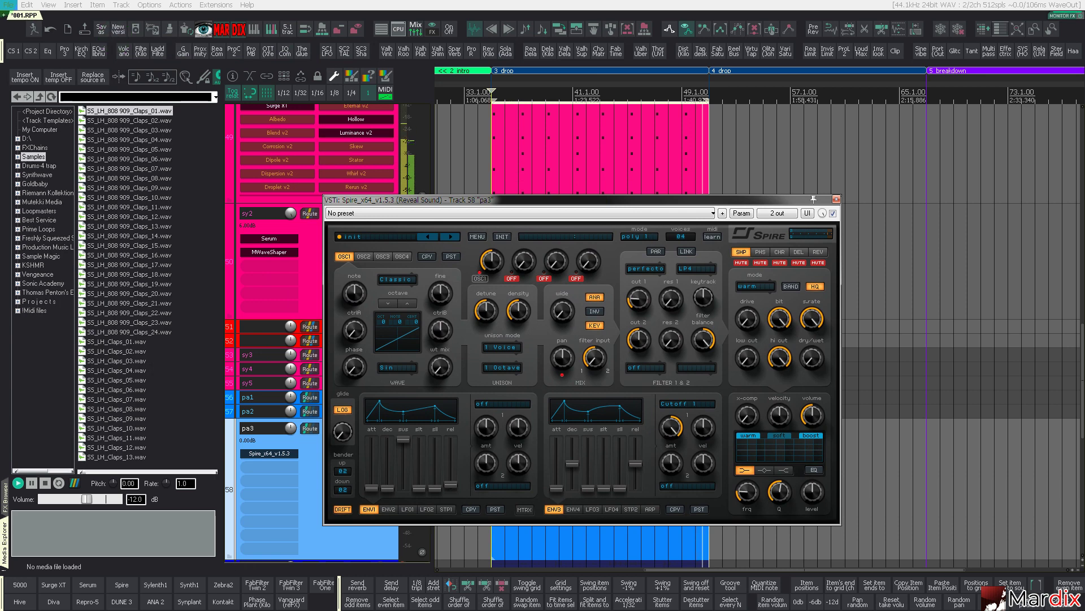
Save the project and reposition the Spire window so the track controls stay uncovered
click(8, 5)
click(22, 17)
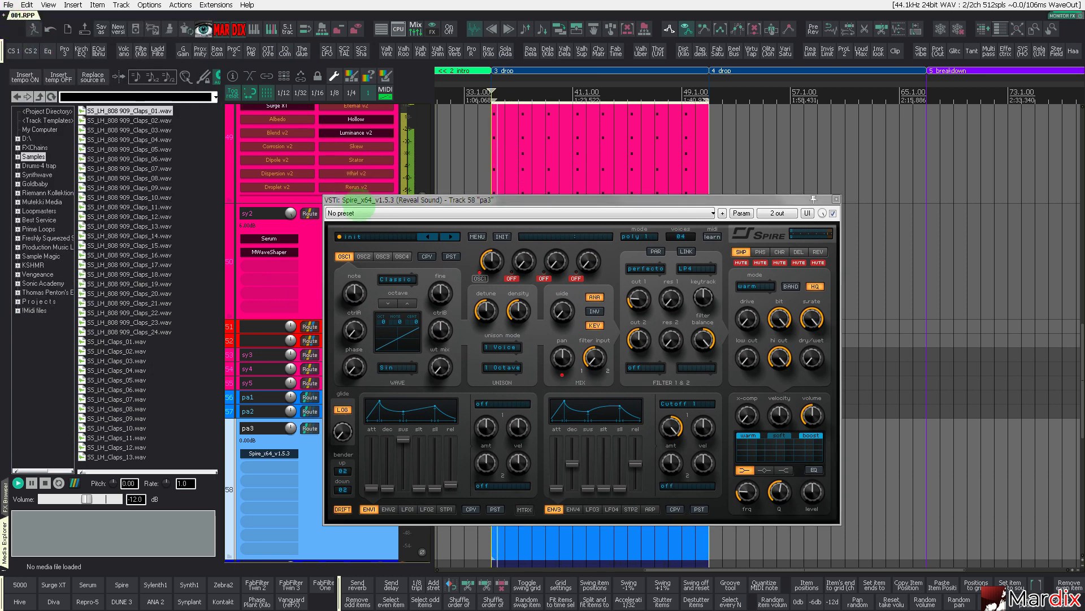
click(359, 201)
drag(358, 201, 515, 215)
key(shift+F12)
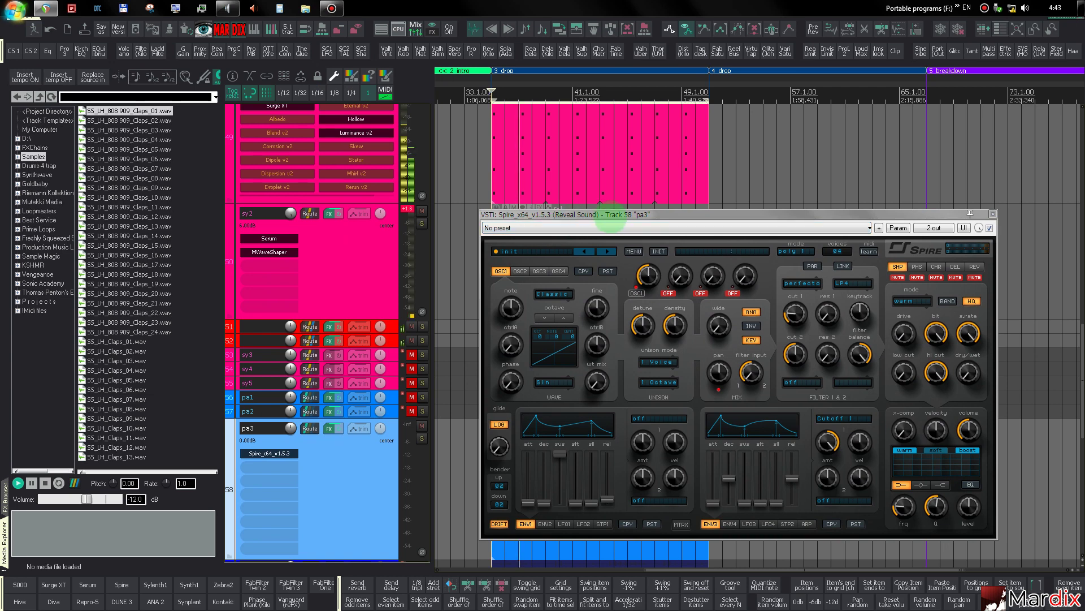
drag(610, 218, 699, 231)
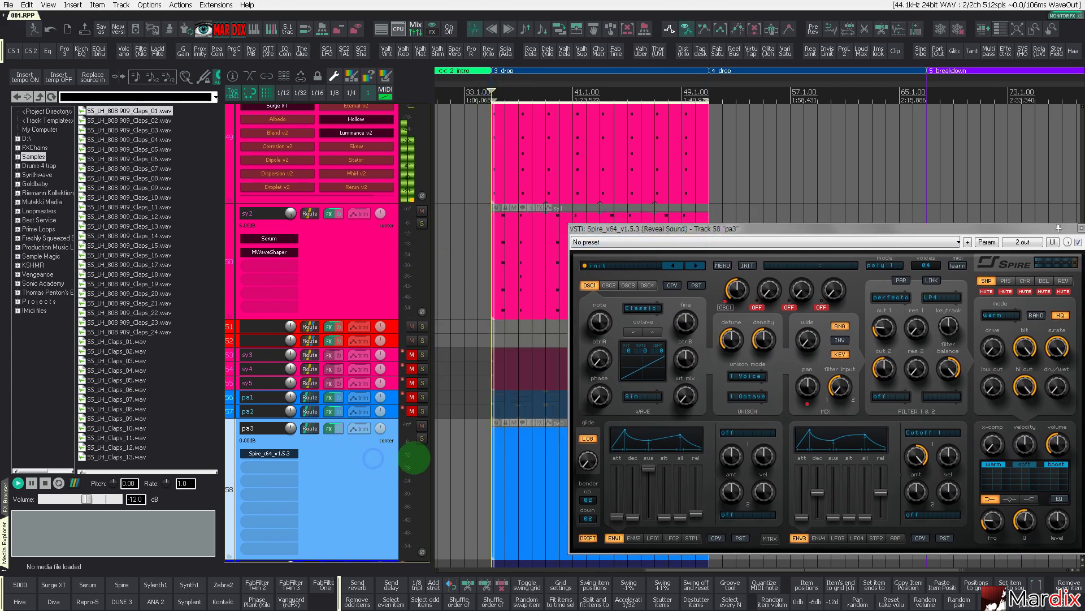
Open Spire's preset browser, collapse Factory Sounds and look through the Audentity soundbanks in the User Library
click(650, 266)
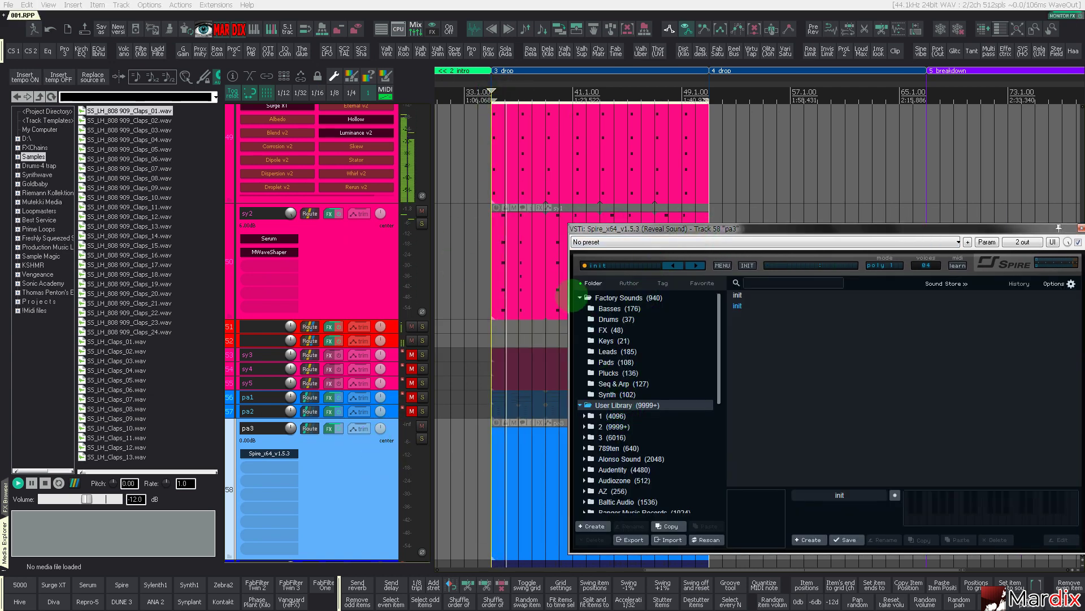
click(581, 298)
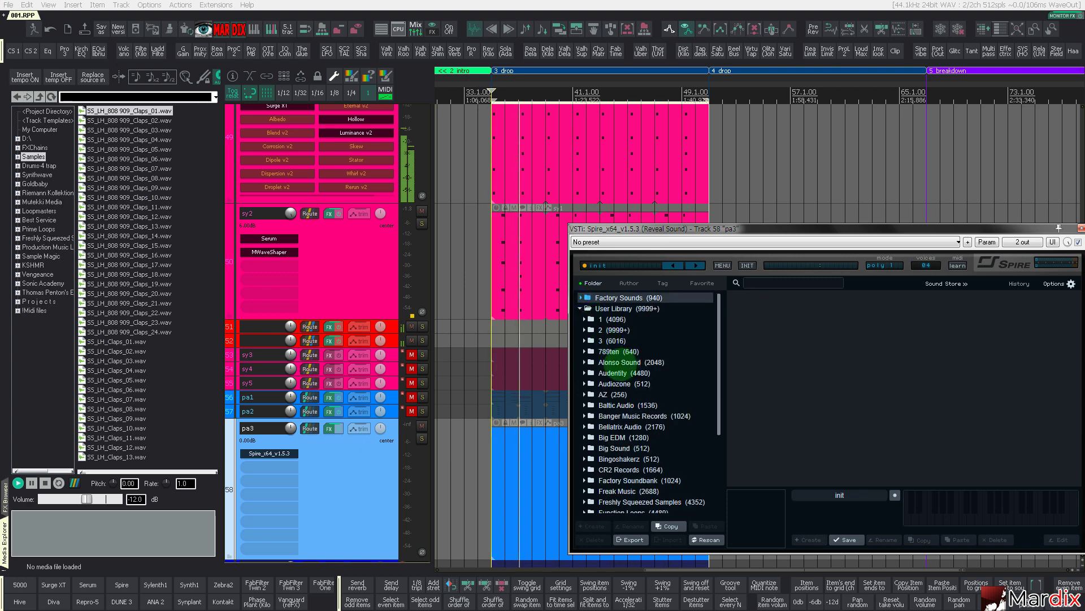
click(622, 372)
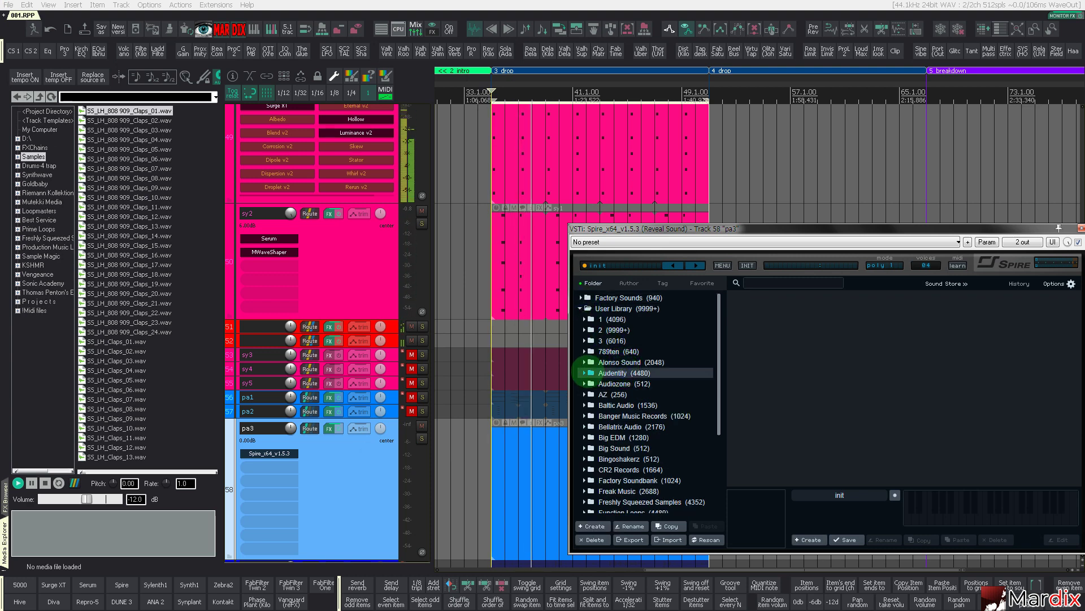
scroll(628, 382, down, 1)
scroll(638, 390, down, 2)
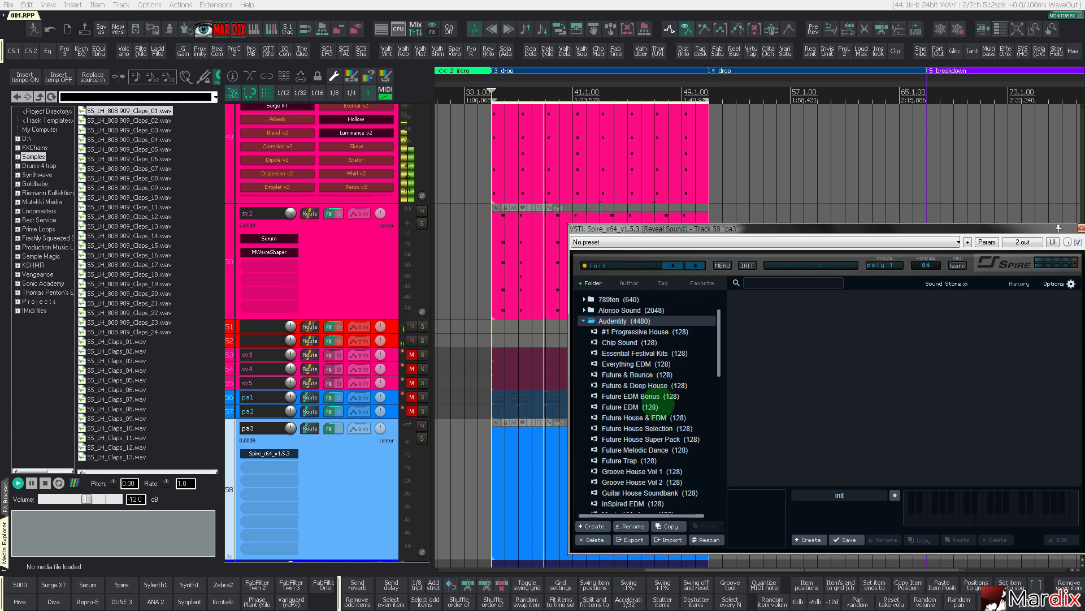
scroll(658, 395, down, 4)
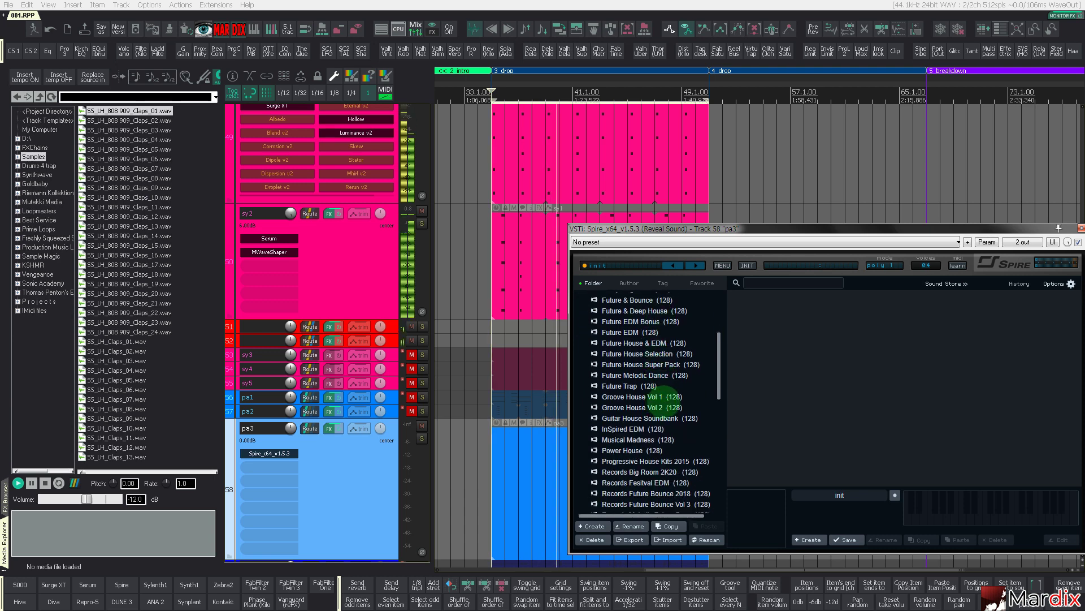
scroll(667, 401, down, 2)
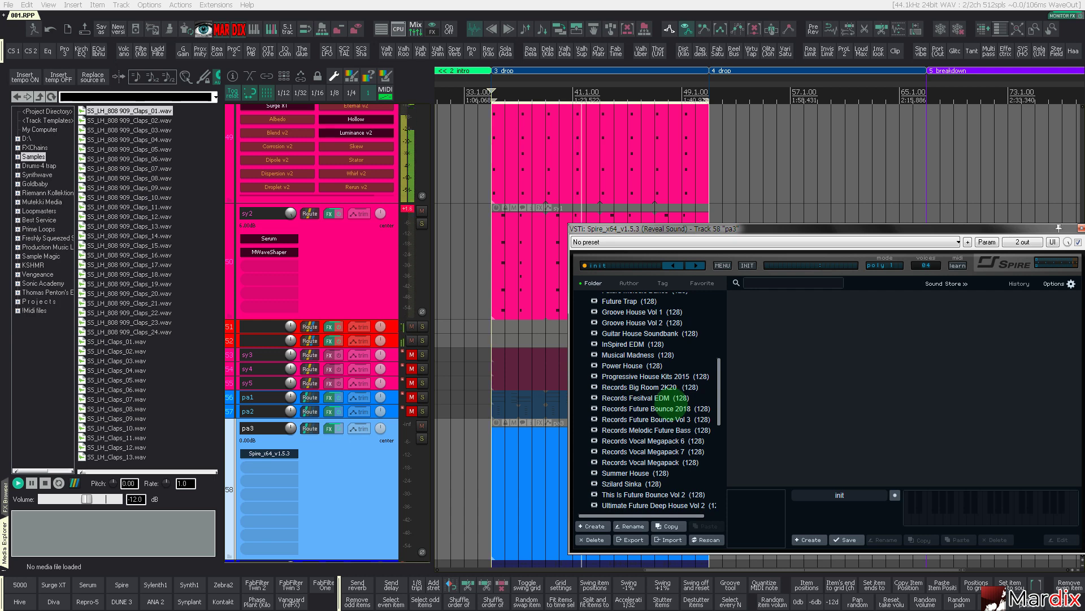
scroll(671, 408, down, 2)
scroll(672, 404, down, 3)
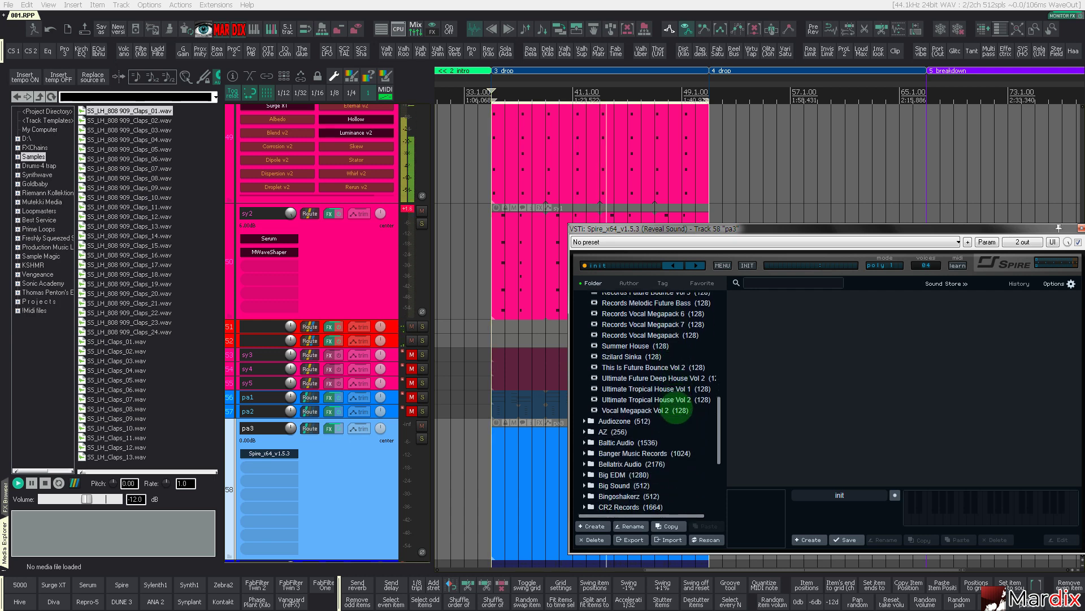
scroll(678, 408, down, 2)
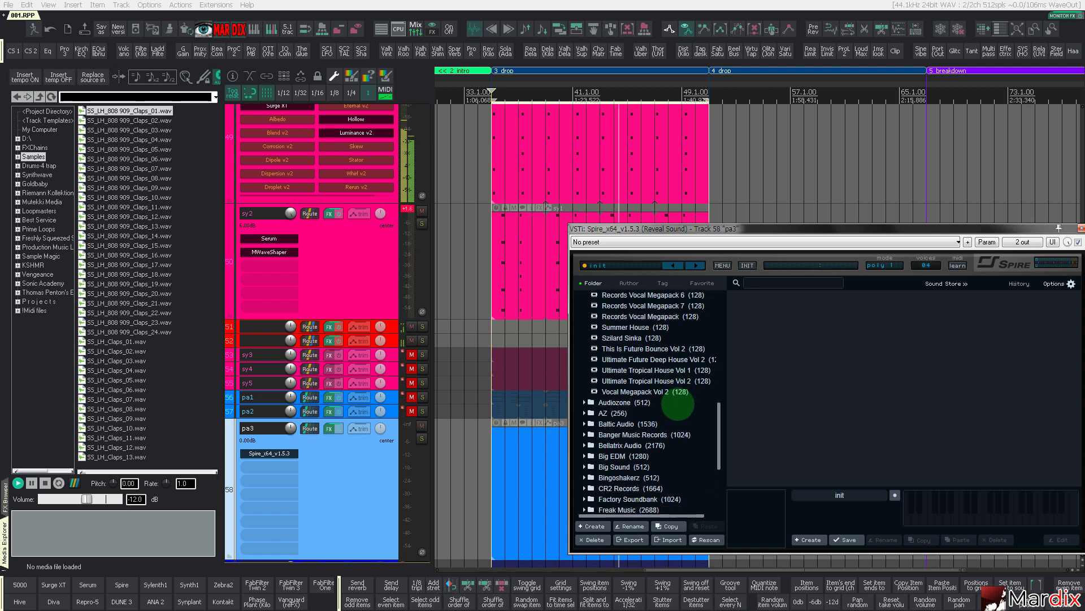
scroll(677, 390, down, 2)
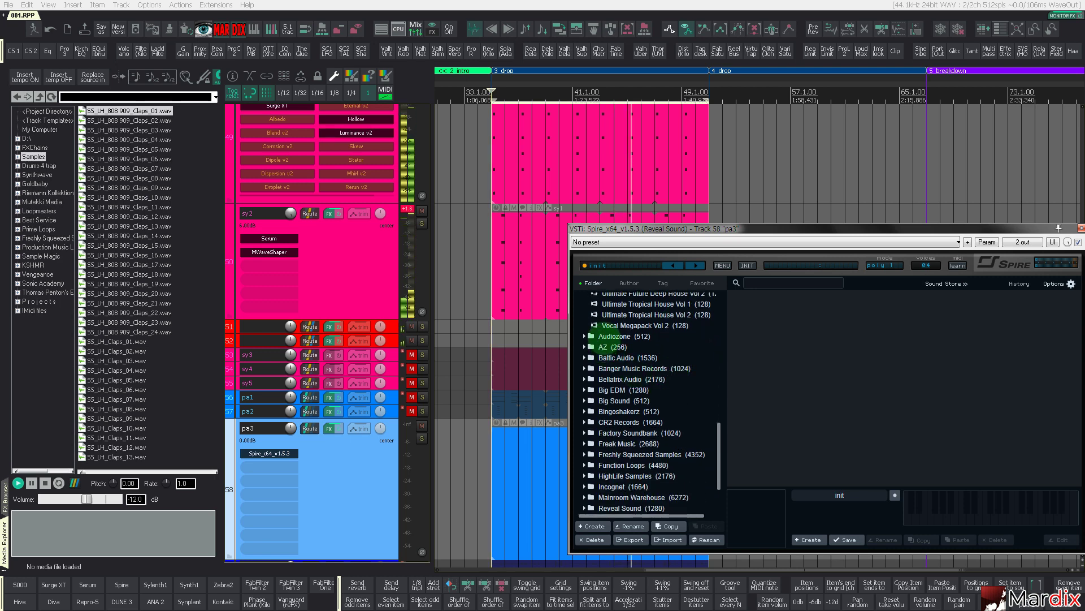
Look through the Audiozone and Baltic Audio soundbanks in Spire's preset browser and the folders listed after them
click(584, 337)
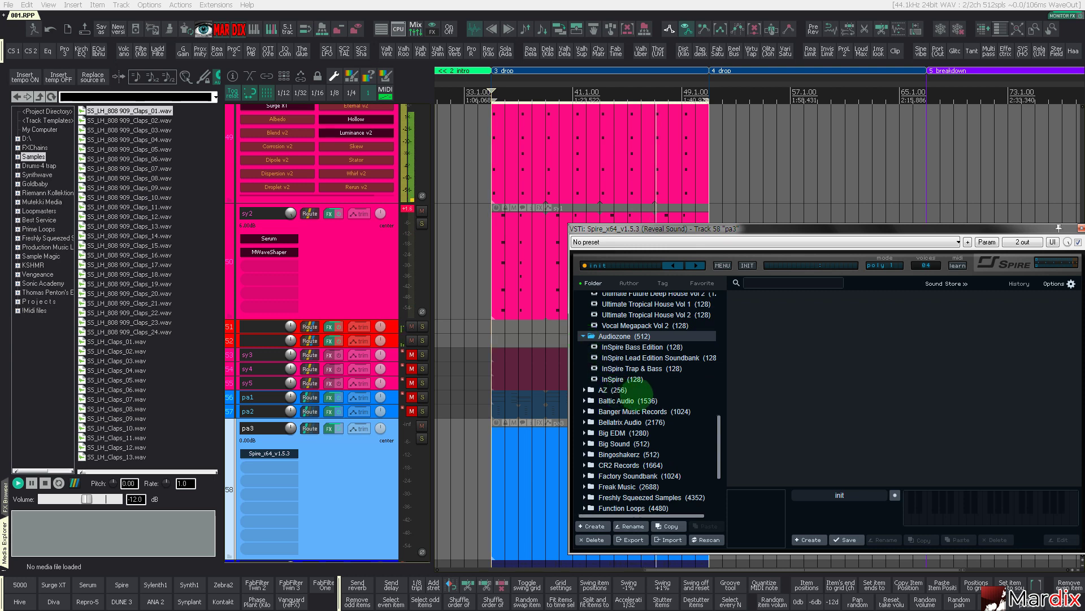
scroll(639, 389, down, 2)
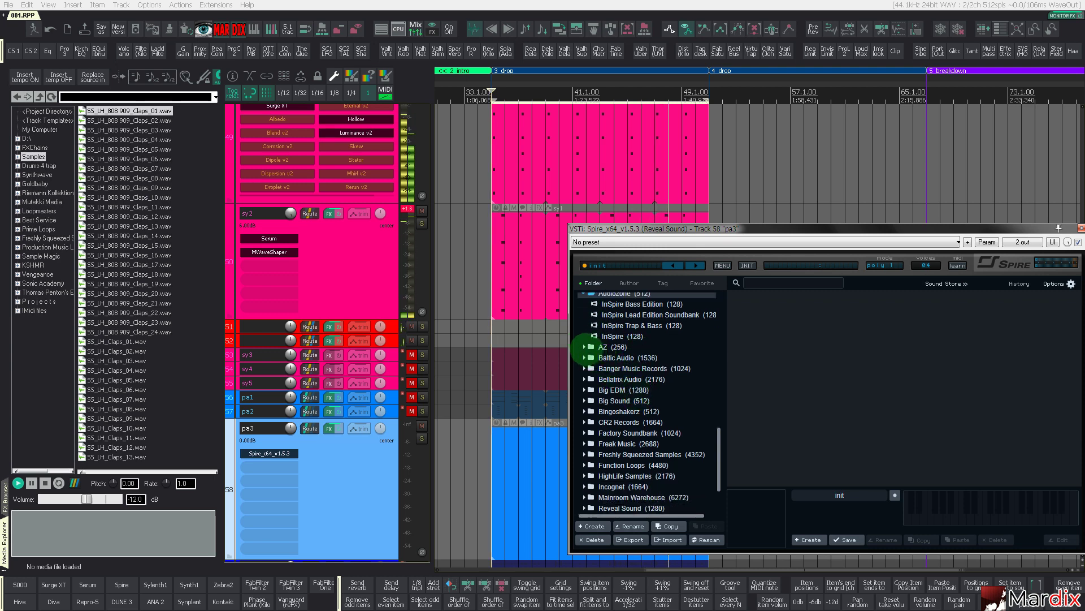
click(588, 348)
scroll(622, 378, down, 4)
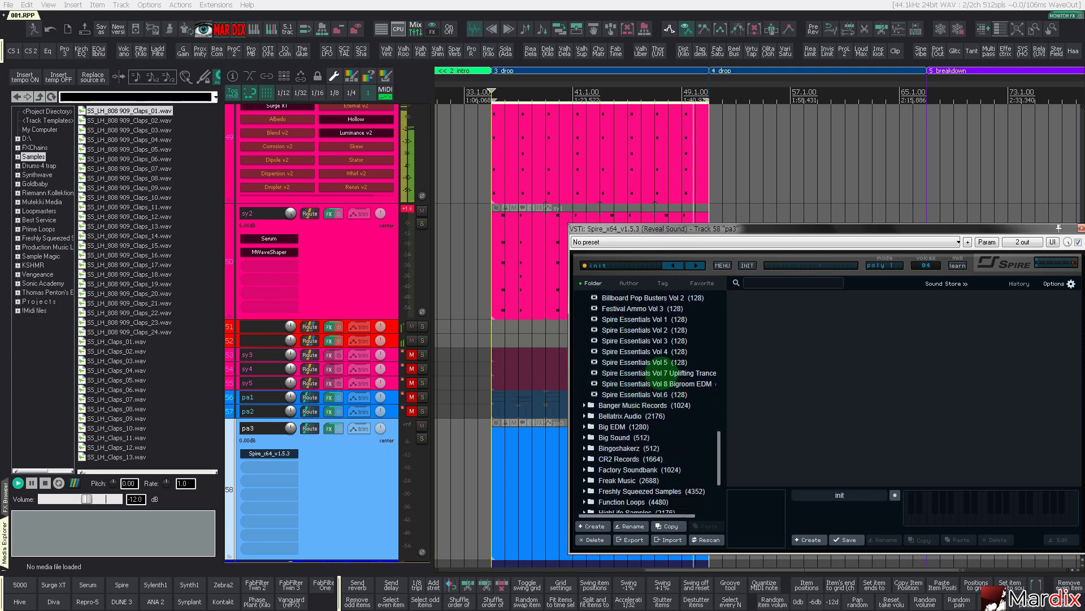
scroll(644, 365, down, 2)
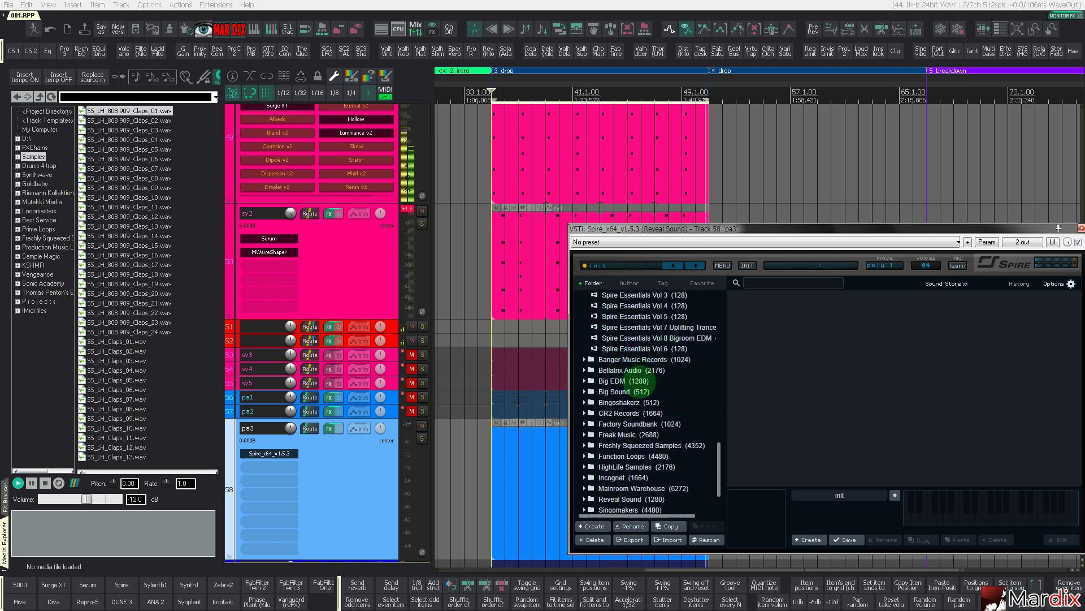
scroll(640, 381, down, 2)
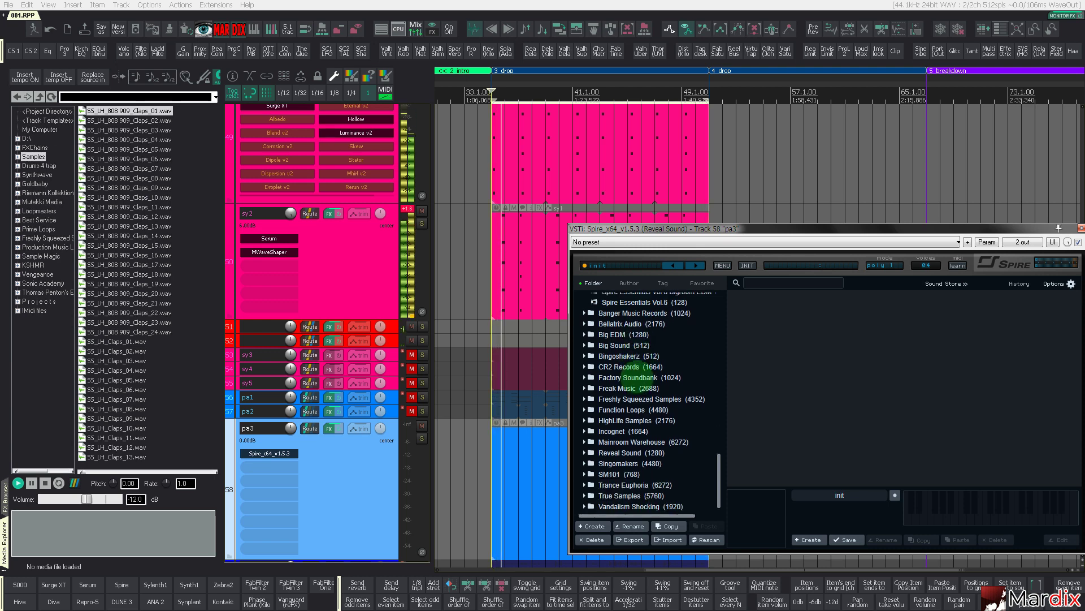
scroll(605, 361, down, 1)
Open the Techno bank under CR2 Records in Spire's preset browser and load the LD InSPIRation SK preset
click(585, 346)
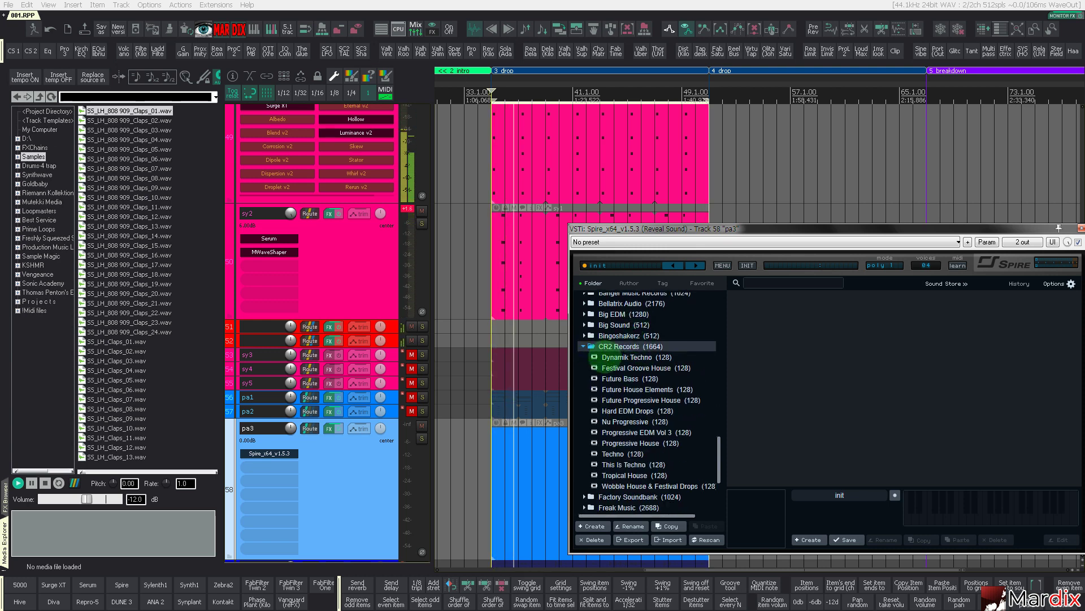
click(616, 406)
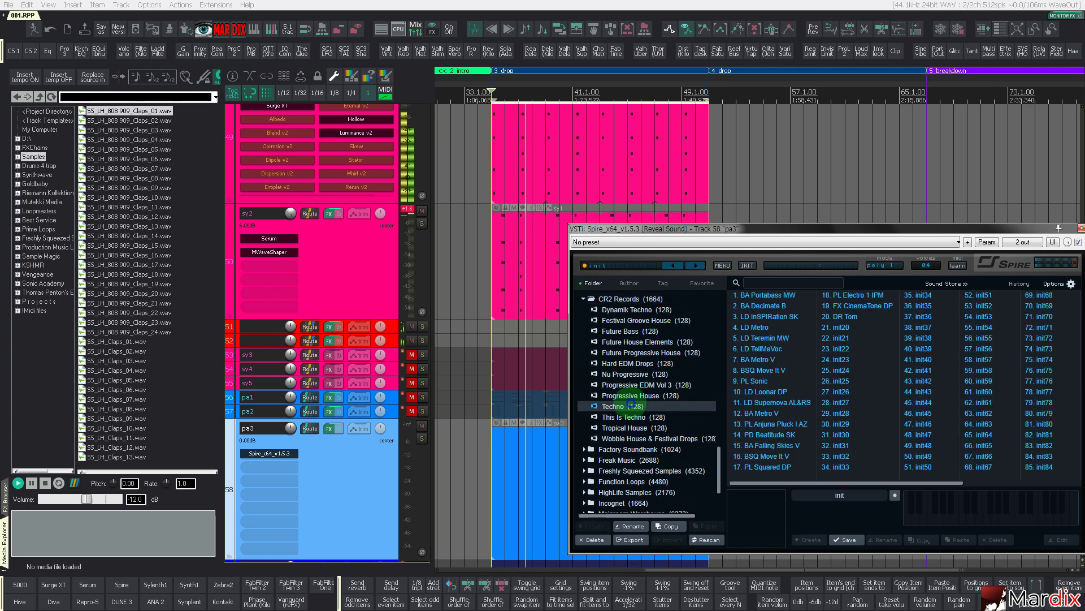
click(755, 316)
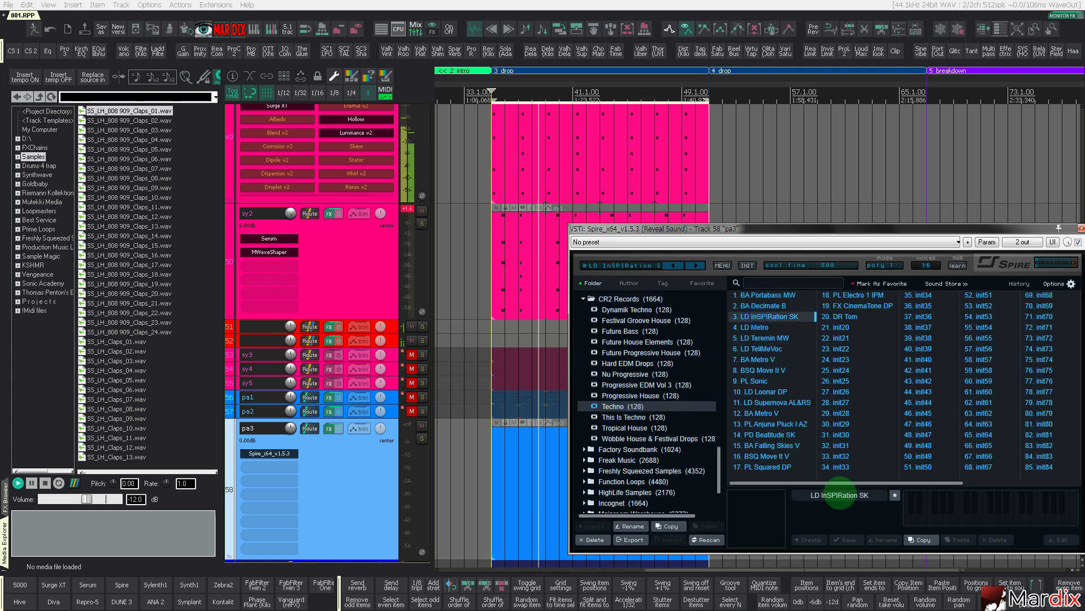
Audition LD Metro, LD Teremin MW and LD TellMeVoc with Spire's virtual keyboard, and close the synth window
click(981, 516)
key(Down)
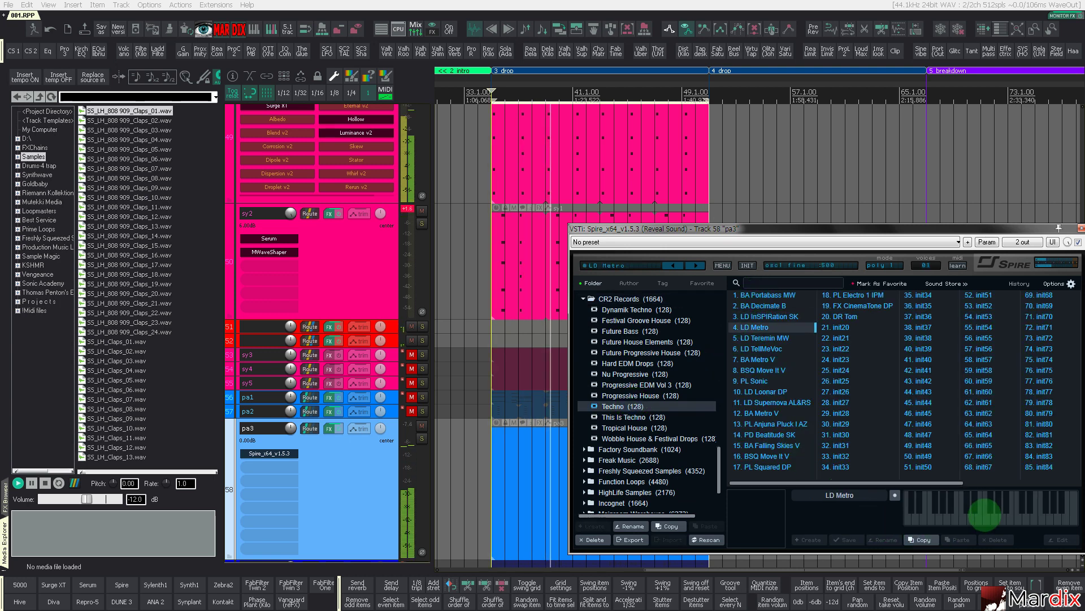
drag(985, 515, 1030, 507)
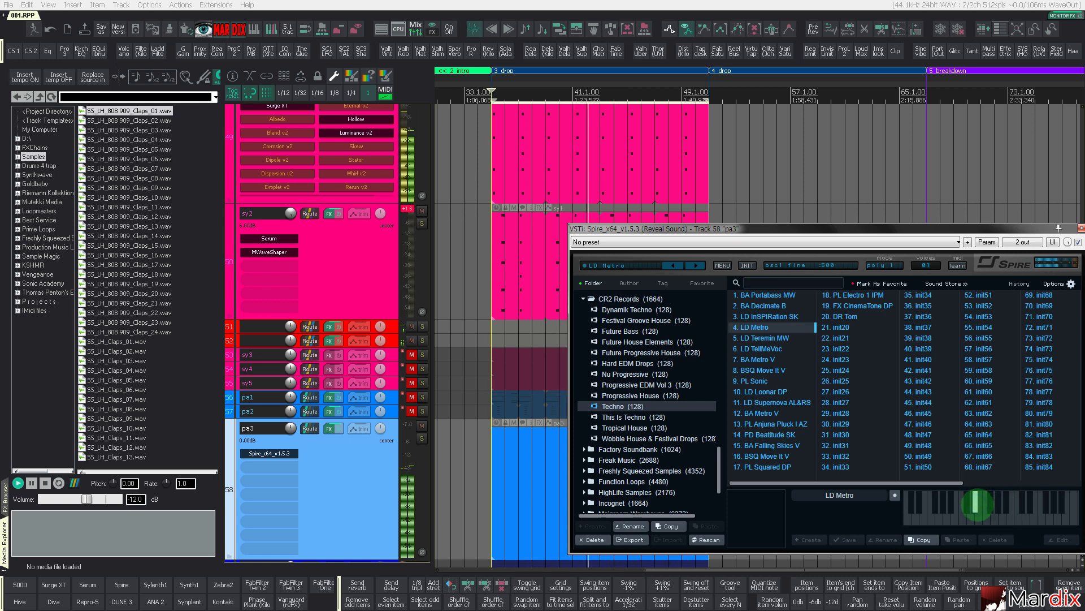
key(Down)
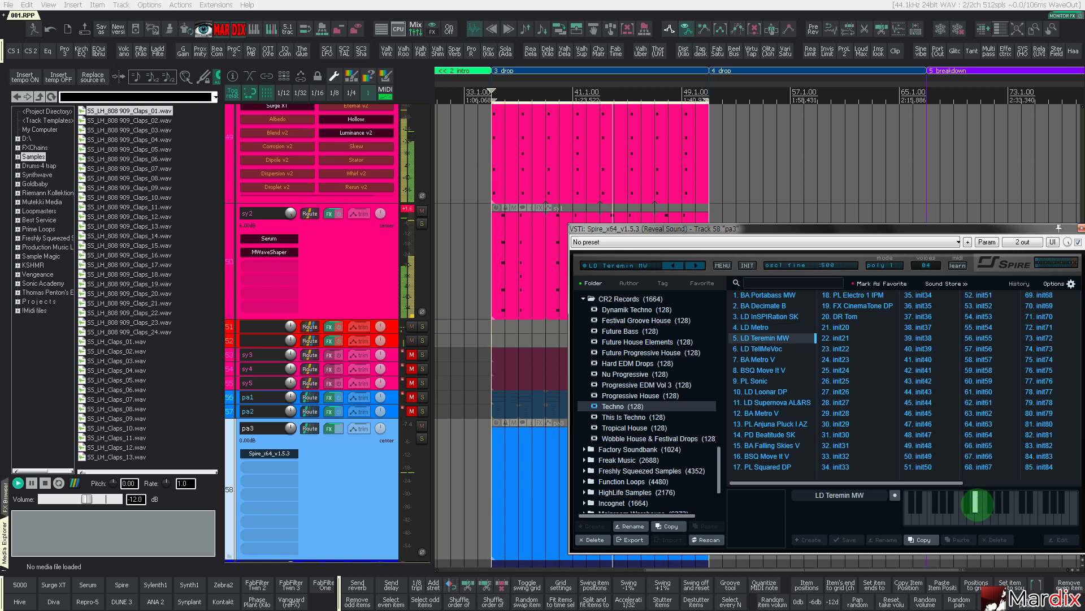
key(Down)
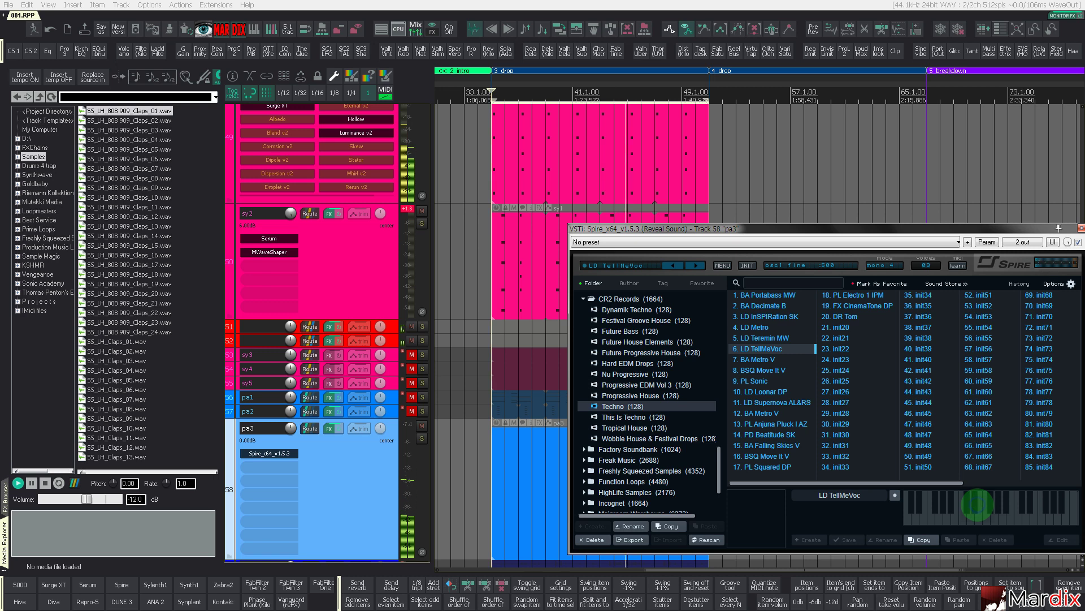
click(1080, 229)
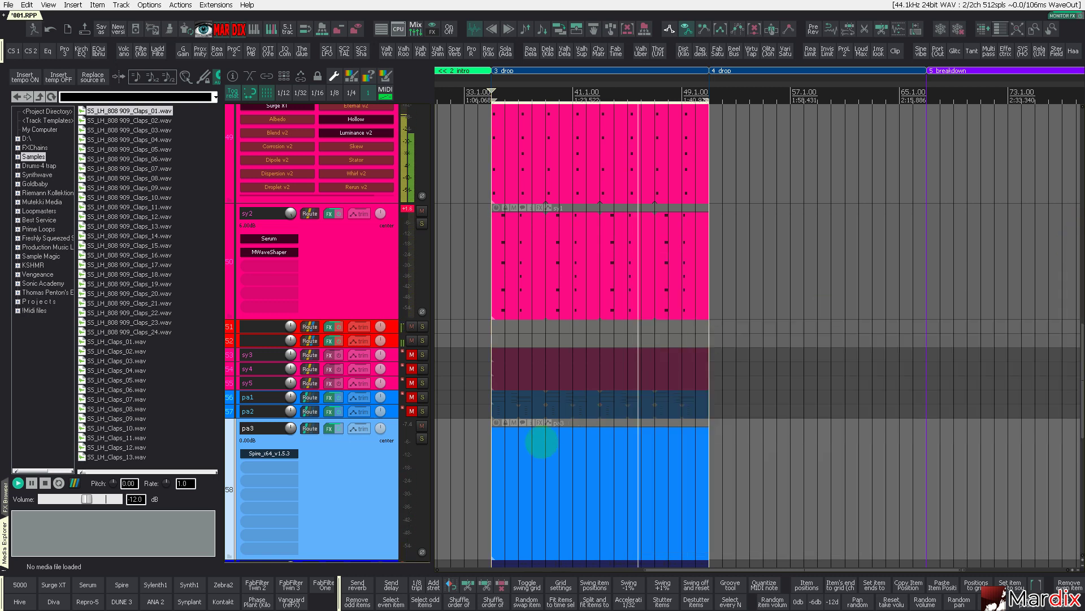
Open the pa3 MIDI item and draw a D#4 note shortly after bar 35 begins, extending it to beat 35.3
click(506, 458)
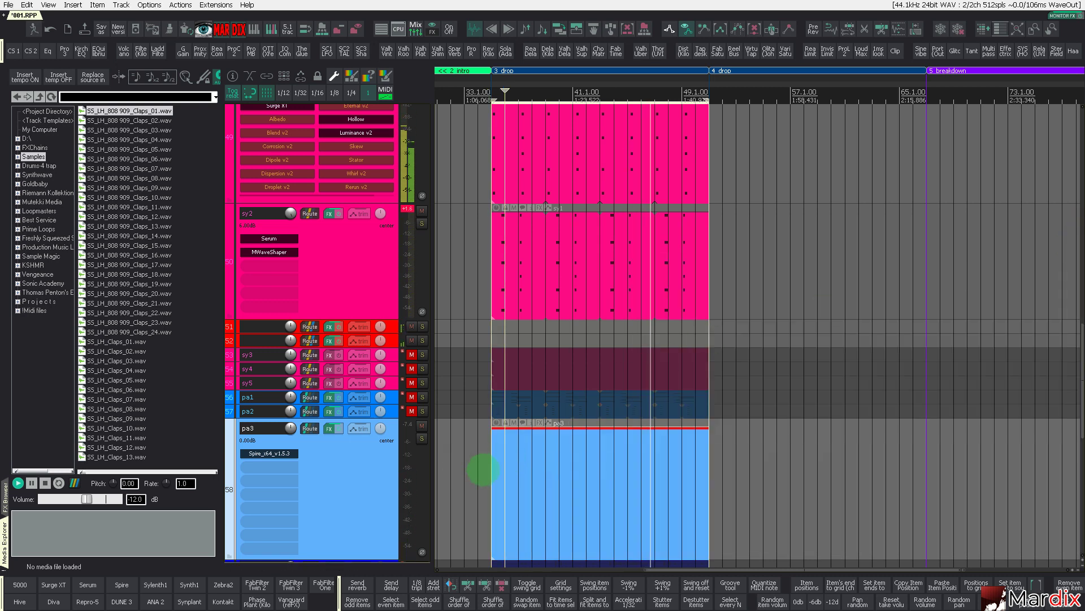
double_click(516, 467)
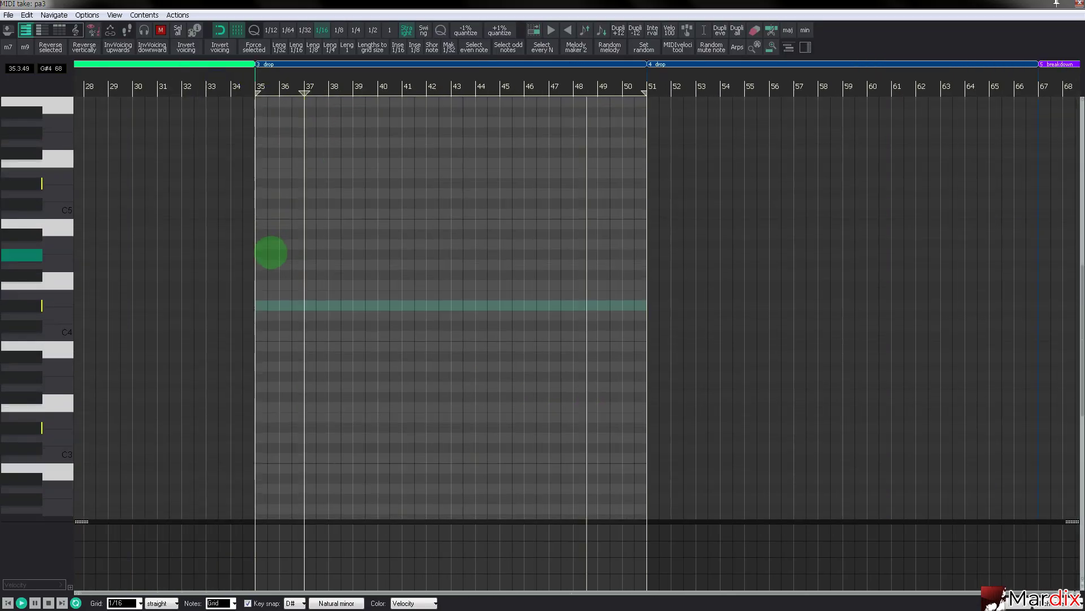
scroll(247, 263, up, 8)
double_click(341, 309)
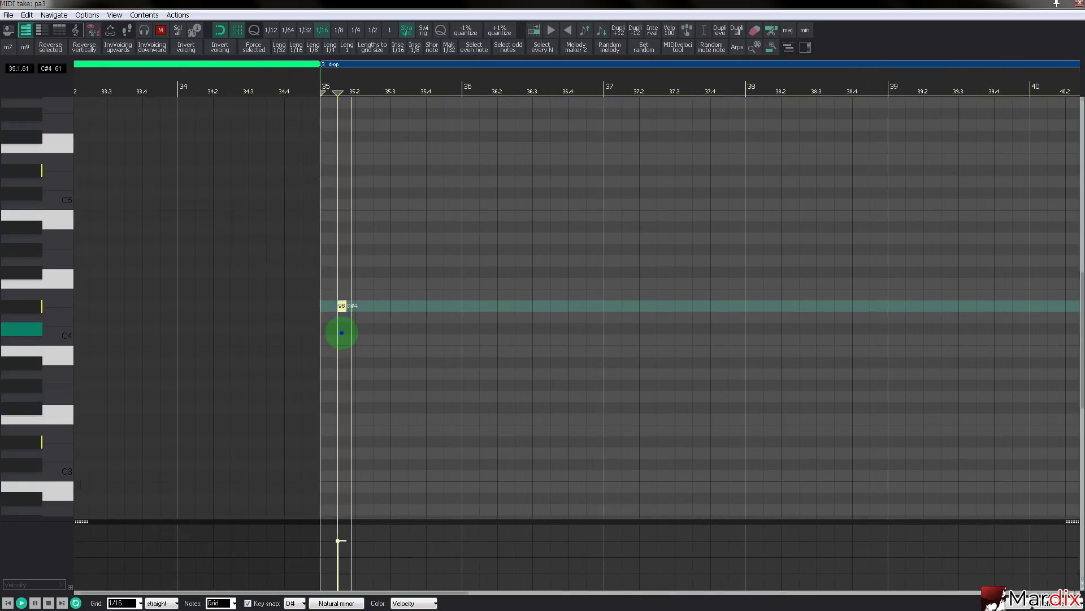
click(341, 333)
scroll(326, 311, up, 4)
click(390, 307)
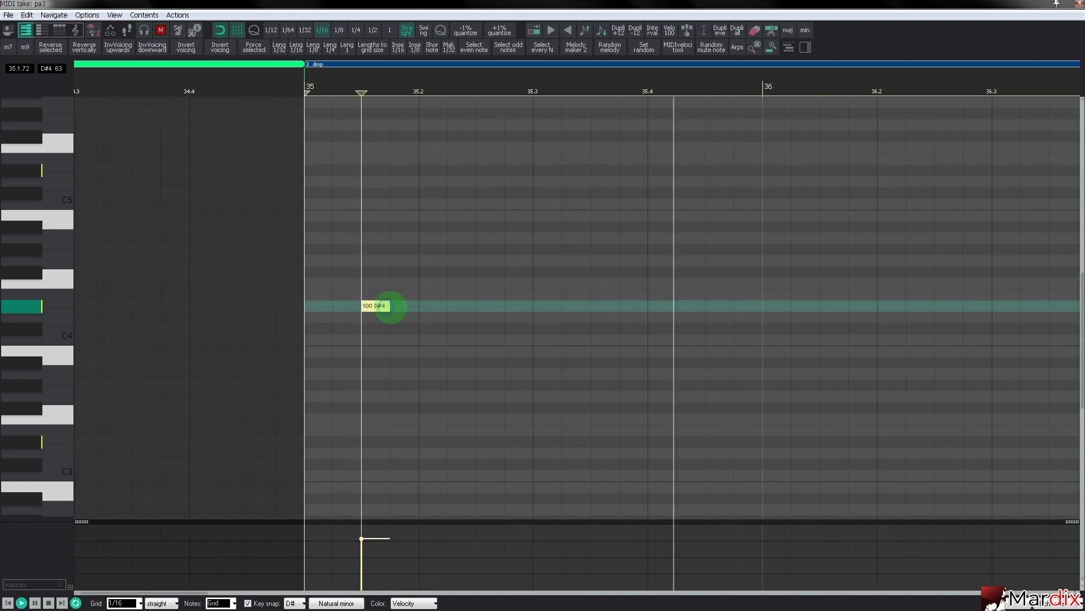
drag(390, 307, 533, 306)
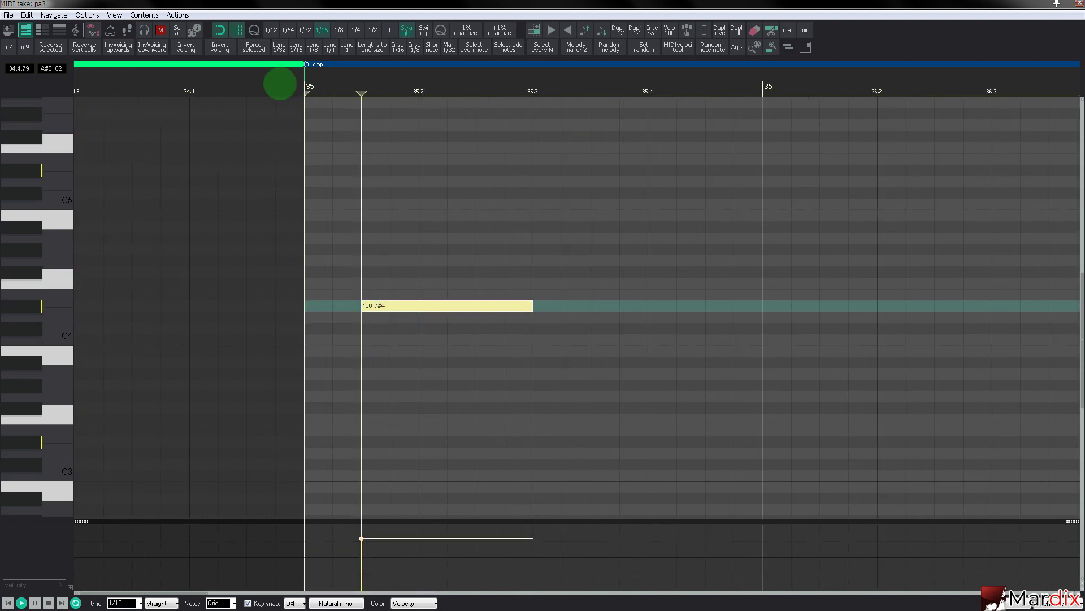
Close the MIDI editor and repeat the pa3 note every four bars across the first drop section
click(280, 83)
scroll(411, 305, down, 2)
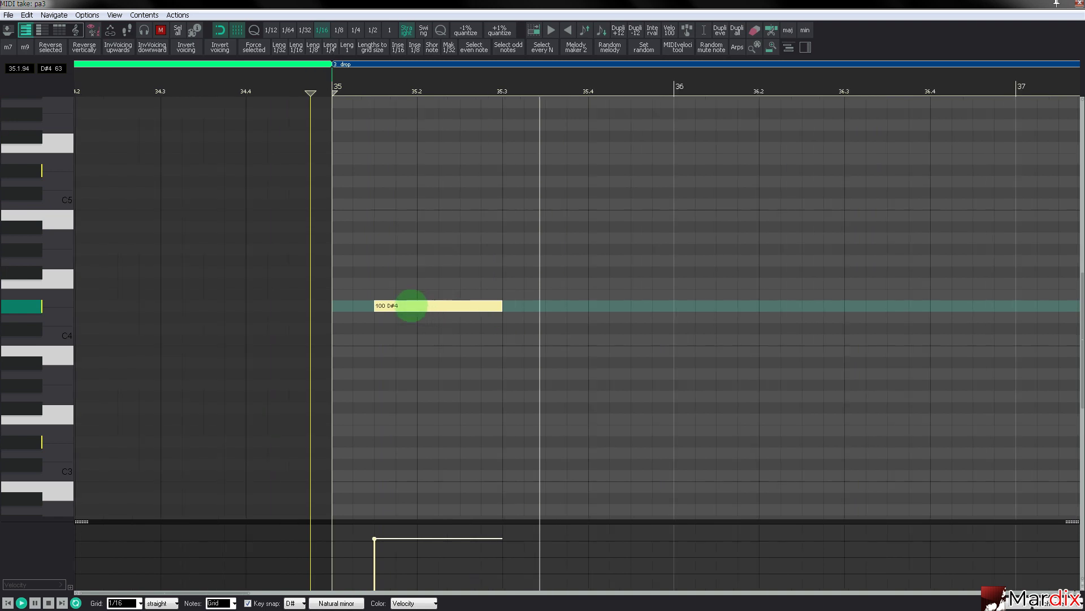
scroll(411, 305, down, 4)
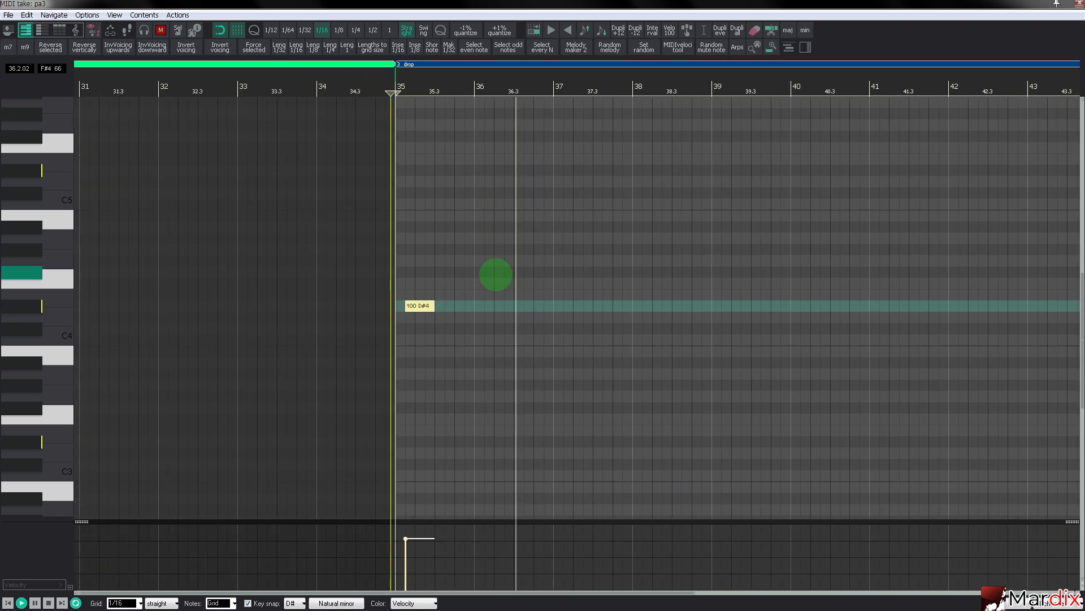
key(Escape)
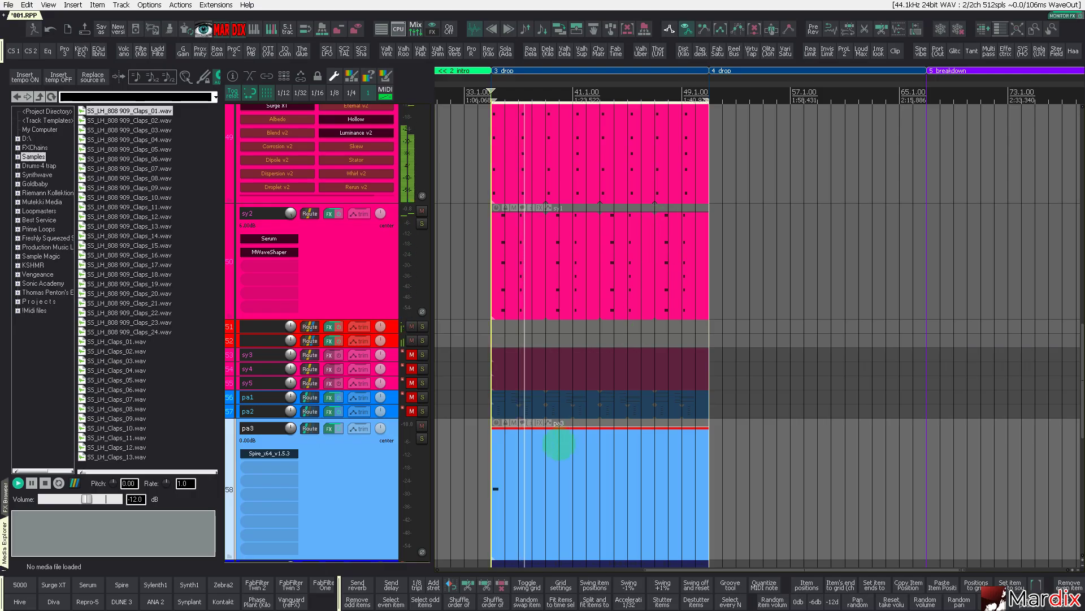
scroll(558, 444, up, 2)
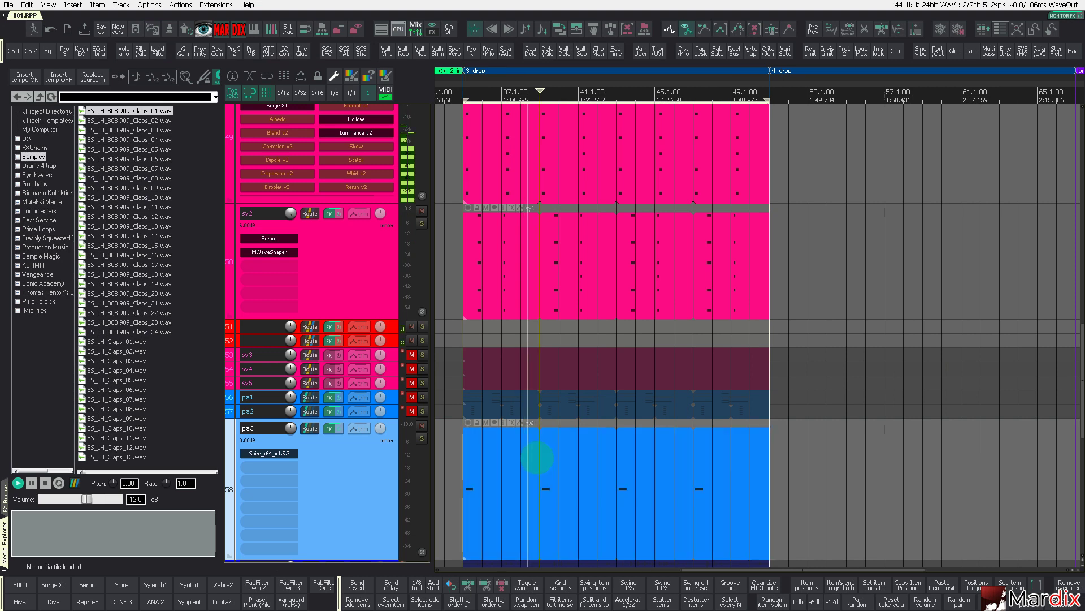
click(538, 458)
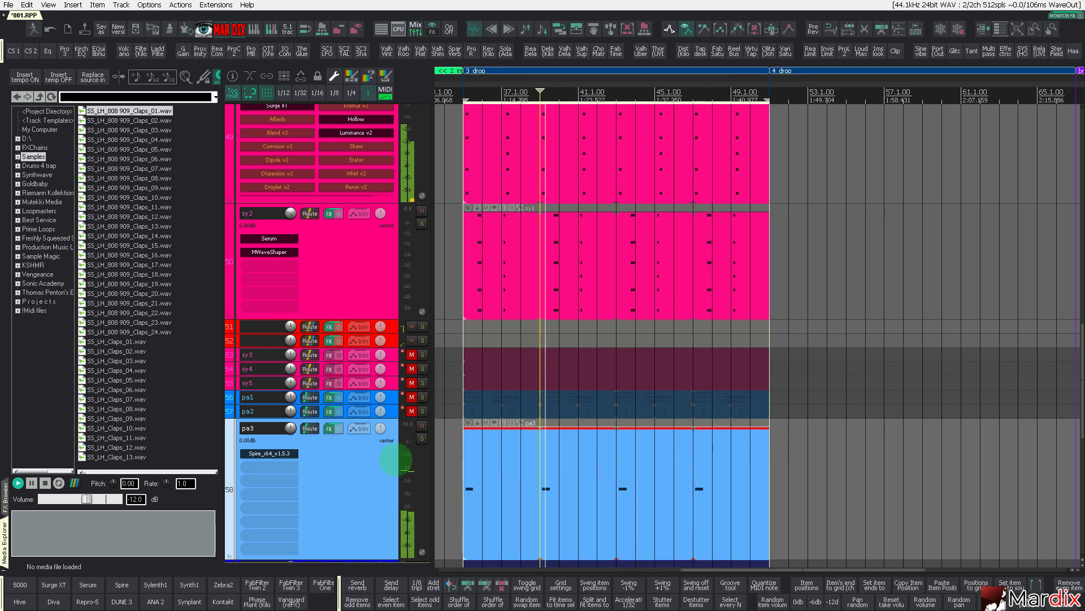
Reopen Spire on pa3 and audition the BA Metro V and BSQ Move It V presets from the start of the drop
scroll(362, 396, down, 2)
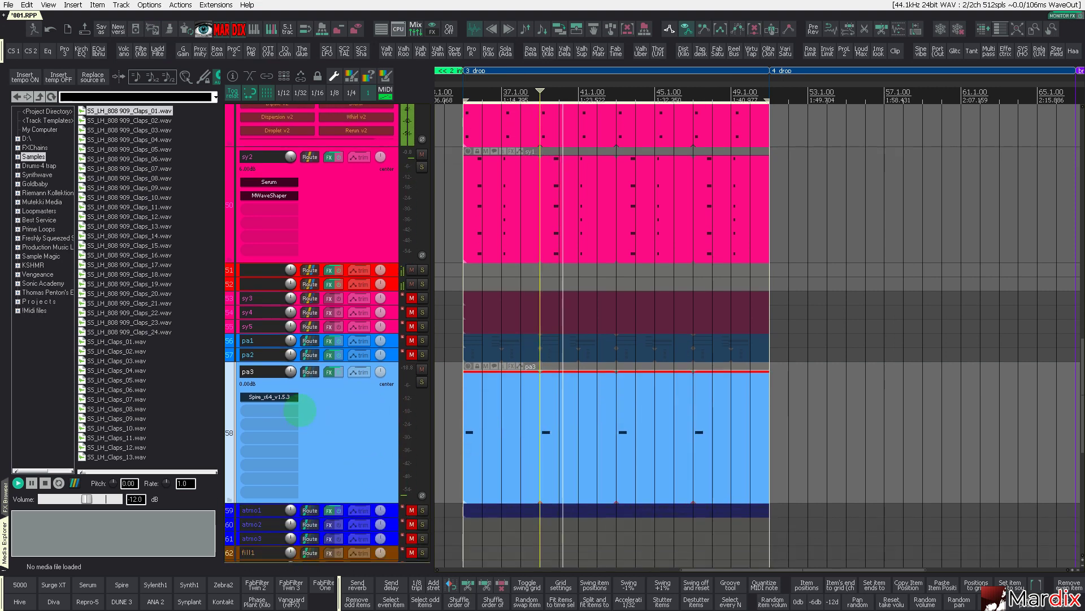
click(283, 397)
click(639, 263)
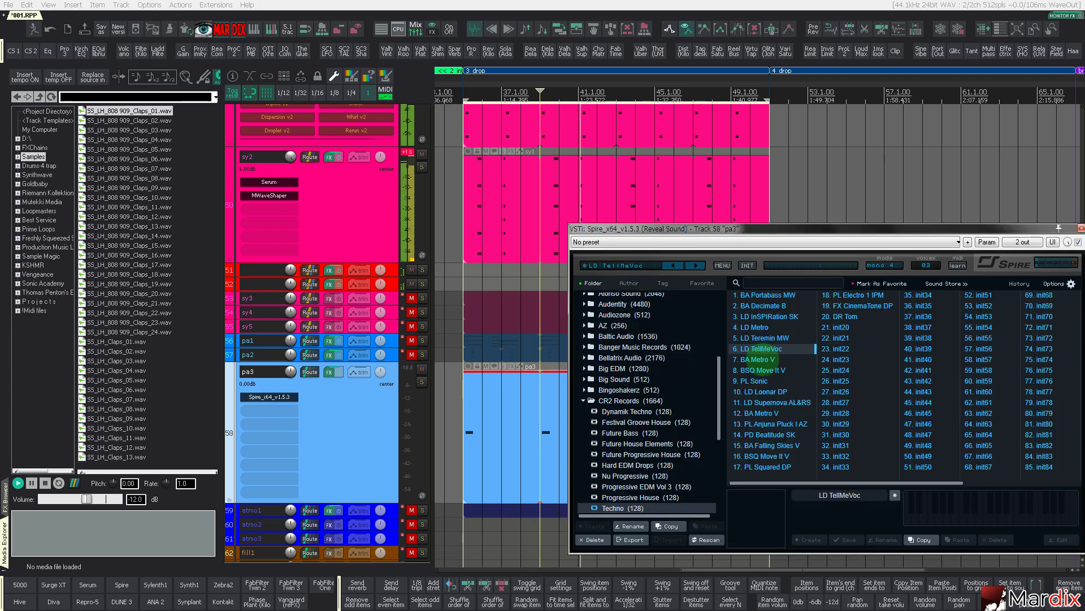
click(761, 359)
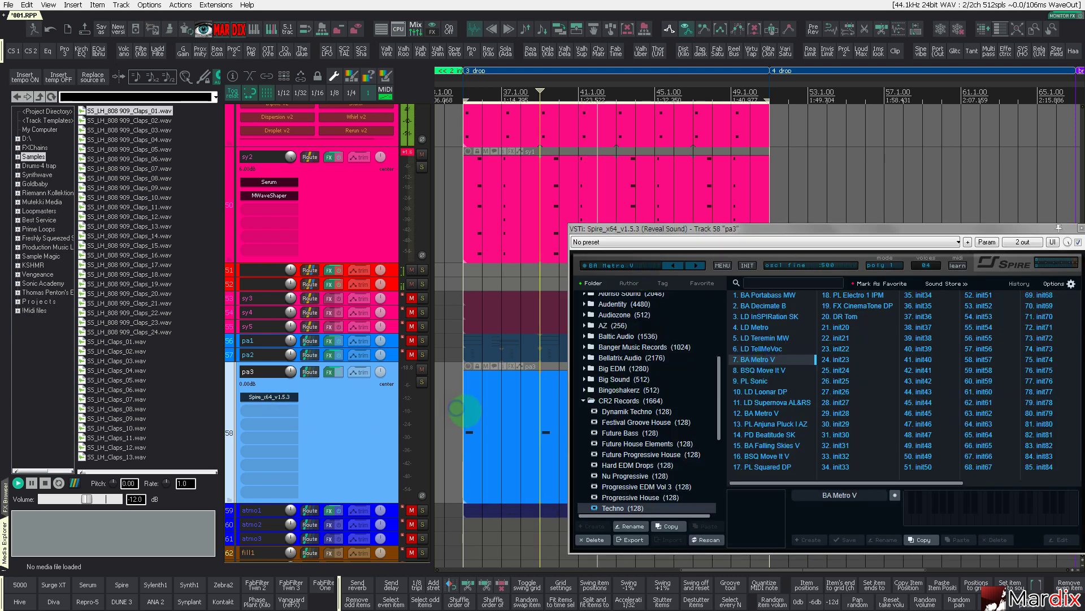
key(space)
click(766, 370)
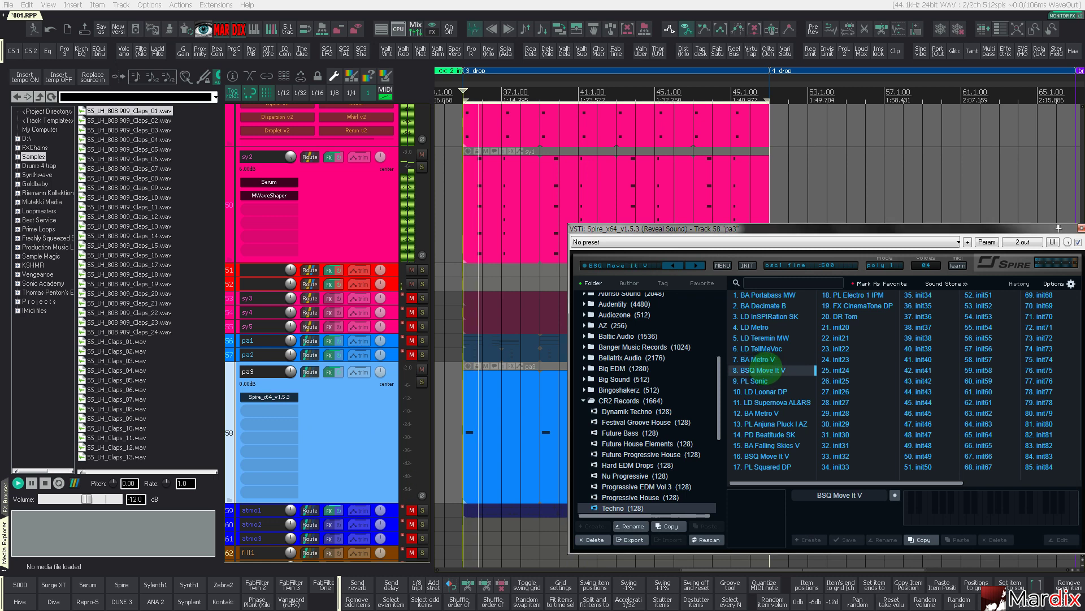
key(space)
Audition the Techno presets from PL Sonic through PD Beatitude SK during playback and load BA Falling Skies V
click(758, 381)
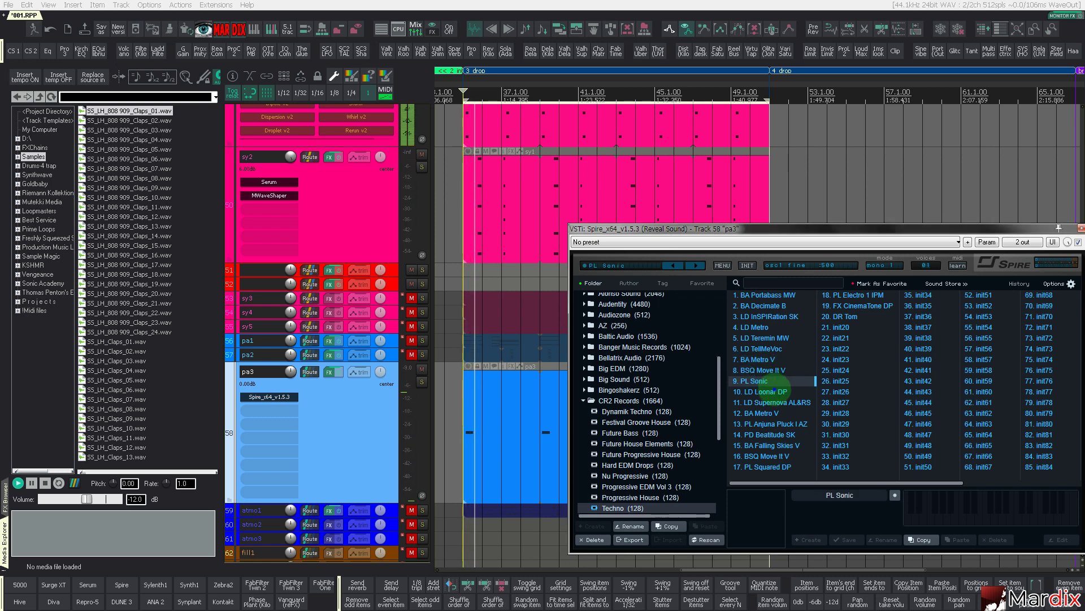
click(774, 391)
click(776, 402)
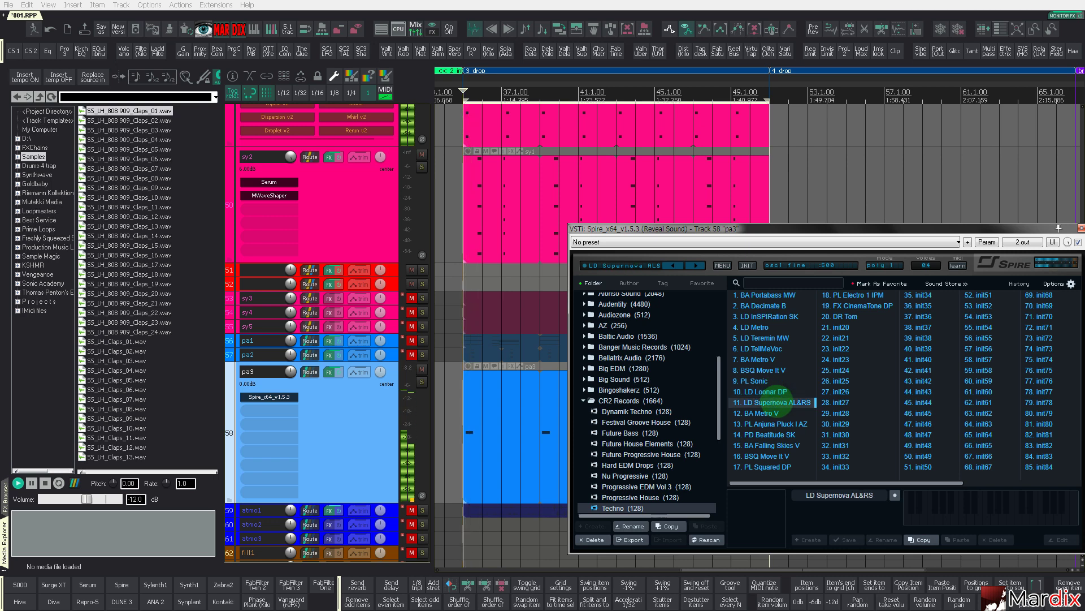
click(780, 412)
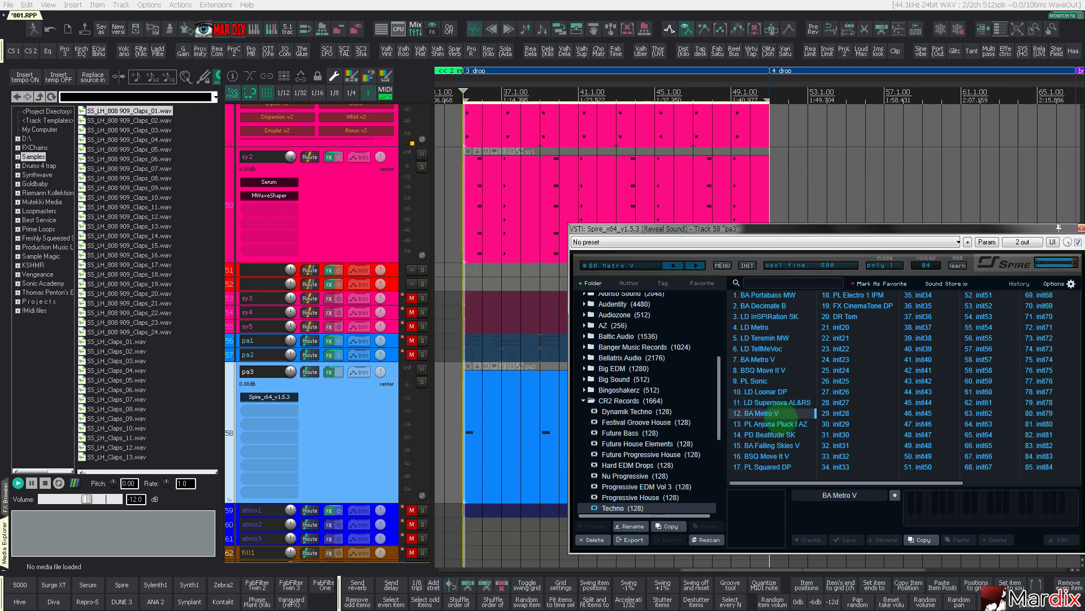
key(space)
click(782, 423)
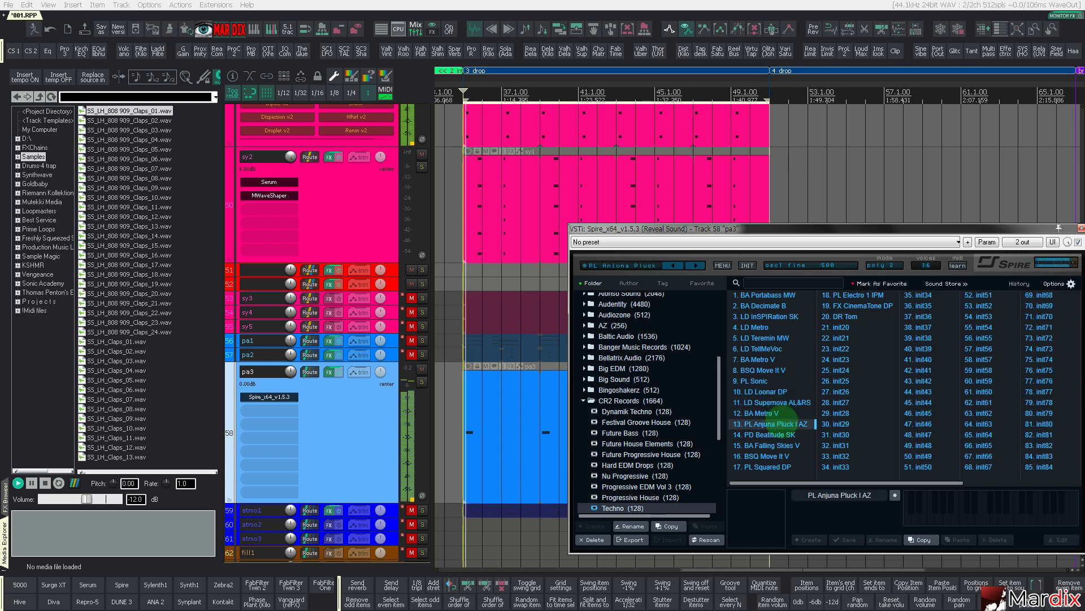
click(784, 434)
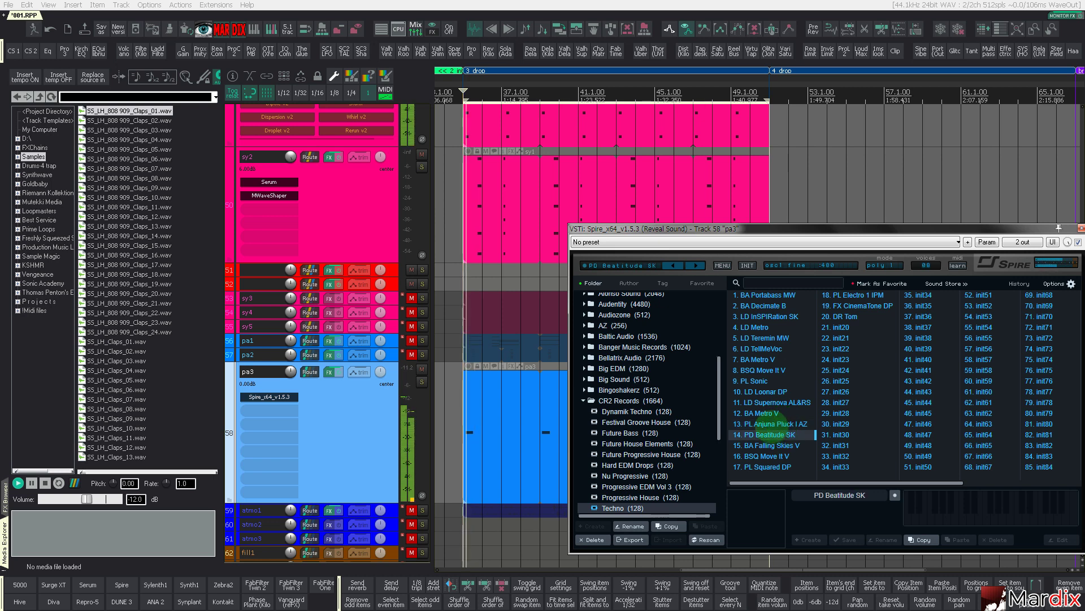
click(774, 444)
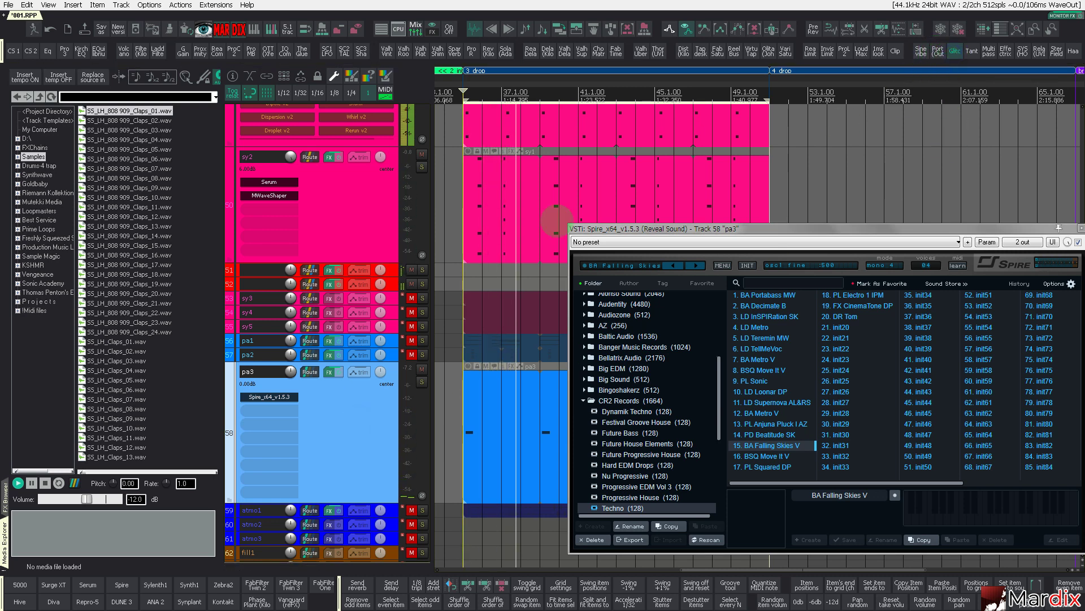
Add the Glitch2 effect after Spire on pa3 and move its window clear of the upper toolbars
click(402, 377)
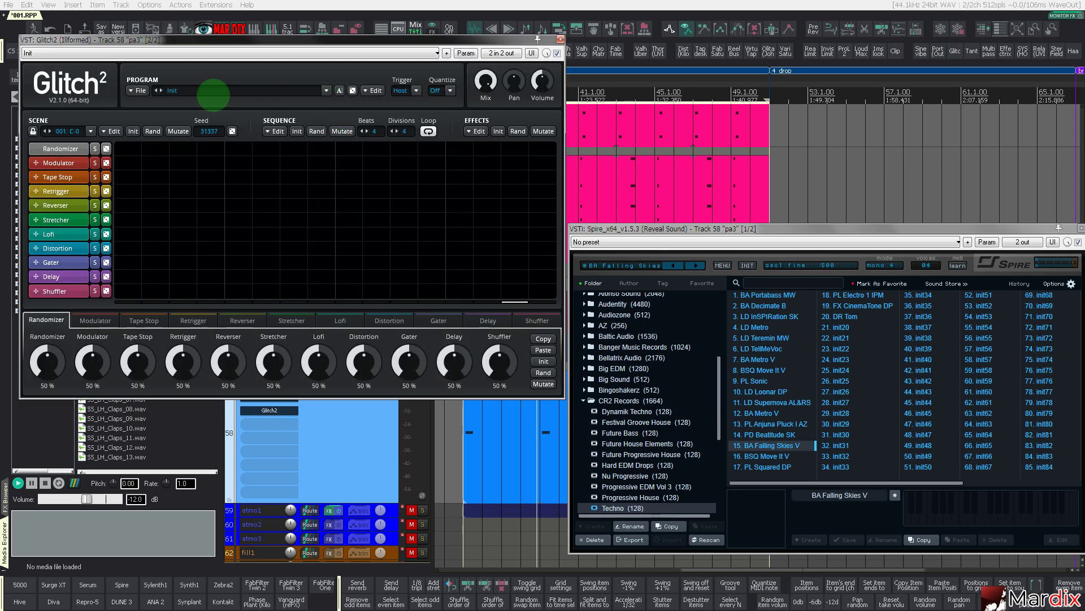
drag(233, 40, 503, 180)
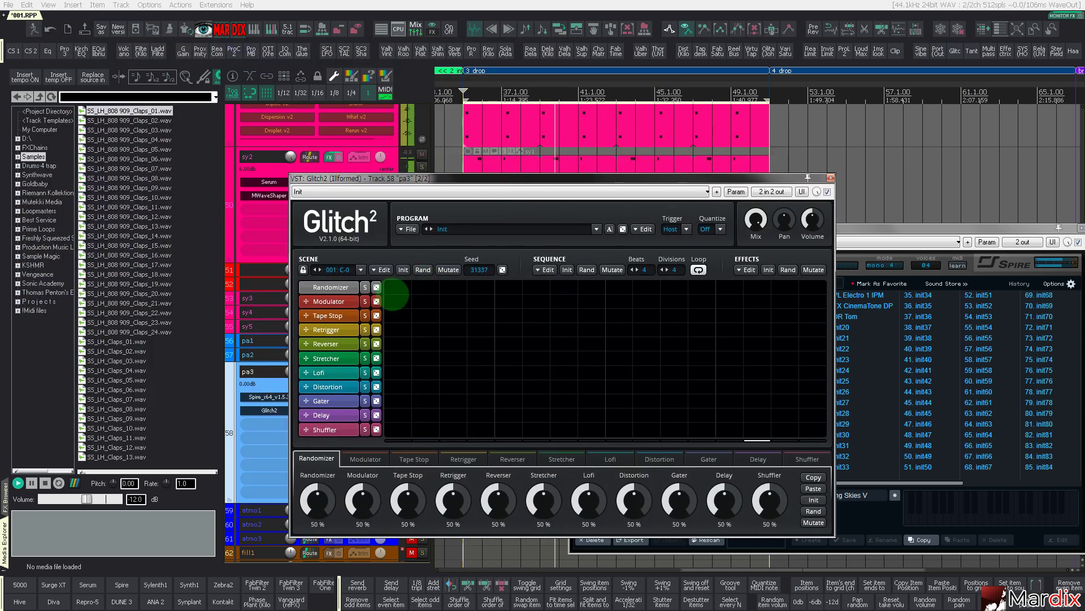
Randomize the Glitch2 scene on pa3 twice, bring its Mix down to about 46%, and close the effect window
click(423, 269)
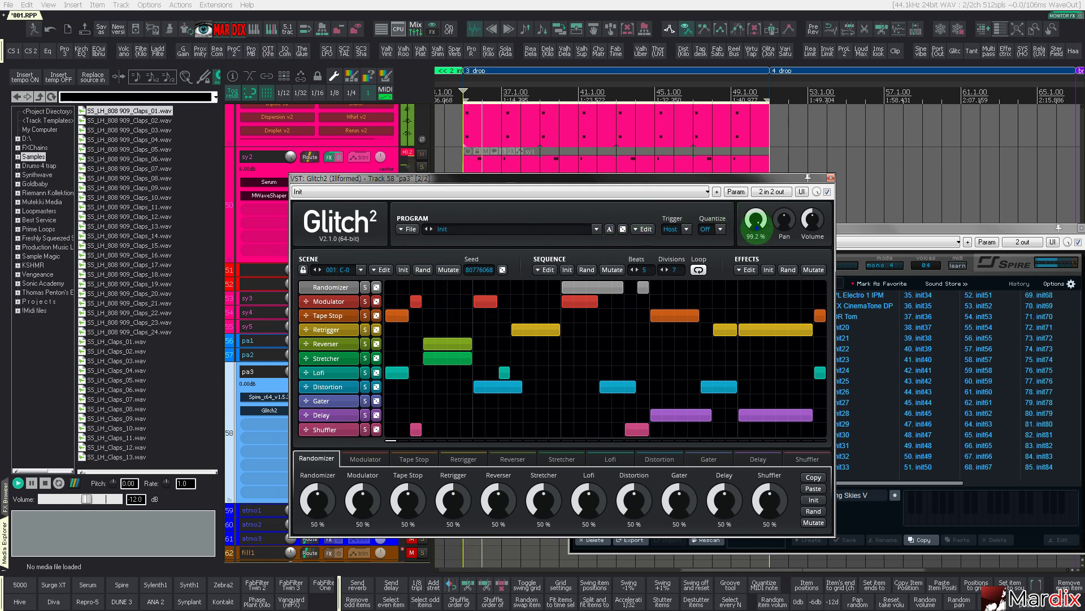
click(425, 269)
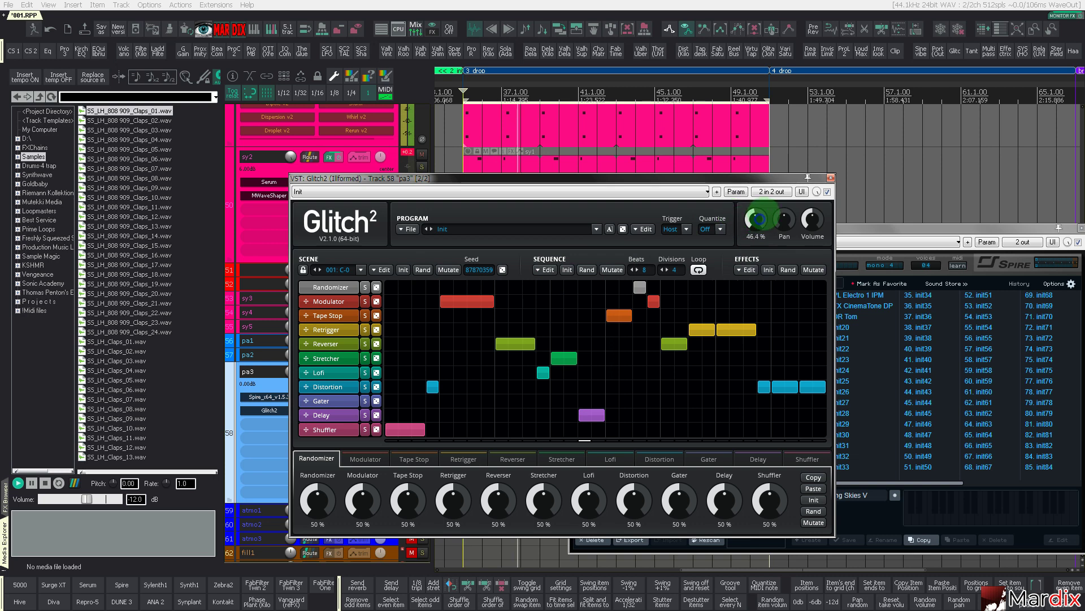
click(830, 178)
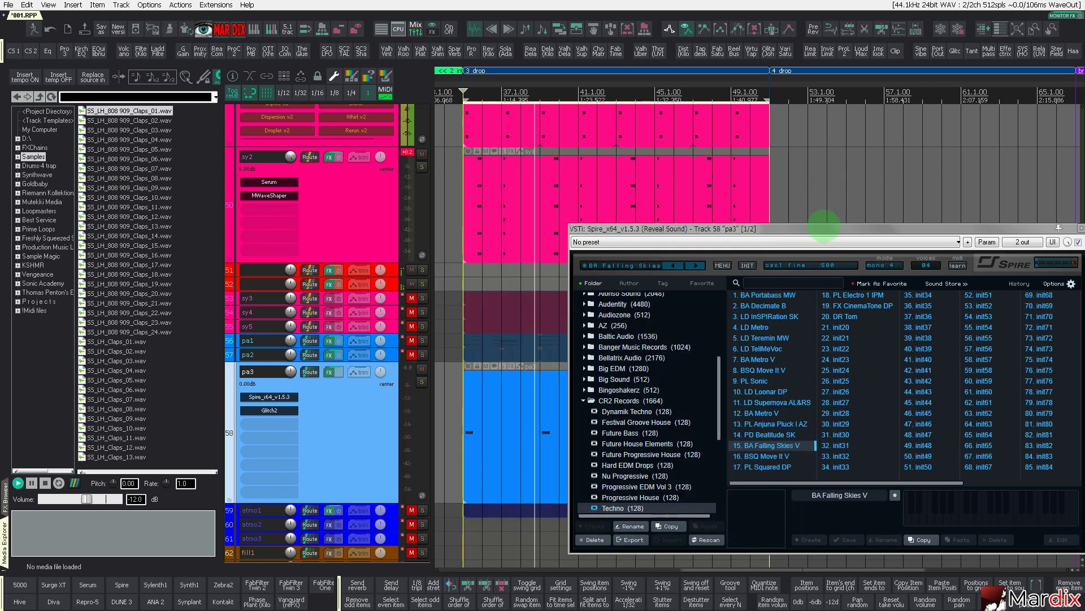
Load the Techno preset DR Tom in Spire on pa3 and close the synth window
drag(828, 228, 806, 225)
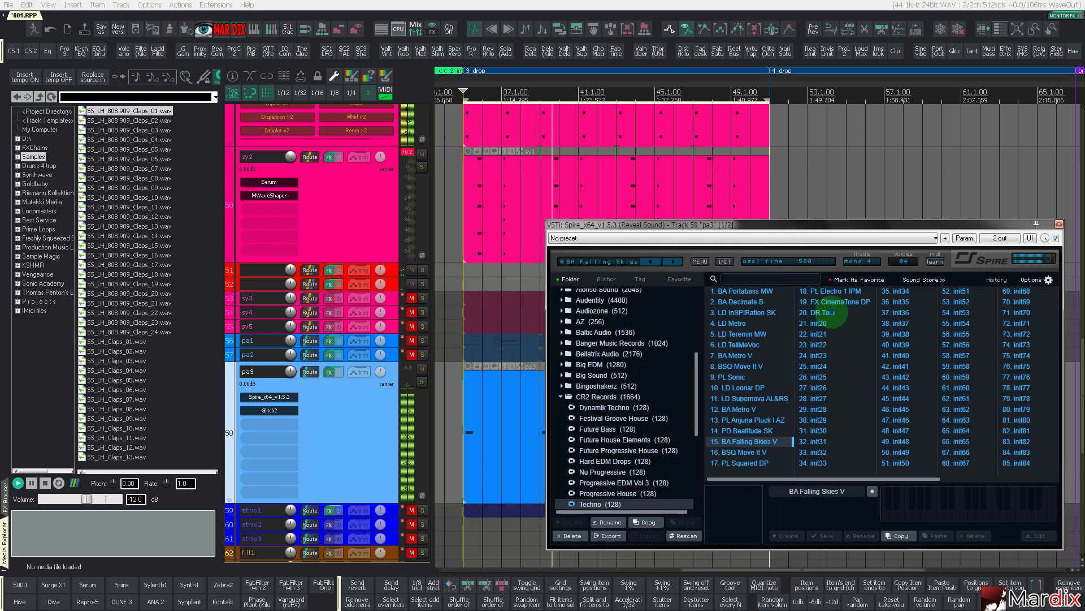
click(831, 313)
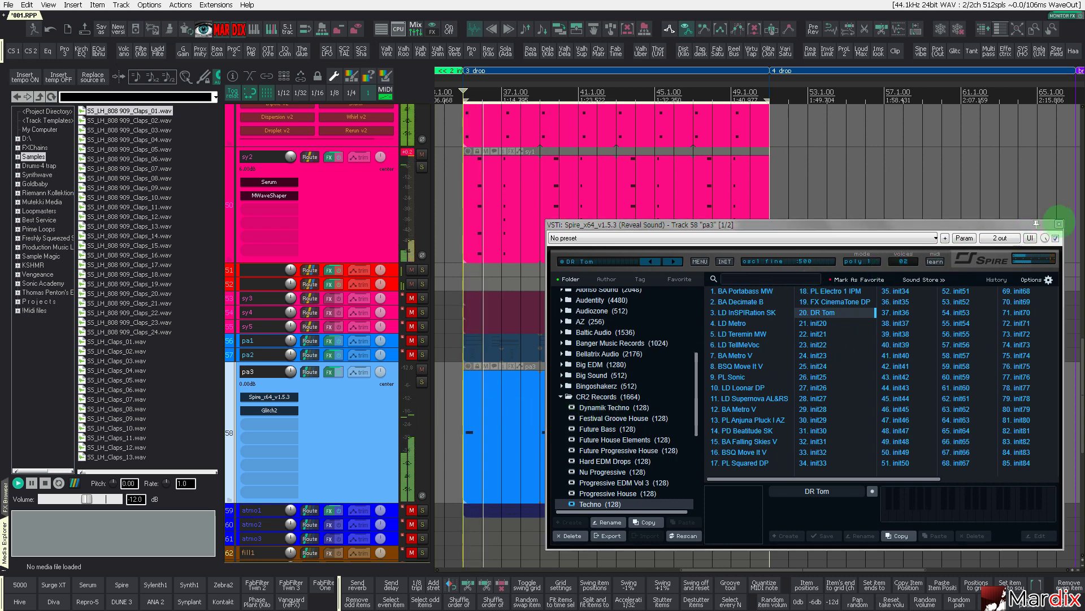
click(1059, 224)
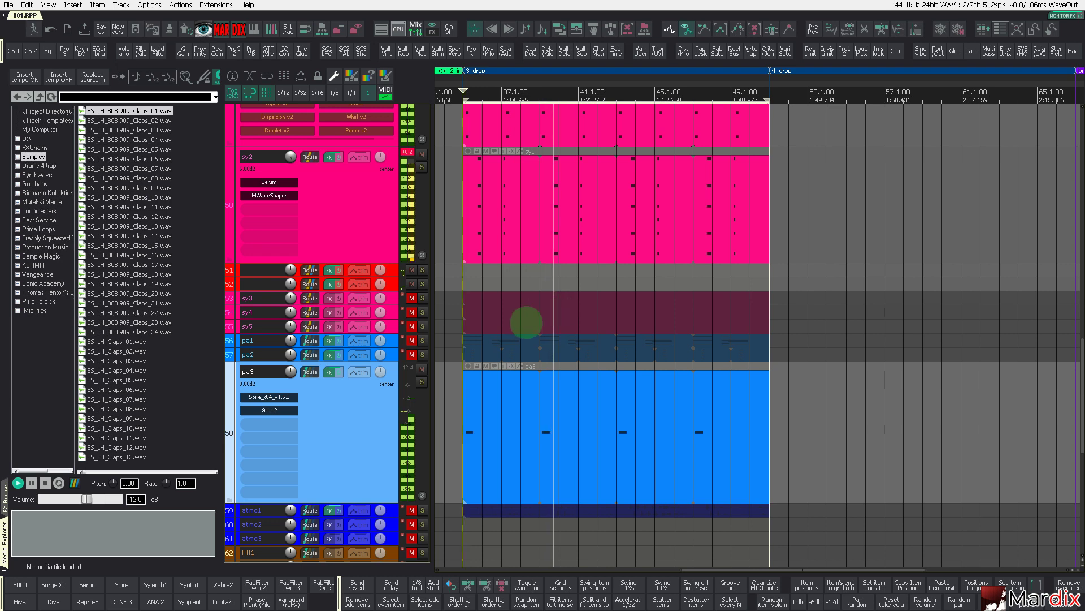
Mute pa3, then briefly unmute pa1 and pa2 one after the other to audition each in the mix
scroll(466, 349, up, 4)
scroll(476, 356, down, 8)
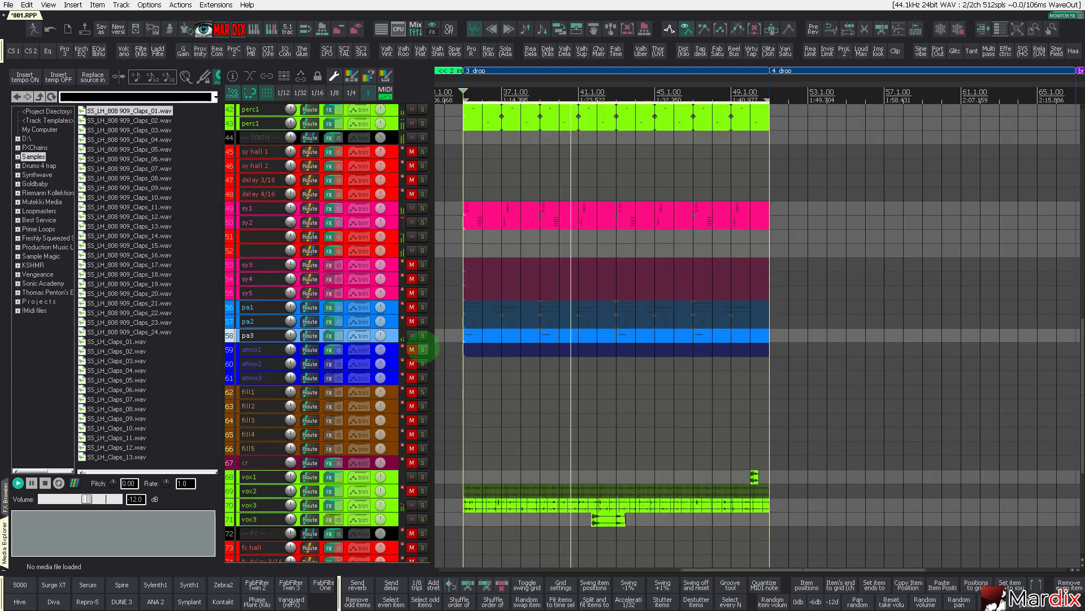
click(412, 335)
click(411, 307)
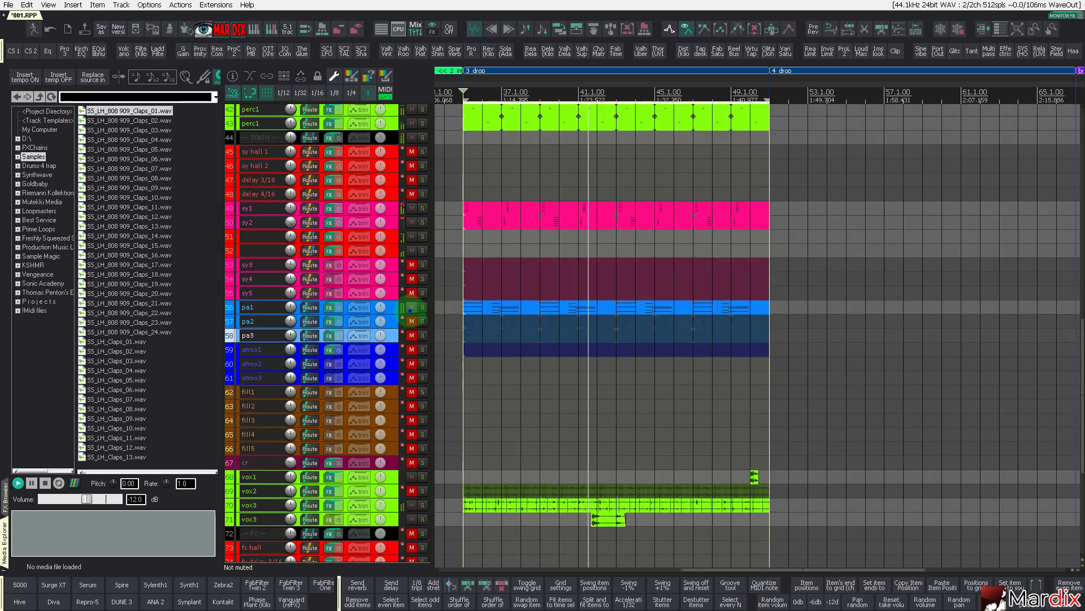
click(411, 307)
click(411, 321)
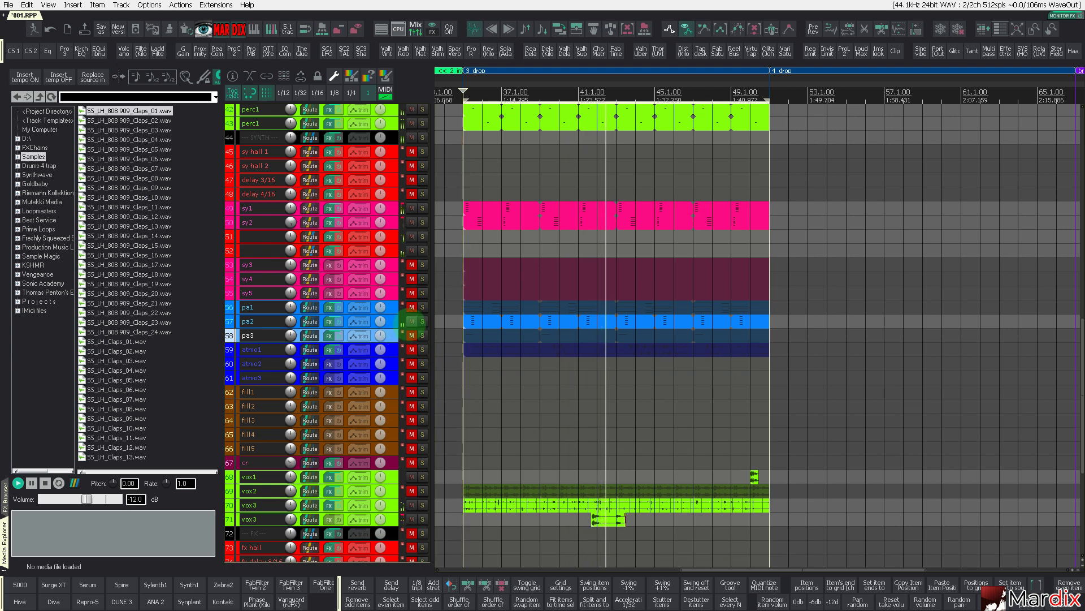
click(411, 321)
Toggle the mute on hi-hat track hh1 to compare the groove with and without it
scroll(390, 333, up, 4)
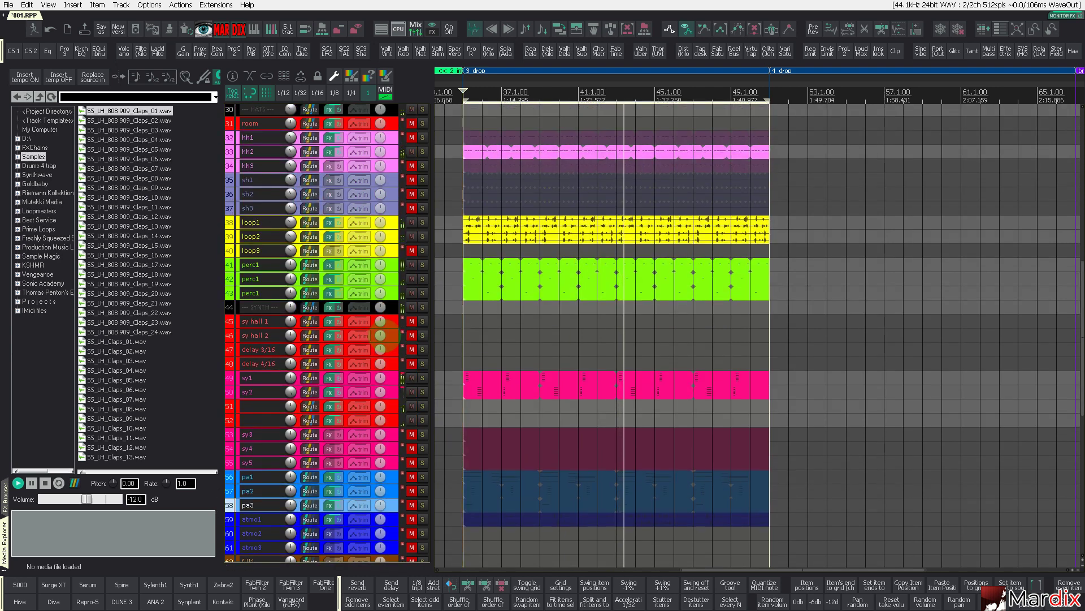
scroll(384, 337, up, 7)
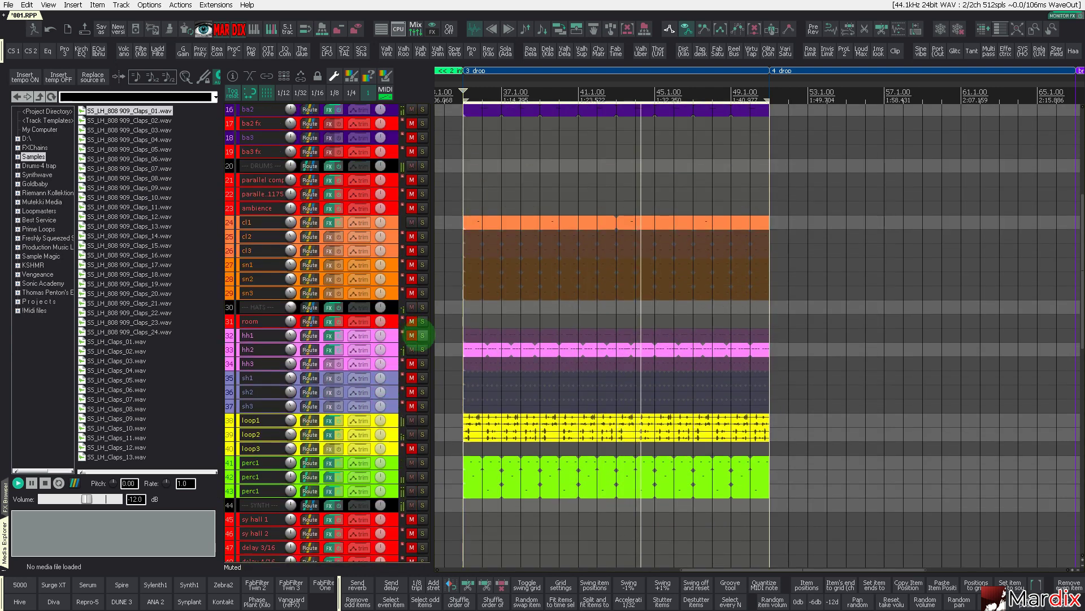
click(411, 335)
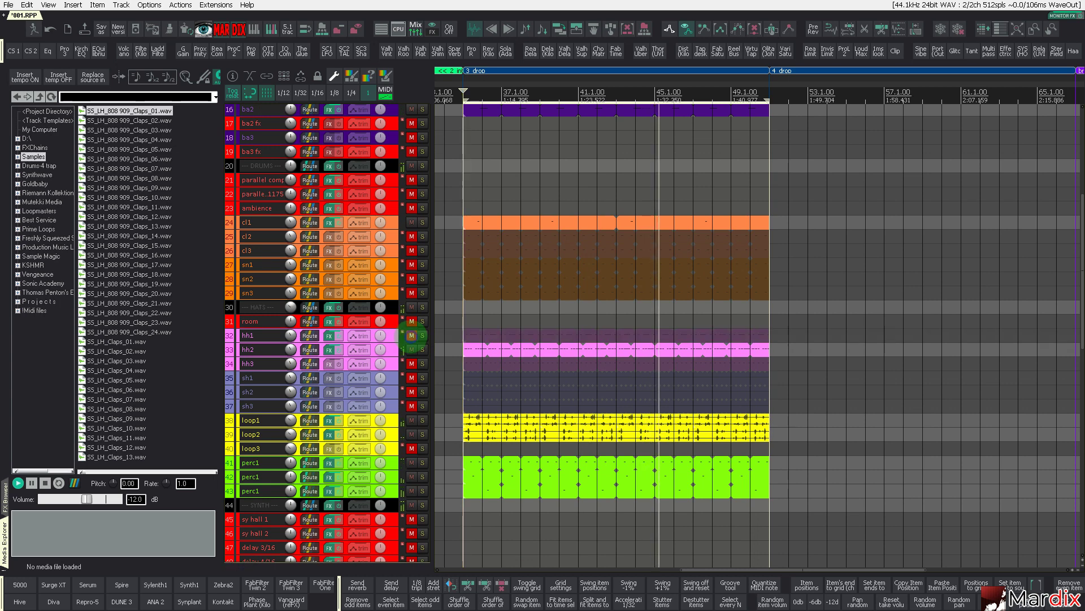
click(412, 335)
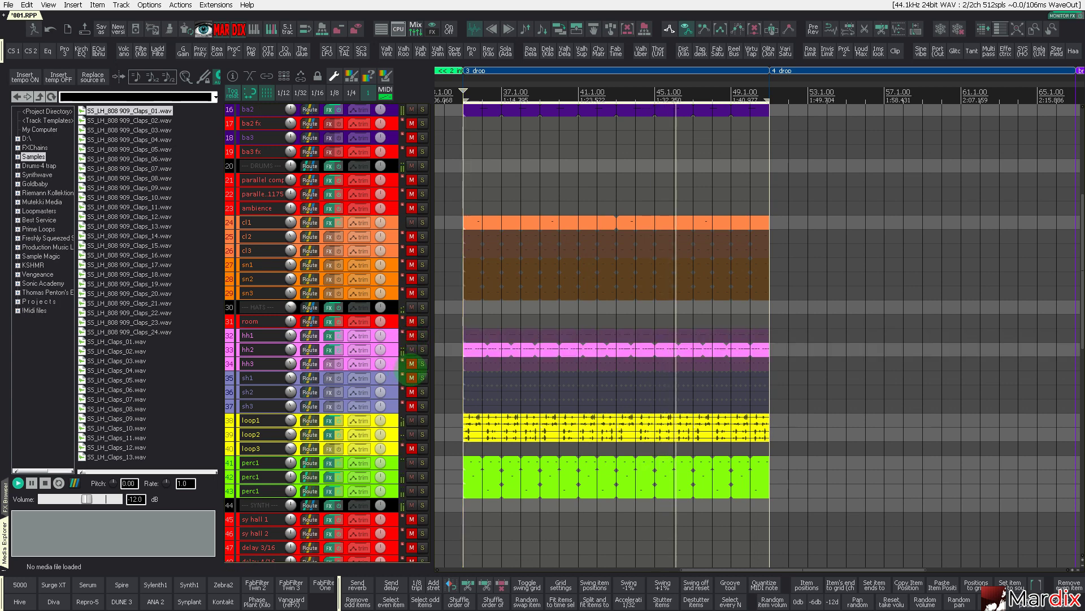
Unmute the ba1 bass track and select its items in the first drop section
scroll(410, 351, up, 3)
scroll(408, 328, up, 4)
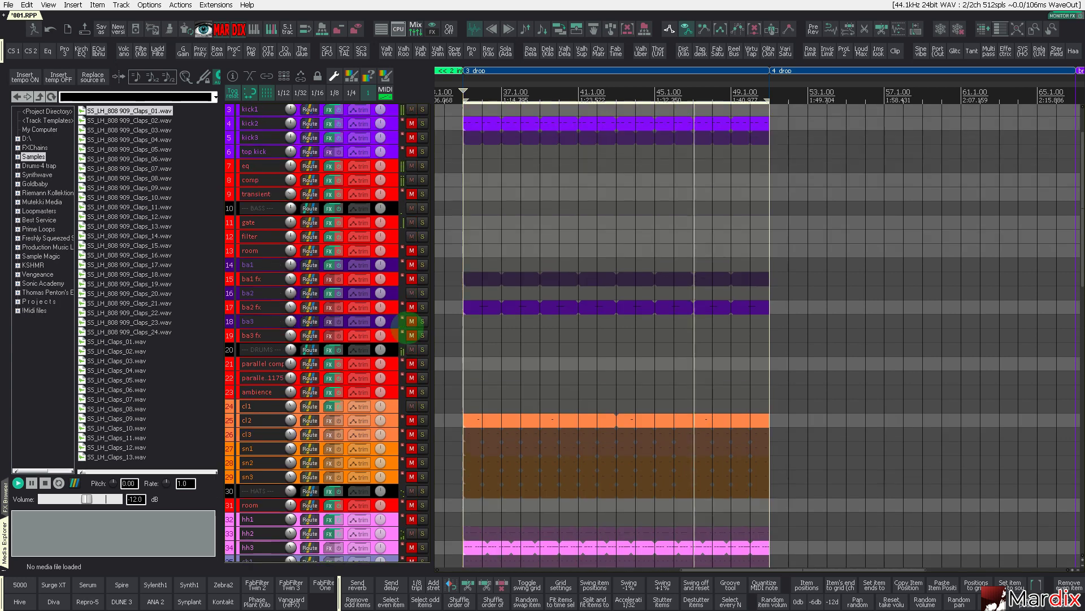
click(412, 265)
scroll(395, 283, up, 2)
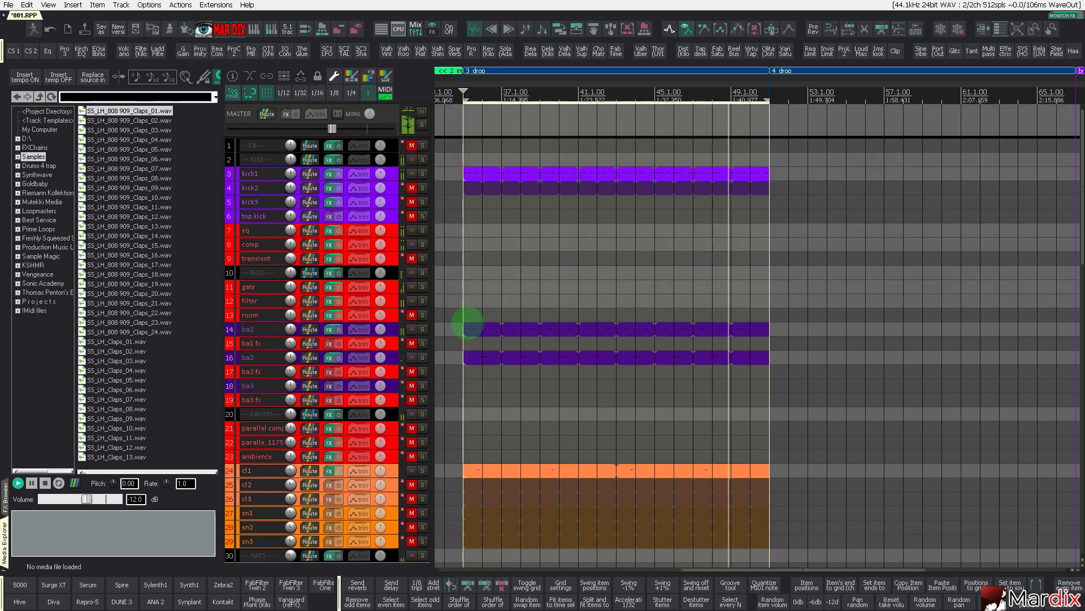
click(468, 325)
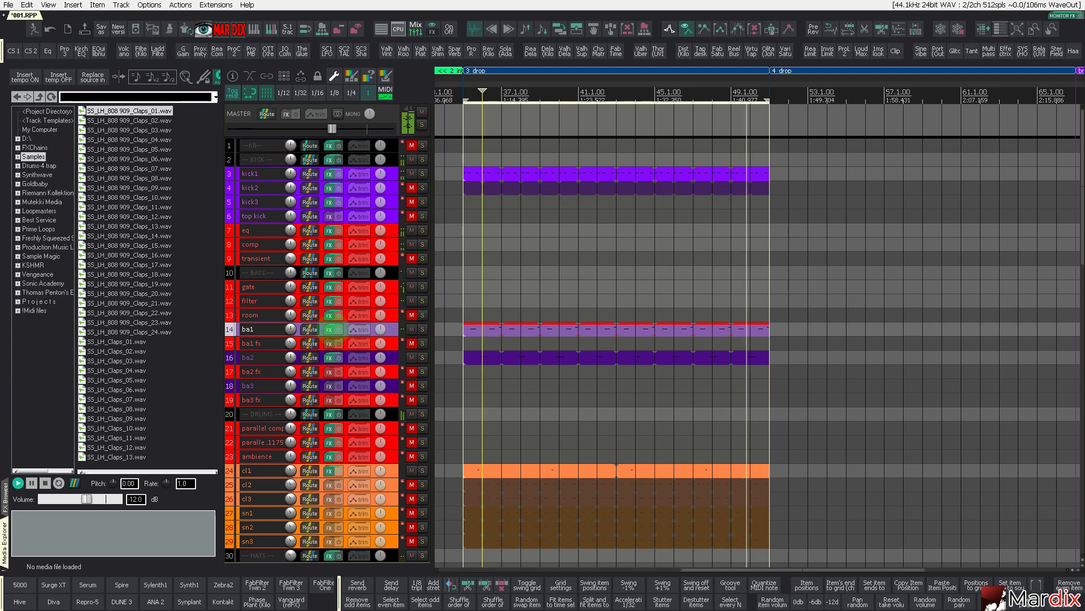
In ba1's Serum, set the LFO 1 to A CoarsePit modulation to -50 and reshape LFO 1 into a rising ramp
click(328, 329)
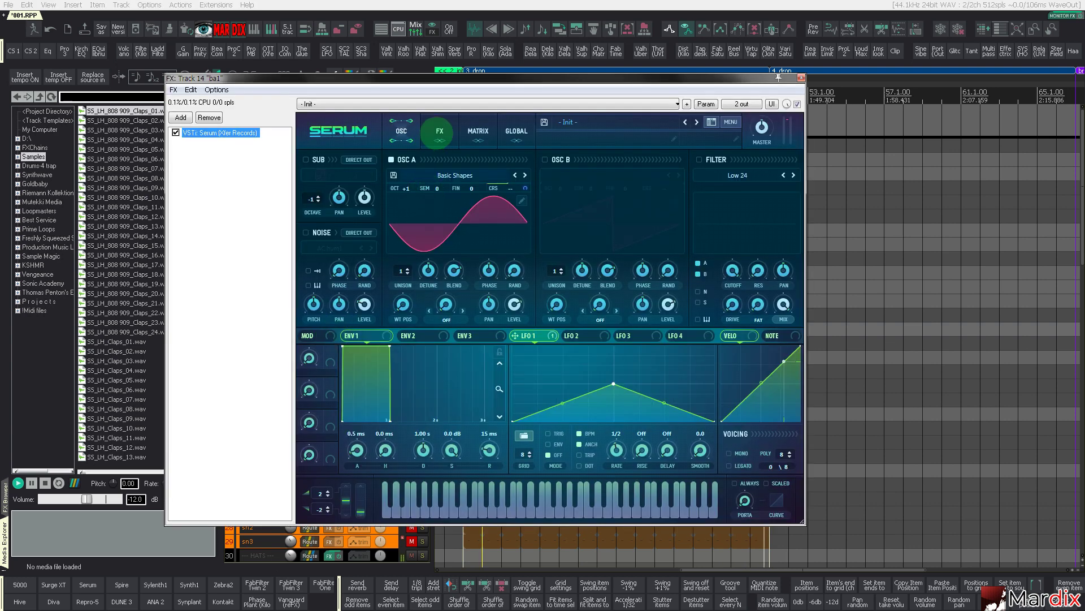
click(464, 135)
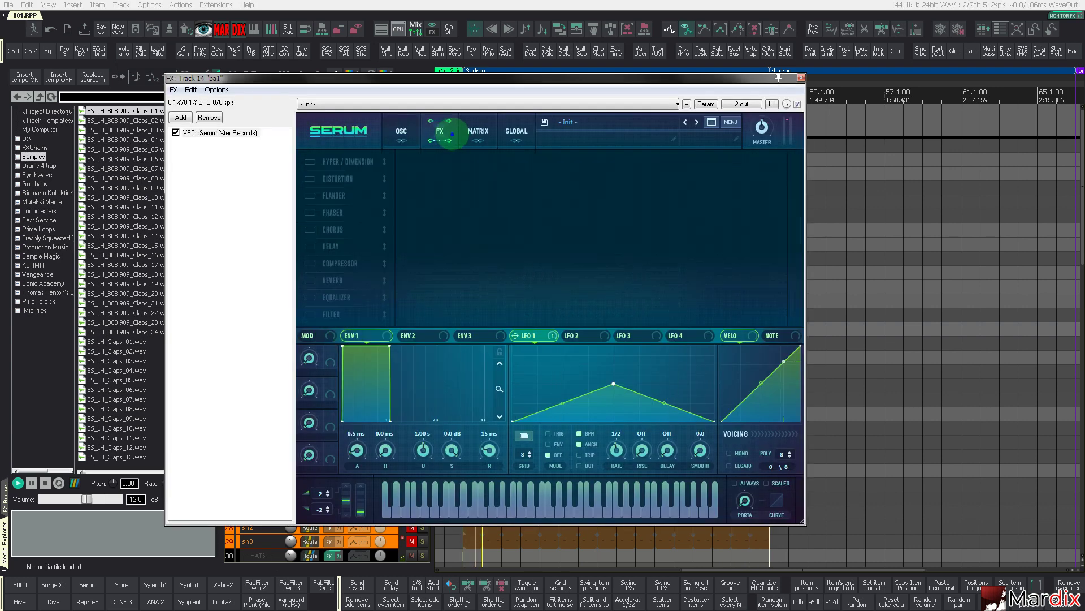
mouse_move(390, 176)
mouse_down()
mouse_move(411, 194)
mouse_move(407, 180)
mouse_up()
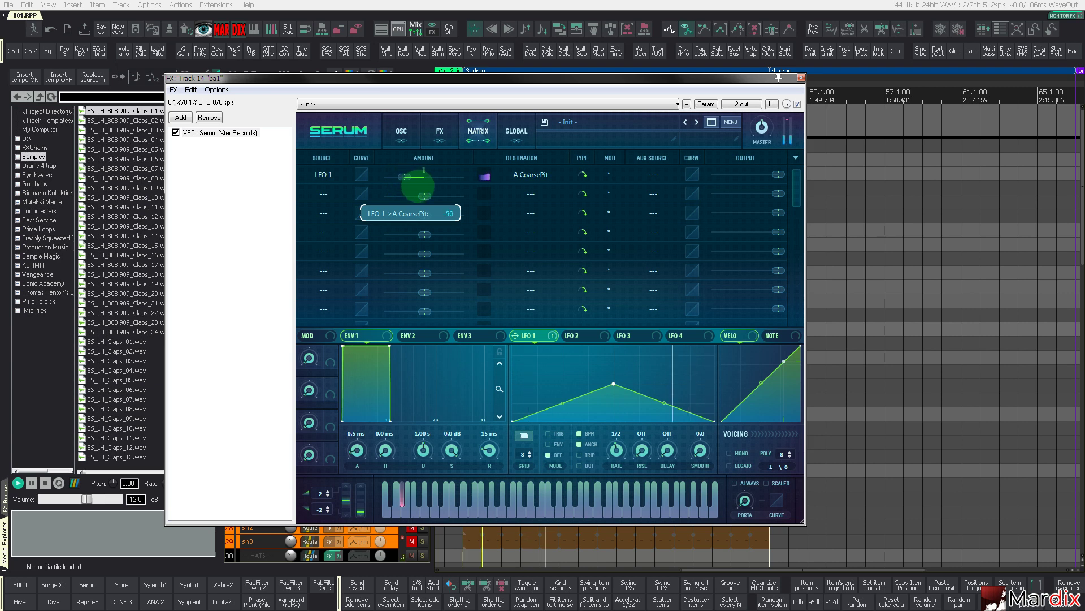
drag(418, 185, 419, 188)
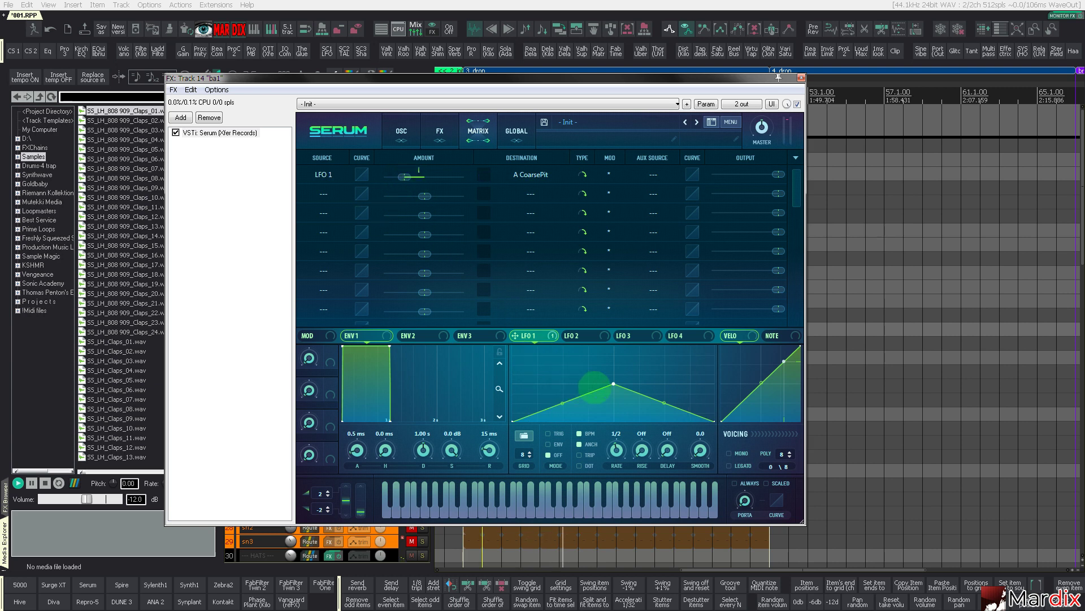
drag(614, 384, 495, 296)
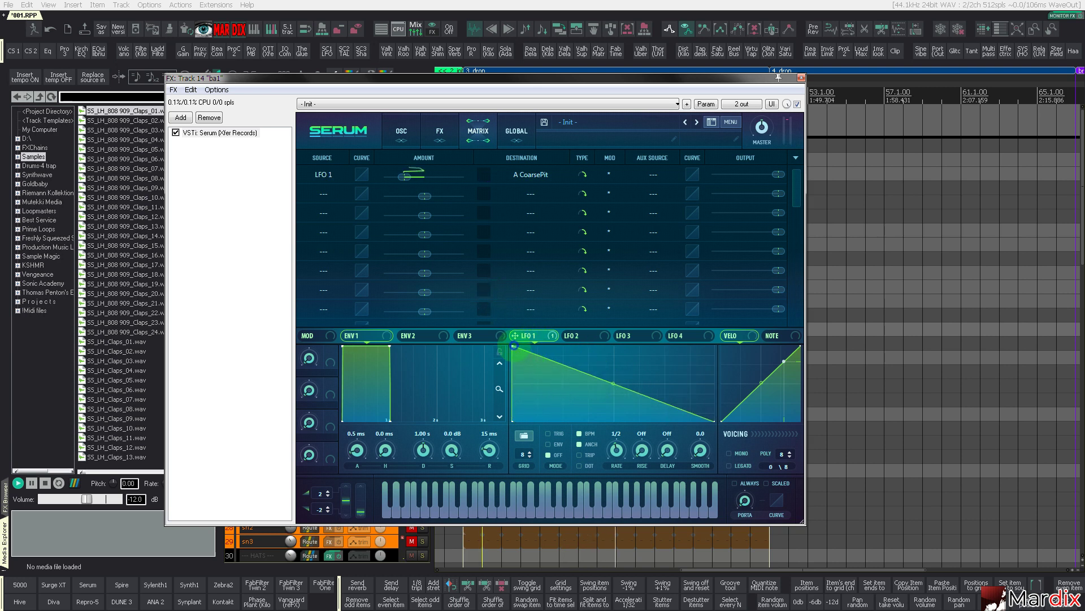
drag(514, 345, 727, 301)
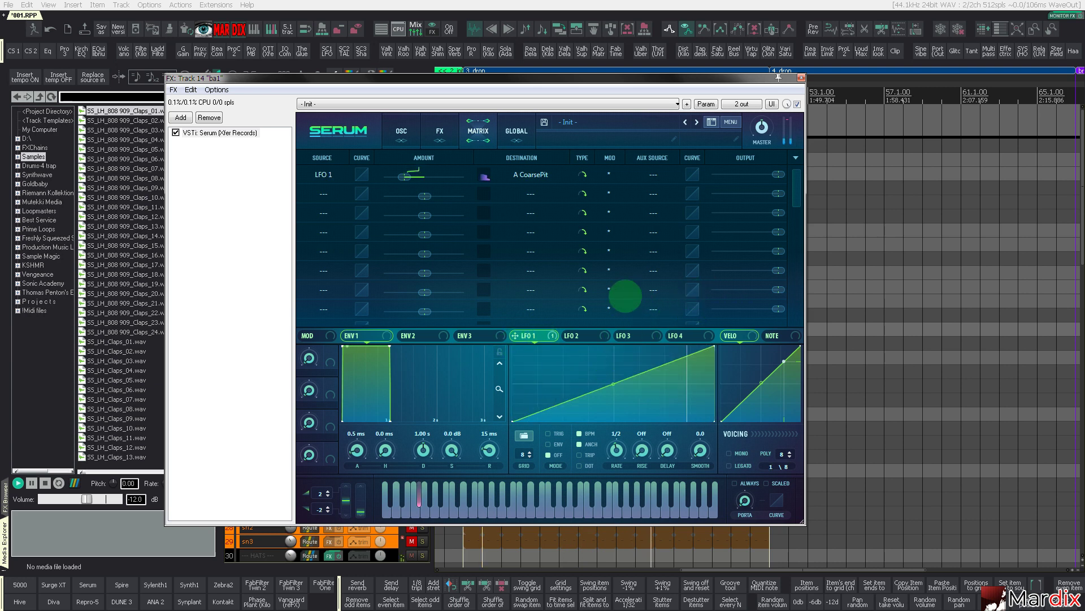
Set oscillator A's octave to 0 in ba1's Serum and close the FX window
click(414, 133)
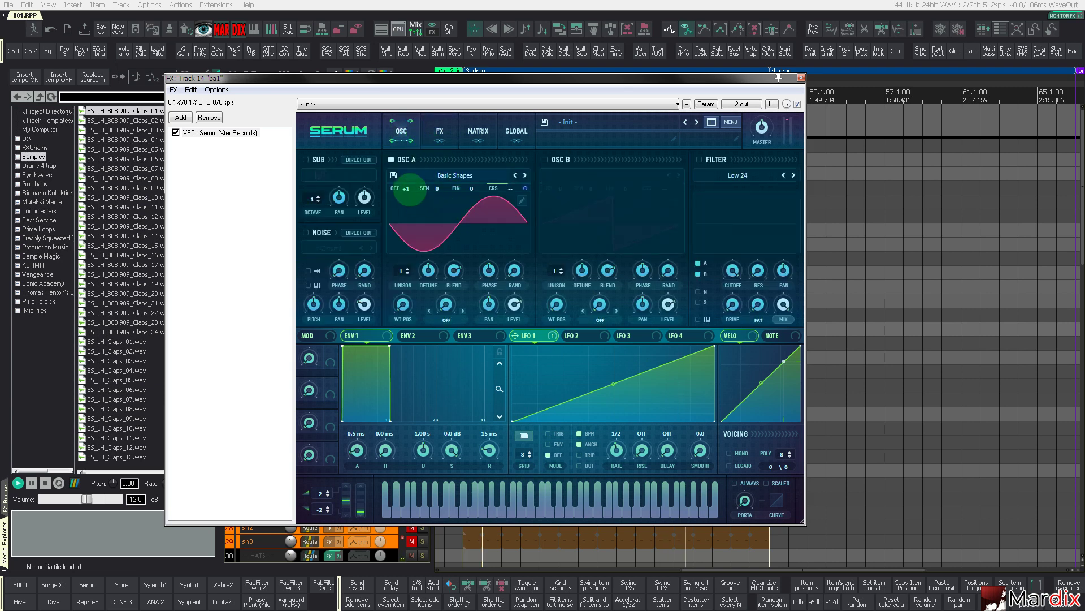
drag(410, 190, 410, 195)
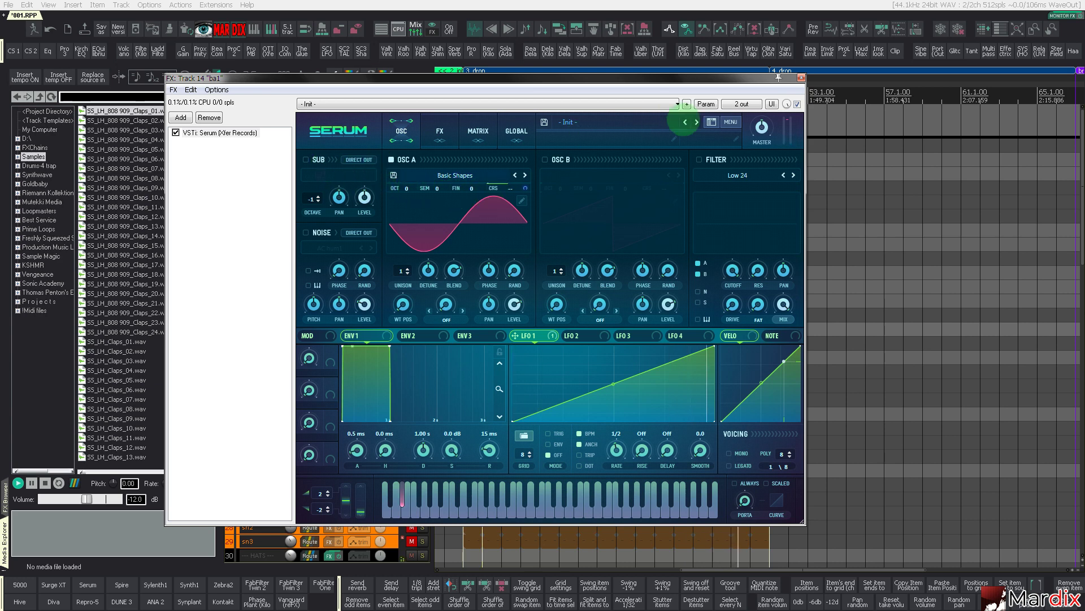
click(800, 80)
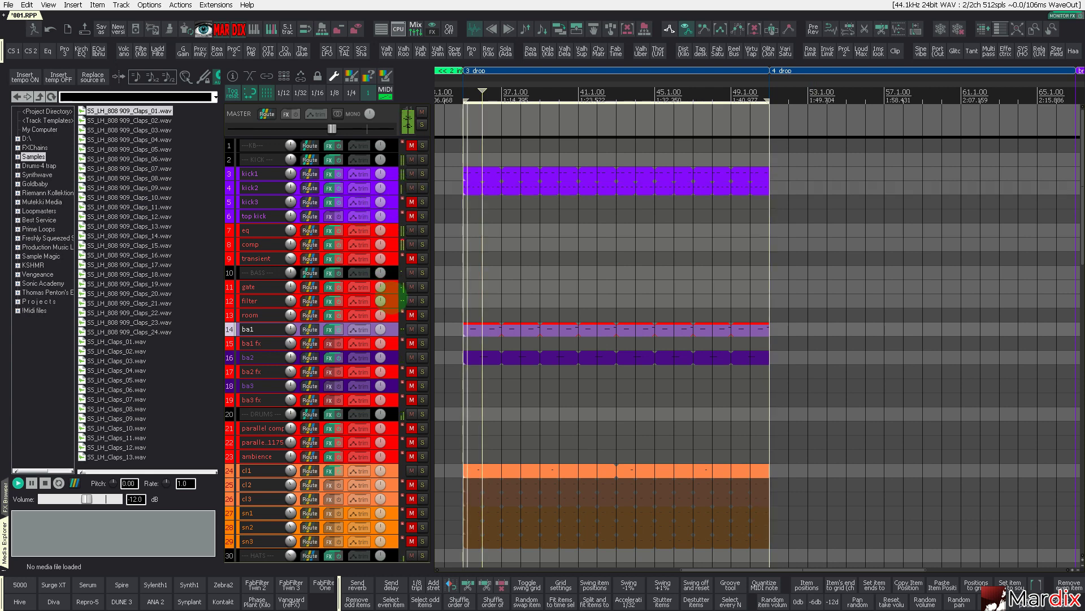
Mute the ba2 bass track and solo the sy1 synth track
click(411, 357)
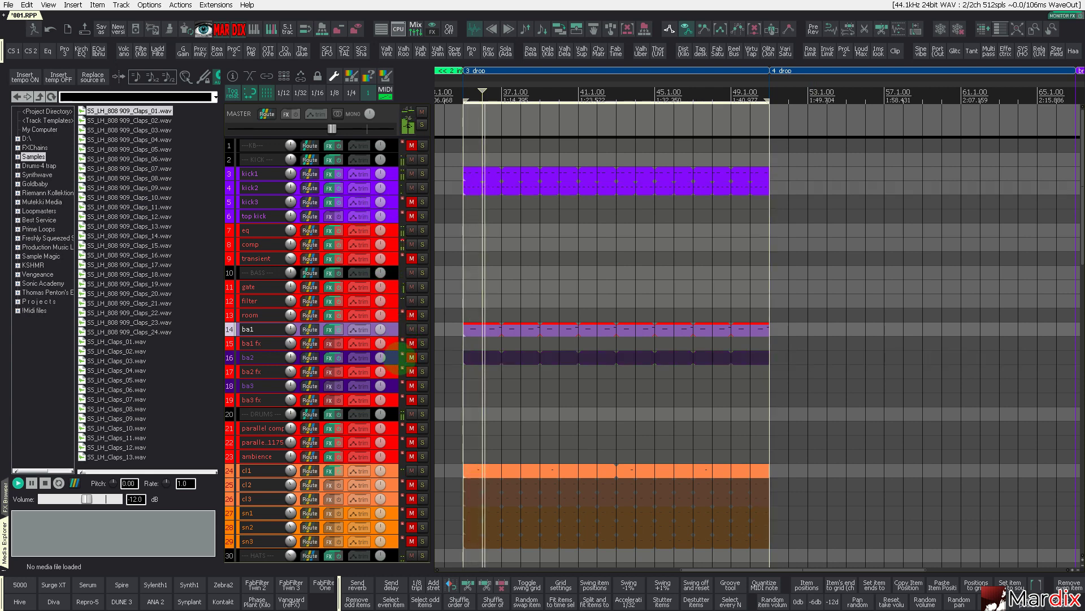
scroll(387, 345, down, 8)
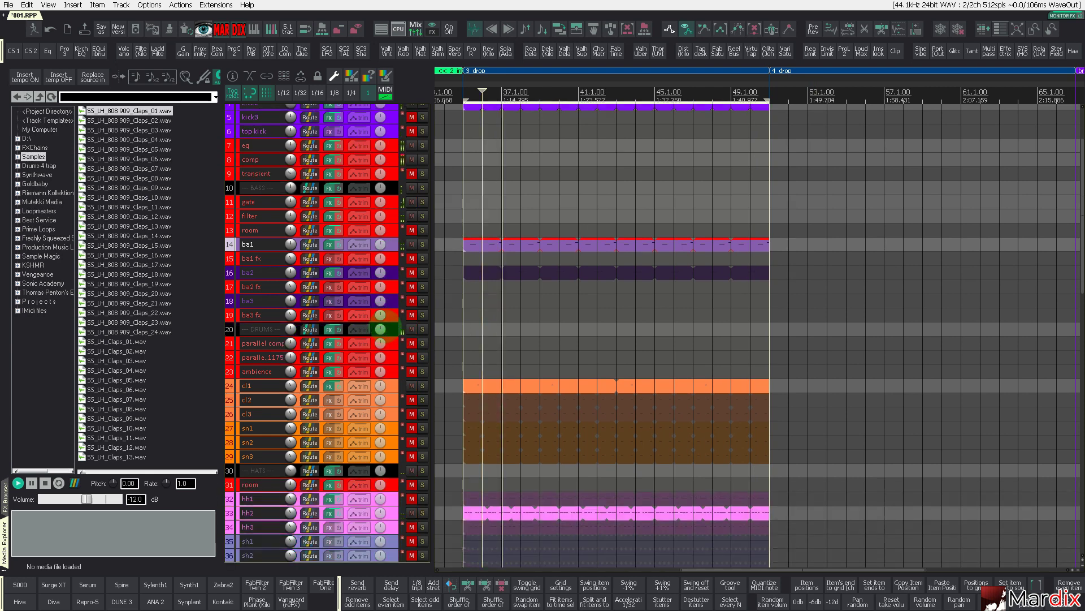
scroll(384, 326, down, 4)
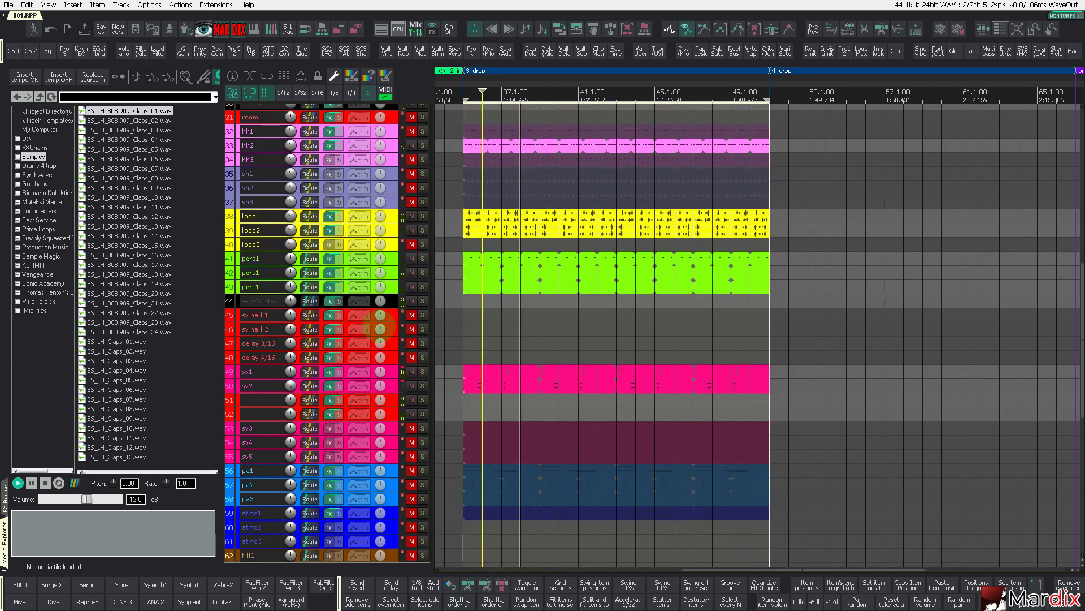
click(423, 371)
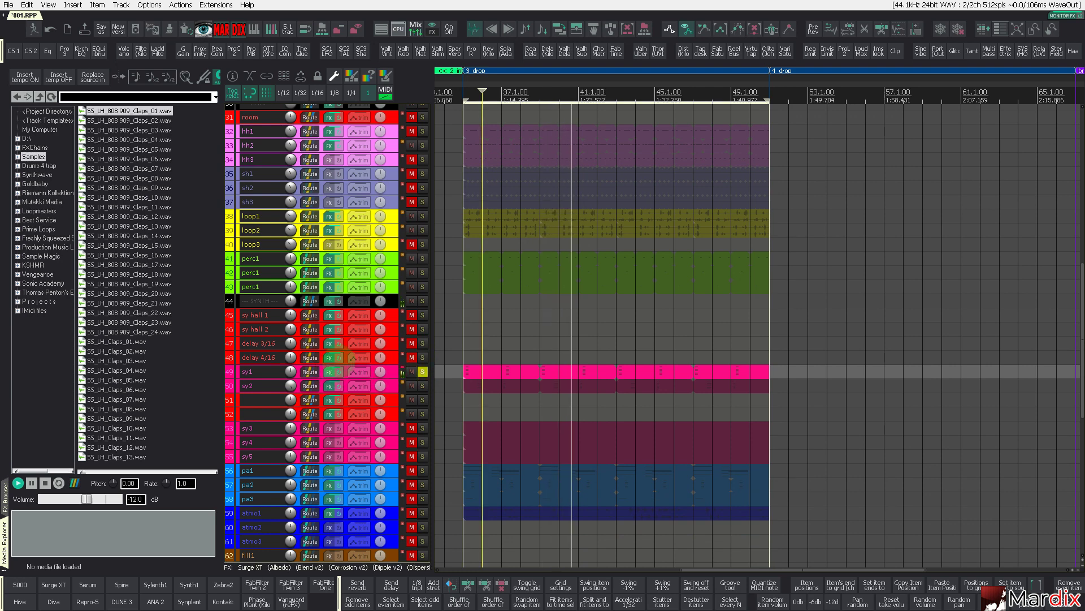
Open Surge XT on sy1 and lower the cutoff of its LP K35 Filter 1
click(329, 372)
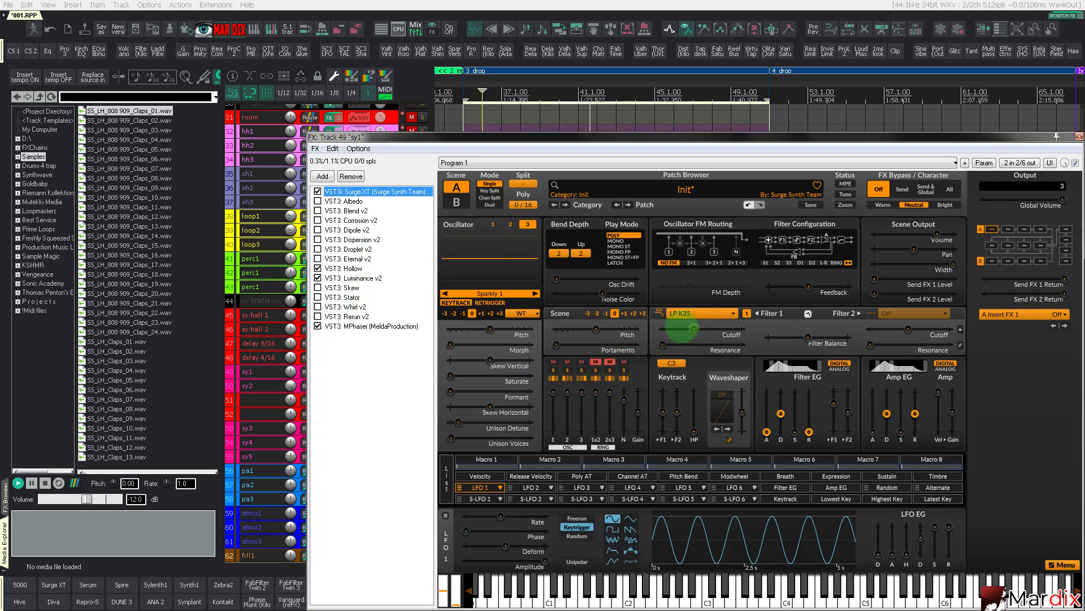
drag(694, 329, 690, 328)
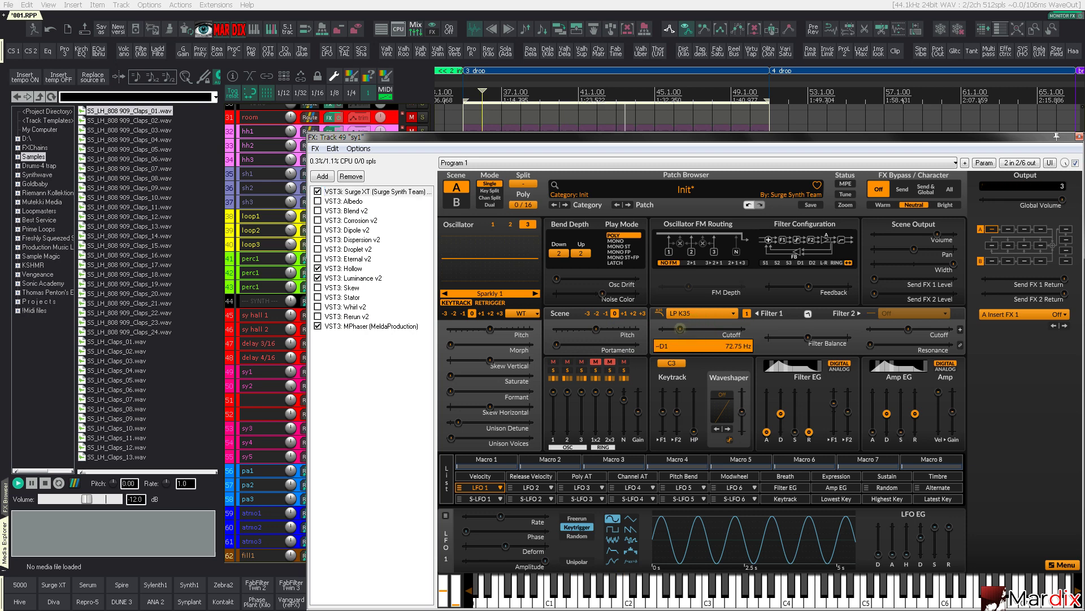
drag(677, 329, 675, 329)
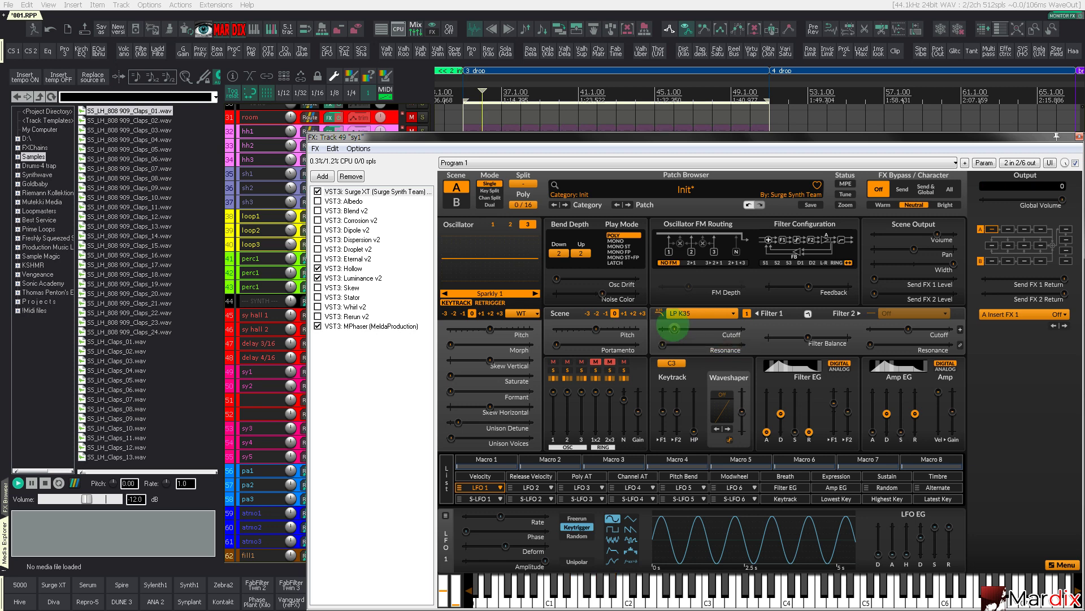